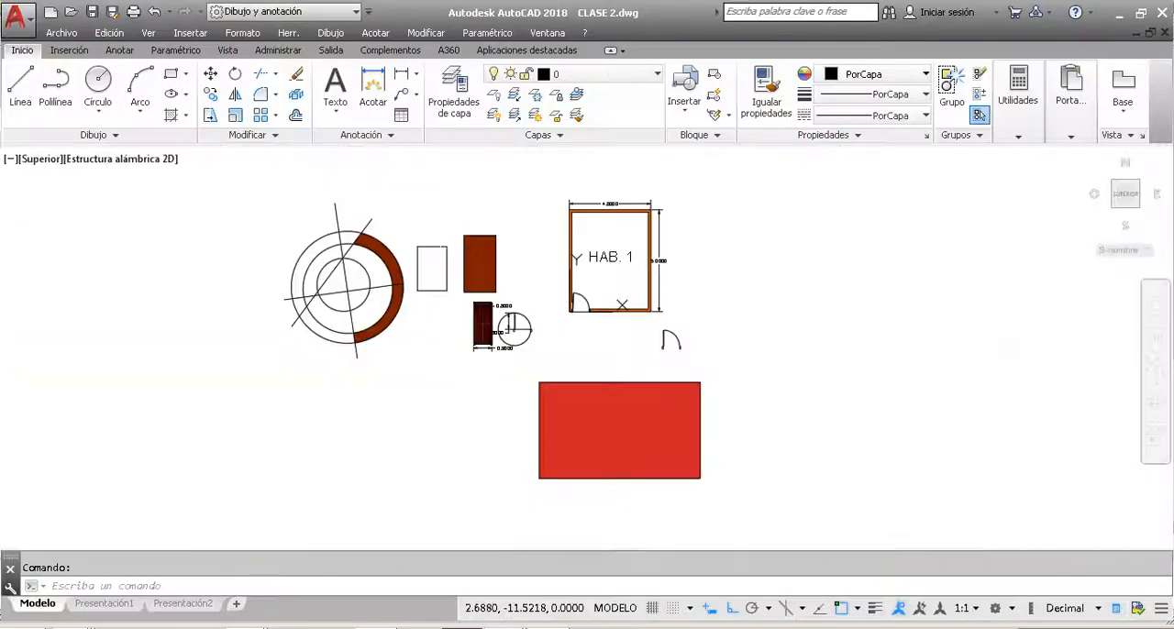
left_click(779, 241)
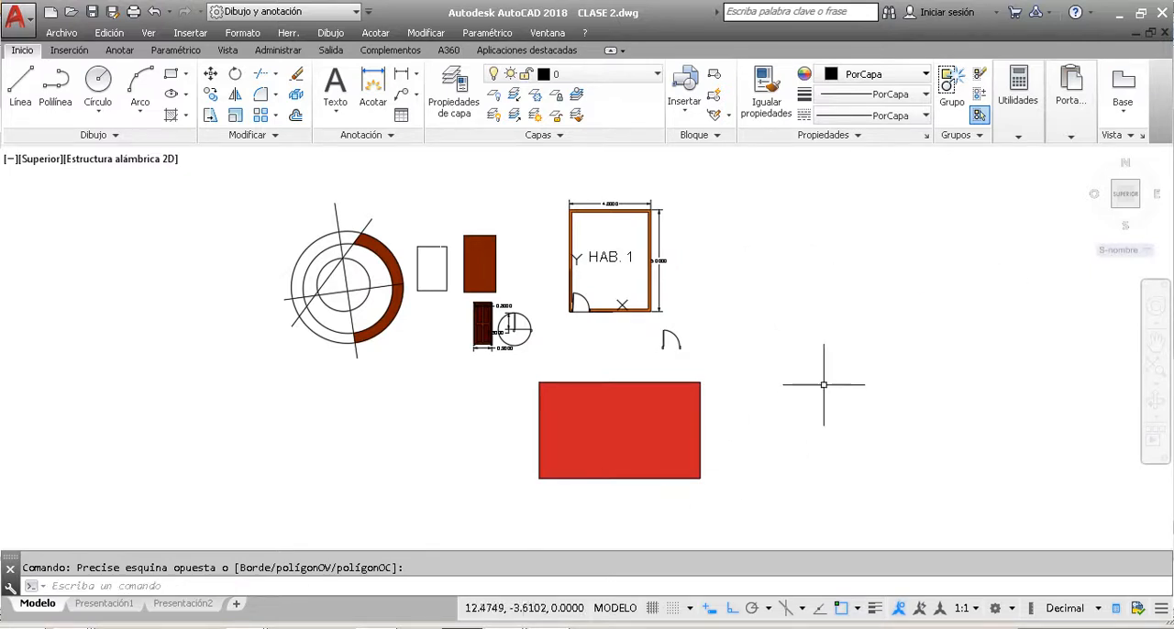
left_click(877, 397)
left_click(821, 303)
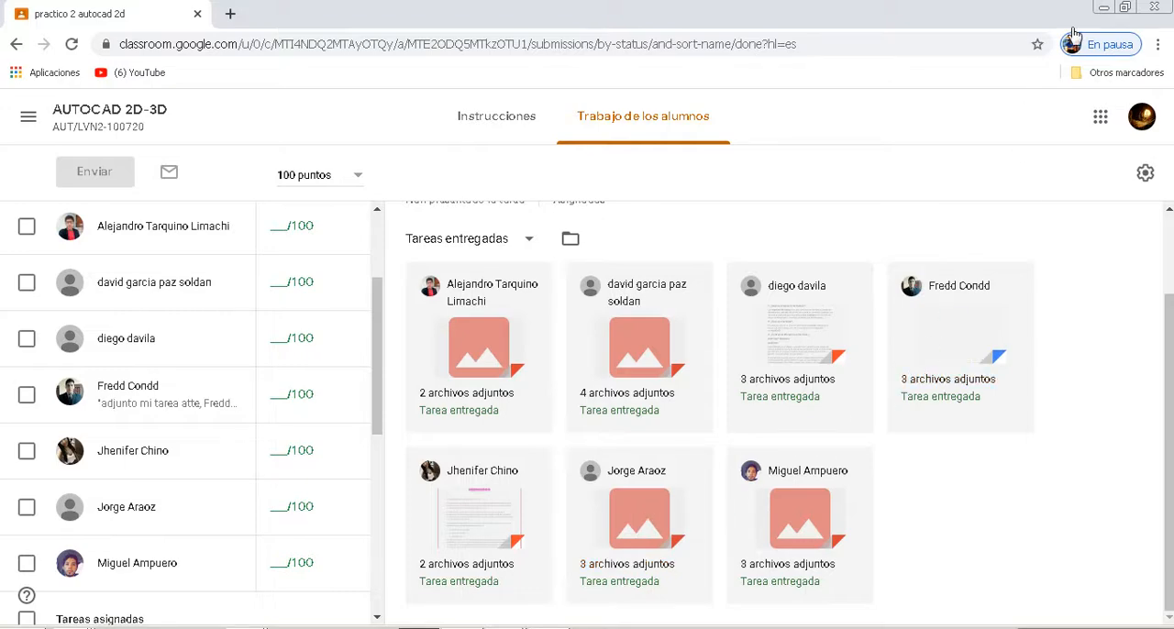
Step: Restore down the Classroom browser window and review the students' submissions for practico 2 autocad 2d
left_click_drag(798, 96, 726, 92)
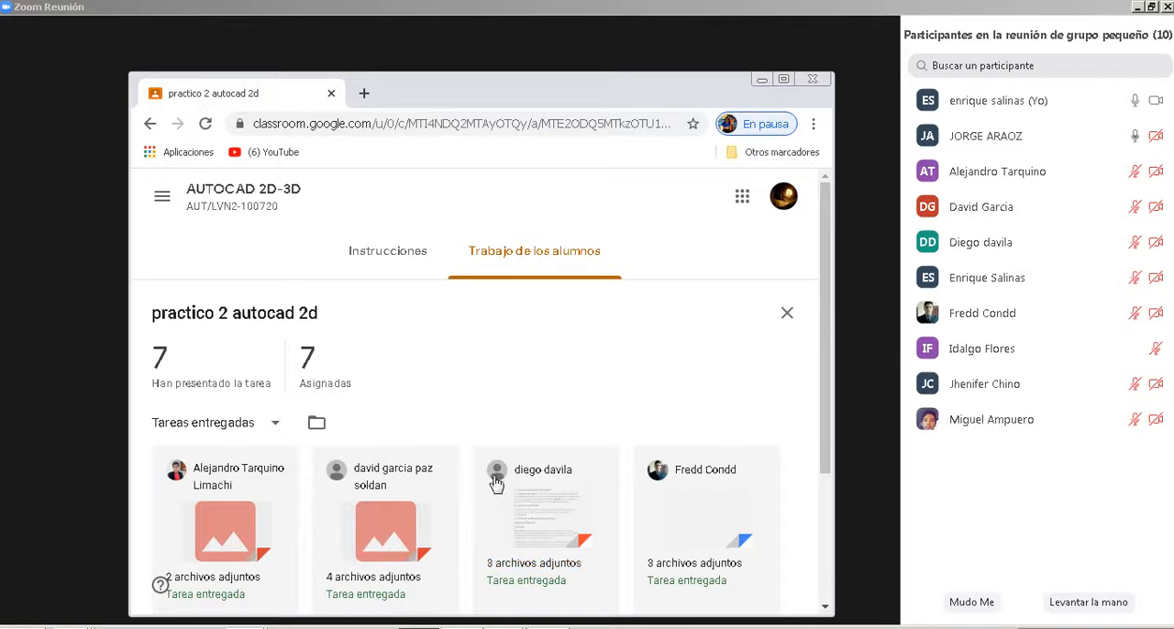
scroll(495, 482, "down", 2)
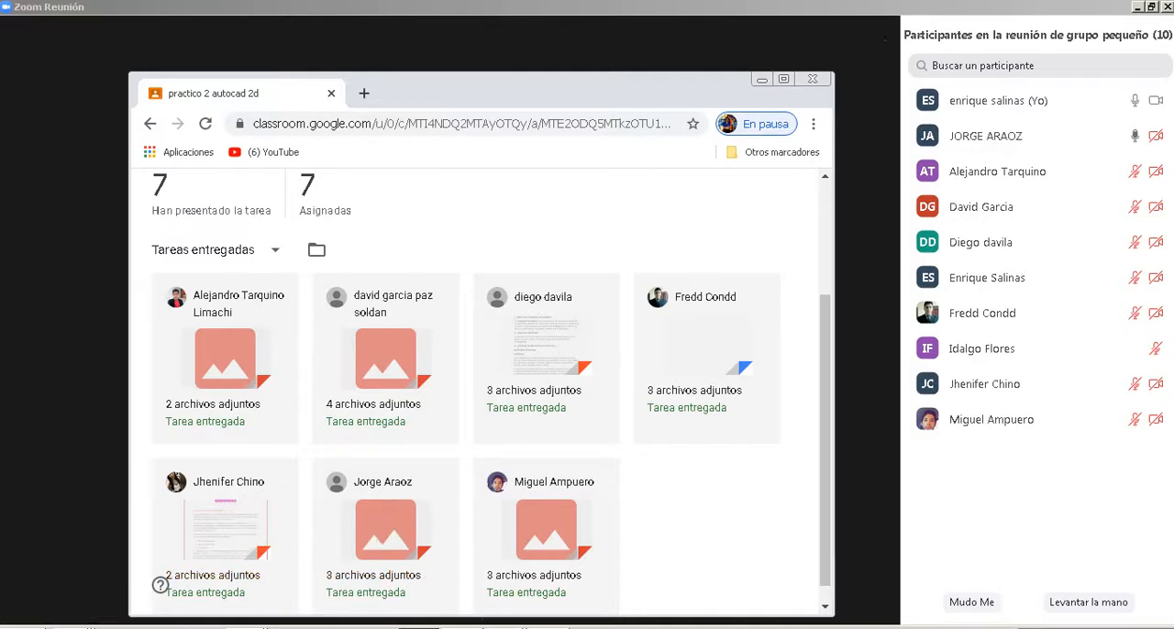
Step: Switch to the Excel register REGISTRO AUTOCAD (1).xlsx and enter 1 for participant 13 in the 15/07/2020 attendance column
left_click(249, 626)
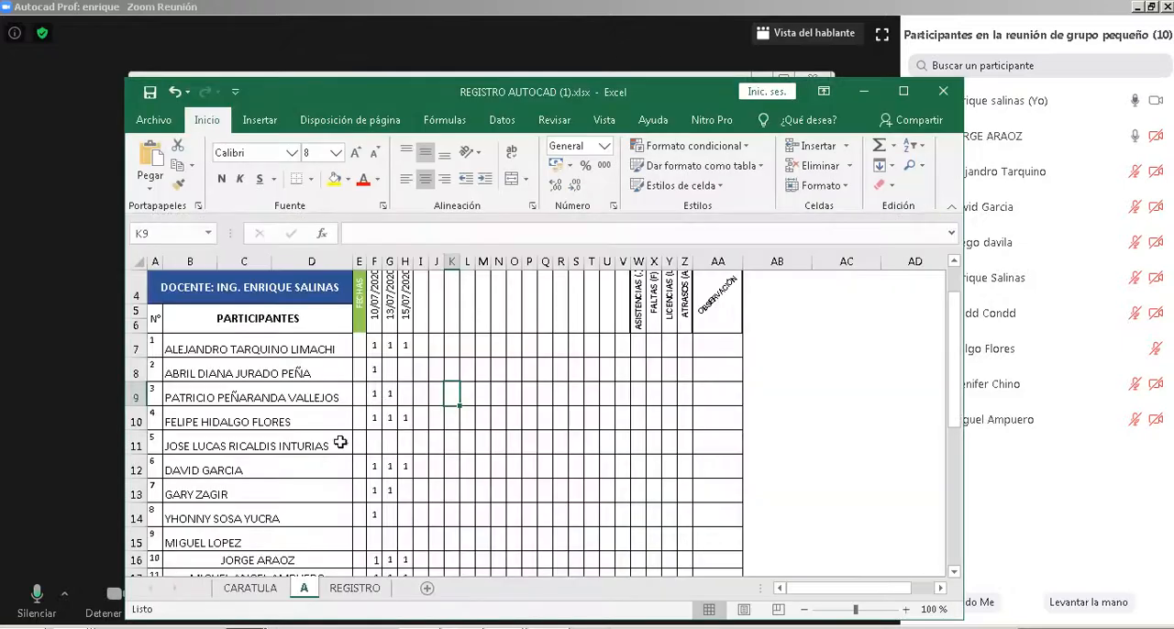
scroll(340, 442, "down", 3)
left_click(405, 408)
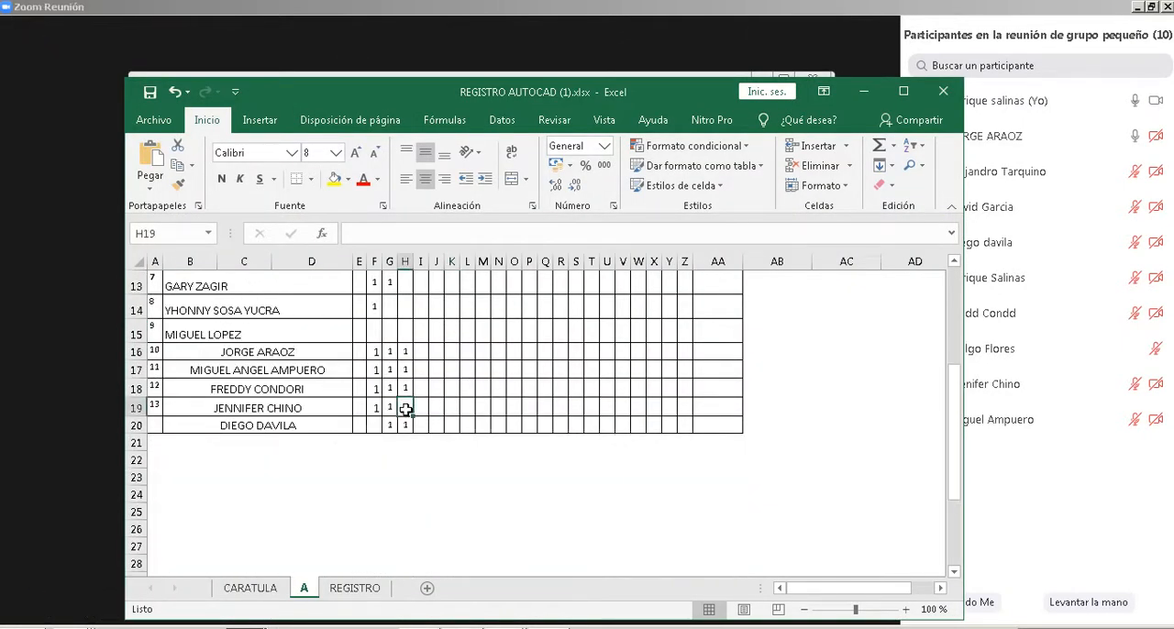
type("1")
left_click_drag(447, 519, 466, 511)
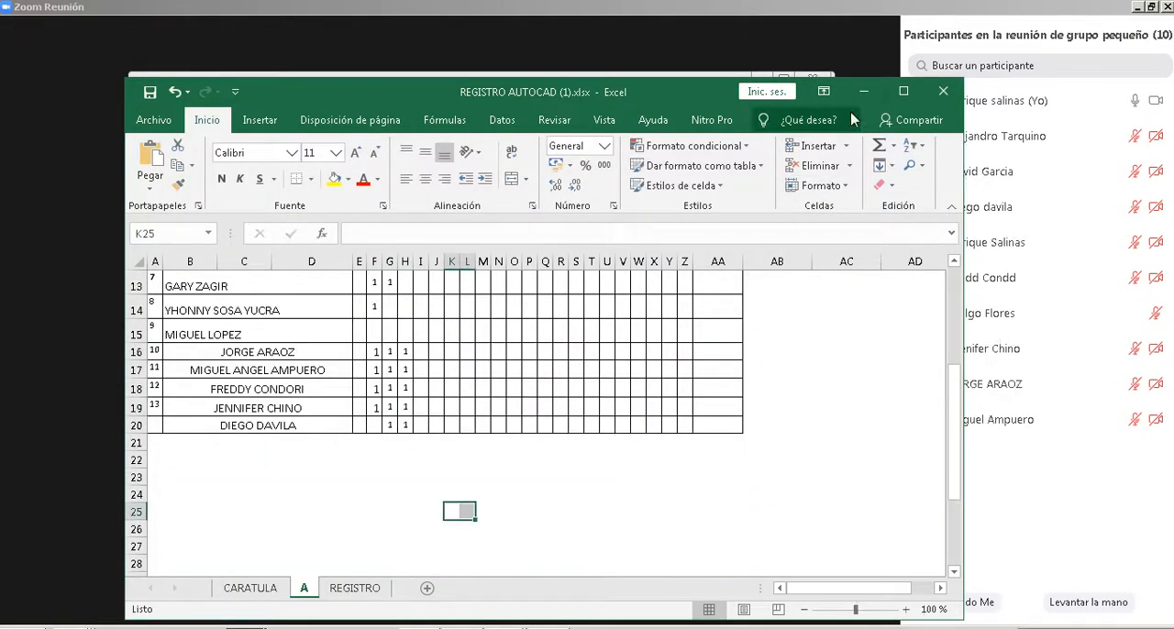
Step: Minimize the attendance workbook, look over the remaining submissions in Classroom, and minimize the browser
left_click(864, 92)
scroll(624, 463, "down", 1)
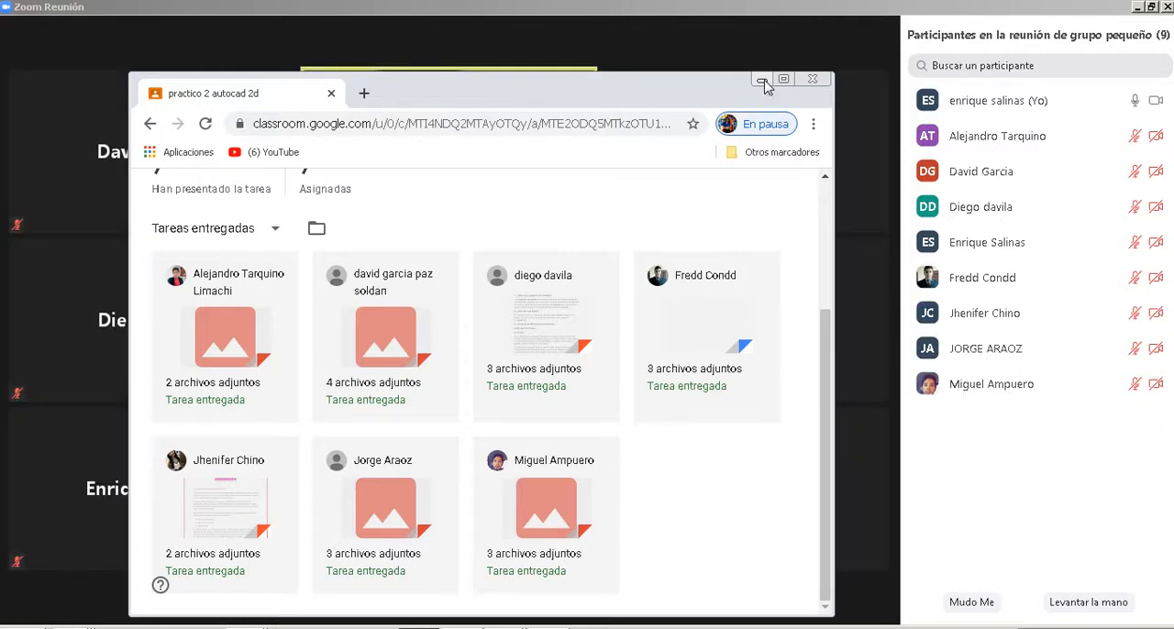
left_click(762, 81)
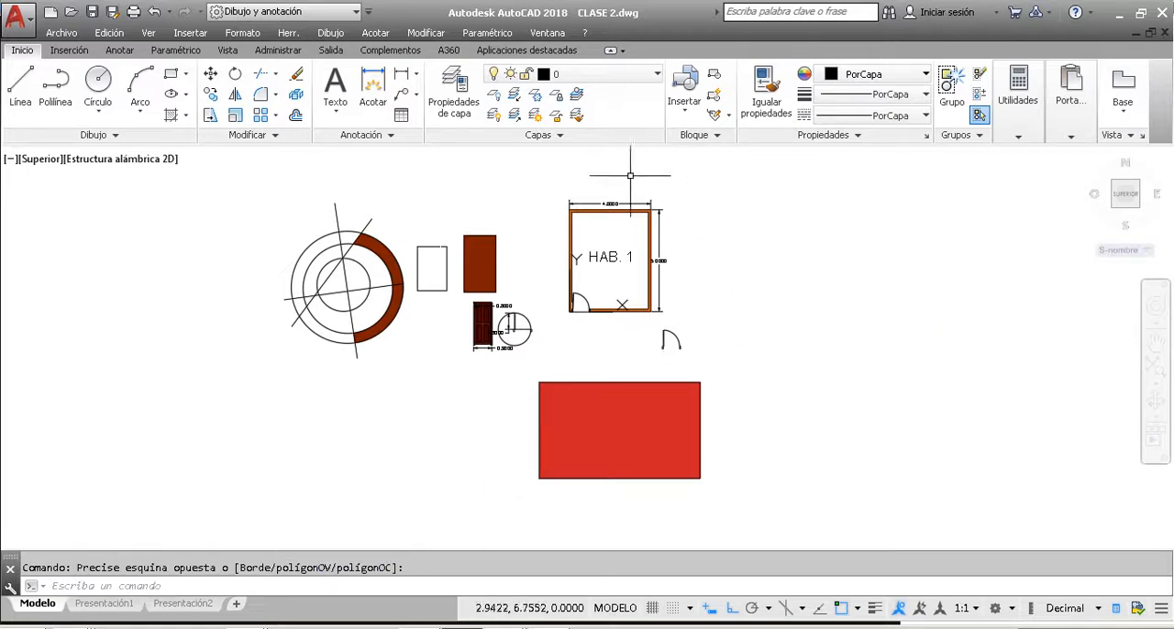
Step: Examine the HAB. 1 room plan, the door elevation with its dimensions, and the door block in the room's lower wall
scroll(628, 193, "up", 3)
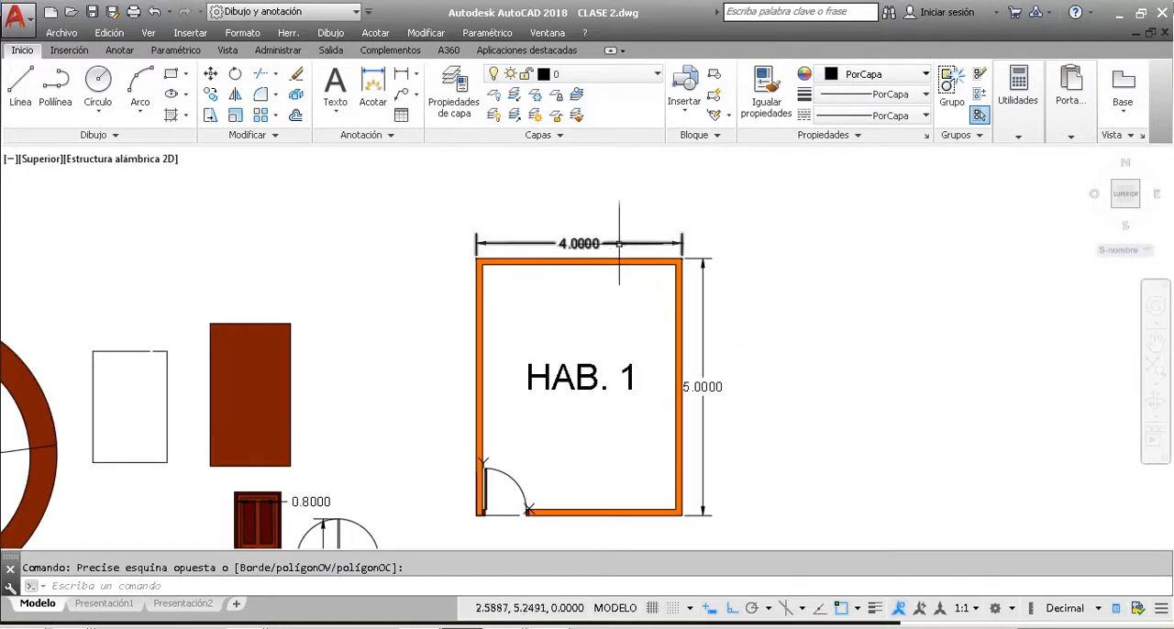
scroll(607, 281, "down", 2)
scroll(518, 459, "down", 2)
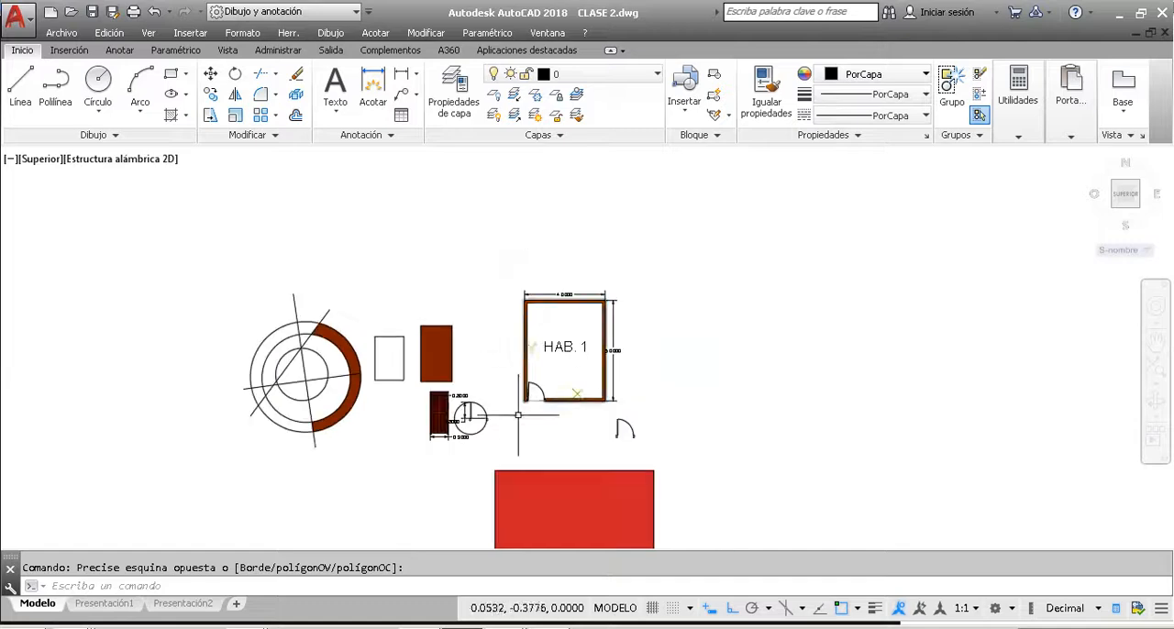
scroll(438, 438, "up", 5)
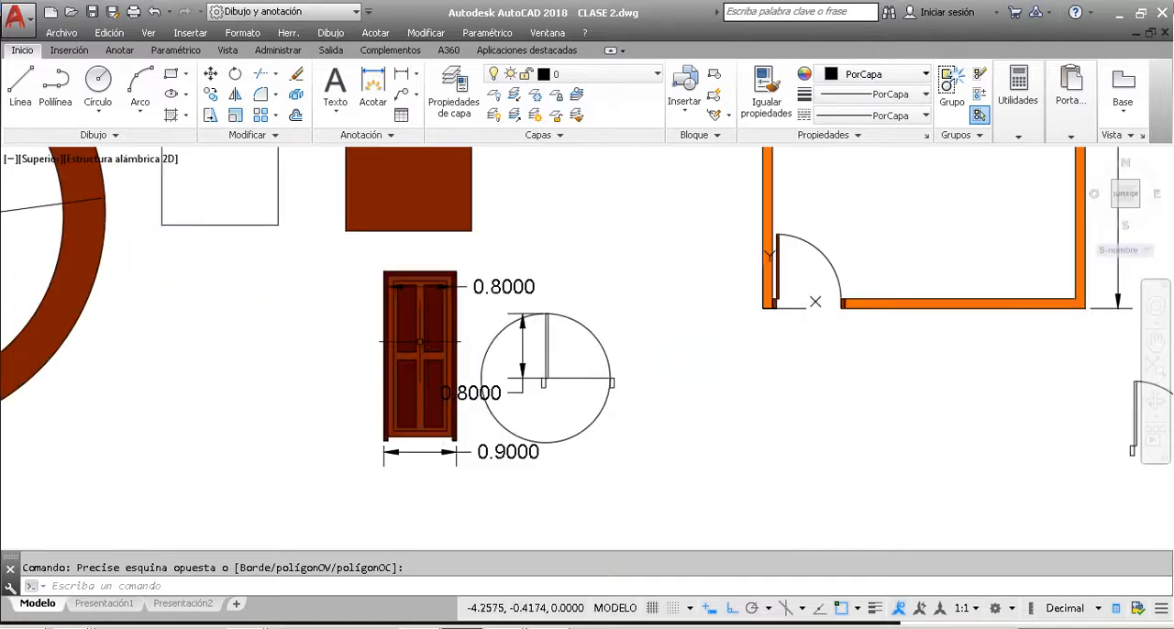
scroll(570, 278, "down", 2)
scroll(720, 258, "up", 4)
scroll(564, 326, "down", 2)
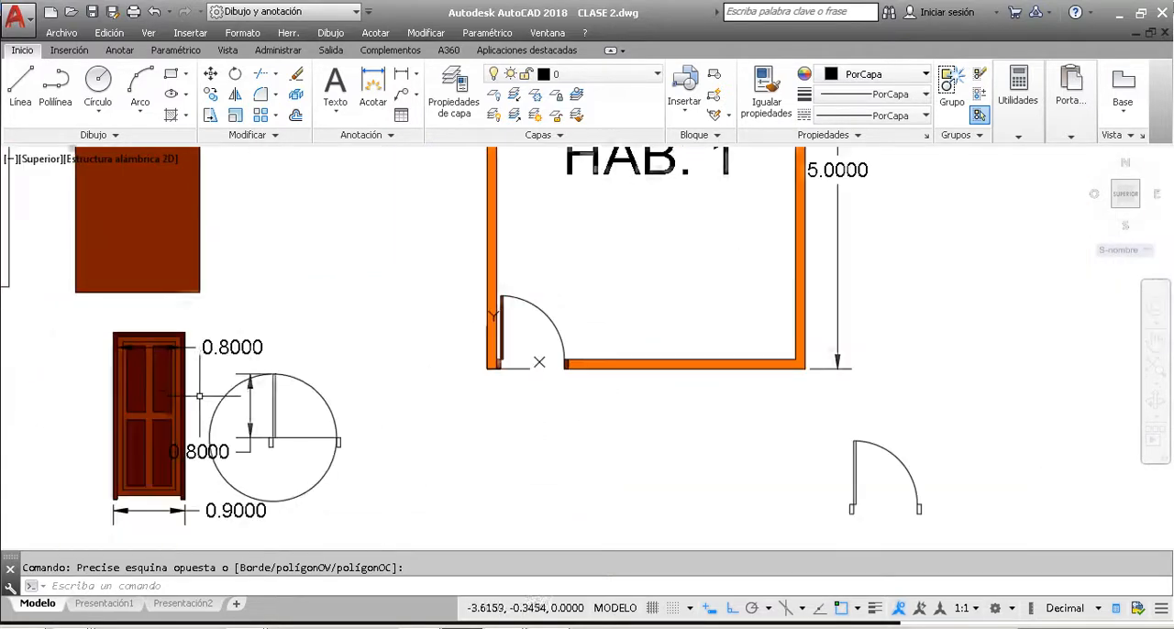
scroll(585, 287, "up", 2)
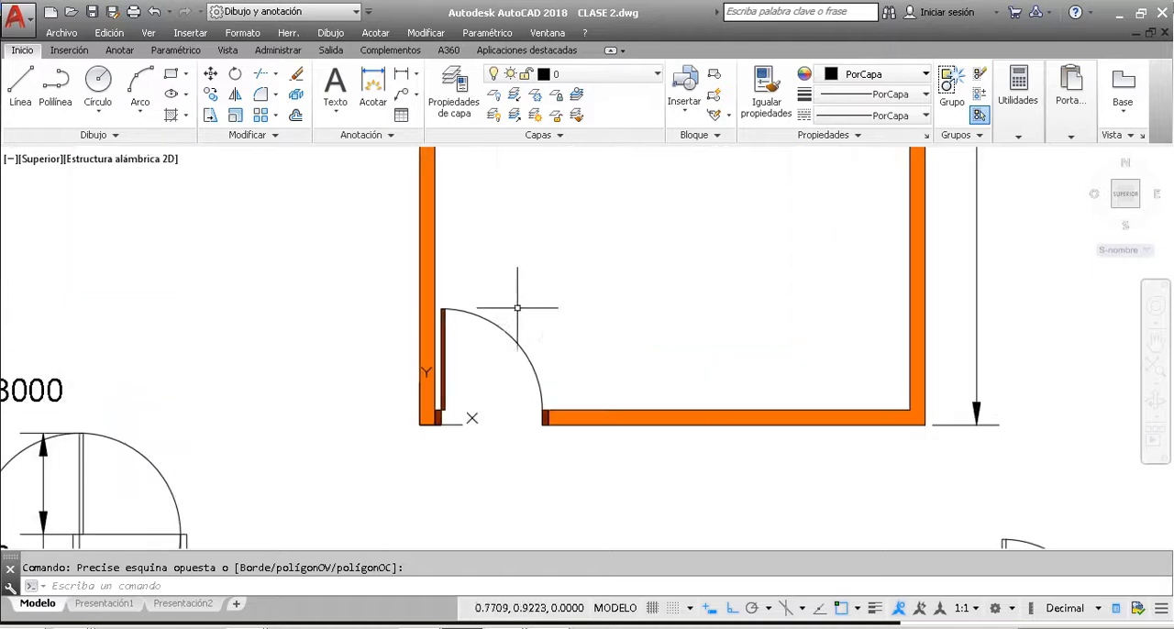
left_click(504, 376)
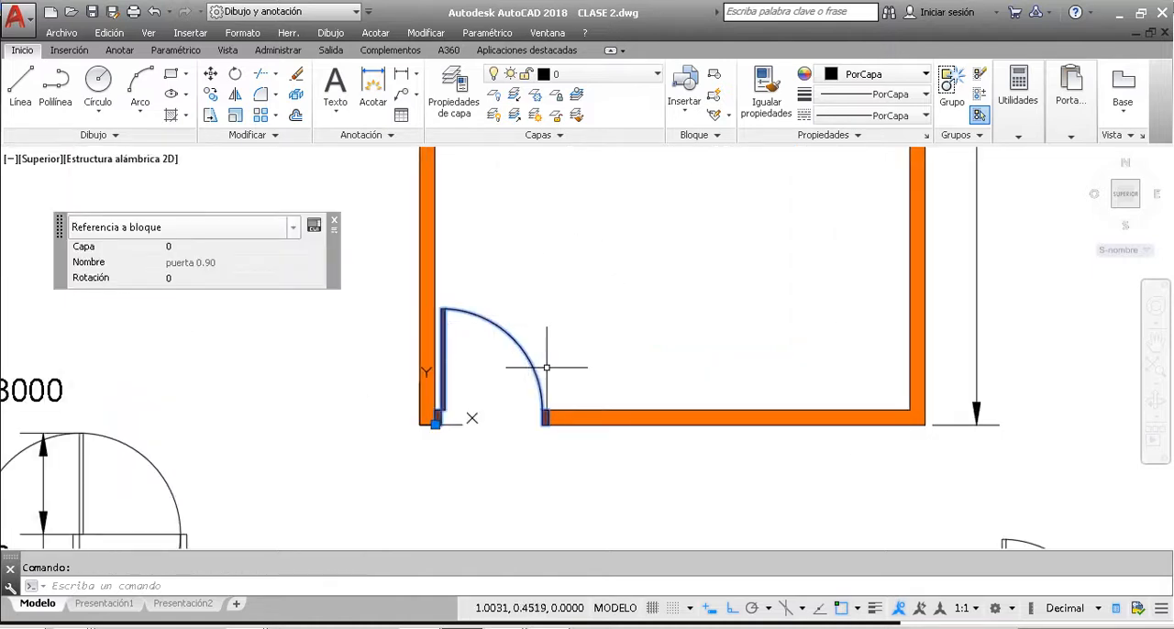
key("Escape")
scroll(528, 387, "down", 3)
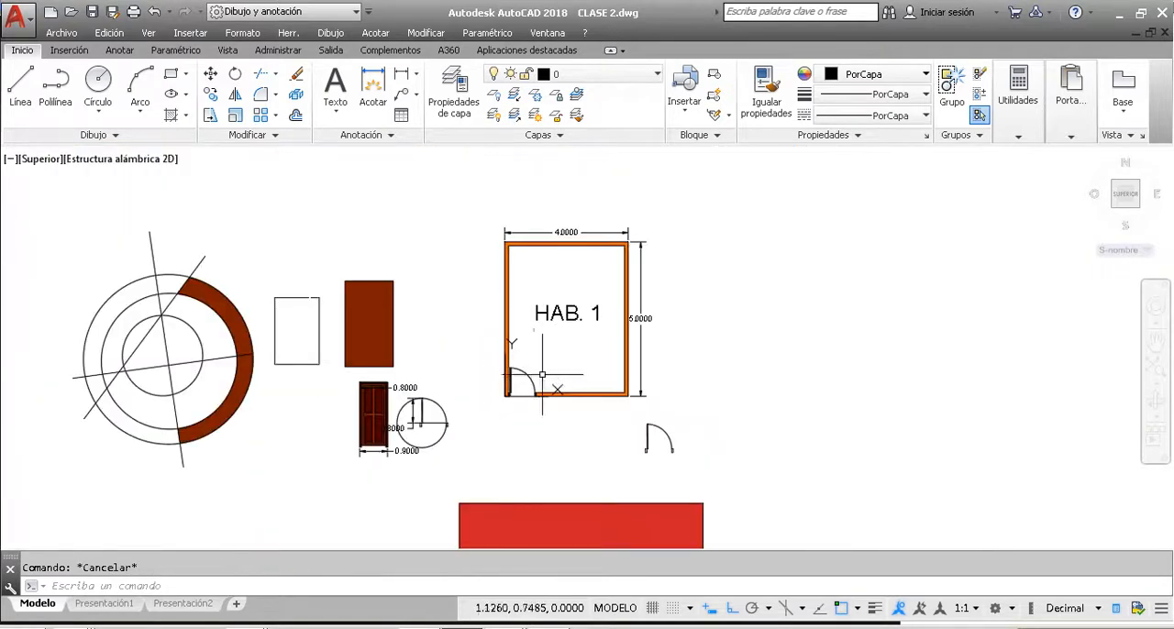
Step: Check which blocks the Insert command offers in this drawing, and close it without inserting one
type("rt")
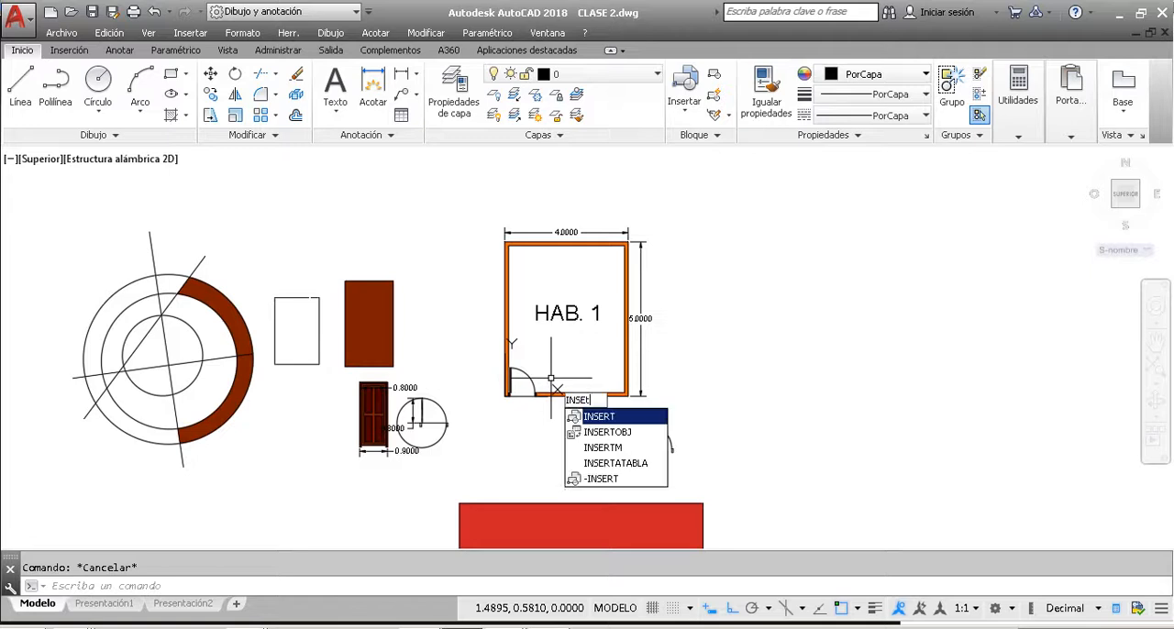
key("Return")
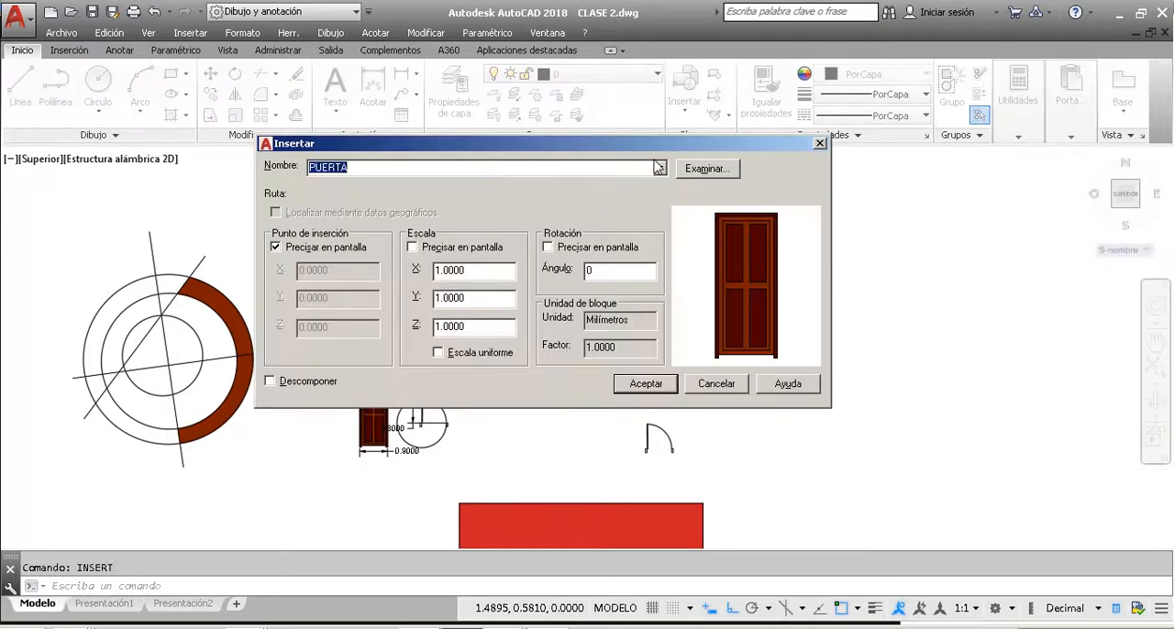
left_click(659, 167)
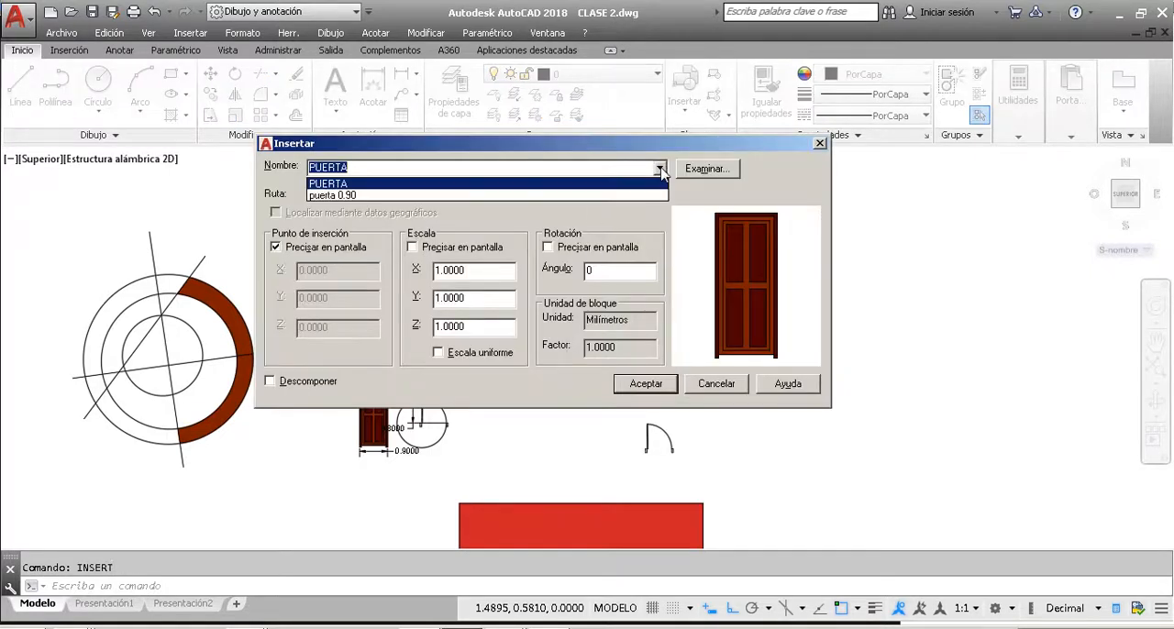
left_click(822, 144)
left_click(822, 144)
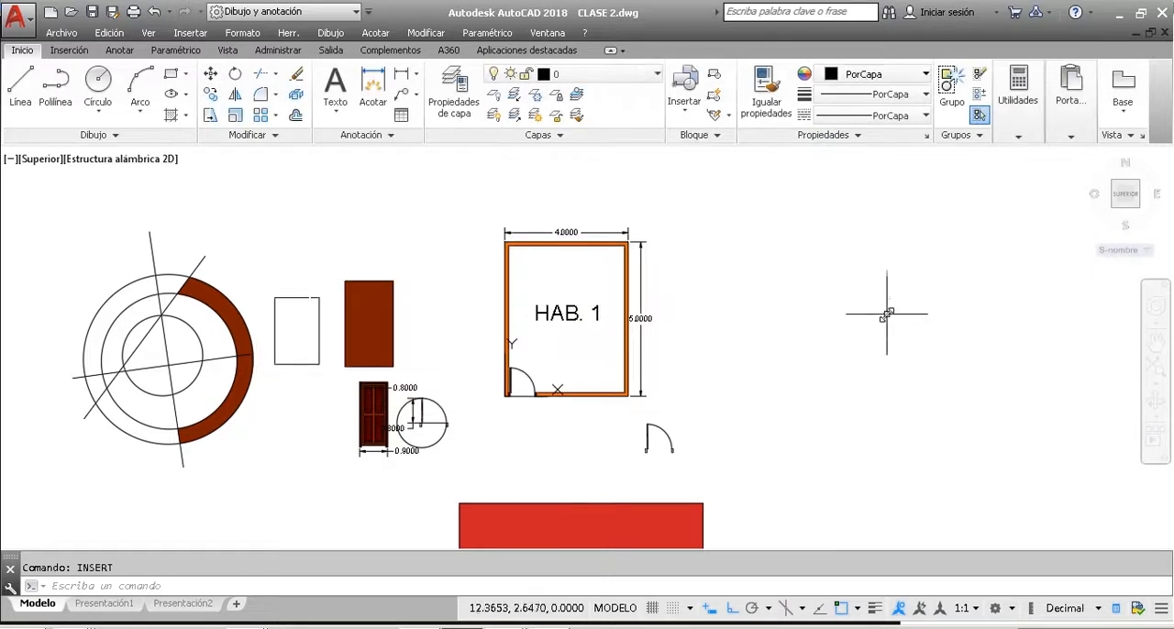
left_click(813, 262)
left_click(19, 29)
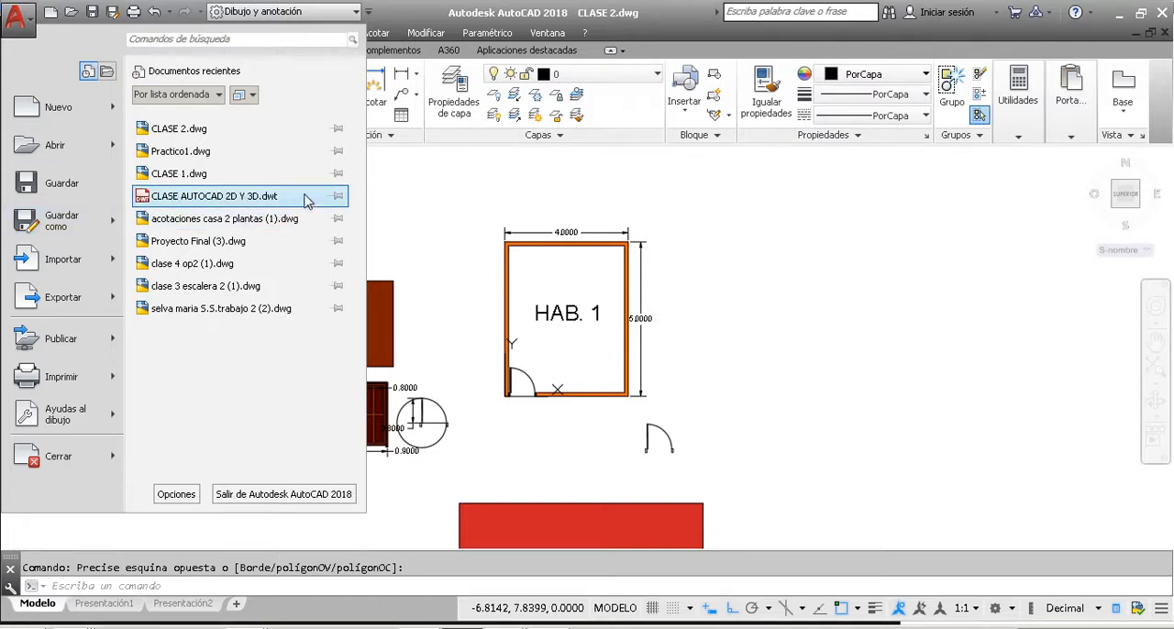
left_click(534, 378)
left_click(530, 377)
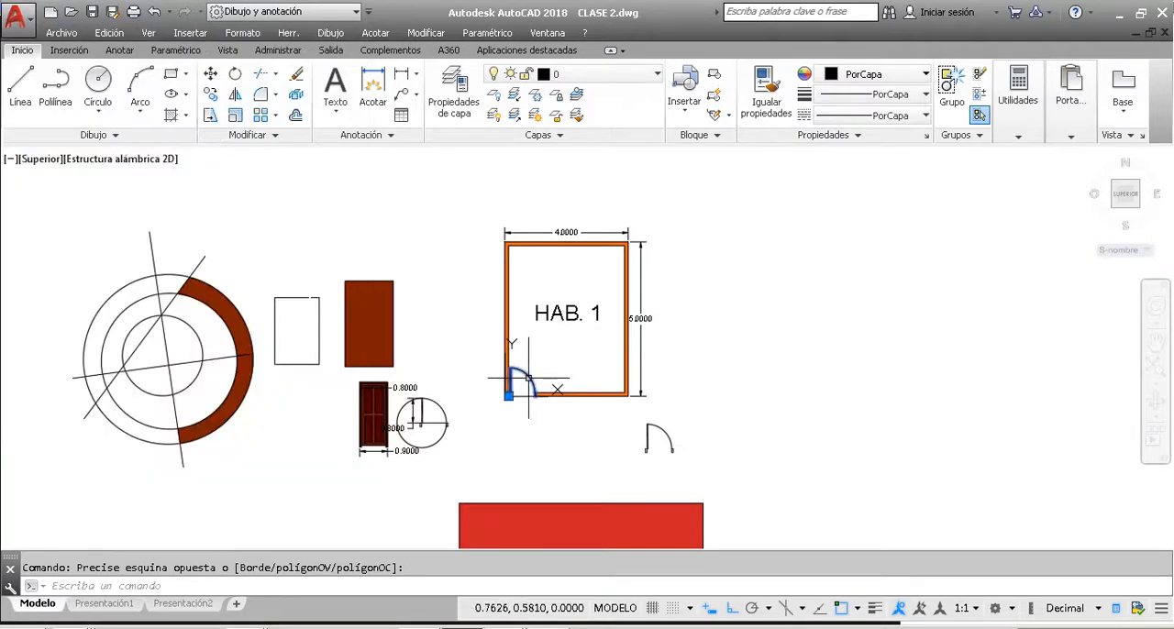
key("Escape")
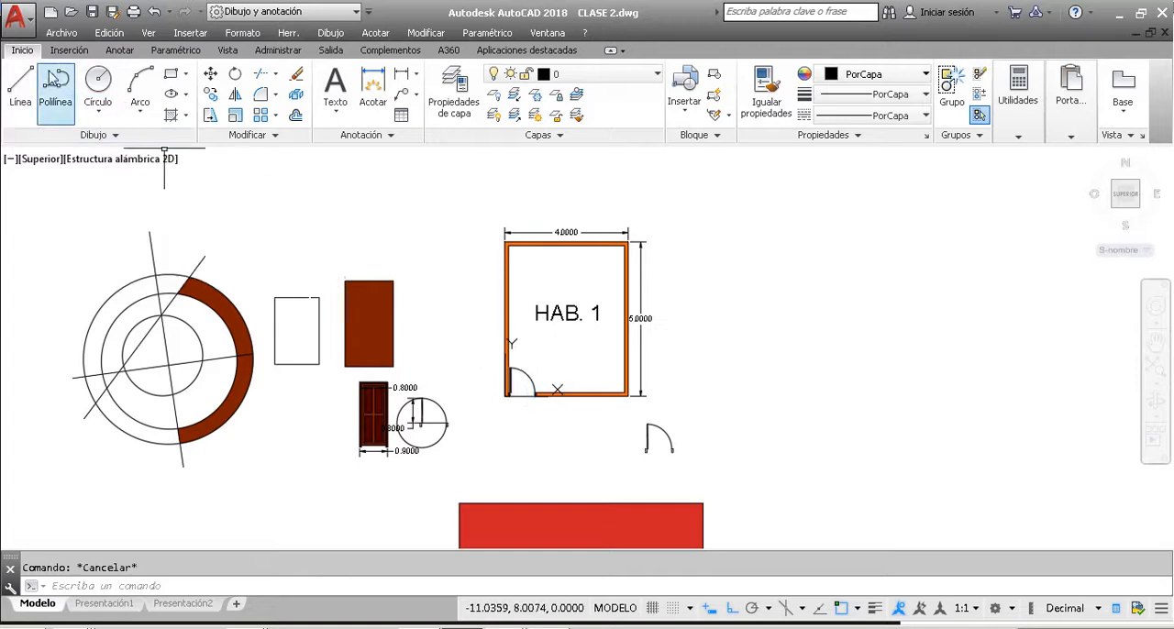
left_click(18, 15)
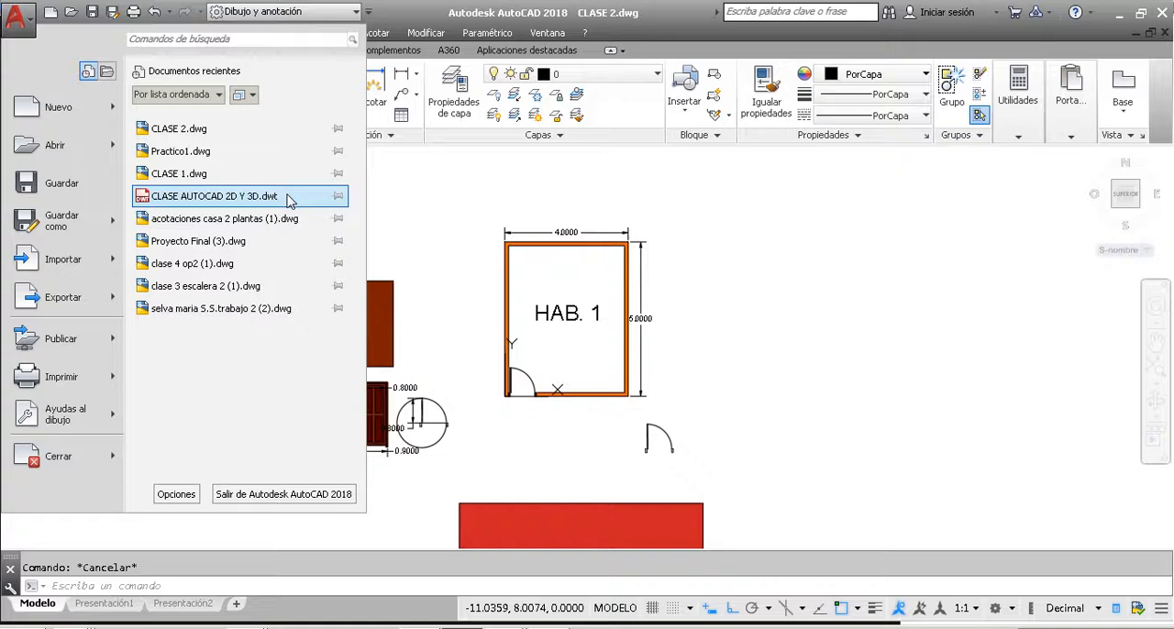
left_click(433, 202)
left_click(425, 211)
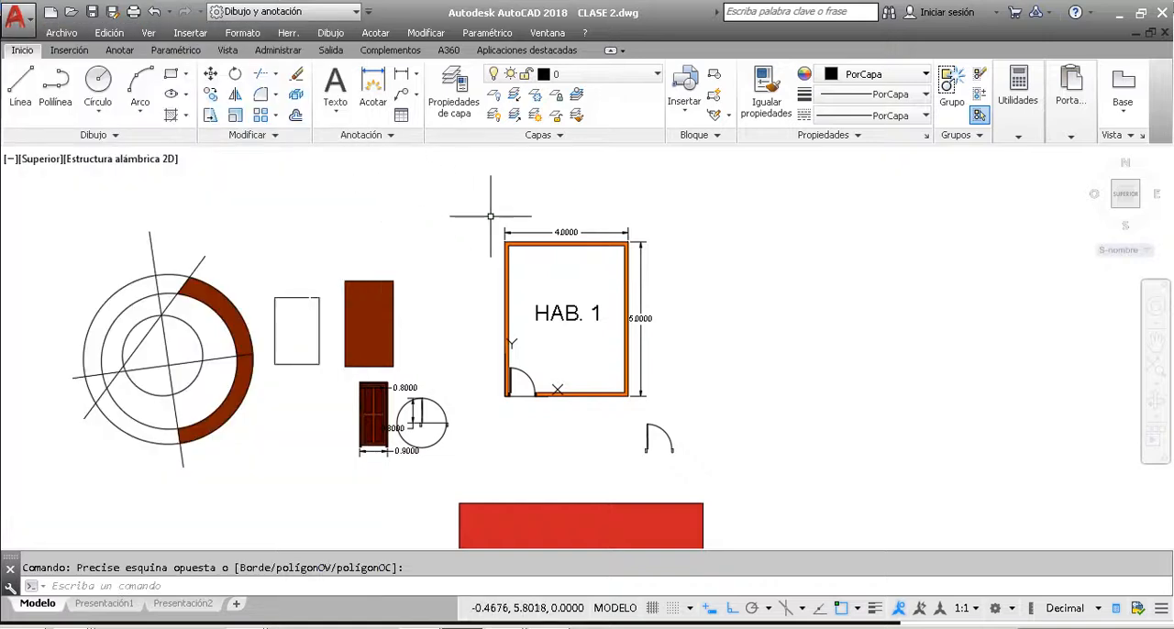
scroll(491, 215, "down", 2)
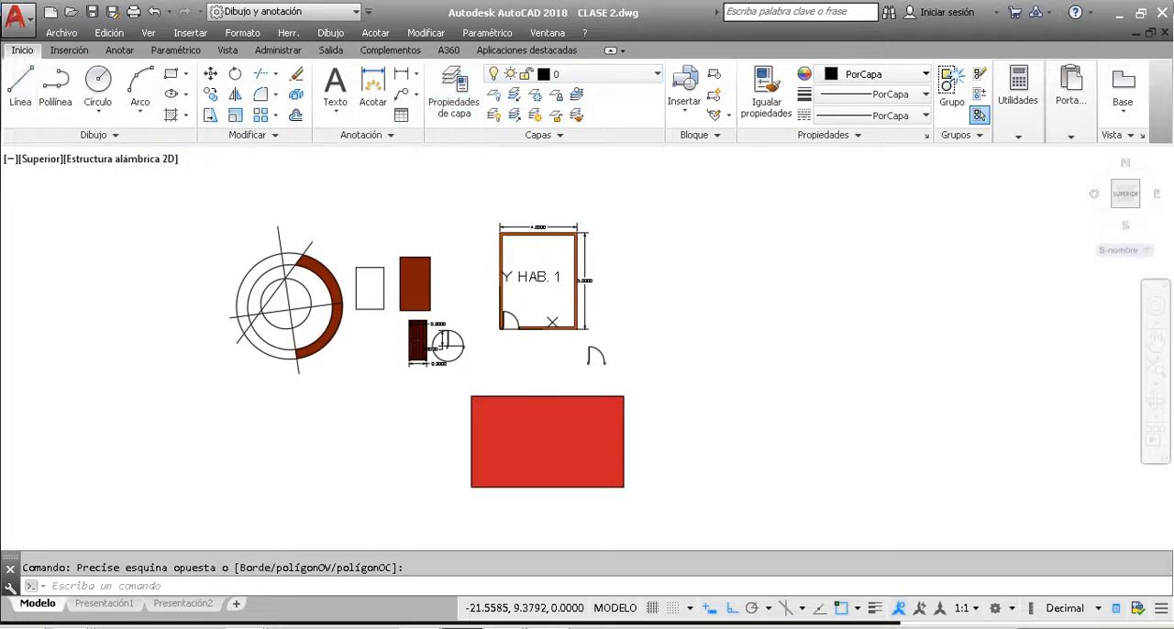
Step: Collapse the ribbon stage by stage until only its headings remain above the drawing
double_click(28, 55)
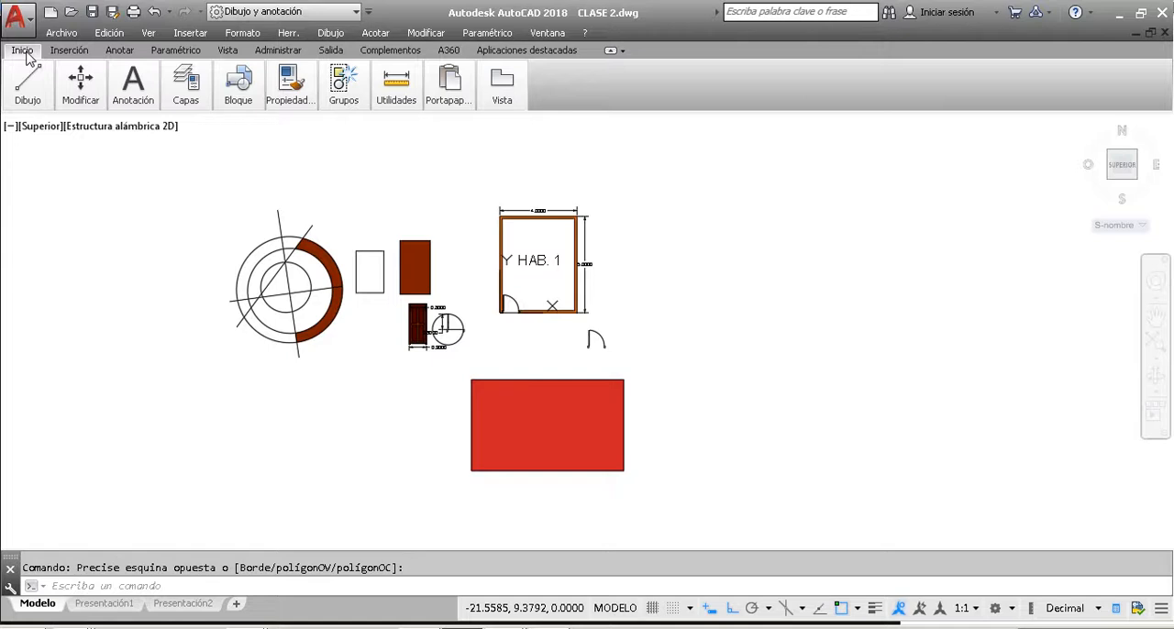
double_click(23, 51)
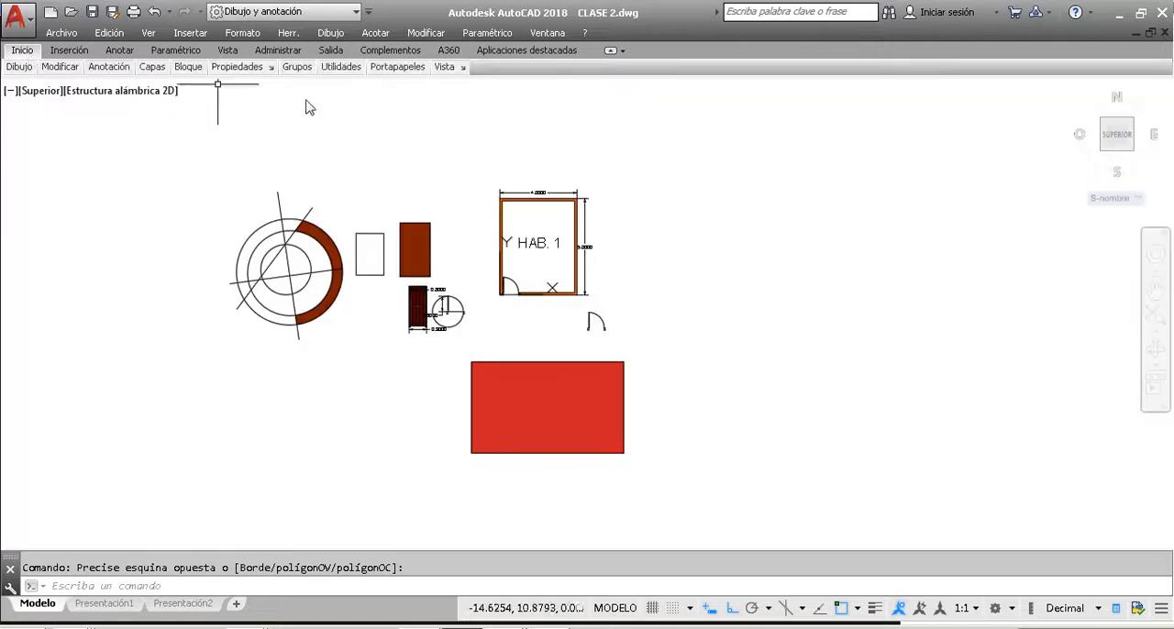
double_click(24, 52)
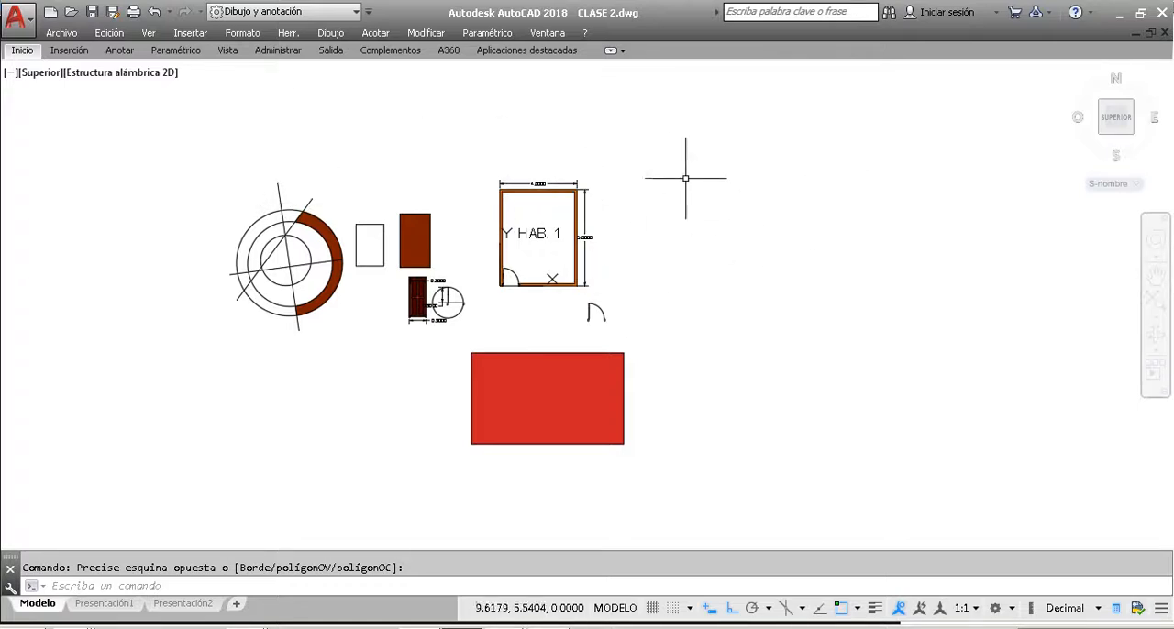
left_click(24, 52)
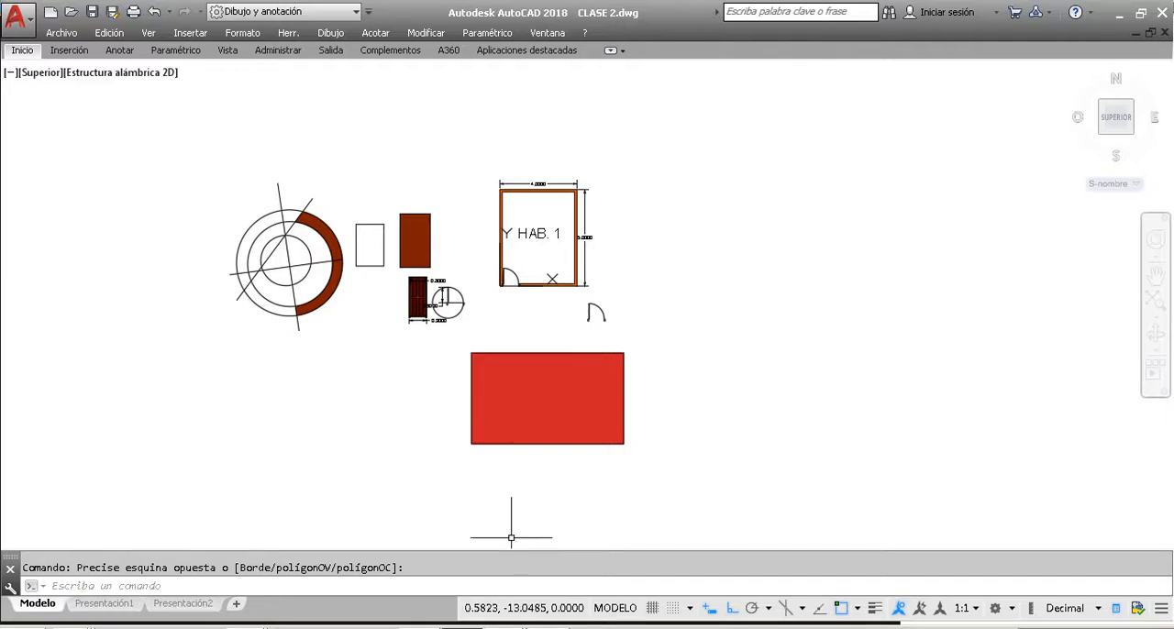
Step: Switch to the Zoom meeting to check the participants, and return to the CLASE 2.dwg drawing in AutoCAD
left_click(516, 624)
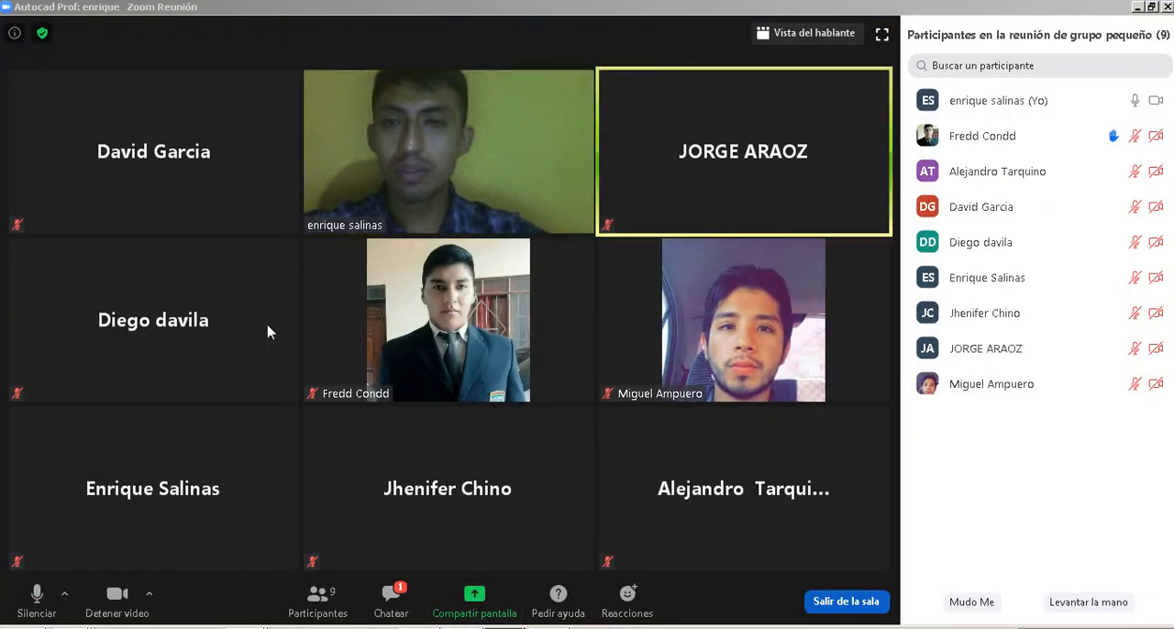
key("alt+Tab")
left_click(701, 230)
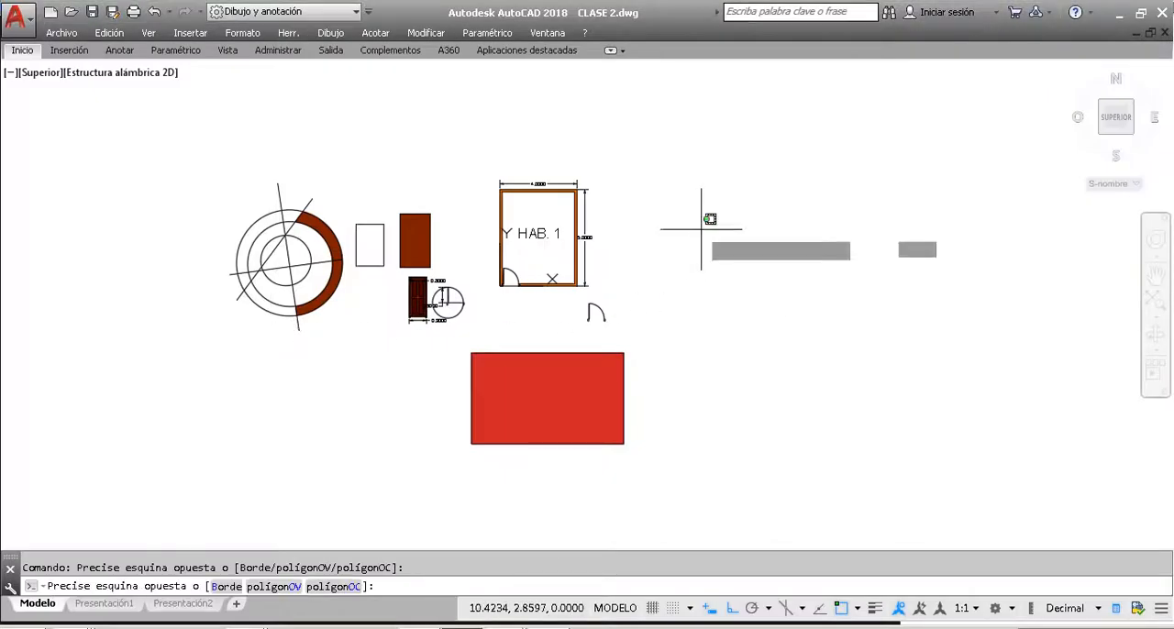
left_click(753, 347)
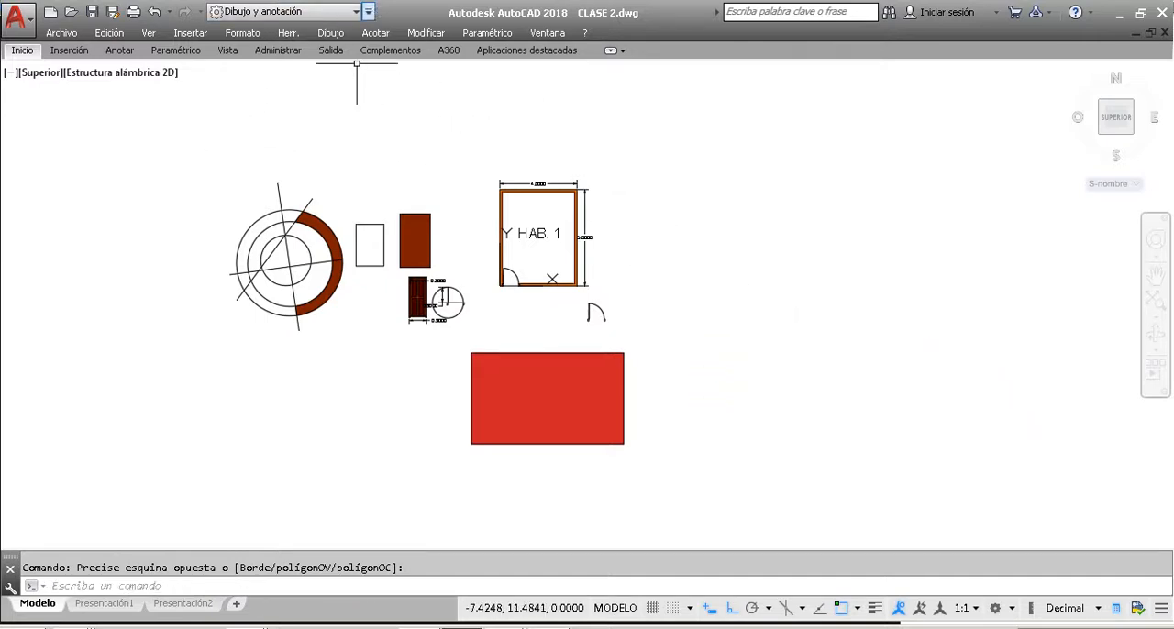
Step: Clear any pending selection in the drawing and restore the full ribbon with its drawing and editing tools
left_click(427, 379)
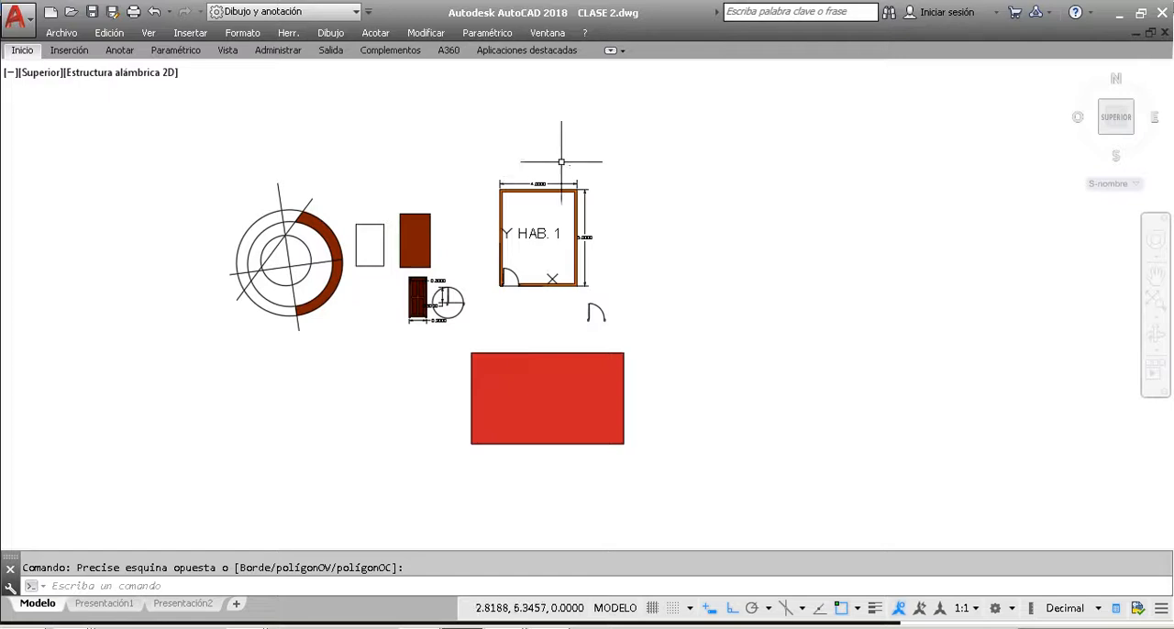
left_click(729, 147)
key("Escape")
left_click(16, 53)
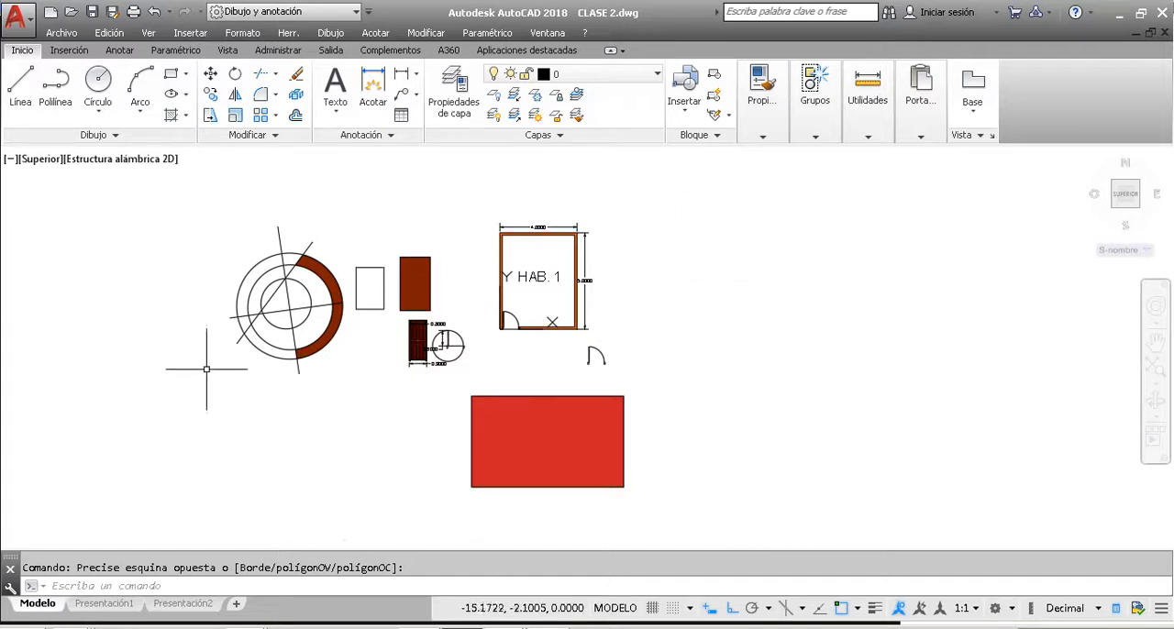
Step: Collapse the ribbon stage by stage to its headings, briefly reveal the Inicio tools, and clear any pending selection
double_click(25, 52)
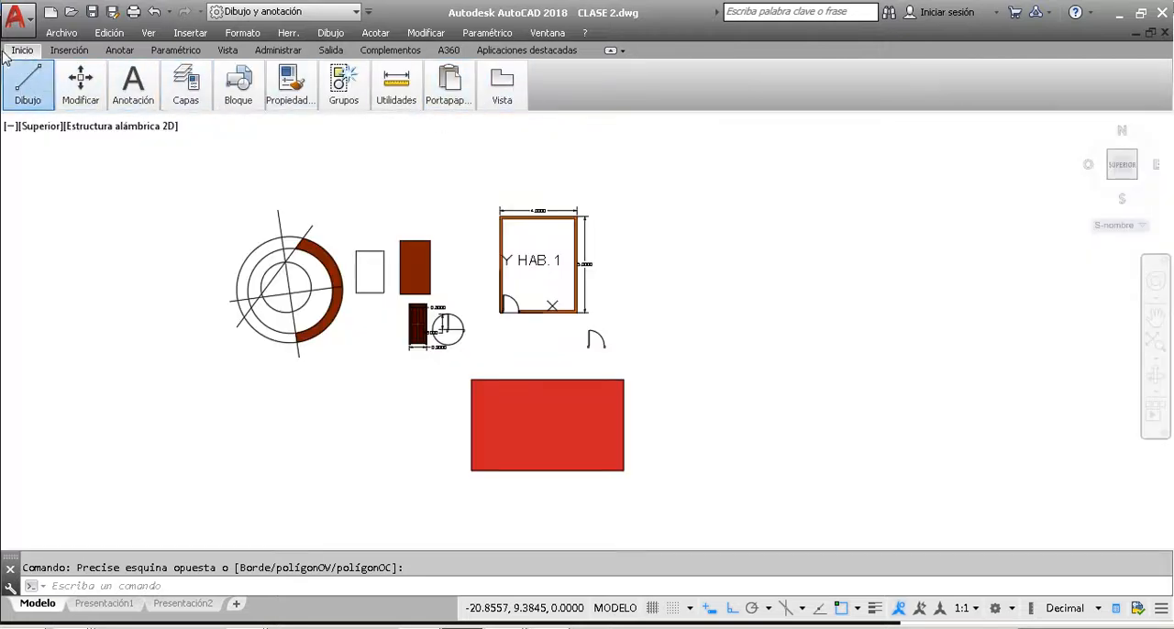
double_click(18, 51)
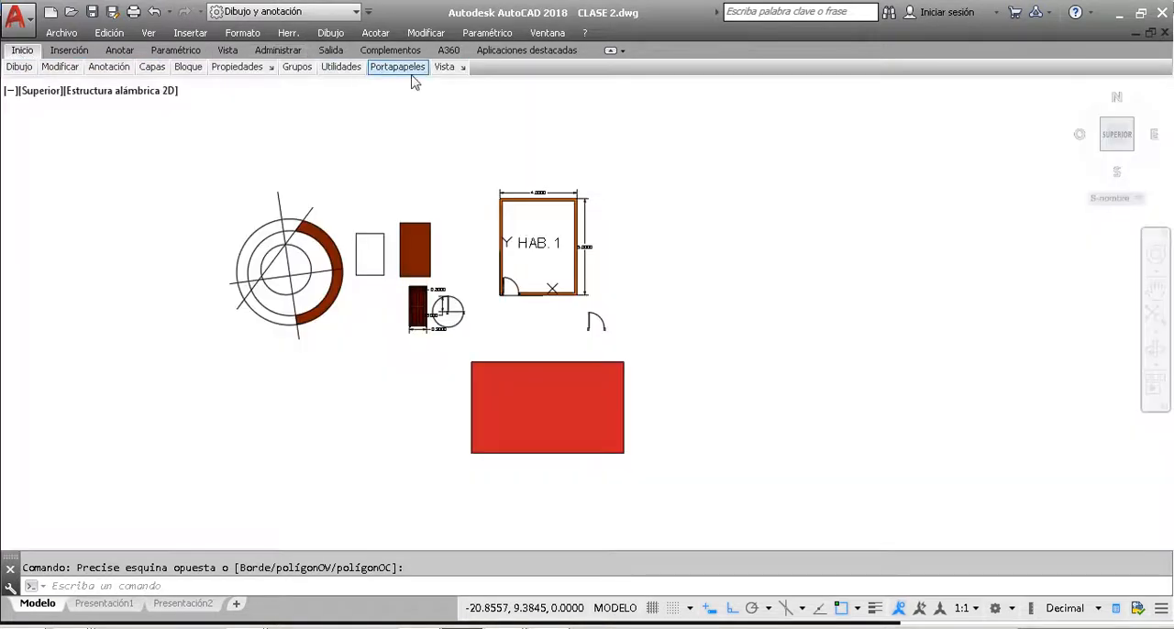
double_click(20, 51)
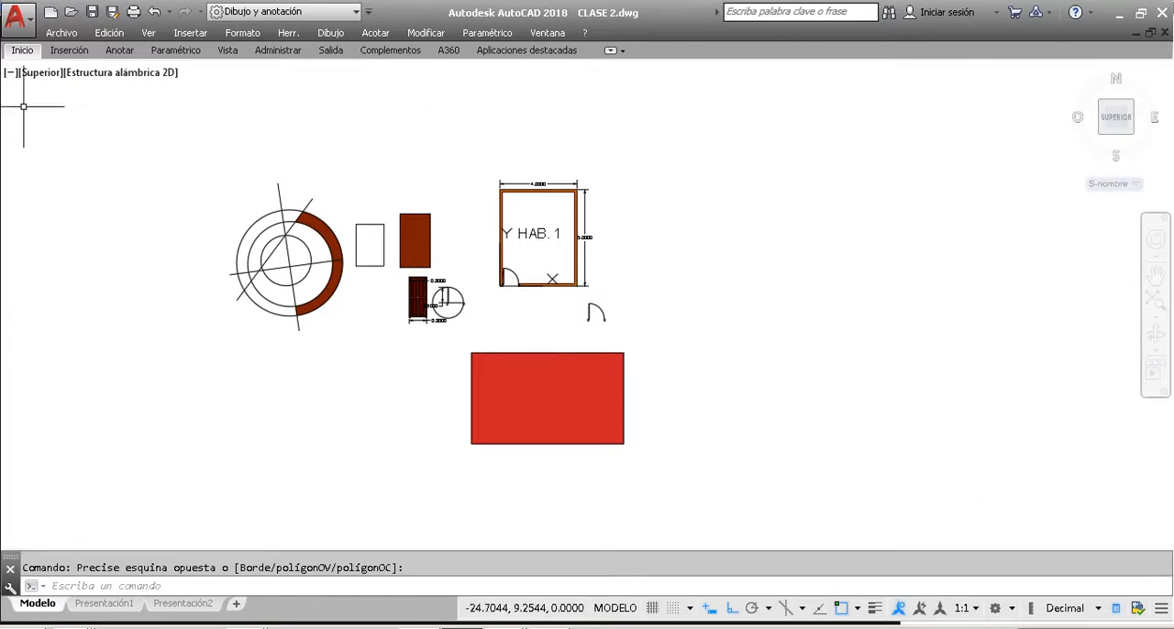
left_click(23, 53)
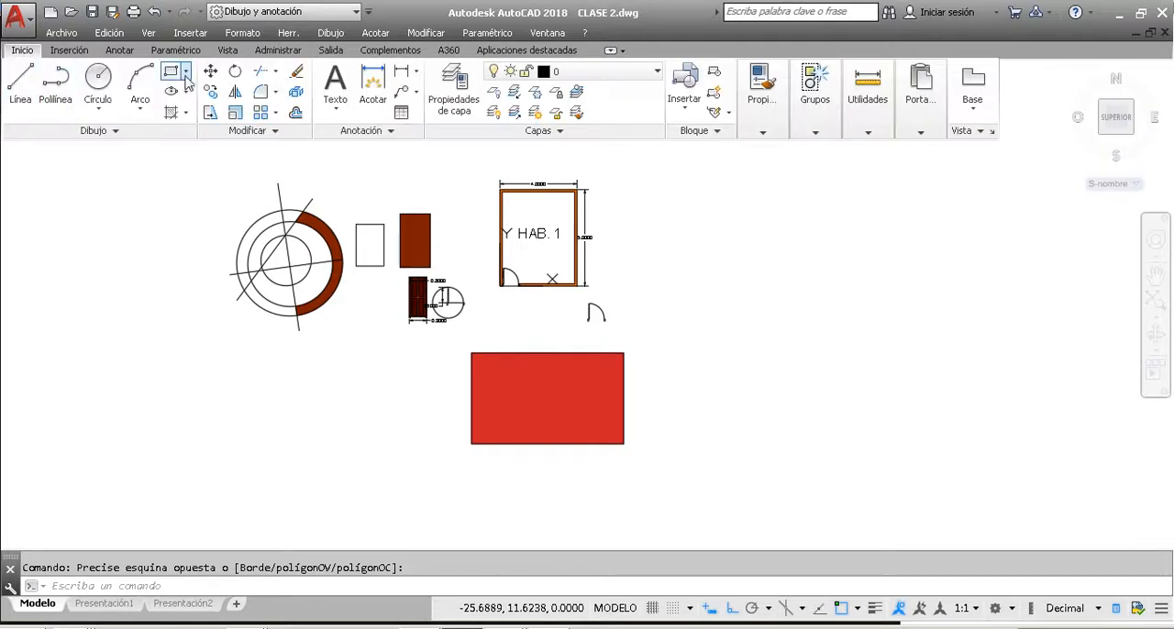
key("Escape")
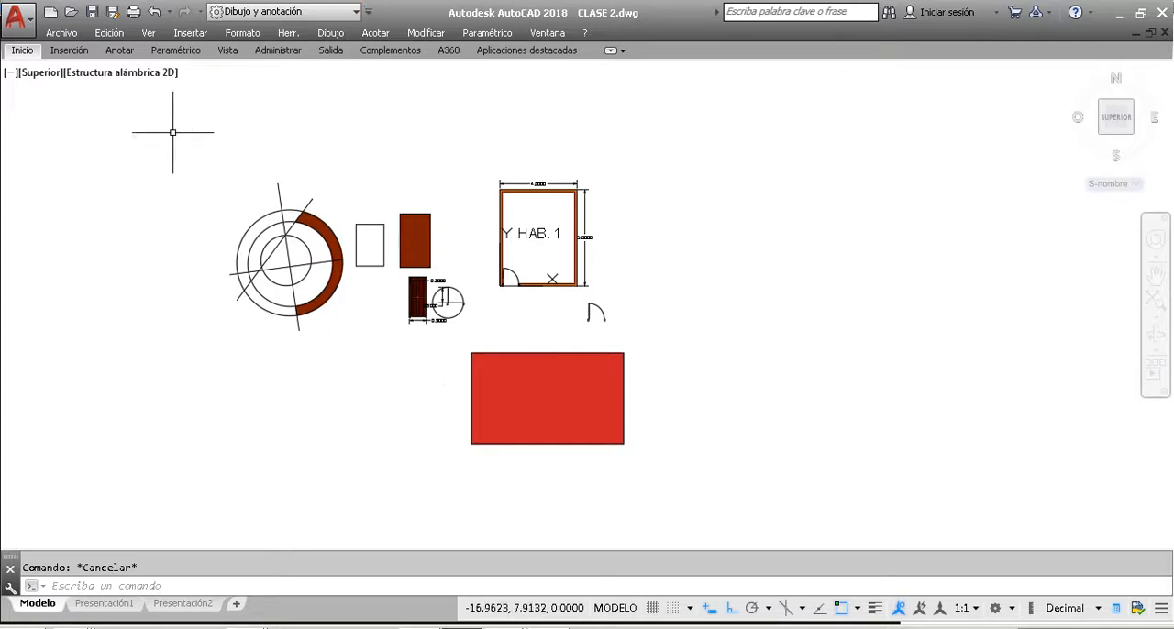
left_click(173, 170)
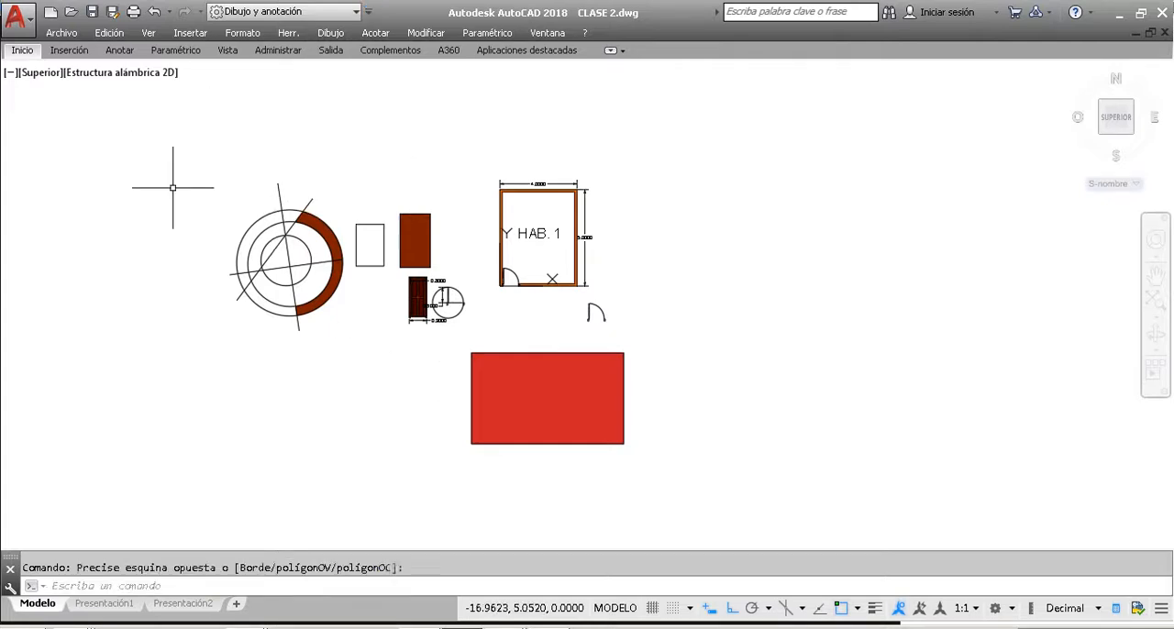
Step: Look through the available workspaces and palettes without changing any of them
left_click(287, 33)
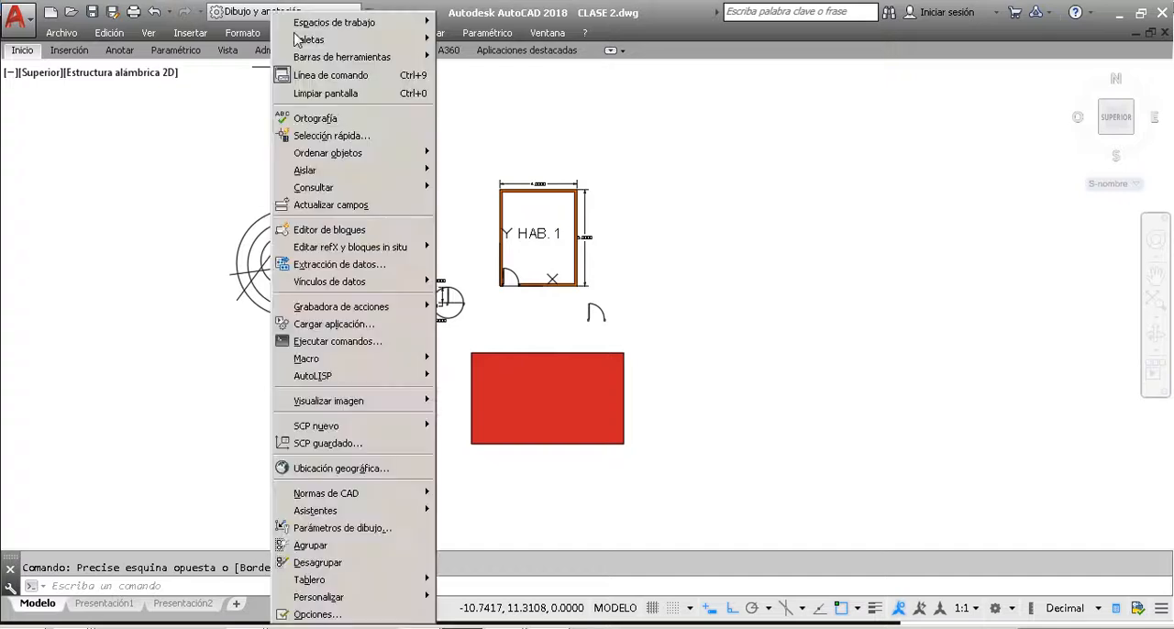
key("Escape")
key("Escape")
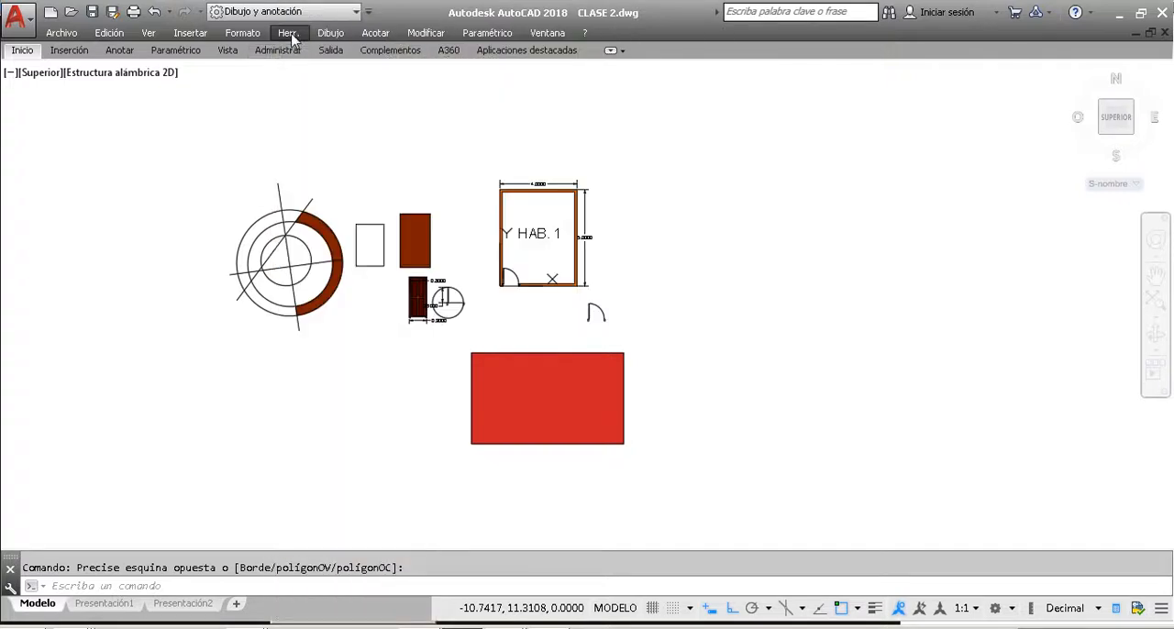
left_click(287, 33)
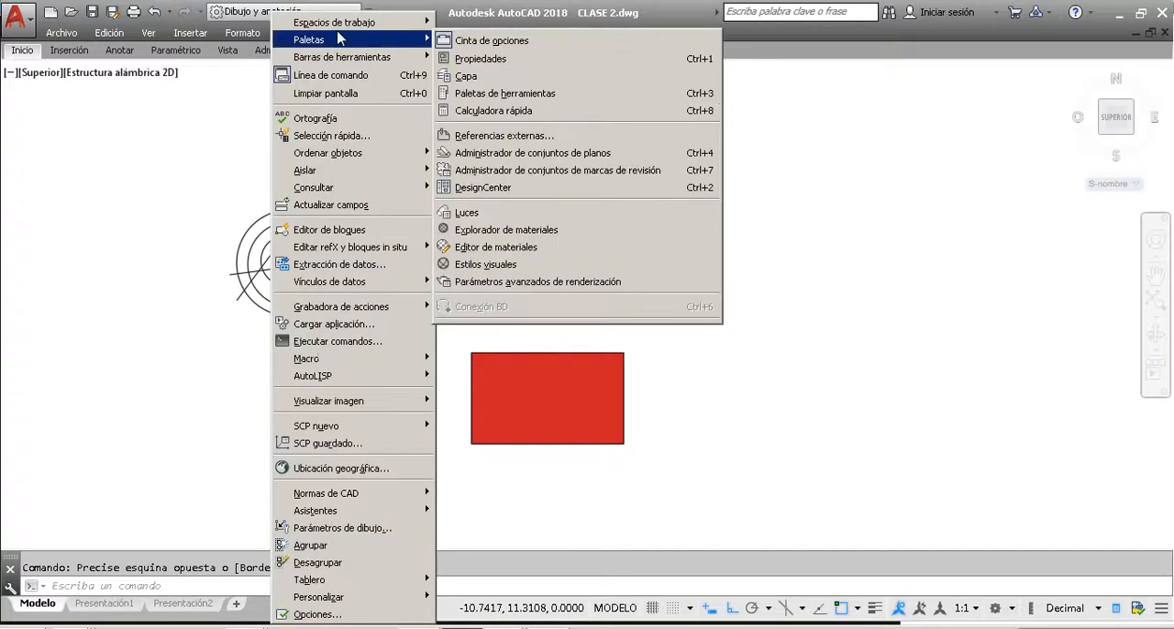
mouse_move(347, 26)
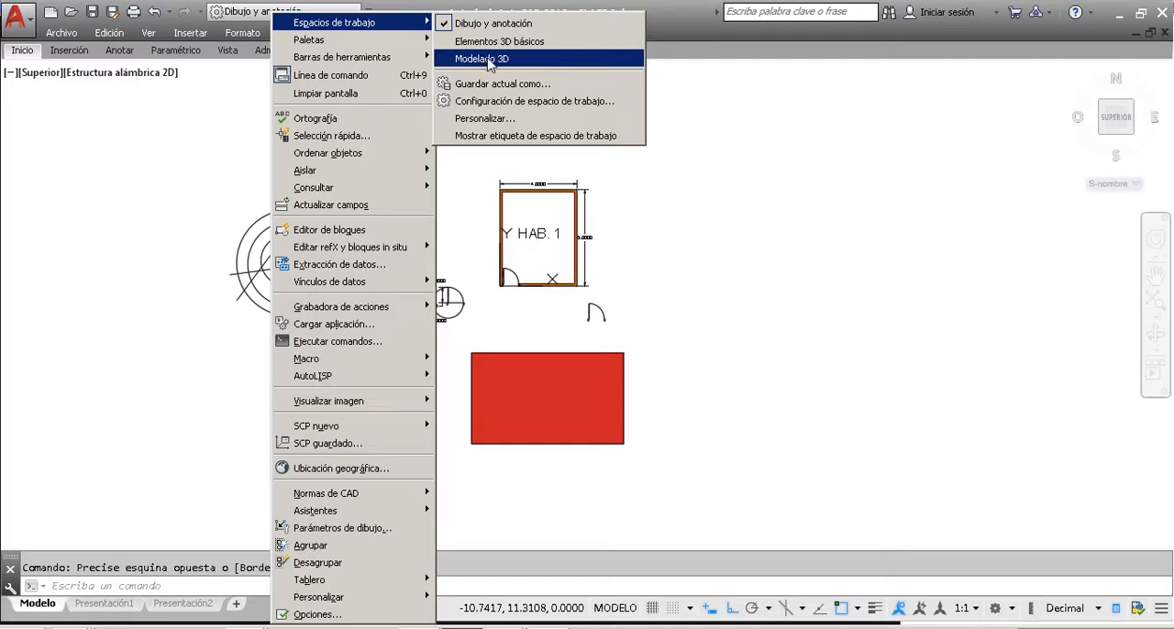
mouse_move(422, 42)
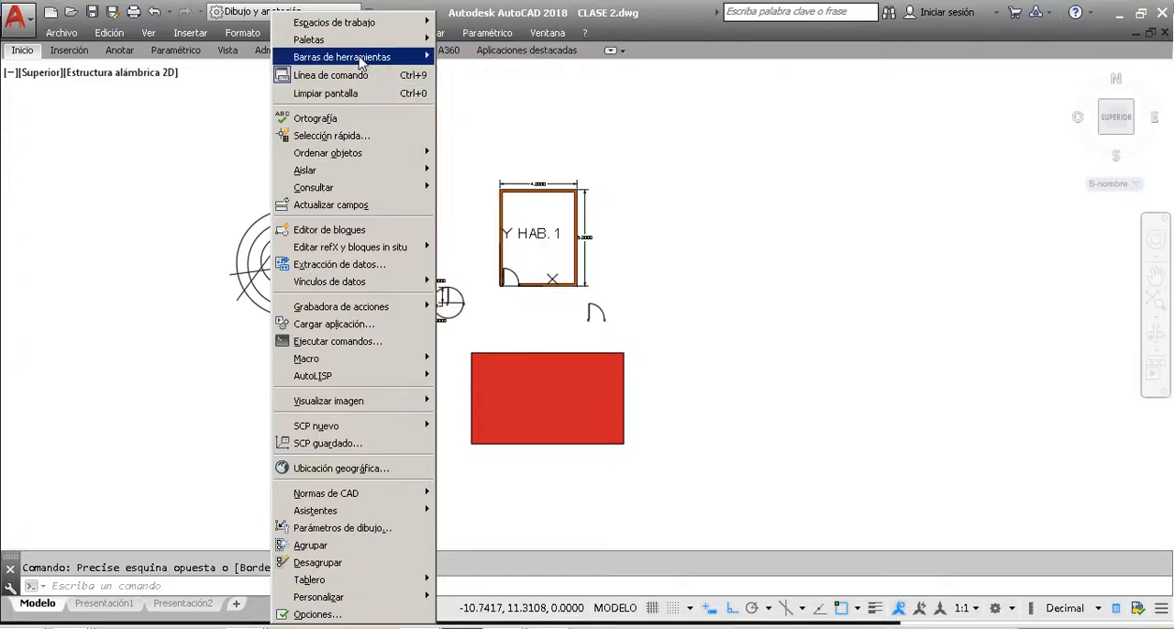
mouse_move(361, 61)
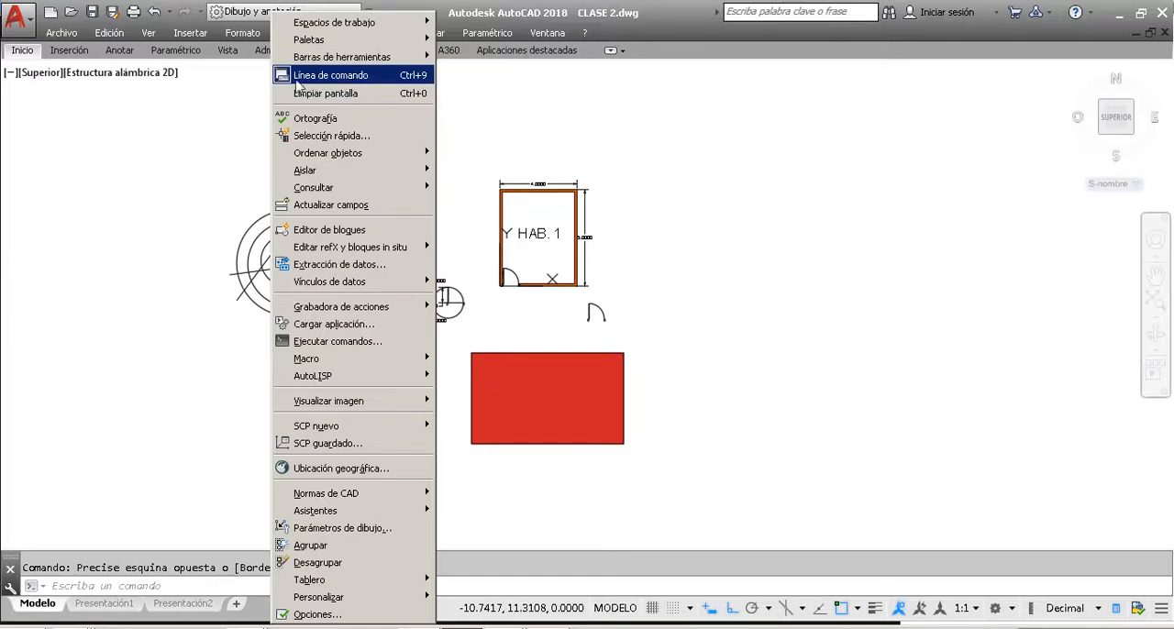
left_click(226, 84)
left_click(167, 128)
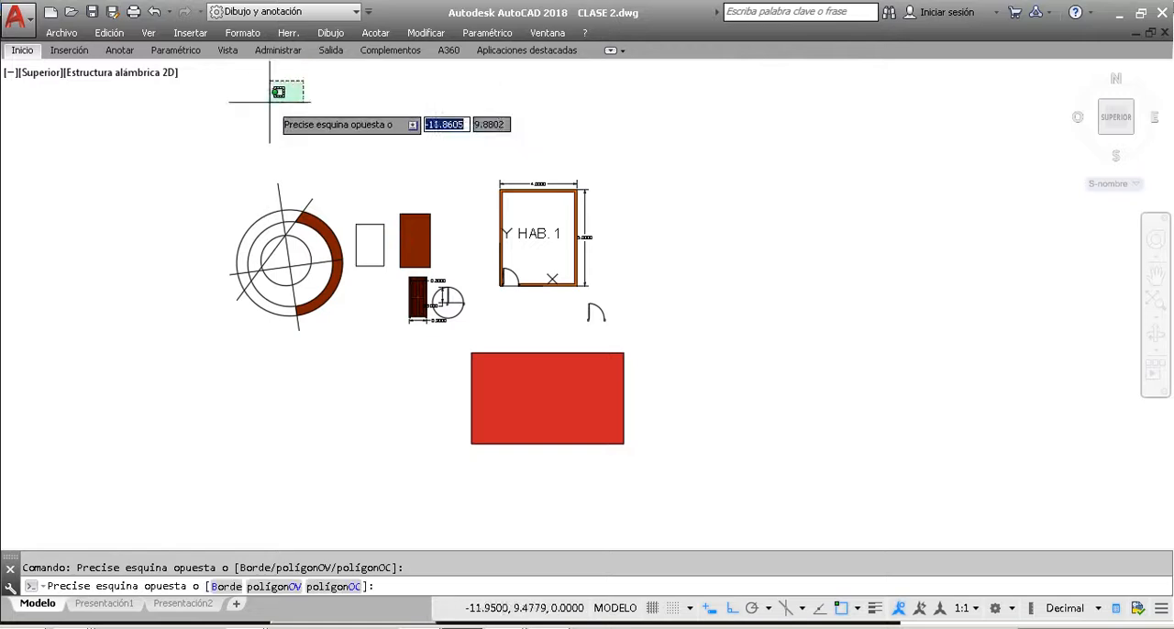
Step: Show the Dibujo toolbar and shift it slightly down along its docked edge
left_click(288, 32)
mouse_move(310, 62)
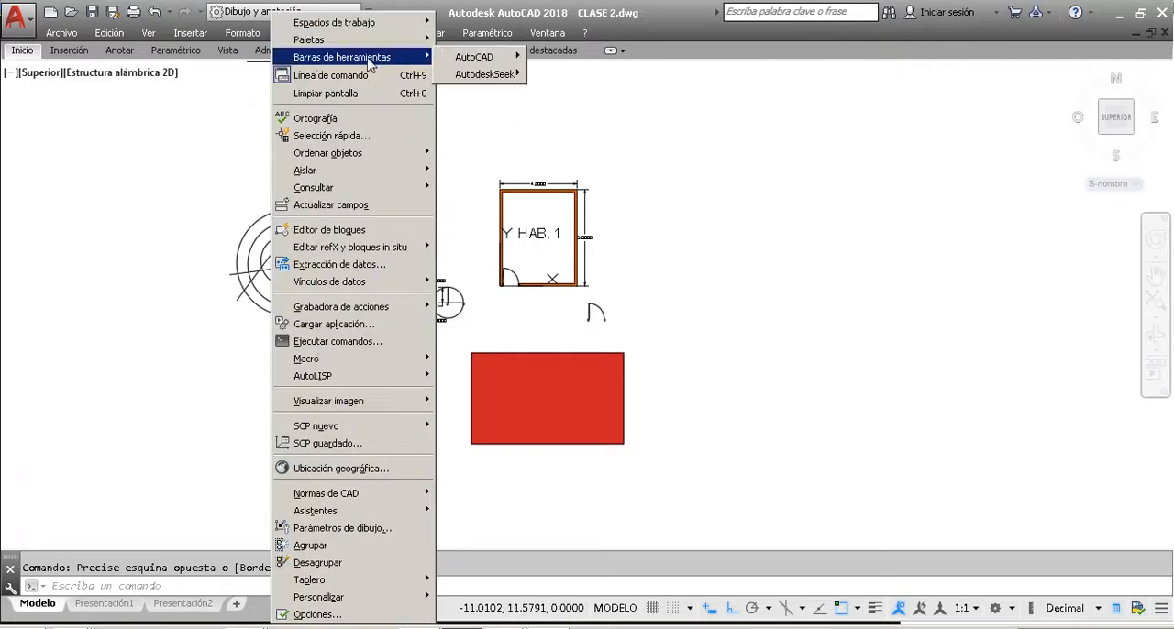
mouse_move(457, 63)
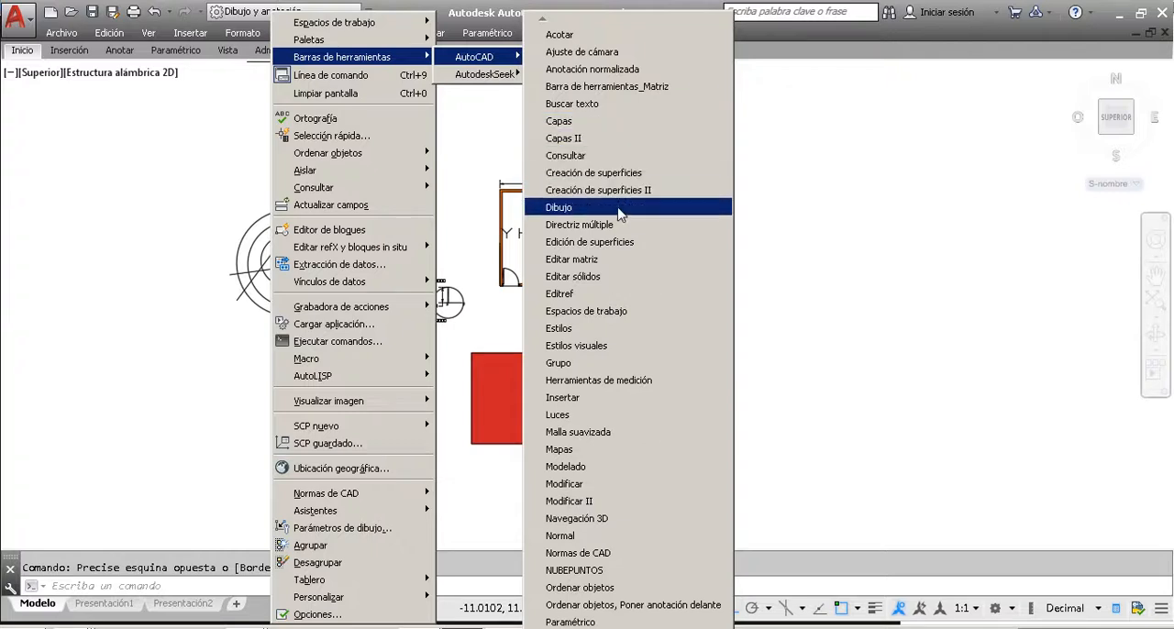
left_click(587, 208)
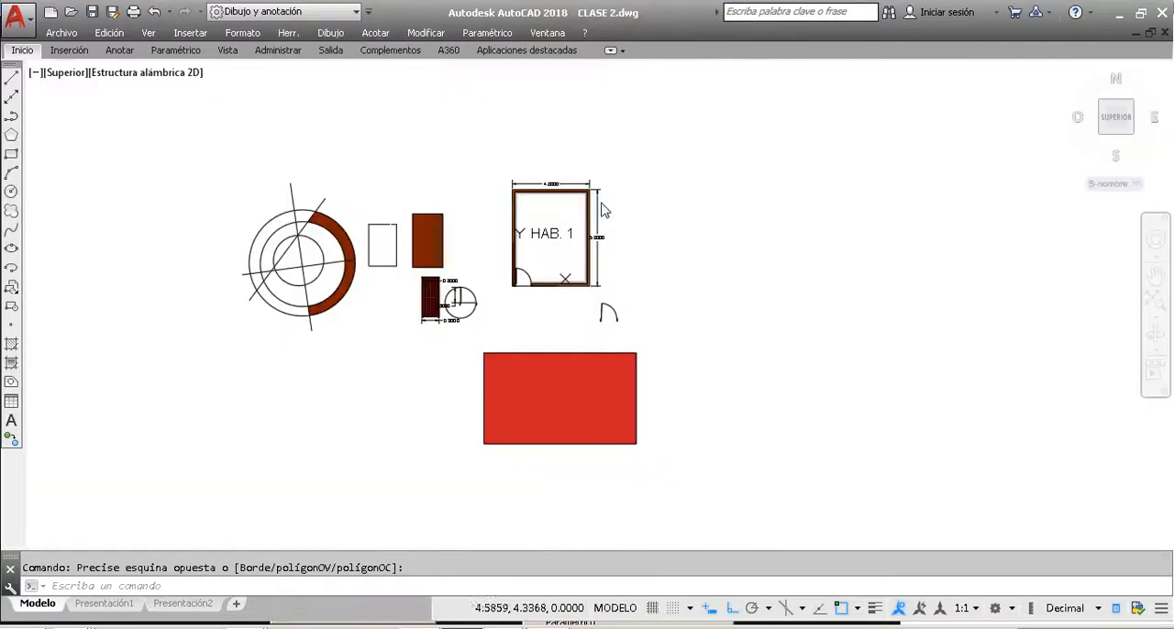
mouse_move(10, 66)
left_mouse_down()
mouse_move(11, 103)
mouse_move(13, 87)
left_mouse_up()
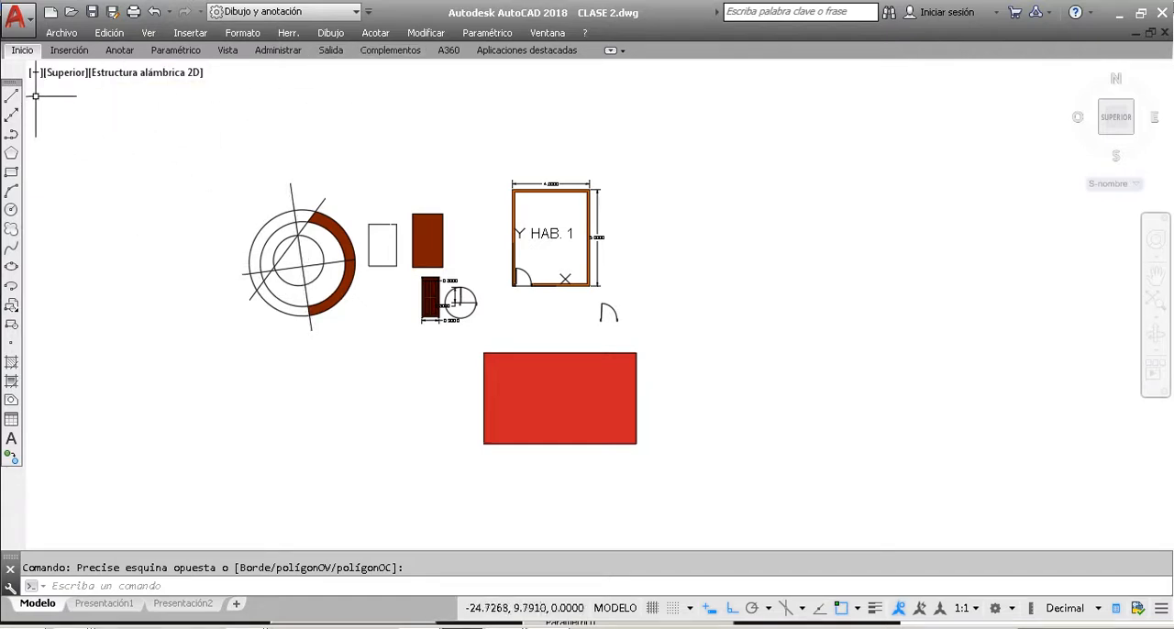
Step: Review the list of available AutoCAD toolbars and close it without enabling another one
left_click(288, 33)
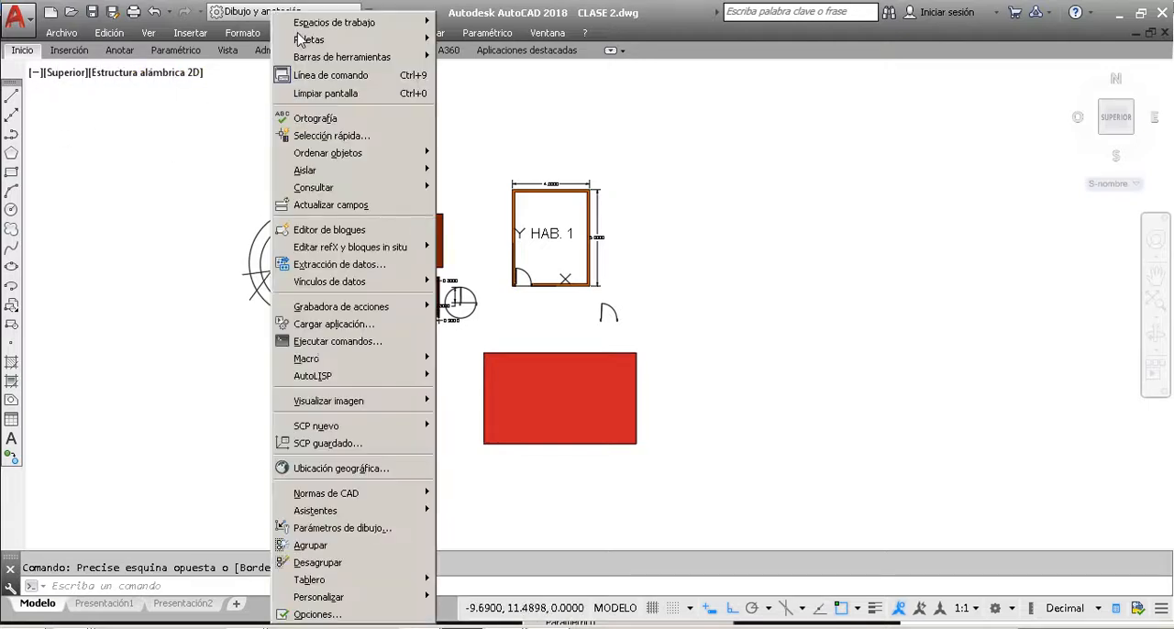
left_click(270, 64)
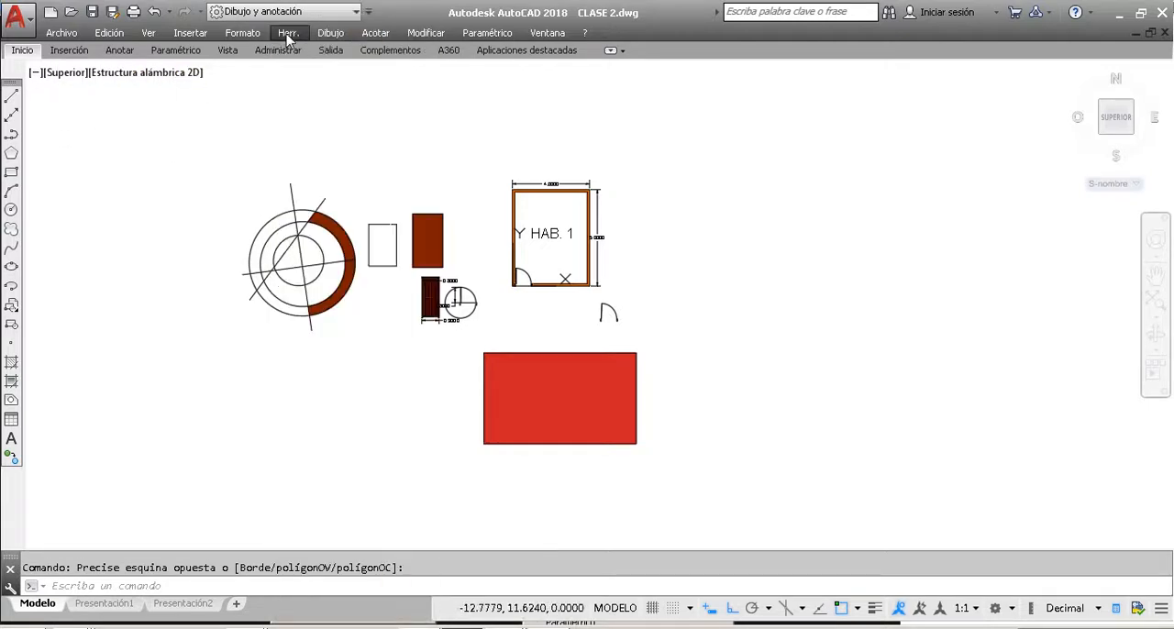
left_click(288, 35)
mouse_move(299, 61)
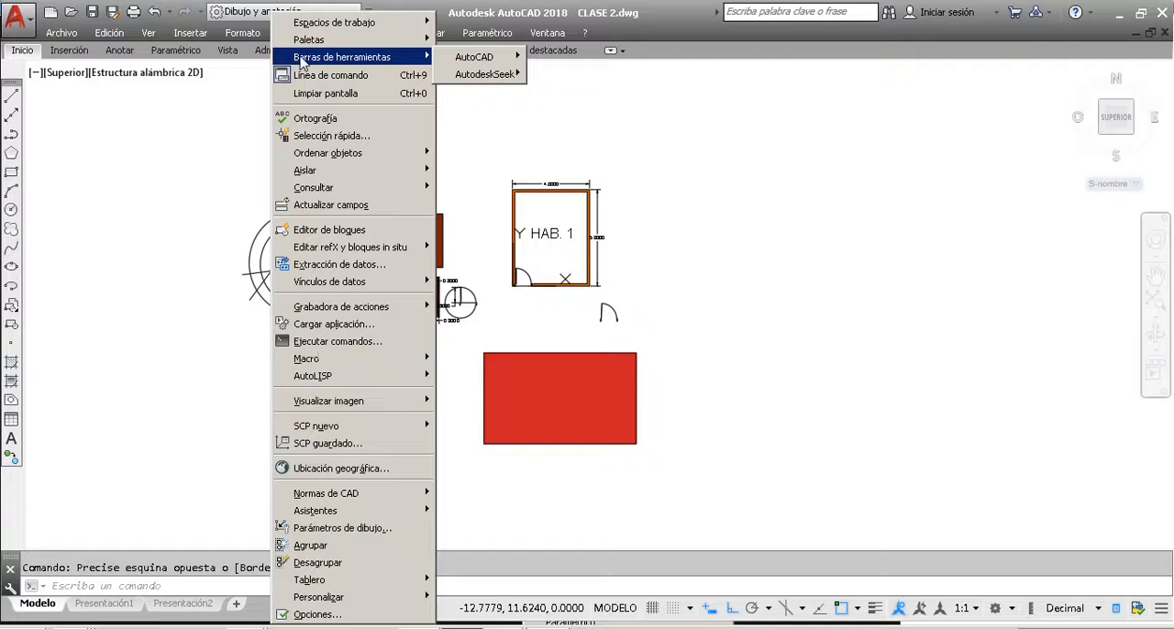
mouse_move(468, 58)
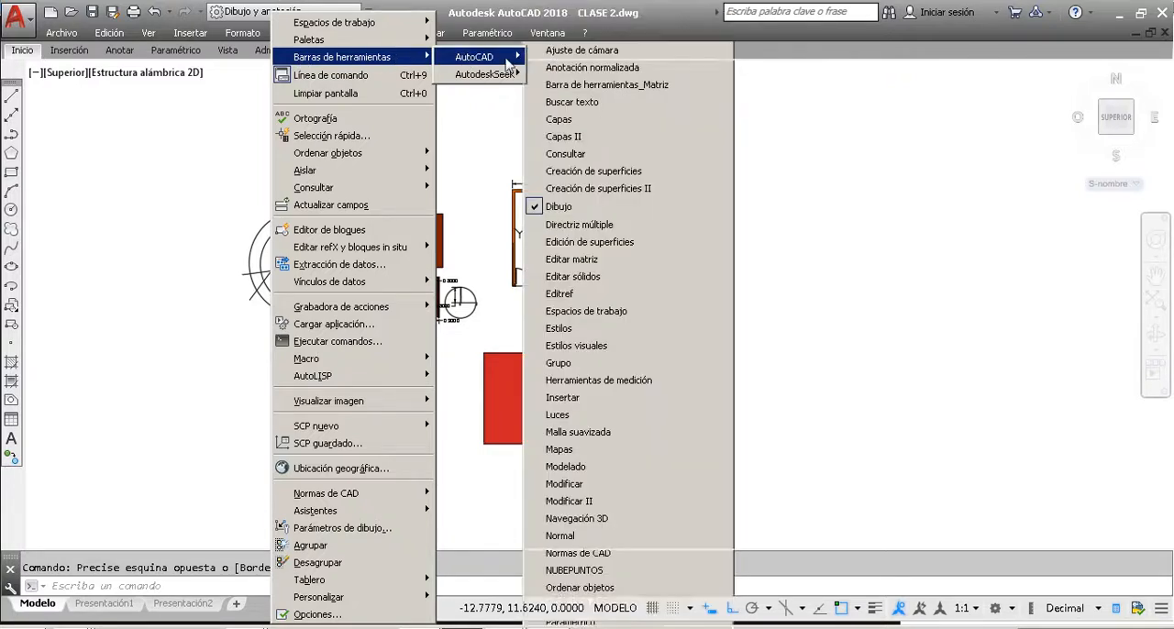
key("Escape")
key("Escape")
key("Escape")
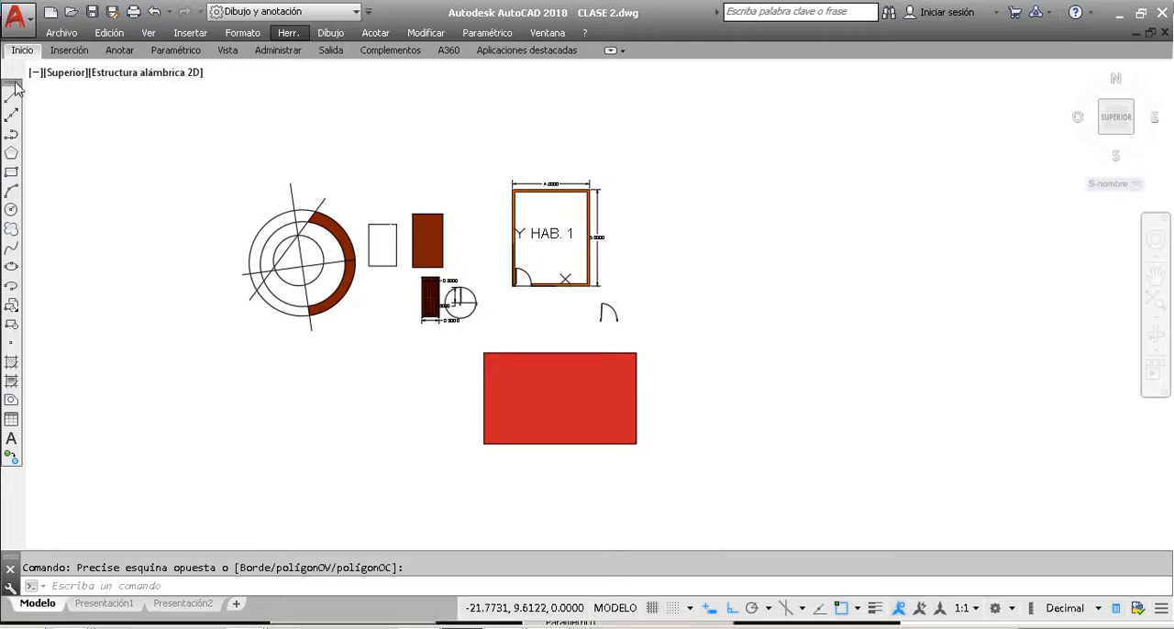
Step: Show the Modificar and Capas toolbars around the drawing area
right_click(13, 85)
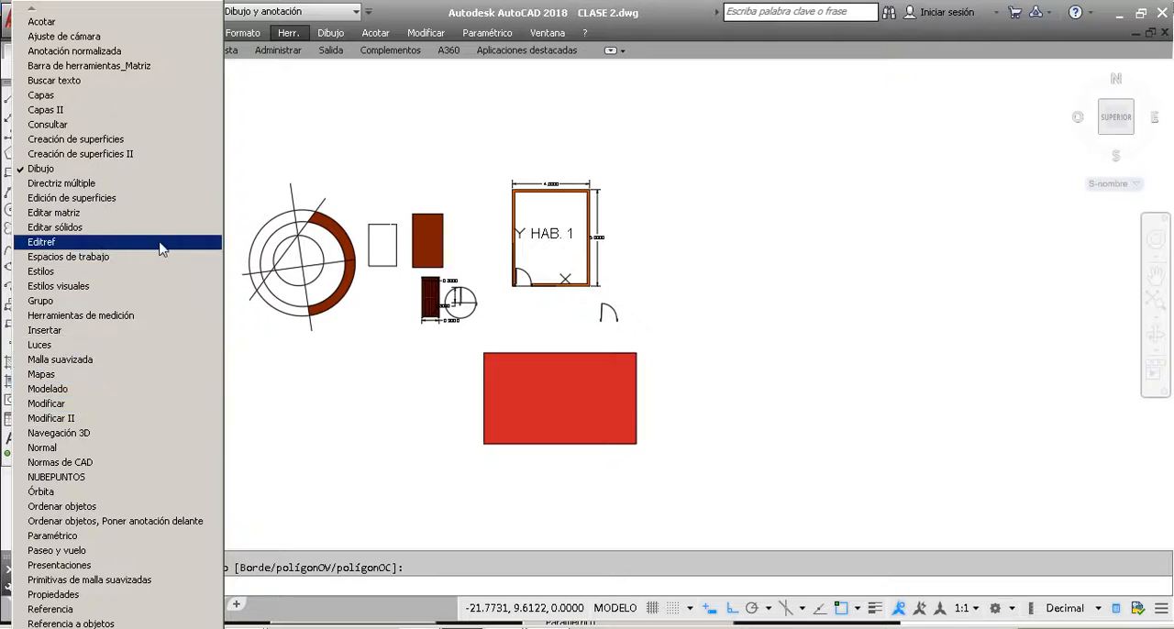
left_click(72, 405)
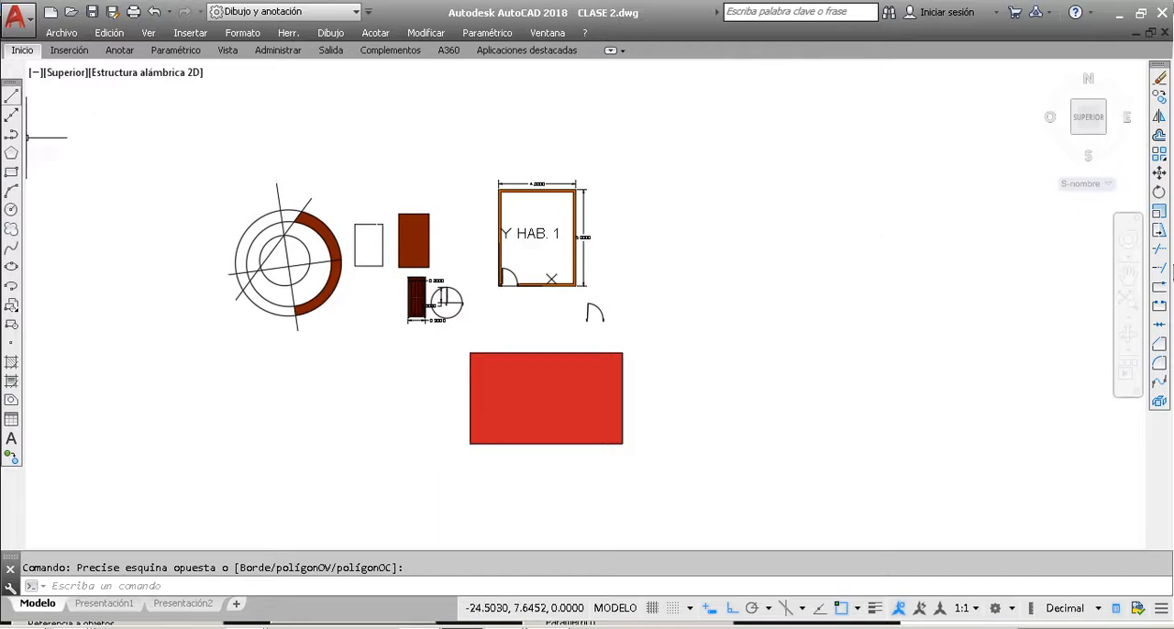
right_click(13, 89)
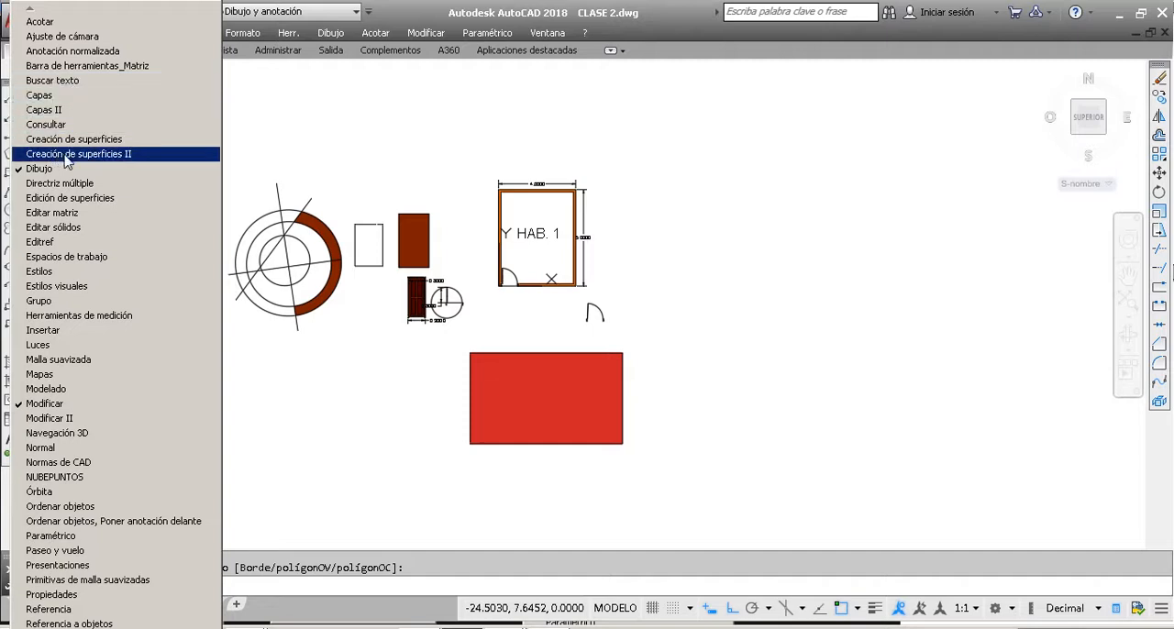
left_click(48, 96)
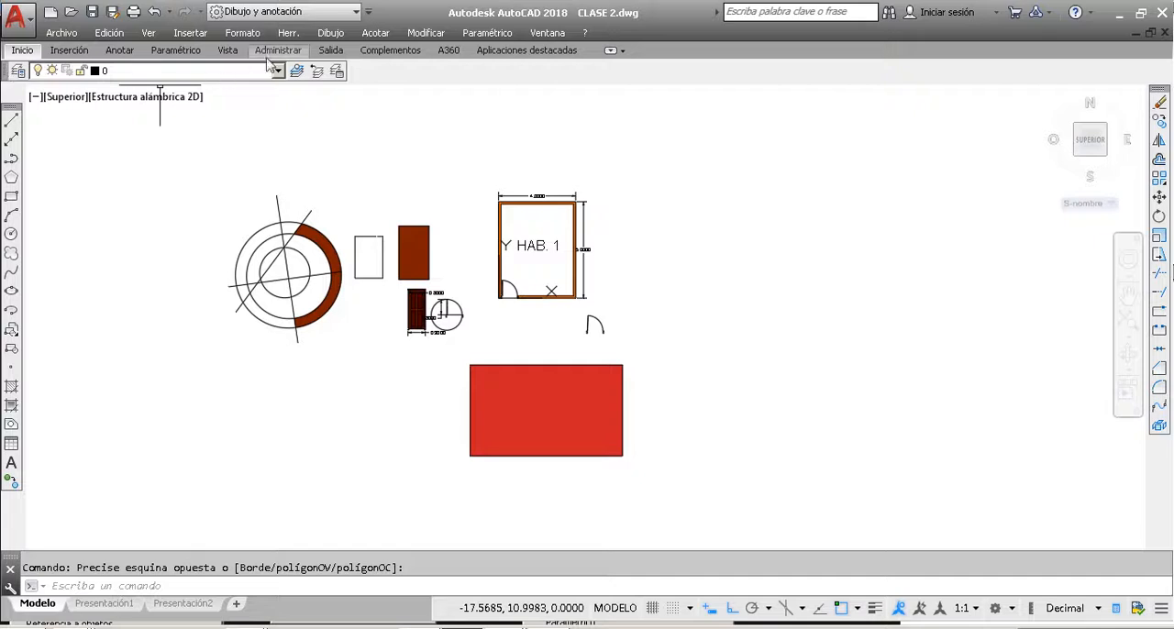
Step: Show the Acotar and Propiedades toolbars alongside the Capas toolbar
right_click(6, 77)
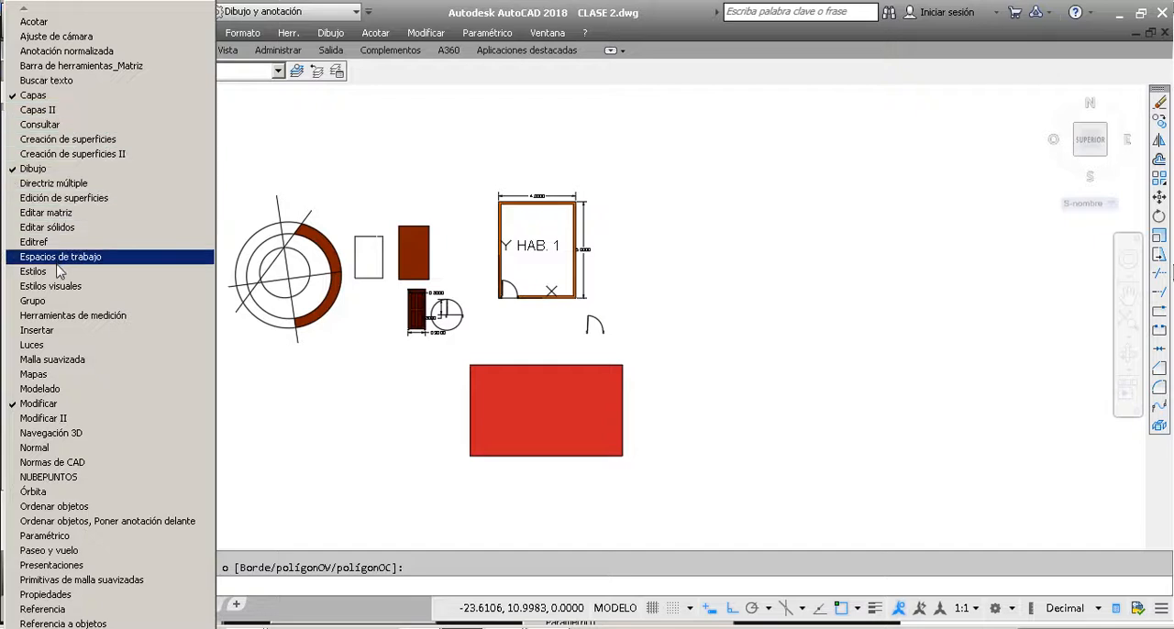
left_click(50, 24)
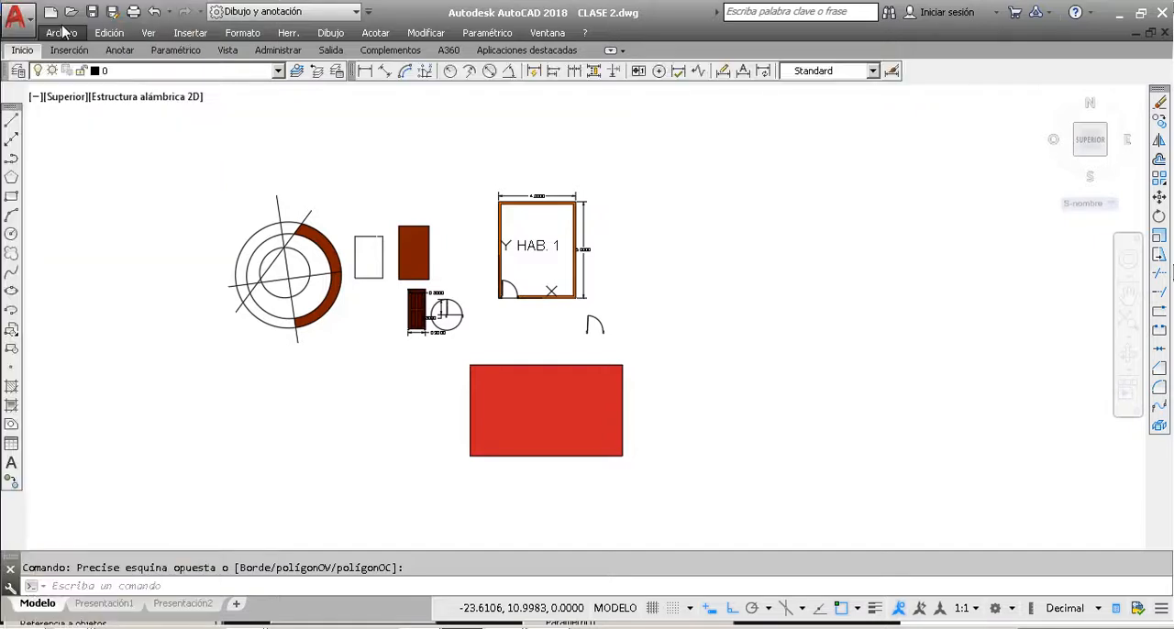
right_click(358, 78)
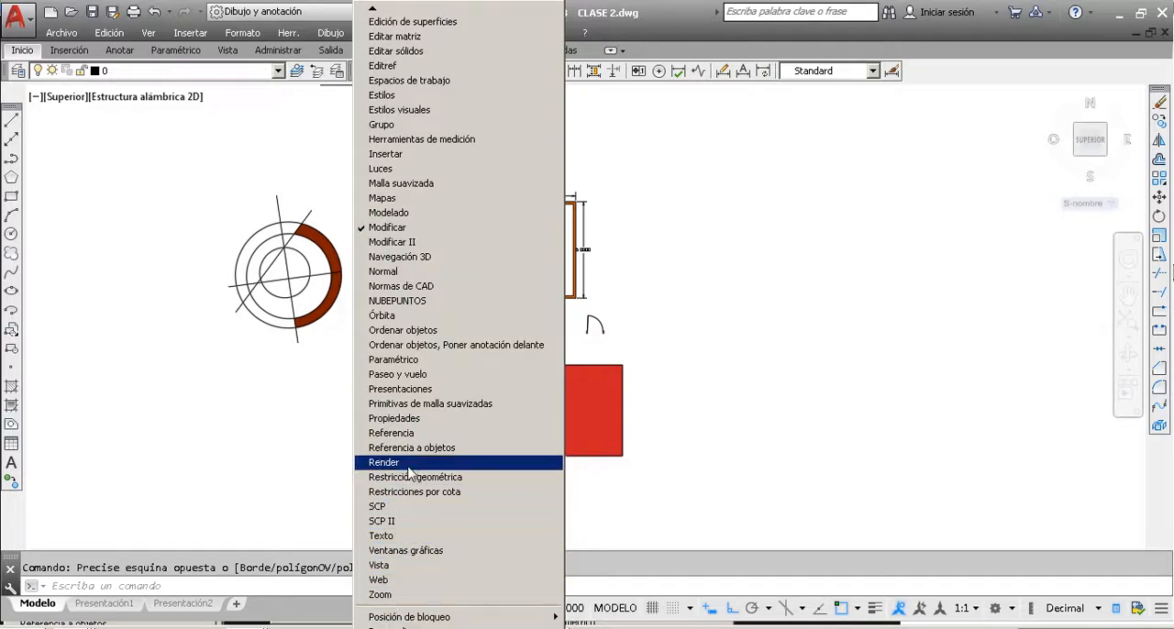
left_click(411, 420)
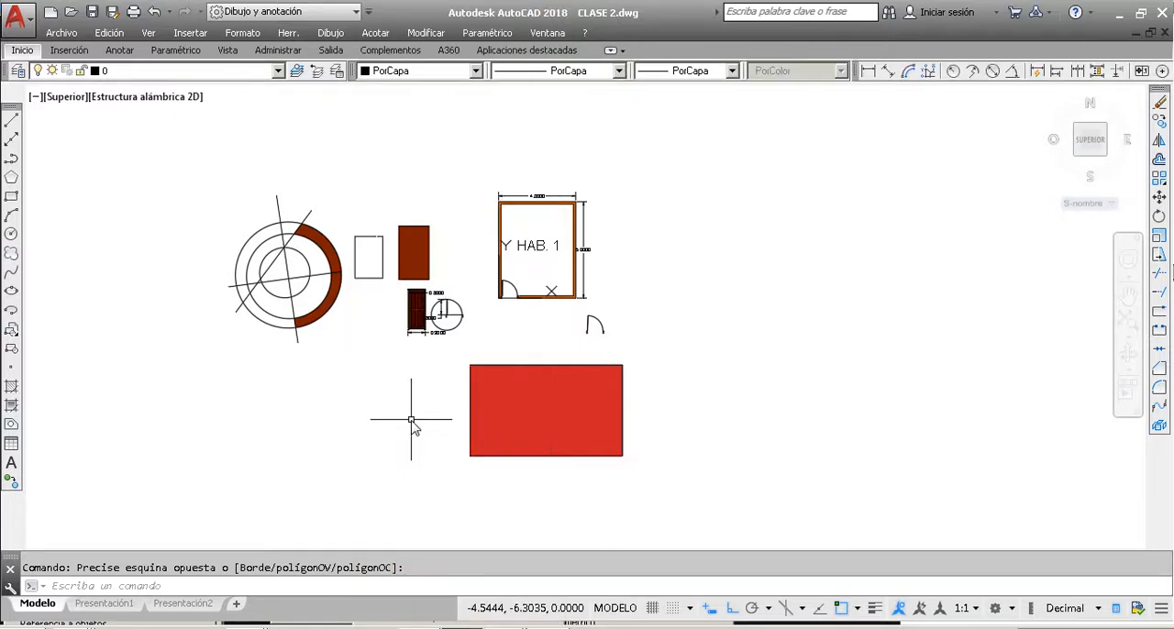
Step: Examine the color, linetype and lineweight choices for new objects, leaving each one set to PorCapa
left_click(476, 70)
left_click(477, 72)
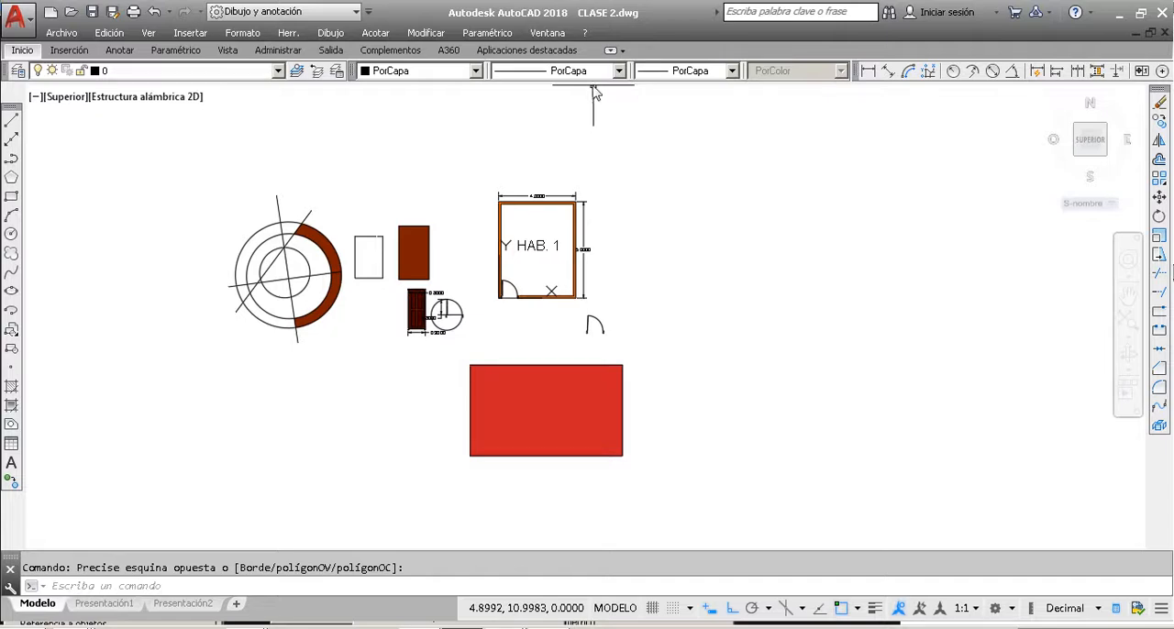
left_click(588, 73)
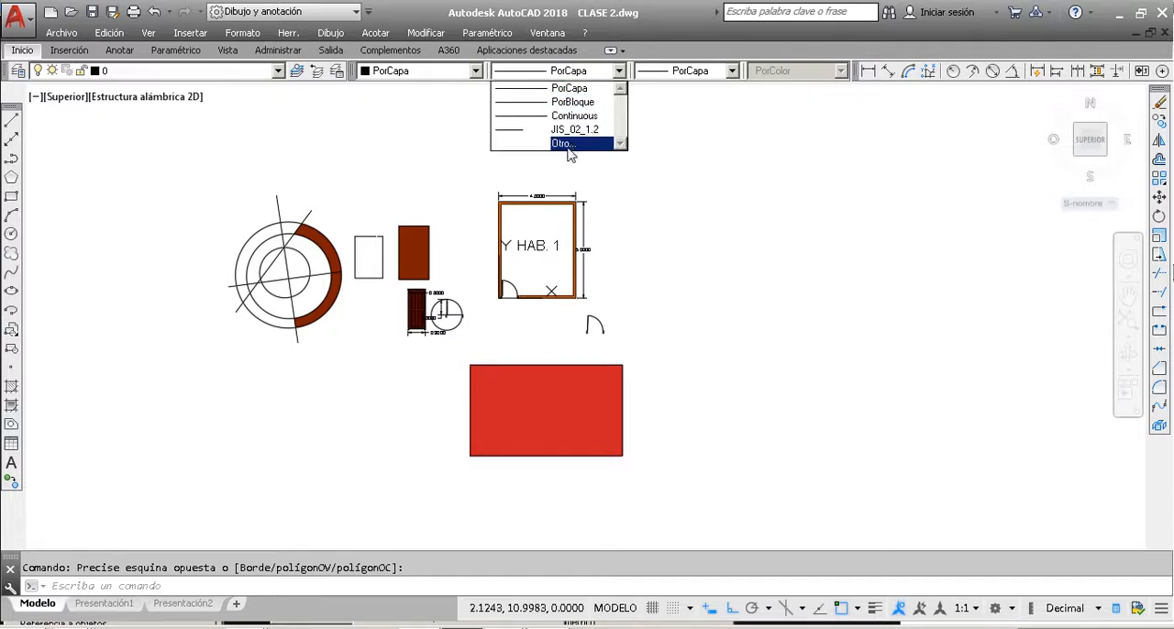
left_click(693, 73)
left_click(693, 73)
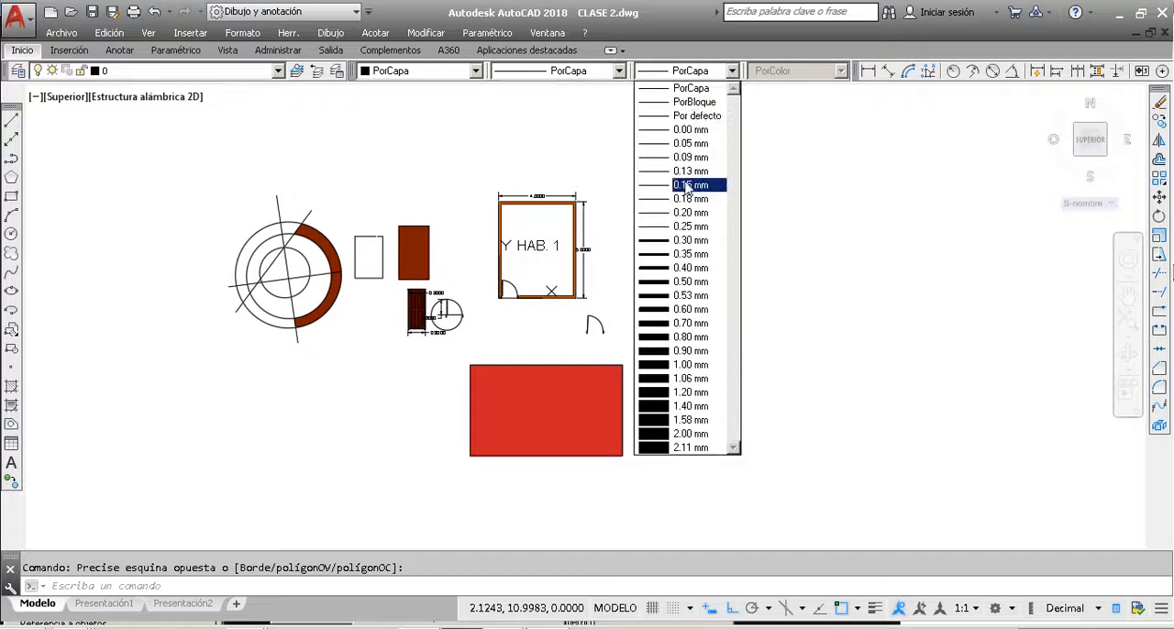
left_click(456, 74)
left_click(456, 73)
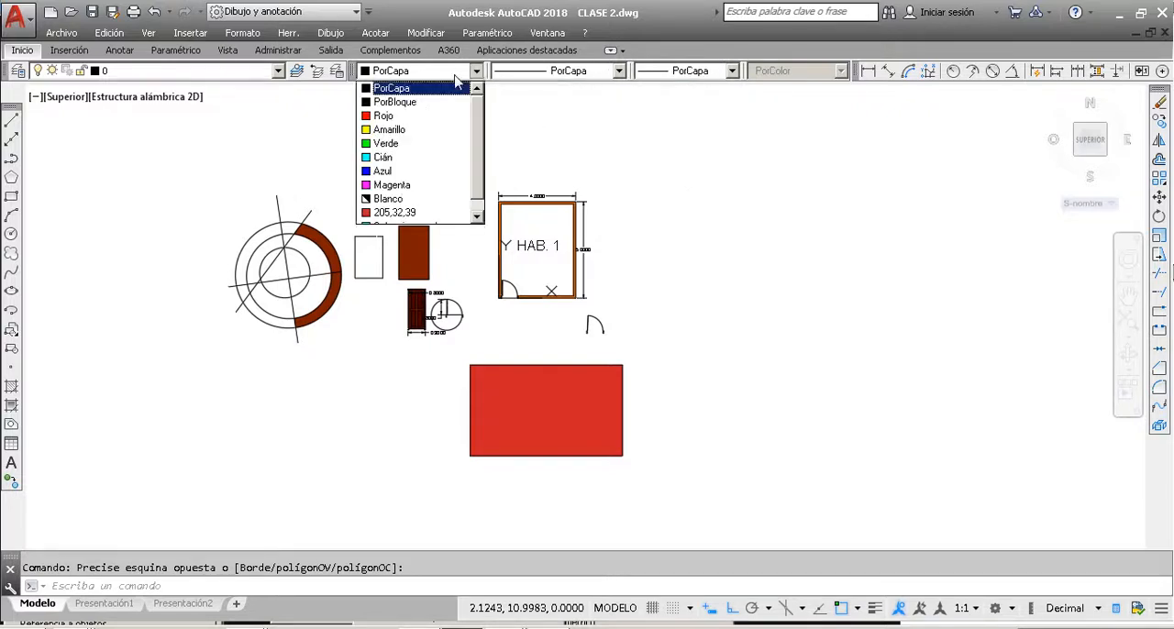
left_click(539, 139)
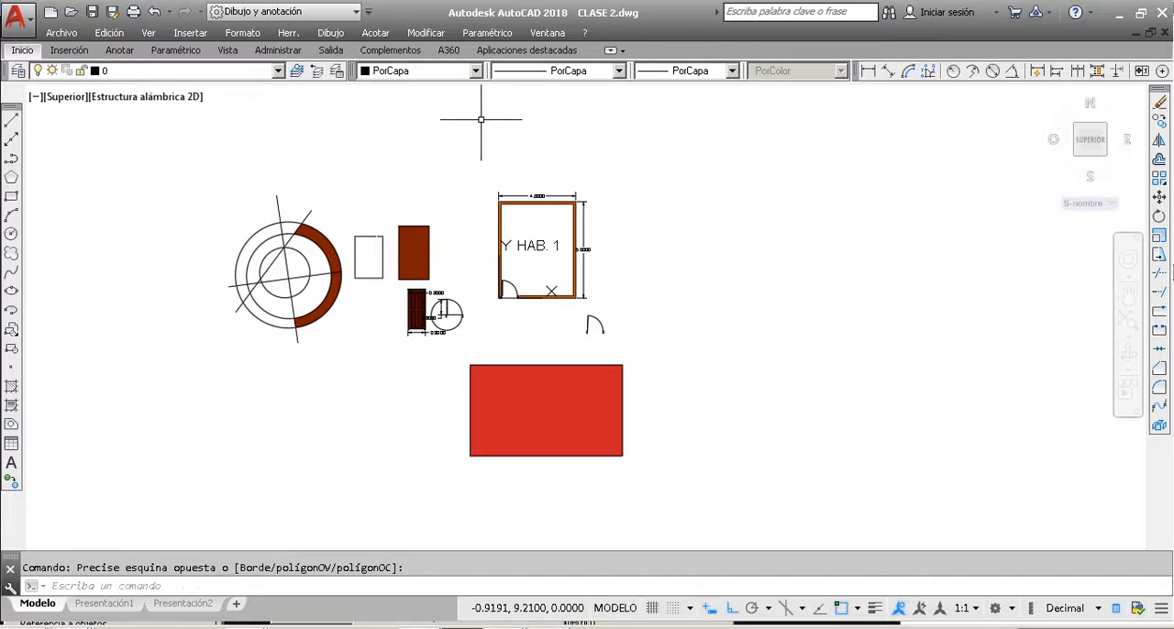
Step: Review the color choices for new objects and the layers in the drawing, leaving PorCapa and layer 0 current
left_click(476, 72)
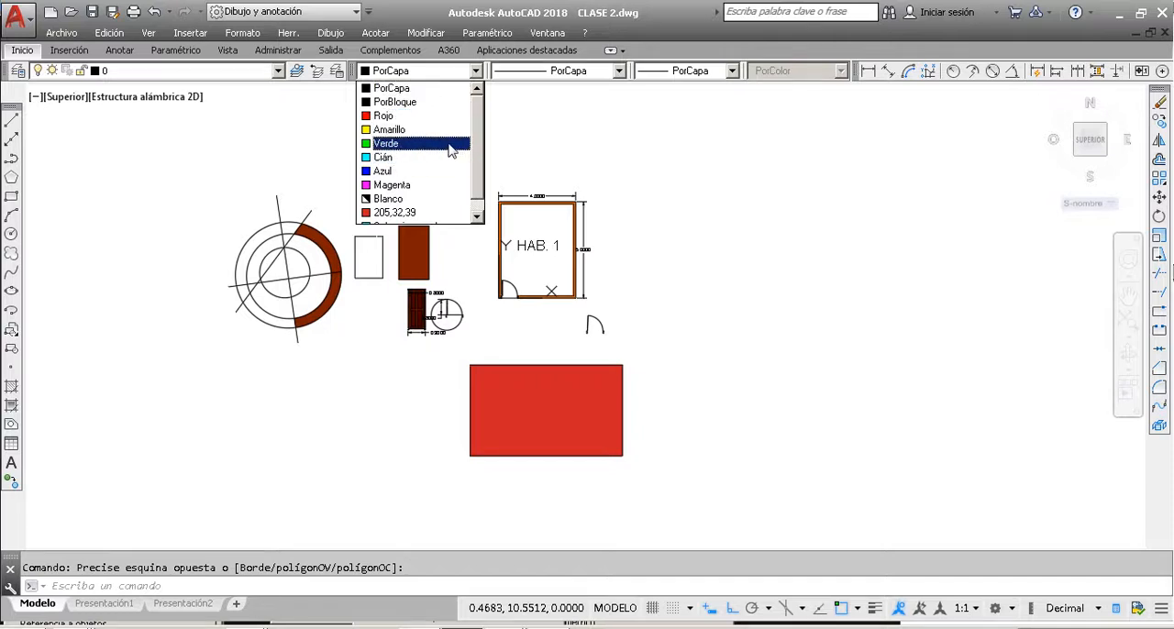
left_click(278, 71)
left_click(278, 71)
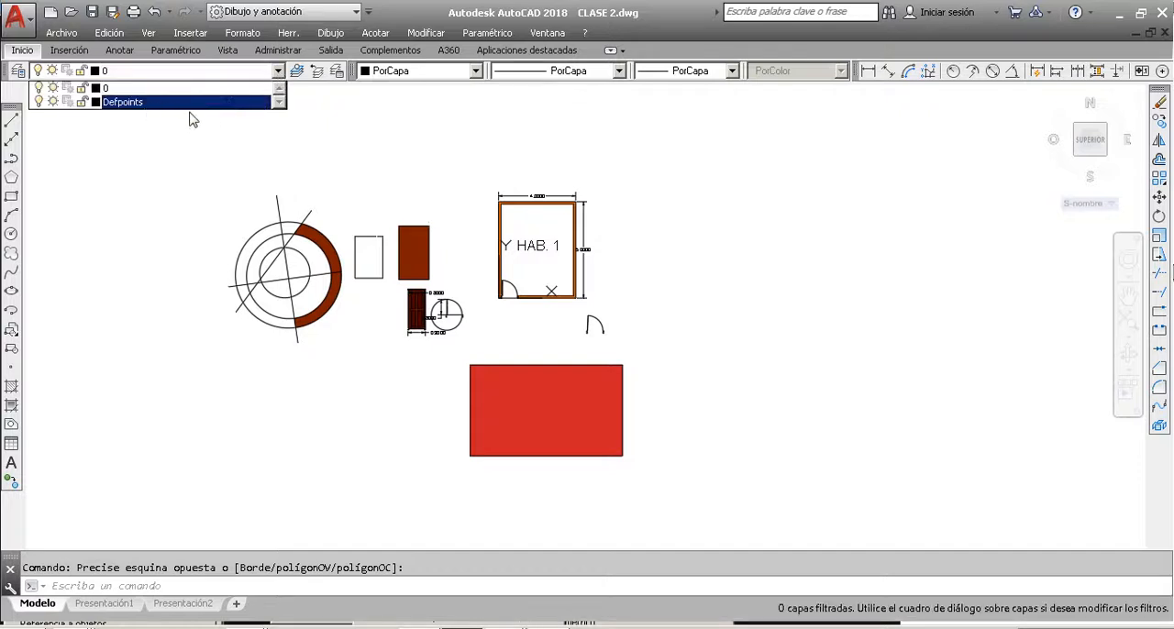
key("Escape")
key("Escape")
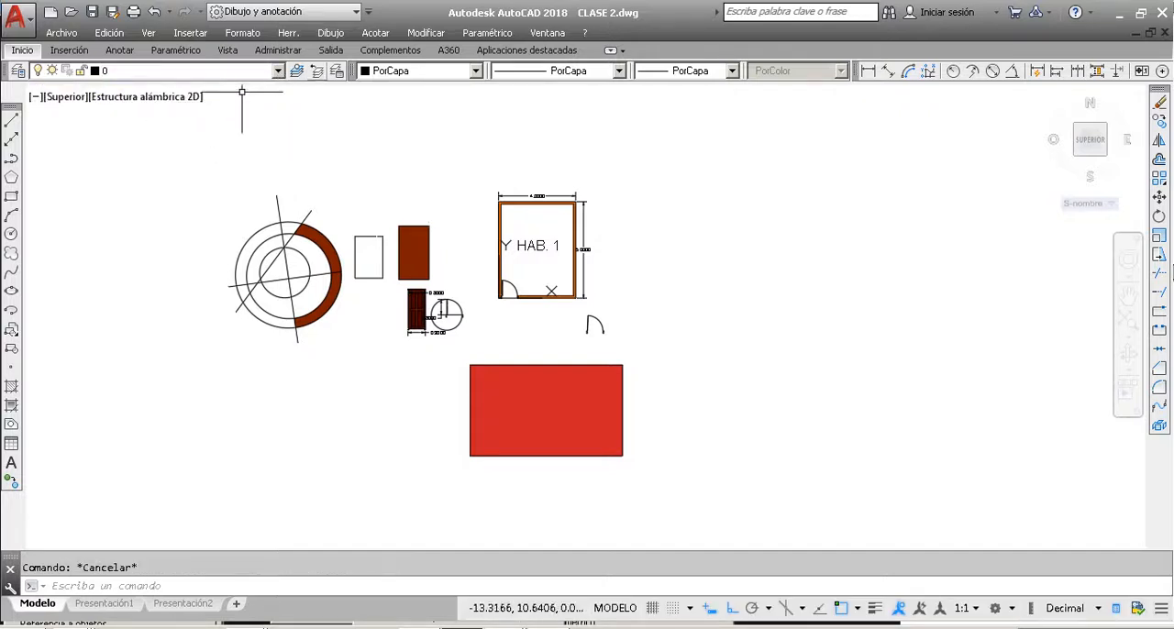
left_click(341, 145)
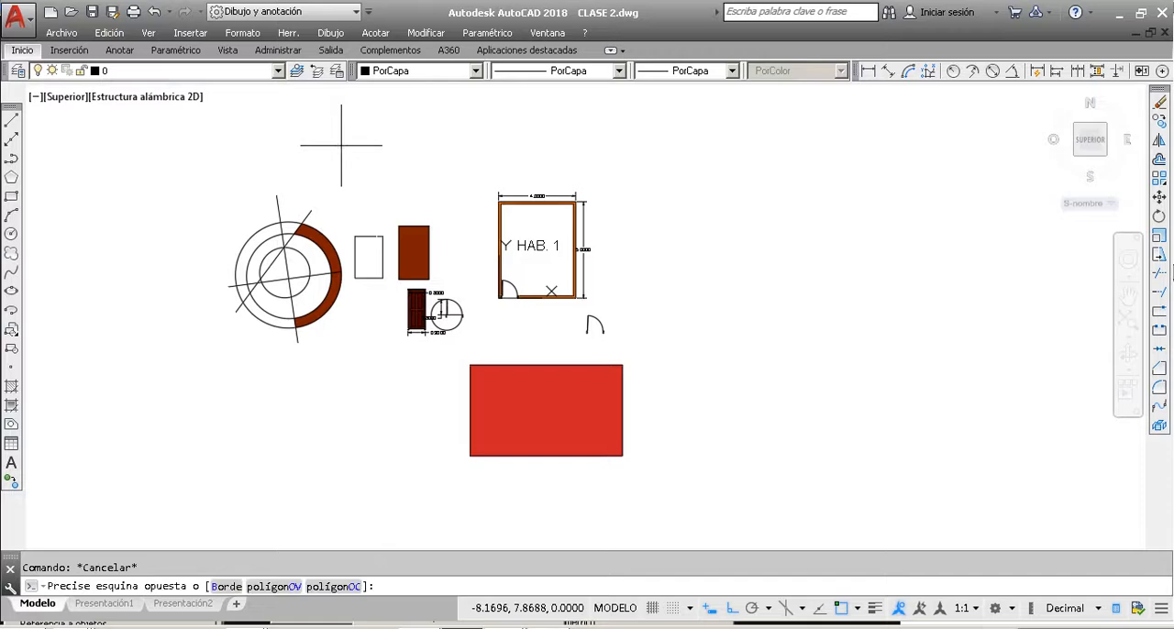
left_click(256, 176)
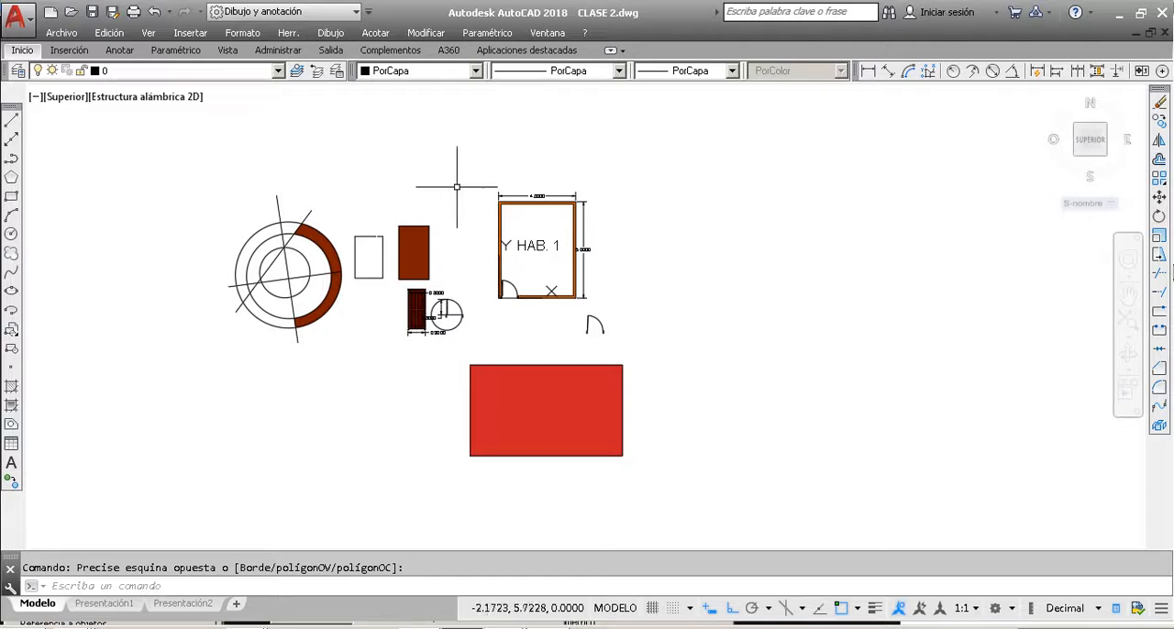
left_click(413, 169)
left_click(371, 167)
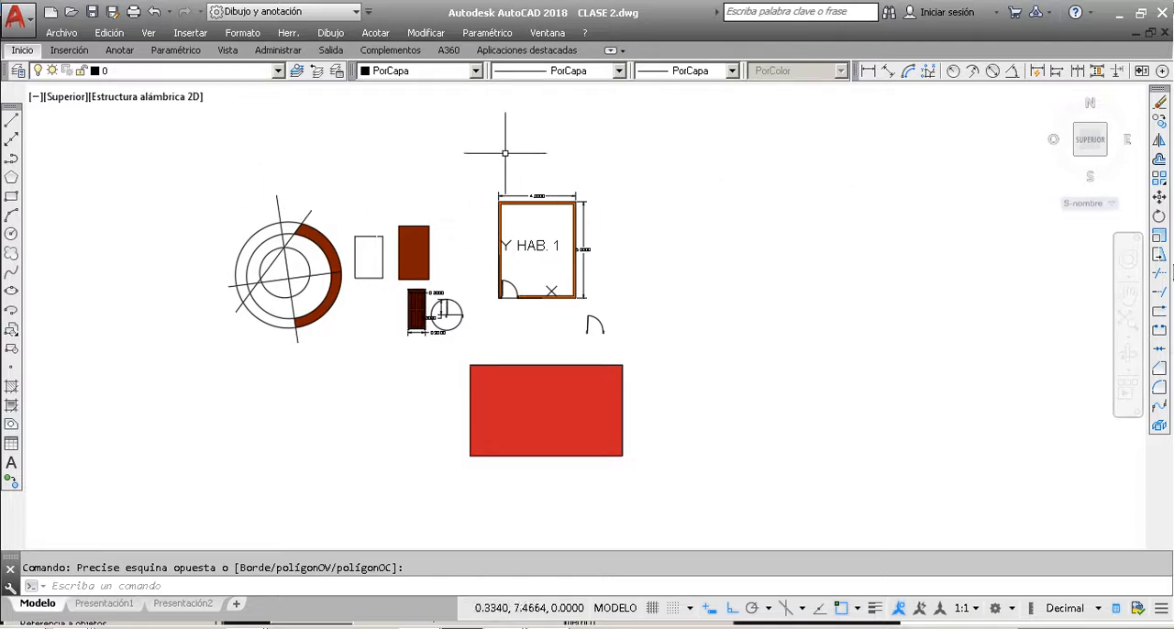
scroll(610, 191, "down", 2)
scroll(710, 220, "up", 2)
scroll(553, 236, "down", 3)
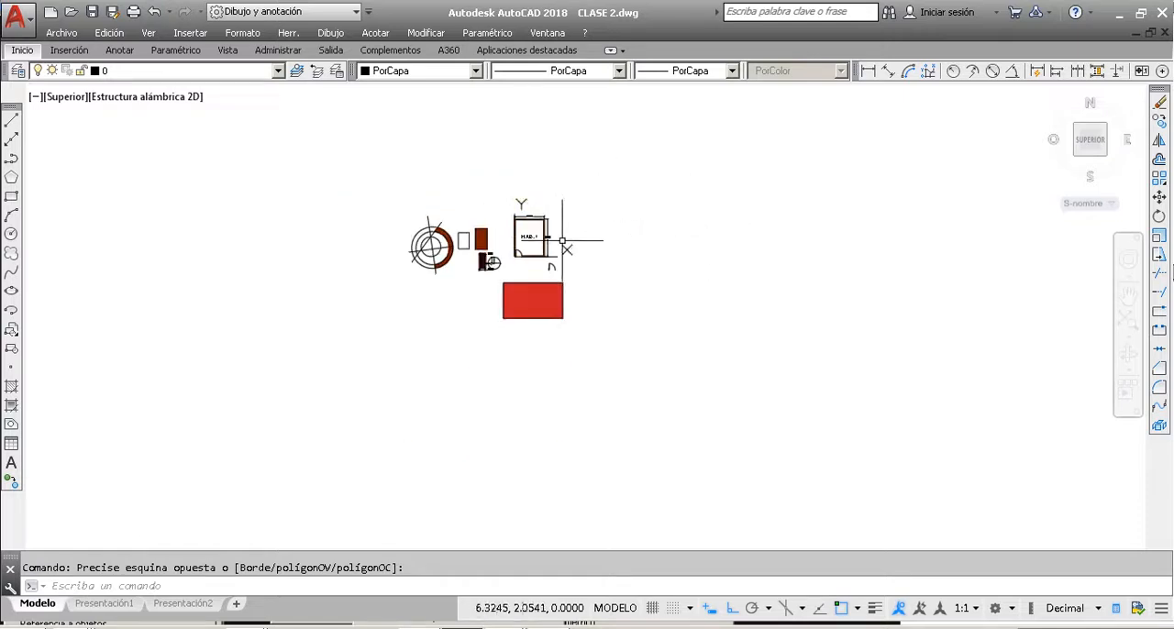
scroll(635, 238, "up", 2)
scroll(586, 198, "up", 1)
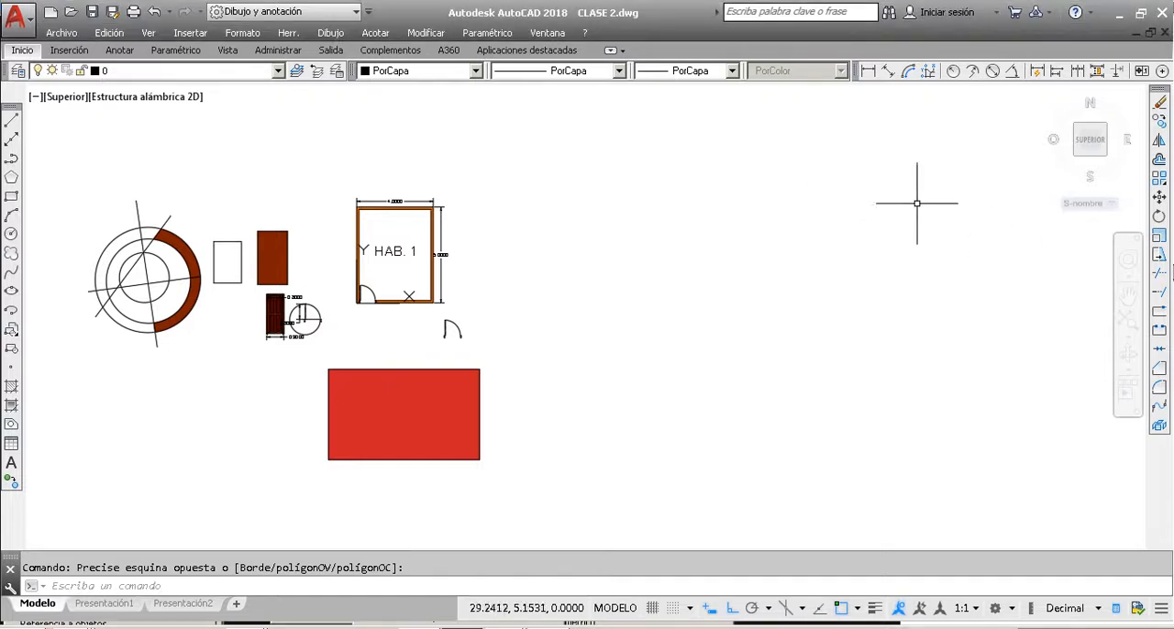
left_click(831, 246)
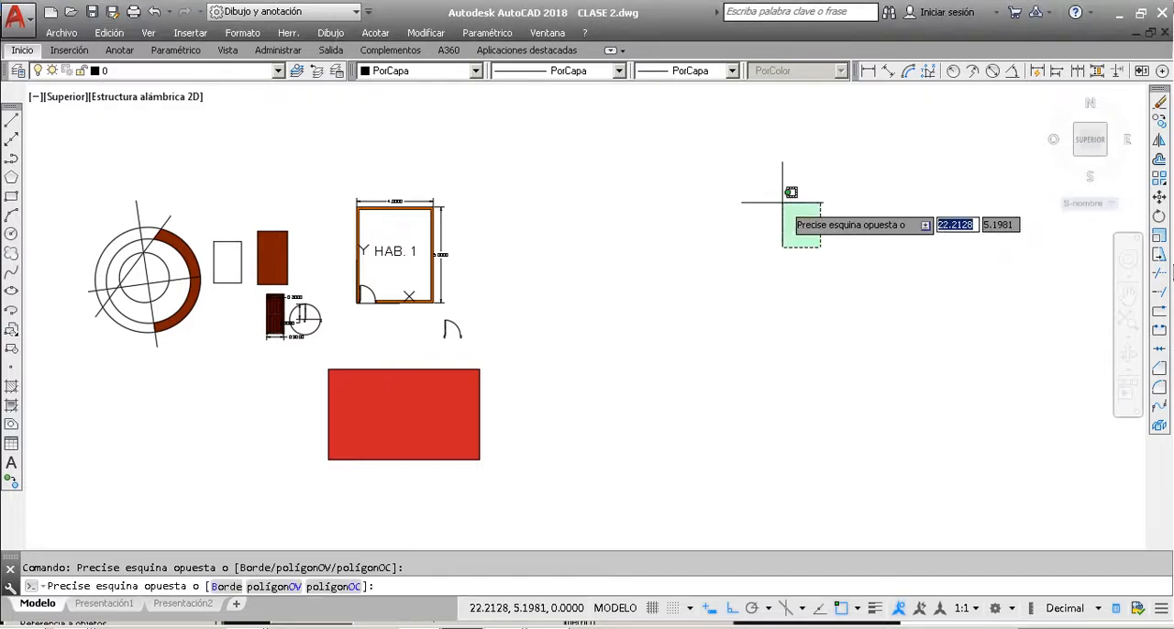
left_click(783, 202)
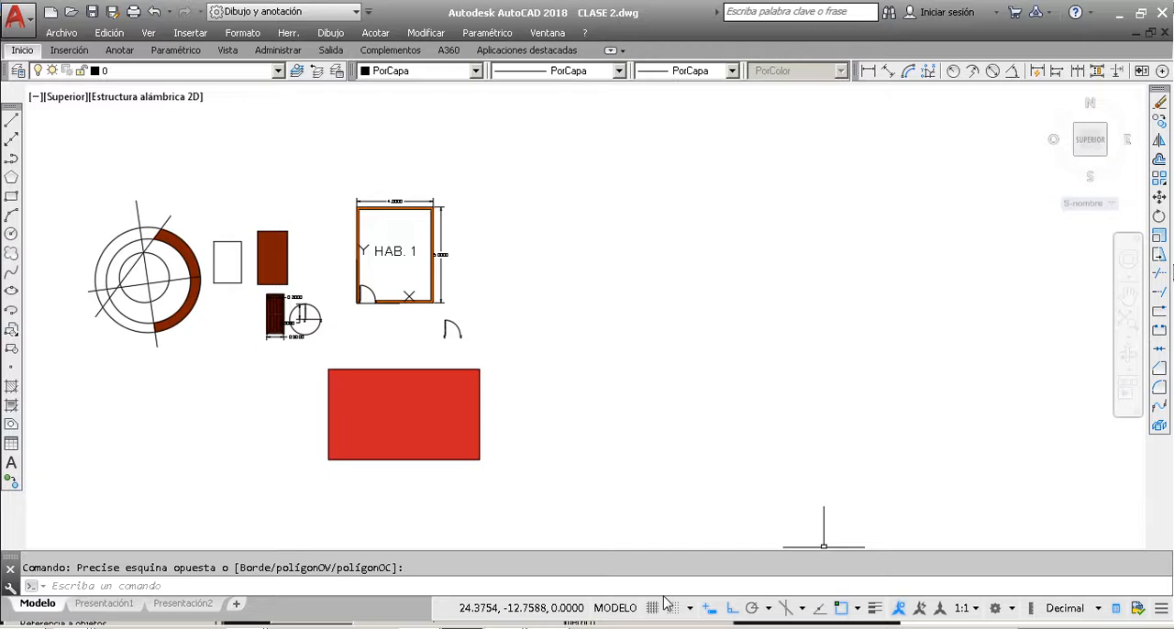
scroll(392, 204, "up", 8)
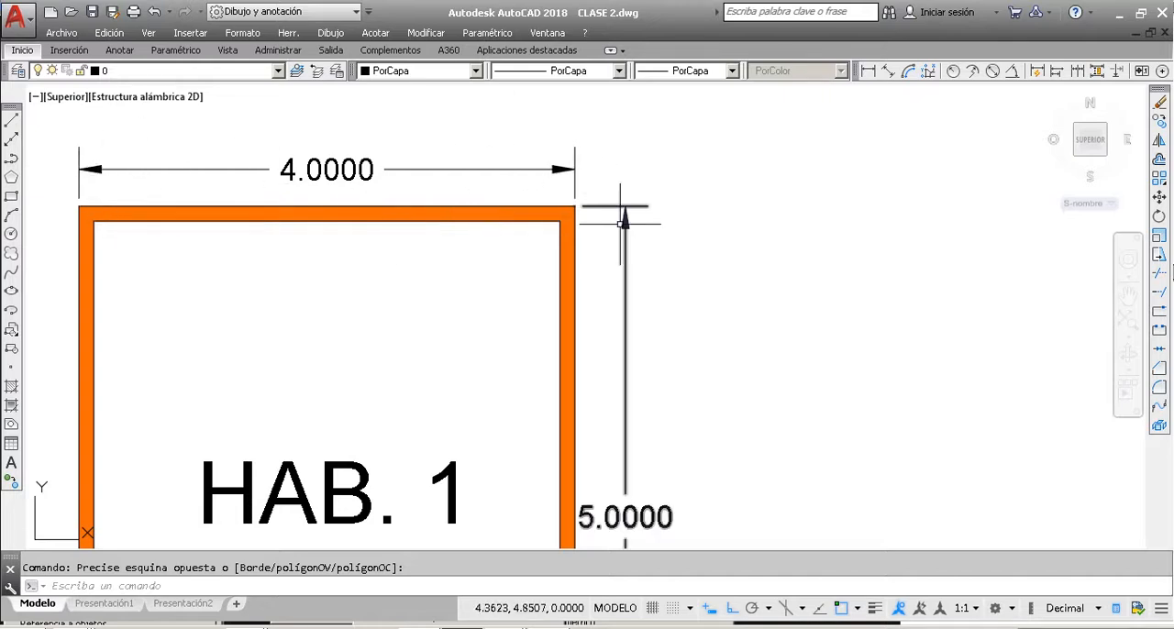
scroll(653, 224, "down", 7)
scroll(484, 249, "down", 1)
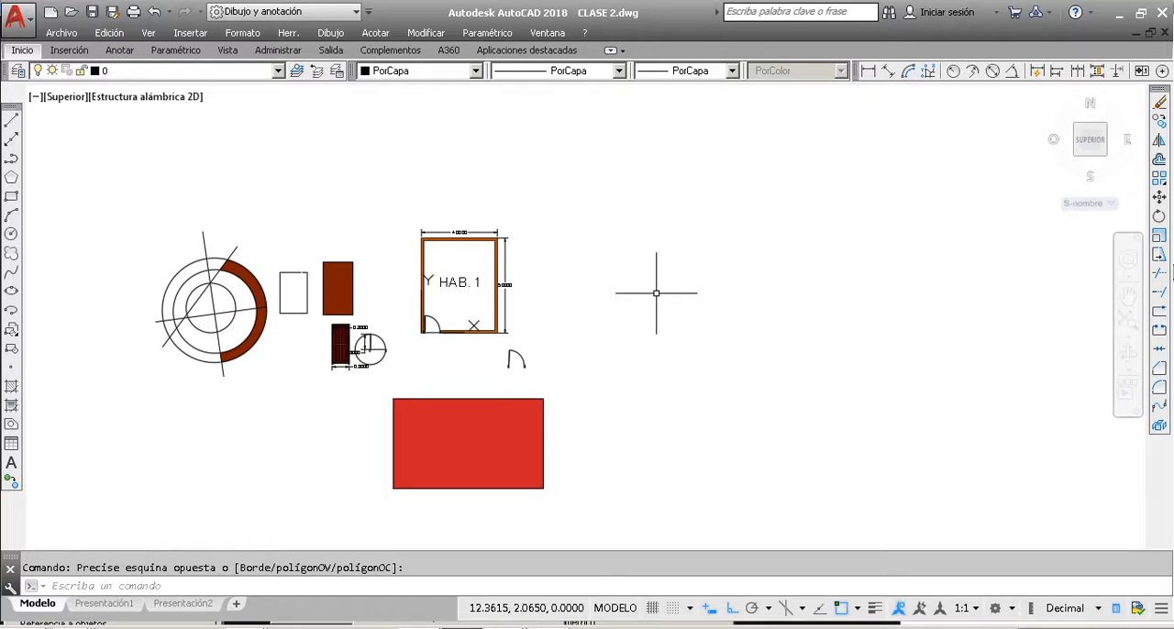
key("Escape")
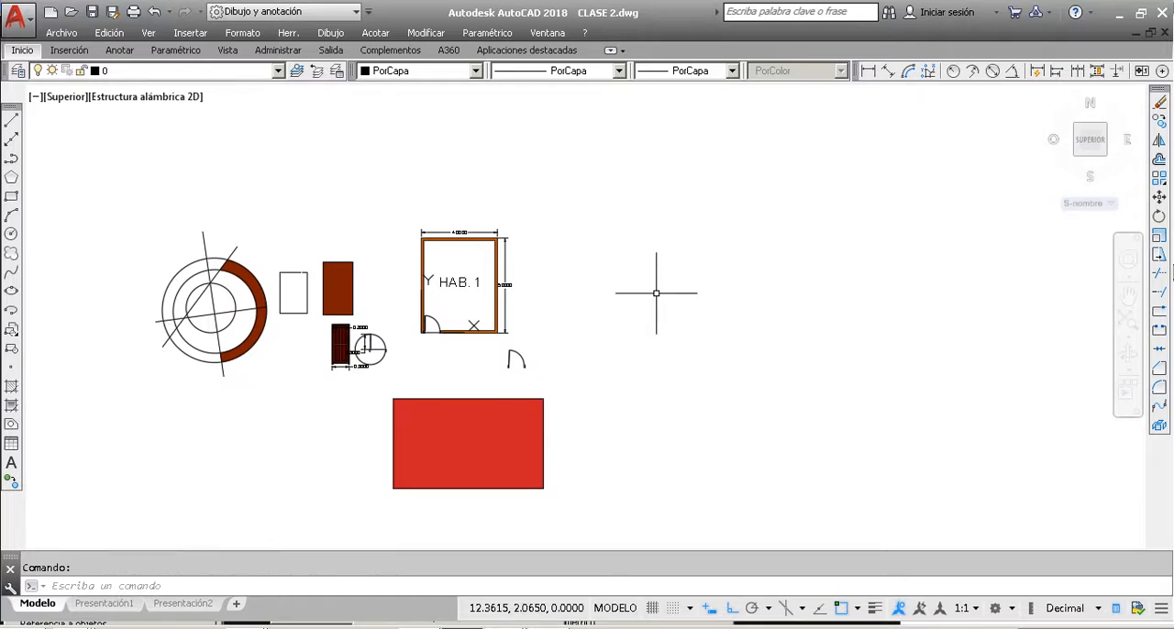
key("Escape")
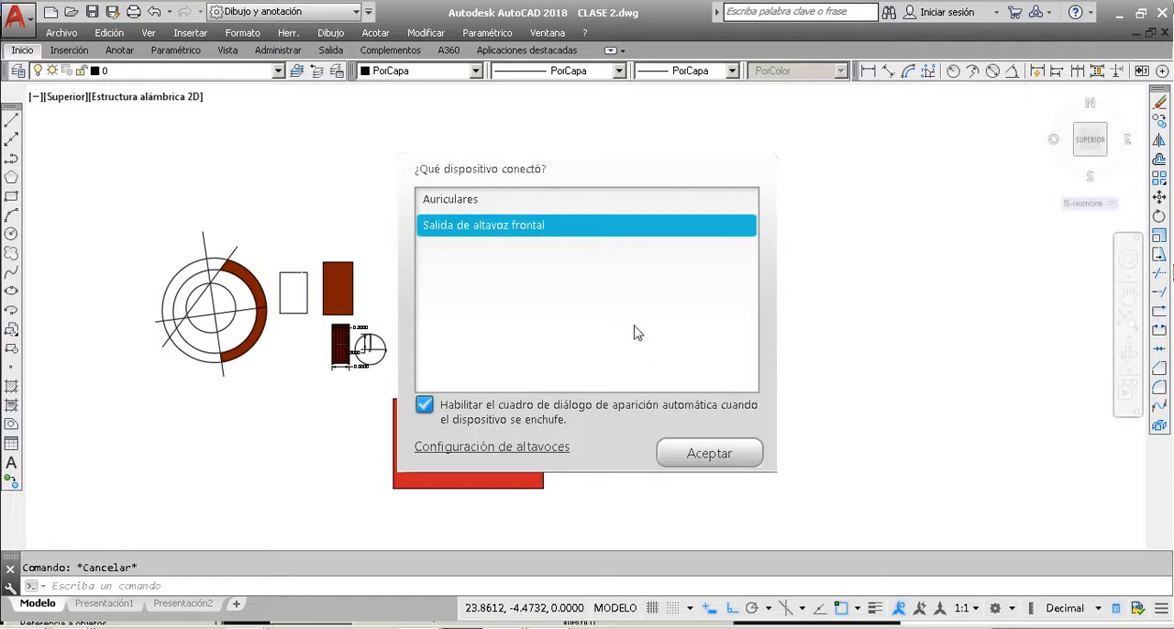
Step: Choose Salida de altavoz frontal as the connected audio device and accept the choice
left_click(433, 203)
left_click(442, 227)
left_click(707, 452)
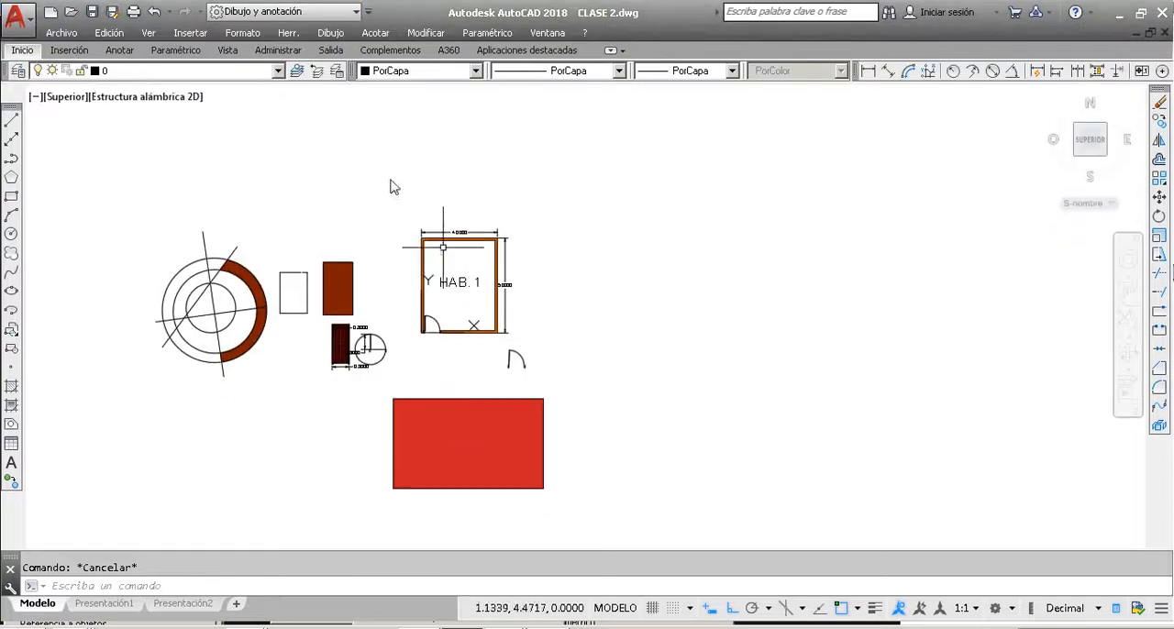
Step: Review which AutoCAD toolbars are enabled, from Acotar through Propiedades, and close the list without changing any
left_click(287, 34)
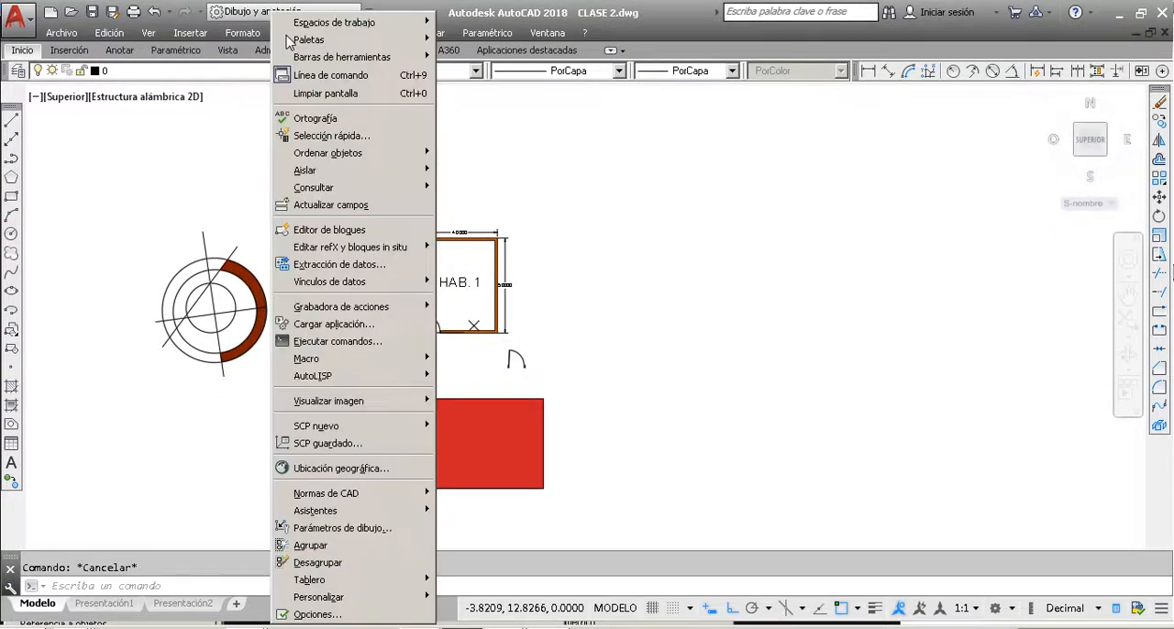
mouse_move(321, 58)
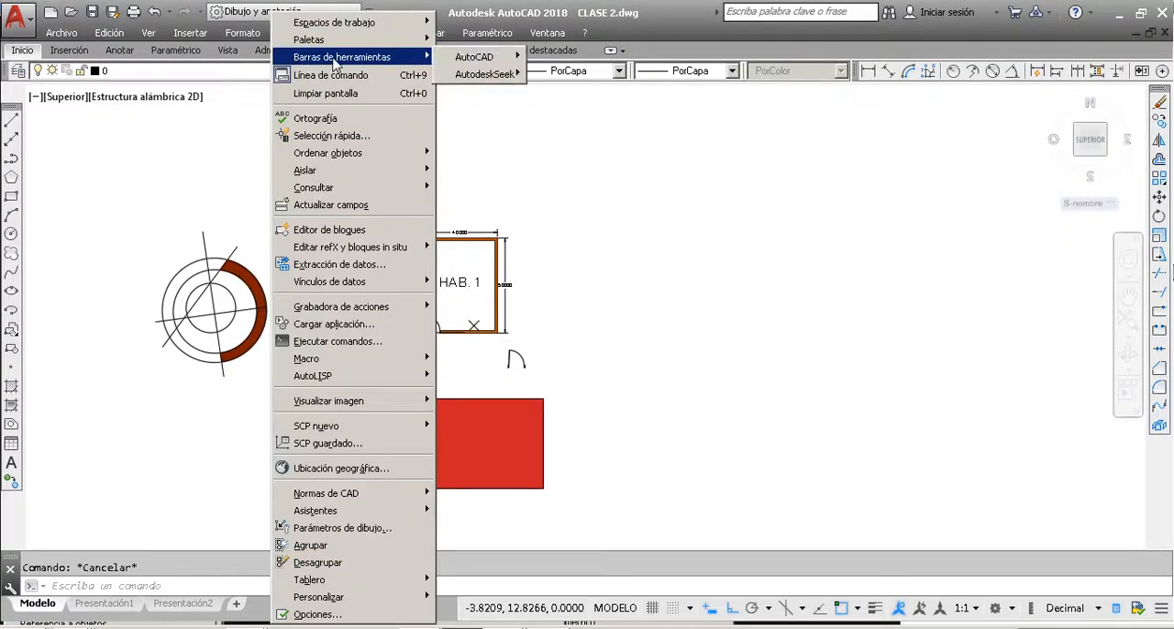
mouse_move(476, 59)
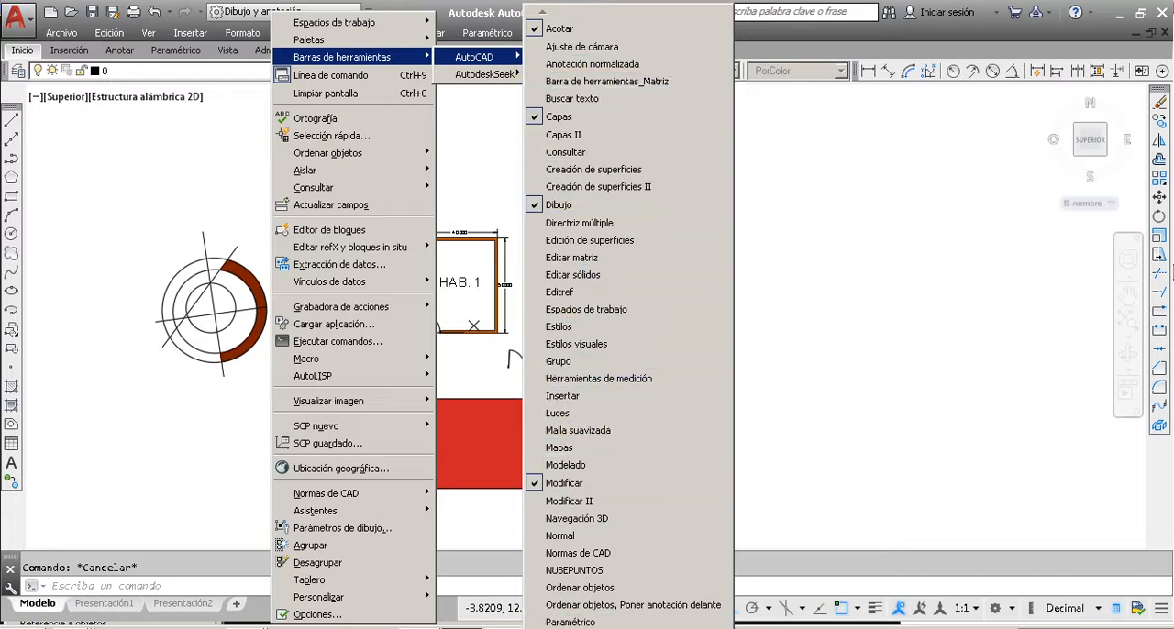
mouse_move(573, 628)
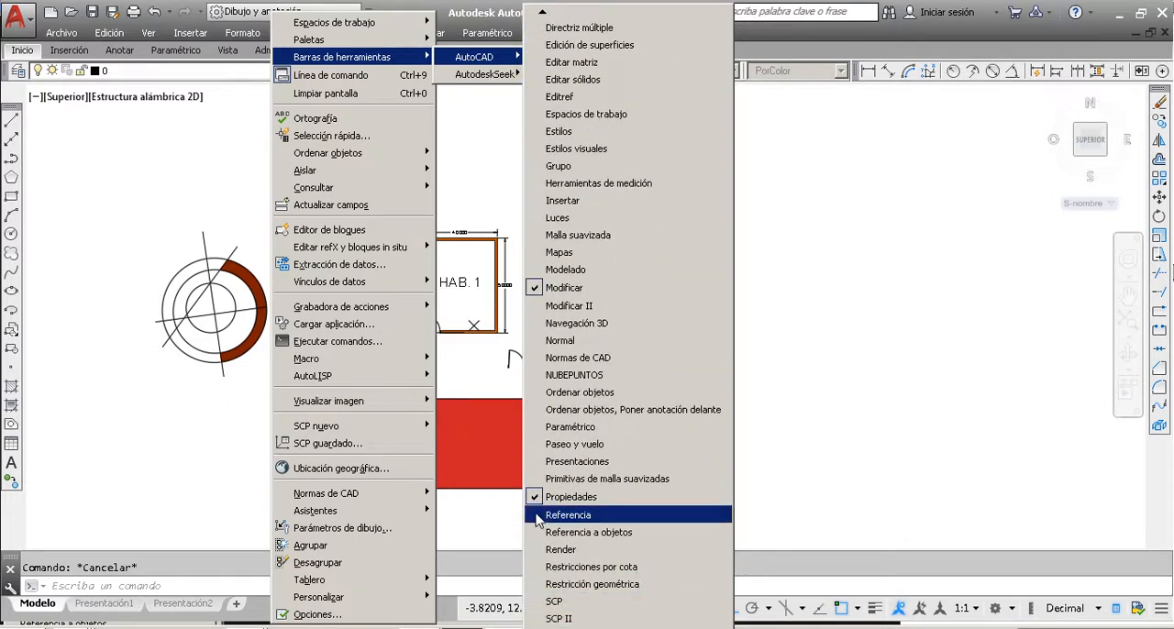
mouse_move(543, 14)
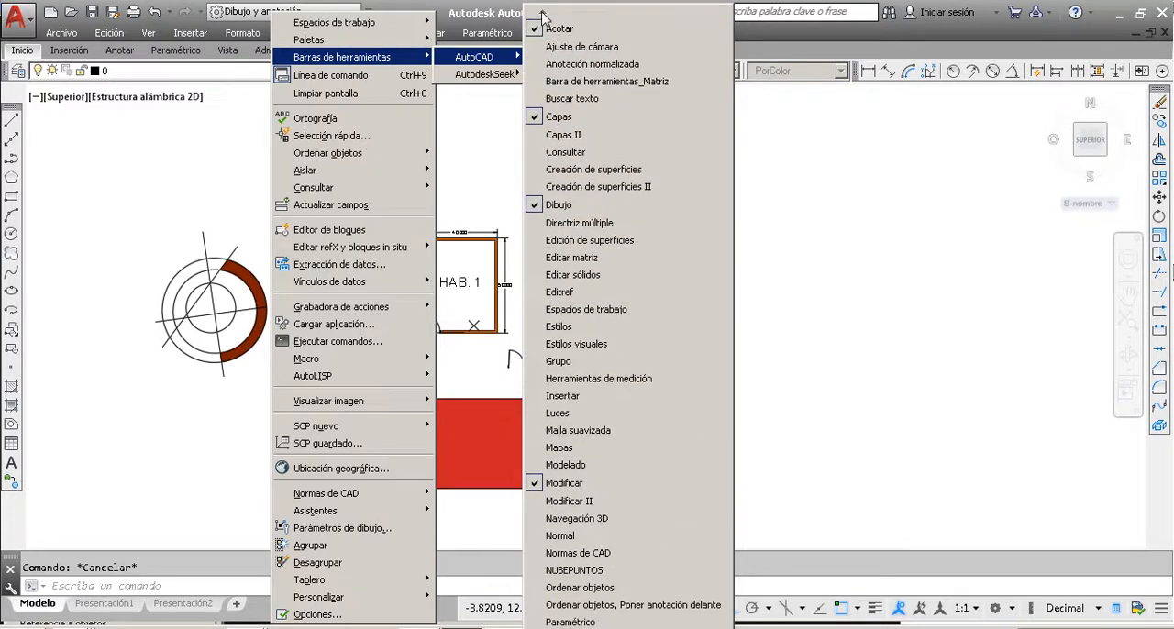
left_click(872, 200)
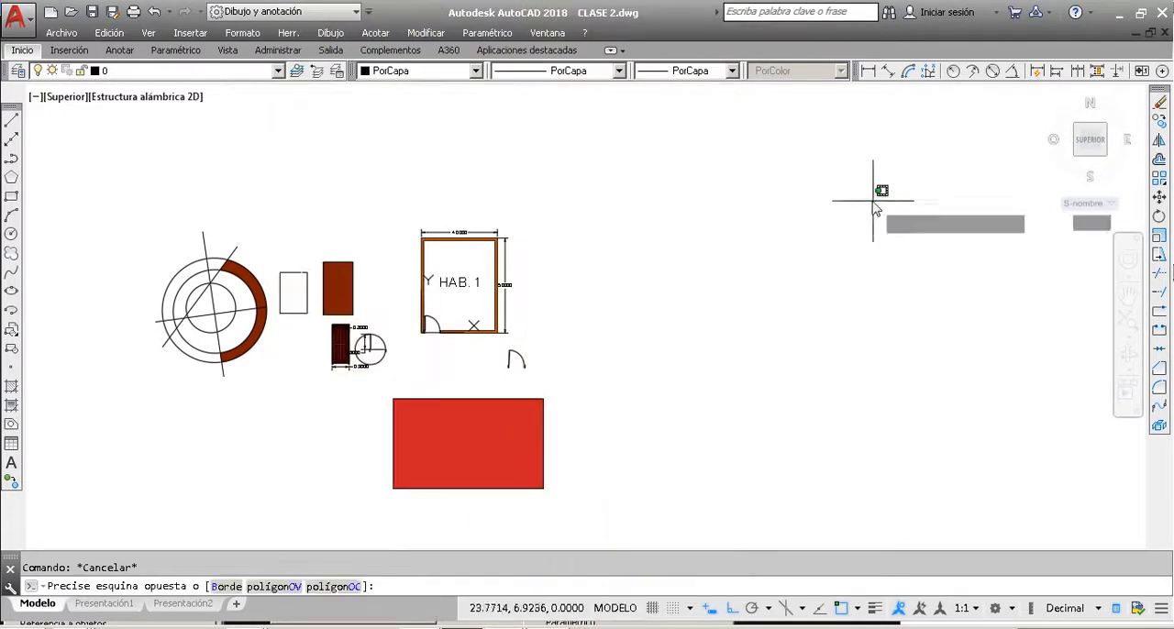
left_click(776, 230)
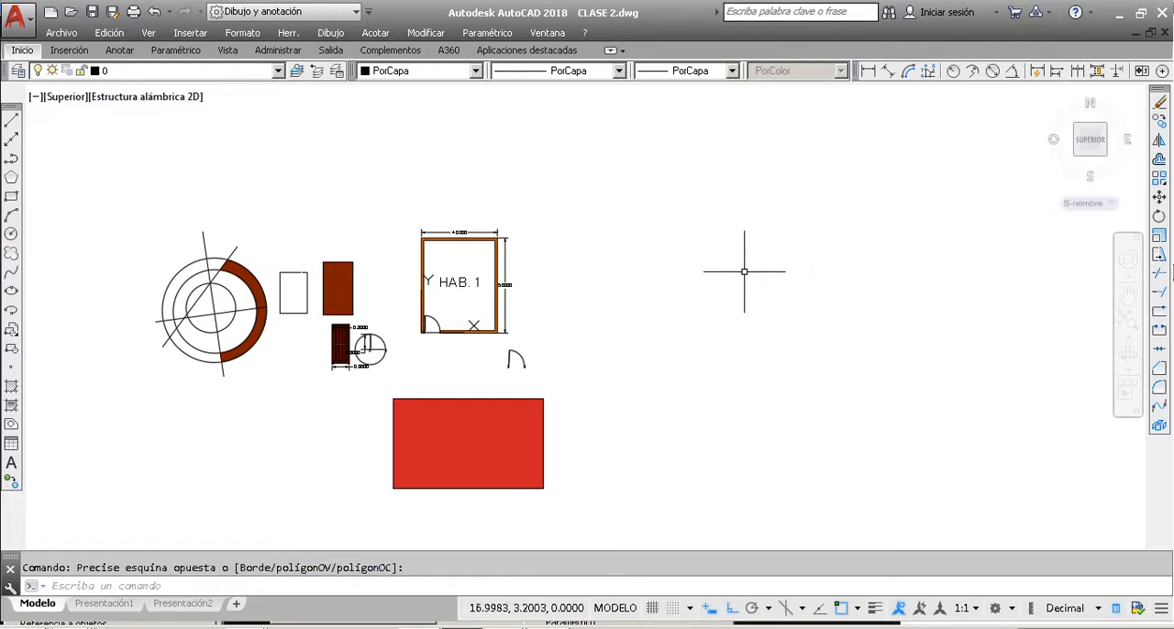
left_click(744, 273)
left_click(737, 284)
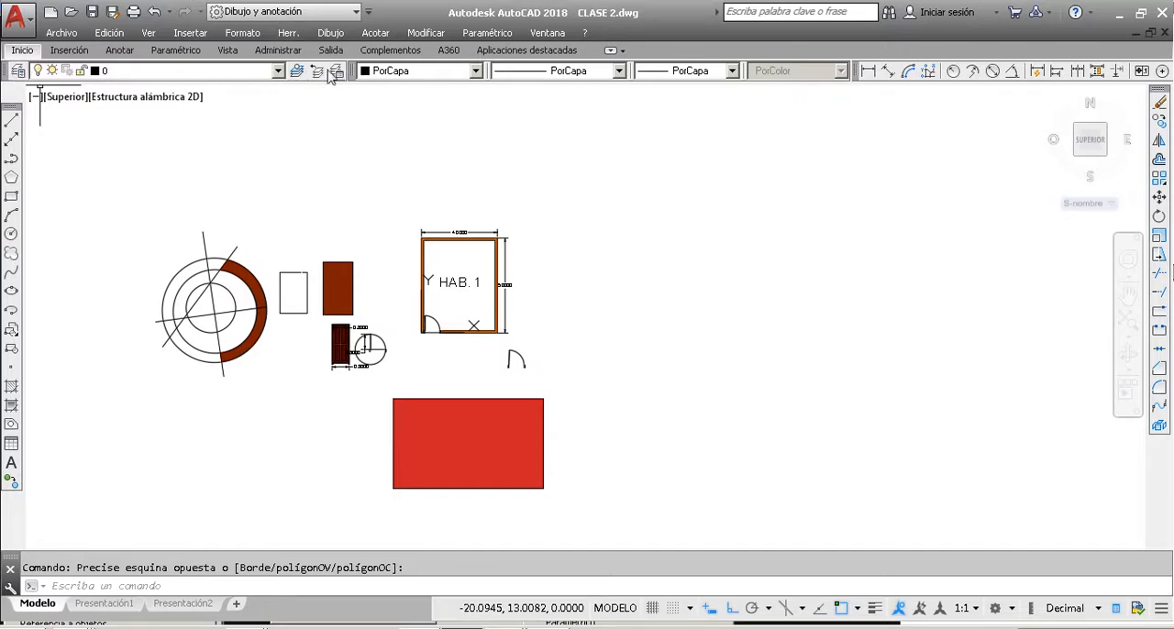
Step: Look over the drawing's layers 0 and Defpoints without changing the current layer
left_click(152, 74)
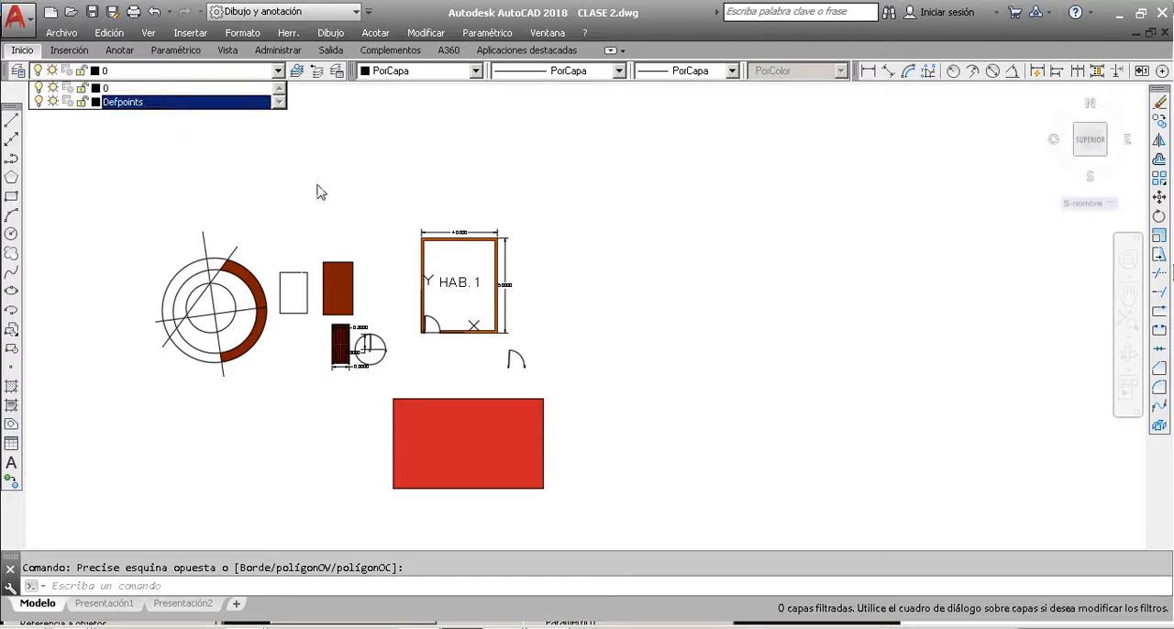
left_click(327, 183)
left_click(194, 73)
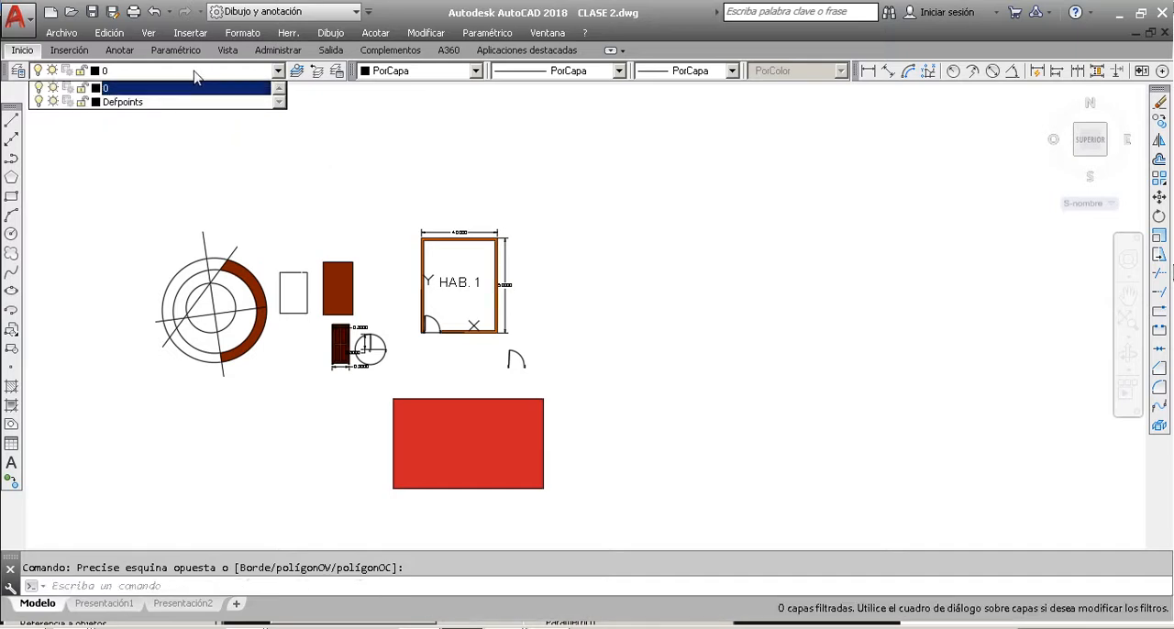
Step: Open the layer properties manager and move it up over the drawing, away from the Dibujo toolbar
left_click(20, 74)
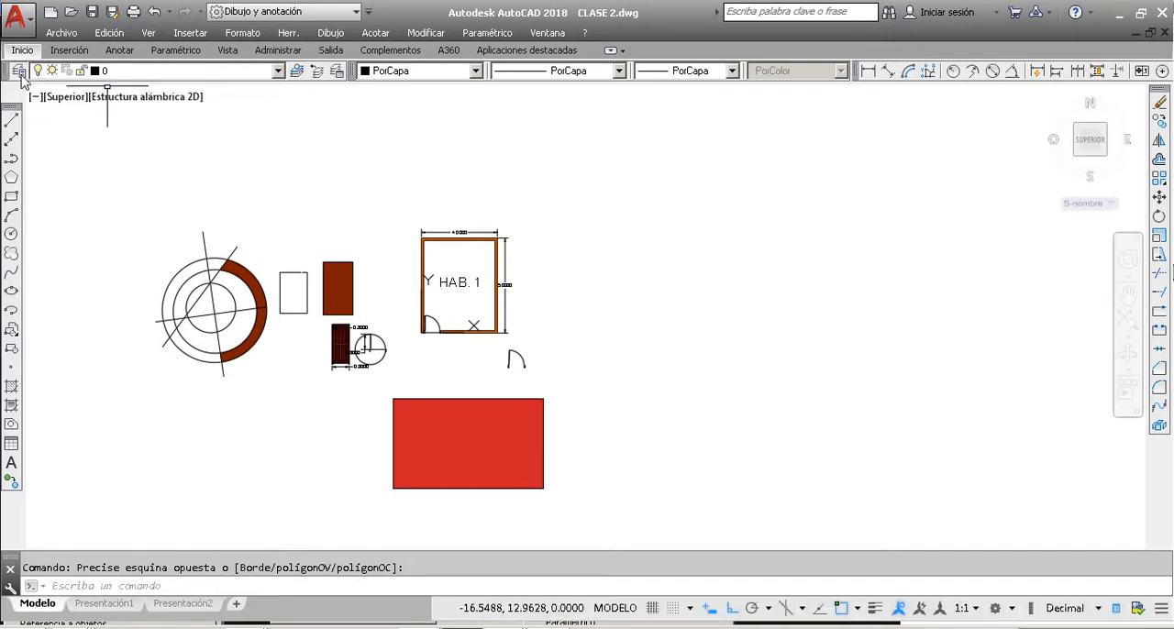
double_click(20, 75)
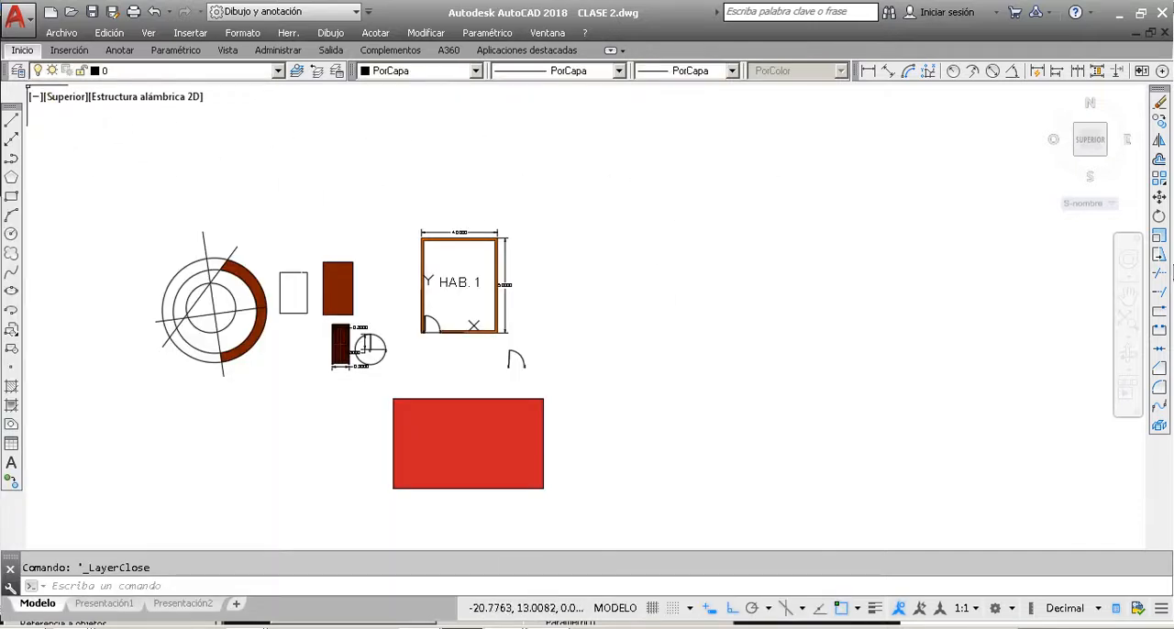
left_click(18, 71)
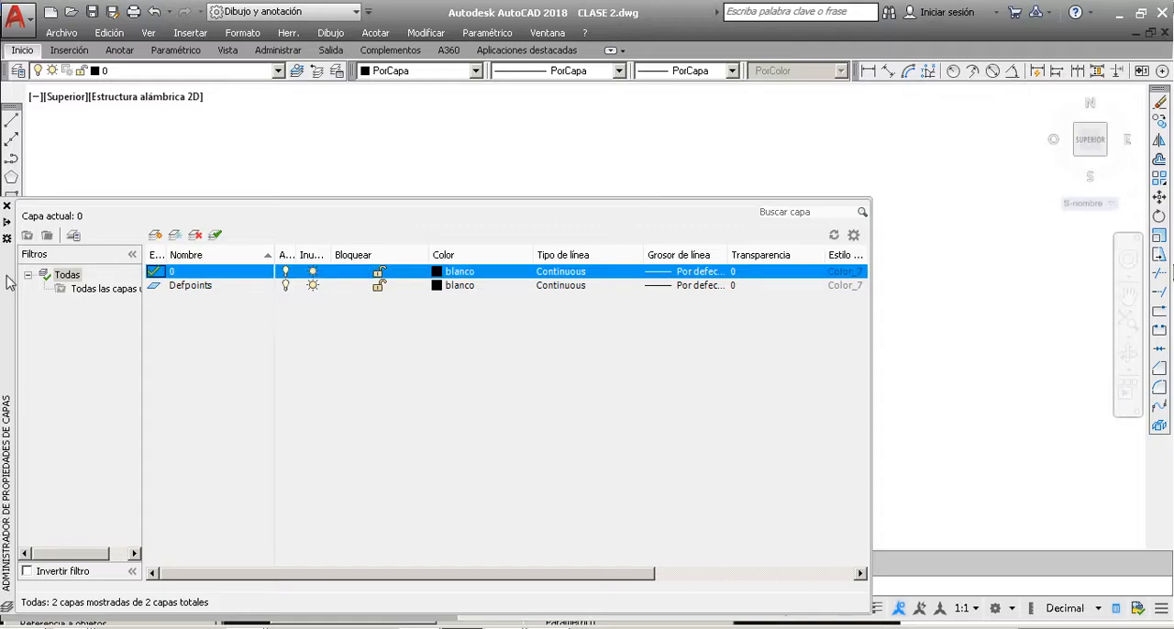
mouse_move(7, 276)
left_mouse_down()
mouse_move(182, 180)
mouse_move(136, 178)
left_mouse_up()
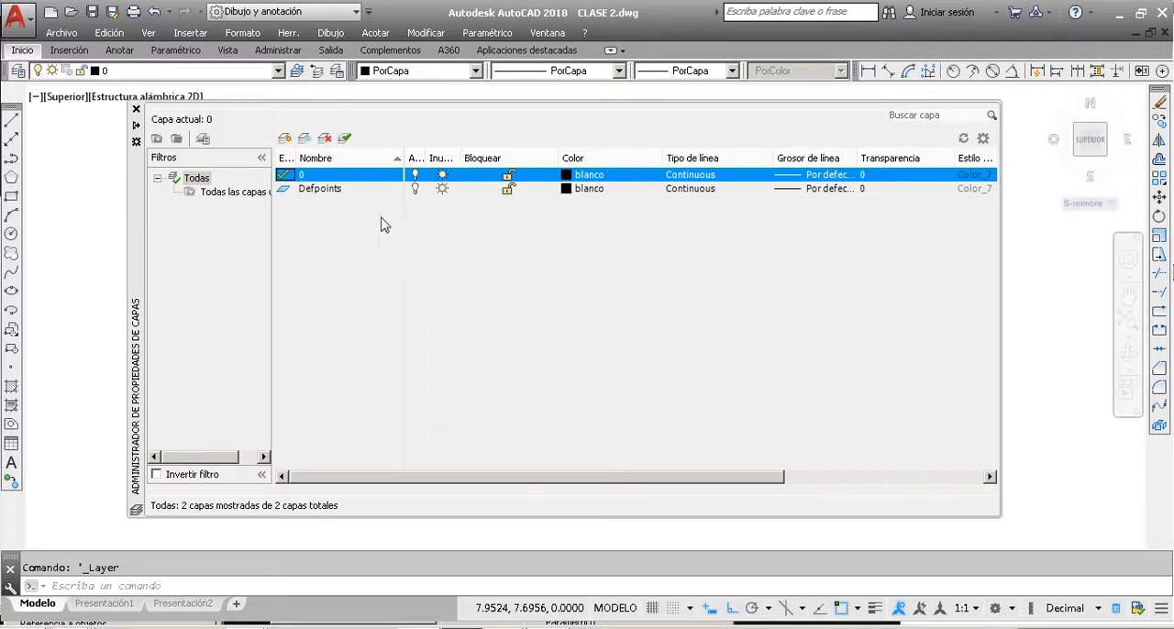
Step: Select layer 0, narrow the layer properties manager and move it aside to uncover the HAB. 1 room
double_click(329, 193)
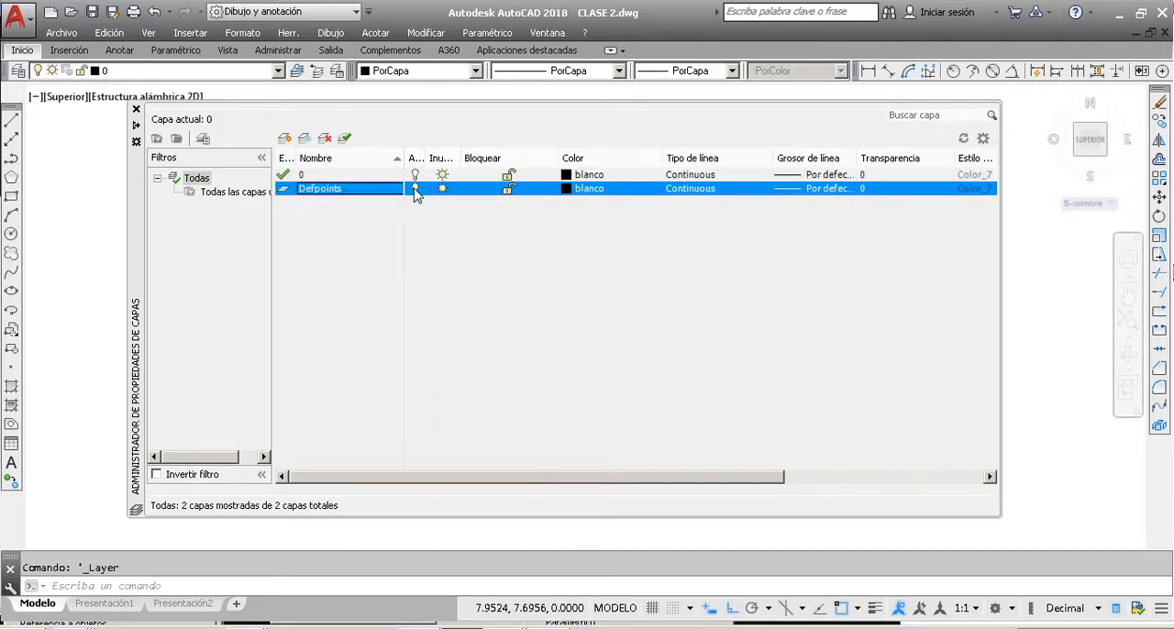
left_click(372, 176)
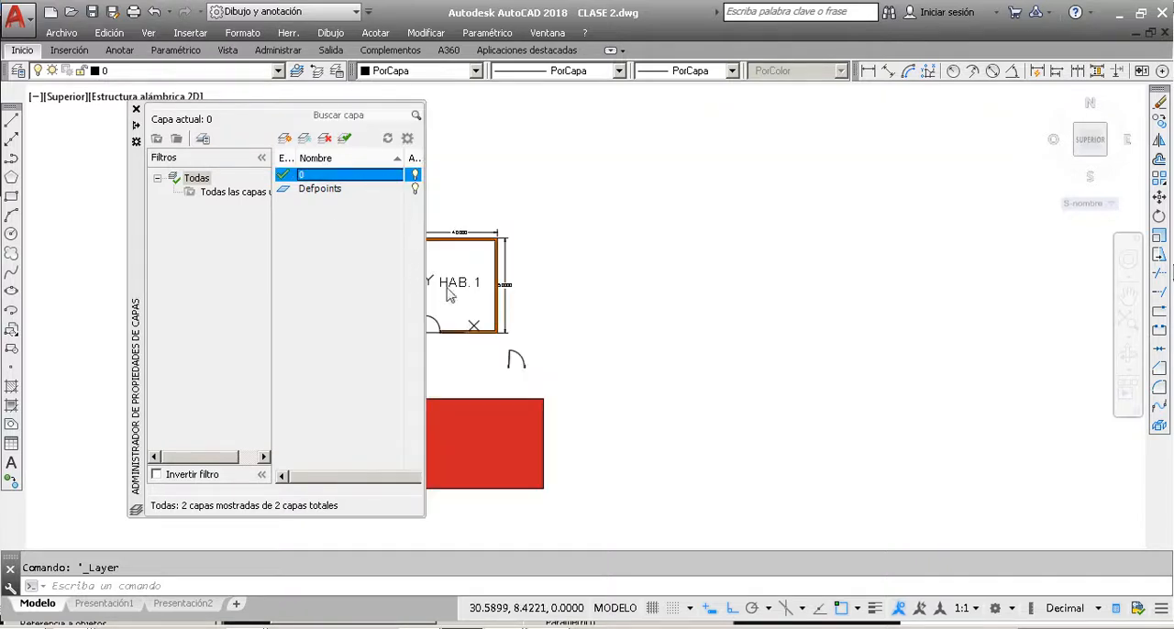
left_click(629, 263)
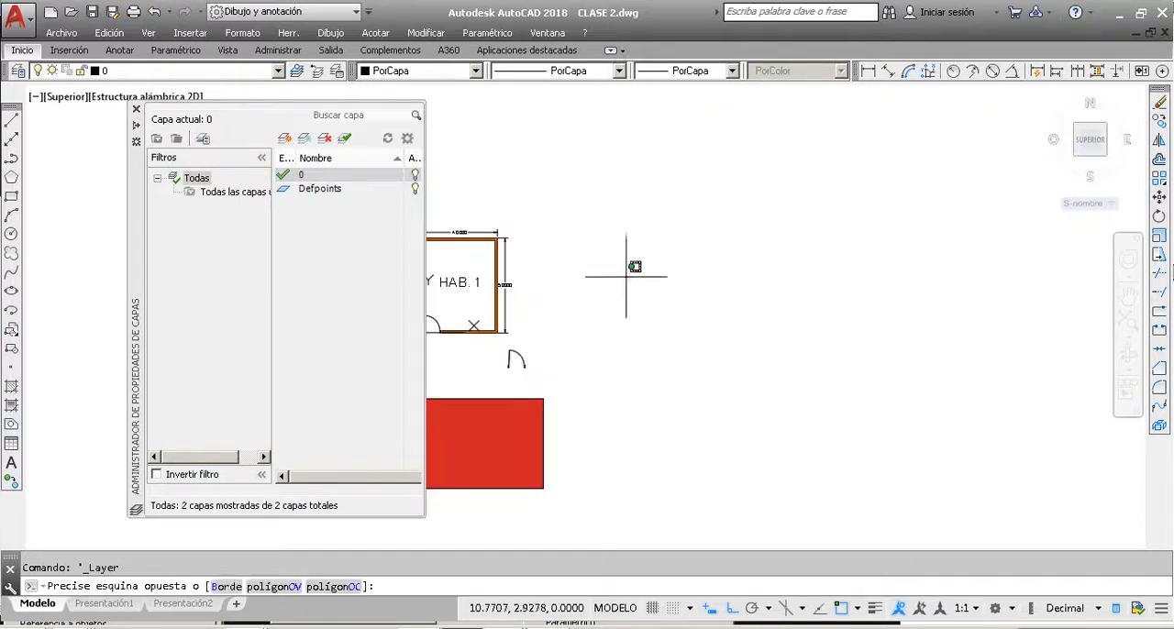
mouse_move(140, 188)
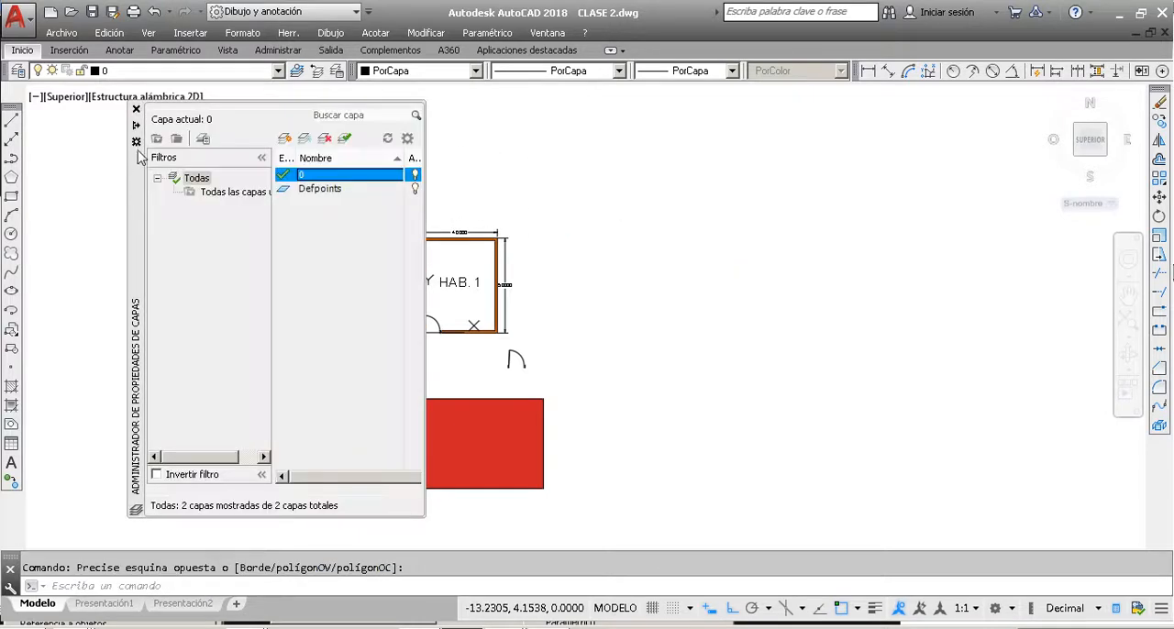
left_click_drag(140, 156, 73, 168)
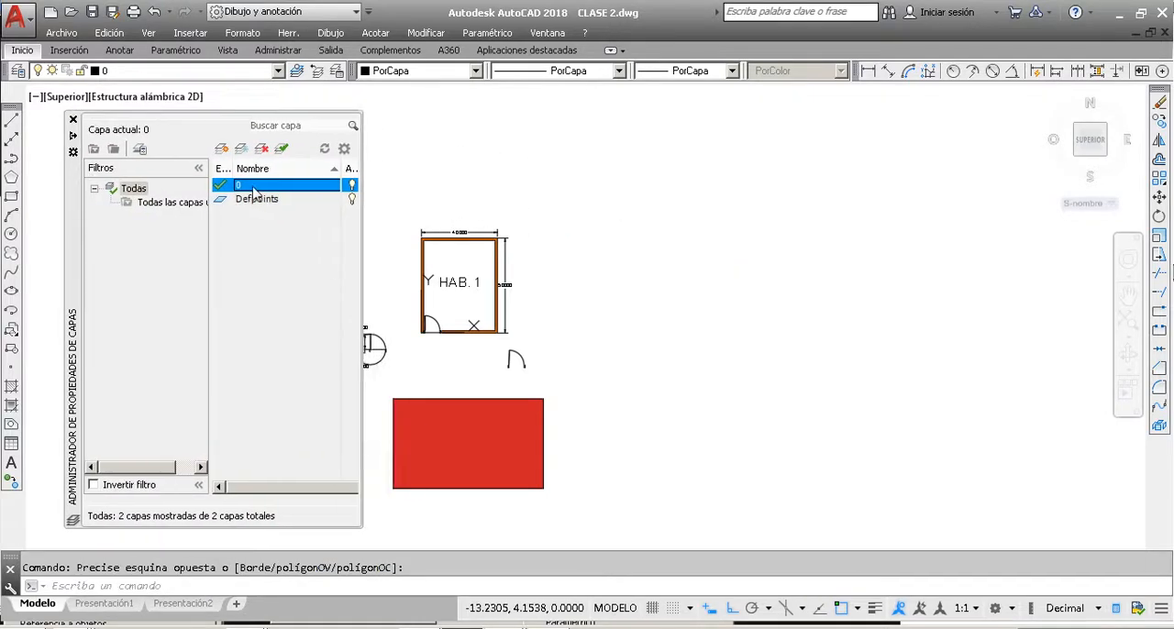
Step: Turn off layer 0 in the layer properties manager and accept deactivating the current layer
left_click(351, 185)
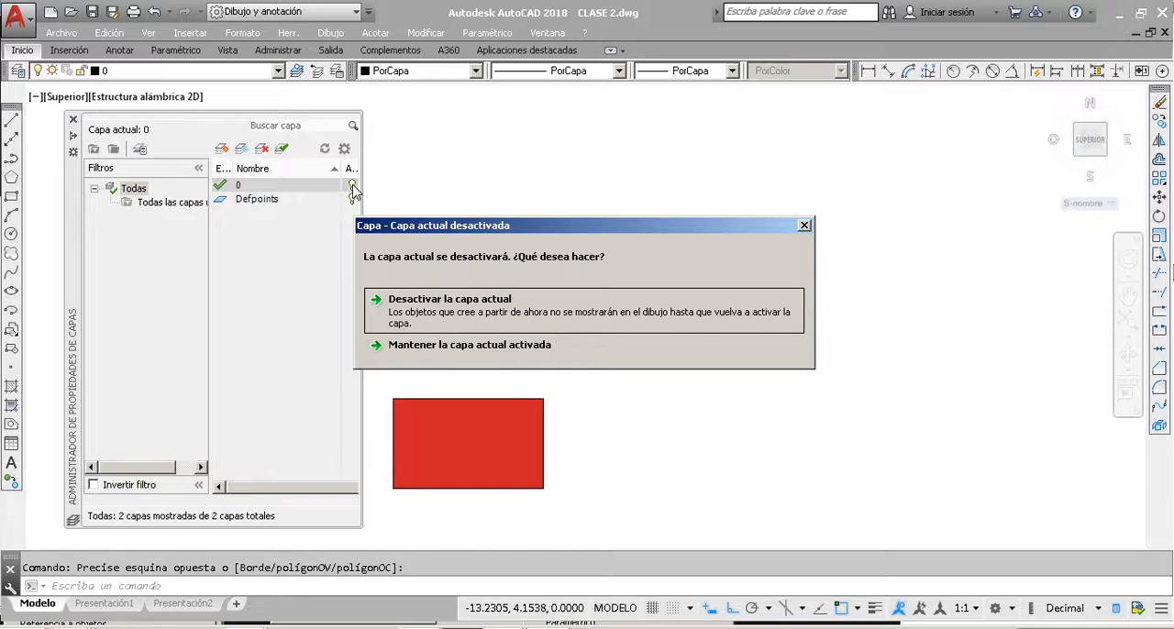
left_click(478, 309)
left_click(478, 311)
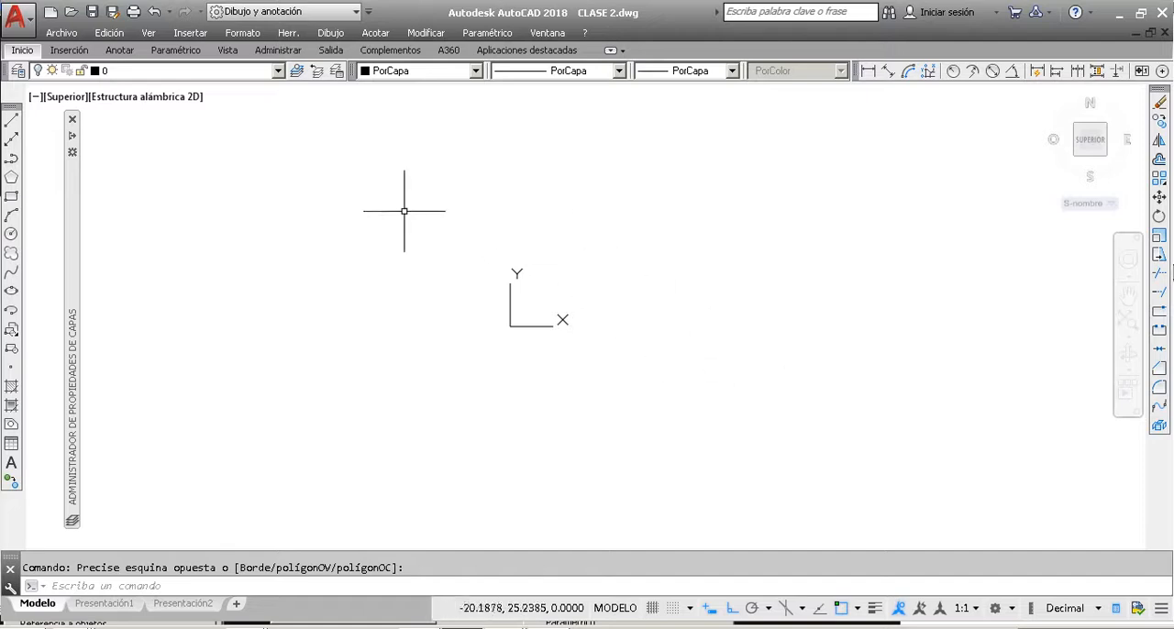
Step: Turn layer 0 back on to restore the drawing's objects
left_click(142, 72)
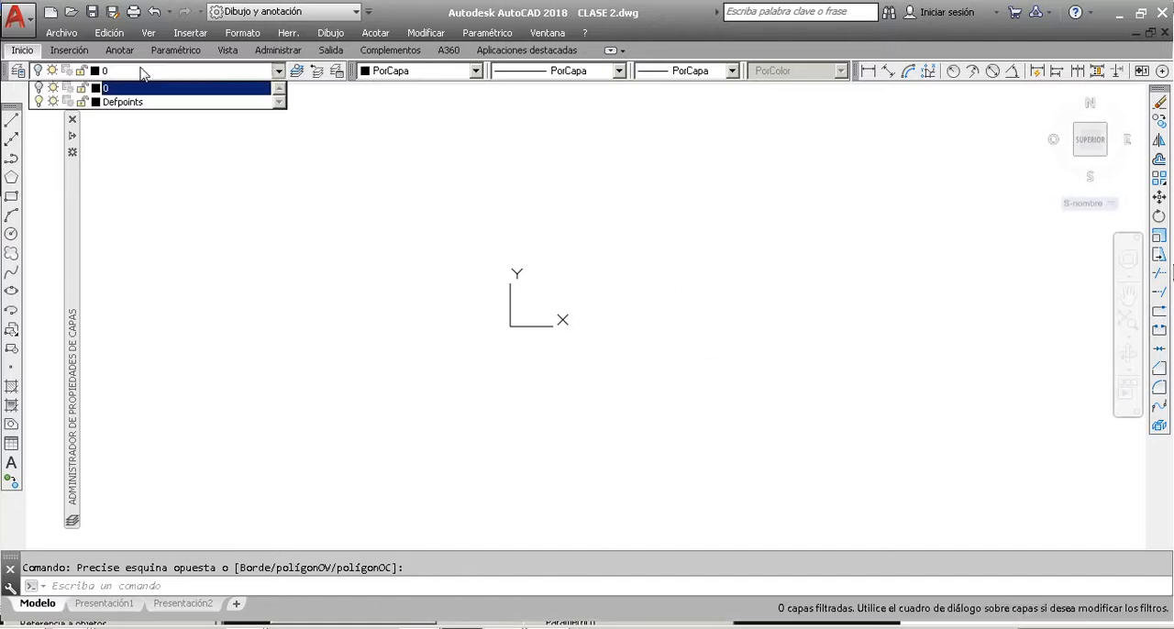
left_click(38, 88)
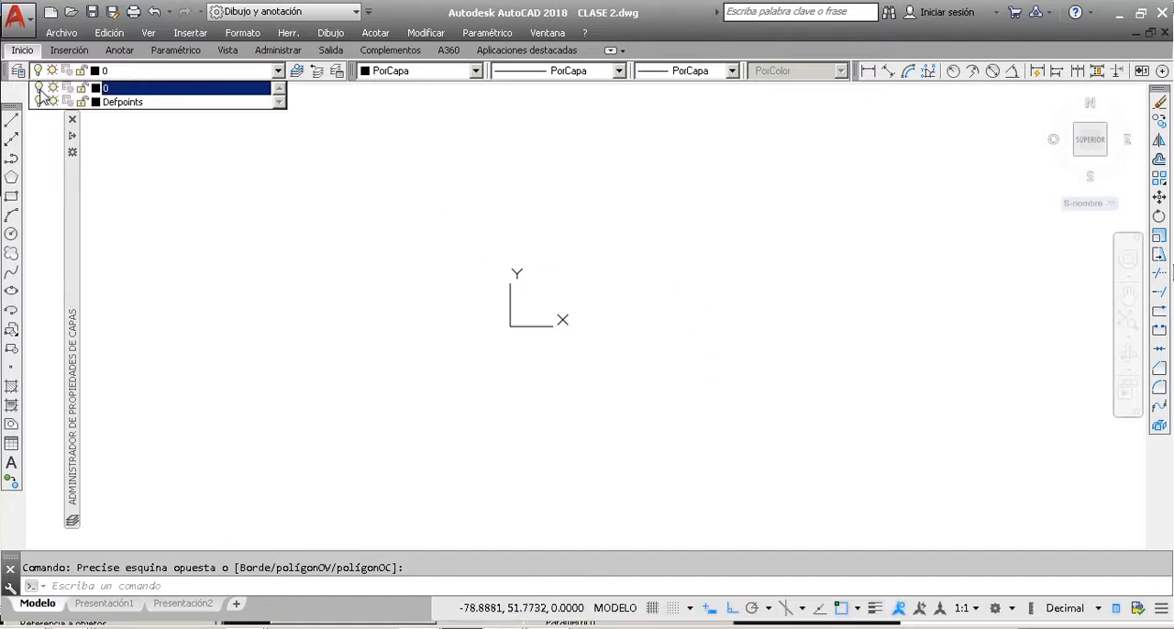
scroll(531, 337, "up", 2)
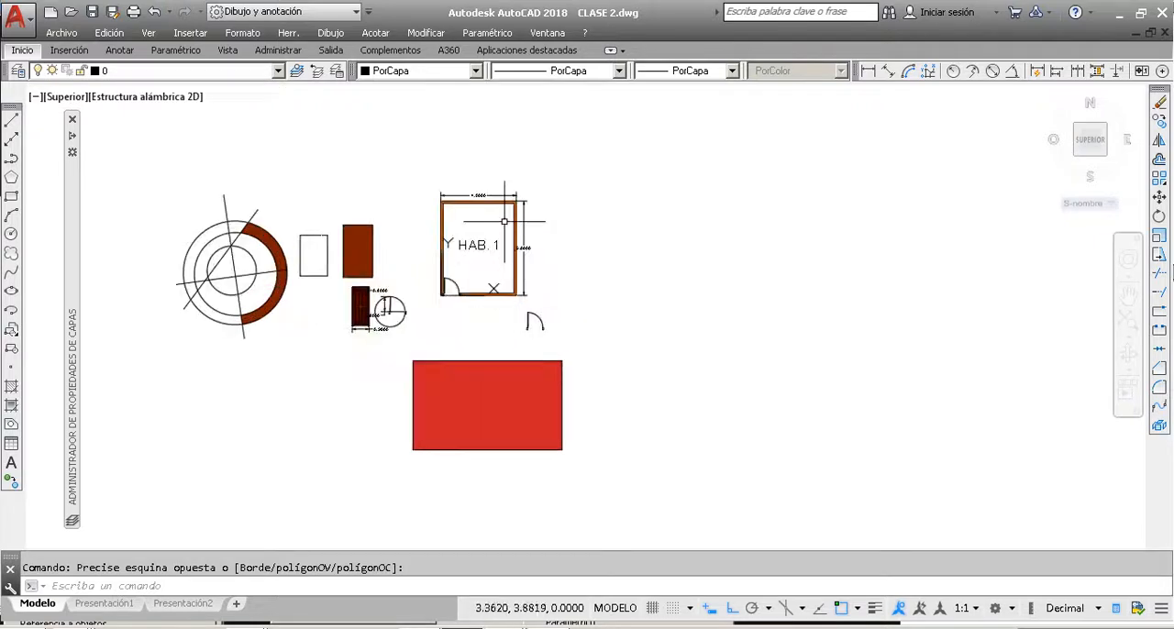
scroll(505, 209, "up", 2)
scroll(512, 220, "down", 2)
scroll(461, 175, "up", 2)
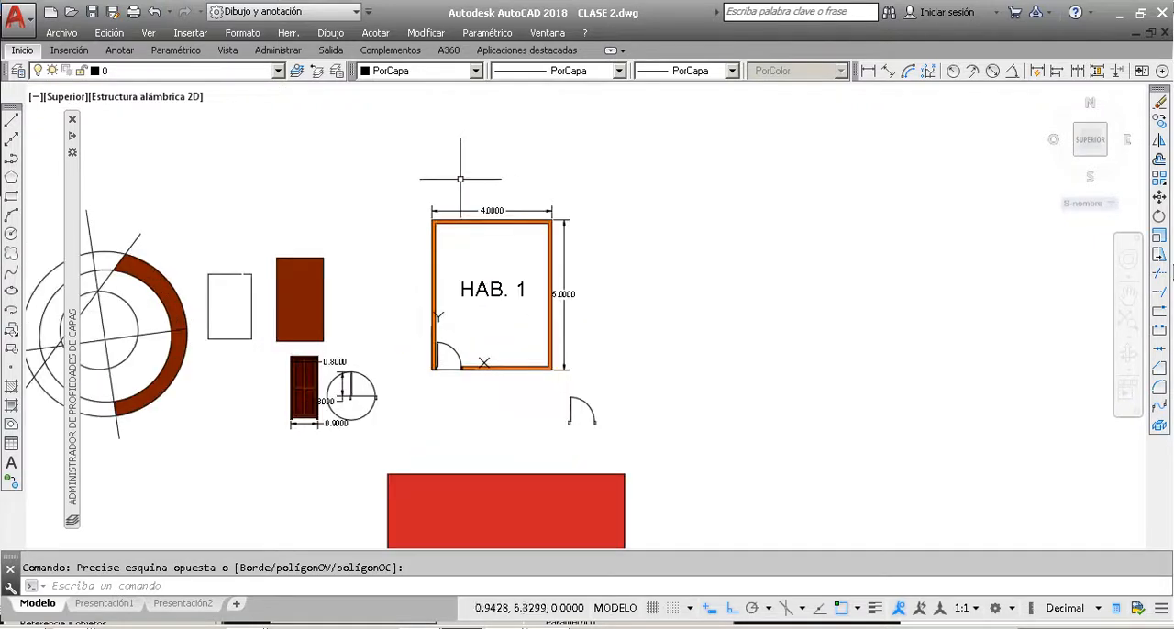
Step: Reopen the layer properties manager and widen it to show the color, linetype, lineweight and transparency columns
left_click(18, 72)
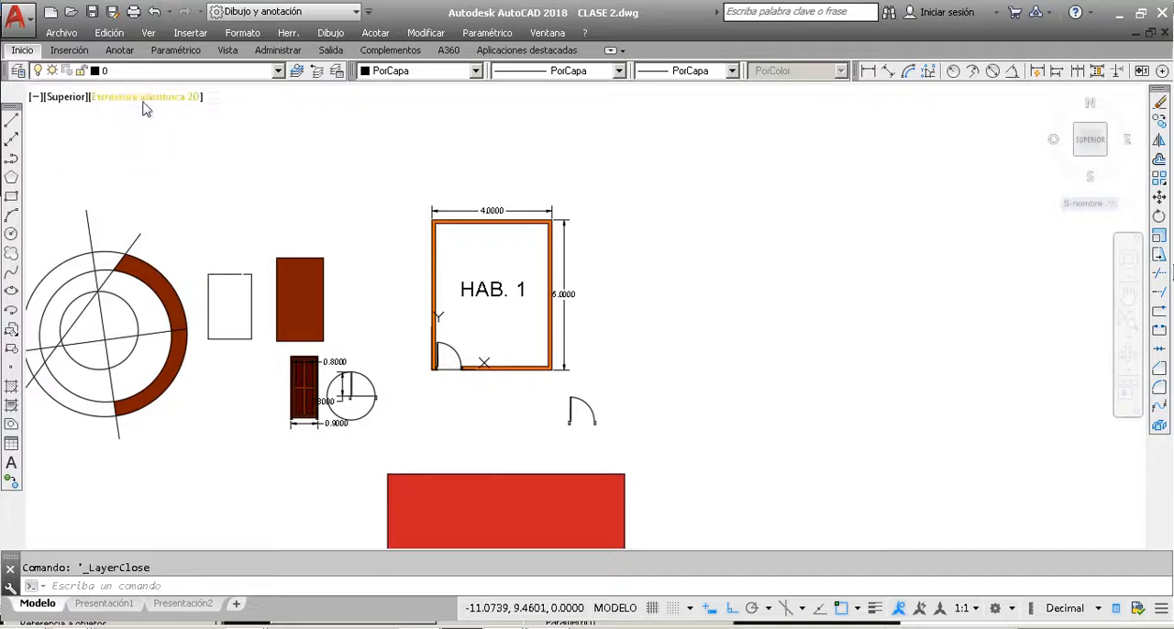
left_click(18, 72)
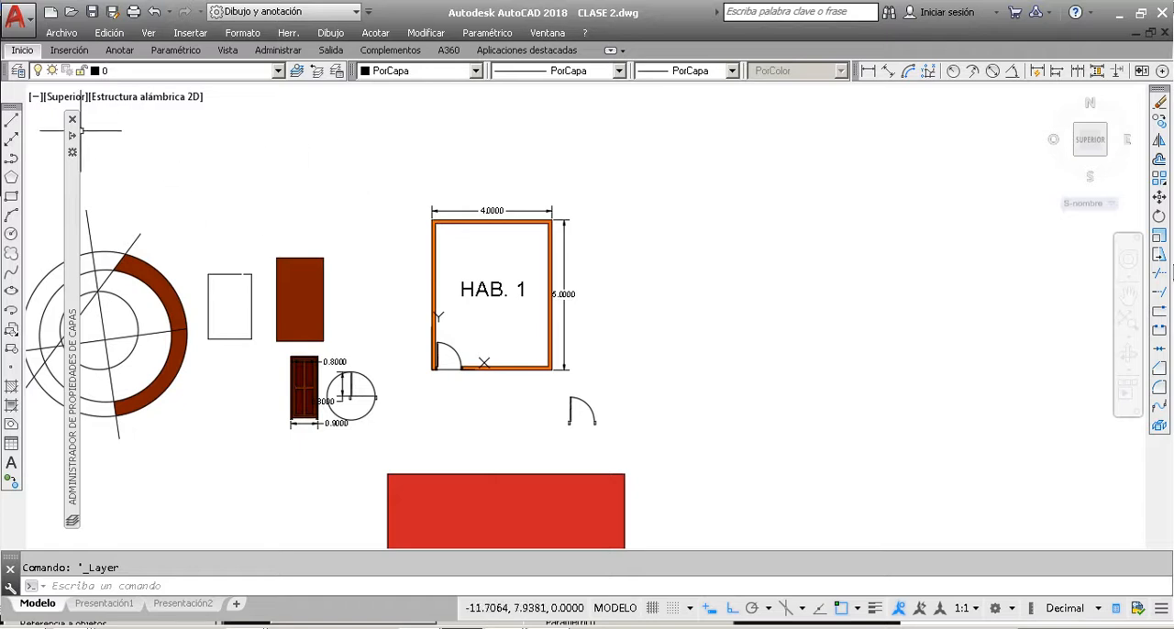
mouse_move(73, 145)
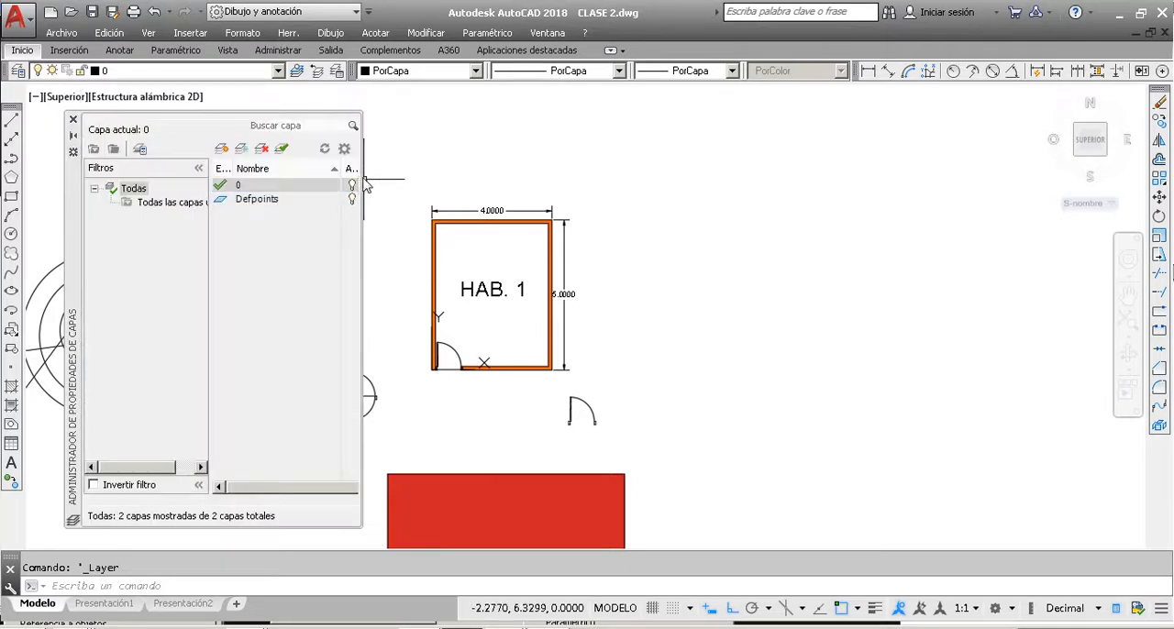
left_click_drag(365, 186, 838, 189)
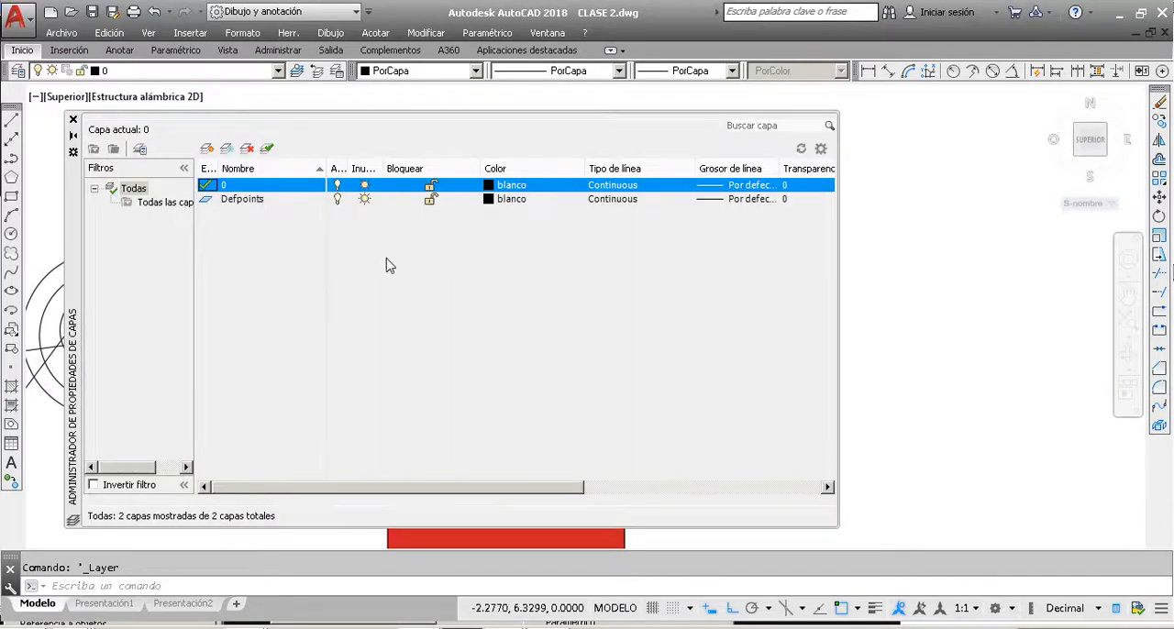
Step: Create a new layer named muros and close the layer properties manager
left_click(207, 148)
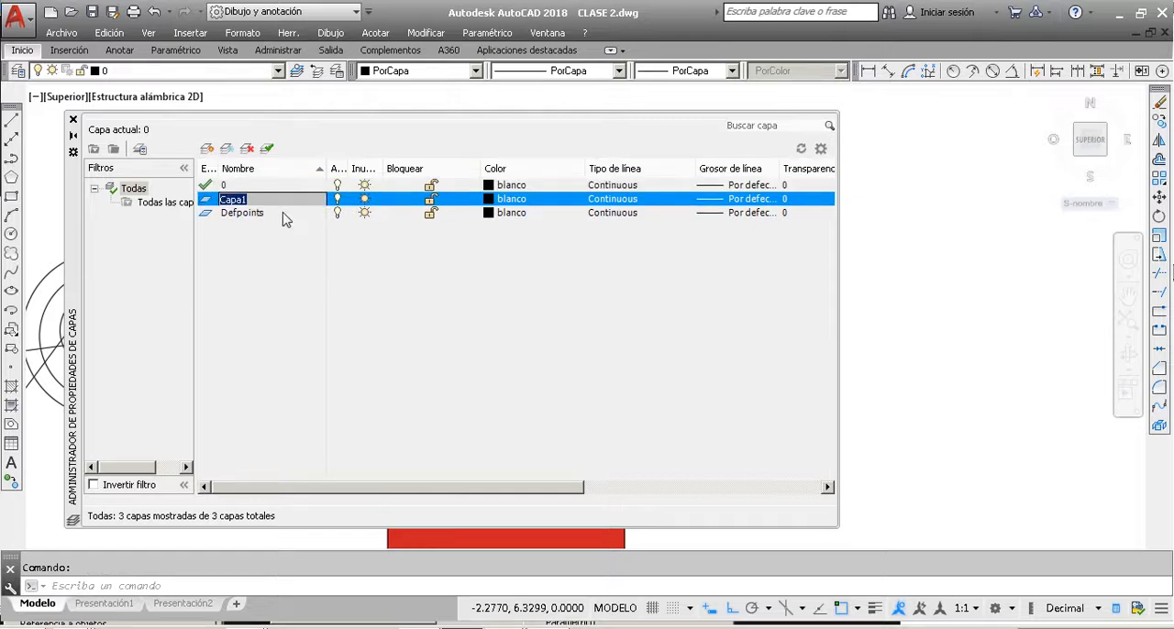
type("muros")
key("Return")
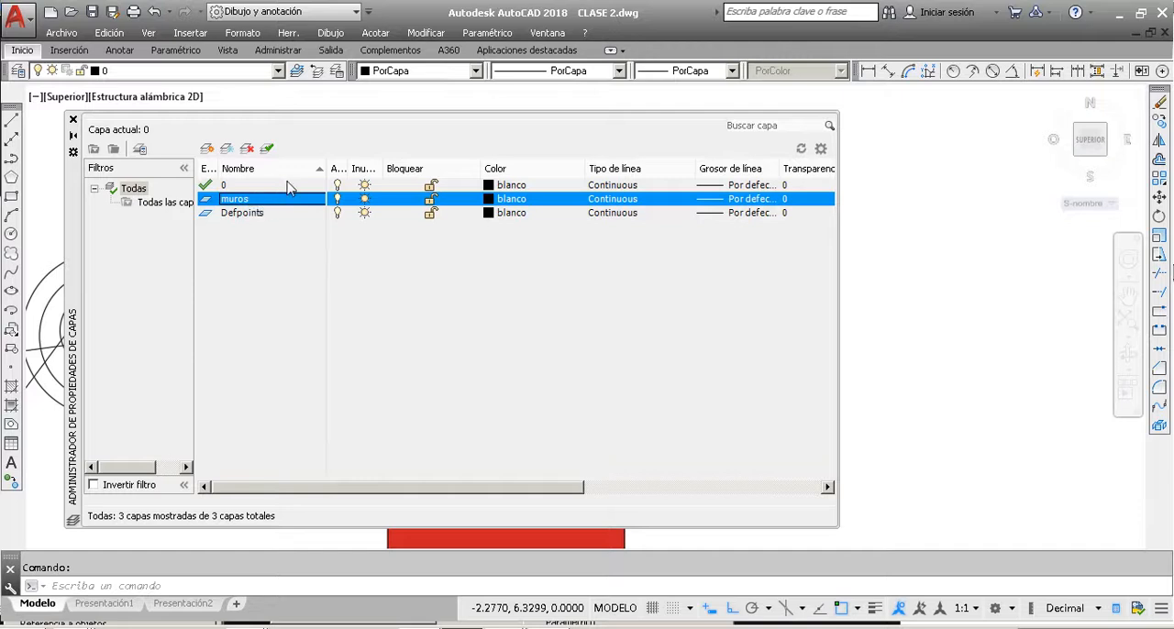
left_click(73, 120)
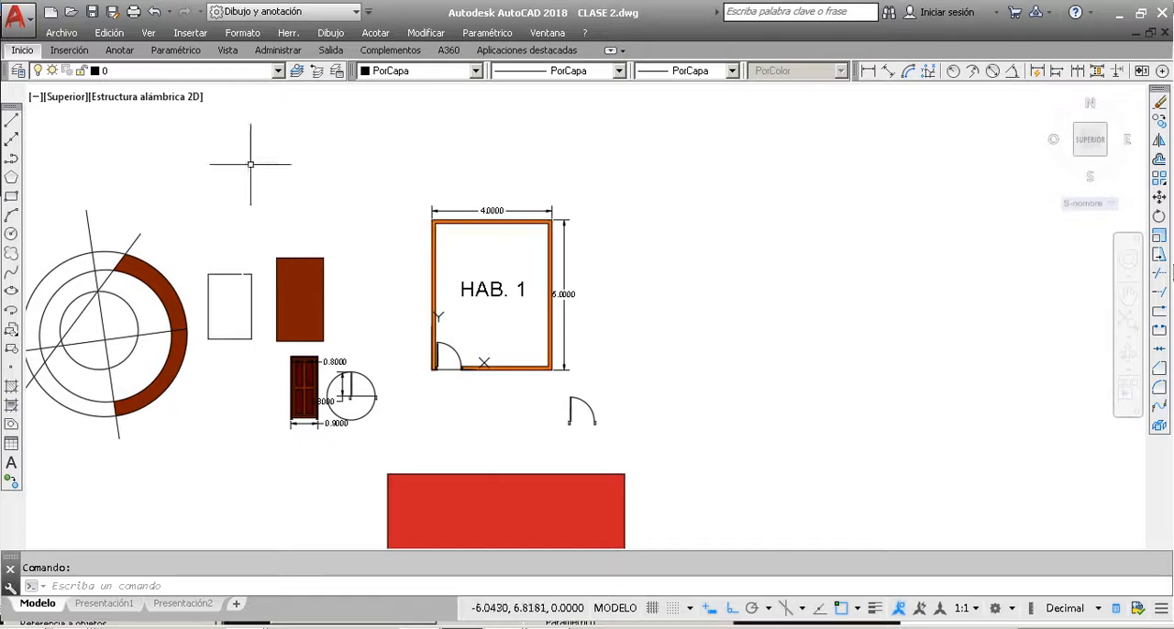
left_click(455, 259)
left_click(418, 252)
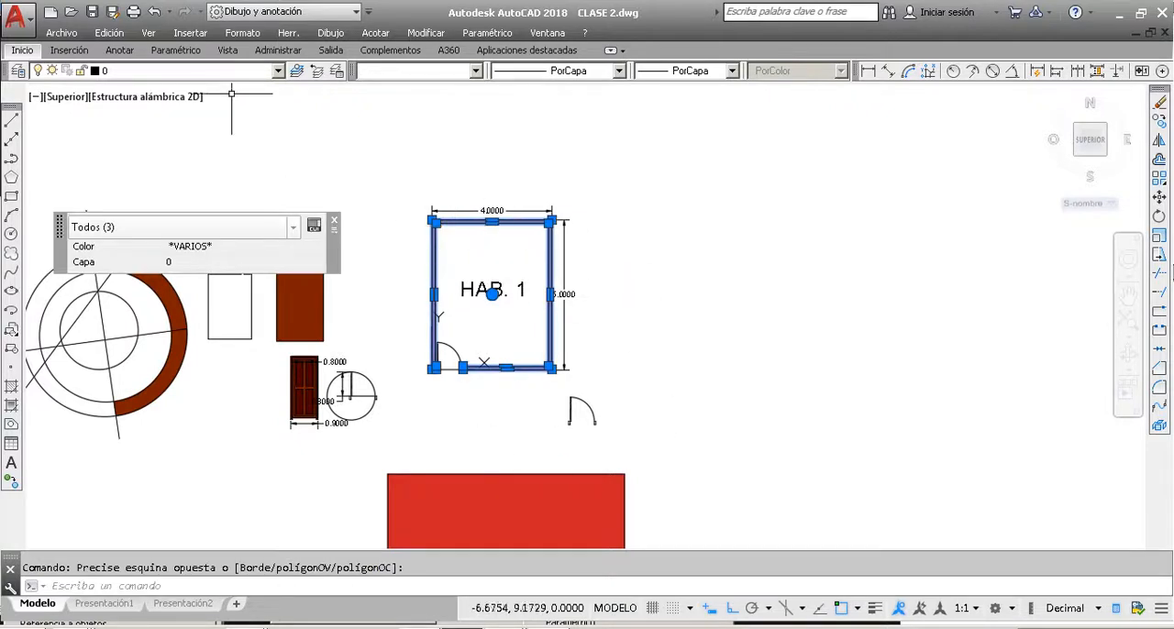
left_click(278, 72)
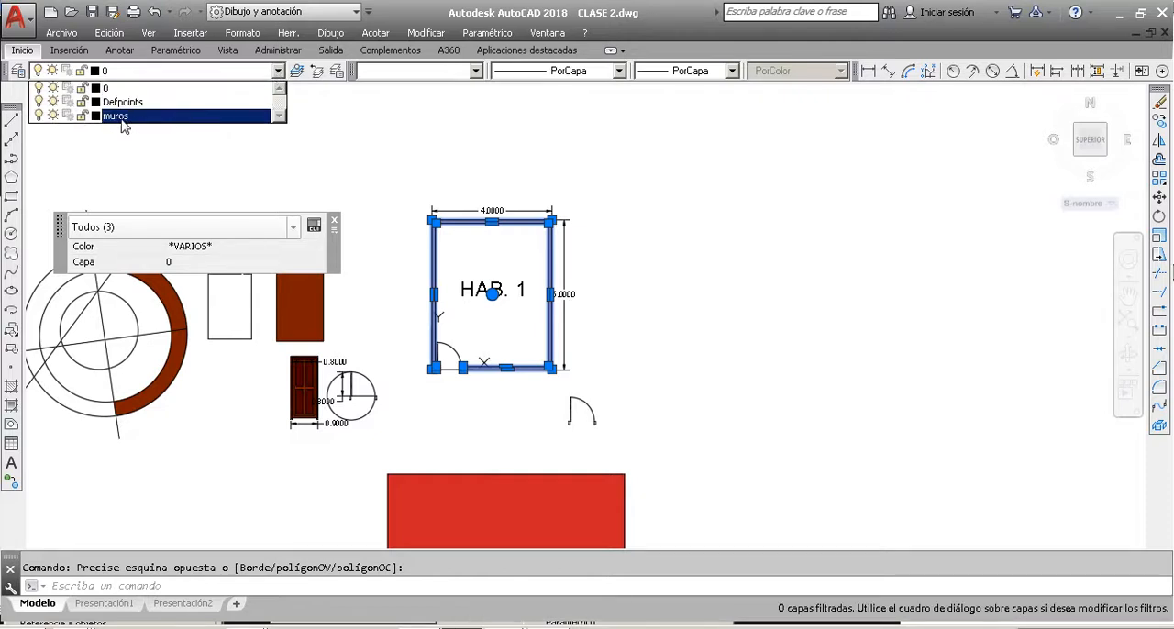
left_click(422, 221)
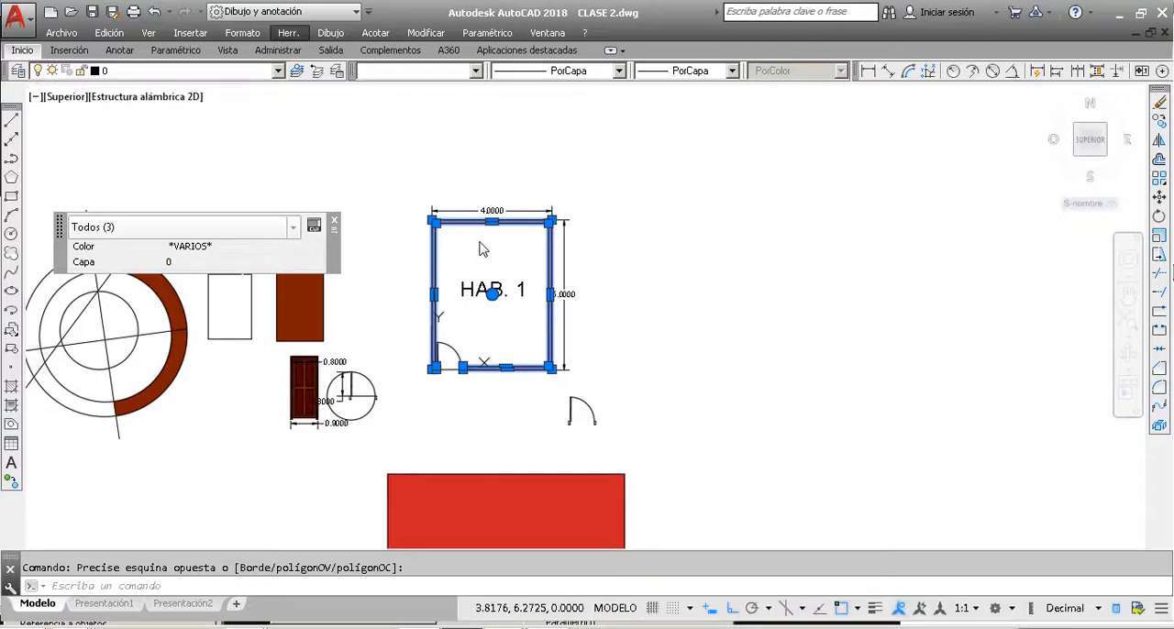
left_click(462, 252)
key("Escape")
key("Escape")
Step: Assign the HAB. 1 room's wall outlines and wall fill to layer muros, and check the inner outline's layer
left_click(459, 252)
left_click(401, 232)
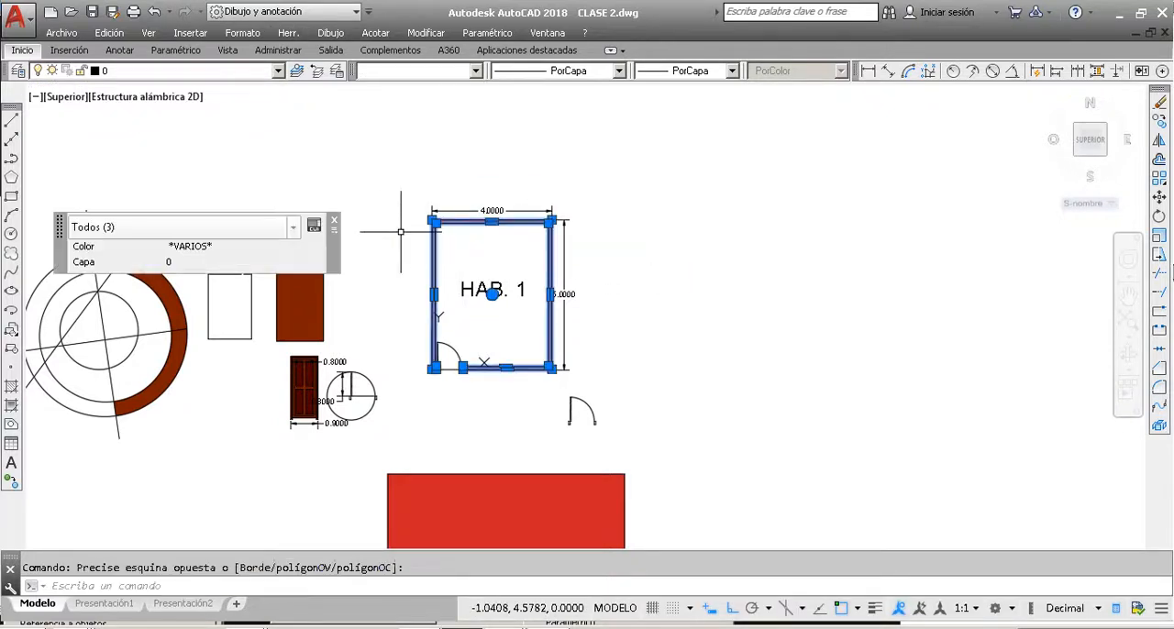
left_click(234, 70)
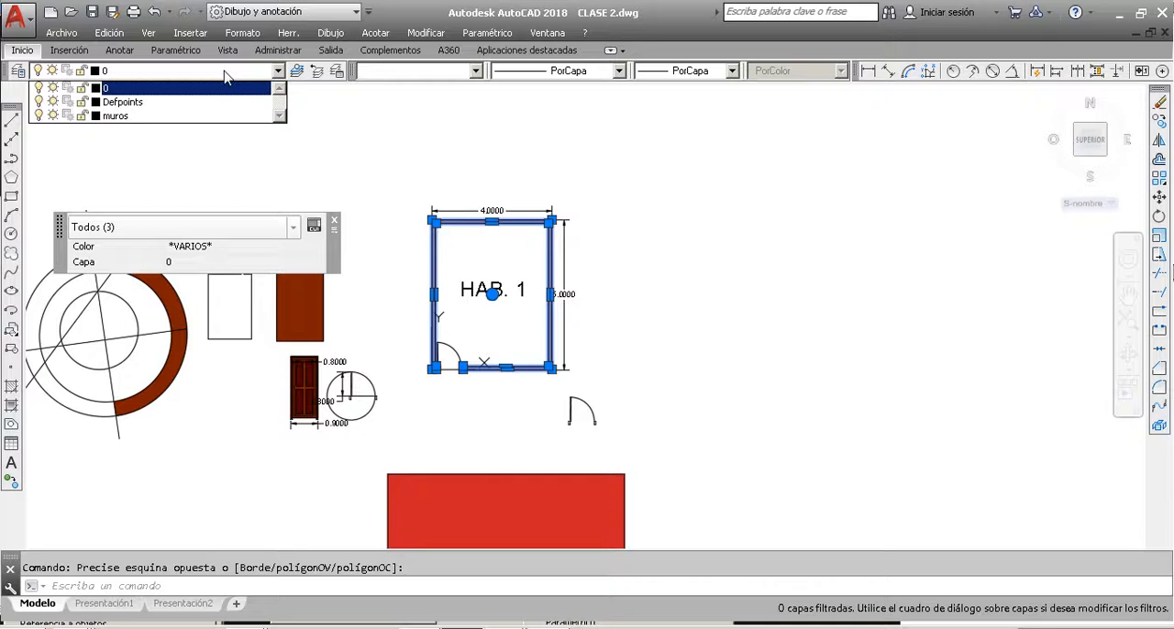
left_click(127, 116)
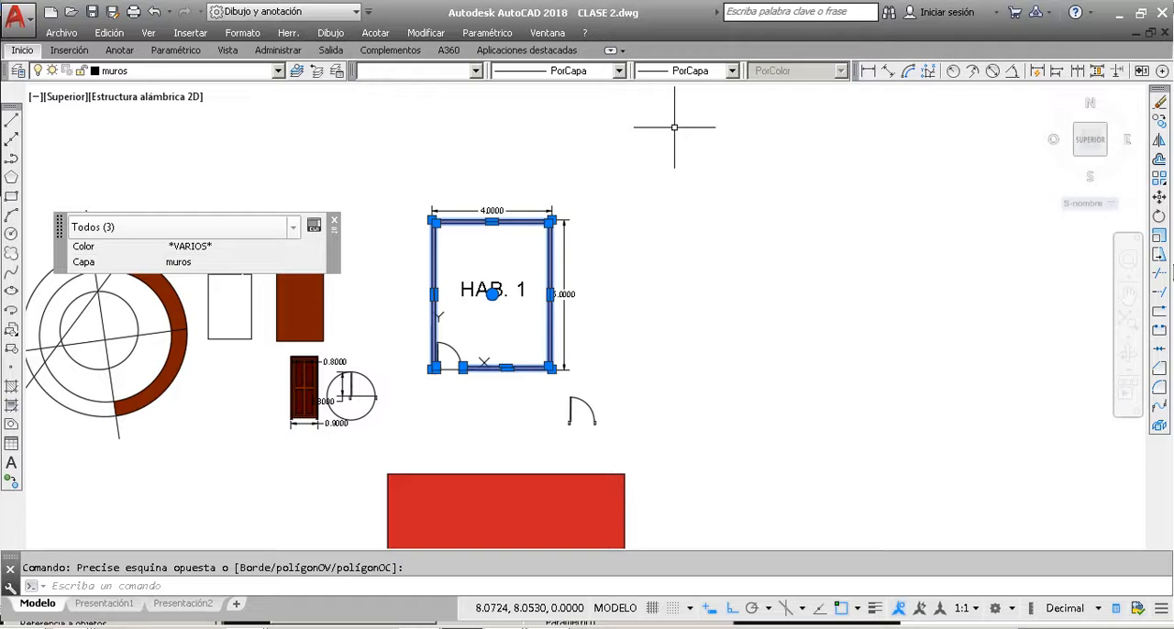
key("Escape")
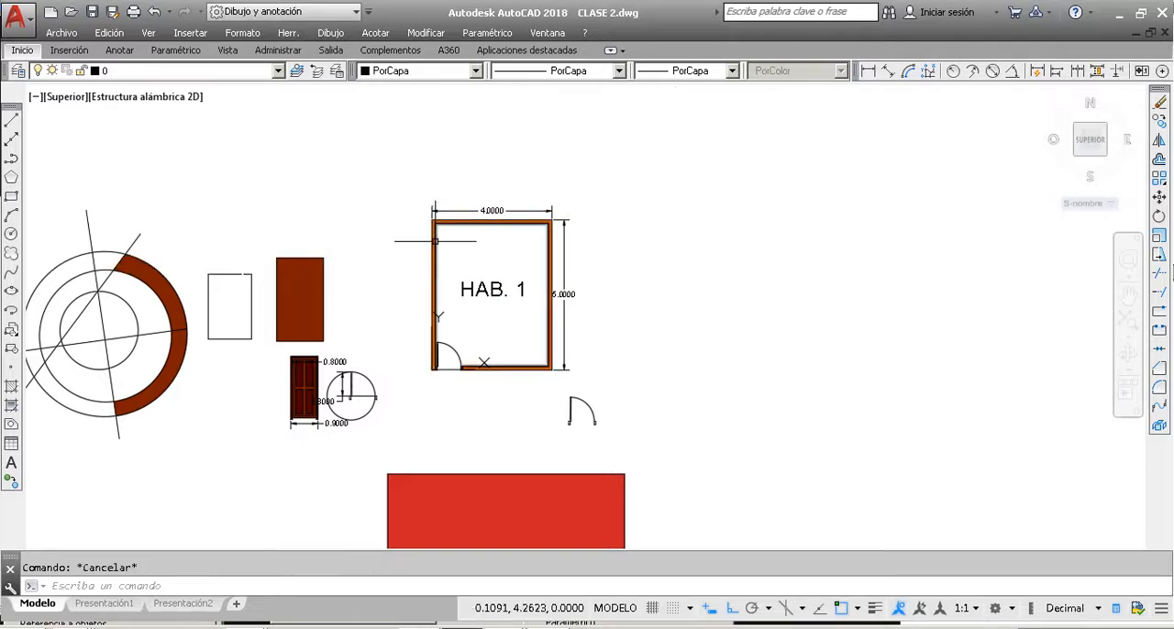
left_click(435, 241)
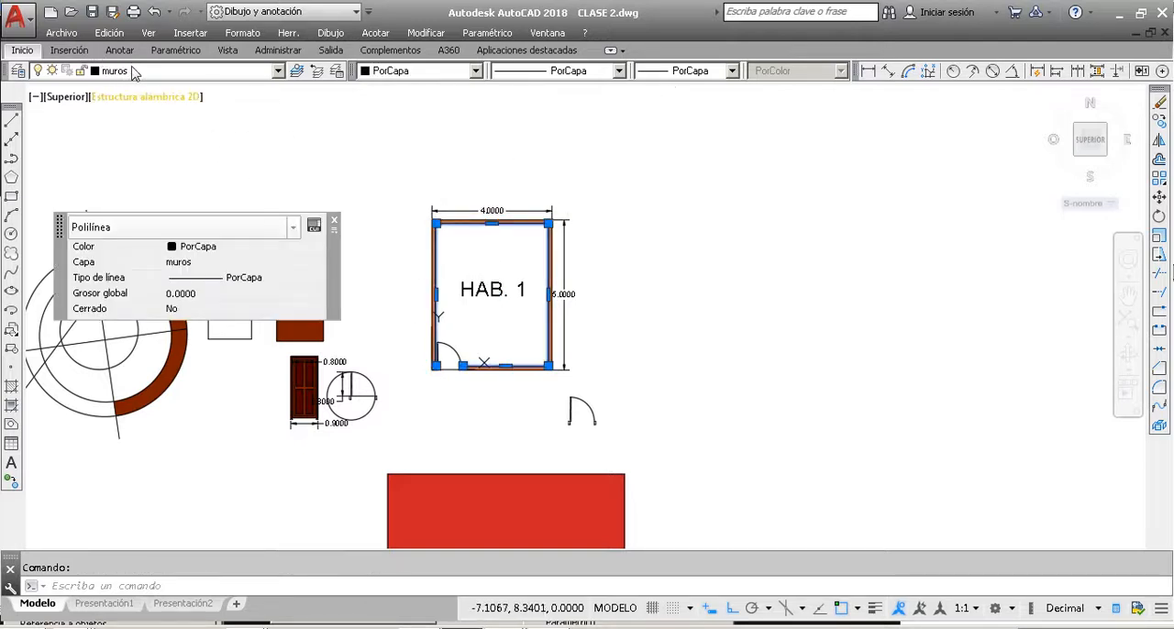
key("Escape")
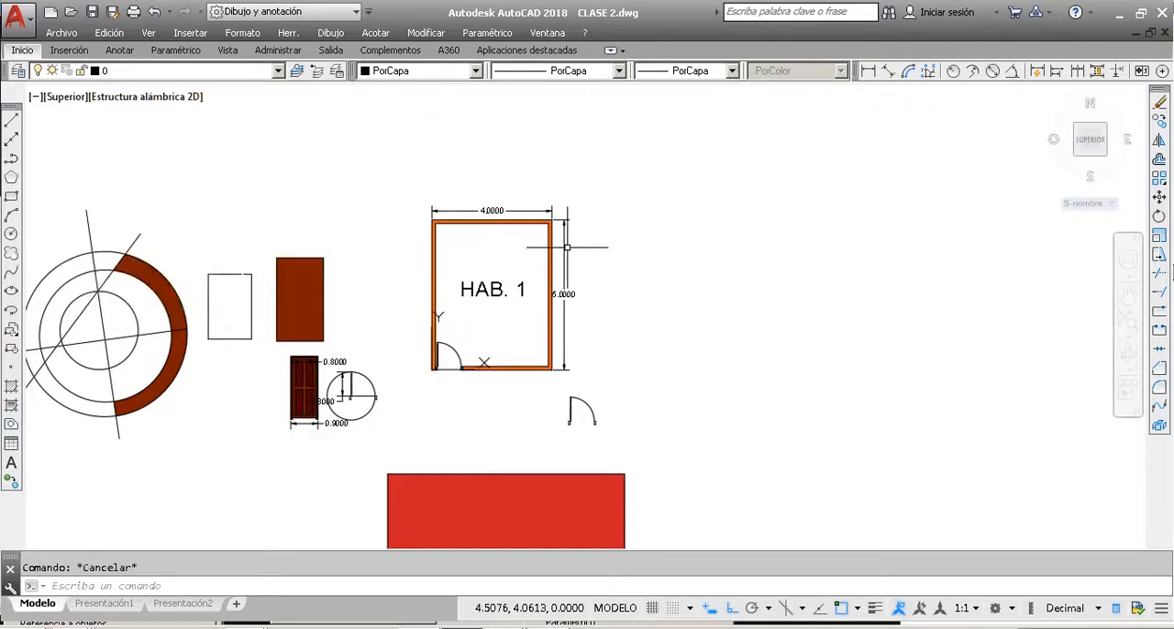
Step: Turn off layer muros and look over the HAB. 1 room without its walls
left_click(245, 73)
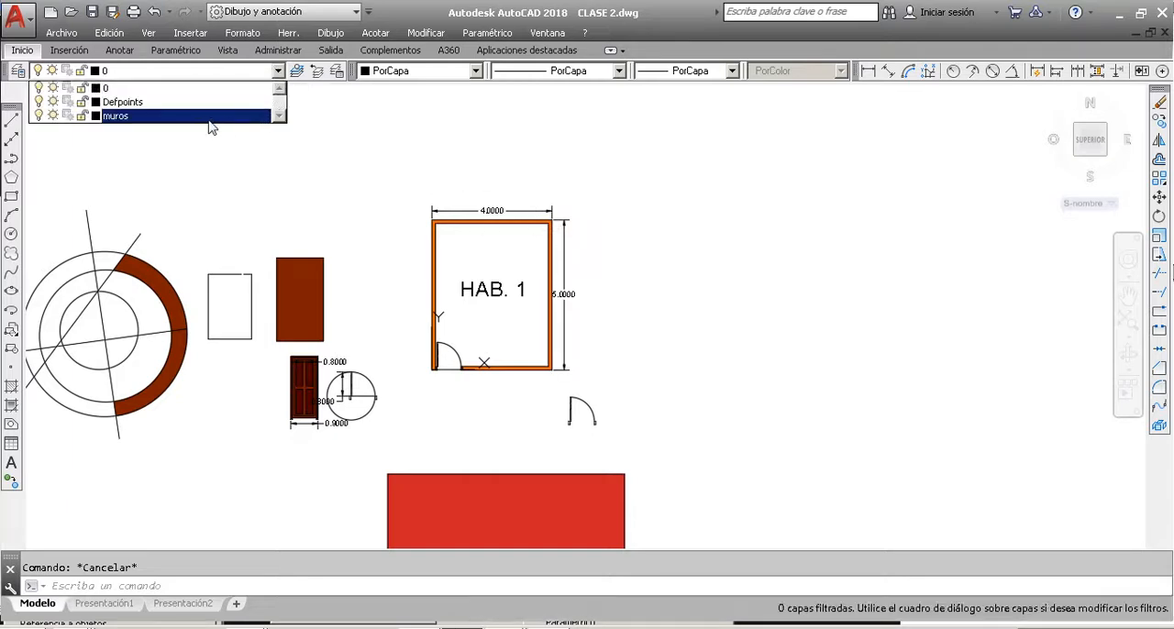
left_click(40, 119)
left_click(475, 138)
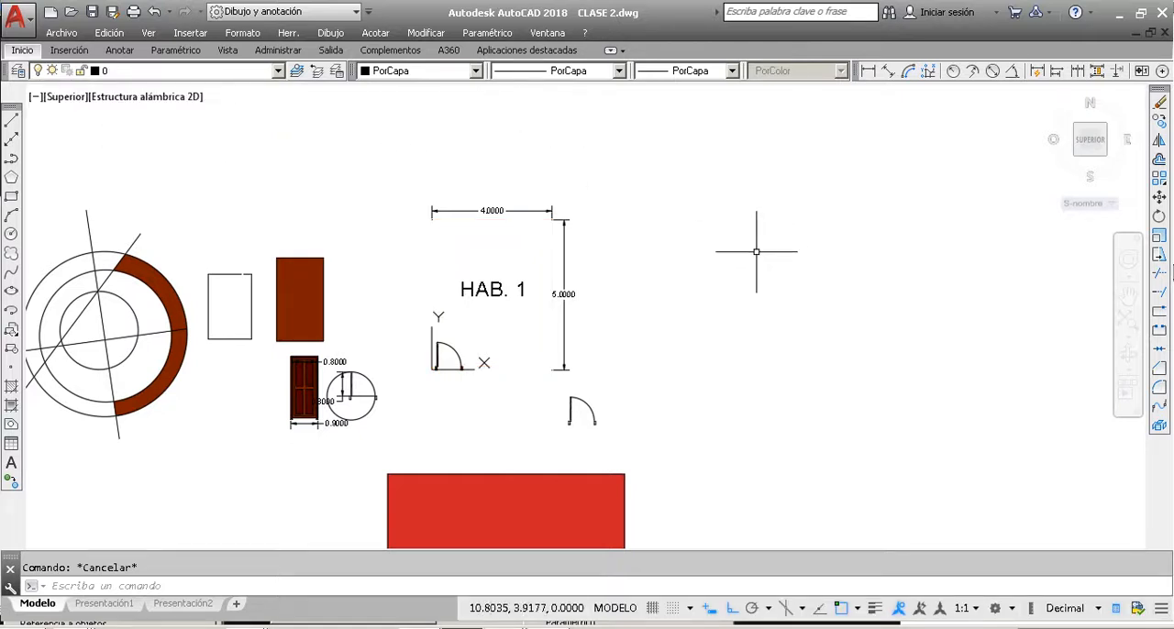
scroll(456, 356, "up", 4)
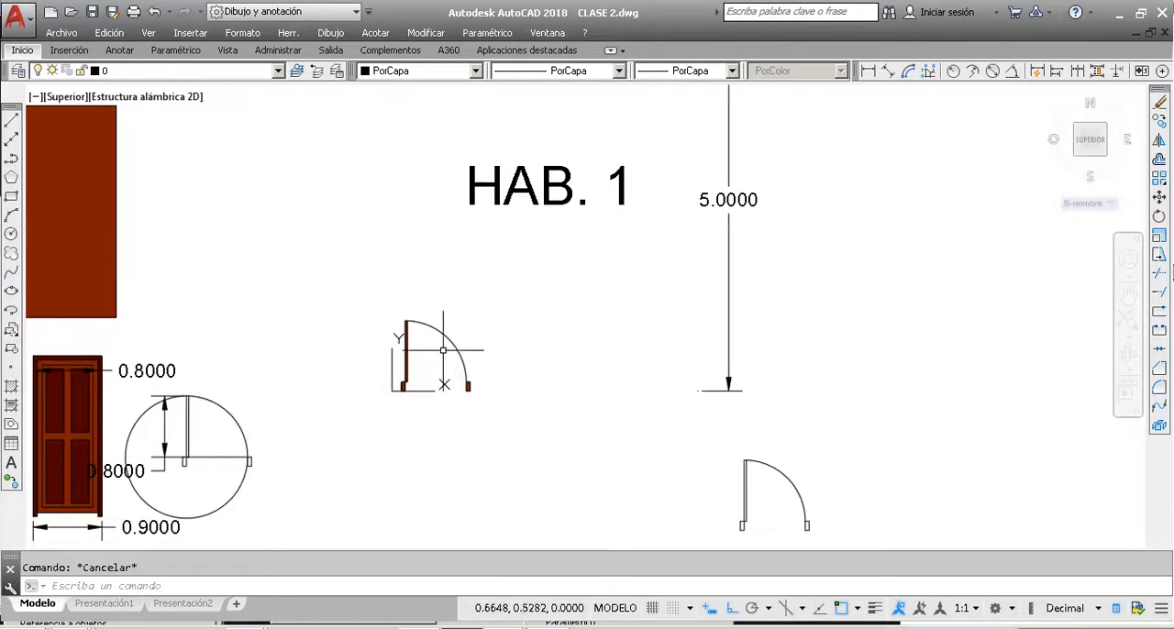
scroll(431, 323, "down", 5)
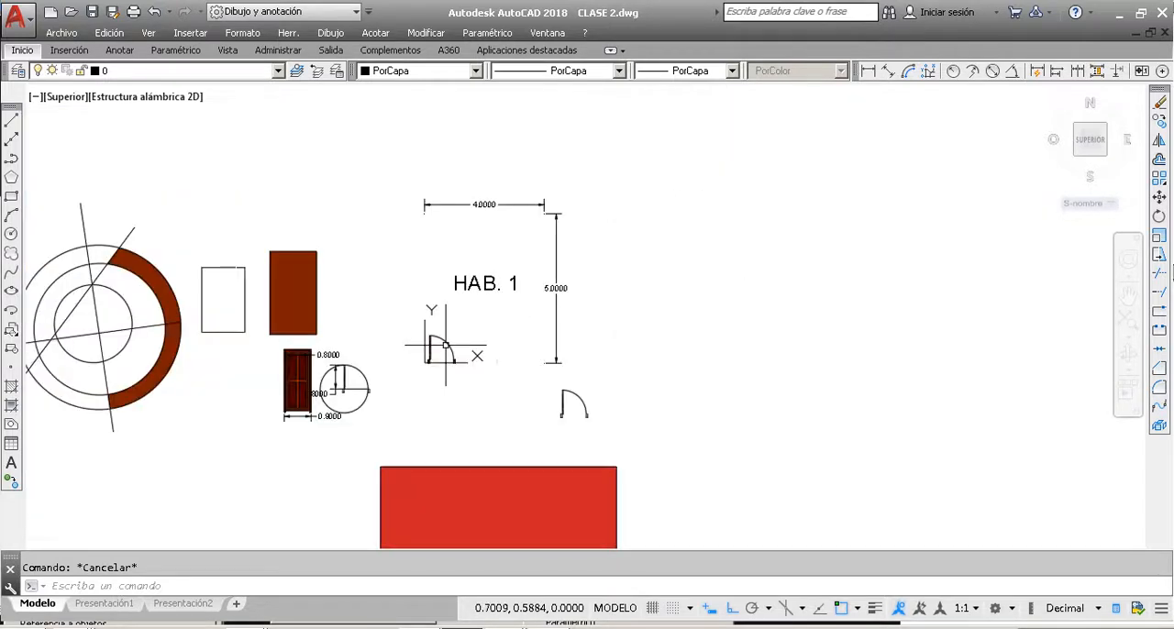
scroll(484, 292, "up", 2)
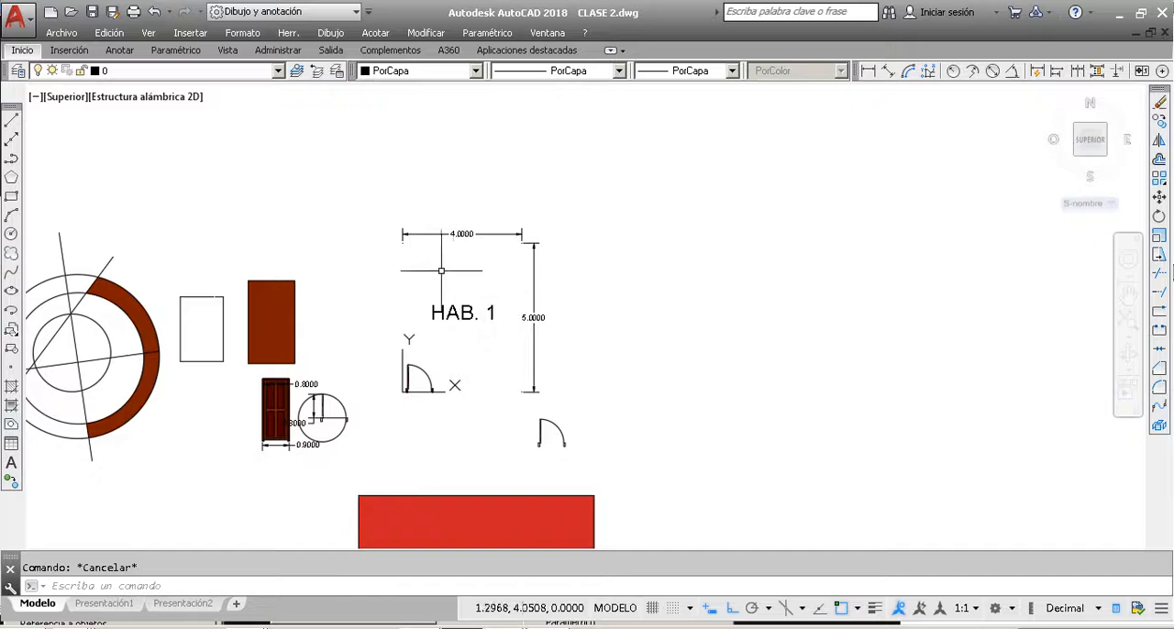
Step: Turn layer muros back on to restore the walls of the HAB. 1 room
left_click(241, 71)
left_click(278, 71)
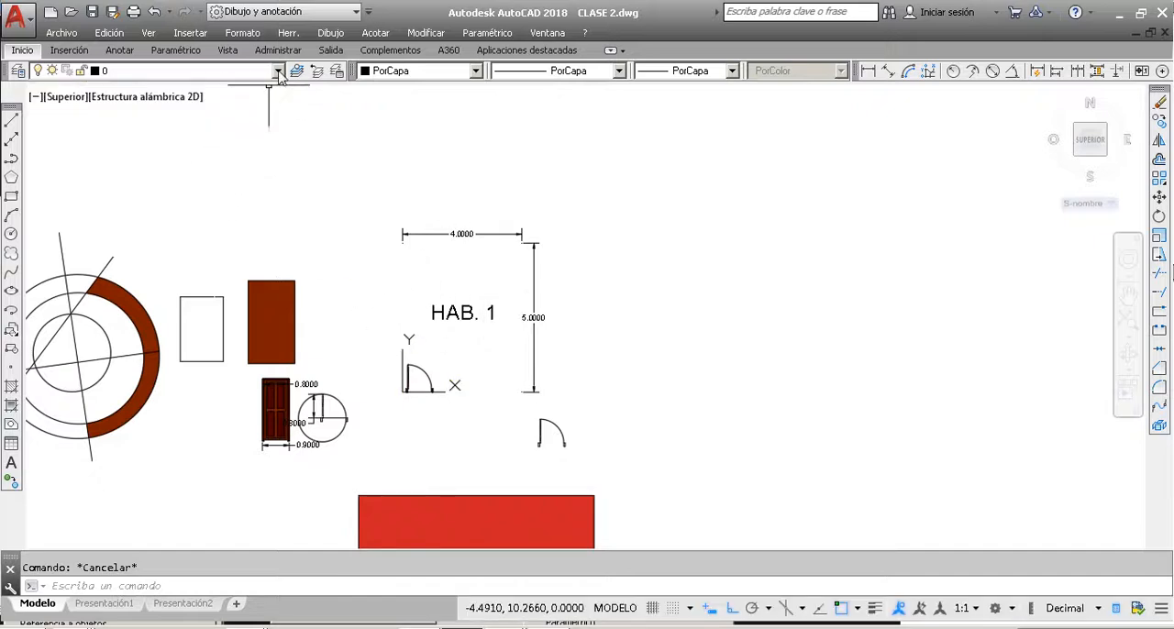
left_click(277, 72)
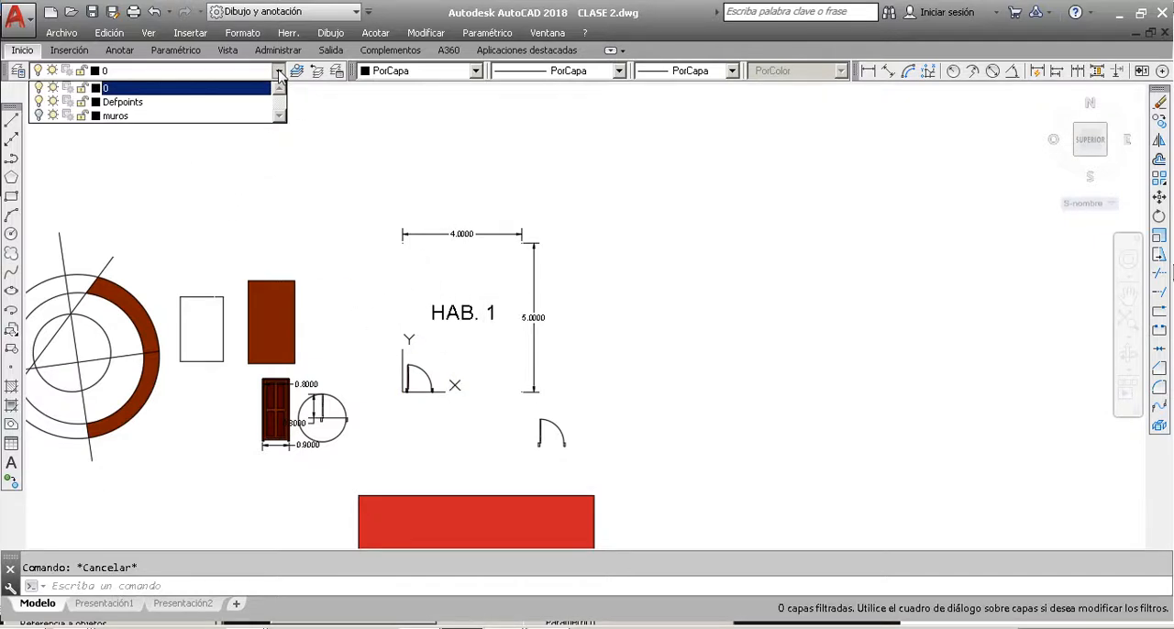
left_click(50, 116)
left_click(29, 88)
Step: Open the layer properties manager and create a new layer named puertas en corte
left_click(18, 70)
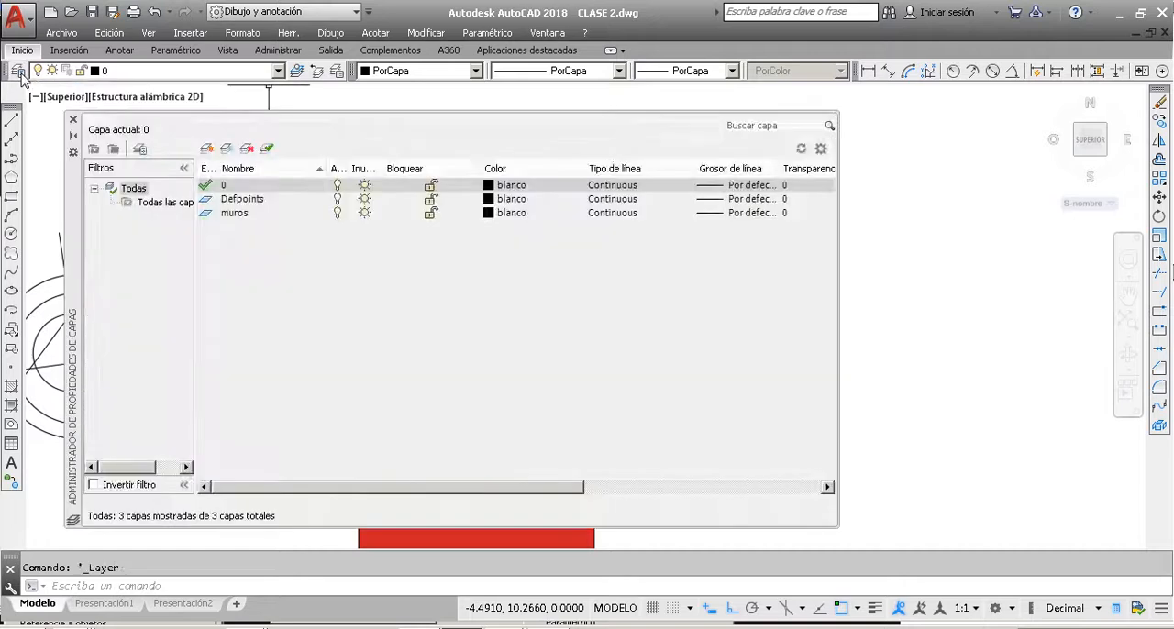
left_click(208, 148)
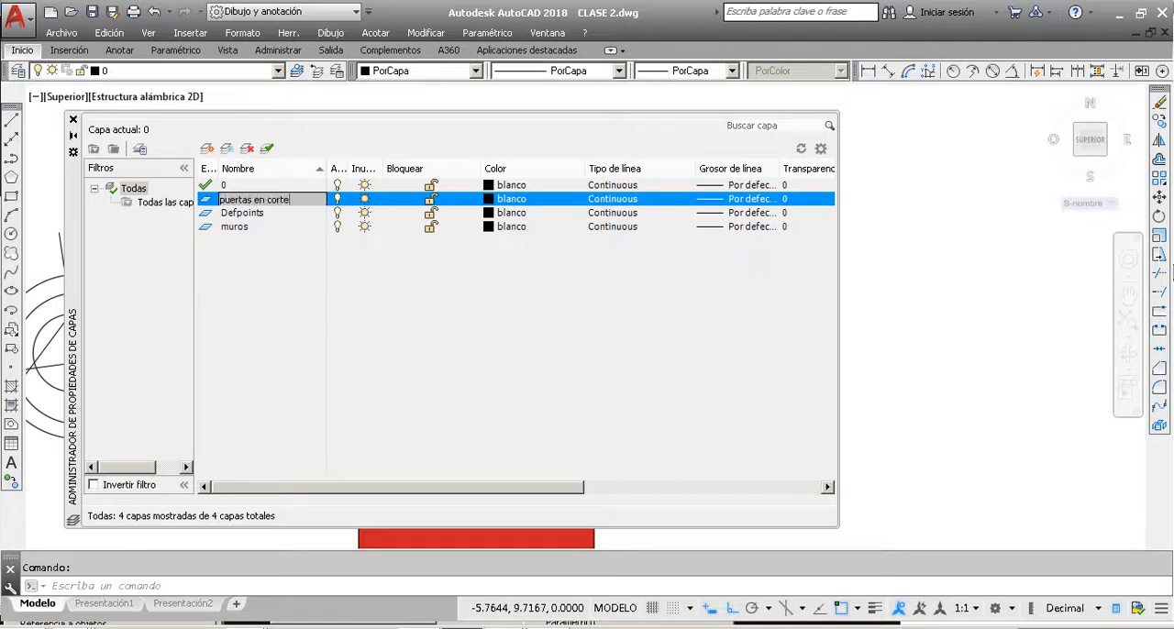
left_click(293, 290)
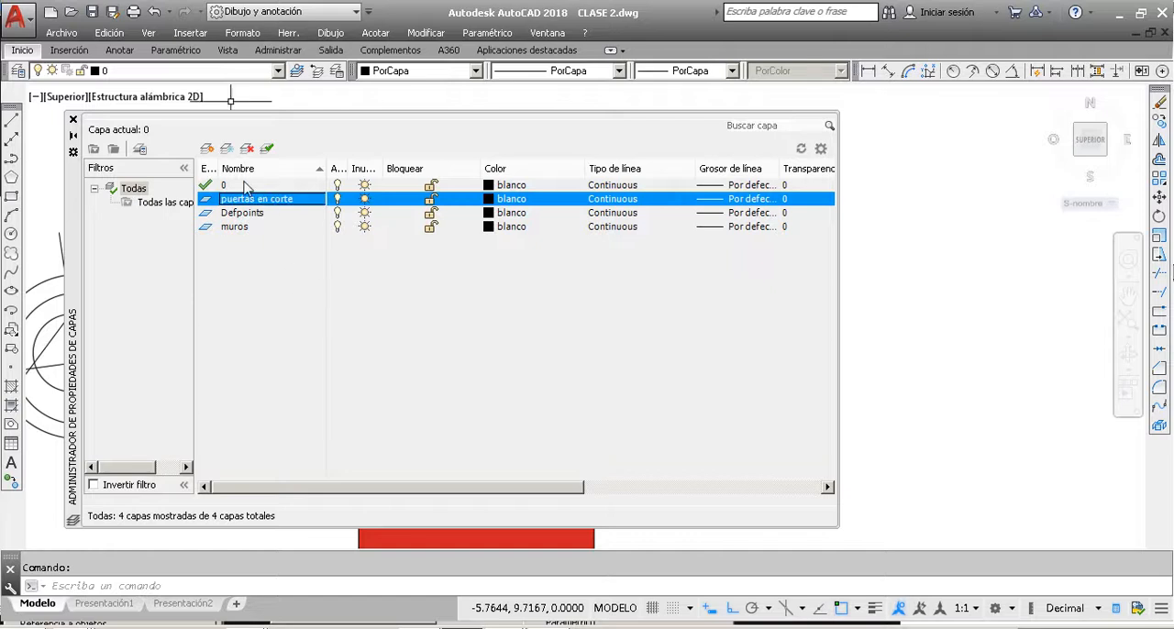
Step: Create another layer named puertas en planta and close the layer properties manager
left_click(209, 150)
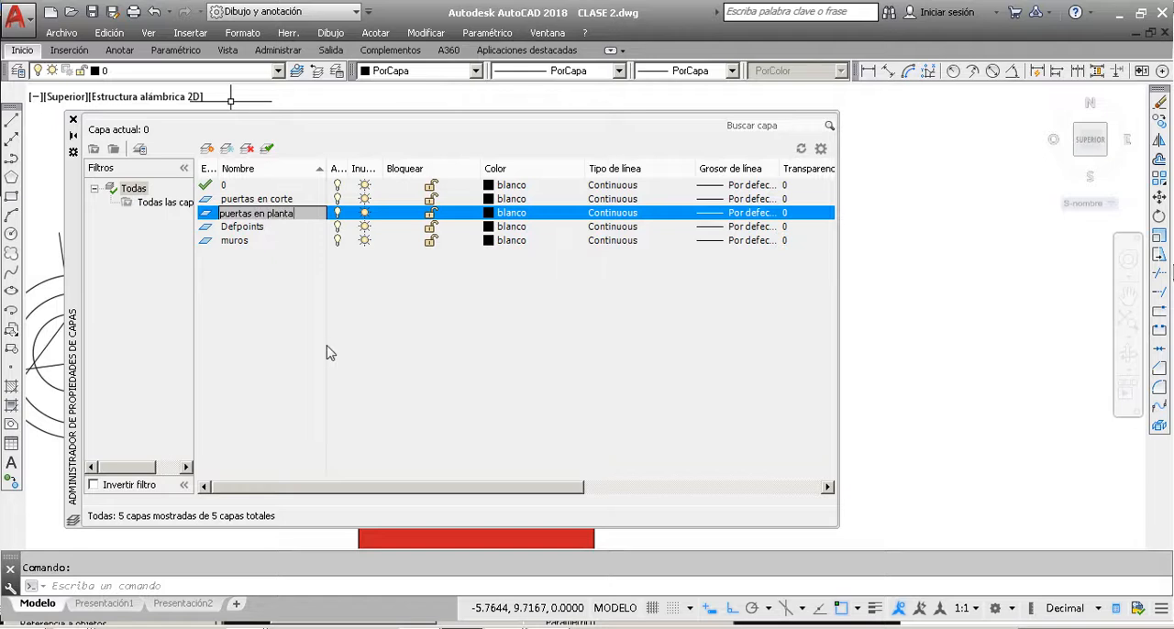
key("Return")
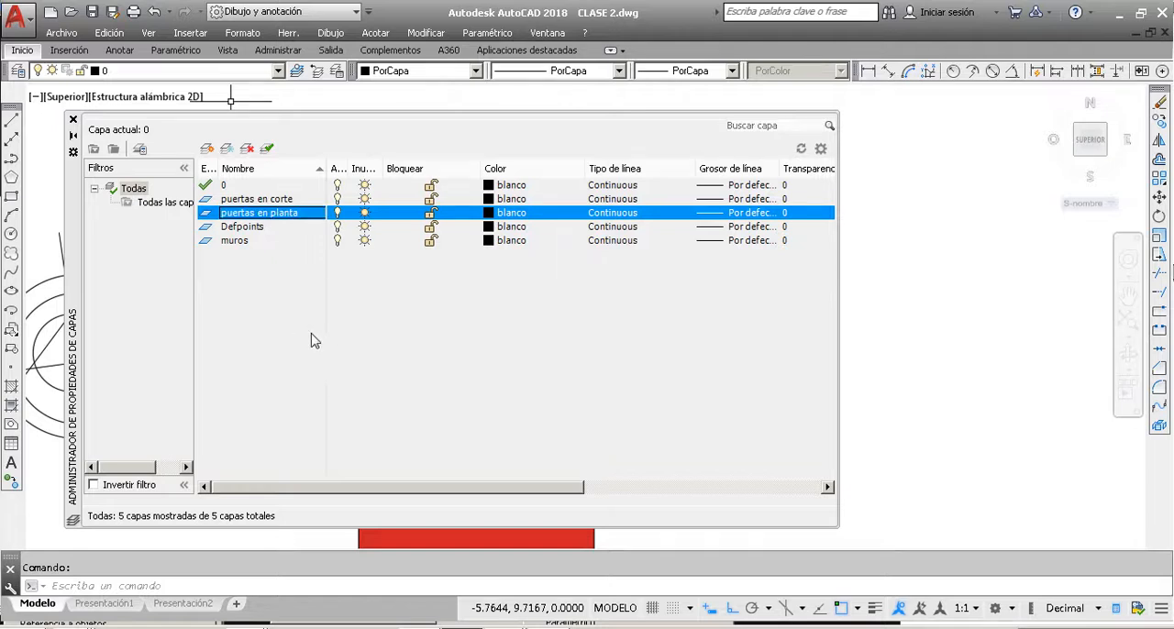
left_click(74, 122)
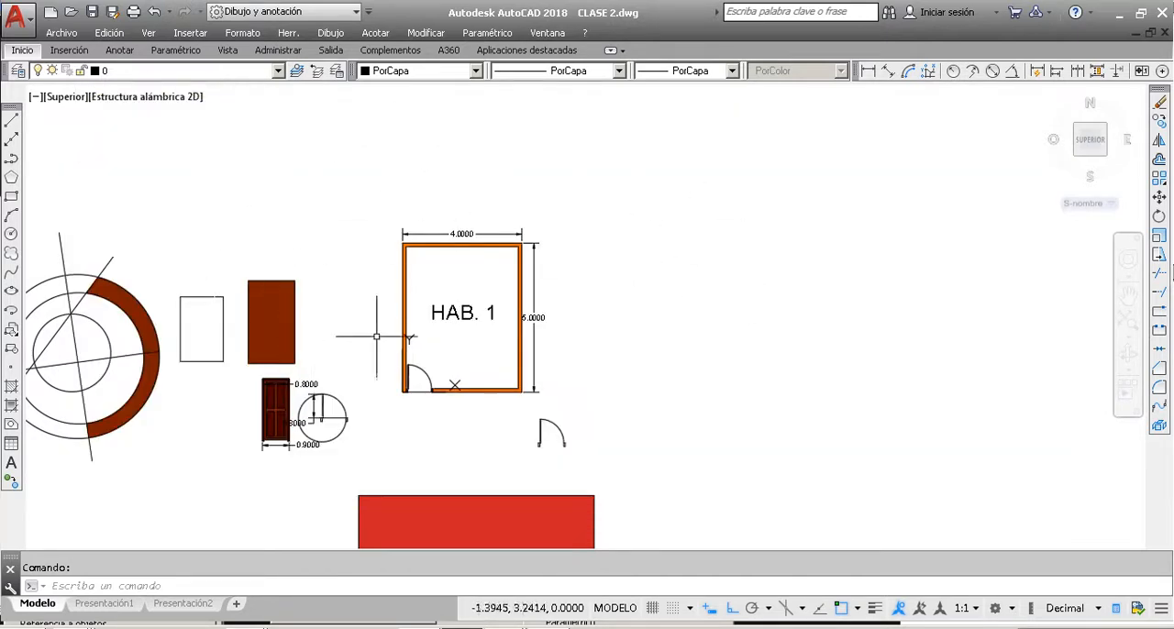
Step: Assign the door block in the HAB. 1 room and the loose plan door below it to layer puertas en planta
left_click(419, 372)
left_click(574, 468)
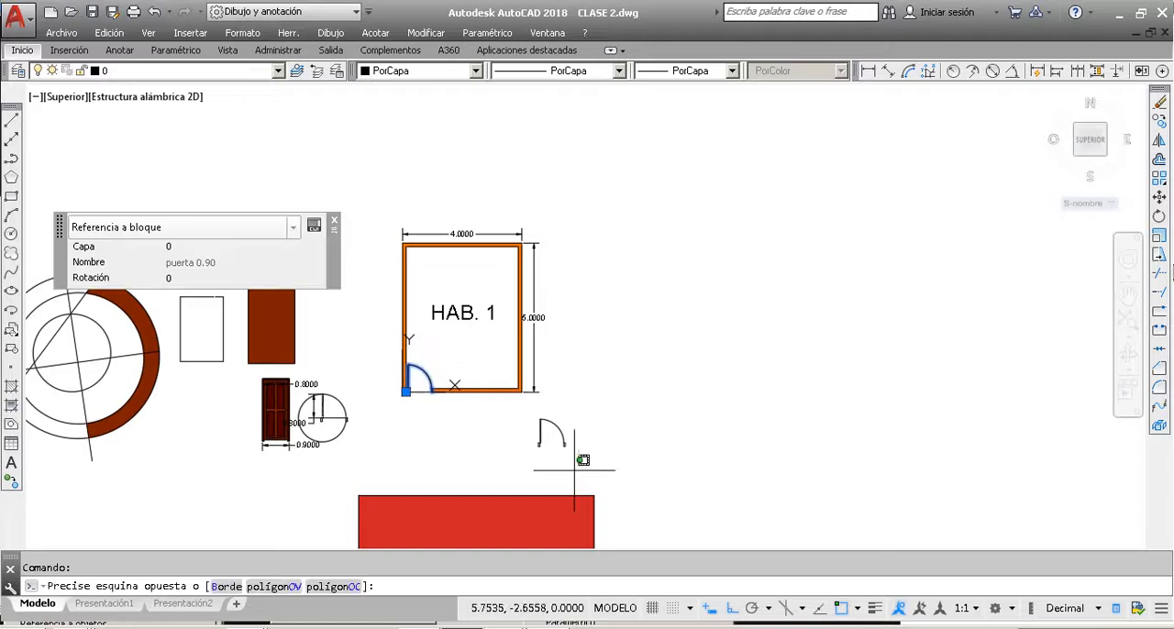
left_click(528, 420)
left_click(167, 72)
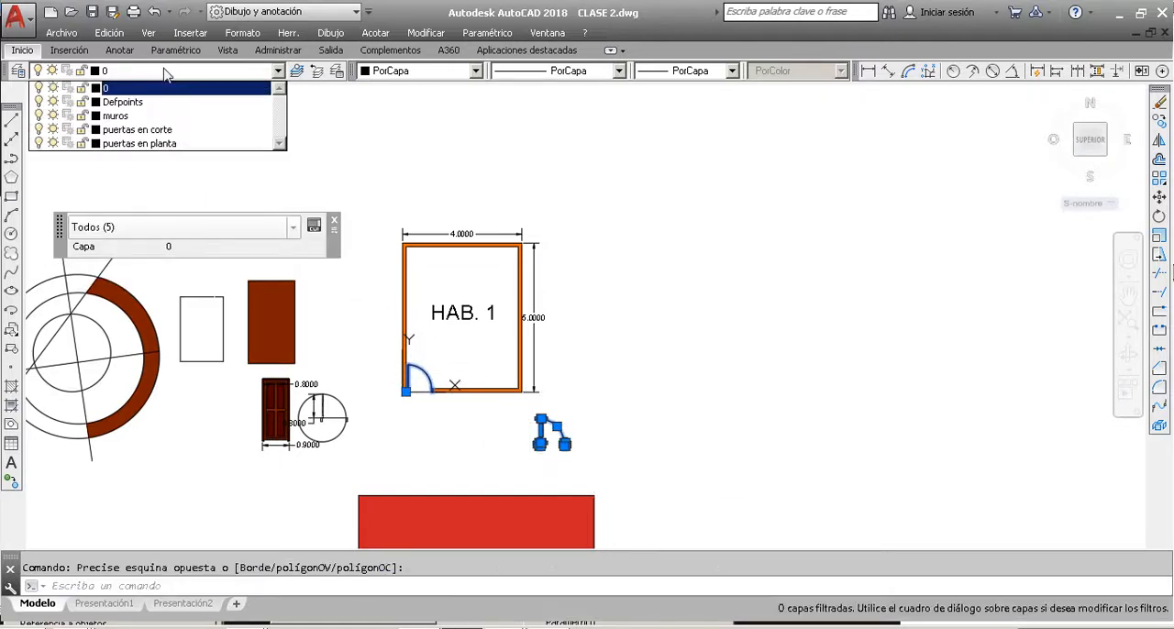
left_click(160, 144)
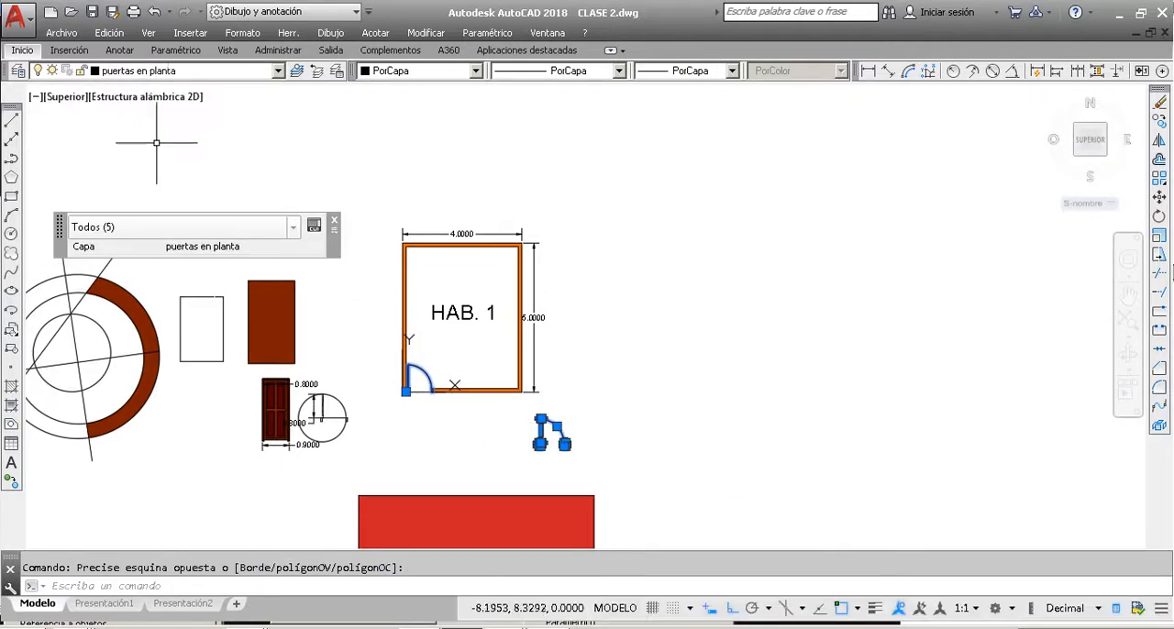
key("Escape")
Step: Assign the brown panelled door block to layer puertas en corte
scroll(281, 412, "up", 5)
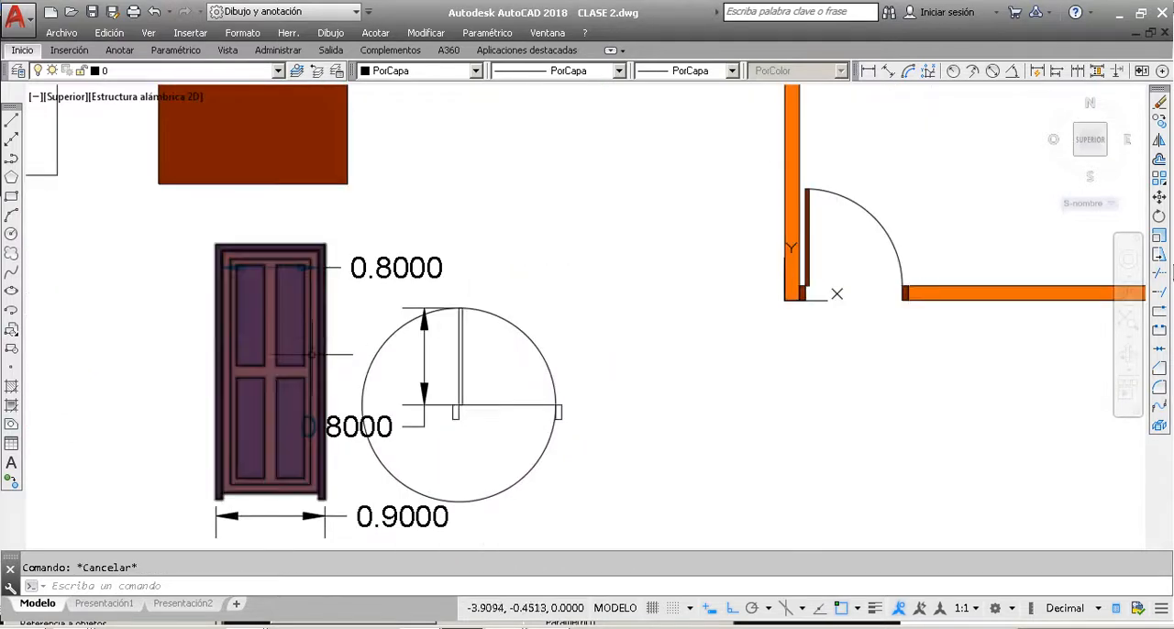
left_click(286, 332)
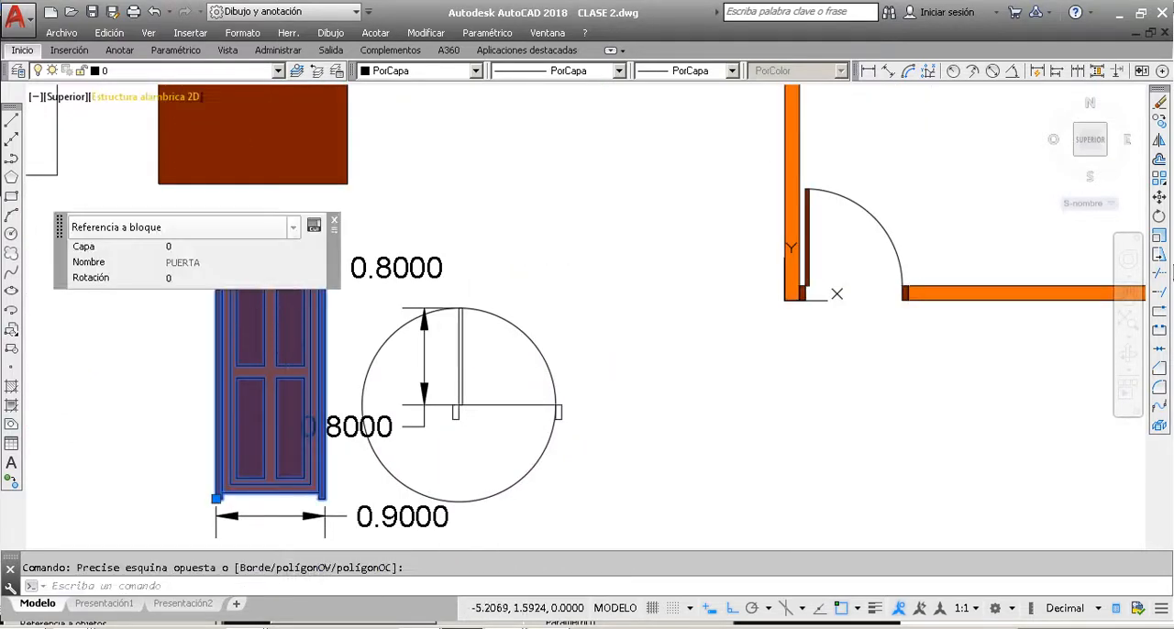
left_click(156, 71)
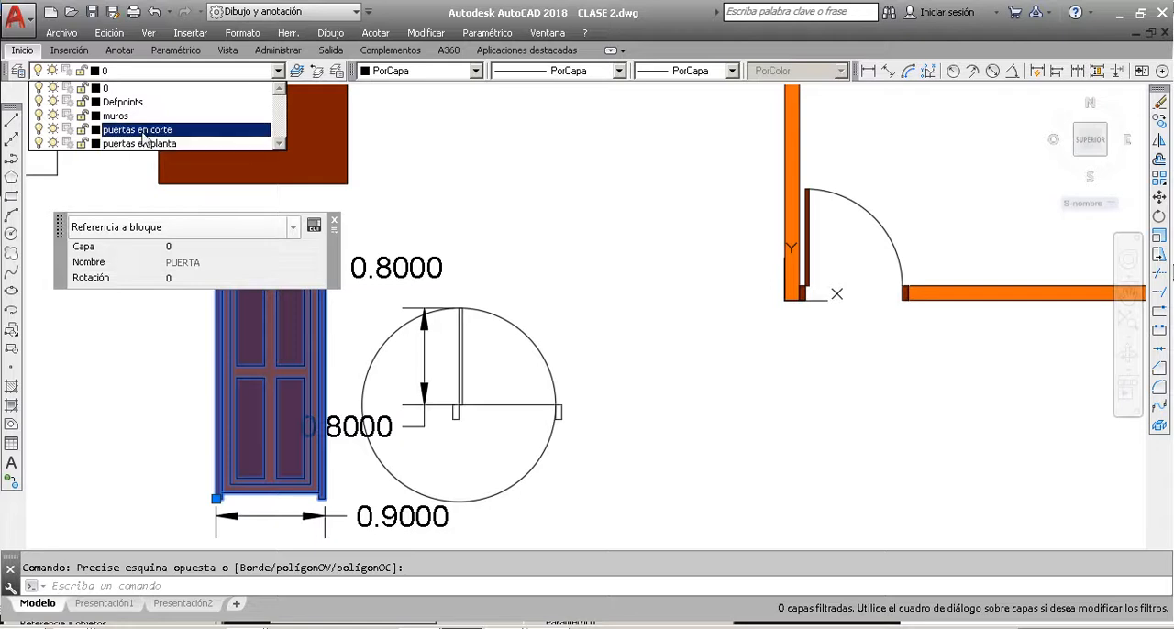
left_click(138, 129)
key("Escape")
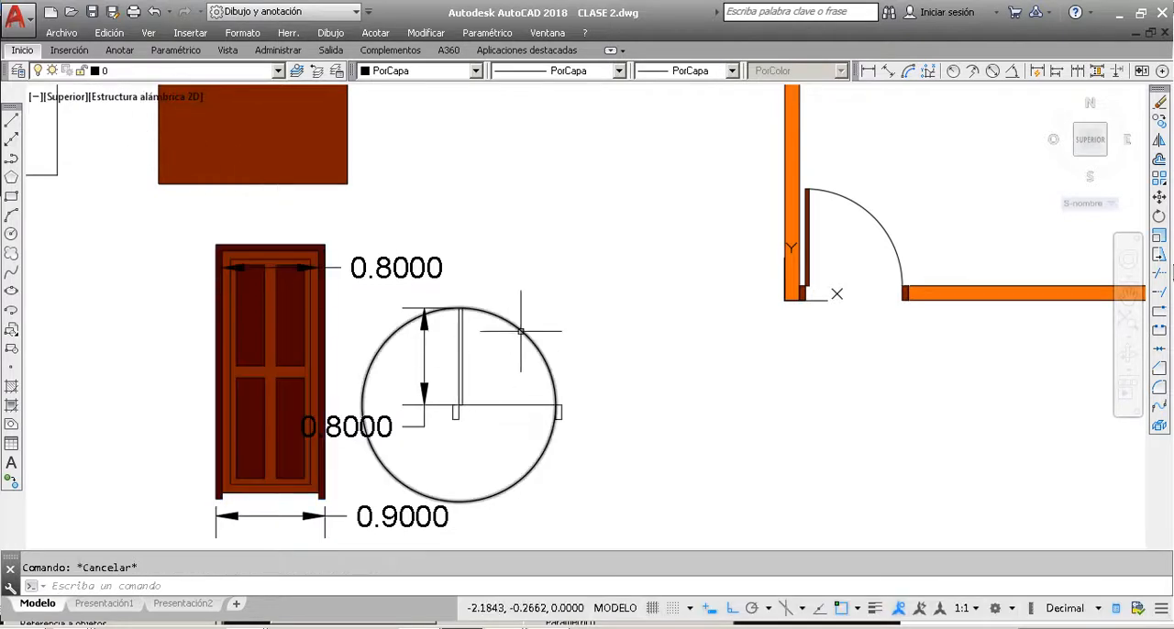
Step: Check which layer the brown panelled door block belongs to and look over the whole drawing
scroll(512, 330, "down", 4)
scroll(523, 333, "down", 2)
scroll(569, 321, "up", 2)
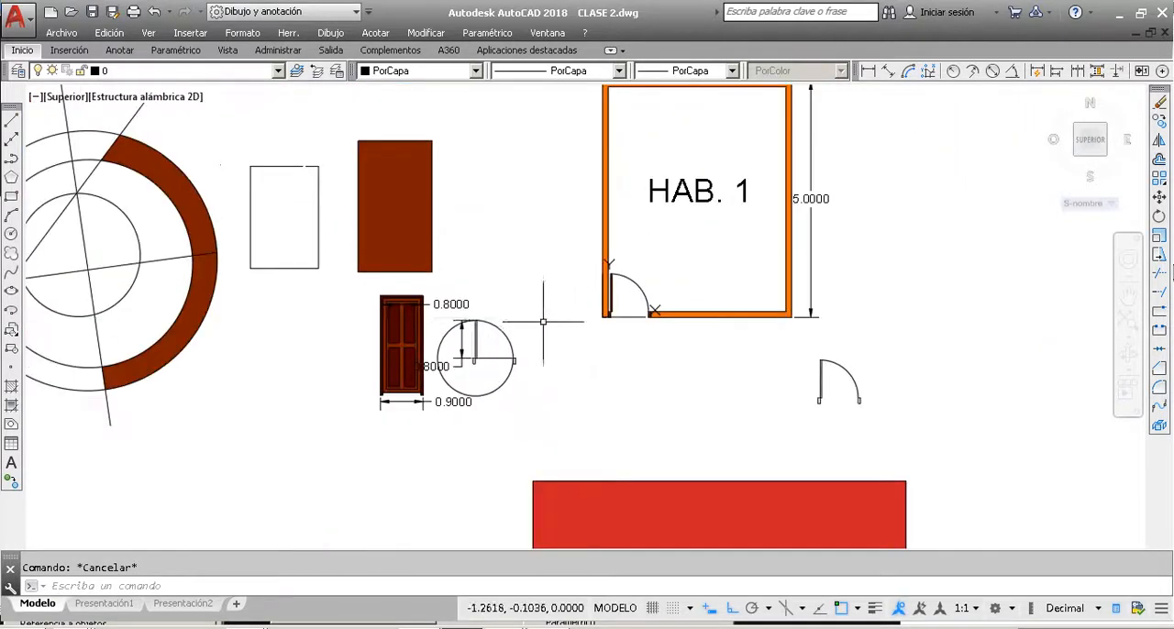
left_click(406, 323)
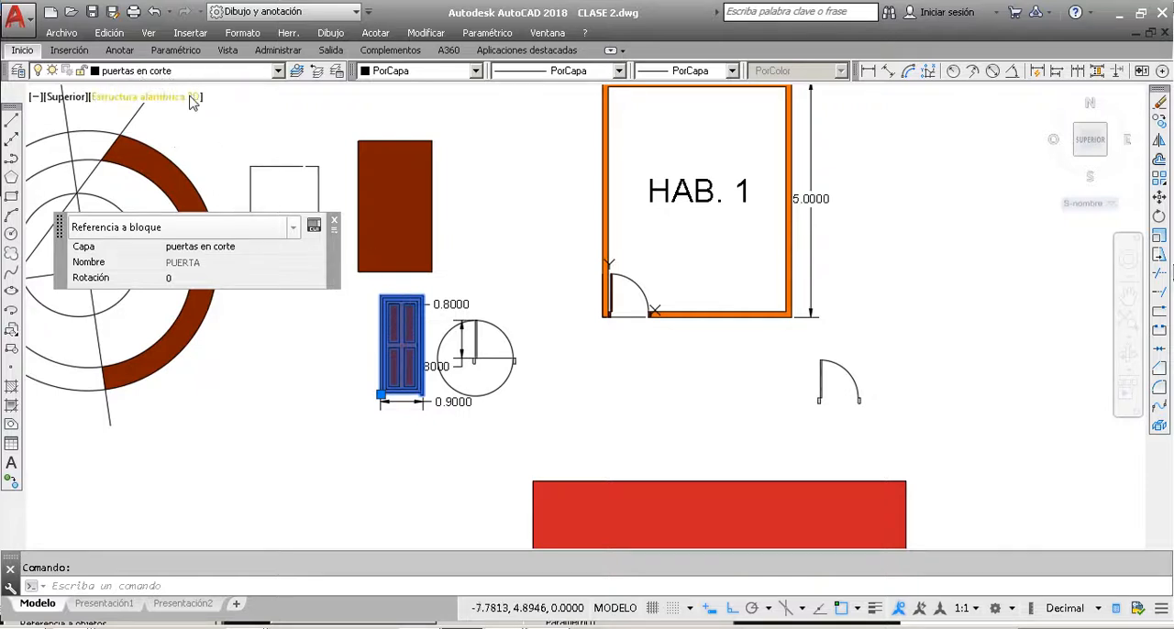
key("Escape")
scroll(462, 285, "down", 2)
scroll(456, 311, "down", 2)
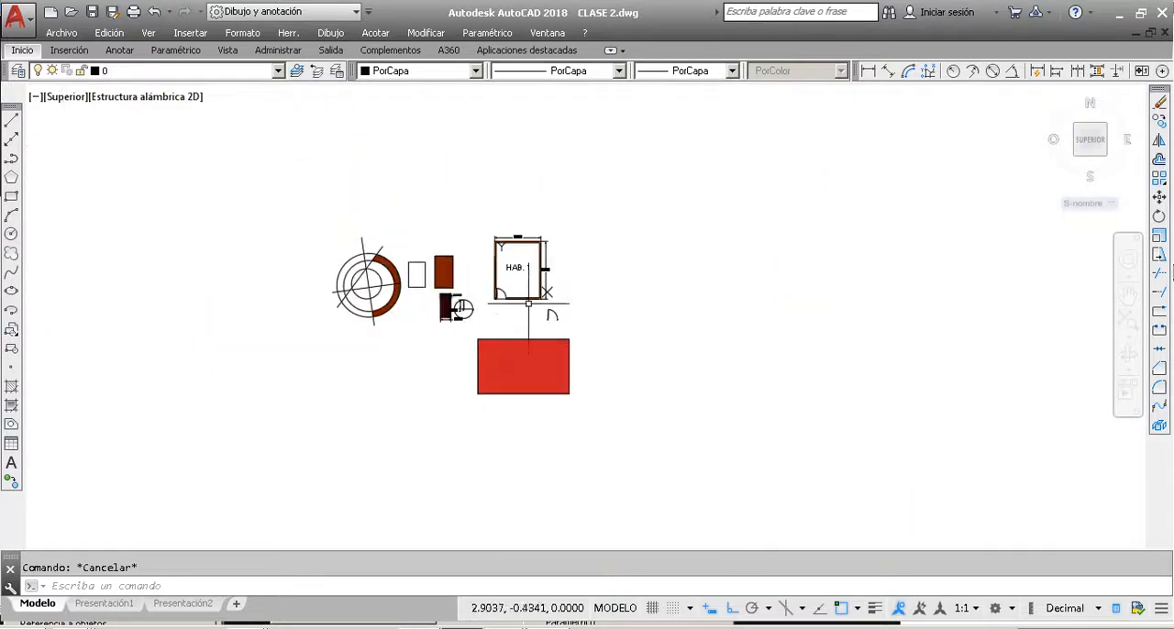
scroll(546, 326, "up", 2)
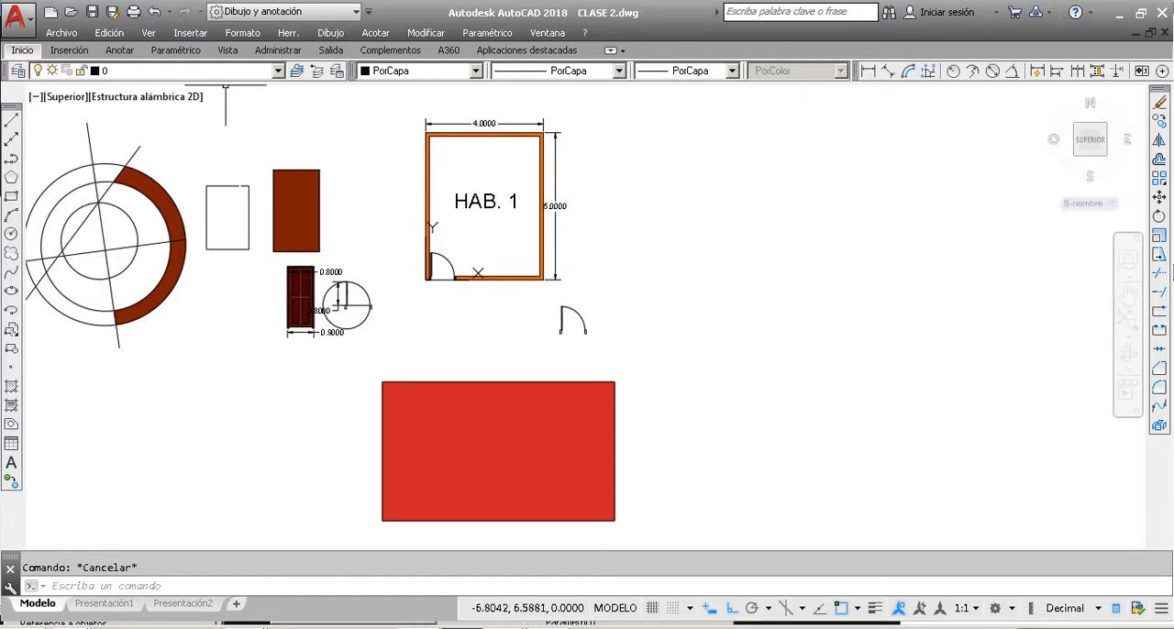
Step: Make muros the current layer
left_click(277, 73)
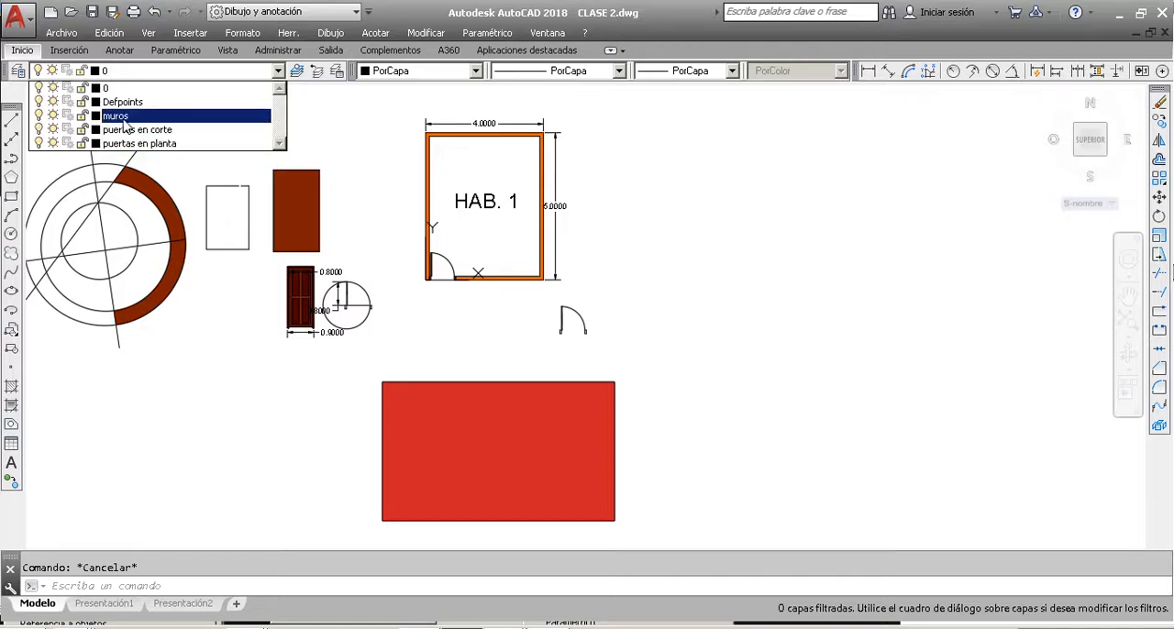
left_click(291, 143)
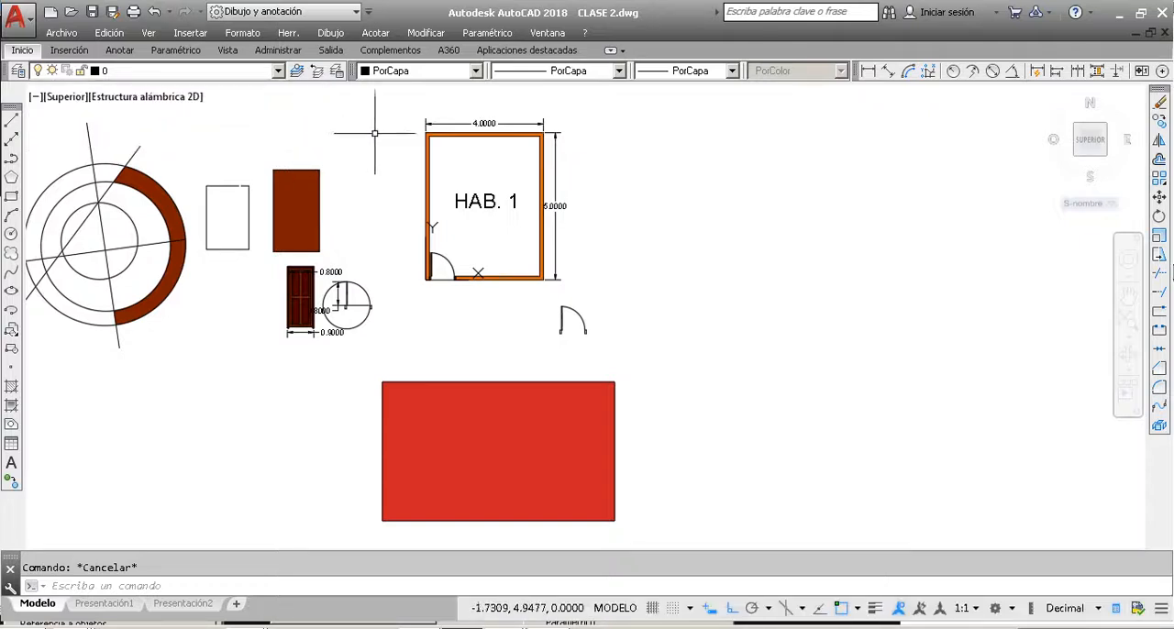
left_click(276, 71)
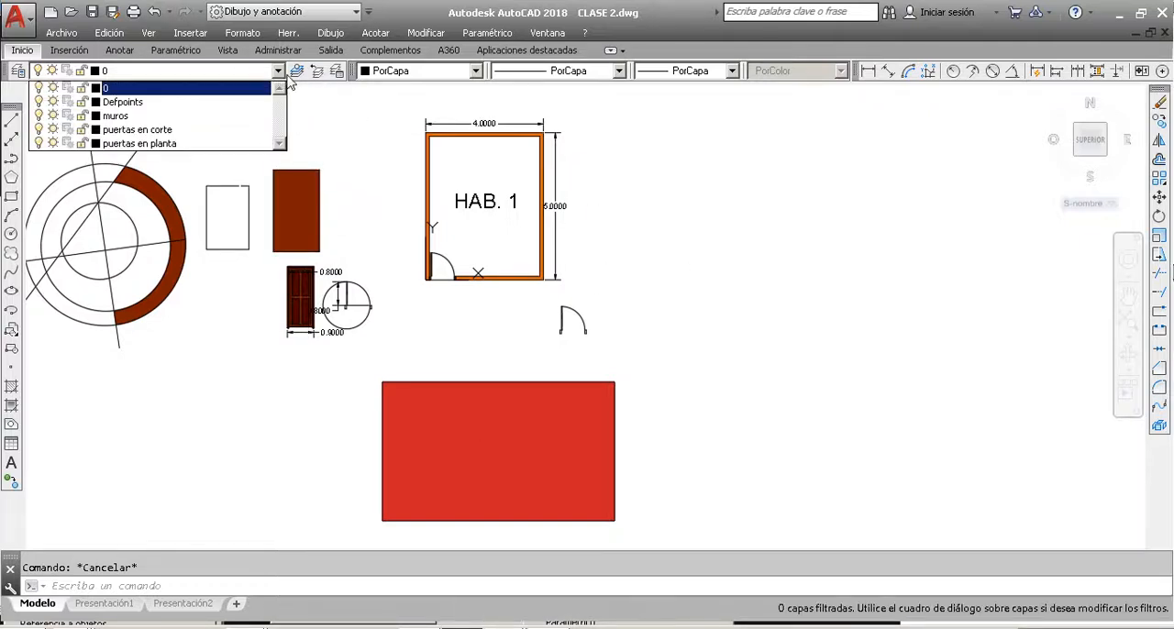
left_click(133, 117)
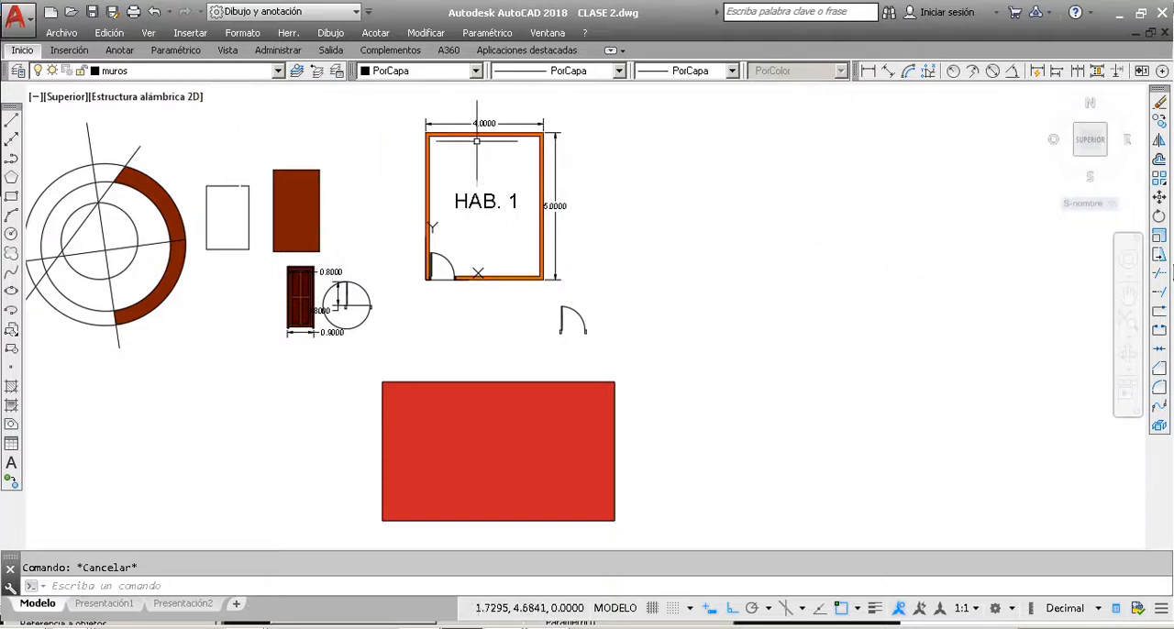
Step: Draw a 4 by 5 rectangle in the empty area to the right of the HAB. 1 room
left_click(11, 195)
left_click(655, 296)
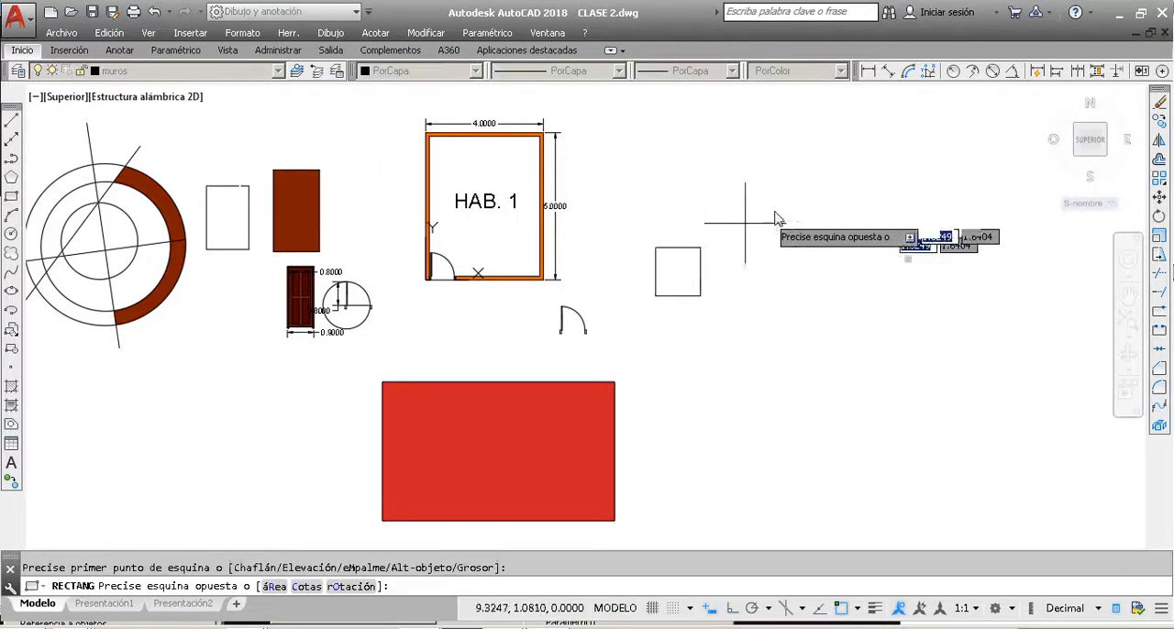
type("4,5")
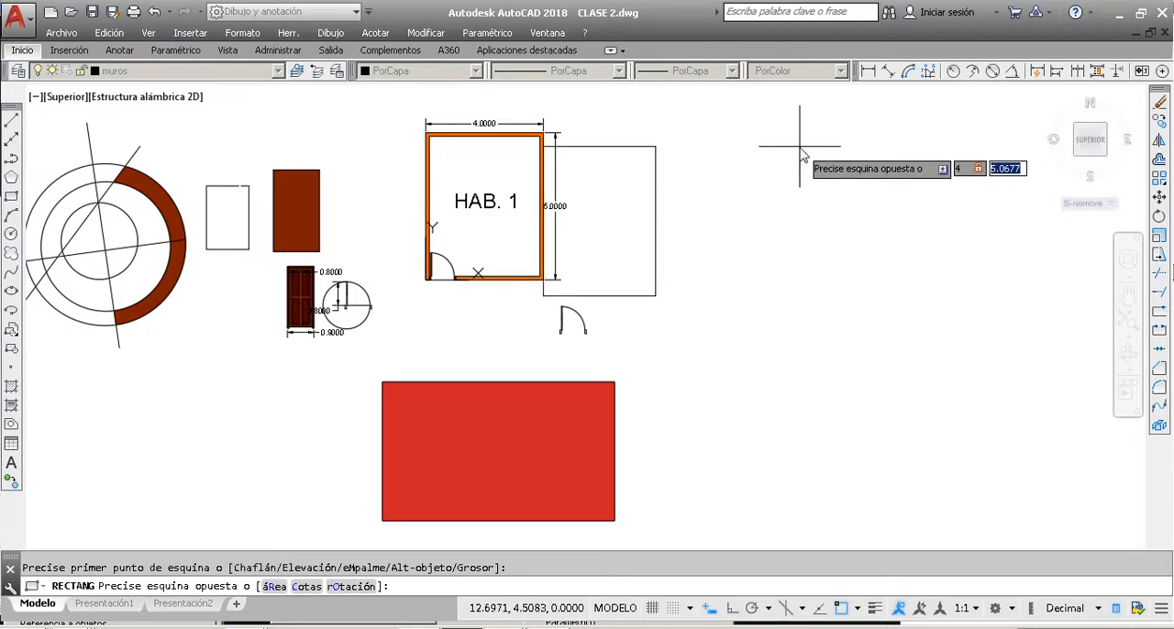
key("Return")
left_click(800, 147)
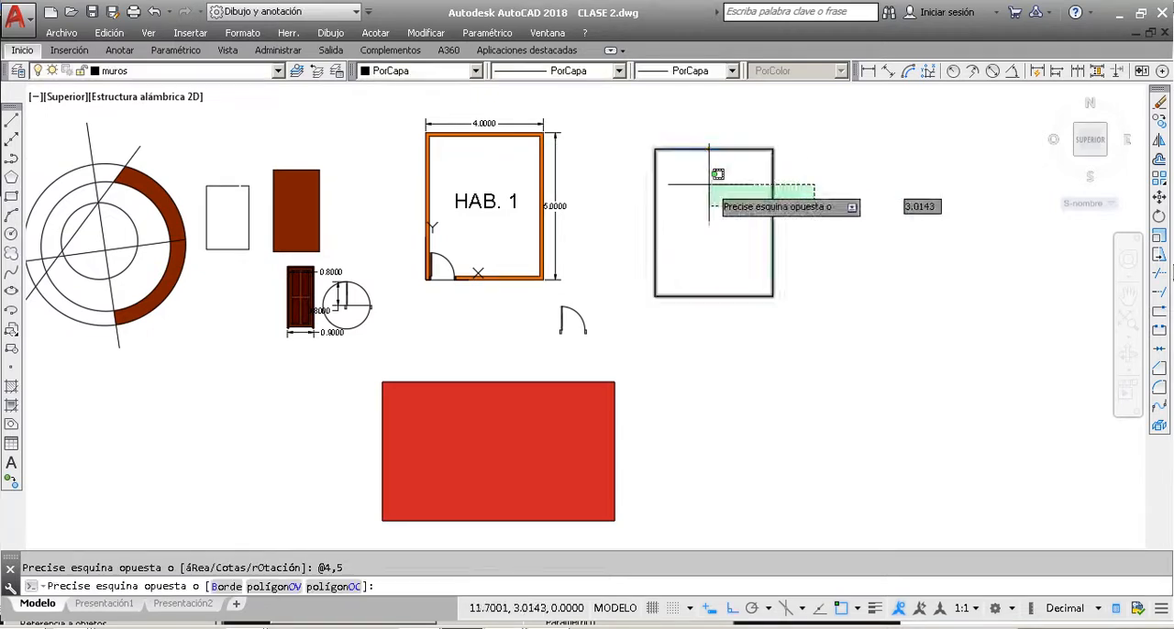
left_click(707, 172)
key("Escape")
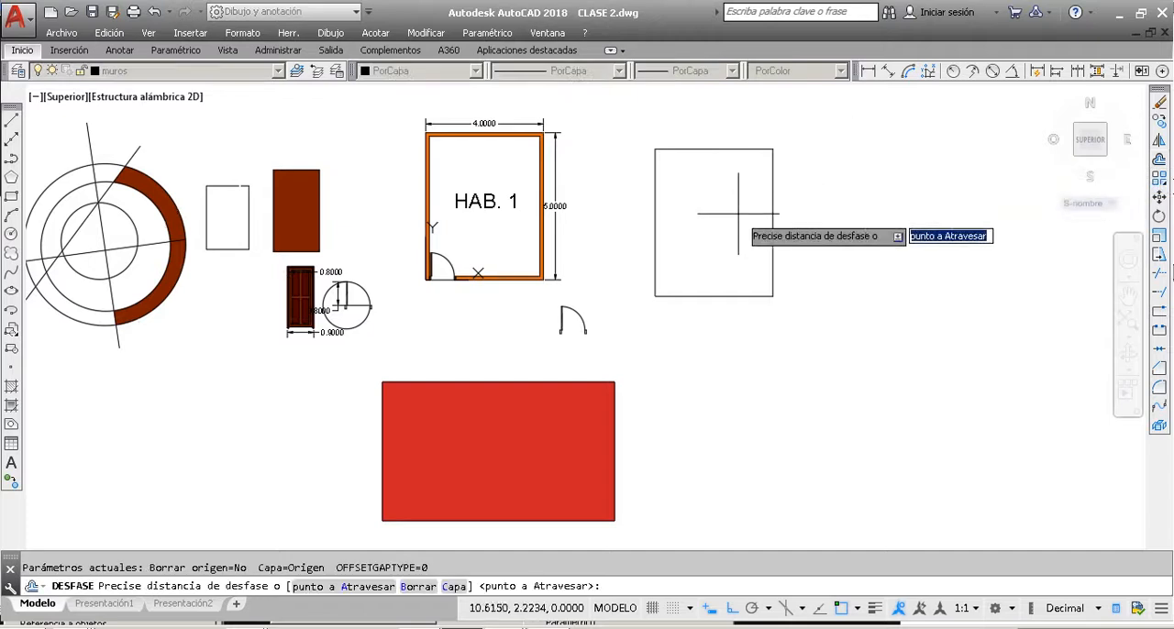
Step: Offset the new rectangle 0.12 inward to form the wall thickness
type(".12")
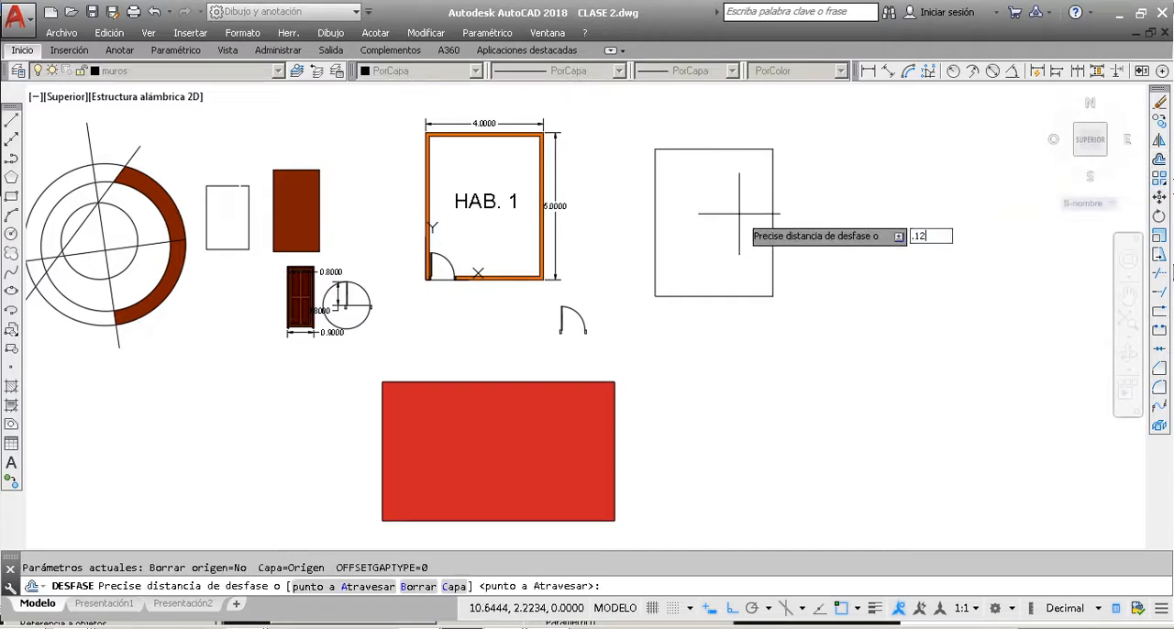
key("Return")
left_click(772, 214)
left_click(740, 213)
key("Escape")
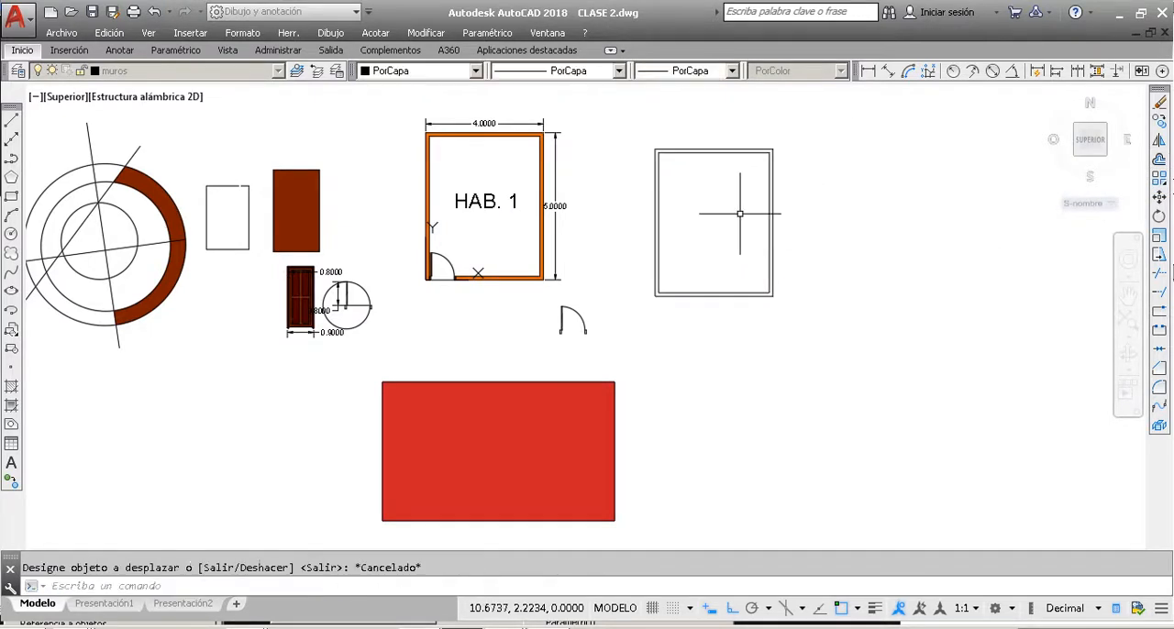
key("Escape")
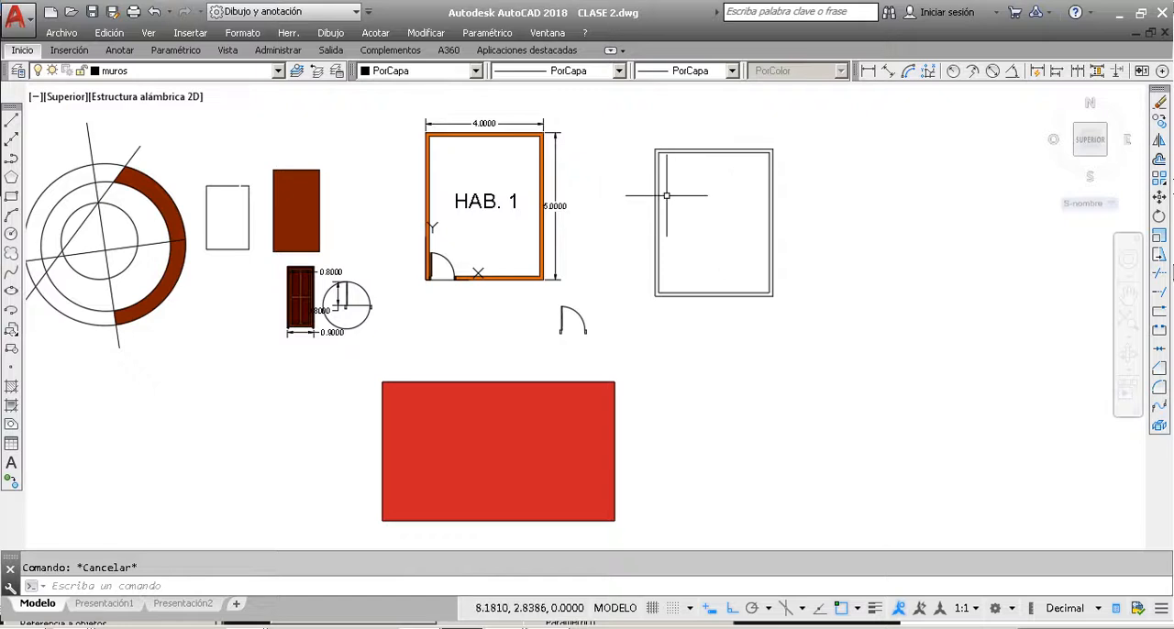
left_click(720, 223)
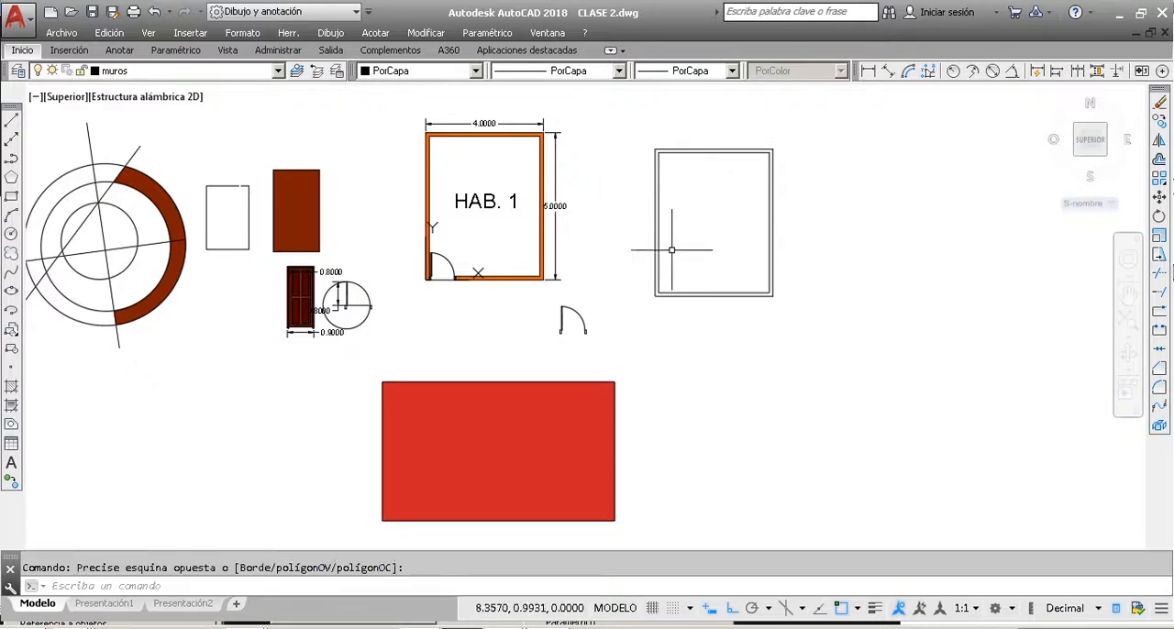
Step: Turn off the current layer muros to hide both sets of walls, and accept the notice
left_click(192, 71)
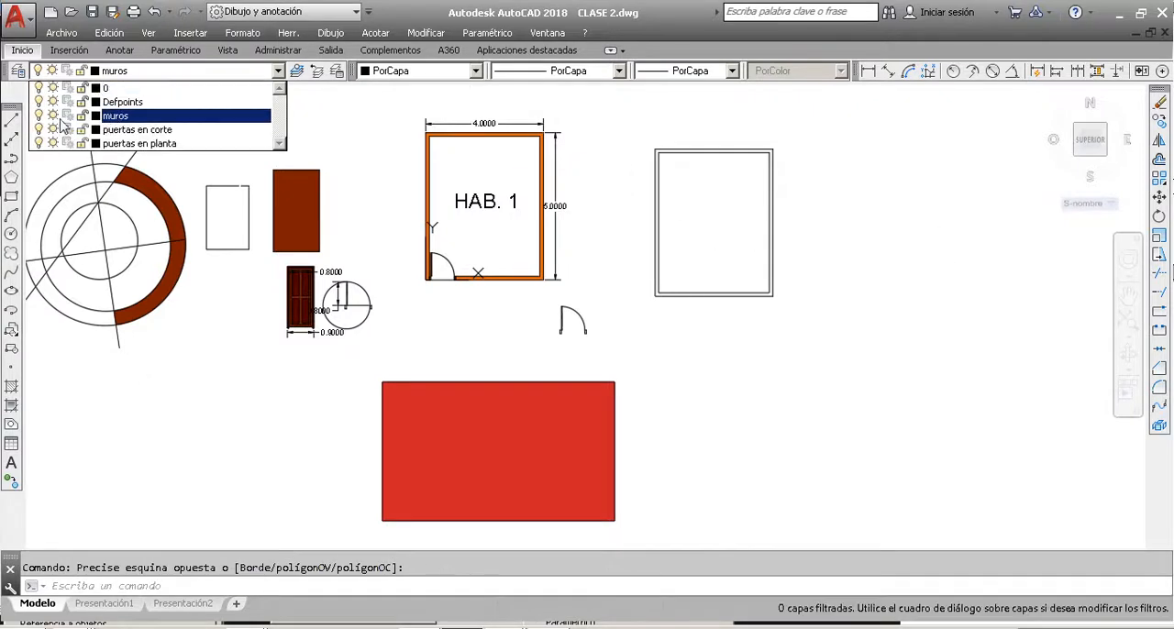
left_click(38, 115)
left_click(420, 114)
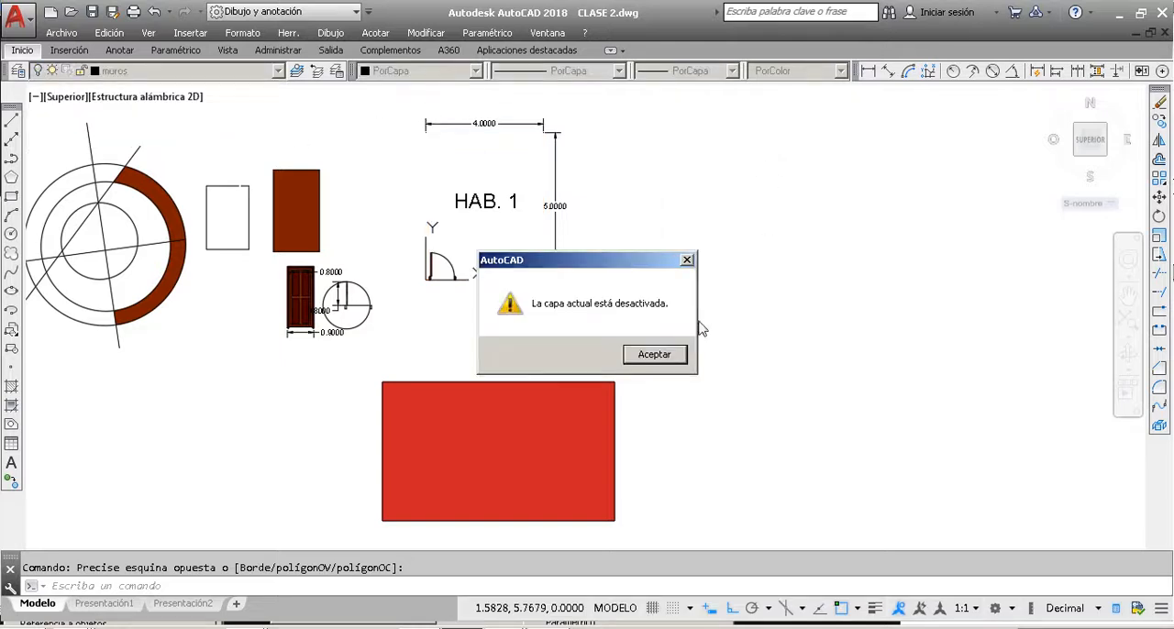
left_click(668, 356)
Step: Turn layer muros back on to show the room walls and the new double rectangle
left_click(149, 72)
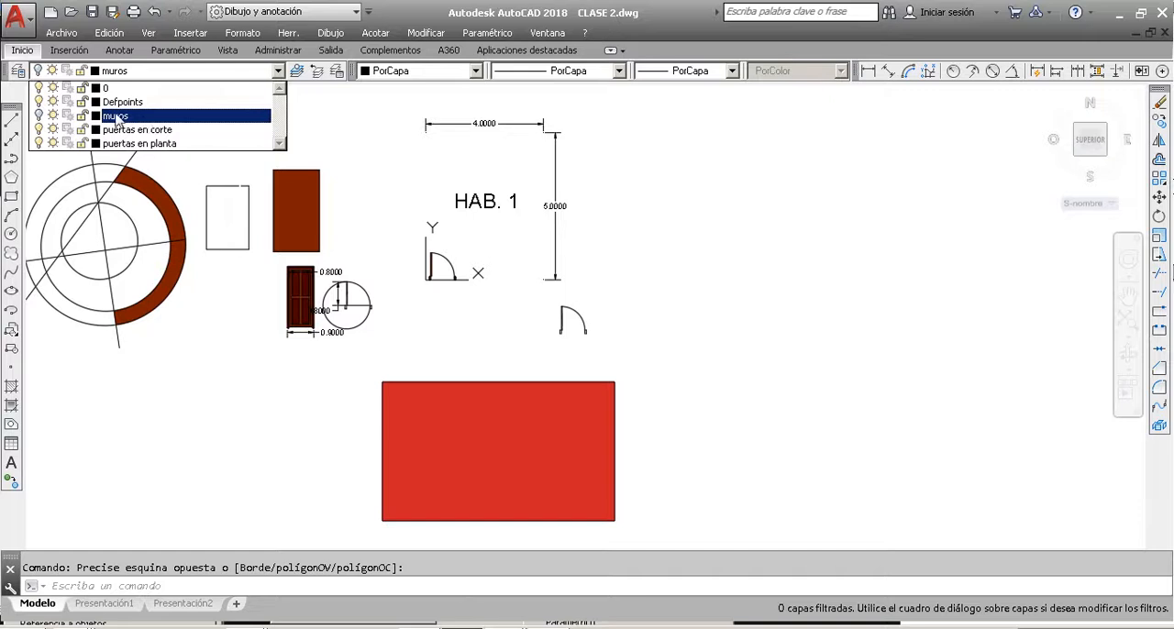
left_click(40, 116)
left_click(697, 175)
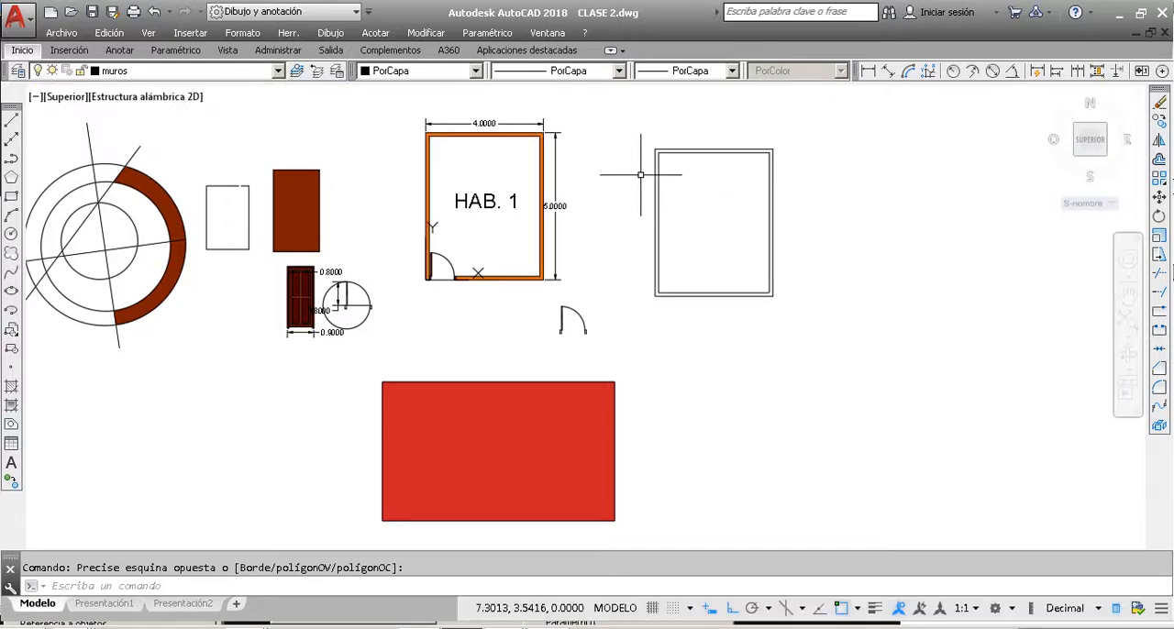
key("Escape")
left_click(624, 185)
key("Escape")
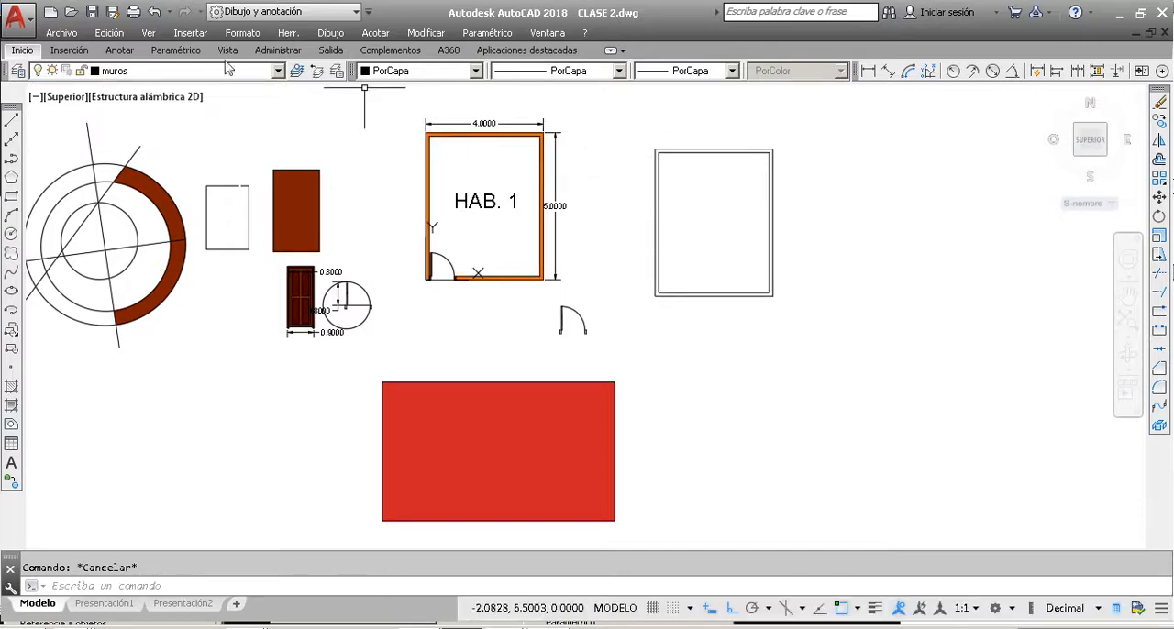
Step: Create a new layer named acotar in the layer properties manager and close the manager
left_click(18, 70)
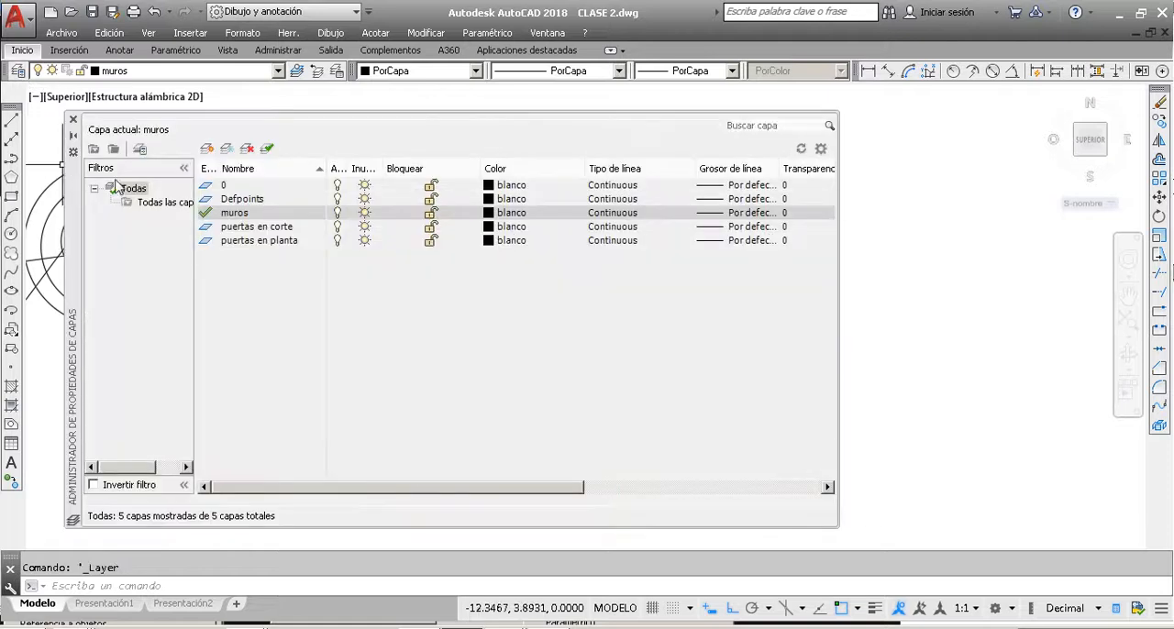
left_click(207, 148)
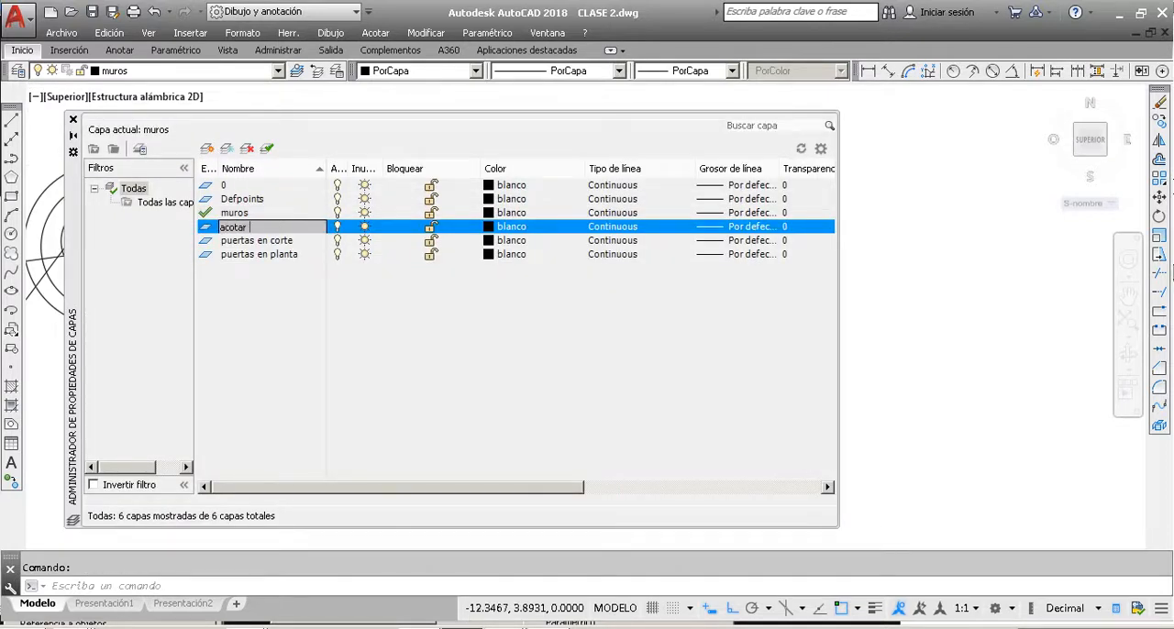
key("Return")
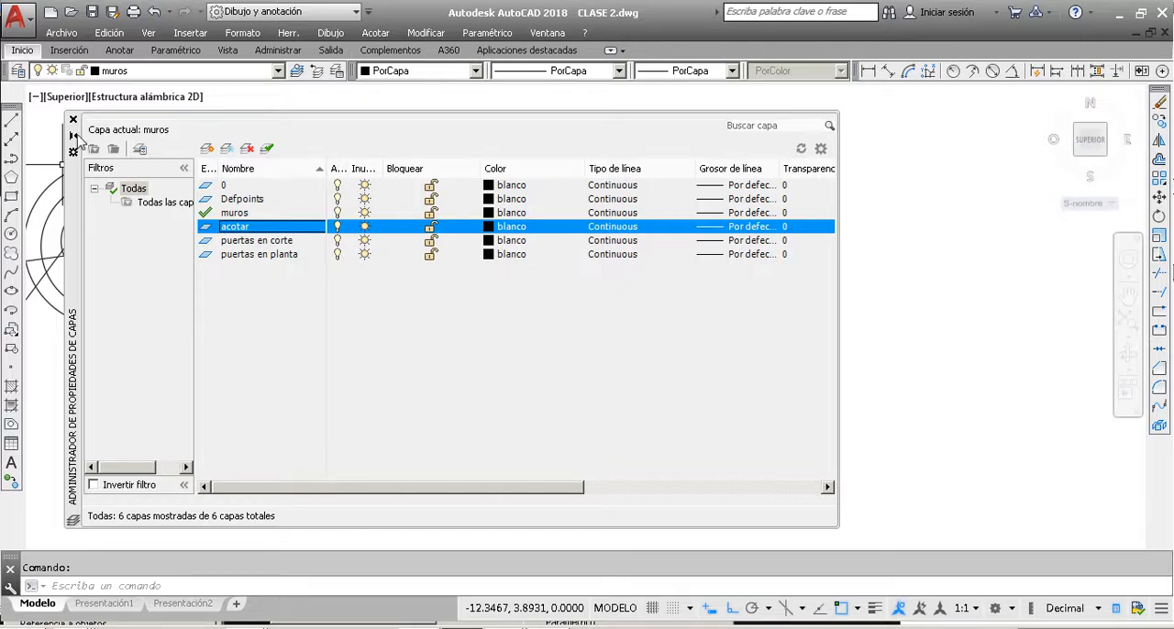
left_click(73, 120)
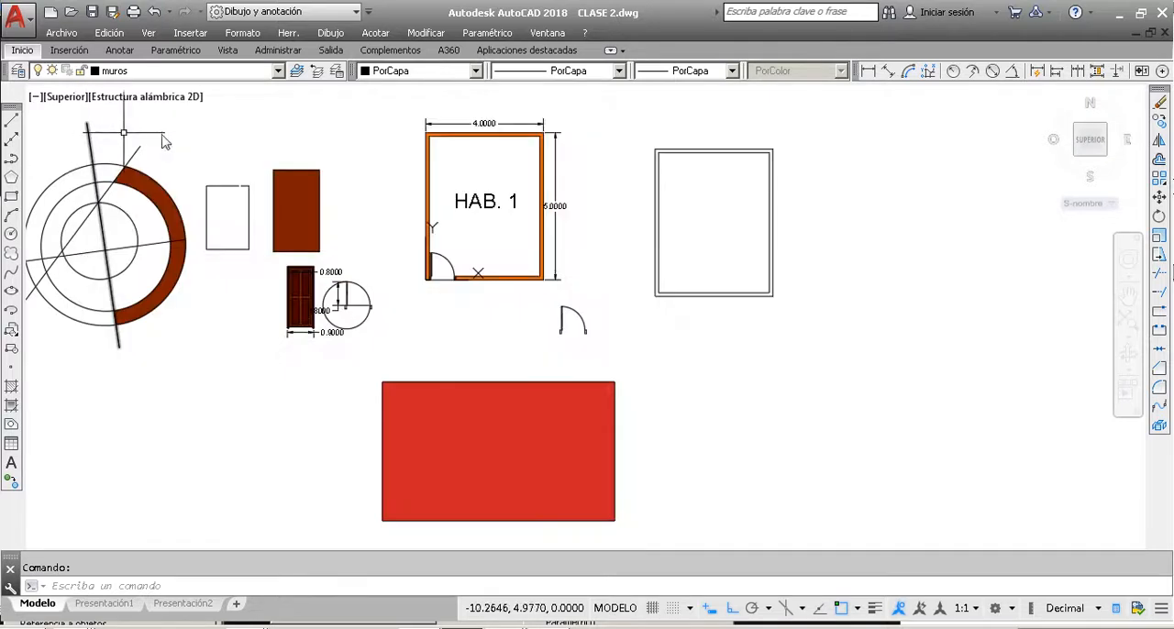
Step: Assign the horizontal and vertical dimensions of the HAB. 1 room to layer acotar
left_click(555, 206)
left_click(553, 156)
left_click(509, 123)
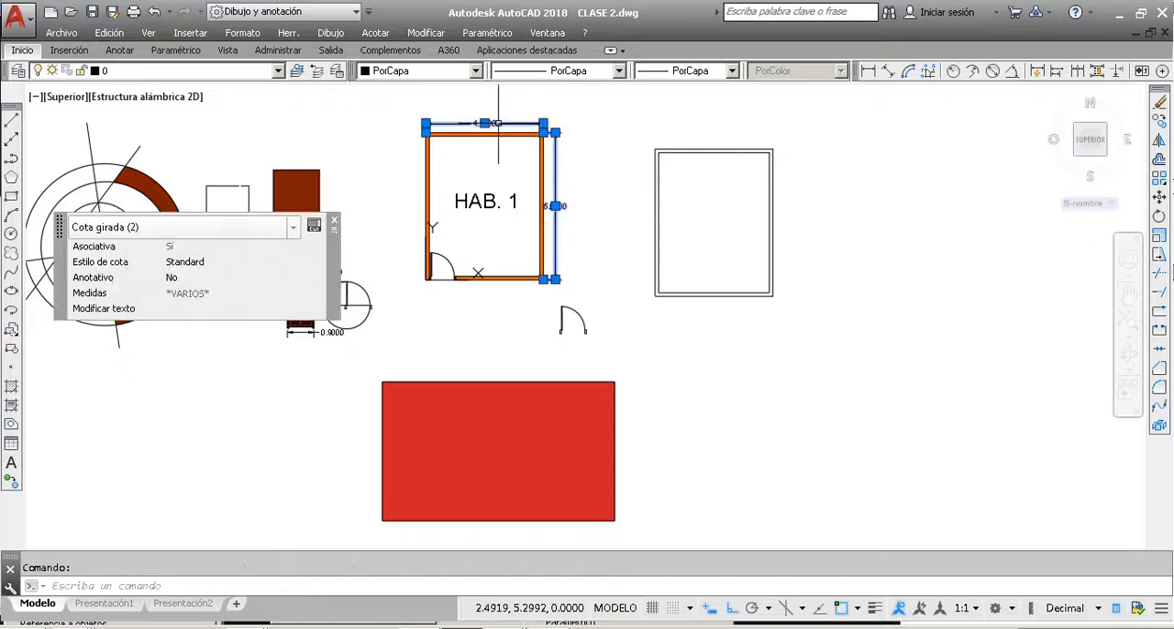
left_click(165, 70)
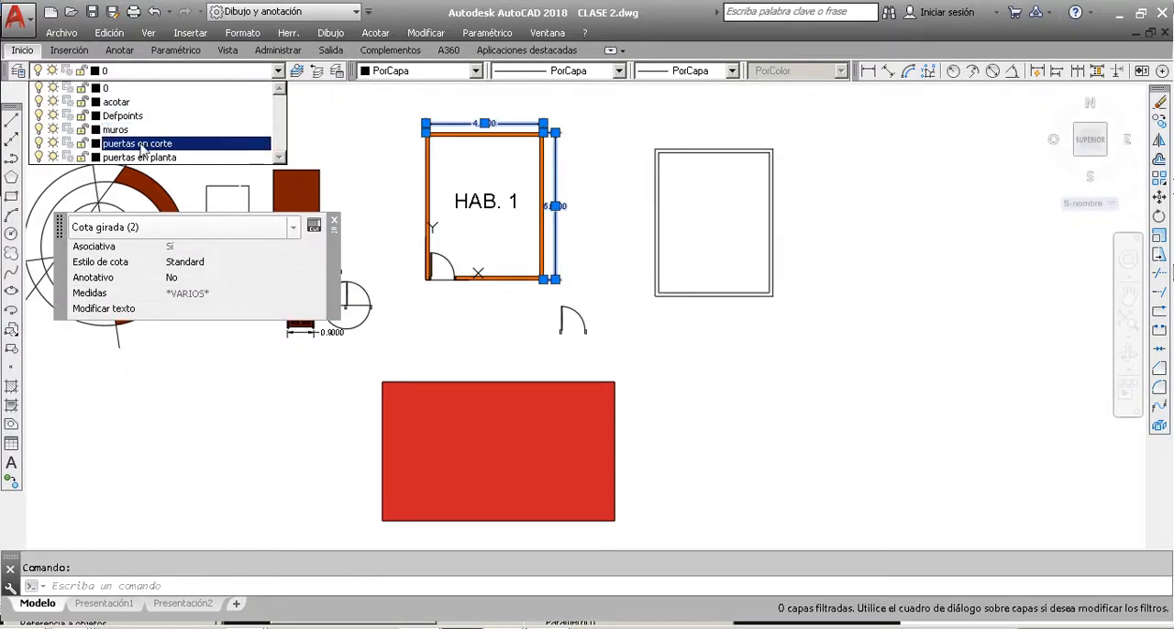
left_click(138, 103)
key("Escape")
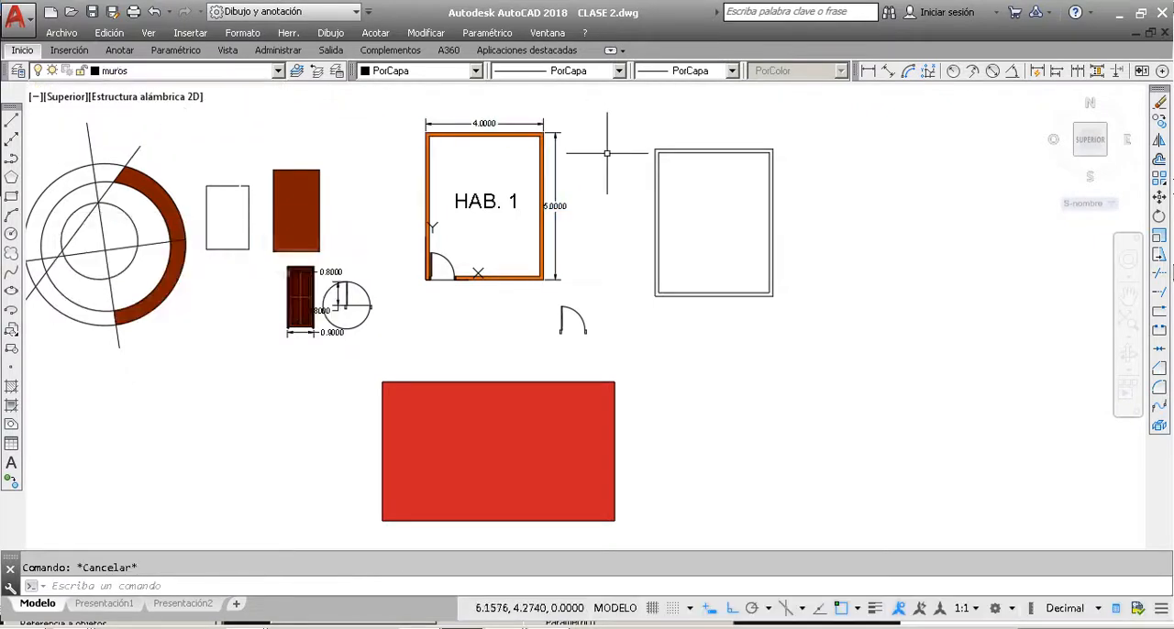
Step: Make layer acotar current and add an aligned dimension along the upper edge of the unfilled double rectangle
left_click(151, 71)
left_click(138, 98)
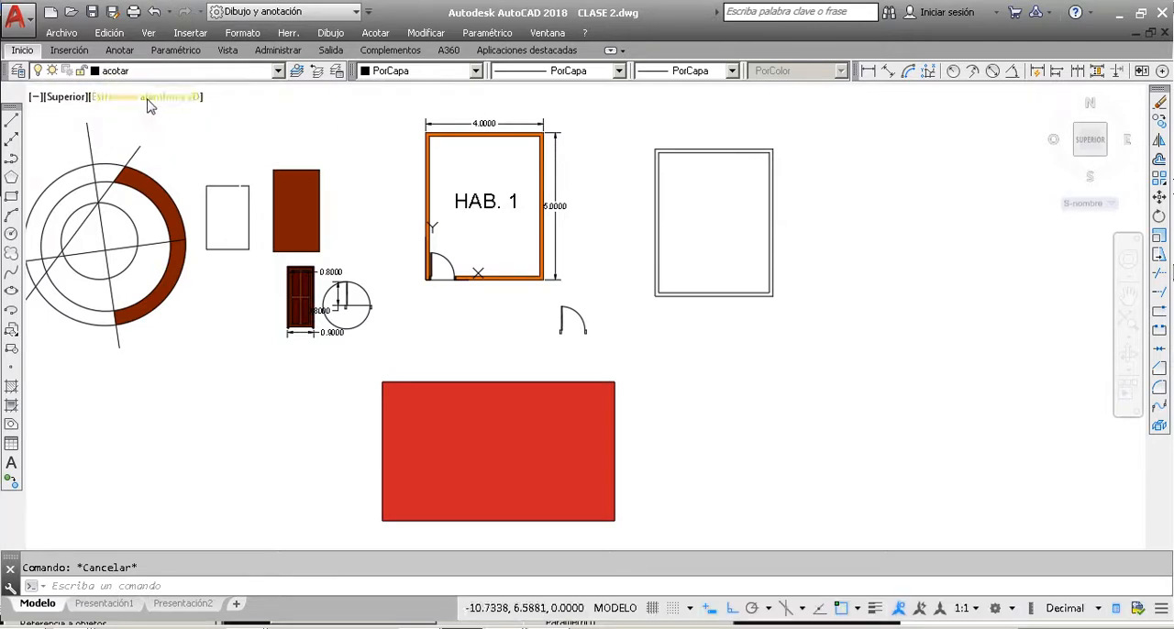
left_click(152, 70)
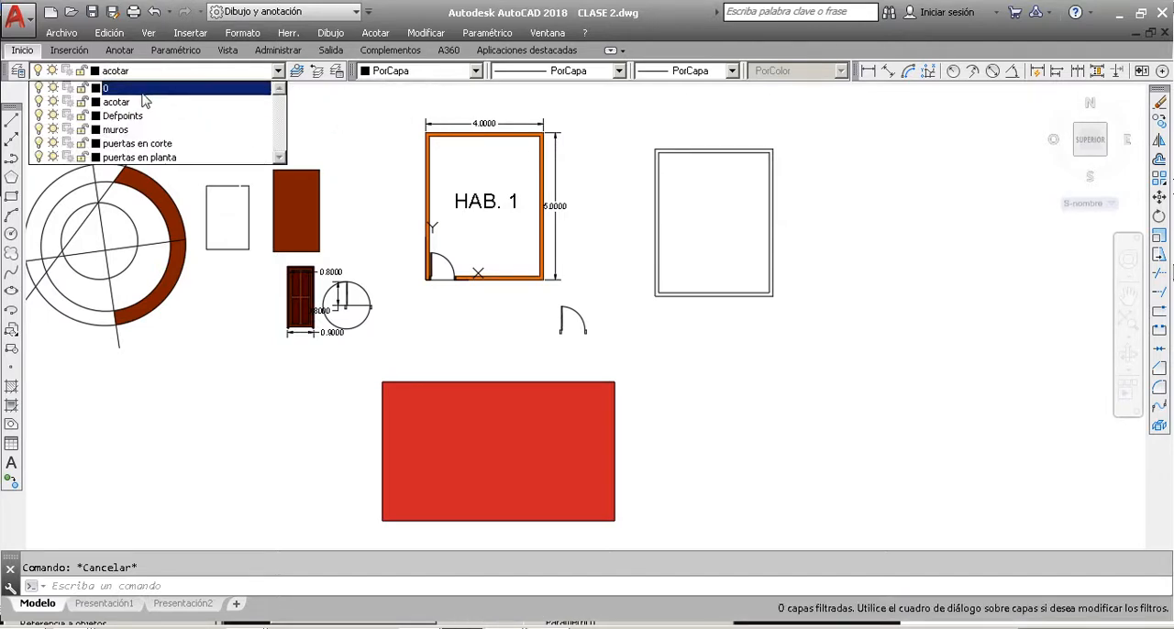
left_click(135, 108)
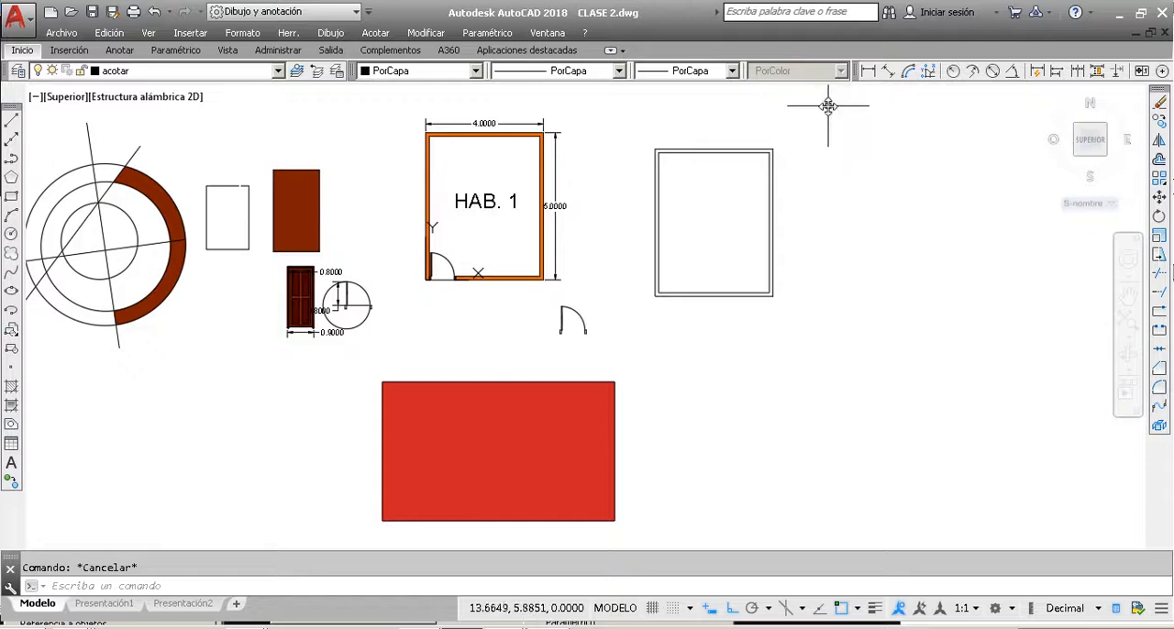
left_click(888, 74)
left_click(655, 149)
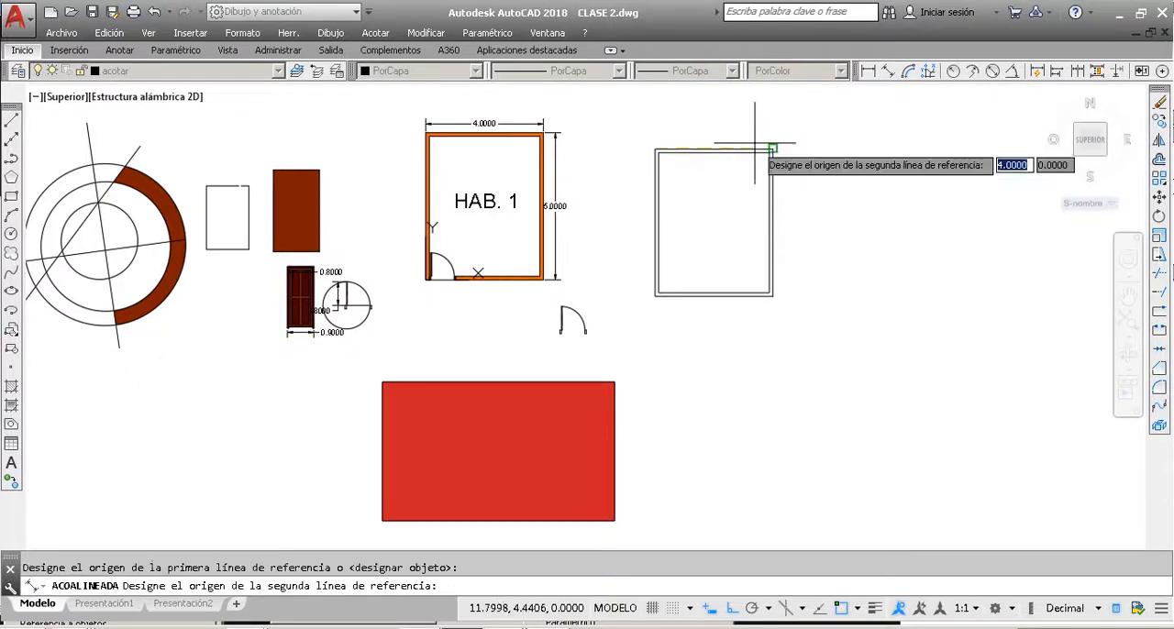
left_click(773, 149)
left_click(769, 134)
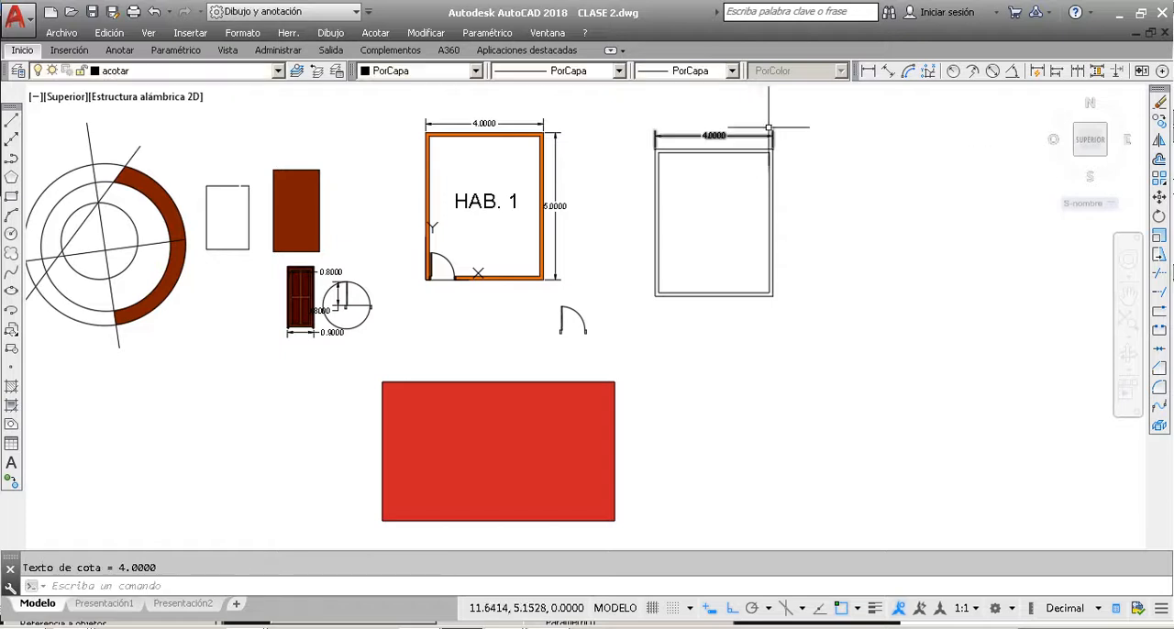
Step: Add an aligned dimension along the right edge of the unfilled double rectangle
left_click(888, 71)
scroll(773, 147, "up", 2)
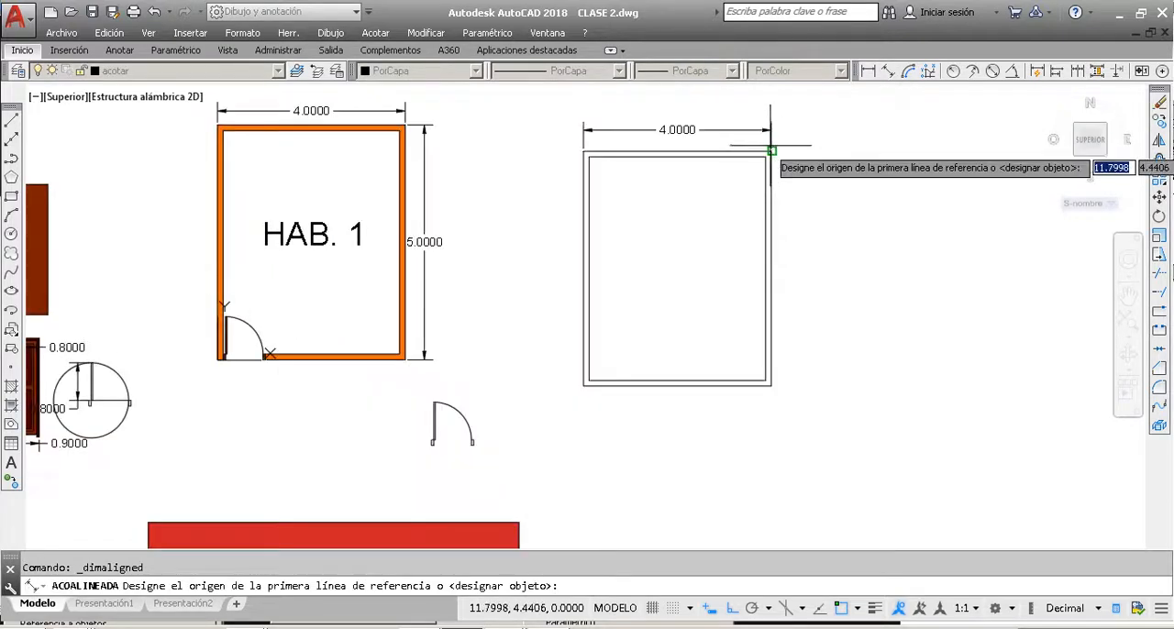
left_click(772, 149)
left_click(771, 385)
left_click(793, 375)
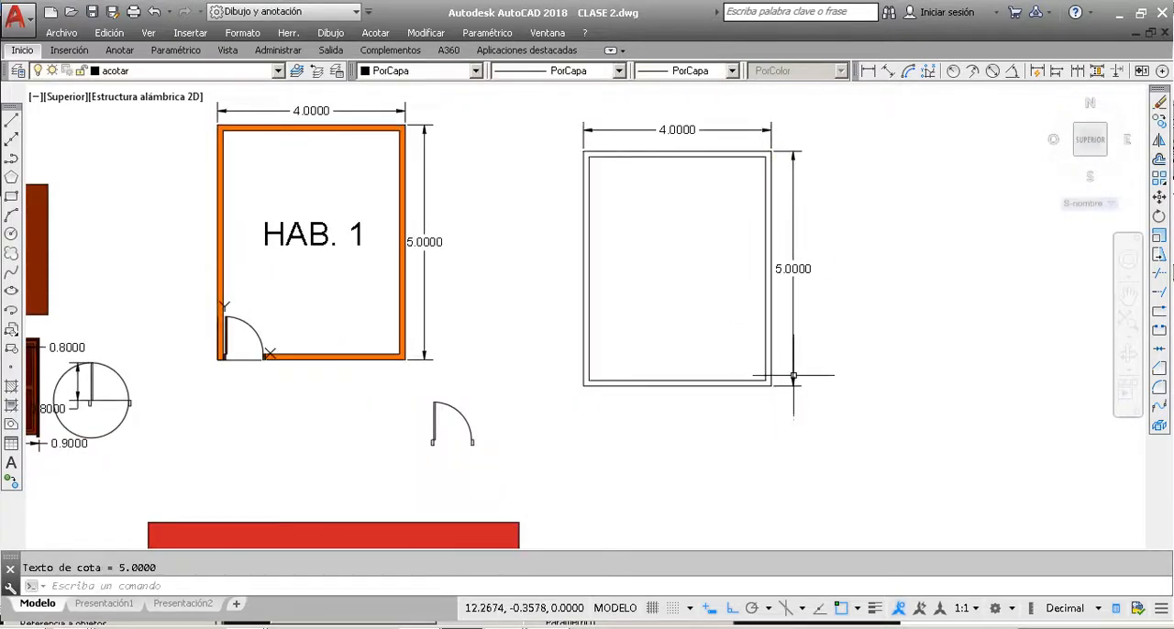
Step: Make layer 0 current and turn off layer acotar to hide the dimensions of both rooms
left_click(128, 74)
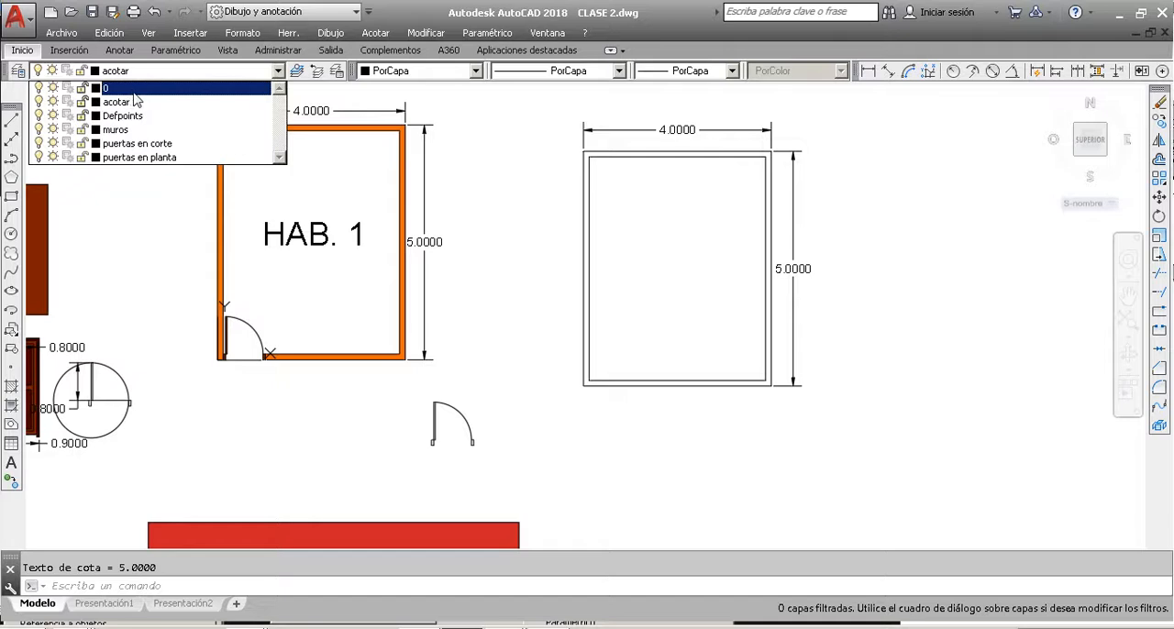
left_click(138, 89)
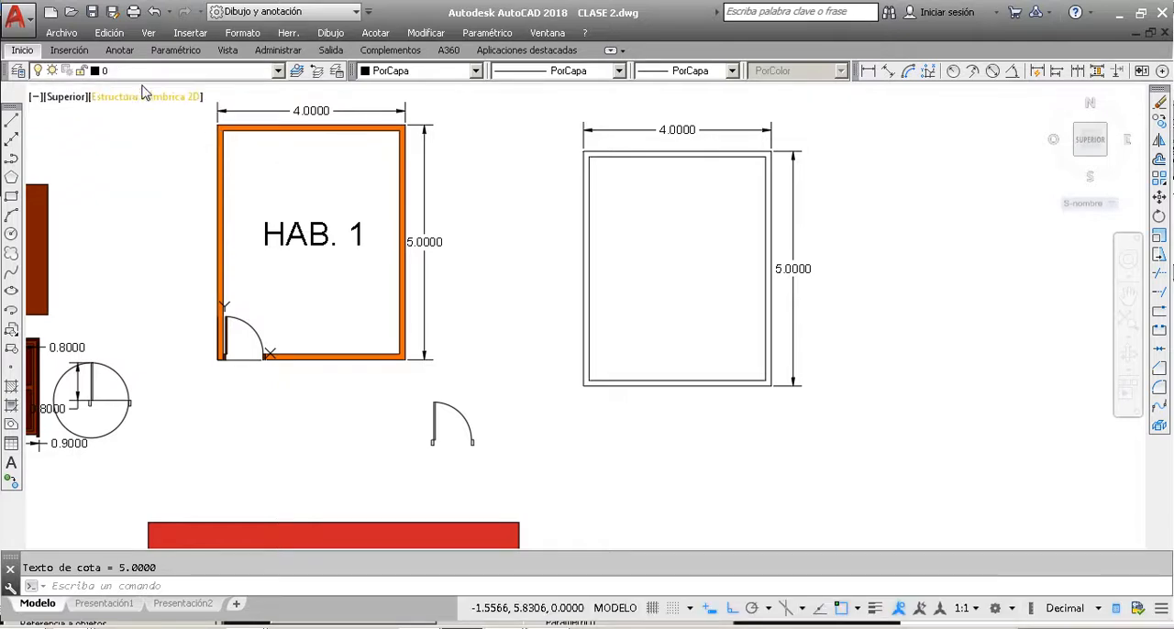
left_click(154, 74)
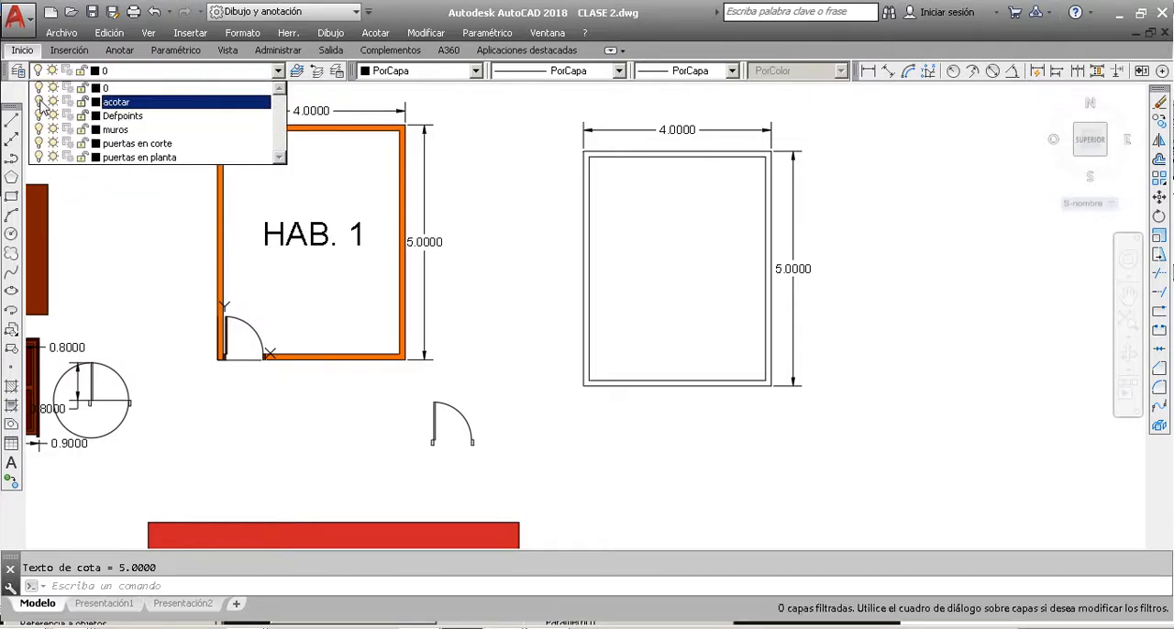
left_click(469, 122)
scroll(466, 262, "down", 5)
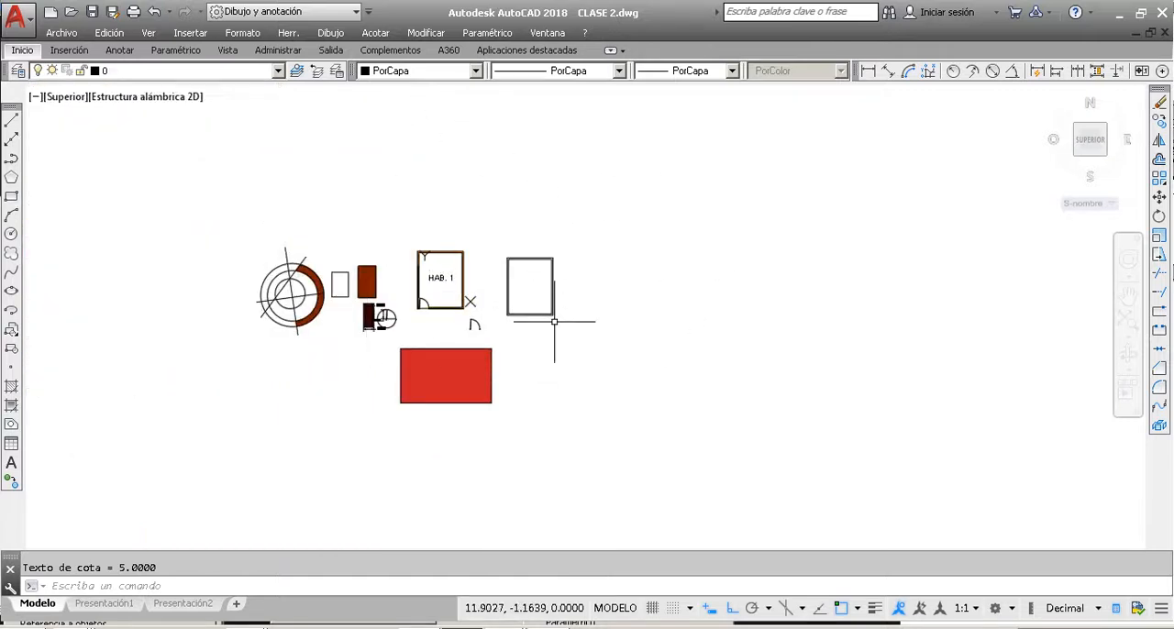
scroll(465, 303, "up", 4)
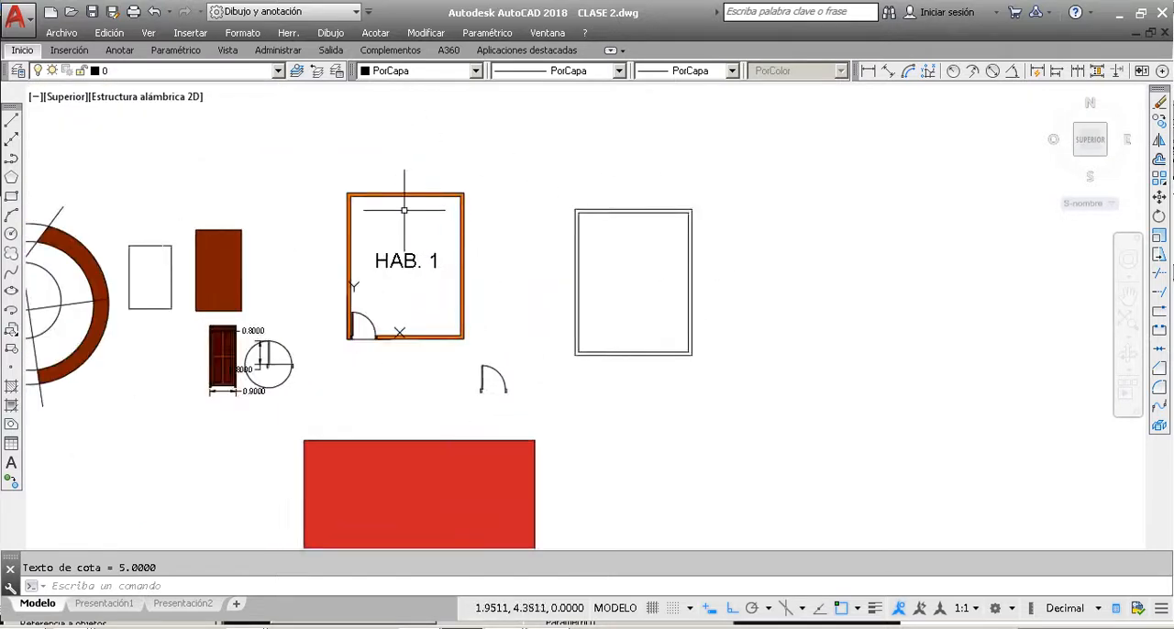
scroll(404, 209, "up", 2)
scroll(403, 209, "down", 3)
scroll(398, 178, "up", 3)
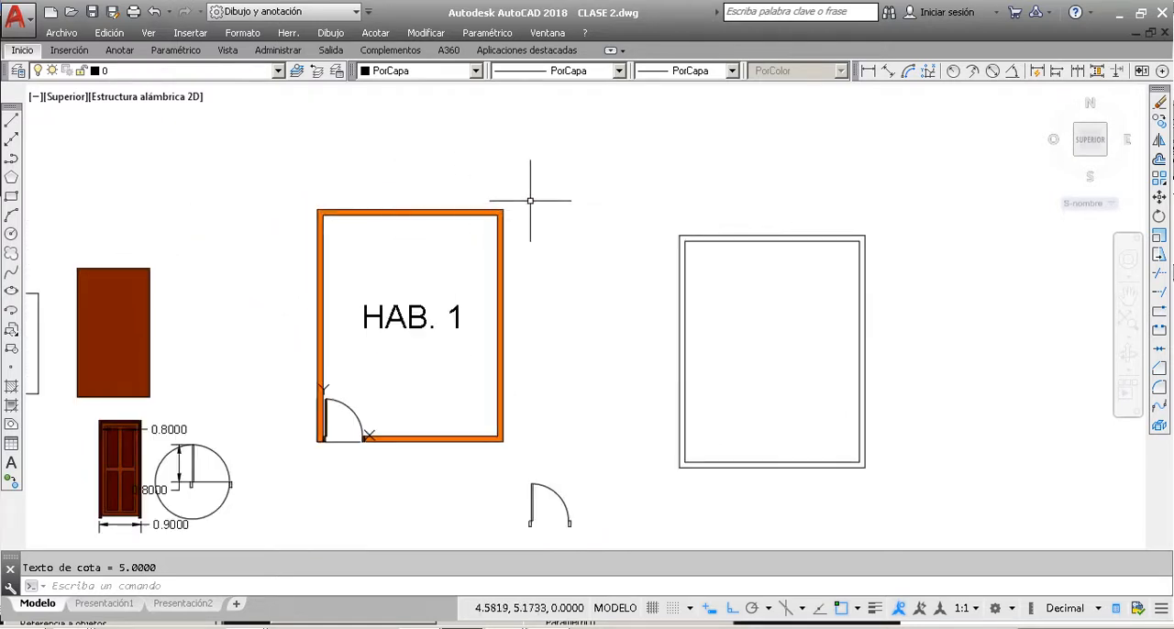
scroll(536, 210, "down", 3)
scroll(33, 106, "up", 2)
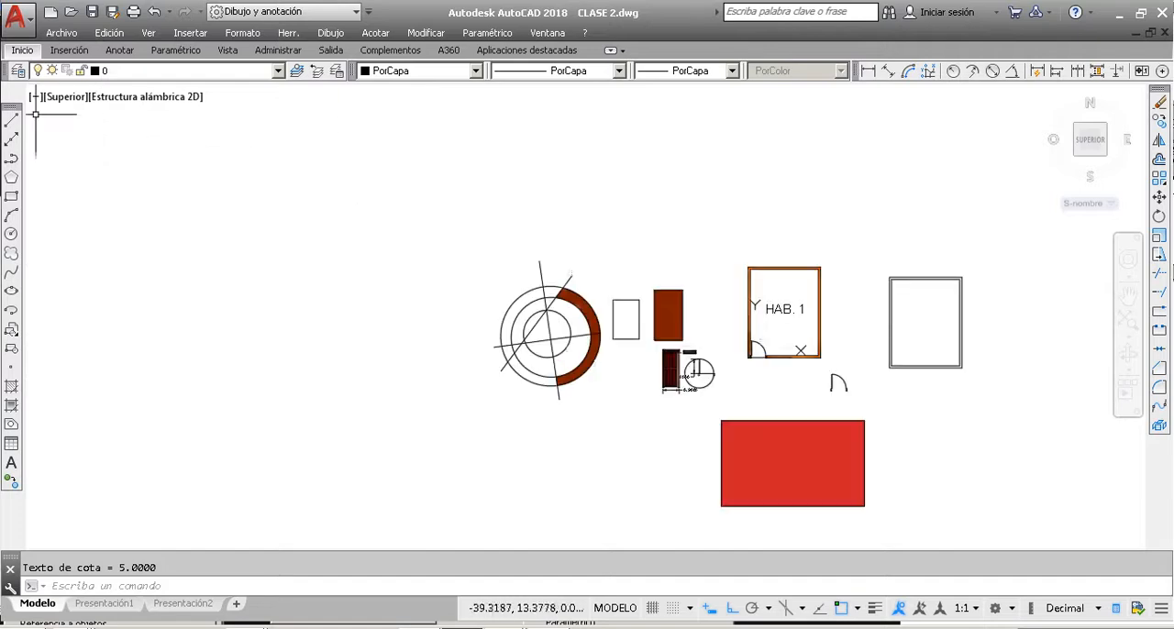
Step: Look over the layers in the layer properties manager, close it, and look through the available object colours
left_click(17, 73)
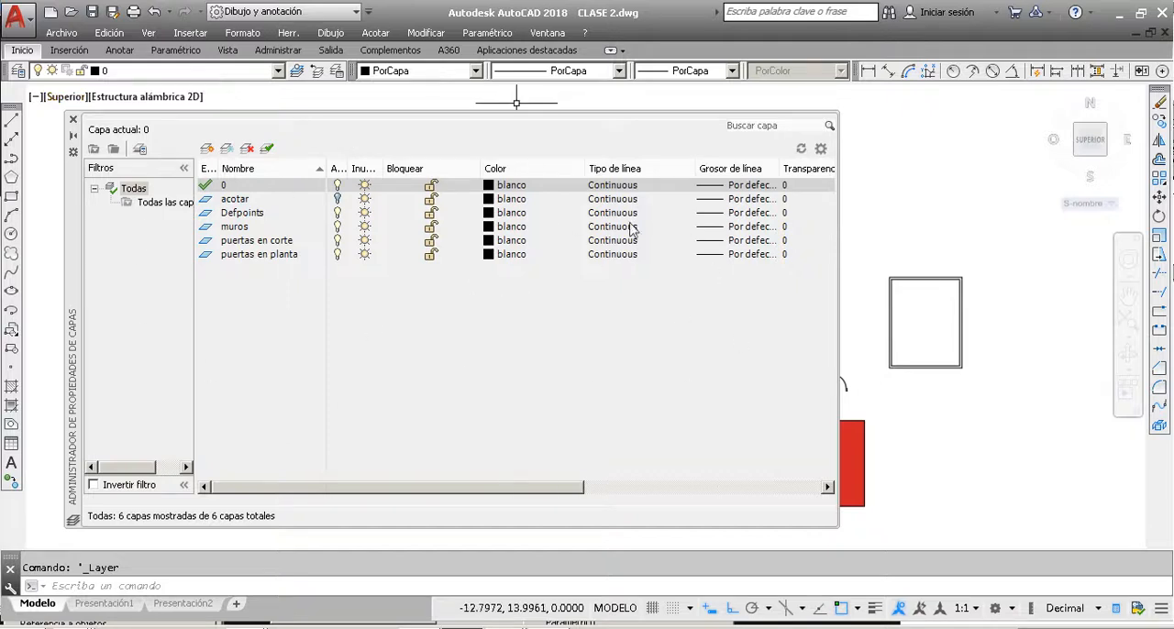
left_click(74, 119)
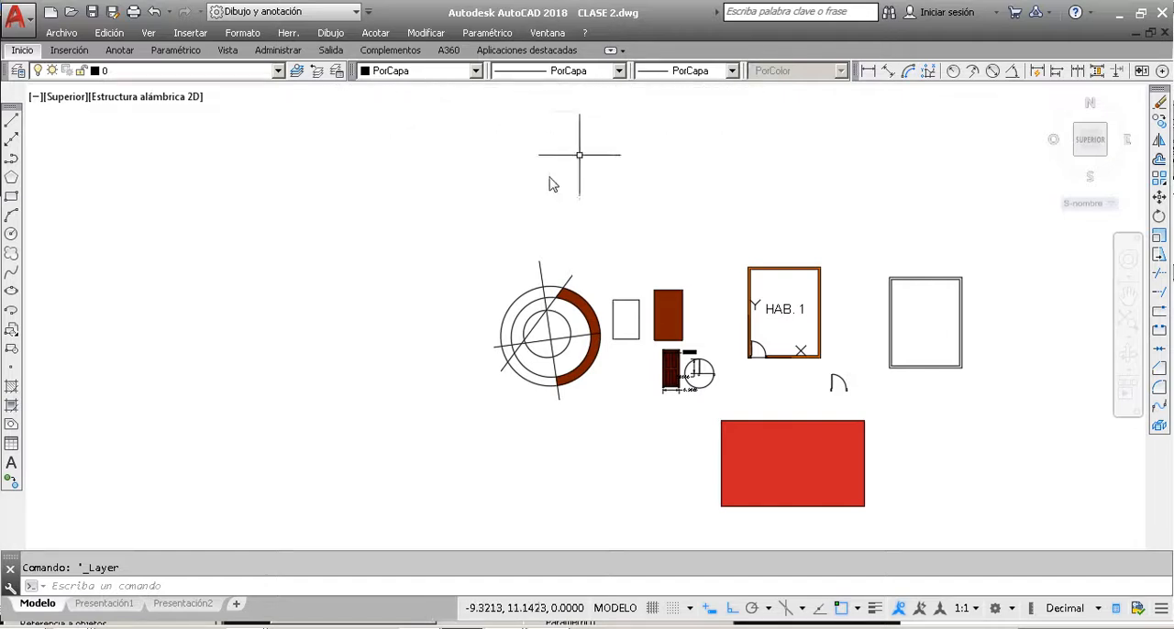
scroll(549, 334, "up", 6)
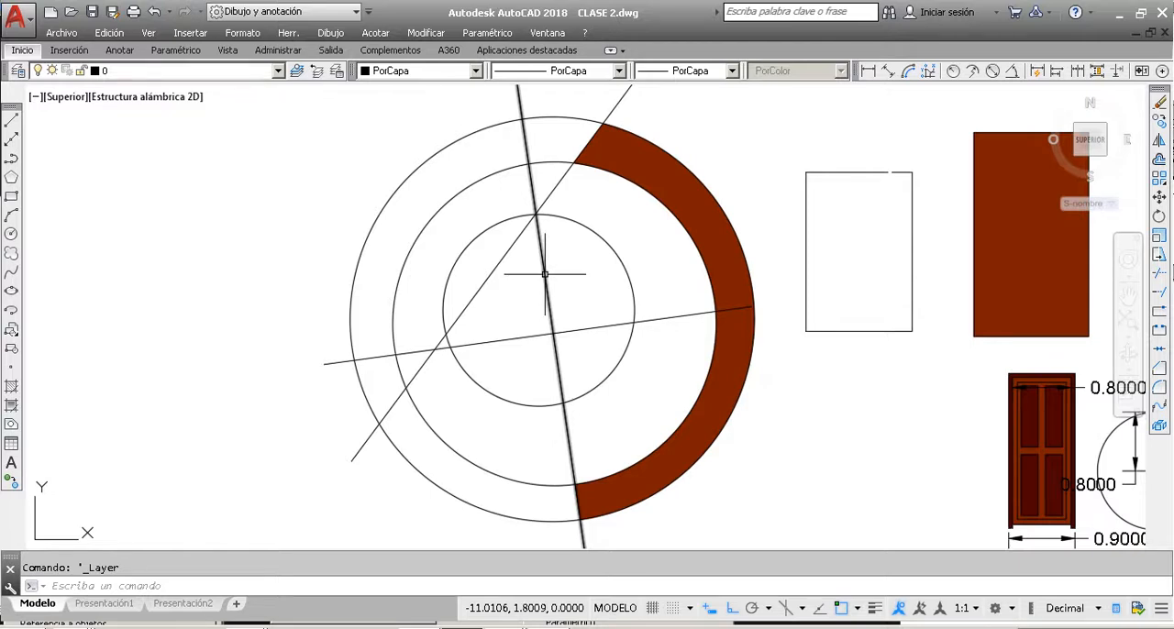
scroll(544, 276, "down", 2)
left_click(476, 72)
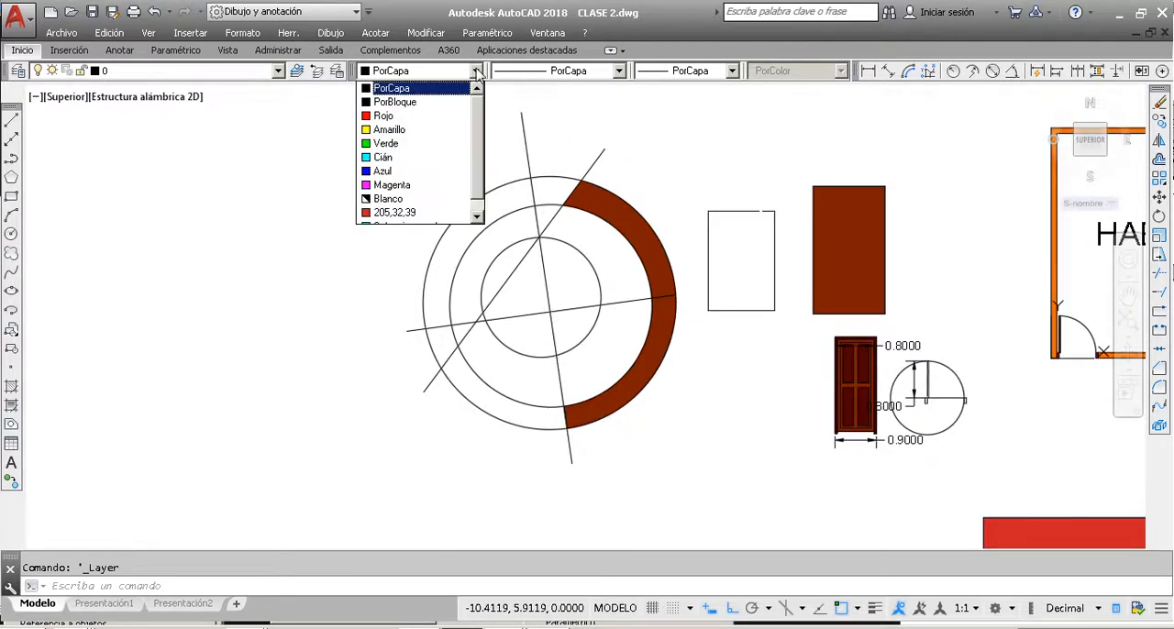
left_click_drag(478, 110, 476, 177)
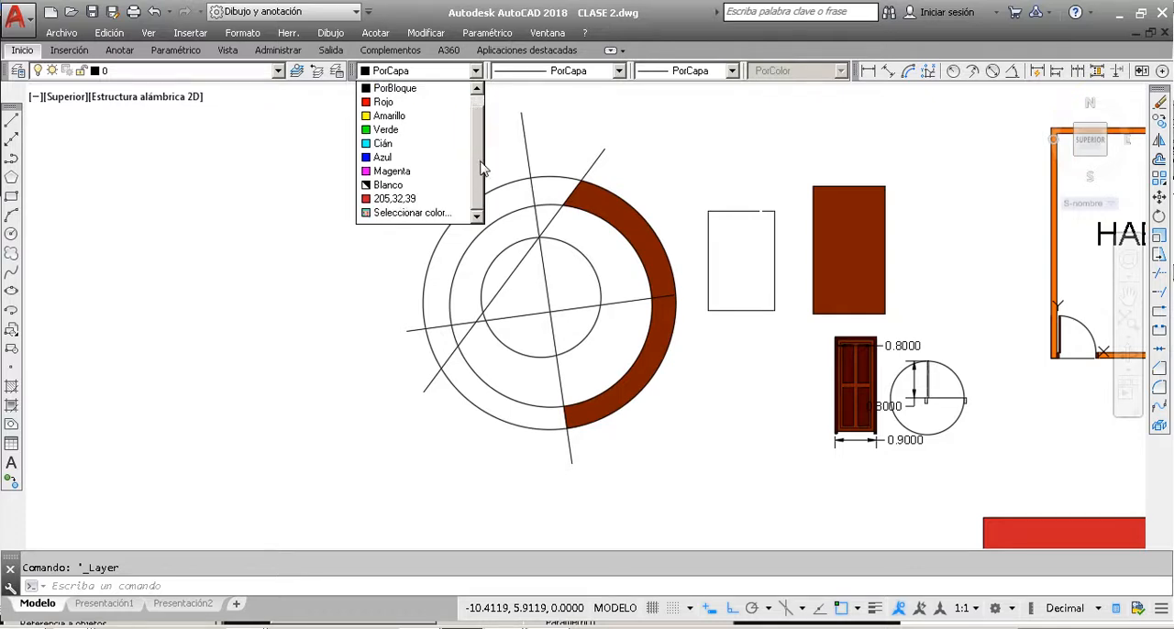
left_click_drag(481, 168, 499, 117)
key("Escape")
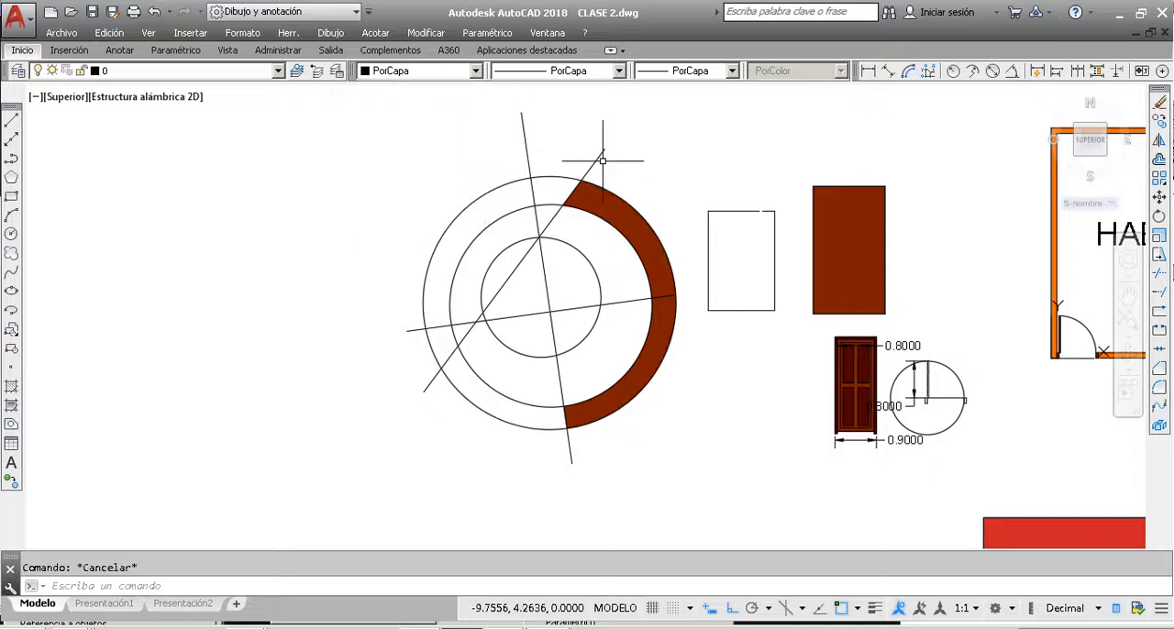
Step: Set the linetype of the steep, nearly vertical line crossing the concentric circles to JIS_02_1.2 and deselect it
left_click(552, 142)
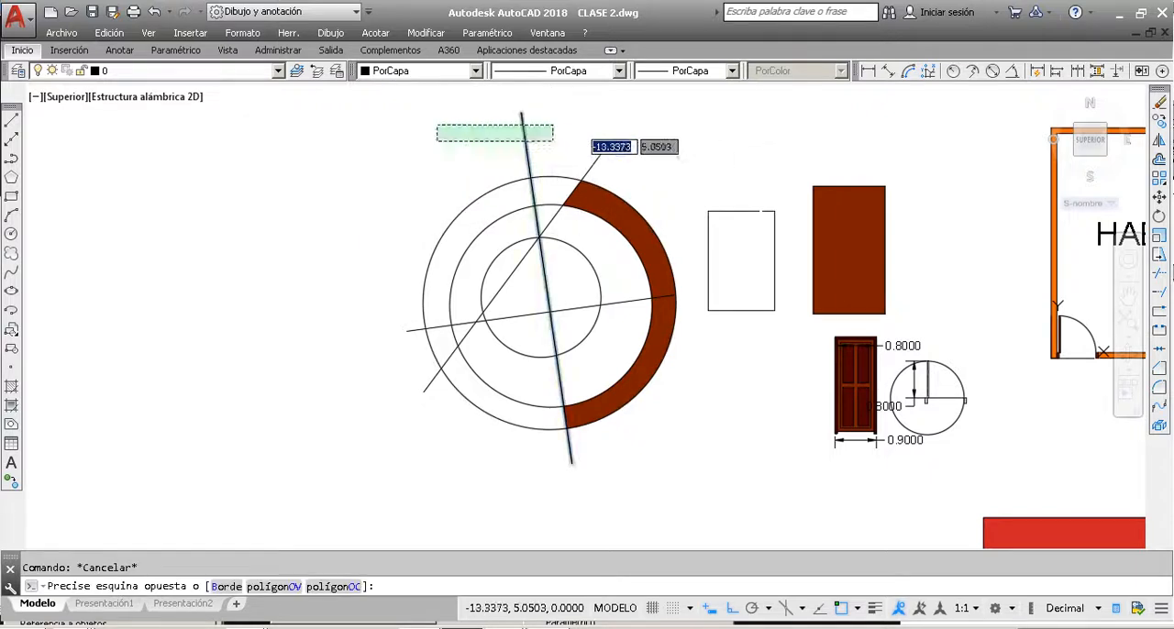
left_click(435, 125)
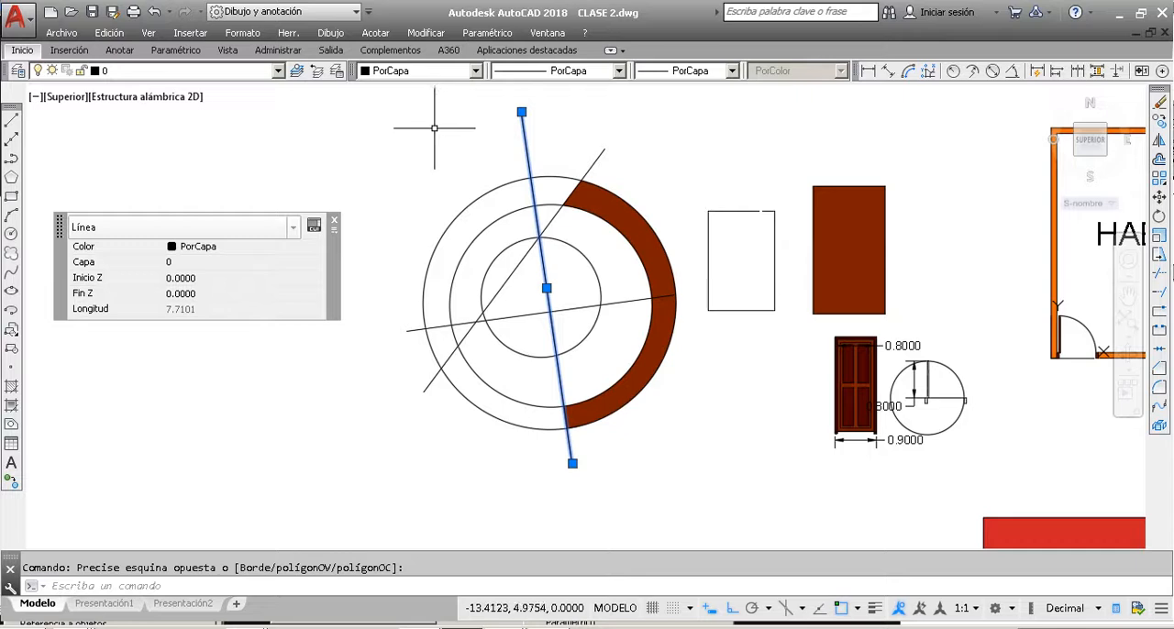
left_click(554, 71)
left_click(575, 129)
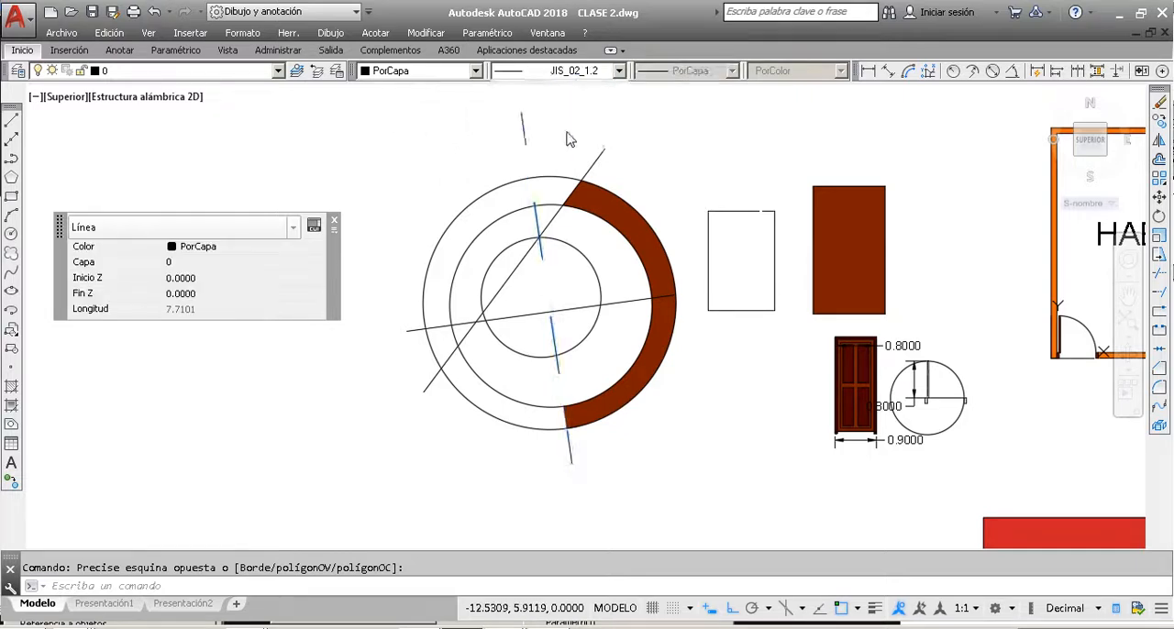
key("Escape")
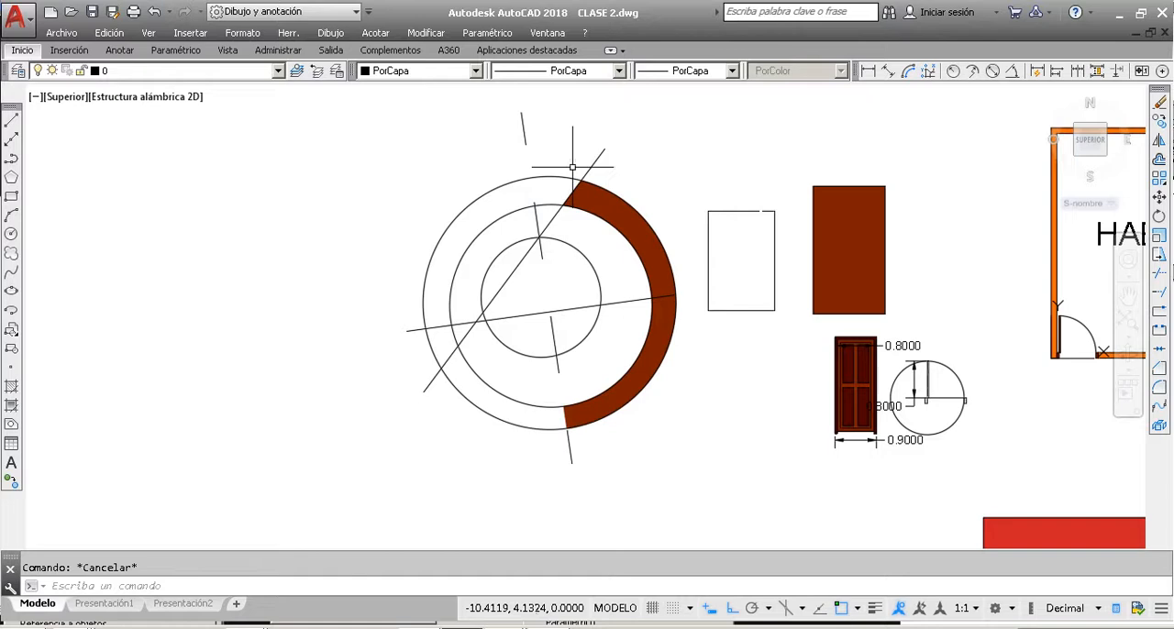
left_click(526, 139)
key("Escape")
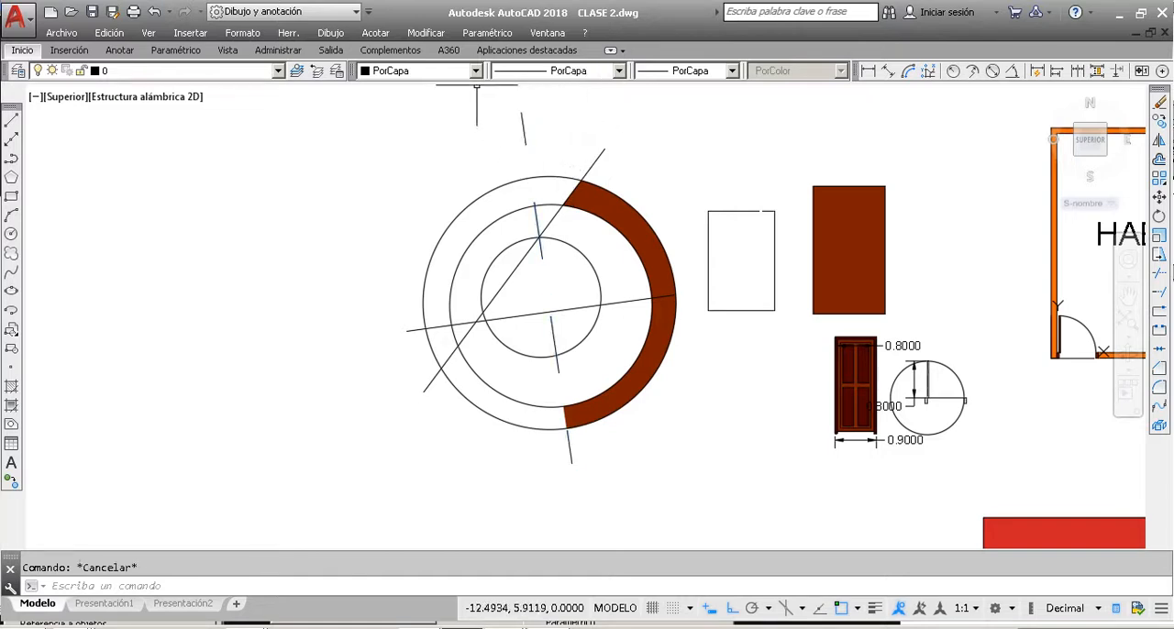
Step: Change the colour of the dashed line through the concentric circles to Rojo and deselect it
left_click(538, 137)
left_click(498, 126)
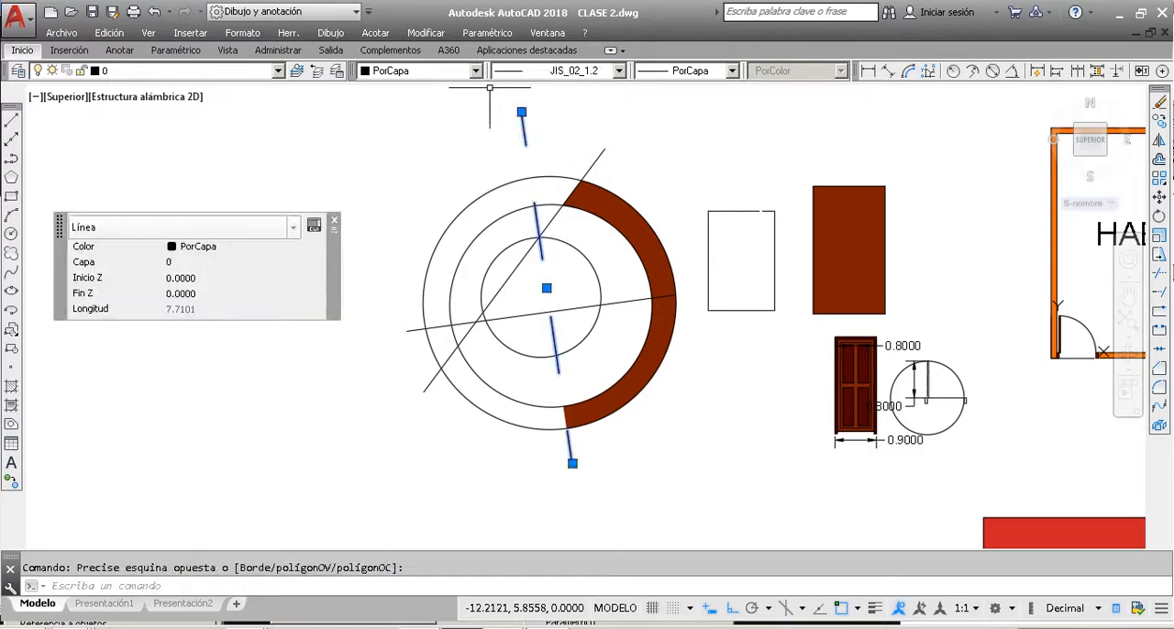
left_click(477, 72)
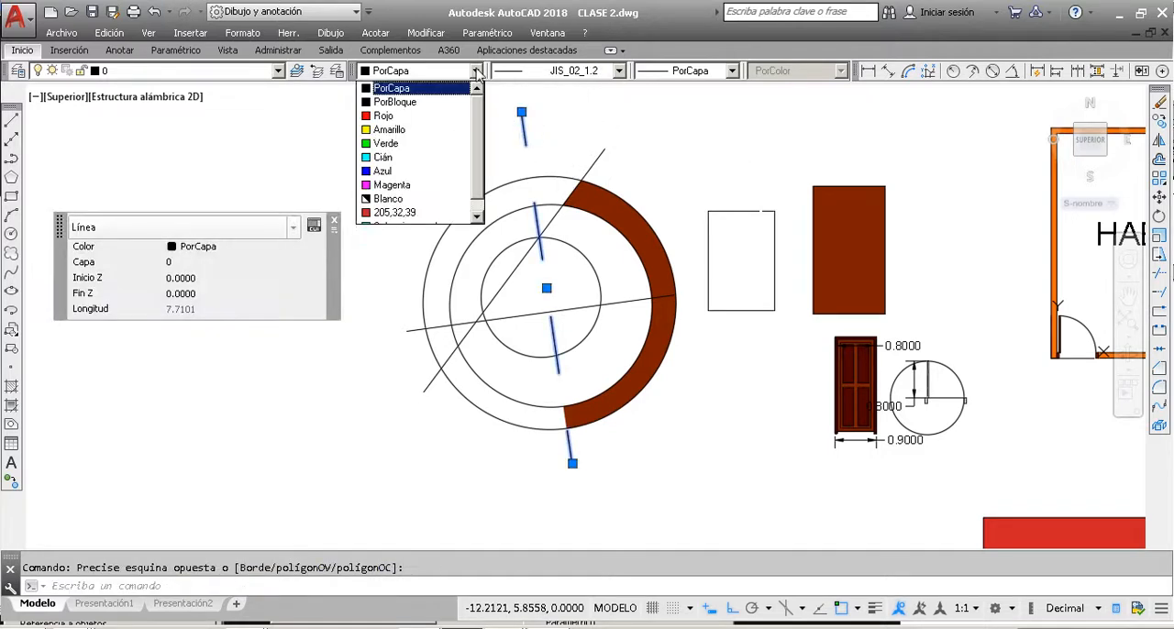
left_click(400, 116)
key("Escape")
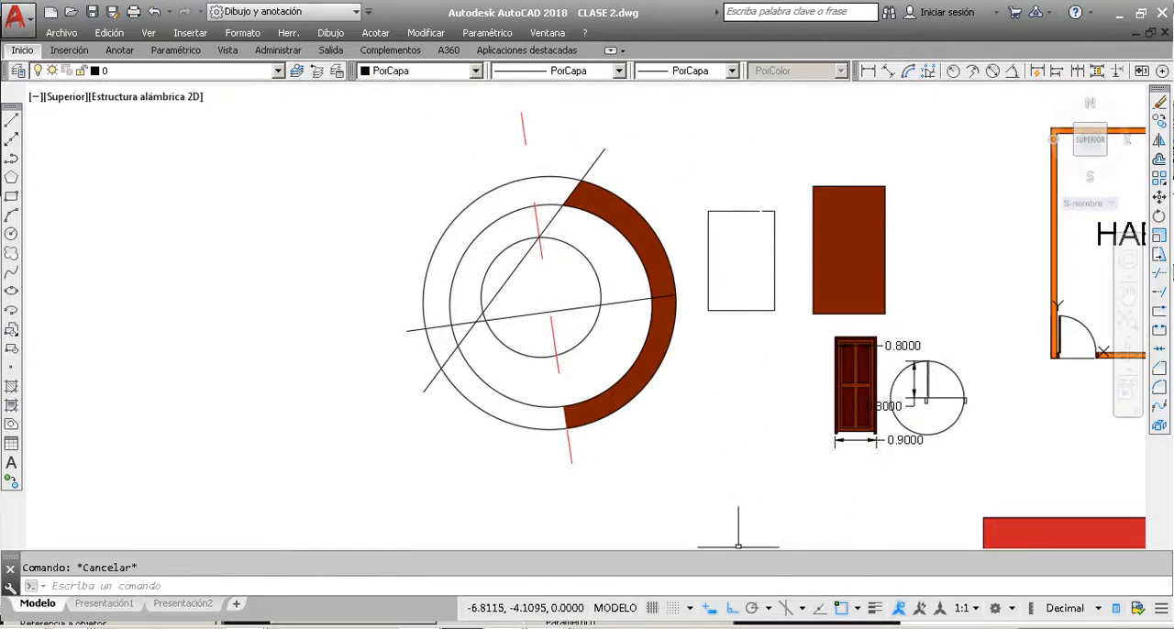
Step: Turn on lineweight display and set the current lineweight to 0.50 mm
left_click(875, 608)
left_click(697, 70)
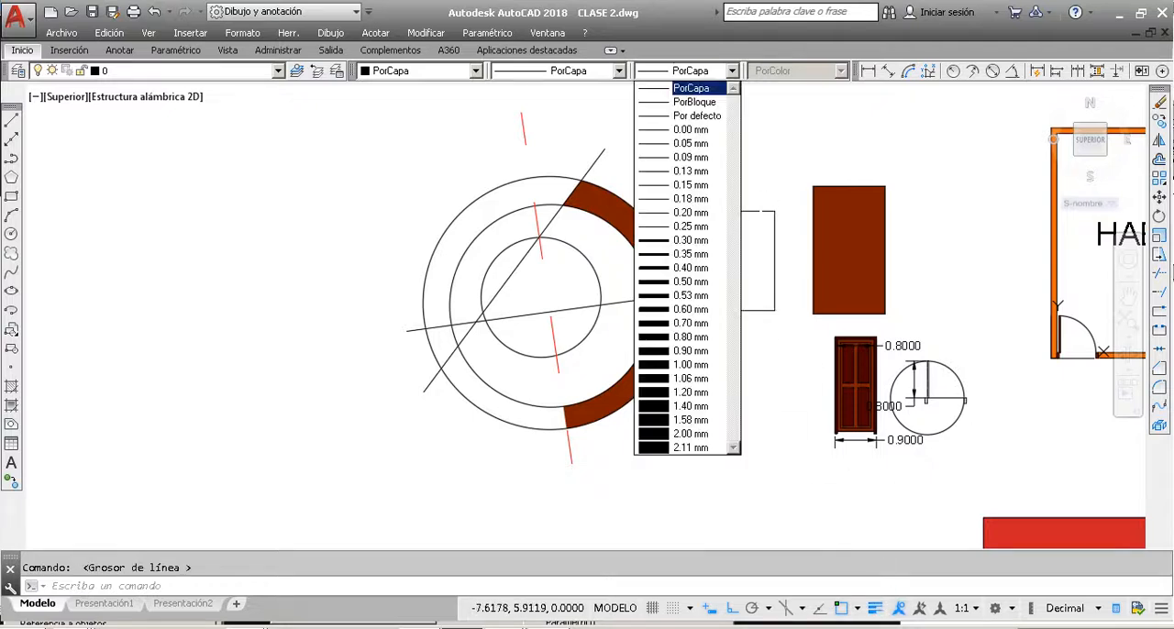
left_click(672, 284)
key("Escape")
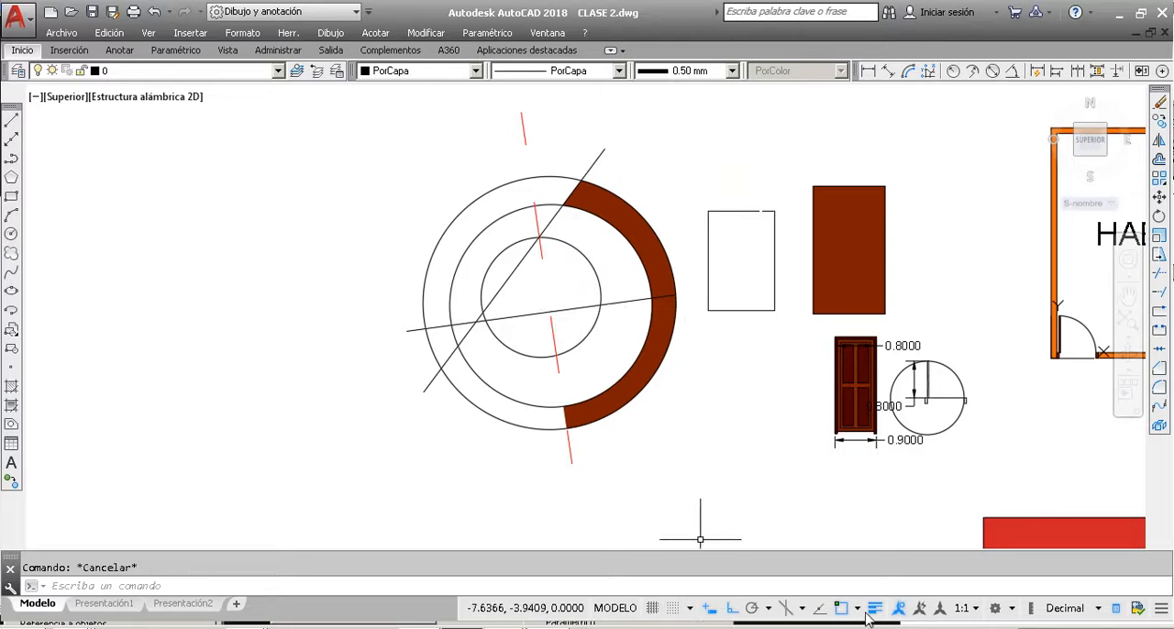
Step: Check that Grosor de línea is enabled among the status bar customization options, then close the list
left_click(1162, 615)
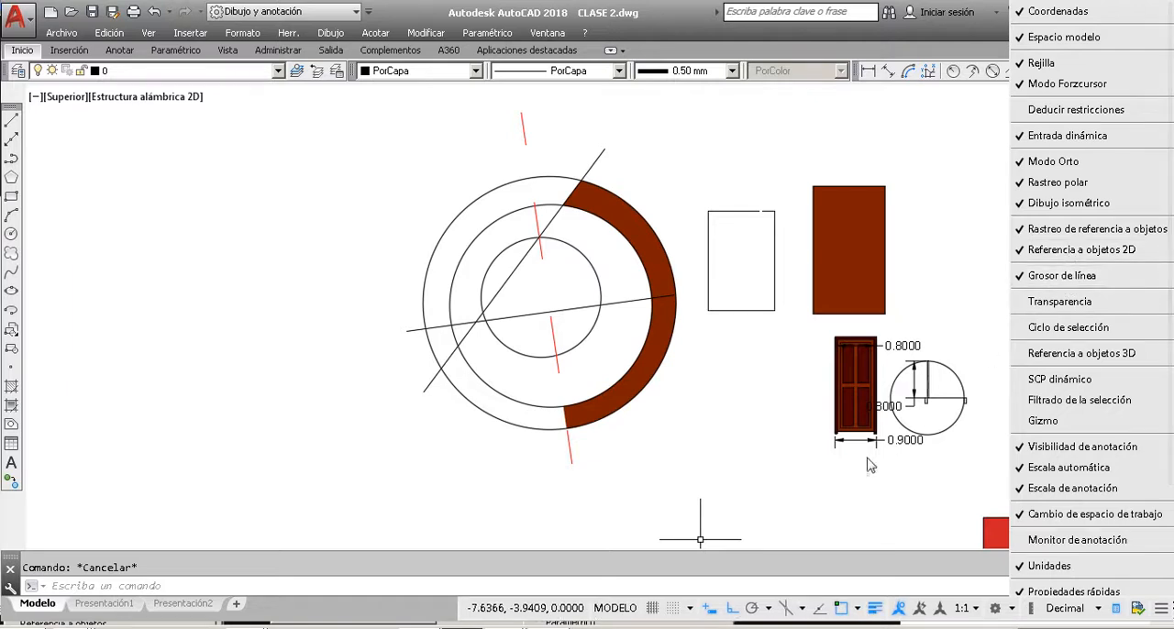
left_click(753, 430)
left_click(753, 430)
left_click(725, 490)
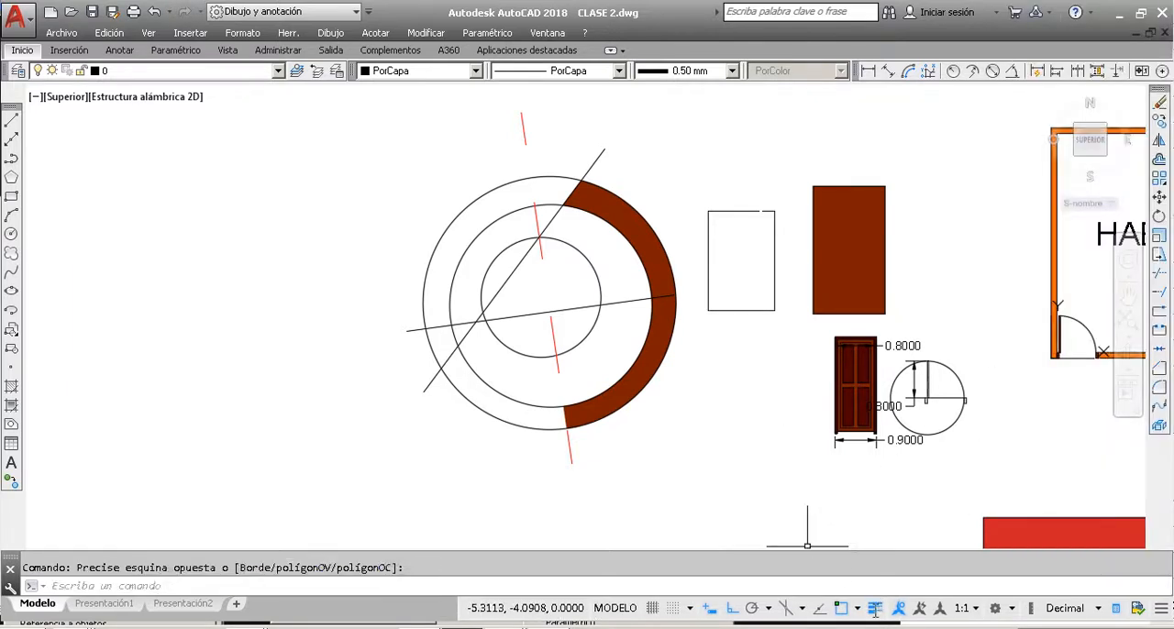
key("Escape")
Step: Set the lineweight of the red dashed line through the concentric circles to 0.50 mm and deselect it
scroll(578, 238, "up", 5)
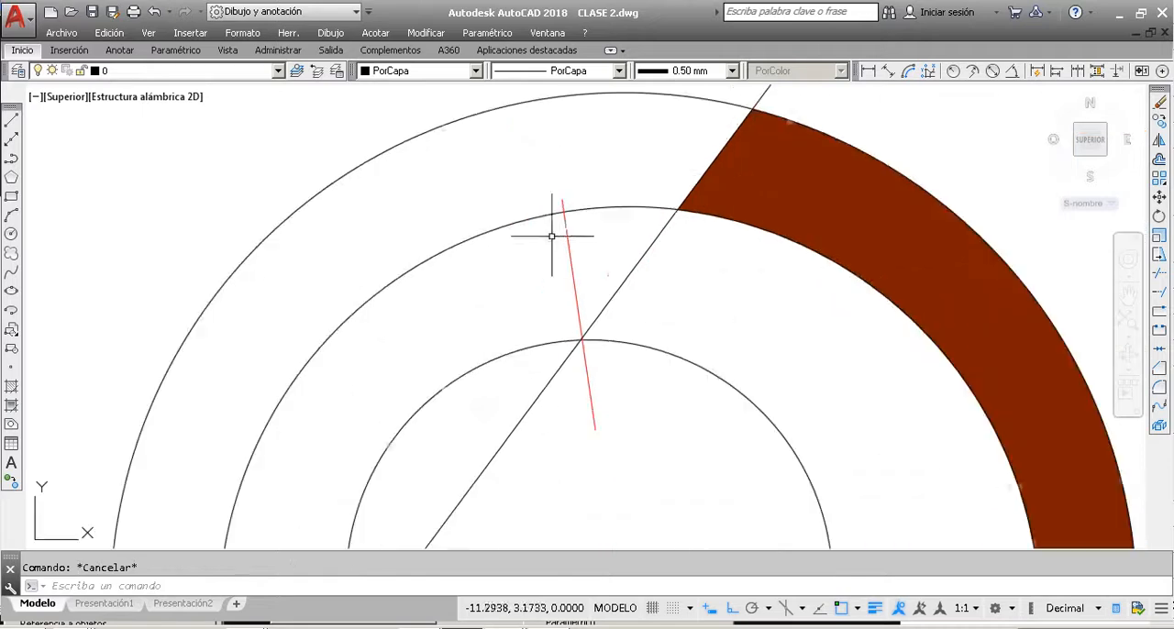
scroll(584, 251, "down", 3)
left_click(567, 262)
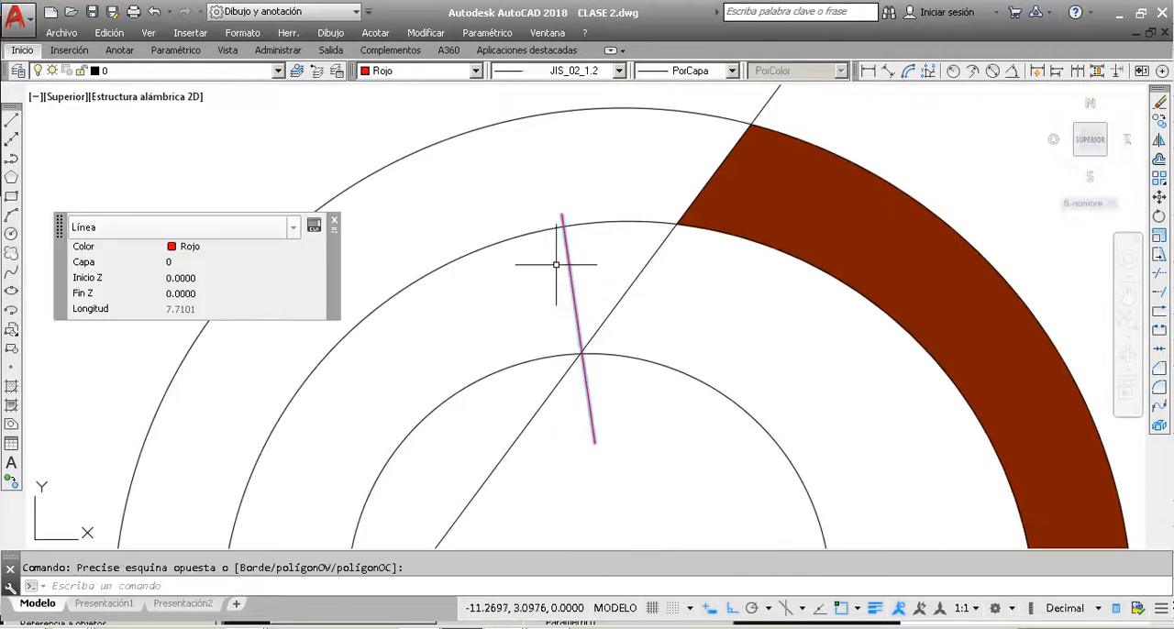
scroll(555, 266, "down", 4)
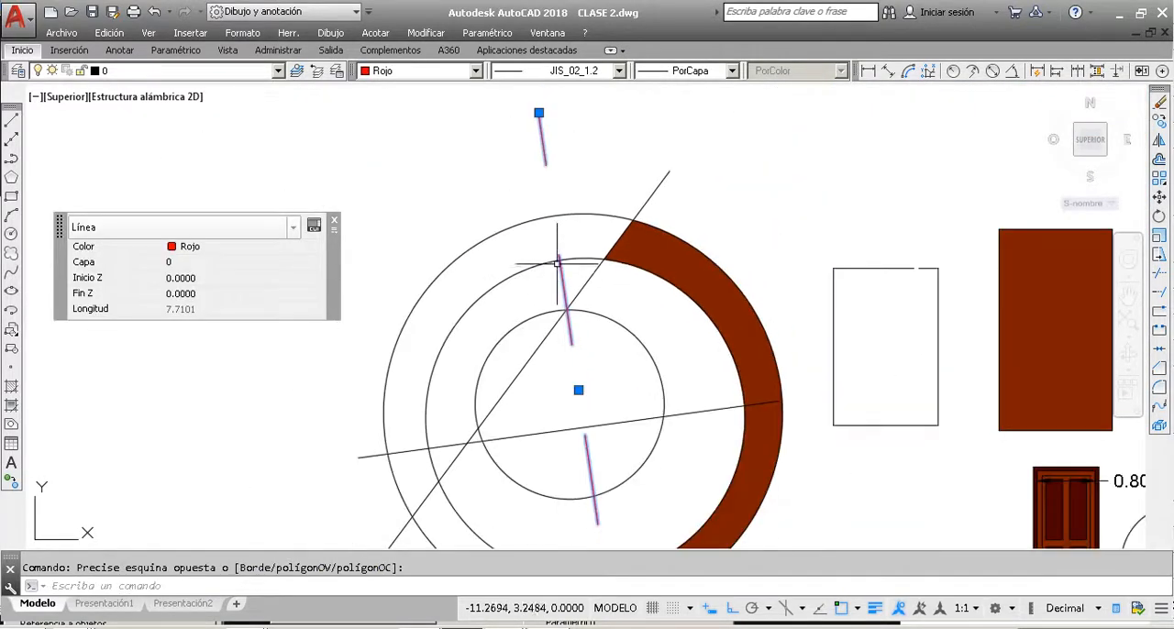
left_click(697, 72)
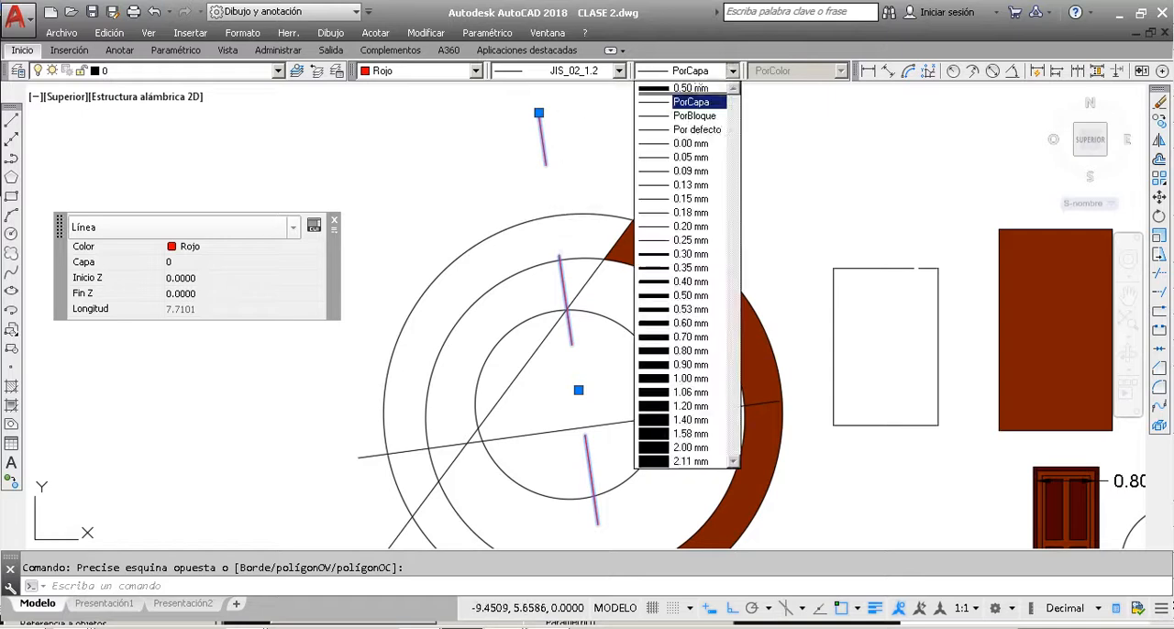
left_click(707, 296)
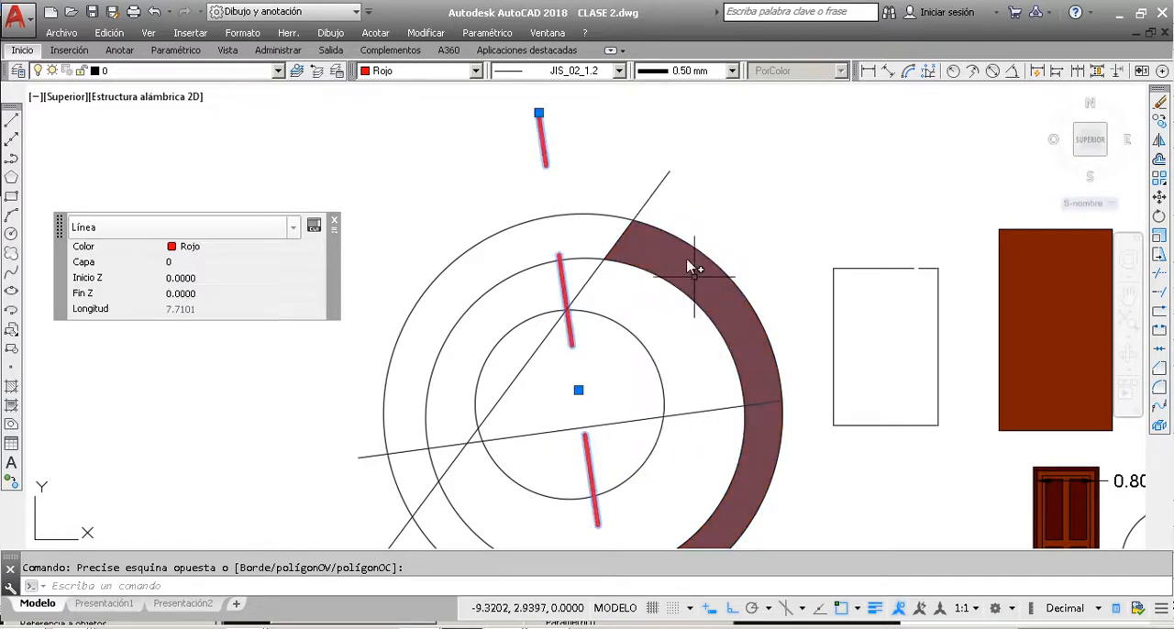
key("Escape")
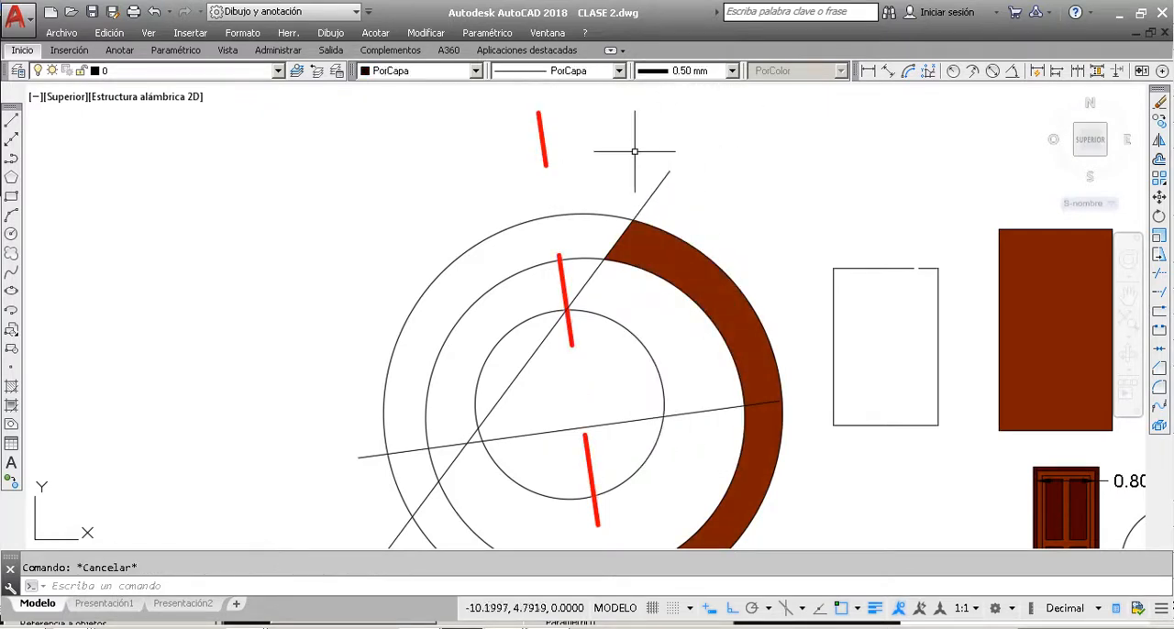
Step: Reset the current lineweight to PorCapa, then select the red dashed line to review its properties and deselect it
left_click(697, 71)
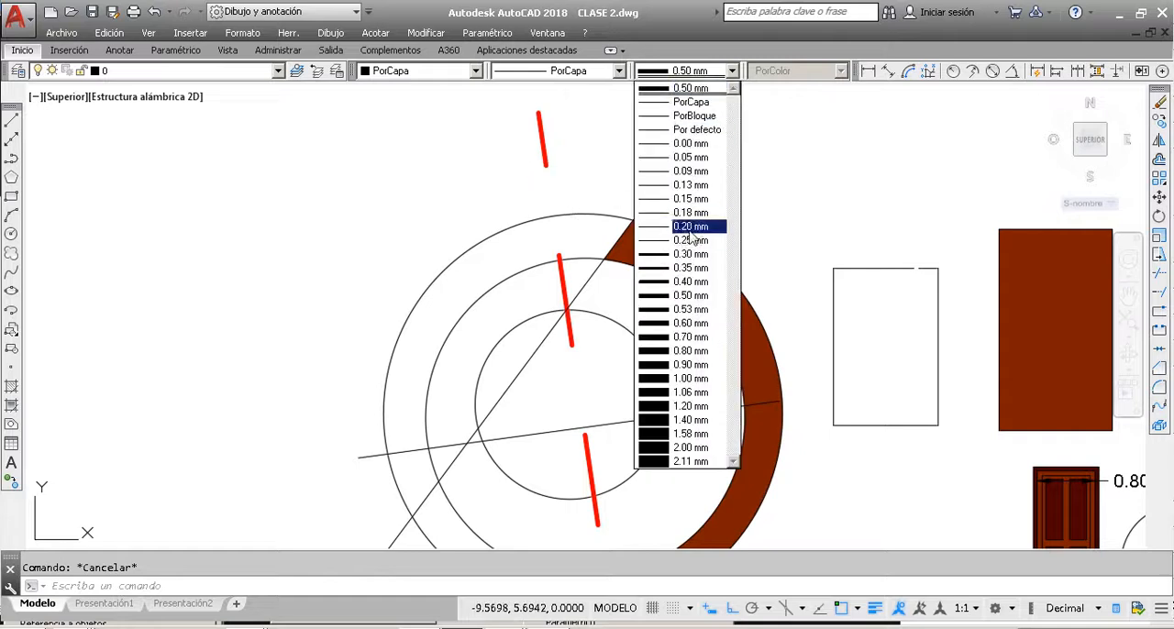
left_click(691, 106)
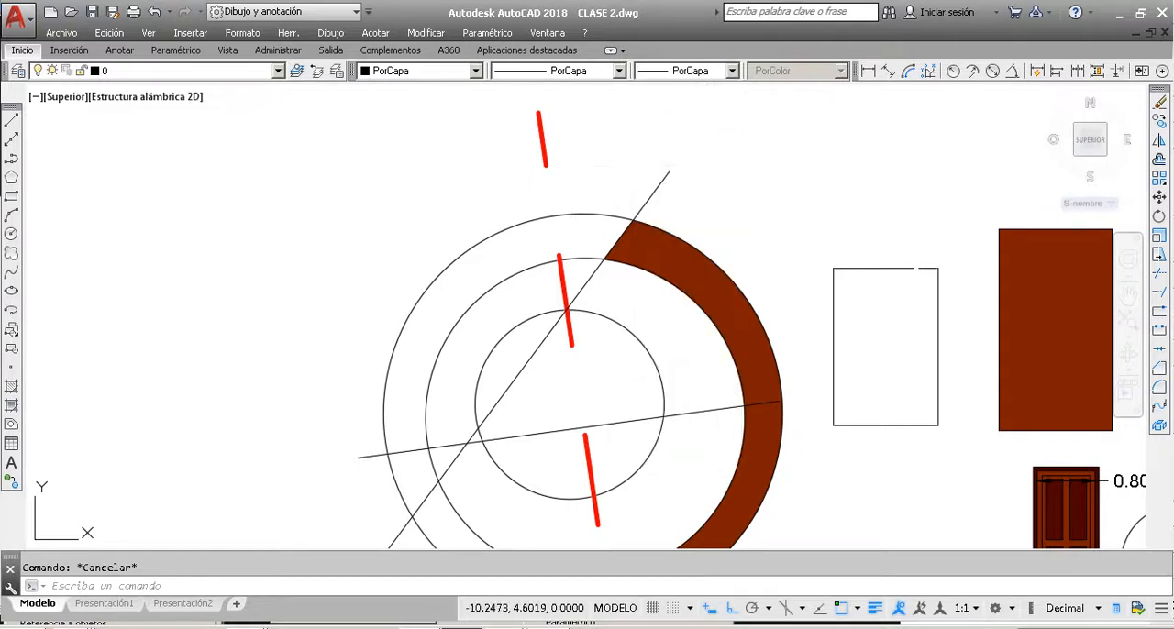
left_click(585, 157)
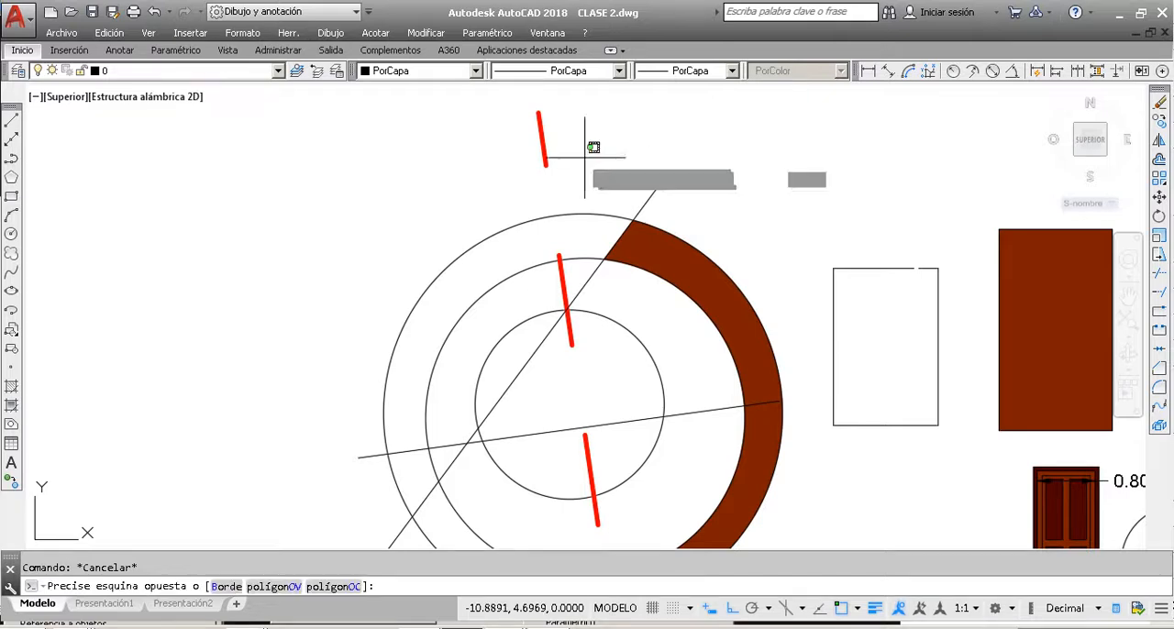
left_click(498, 128)
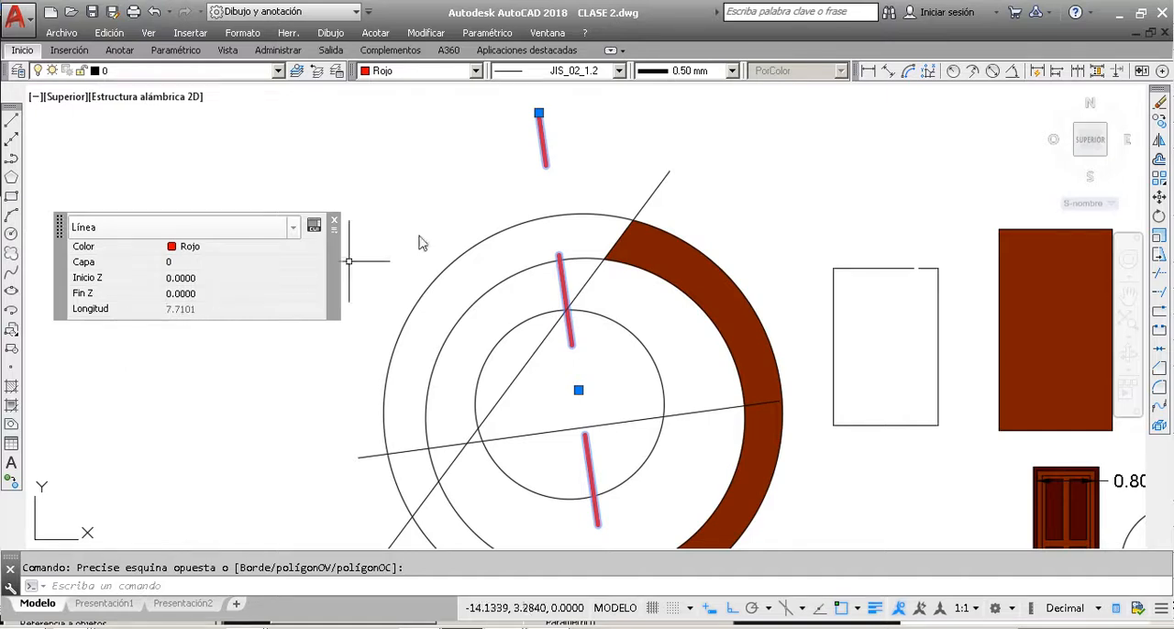
key("Escape")
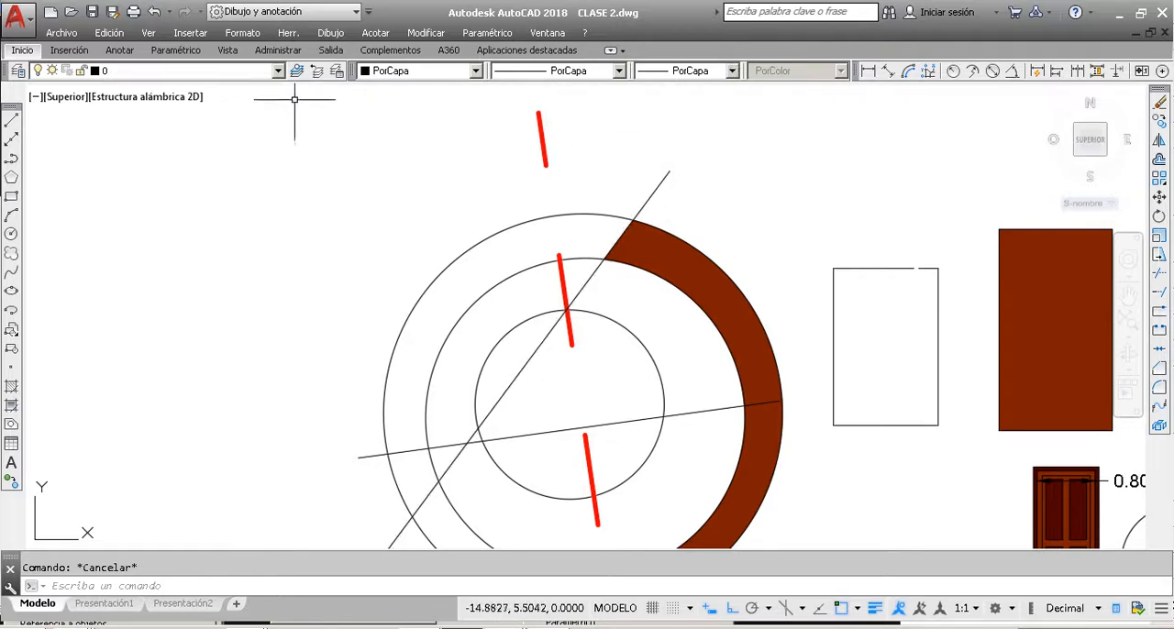
Step: Create a new layer named linea in the layer properties manager
left_click(279, 70)
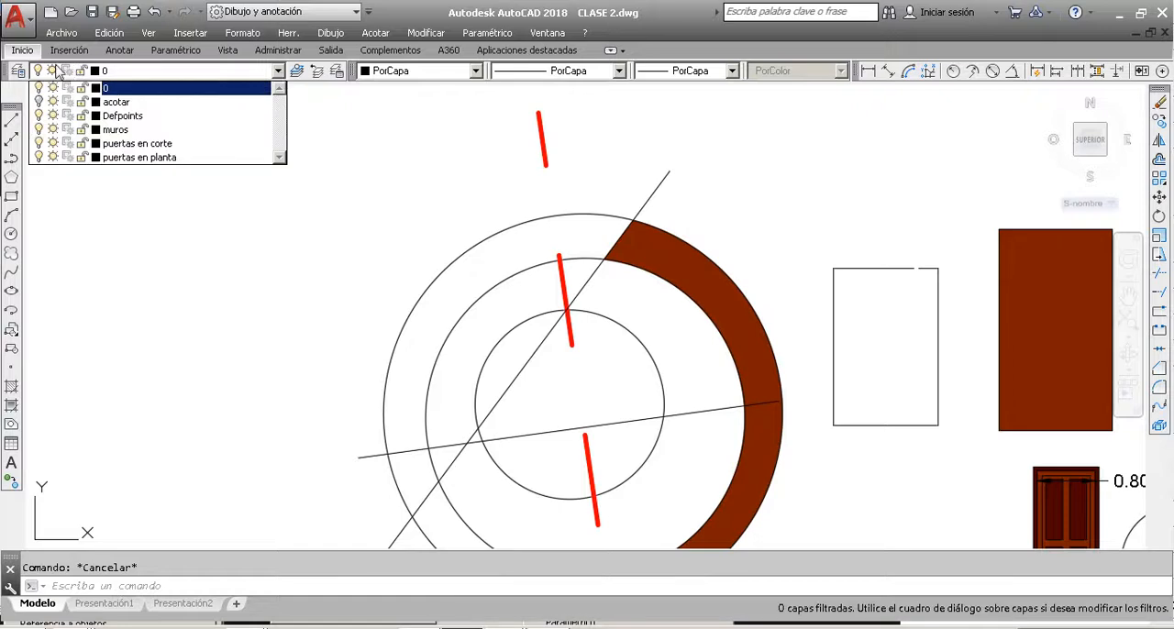
left_click(19, 70)
left_click(19, 71)
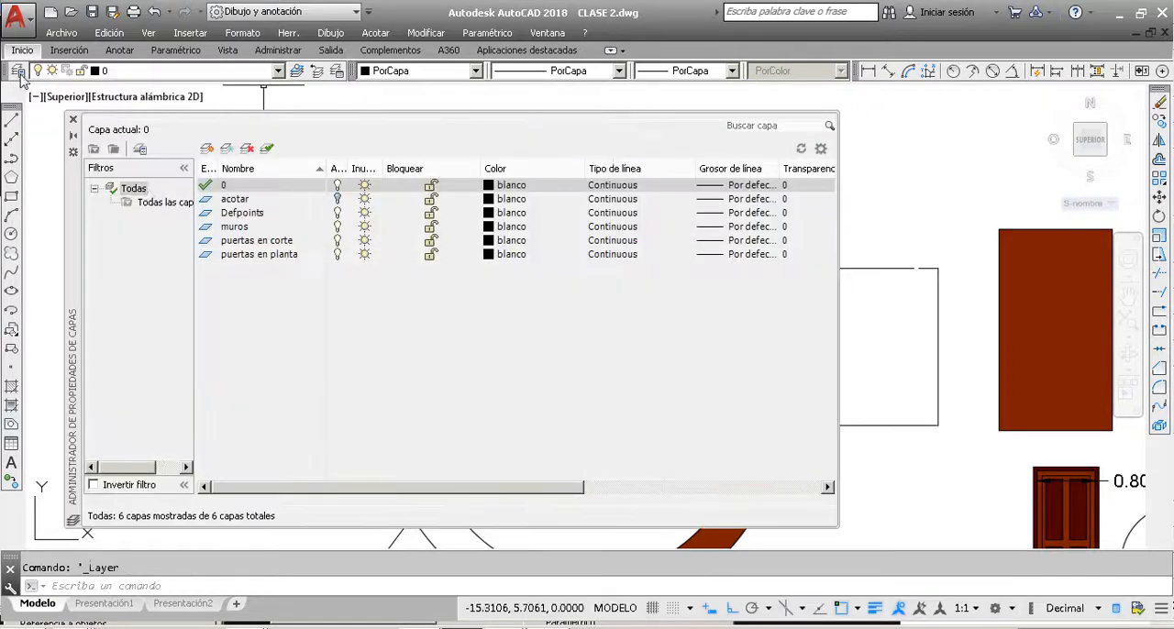
left_click(207, 149)
key("BackSpace")
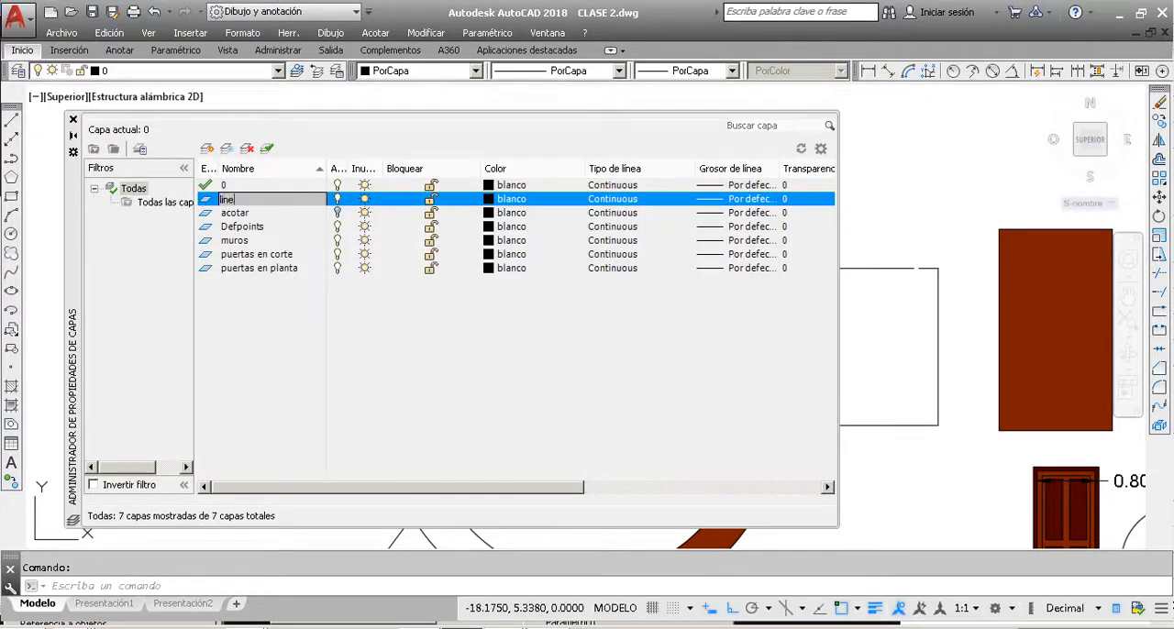
type("linea")
key("Return")
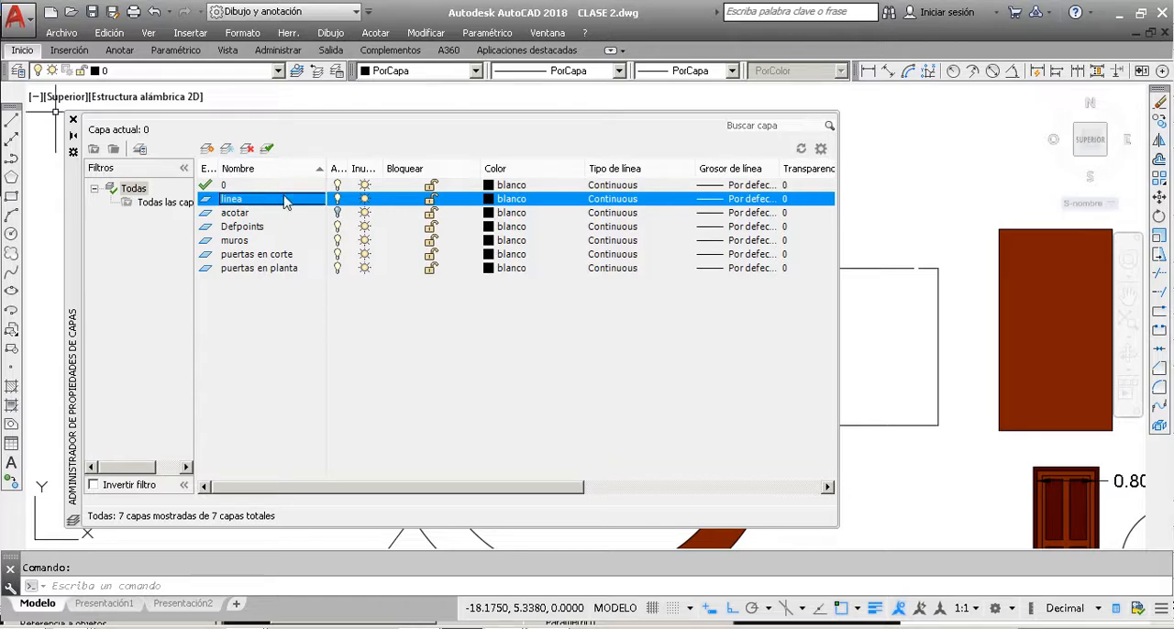
Step: Set the linea layer's colour to index 170 and its linetype to JIS_02_1.2
left_click(507, 205)
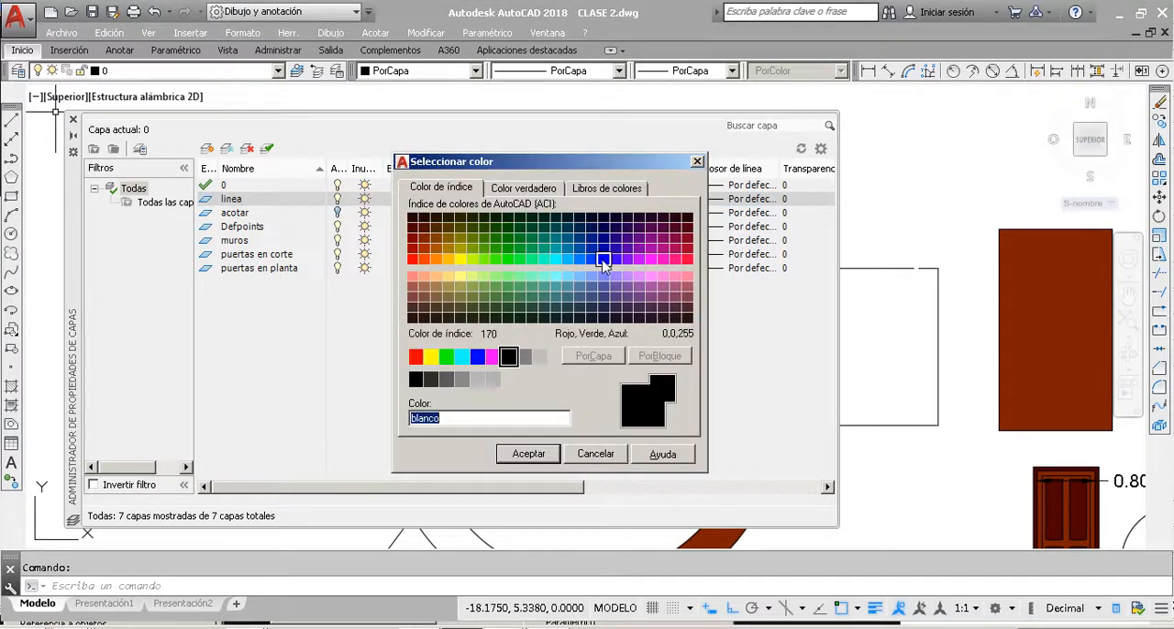
left_click(603, 260)
left_click(529, 455)
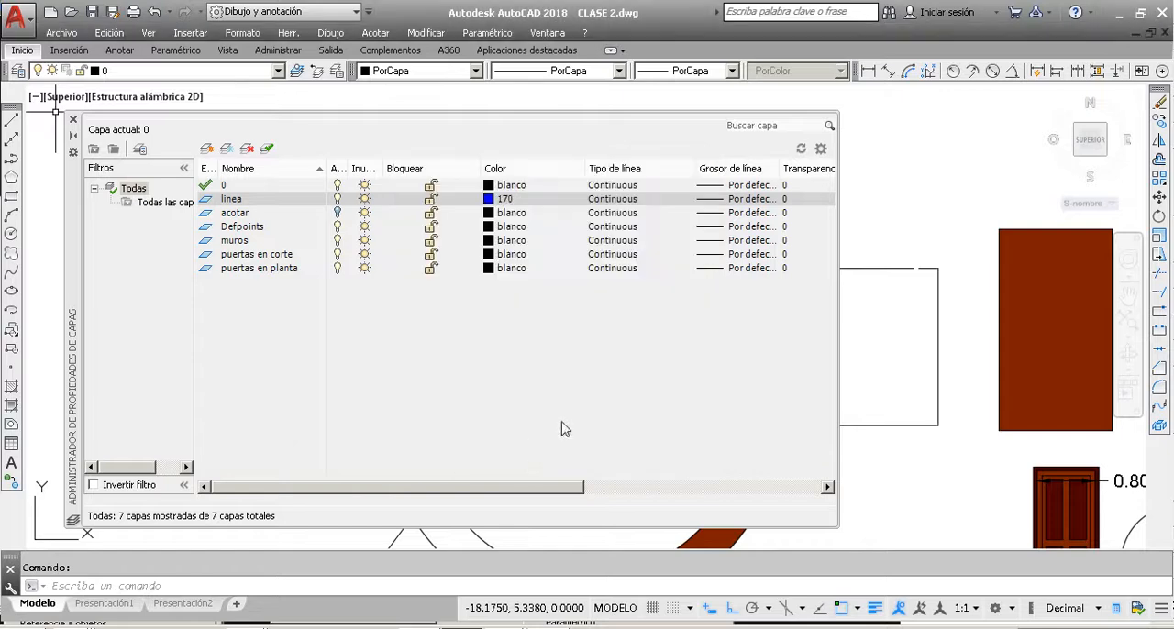
left_click(613, 199)
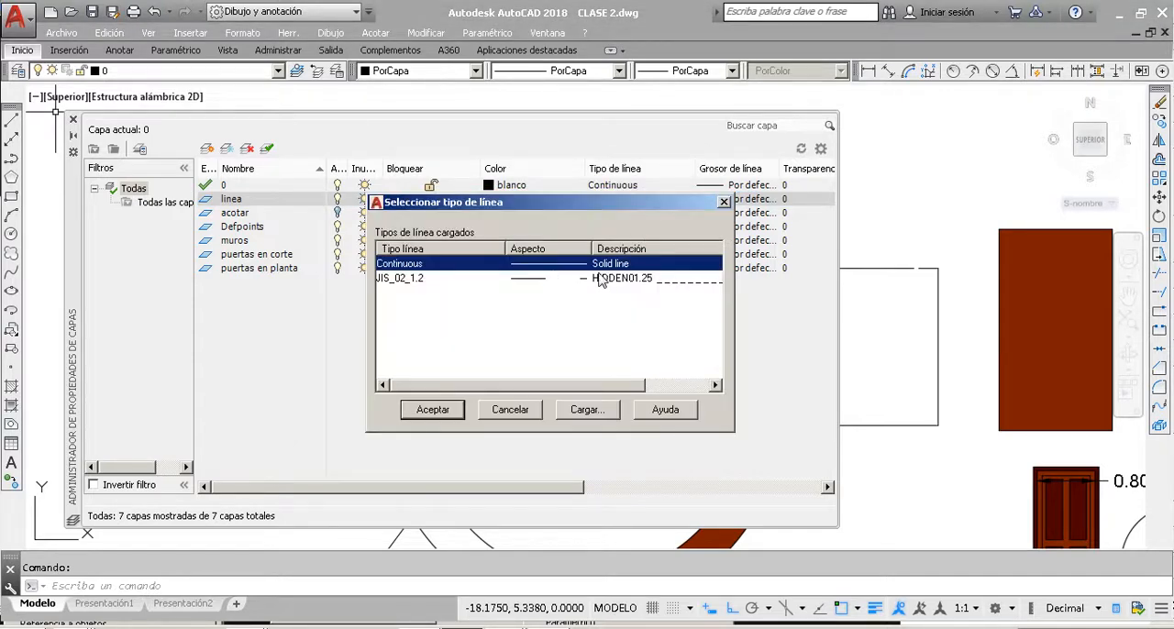
left_click(633, 281)
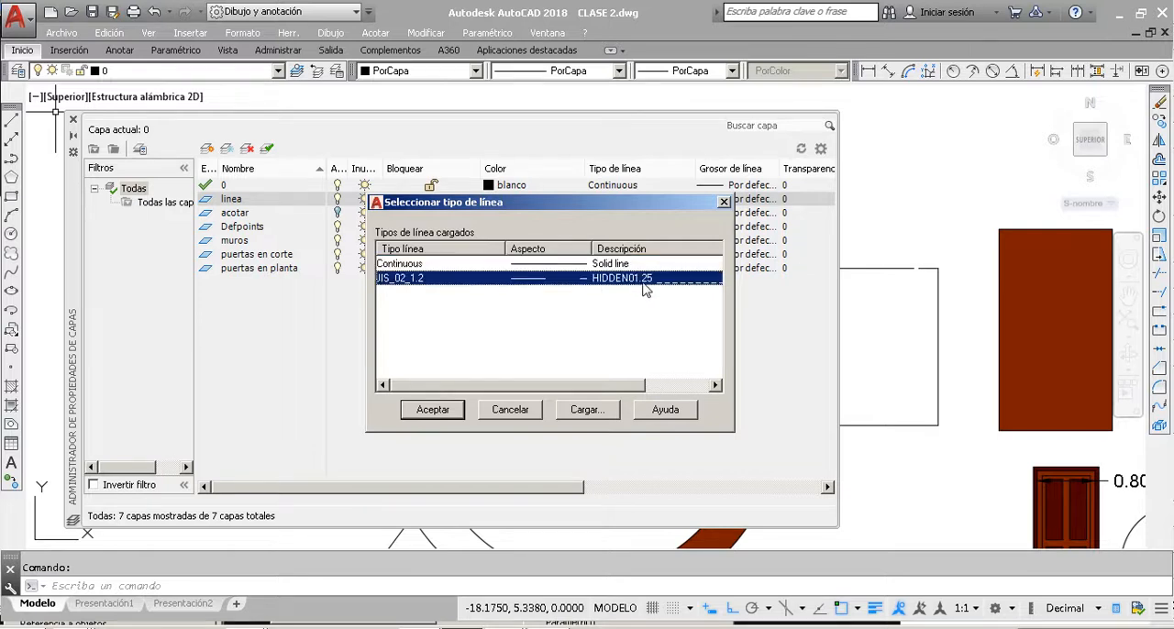
left_click(450, 413)
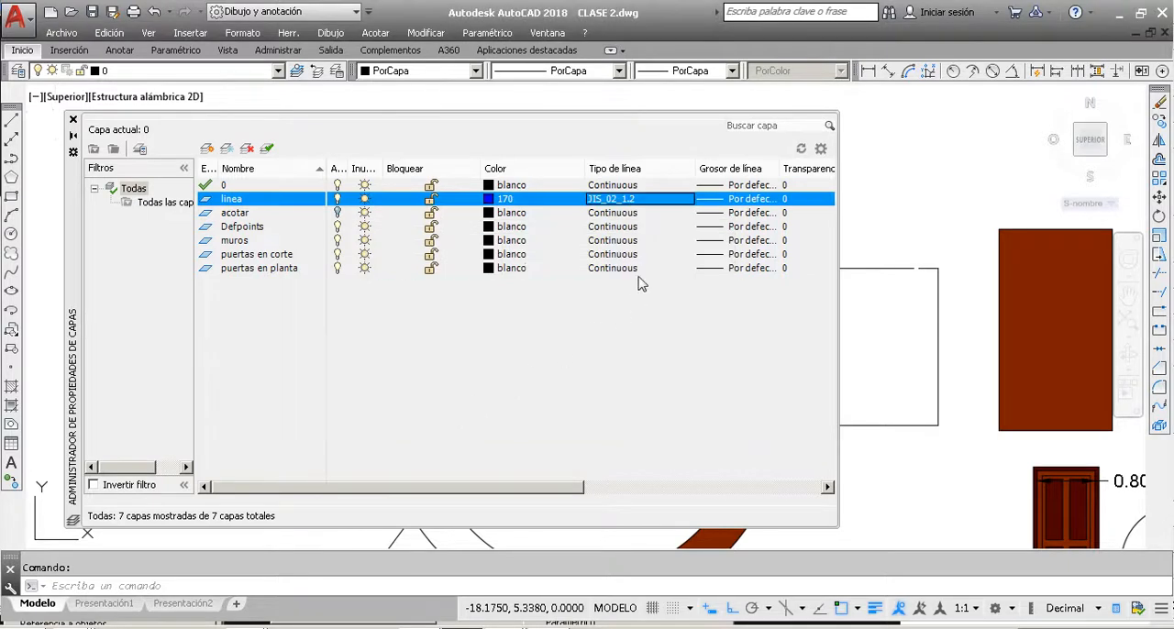
Step: Set the linea layer's lineweight to 0.53 mm
left_click(735, 204)
left_click_drag(649, 250, 648, 283)
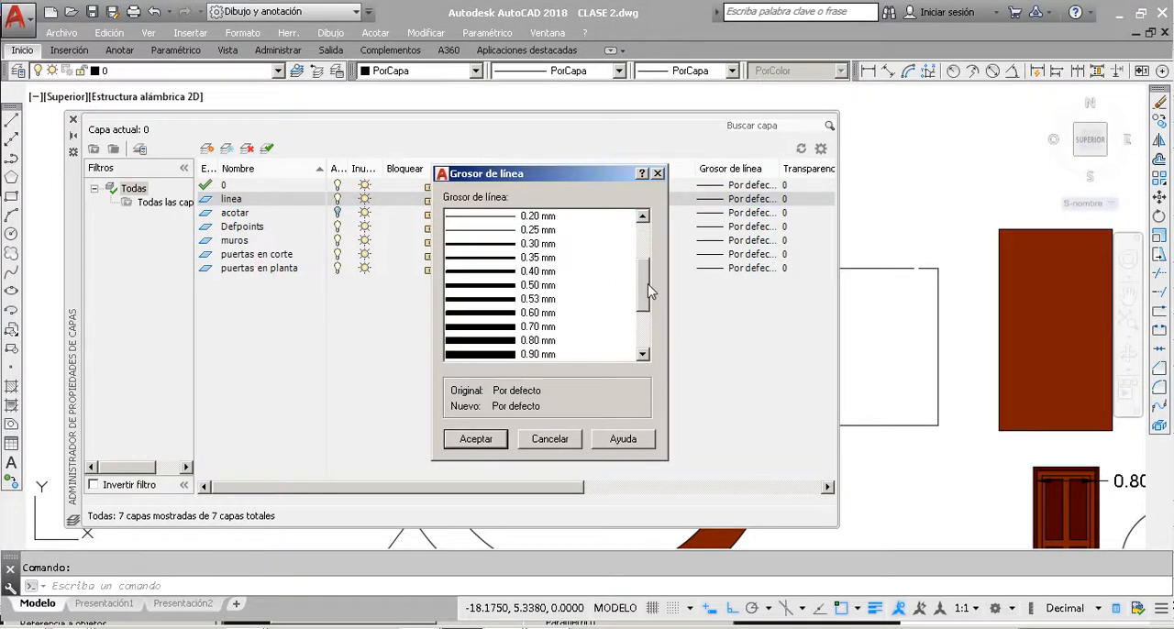
left_click(503, 301)
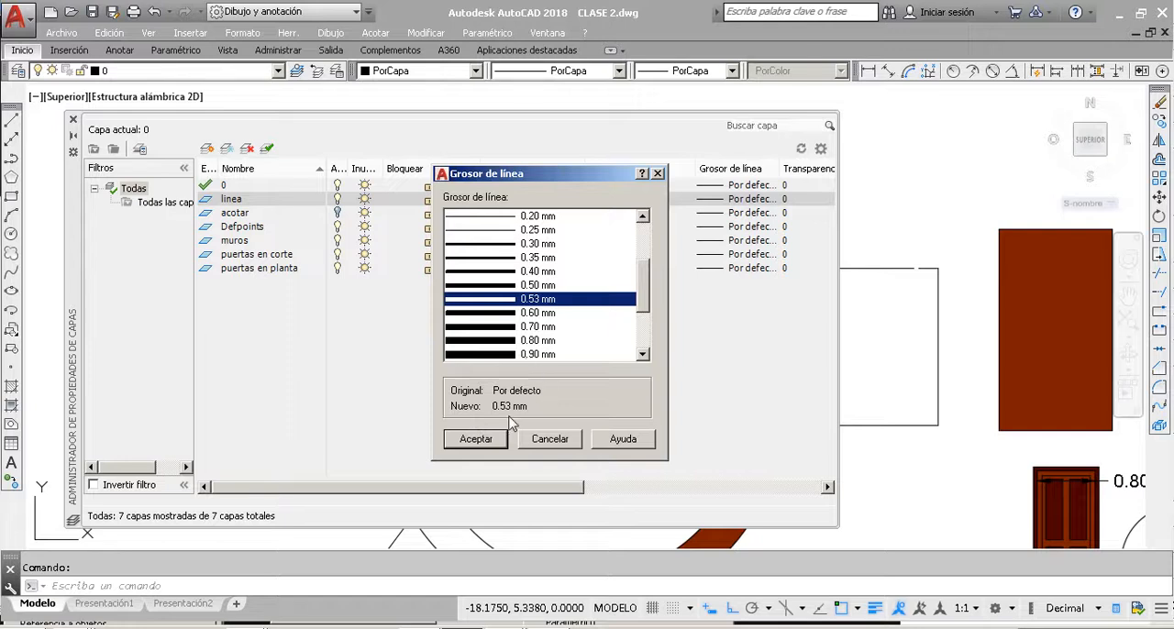
left_click(477, 443)
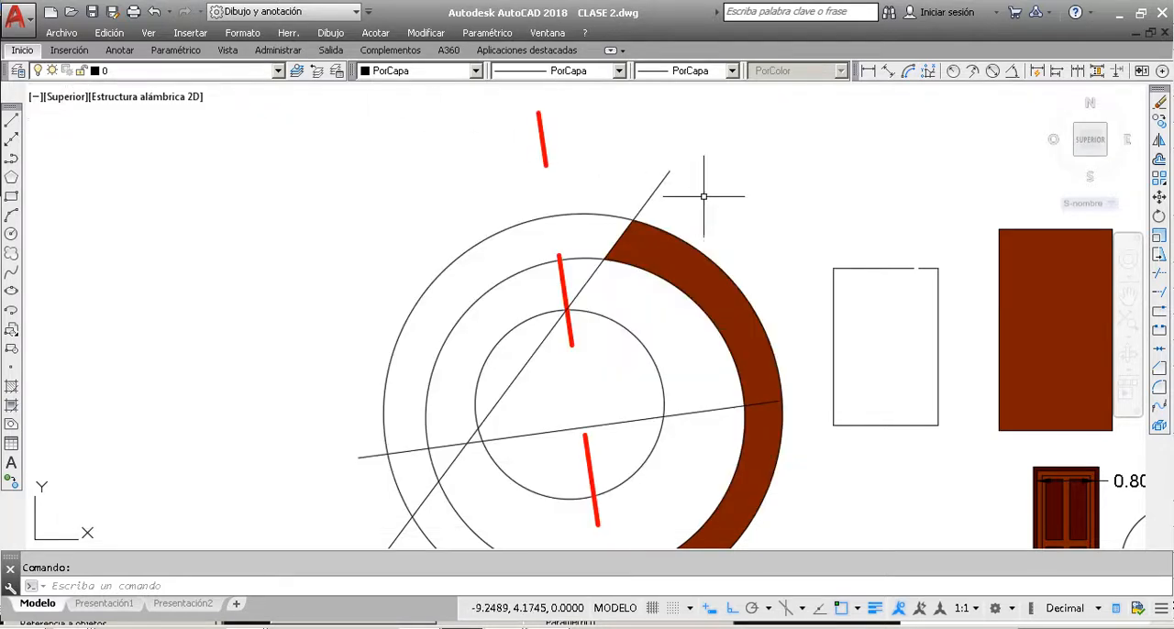
left_click(703, 196)
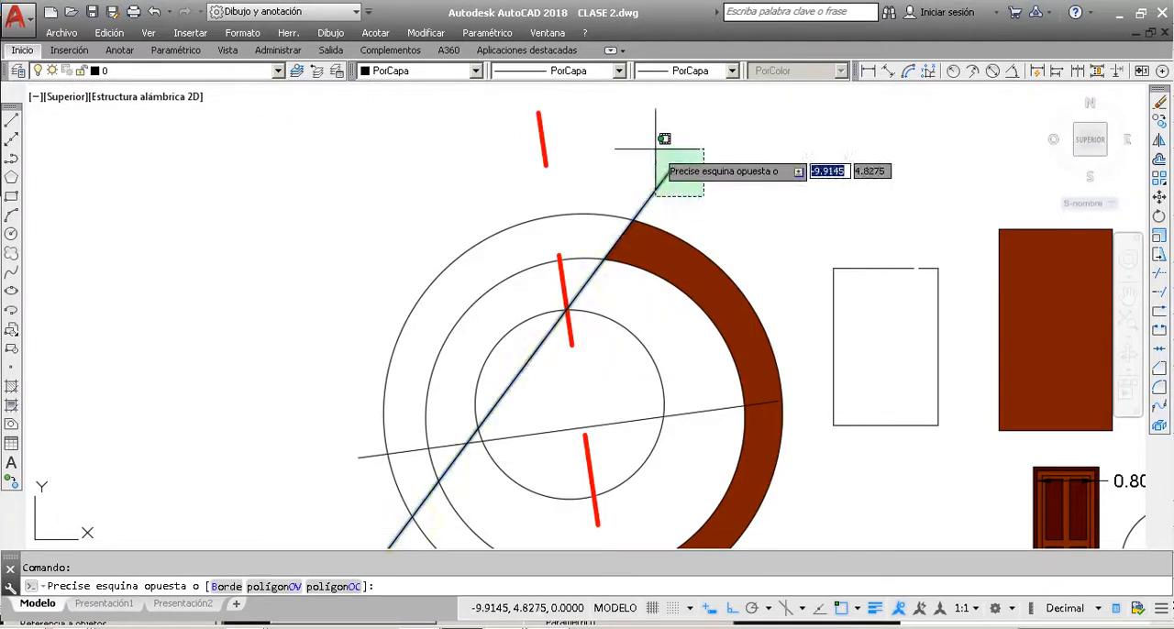
left_click(655, 148)
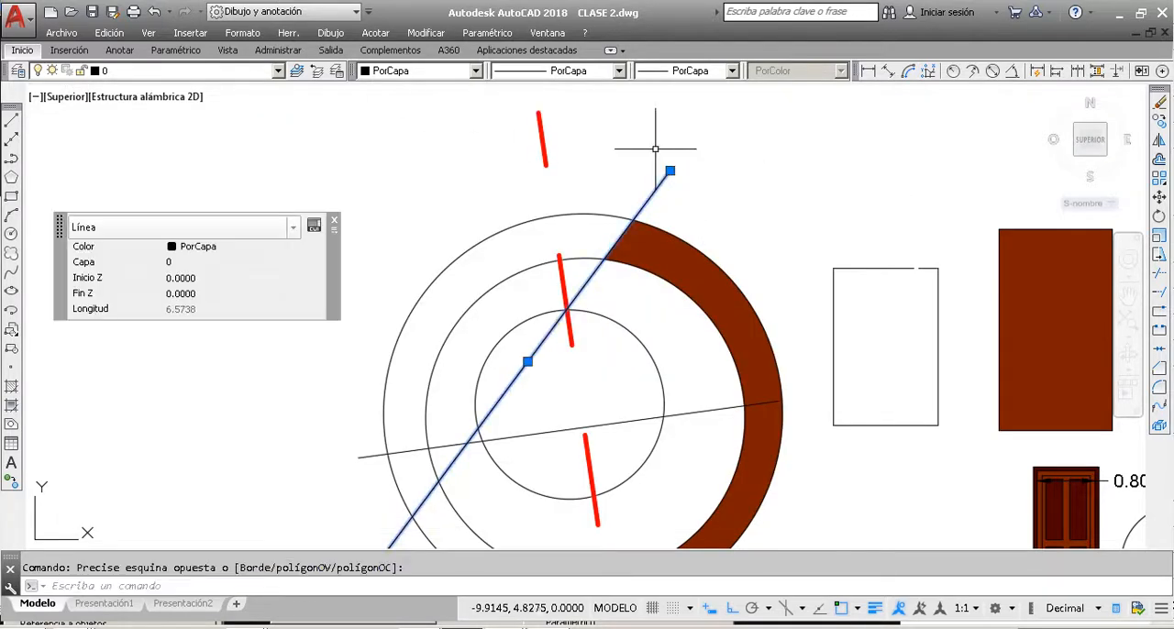
left_click(279, 72)
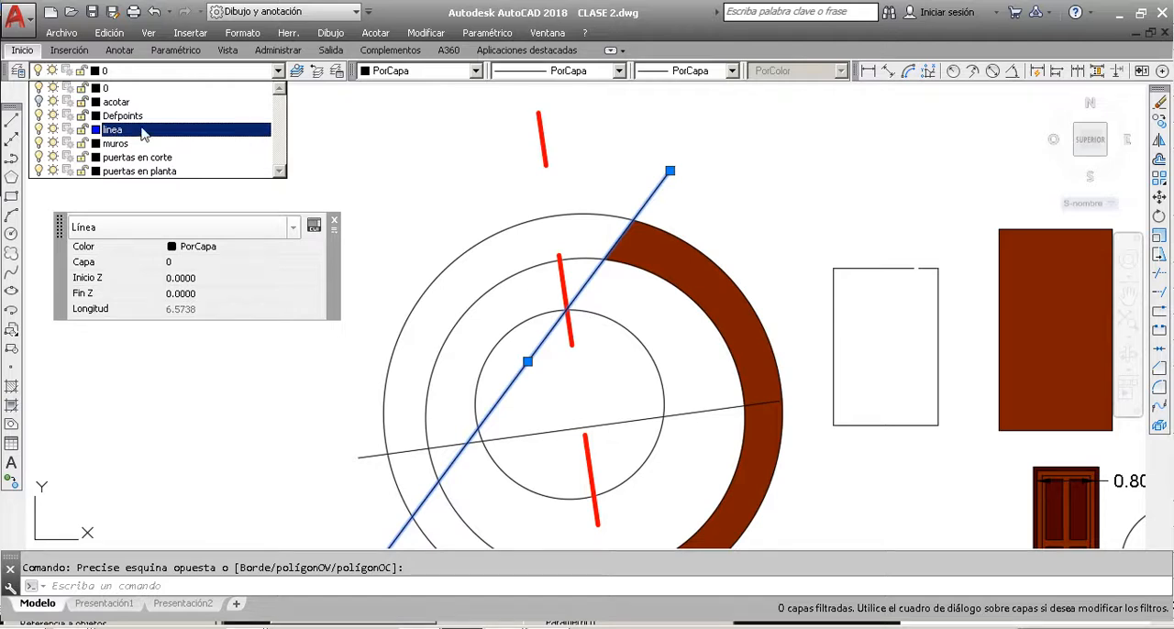
key("Escape")
key("Escape")
left_click(721, 184)
left_click(622, 154)
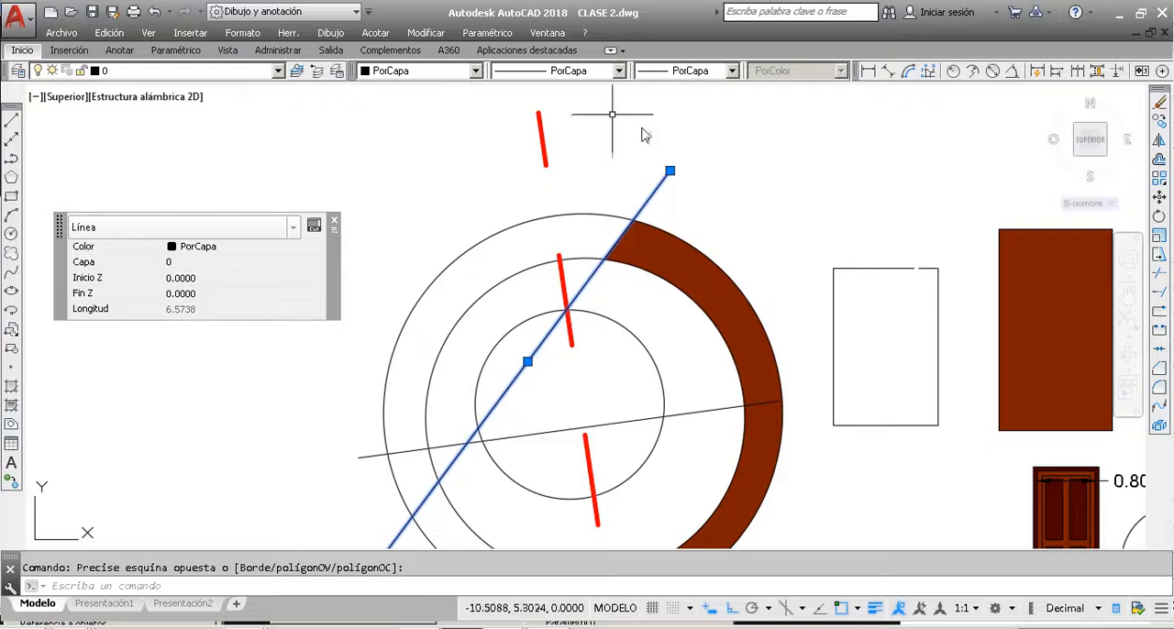
key("Escape")
Step: Move the black diagonal line that bounds the brown ring hatch's upper end to layer linea and deselect it
left_click(699, 194)
left_click(647, 158)
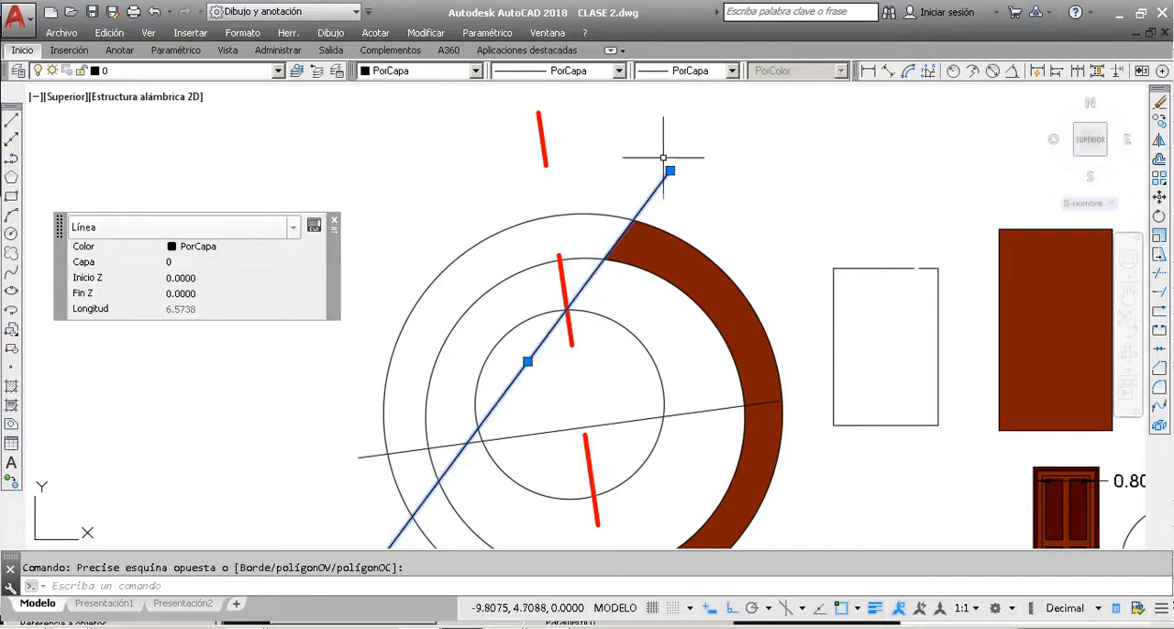
left_click(248, 70)
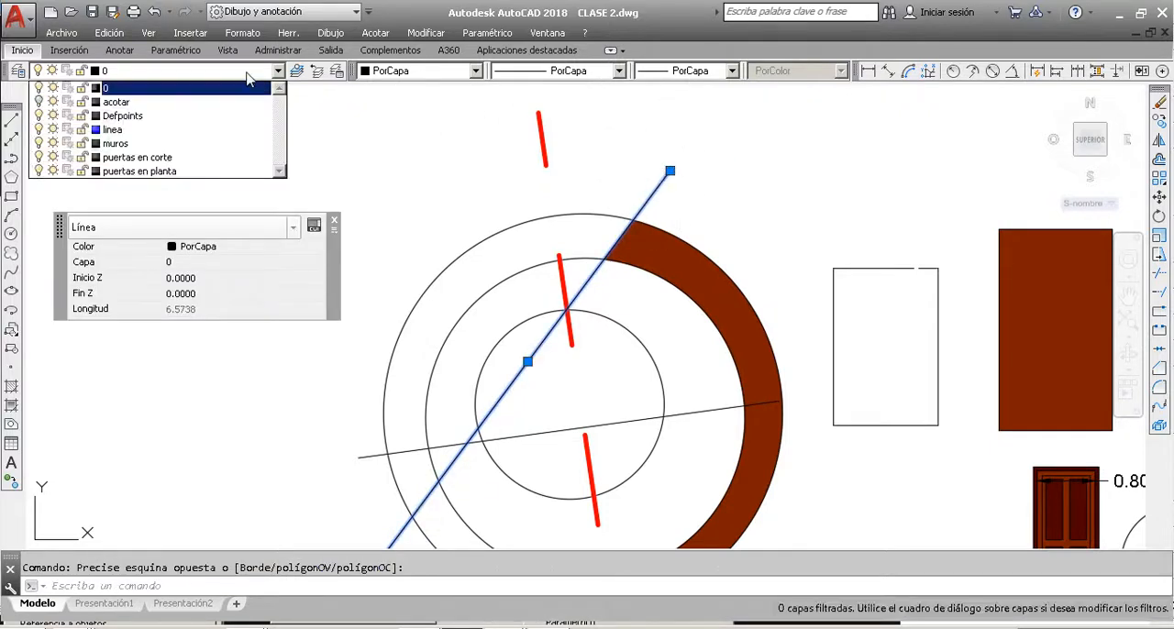
left_click(114, 130)
key("Escape")
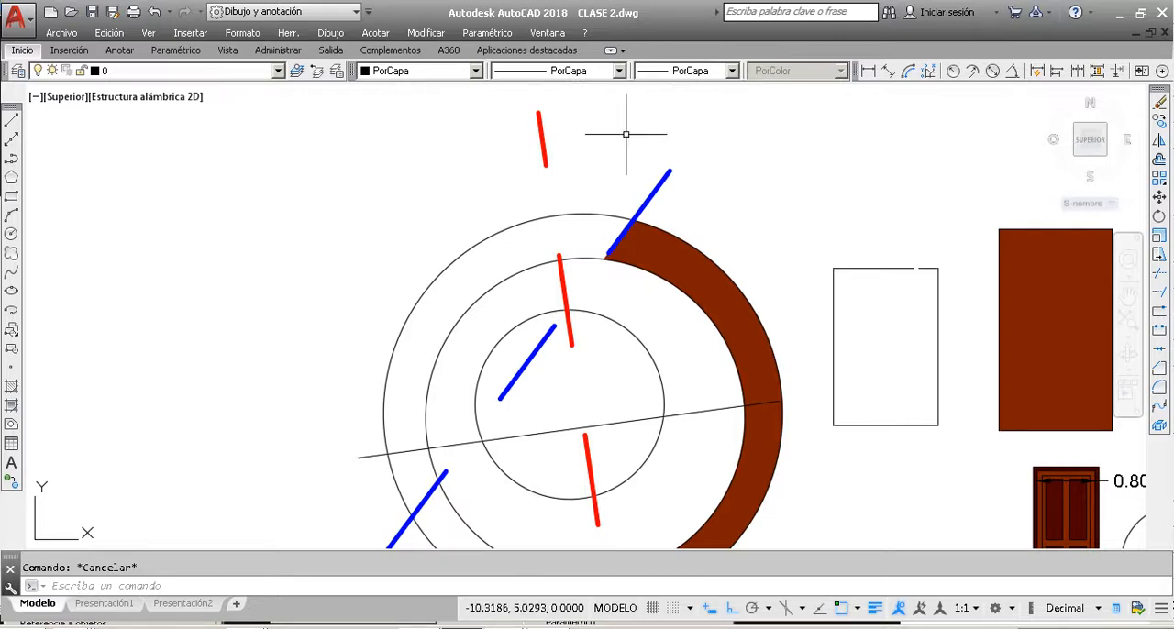
Step: Move the wall outlines and orange wall fill of room HAB. 1 to layer linea and deselect them
scroll(626, 134, "down", 5)
scroll(793, 190, "up", 3)
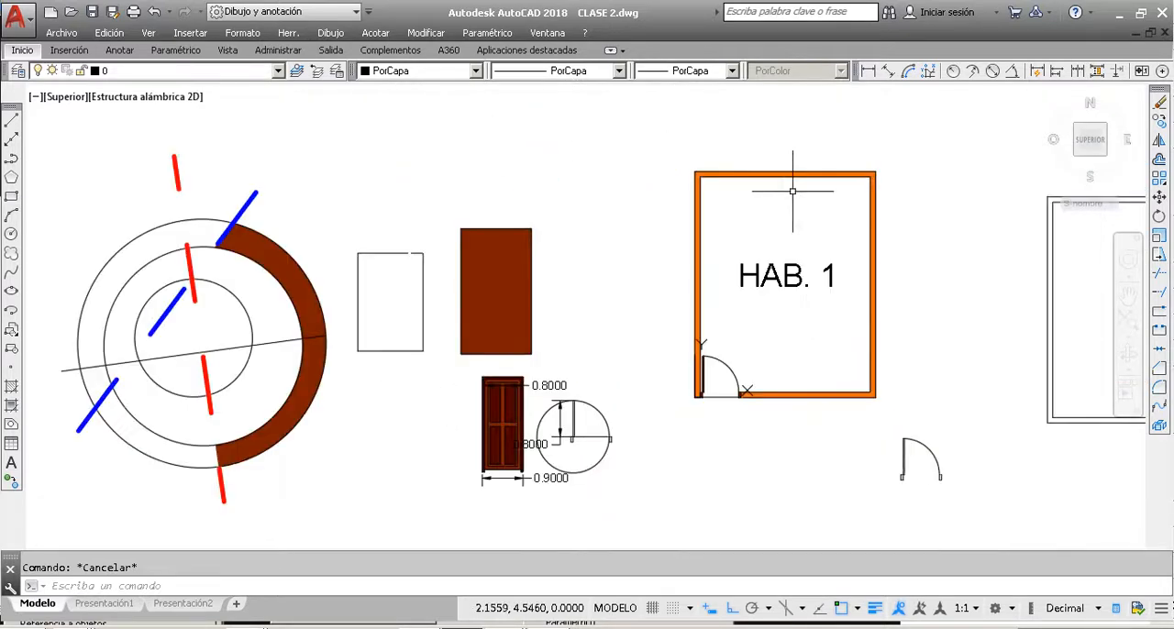
left_click(784, 194)
left_click(750, 150)
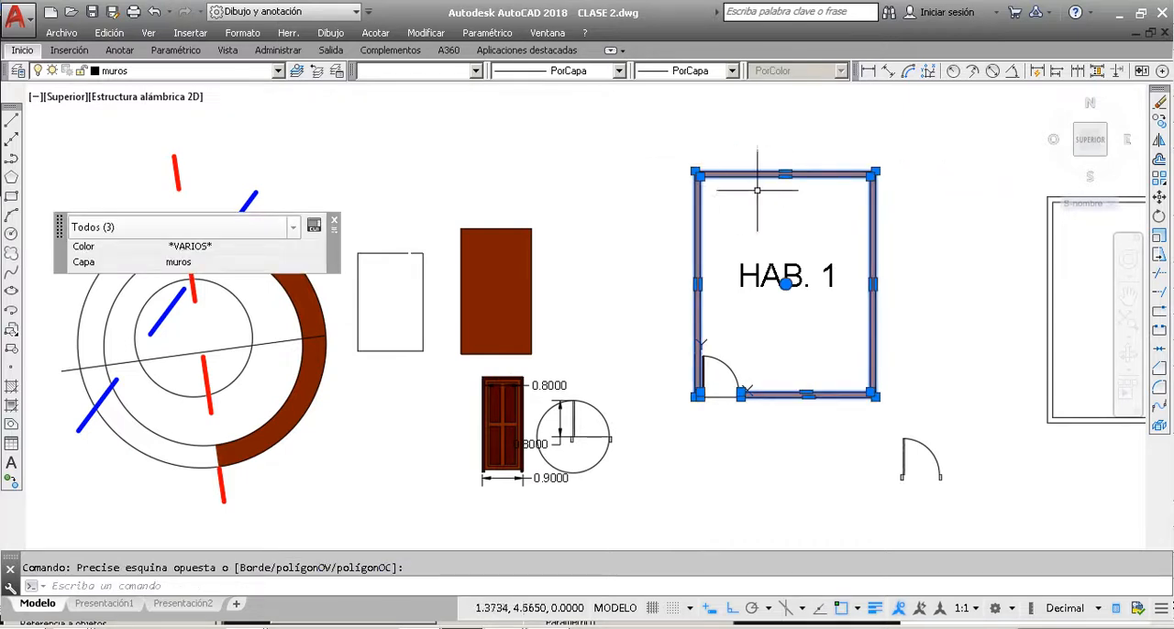
left_click(183, 70)
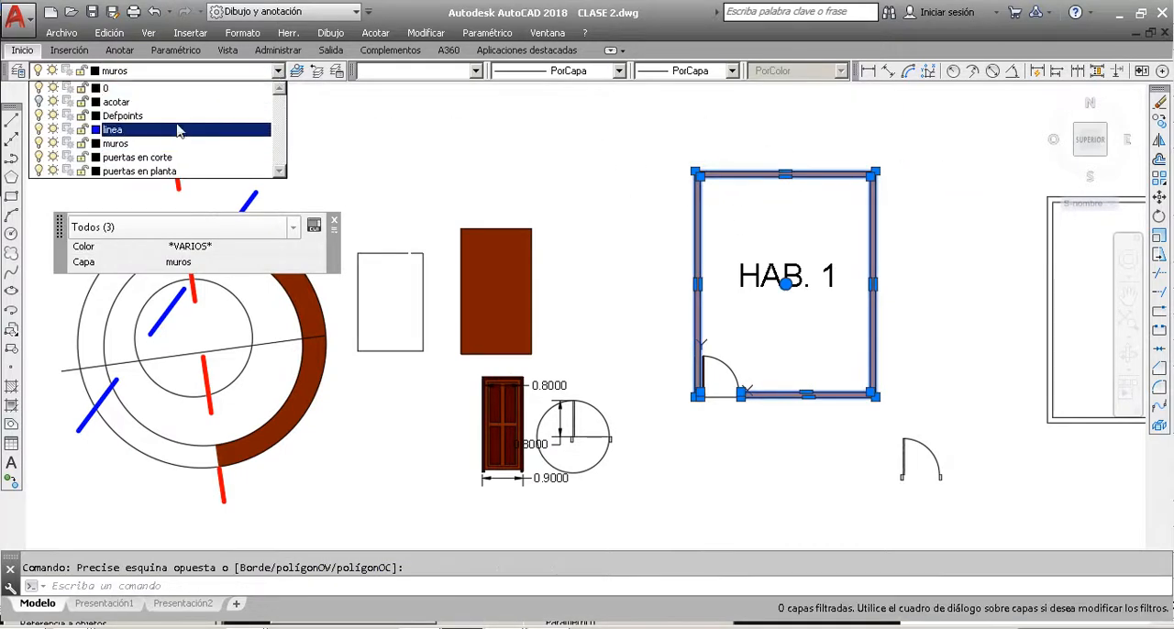
left_click(144, 134)
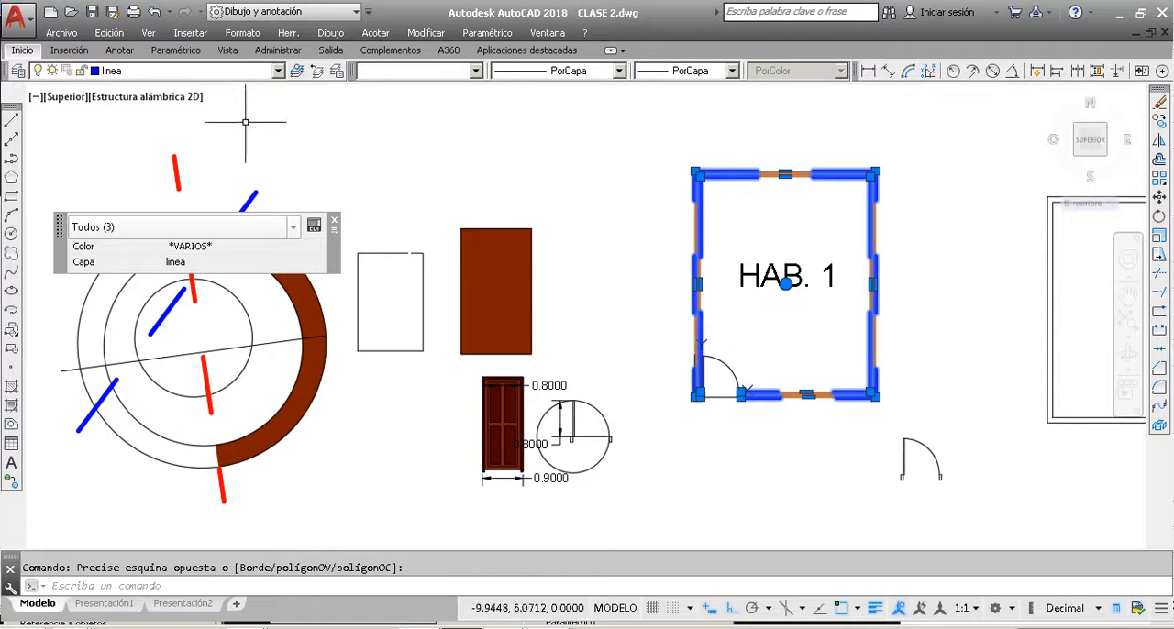
key("Escape")
scroll(834, 165, "up", 5)
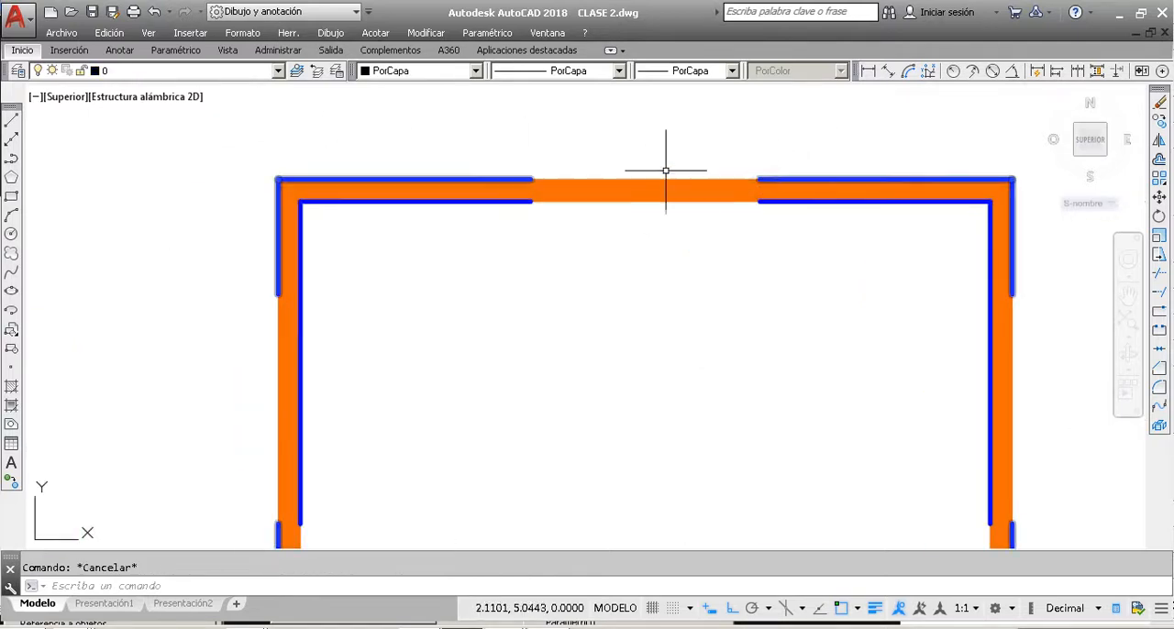
Step: Compare the layer, colour, linetype and lineweight assignments of the red dashed line and the blue dashed line crossing the circles
scroll(656, 174, "down", 4)
scroll(648, 169, "down", 2)
scroll(642, 139, "up", 2)
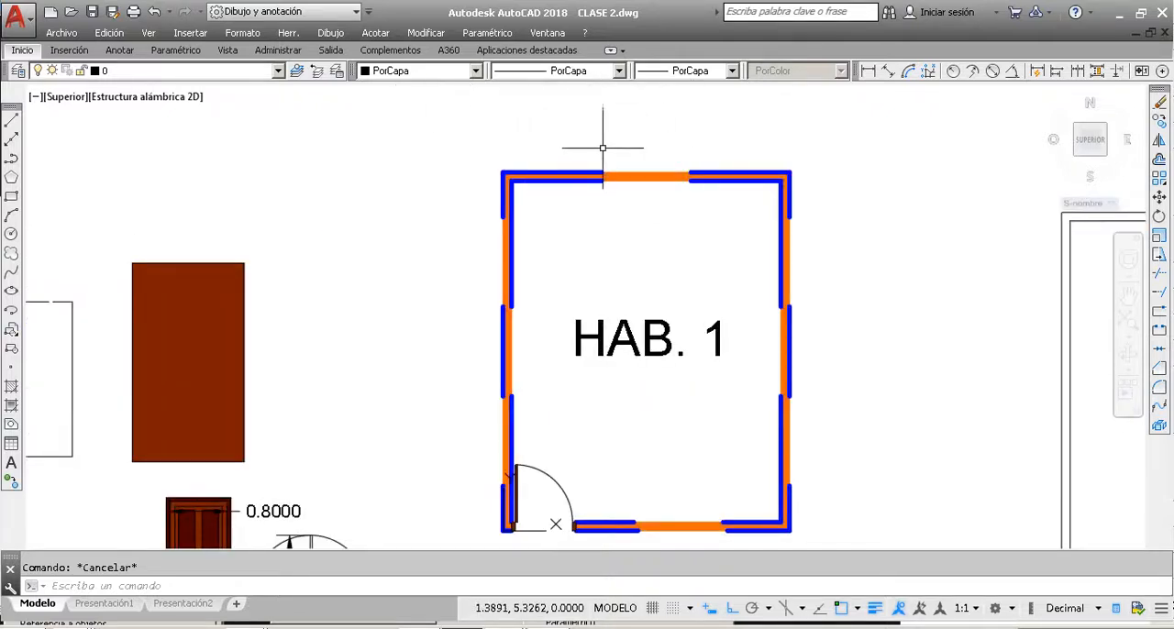
scroll(606, 169, "down", 4)
scroll(342, 149, "up", 2)
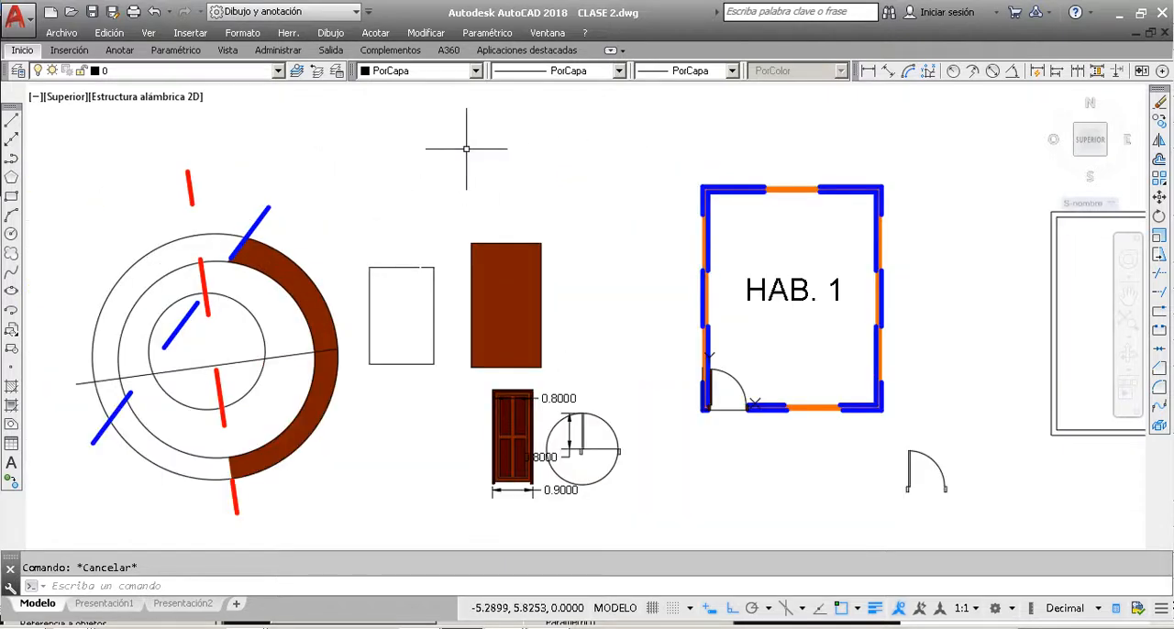
left_click(187, 178)
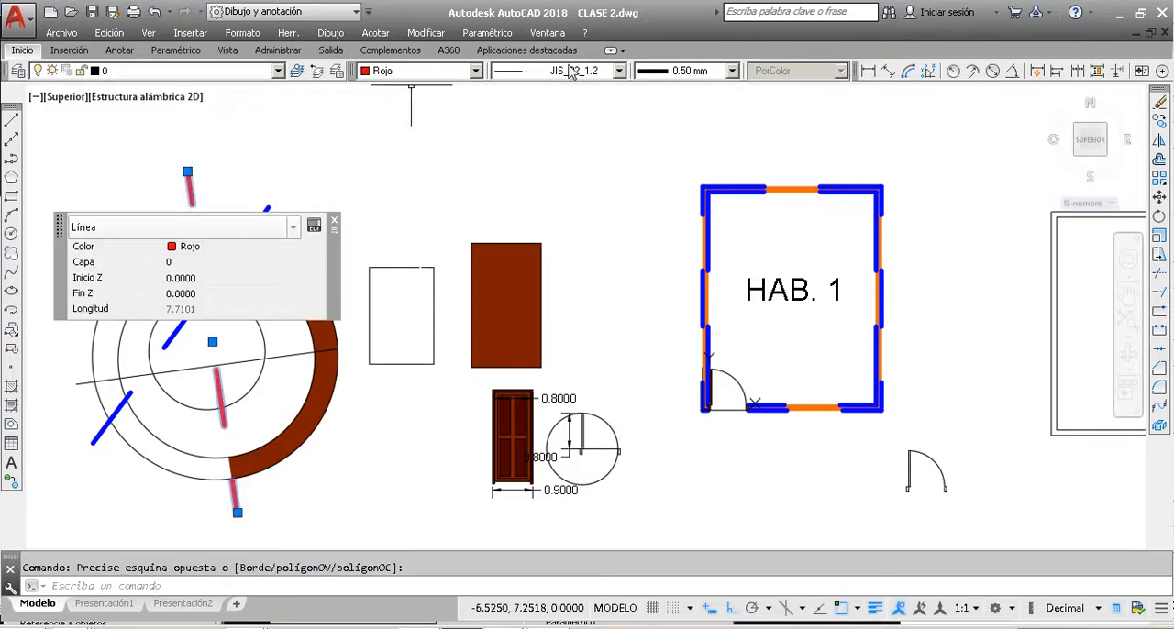
key("Escape")
left_click(307, 209)
left_click(236, 179)
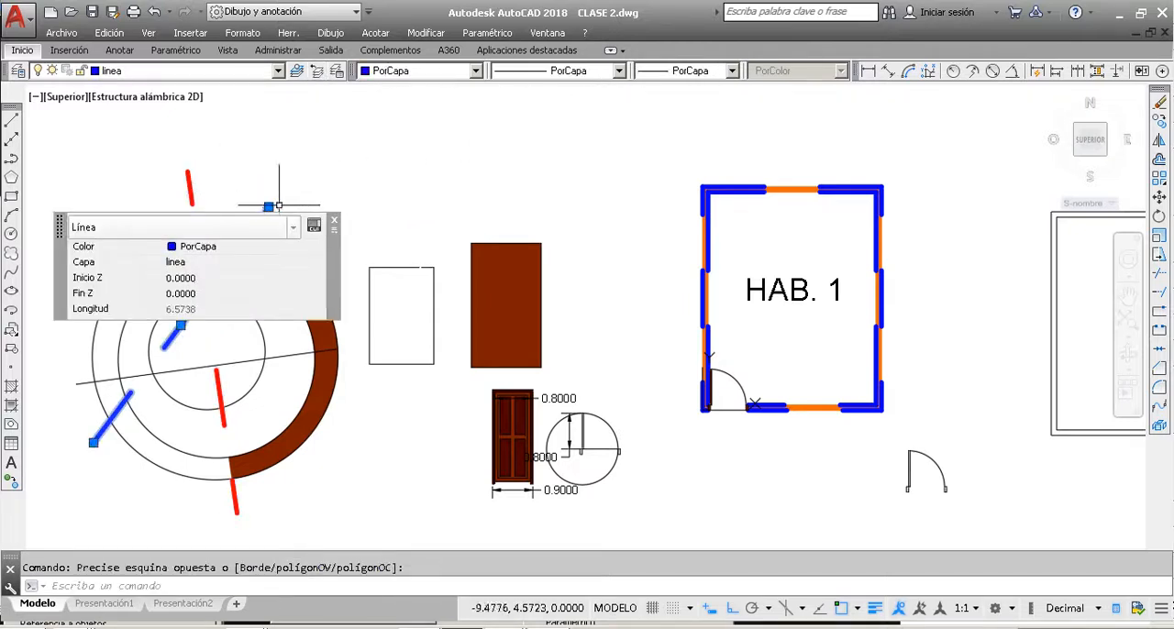
left_click(205, 73)
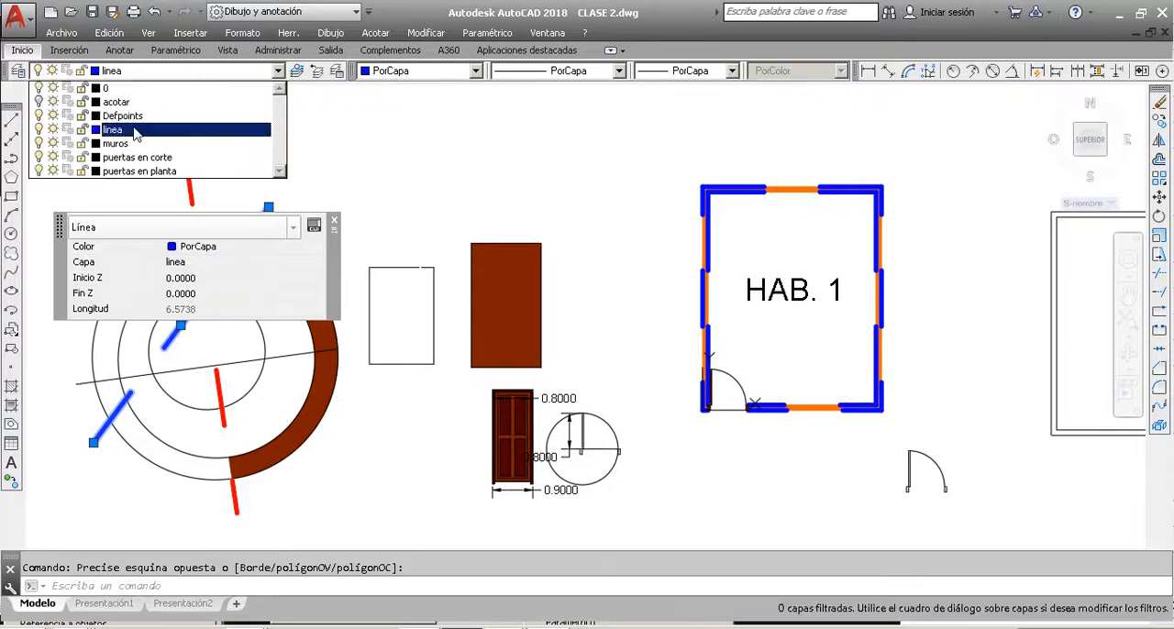
left_click(335, 224)
left_click(336, 223)
key("Escape")
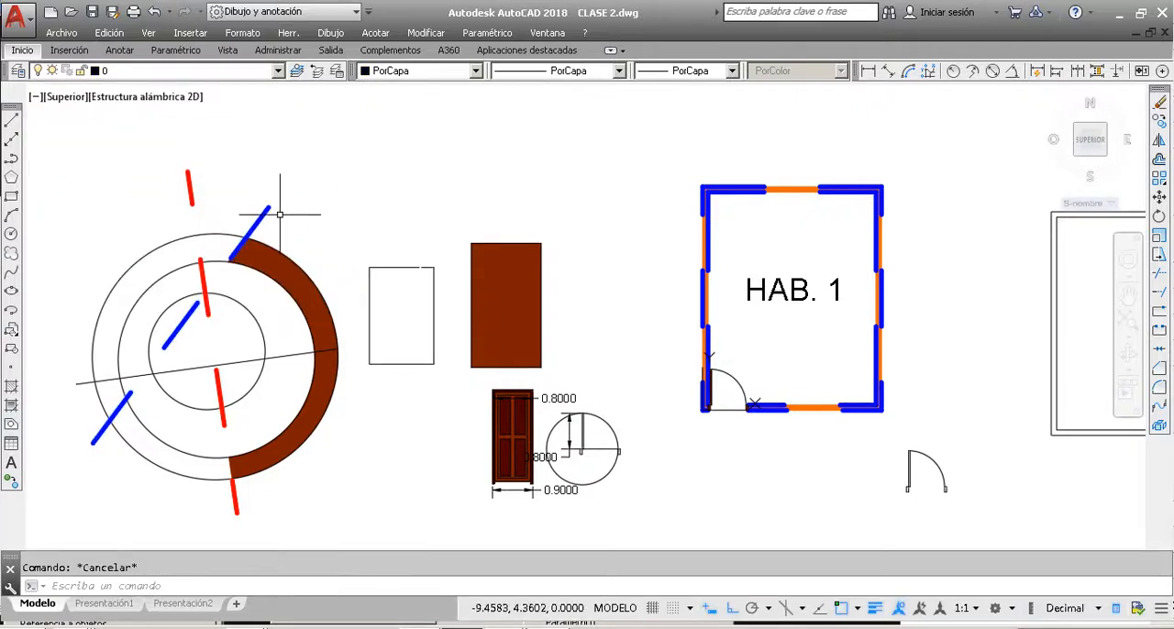
Step: Change the linea layer's colour to index 244 and close the layer manager
left_click(19, 71)
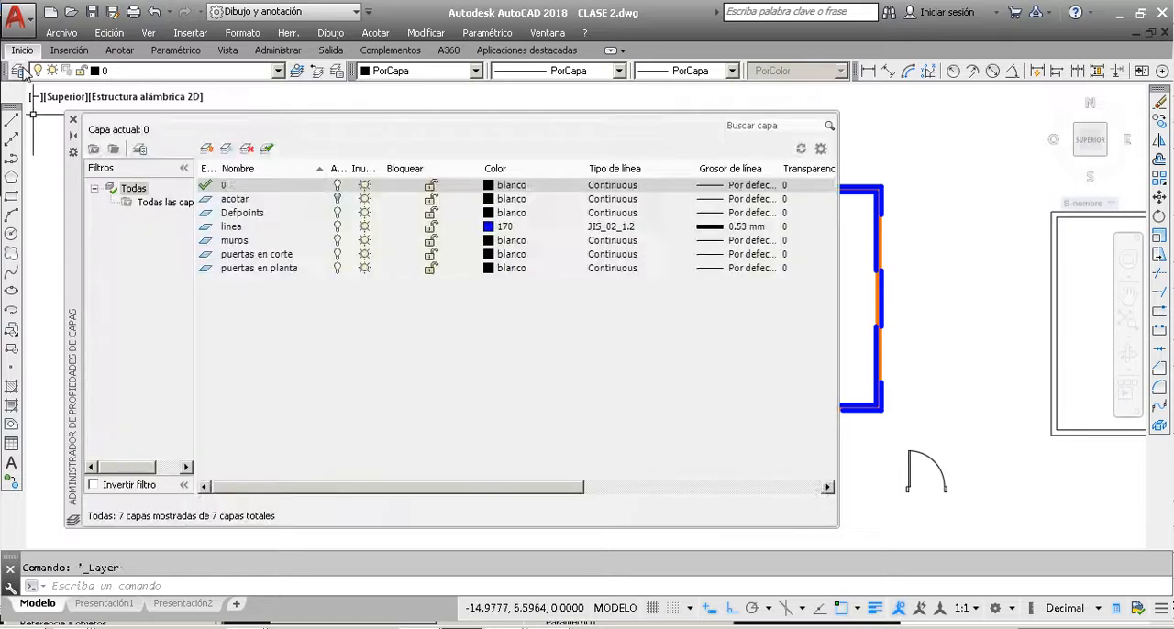
left_click(238, 228)
left_click(506, 227)
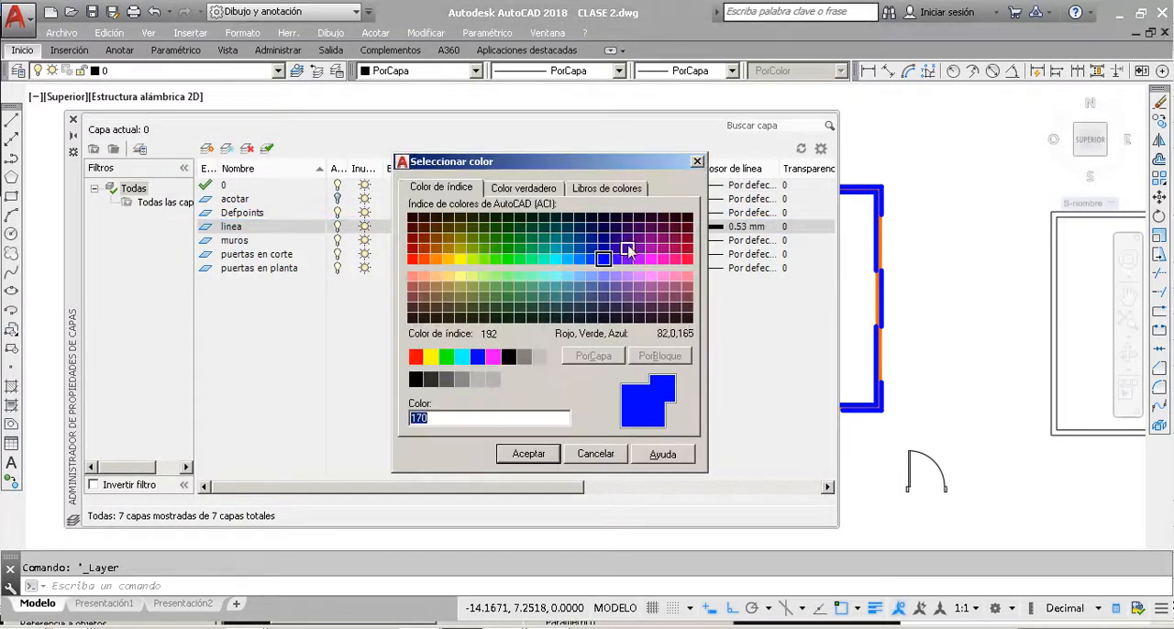
left_click(688, 250)
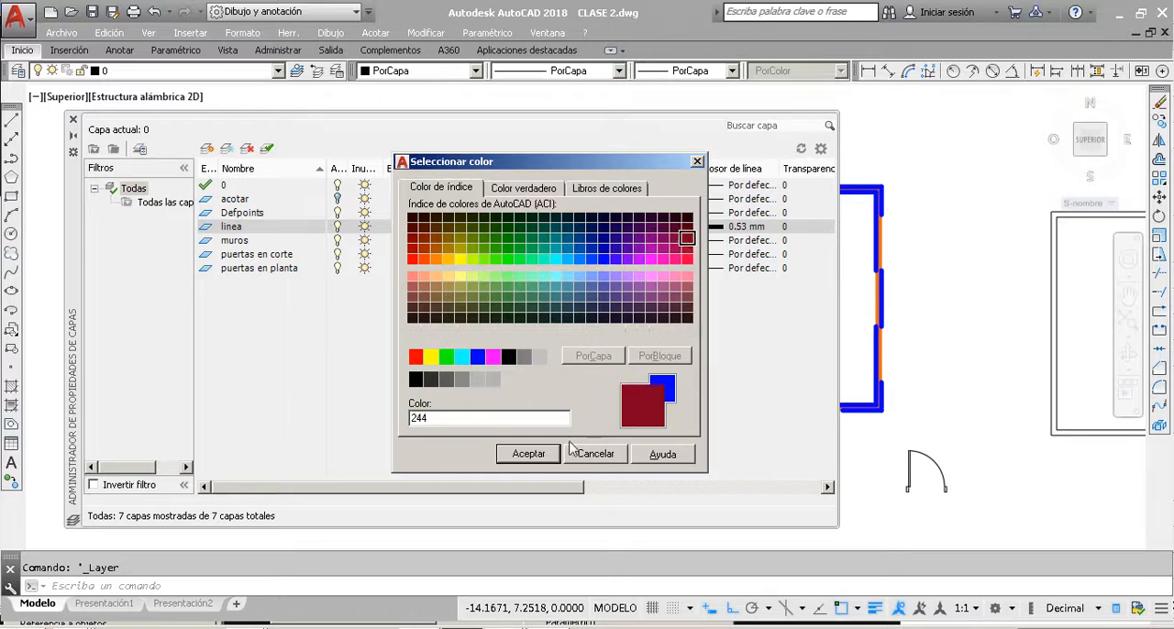
left_click(528, 453)
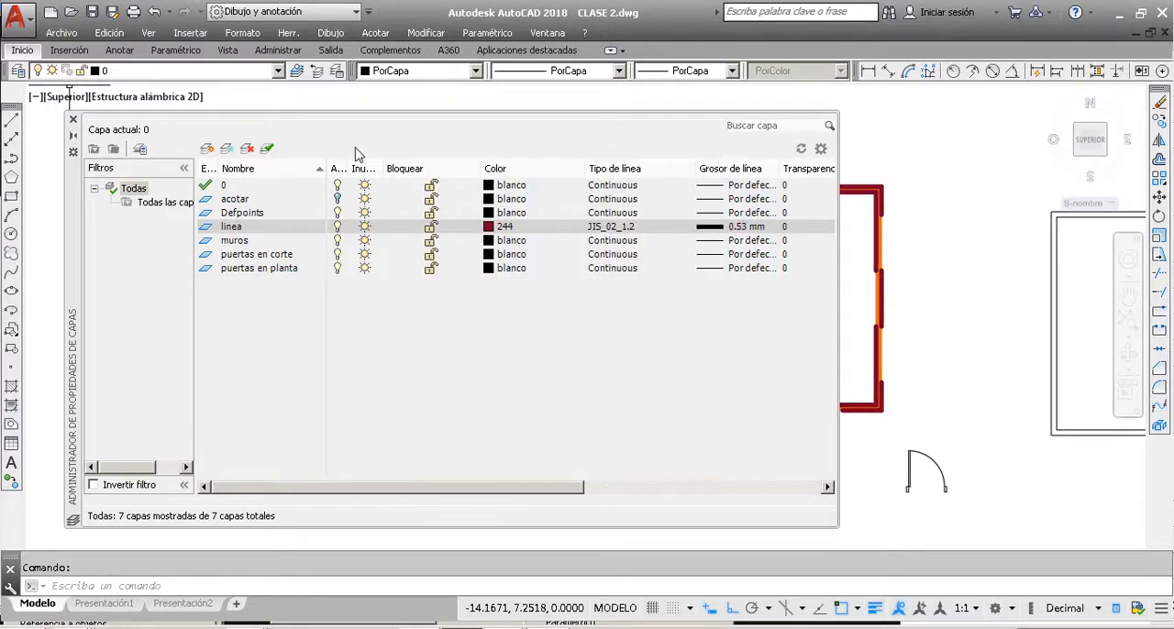
left_click(74, 120)
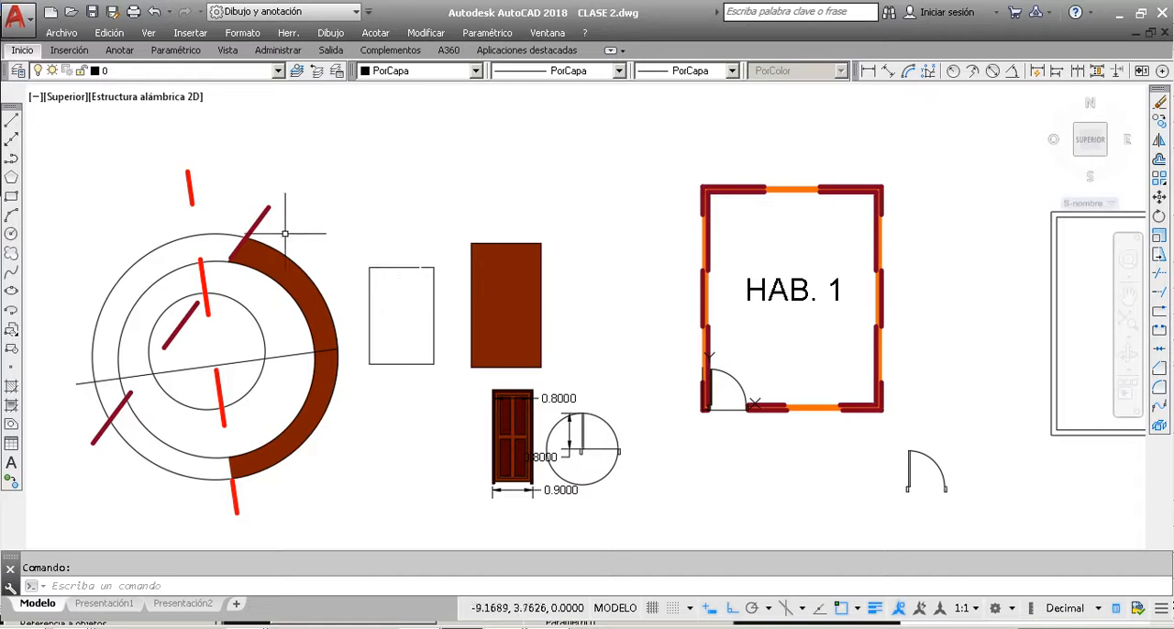
Step: Check the layer and colour assignment of the dark red diagonal line together with the outer wall outline of HAB. 1
left_click(254, 218)
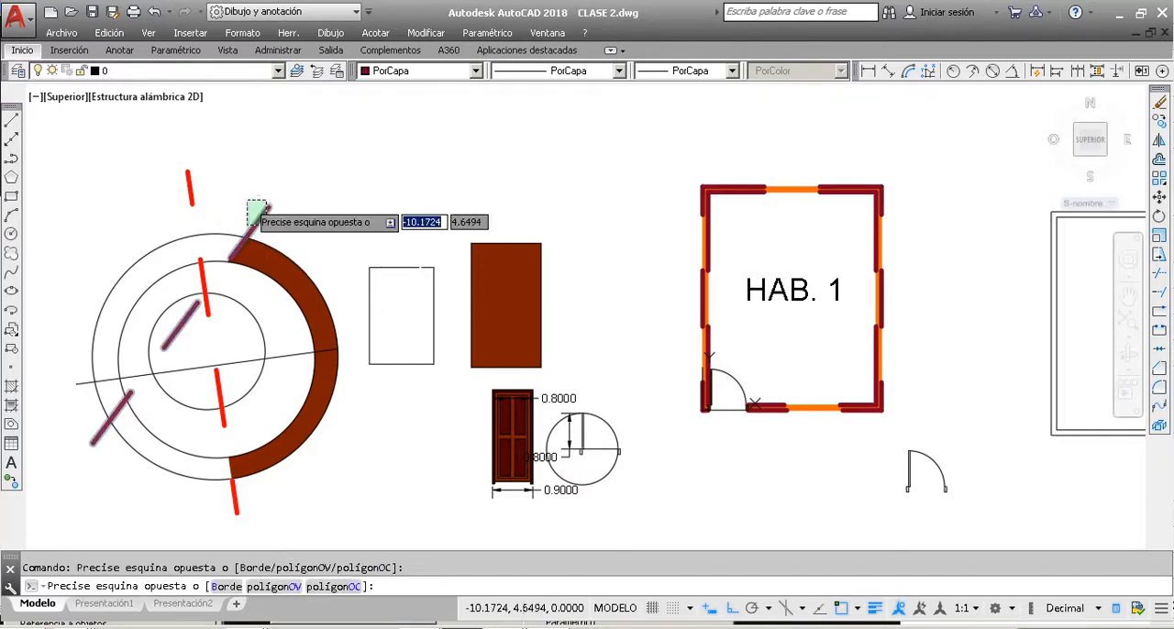
left_click(240, 209)
left_click(752, 183)
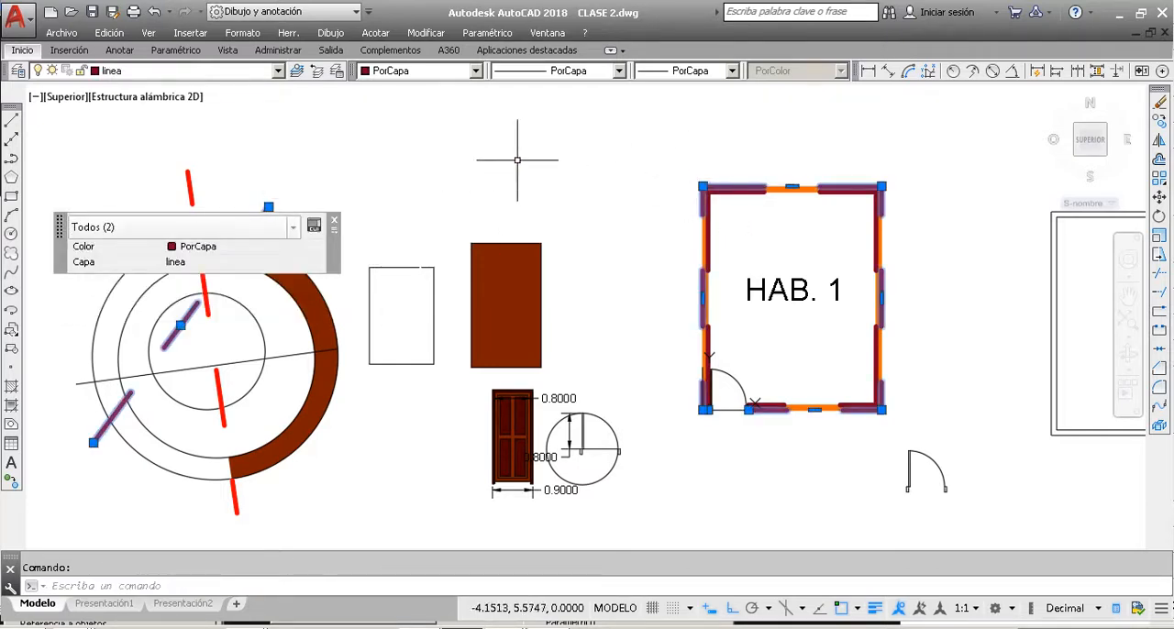
key("Escape")
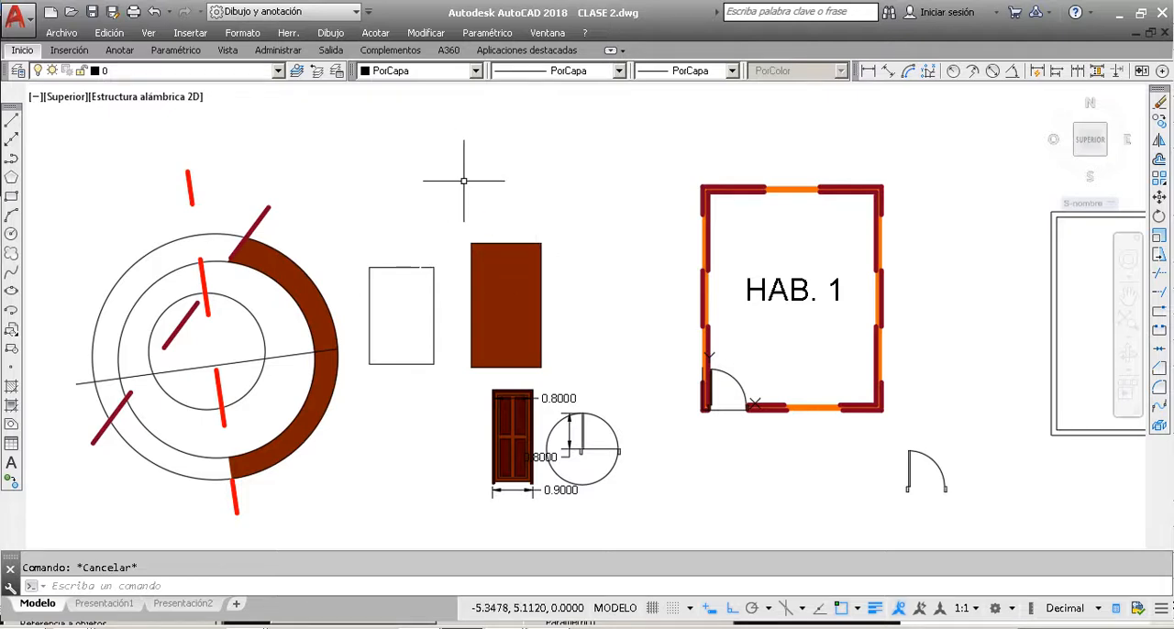
Step: Make linea the current layer and compare the layers of the thin near-horizontal line and the dark red diagonal across the circles
left_click(216, 72)
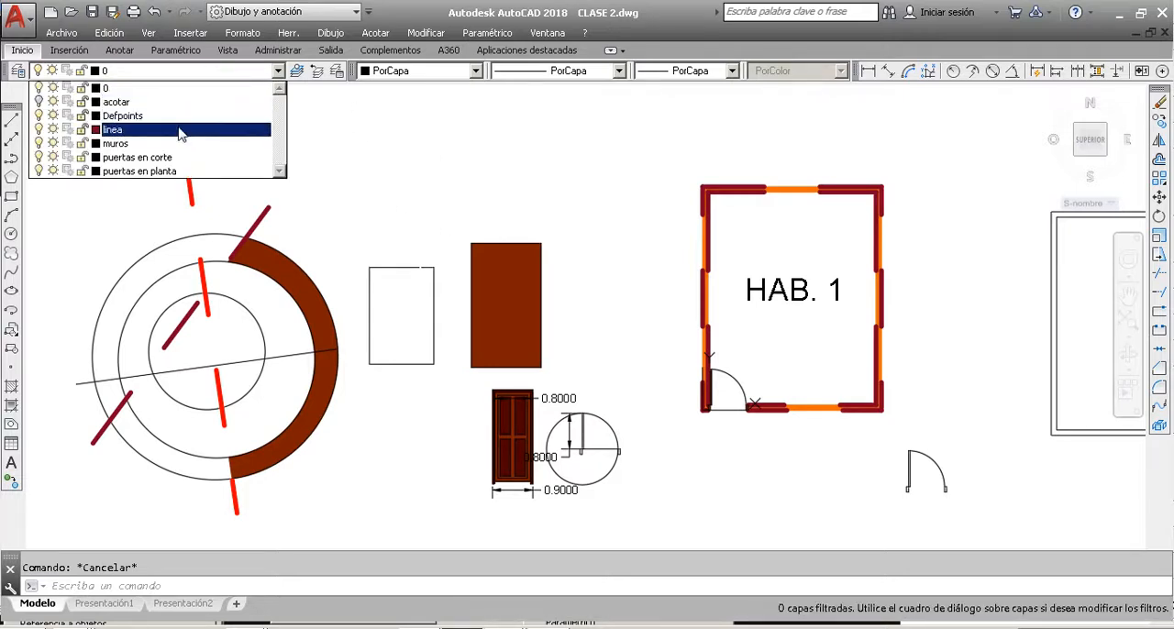
left_click(178, 130)
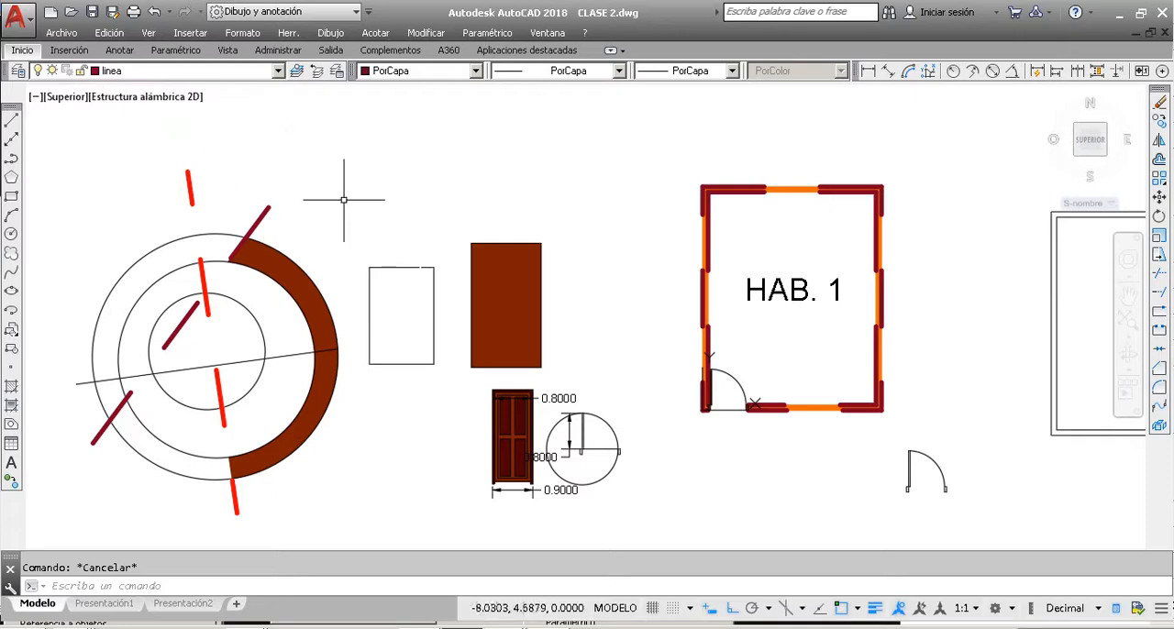
left_click(294, 354)
left_click(334, 220)
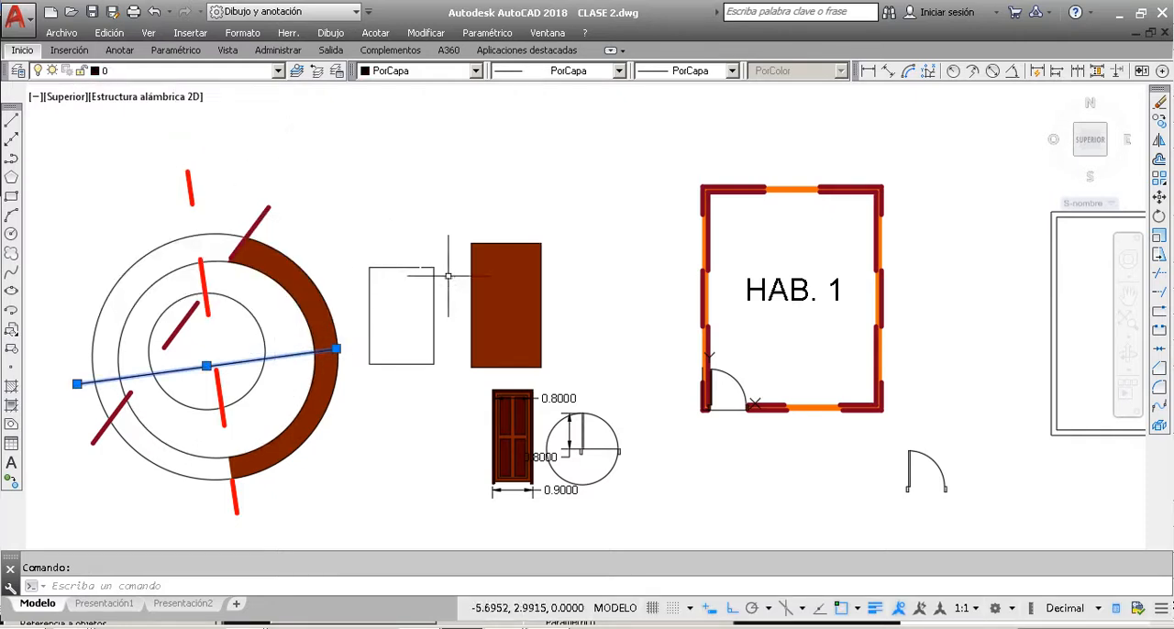
key("Escape")
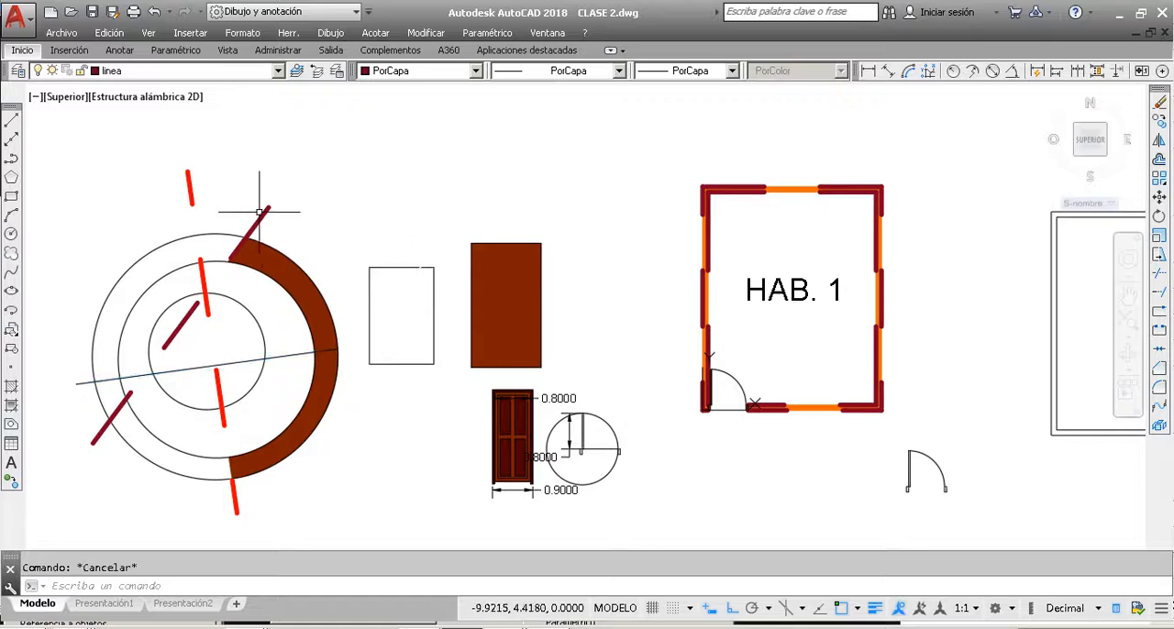
left_click(261, 215)
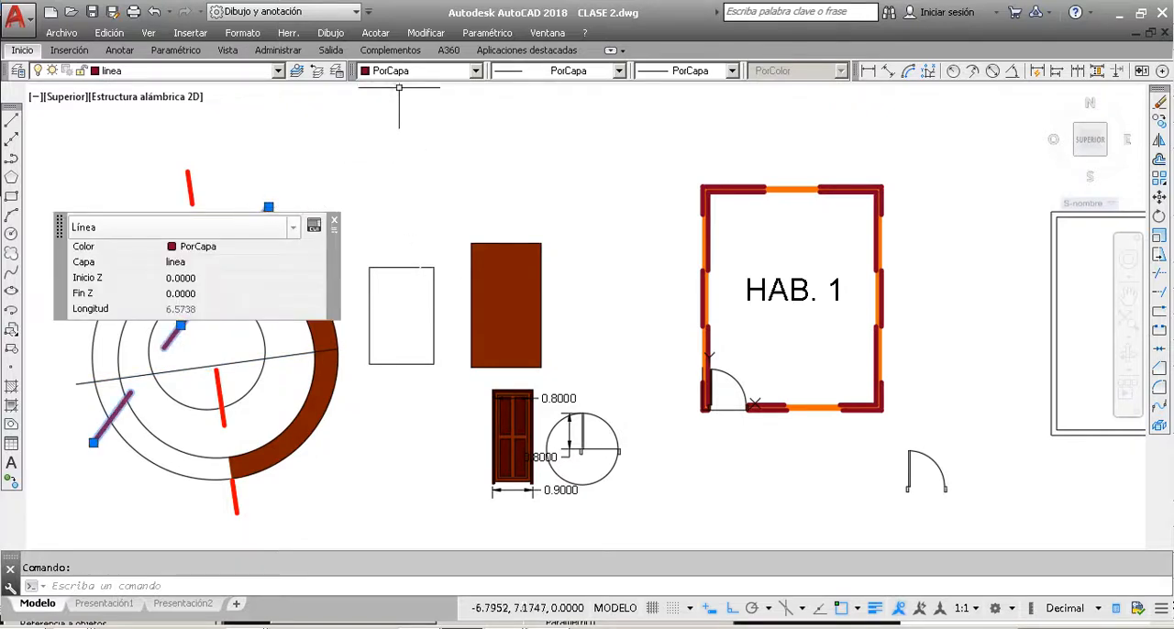
left_click(335, 221)
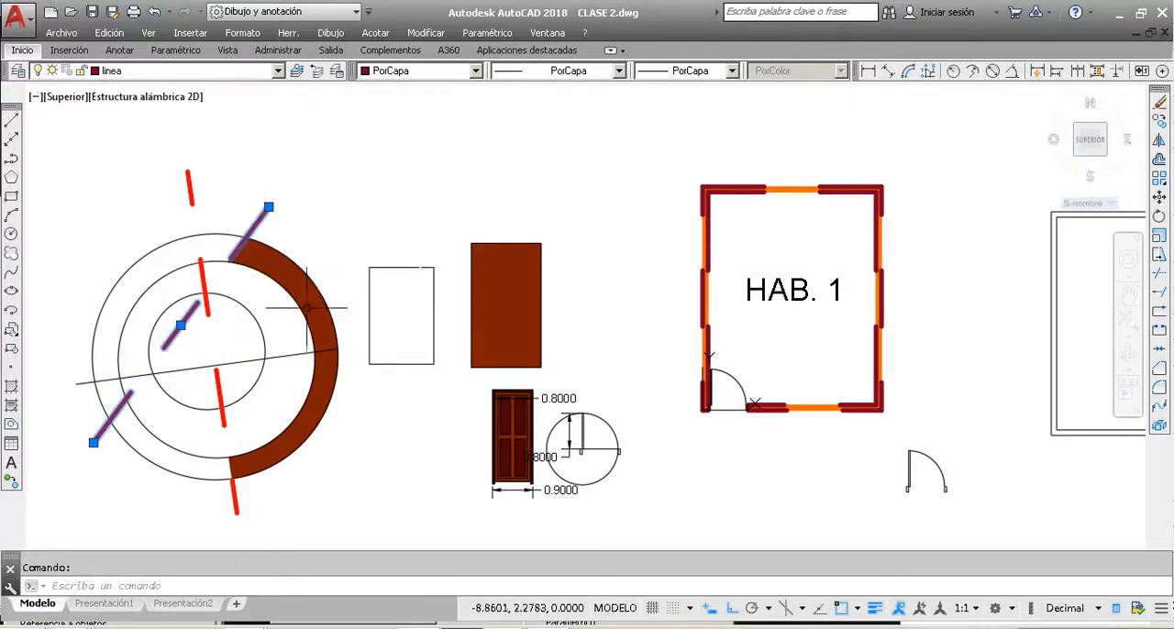
key("Escape")
Step: Set the colour of the thin near-horizontal line across the circles to Amarillo
left_click(289, 372)
left_click(288, 326)
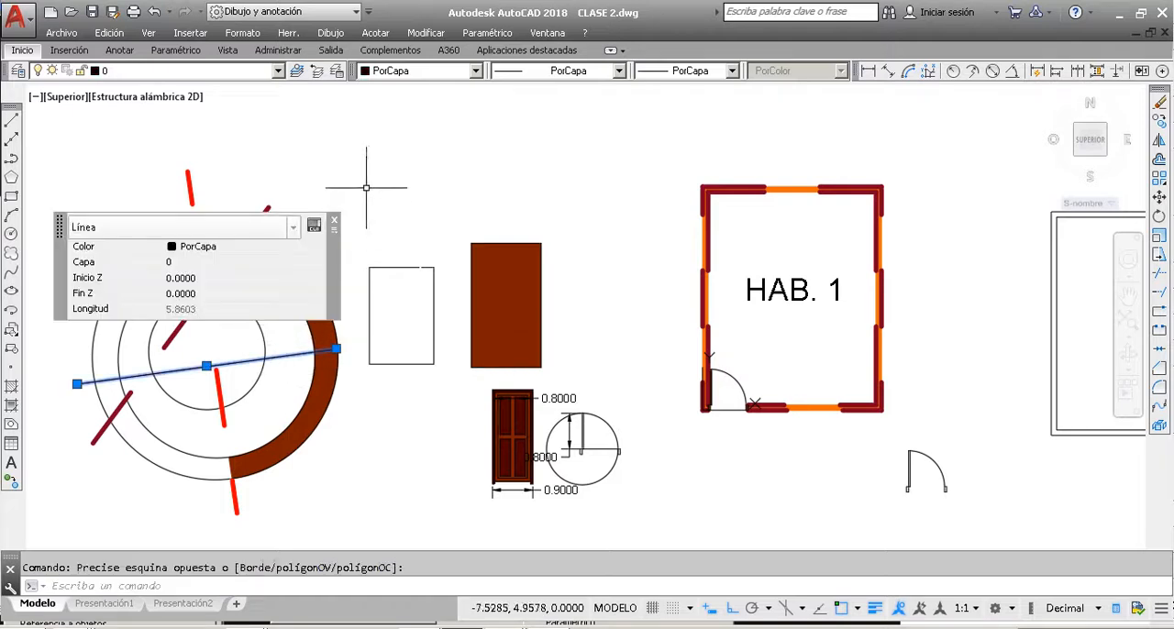
left_click(334, 221)
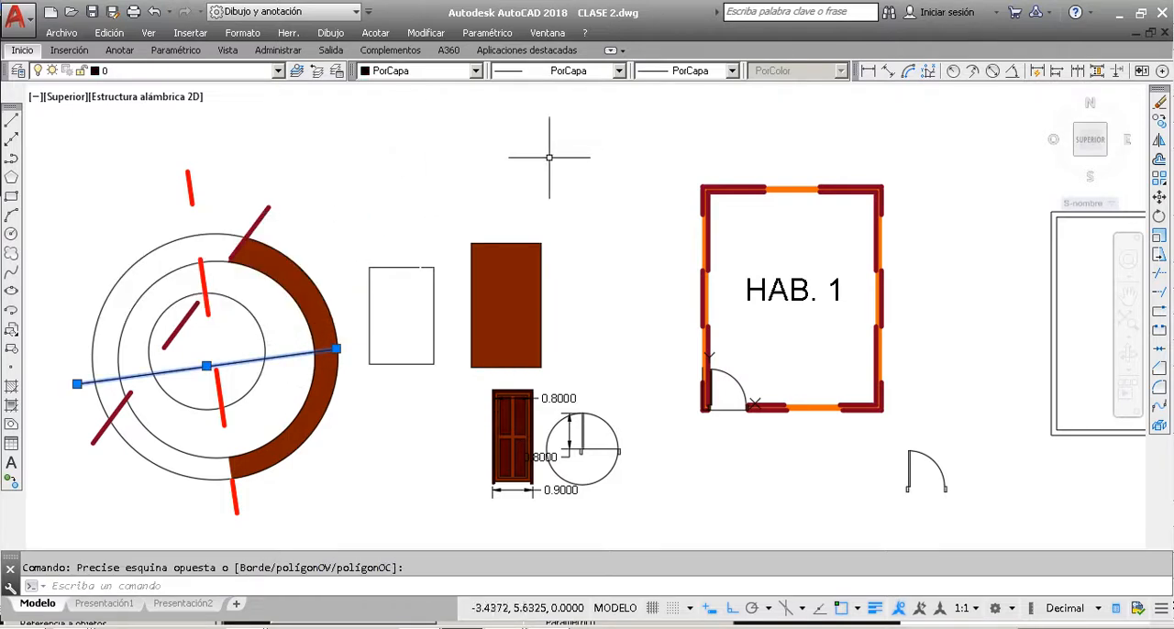
left_click(476, 72)
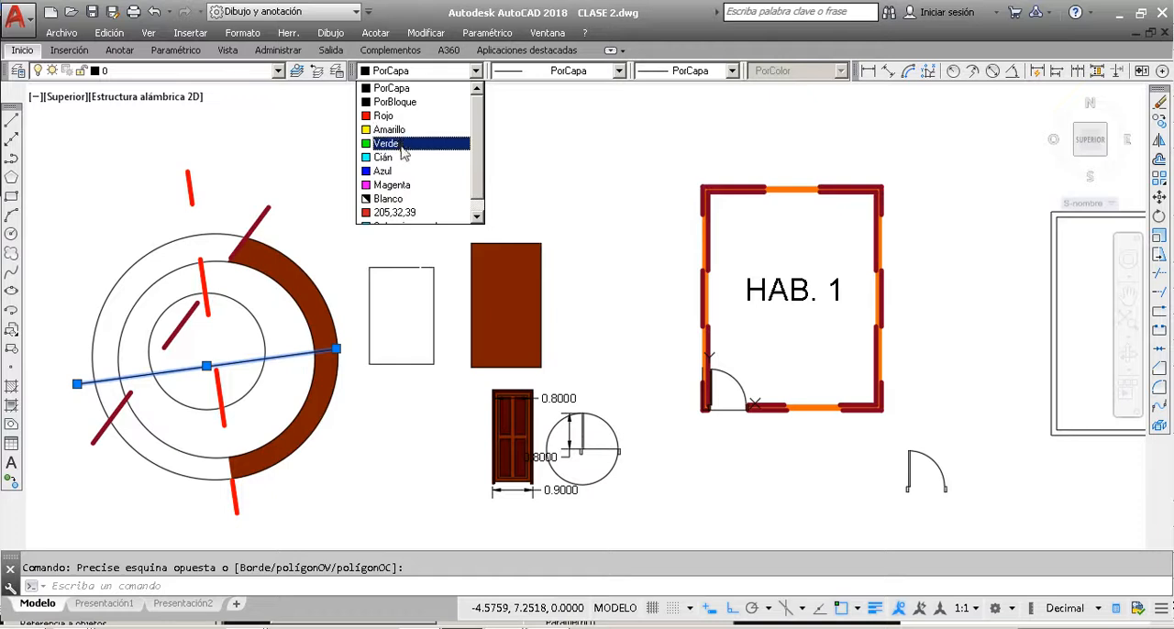
scroll(400, 172, "down", 1)
scroll(399, 193, "up", 1)
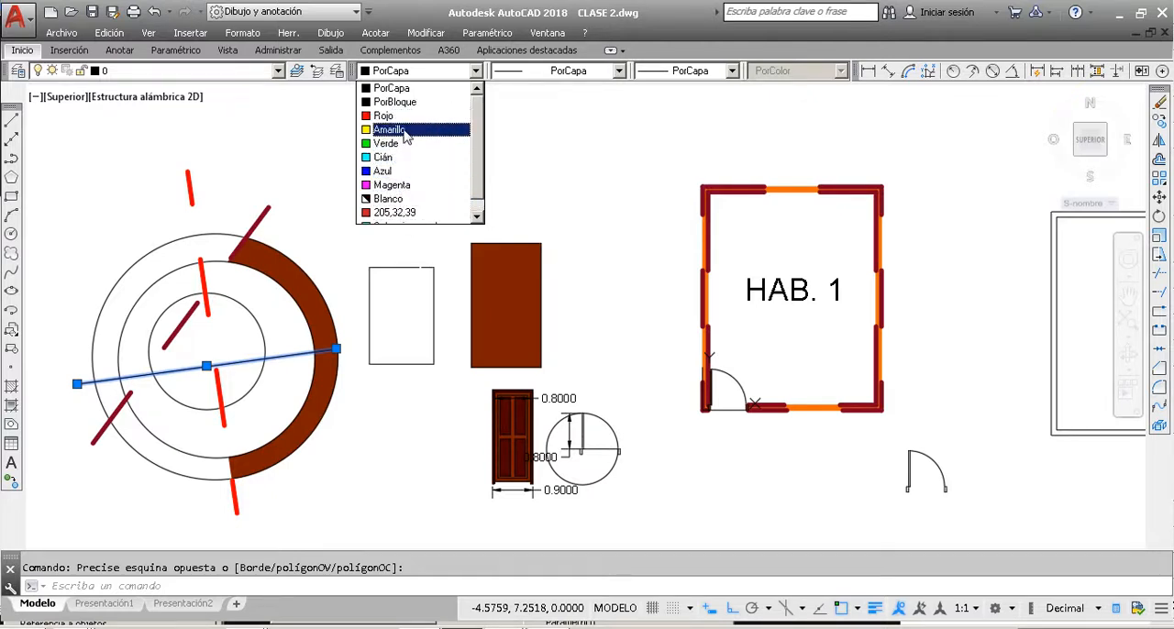
left_click(389, 129)
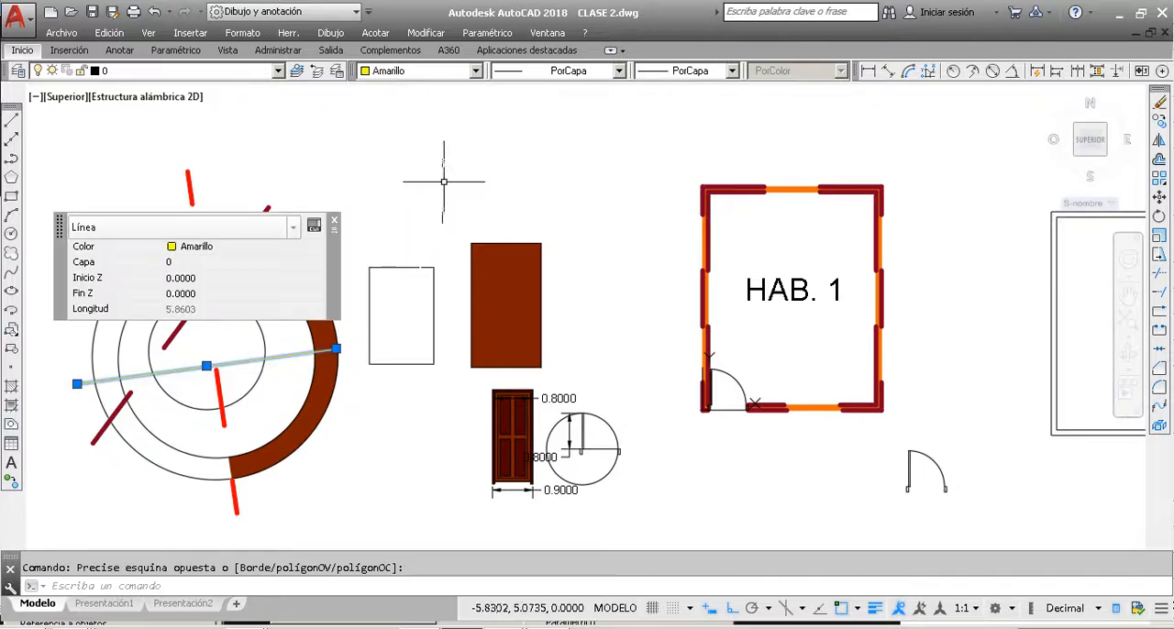
Step: Set the yellow line's linetype to Continuous and its lineweight to 0.90 mm, and deselect it
left_click(592, 74)
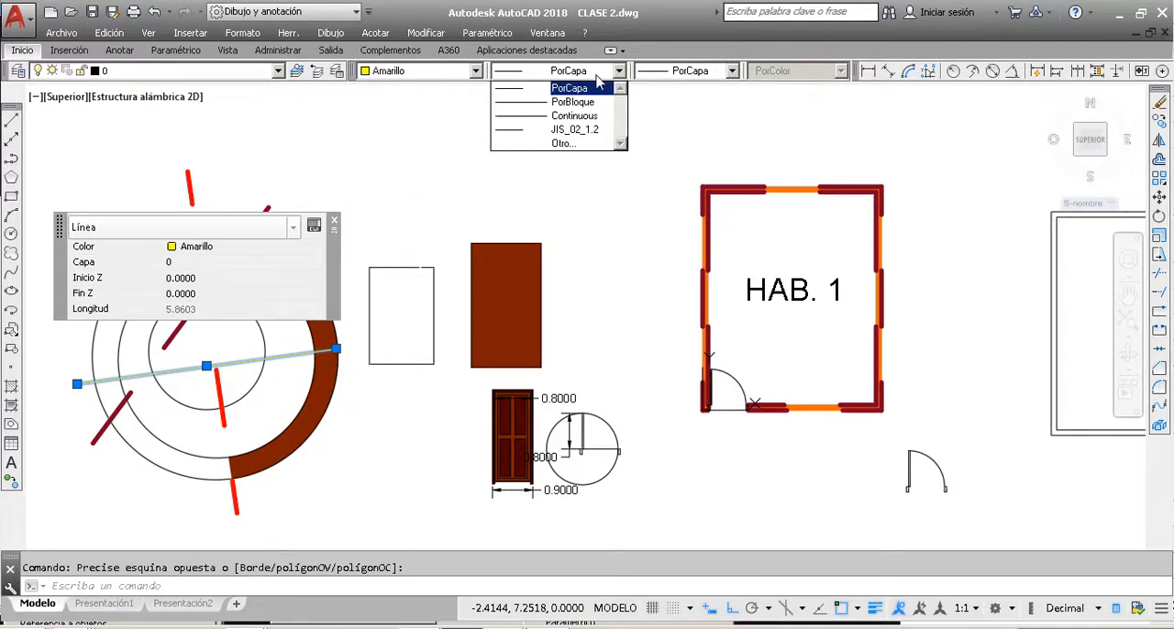
left_click(567, 115)
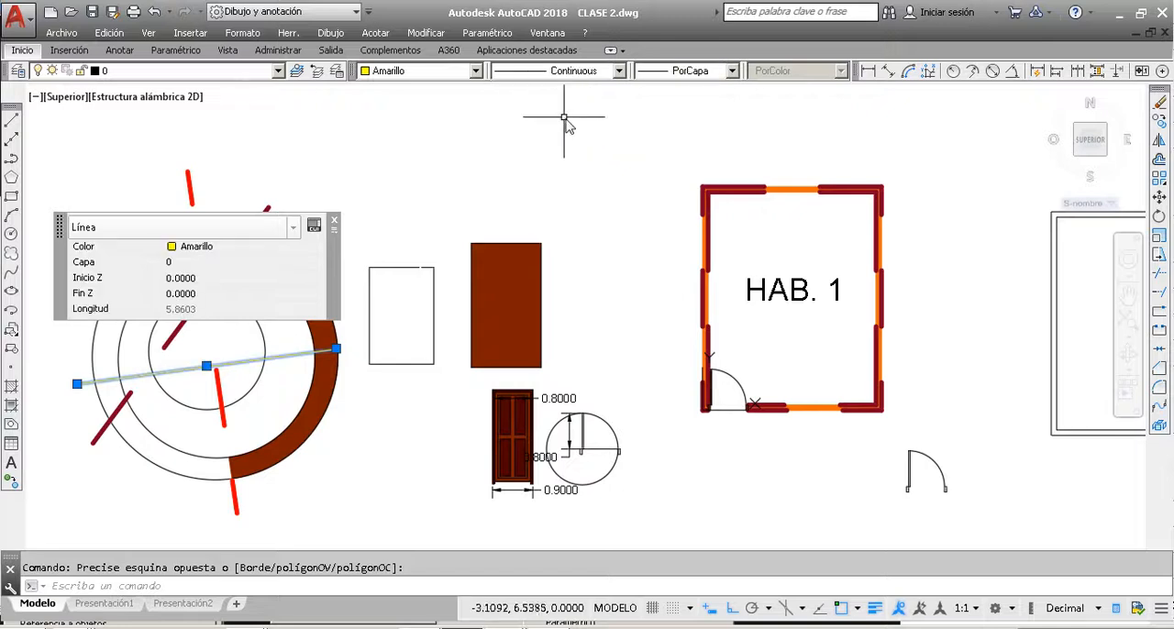
left_click(731, 70)
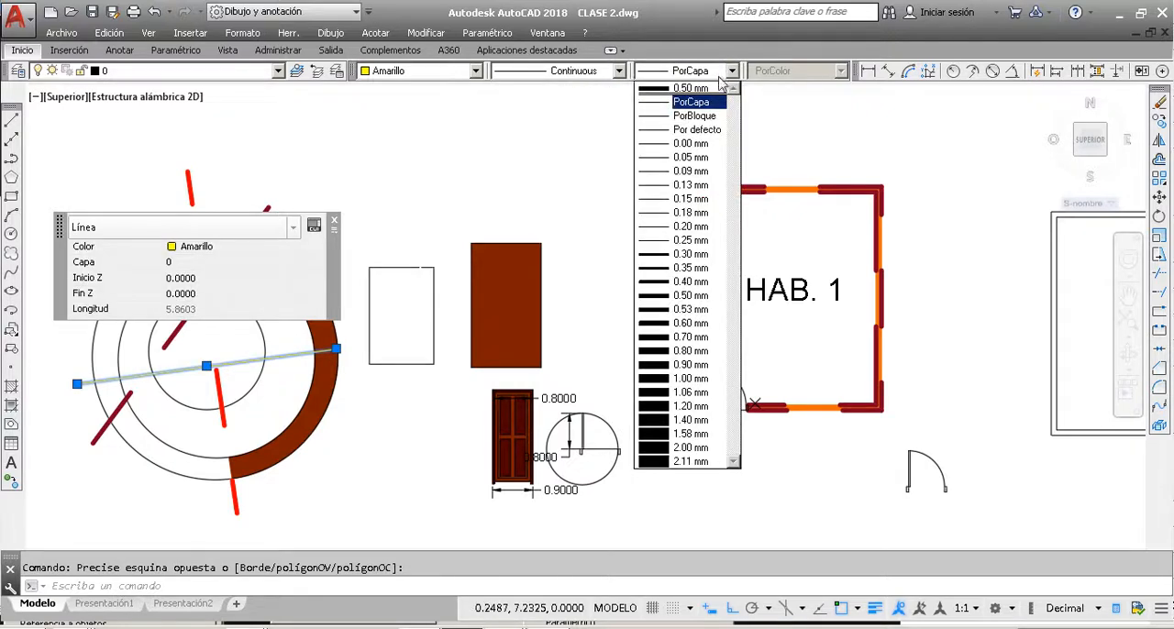
left_click(699, 364)
key("Escape")
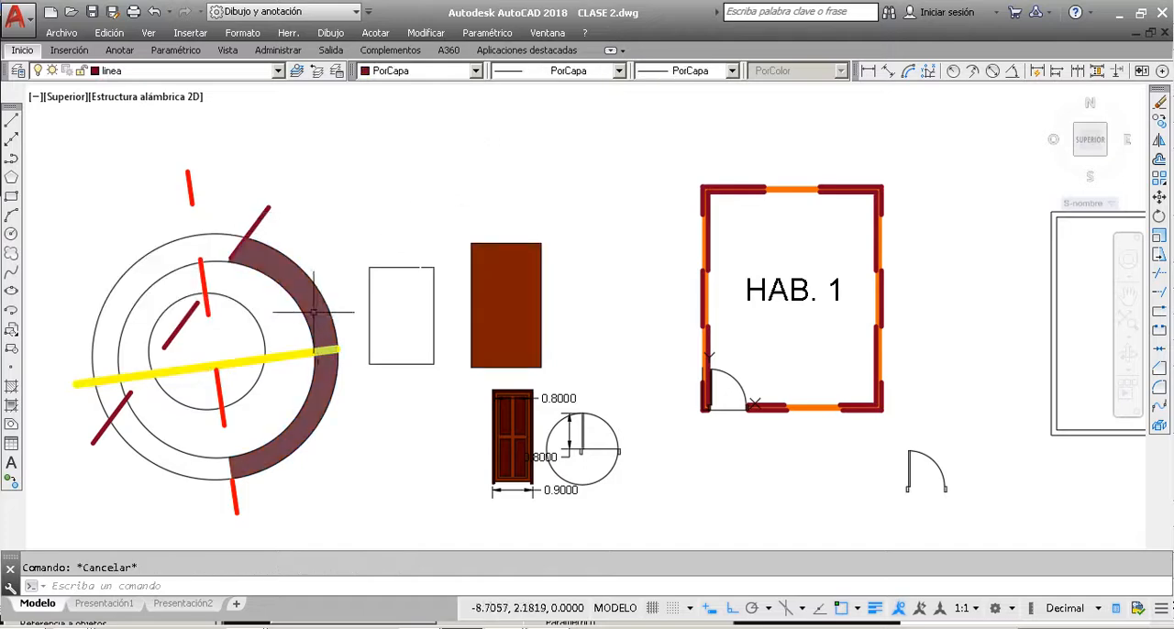
Step: Move the thick yellow line across the circles to layer linea and deselect it
scroll(279, 364, "up", 5)
scroll(303, 369, "down", 5)
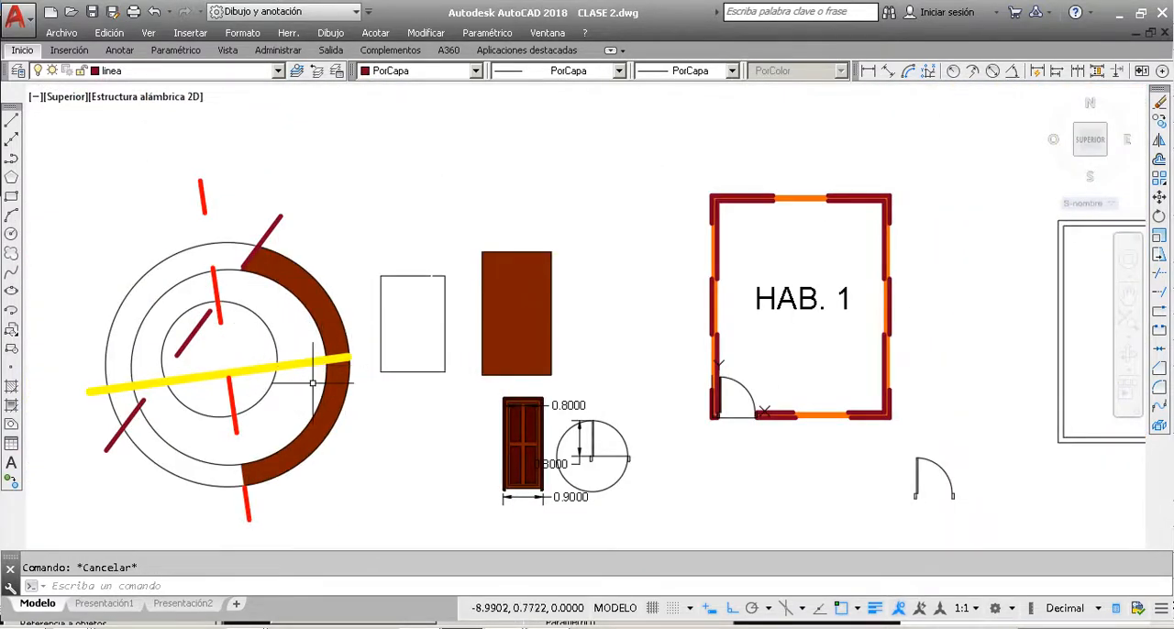
left_click(313, 383)
left_click(300, 356)
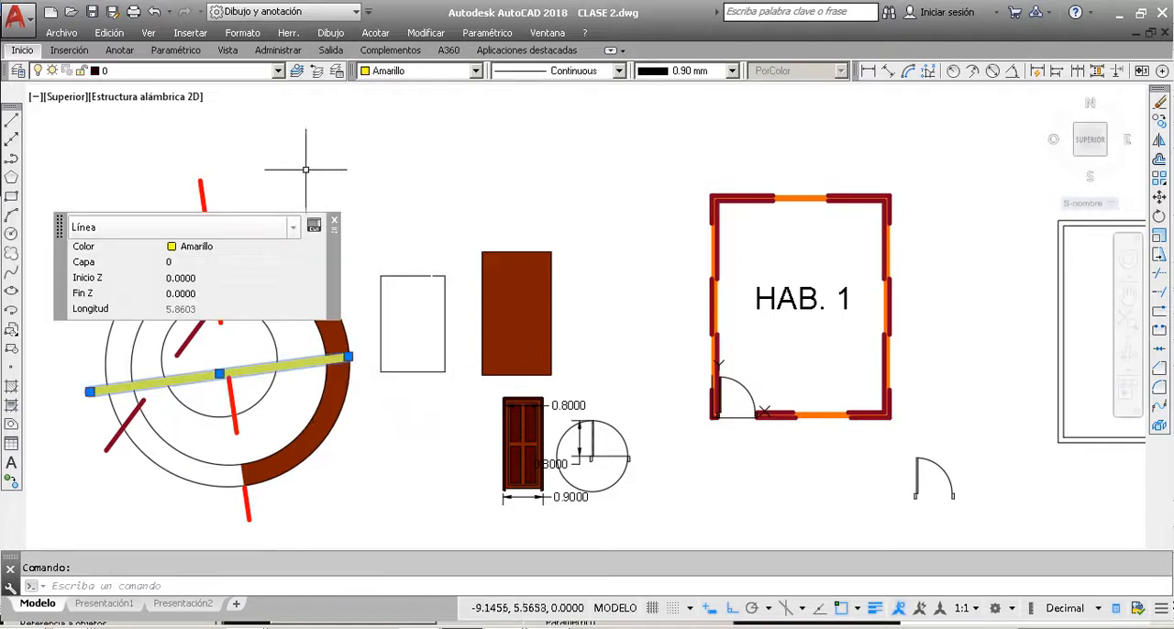
left_click(335, 225)
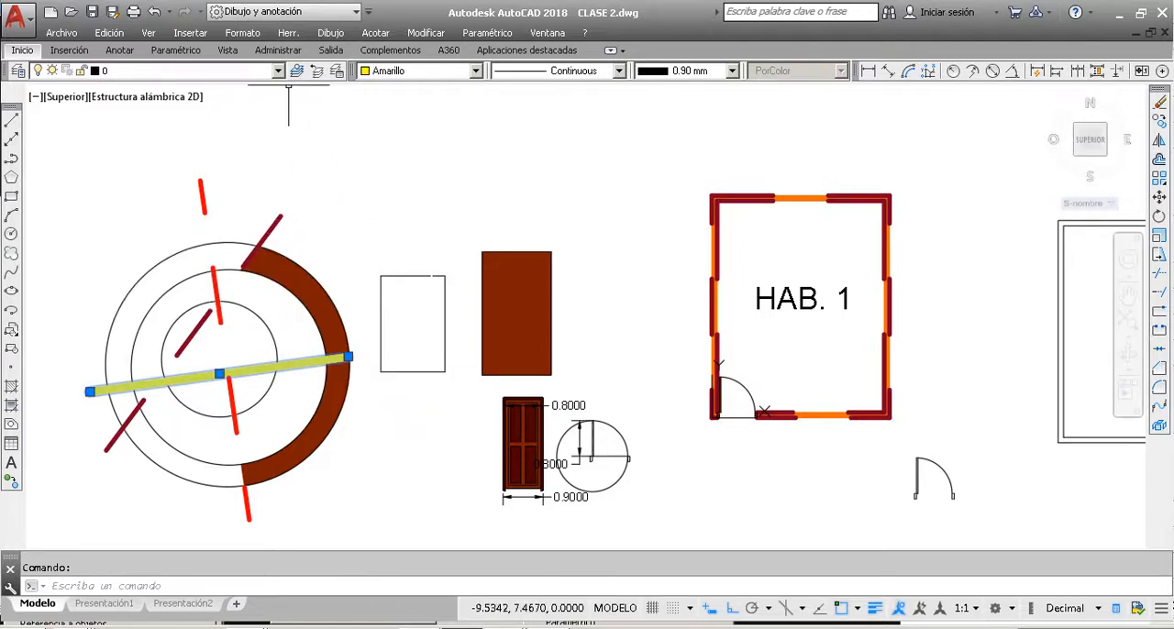
left_click(261, 70)
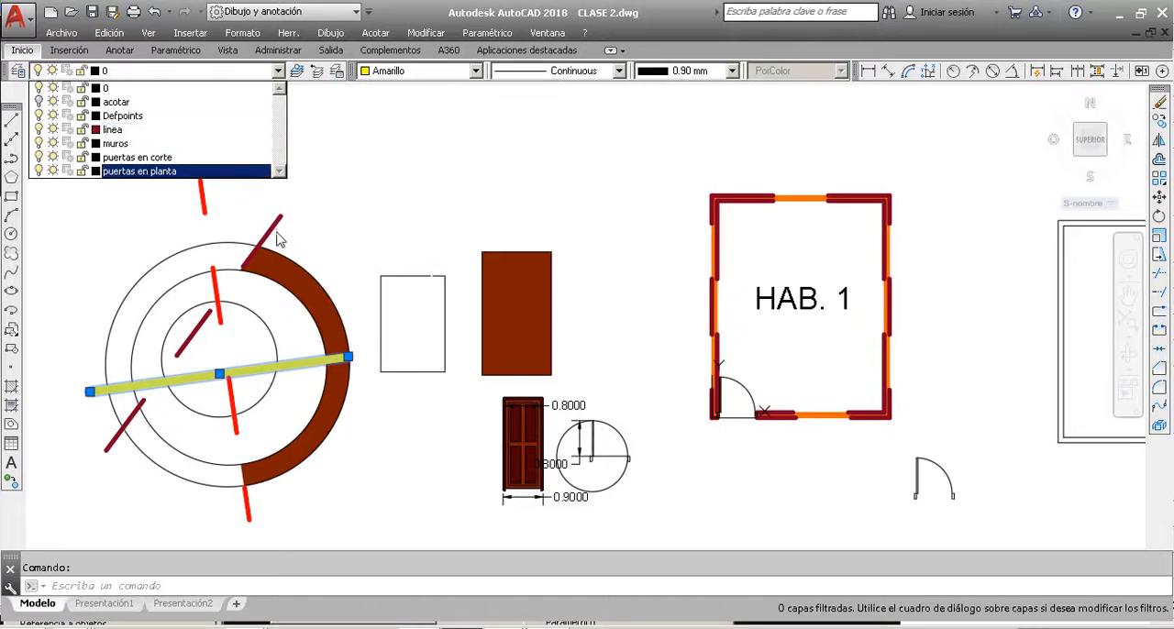
left_click(150, 130)
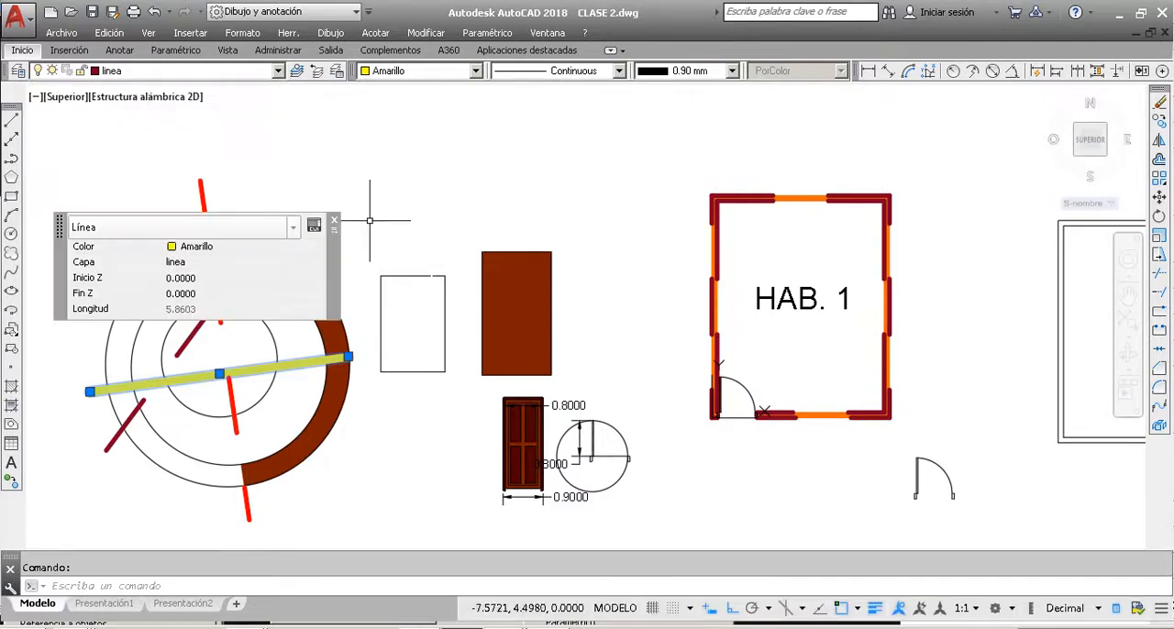
left_click(336, 223)
key("Escape")
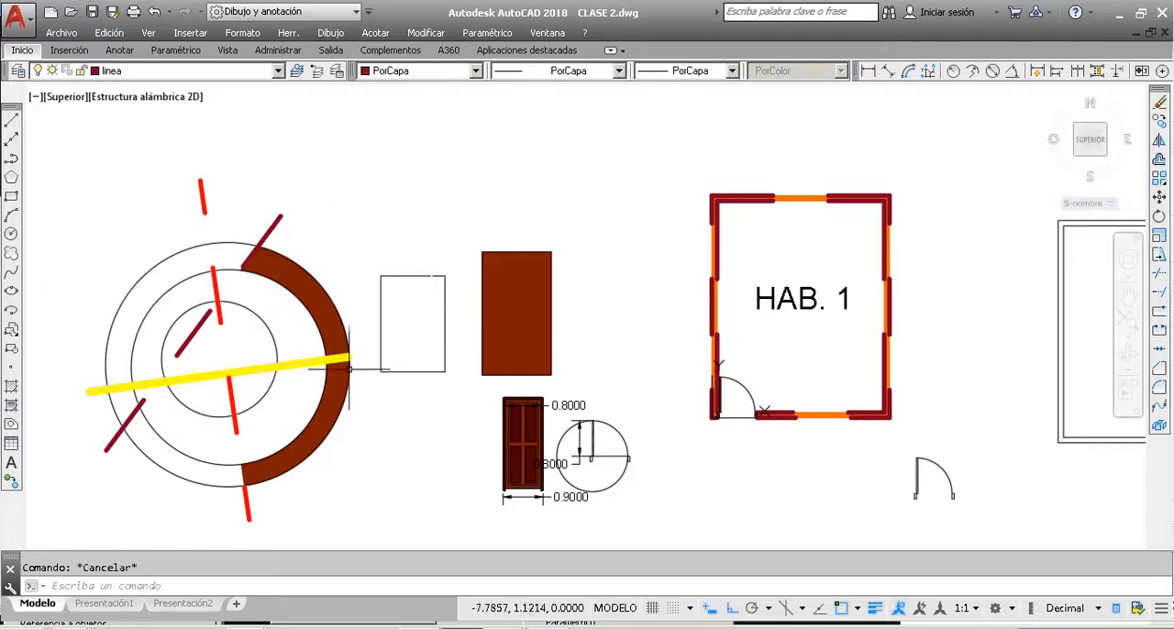
Step: Check the yellow line's layer against its own colour, linetype and lineweight, and view the whole drawing
left_click(291, 368)
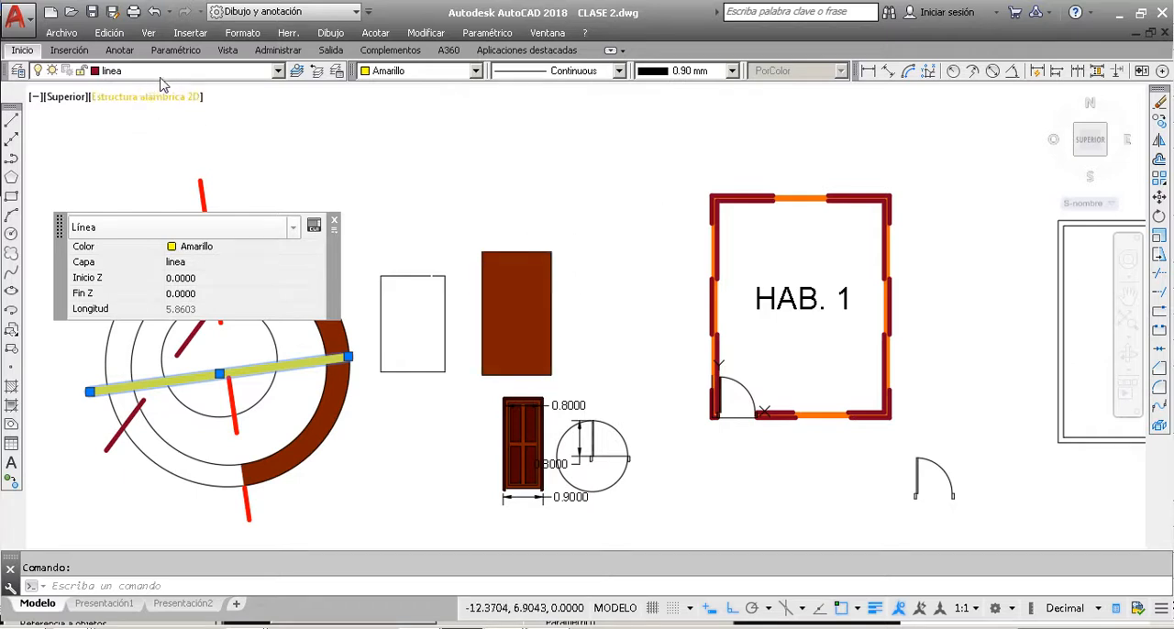
key("Escape")
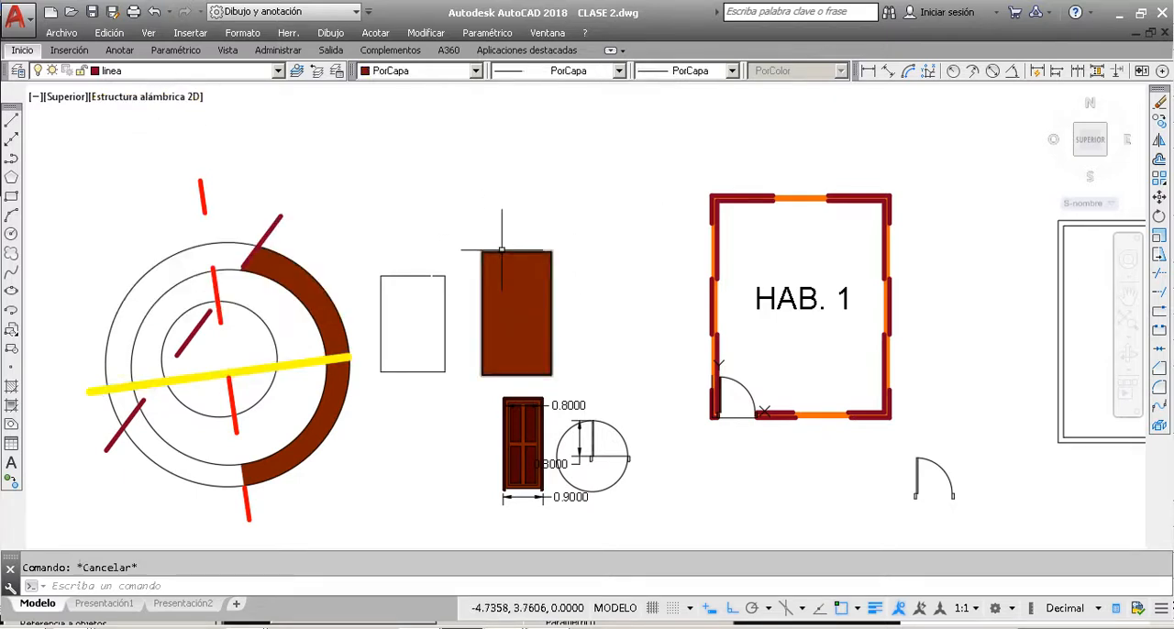
scroll(371, 212, "down", 4)
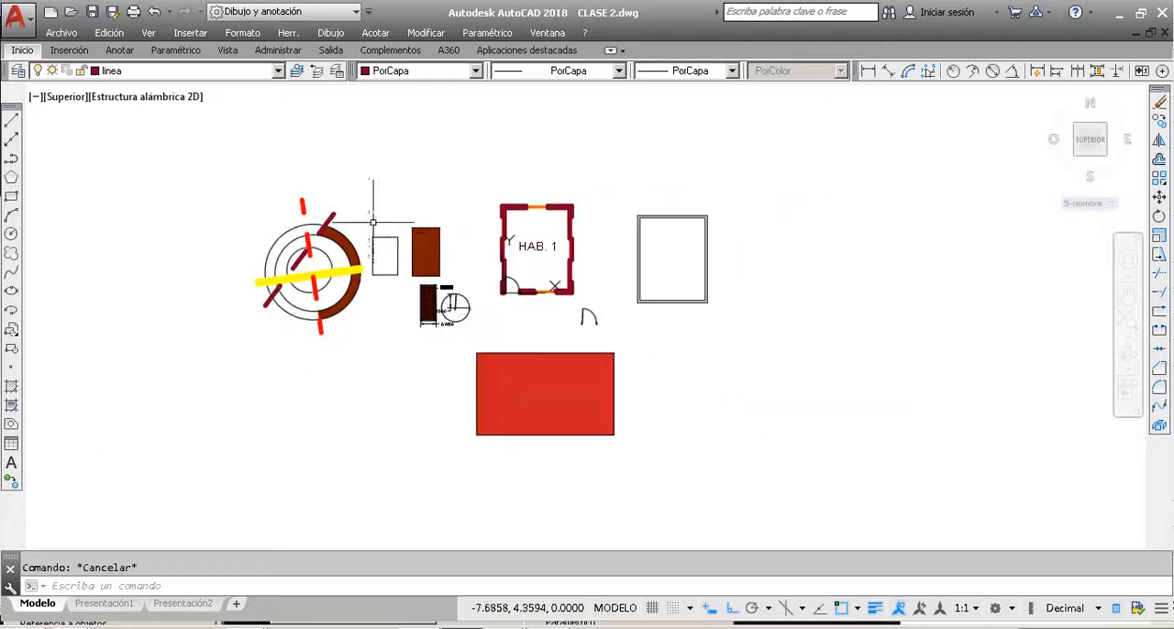
scroll(360, 164, "up", 2)
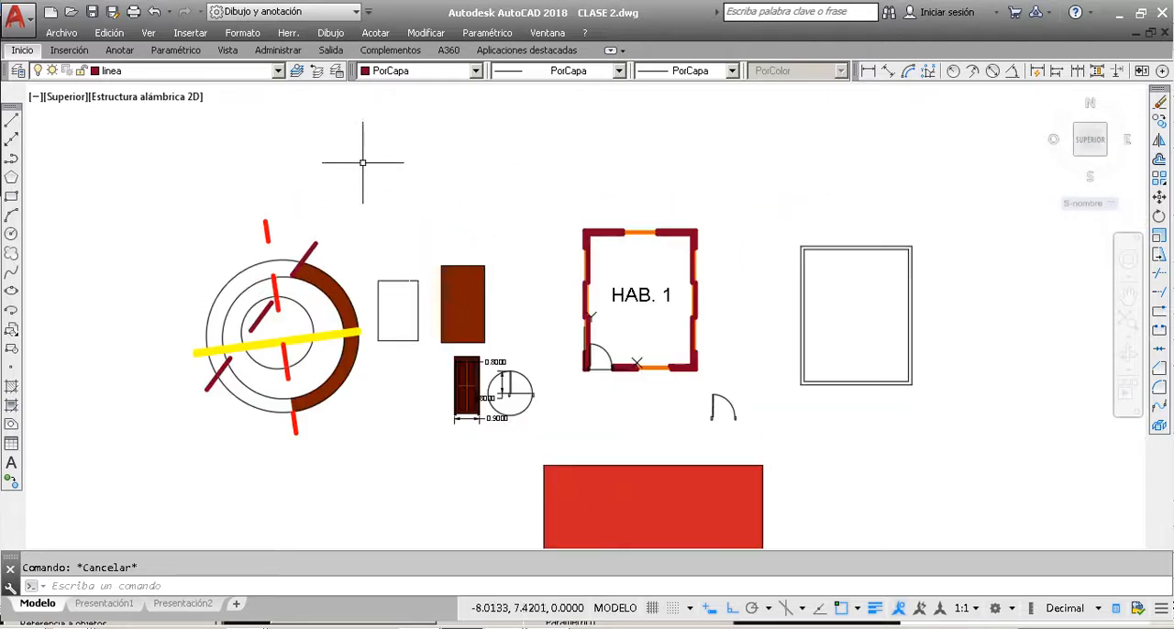
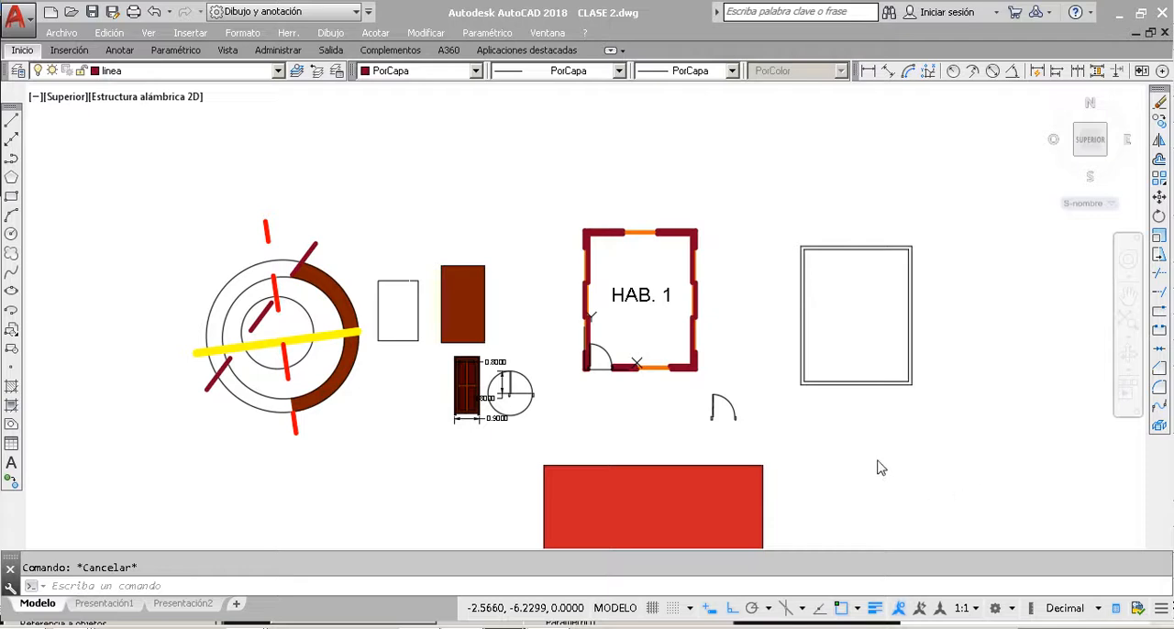
Step: Check the colour and layer of the solid hatch inside the HAB. 1 walls, and deselect it
left_click(733, 244)
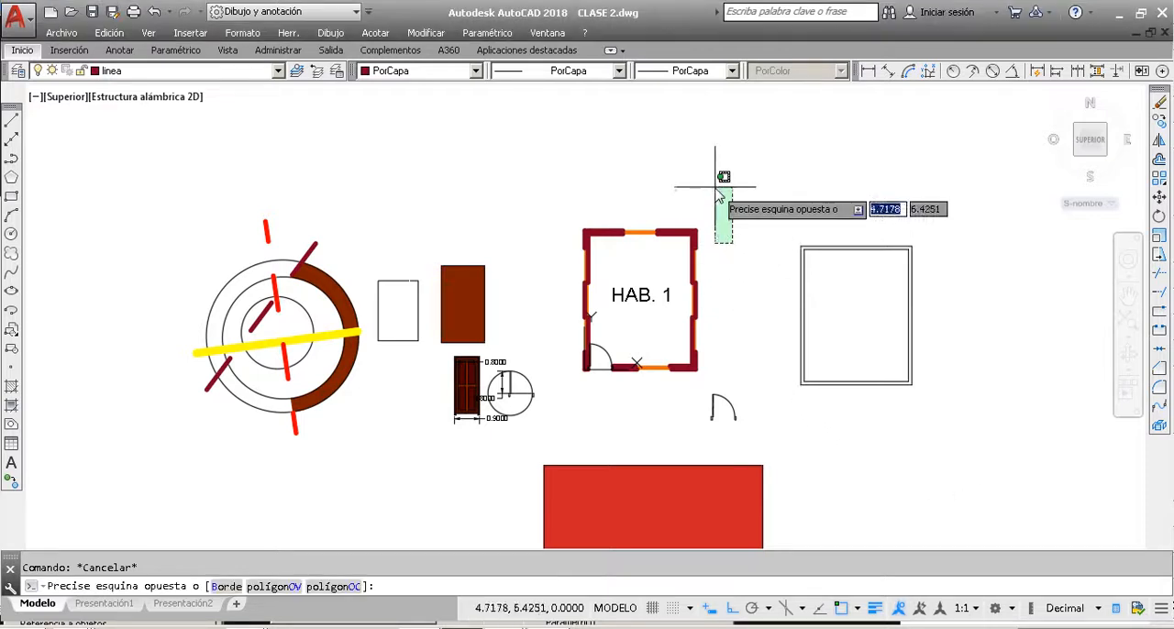
key("Escape")
key("Escape")
scroll(646, 220, "up", 3)
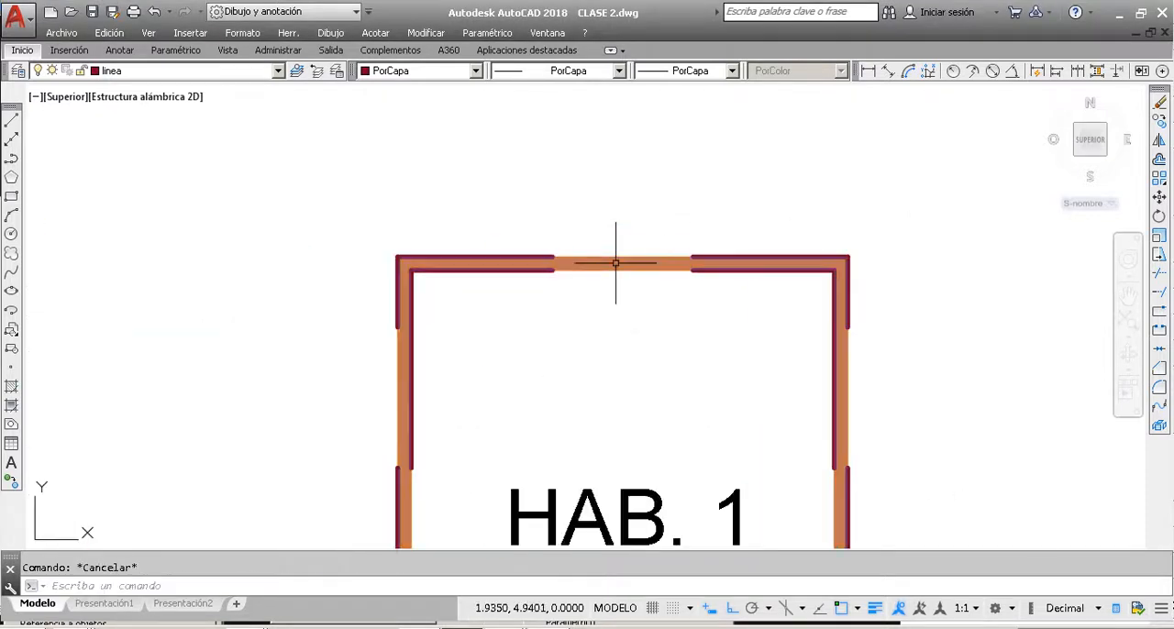
left_click(620, 252)
left_click(619, 264)
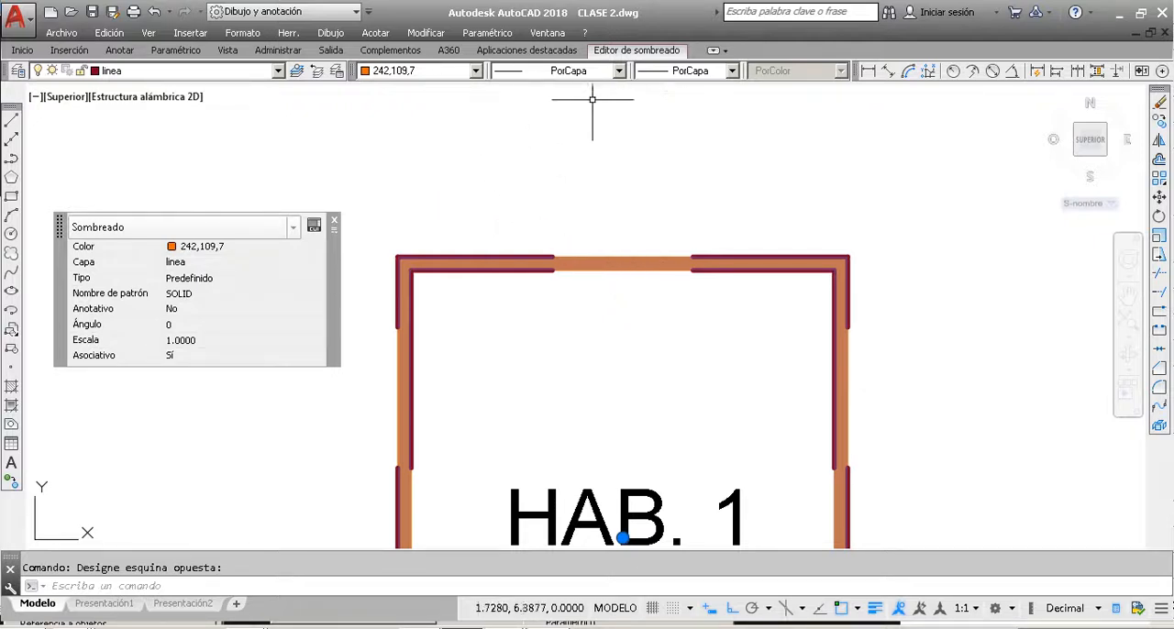
key("Escape")
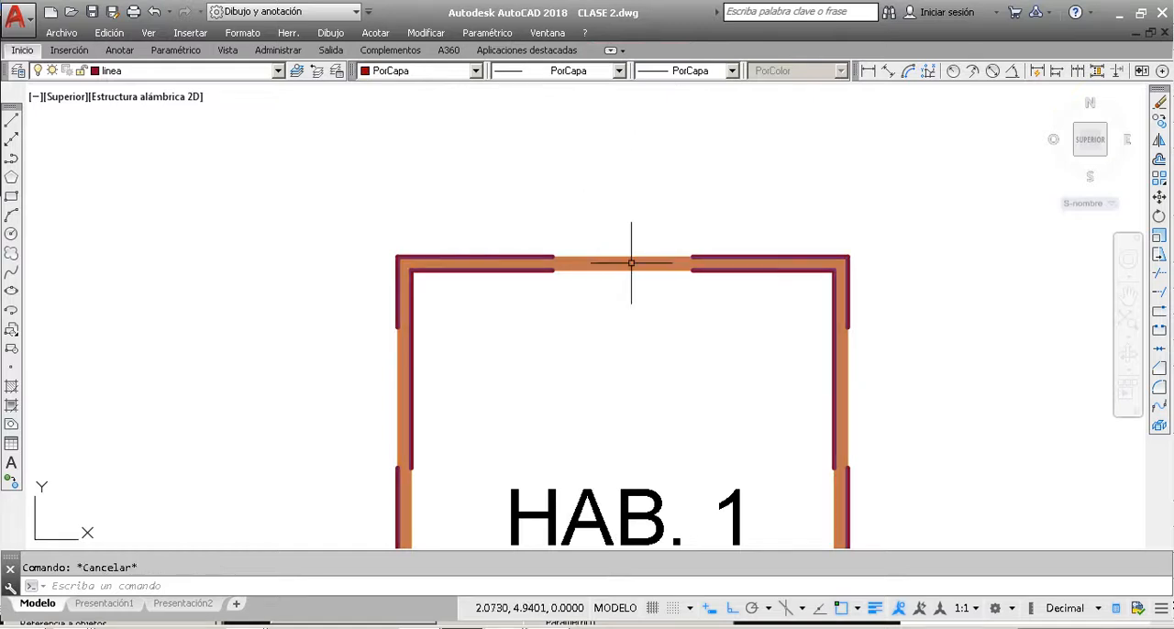
Step: Set the colour of the HAB. 1 wall hatch to 205,32,39 and recheck its properties
left_click(631, 264)
left_click(629, 256)
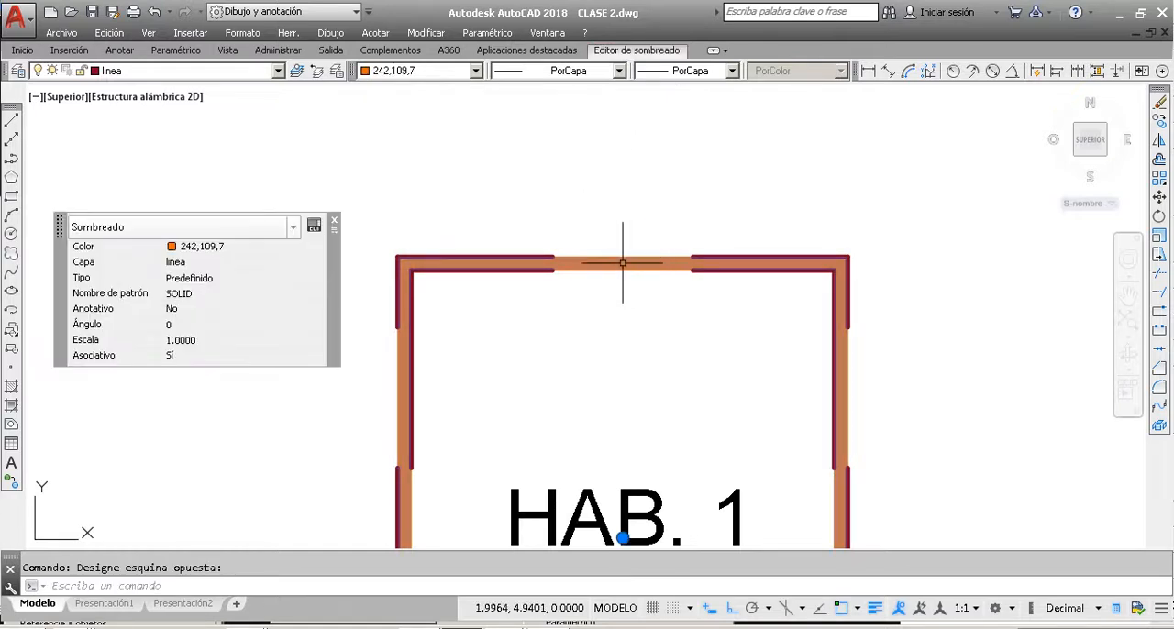
left_click(634, 53)
left_click(504, 93)
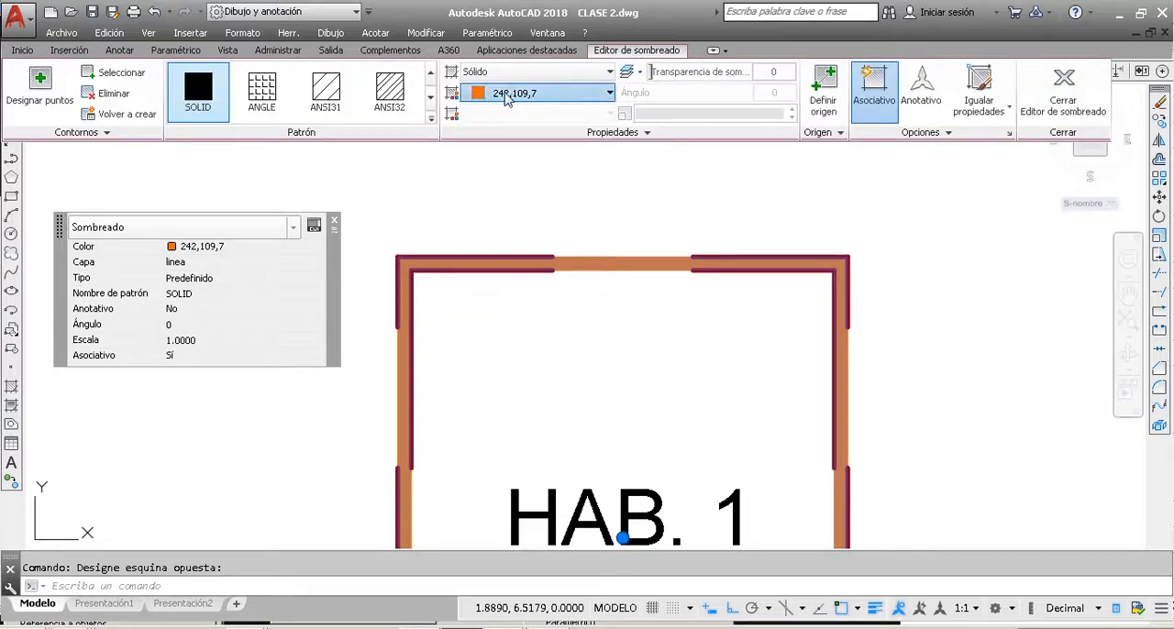
left_click(528, 171)
key("Escape")
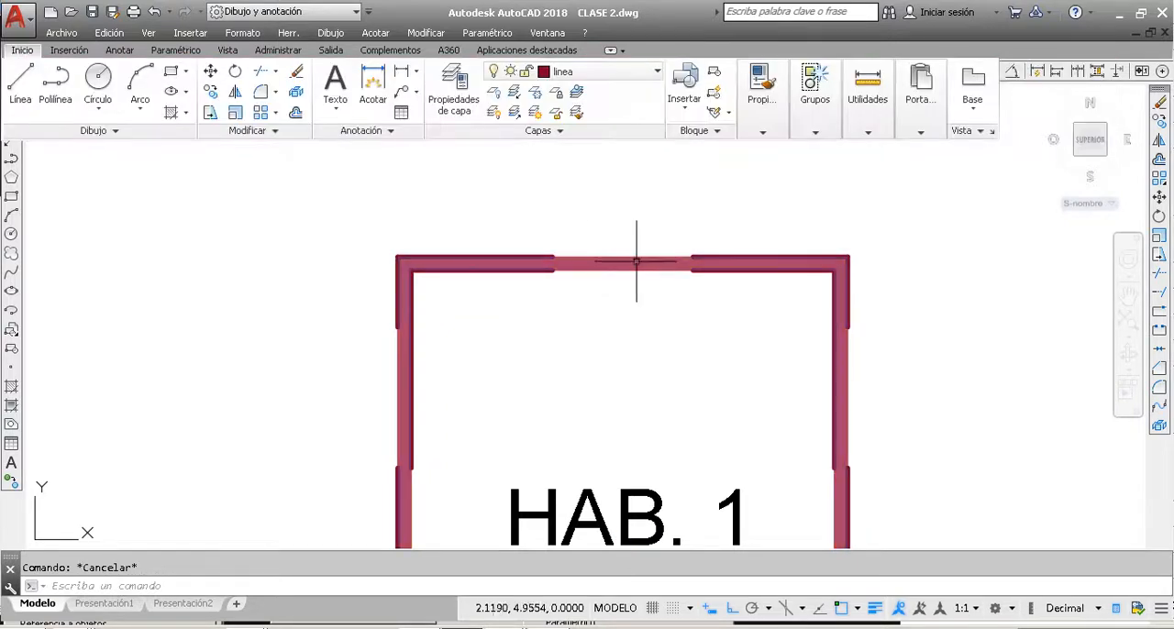
left_click(635, 262)
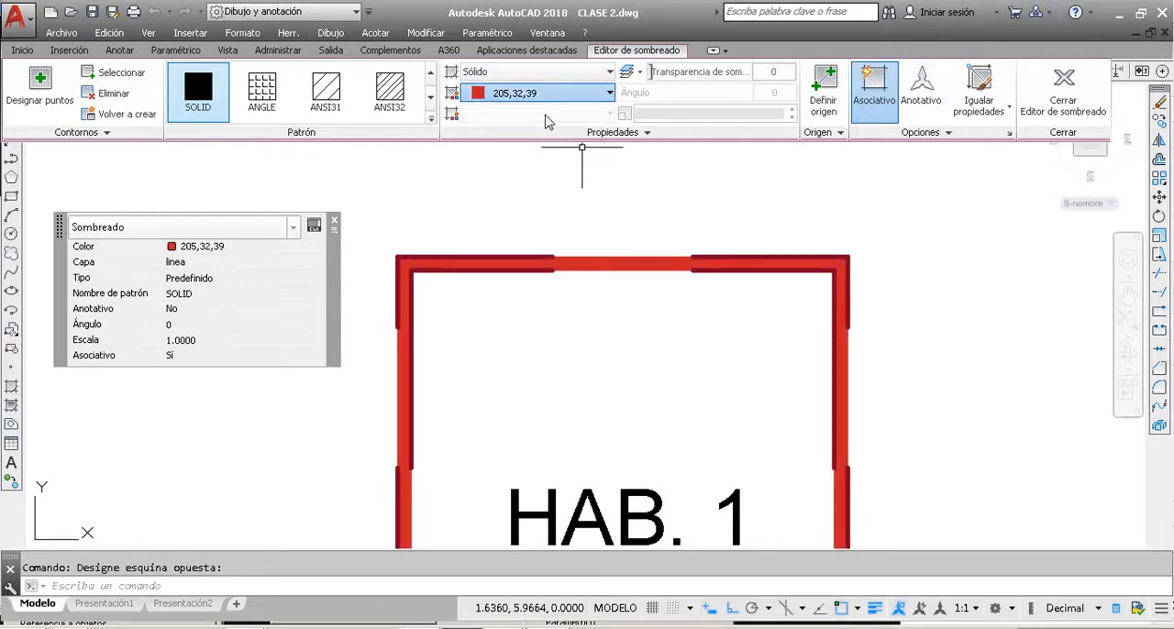
key("Escape")
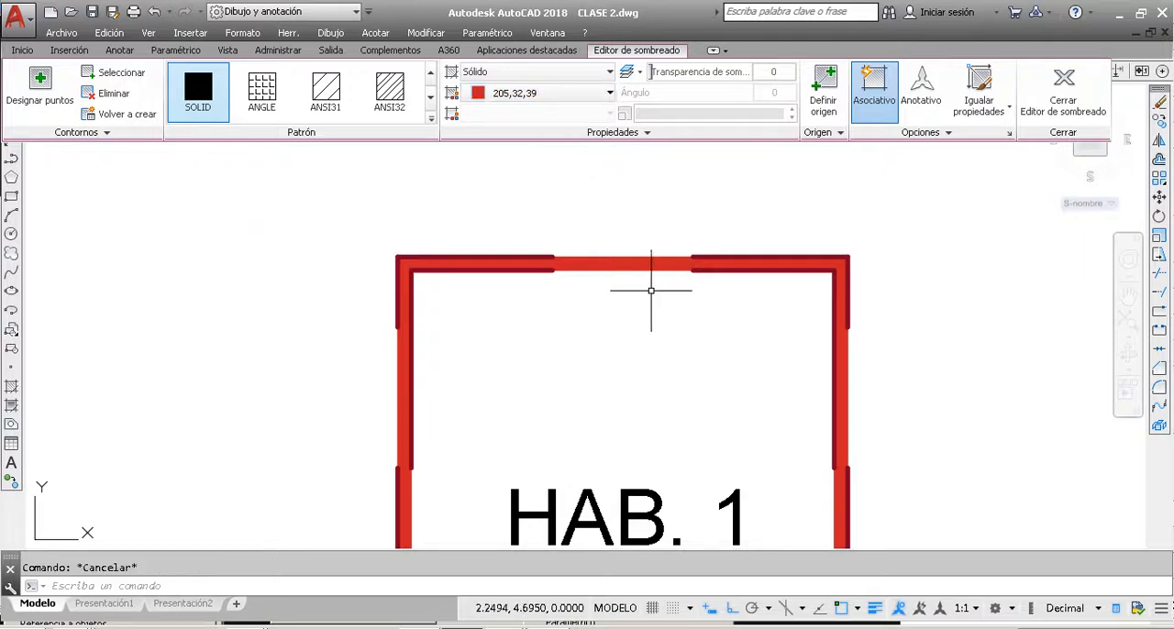
Step: Set the colour of the HAB. 1 wall hatch to 16,86,137 and deselect it
left_click(651, 291)
left_click(617, 234)
key("Escape")
left_click(639, 263)
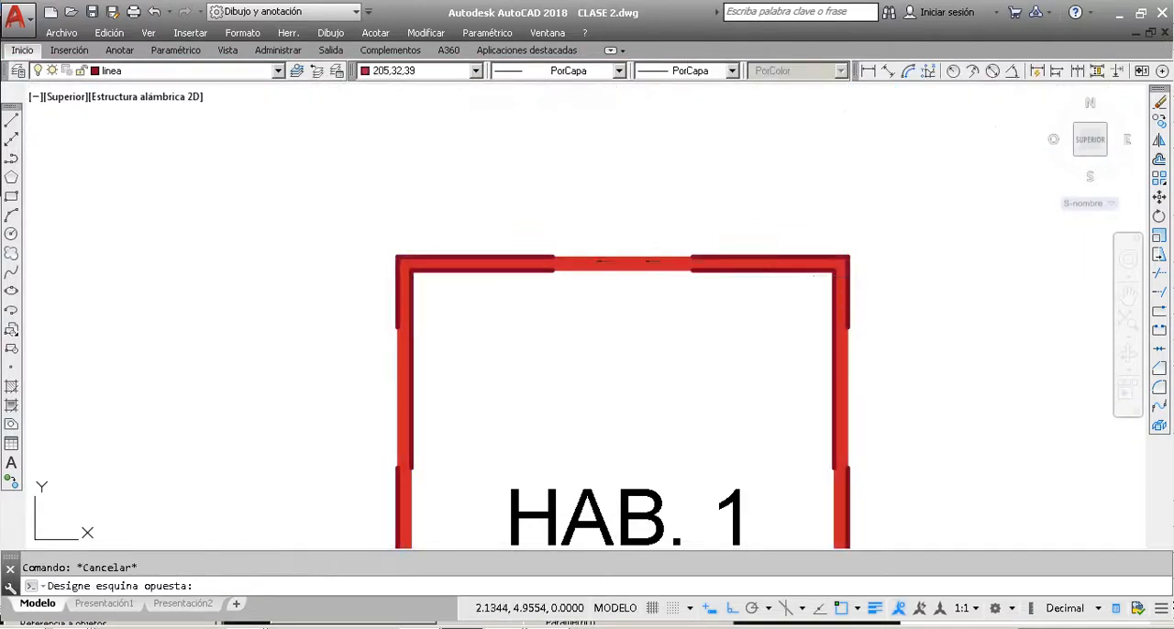
left_click(614, 51)
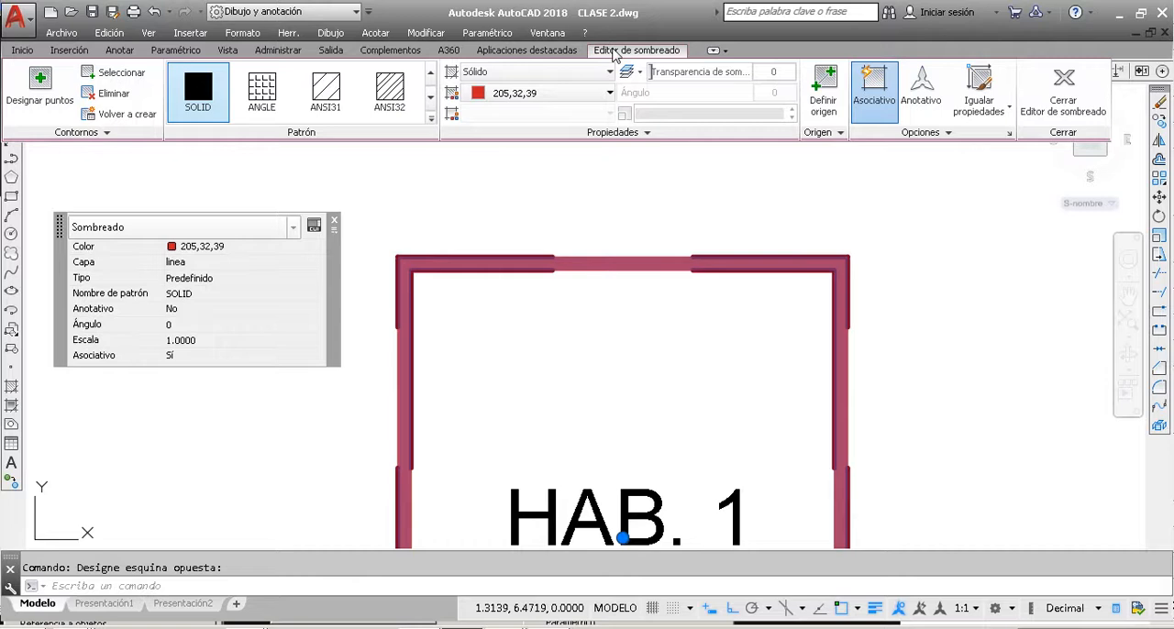
left_click(548, 94)
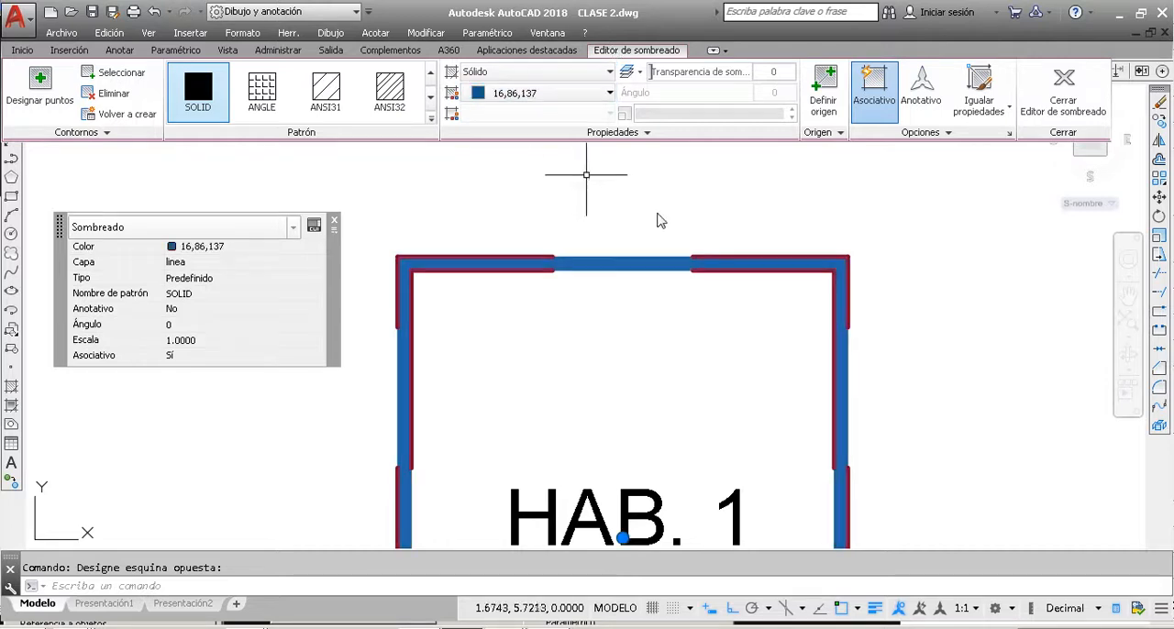
key("Escape")
Step: Set the colour of the HAB. 1 wall hatch to PorCapa and deselect it
scroll(720, 239, "down", 8)
scroll(514, 316, "up", 4)
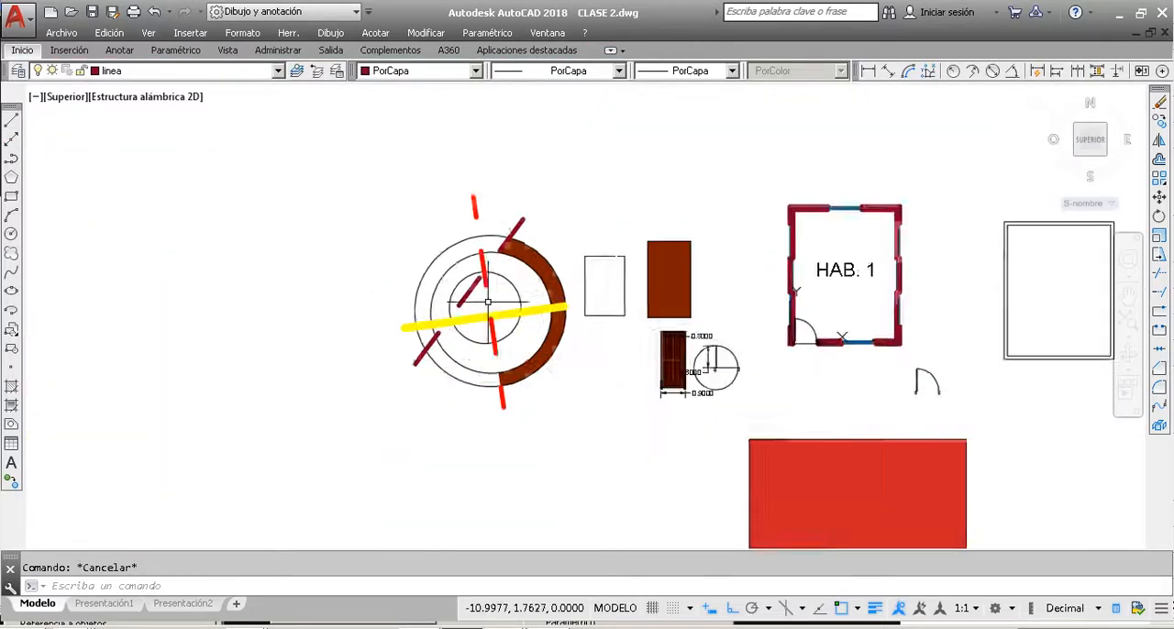
scroll(458, 284, "down", 6)
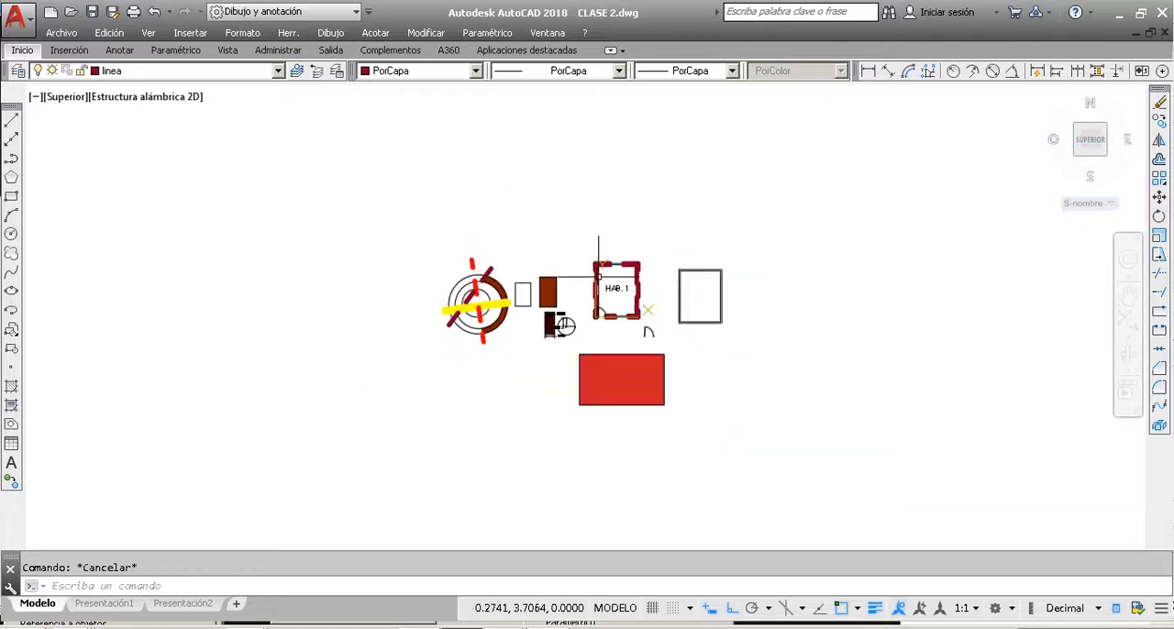
scroll(611, 243, "up", 11)
left_click(611, 181)
left_click(550, 183)
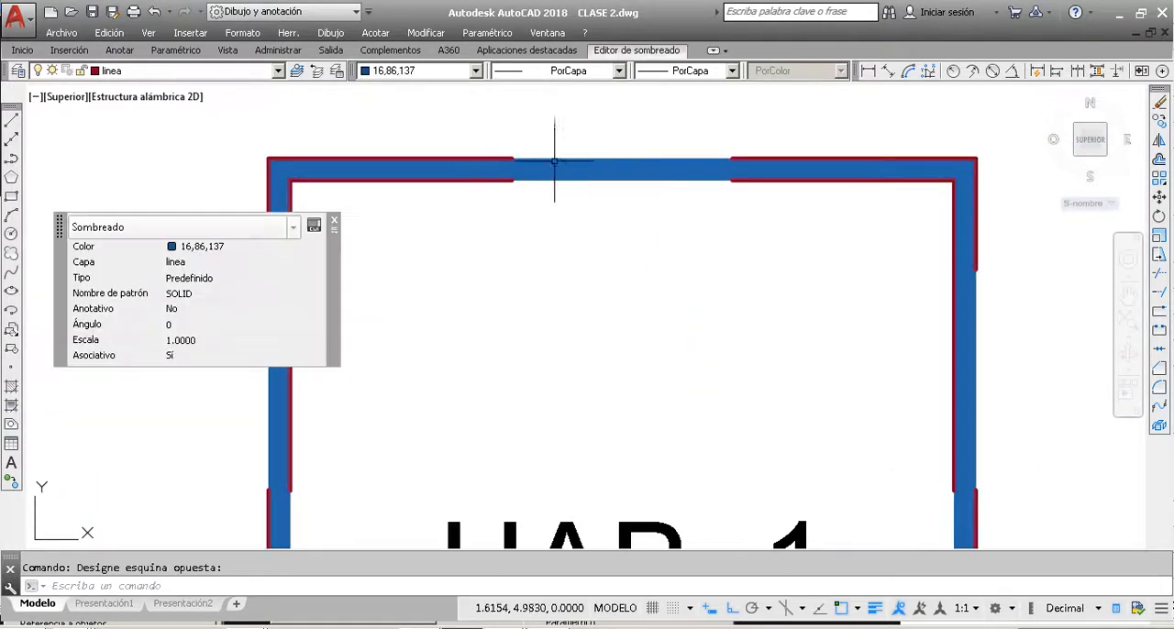
left_click(475, 72)
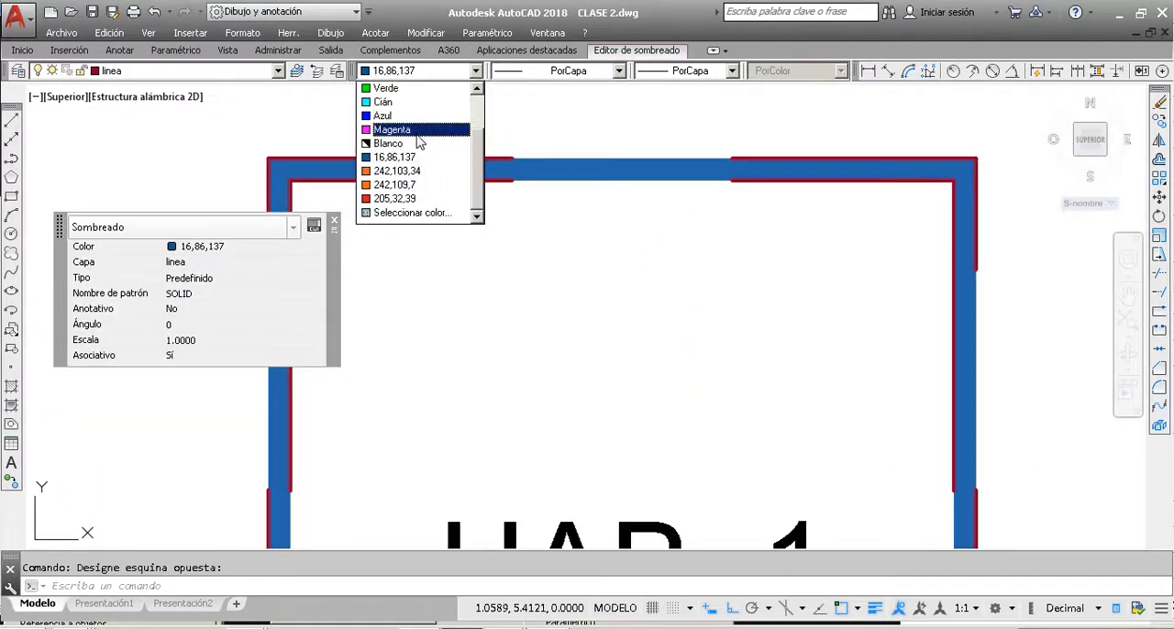
scroll(413, 114, "up", 2)
left_click(410, 90)
key("Escape")
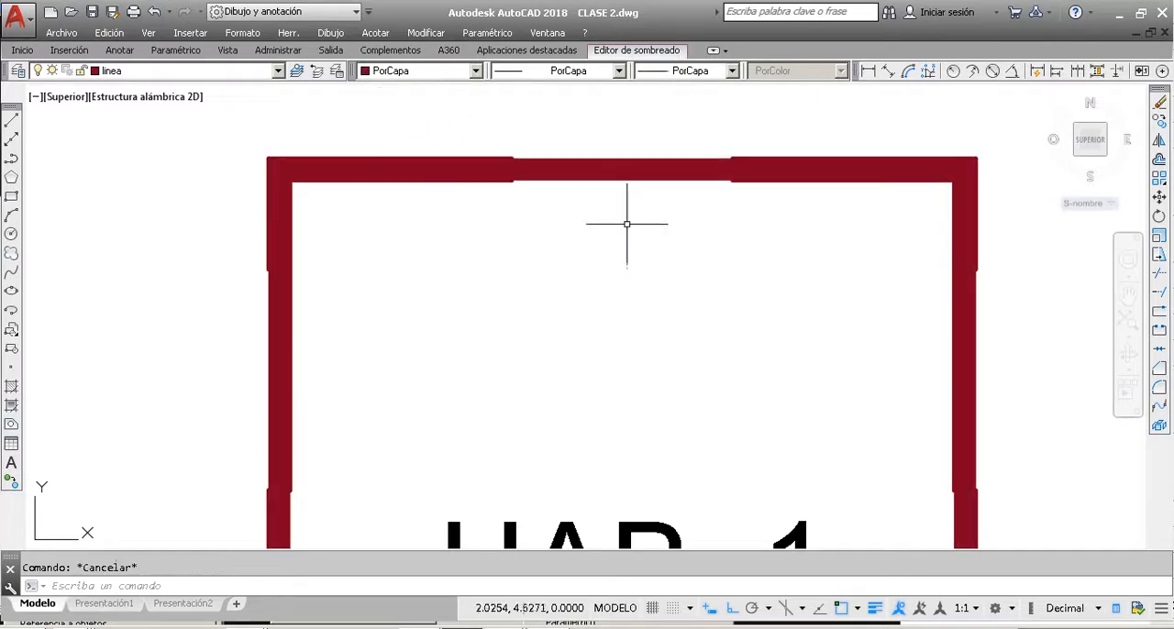
Step: Check the colour and layer of the HAB. 1 wall outlines and hatch against layer linea in the layer list
scroll(550, 280, "down", 6)
scroll(551, 280, "up", 6)
left_click(554, 283)
left_click(504, 208)
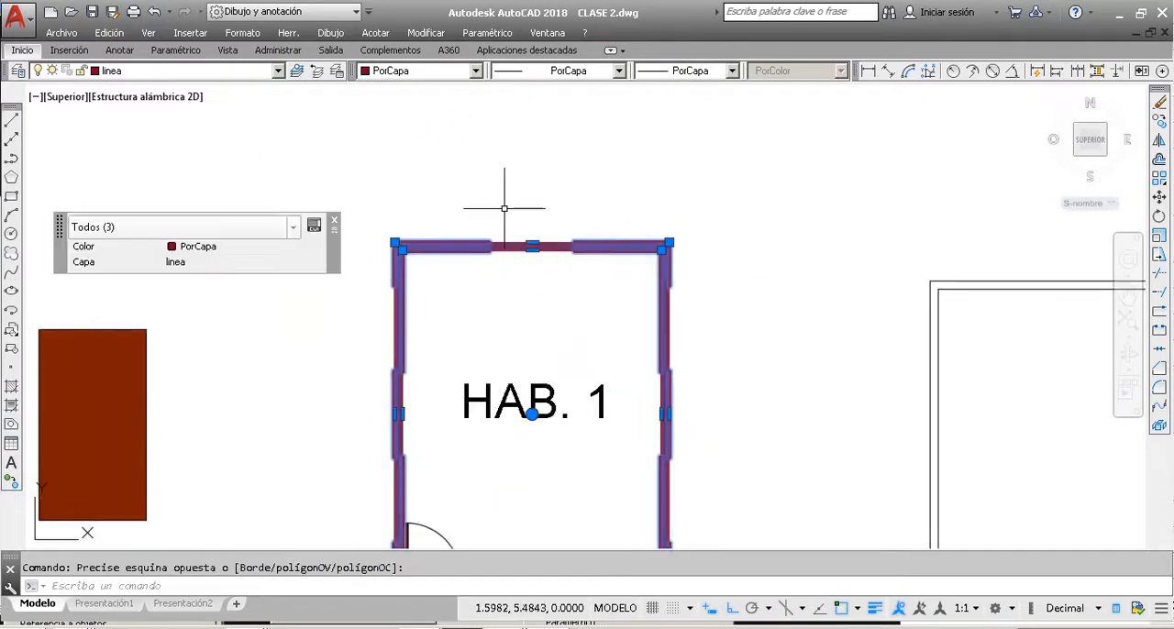
key("Escape")
left_click(193, 71)
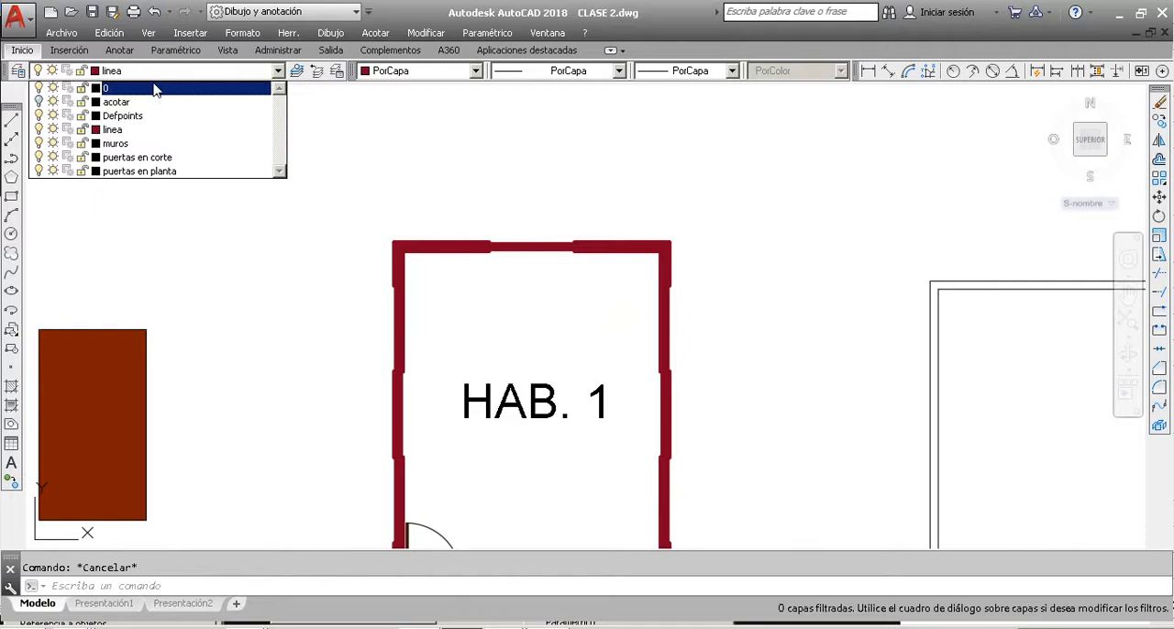
left_click(138, 129)
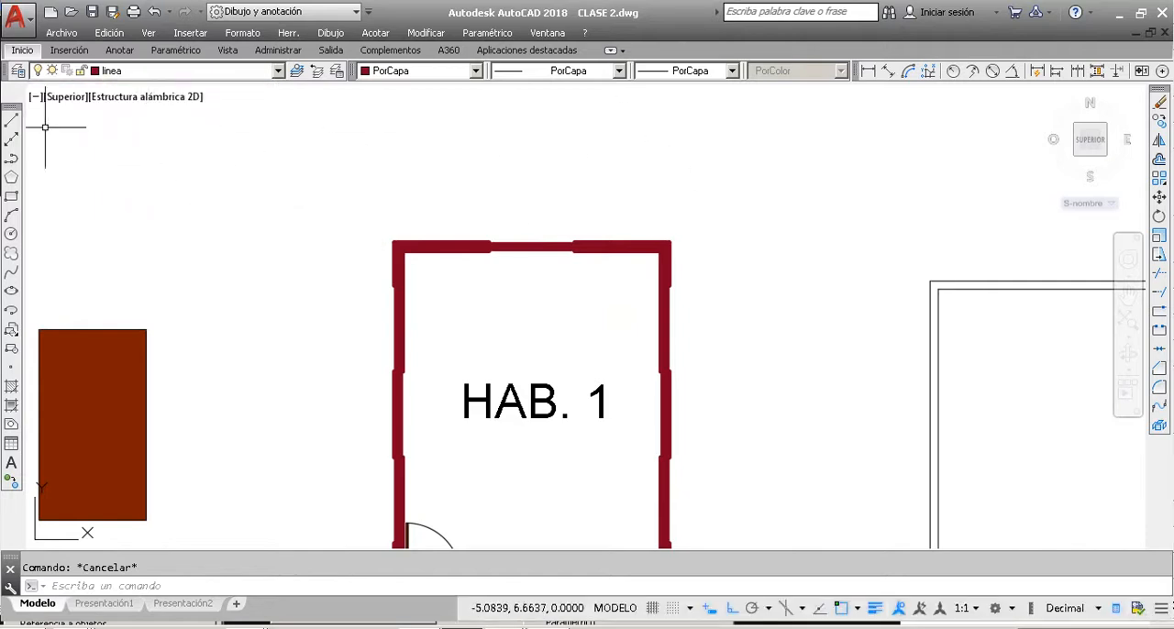
Step: Set the colour of layer linea to 220 in the layer properties manager and close the manager
left_click(18, 72)
left_click(500, 230)
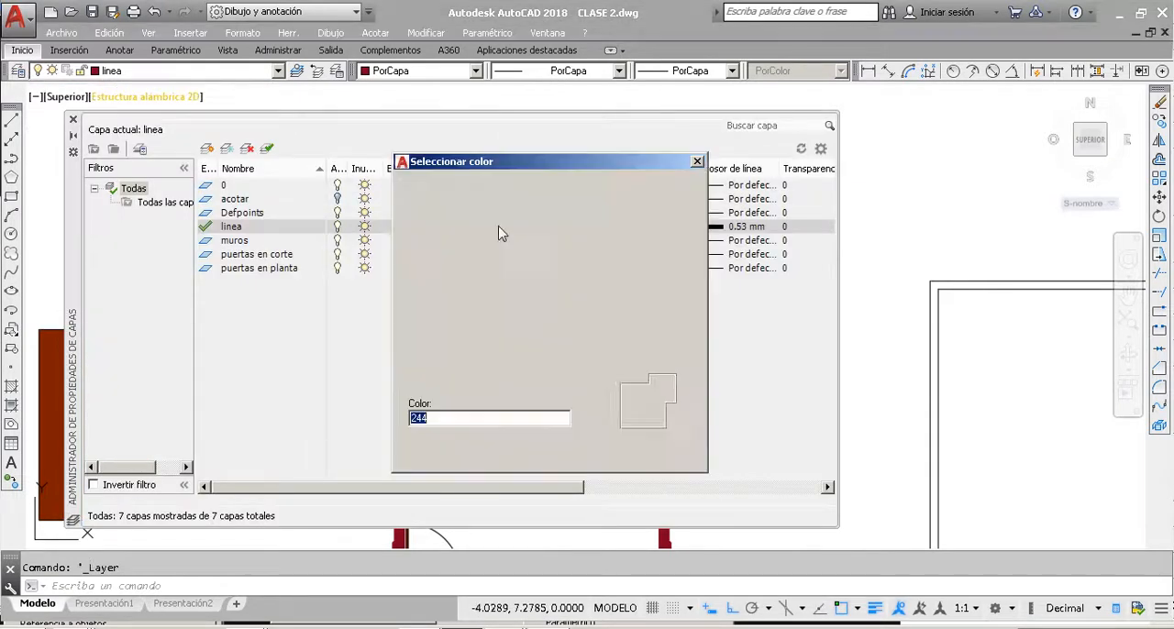
left_click(662, 259)
left_click(547, 454)
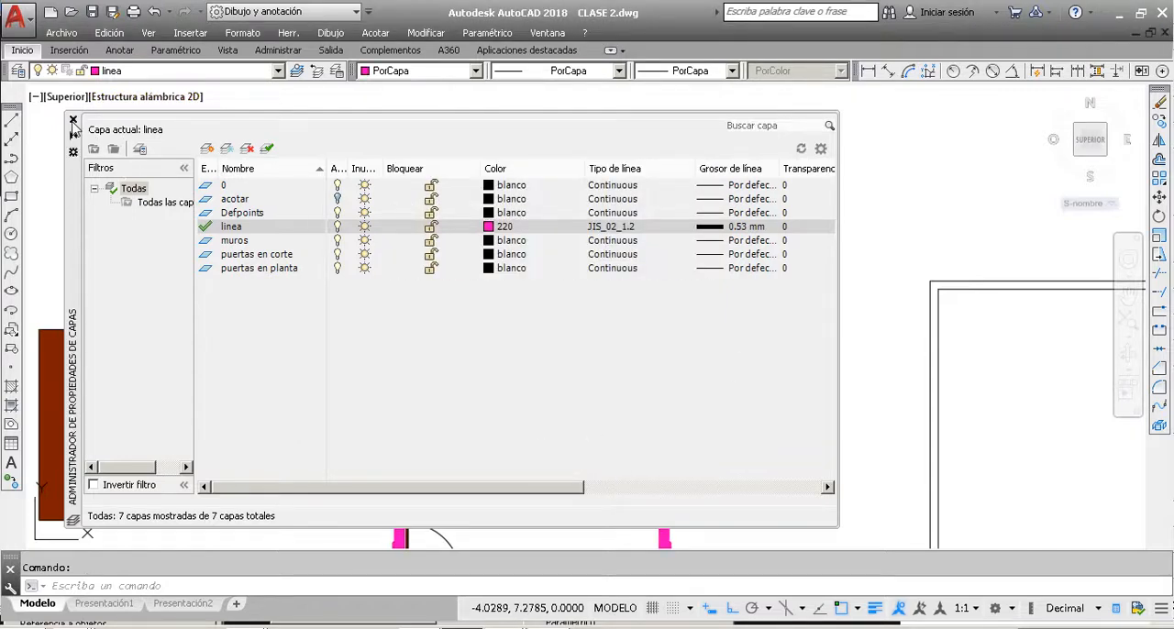
left_click(73, 119)
Step: Examine the HAB. 1 walls up close and review the properties of layer linea in the layer properties manager
scroll(496, 244, "up", 6)
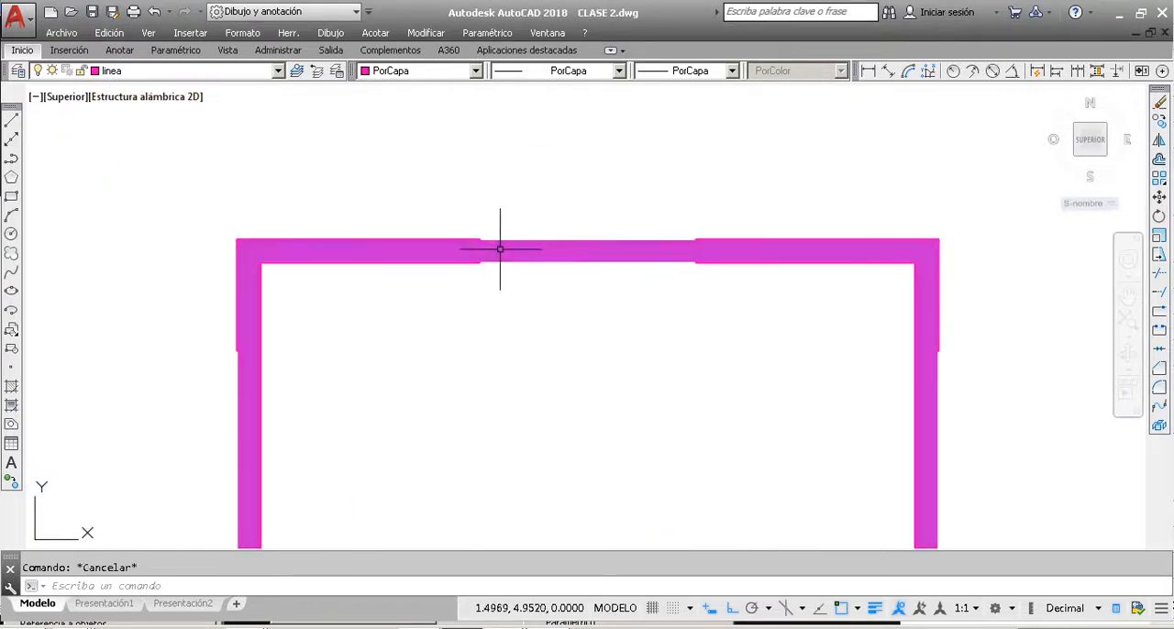
scroll(504, 252, "down", 4)
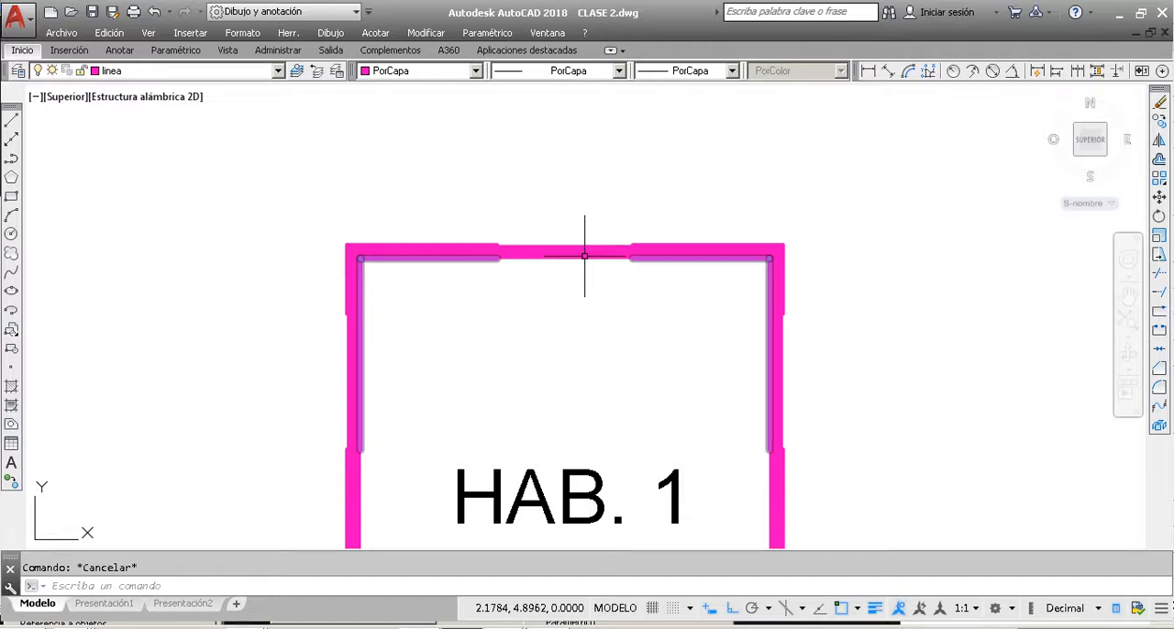
left_click(18, 71)
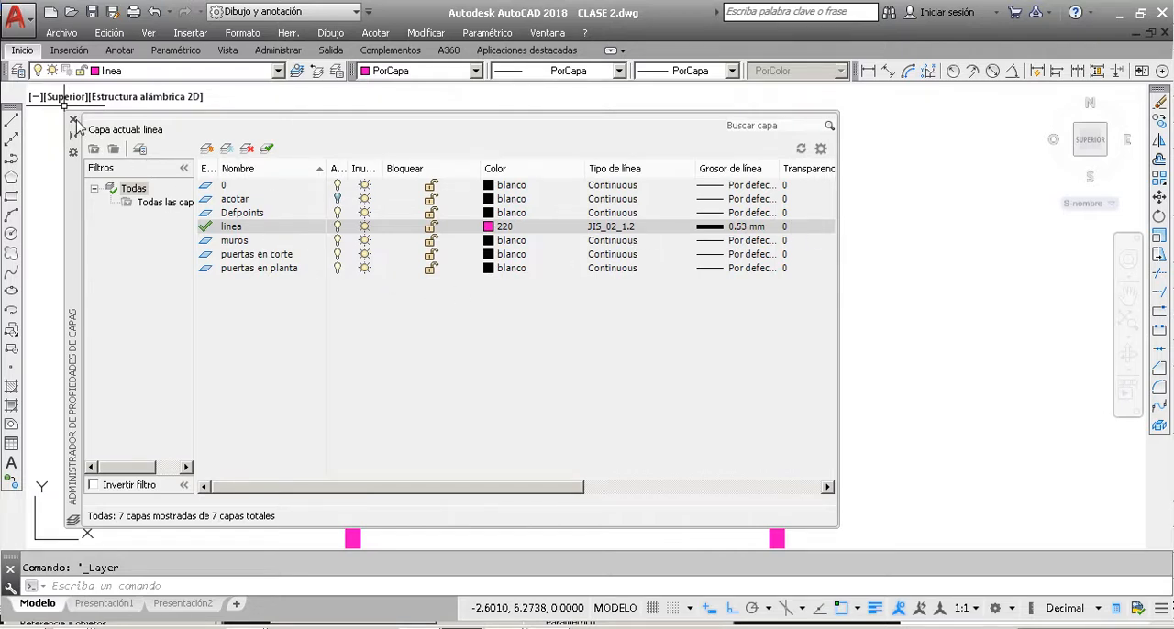
left_click(74, 120)
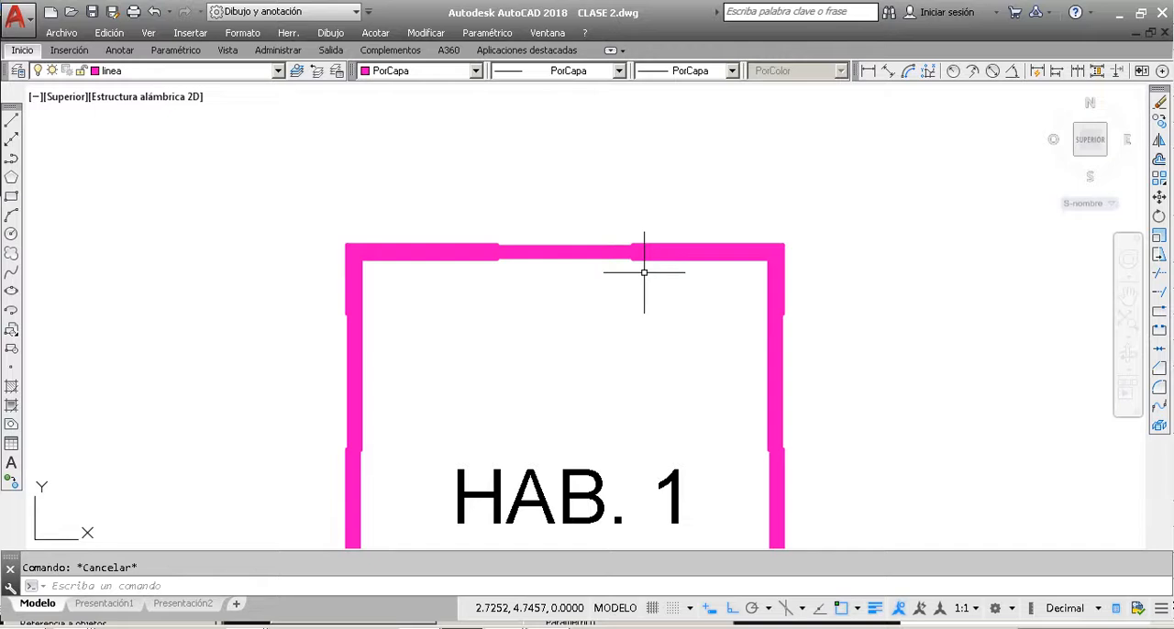
Step: Set the colour of the HAB. 1 wall outlines and their hatch to Rojo, and deselect them
left_click(575, 264)
left_click(550, 235)
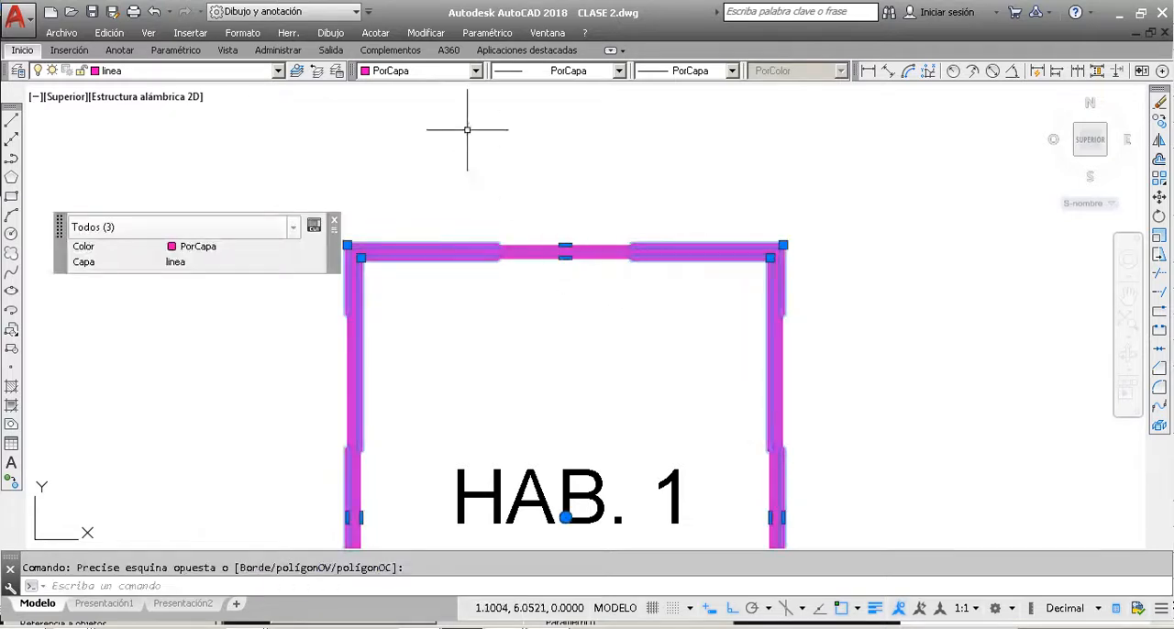
left_click(454, 73)
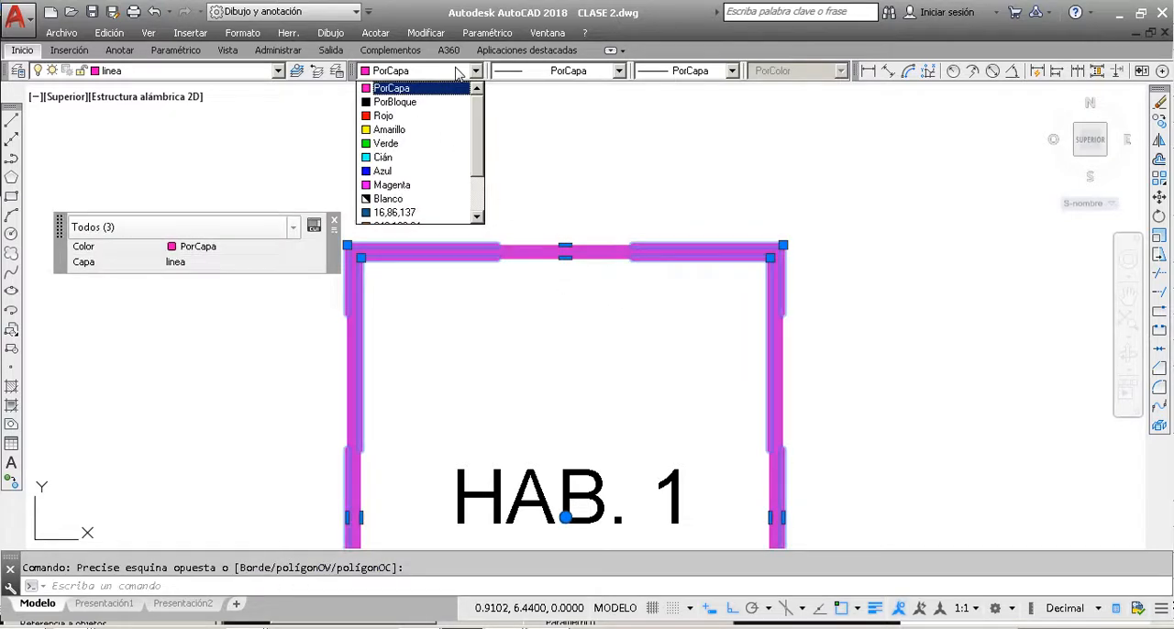
left_click(384, 115)
key("Escape")
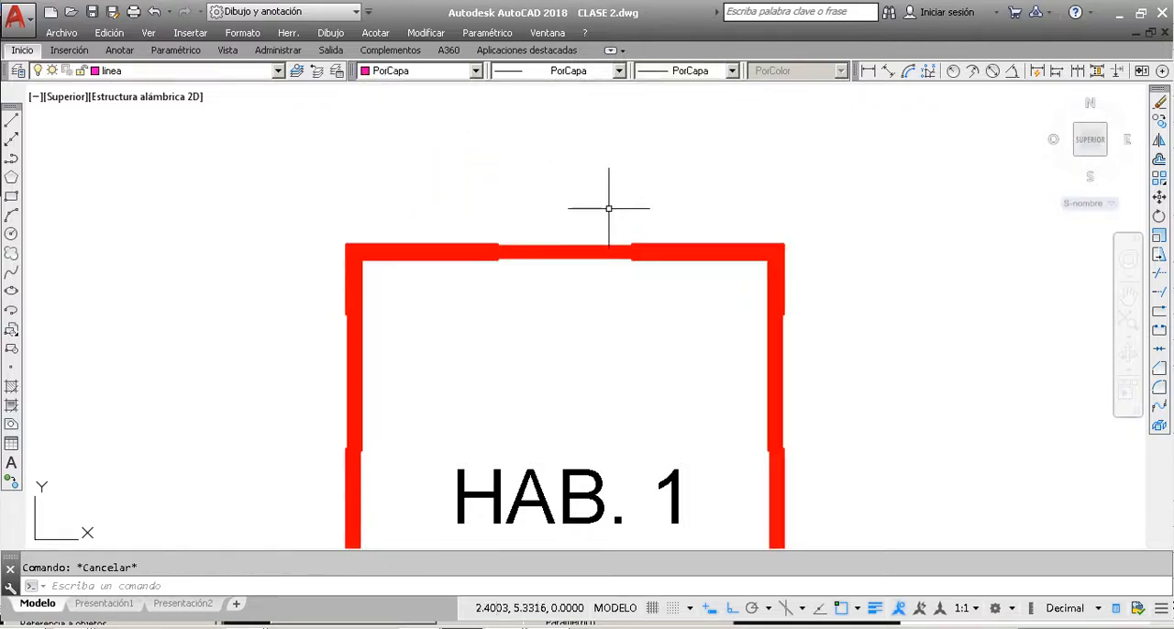
Step: Set only the HAB. 1 wall hatch to colour 205,32,39 and deselect it
left_click(551, 249)
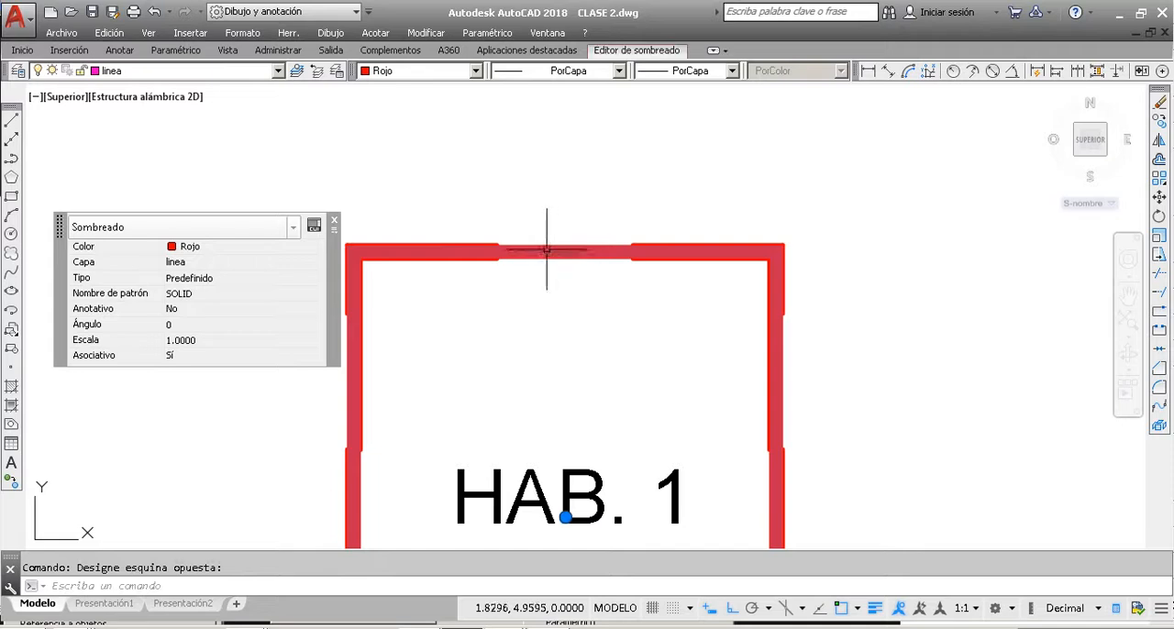
left_click(475, 70)
scroll(409, 188, "down", 1)
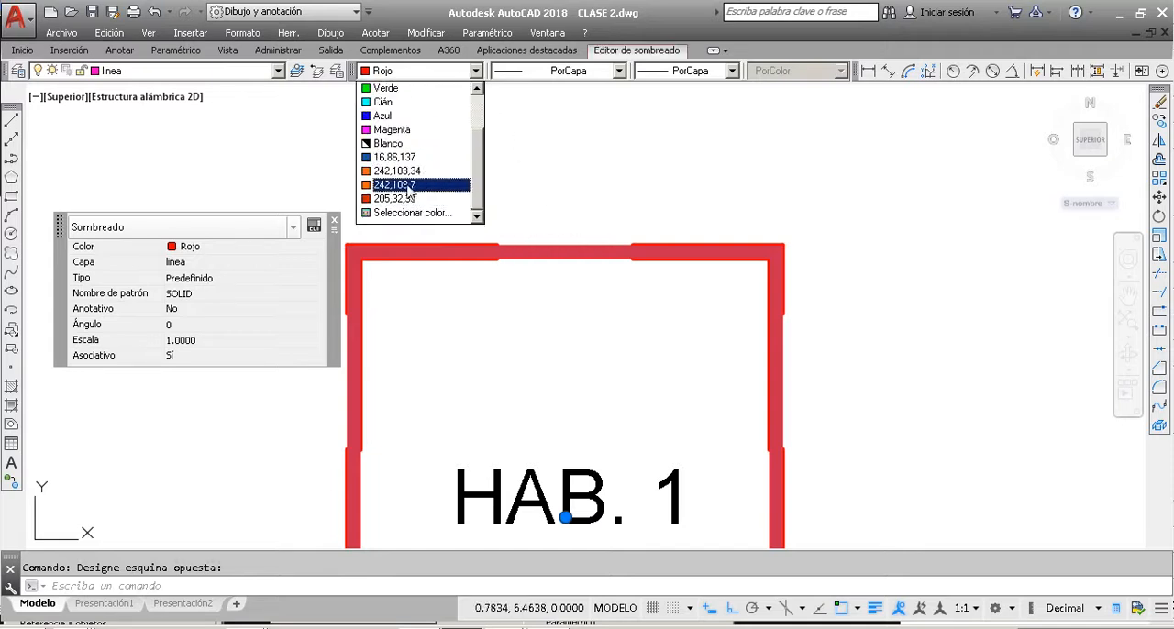
left_click(394, 198)
key("Escape")
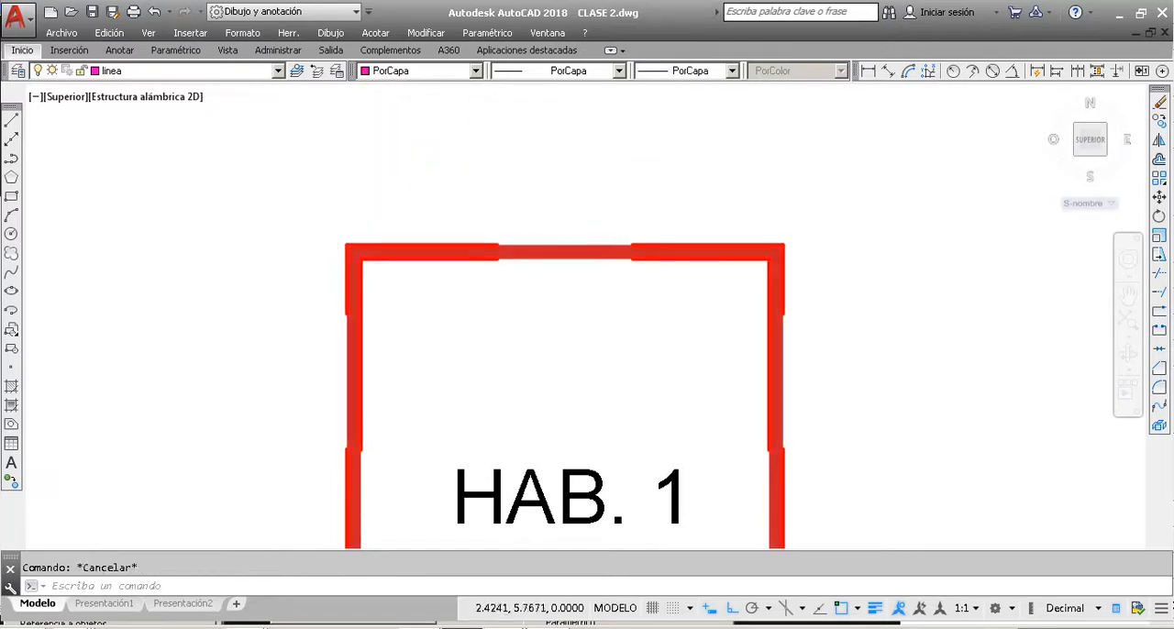
Step: Check the colour assigned to the brown rectangle's hatch against the available colour options, and deselect it
scroll(611, 161, "down", 2)
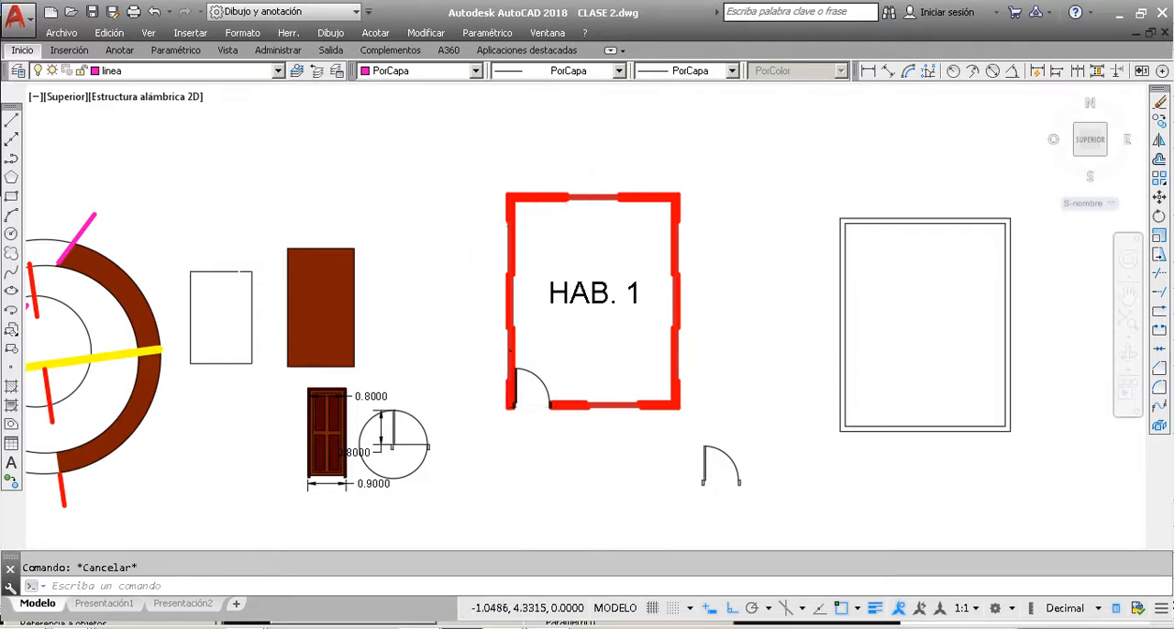
scroll(459, 221, "down", 2)
left_click(375, 275)
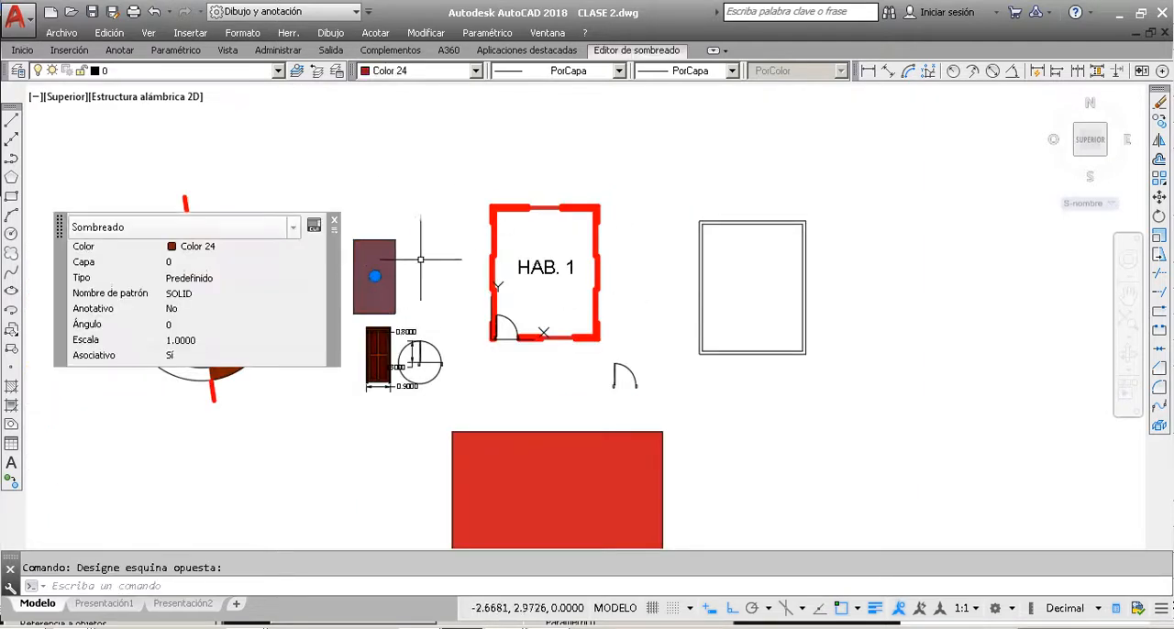
left_click(399, 73)
scroll(402, 96, "up", 2)
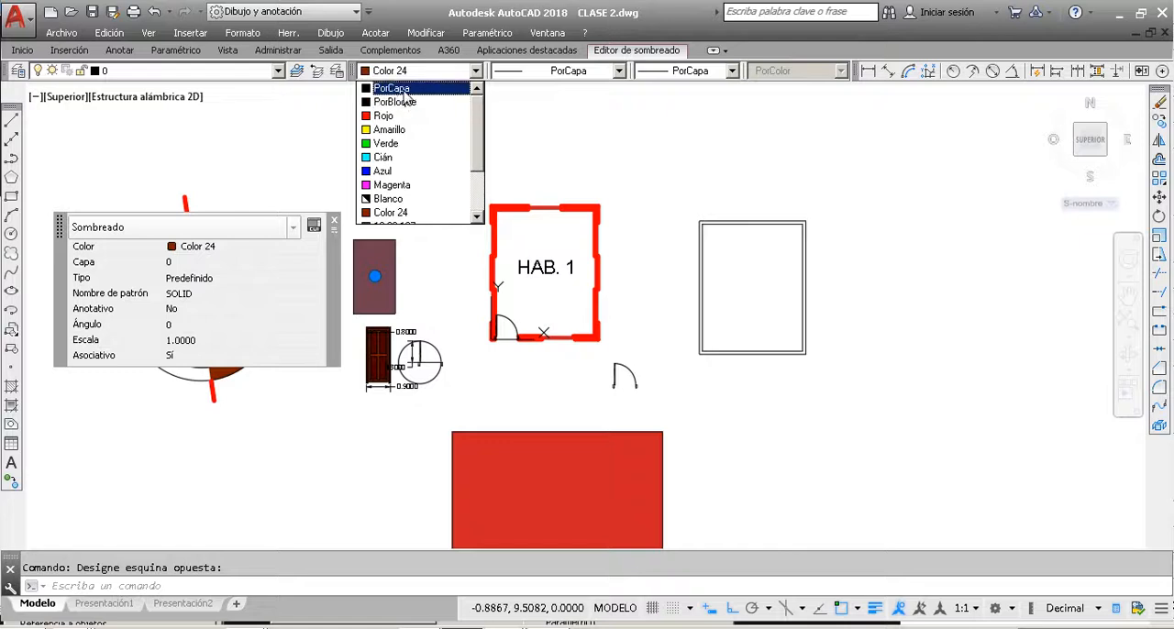
left_click(496, 121)
key("Escape")
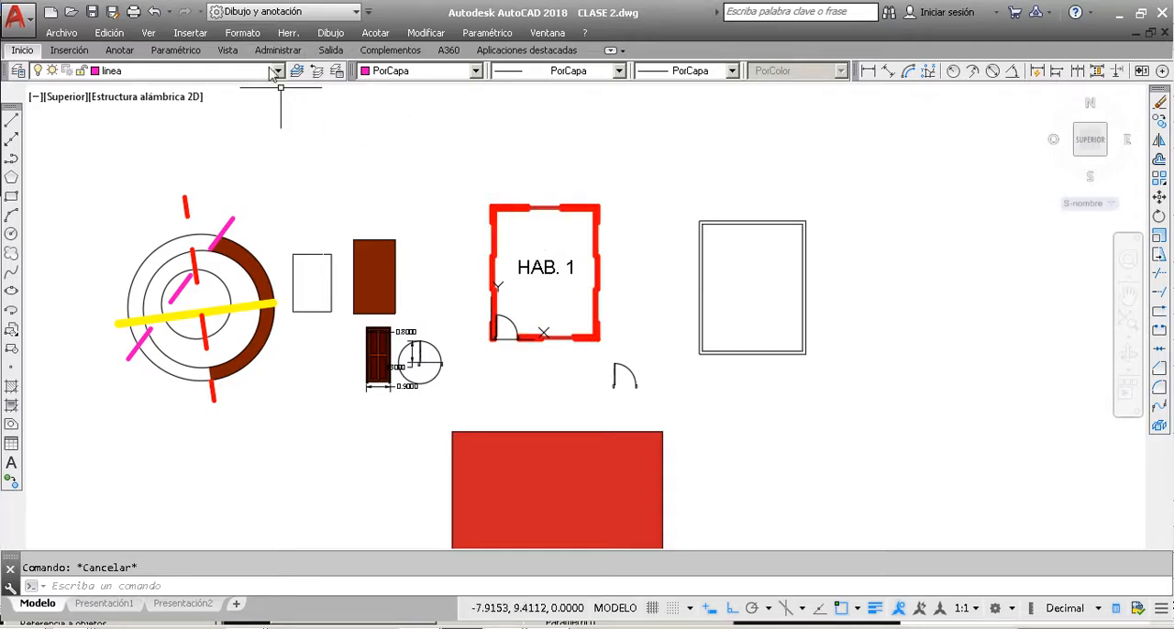
Step: Compare the layer, colour, linetype and lineweight of the red and magenta dashed lines crossing the circles
scroll(538, 198, "up", 4)
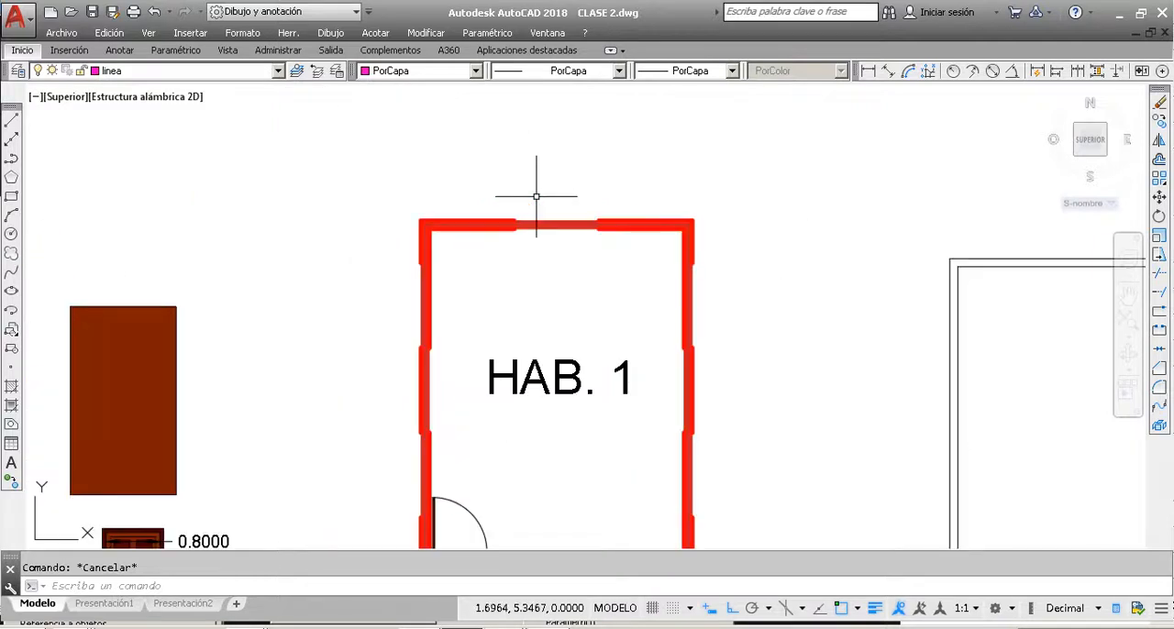
scroll(537, 197, "down", 4)
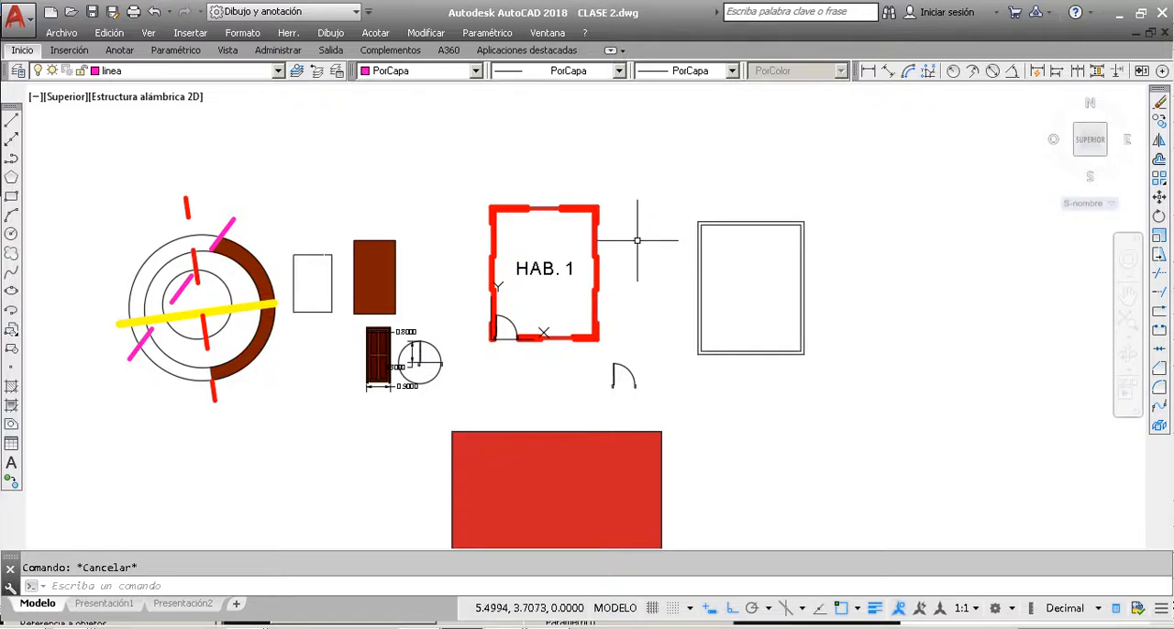
left_click(187, 198)
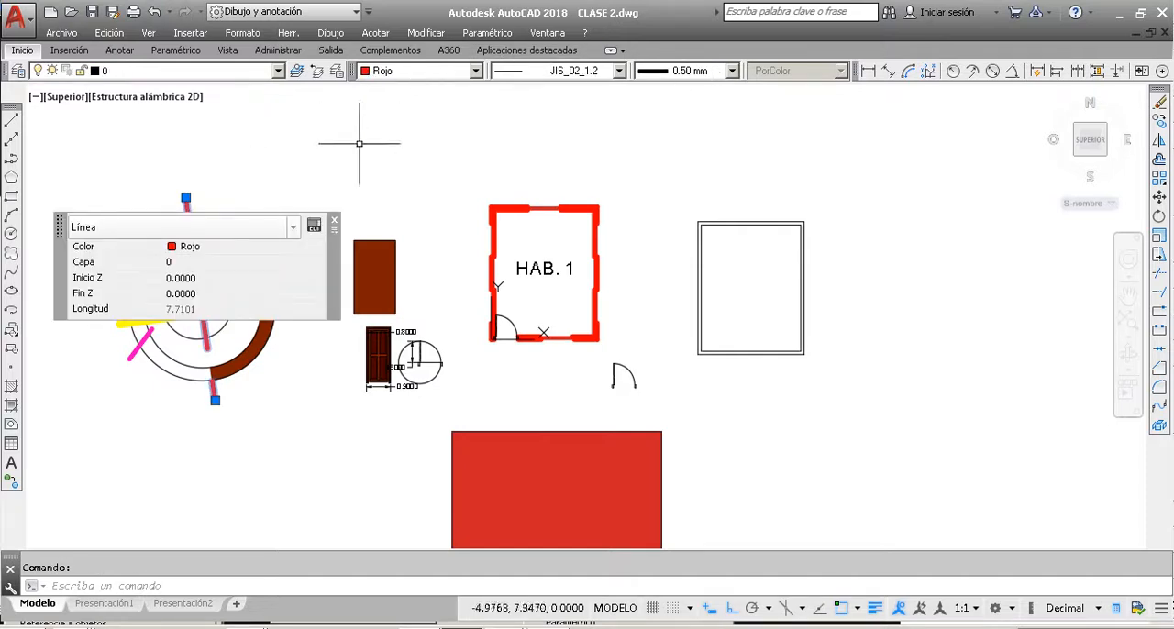
key("Escape")
left_click(232, 220)
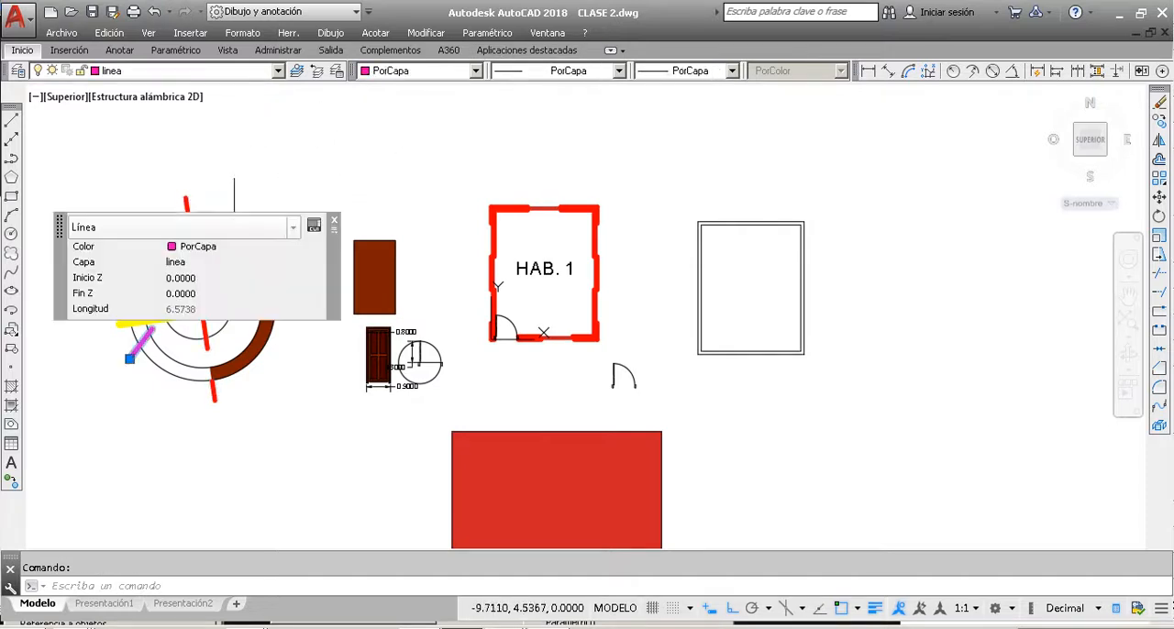
key("Escape")
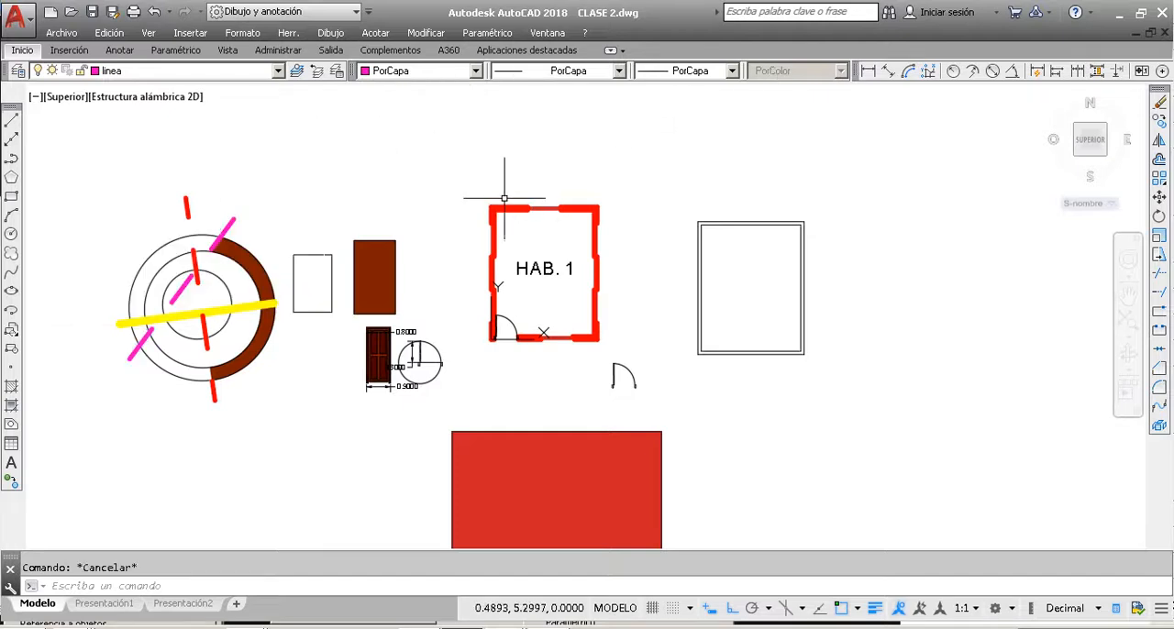
Step: Check the layer and colour of the HAB. 1 wall outline and hatch together, and deselect them
left_click(509, 207)
left_click(503, 200)
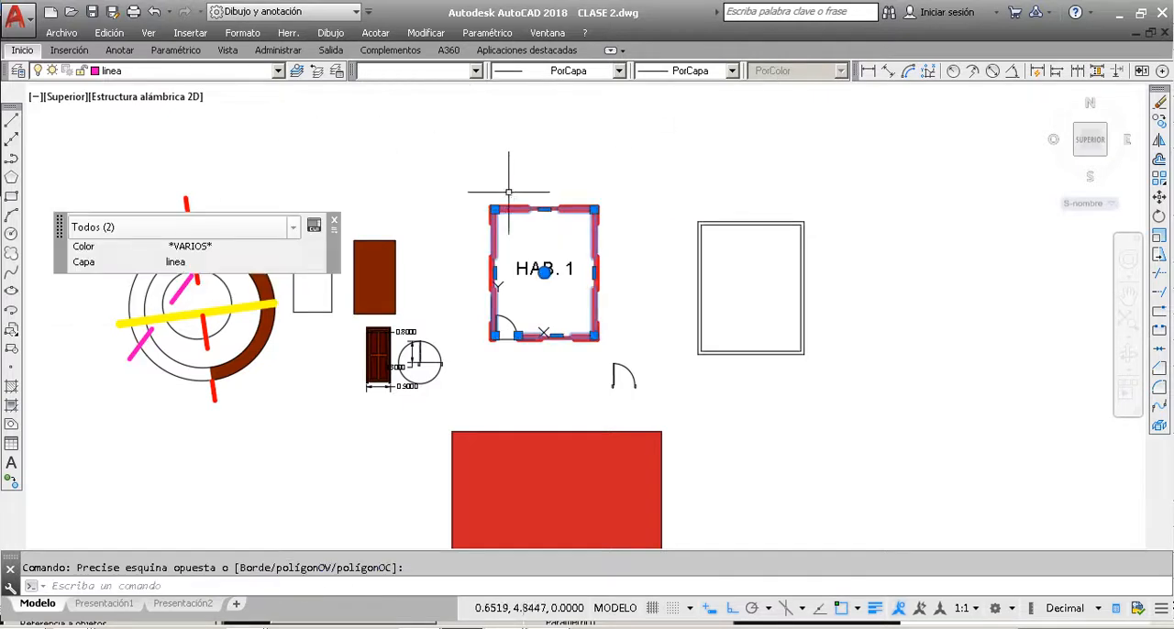
left_click(195, 72)
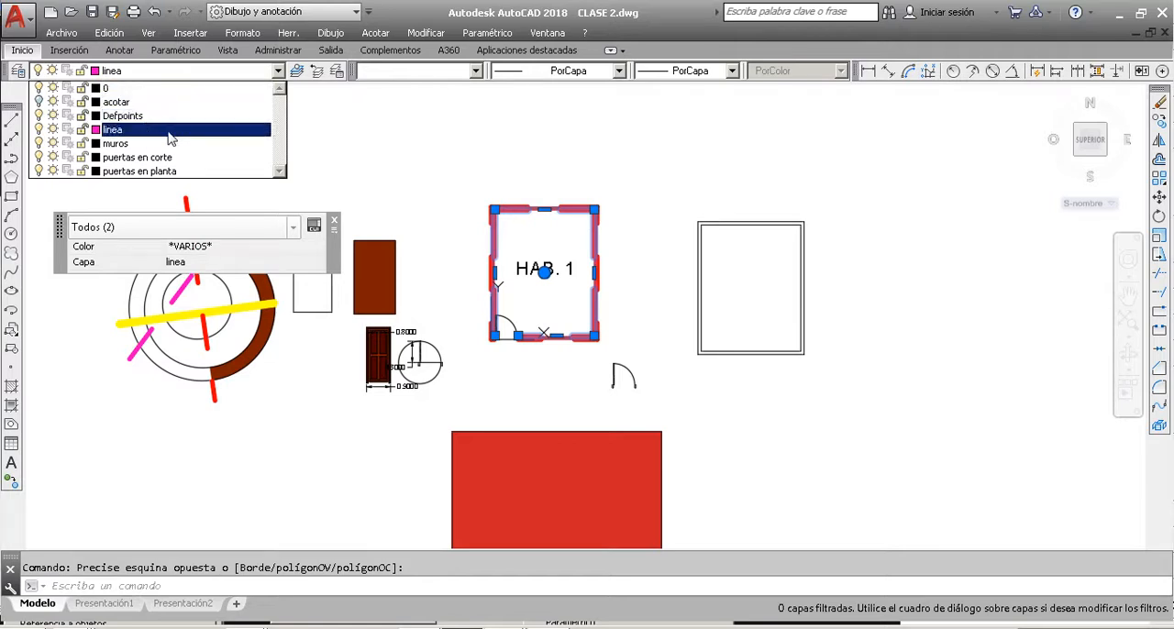
left_click(267, 130)
key("Escape")
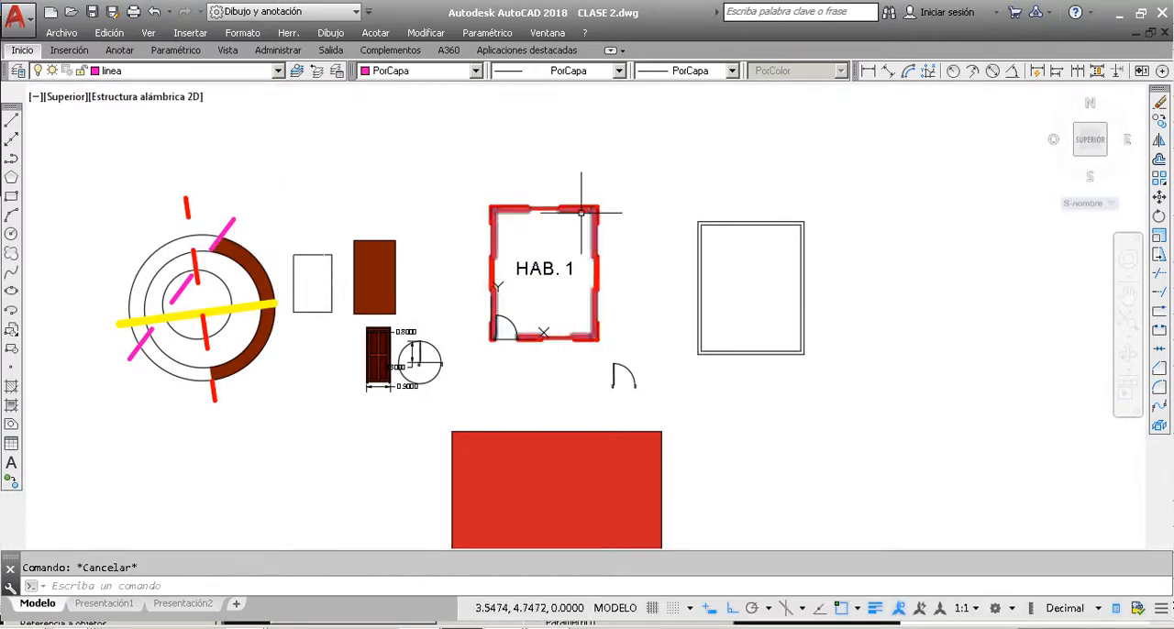
left_click(581, 229)
key("Escape")
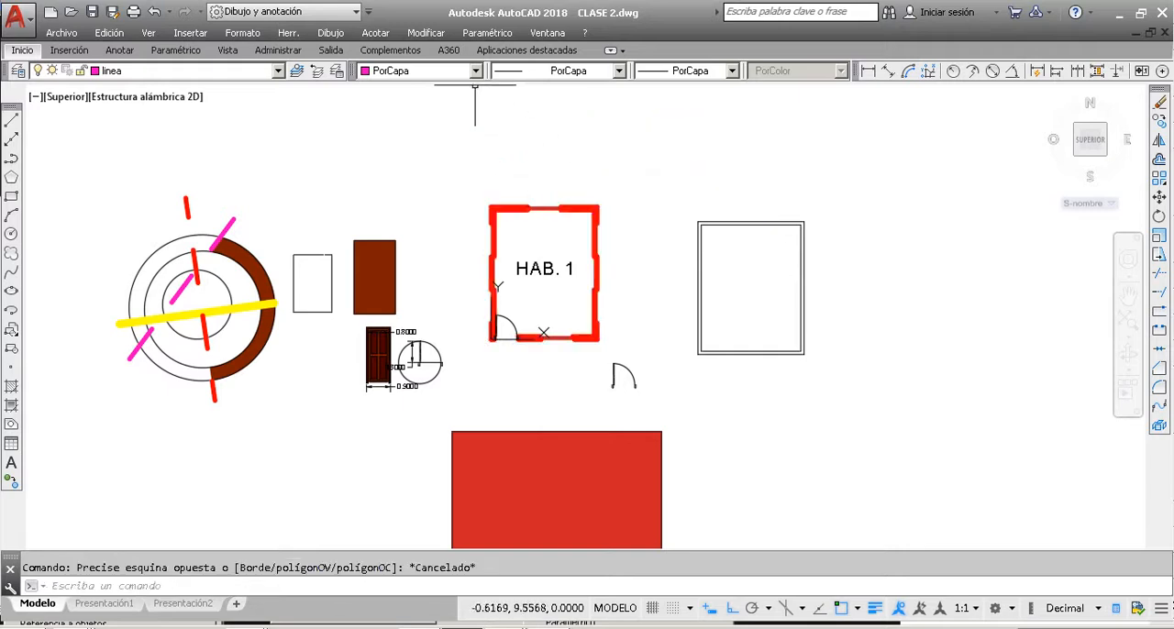
left_click(431, 70)
left_click(540, 132)
key("Escape")
left_click(589, 147)
left_click(432, 117)
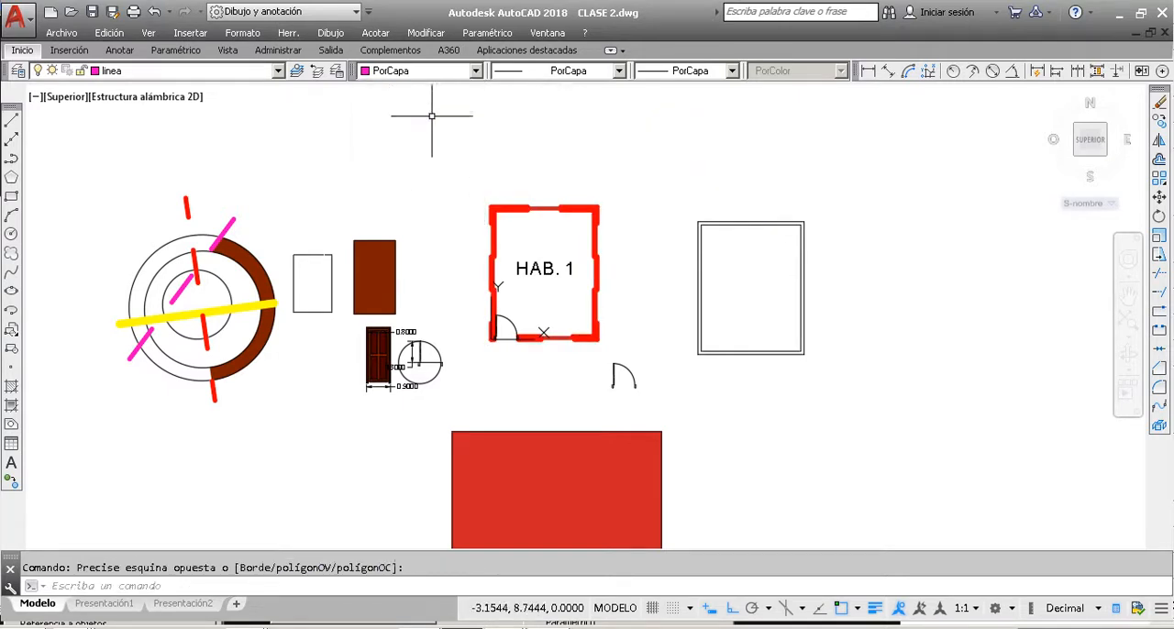
key("Escape")
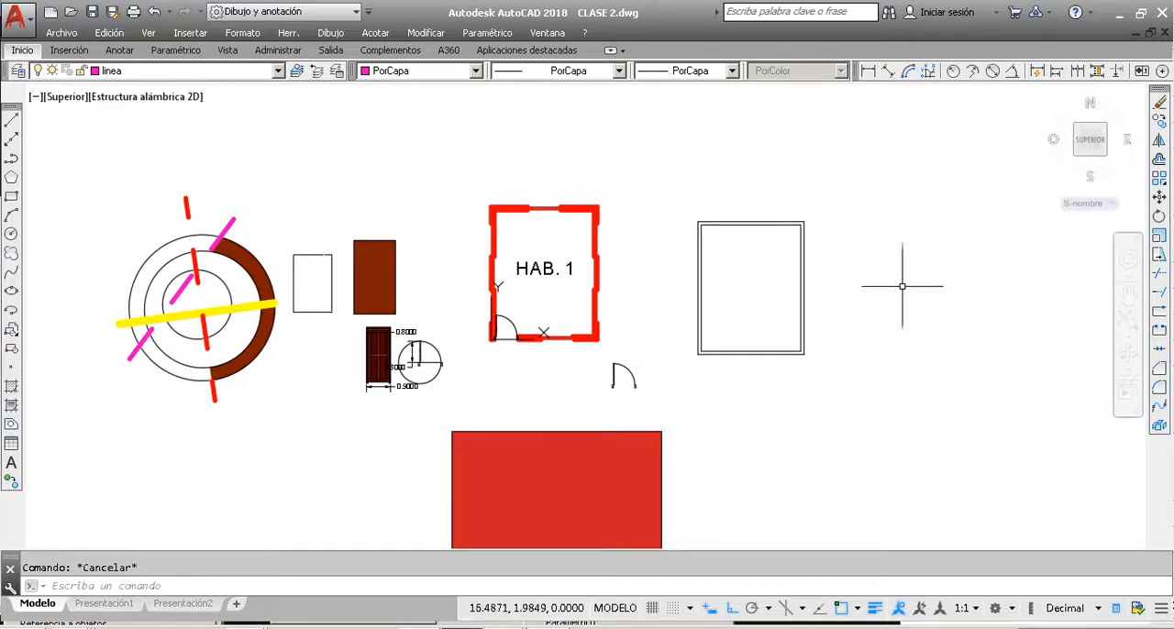
Step: Check the layer and colour assigned to the empty double-line rectangle beside HAB. 1, and deselect it
left_click(783, 261)
left_click(754, 177)
left_click(475, 71)
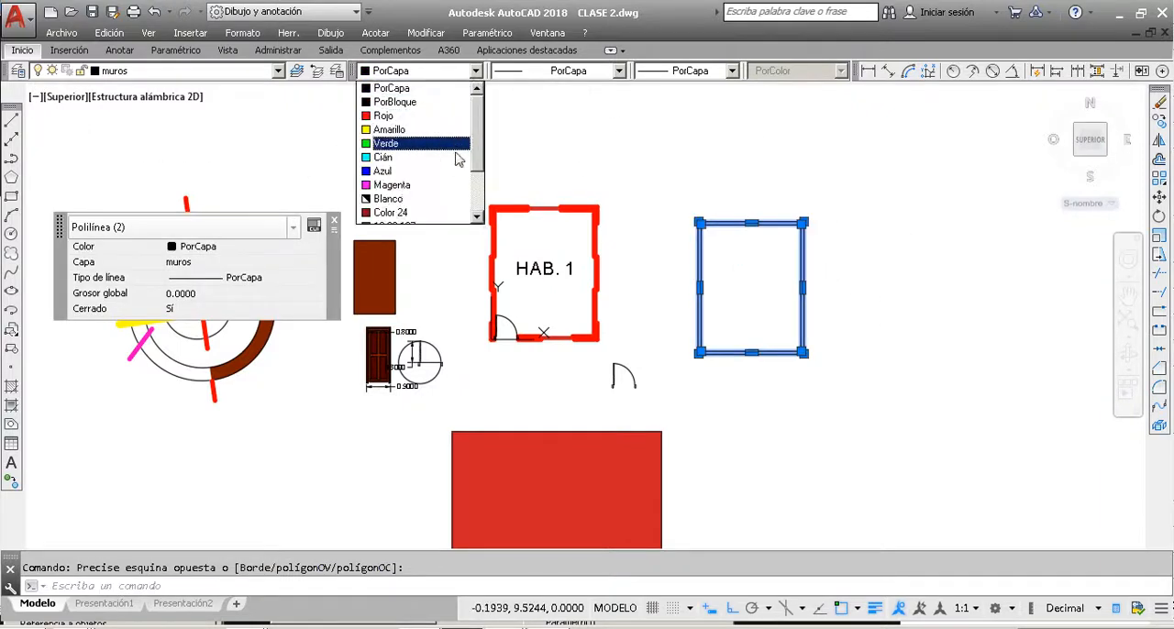
left_click(675, 144)
key("Escape")
Step: Set the current drawing properties to colour Azul, linetype JIS_02_1.2 and lineweight 0.35 mm
left_click(475, 71)
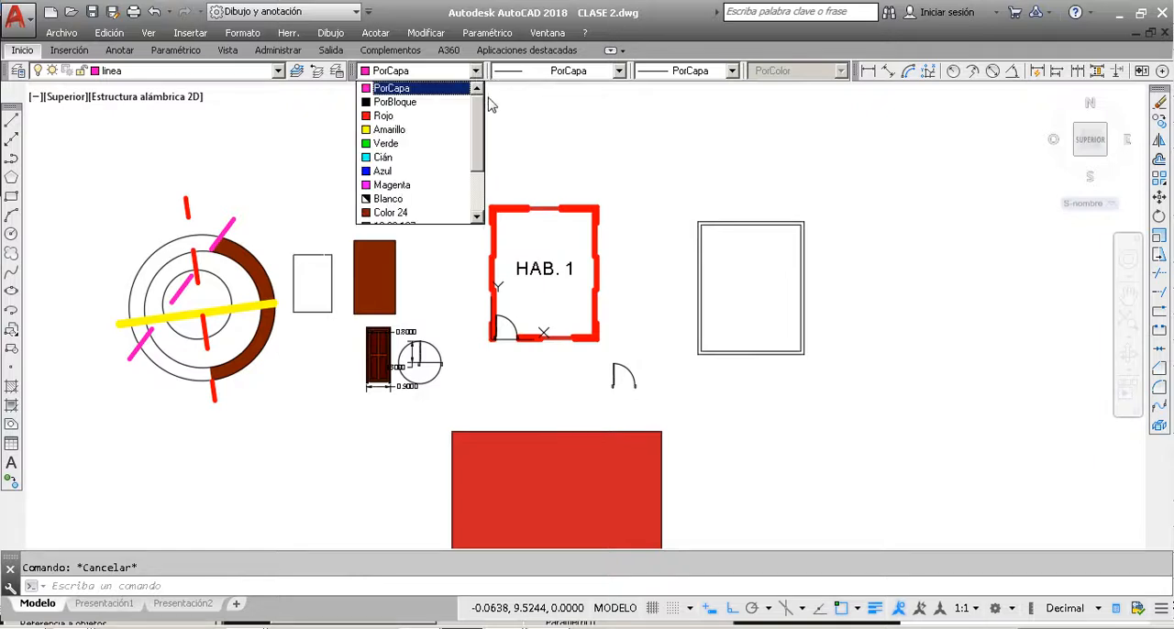
mouse_move(478, 116)
left_mouse_down()
mouse_move(478, 207)
mouse_move(492, 89)
mouse_move(485, 128)
mouse_move(484, 115)
left_mouse_up()
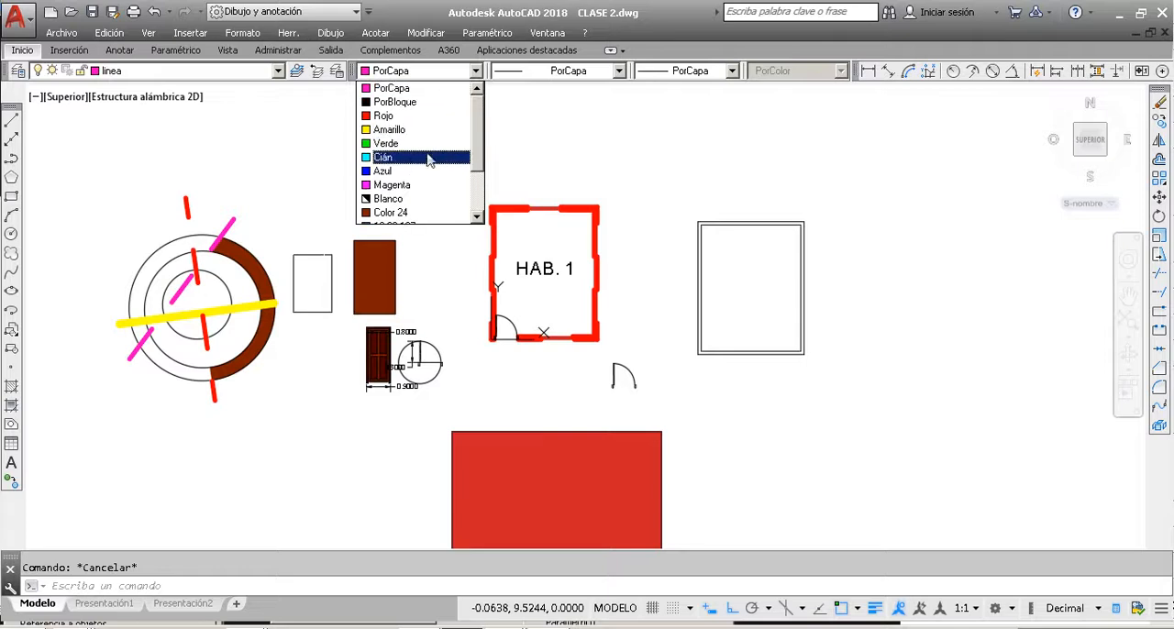
left_click(400, 172)
left_click(535, 71)
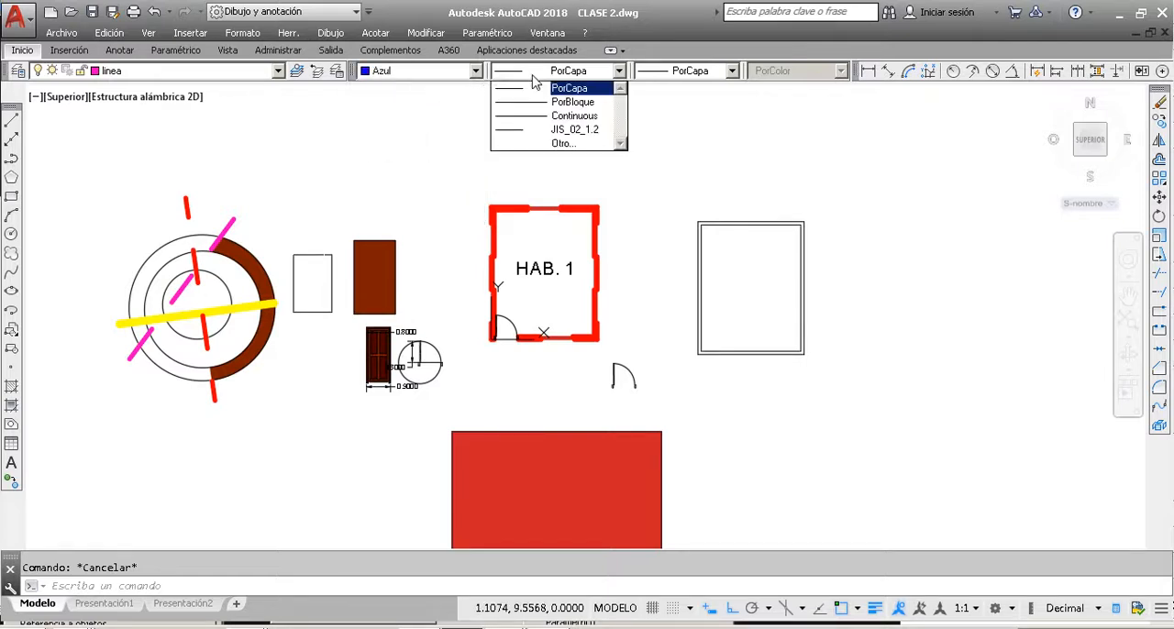
left_click(555, 139)
left_click(689, 70)
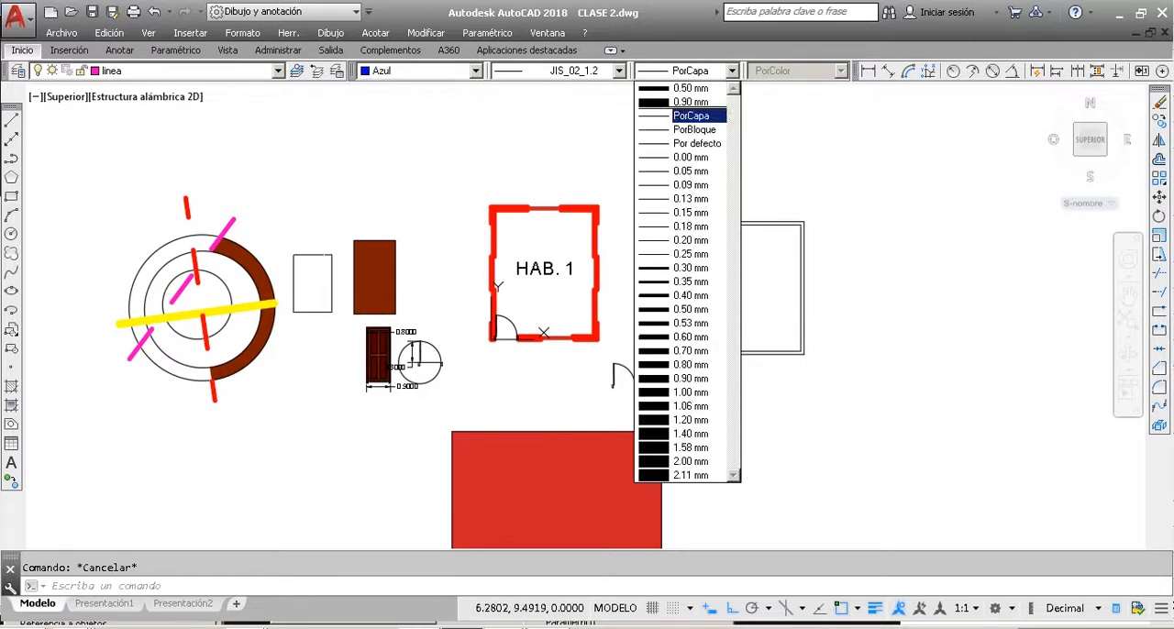
left_click(692, 284)
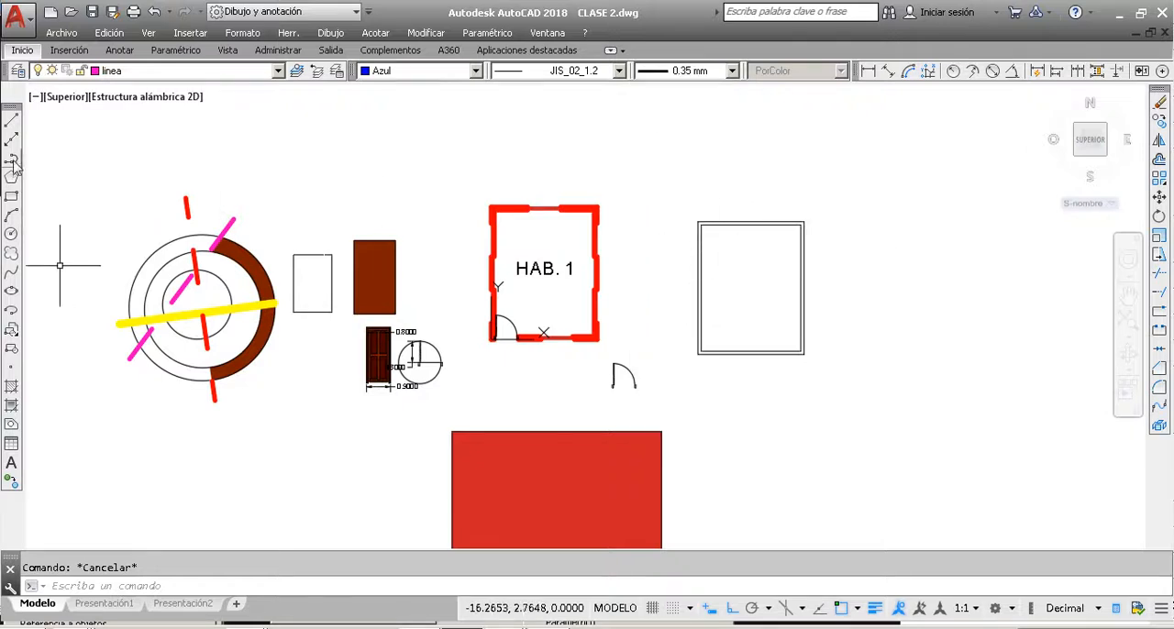
Step: Draw a closed four-sided outline of lines around HAB. 1, with its upper side about 16.59 units long
left_click(12, 122)
left_click(336, 153)
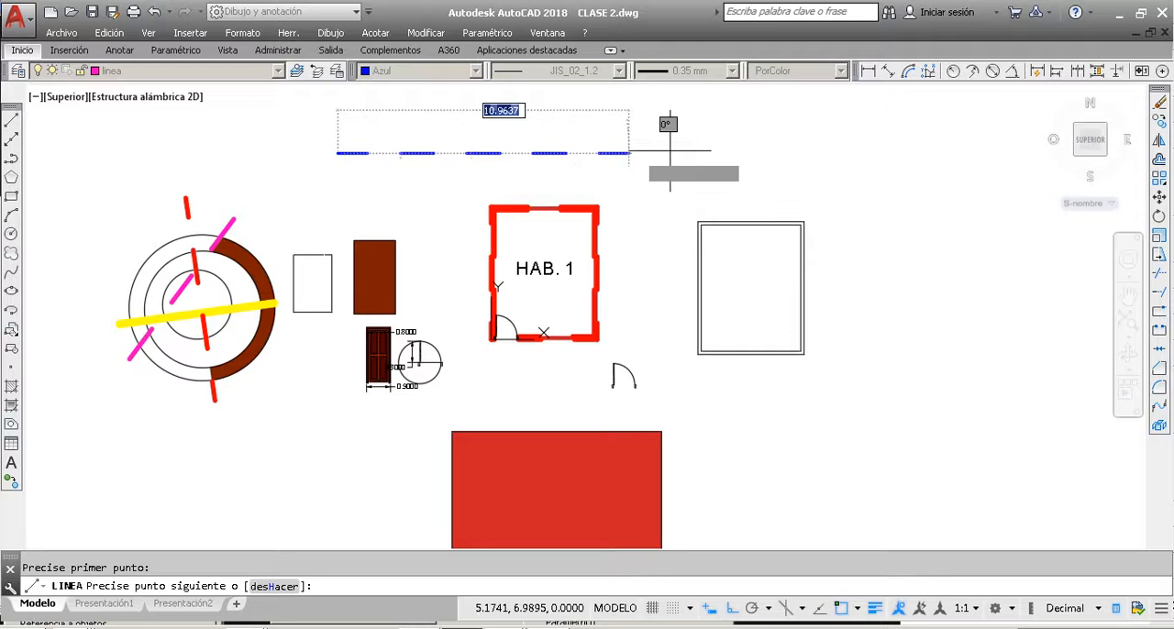
left_click(778, 153)
left_click(778, 474)
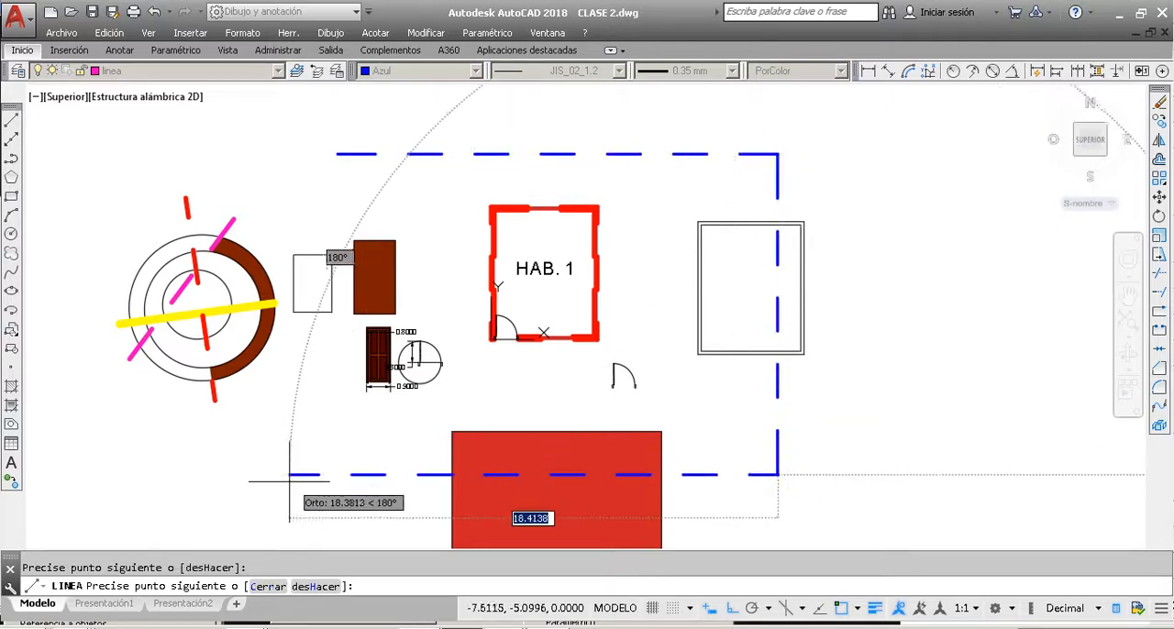
left_click(325, 474)
type("c")
key("Return")
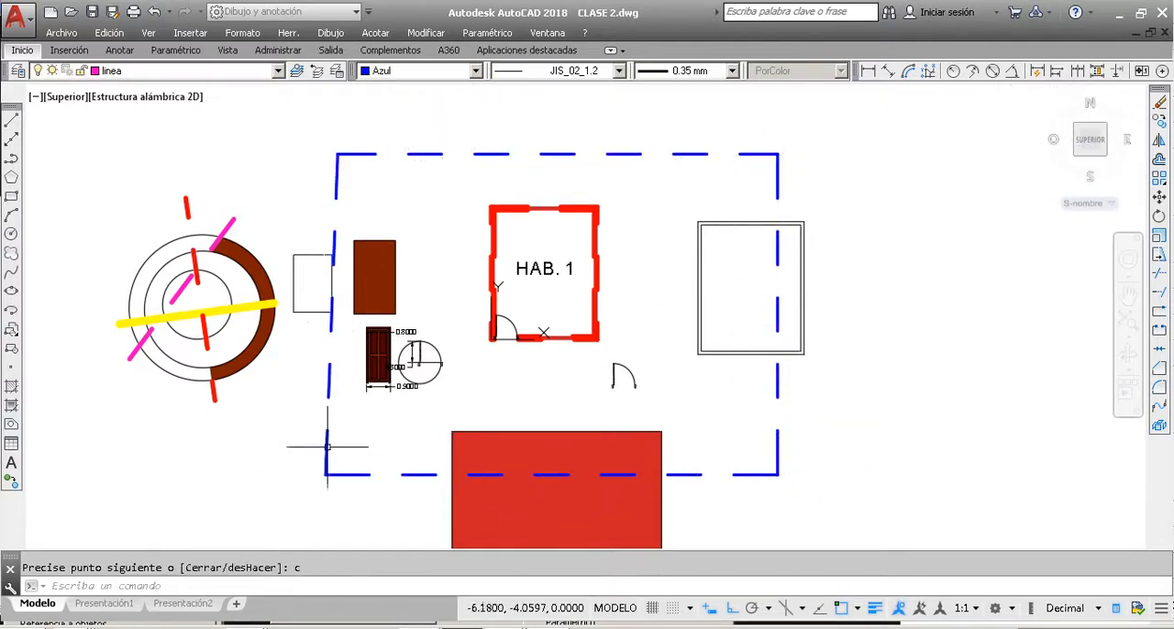
Step: Examine the properties of the blue outline's upper line and look closely at the double-line rectangle, leaving everything deselected
left_click(569, 154)
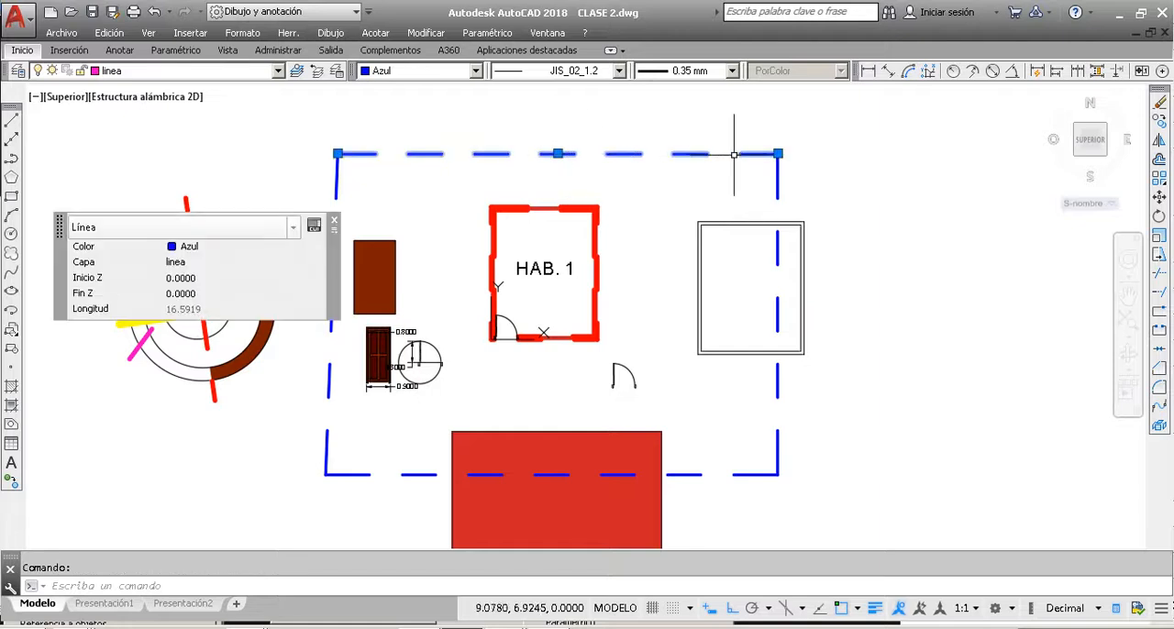
key("Escape")
key("Escape")
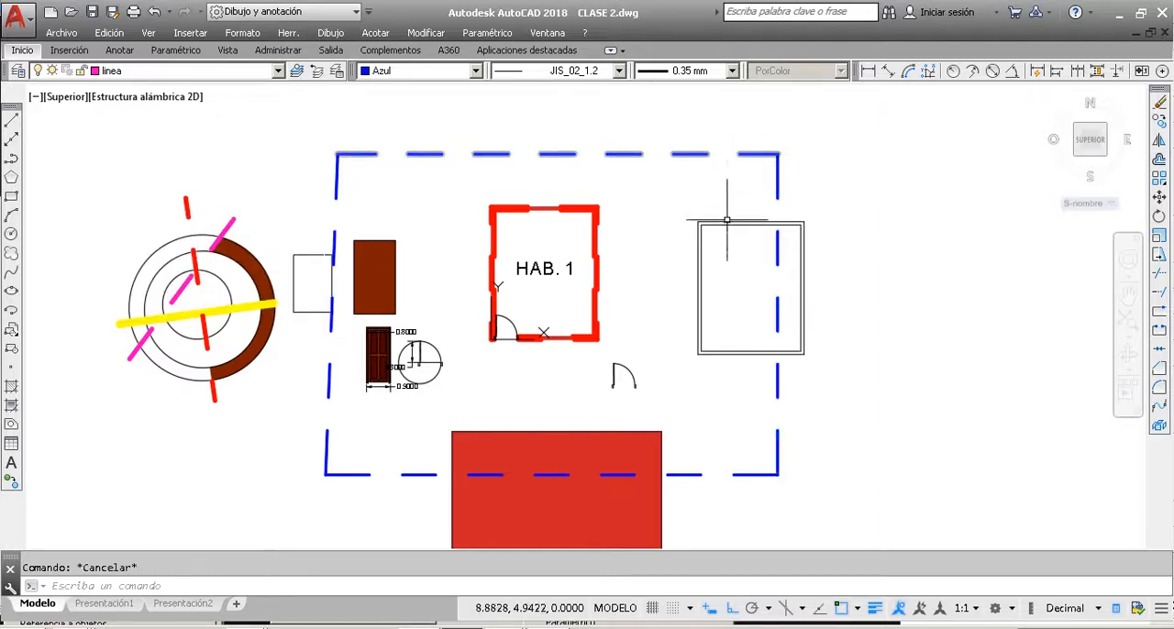
scroll(718, 191, "up", 4)
left_click(720, 213)
left_click(557, 165)
key("Escape")
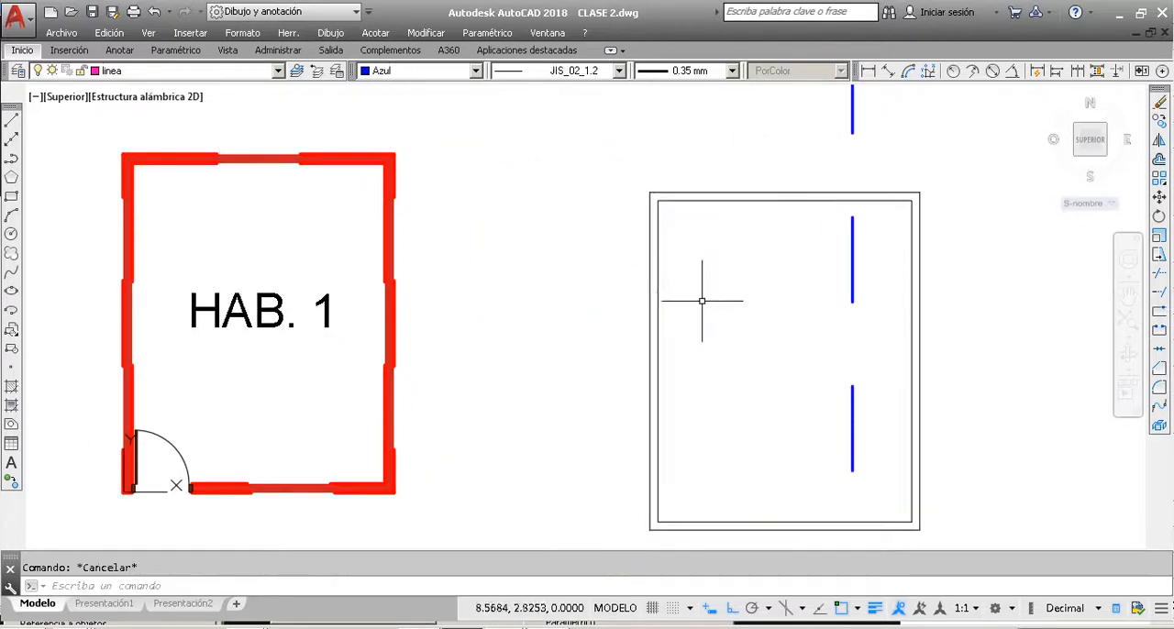
scroll(703, 296, "down", 4)
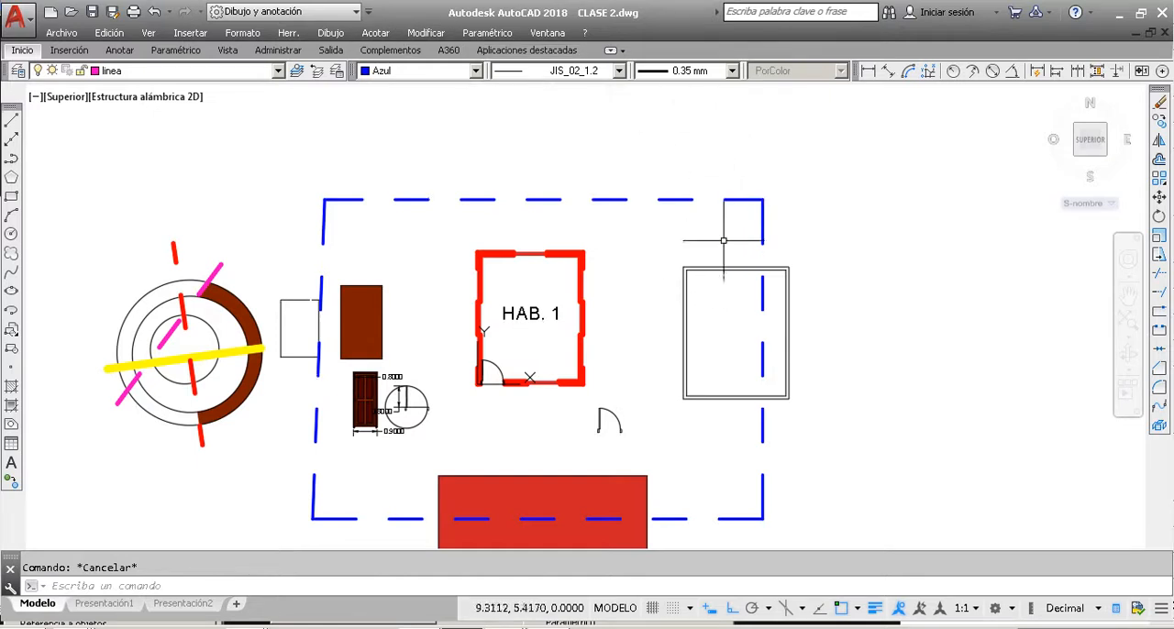
left_click(707, 298)
left_click(663, 262)
key("Escape")
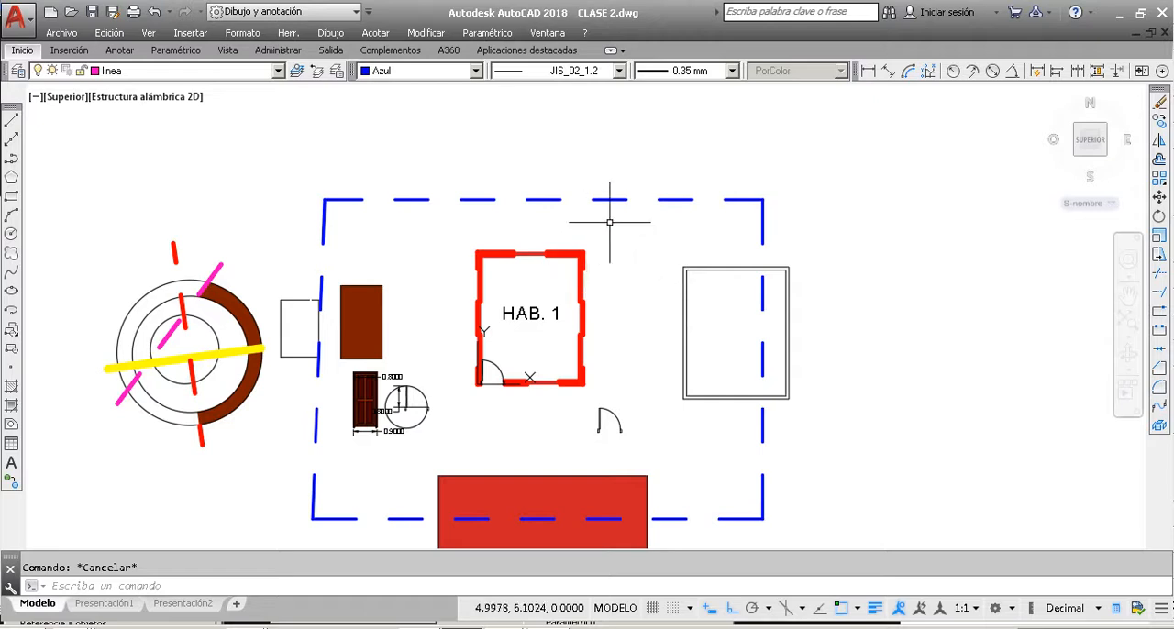
Step: Delete all four blue dashed lines of the outline around HAB. 1
left_click(425, 230)
left_click(284, 177)
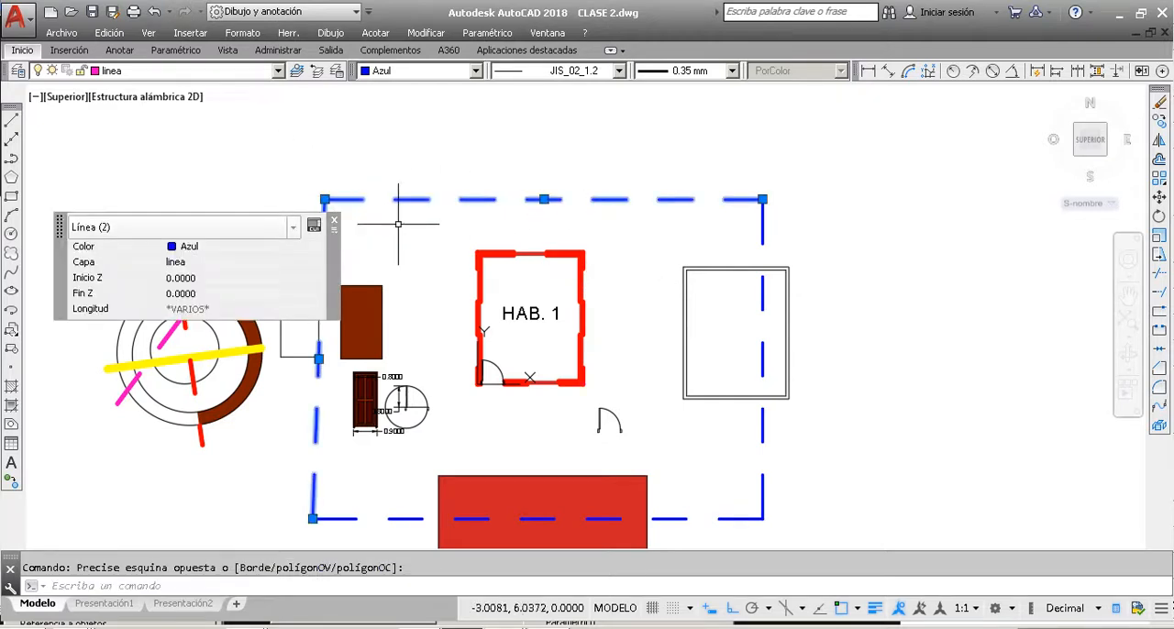
key("Delete")
scroll(645, 251, "down", 2)
left_click(747, 442)
left_click(703, 383)
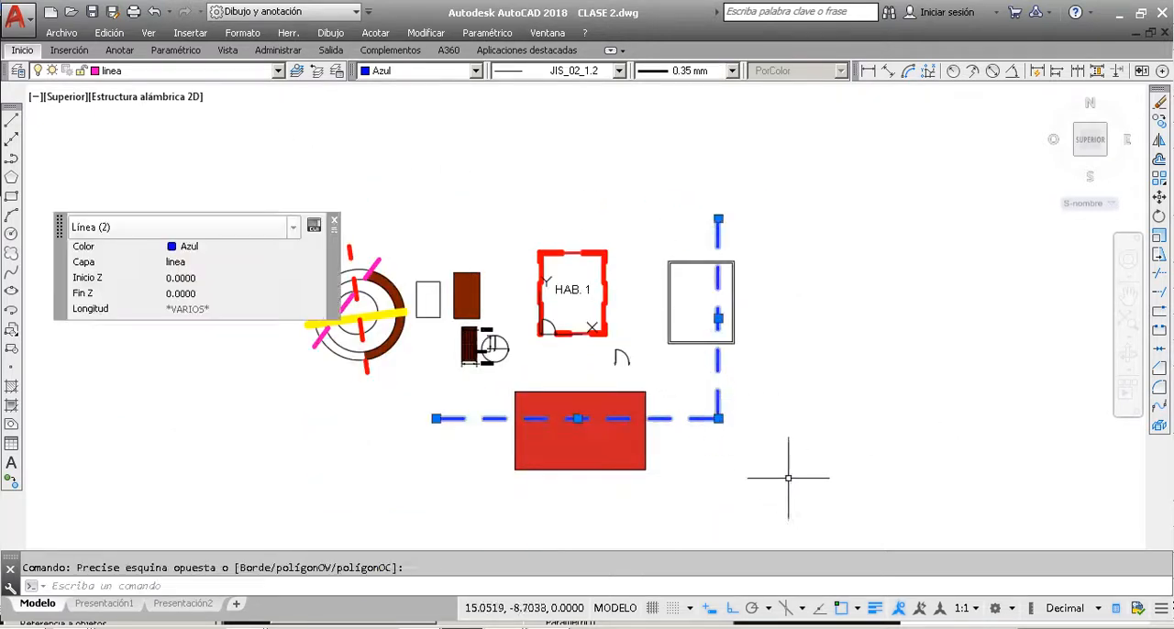
key("Delete")
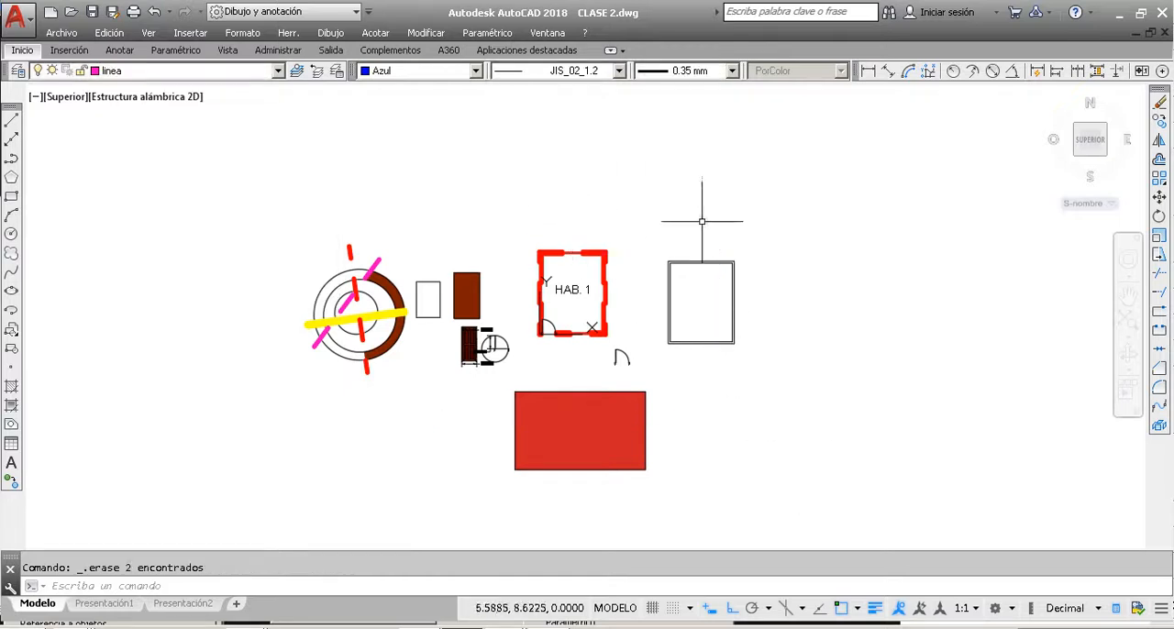
Step: Look over the drawing's objects and review the layer list, leaving linea as the current layer
scroll(447, 174, "down", 3)
scroll(569, 230, "up", 5)
scroll(569, 229, "down", 4)
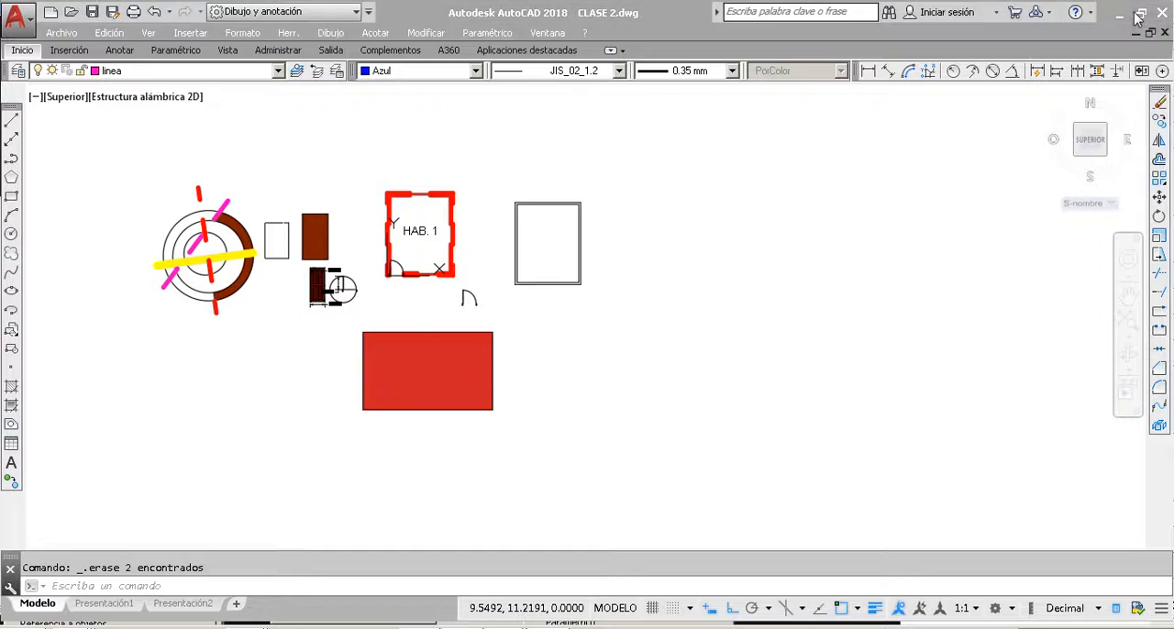
left_click(642, 241)
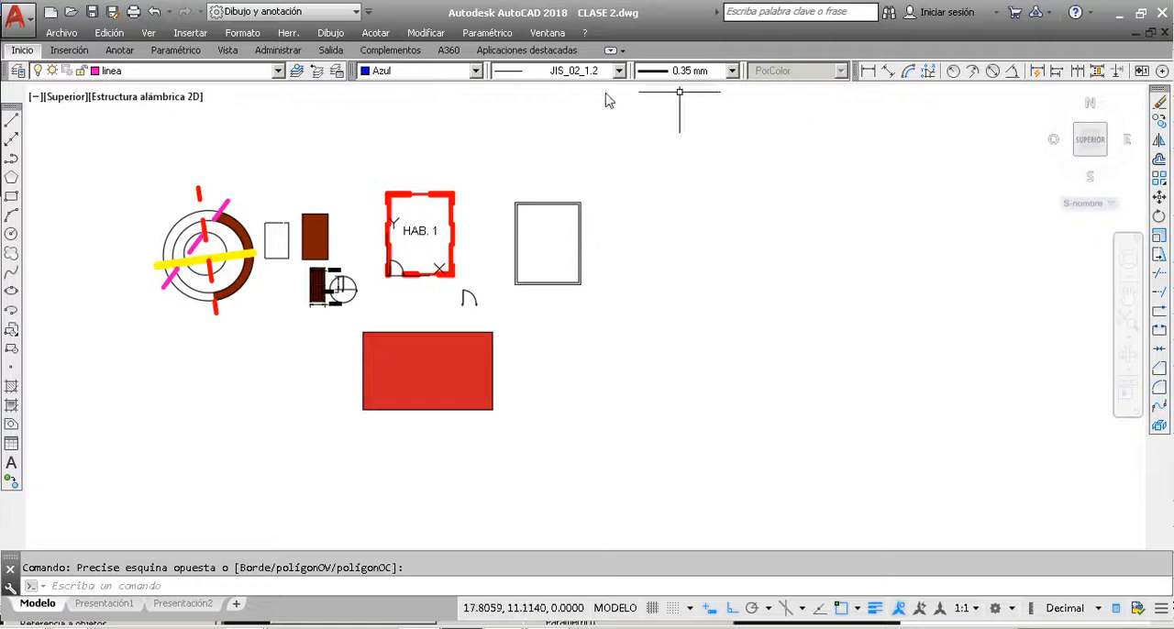
left_click(102, 75)
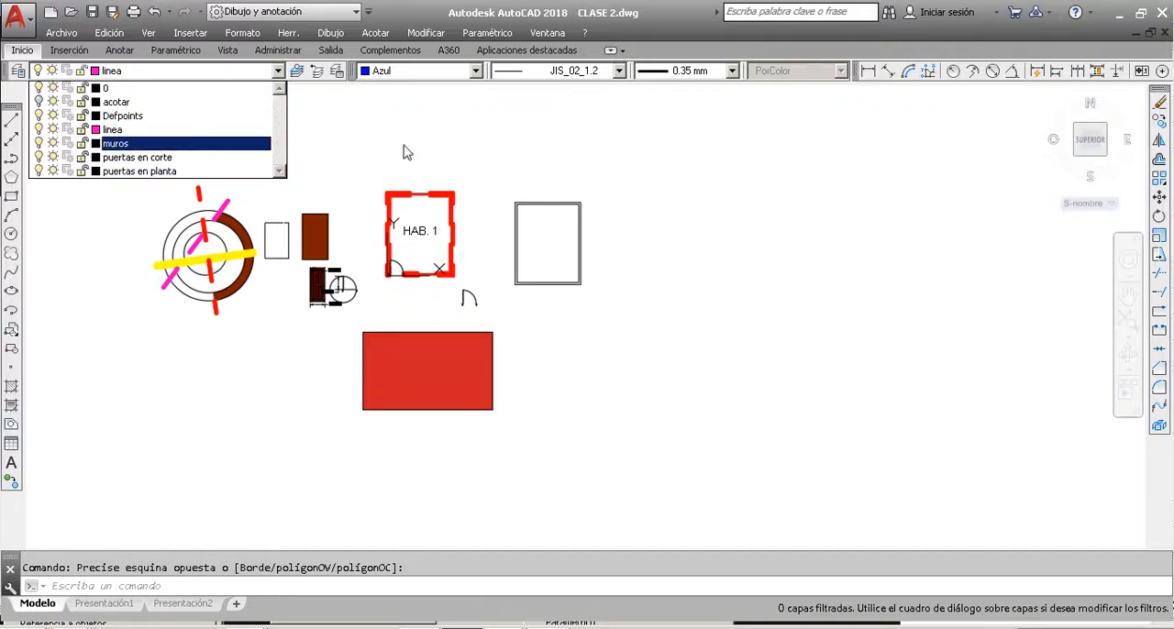
left_click(404, 144)
left_click(313, 170)
left_click(241, 127)
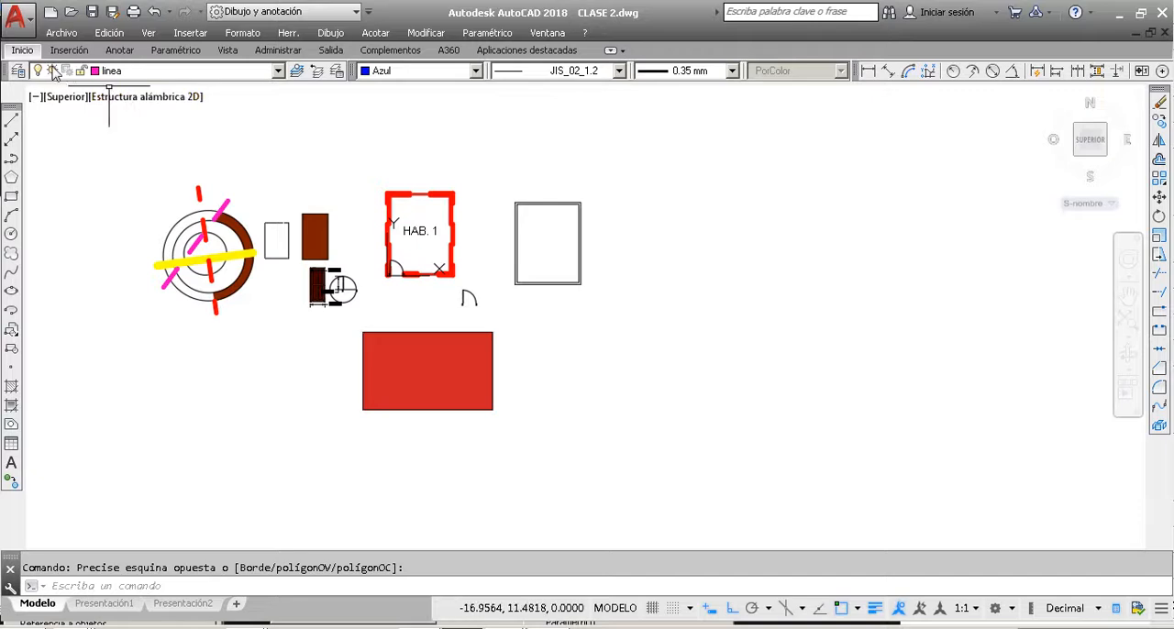
Step: View the AutoCAD drawing template (*.dwt) save option and its Template folder without saving the drawing
left_click(20, 18)
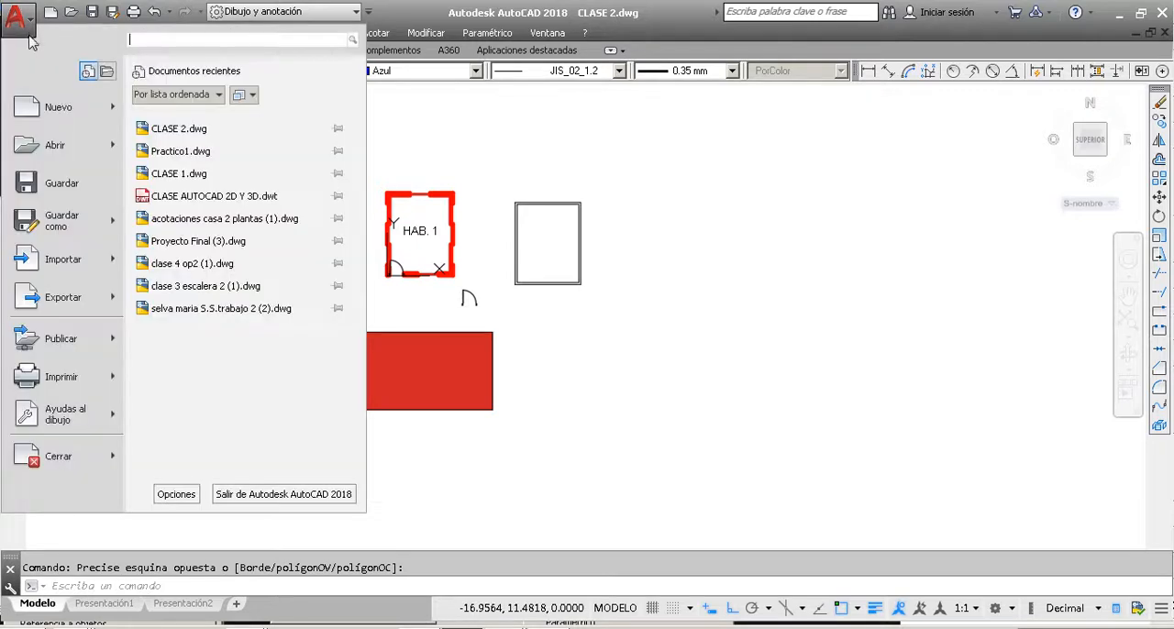
left_click(84, 226)
left_click(606, 476)
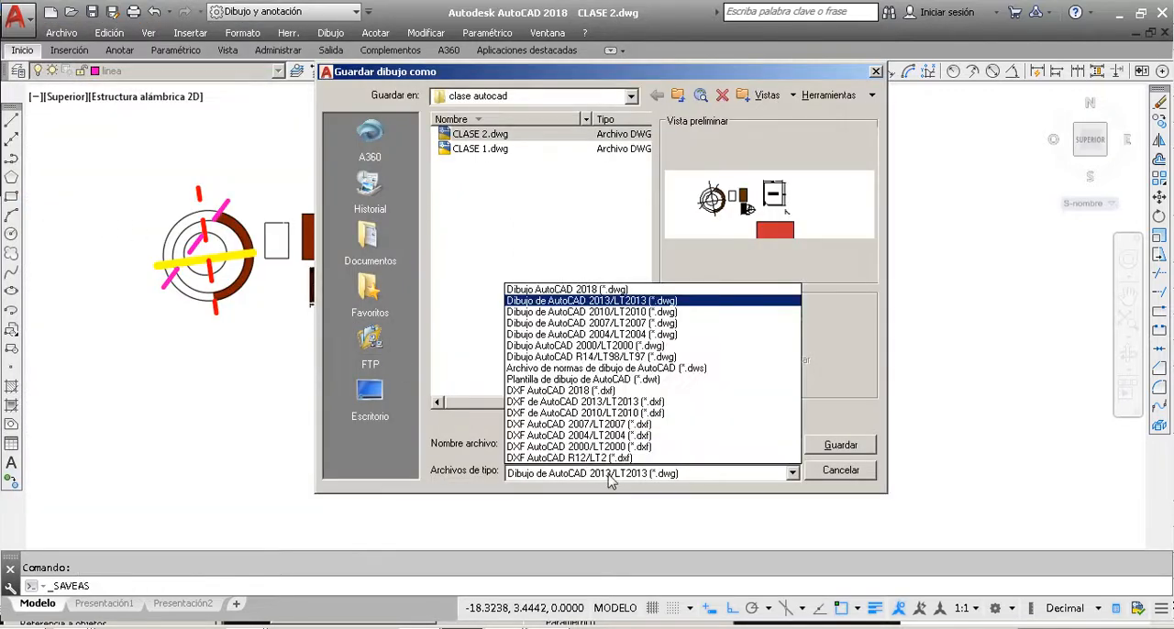
left_click(661, 381)
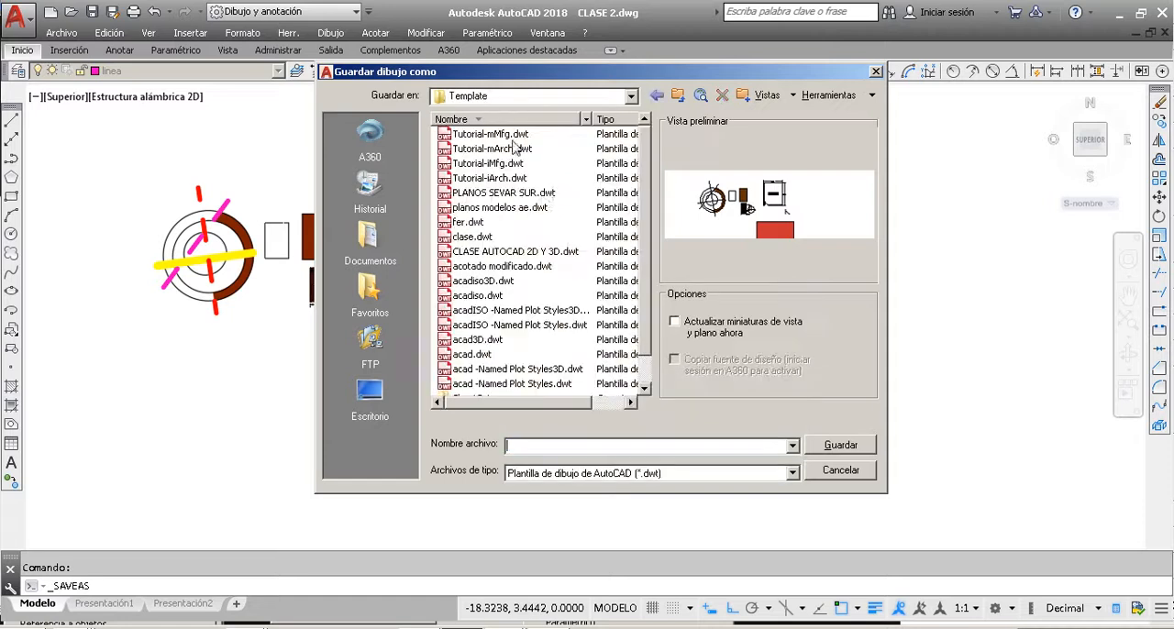
left_click(875, 72)
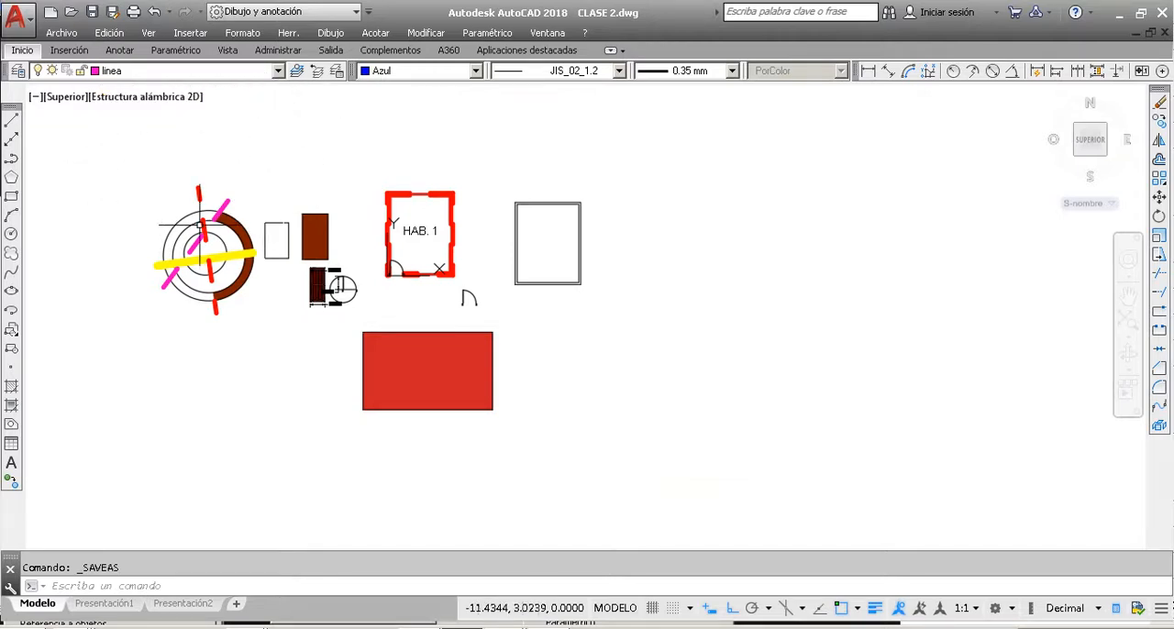
Step: Review the layer list and examine the properties of the double-line rectangle's two polylines, leaving everything deselected
left_click(170, 70)
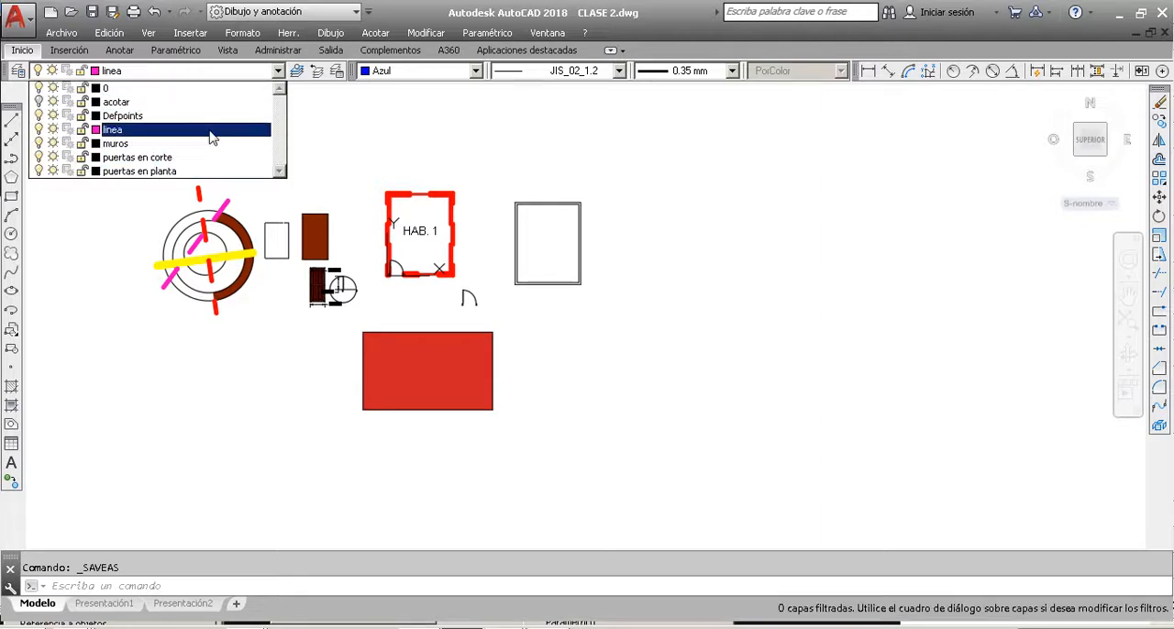
key("Escape")
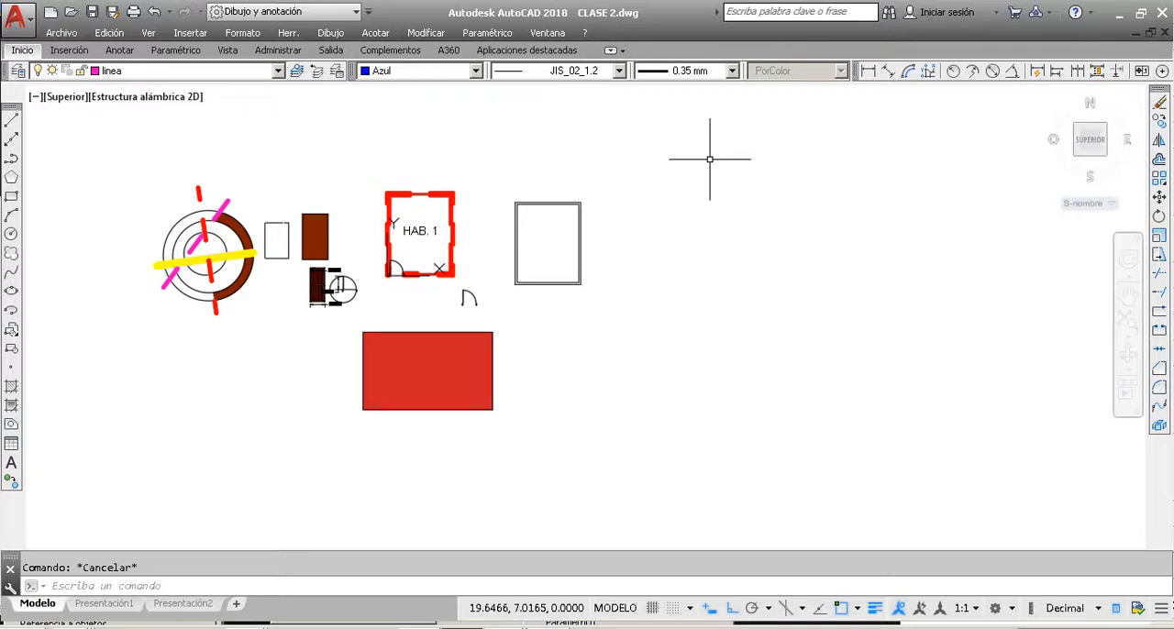
left_click(171, 71)
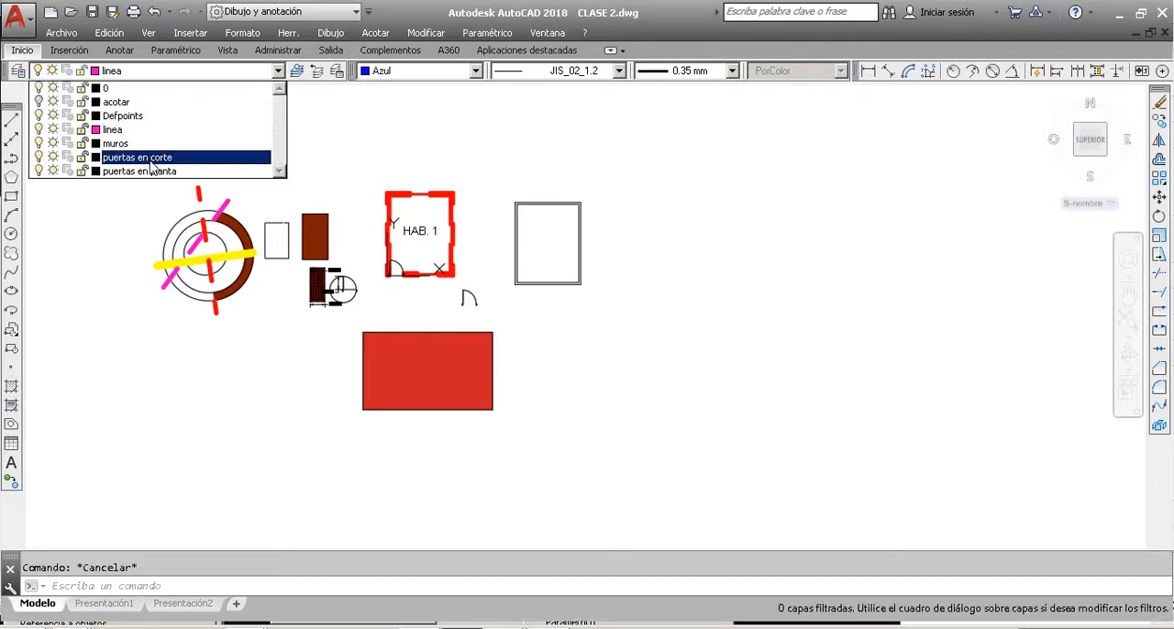
left_click(669, 272)
key("Escape")
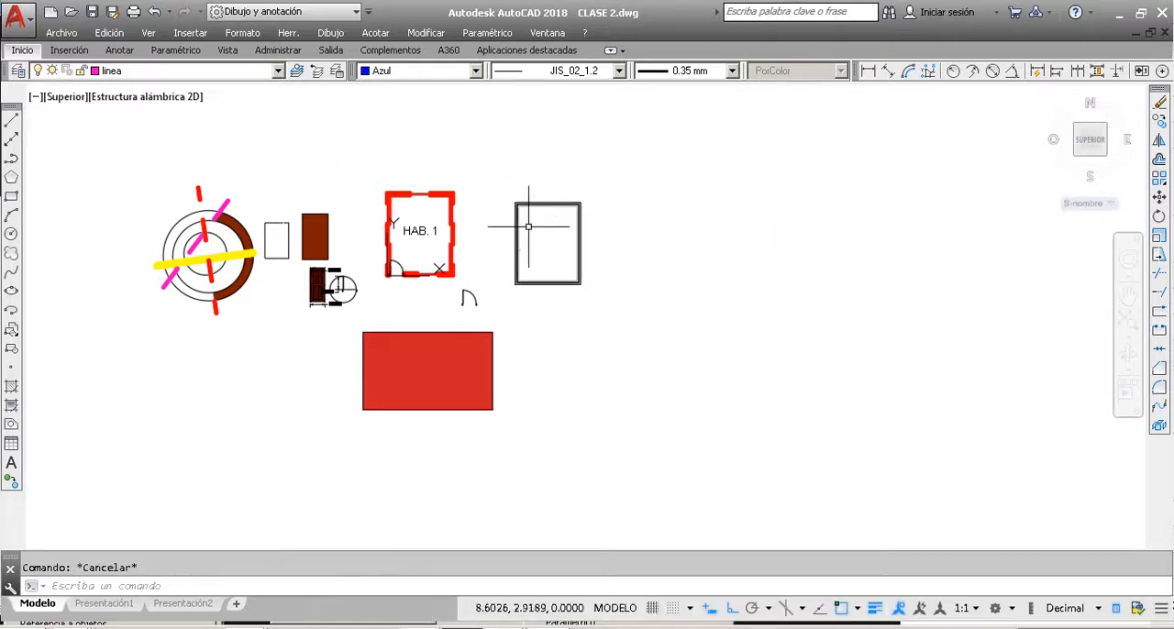
left_click(578, 250)
left_click(515, 189)
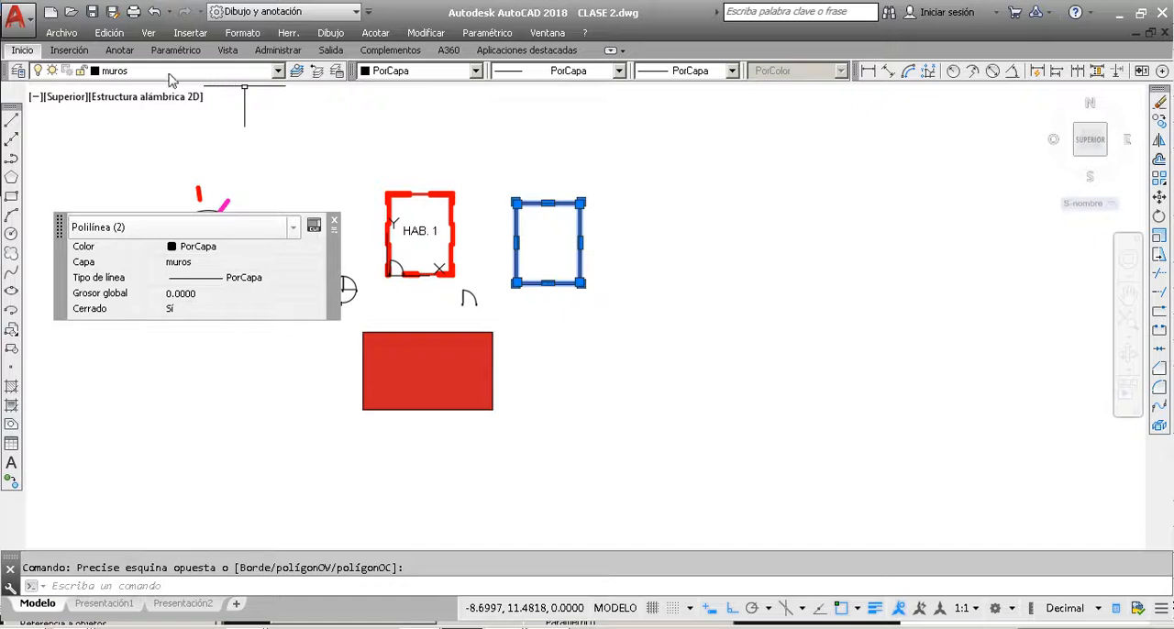
key("Escape")
Step: Assign the two red wall outline polylines around HAB. 1 to the muros layer
scroll(397, 194, "up", 4)
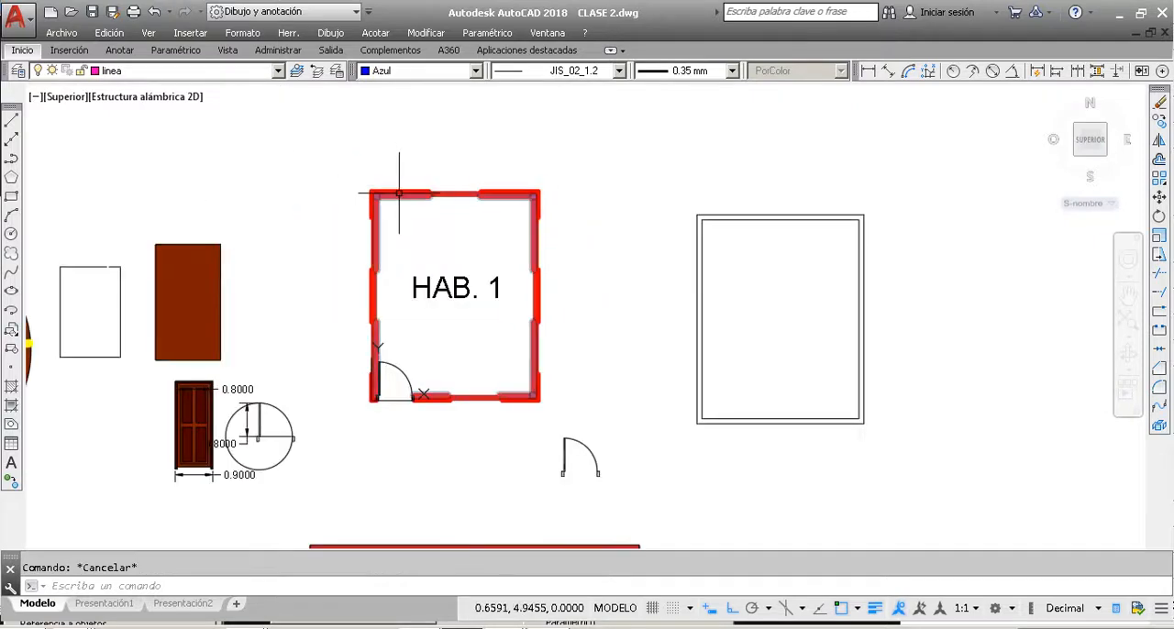
left_click(399, 193)
left_click(399, 193)
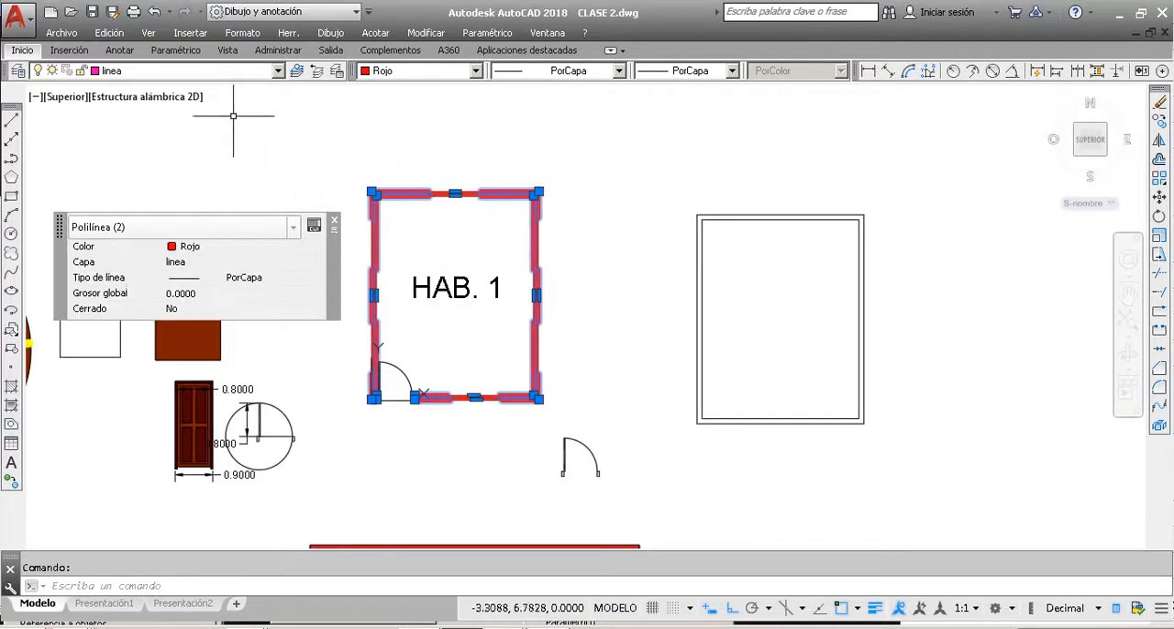
left_click(165, 70)
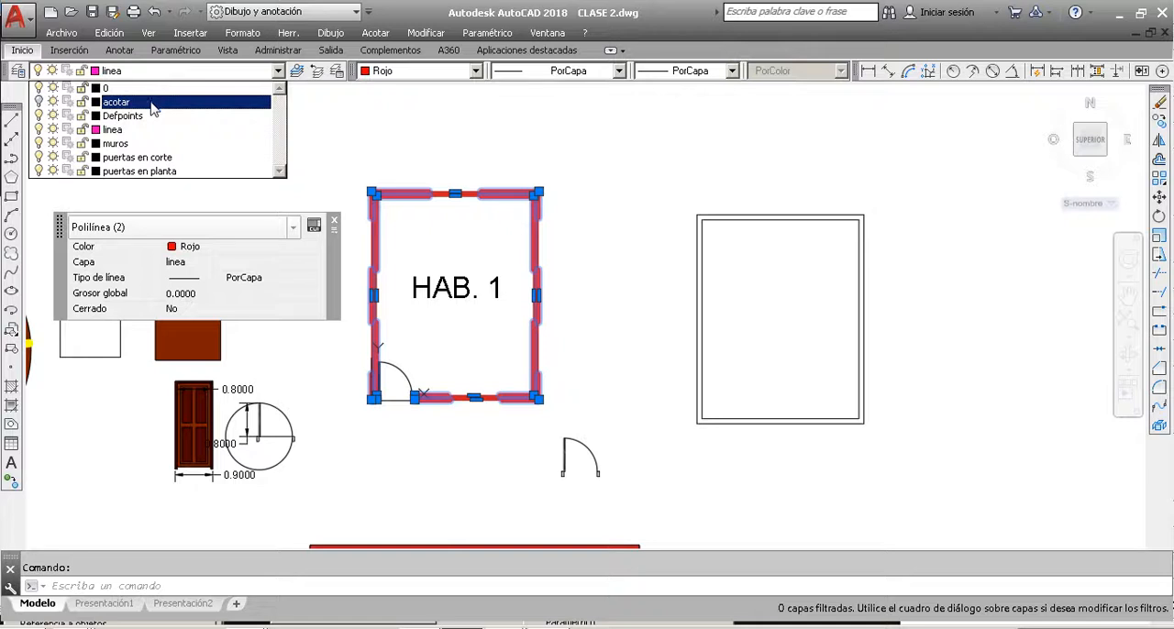
left_click(150, 148)
key("Escape")
Step: Examine the properties of the red solid hatch filling the HAB. 1 walls, leaving it deselected
scroll(512, 201, "up", 5)
left_click(437, 172)
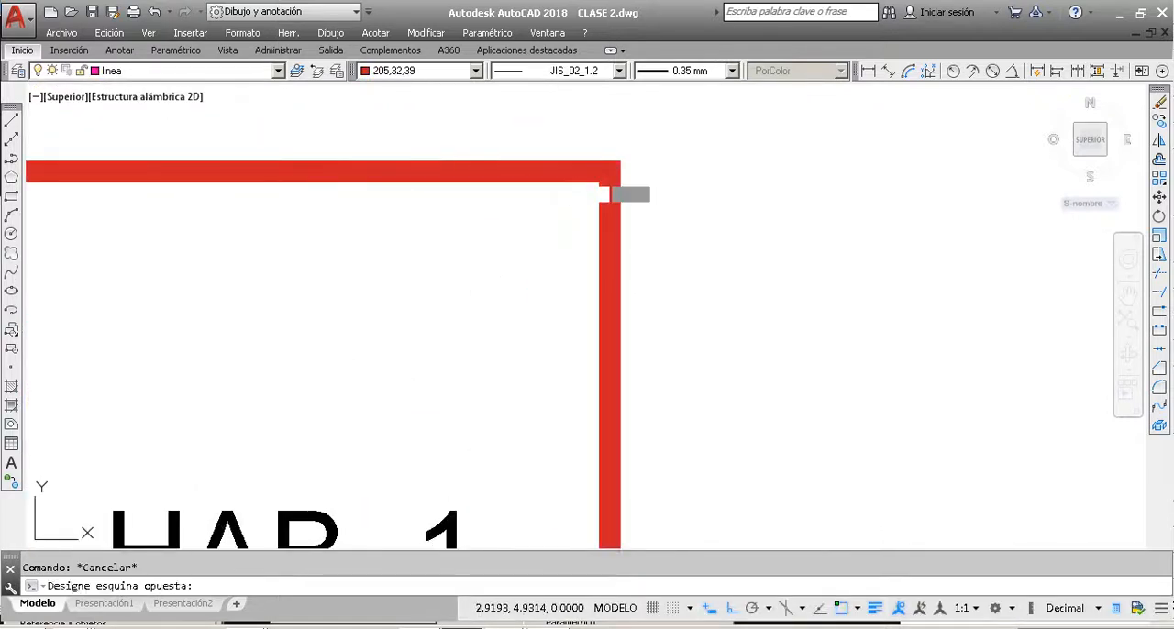
left_click(602, 192)
scroll(632, 192, "down", 5)
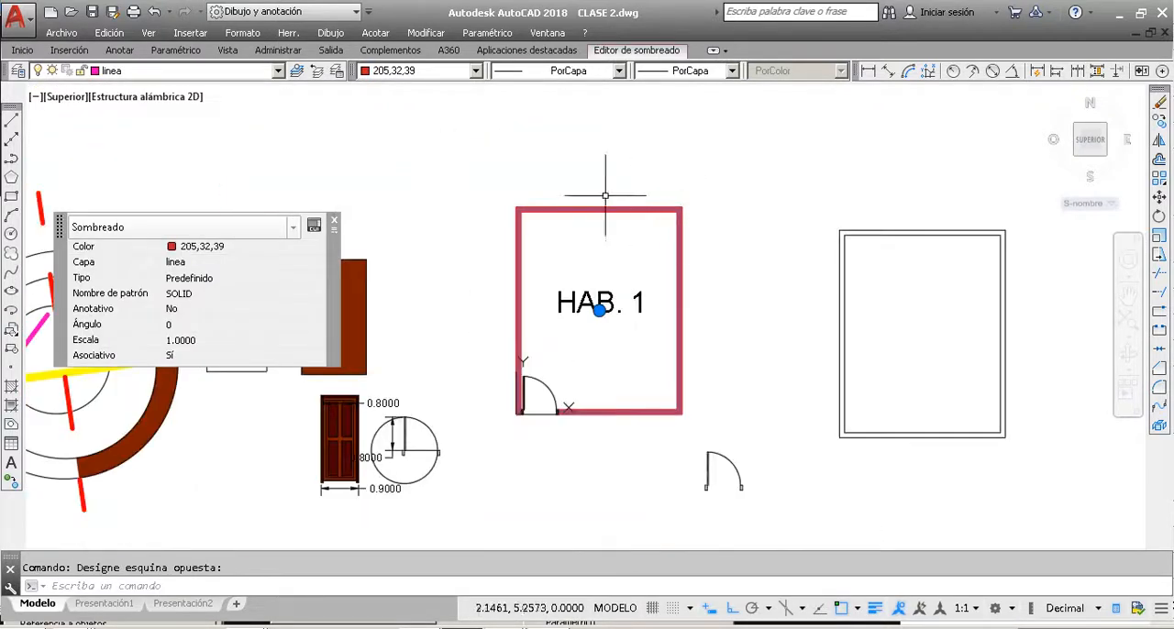
key("Escape")
Step: Look over the room plan objects and the separate mechanical part with concentric circles, leaving nothing selected
scroll(550, 174, "down", 5)
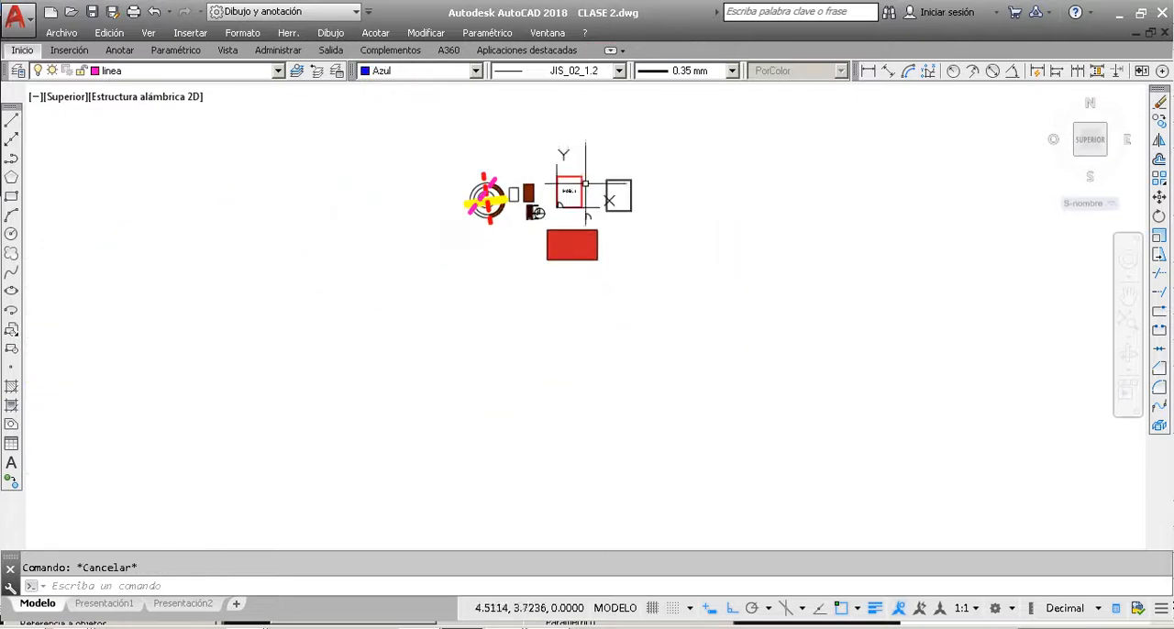
scroll(563, 157, "up", 4)
scroll(571, 157, "up", 4)
scroll(569, 163, "down", 4)
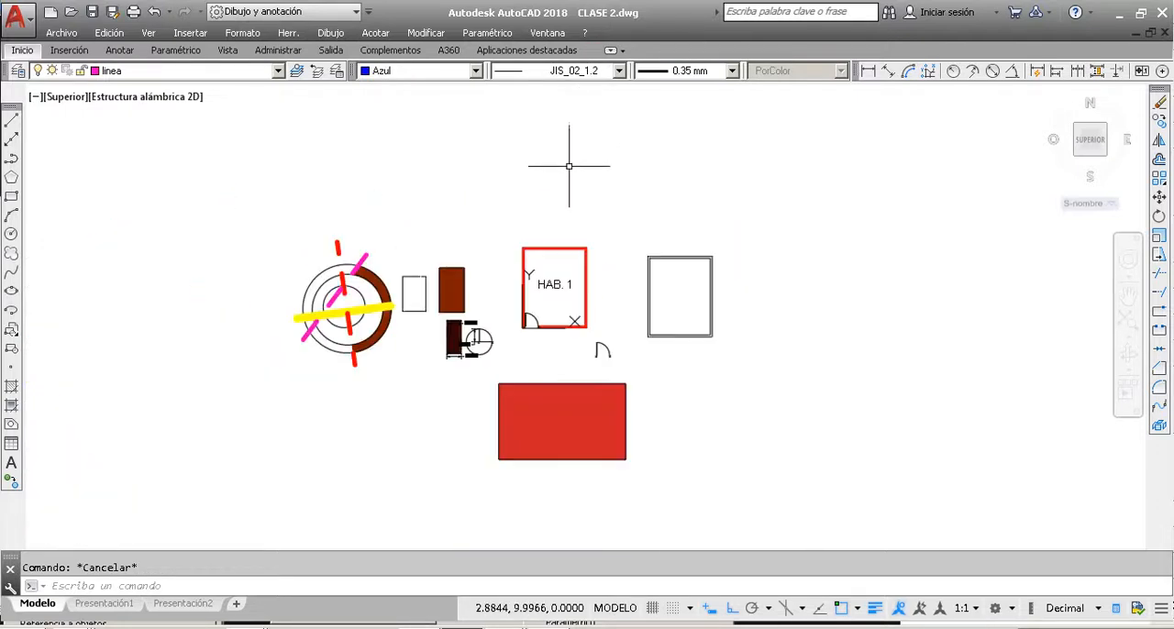
scroll(577, 313, "up", 4)
scroll(578, 321, "down", 4)
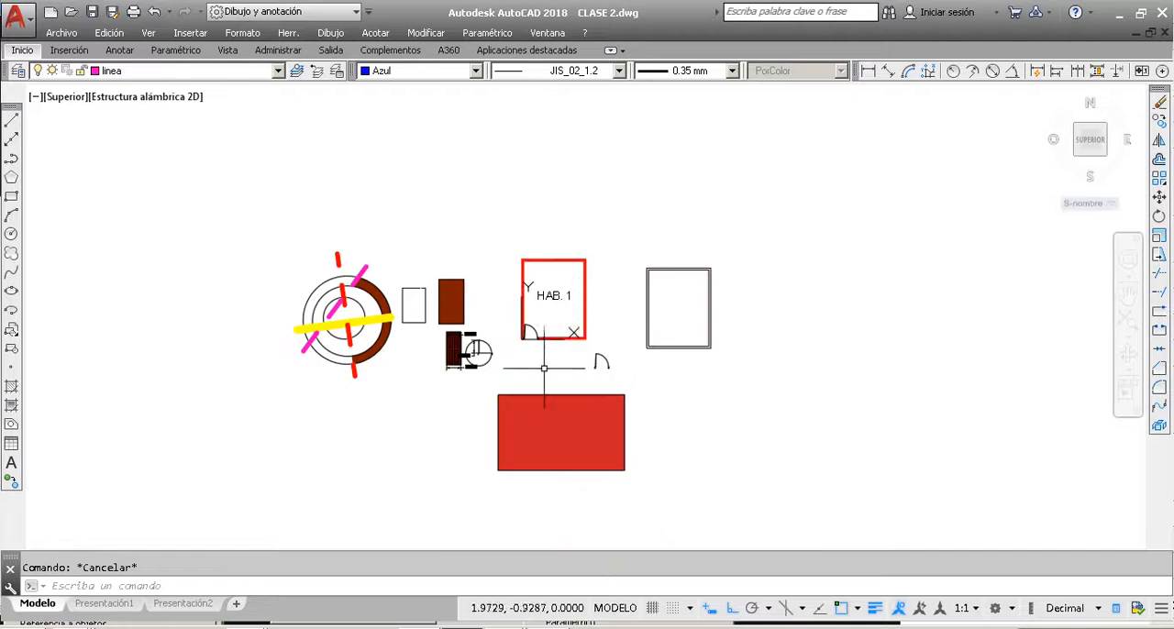
scroll(538, 376, "up", 2)
scroll(541, 367, "down", 2)
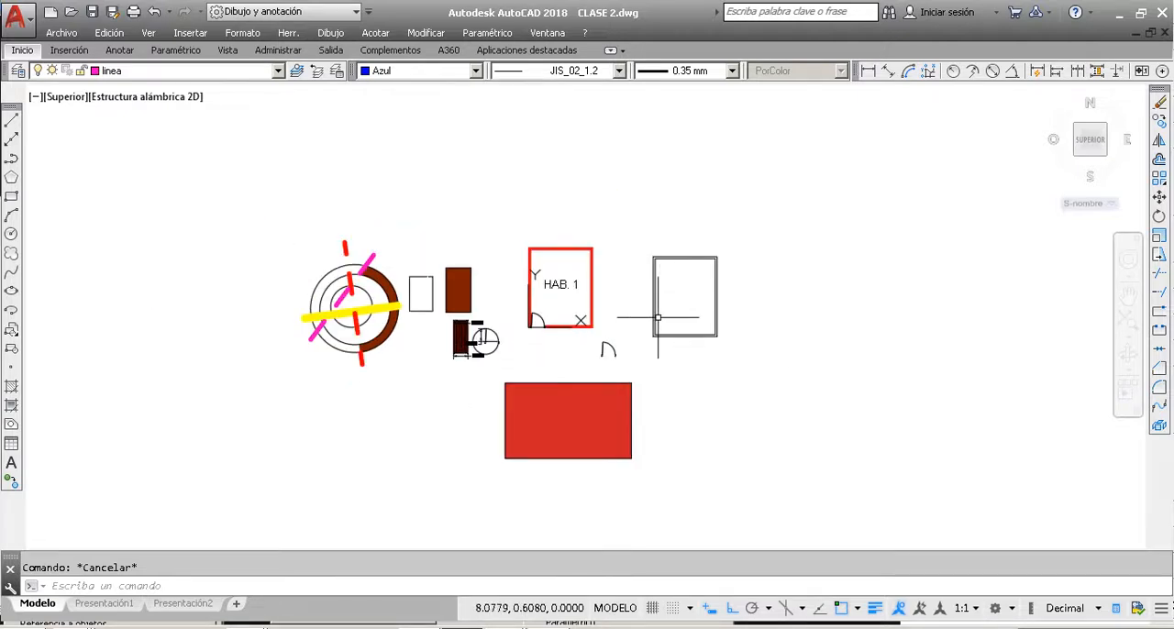
left_click(838, 503)
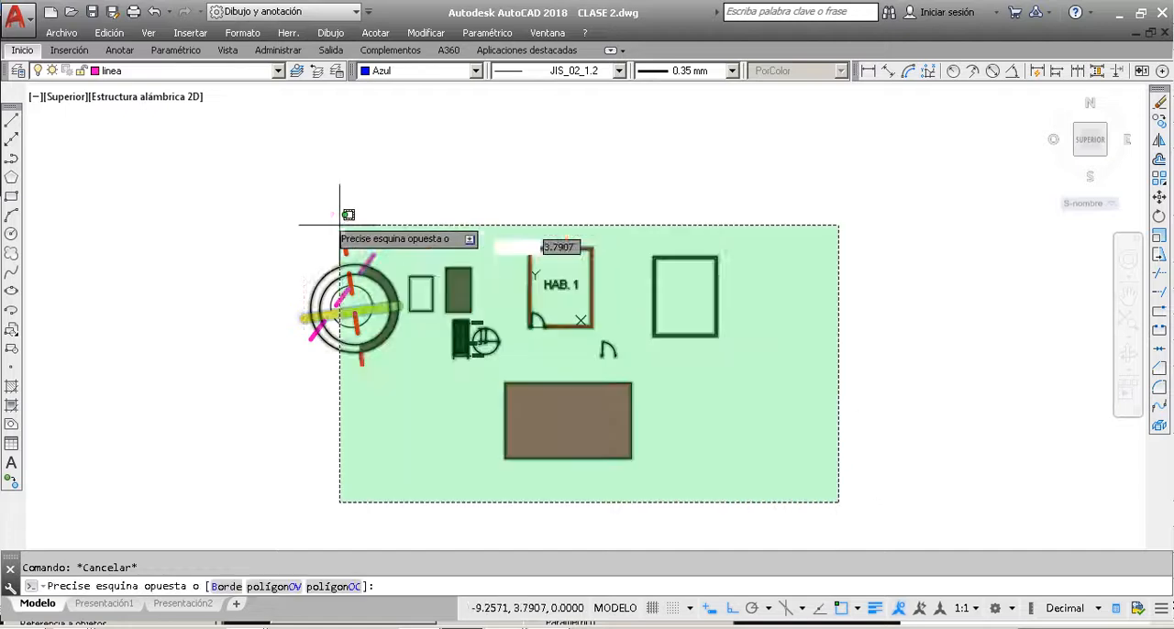
left_click(254, 183)
key("Escape")
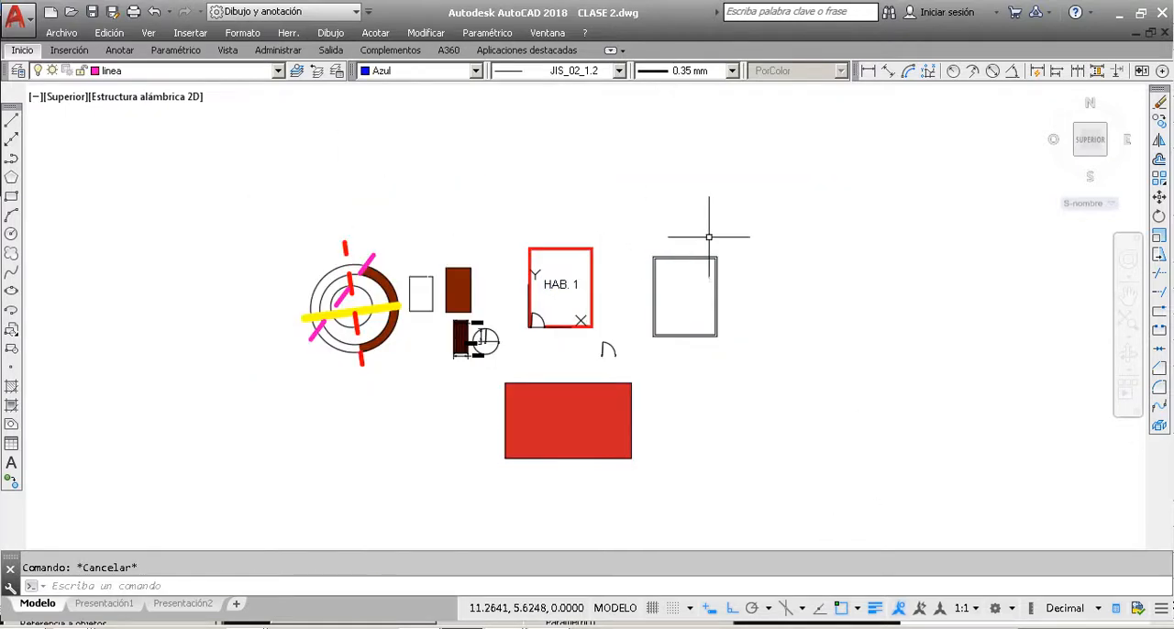
scroll(709, 237, "down", 6)
scroll(302, 195, "up", 2)
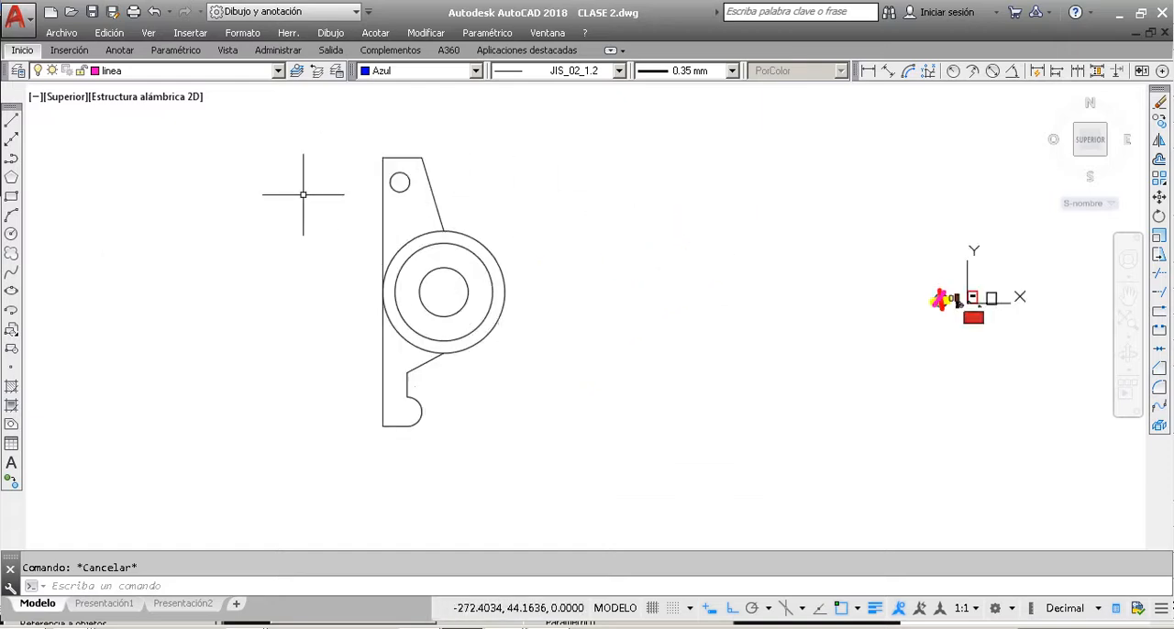
scroll(303, 195, "up", 2)
scroll(306, 190, "down", 2)
scroll(315, 288, "up", 2)
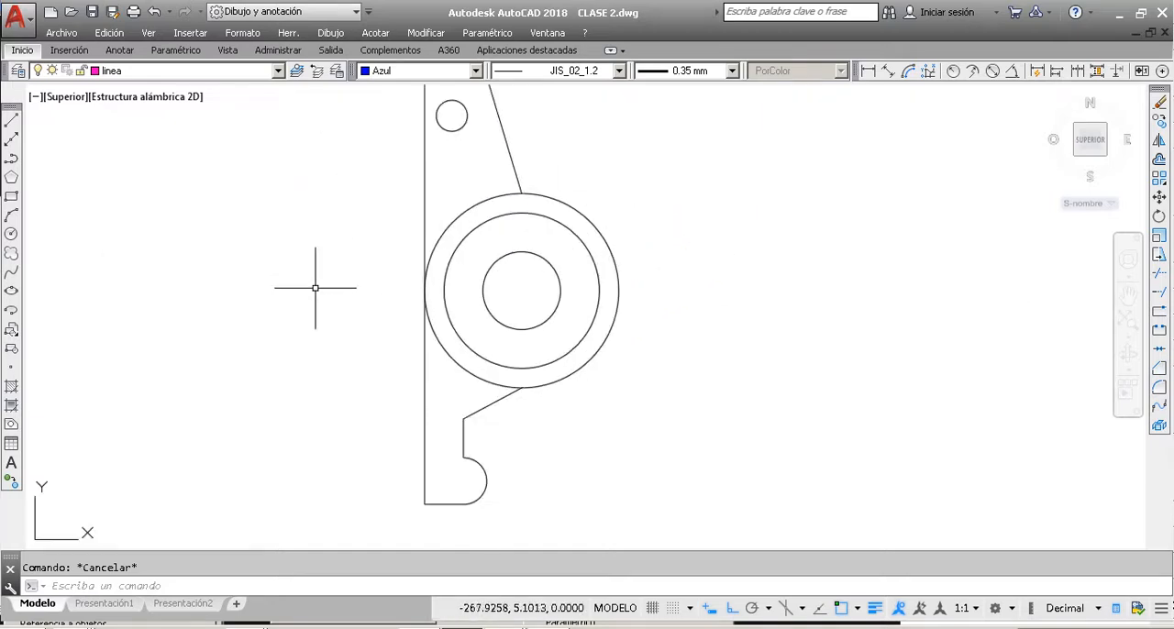
scroll(340, 274, "down", 2)
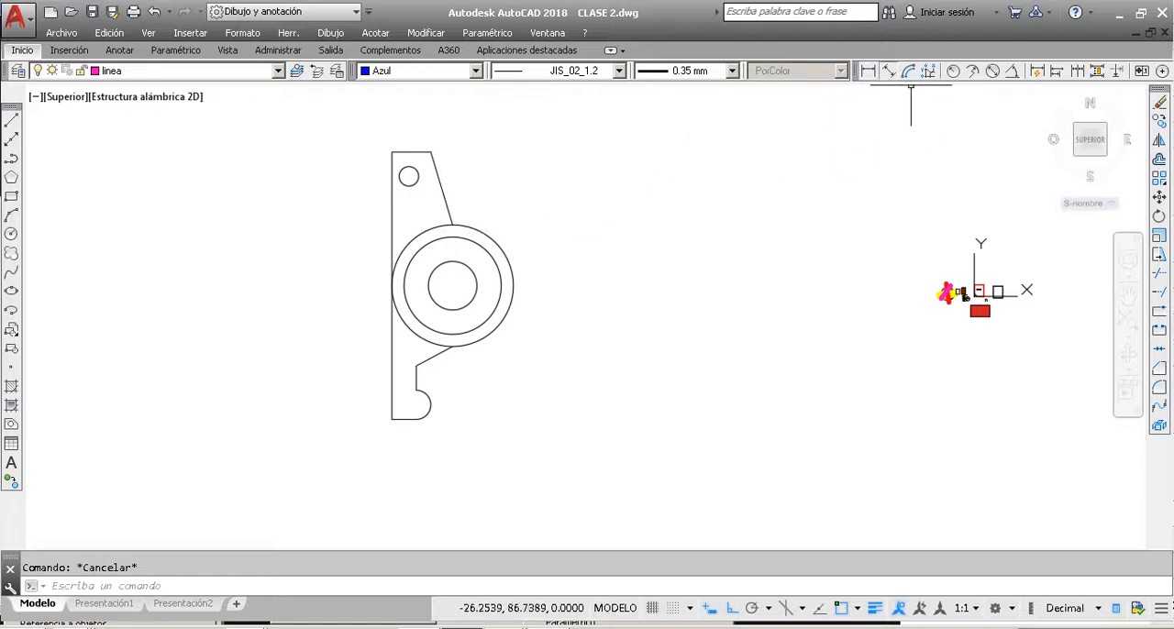
left_click(889, 70)
left_click(391, 153)
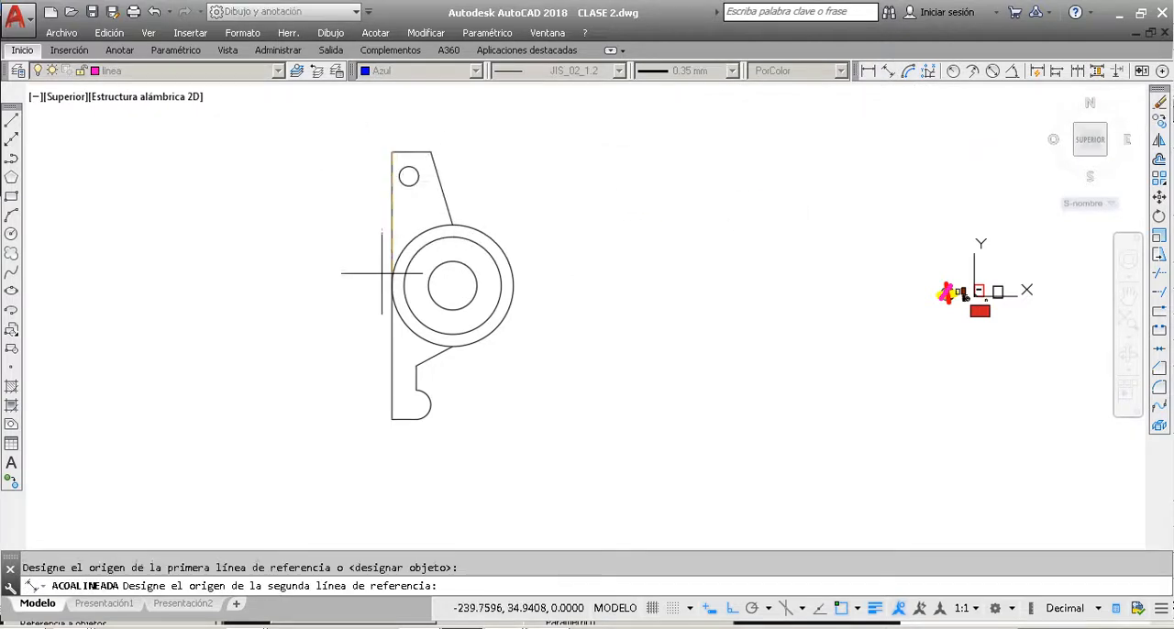
left_click(392, 419)
key("Escape")
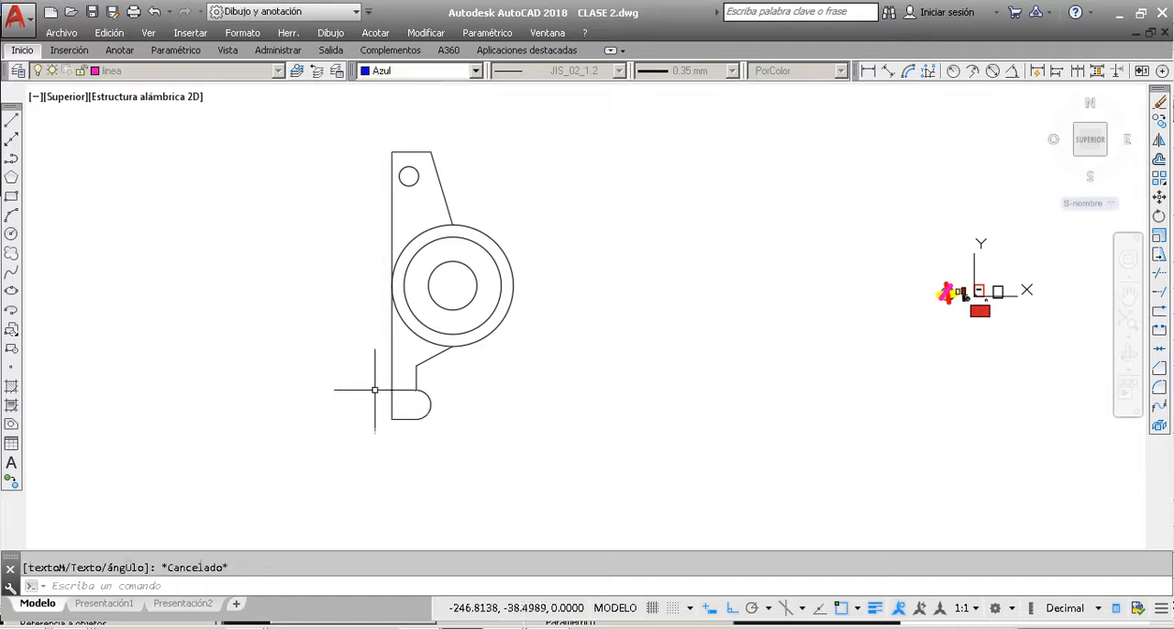
key("Escape")
Step: Set the current colour, linetype and lineweight for new objects to PorCapa
left_click(476, 71)
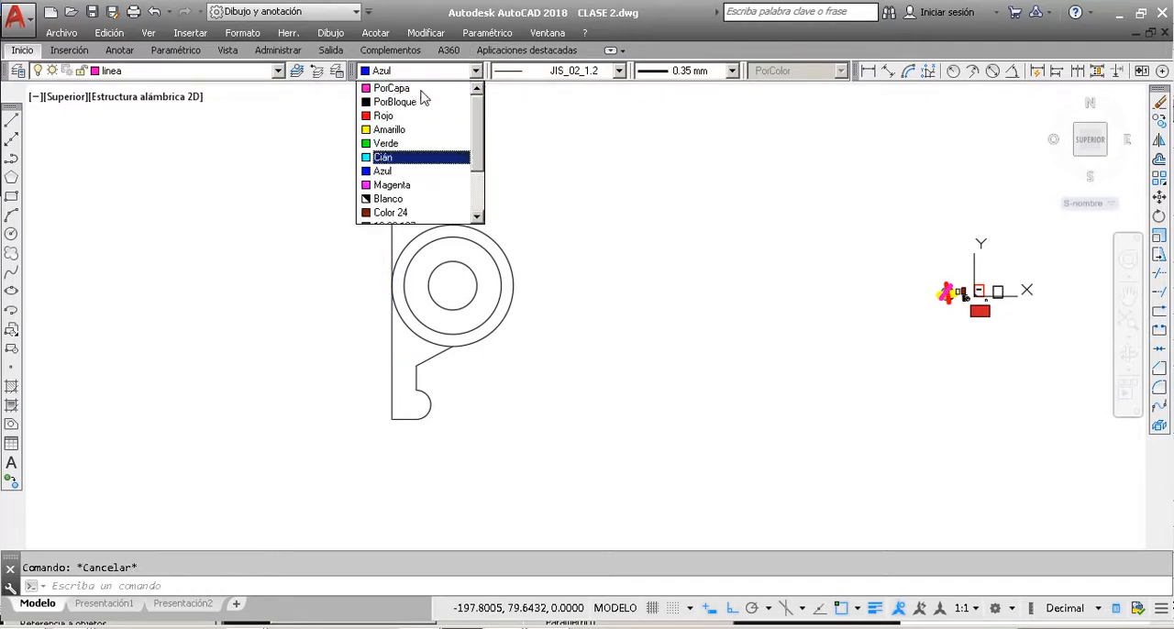
left_click(417, 89)
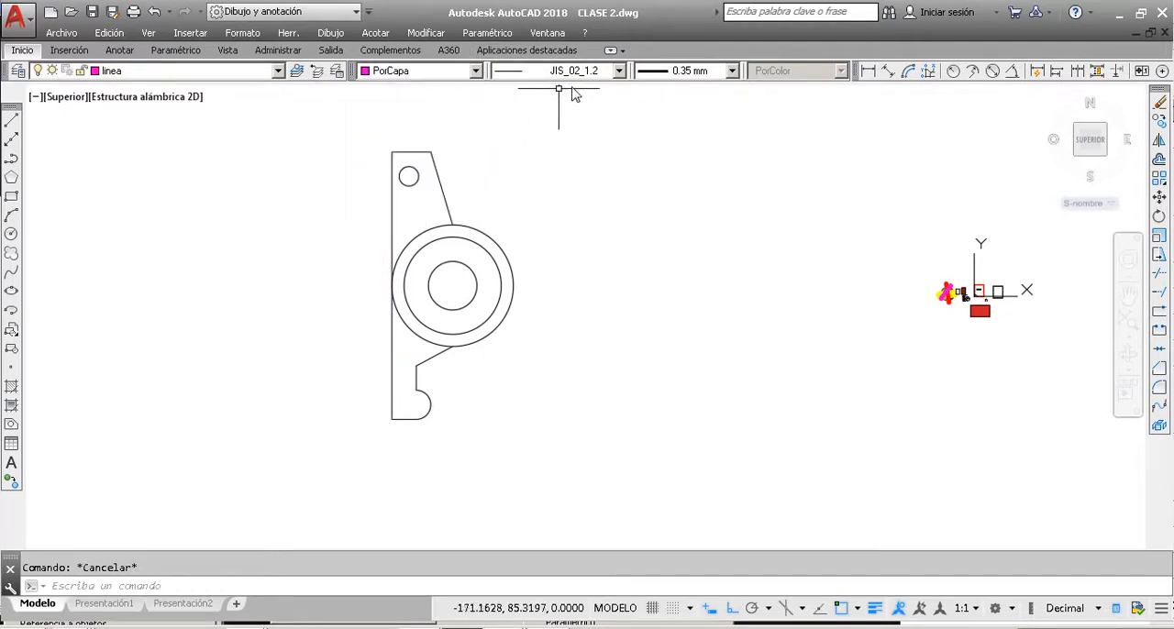
left_click(619, 71)
left_click(550, 85)
left_click(688, 71)
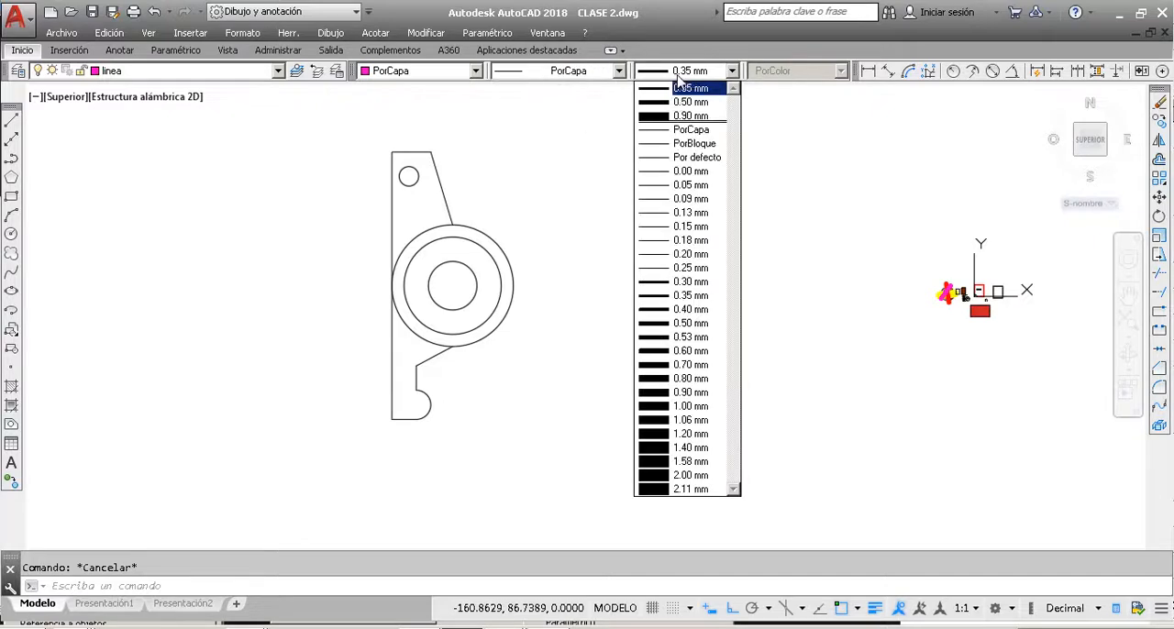
left_click(684, 130)
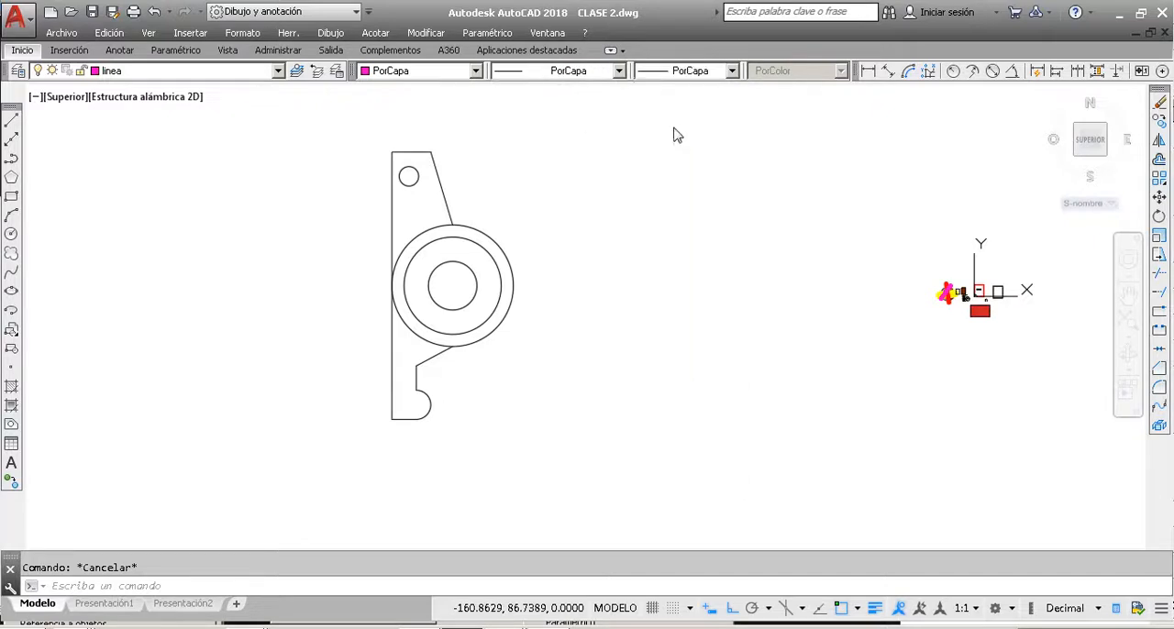
Step: Make acotar the current layer and dismiss the layer warning
left_click(243, 71)
left_click(137, 102)
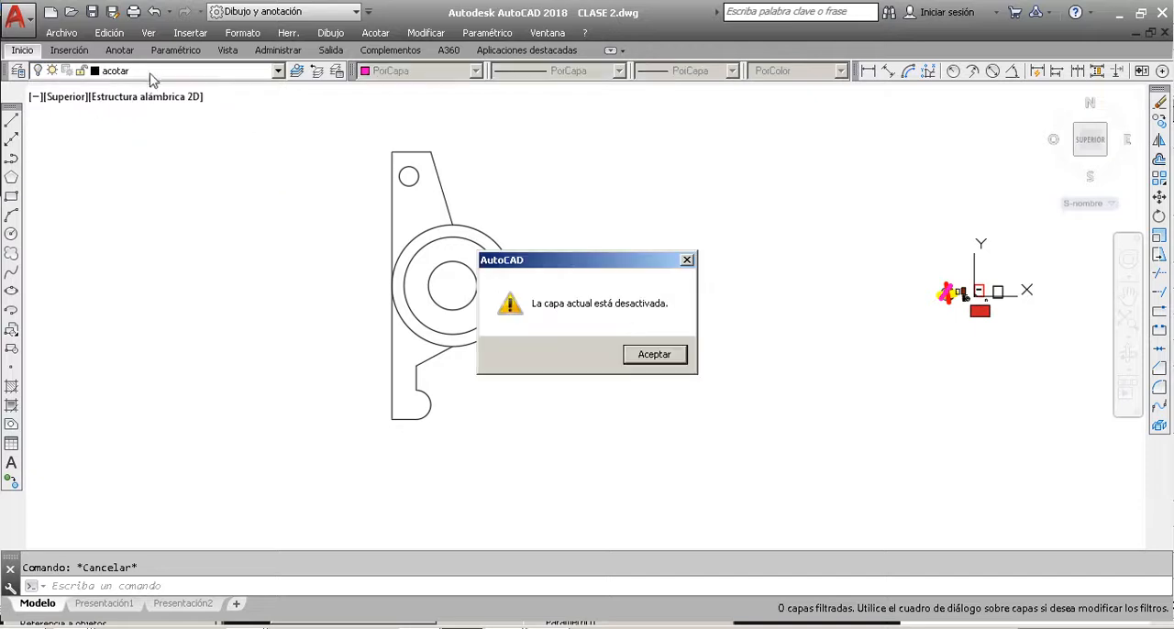
left_click(672, 352)
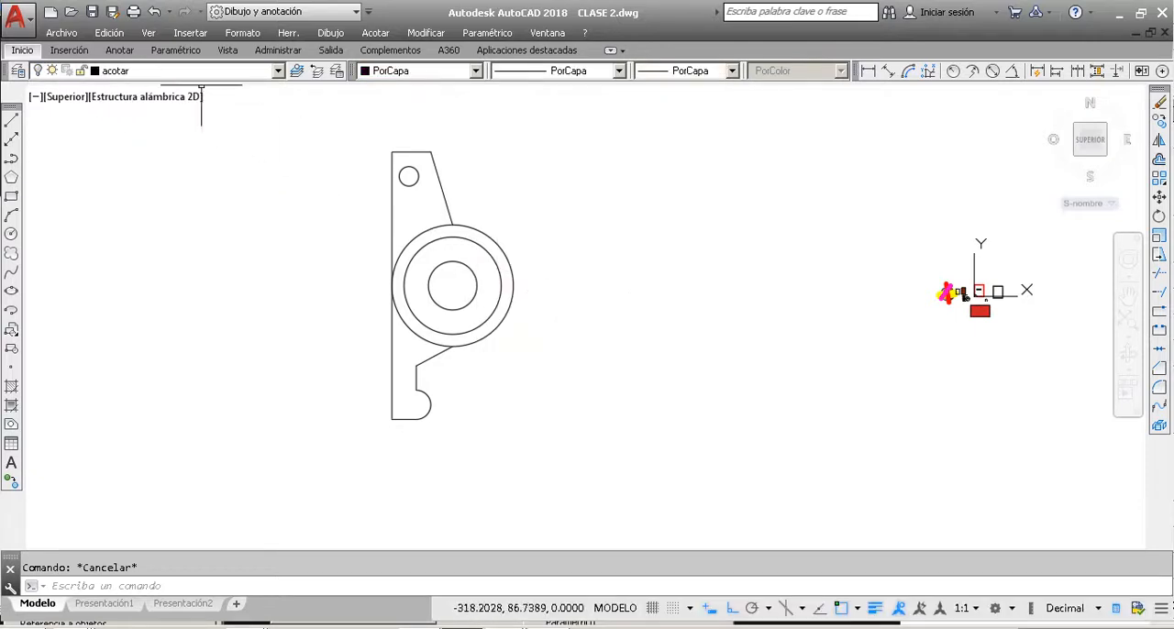
left_click(171, 71)
left_click(40, 101)
left_click(811, 223)
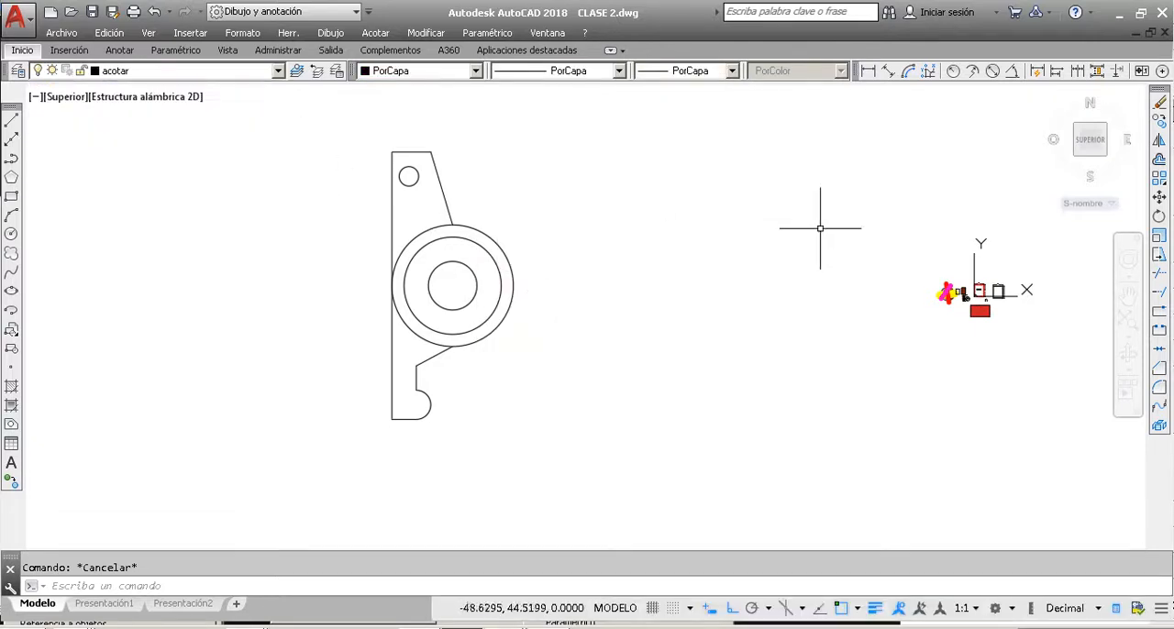
Step: Add an aligned dimension to the mechanical part's long straight left edge, from its upper corner to its lower corner
left_click(888, 71)
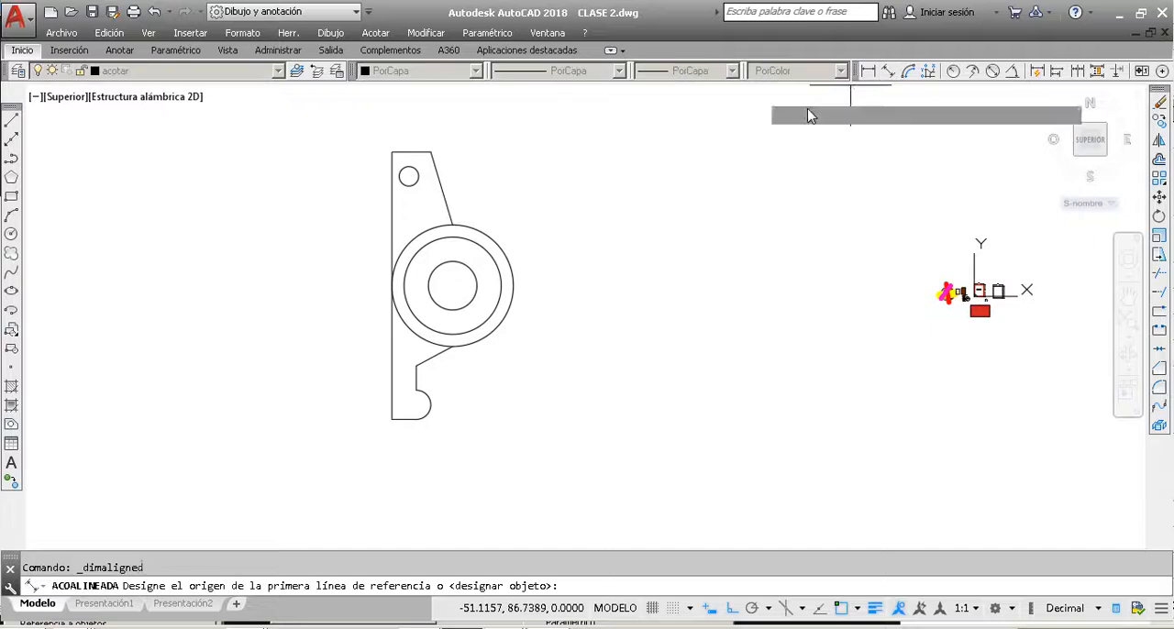
left_click(392, 152)
left_click(392, 419)
scroll(382, 292, "up", 3)
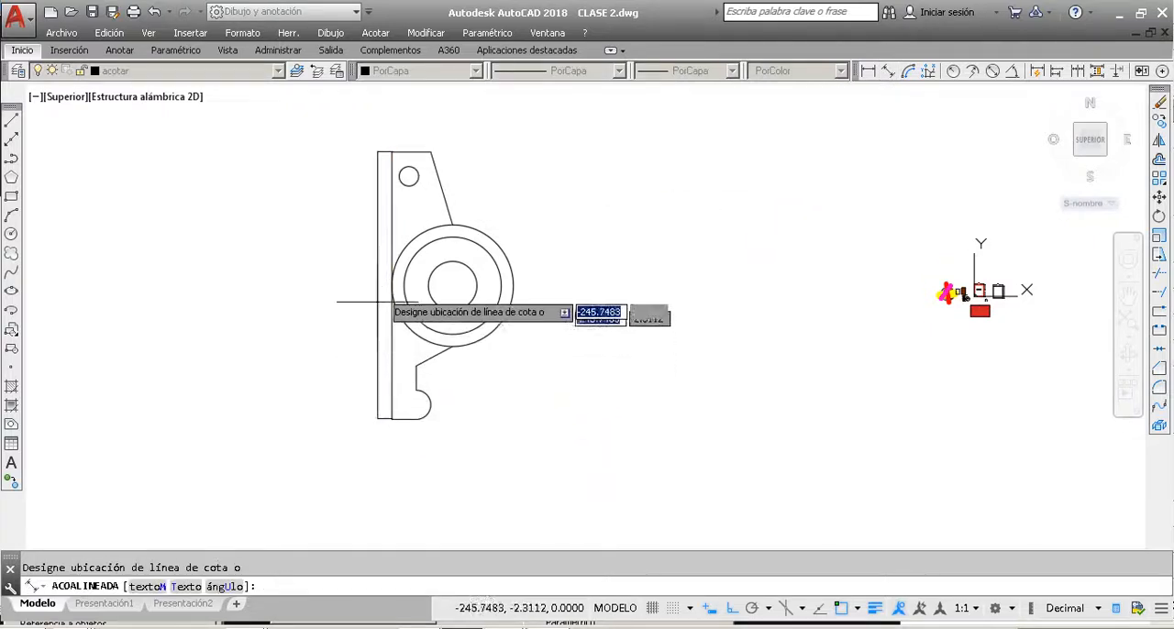
scroll(384, 287, "up", 6)
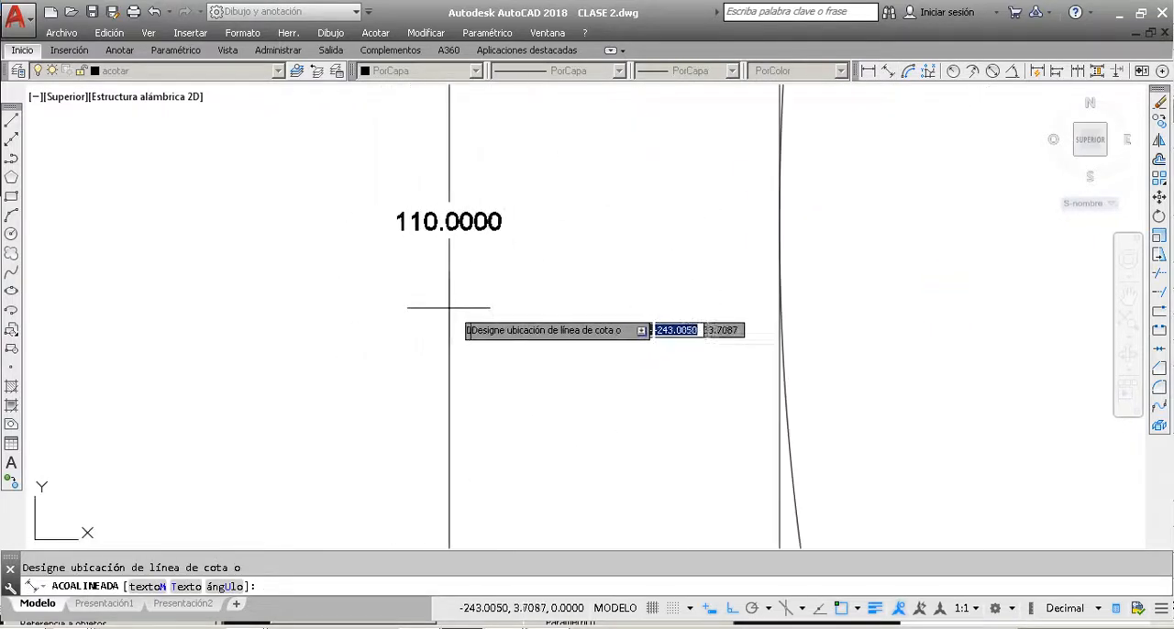
left_click(551, 348)
scroll(406, 336, "down", 4)
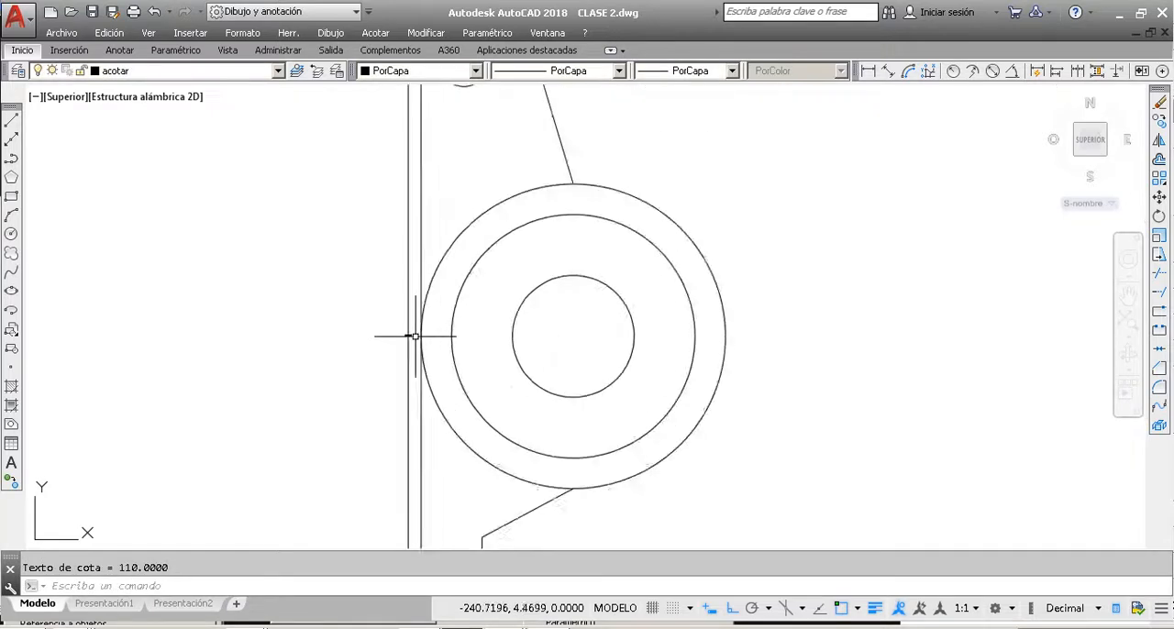
scroll(394, 338, "up", 3)
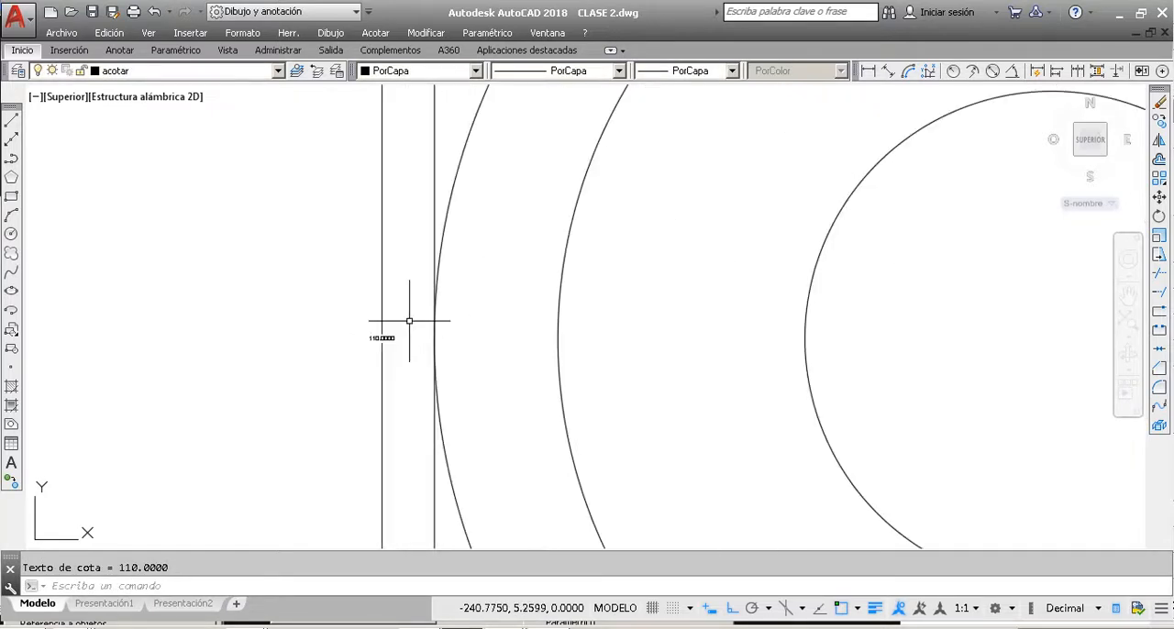
scroll(383, 351, "down", 5)
scroll(294, 328, "up", 3)
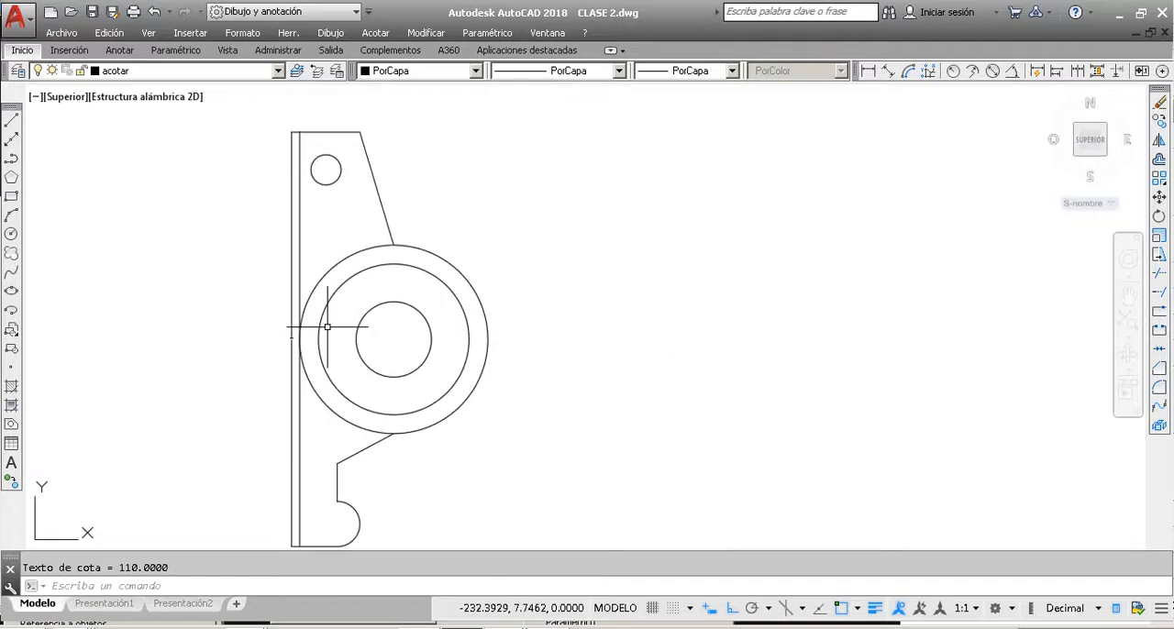
Step: Compare the previews of the Anotativo, ISO-25 and Standard dimension styles in the Dimension Style Manager, leaving the dimension deselected
left_click(289, 341)
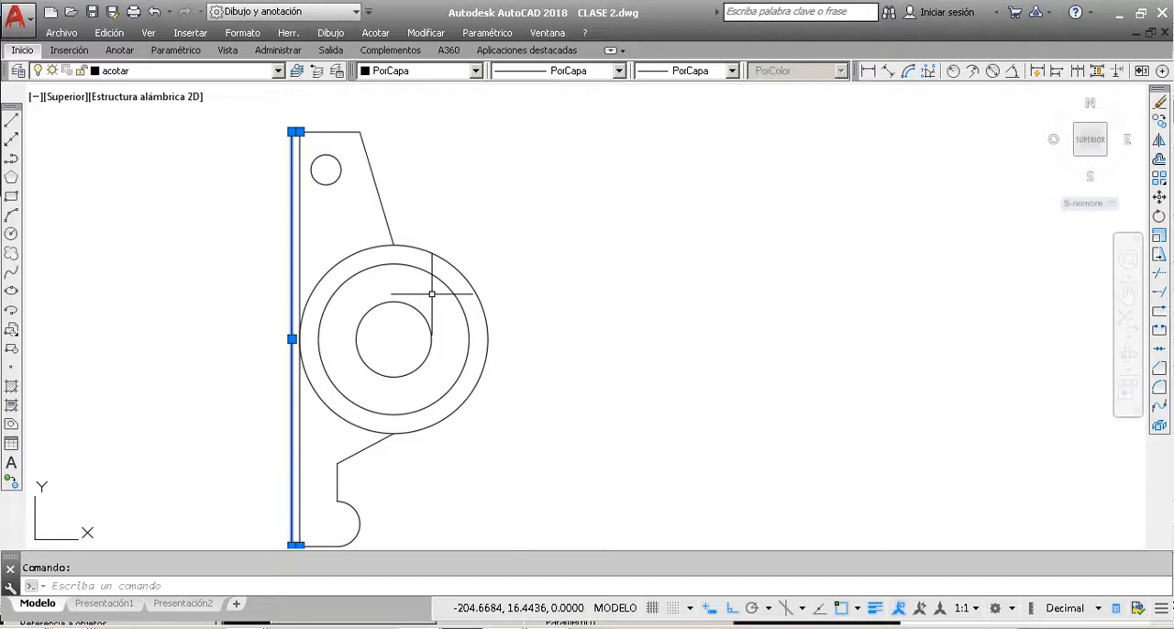
left_click(18, 52)
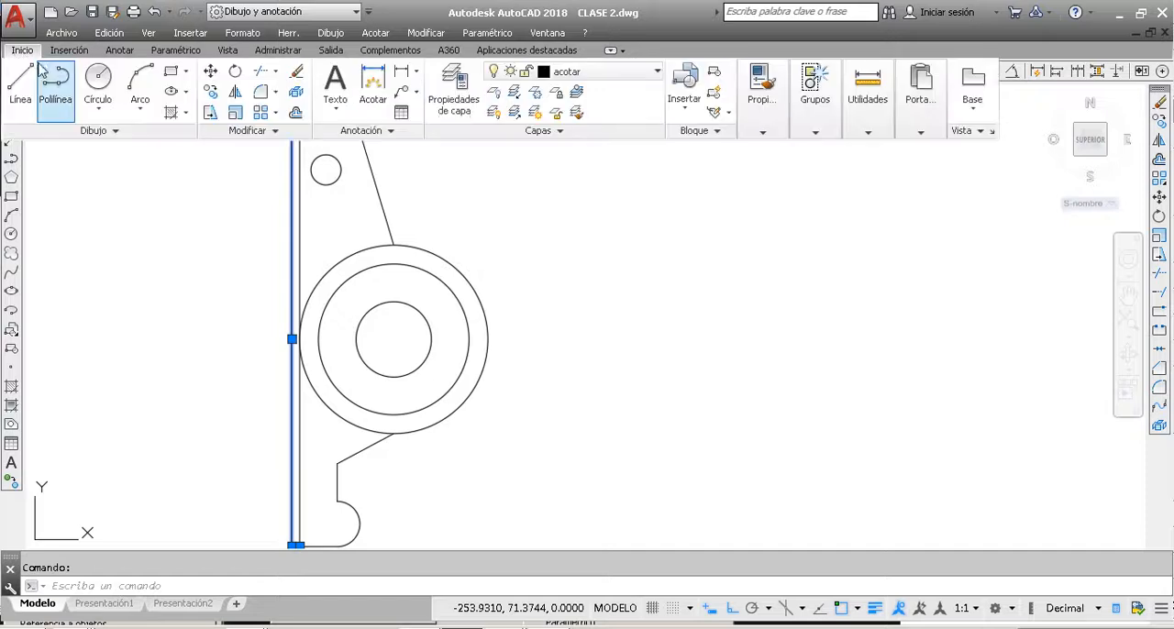
left_click(120, 51)
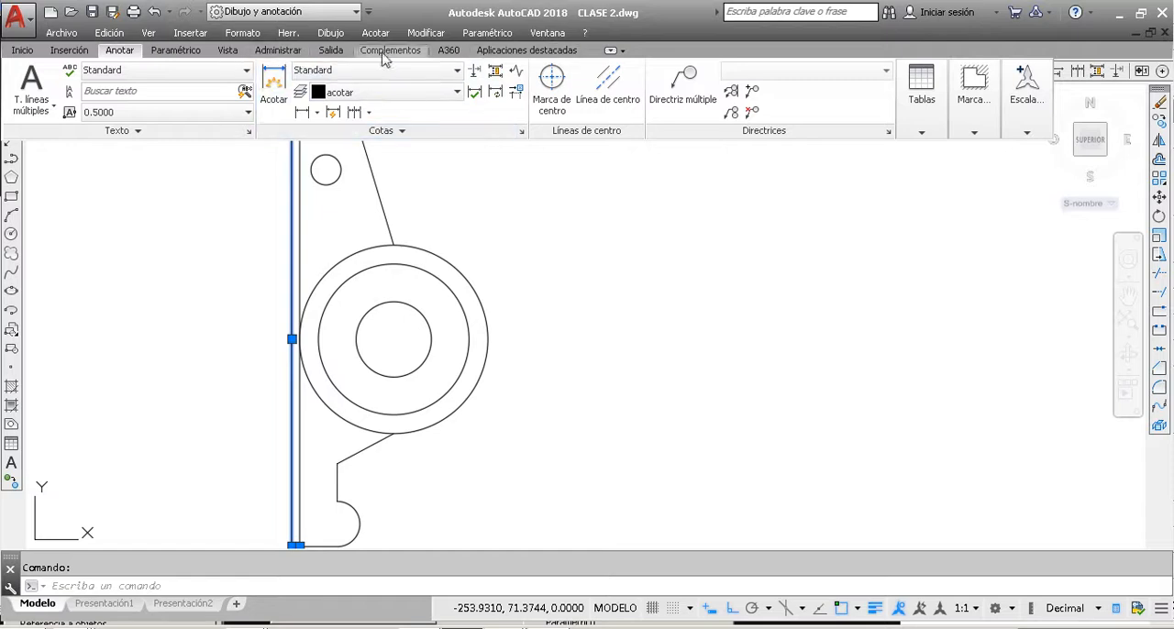
left_click(521, 132)
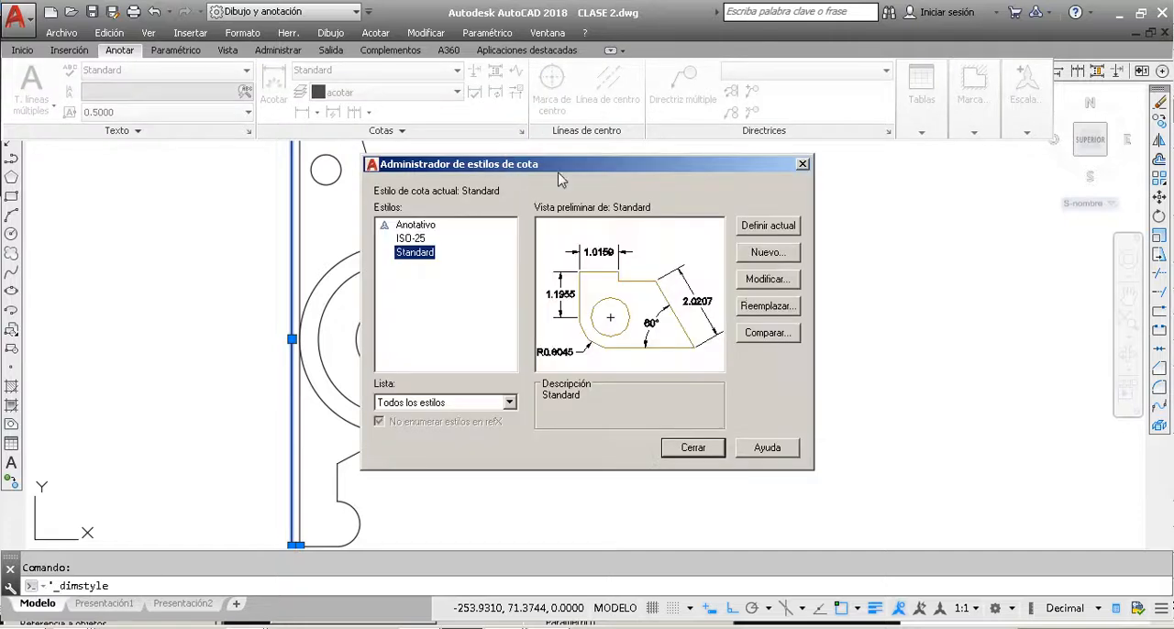
left_click_drag(589, 170, 667, 147)
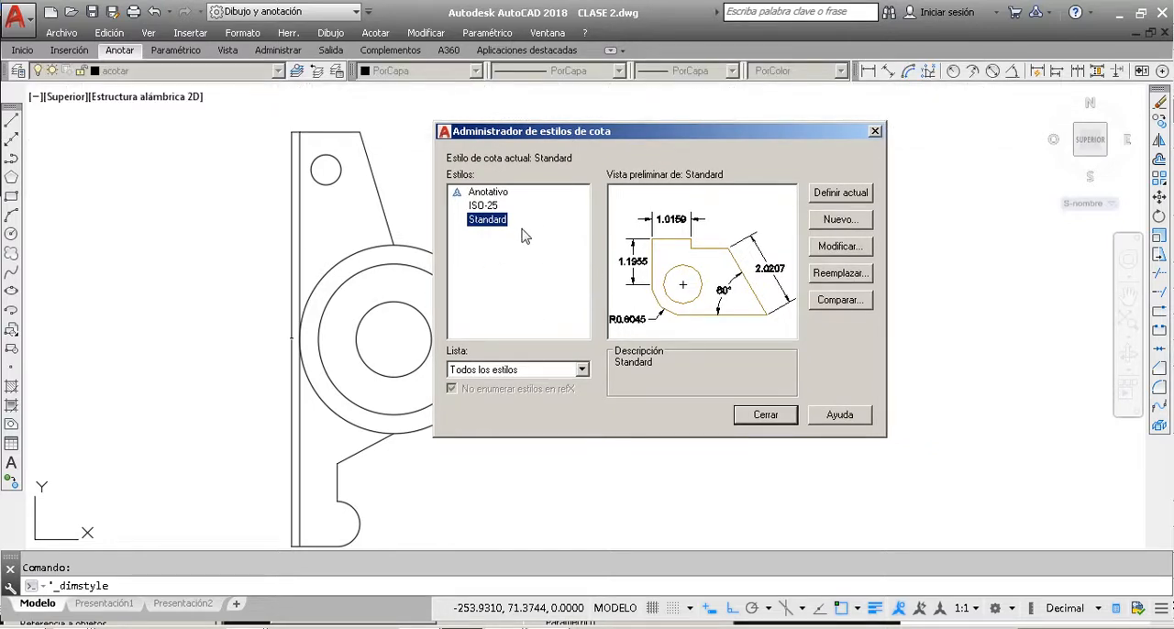
left_click(501, 194)
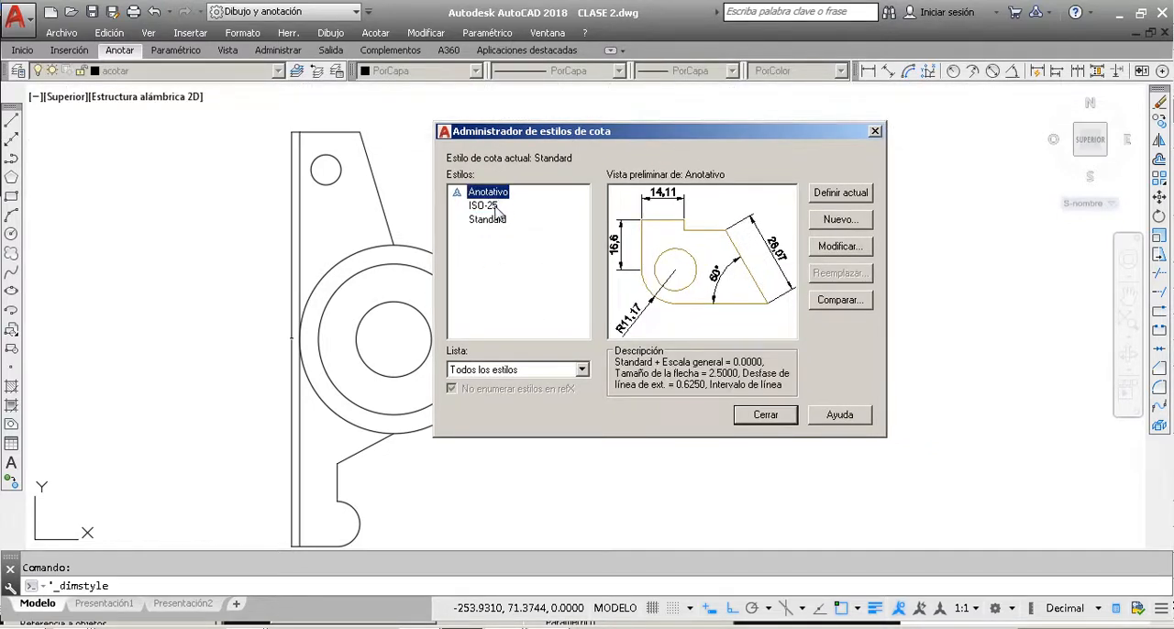
left_click(486, 205)
left_click(498, 223)
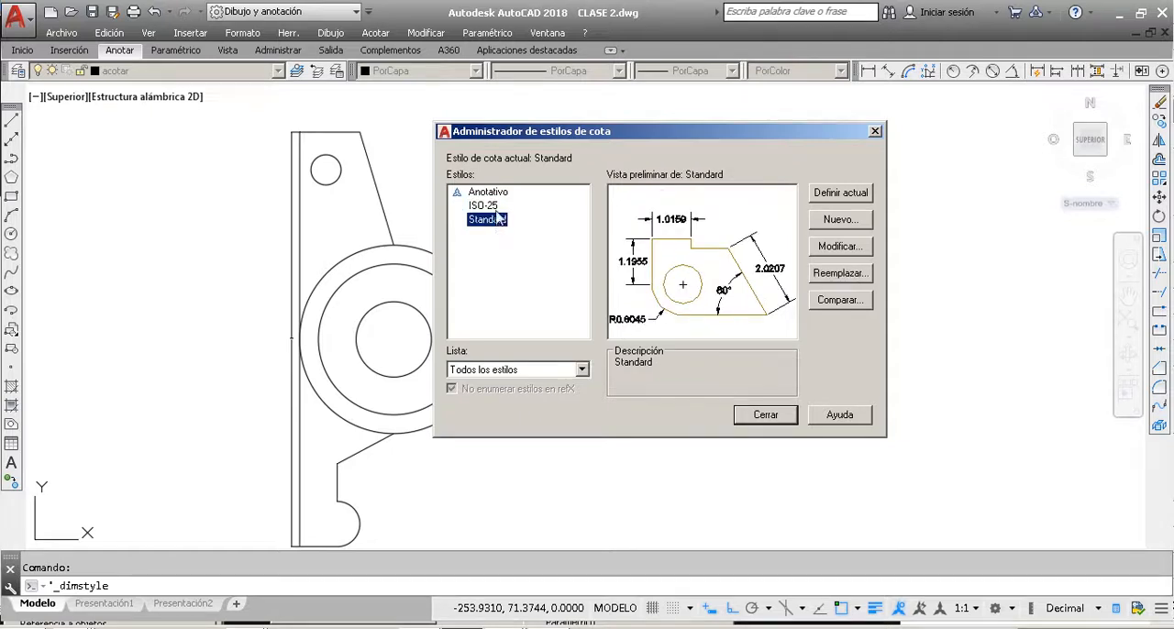
left_click(496, 206)
left_click(495, 195)
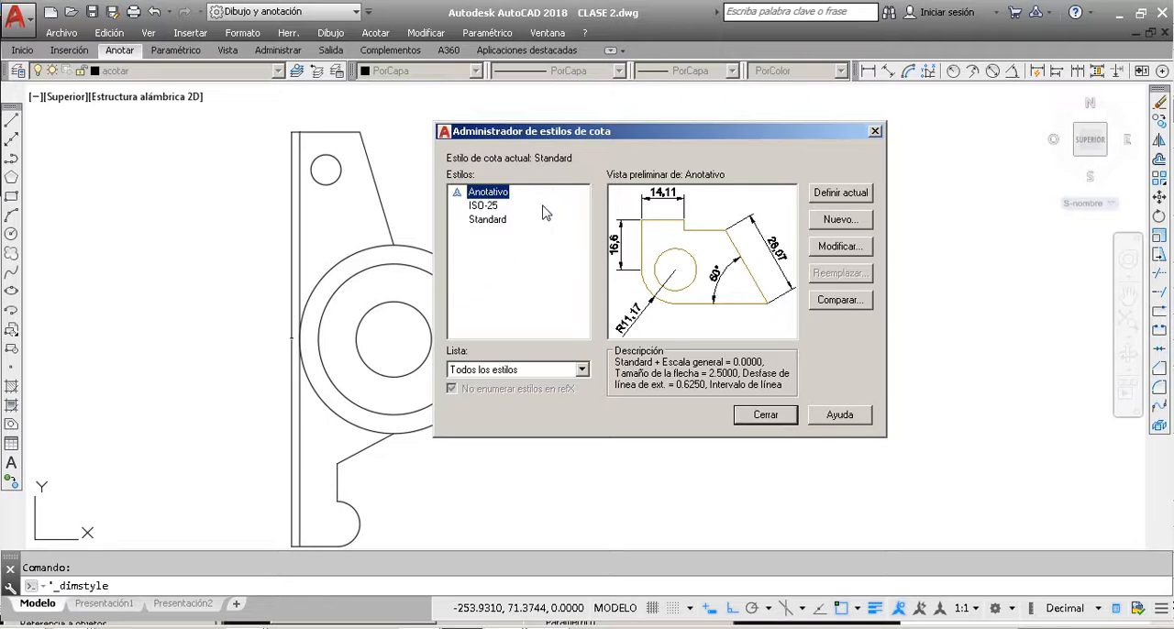
left_click(496, 222)
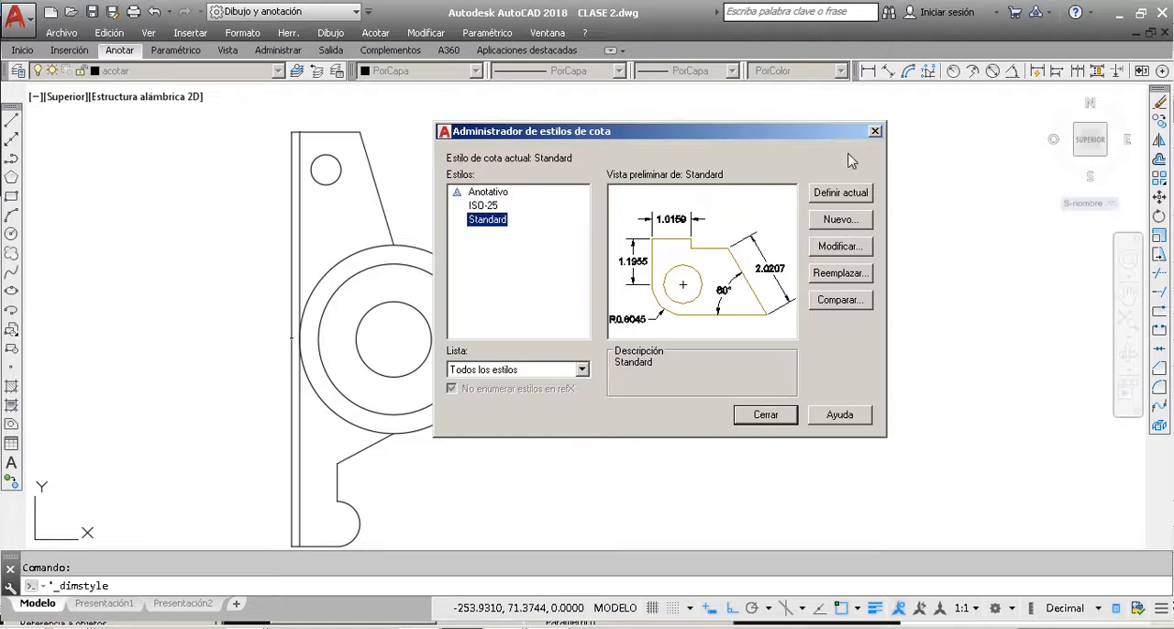
left_click(875, 132)
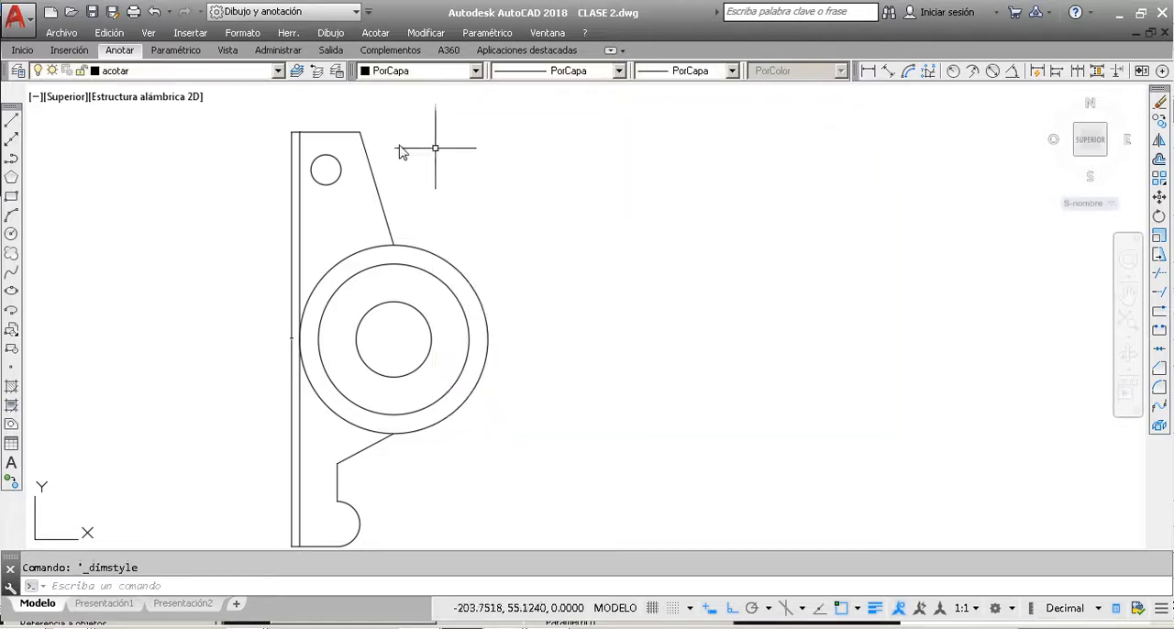
Step: Make ISO-25 the current dimension style
left_click(127, 55)
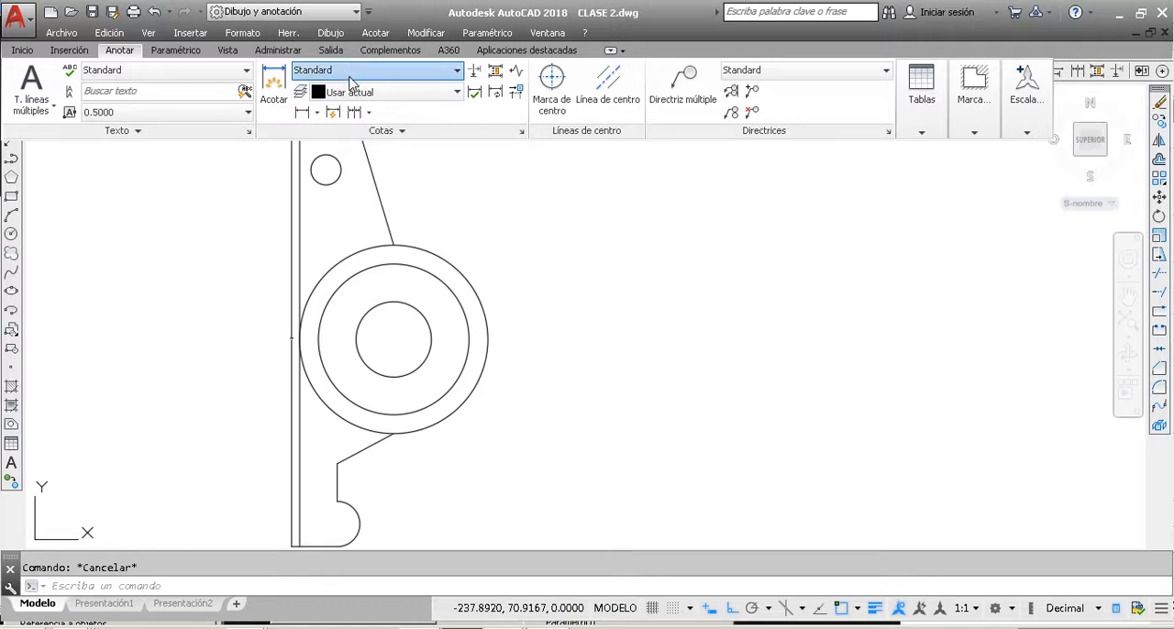
scroll(436, 276, "down", 5)
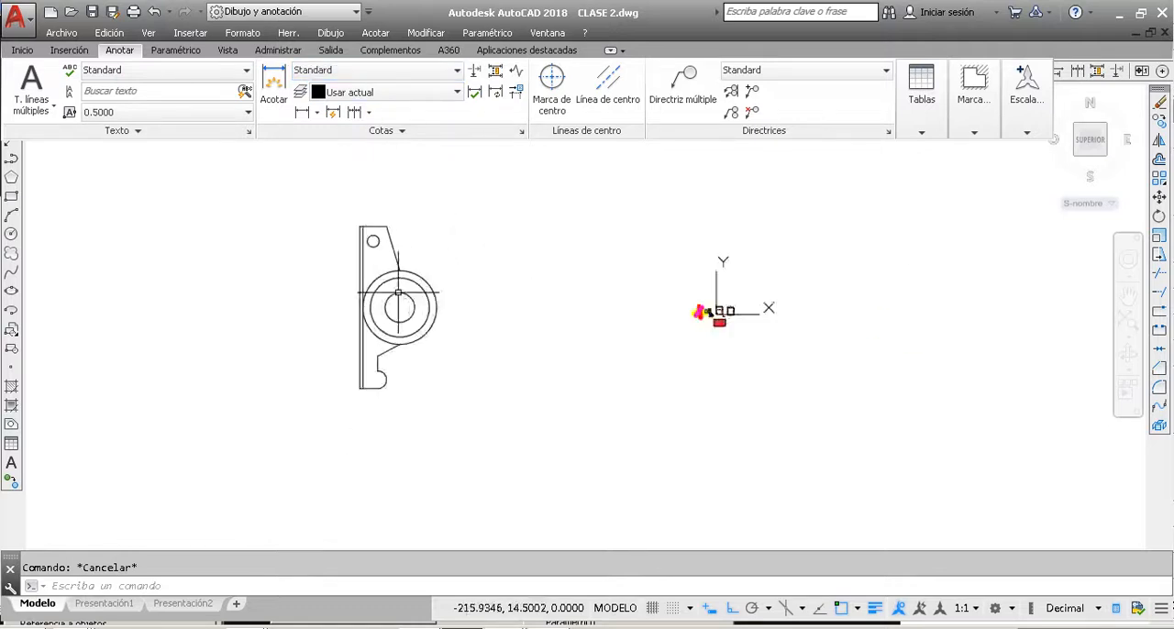
scroll(398, 330, "up", 8)
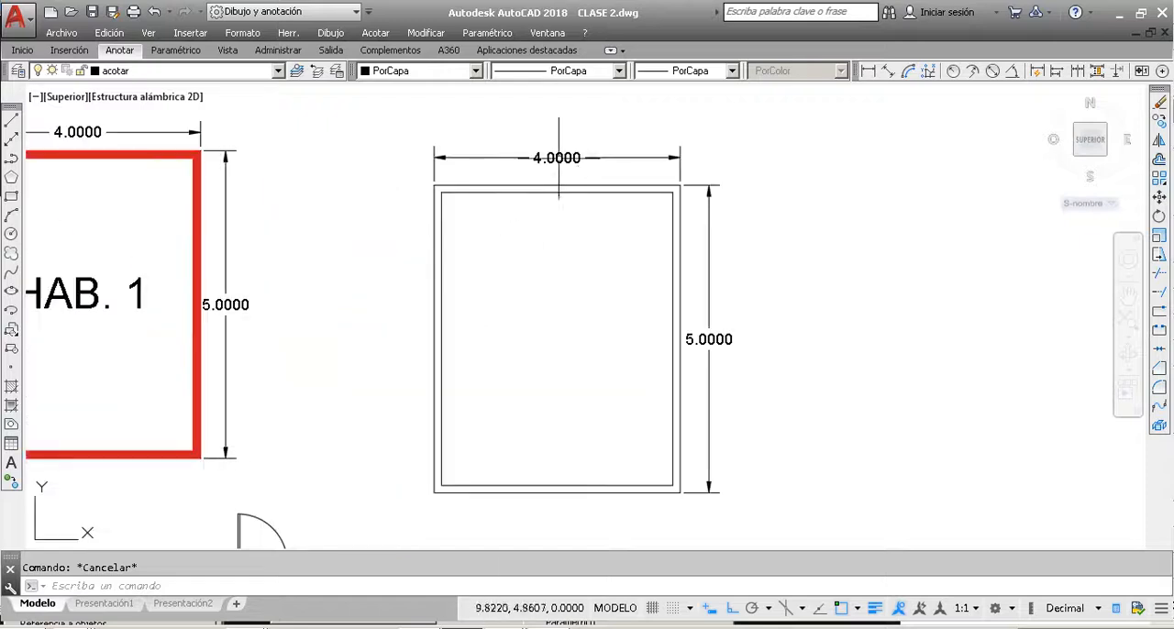
left_click(119, 49)
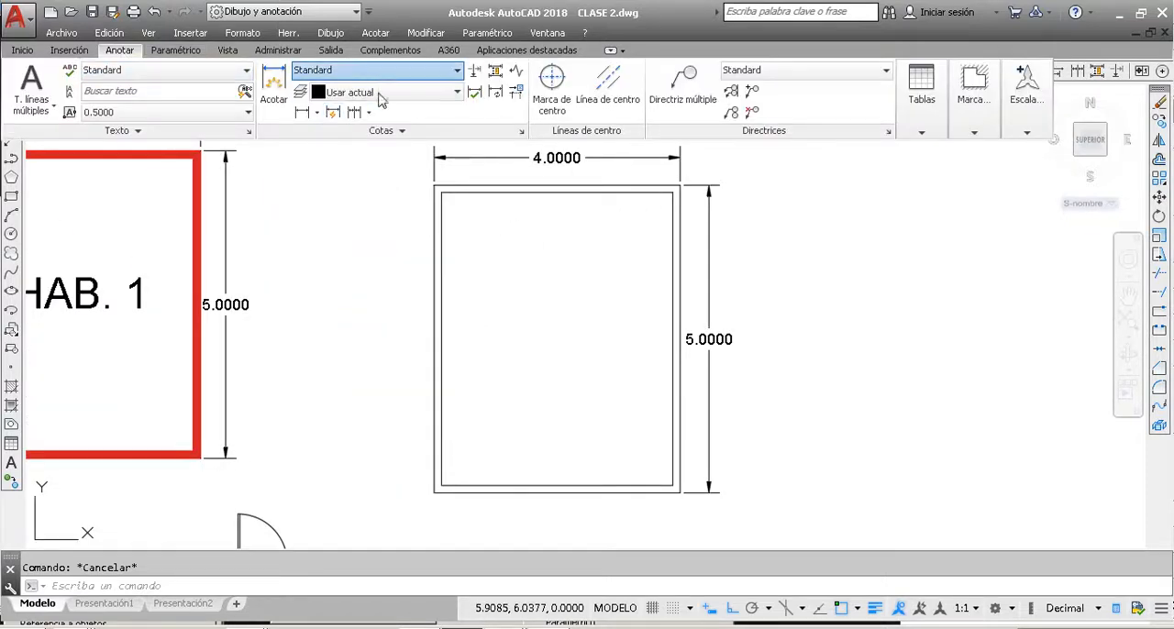
left_click(478, 114)
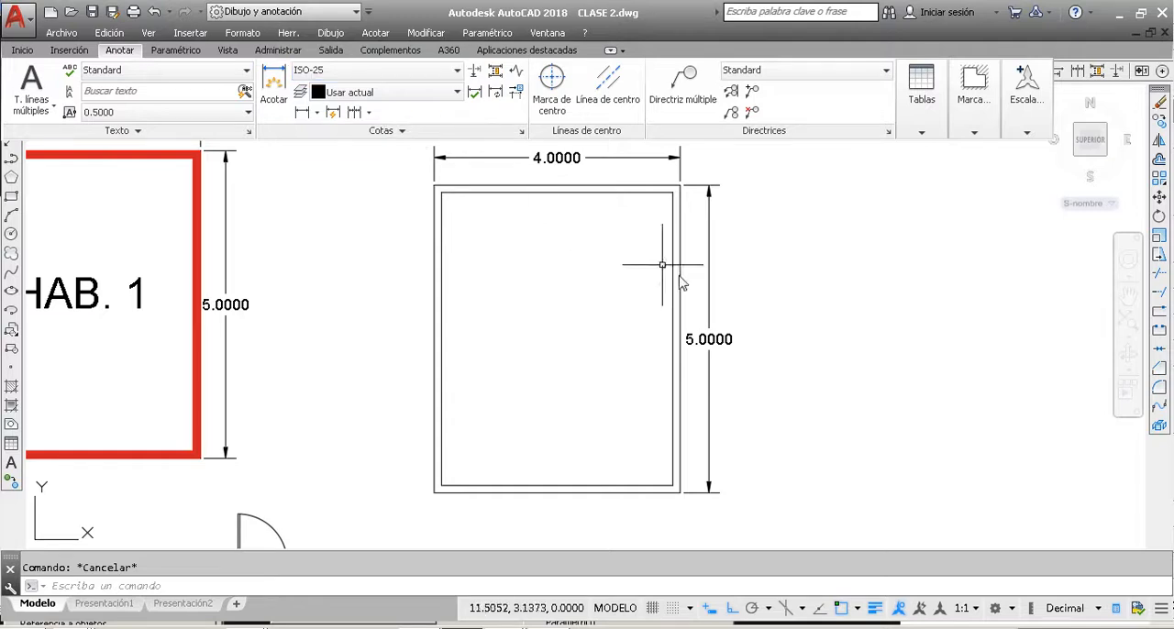
Step: Add a vertical linear dimension to the part's long left edge, from lower to upper corner, with its dimension line outside the part
scroll(709, 298, "down", 8)
left_click(302, 112)
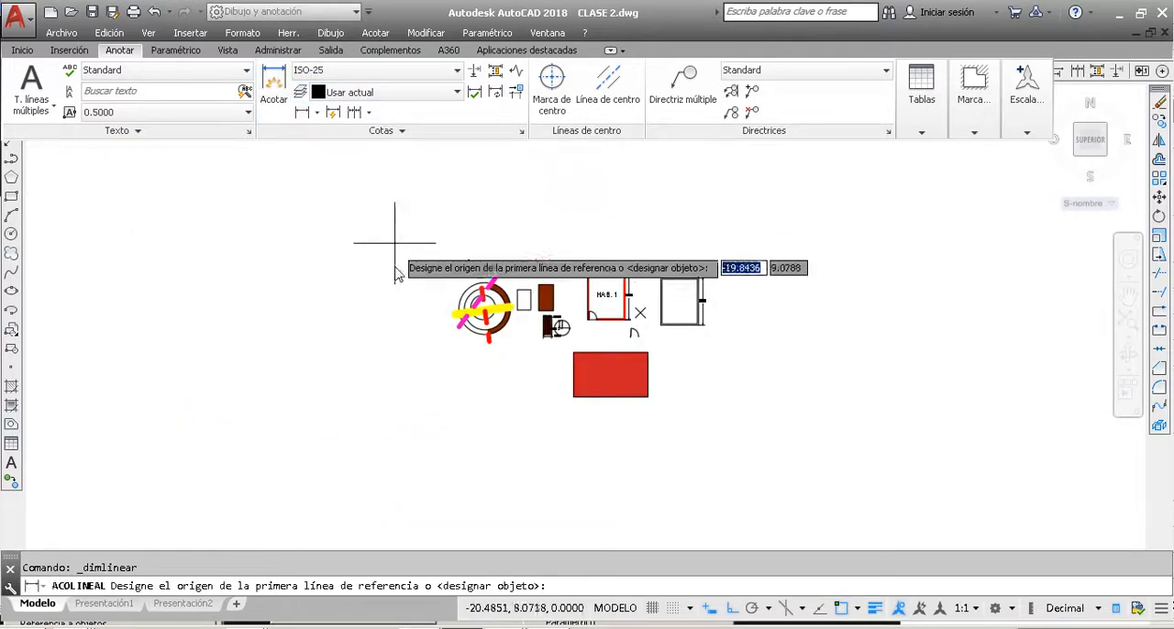
scroll(486, 323, "down", 3)
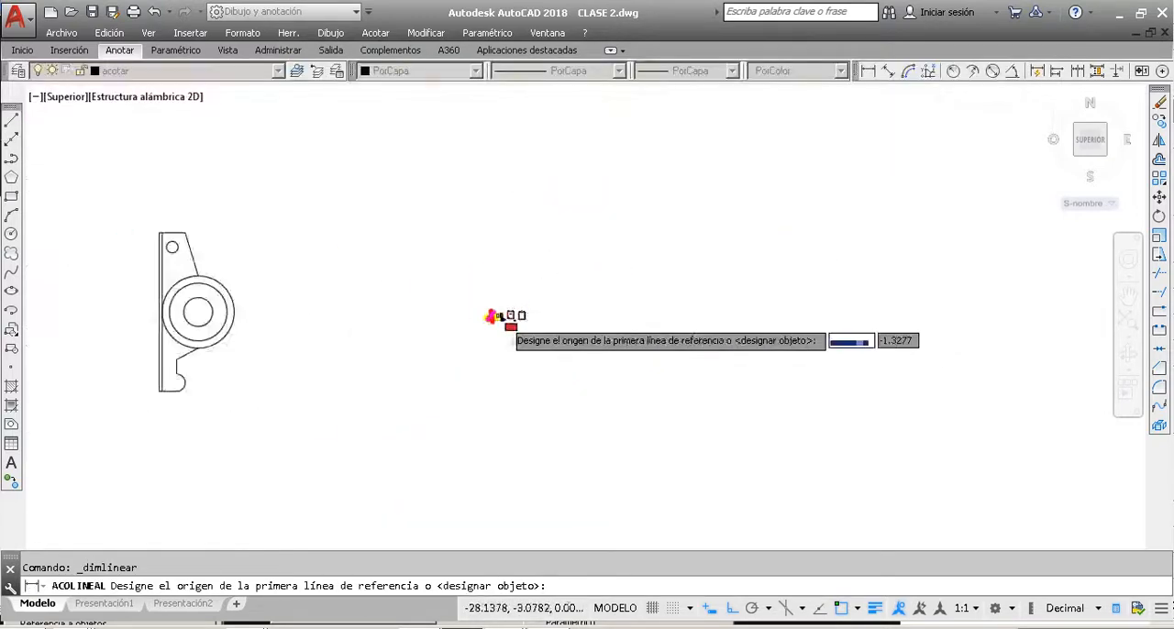
scroll(524, 309, "down", 3)
scroll(406, 388, "up", 8)
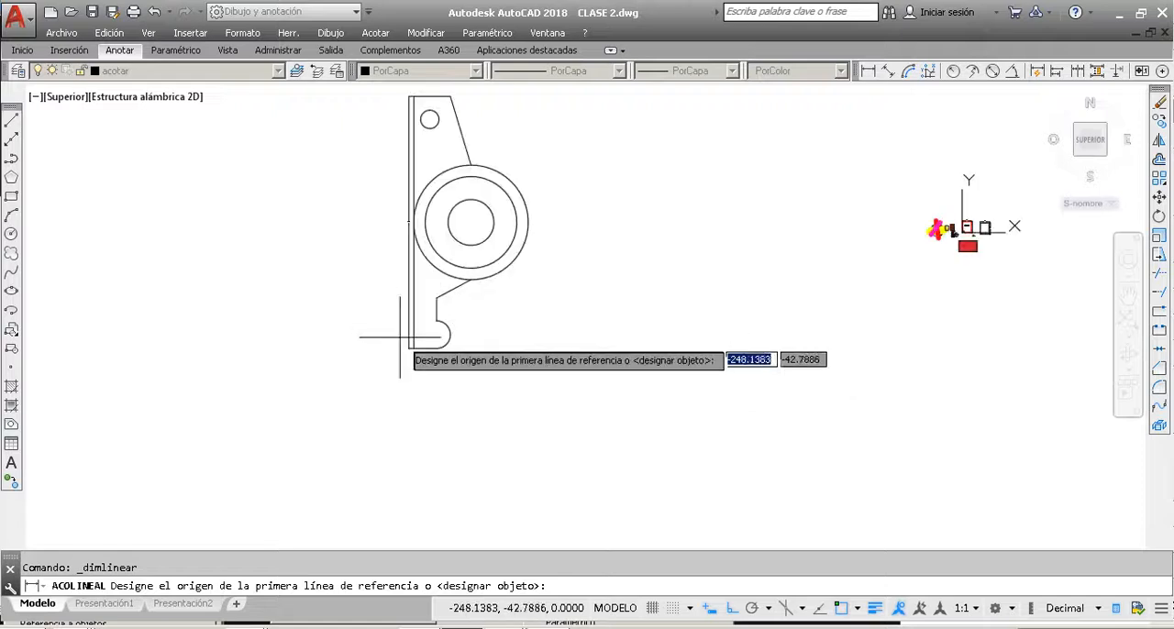
scroll(413, 340, "up", 3)
left_click(419, 312)
scroll(419, 325, "down", 5)
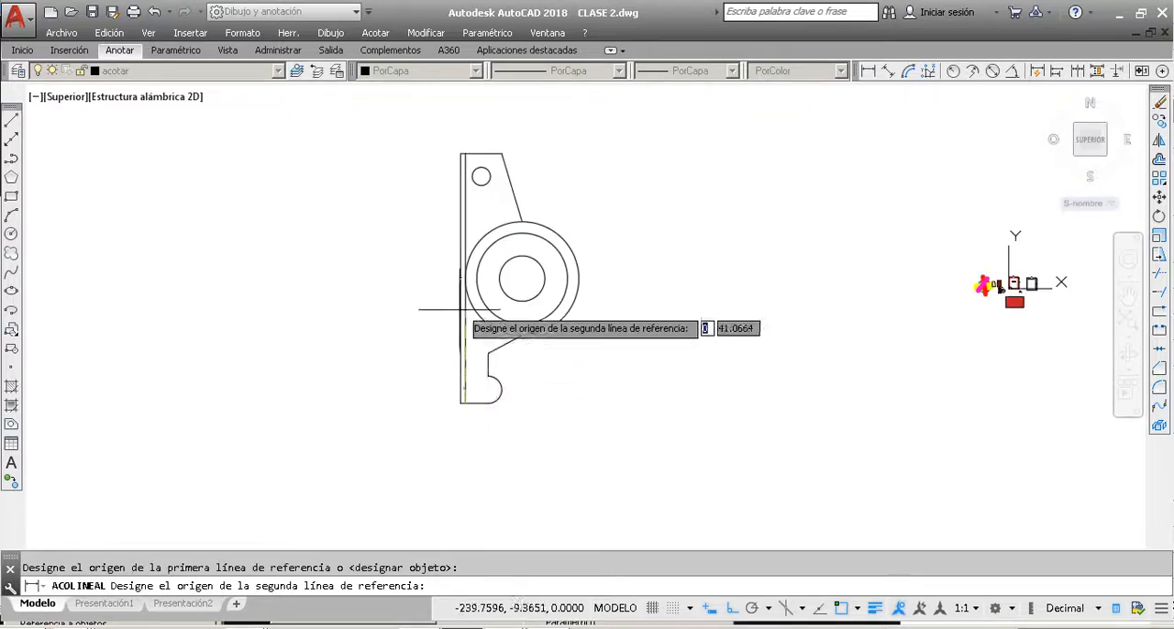
scroll(464, 154, "up", 5)
left_click(465, 117)
scroll(385, 284, "down", 4)
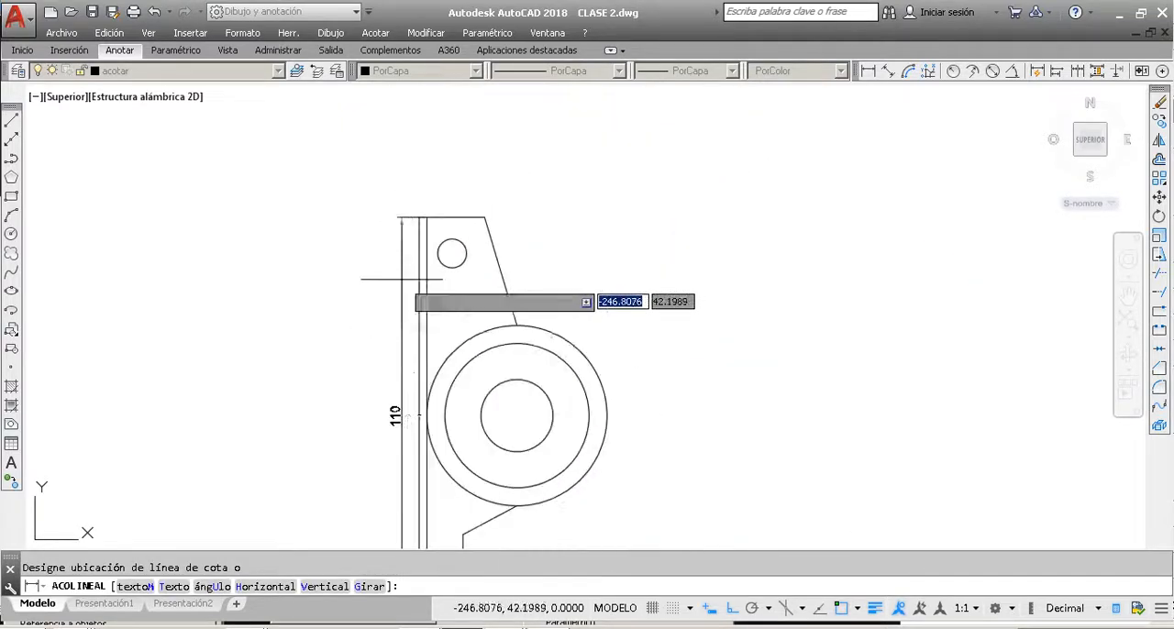
left_click(404, 349)
Step: Delete the Standard-style aligned dimension from the part's left edge, keeping the ISO-25 linear dimension
left_click(404, 328)
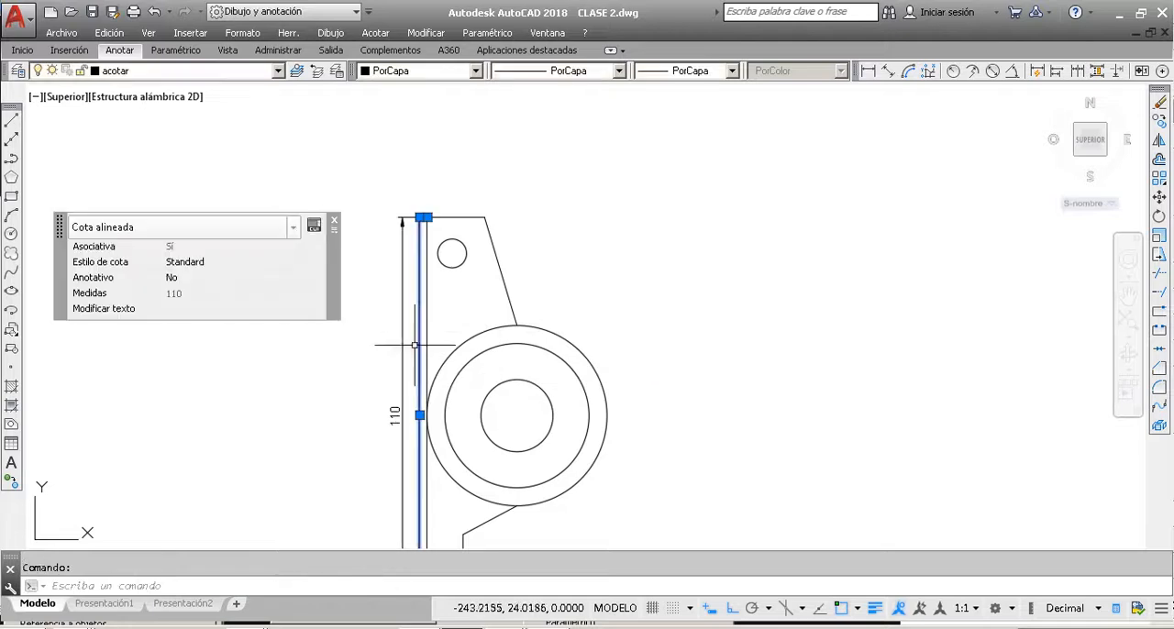
key("Delete")
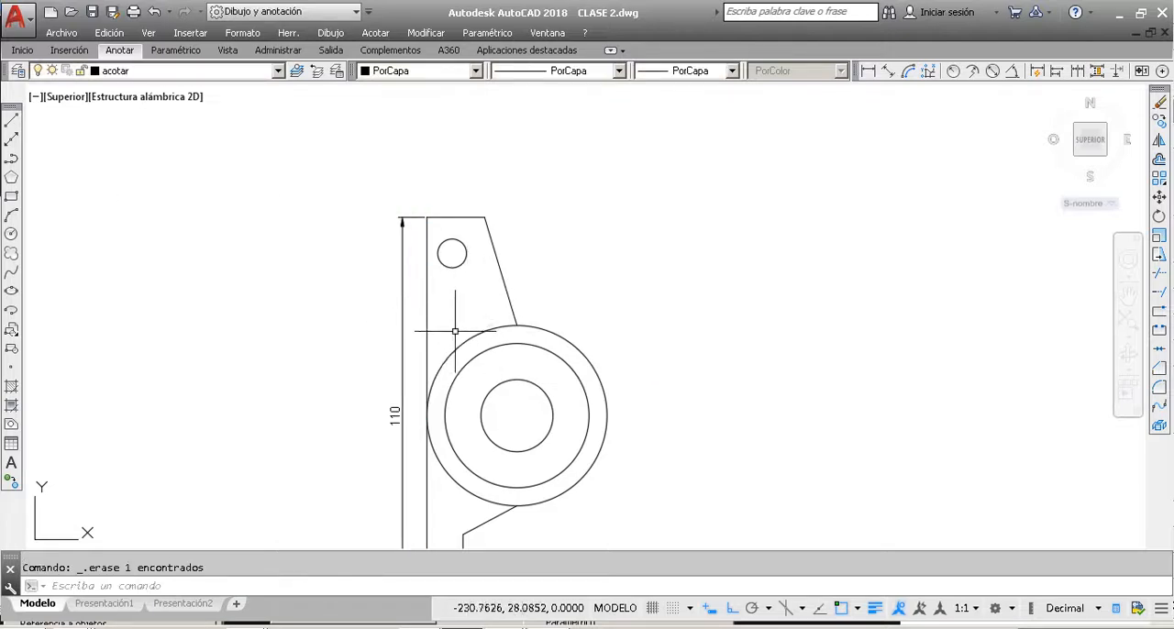
scroll(425, 449, "up", 2)
scroll(426, 450, "down", 4)
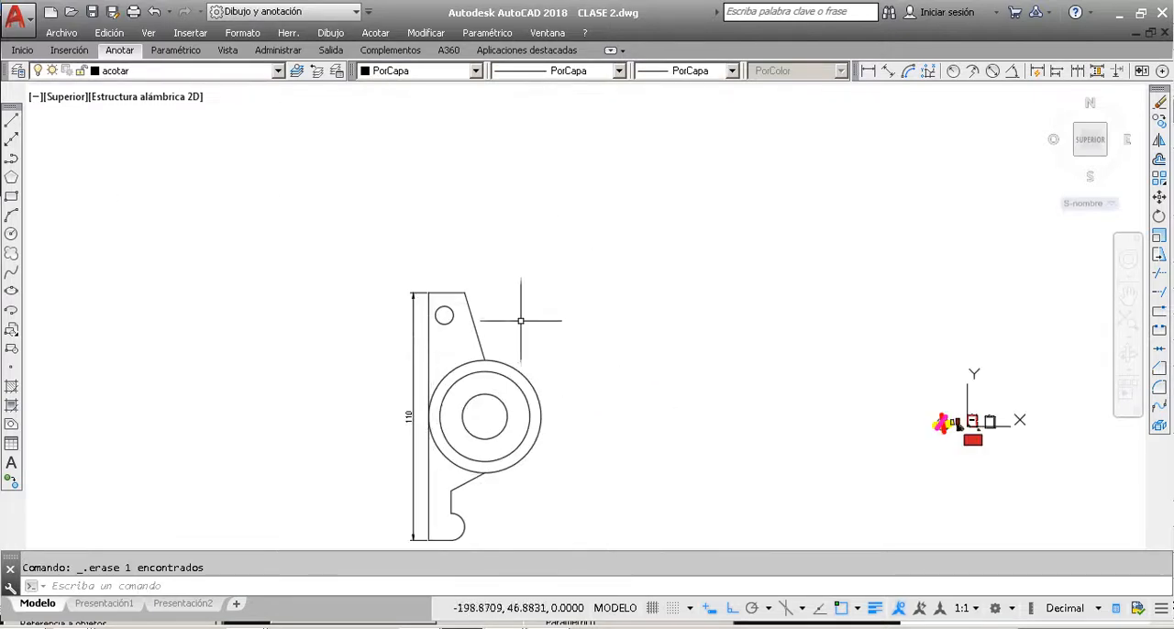
scroll(494, 426, "up", 2)
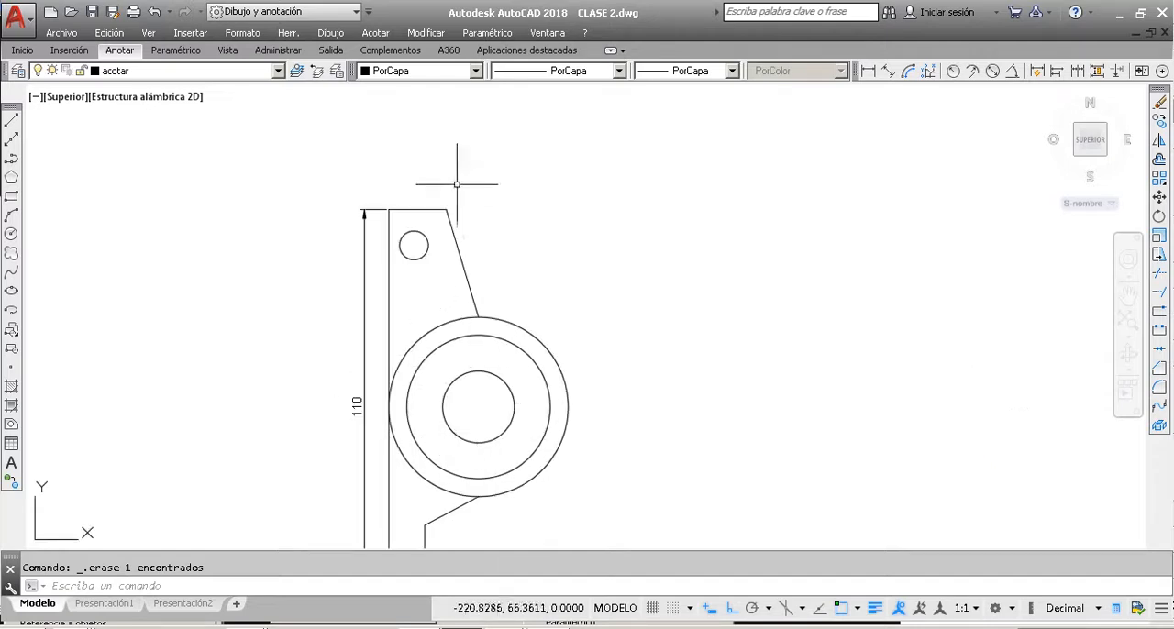
left_click(126, 51)
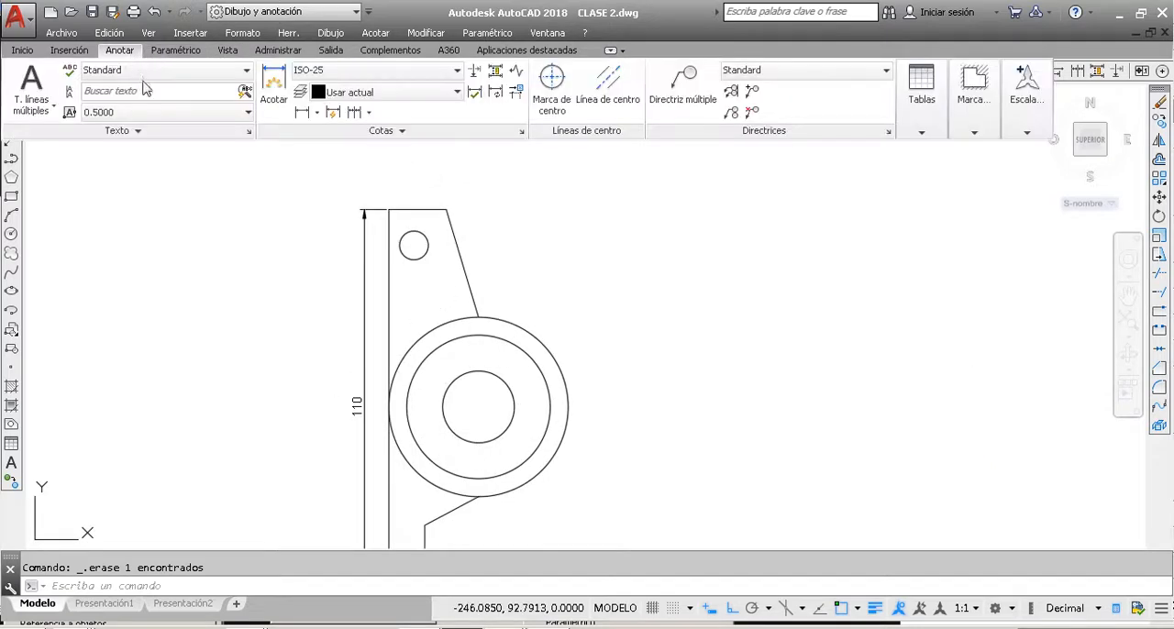
left_click(521, 132)
key("Escape")
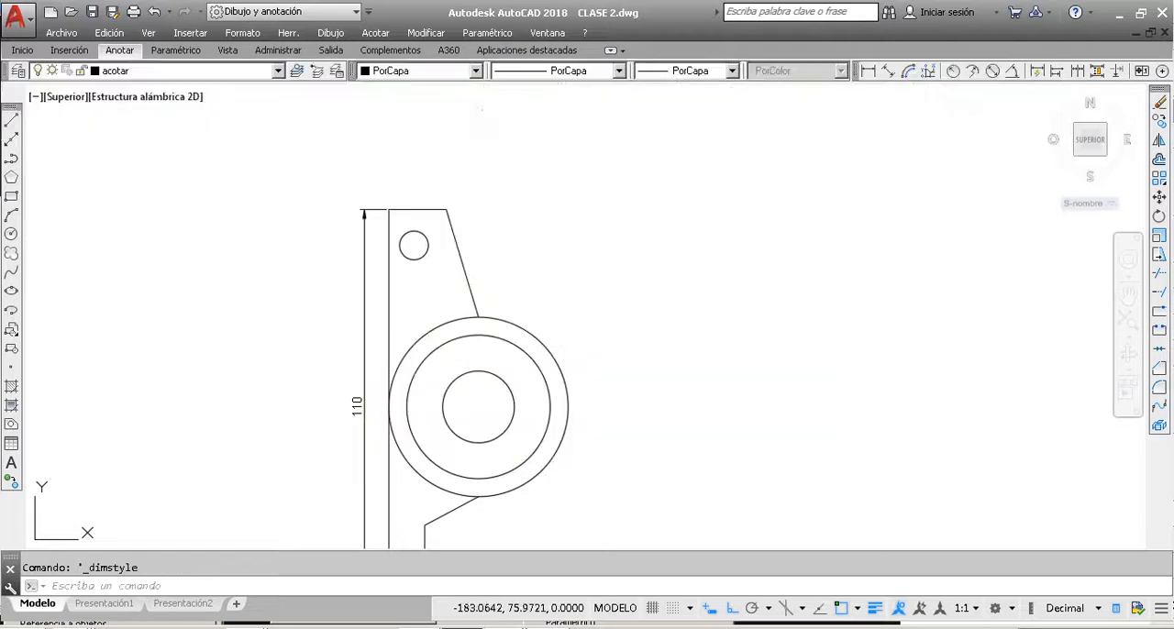
left_click(126, 52)
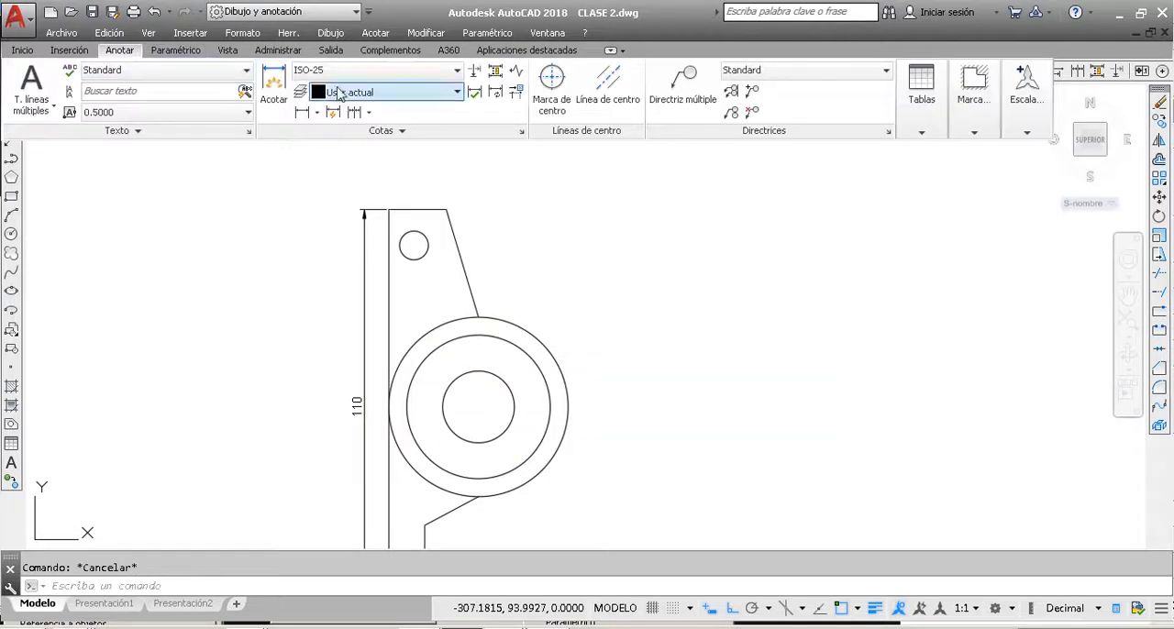
left_click(521, 132)
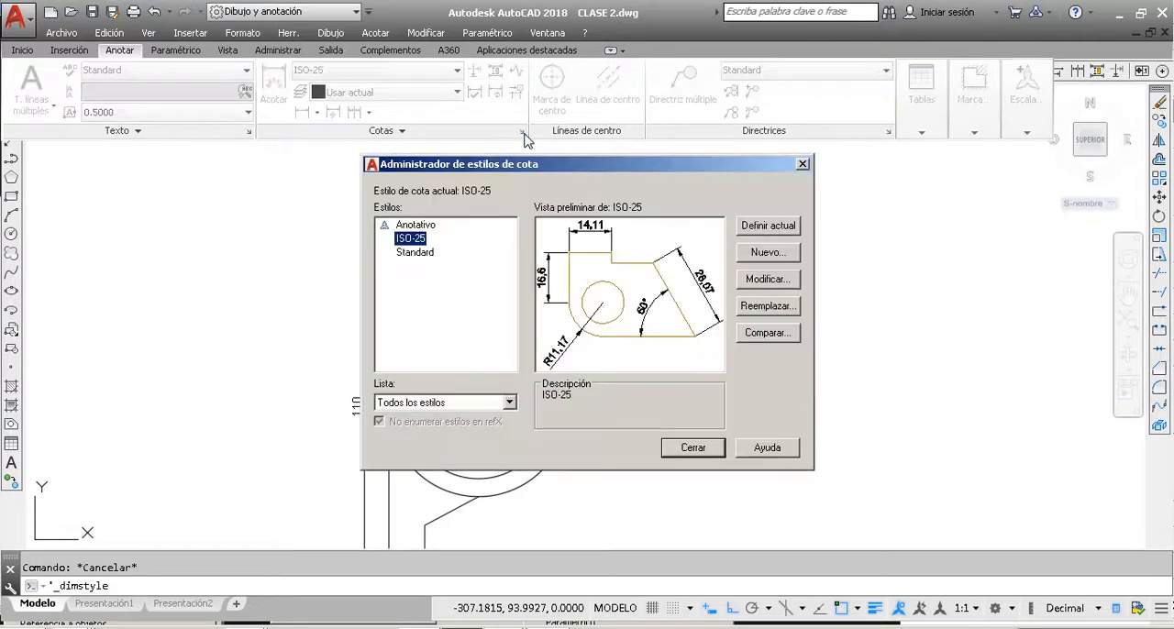
left_click(768, 252)
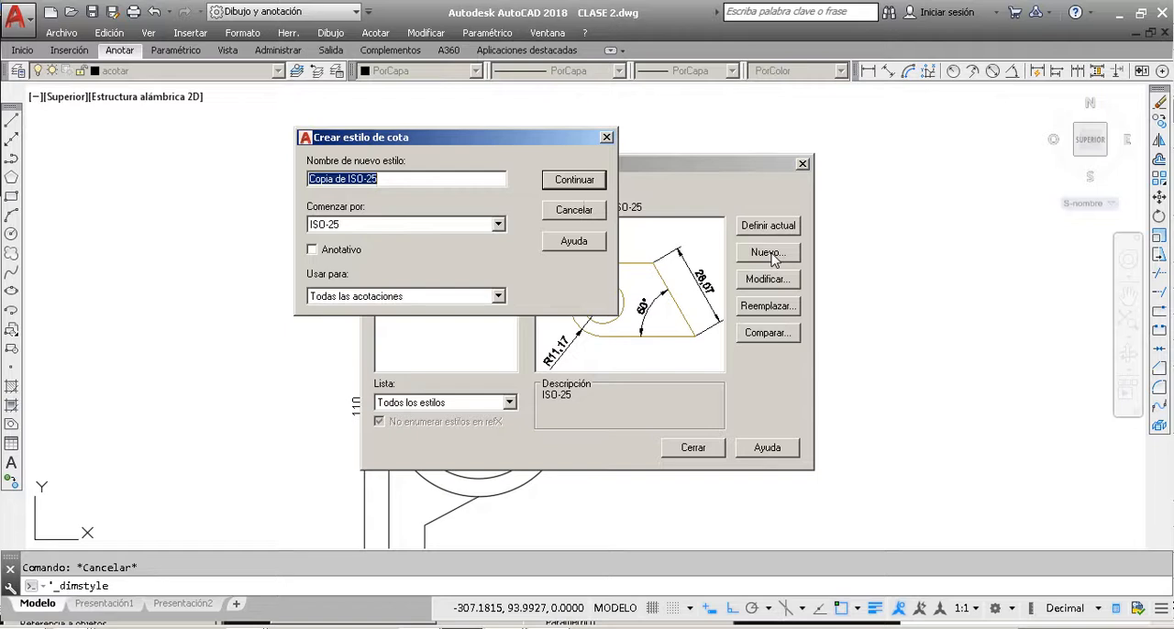
left_click(606, 136)
left_click(802, 165)
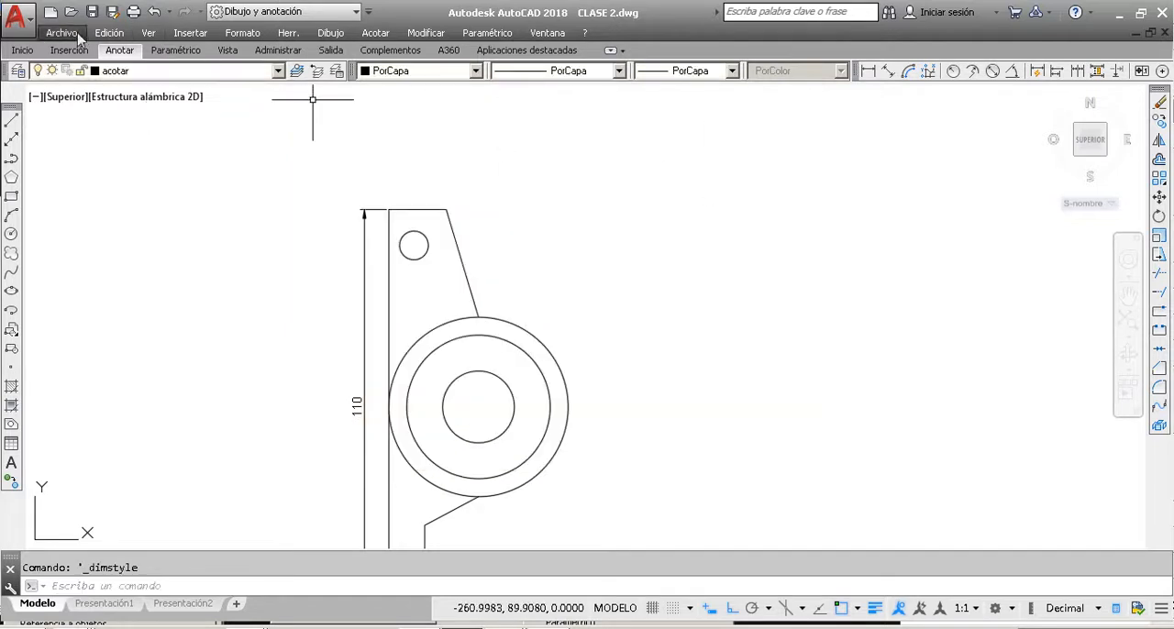
Step: Start a new dimension style from the Dimension Style Manager and name it clase autocad 2d
left_click(116, 54)
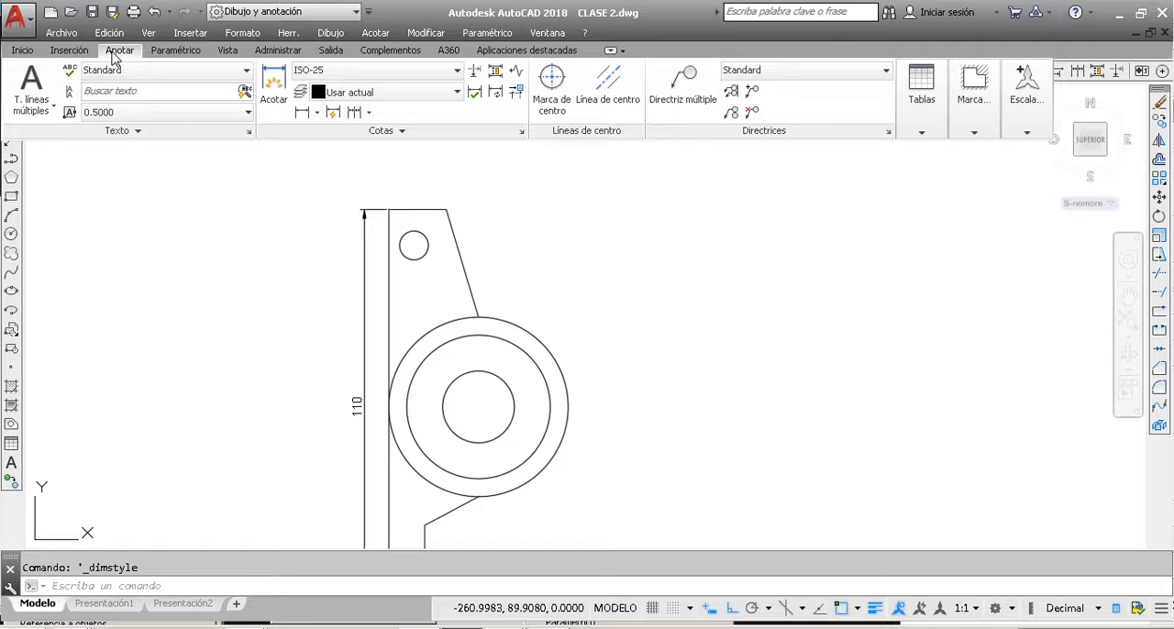
left_click(521, 132)
left_click_drag(531, 170, 542, 127)
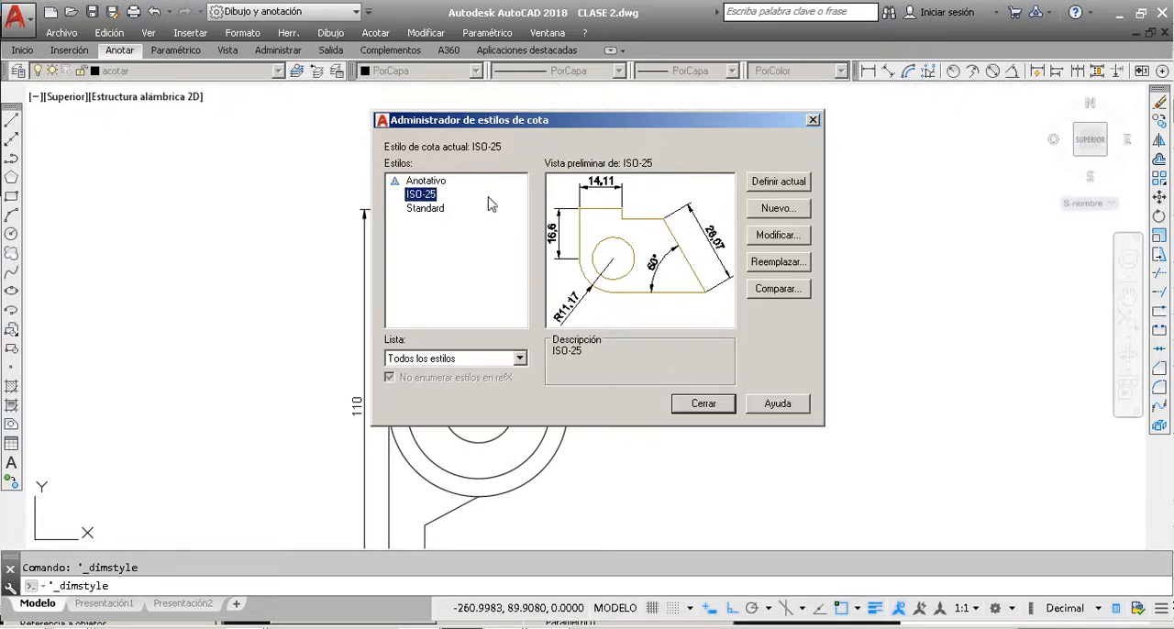
left_click(775, 209)
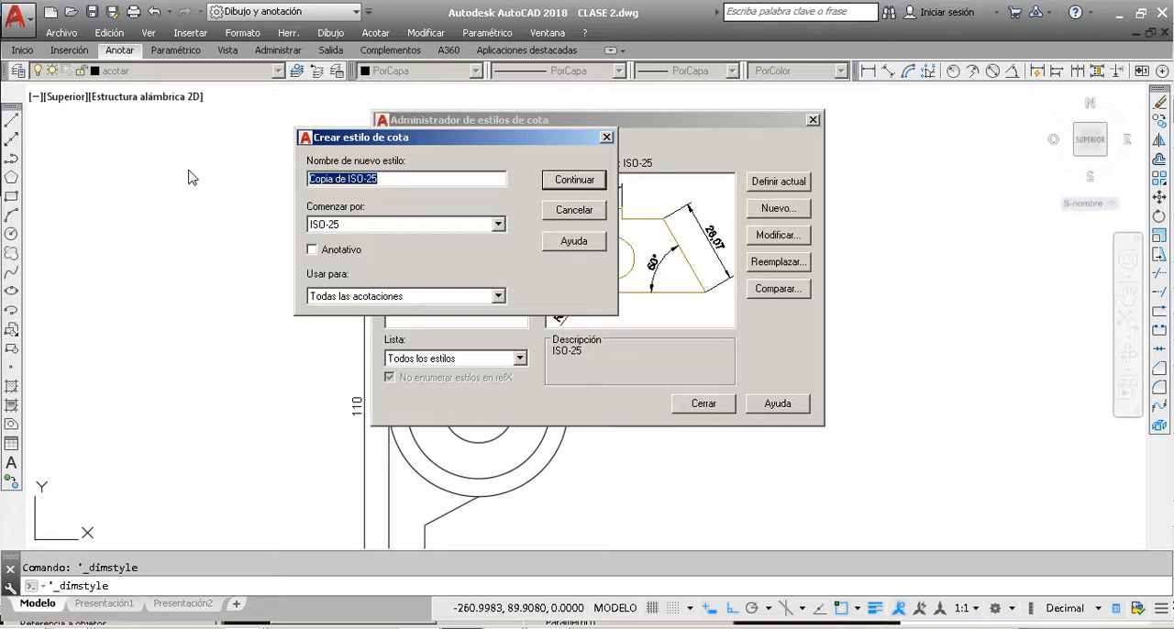
type("clase autocad")
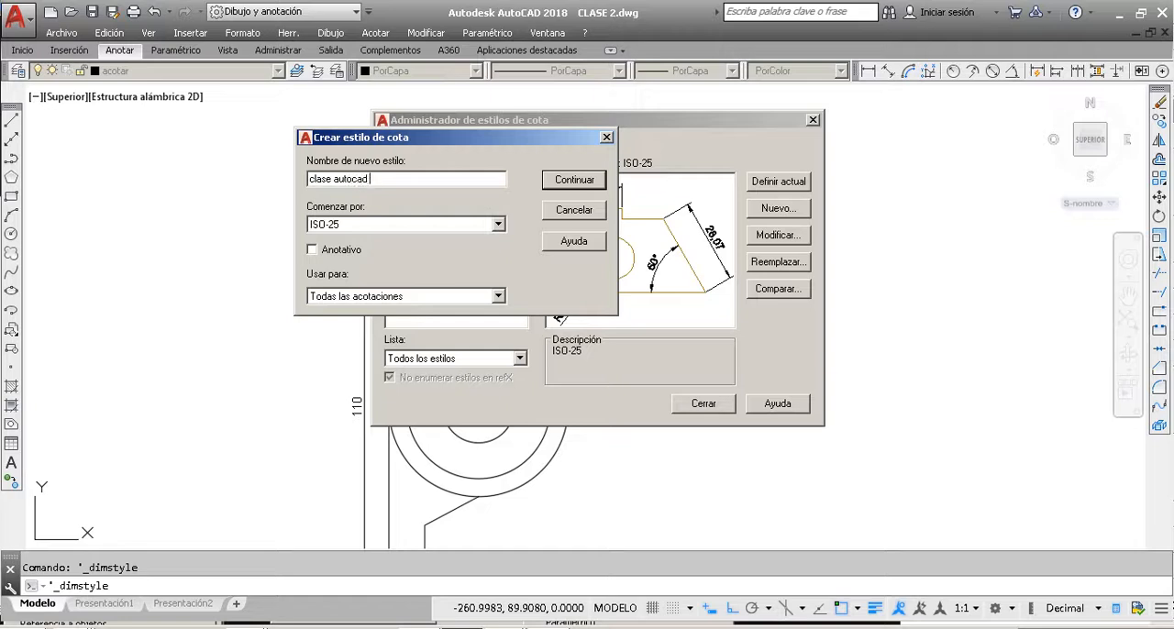
type(" 2d")
Step: Base the new style on ISO-25, apply it to all dimensions (Todas las acotaciones), and continue to its settings
left_click(497, 226)
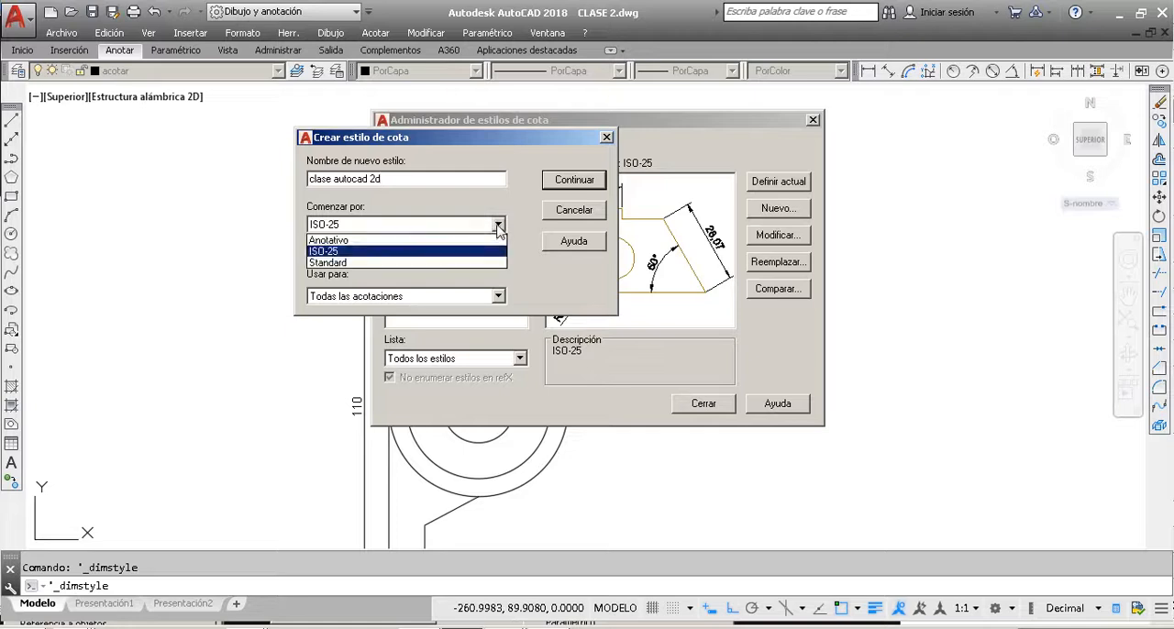
left_click(336, 253)
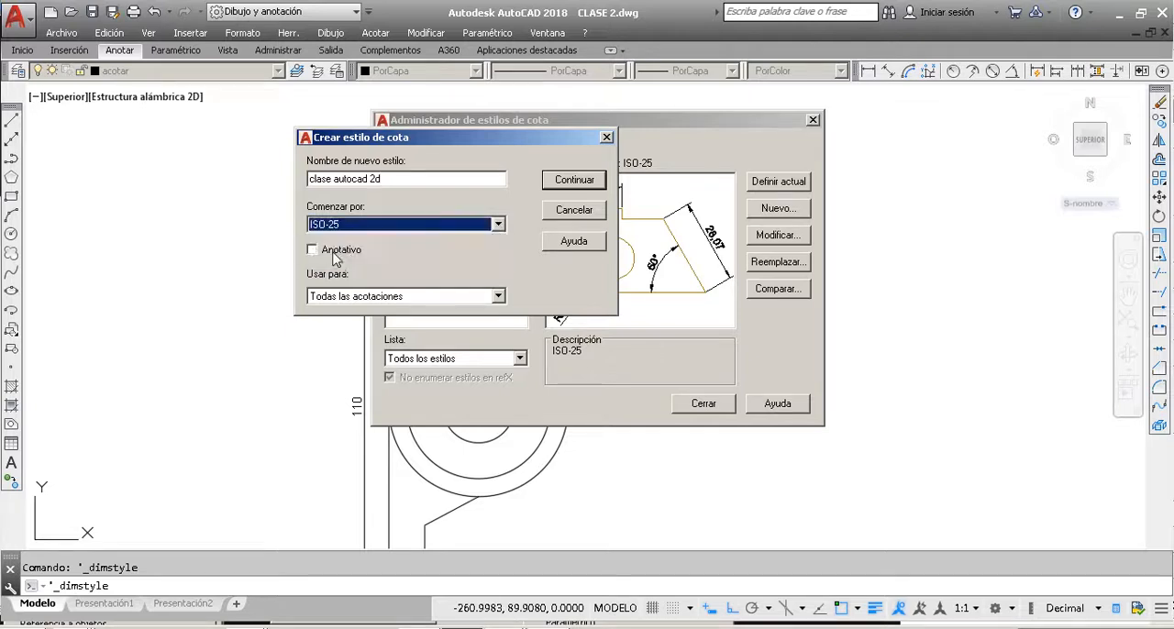
left_click(499, 296)
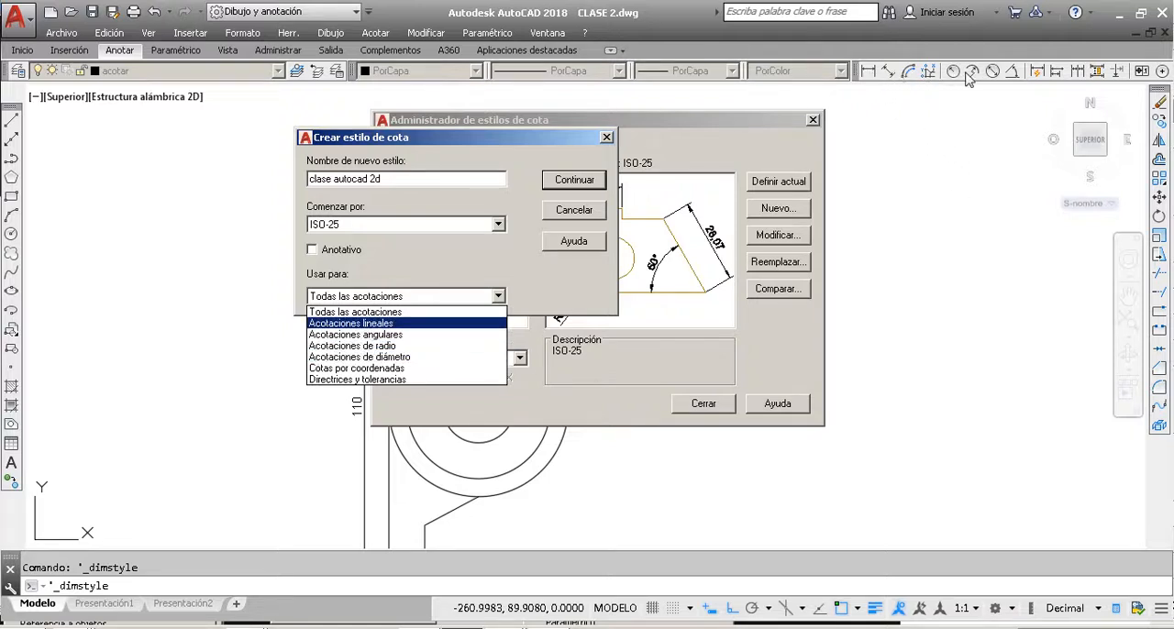
left_click(390, 313)
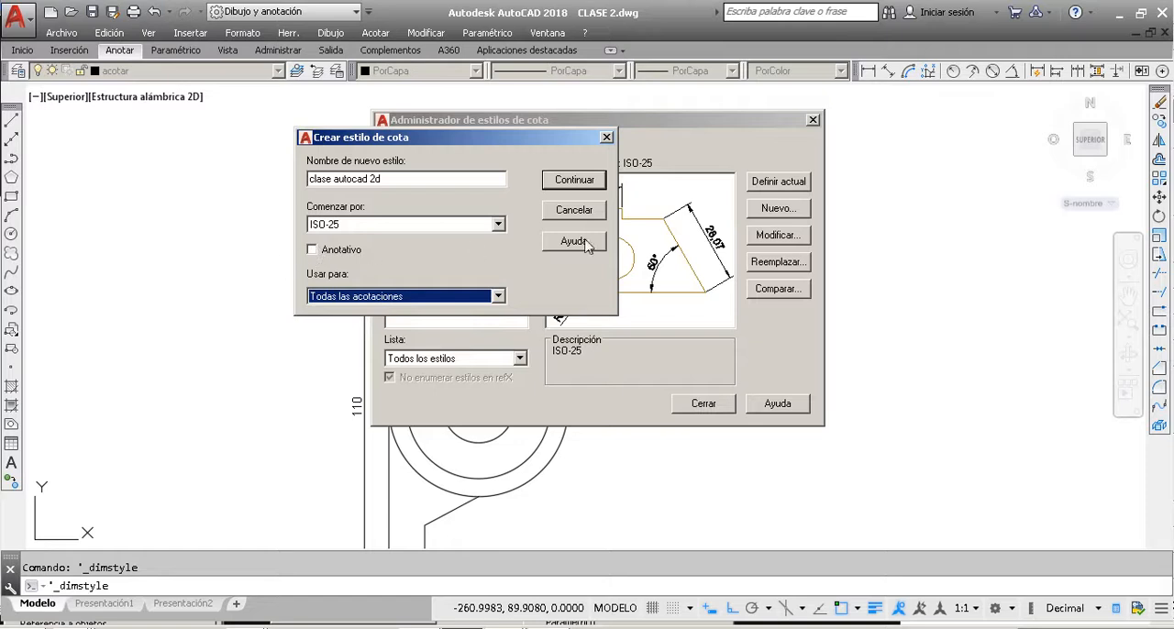
left_click(574, 180)
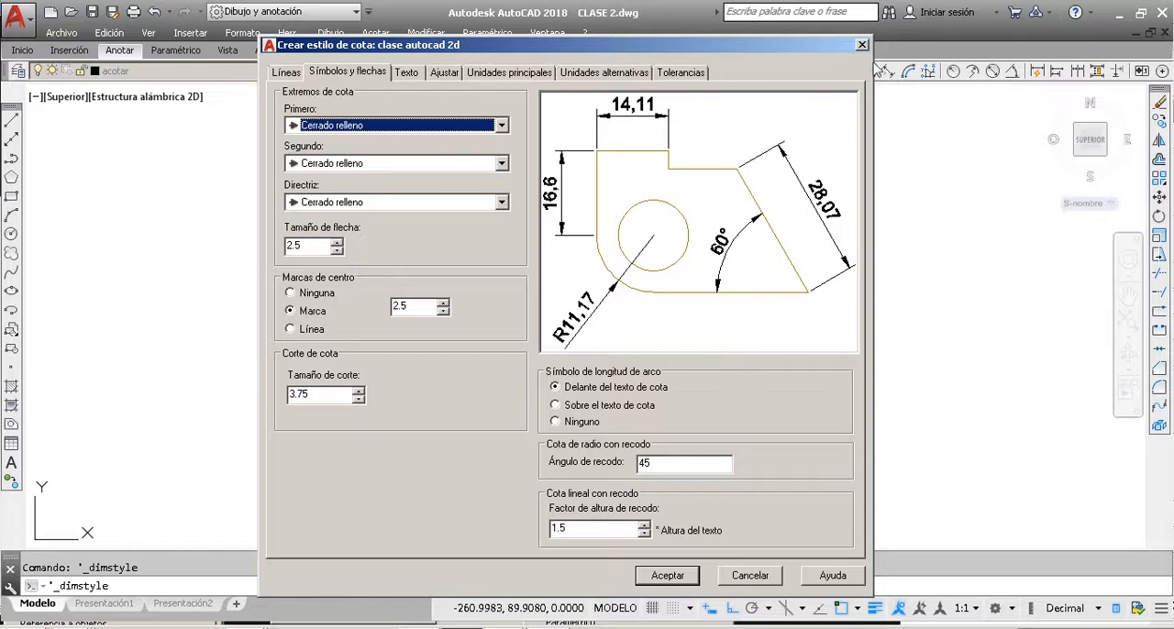
Step: Preview the Científicas, Pies y pulgadas I and II, Fraccionarias and Escritorio Windows formats in the style's primary units, ending on Decimal
left_click_drag(818, 45, 817, 68)
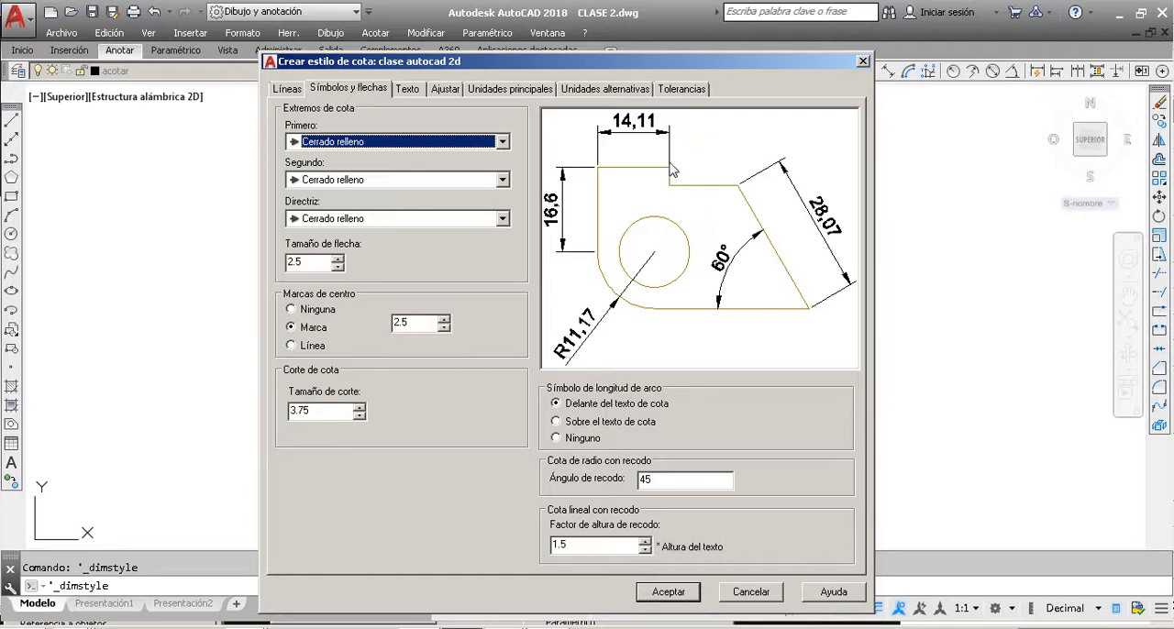
left_click(532, 92)
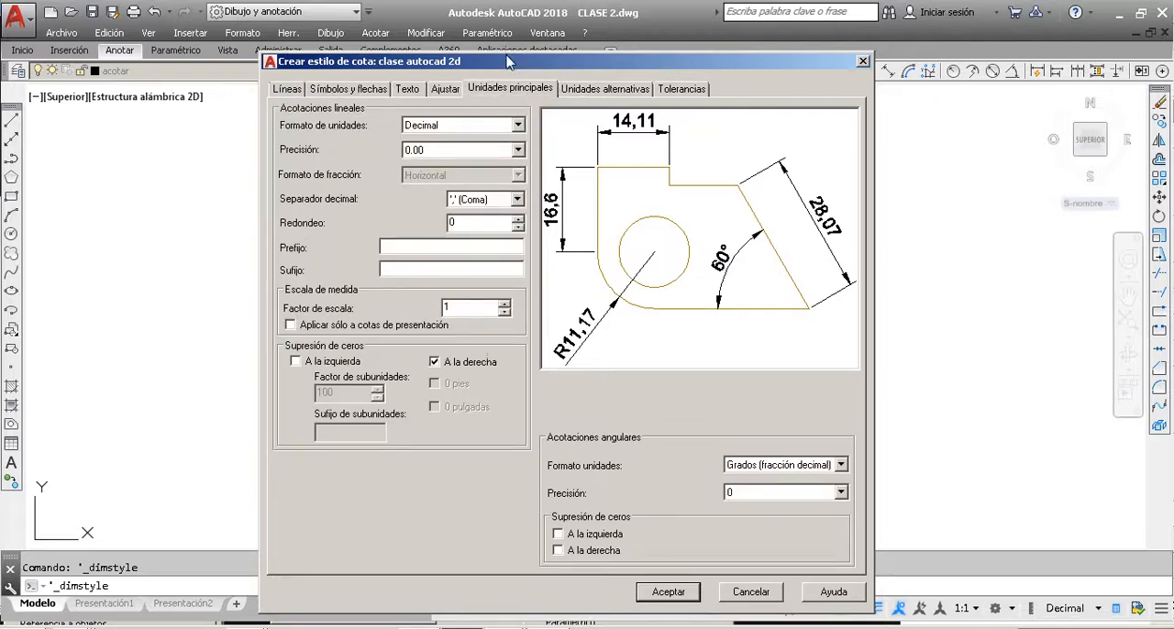
left_click(442, 130)
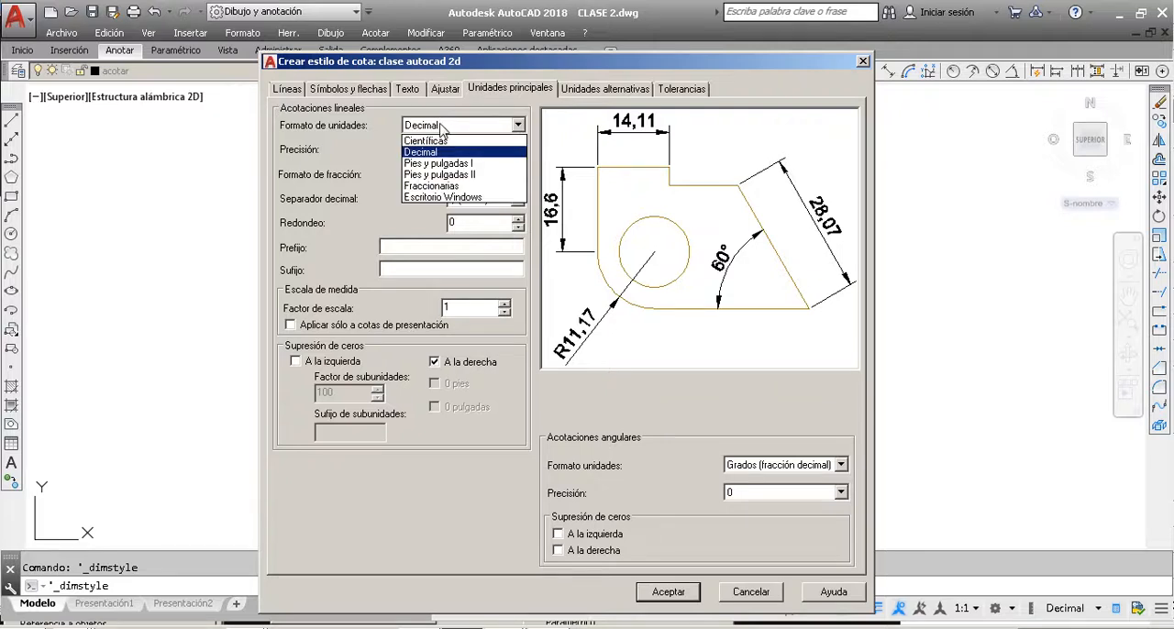
left_click(444, 140)
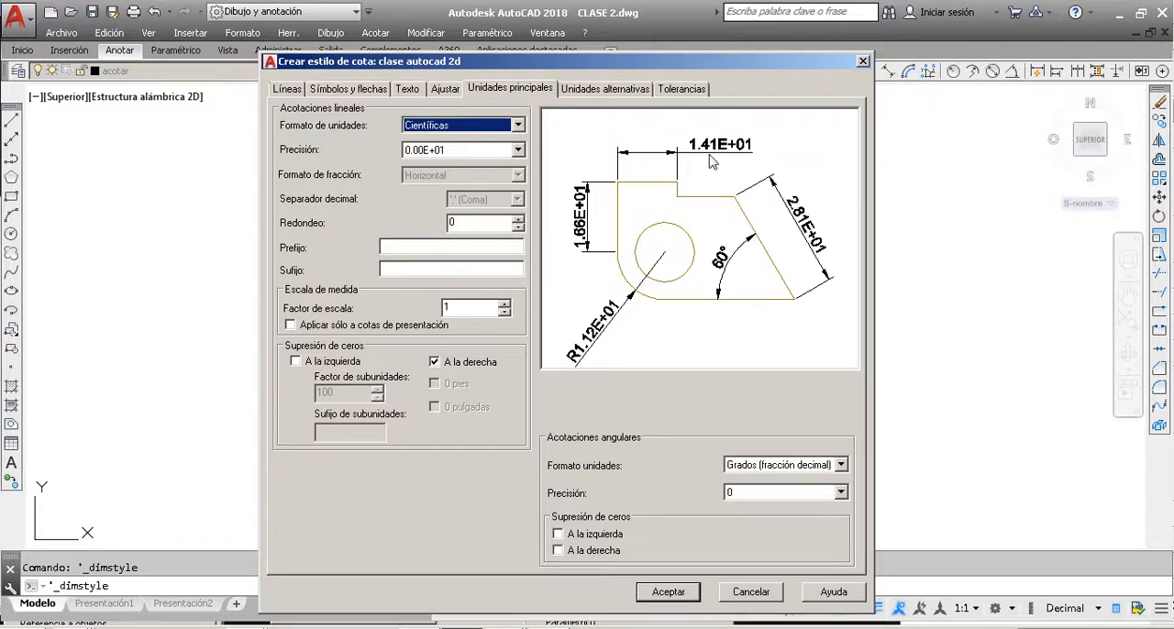
left_click(493, 129)
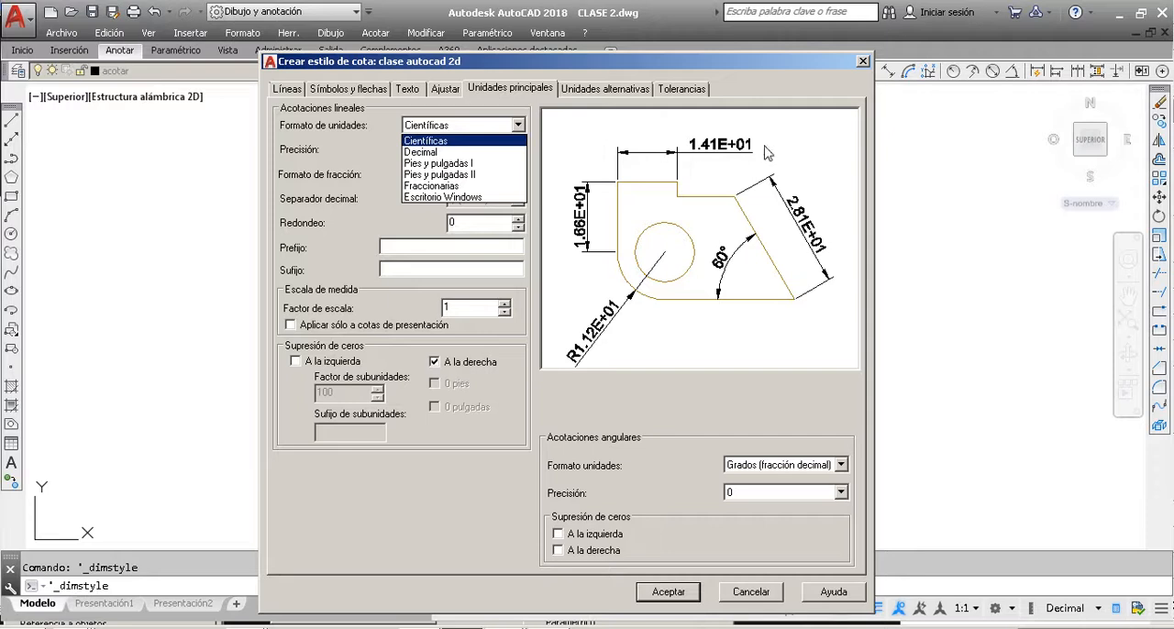
left_click(463, 163)
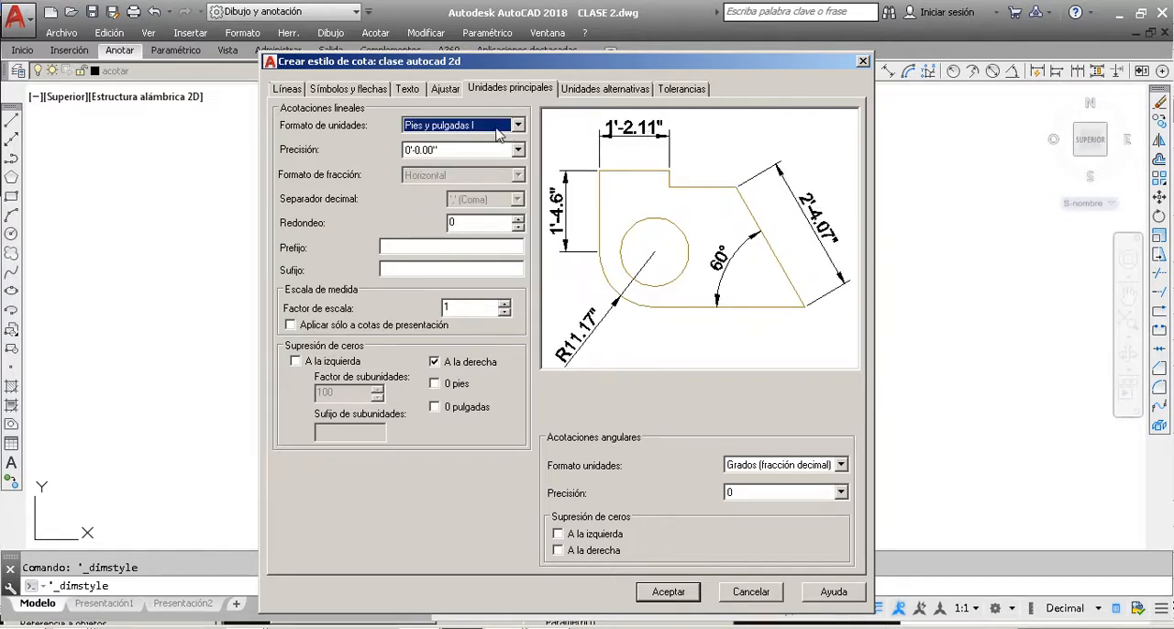
left_click(497, 133)
left_click(497, 133)
left_click(515, 133)
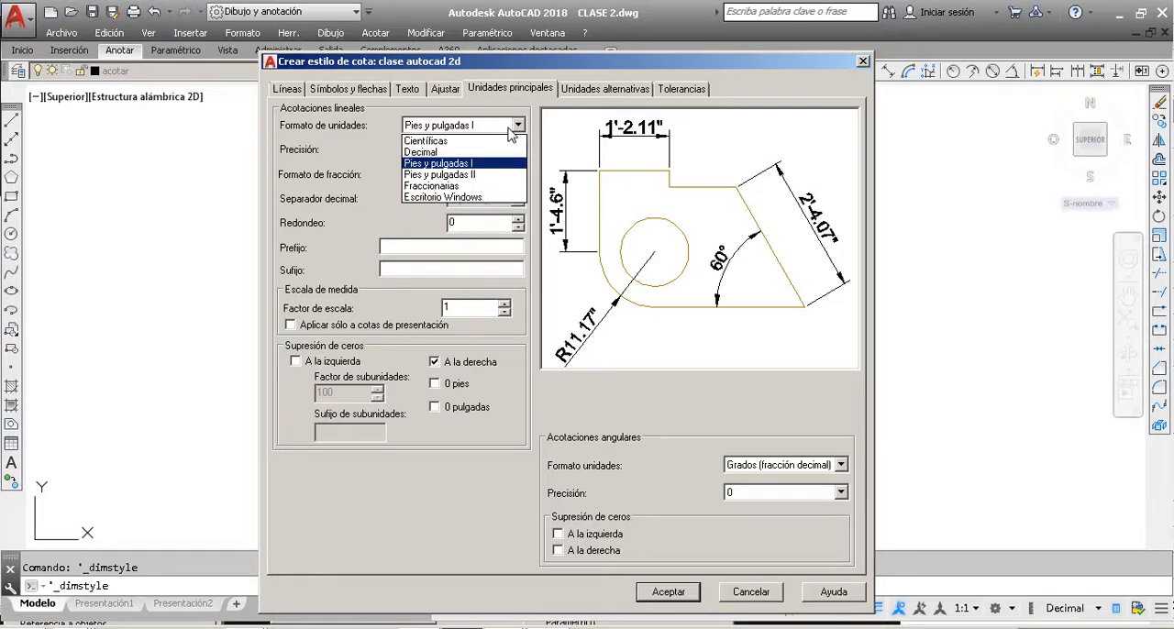
left_click(478, 173)
left_click(506, 129)
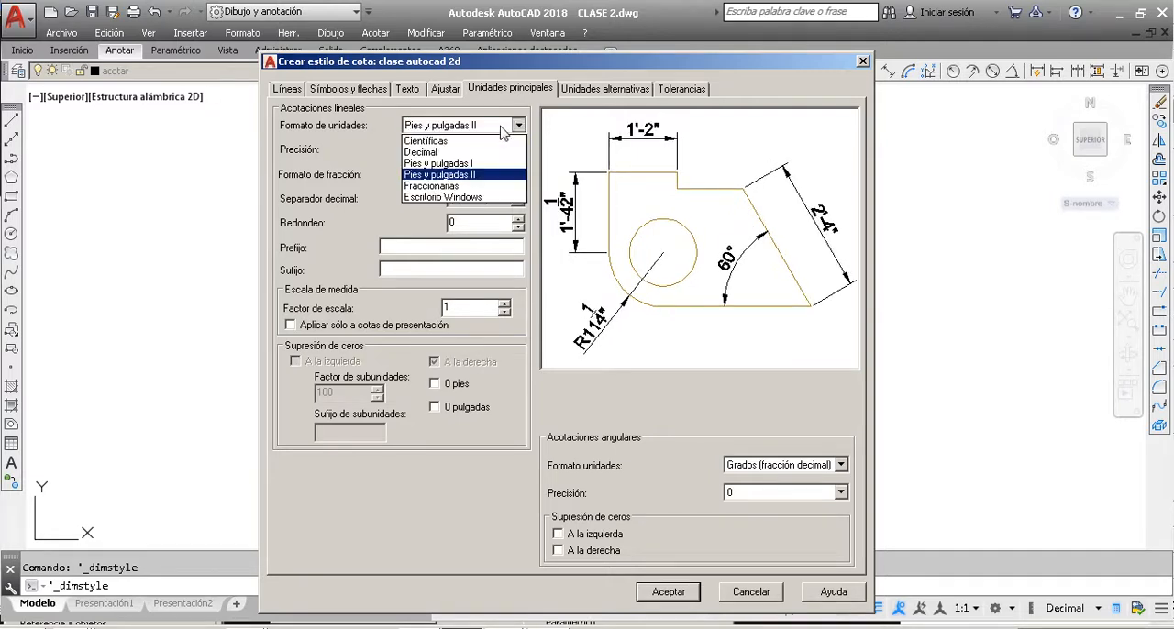
left_click(476, 186)
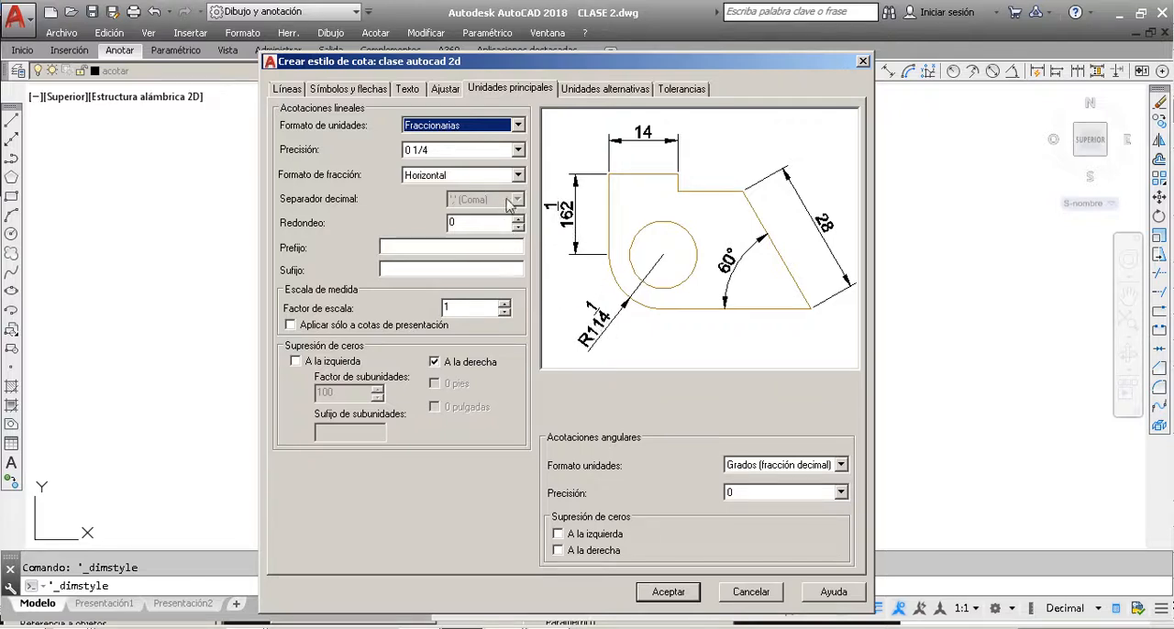
left_click(465, 134)
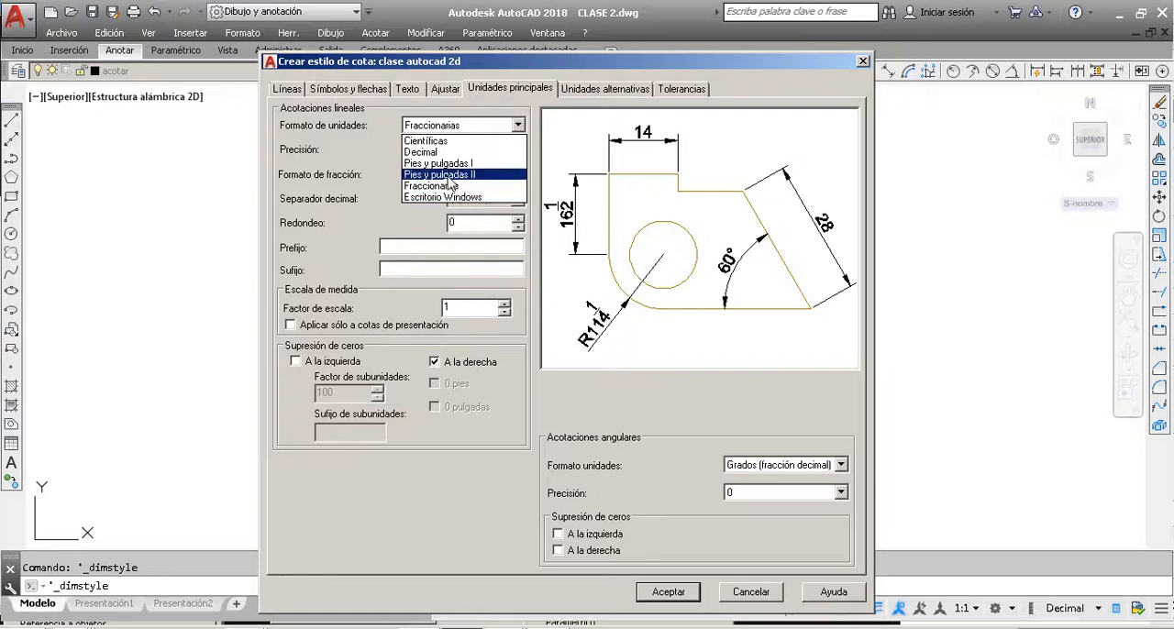
left_click(443, 198)
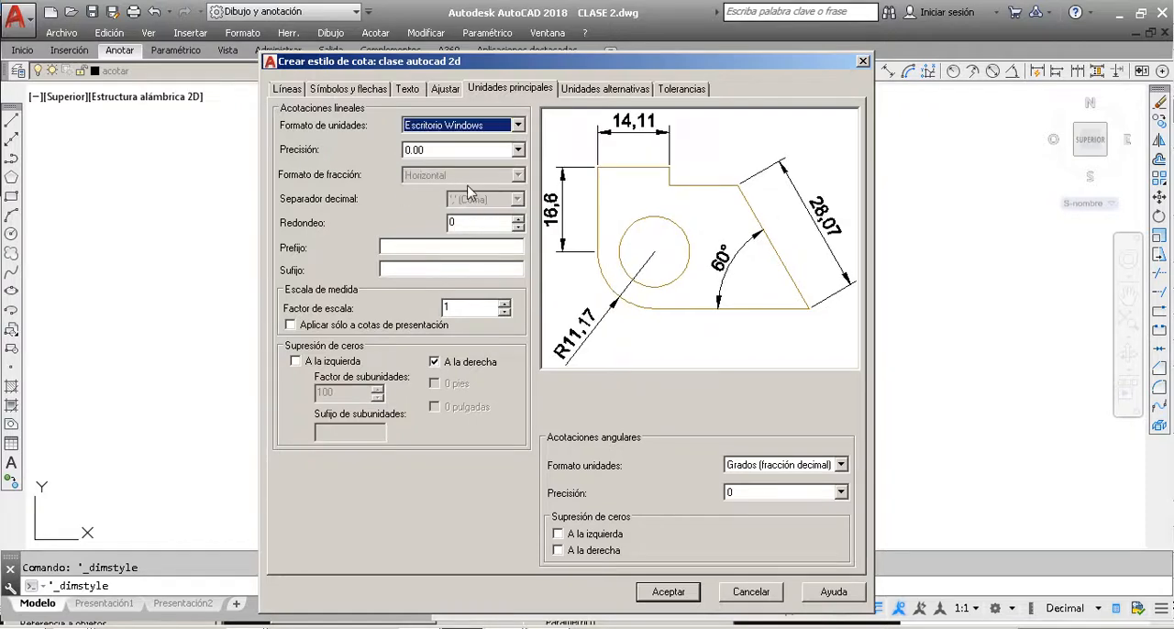
left_click(438, 128)
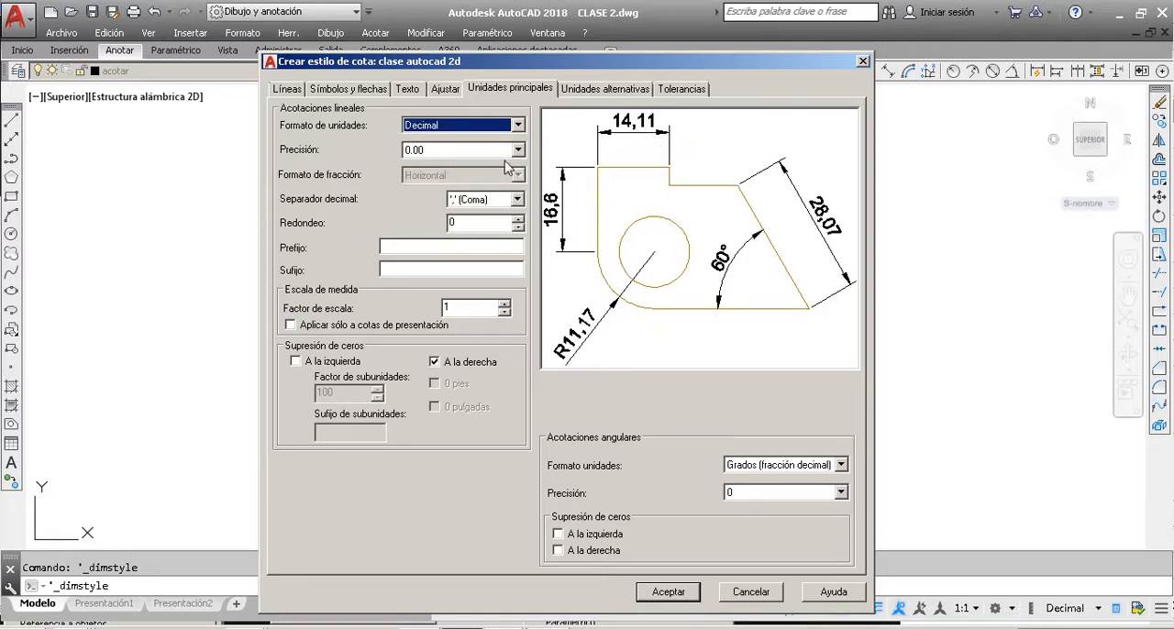
Step: Try a linear precision of 0.000, return it to 0.00, and keep Coma as the decimal separator
left_click(487, 150)
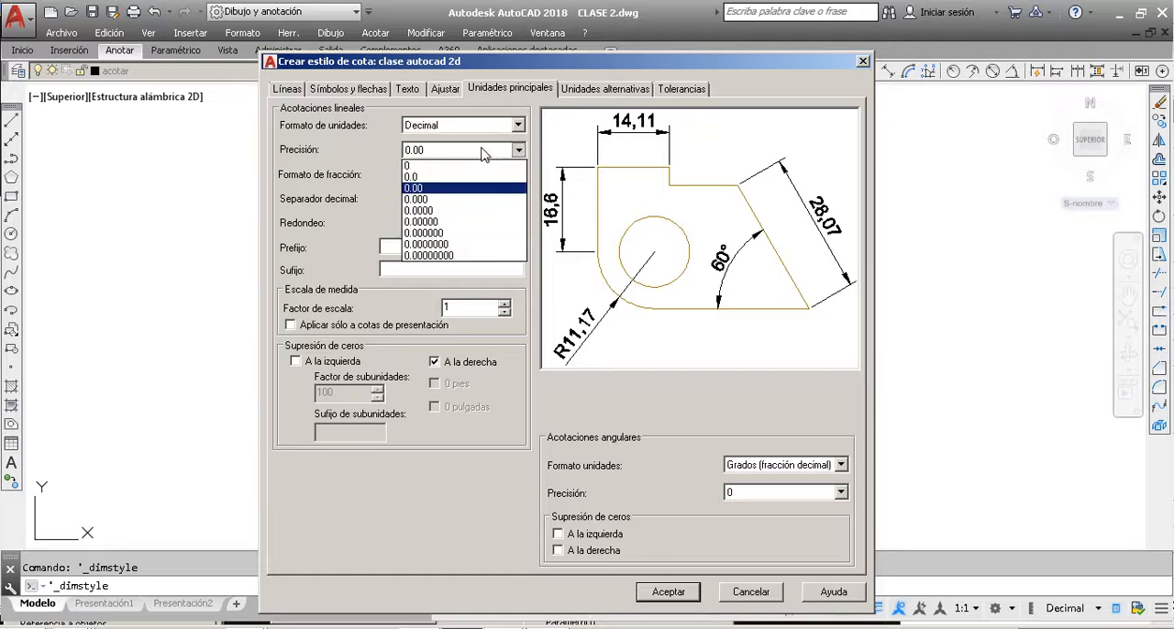
left_click(435, 200)
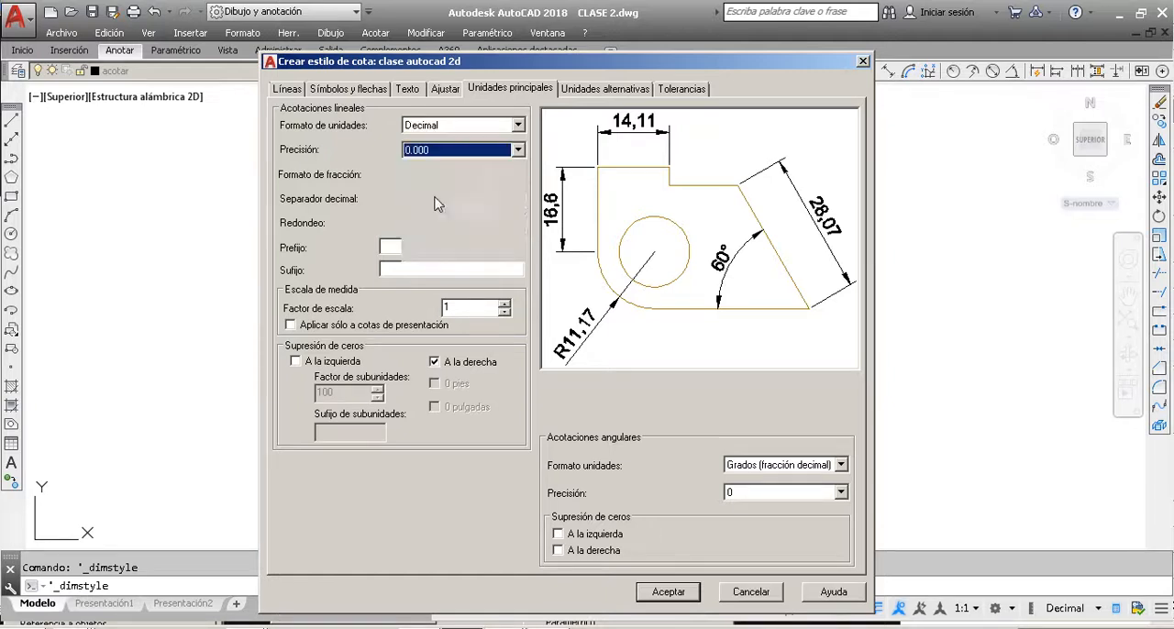
left_click(451, 154)
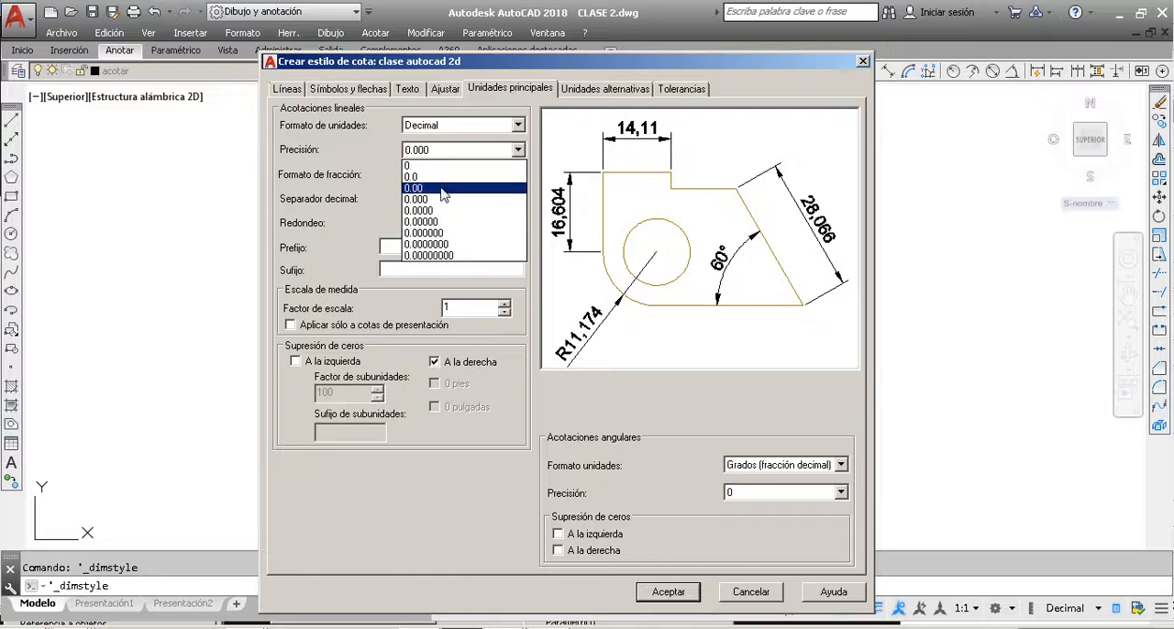
left_click(447, 188)
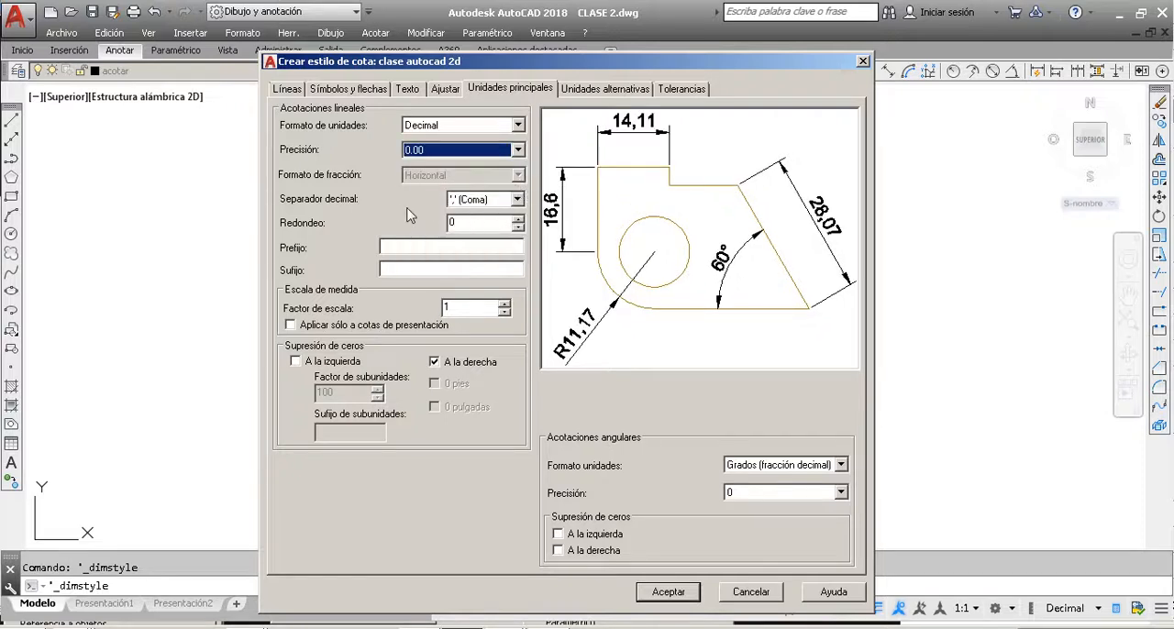
left_click(518, 200)
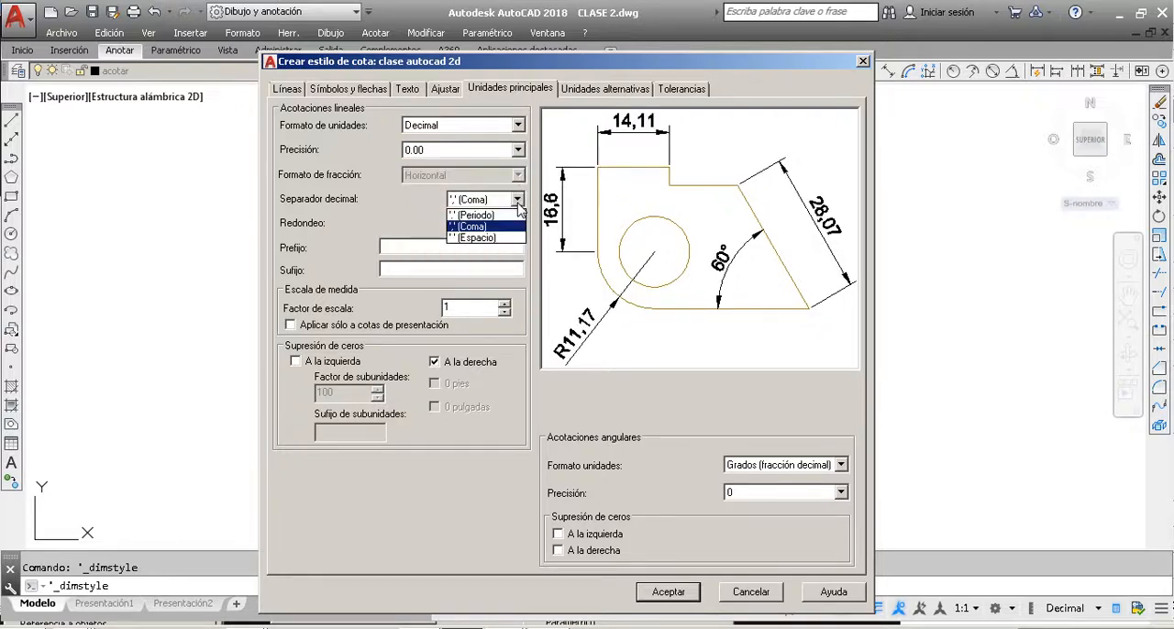
left_click(496, 227)
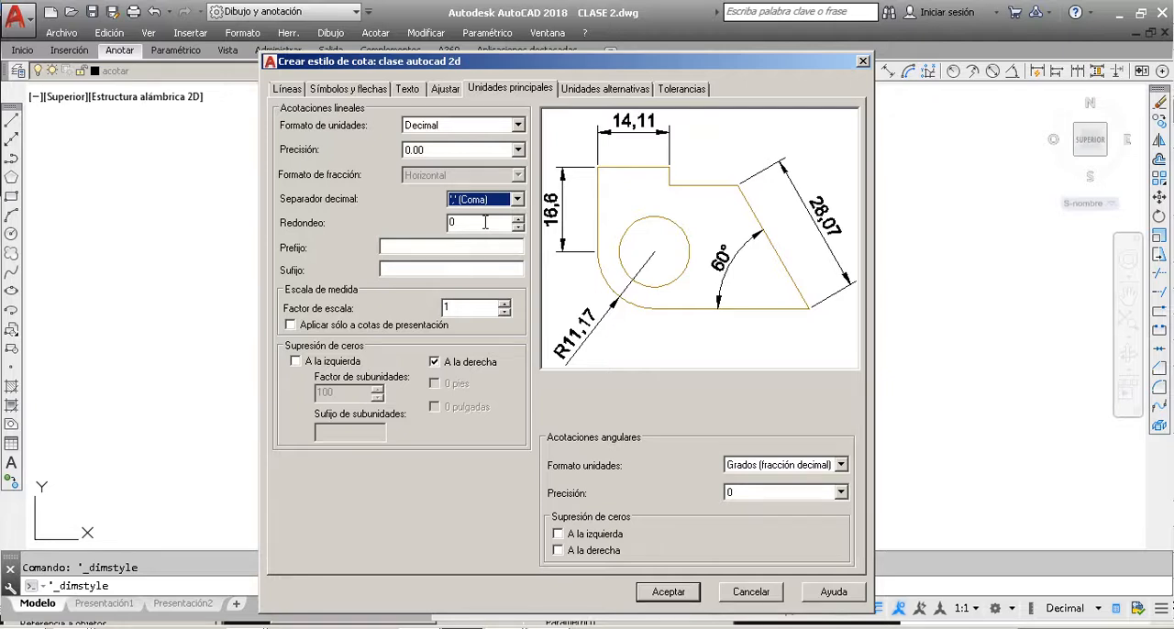
Step: Try a rounding value of 20 for linear dimensions and reset it to 0
left_click(485, 223)
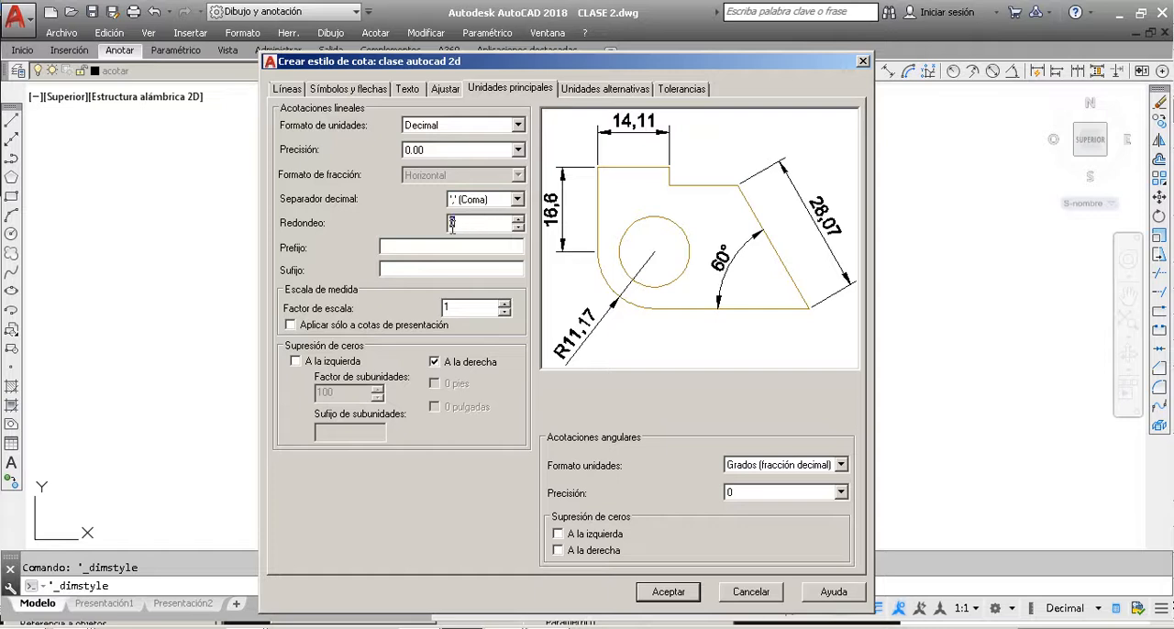
double_click(471, 223)
type("20")
left_click_drag(500, 225, 417, 230)
type("0")
left_click(419, 248)
left_click(480, 224)
Step: Try the prefix TUB 01 on the style's dimension text and clear it again
left_click(405, 248)
type("TUB 01")
left_click(414, 268)
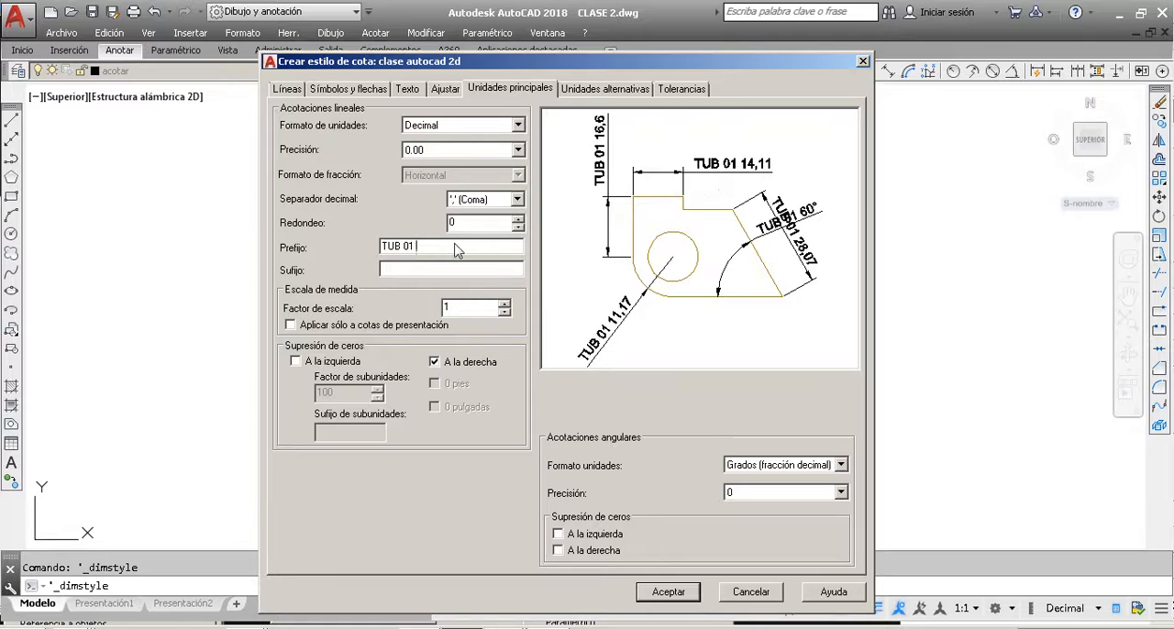
left_click_drag(417, 248, 269, 246)
key("BackSpace")
Step: Add the suffix "m." to the dimension text in the style's primary units
left_click(397, 269)
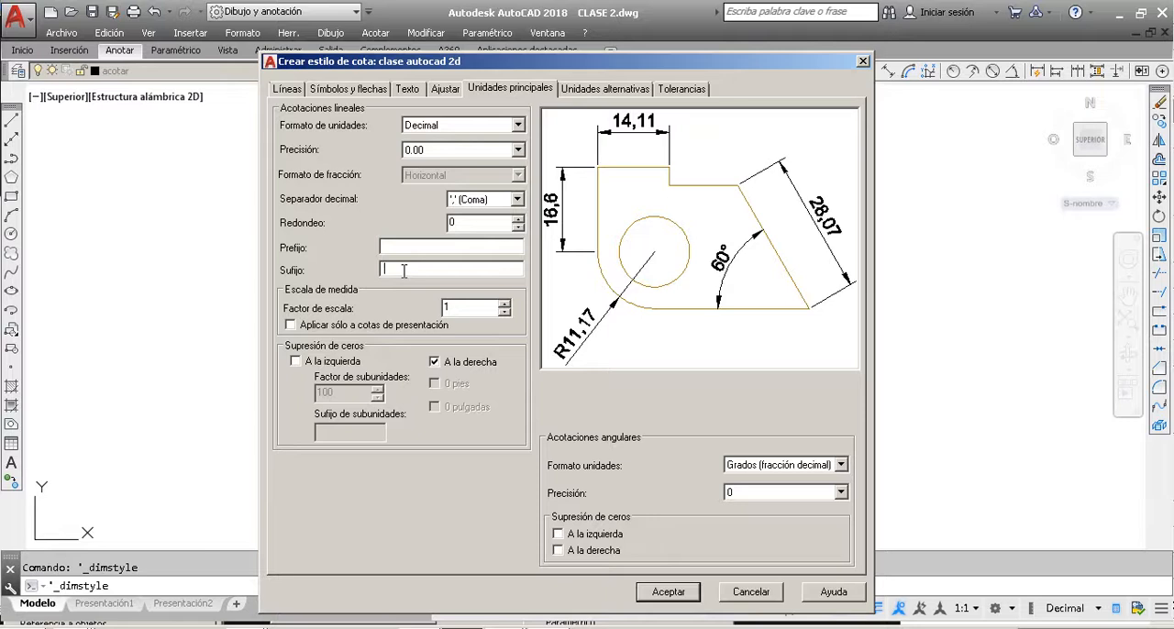
type("m.")
left_click(435, 248)
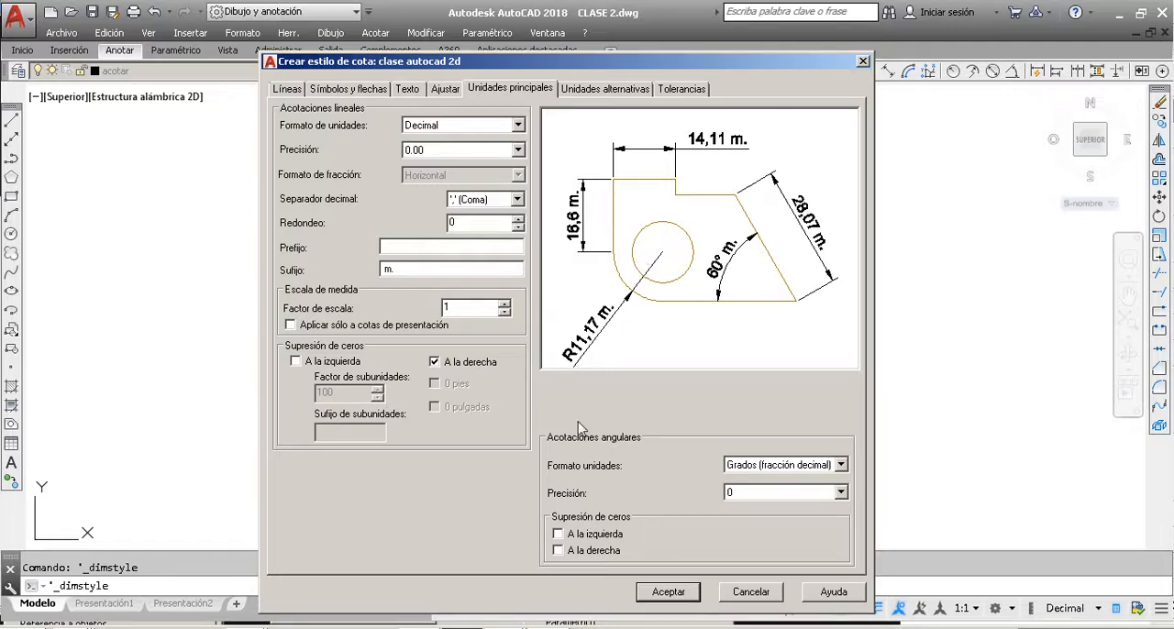
Step: Try the angular unit format Grados Minutos Segundos with the precisions 0d00'00" and 0d00'
left_click(841, 465)
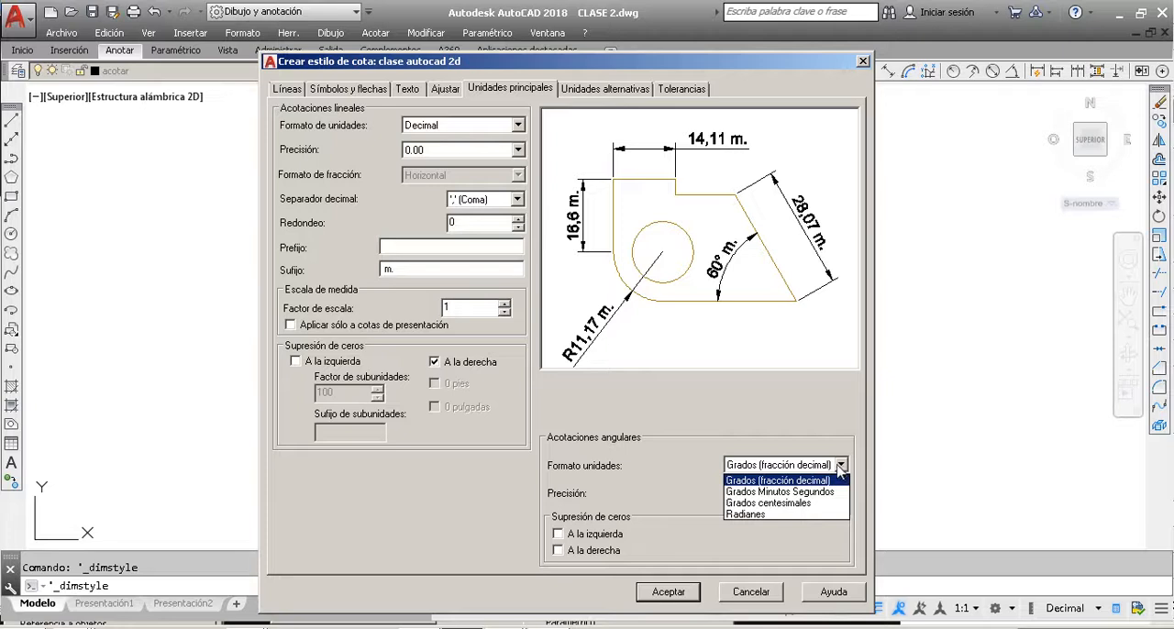
left_click(771, 493)
left_click(777, 496)
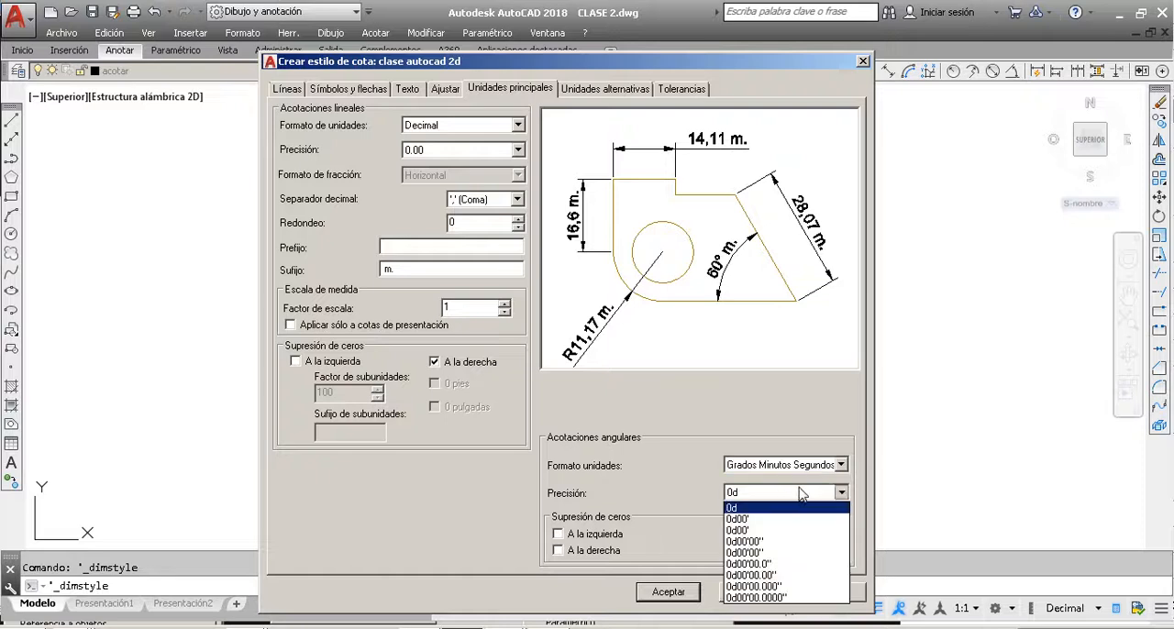
left_click(776, 542)
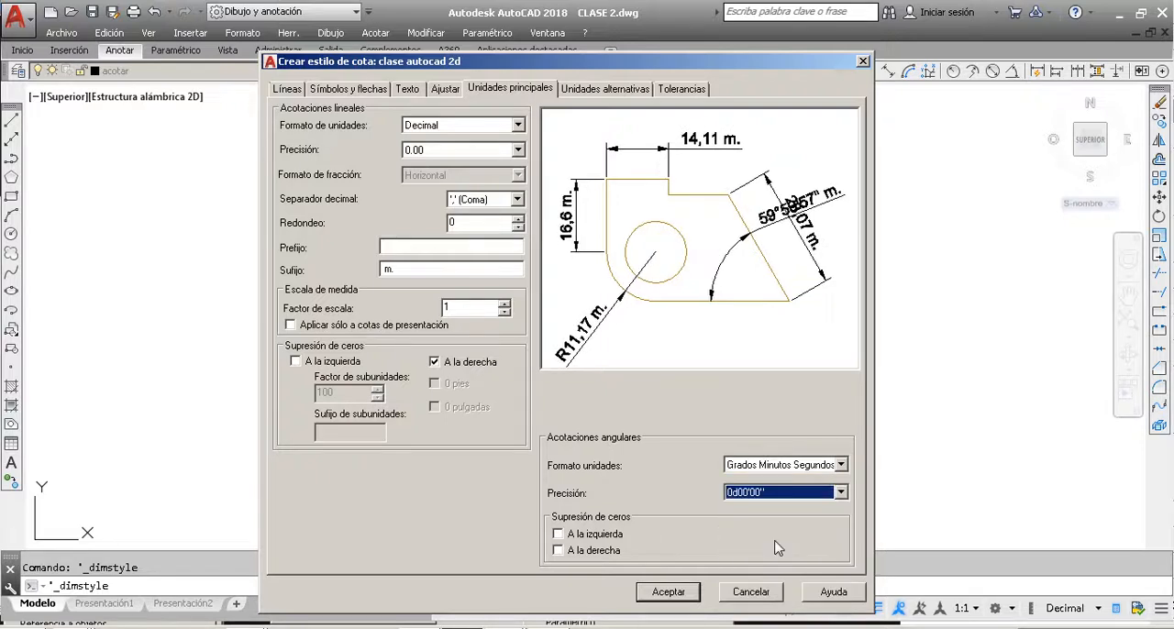
left_click(784, 495)
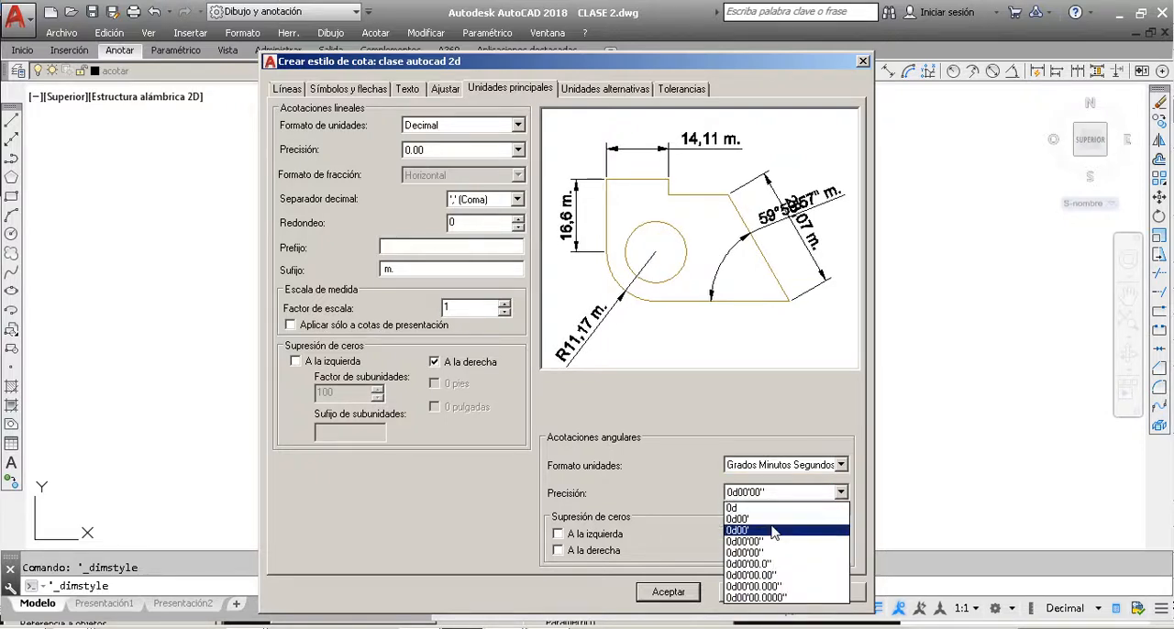
left_click(768, 532)
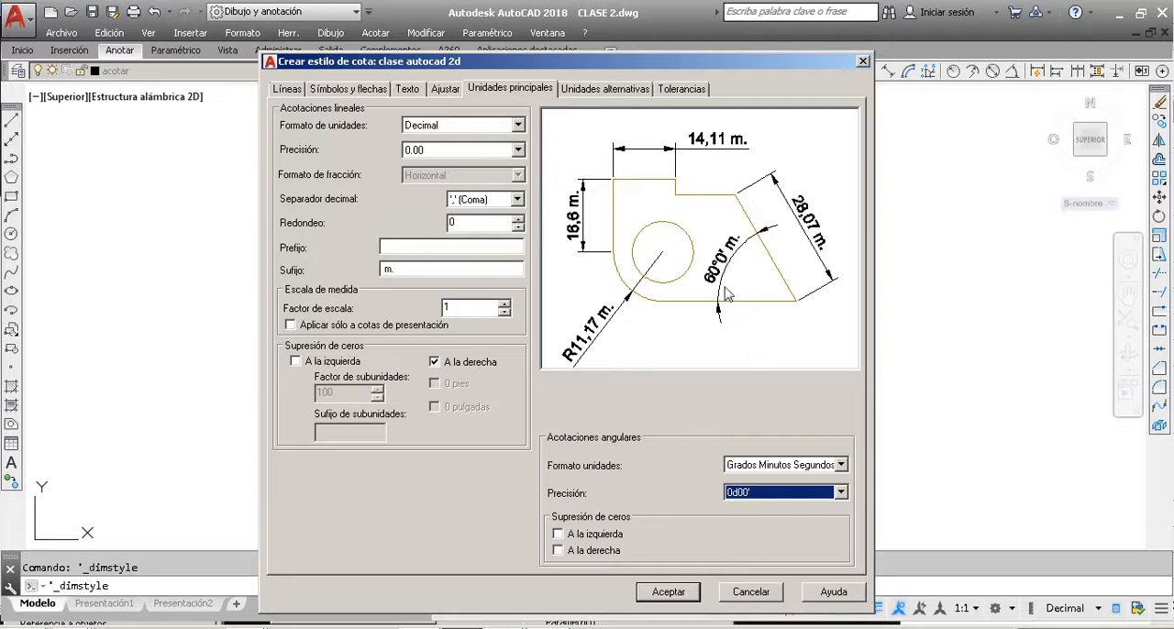
left_click(748, 496)
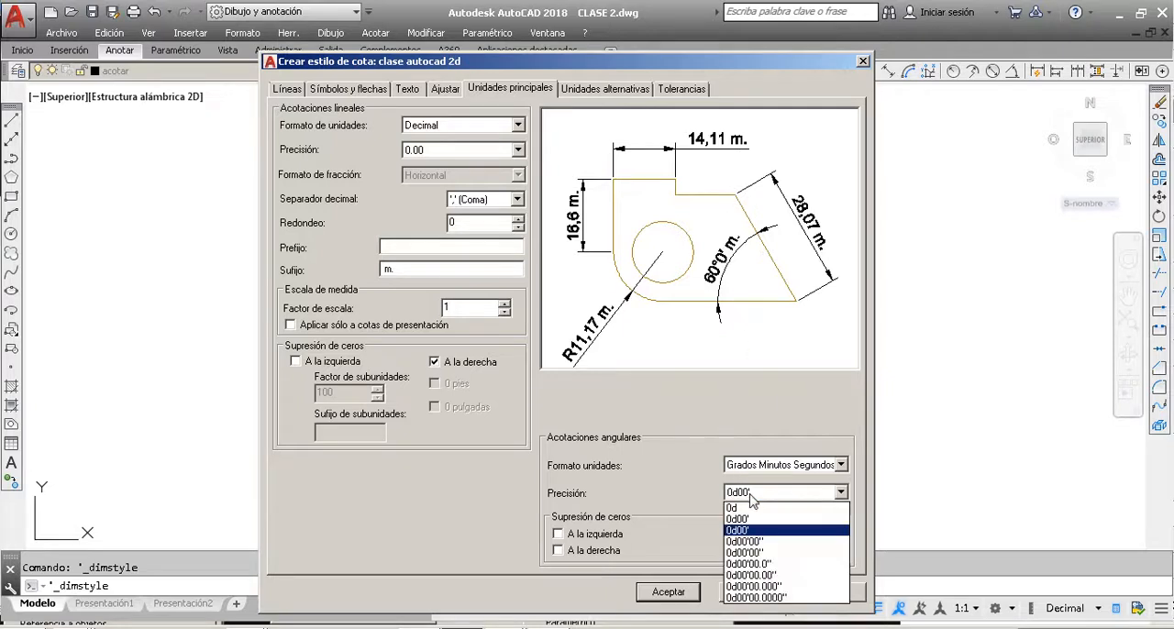
left_click(758, 554)
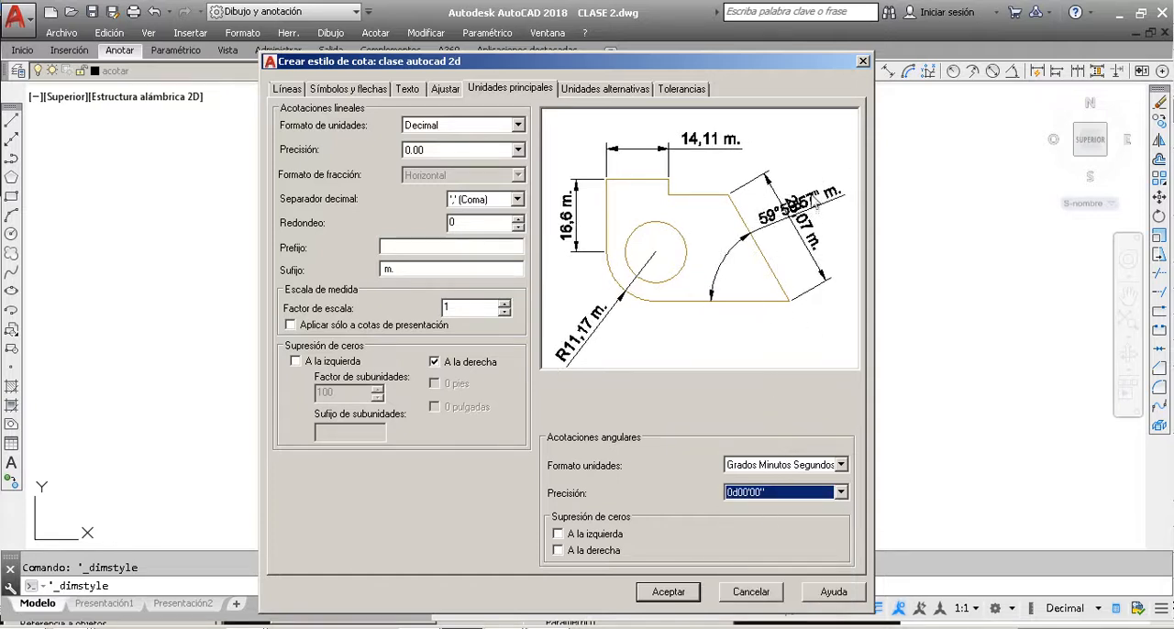
Step: Set the style's angular dimensions to Grados (fracción decimal) with a precision of 0.00
left_click(810, 466)
left_click(801, 482)
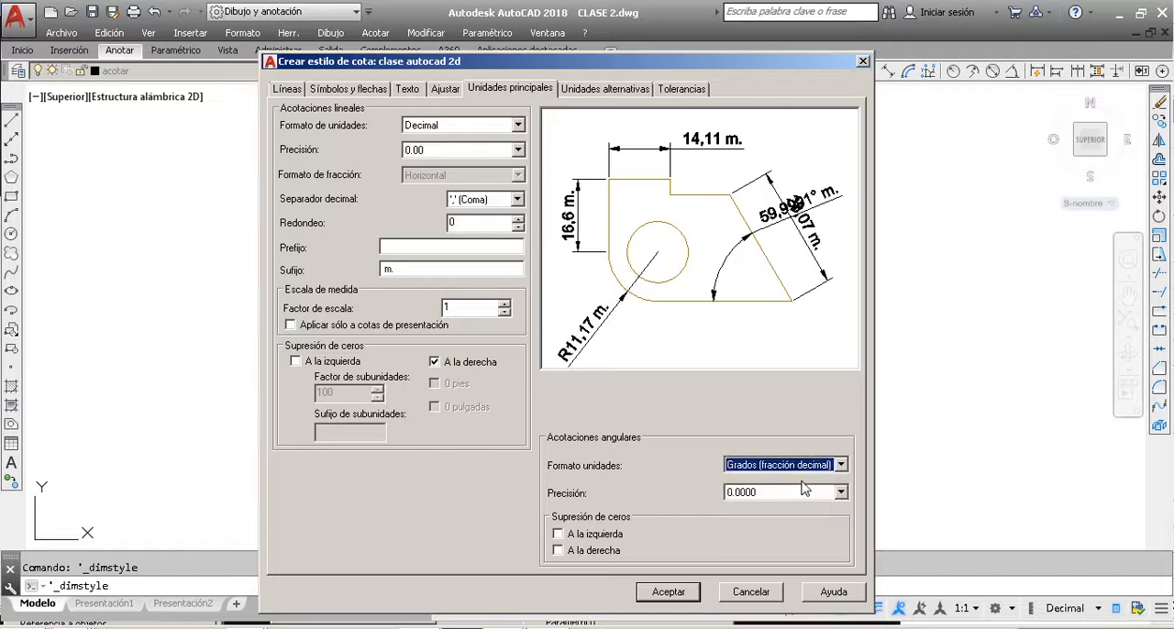
left_click(804, 496)
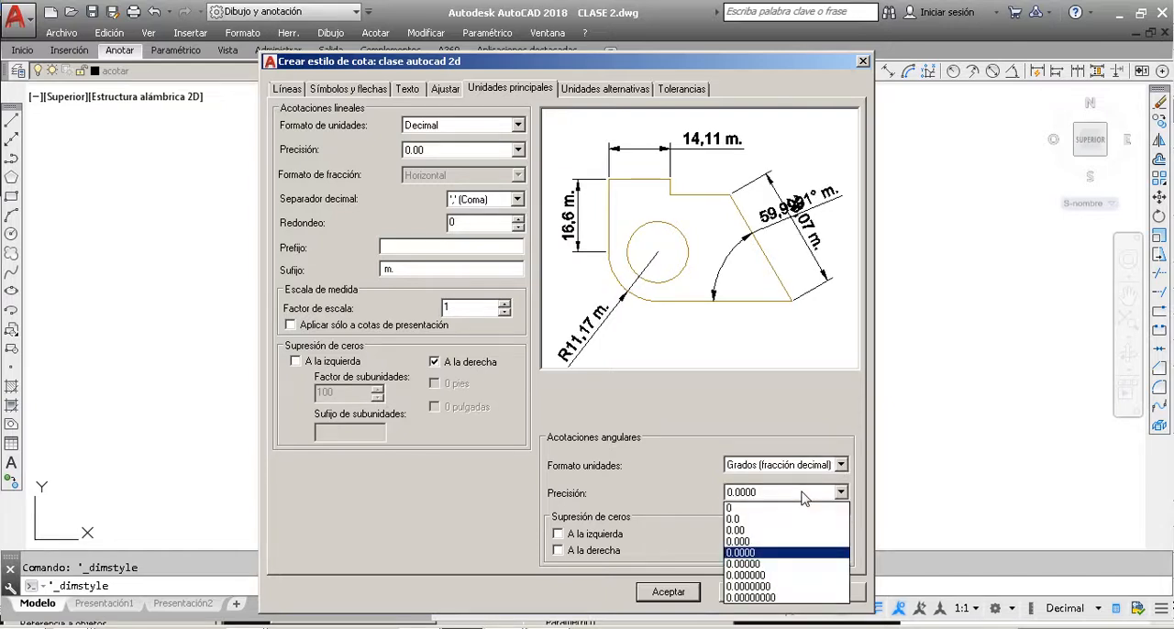
left_click(768, 532)
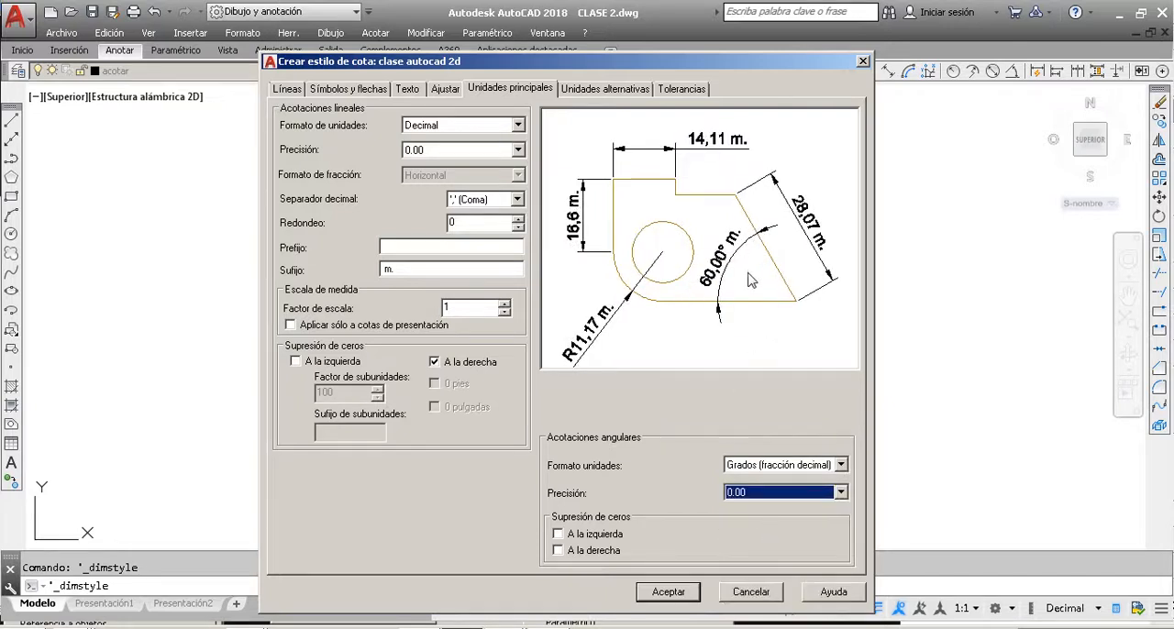
left_click(445, 89)
left_click(495, 89)
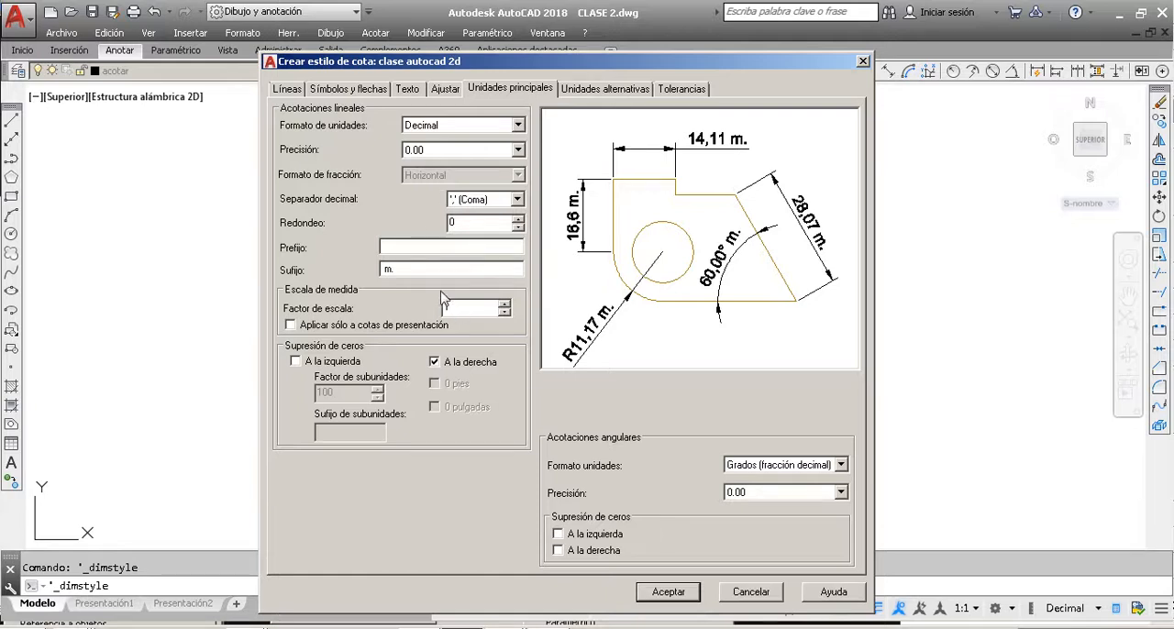
left_click(408, 89)
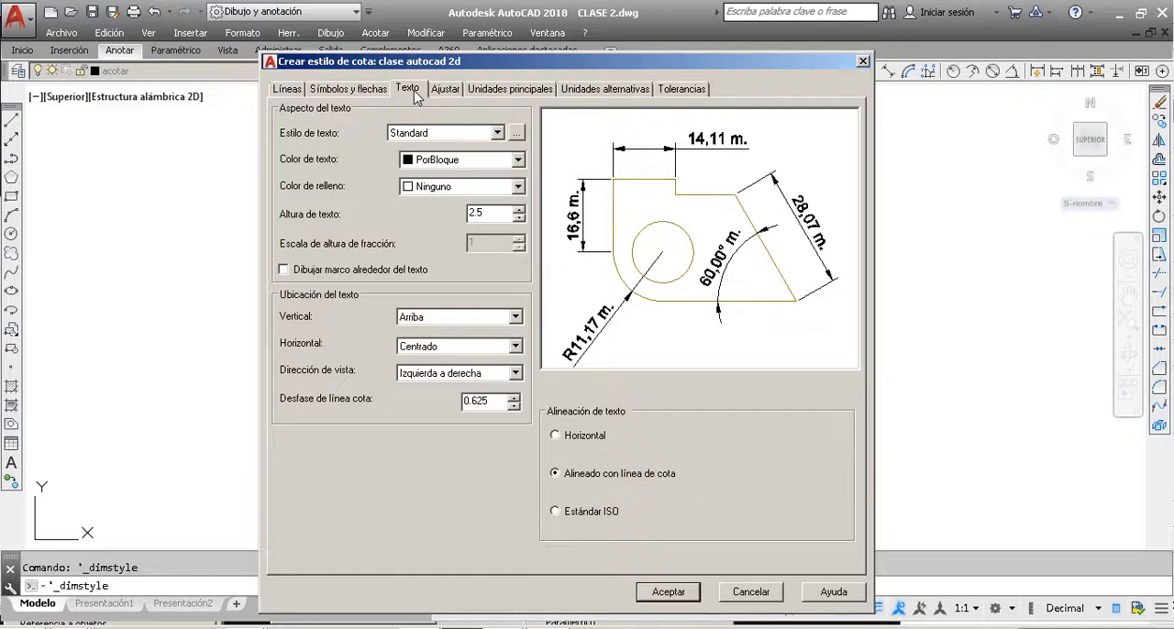
left_click(485, 95)
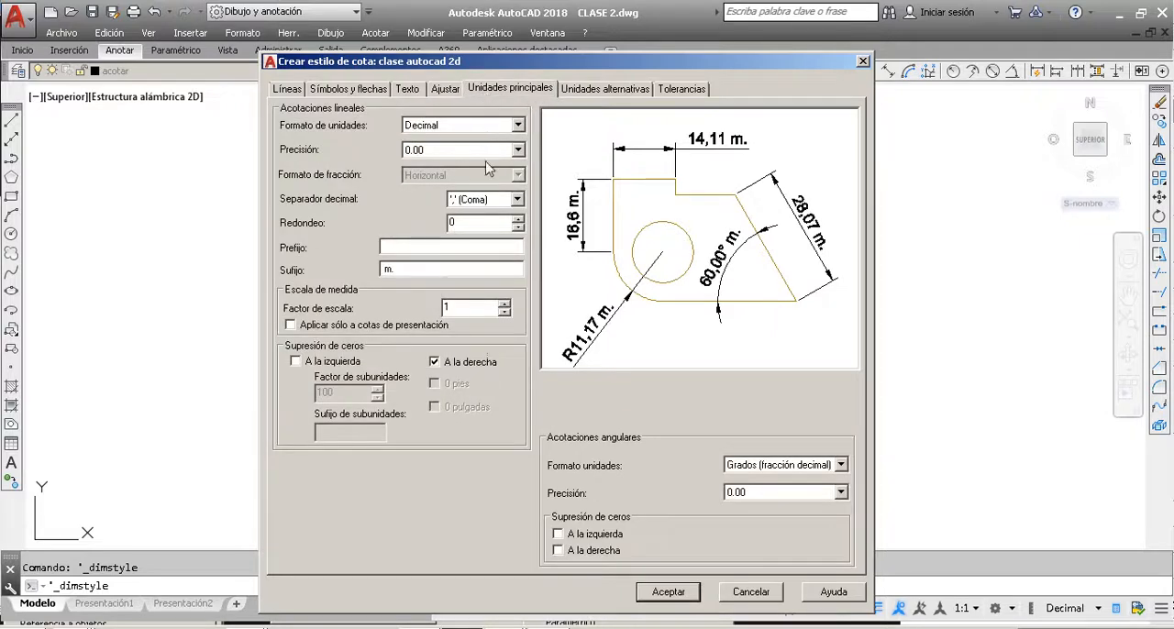
Step: Set the style's dimension text height to 3 and keep its fill colour at Ninguno
left_click(411, 91)
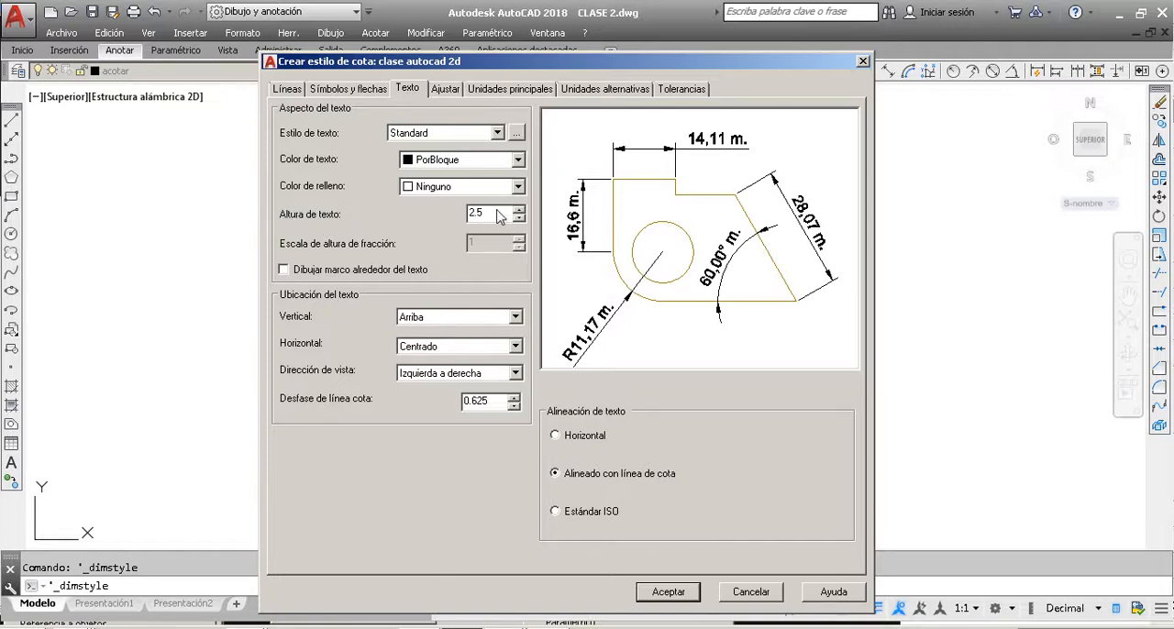
left_click_drag(499, 212, 458, 223)
left_click_drag(783, 59, 1050, 55)
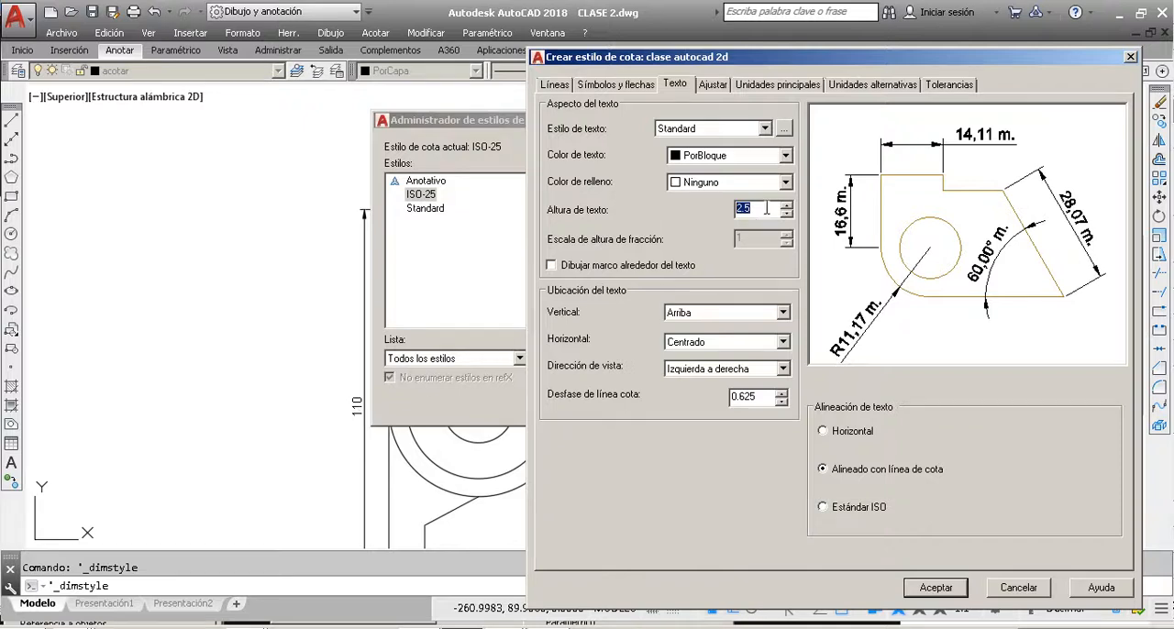
left_click(745, 183)
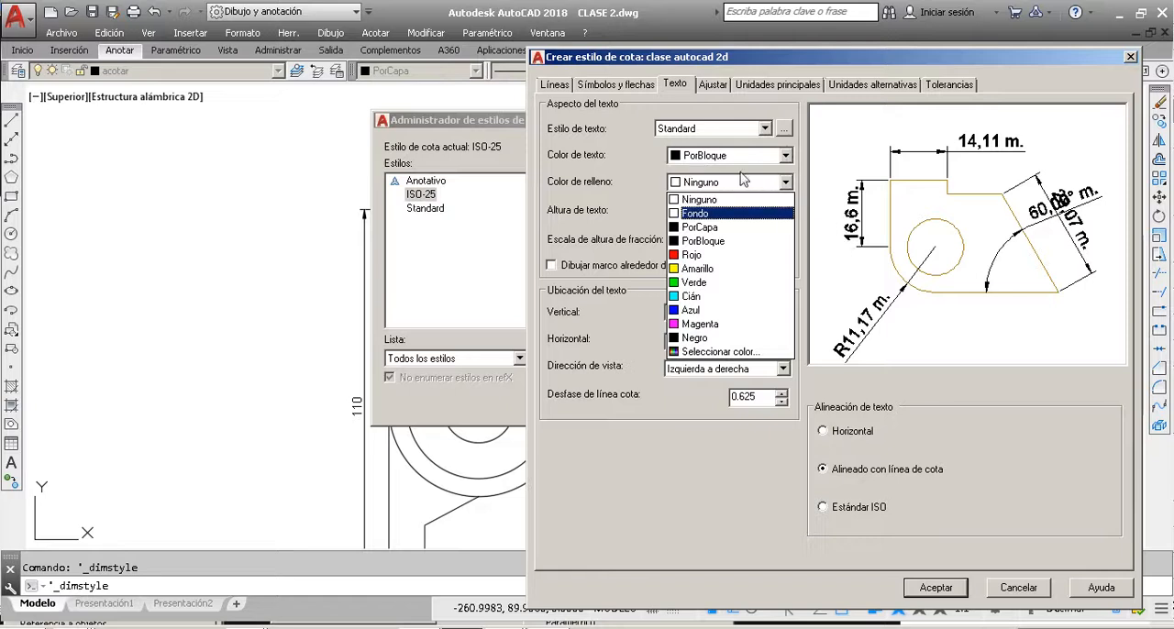
key("Down")
key("Up")
key("Up")
key("Return")
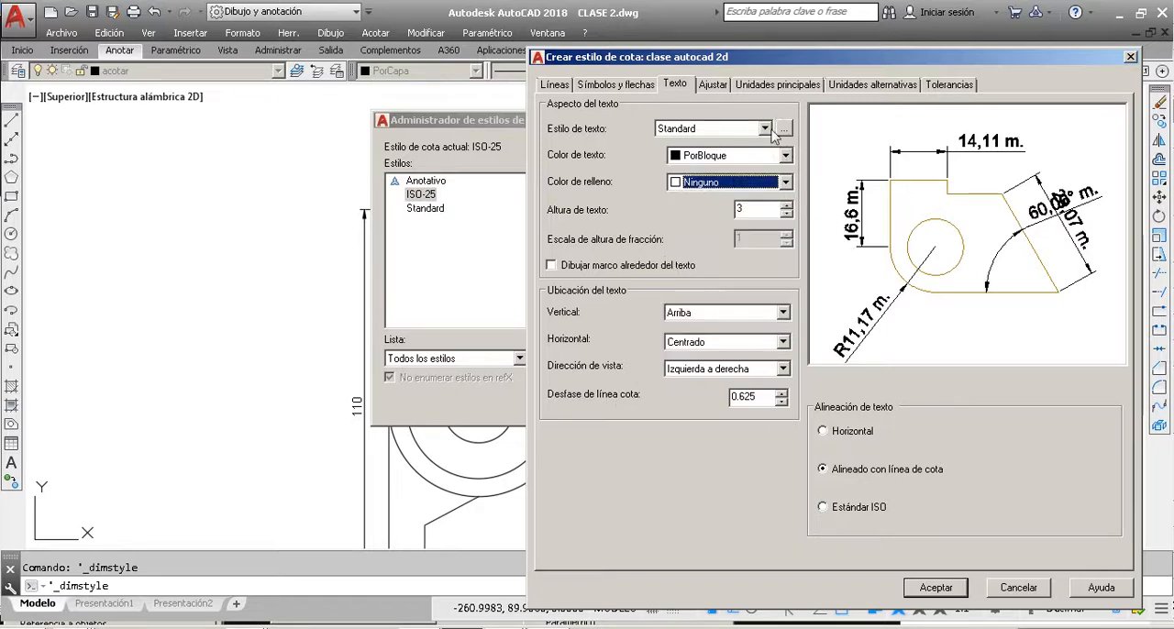
Step: Set the dimension text colour of the style to PorCapa
left_click_drag(597, 57, 227, 81)
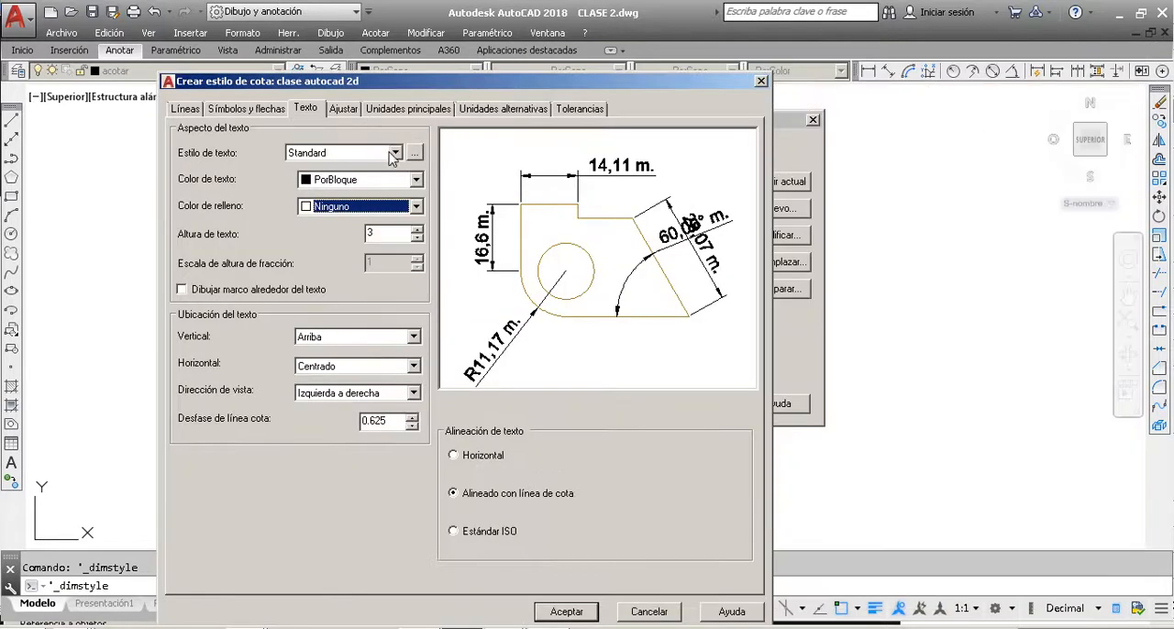
left_click(416, 179)
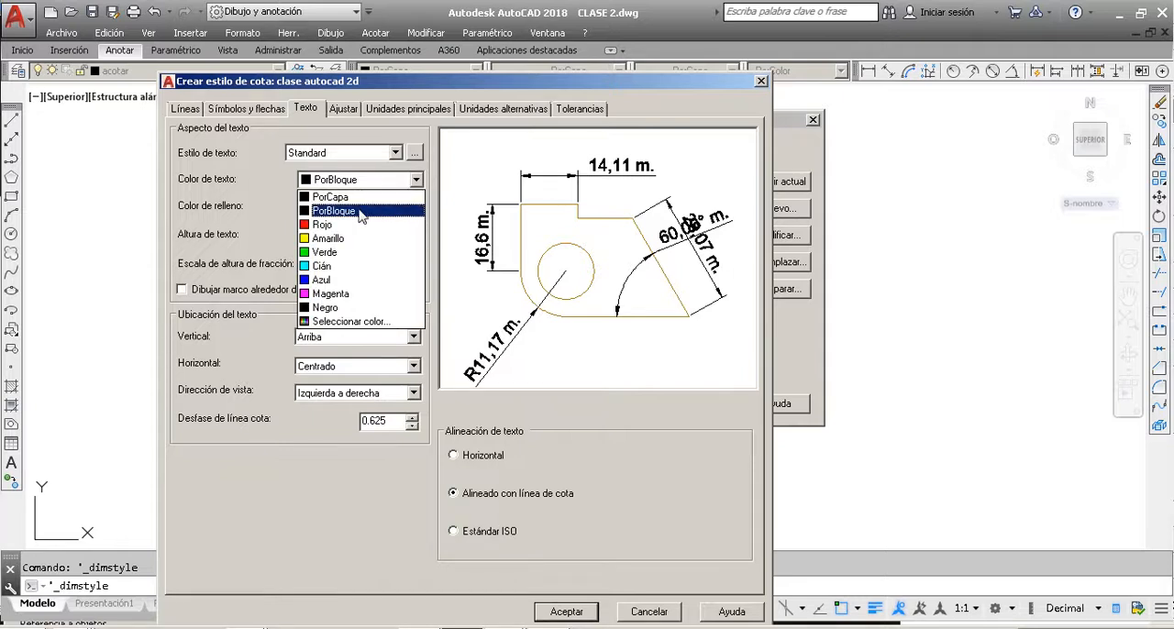
key("Up")
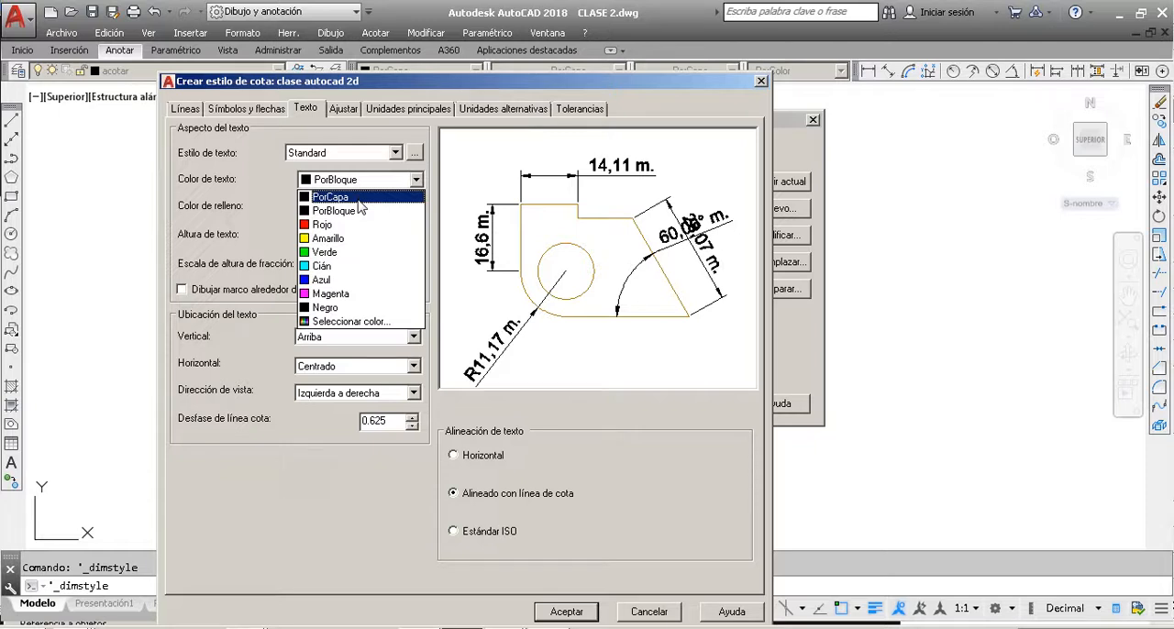
left_click(360, 202)
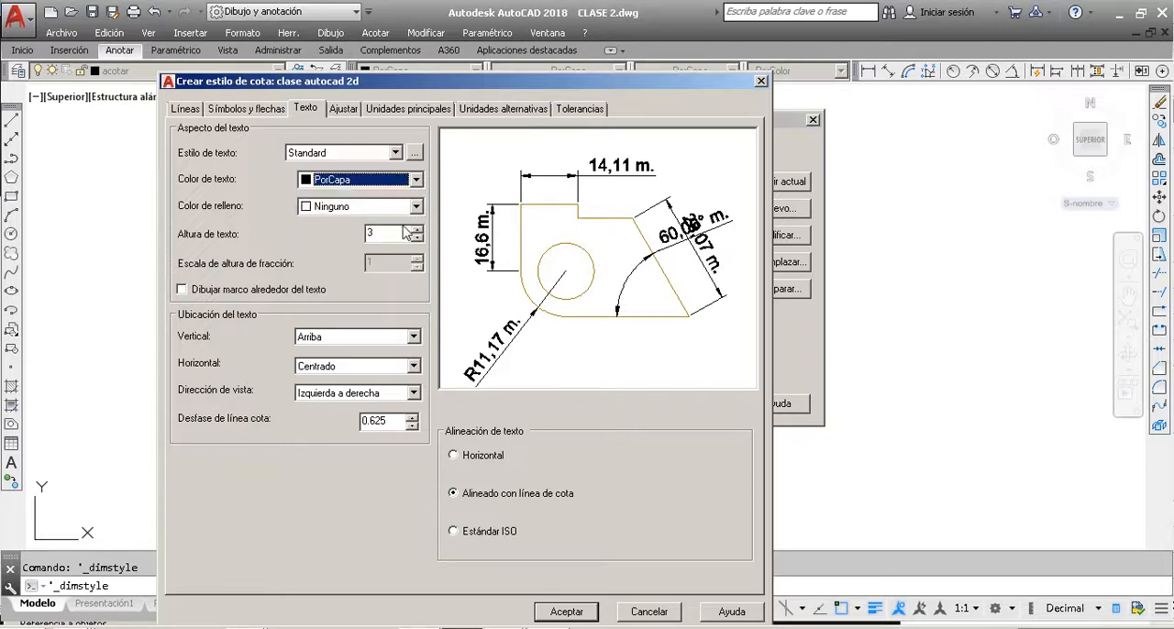
Step: Try the fill colour Amarillo behind the dimension text and return it to Ninguno
left_click(380, 211)
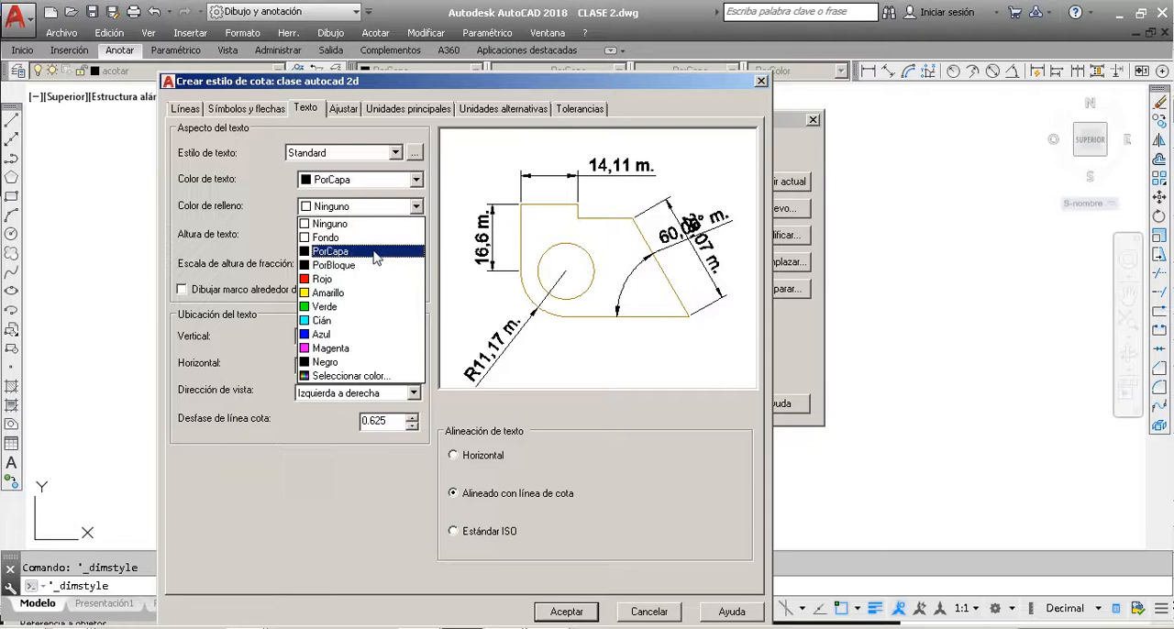
left_click(389, 220)
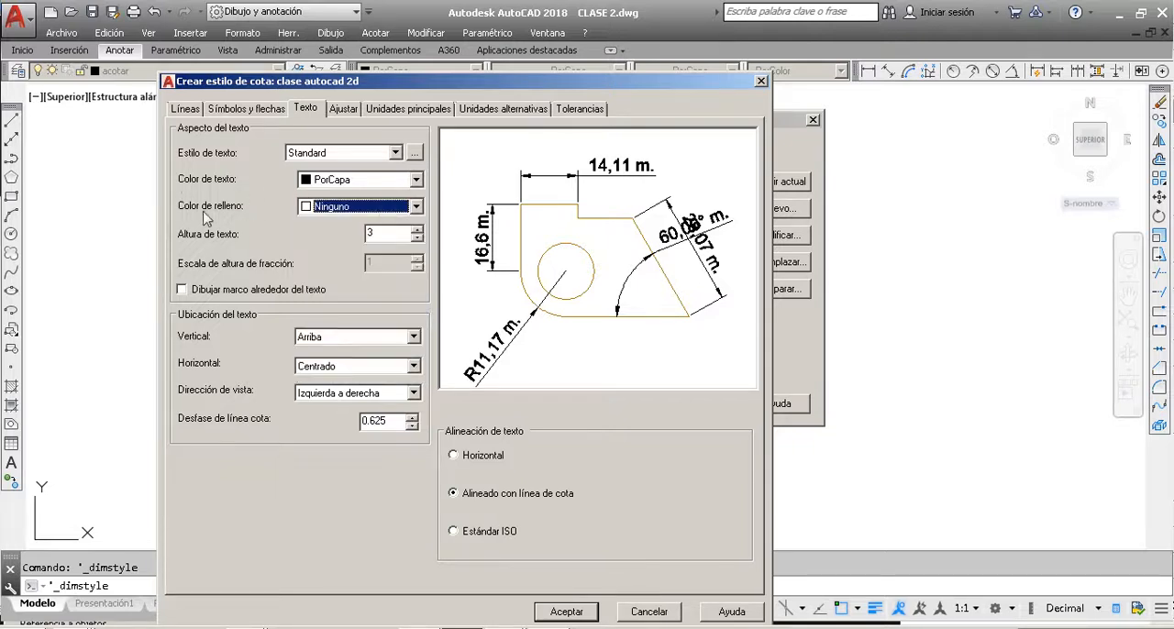
left_click(349, 214)
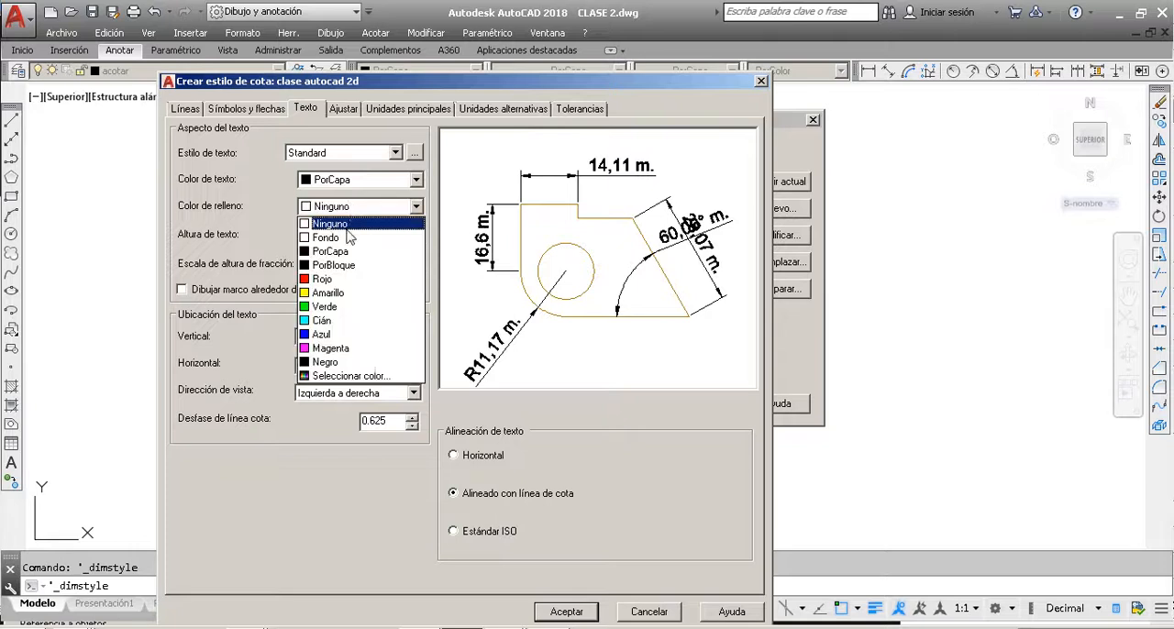
left_click(337, 291)
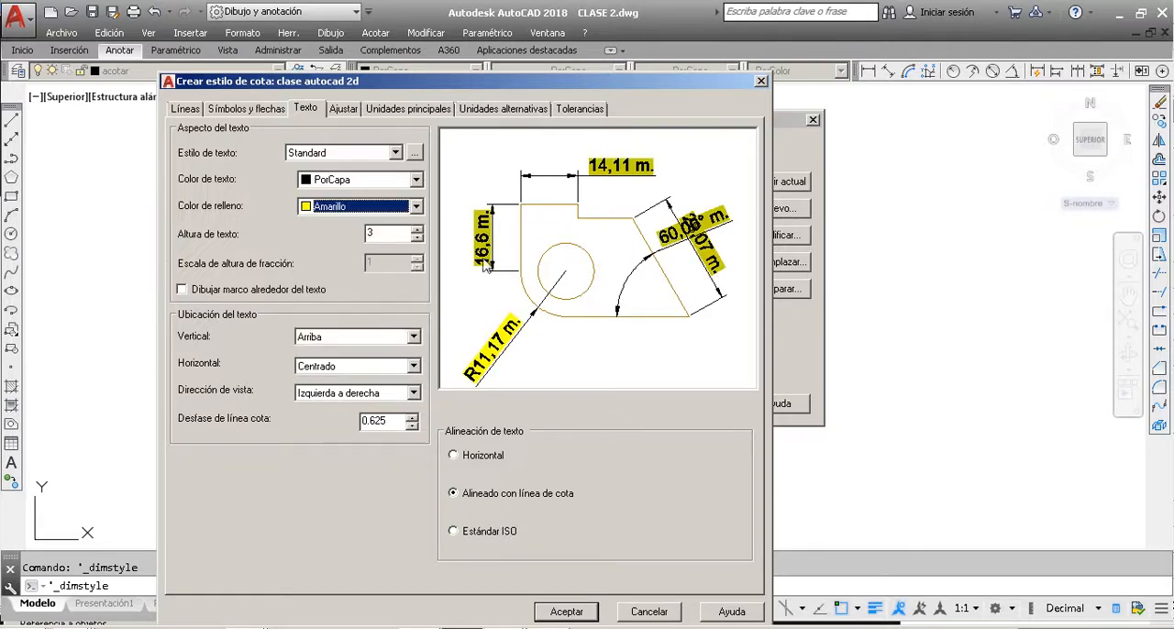
left_click(404, 207)
left_click(348, 223)
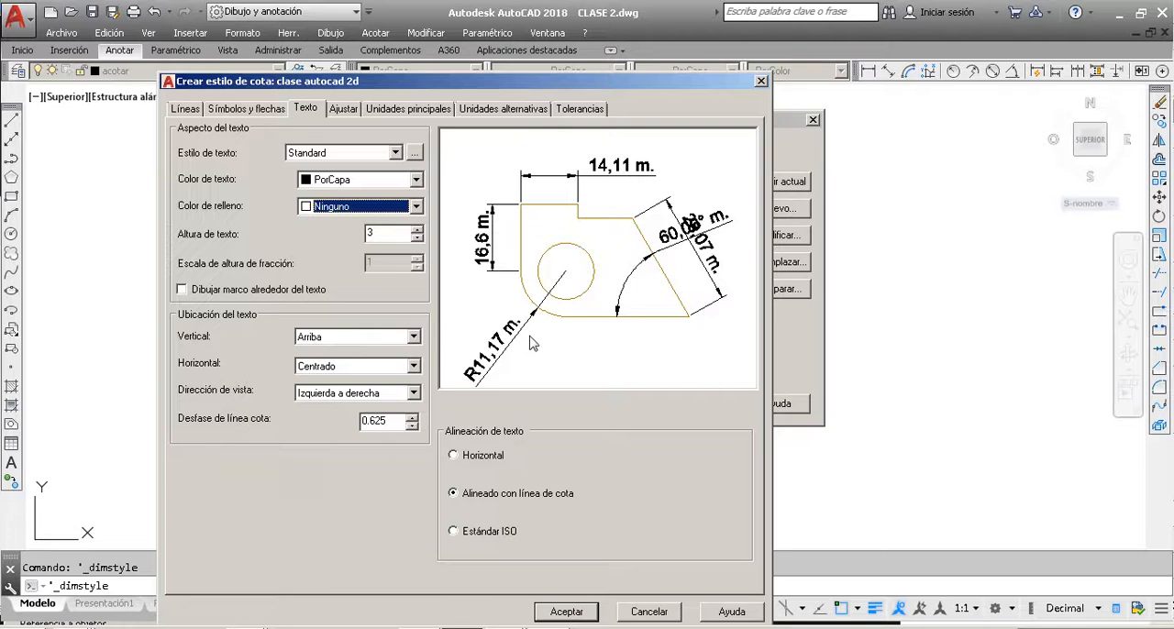
left_click(364, 207)
left_click(364, 208)
left_click(389, 235)
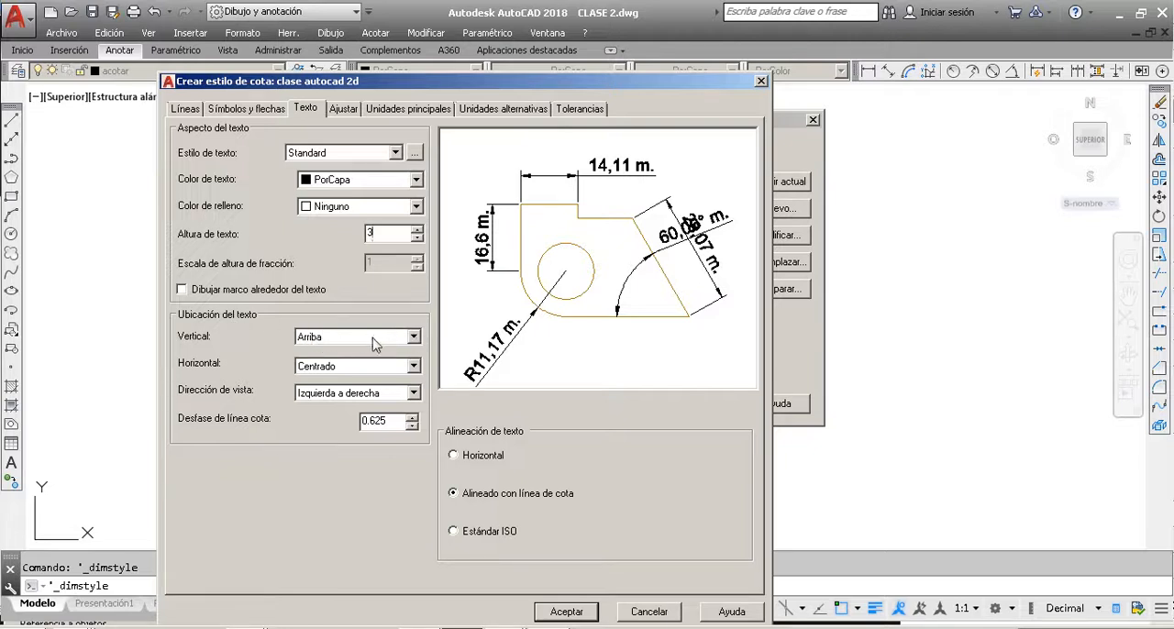
Step: Try the vertical text placements Exterior, Abajo and Centrado, and return the placement to Arriba
left_click(414, 336)
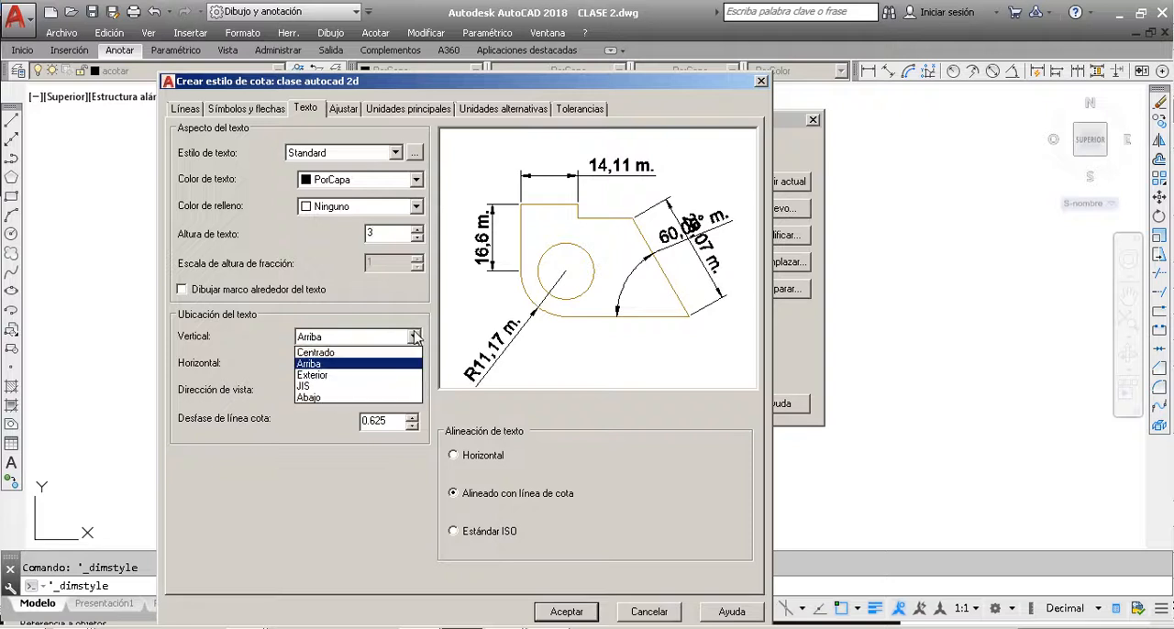
left_click(365, 372)
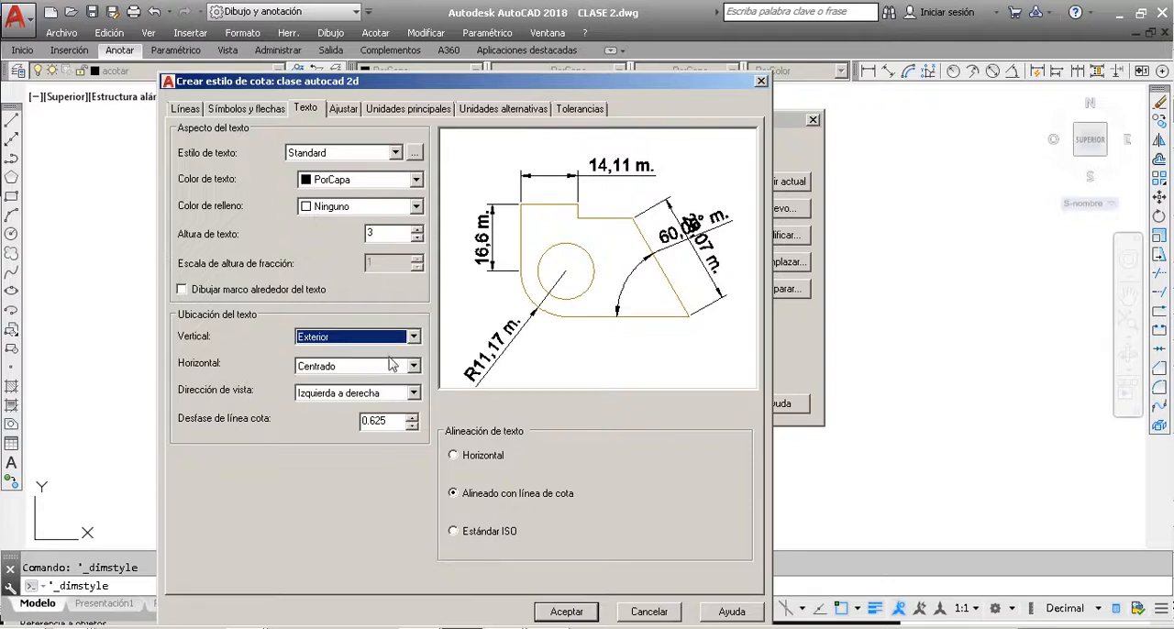
left_click(386, 233)
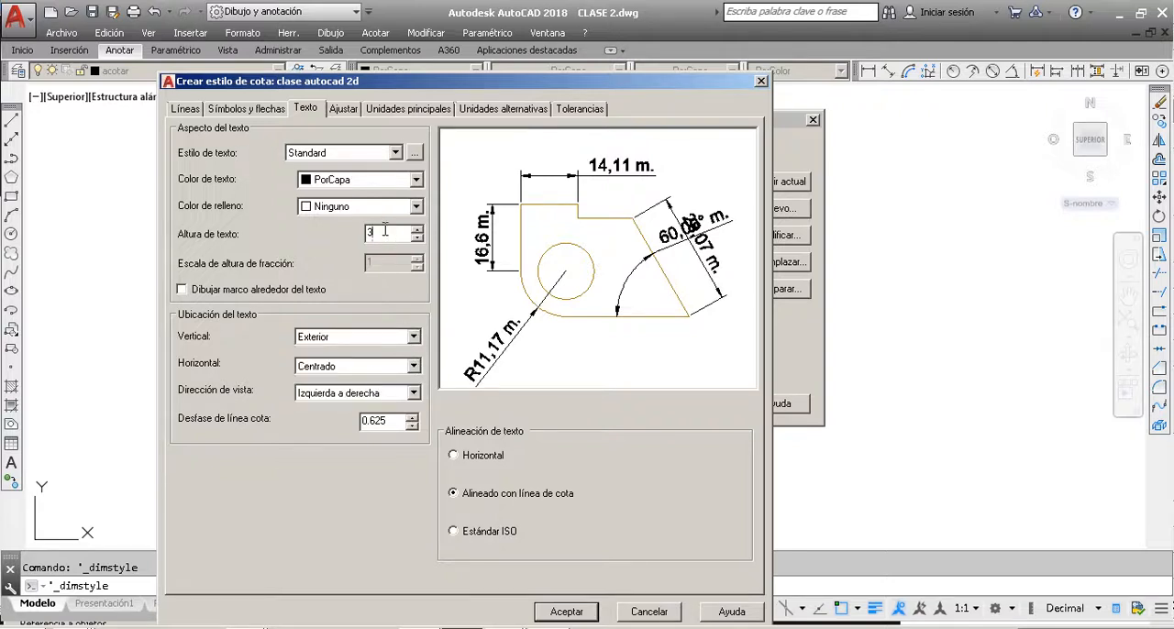
left_click(413, 336)
left_click(344, 399)
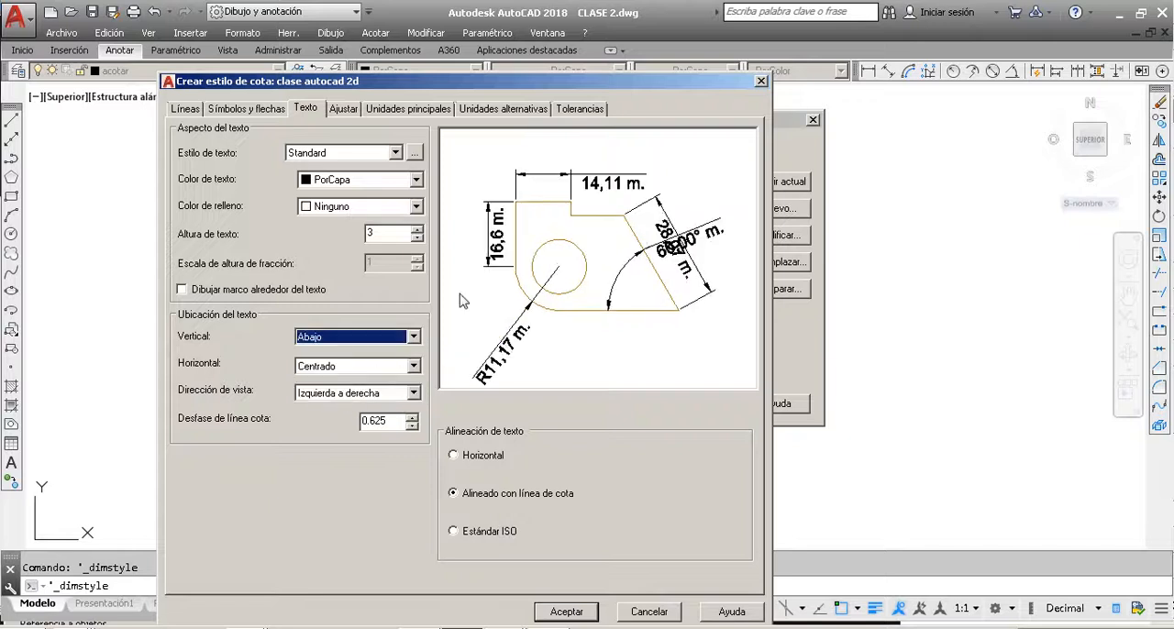
left_click(413, 337)
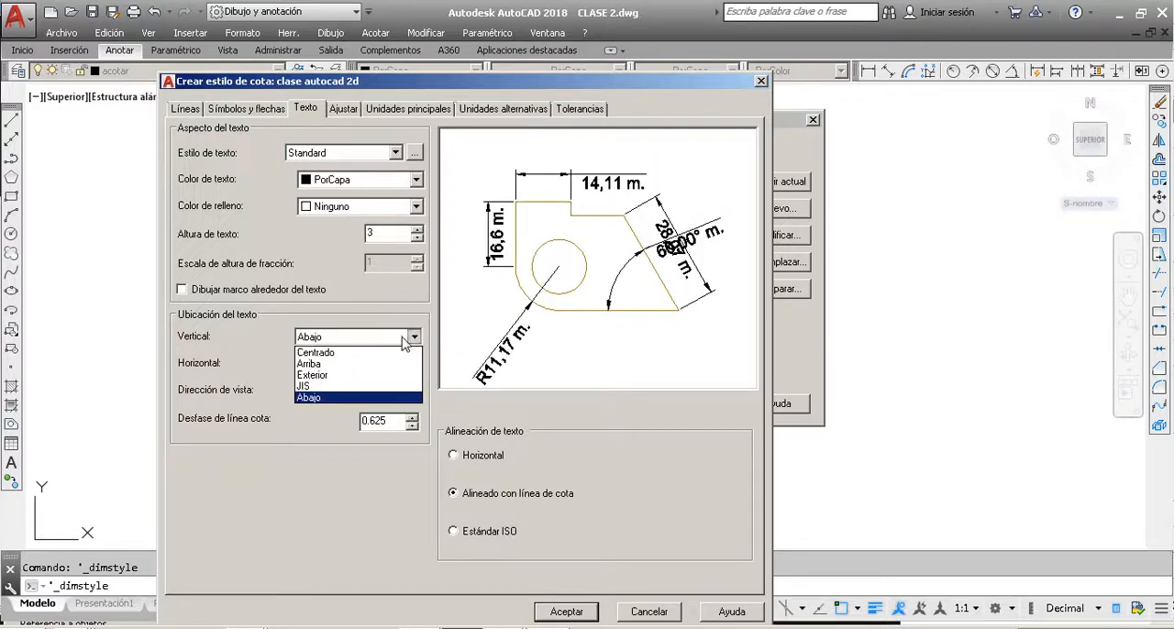
left_click(370, 353)
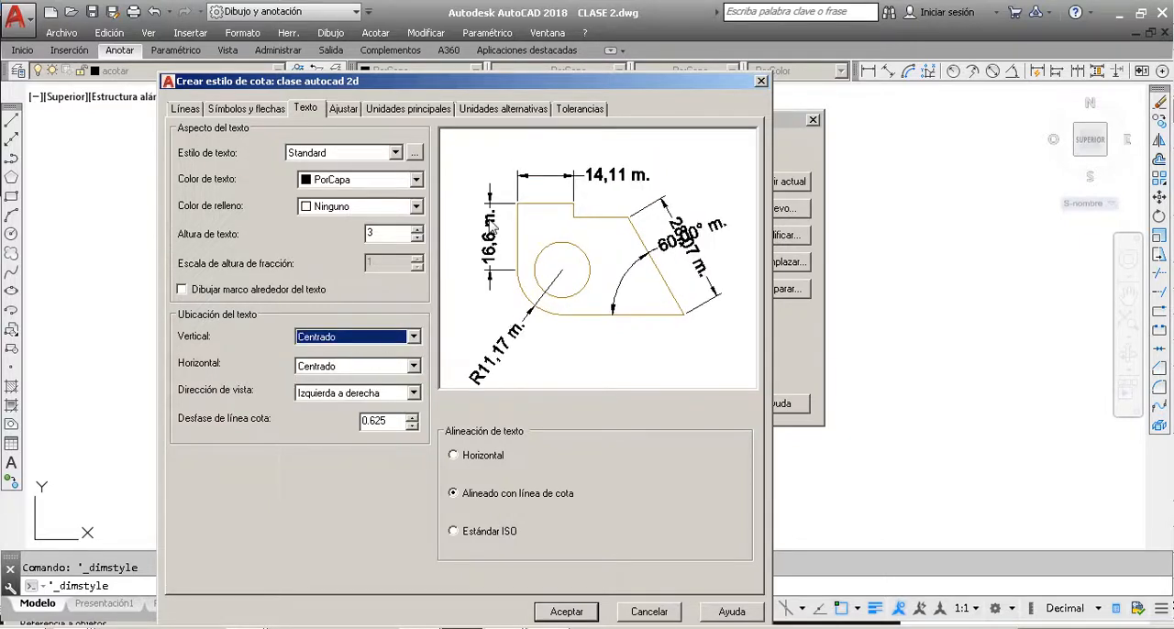
left_click(377, 341)
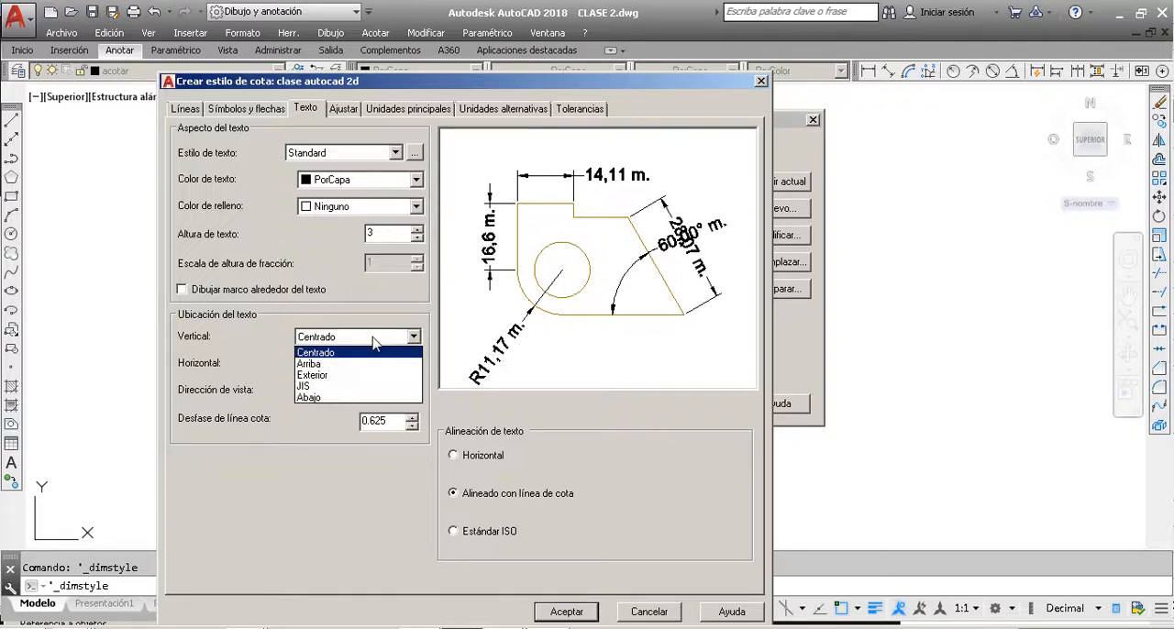
left_click(355, 364)
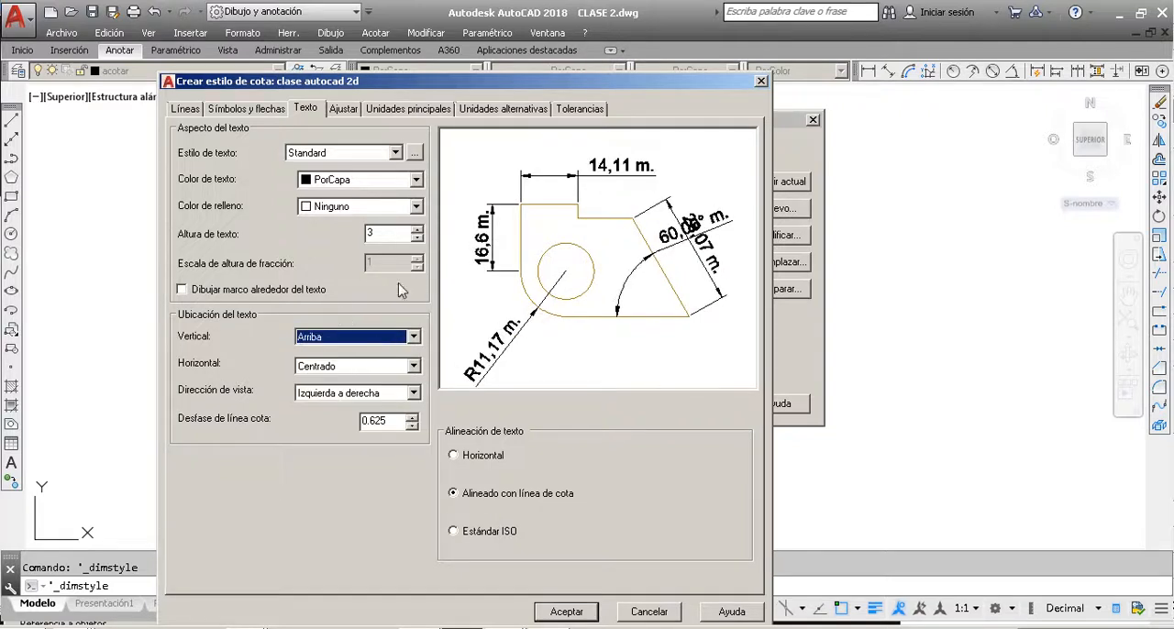
Step: Try the horizontal text placements En línea ref 1, En línea ref 2, Sobre línea ref 1 and Sobre línea ref 2 in the style preview
left_click(357, 368)
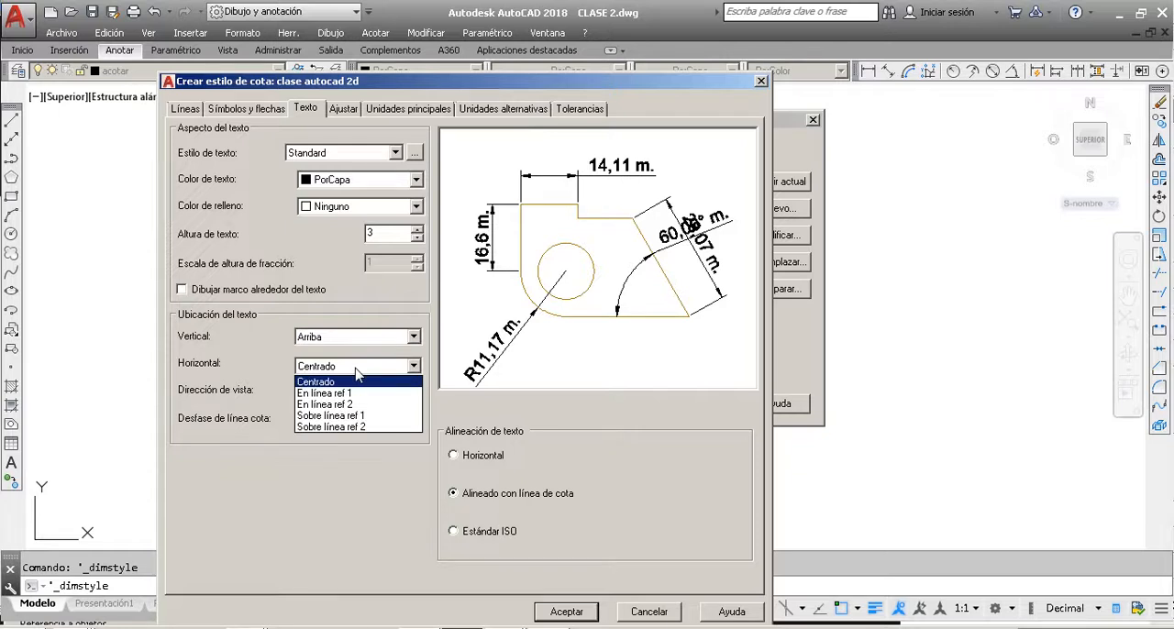
left_click(360, 394)
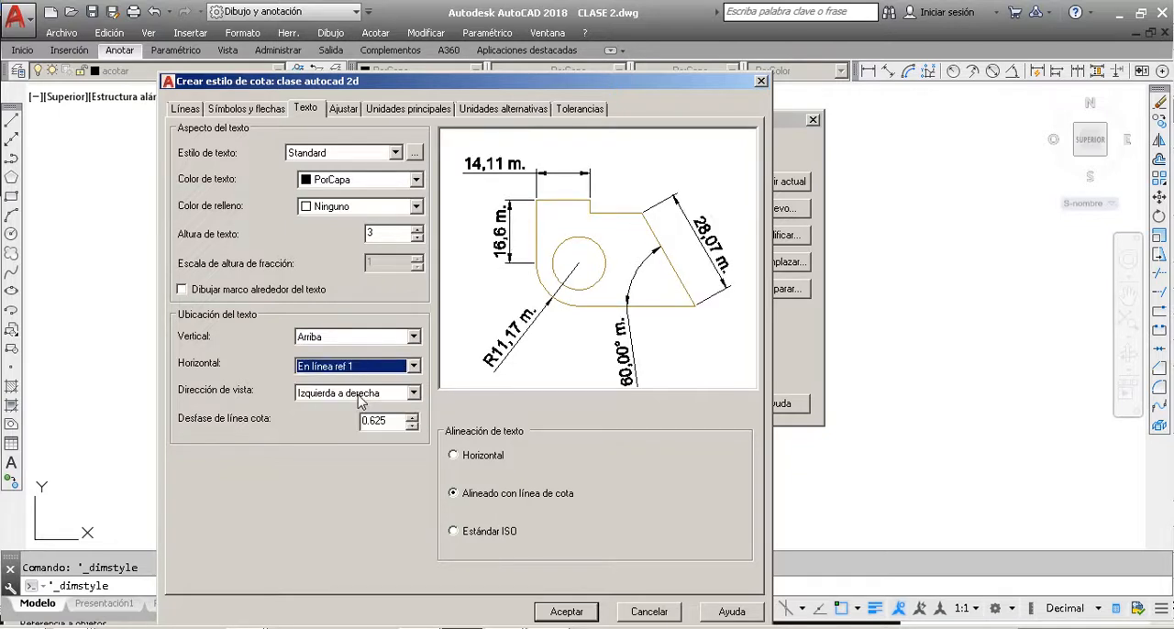
left_click(370, 367)
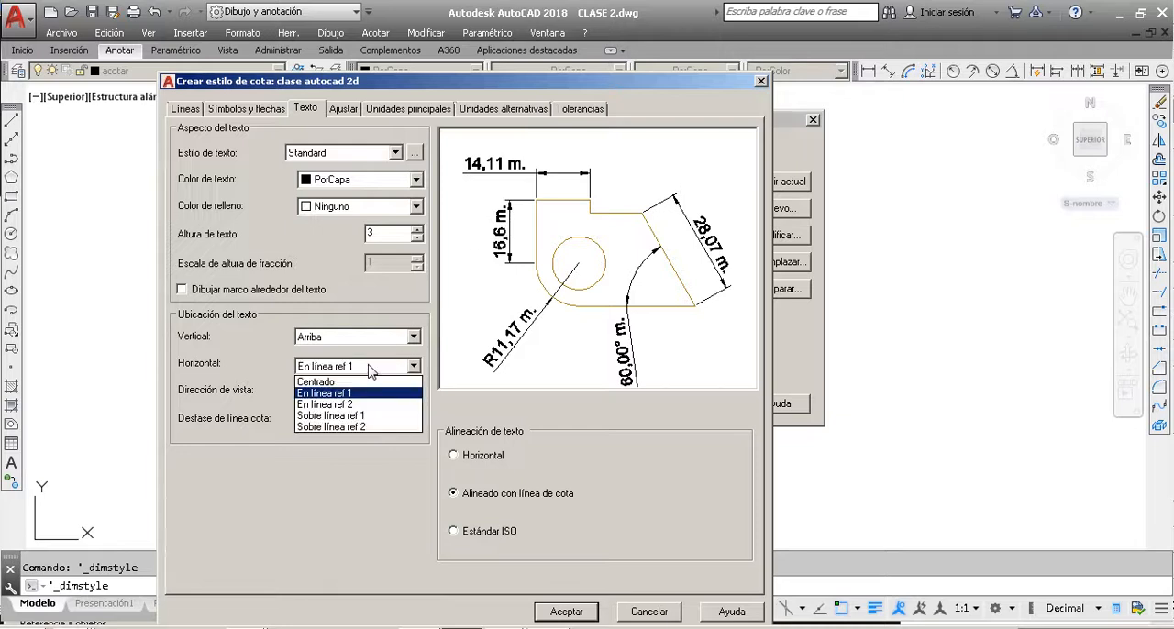
left_click(362, 406)
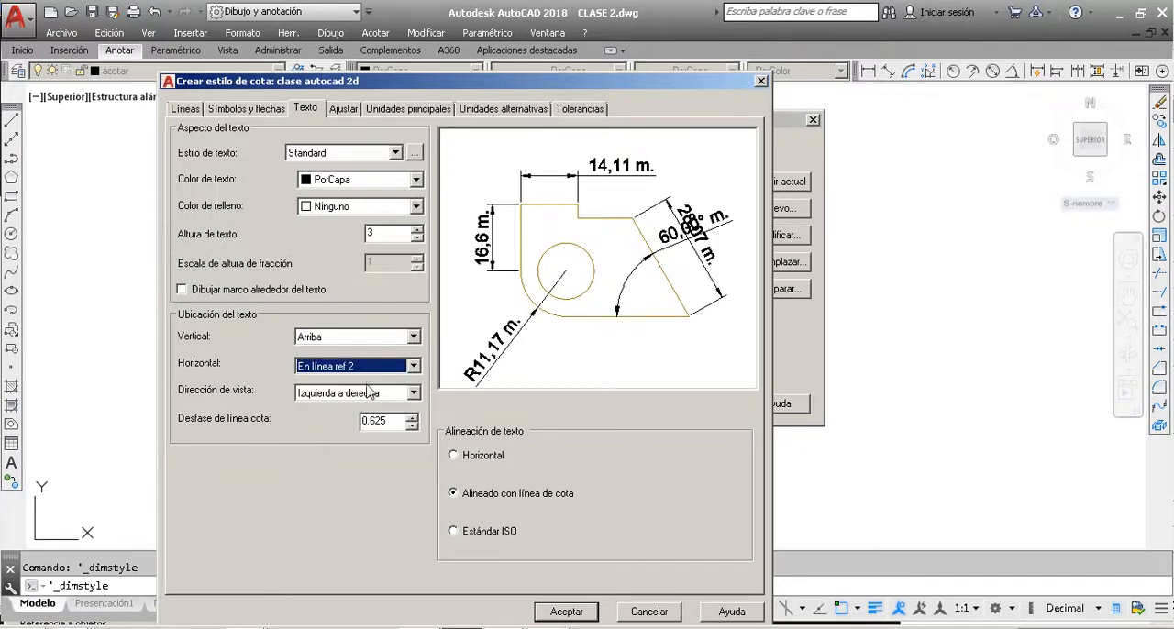
left_click(372, 366)
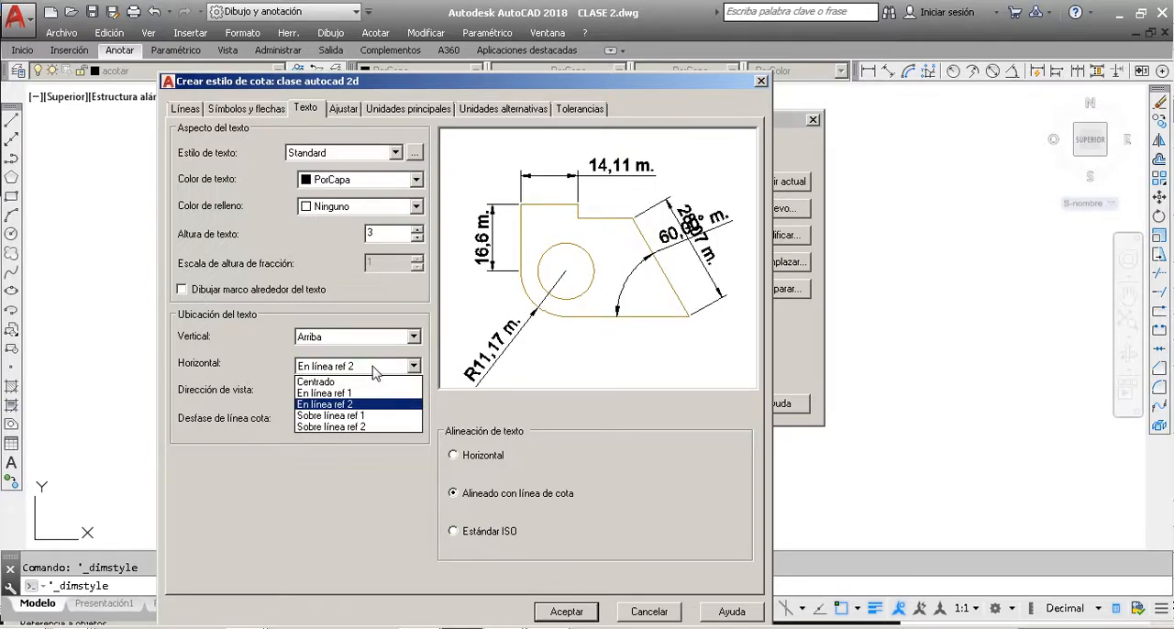
left_click(372, 417)
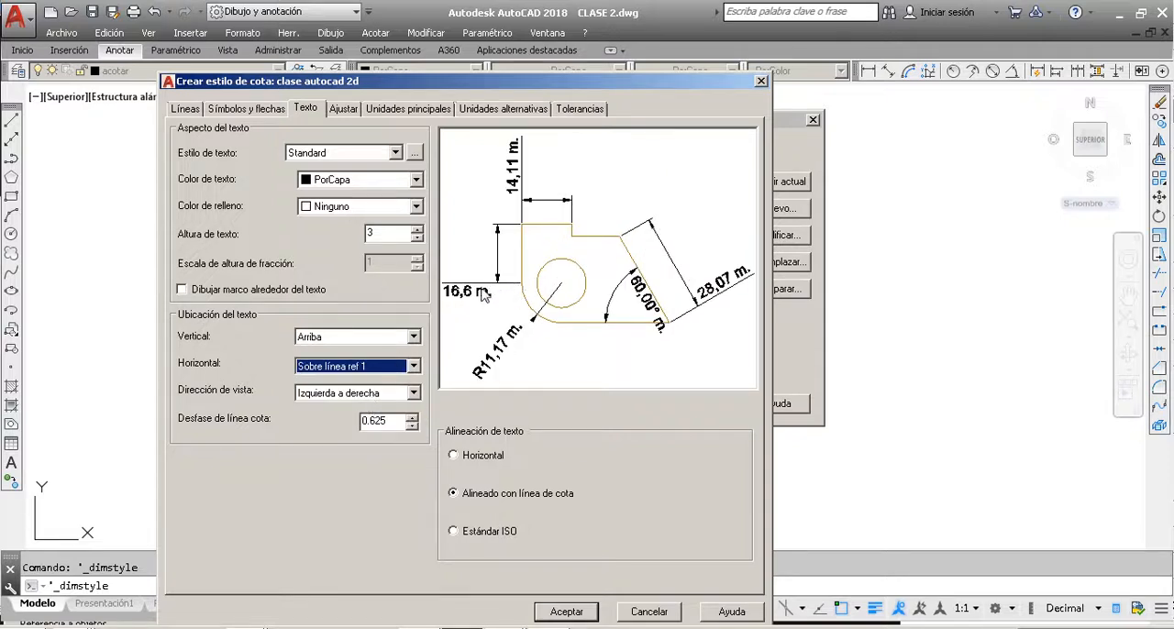
left_click(388, 372)
left_click(385, 427)
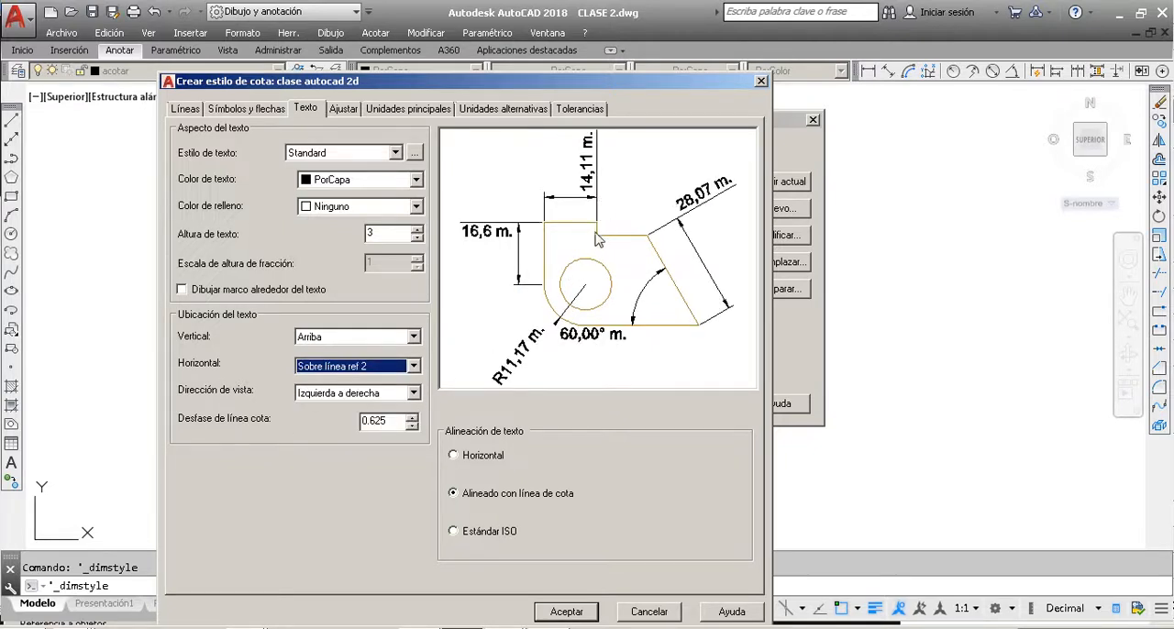
Step: Preview the horizontal placements En línea ref 2 and En línea ref 1 again, and return the horizontal text placement to Centrado
left_click(415, 367)
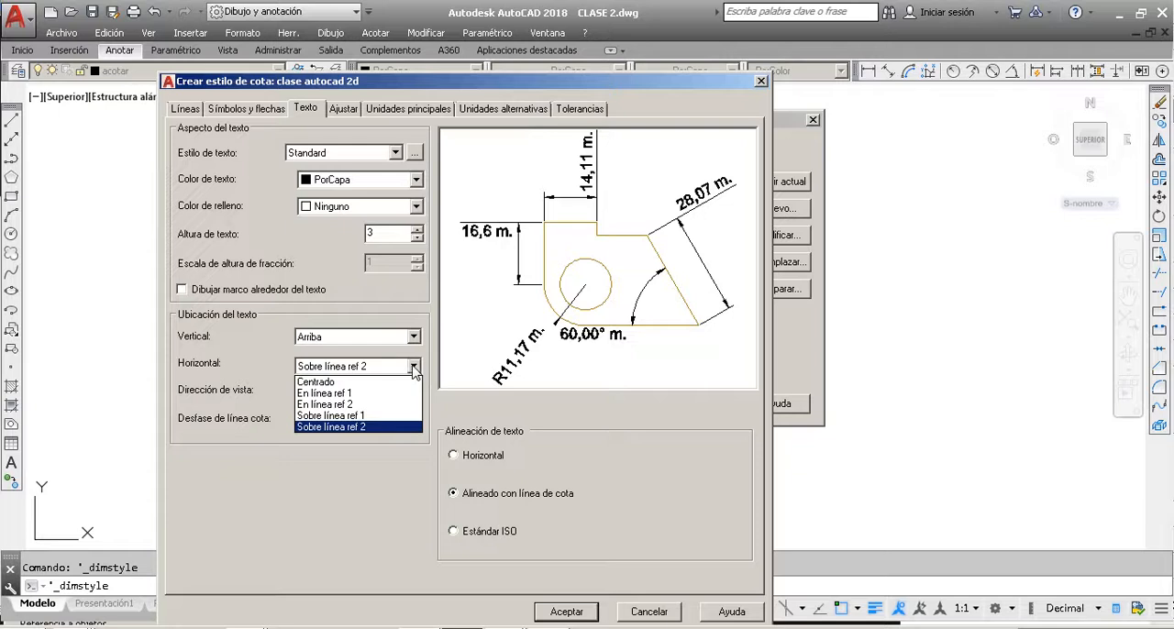
left_click(346, 407)
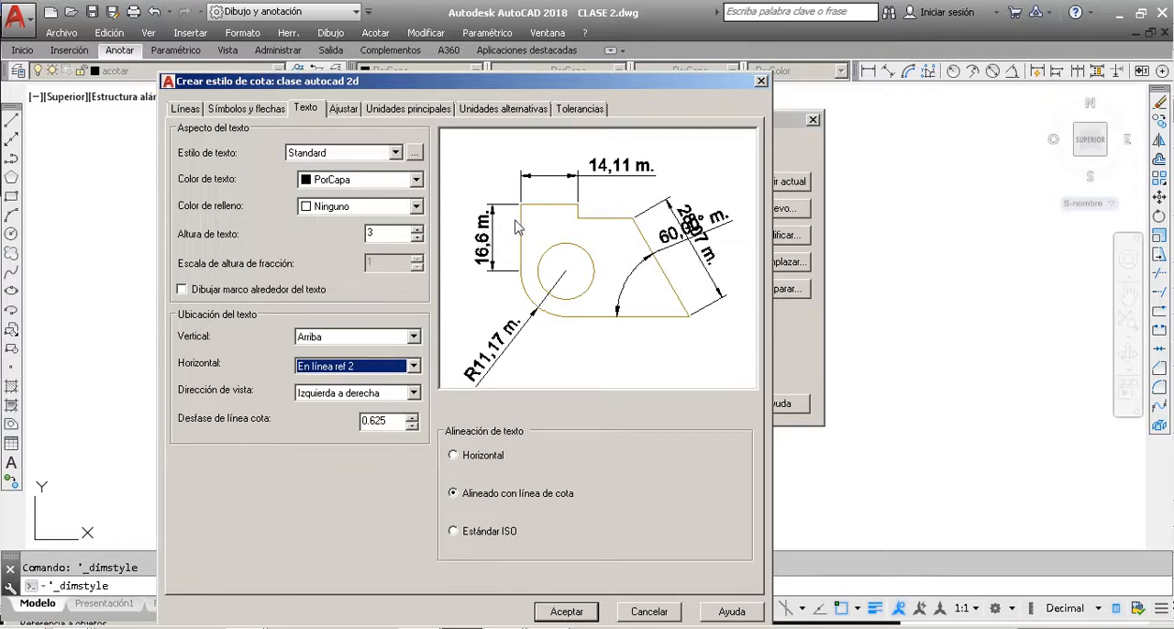
left_click(370, 367)
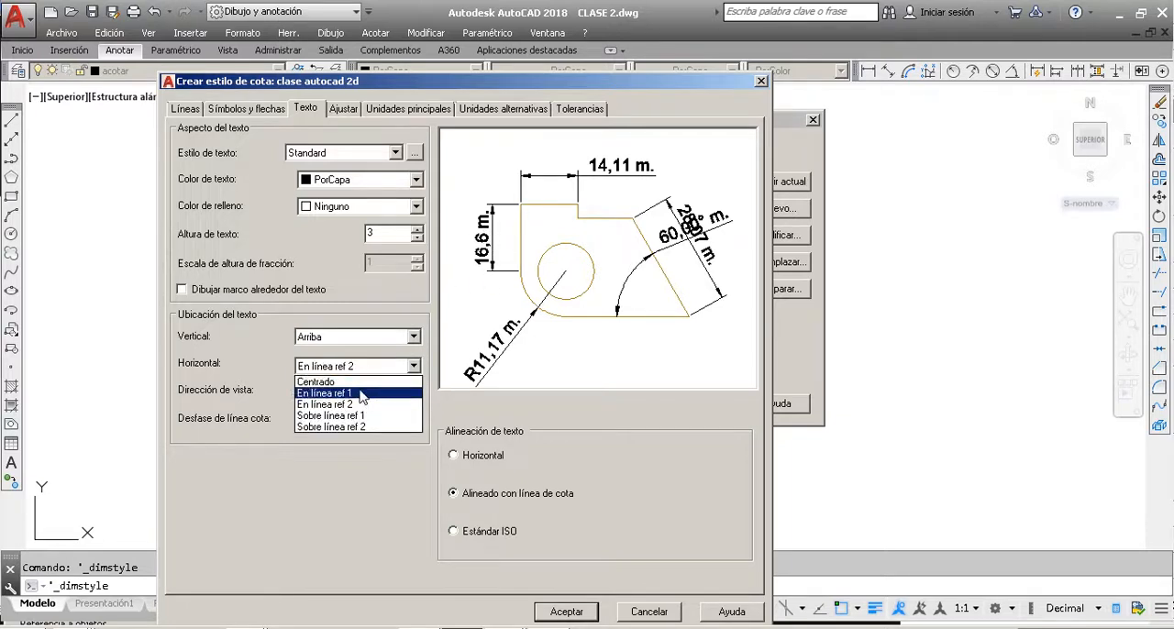
left_click(364, 393)
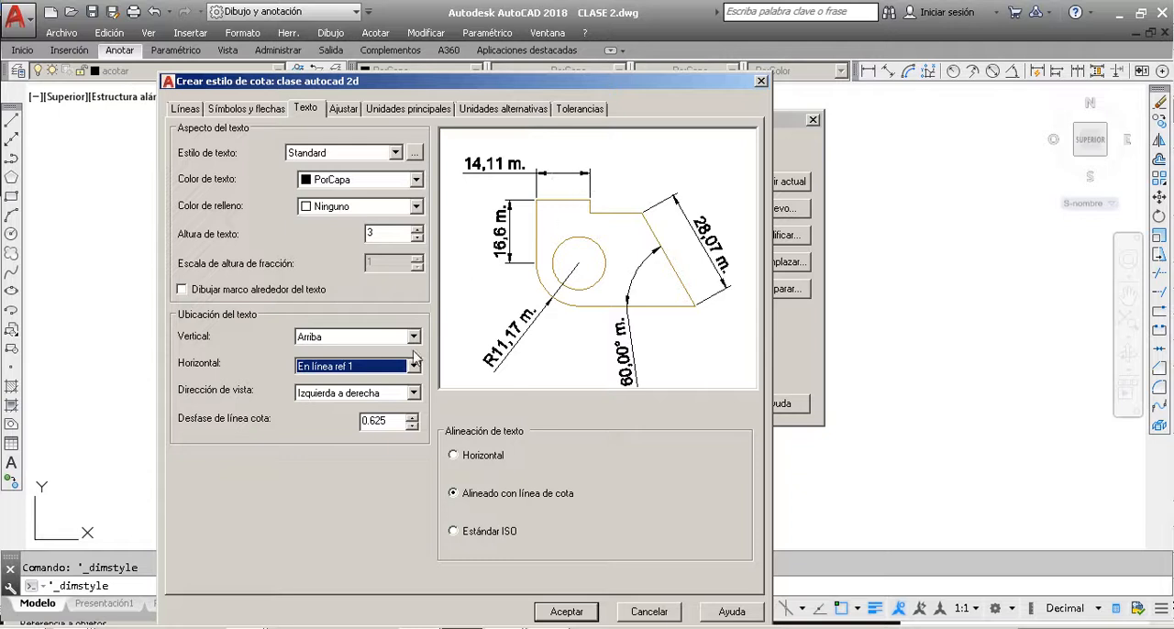
left_click(390, 369)
left_click(353, 382)
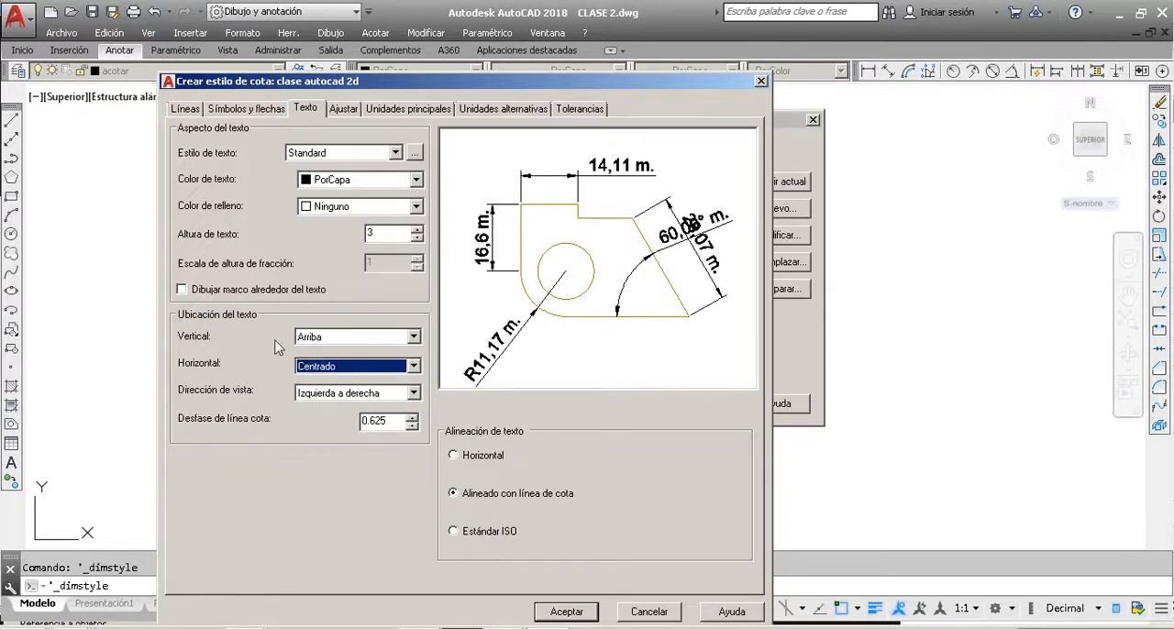
Step: Try the text view direction Derecha a izquierda twice, returning it to Izquierda a derecha each time
left_click(353, 394)
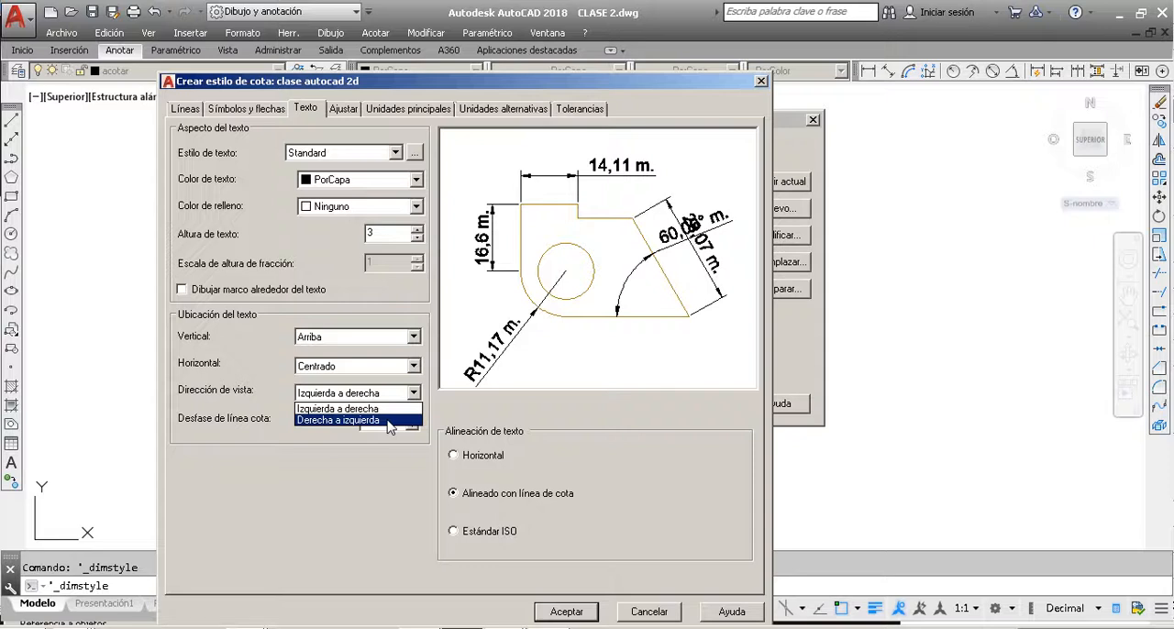
left_click(390, 421)
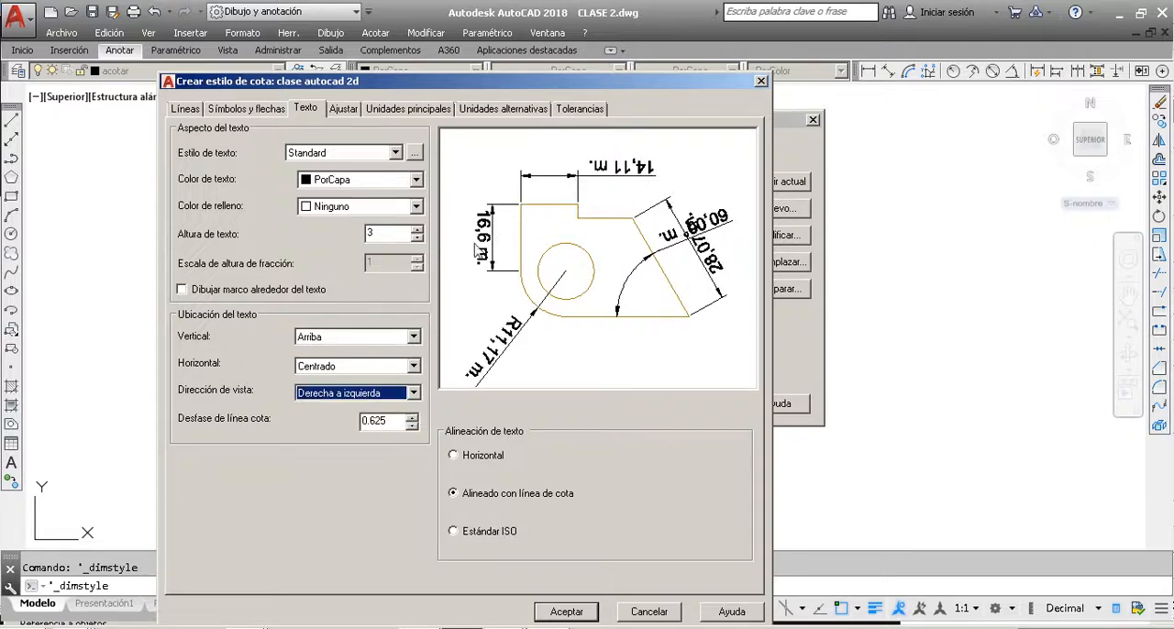
left_click(404, 393)
left_click(386, 407)
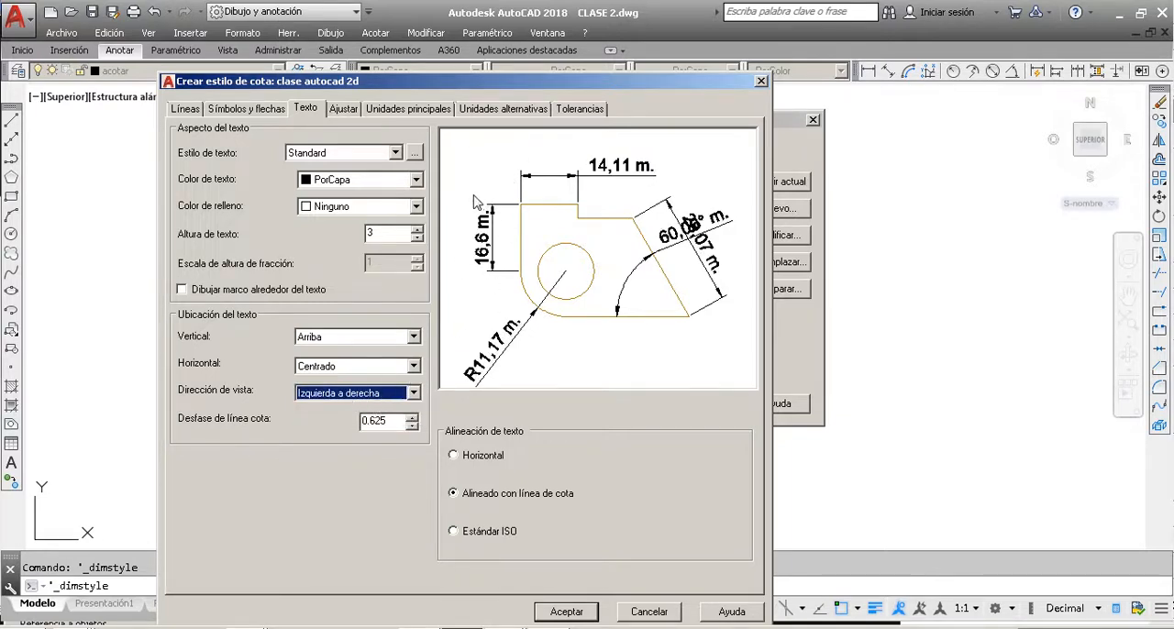
left_click(378, 394)
left_click(367, 420)
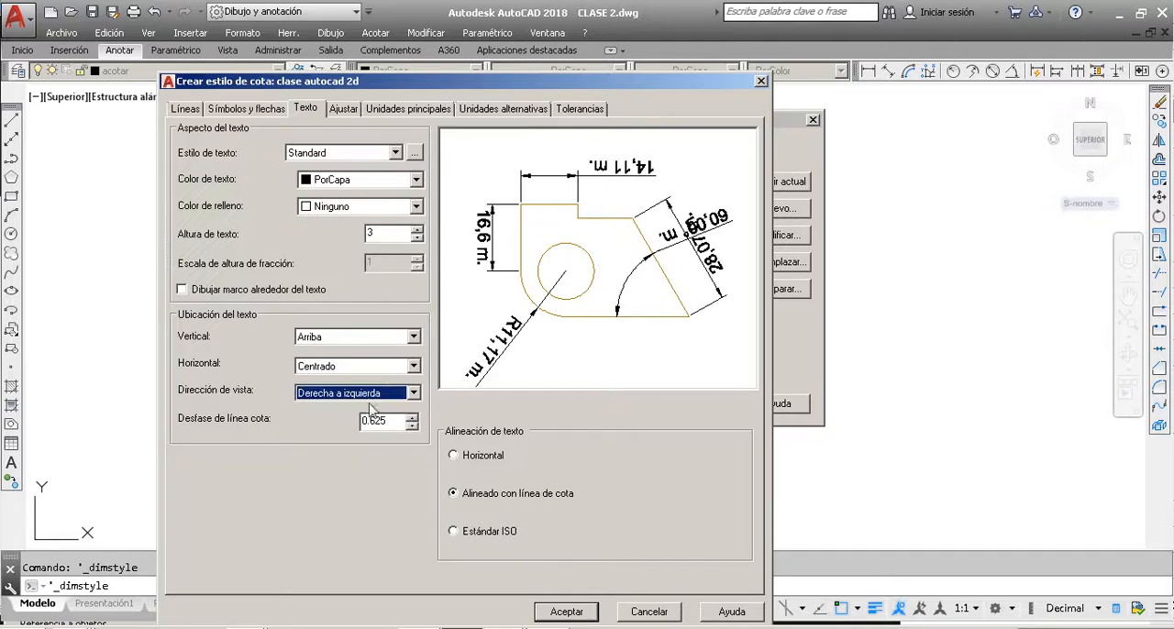
left_click(385, 394)
left_click(404, 409)
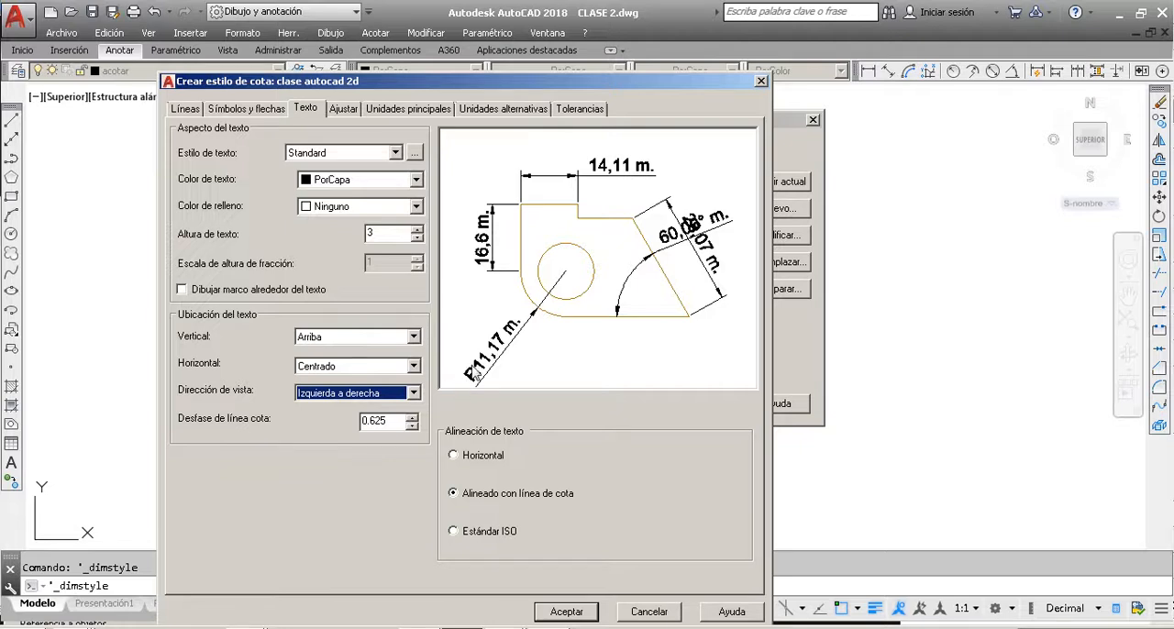
Step: Keep the dimension line offset at 0.625, accept the clase autocad 2d style settings and make it the current dimension style
double_click(392, 422)
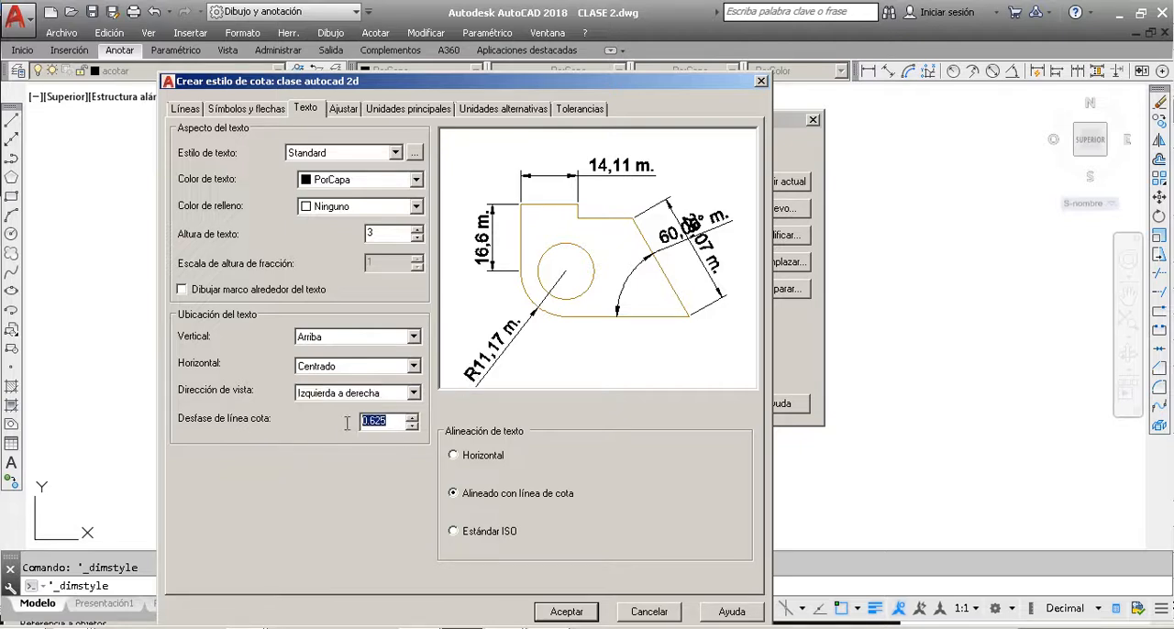
left_click(397, 418)
left_click_drag(622, 84, 624, 50)
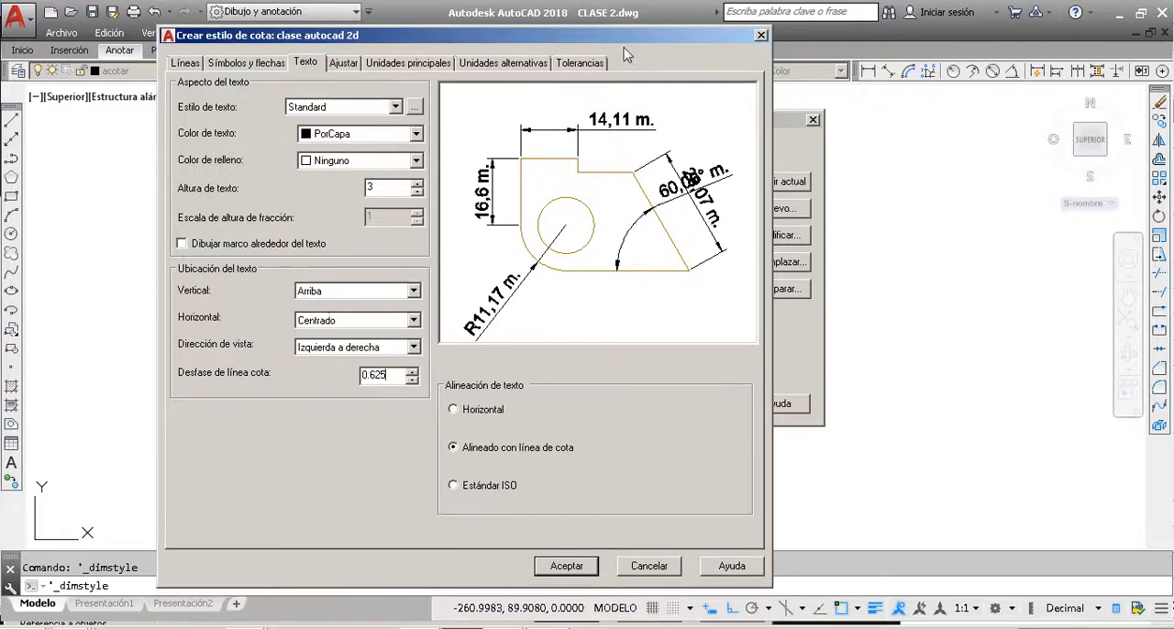
left_click(566, 566)
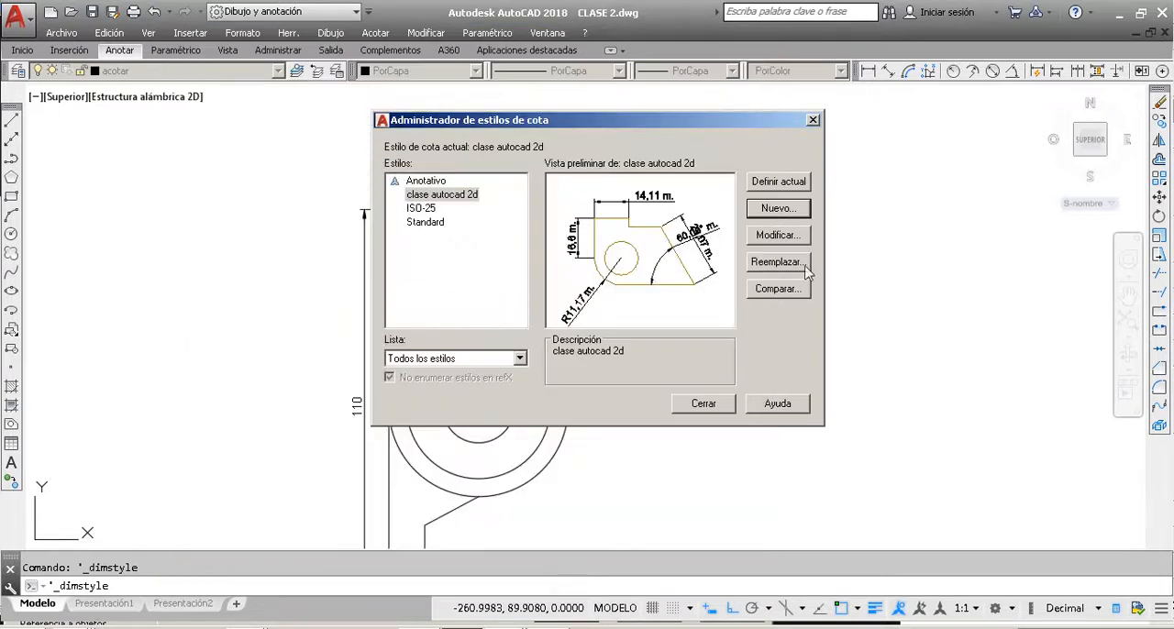
left_click(788, 185)
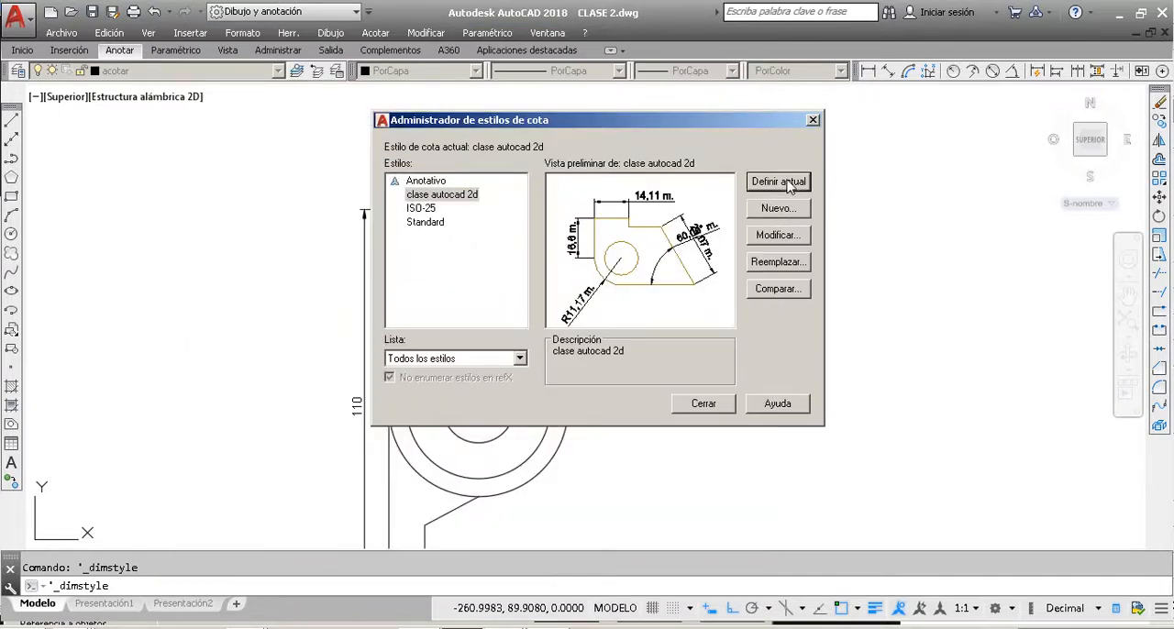
left_click(704, 404)
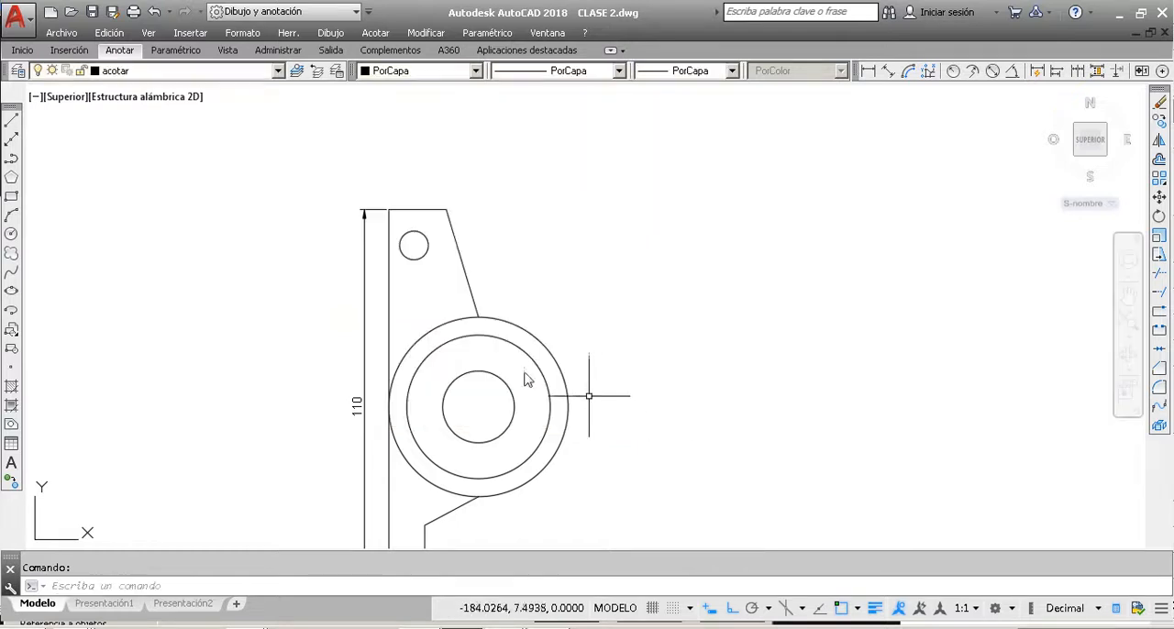
Step: Add a linear dimension in the clase autocad 2d style to the part's short top edge, placed above it
left_click(118, 53)
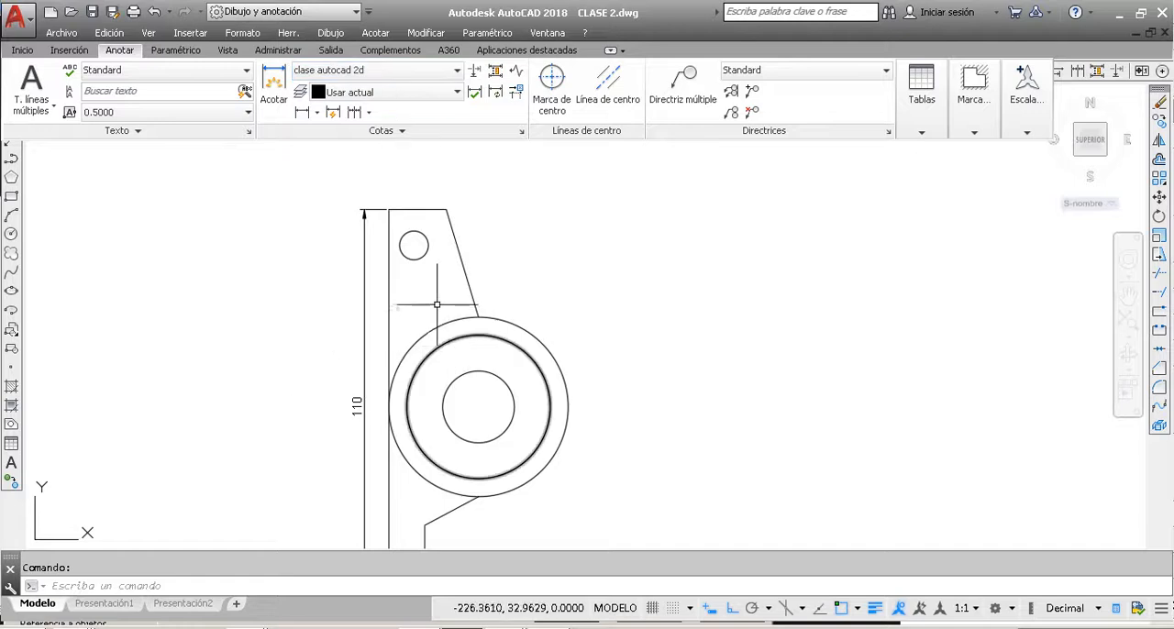
scroll(434, 301, "down", 2)
scroll(412, 362, "up", 2)
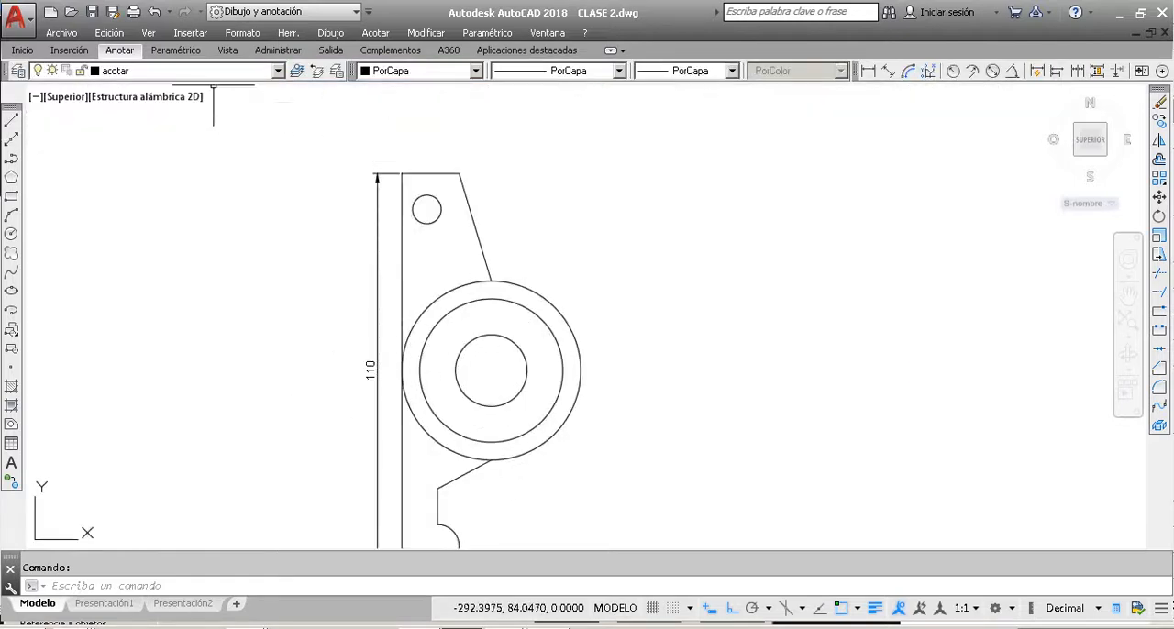
left_click(120, 53)
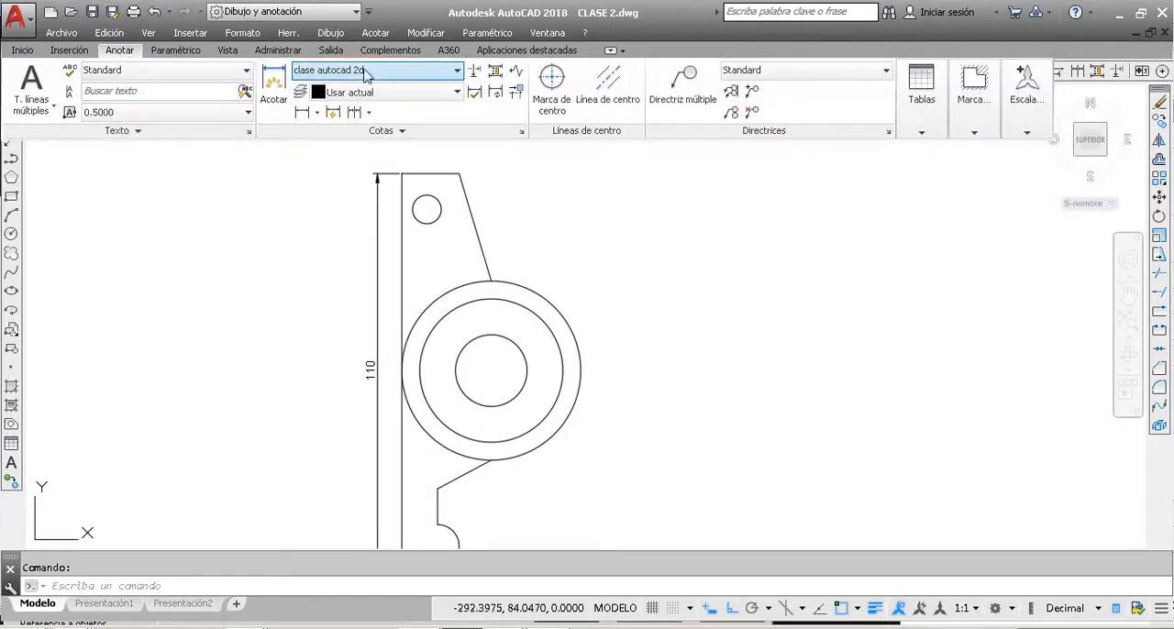
left_click(303, 116)
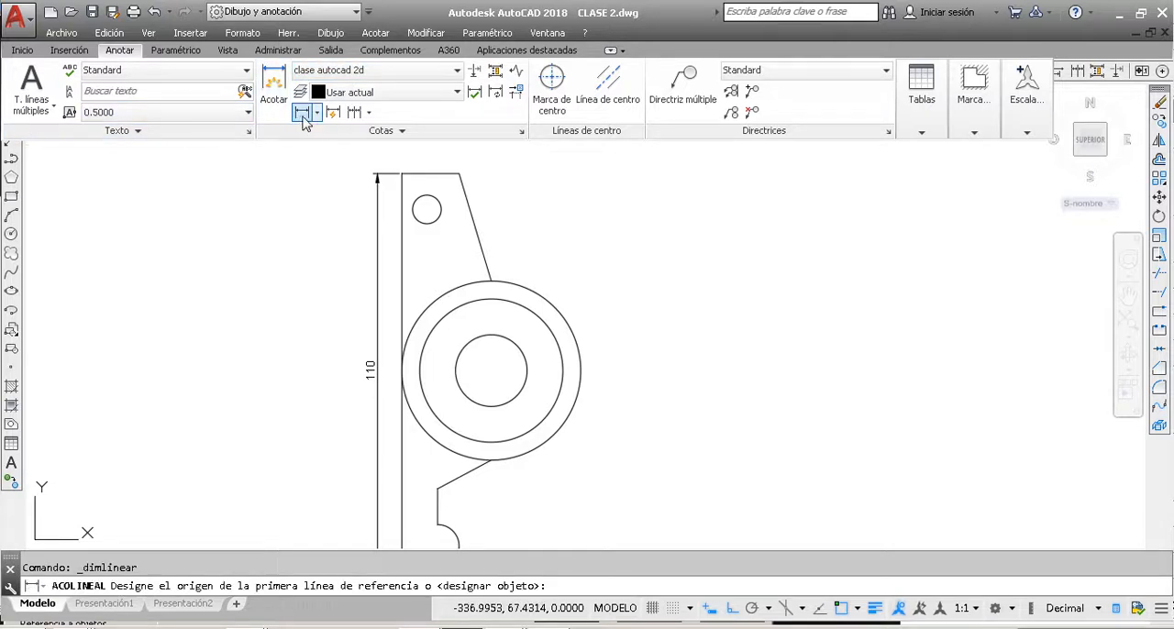
scroll(400, 173, "up", 2)
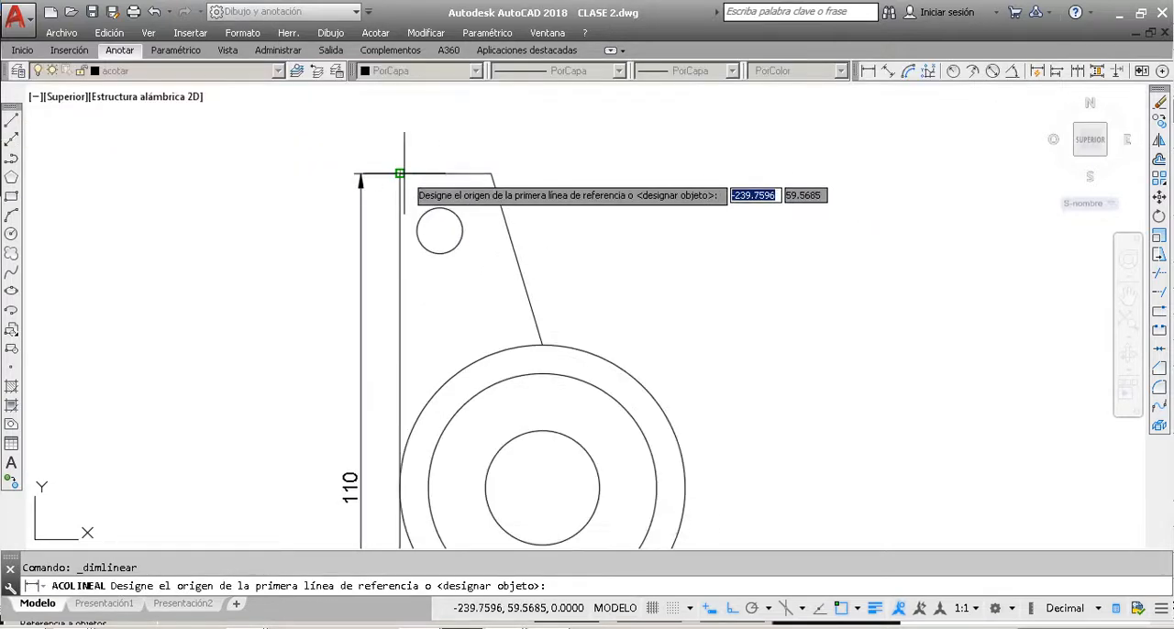
left_click(400, 173)
left_click(485, 173)
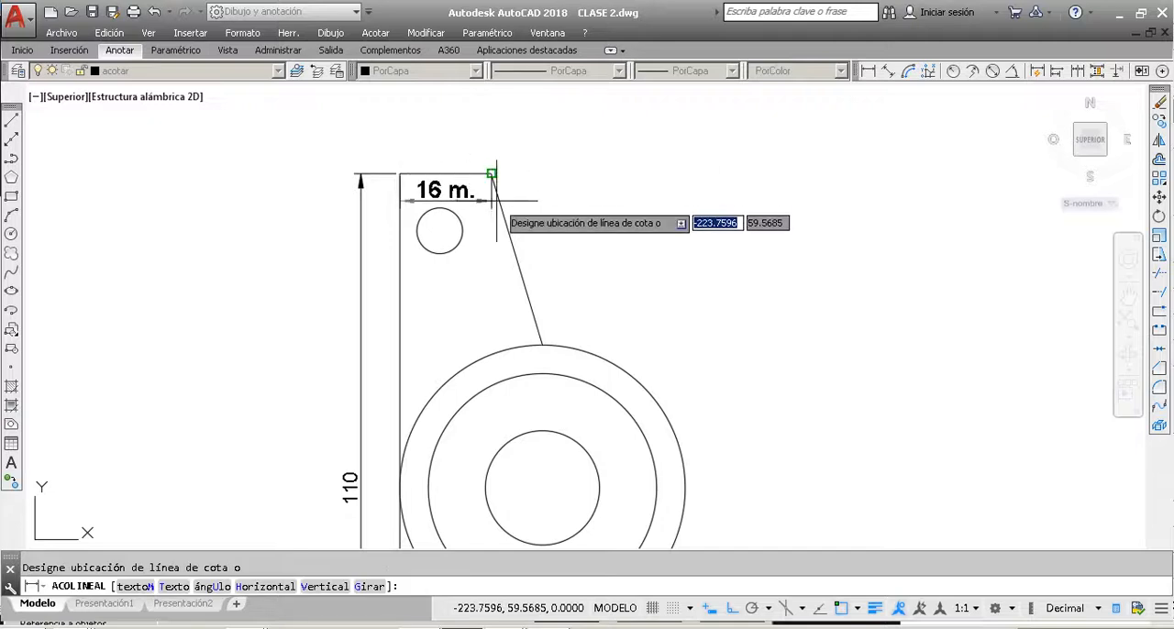
left_click(486, 130)
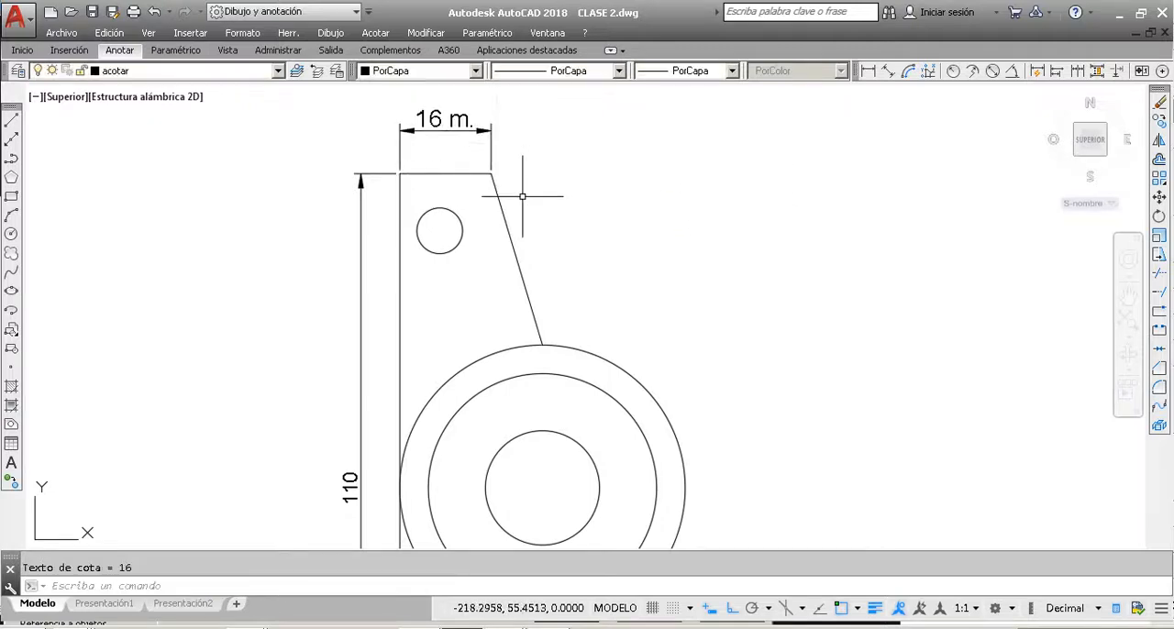
Step: Compare the text of the new top-edge dimension with that of the part's vertical 110 dimension
scroll(427, 170, "down", 5)
scroll(403, 317, "up", 5)
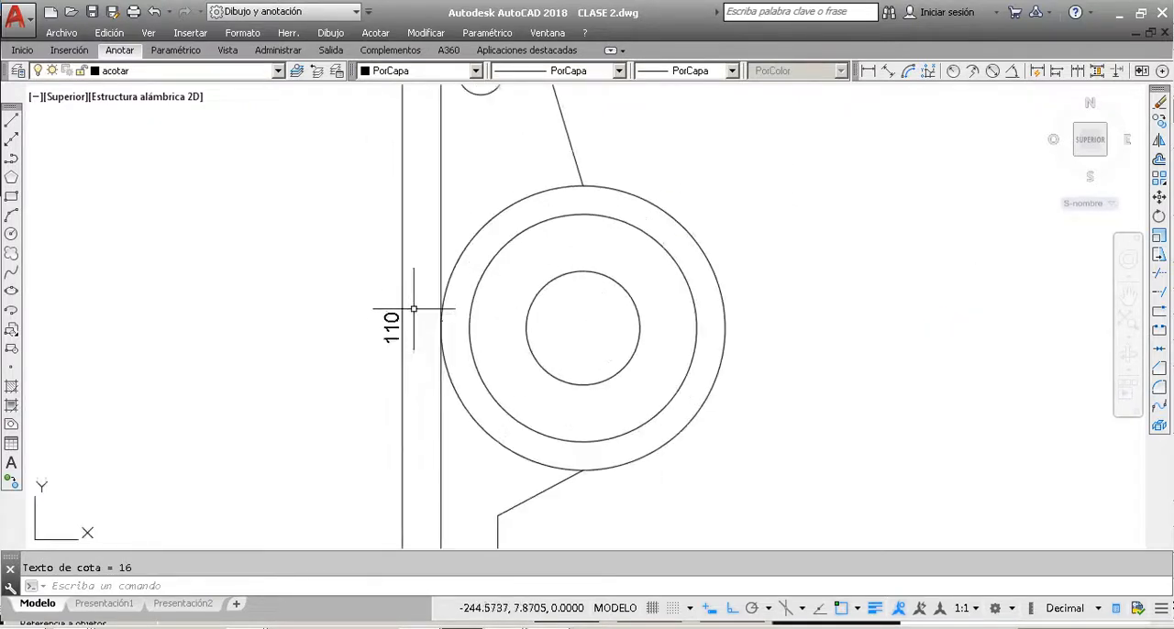
scroll(396, 332, "down", 2)
scroll(448, 97, "up", 4)
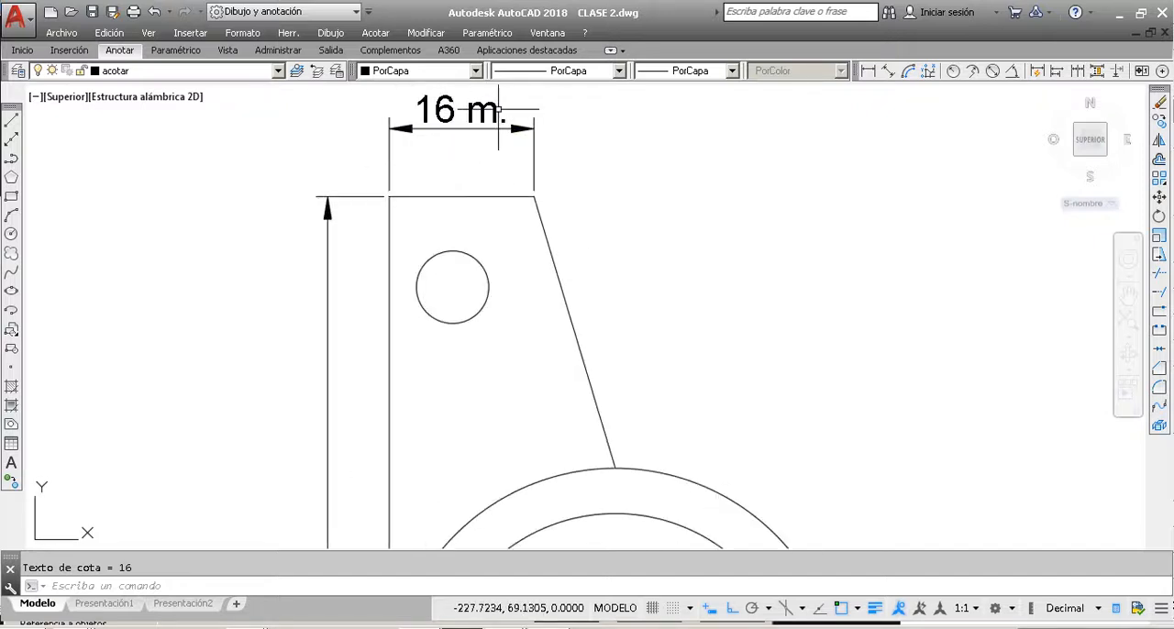
scroll(498, 110, "down", 6)
scroll(493, 123, "up", 4)
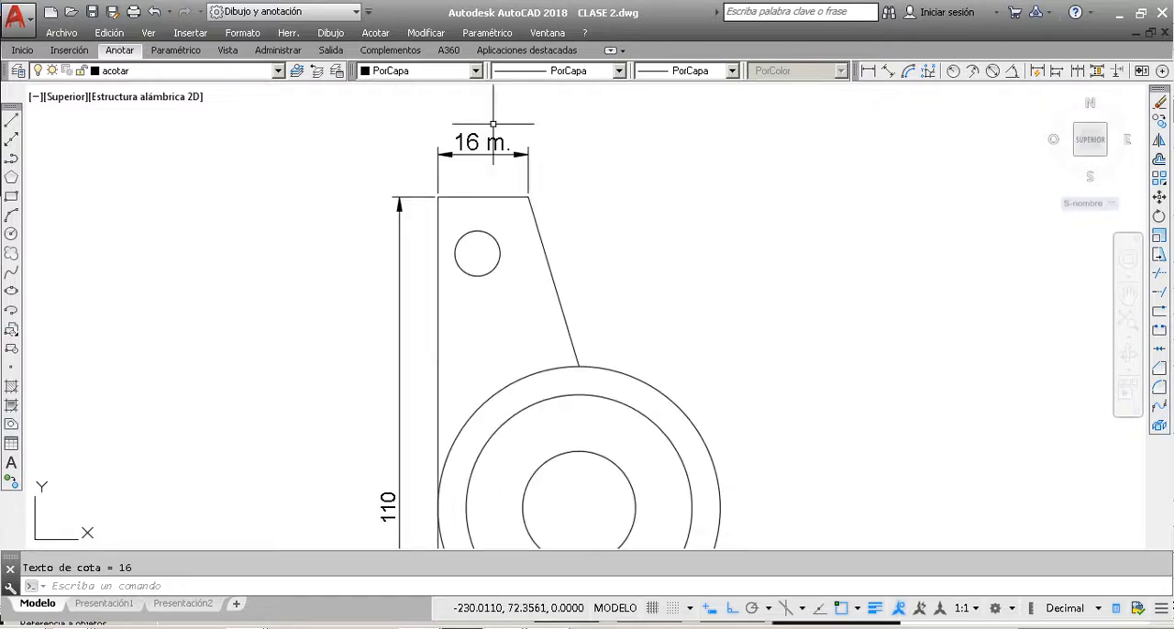
scroll(507, 158, "down", 2)
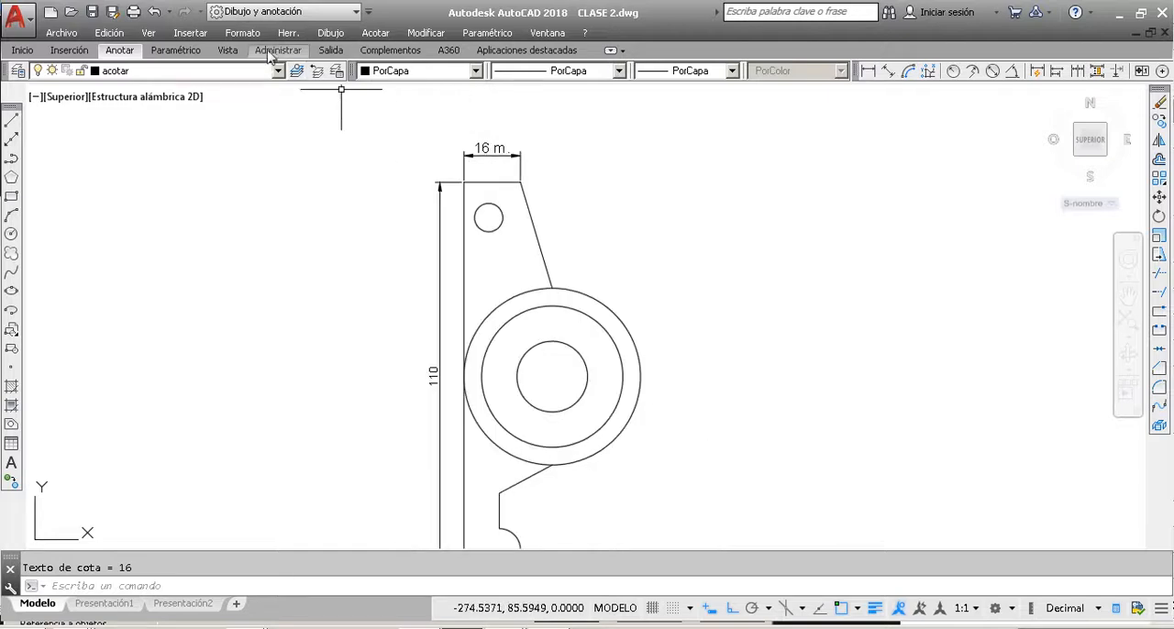
Step: Add a vertical linear dimension in the clase autocad 2d style along the part's full left edge, outside the existing 110 dimension
left_click(133, 53)
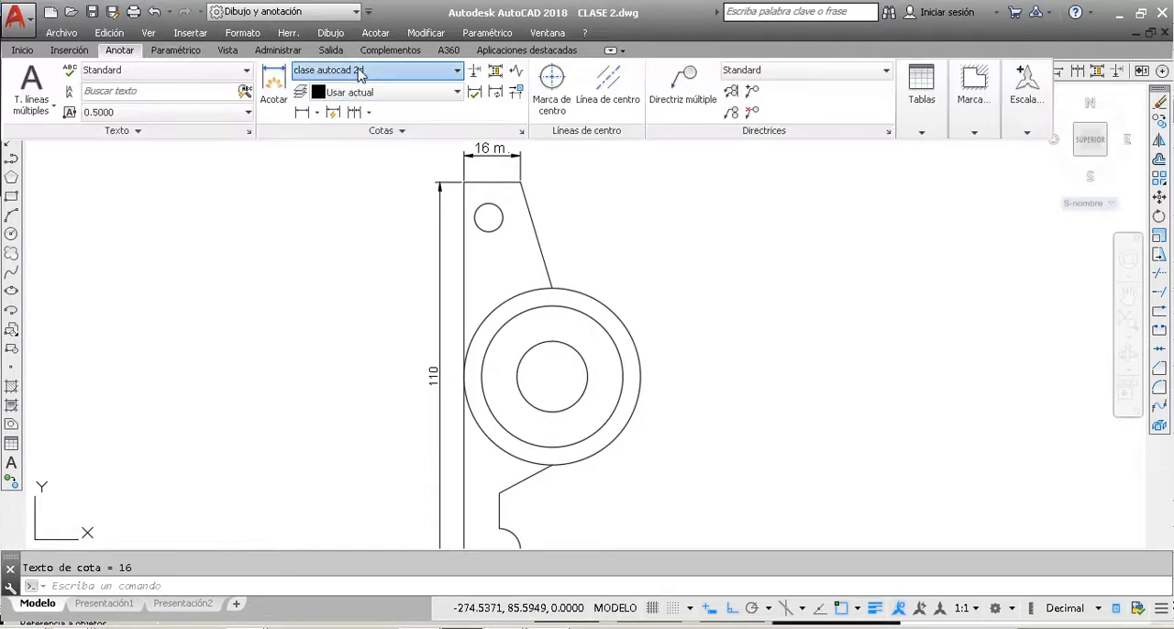
left_click(312, 112)
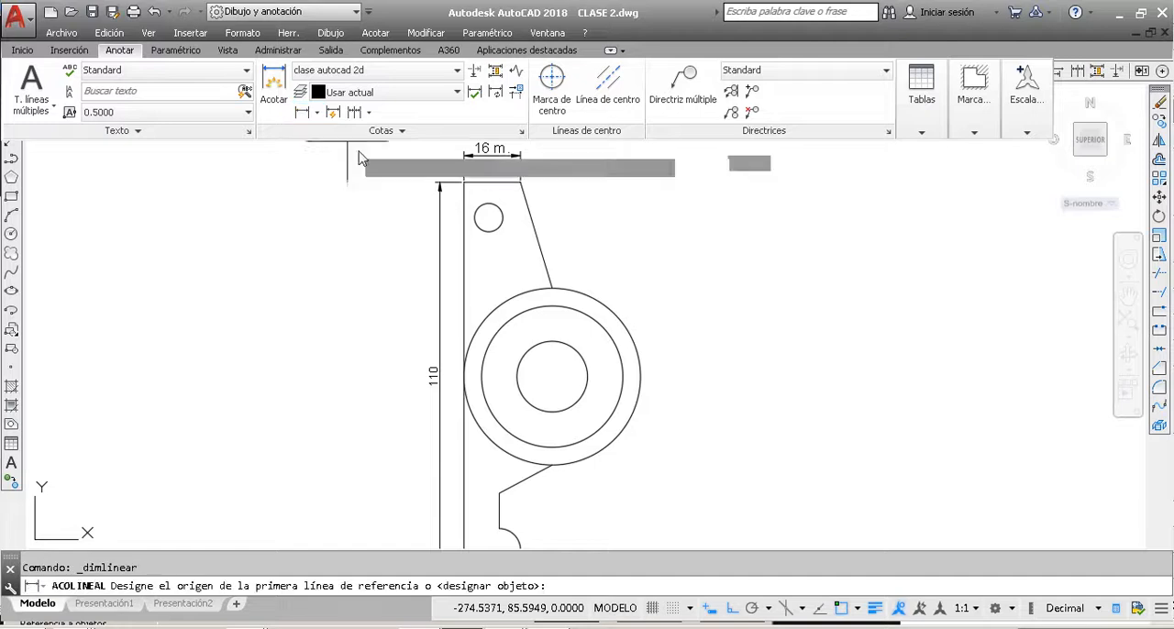
left_click(463, 182)
scroll(463, 182, "down", 5)
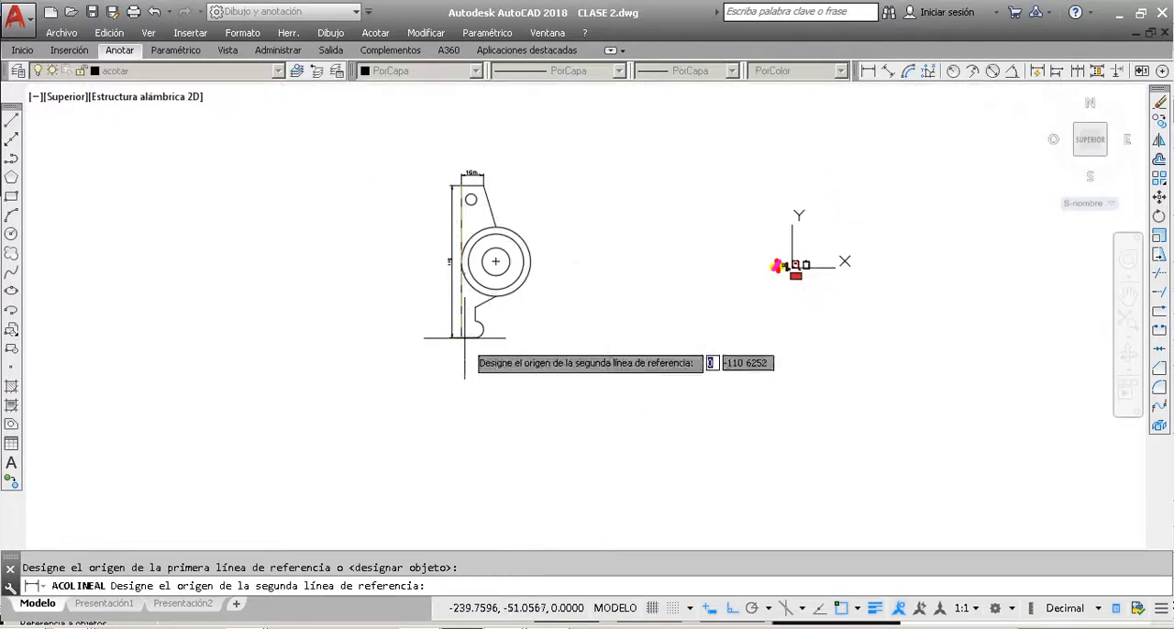
scroll(440, 315, "up", 10)
left_click(452, 245)
scroll(453, 246, "down", 3)
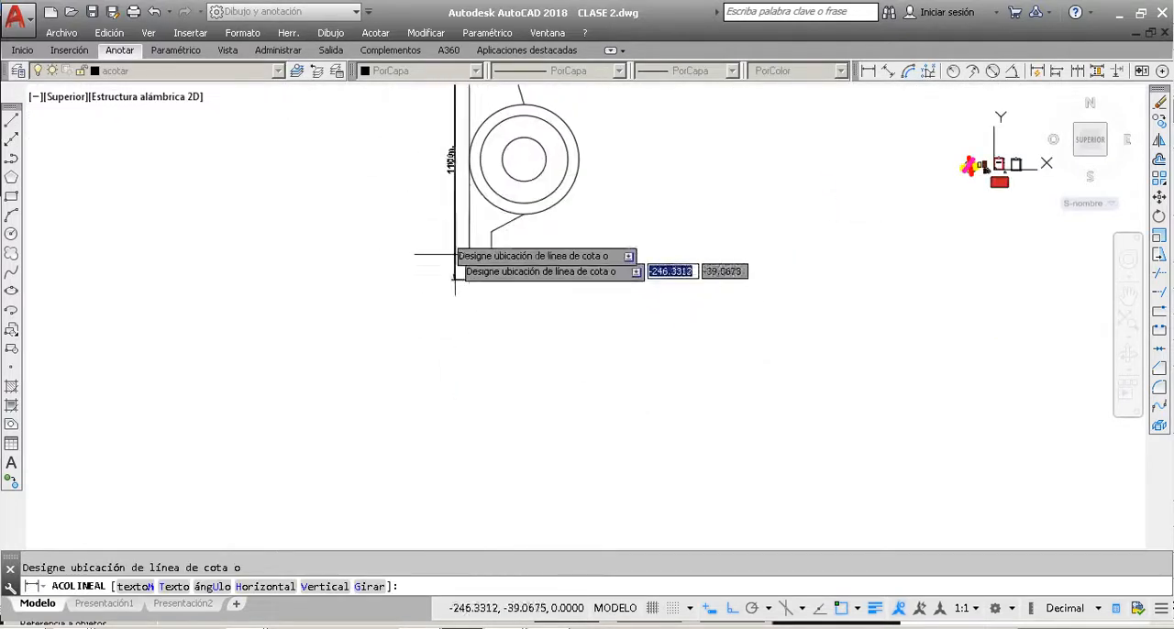
scroll(440, 257, "up", 5)
left_click(477, 207)
scroll(488, 210, "down", 3)
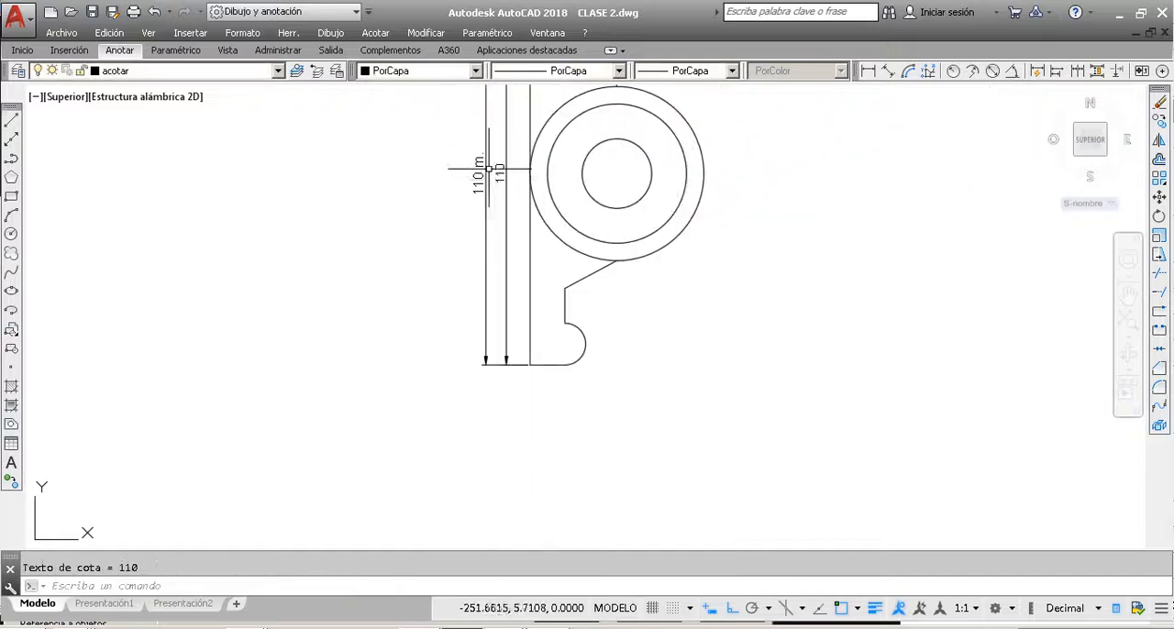
Step: Compare the text and dimension style of the new outer vertical dimension with the older 110 dimension beside it
scroll(477, 170, "up", 5)
scroll(463, 179, "down", 3)
scroll(481, 198, "up", 4)
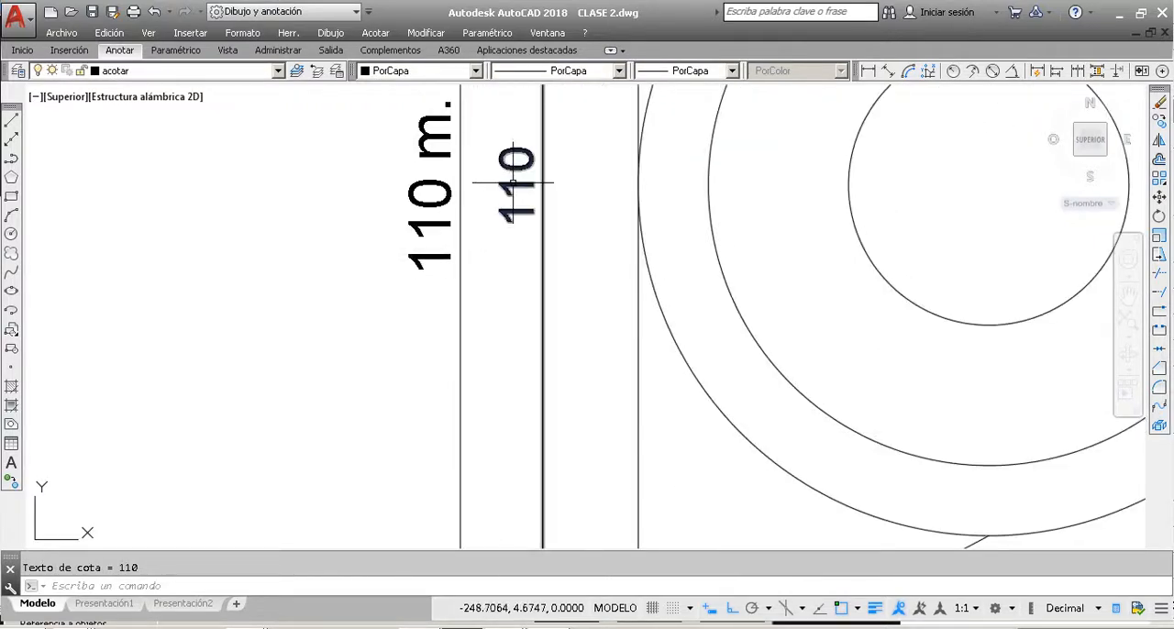
left_click(424, 181)
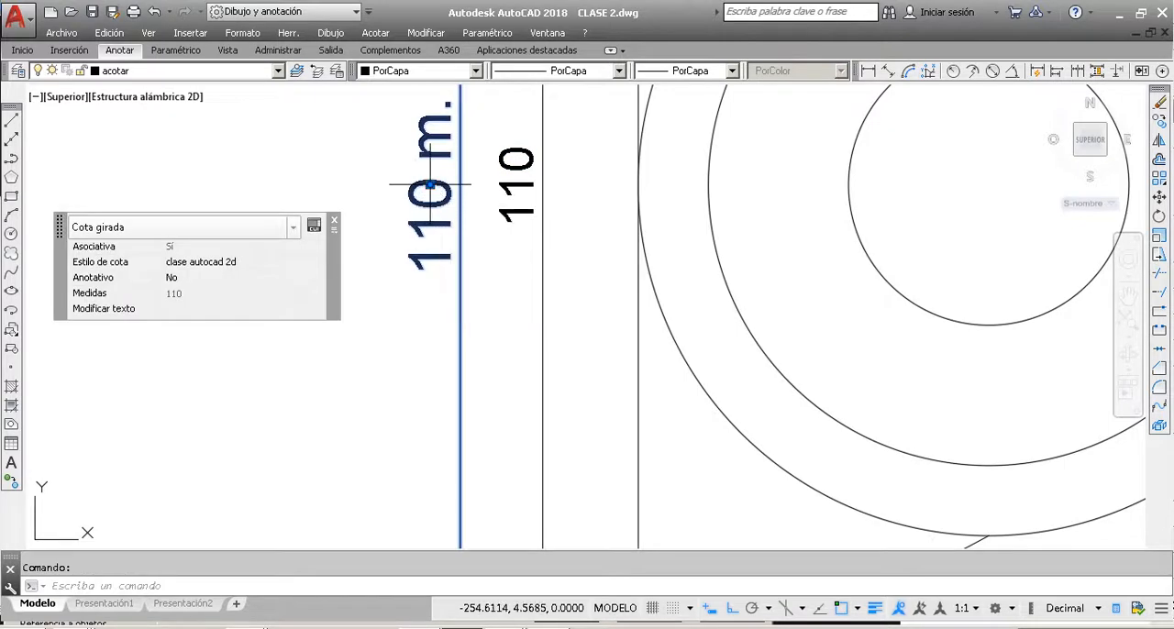
key("Escape")
scroll(451, 285, "down", 5)
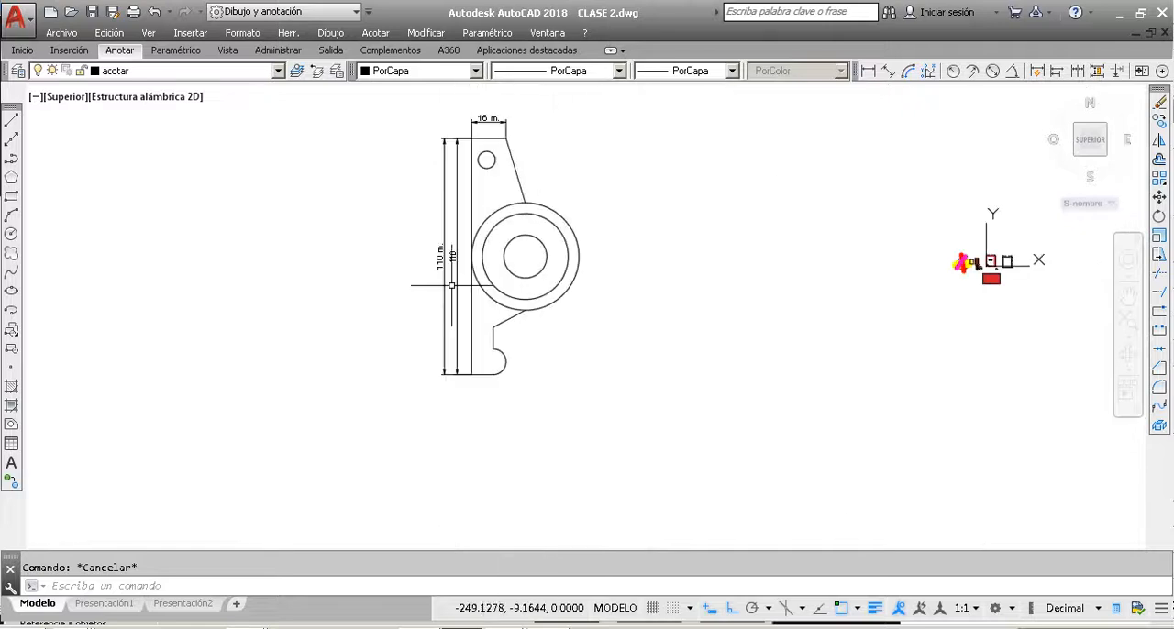
scroll(475, 157, "up", 2)
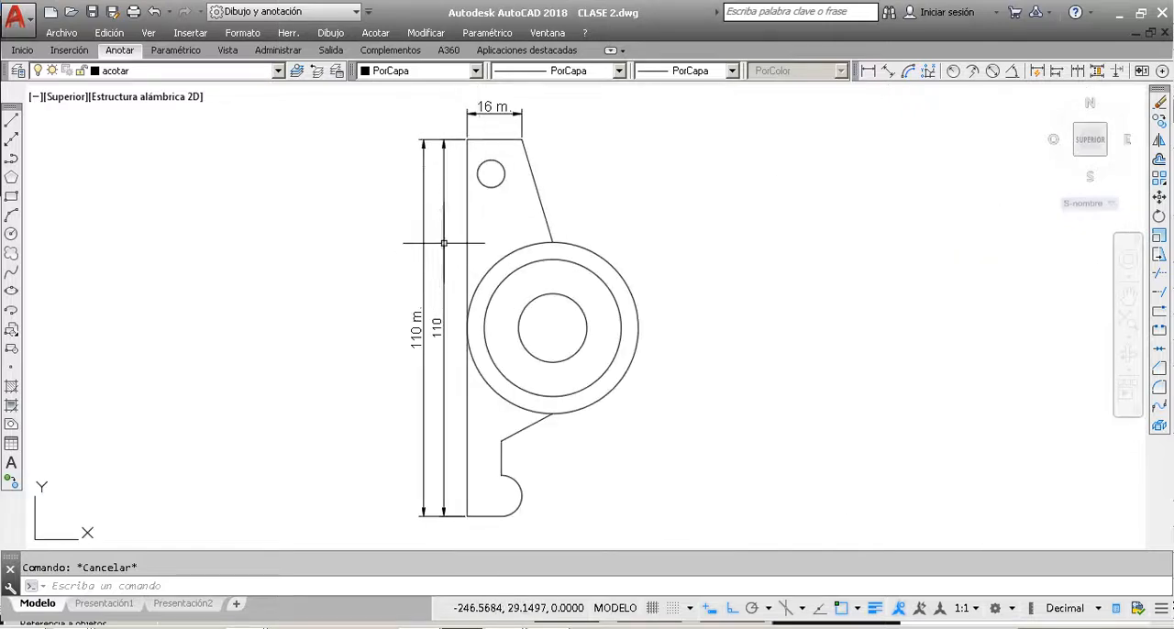
left_click(866, 72)
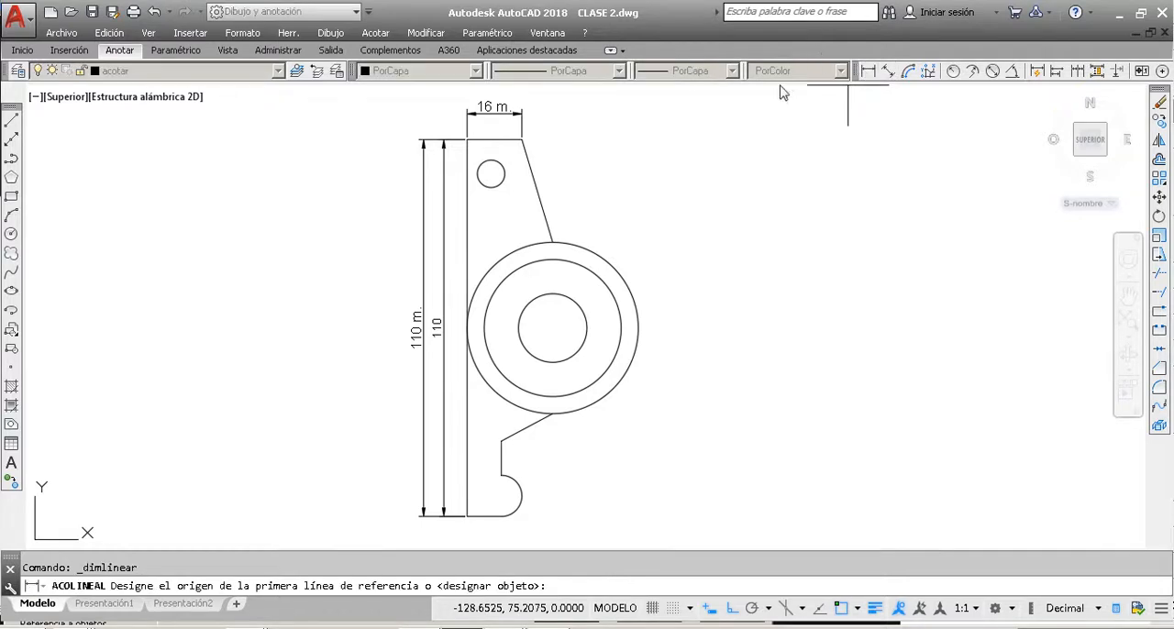
left_click(523, 139)
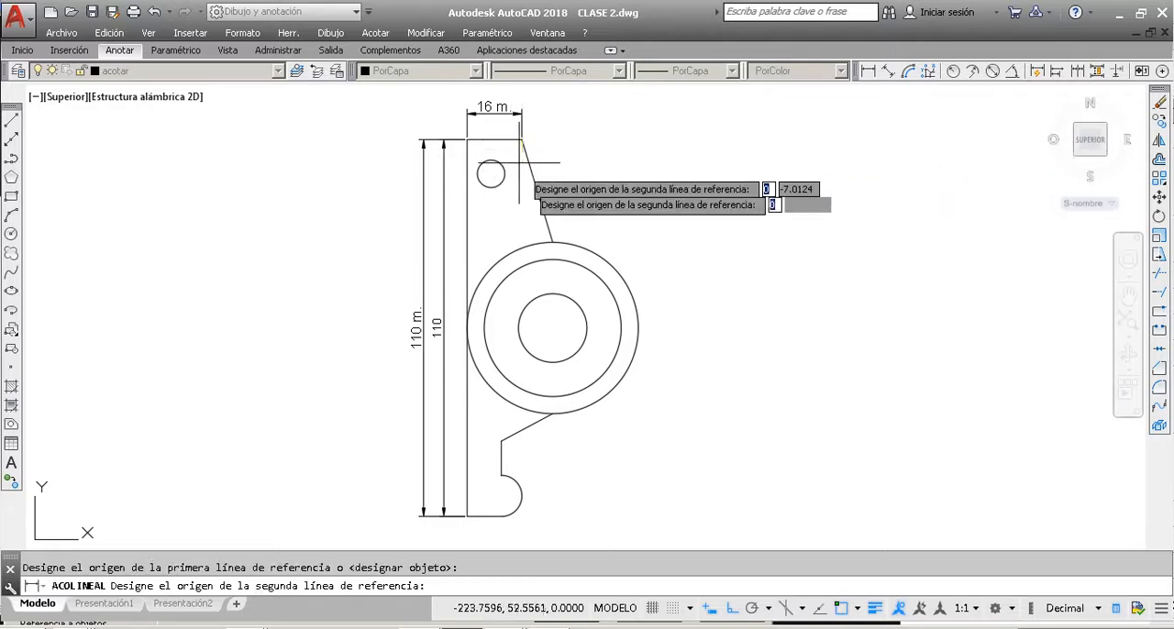
left_click(552, 241)
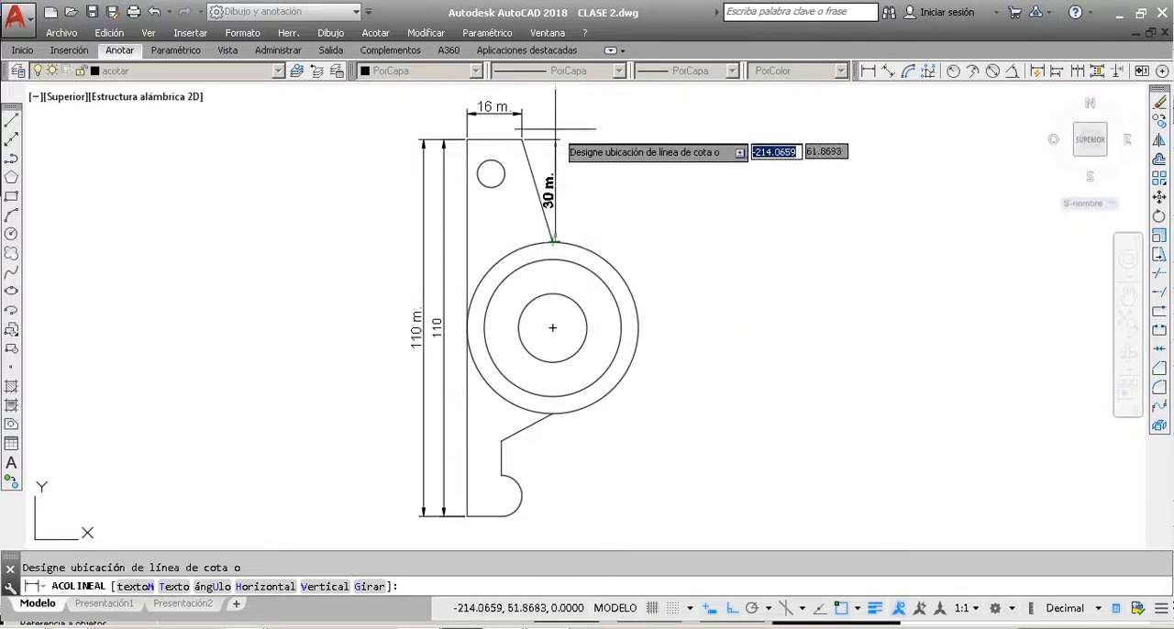
key("Escape")
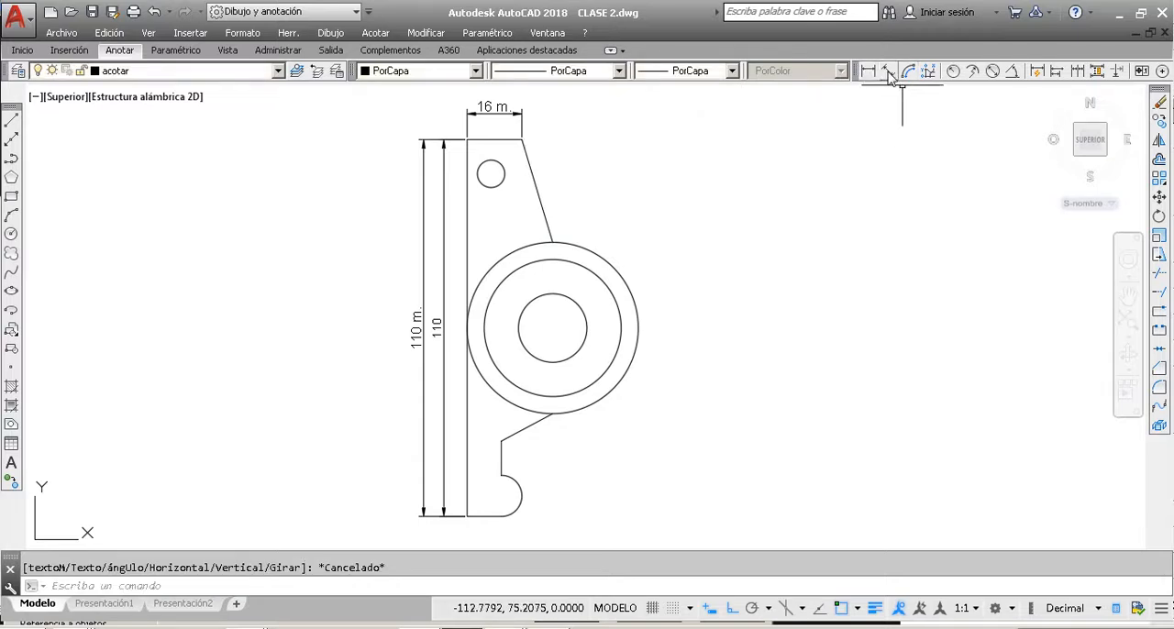
Step: Add an aligned dimension to the slanted edge between the short top edge and the large circle, placed outside the part
left_click(889, 73)
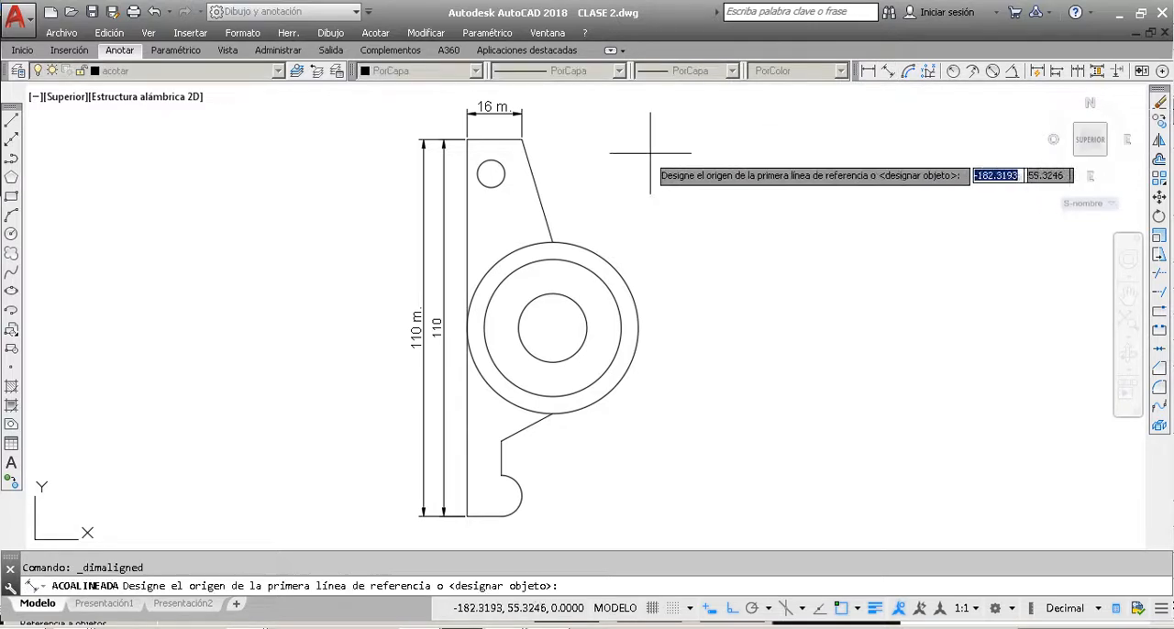
left_click(522, 138)
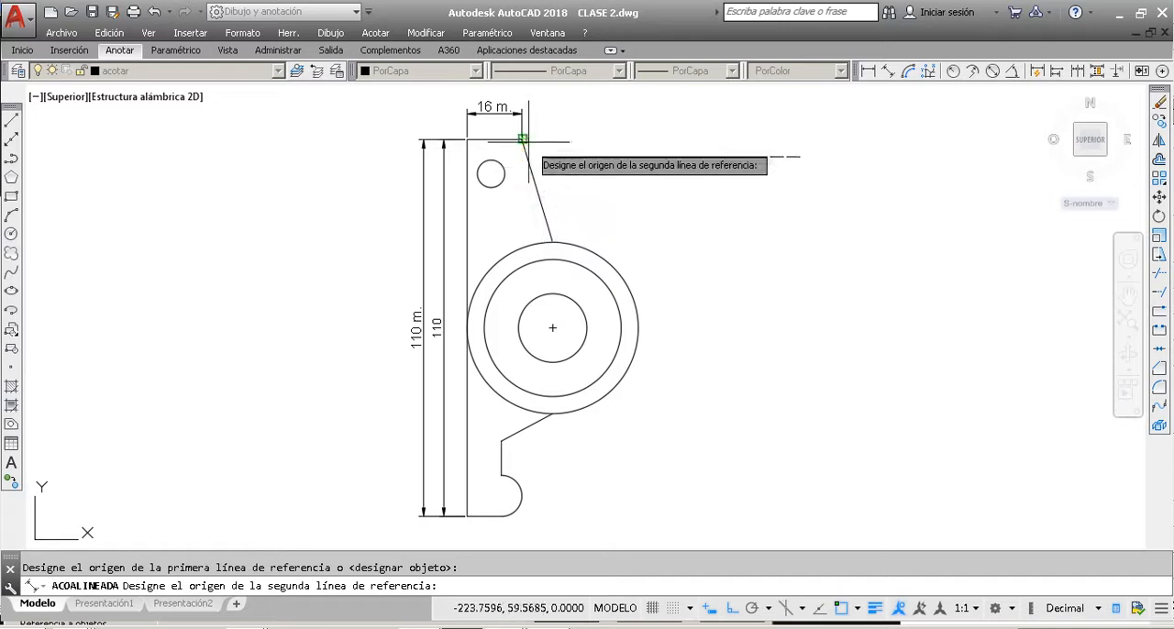
left_click(552, 242)
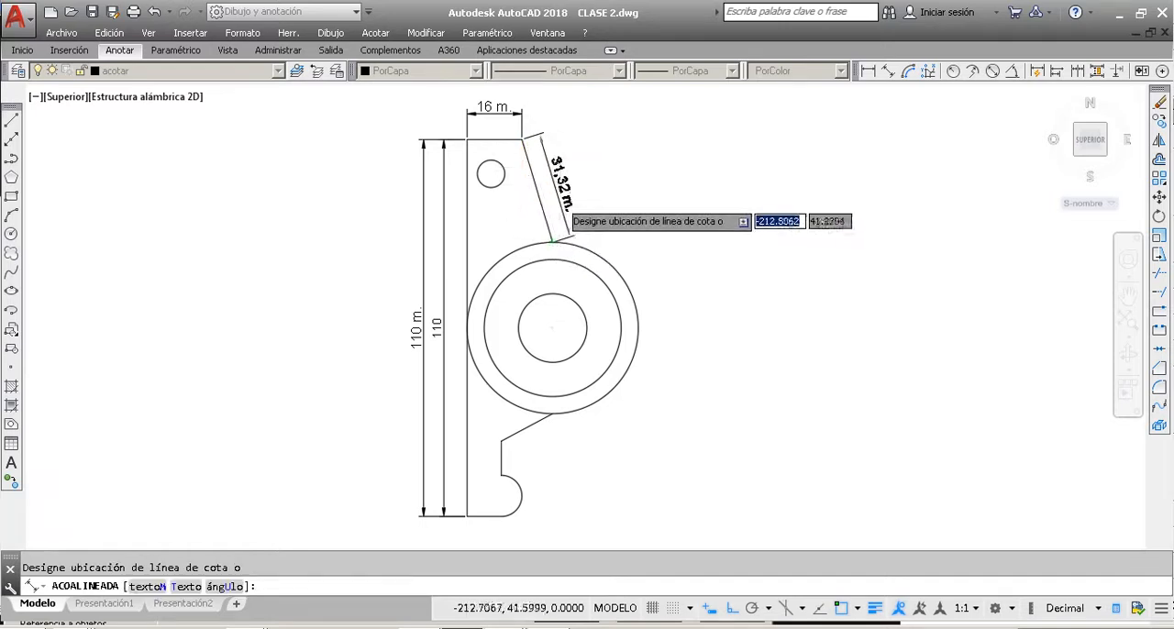
scroll(541, 189, "up", 5)
left_click(561, 191)
scroll(561, 191, "down", 5)
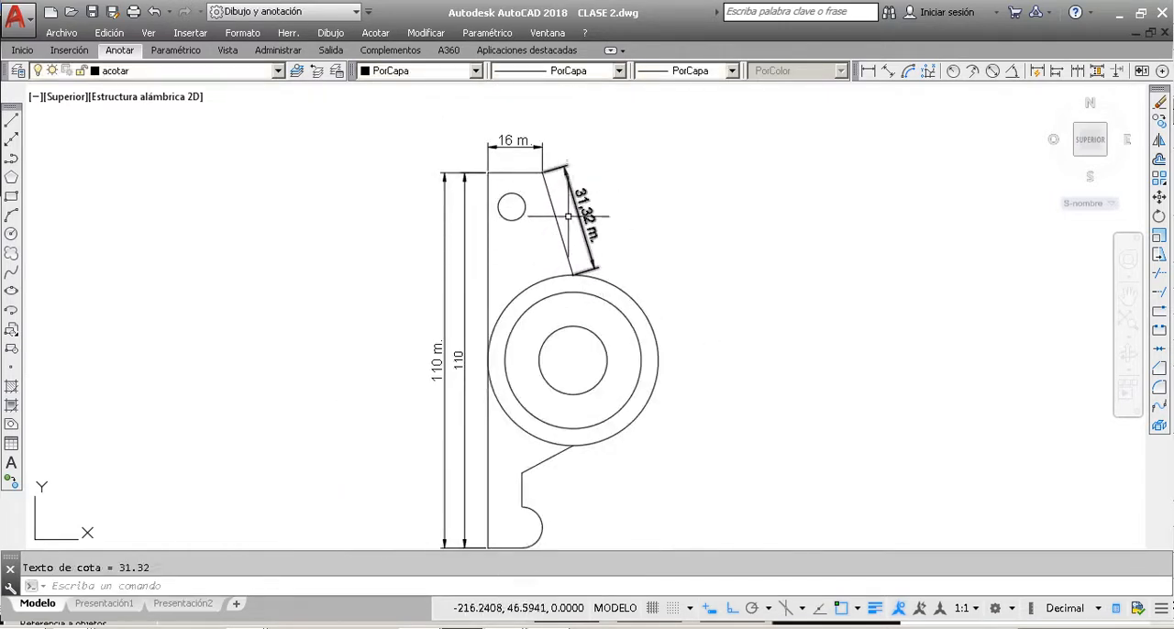
Step: Add a horizontal linear dimension from the slanted edge's lower end to the part's upper left corner, level with the large circle's top
left_click(868, 72)
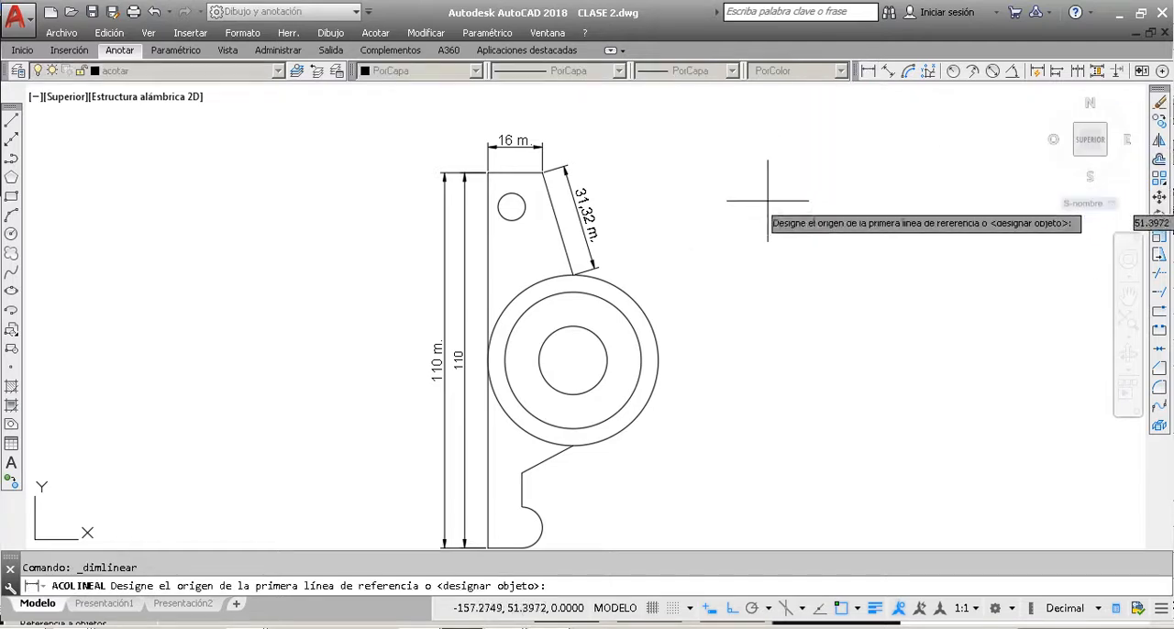
left_click(574, 273)
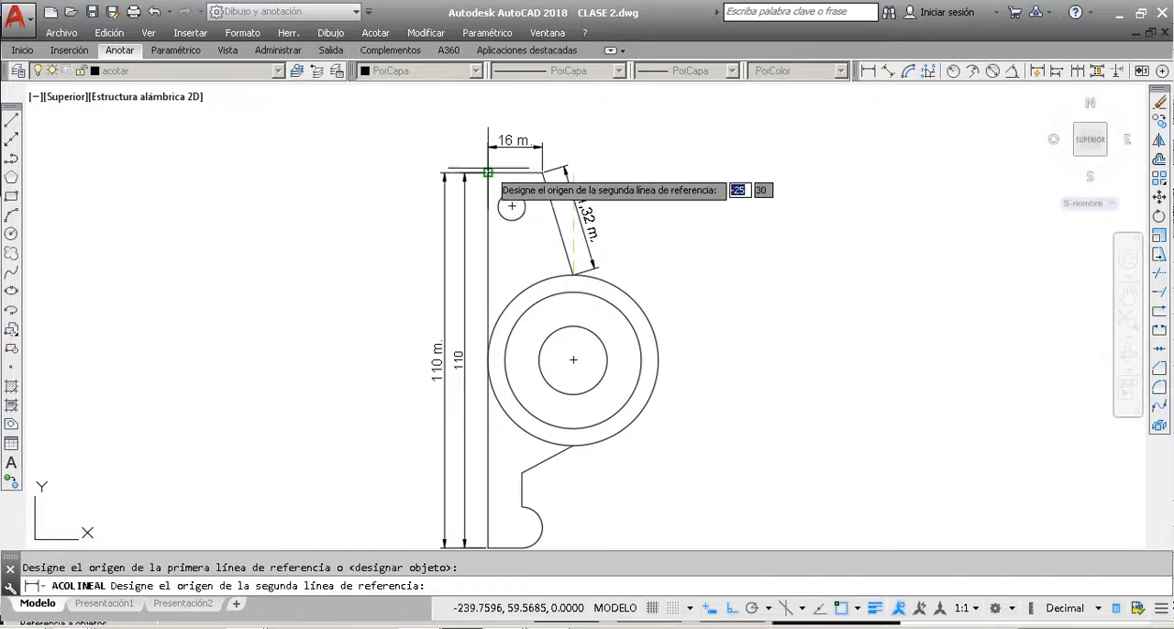
left_click(488, 172)
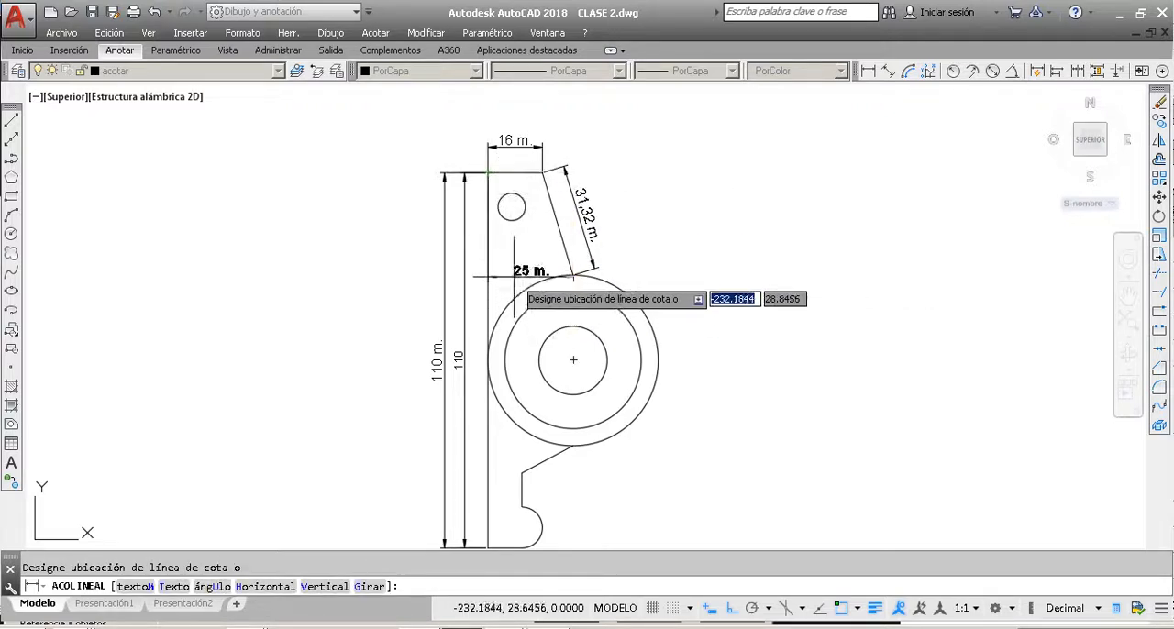
scroll(519, 277, "up", 6)
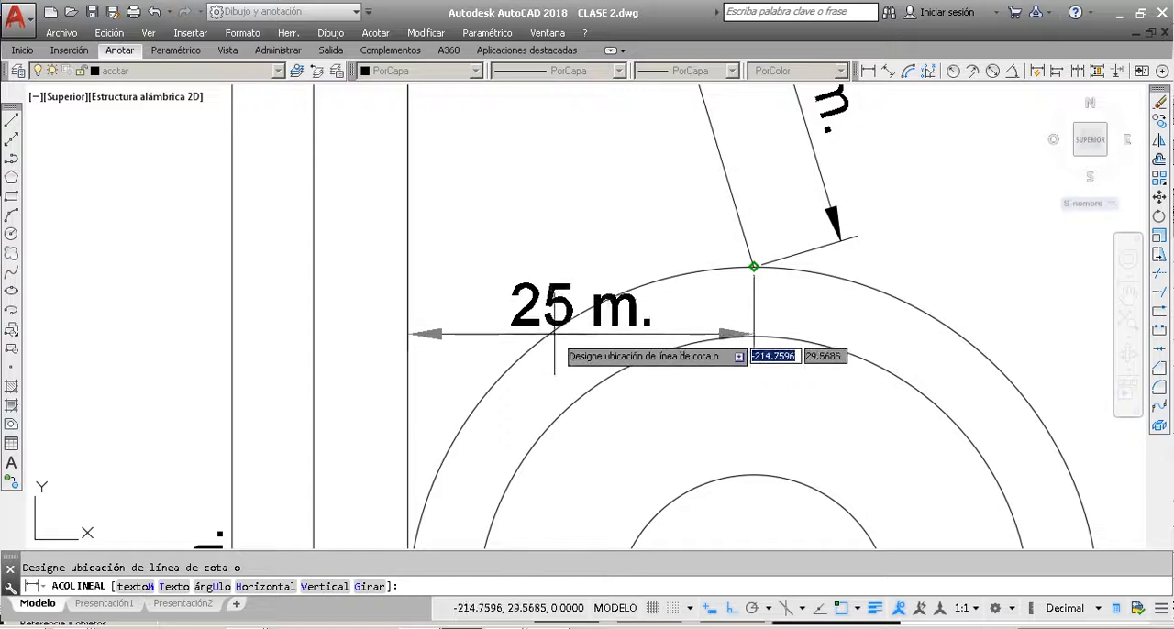
left_click(752, 267)
scroll(740, 308, "down", 2)
scroll(744, 286, "down", 2)
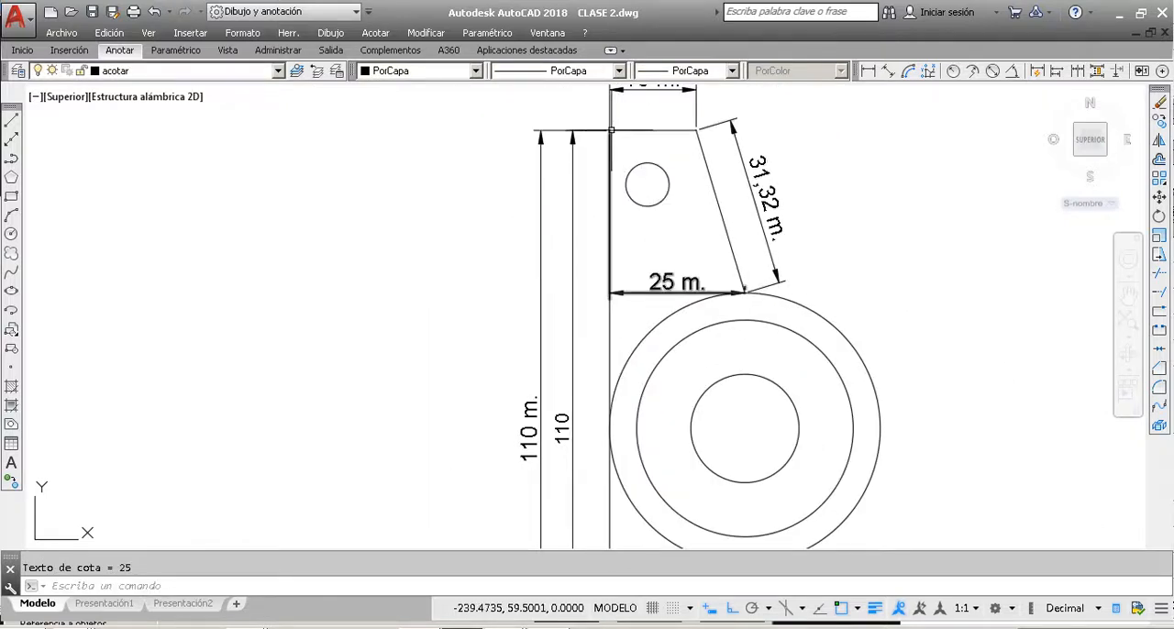
Step: Move the new horizontal dimension down into the concentric circles and centre its text on the dimension line
key("Escape")
left_click(656, 284)
left_click(678, 283)
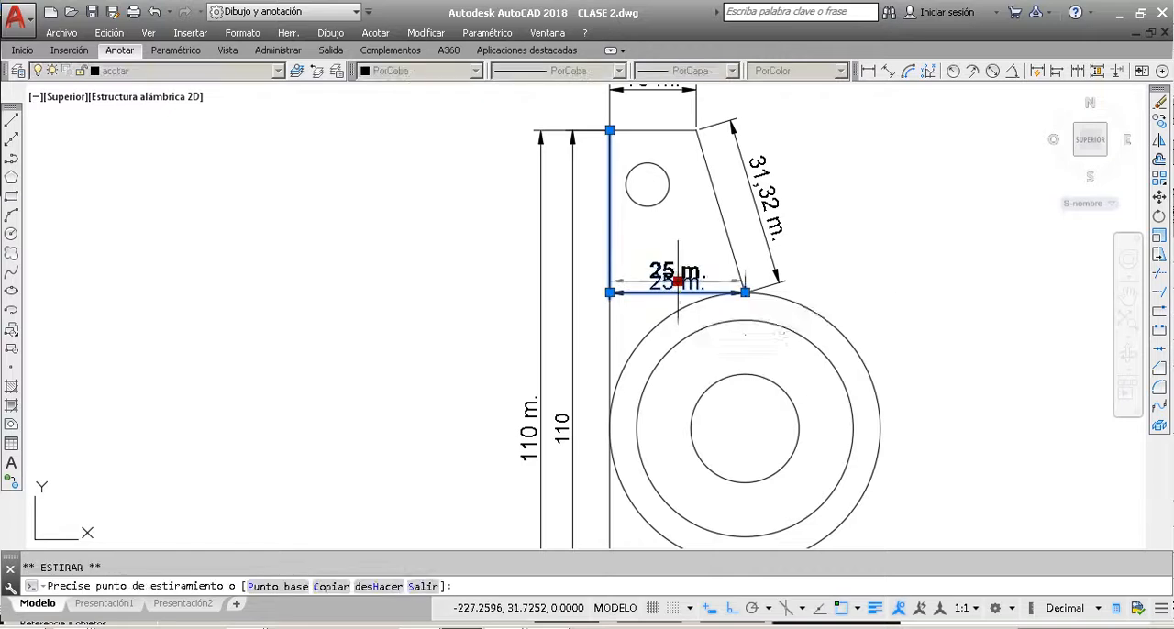
left_click(642, 397)
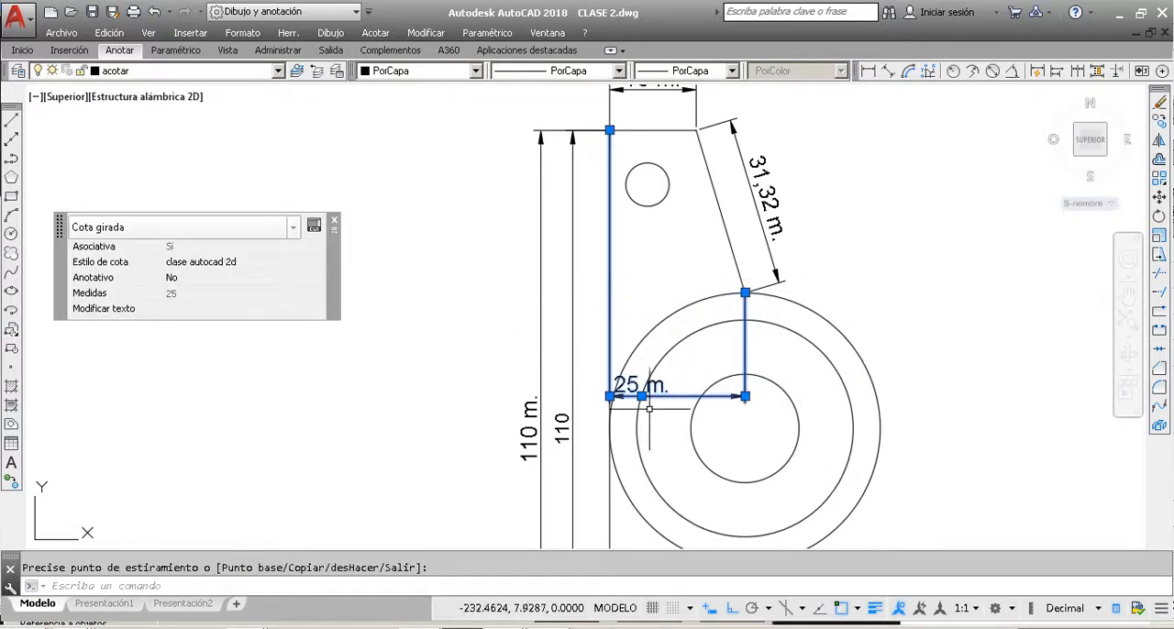
left_click(677, 396)
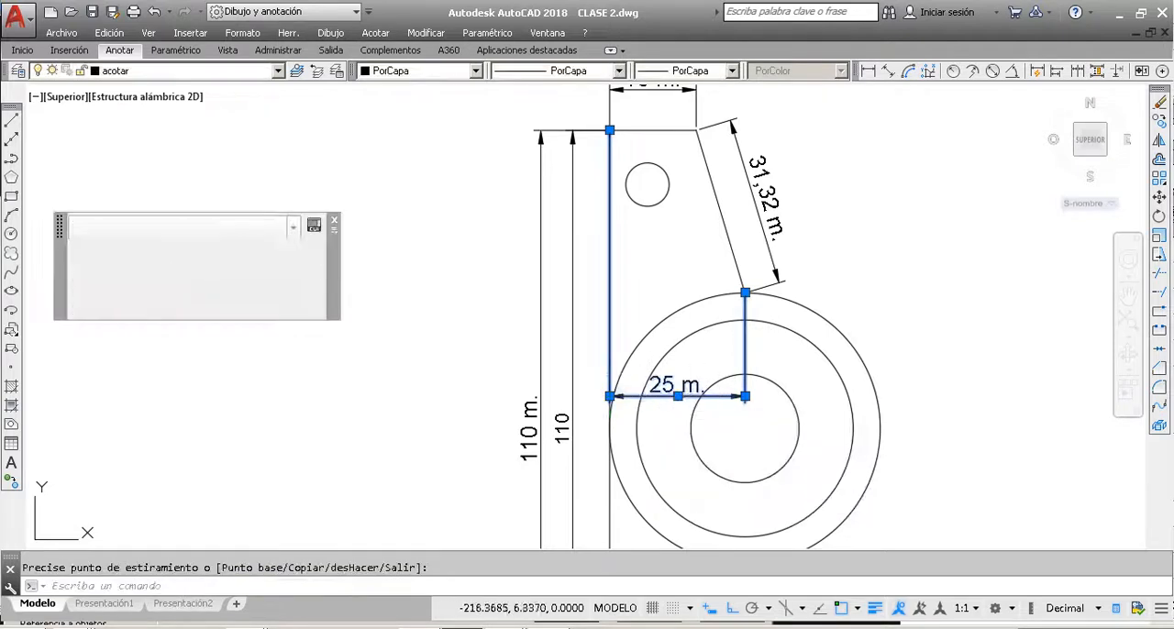
Step: Delete the horizontal dimension that crosses the concentric circles
key("Escape")
left_click(697, 387)
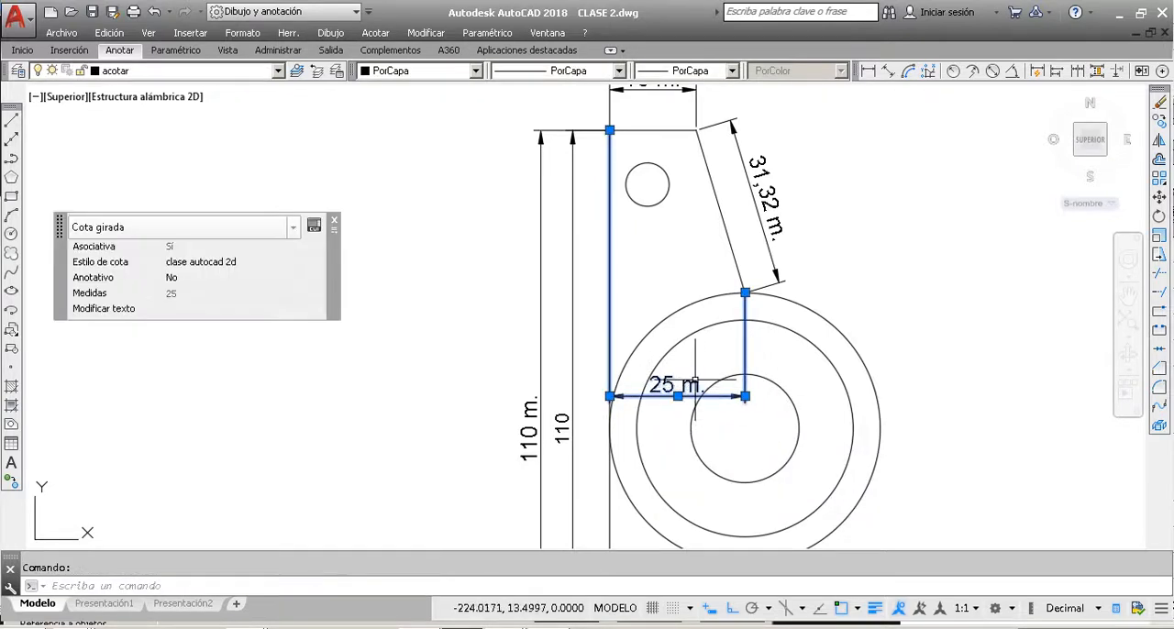
key("Delete")
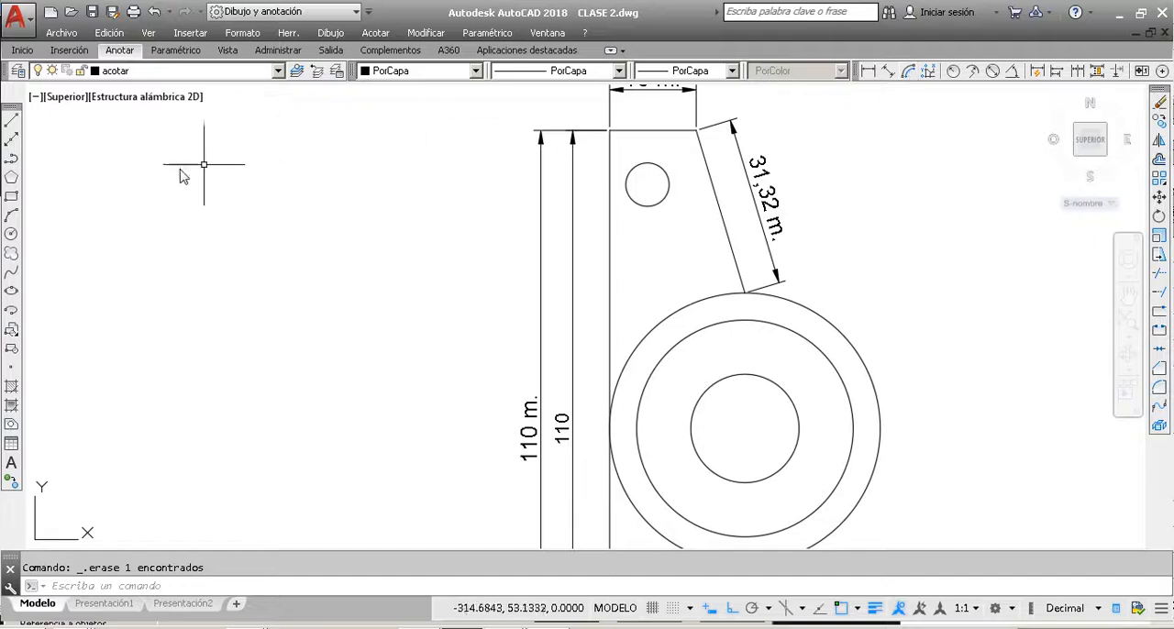
Step: Draw a three-point arc with a length of about 20 m in the empty space left of the part
left_click(9, 220)
left_click(327, 278)
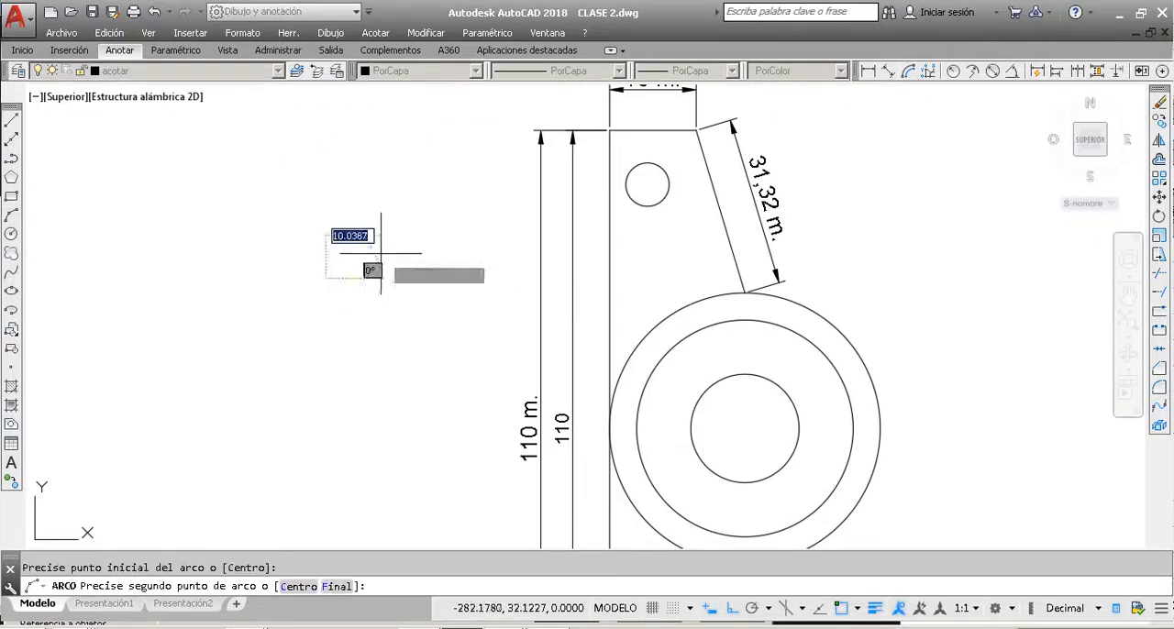
left_click(381, 254)
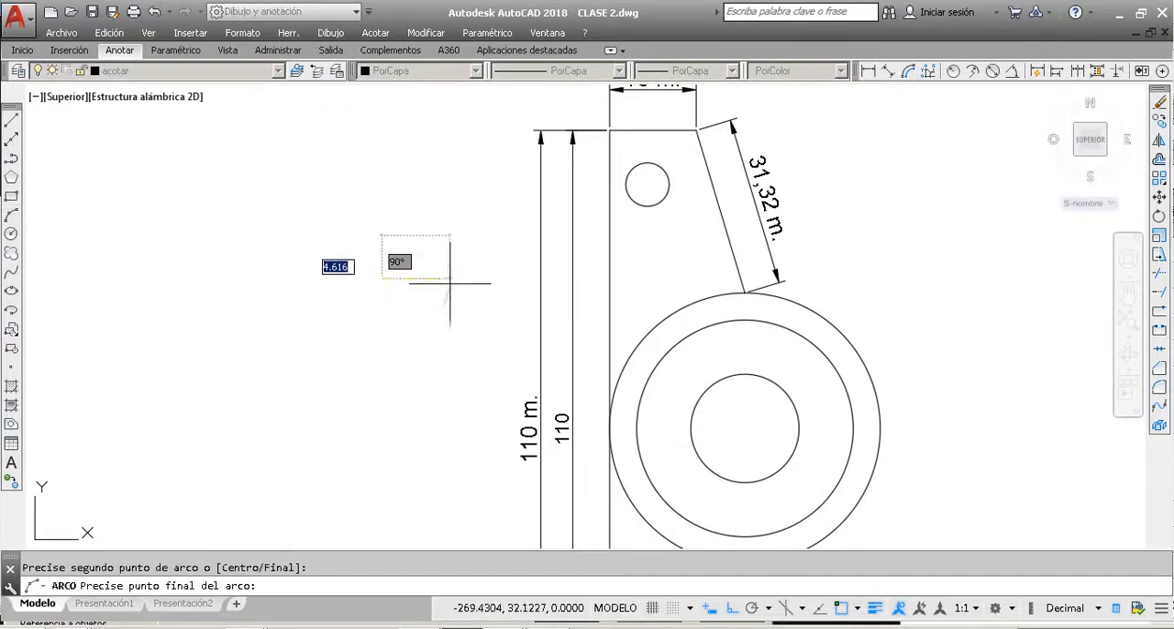
left_click(382, 240)
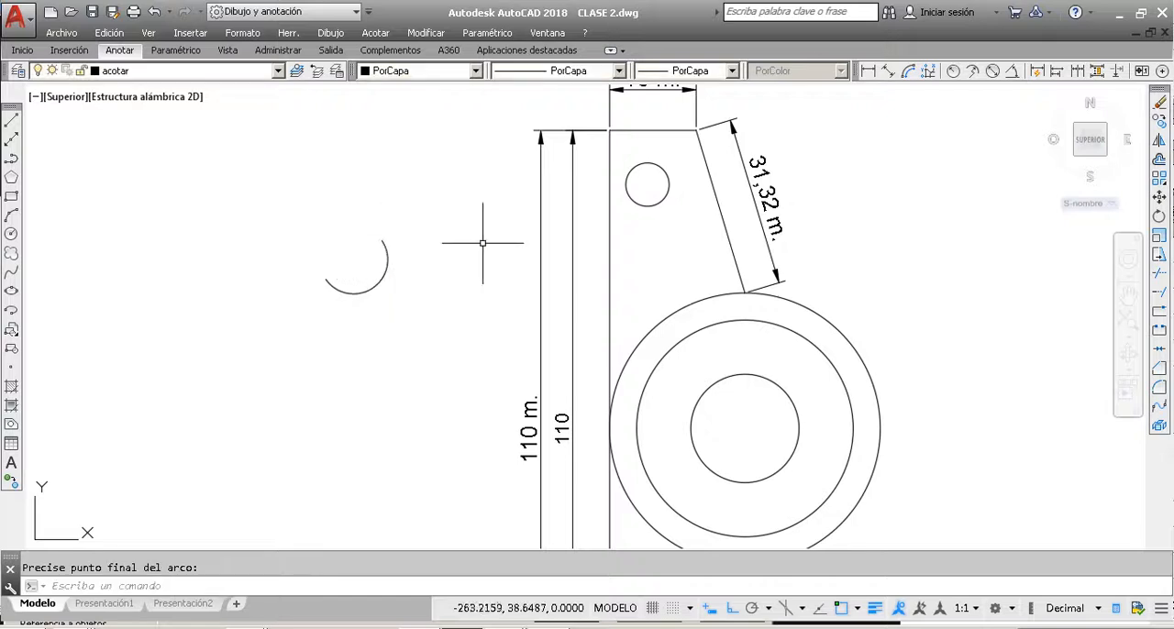
Step: Add an arc length dimension to the loose arc, placed below it
left_click(907, 71)
left_click(387, 261)
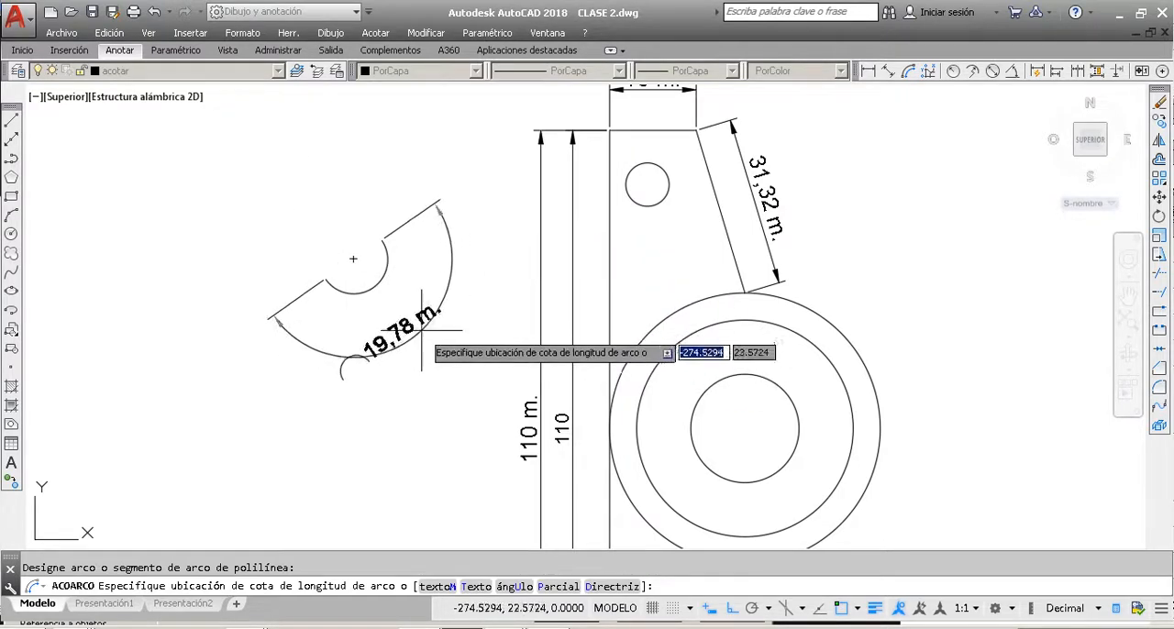
left_click(417, 321)
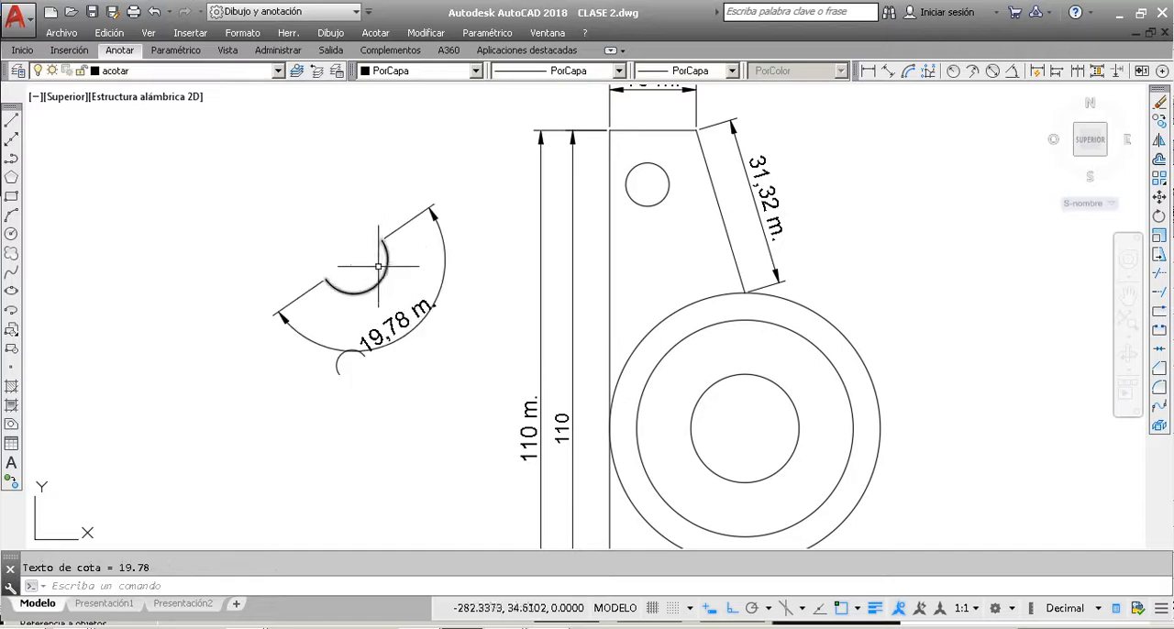
Step: Delete the arc length dimension and keep the loose arc
key("Escape")
left_click(405, 331)
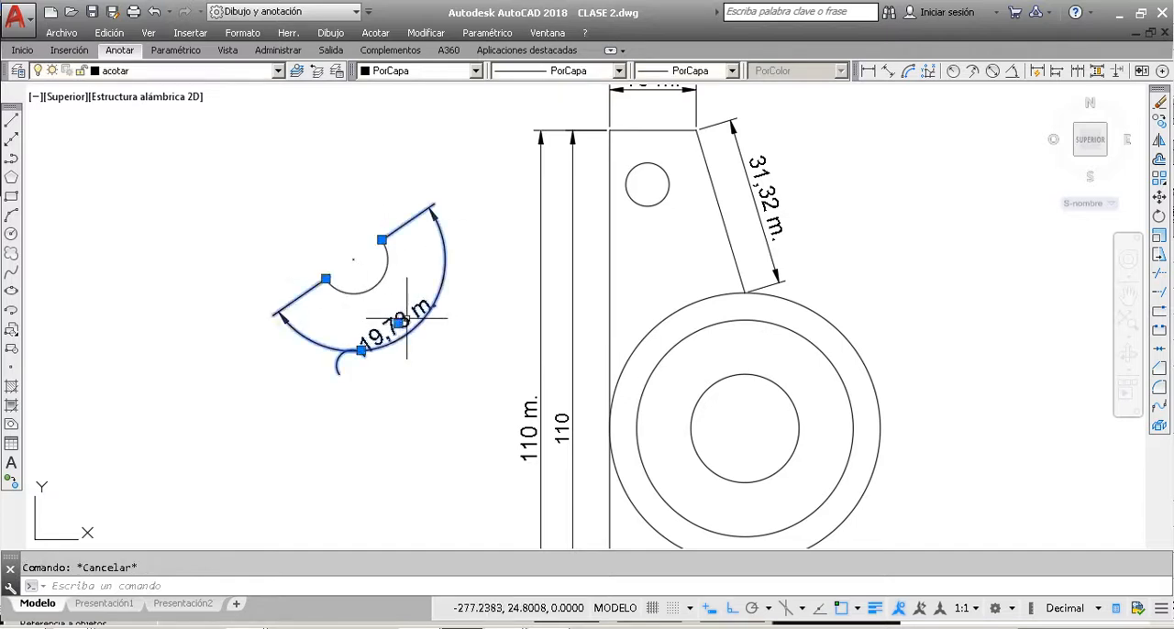
key("Delete")
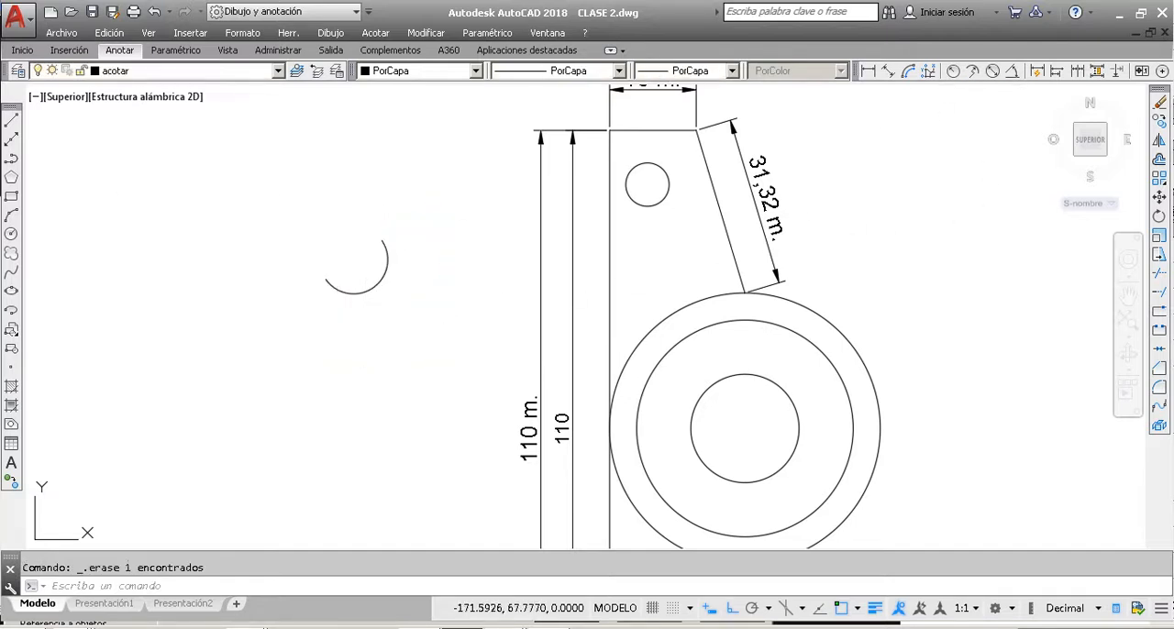
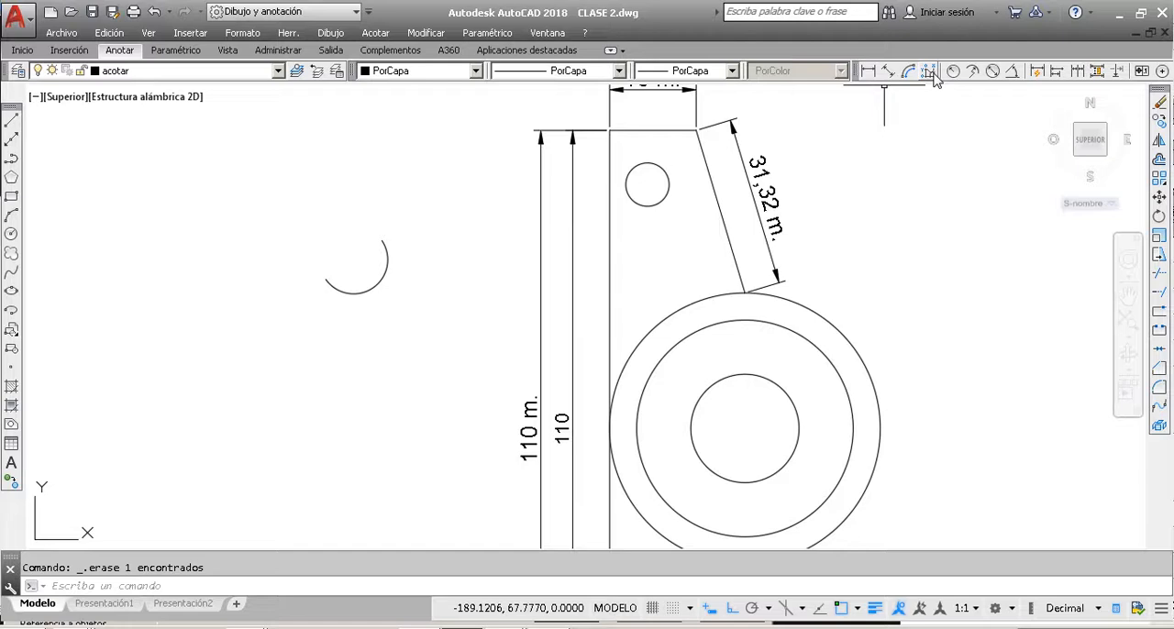
left_click(930, 71)
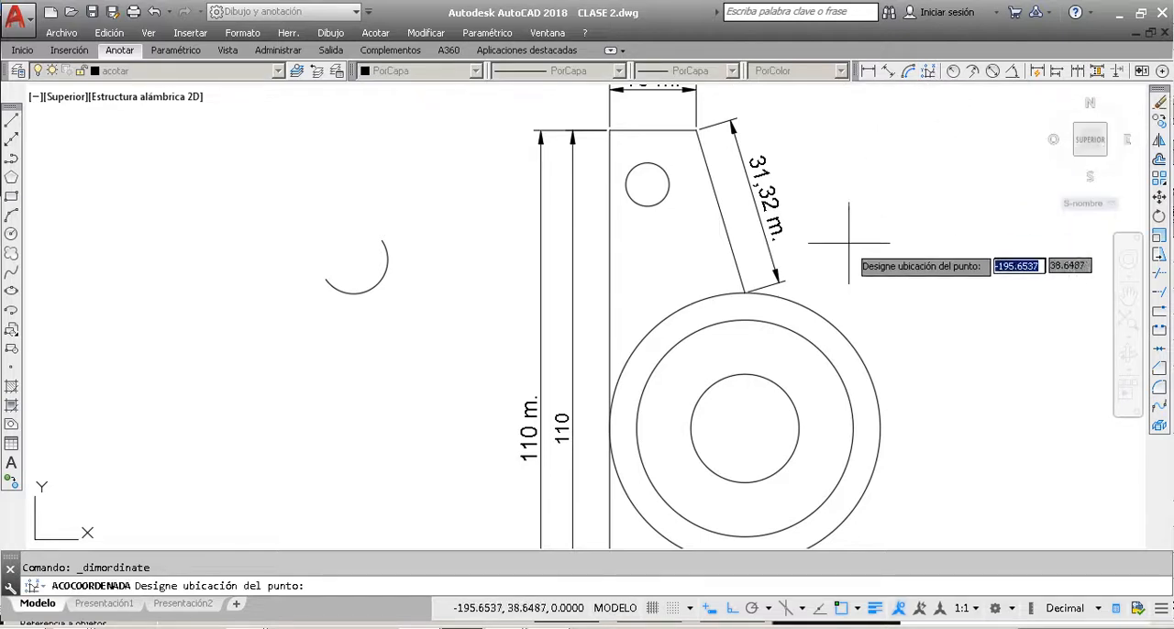
left_click(697, 131)
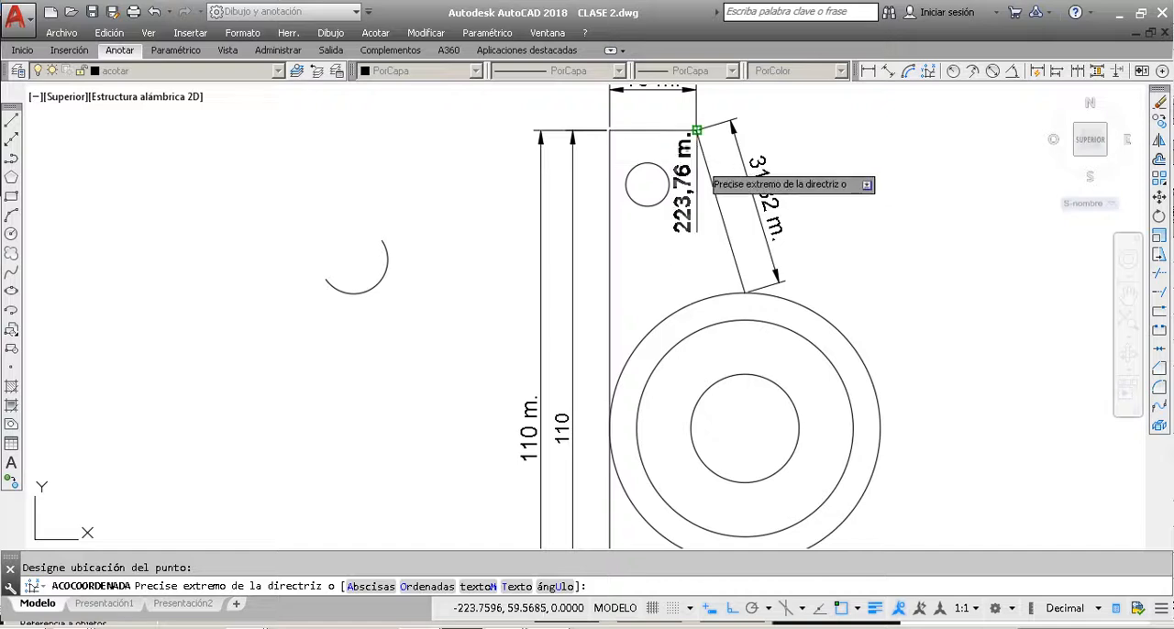
scroll(708, 156, "up", 5)
scroll(711, 193, "down", 2)
scroll(670, 196, "down", 4)
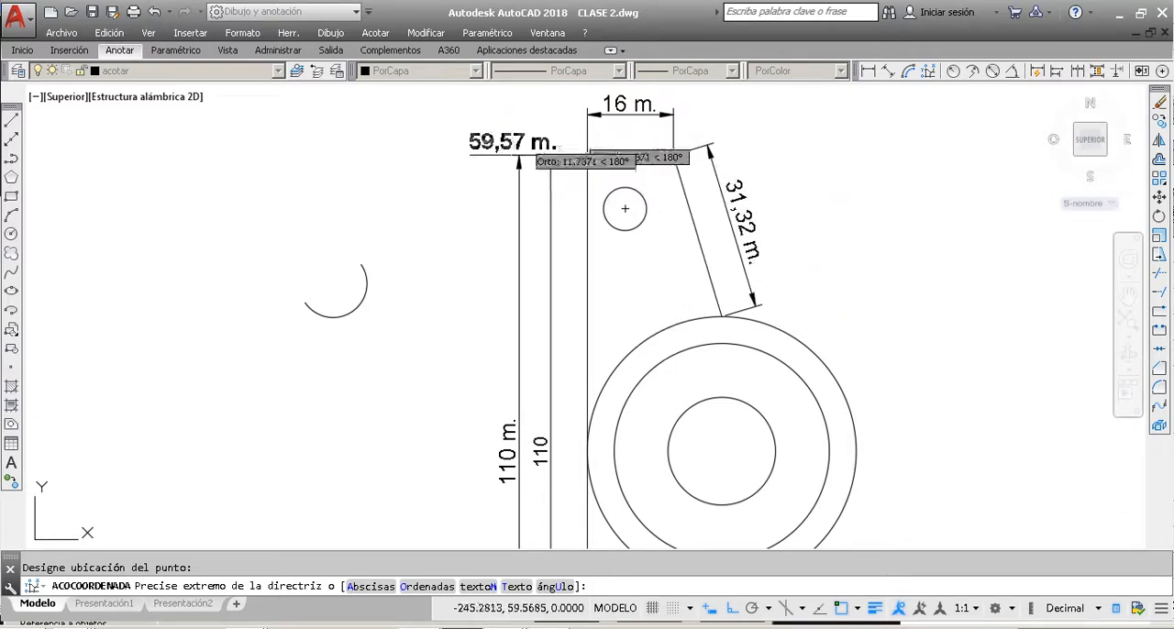
key("Escape")
scroll(647, 161, "up", 4)
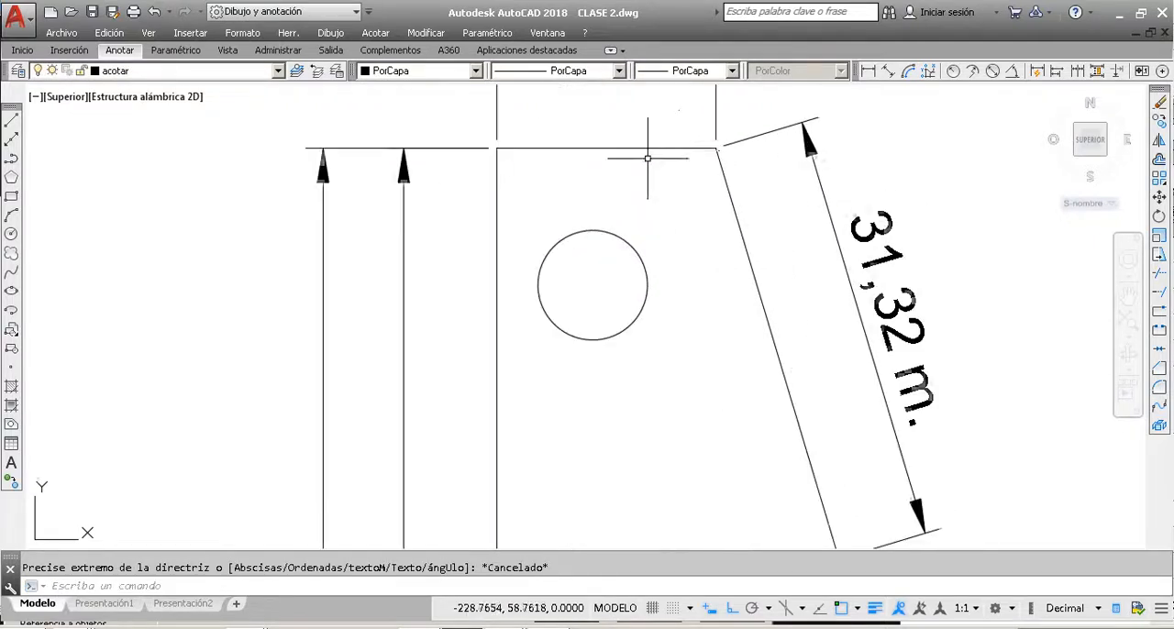
scroll(708, 149, "down", 4)
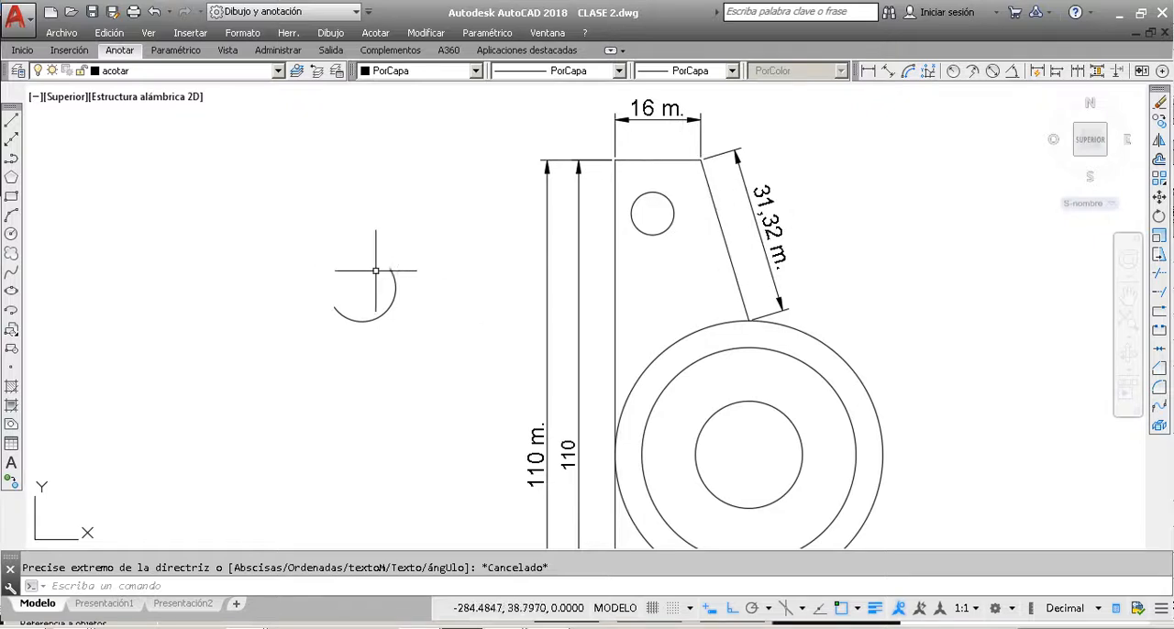
Step: Draw a rectangle of about 11.6 by 12 m in the empty space above and left of the loose arc
left_click(12, 198)
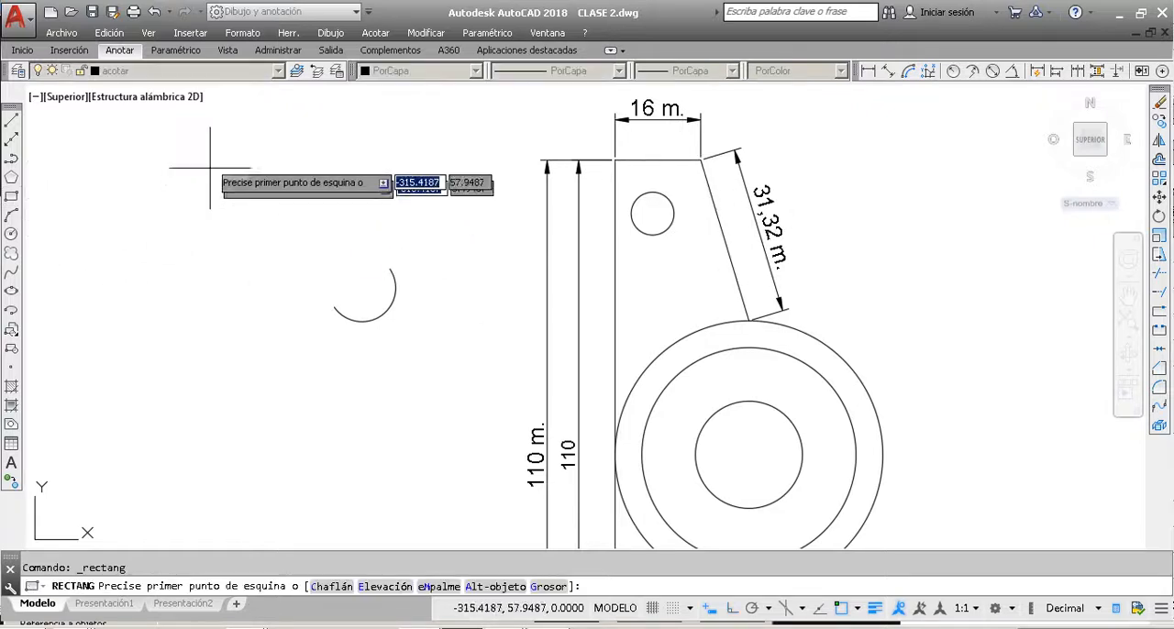
left_click(113, 153)
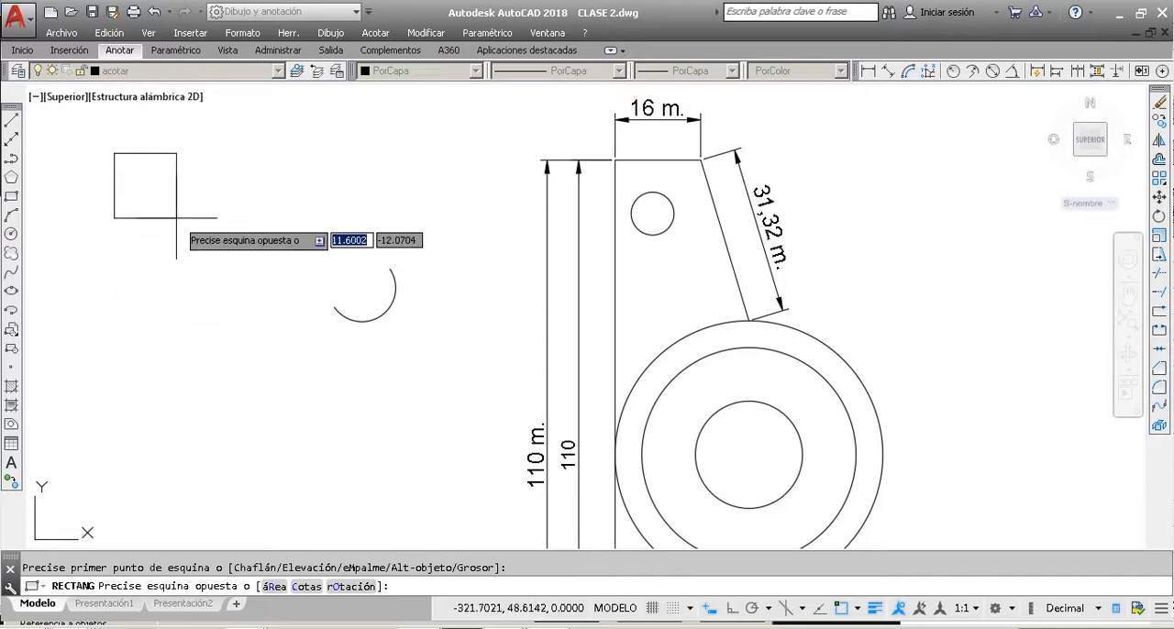
left_click(176, 210)
Step: Copy the rectangle side by side and downward to form a grid of four columns and three rows
left_click(176, 210)
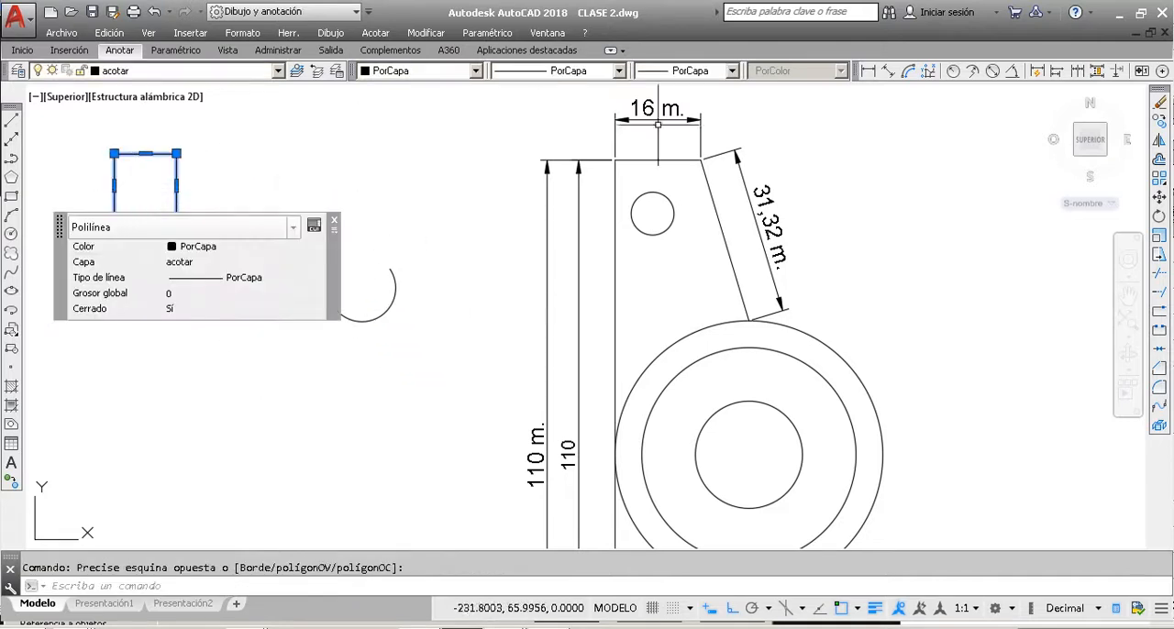
left_click(1160, 122)
left_click(113, 153)
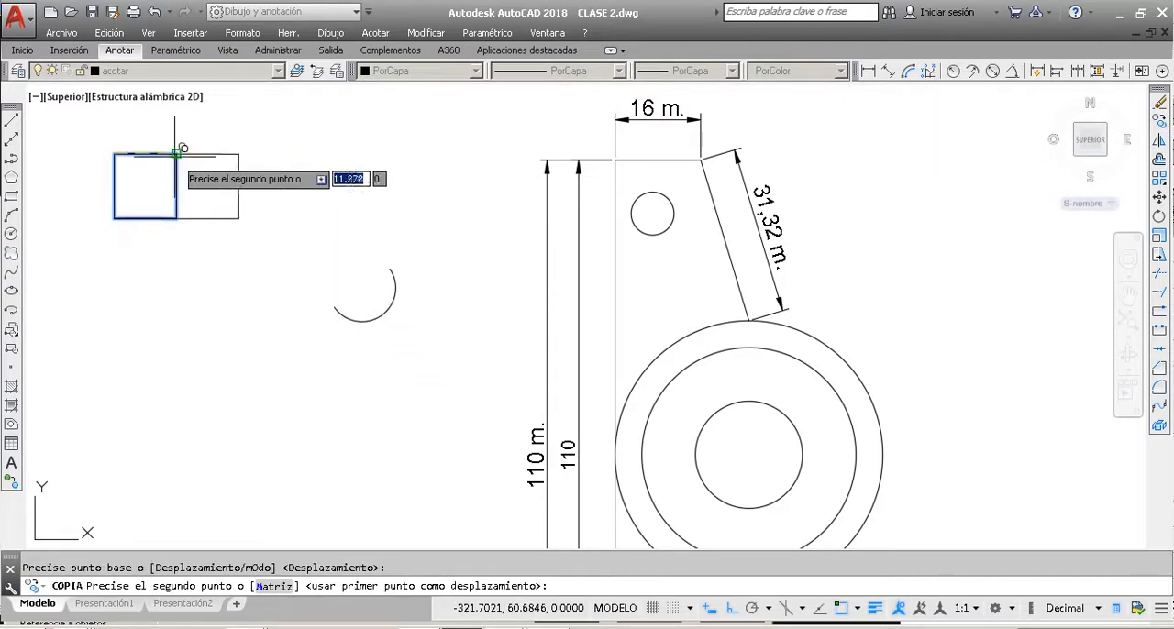
left_click(176, 153)
left_click(238, 153)
left_click(301, 153)
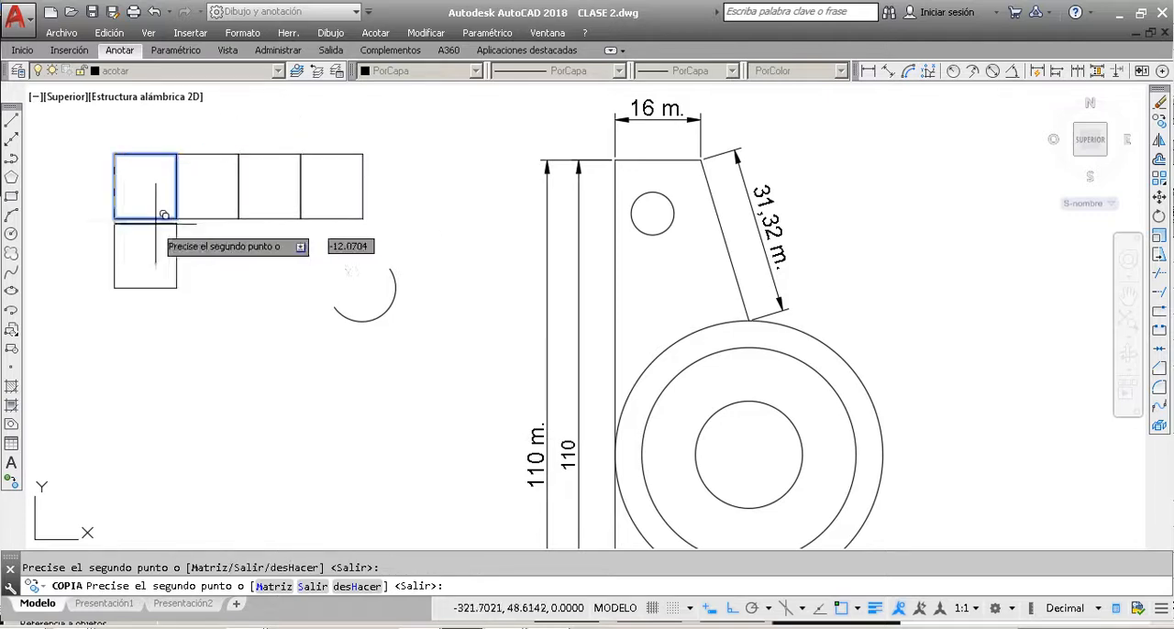
left_click(113, 218)
left_click(176, 218)
left_click(239, 218)
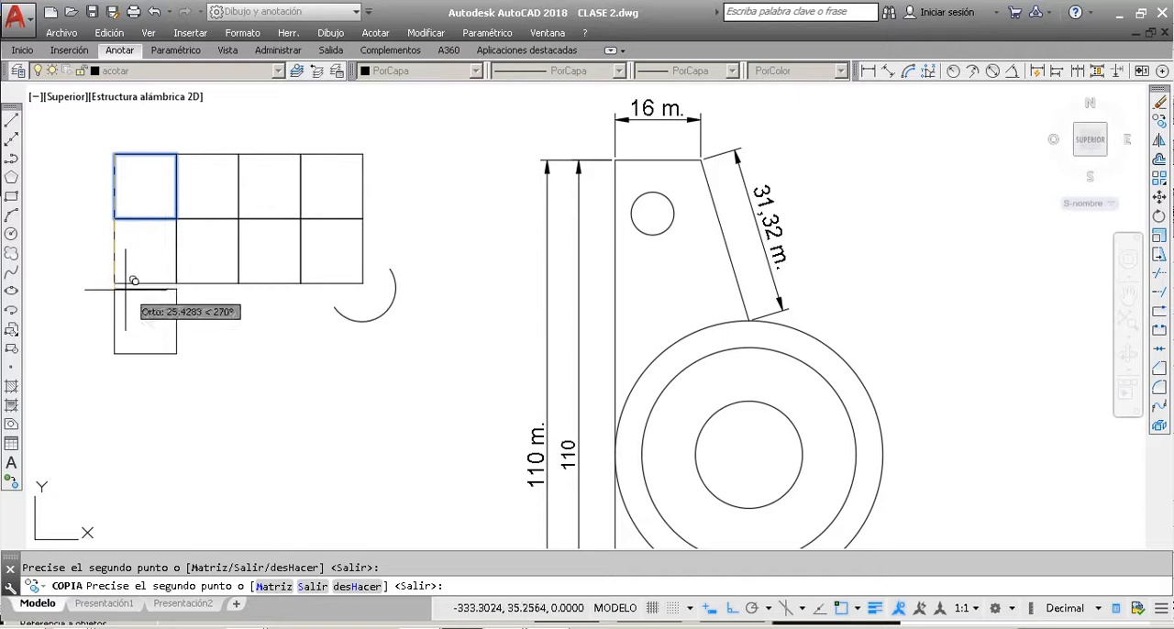
left_click(176, 285)
left_click(176, 284)
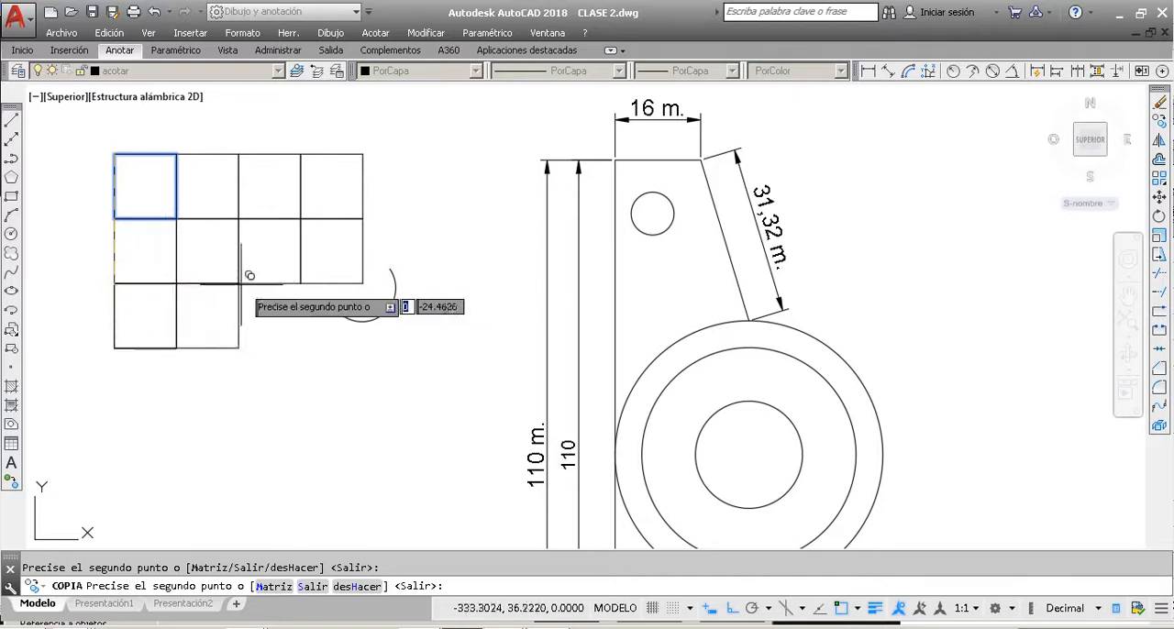
left_click(239, 284)
left_click(301, 283)
key("Escape")
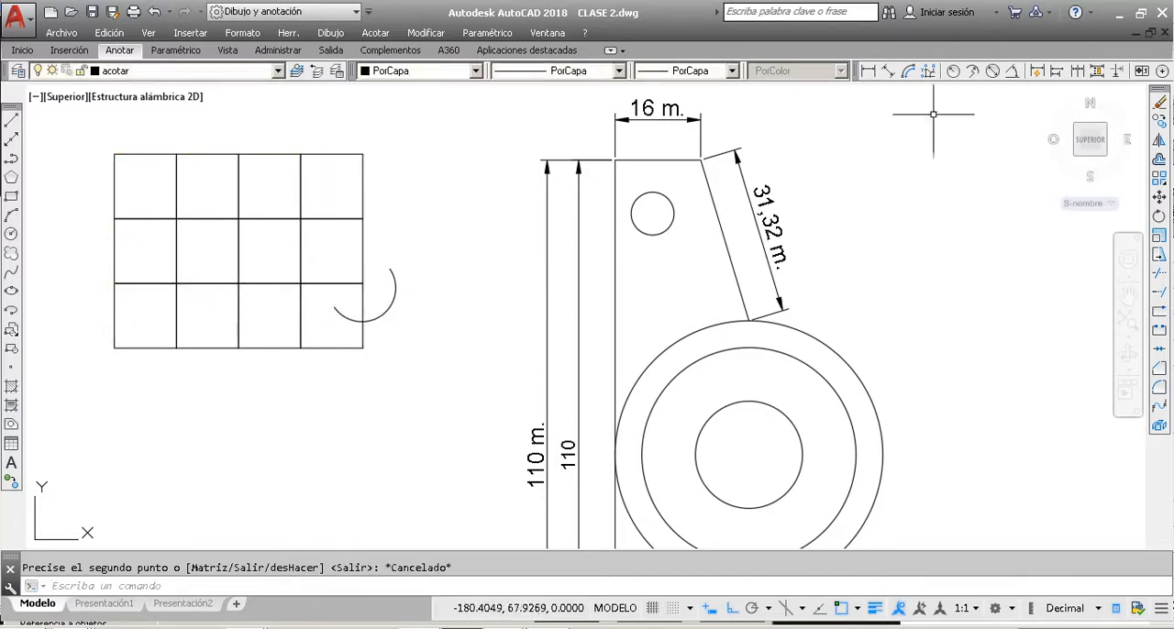
Step: Add a Y ordinate dimension to the grid's upper-left corner, with its leader running out to the left
left_click(928, 71)
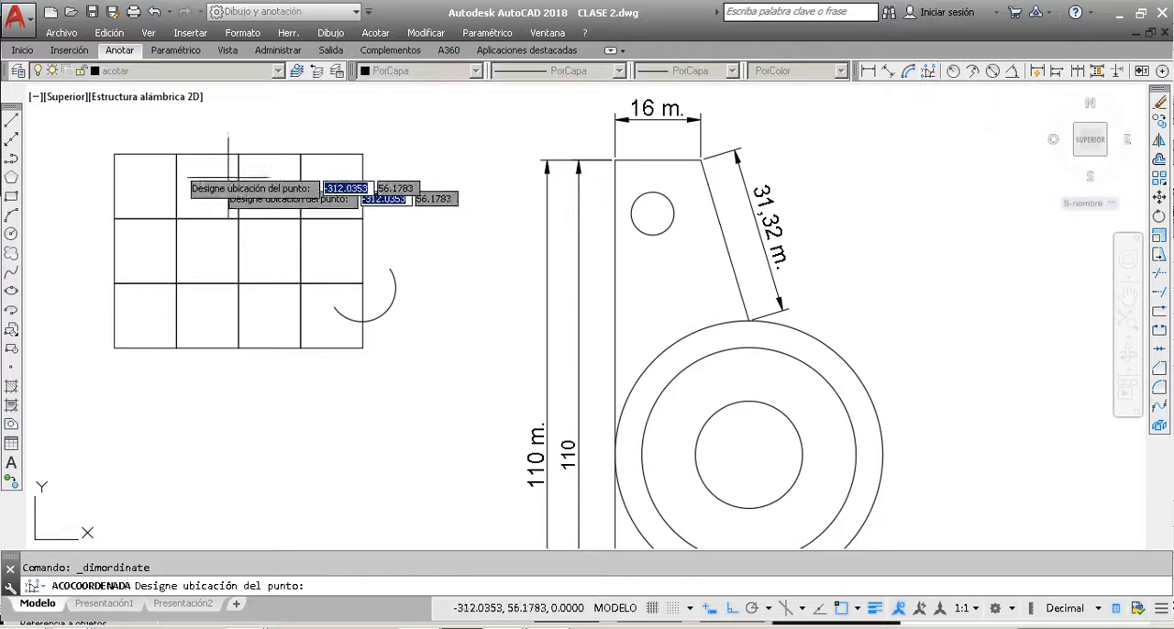
left_click(114, 154)
scroll(114, 154, "up", 5)
scroll(114, 154, "down", 5)
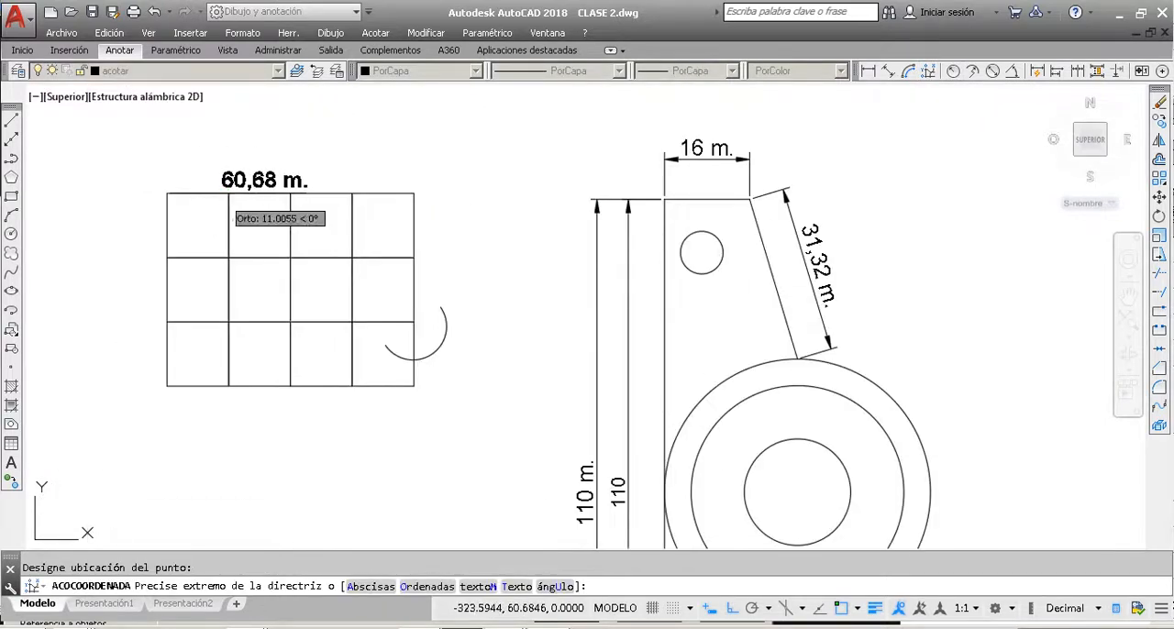
scroll(138, 184, "up", 2)
left_click(171, 210)
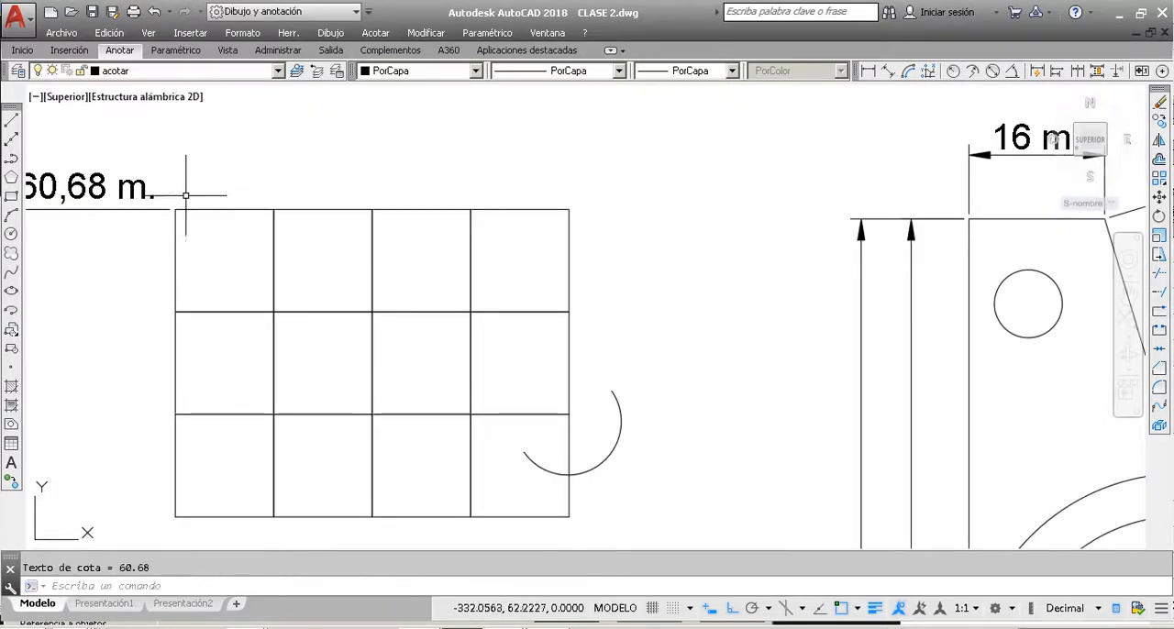
Step: Add an X ordinate dimension to the grid's upper-left corner, with its leader running upward
left_click(931, 71)
left_click(175, 210)
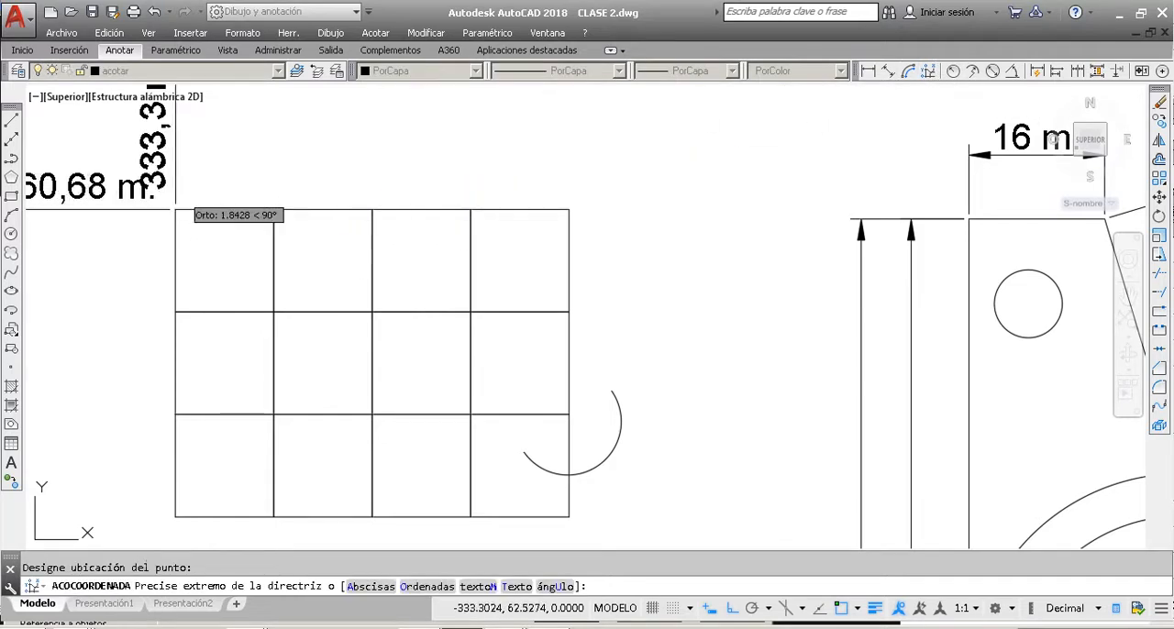
left_click(179, 195)
scroll(174, 206, "down", 5)
scroll(209, 222, "up", 5)
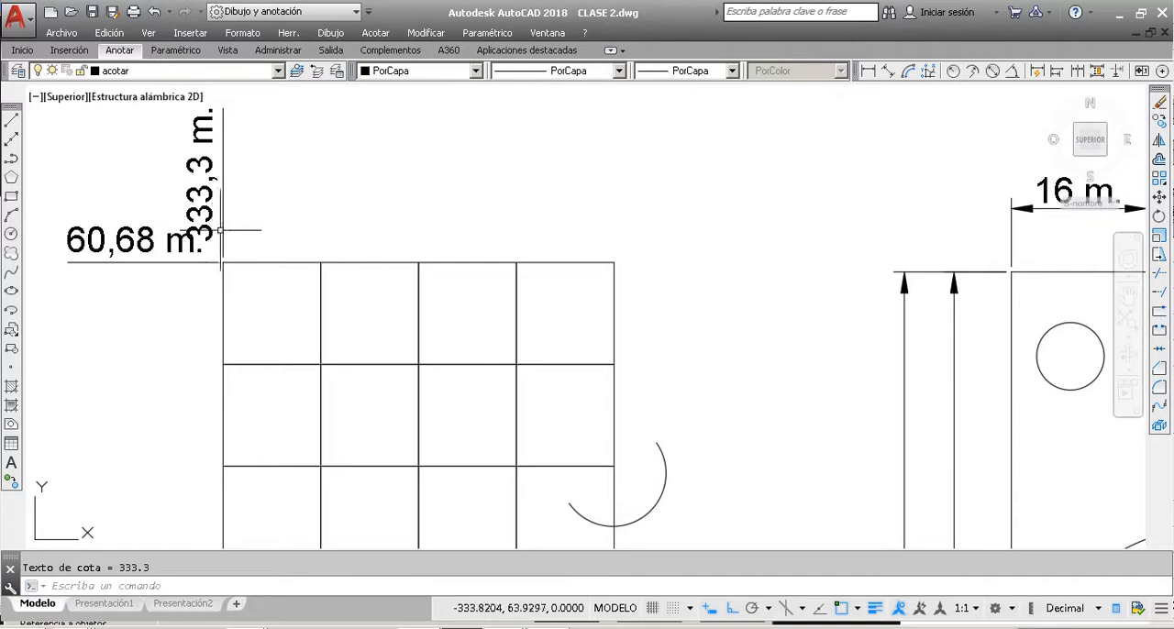
Step: Assign both ordinate dimensions a different dimension style with smaller text, four decimals and no unit suffix
left_click(191, 193)
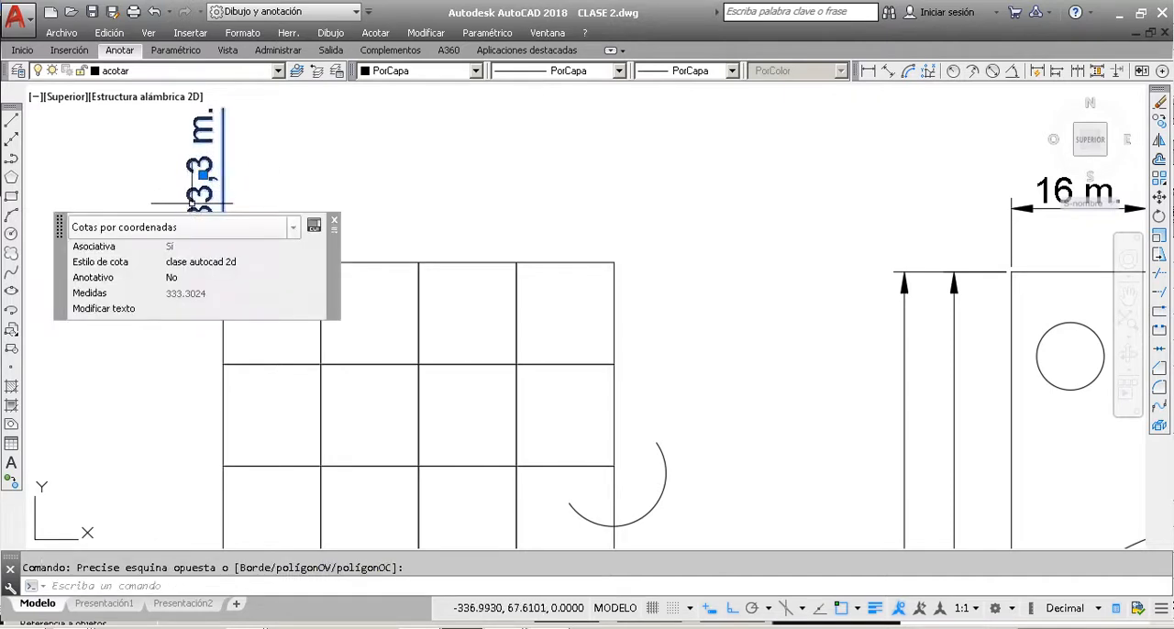
key("Escape")
left_click(182, 291)
left_click(90, 218)
left_click(295, 188)
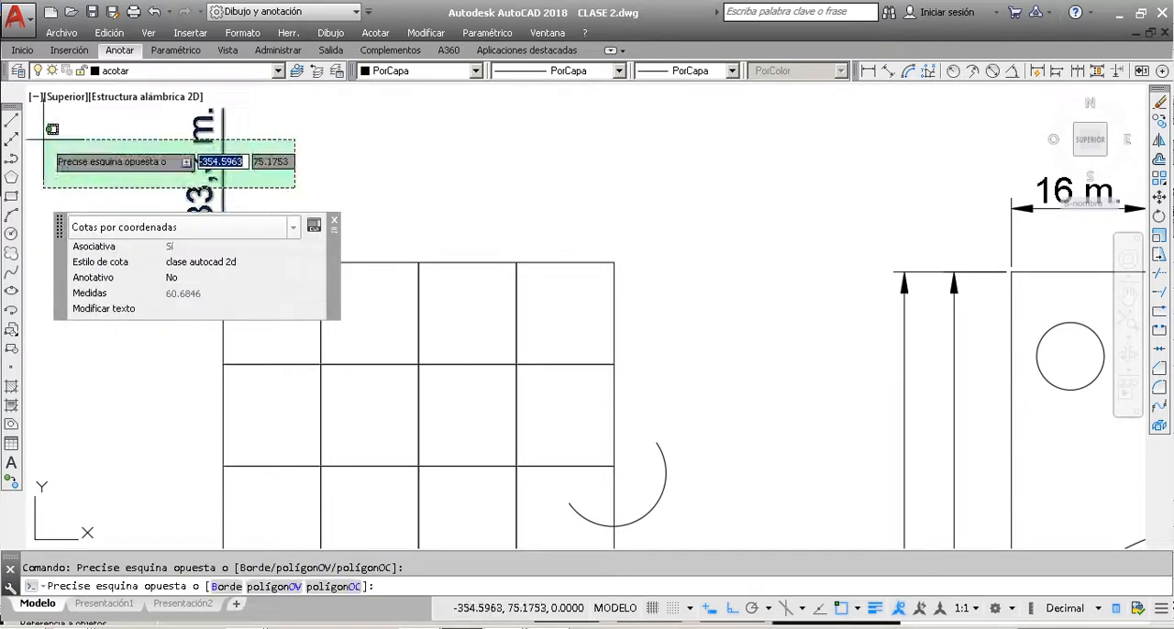
left_click(43, 139)
left_click(120, 52)
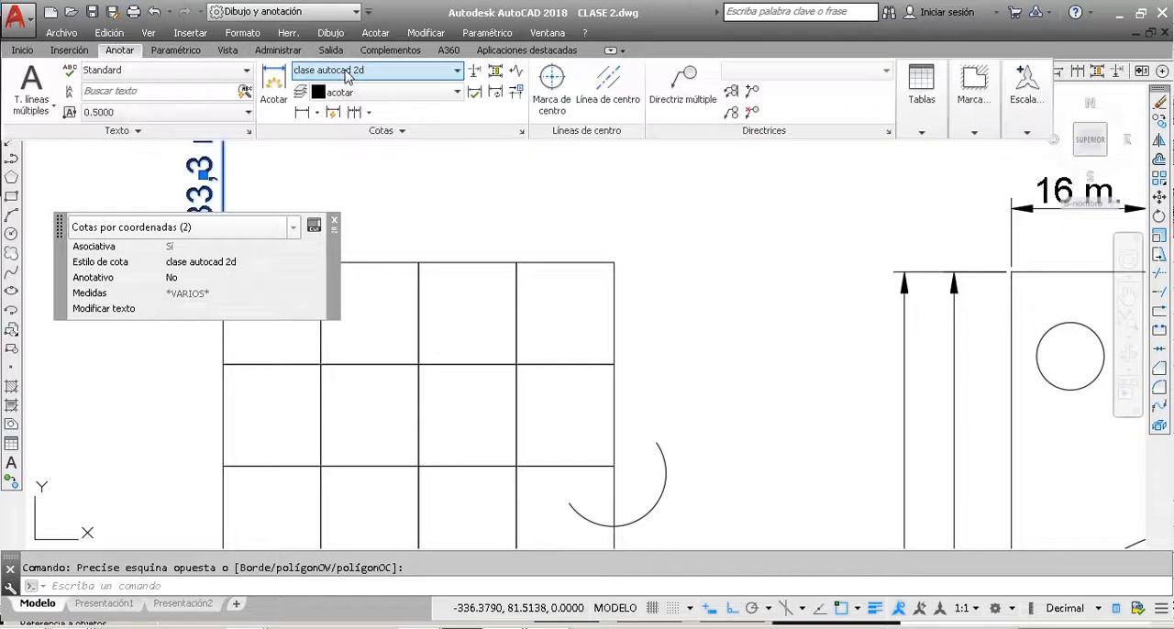
left_click(455, 218)
left_click(335, 222)
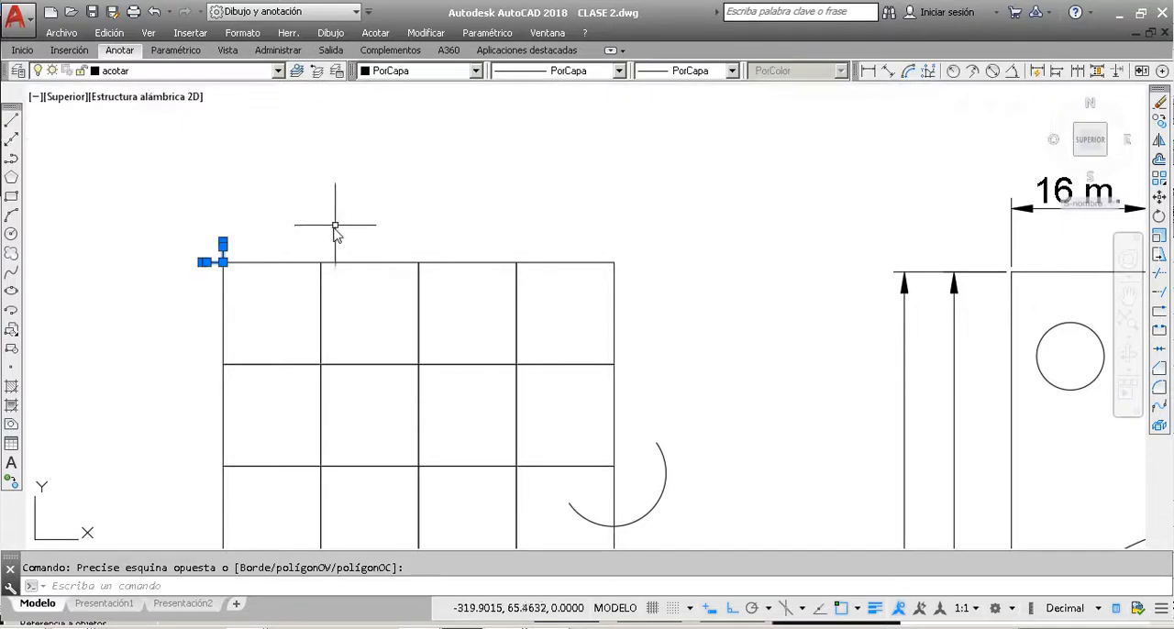
key("Escape")
Step: Shorten the vertical leader of the X ordinate dimension so its text sits closer to the grid corner
scroll(220, 247, "up", 6)
scroll(281, 233, "down", 2)
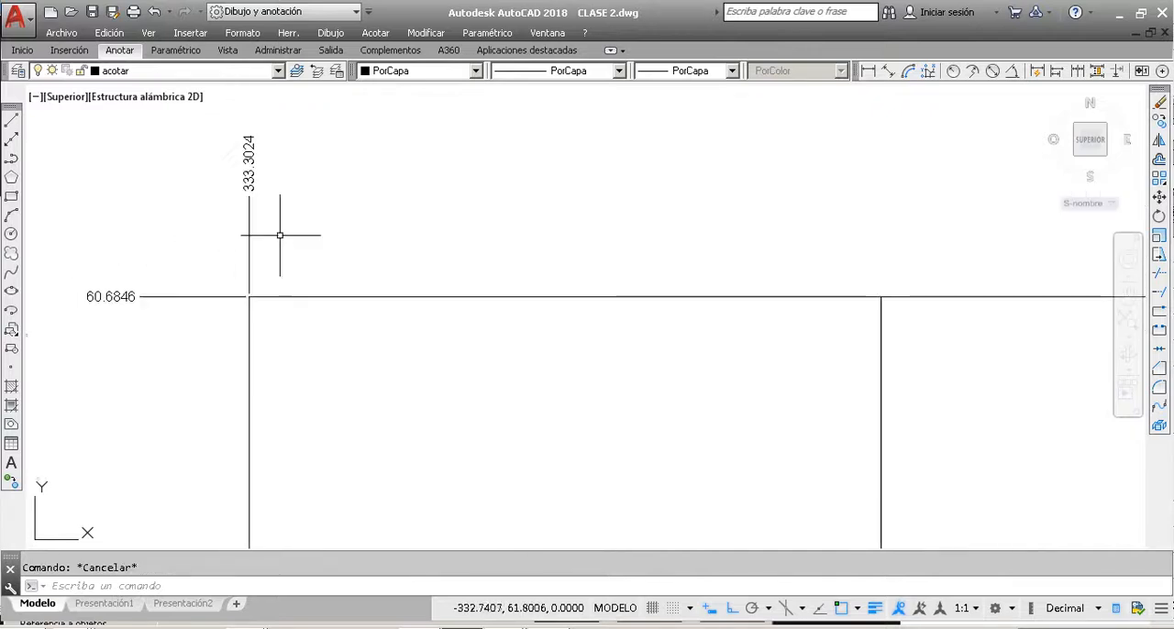
left_click(280, 235)
left_click(241, 205)
left_click(250, 195)
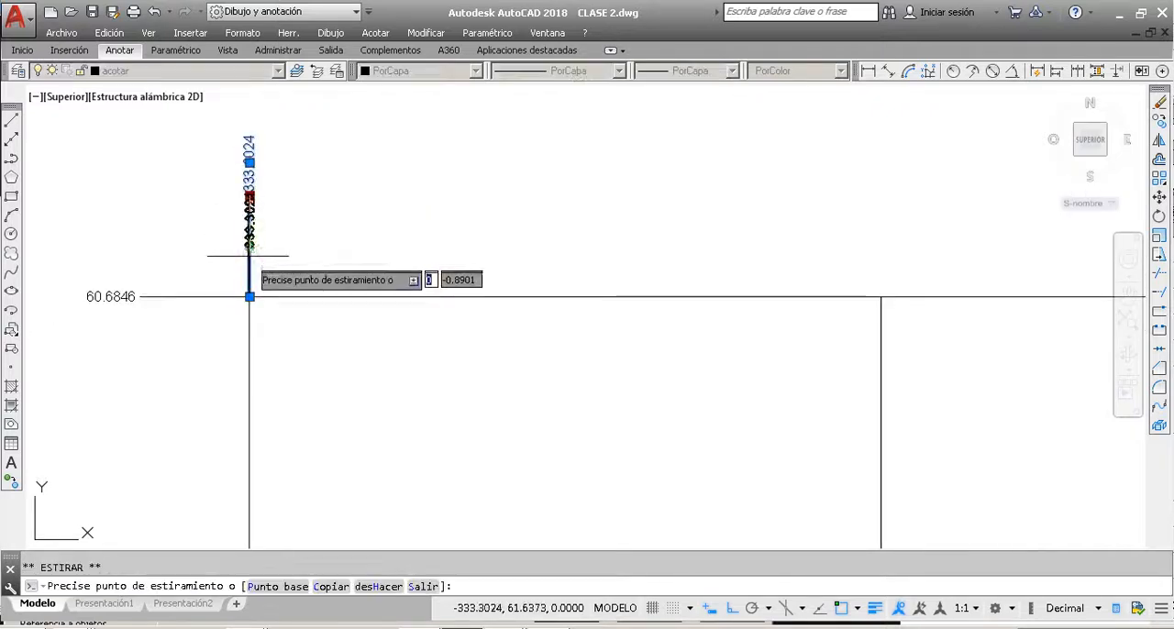
left_click(249, 243)
key("Escape")
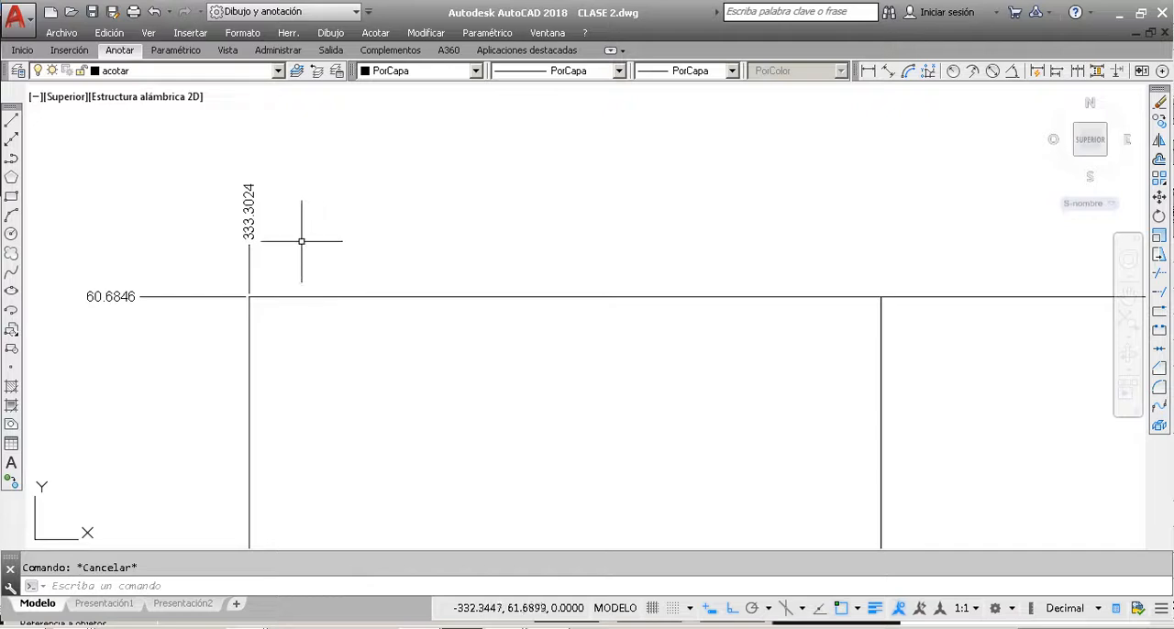
Step: Delete the rectangle grid, both ordinate dimensions and the loose arc together
scroll(263, 230, "up", 2)
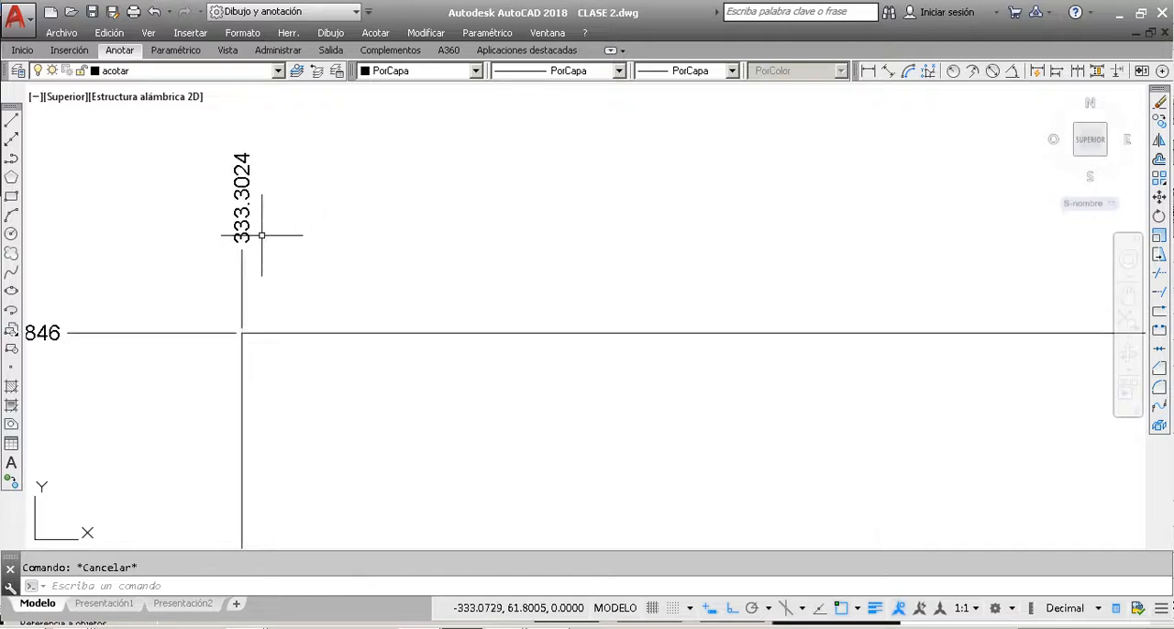
scroll(275, 235, "down", 3)
scroll(259, 237, "up", 2)
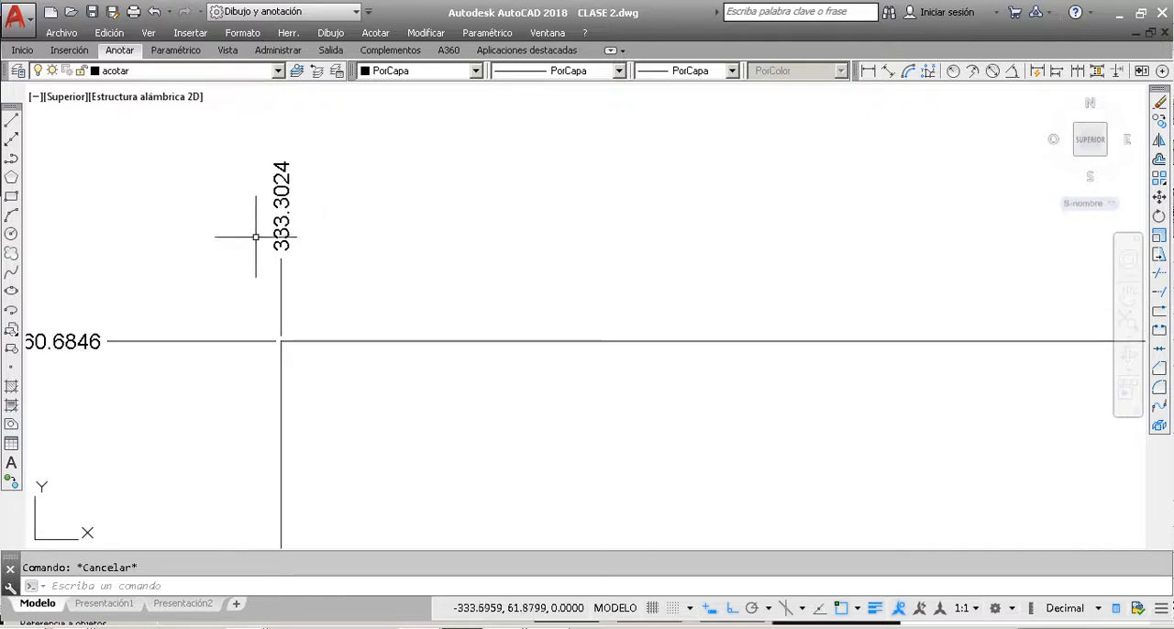
scroll(263, 243, "down", 4)
scroll(52, 180, "down", 5)
left_click(275, 329)
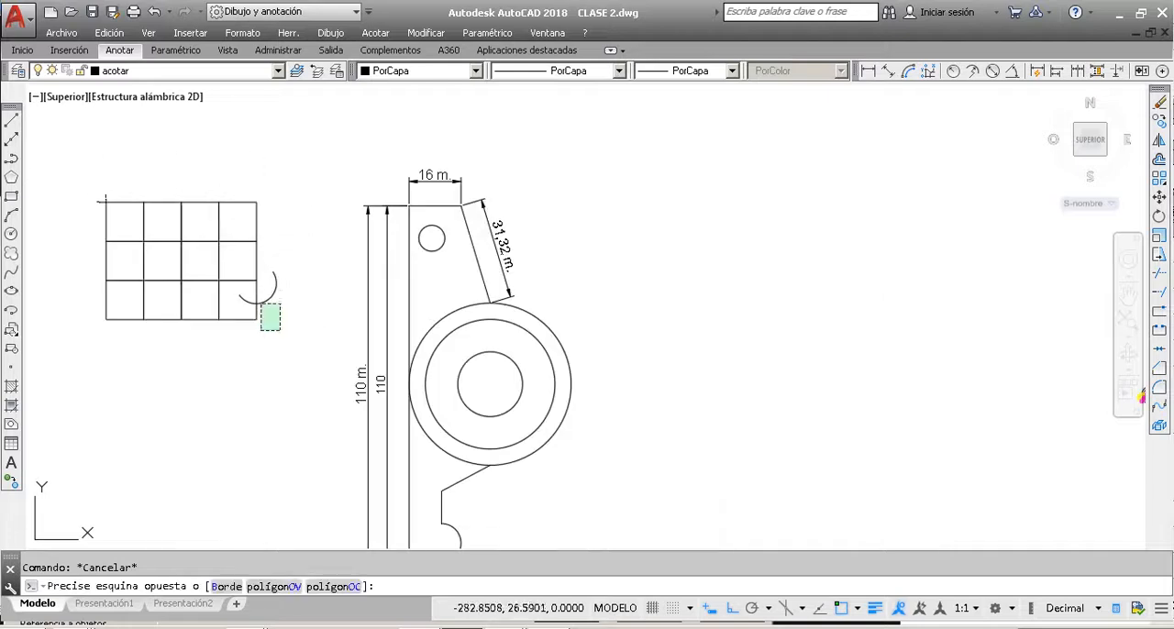
left_click(92, 164)
key("Delete")
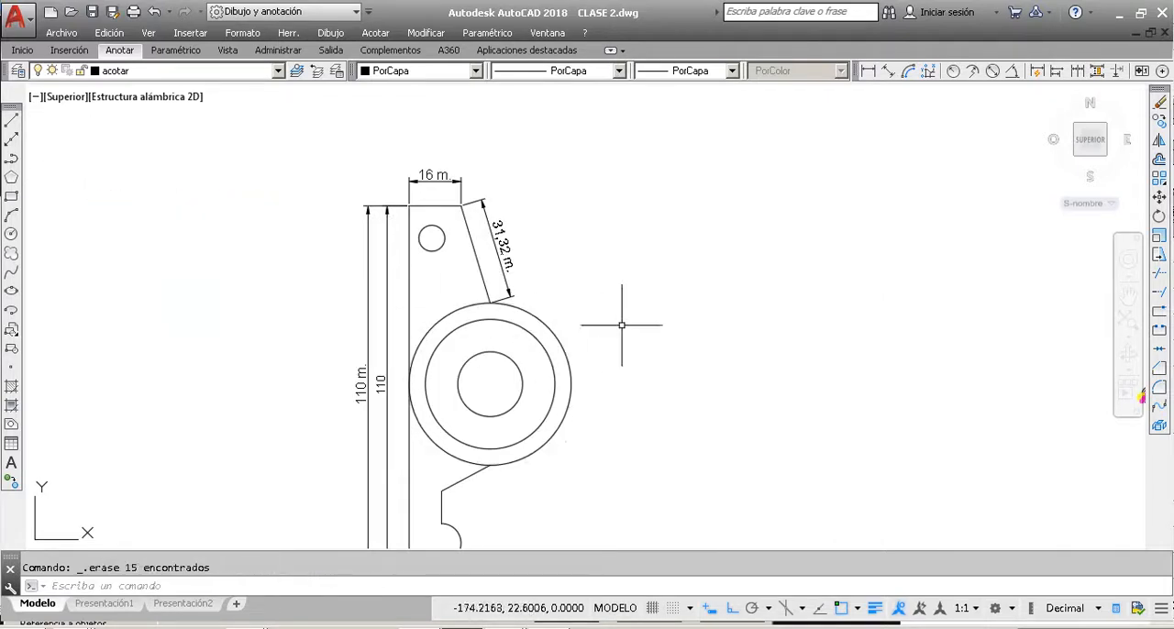
Step: Add a radius dimension to the innermost concentric circle, placing its text outside the part to the upper right
left_click(954, 71)
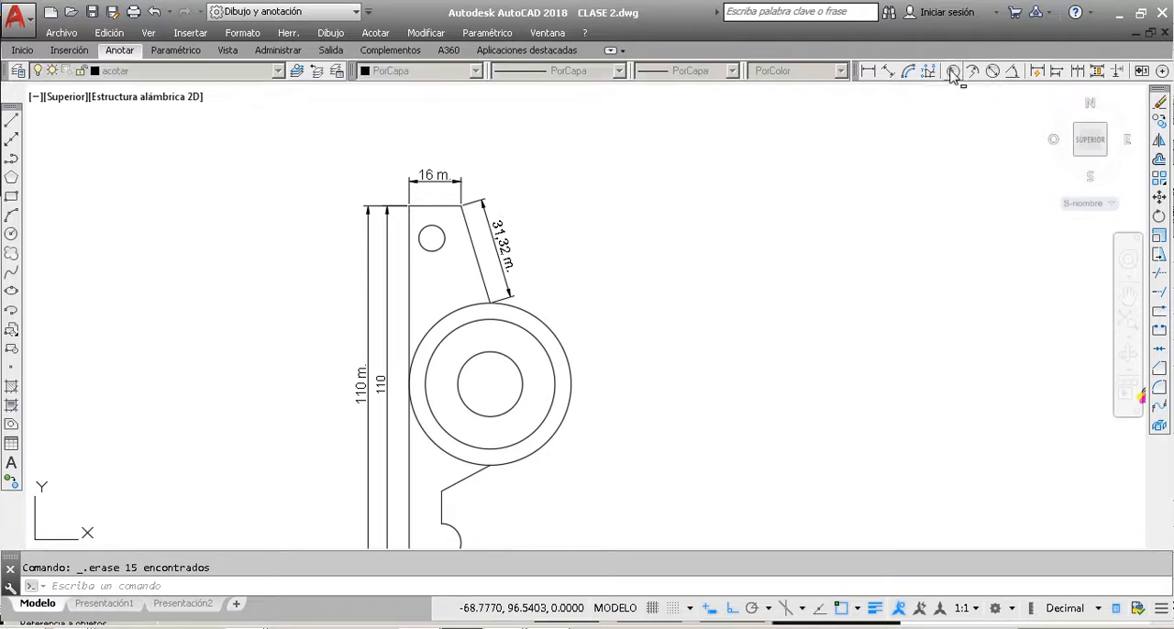
left_click(518, 371)
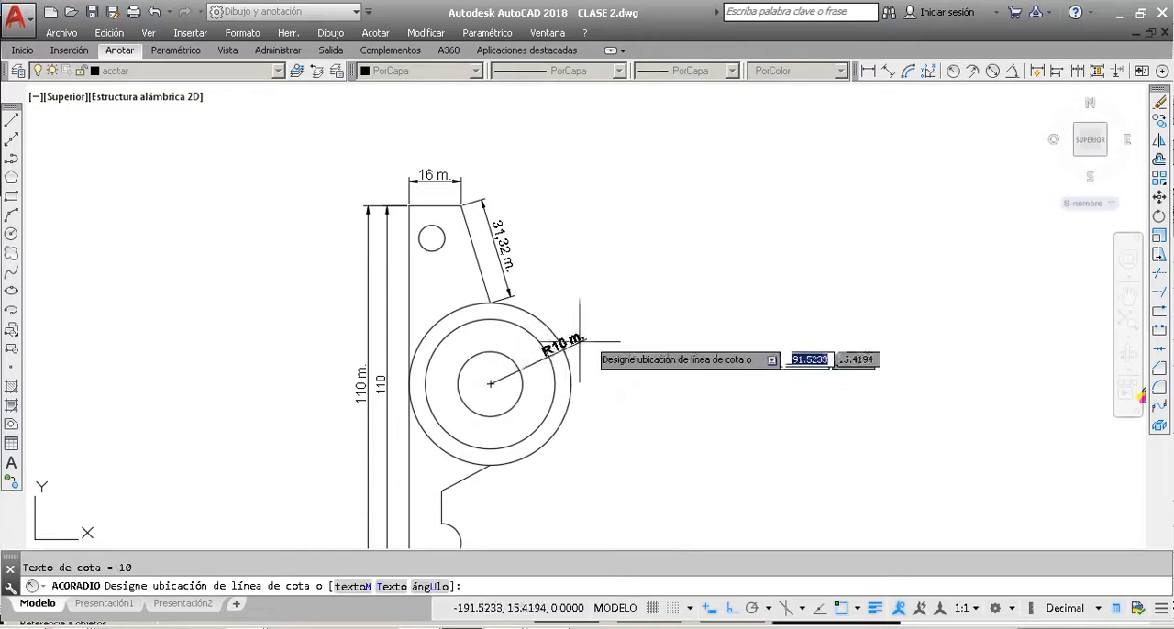
left_click(656, 277)
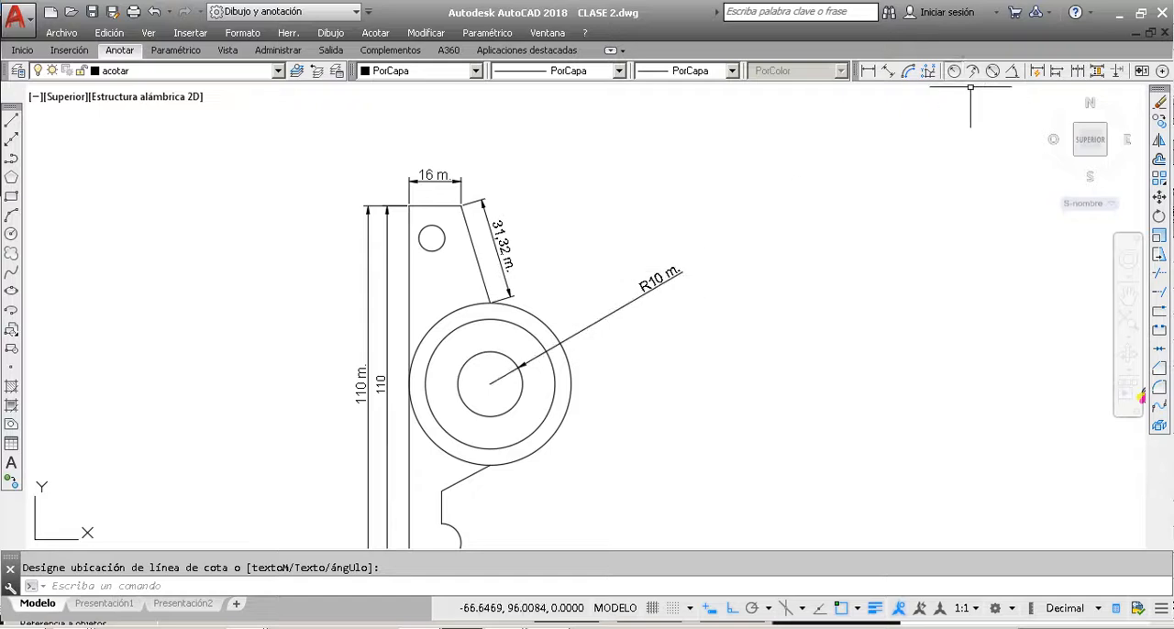
Step: Add a radius dimension to the middle concentric circle, placing its text outside the part below the inner circle's radius dimension
key("Return")
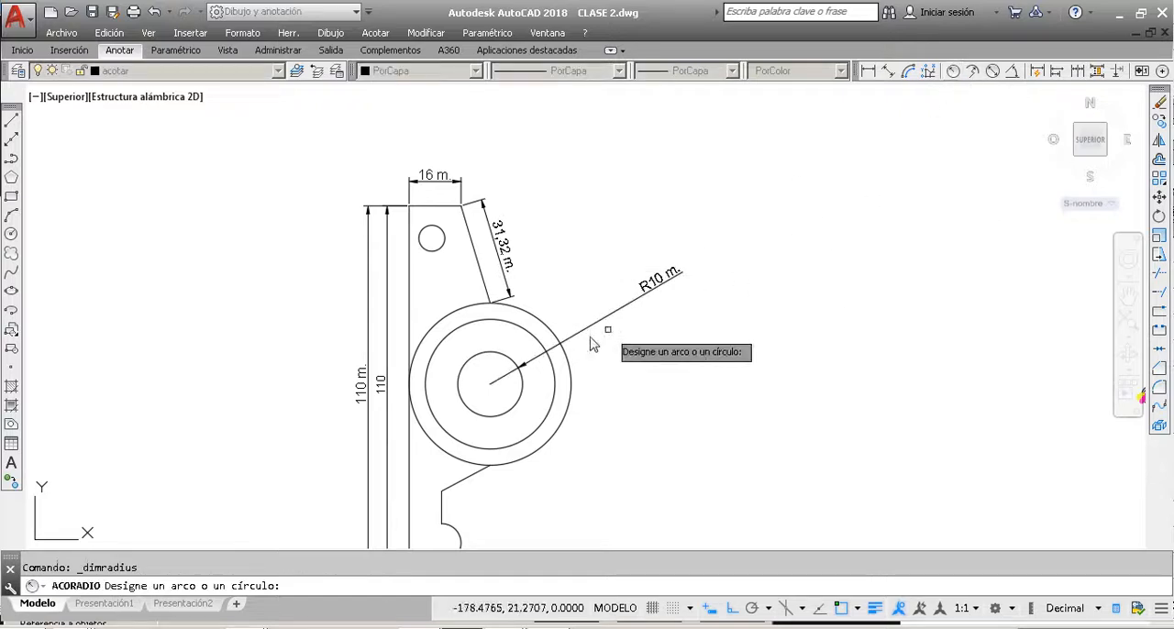
left_click(551, 369)
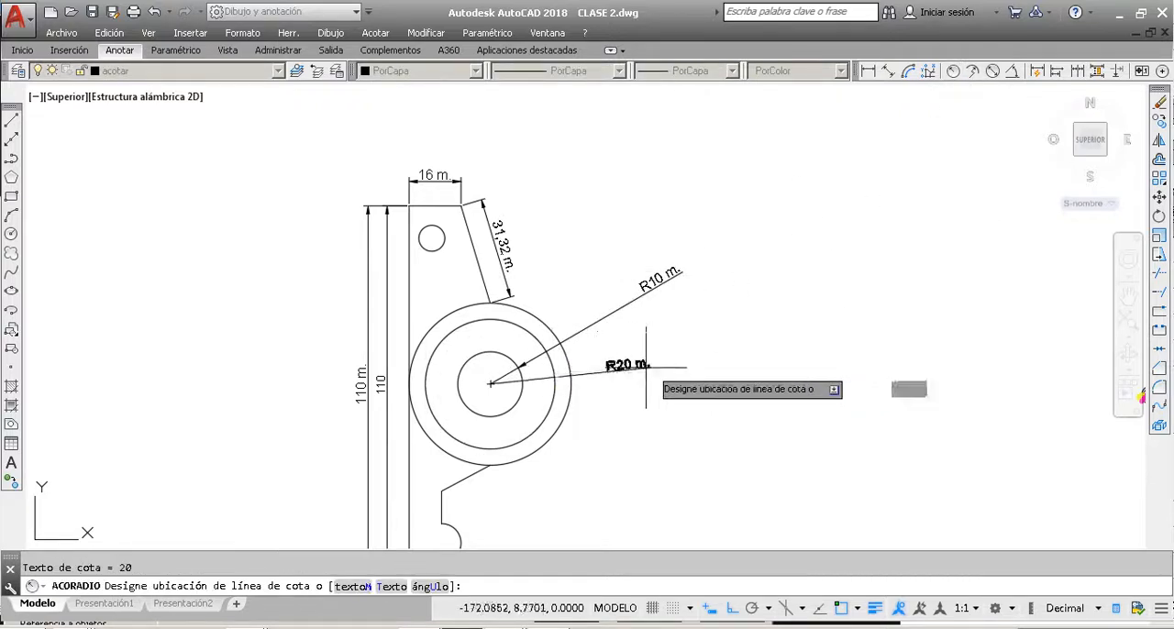
left_click(690, 345)
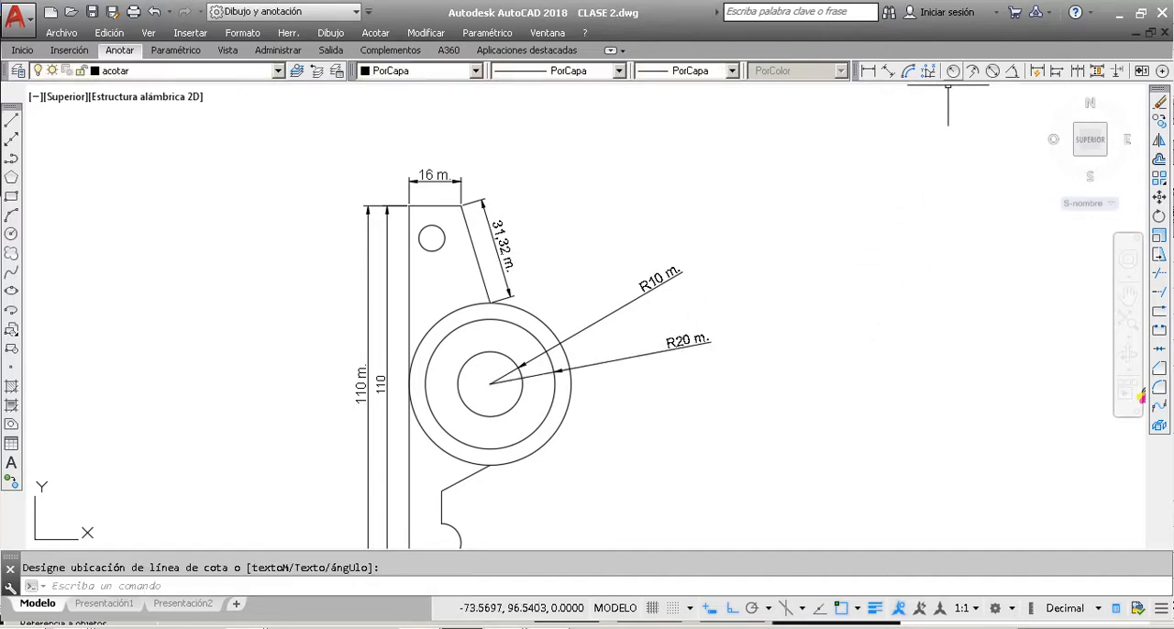
Step: Add a radius dimension to the outermost concentric circle, placing its text outside the part below the middle circle's radius dimension
left_click(957, 73)
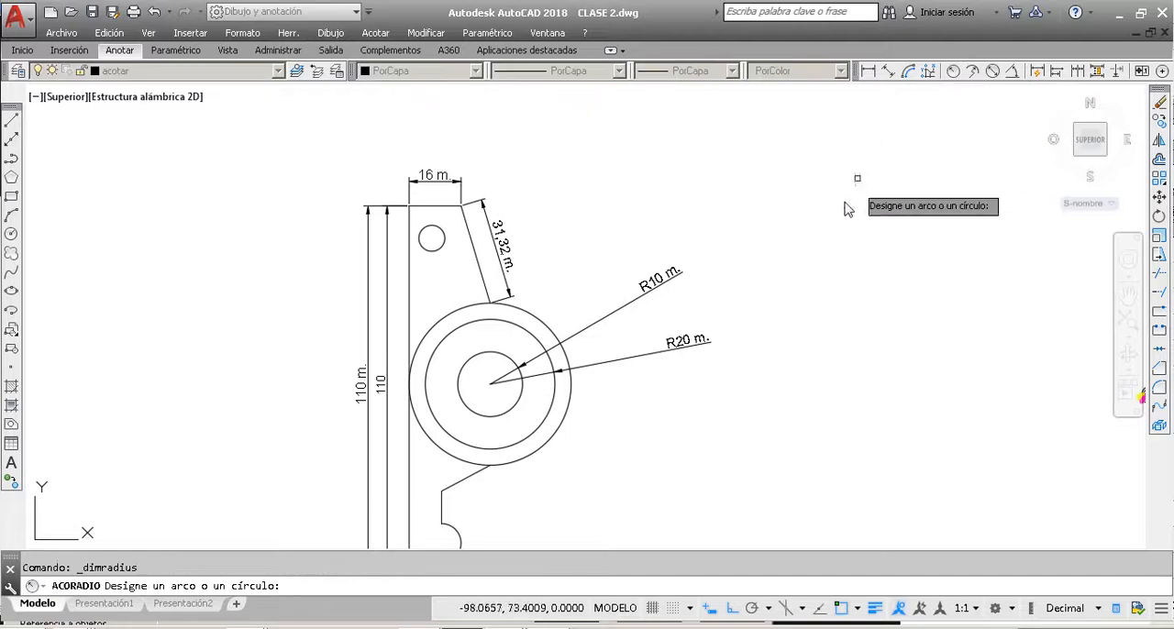
left_click(566, 407)
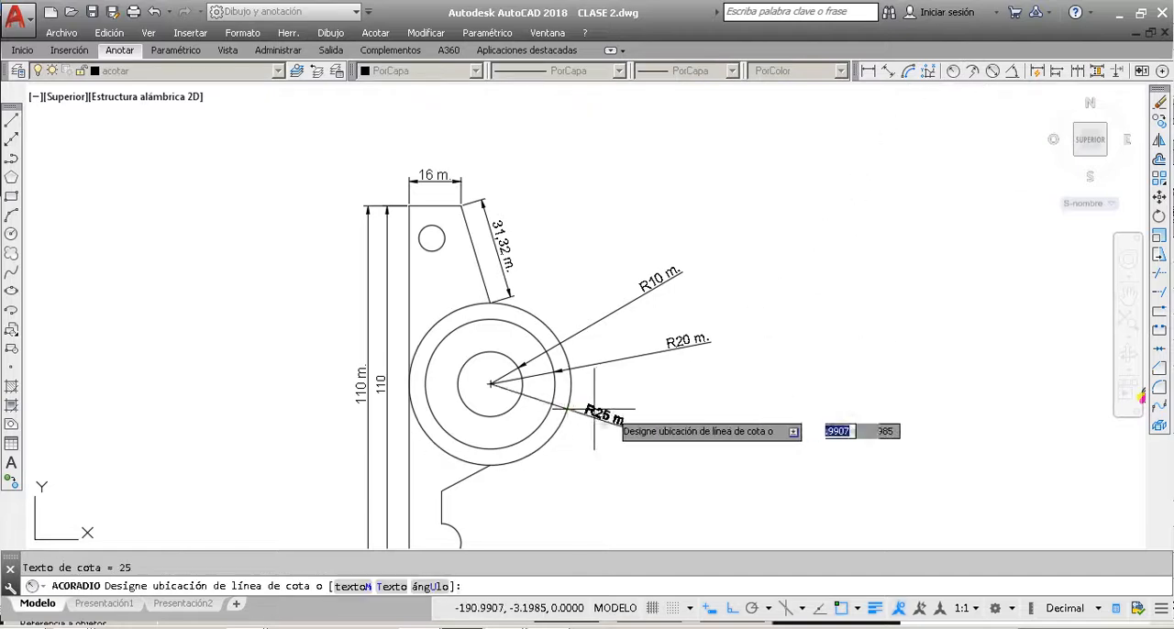
left_click(697, 401)
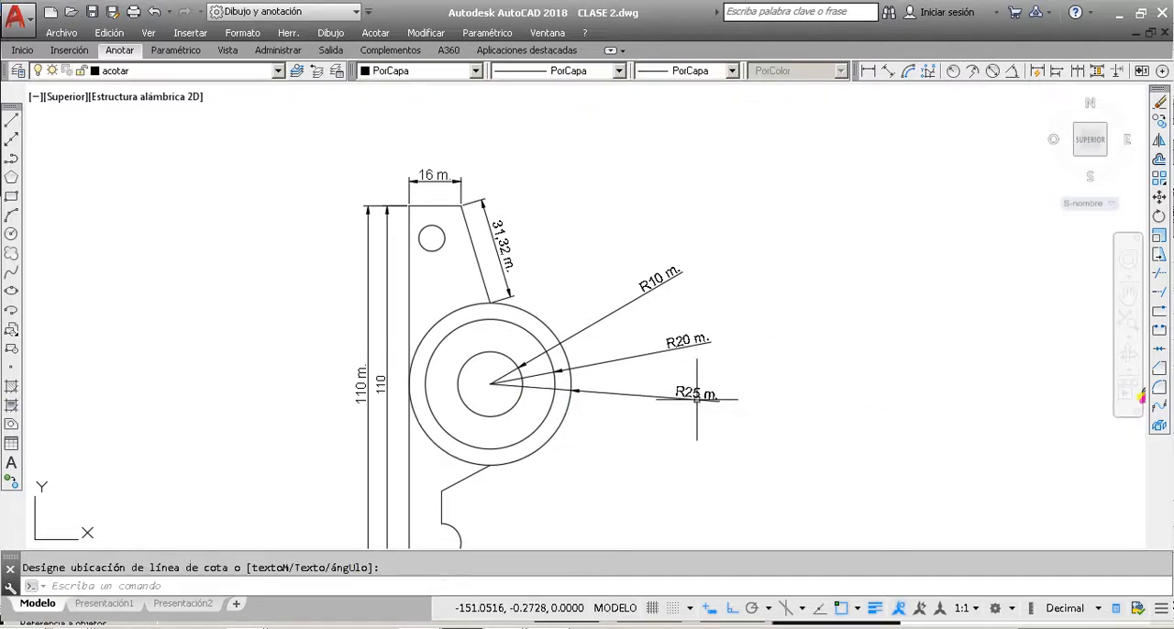
key("Escape")
Step: Add a radius dimension to the small arc at the part's lower end, placing its text horizontally outside to the right
scroll(544, 366, "up", 4)
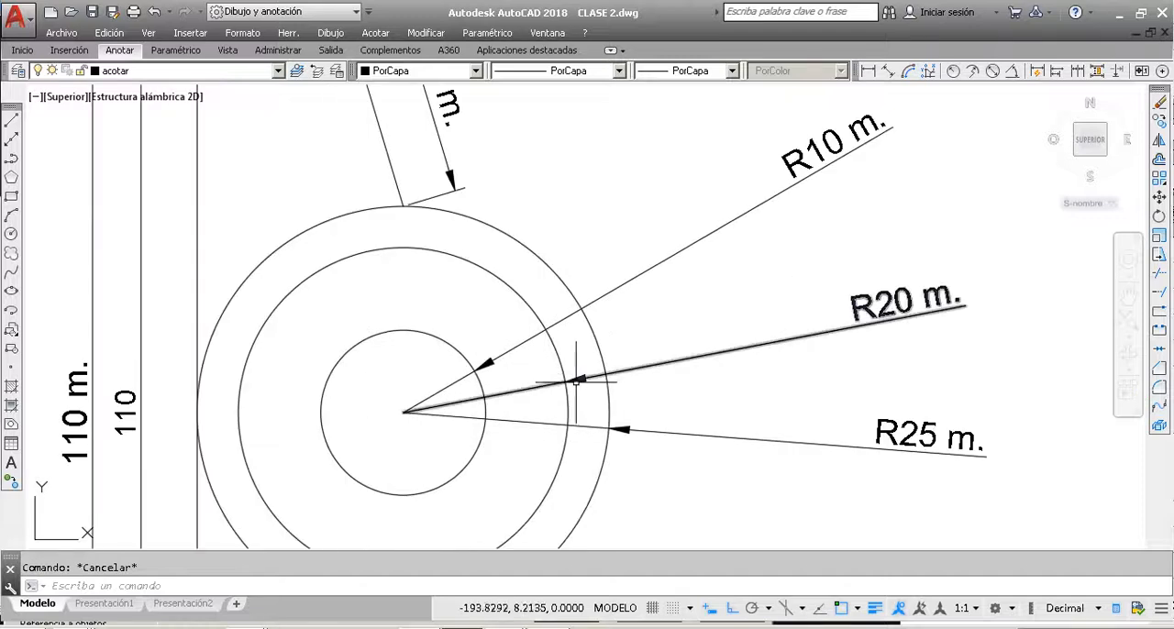
scroll(633, 458, "down", 4)
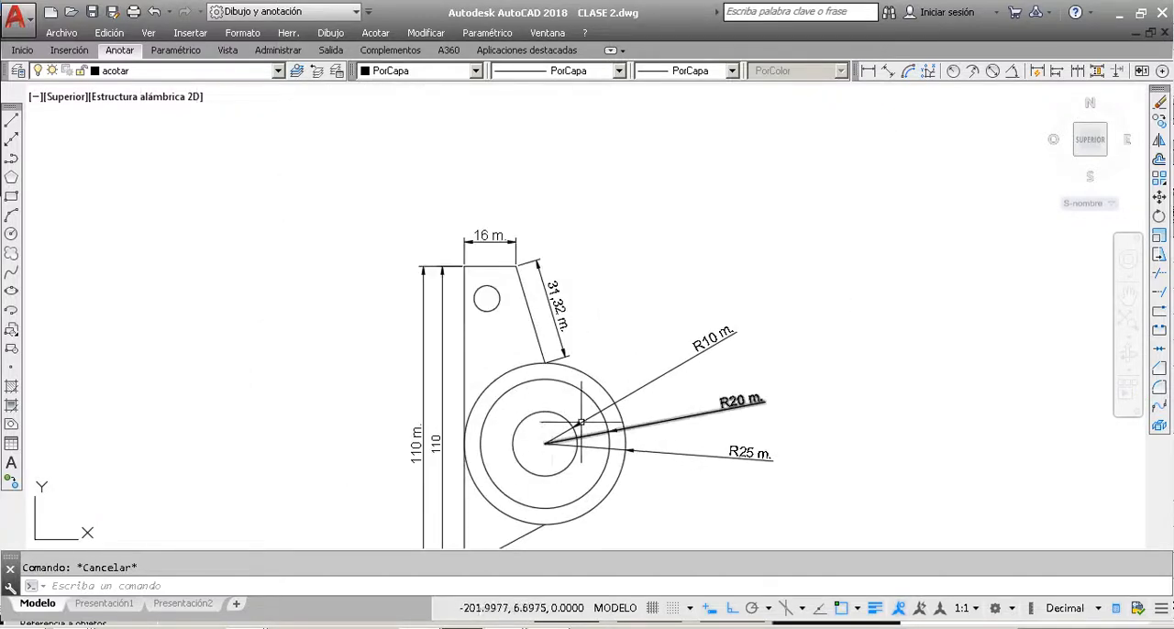
scroll(546, 420, "down", 3)
scroll(545, 420, "up", 3)
scroll(538, 360, "down", 3)
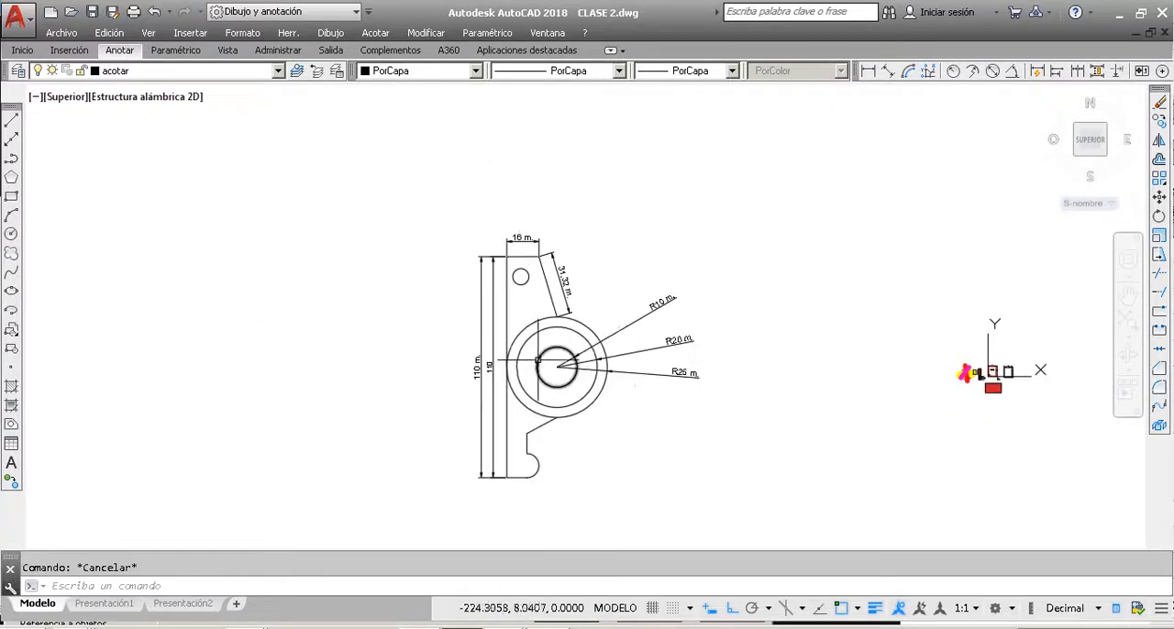
scroll(530, 476, "up", 4)
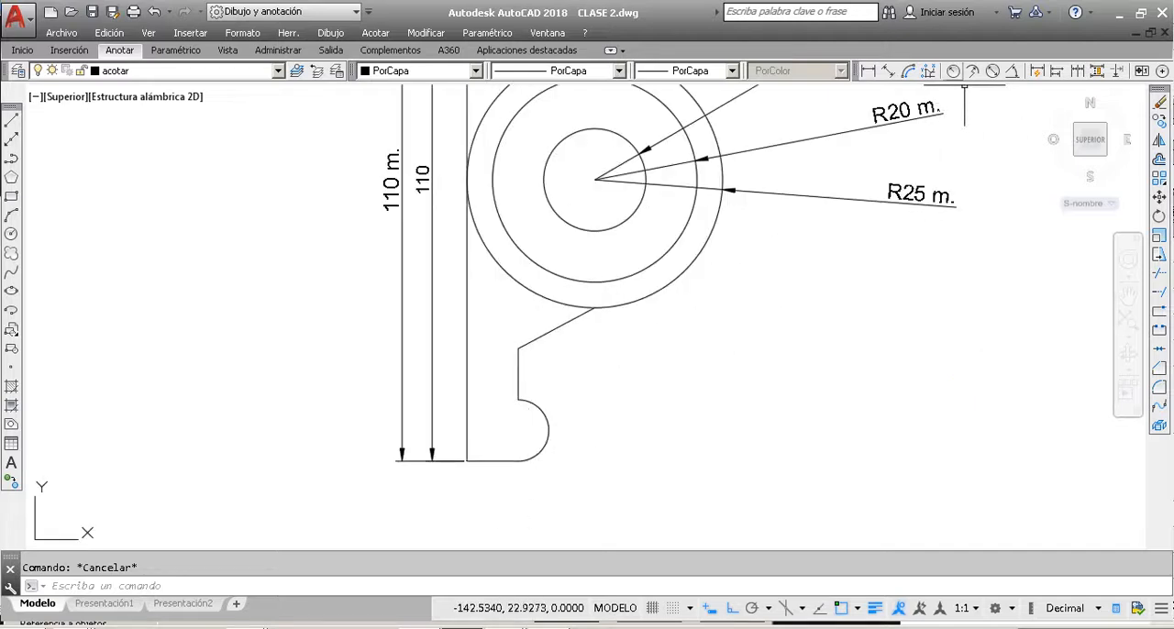
left_click(972, 73)
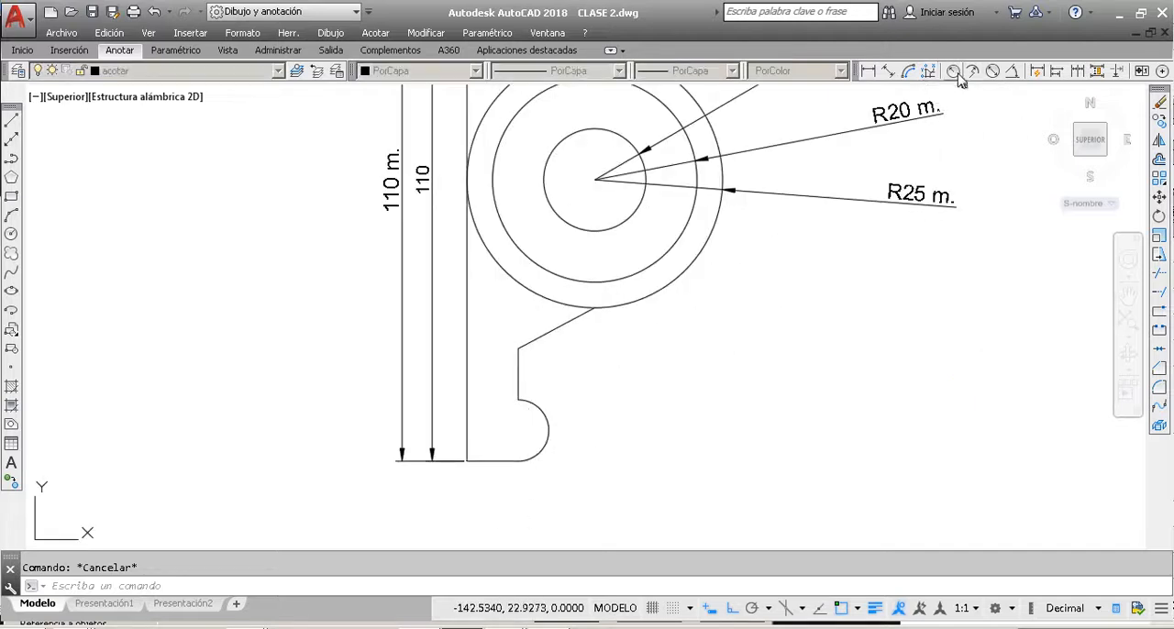
left_click(543, 415)
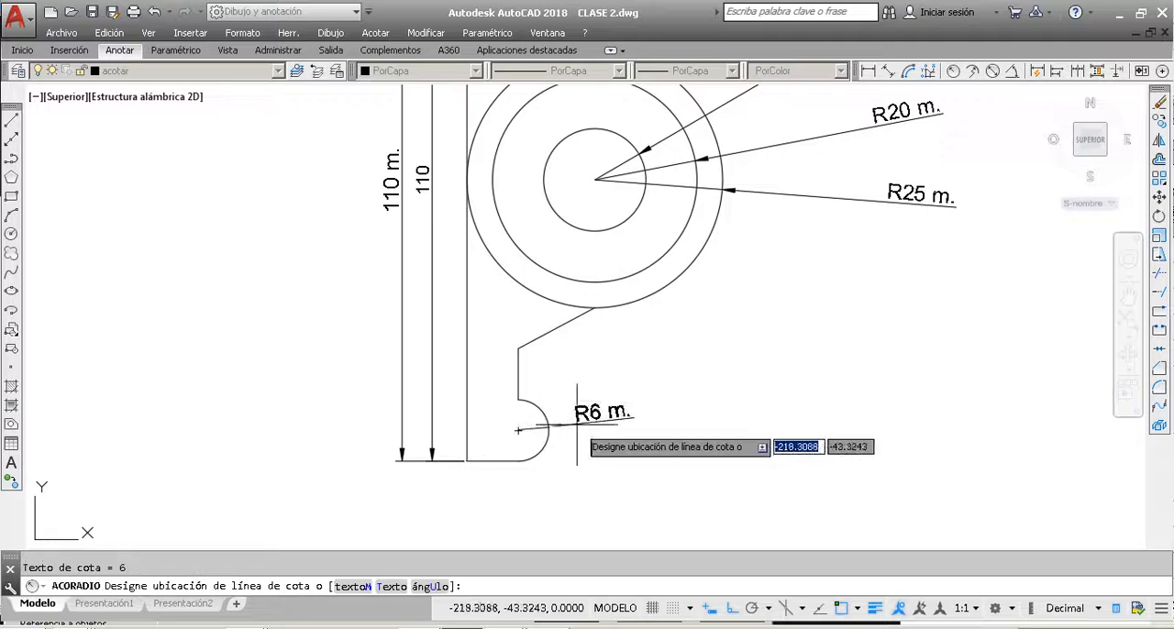
left_click(685, 429)
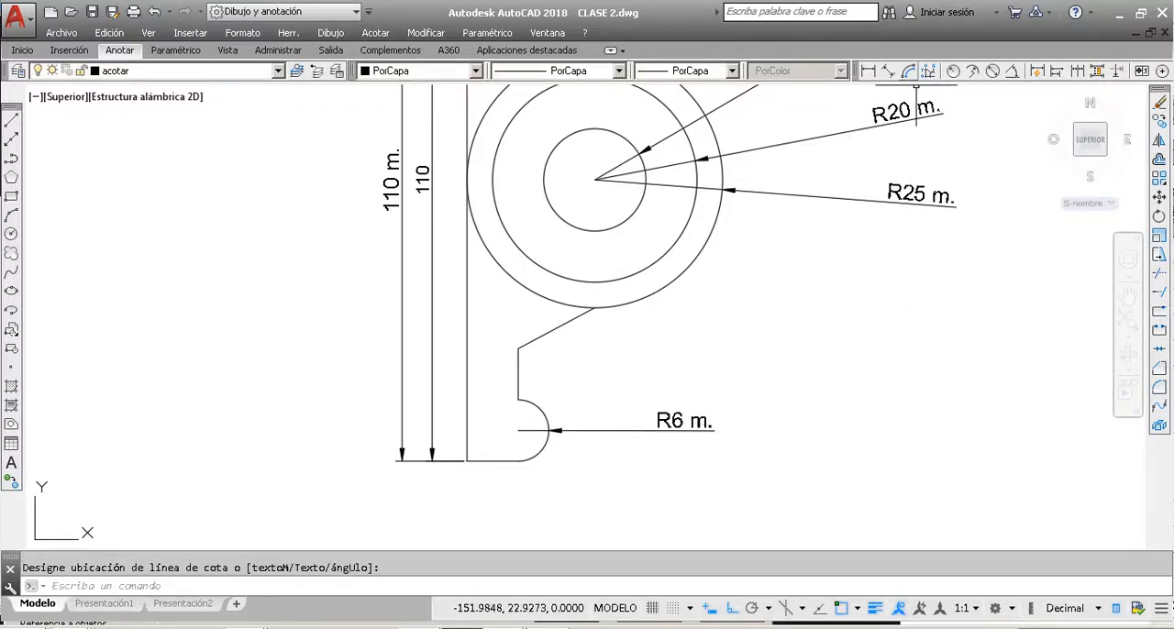
Step: Add a vertical linear dimension from the part's bottom-left corner to the lower end of the slanted edge, placed just left of the part
left_click(871, 73)
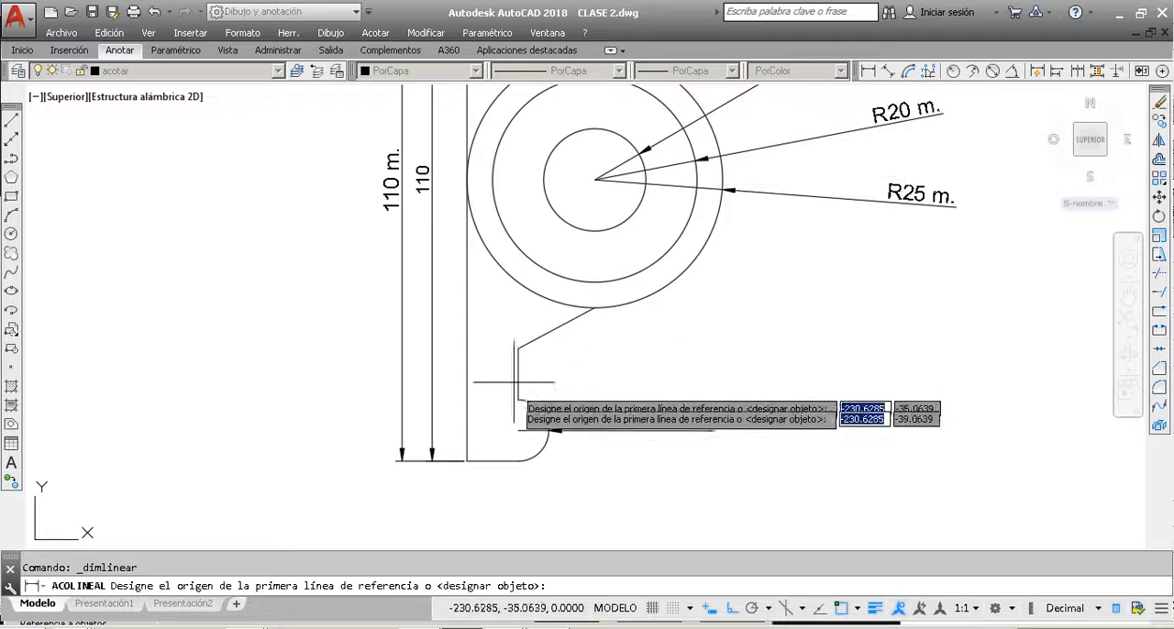
left_click(467, 460)
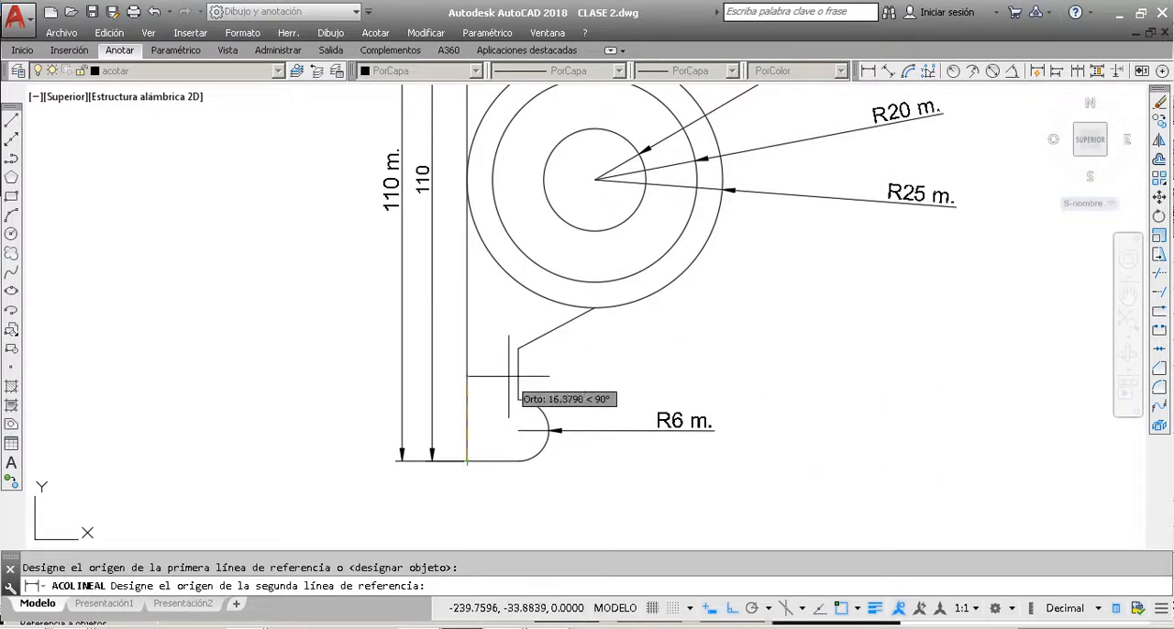
left_click(518, 349)
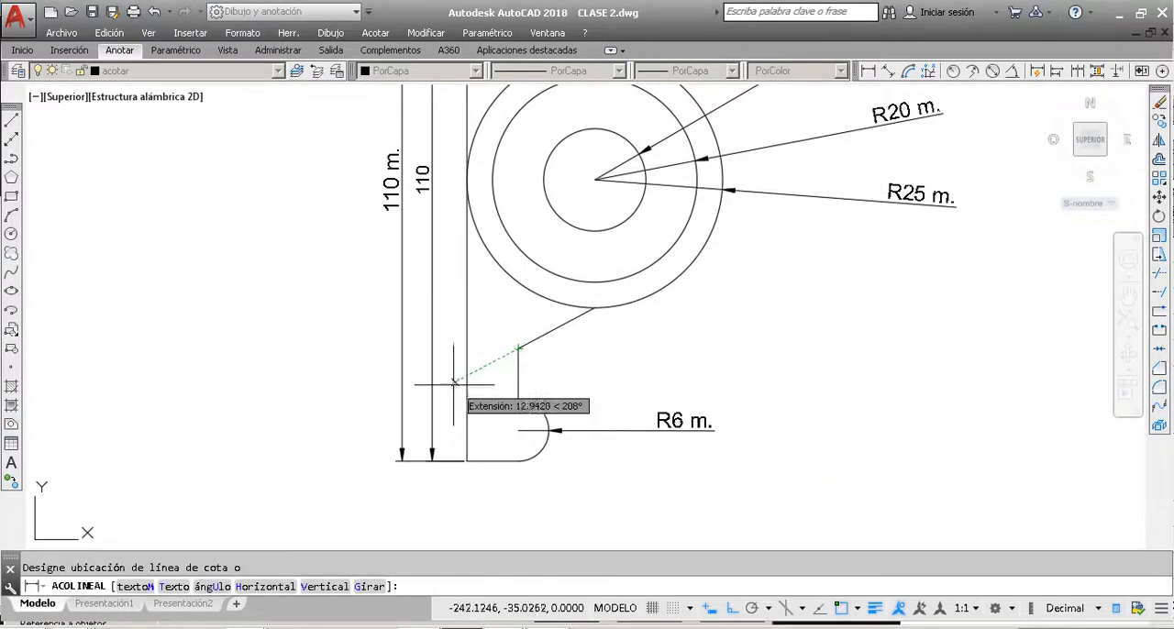
scroll(454, 380, "up", 3)
left_click(452, 390)
scroll(517, 404, "down", 4)
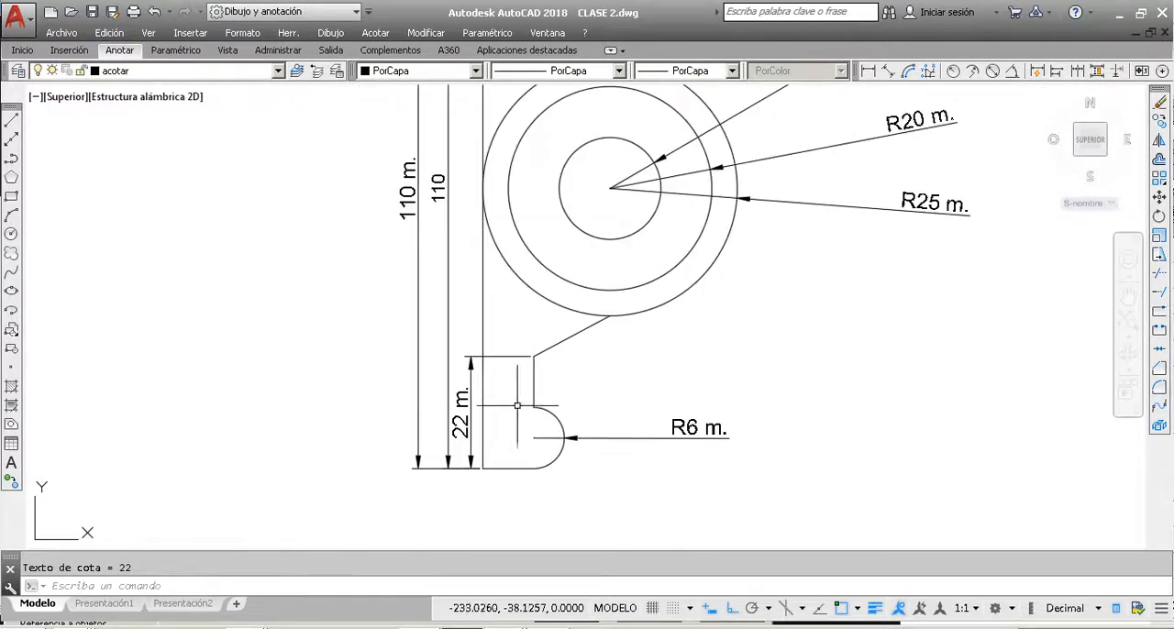
Step: Add a horizontal linear dimension to the part's bottom edge, placing it below the part
left_click(870, 74)
key("Escape")
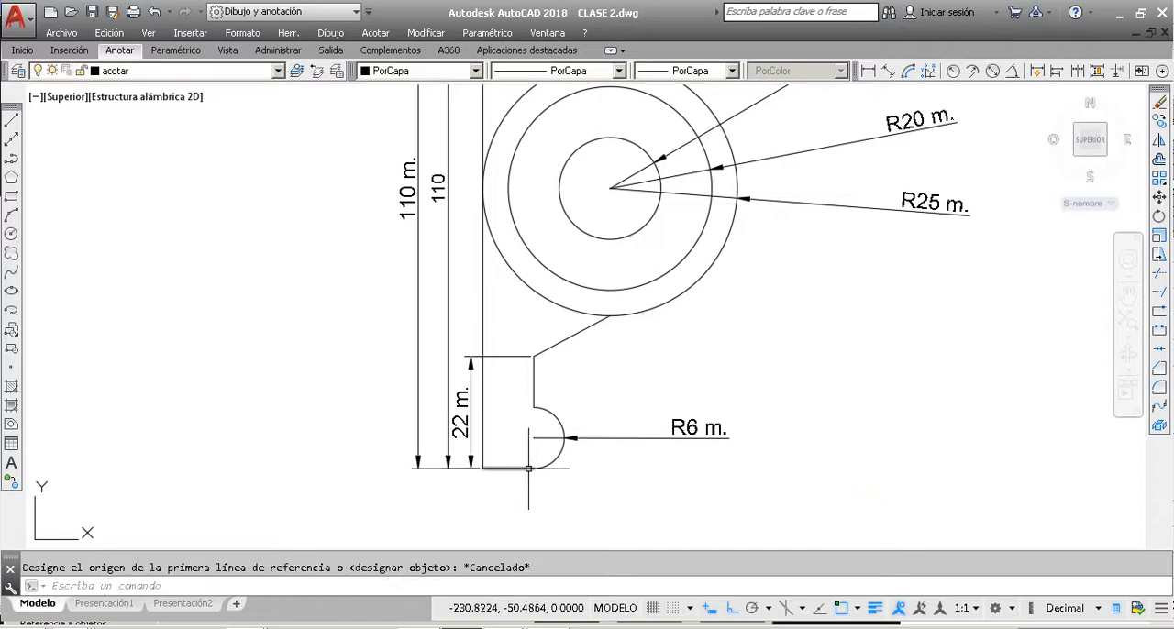
key("Return")
left_click(530, 472)
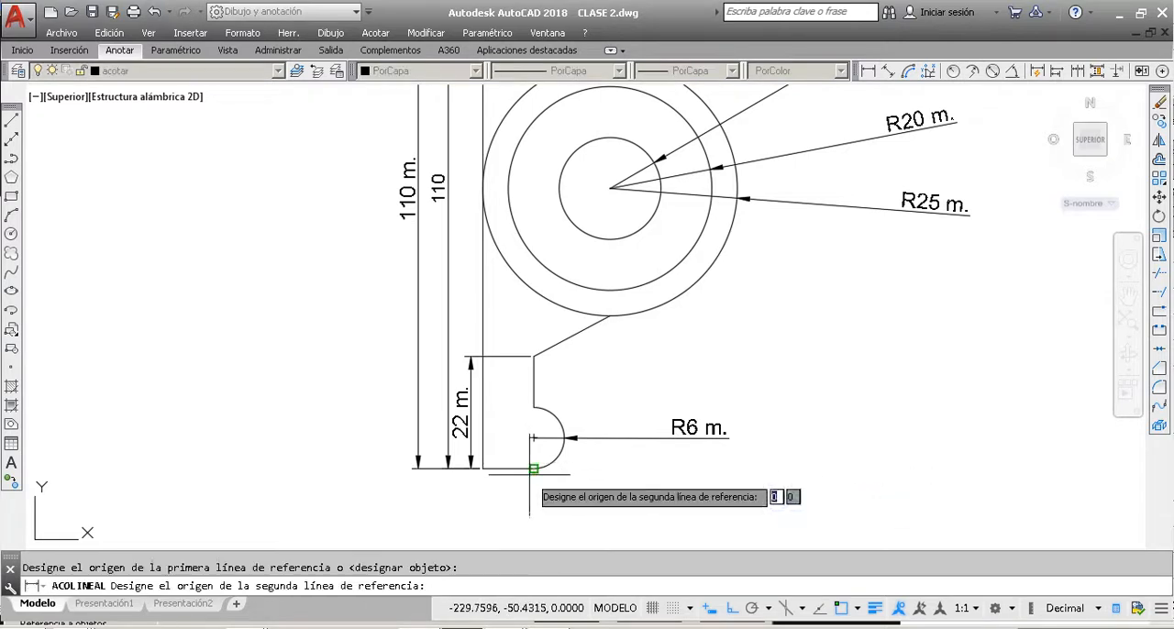
left_click(489, 468)
left_click(489, 486)
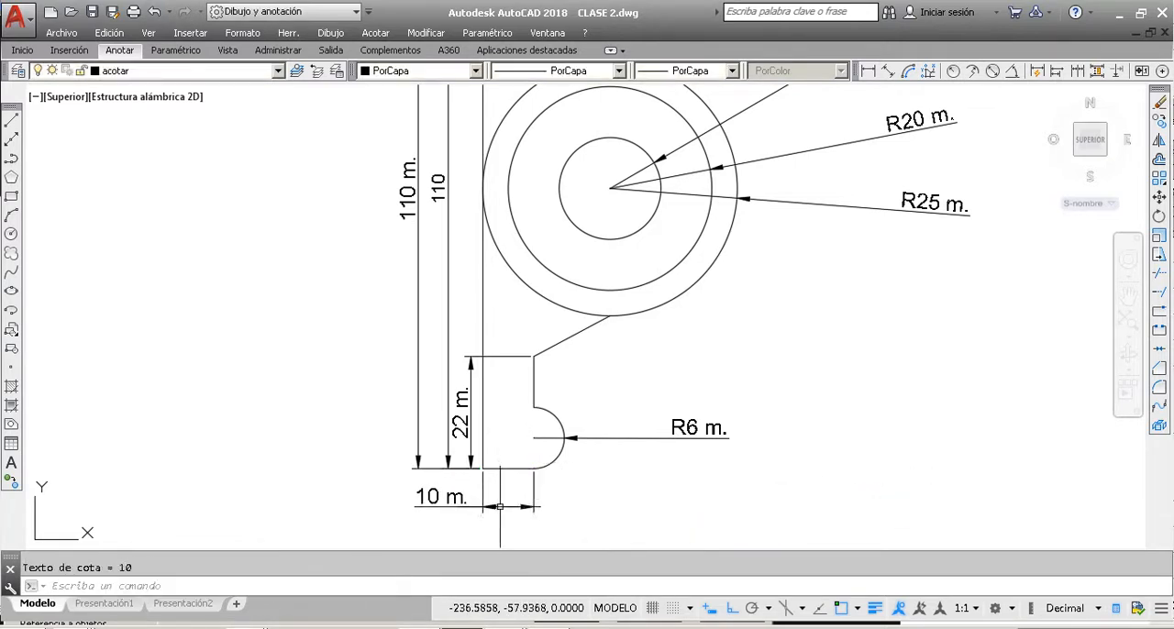
Step: Add a vertical linear dimension from the small hole's center to the outer circle's left quadrant, placed between the part and the overall height dimensions
scroll(633, 395, "down", 3)
scroll(600, 208, "up", 2)
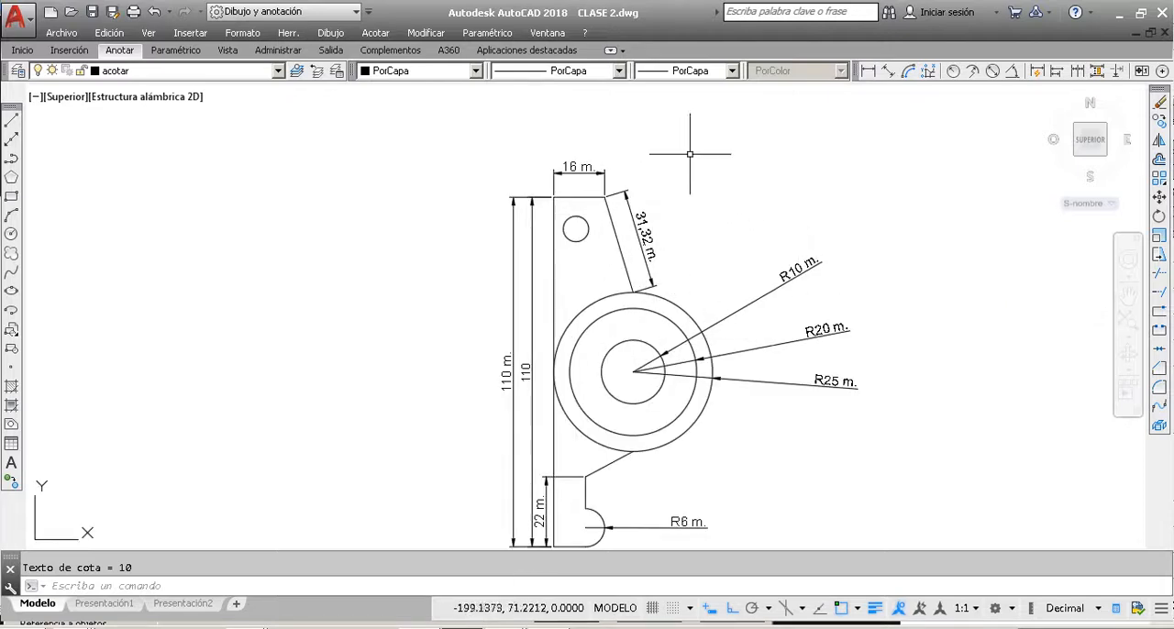
left_click(868, 72)
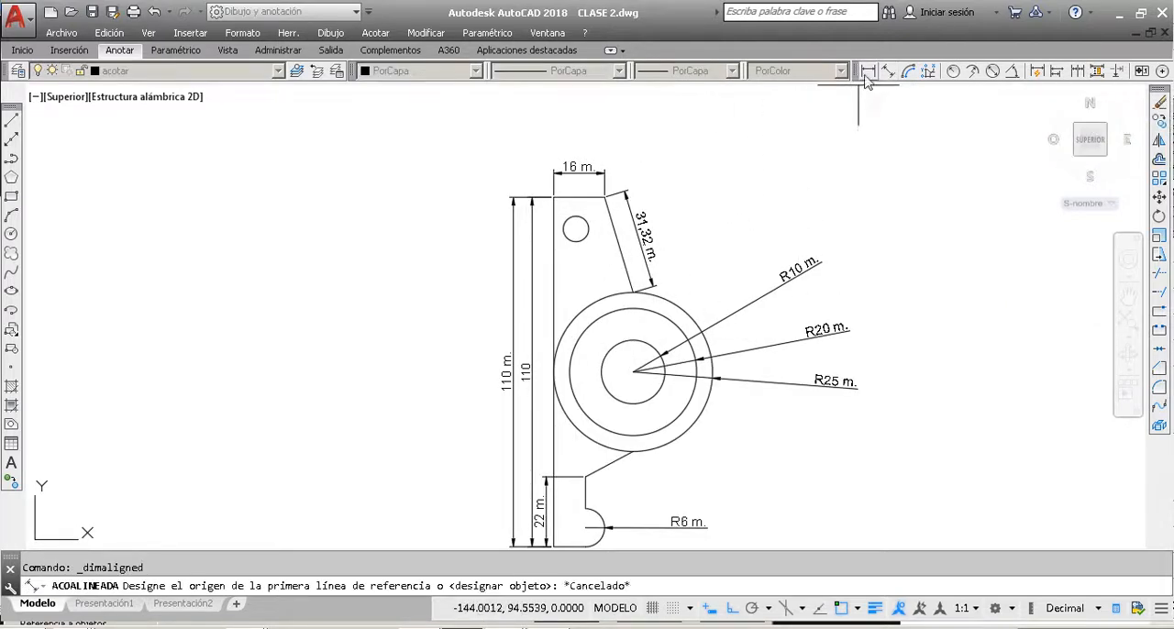
scroll(570, 236, "up", 3)
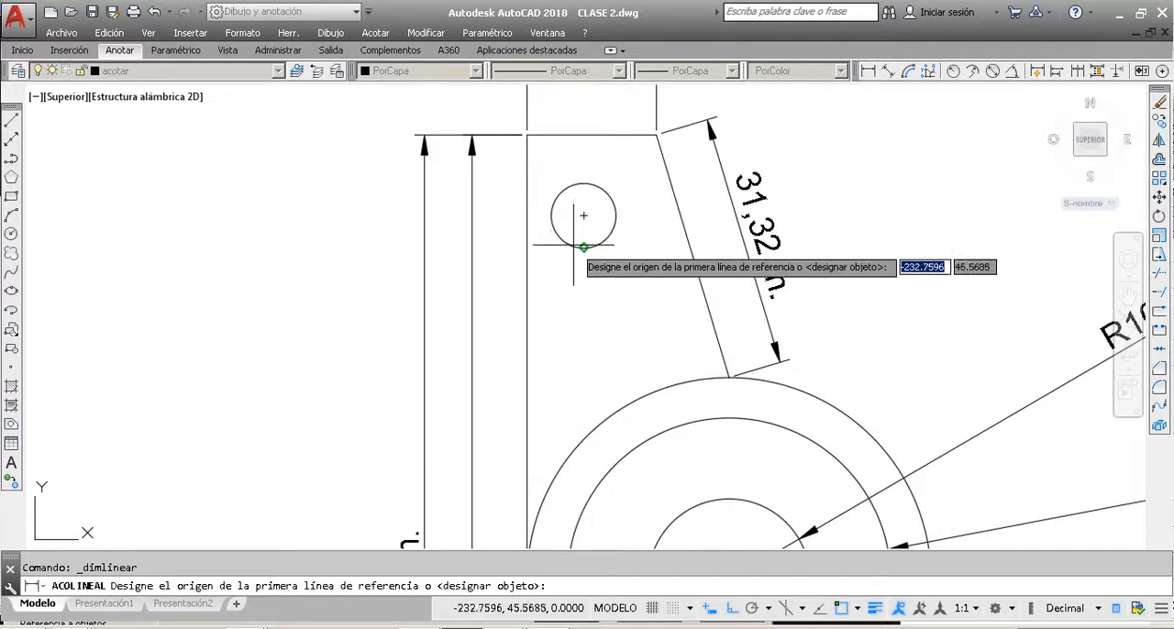
left_click(583, 216)
scroll(583, 220, "down", 5)
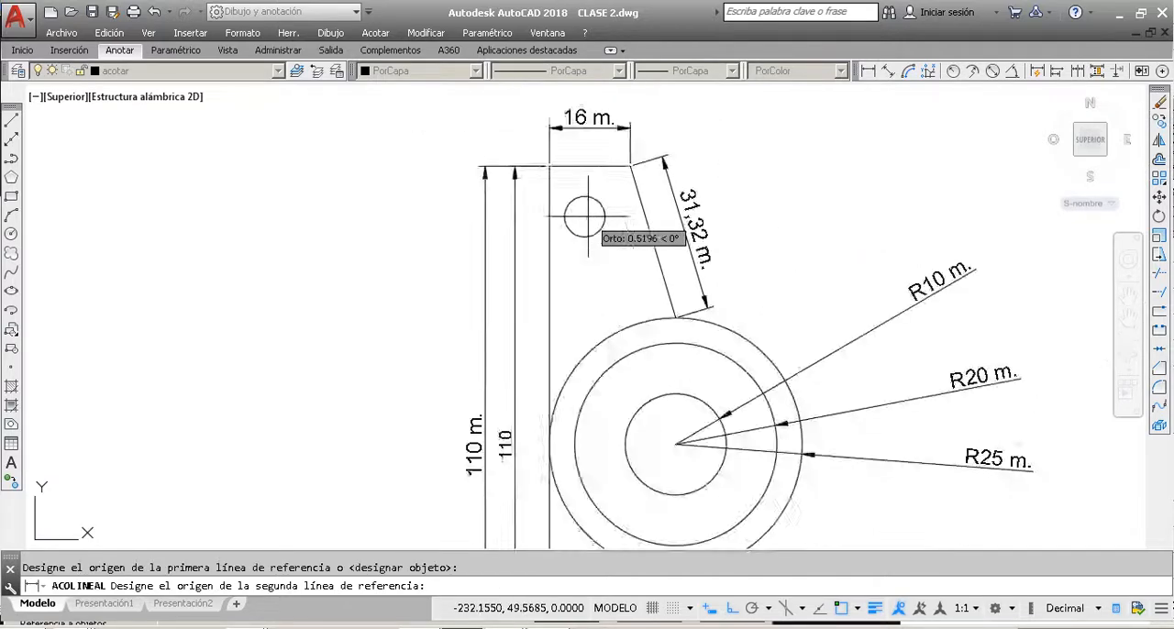
scroll(582, 327, "up", 2)
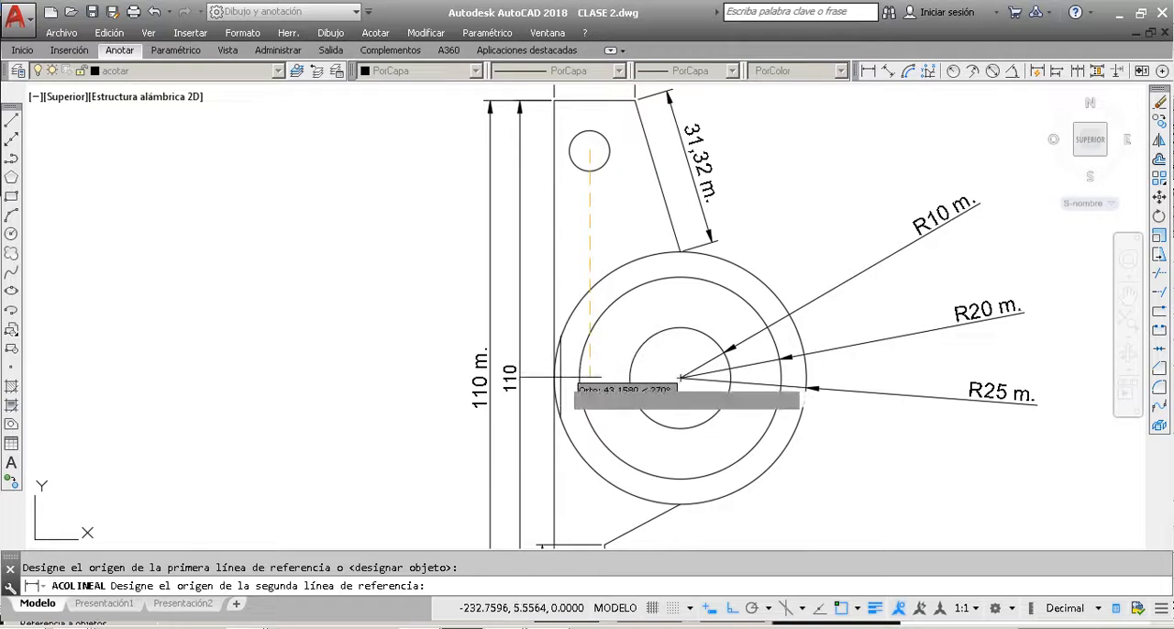
left_click(554, 379)
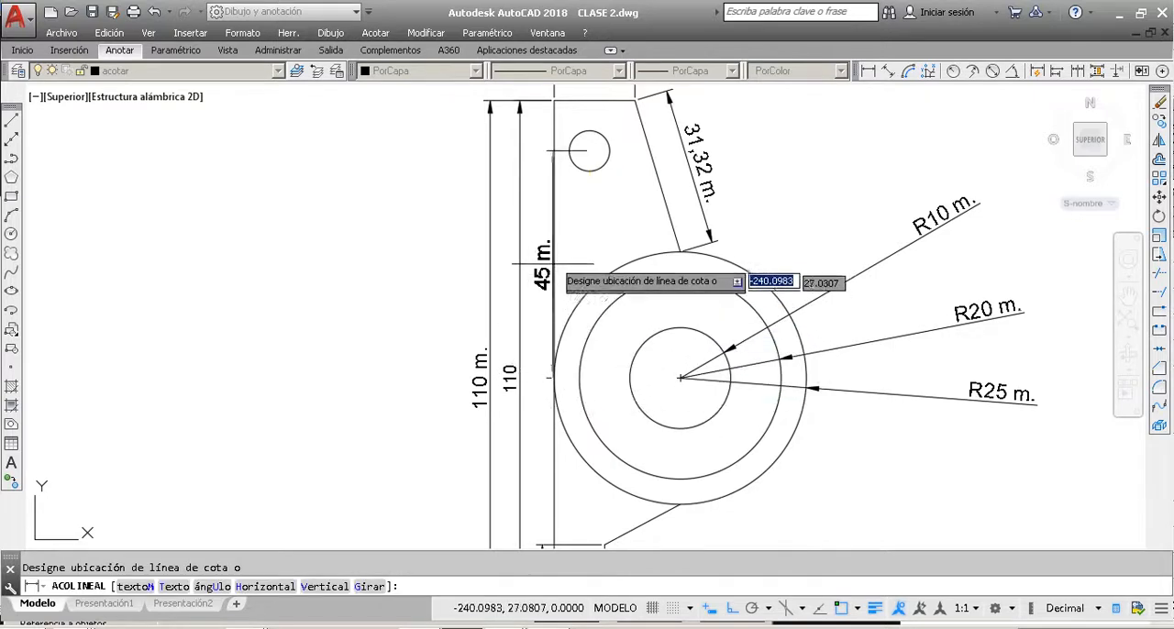
left_click(542, 218)
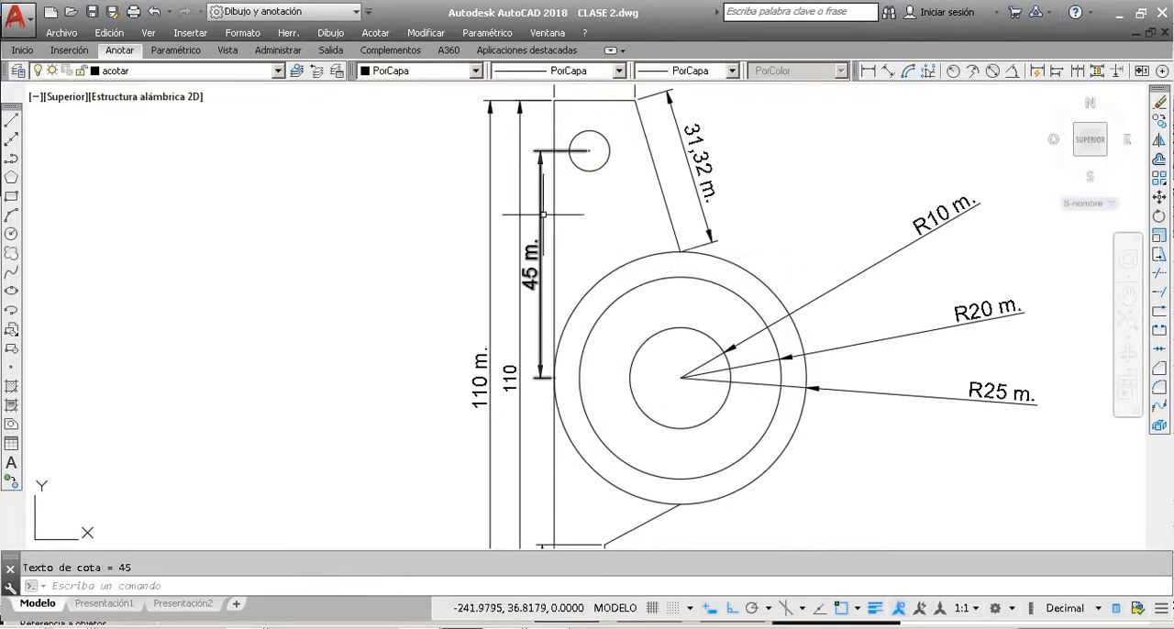
left_click(556, 374)
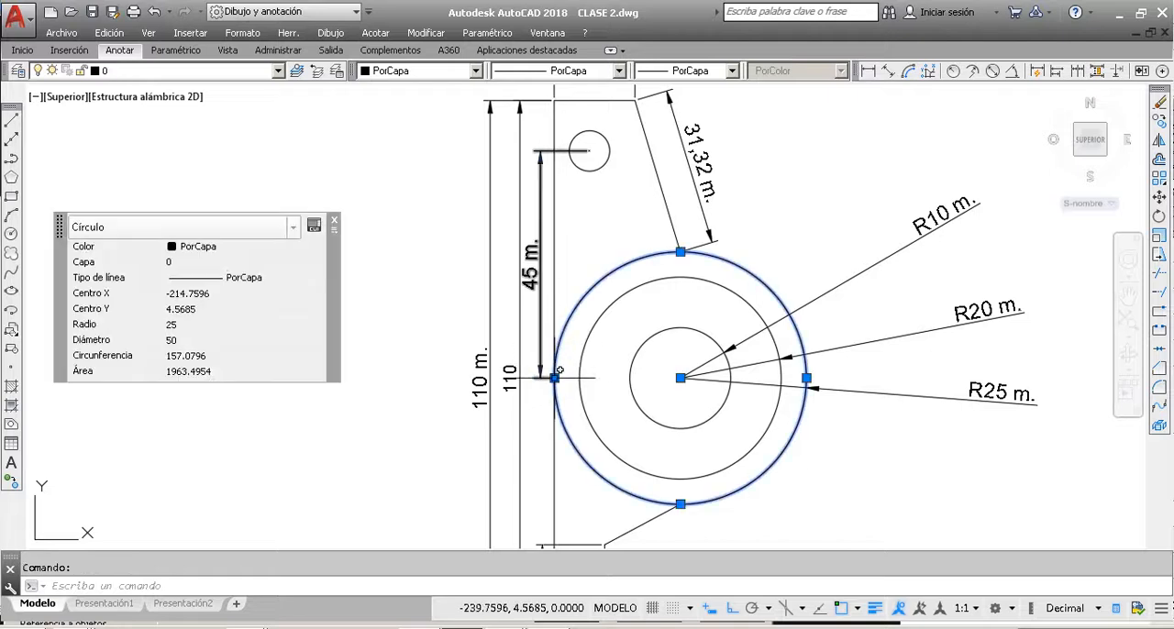
key("Escape")
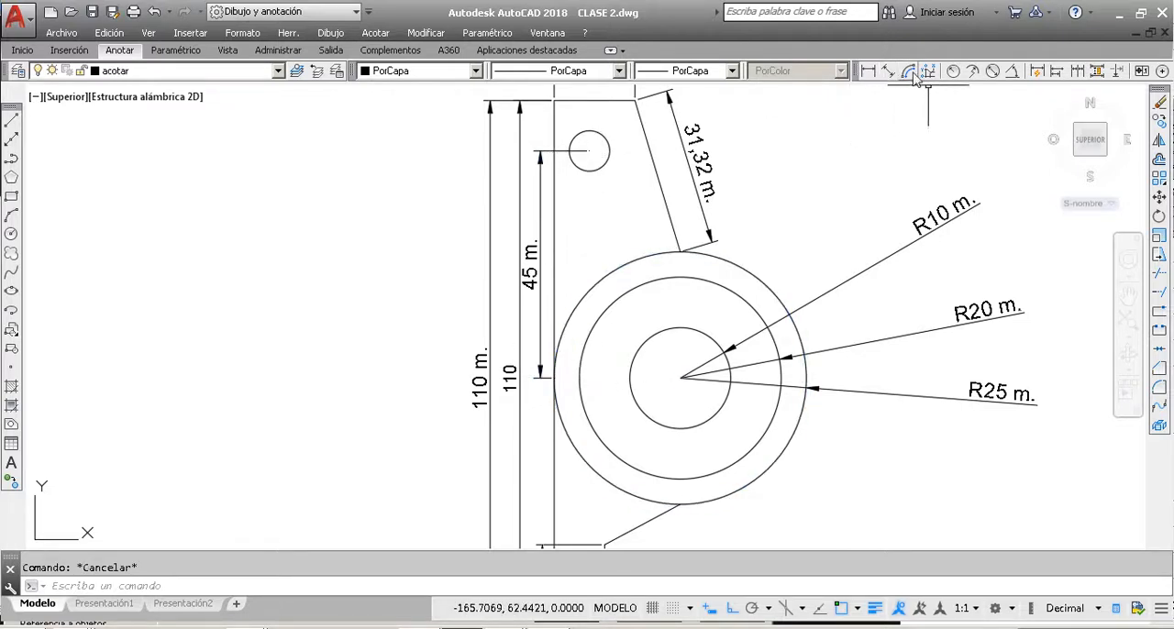
Step: Add a horizontal linear dimension from the small hole's center to the part's top-left corner, placed between the hole and the top edge
left_click(869, 71)
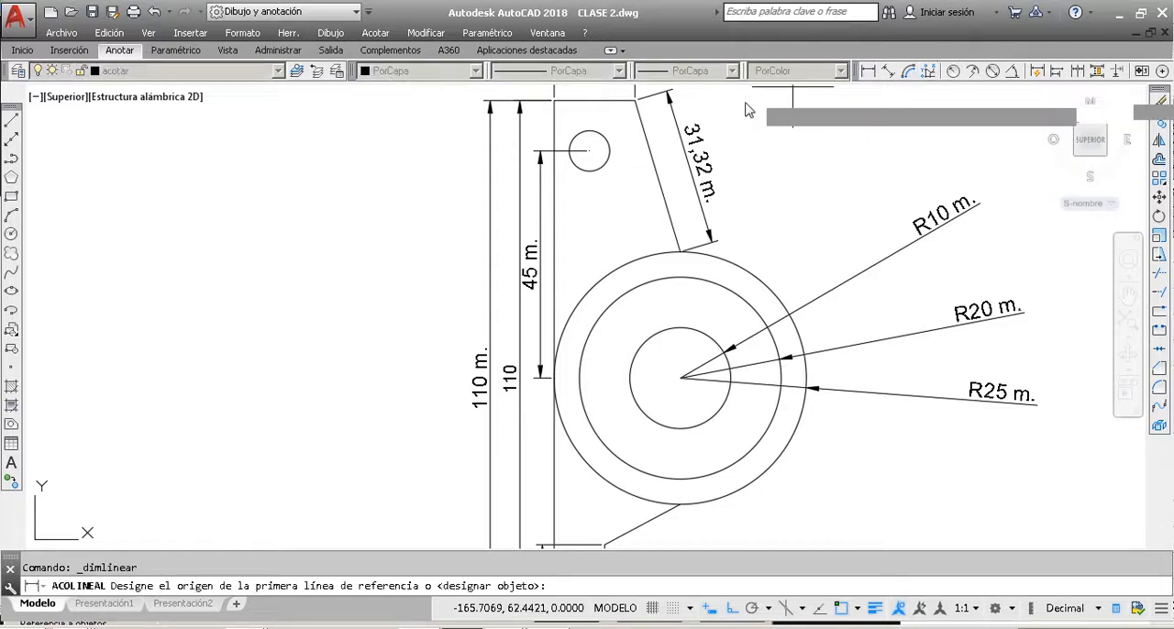
left_click(588, 150)
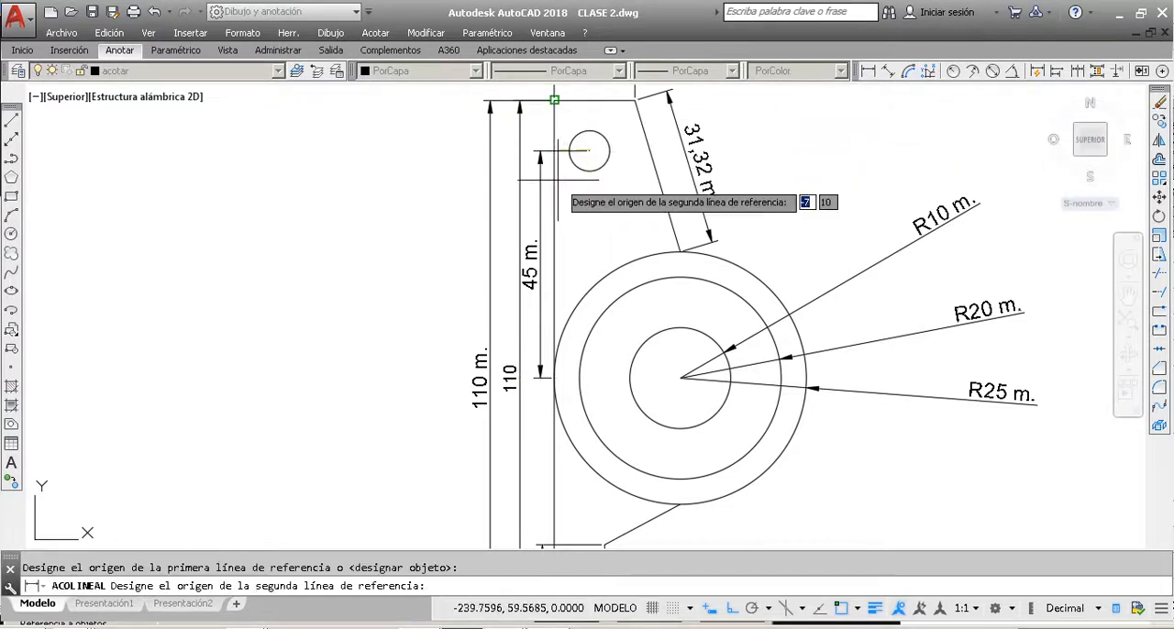
left_click(554, 99)
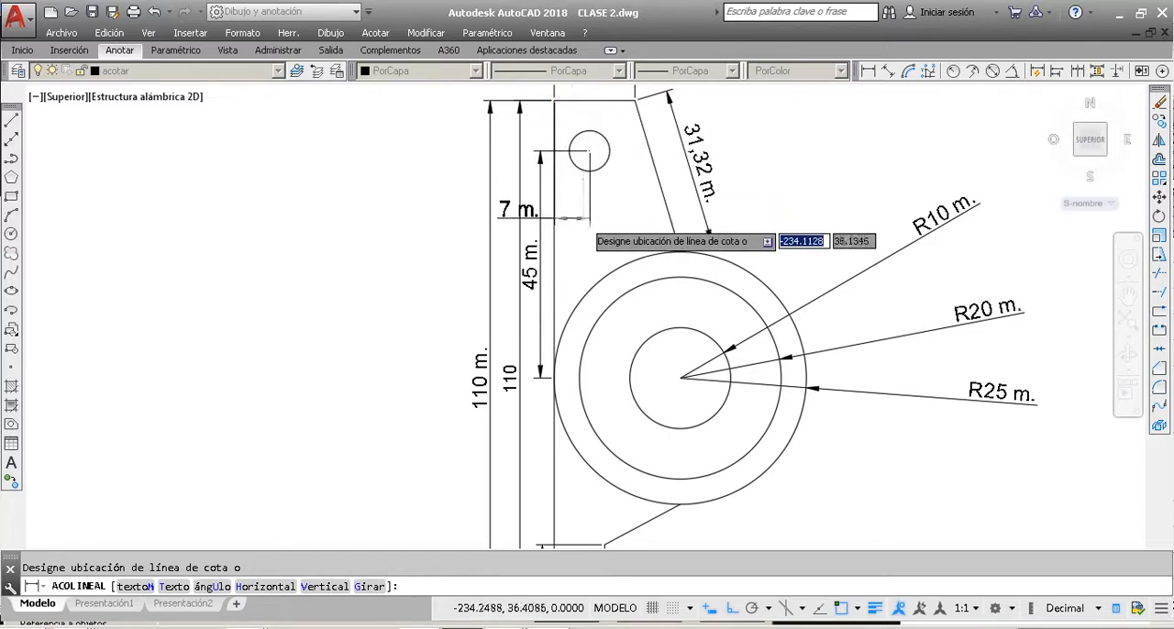
scroll(579, 239, "down", 5)
scroll(578, 184, "up", 5)
left_click(562, 177)
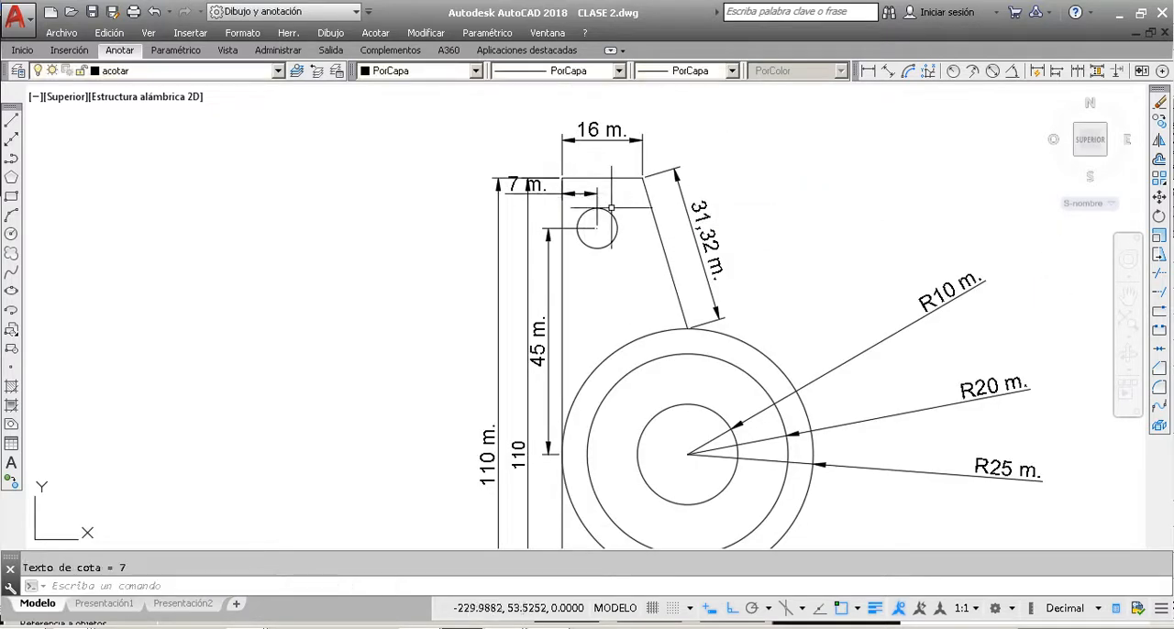
Step: Examine the dimensions over the whole part, from the top edge and small hole to the arc at the lower end
scroll(629, 203, "down", 5)
scroll(627, 187, "up", 4)
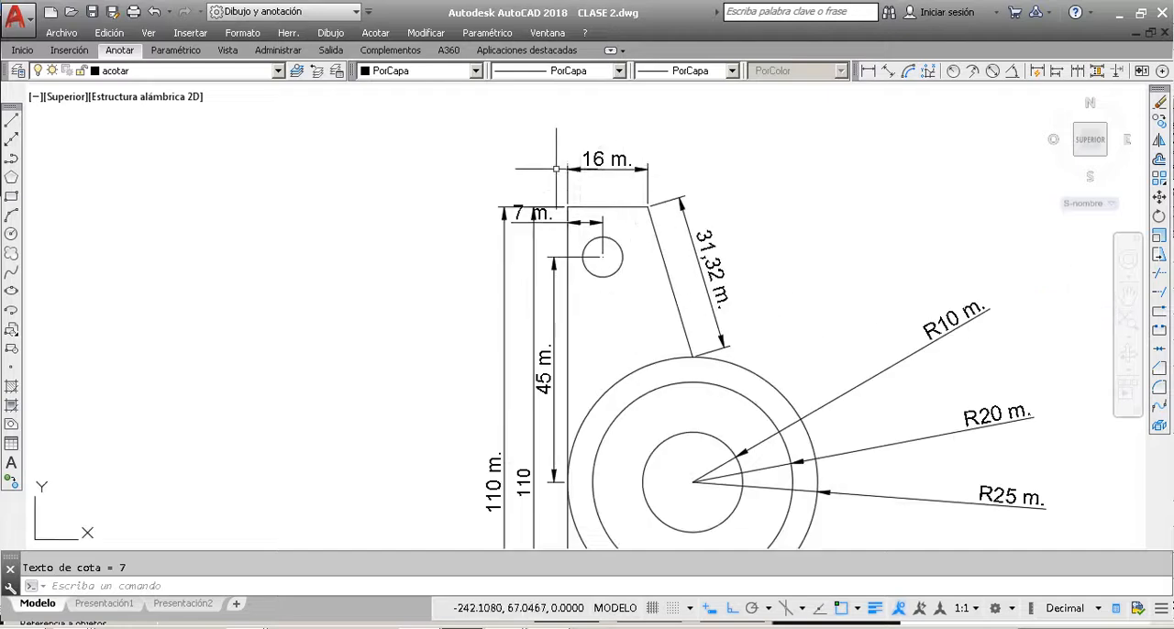
scroll(627, 187, "down", 9)
scroll(554, 182, "up", 7)
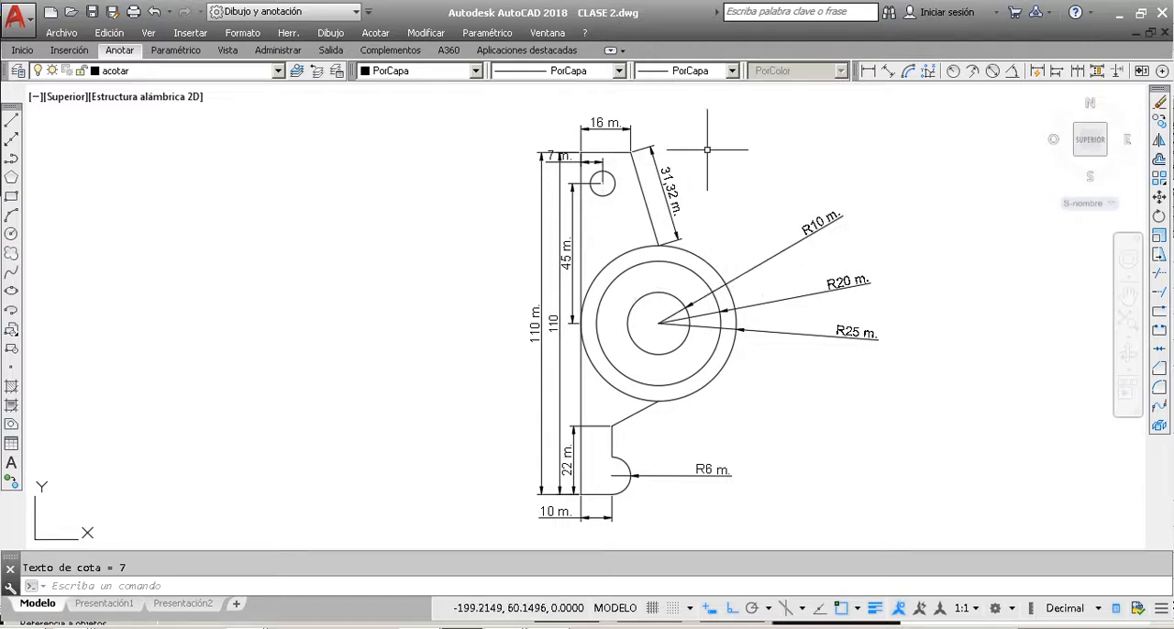
scroll(561, 438, "up", 6)
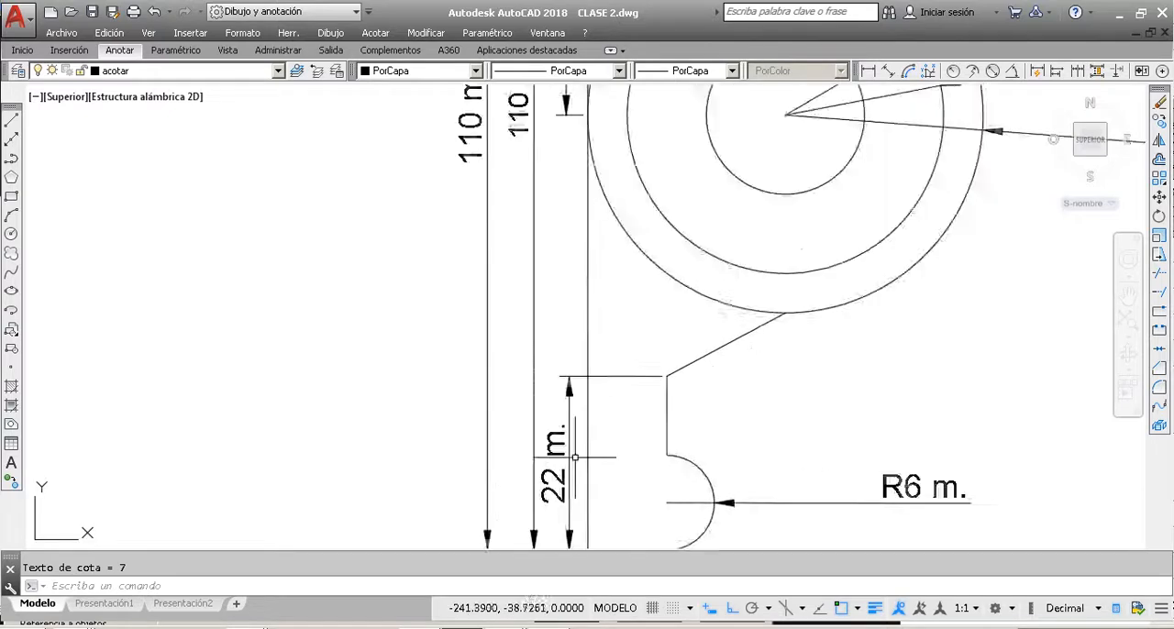
scroll(563, 443, "down", 7)
scroll(563, 442, "down", 3)
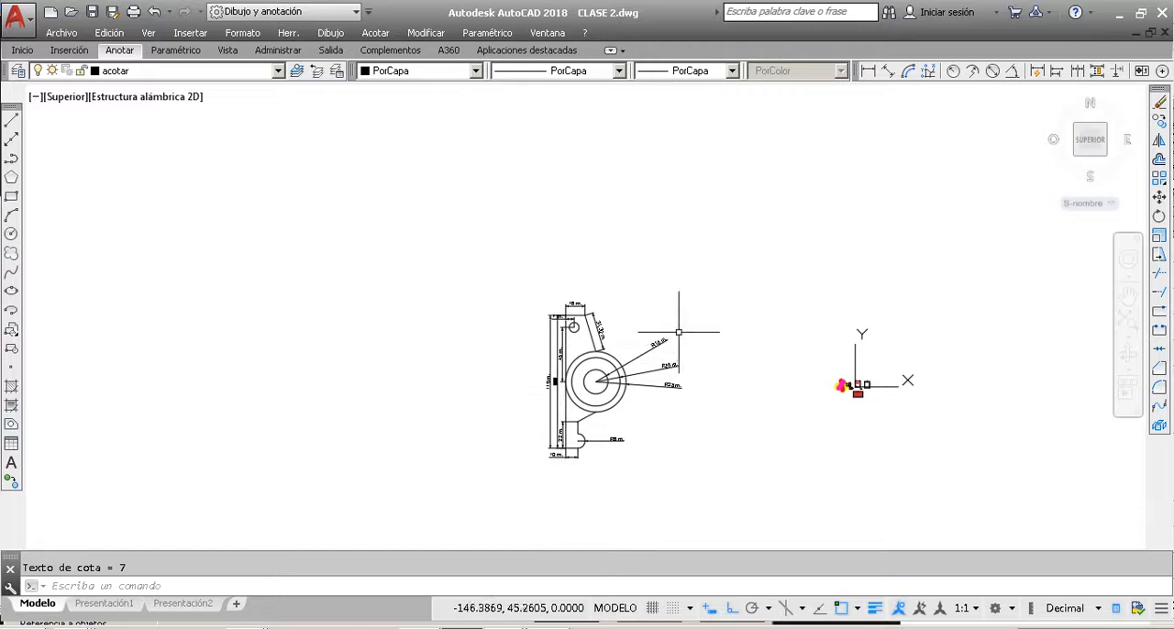
scroll(580, 351, "up", 2)
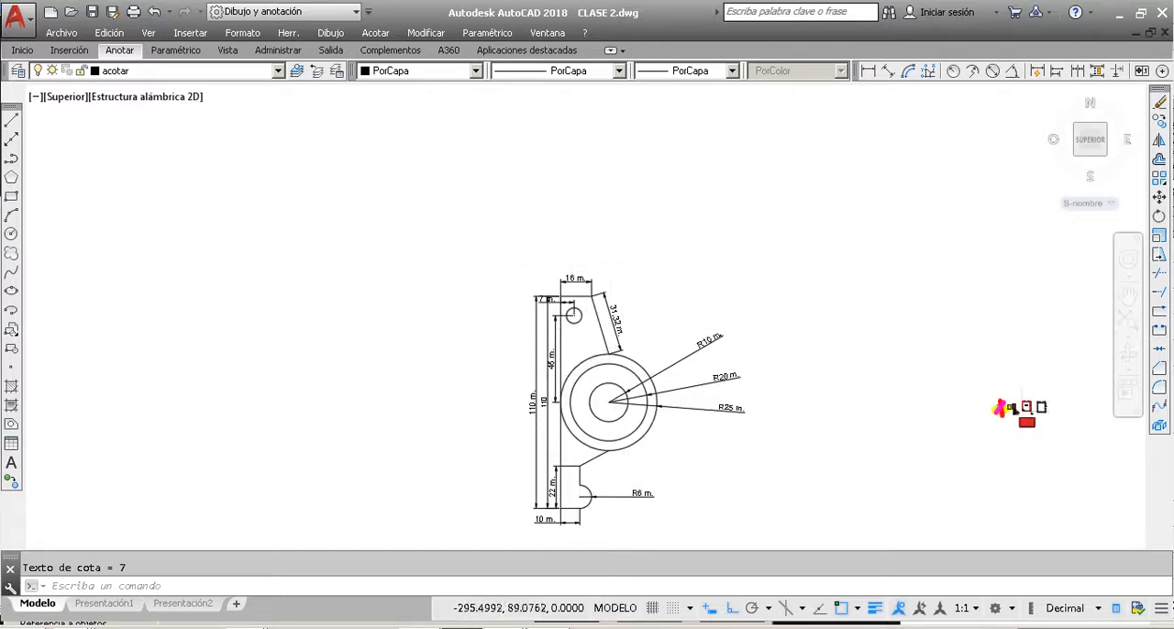
scroll(458, 234, "down", 4)
left_click(129, 50)
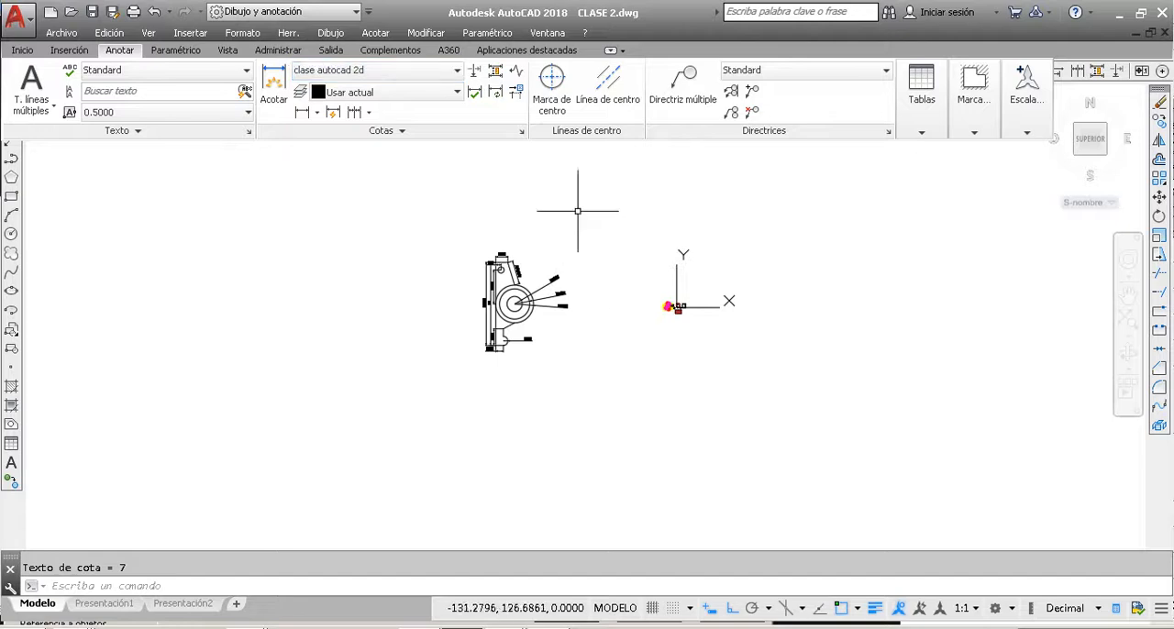
key("Escape")
scroll(578, 239, "up", 5)
scroll(584, 298, "down", 4)
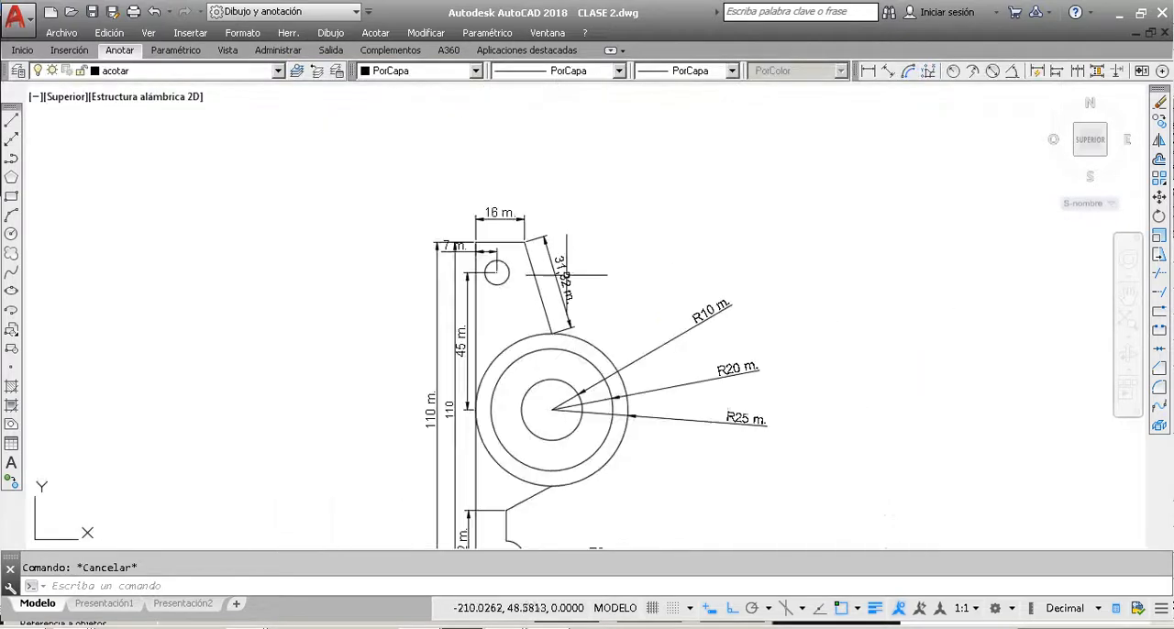
Step: Check the current layer acotar in the layer list and inspect the overall height and R20 radius dimensions by selecting them
left_click(278, 72)
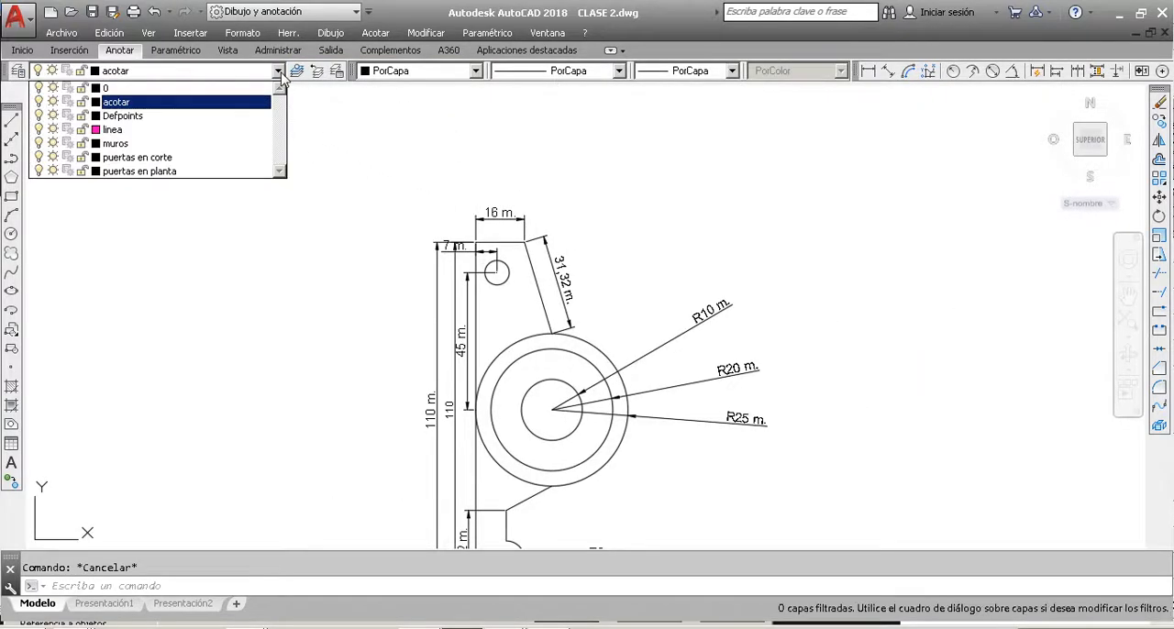
left_click(215, 113)
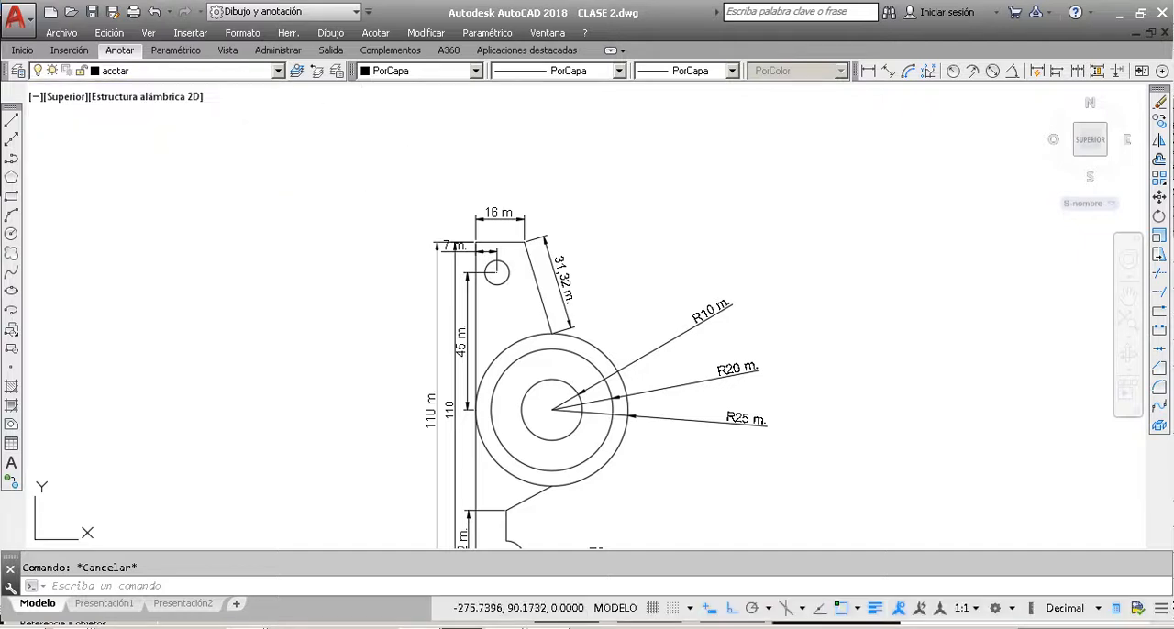
left_click(501, 216)
key("Escape")
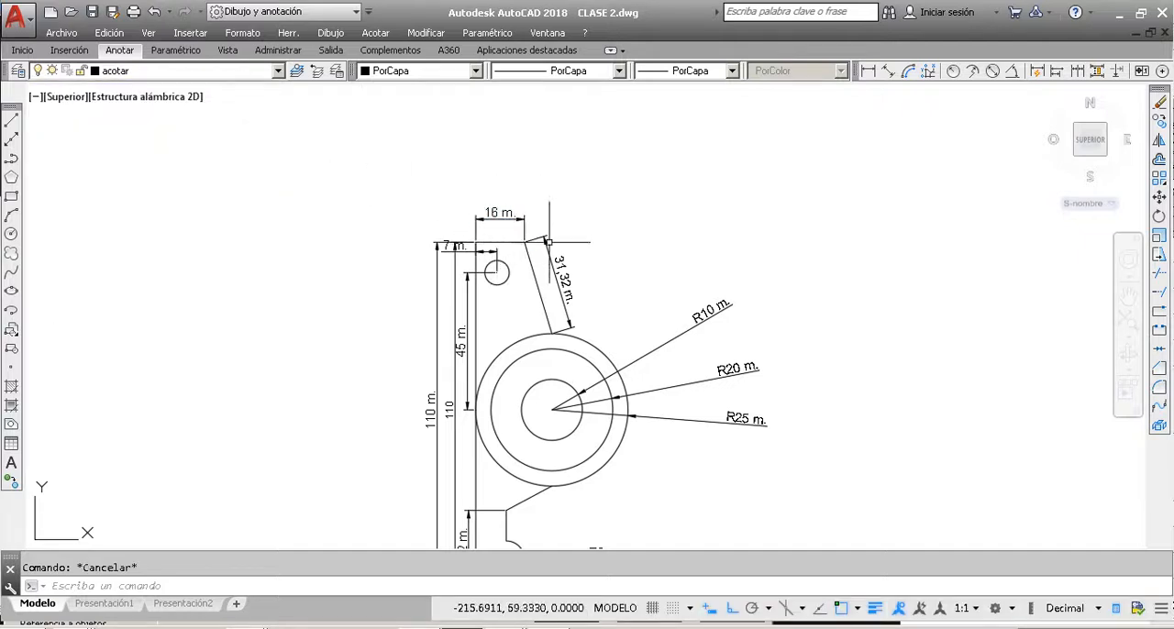
left_click(550, 248)
key("Escape")
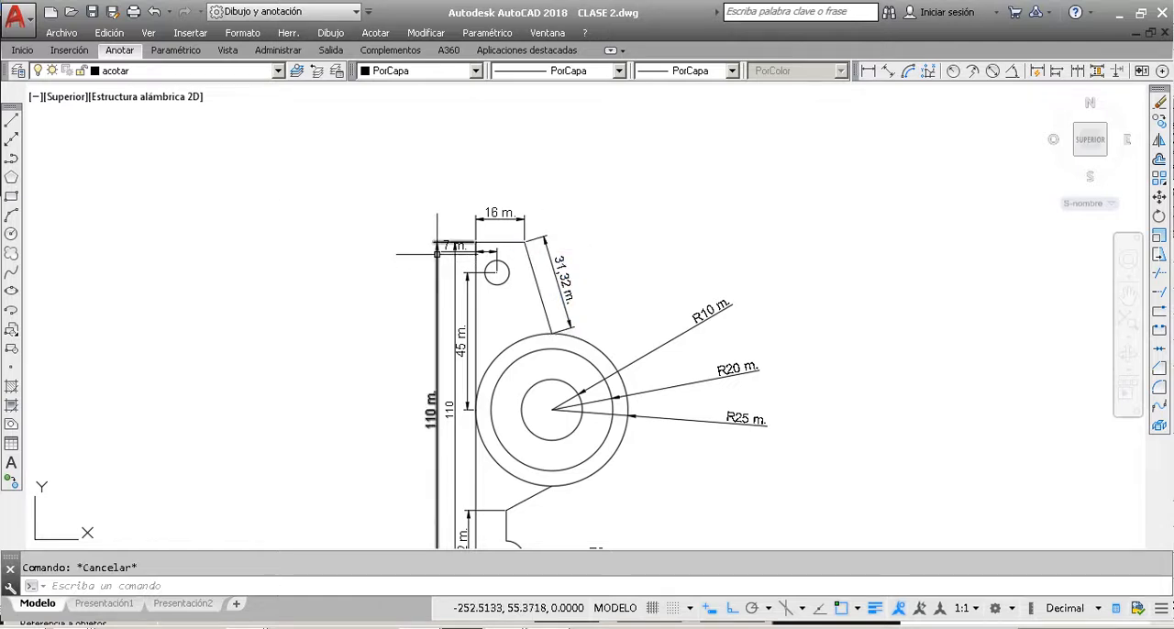
left_click(436, 254)
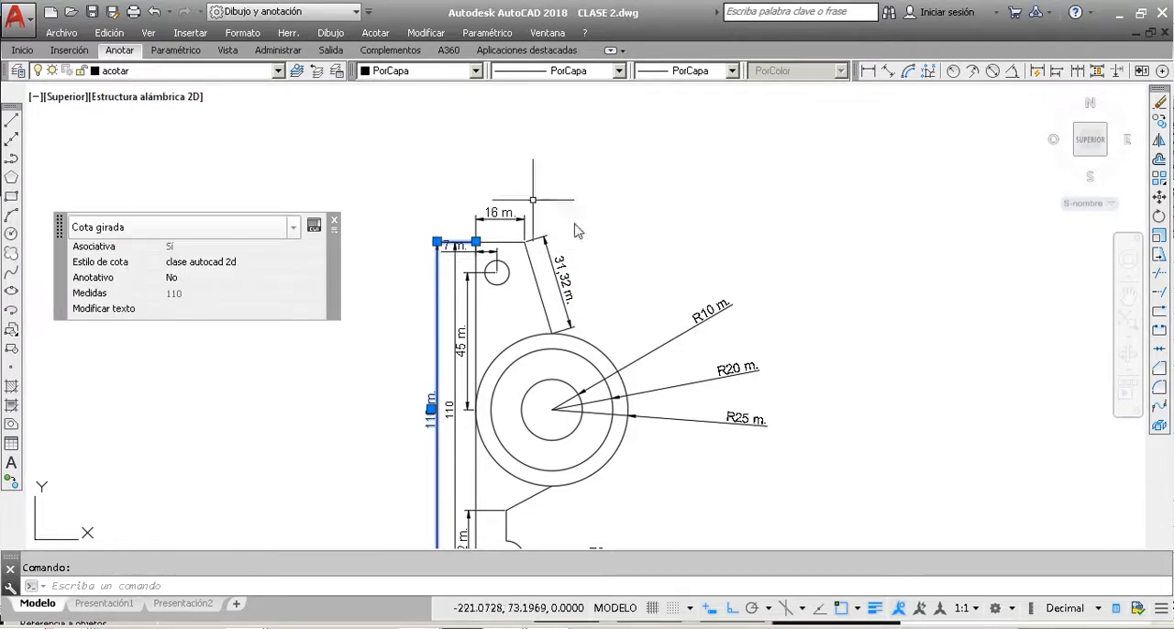
key("Escape")
left_click(695, 380)
key("Escape")
left_click(734, 368)
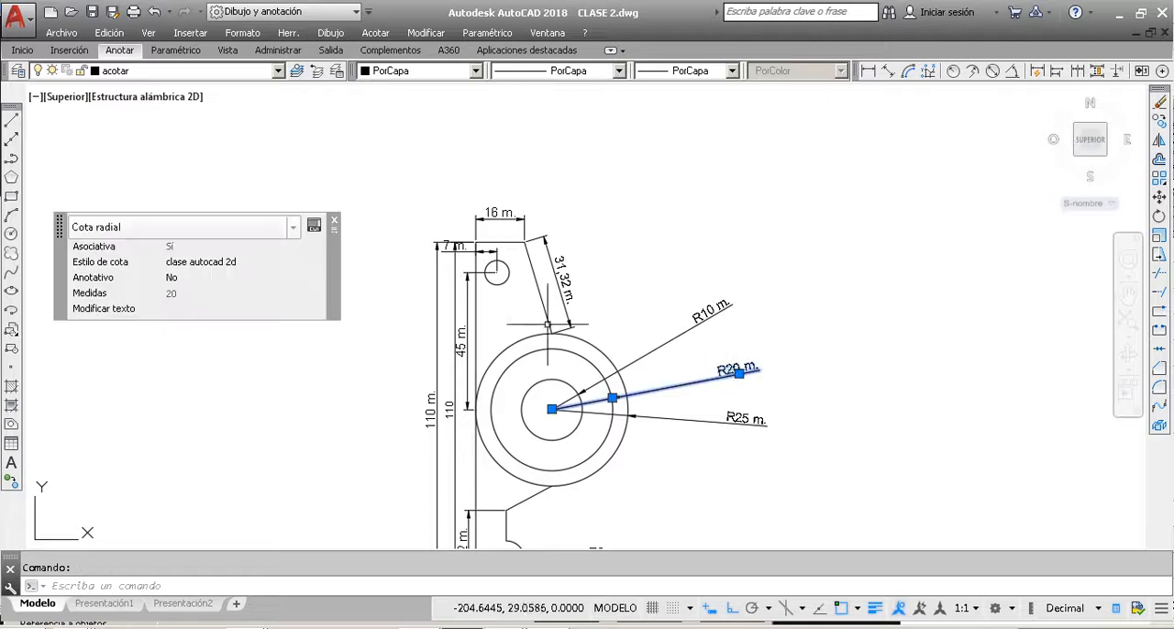
key("Escape")
scroll(512, 280, "down", 2)
middle_click_drag(503, 380, 510, 343)
scroll(509, 342, "up", 2)
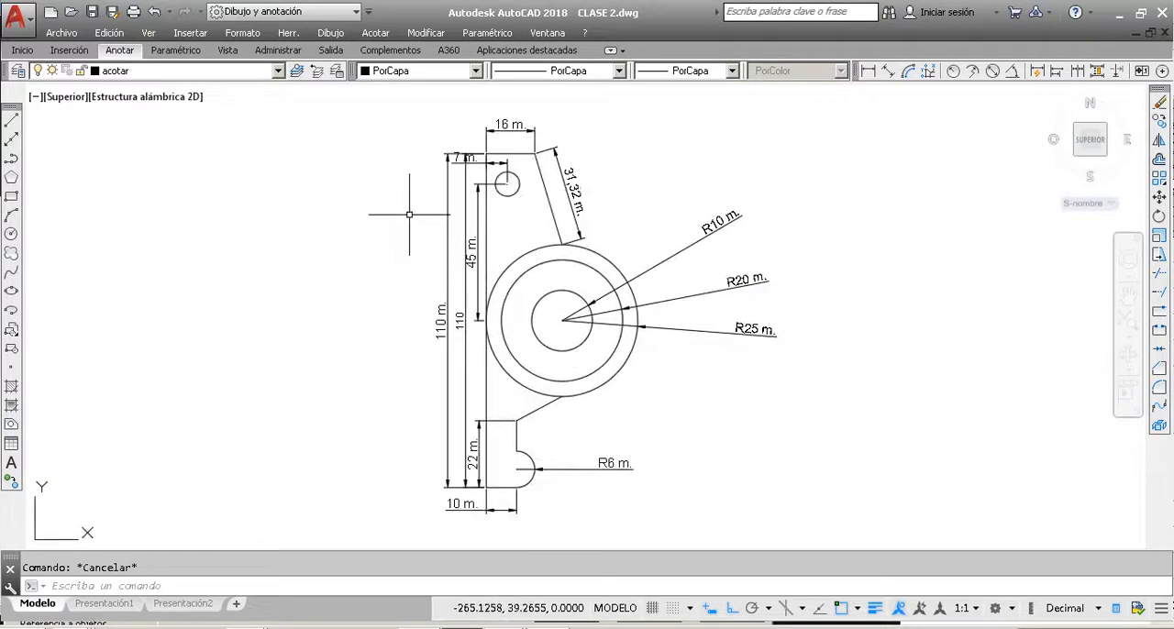
scroll(349, 174, "down", 2)
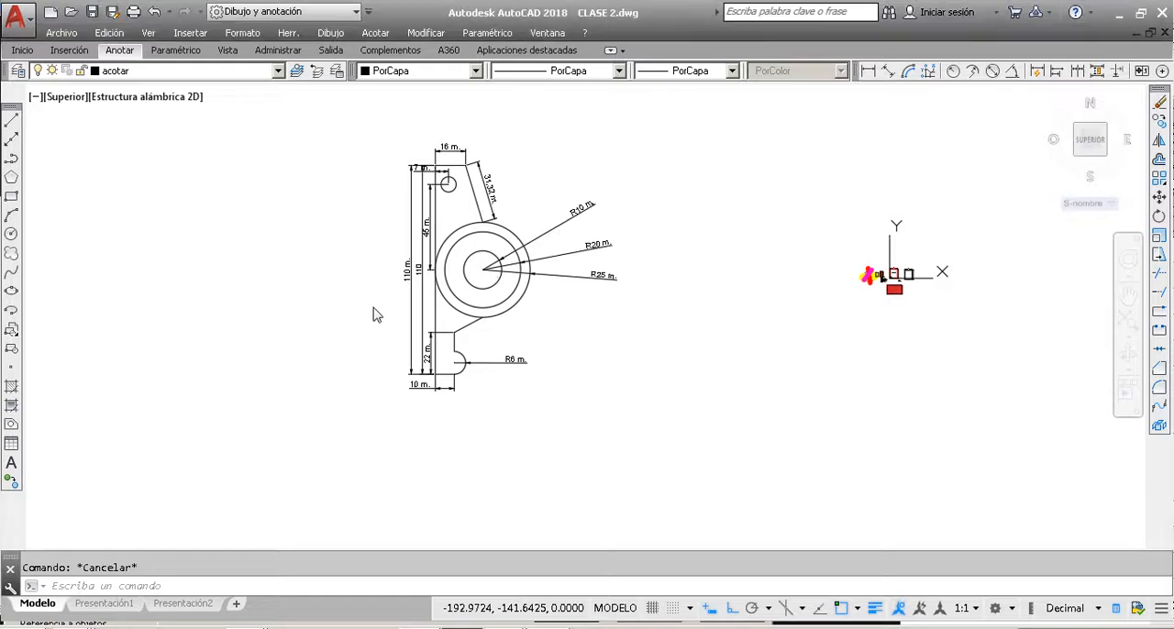
scroll(490, 186, "up", 5)
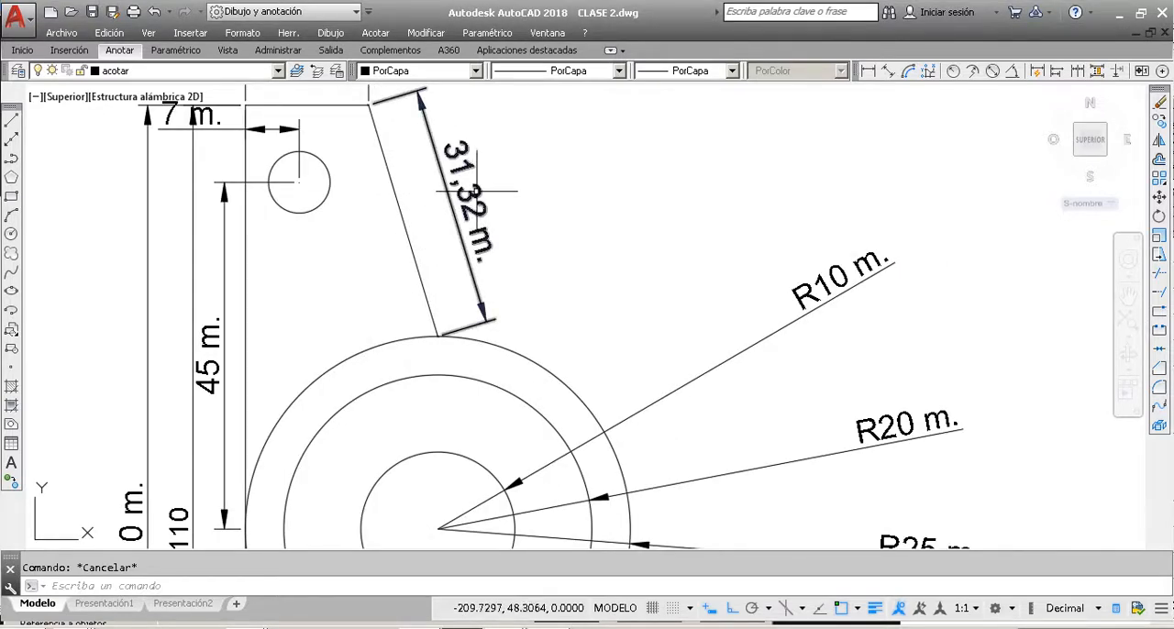
scroll(477, 191, "down", 2)
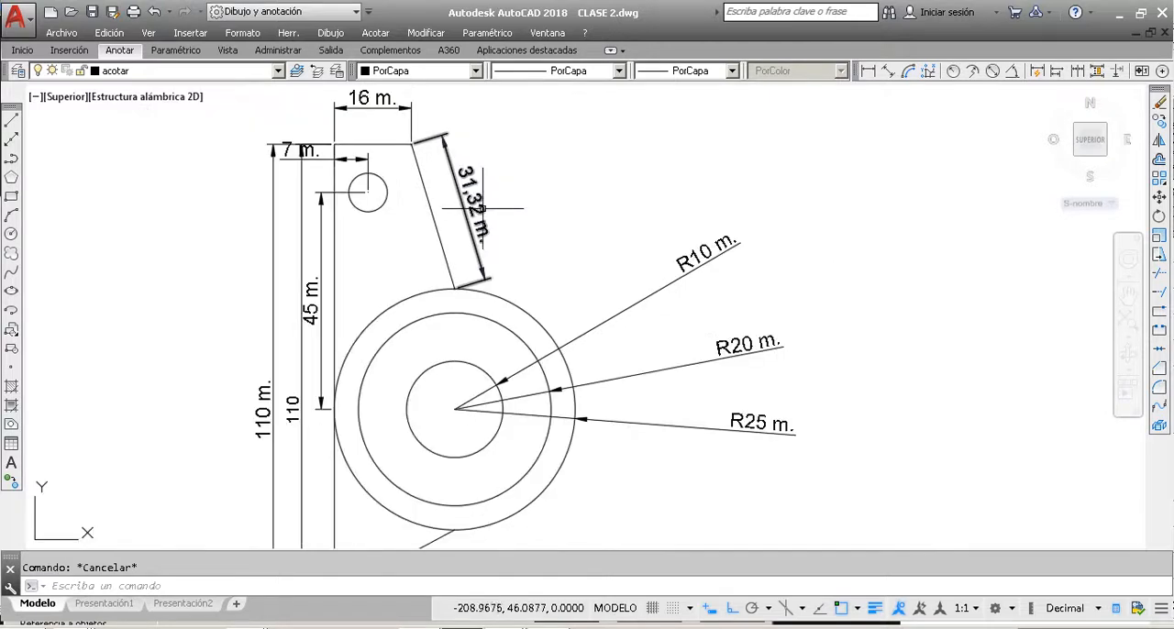
left_click(867, 72)
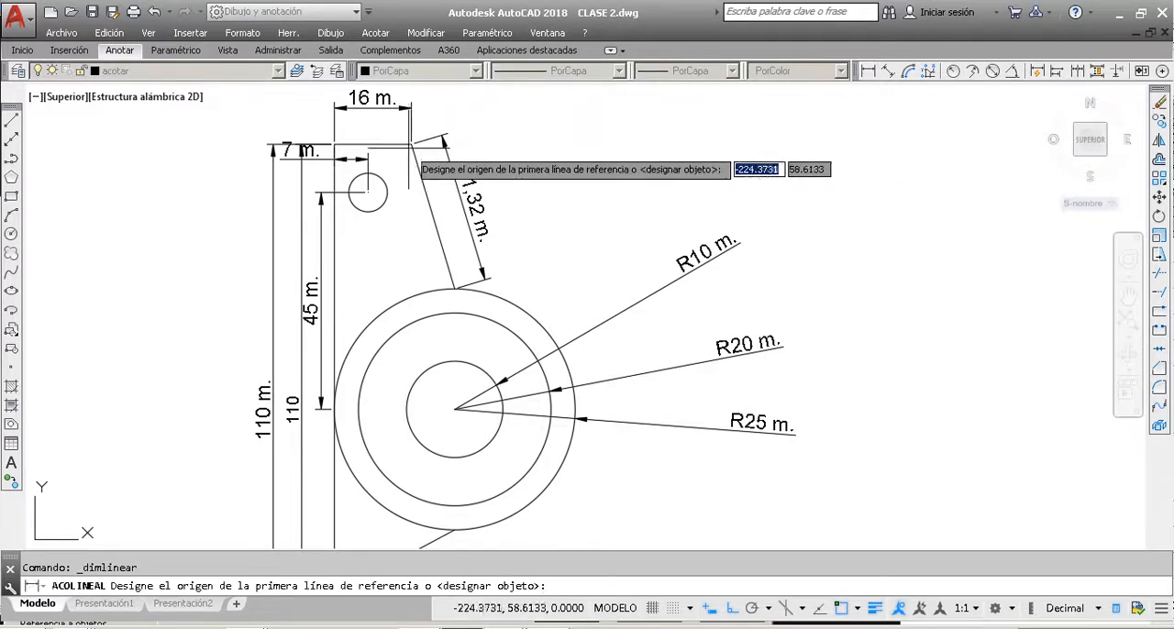
left_click(411, 144)
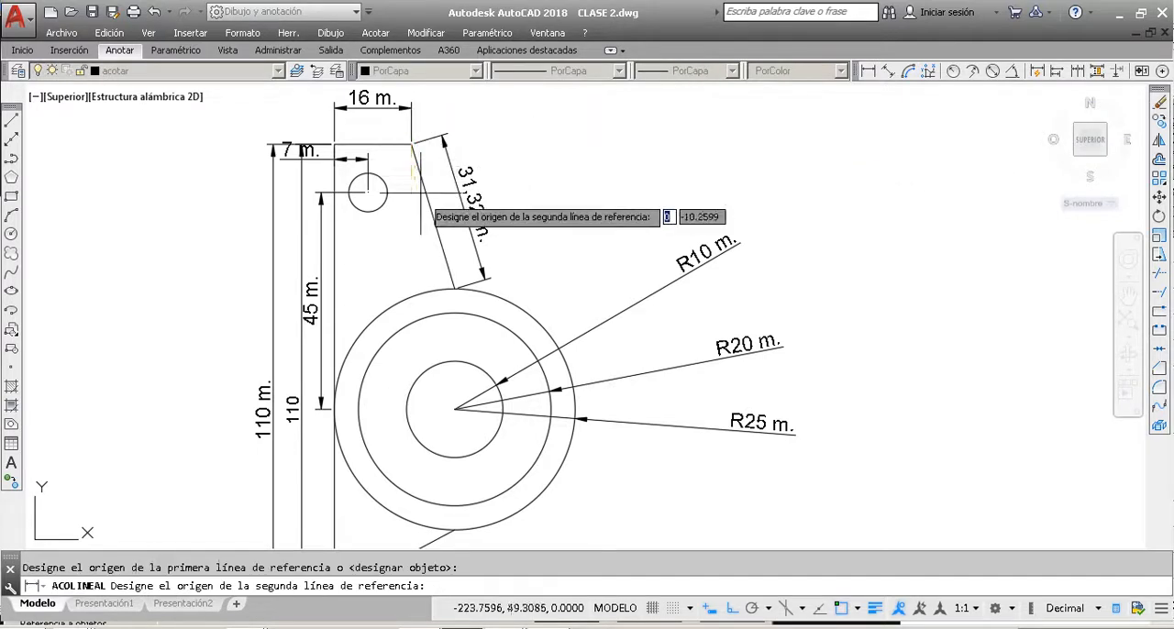
left_click(451, 293)
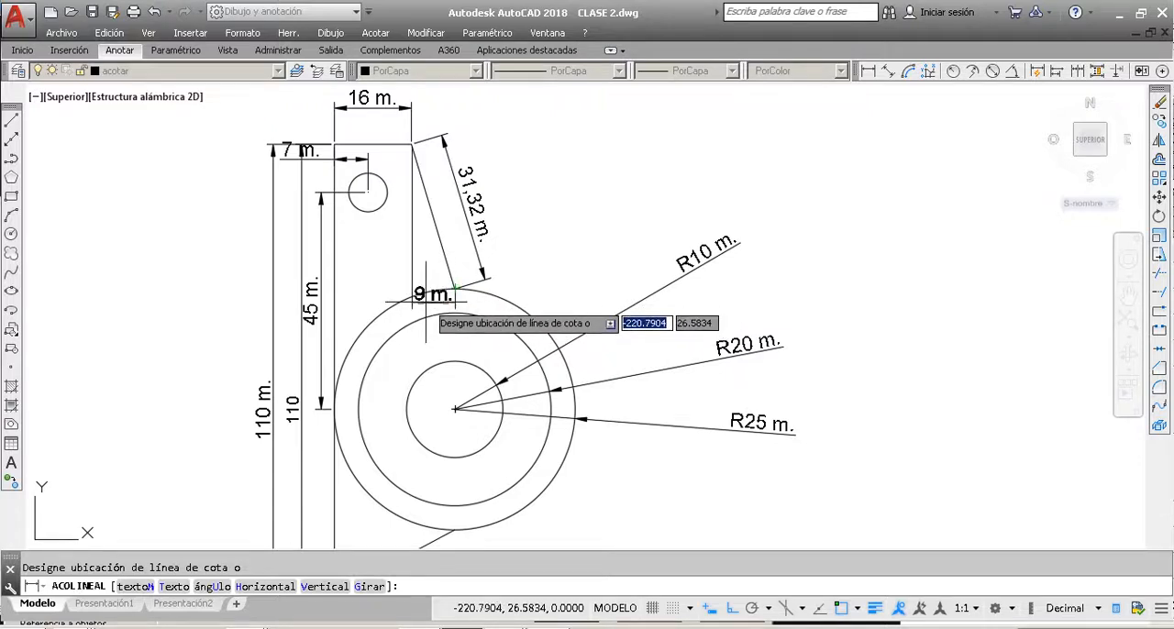
key("Escape")
Step: Add a horizontal linear dimension from the slanted edge's lower end to the part's top-left corner, placed just below the outer circle's highest point
left_click(868, 71)
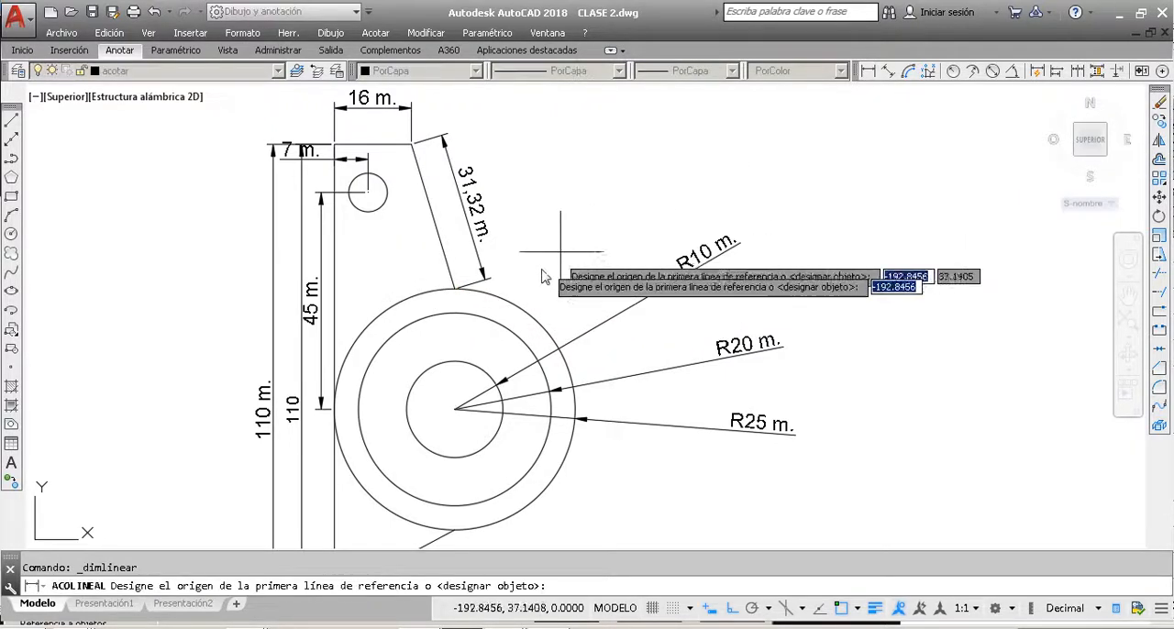
left_click(455, 288)
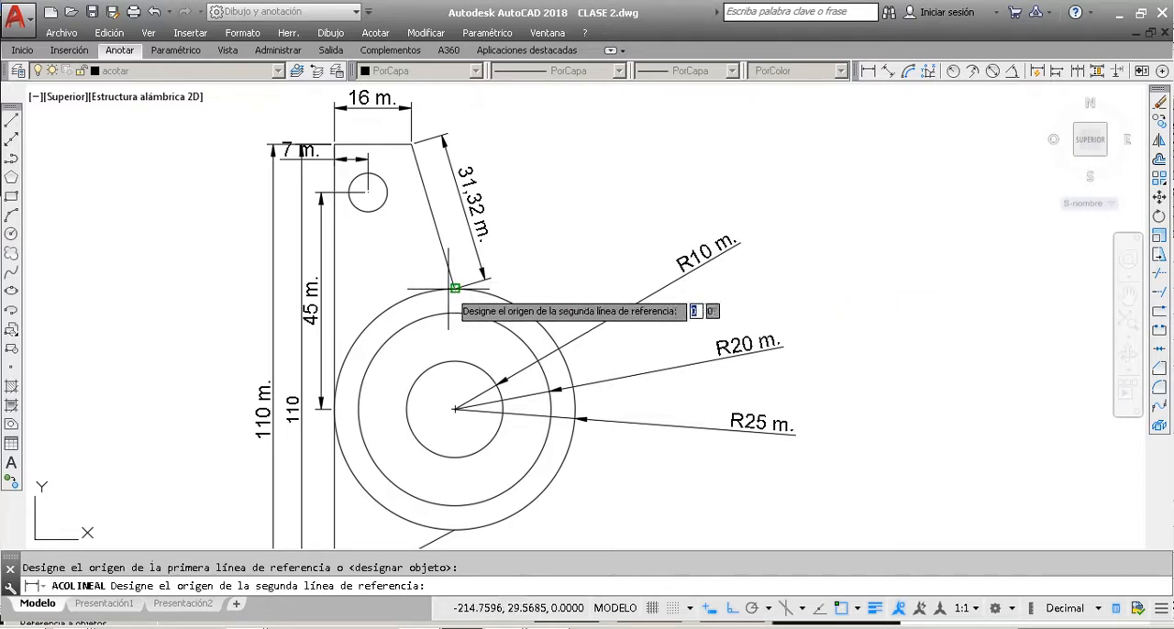
left_click(334, 144)
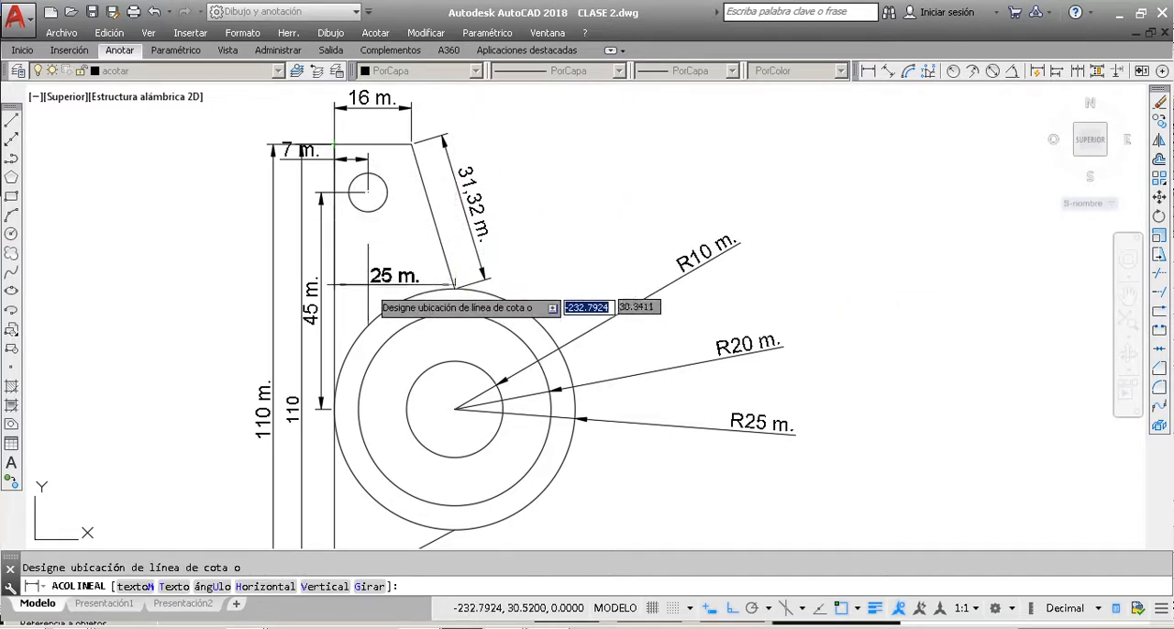
left_click(367, 297)
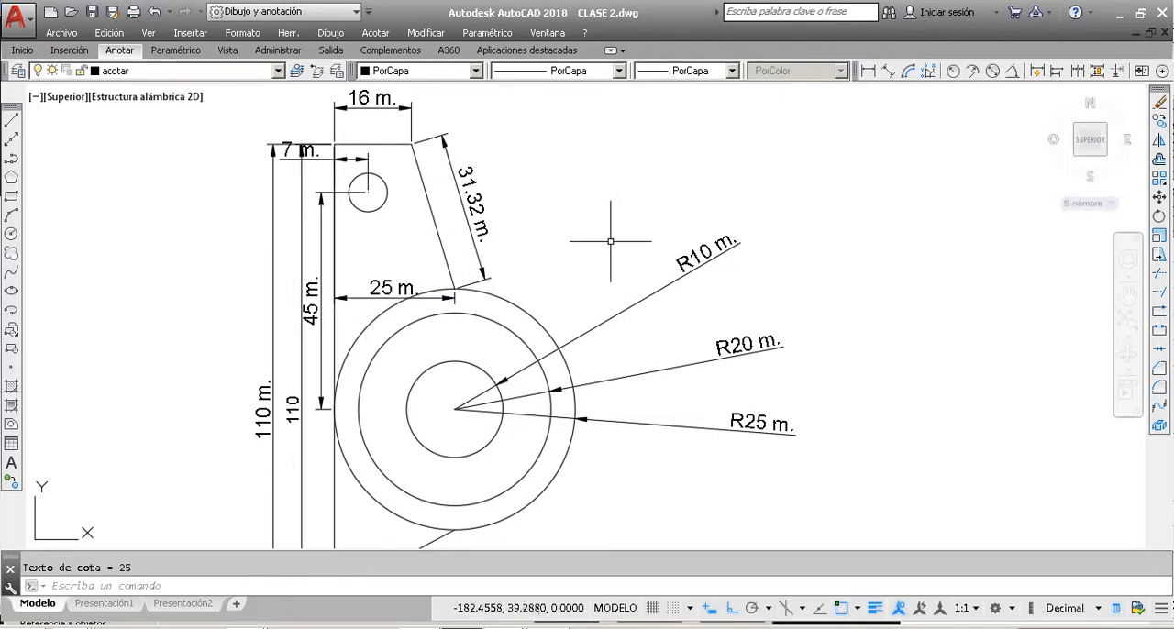
Step: Examine the dimensions over the whole part, especially around the concentric circles and the lower arc
scroll(562, 253, "down", 1)
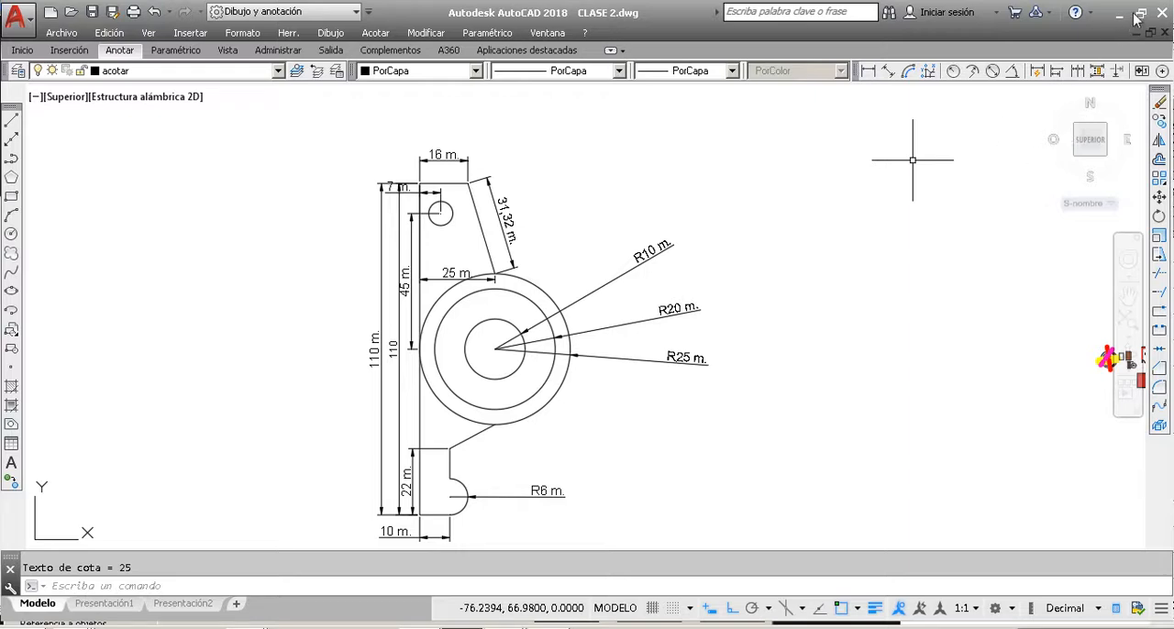
left_click(786, 184)
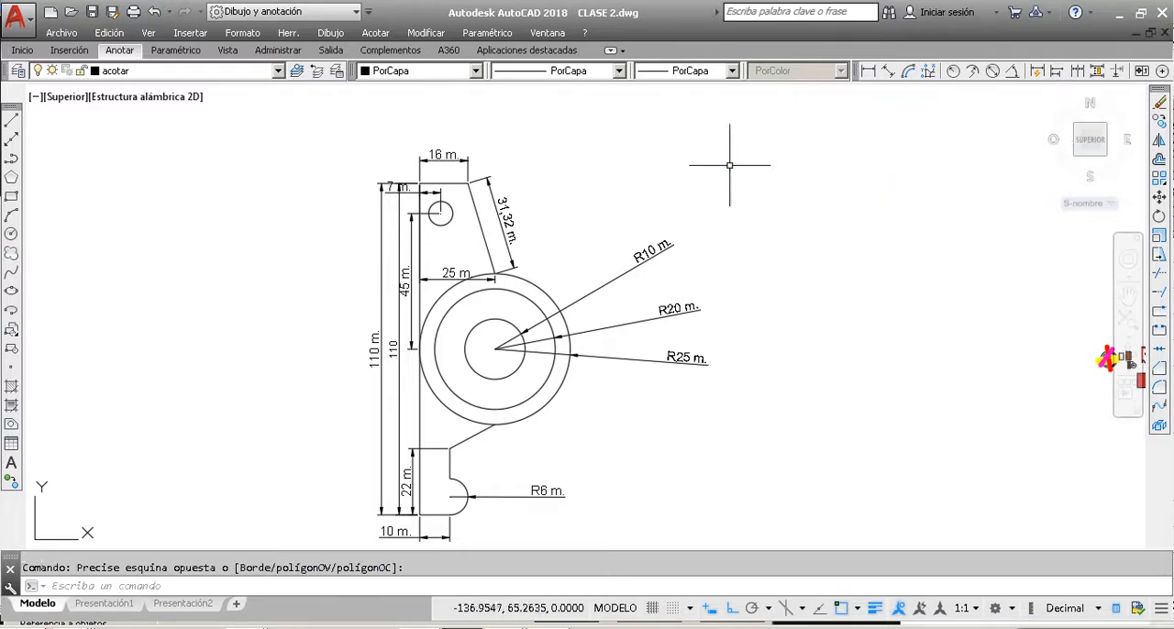
scroll(737, 196, "down", 3)
scroll(596, 262, "up", 5)
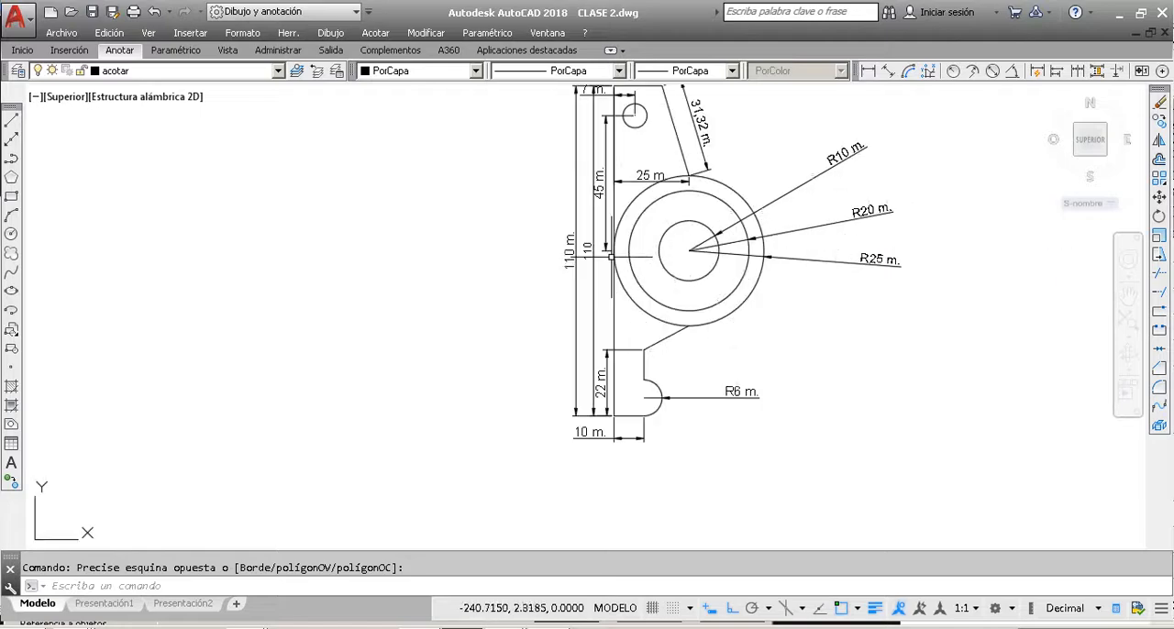
scroll(594, 265, "down", 4)
scroll(633, 266, "up", 6)
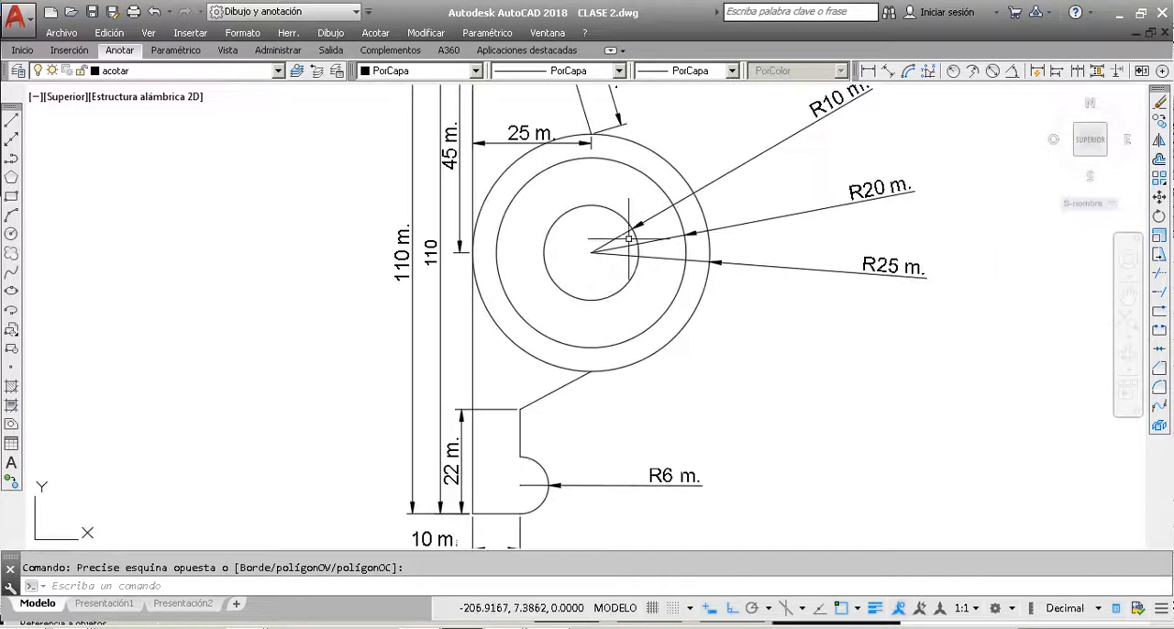
scroll(548, 216, "down", 2)
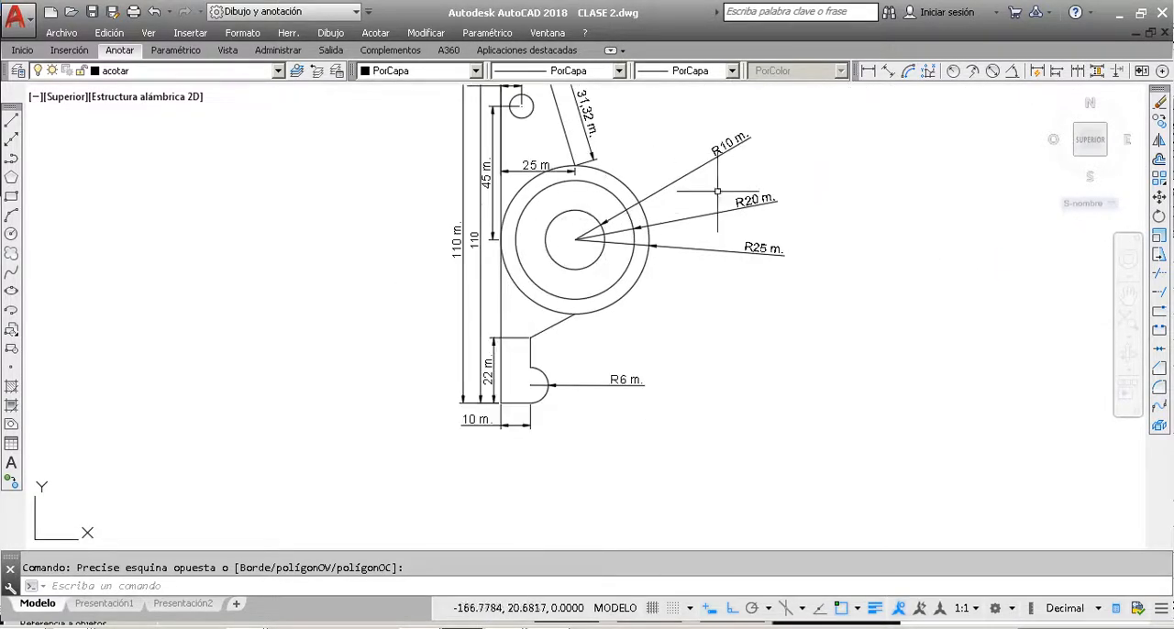
scroll(742, 141, "up", 2)
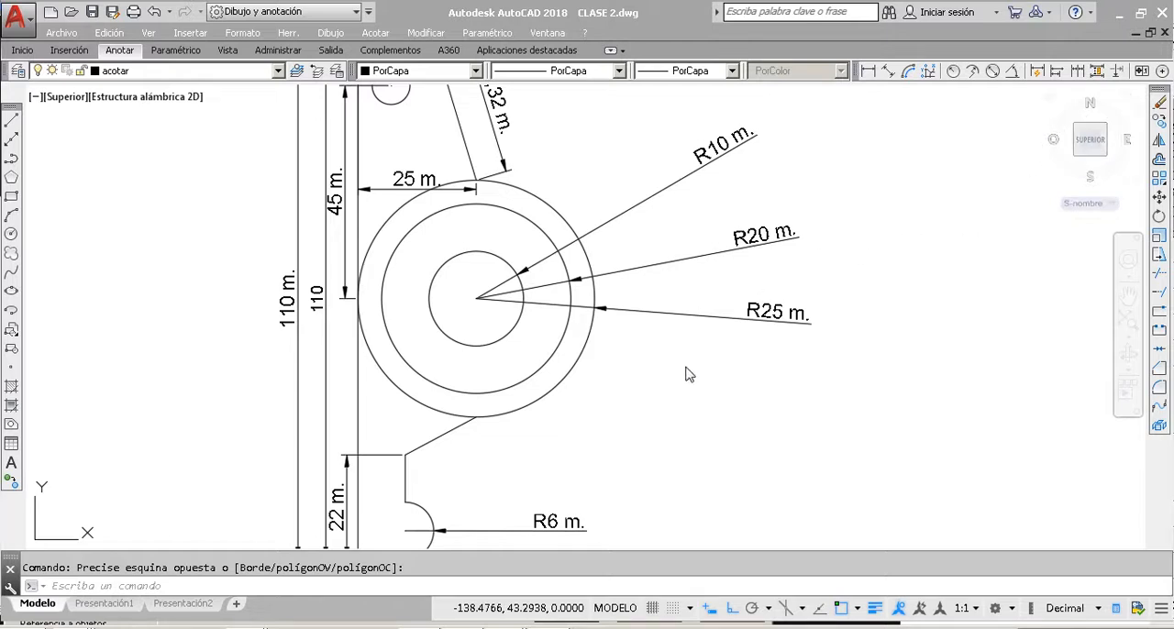
key("Escape")
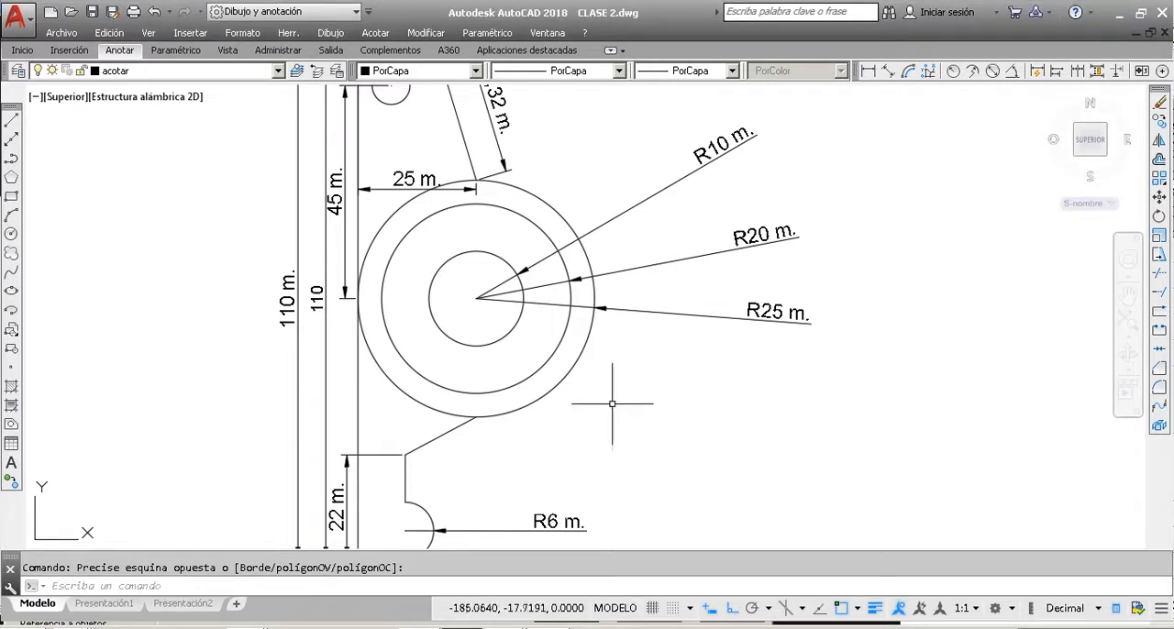
scroll(632, 317, "down", 5)
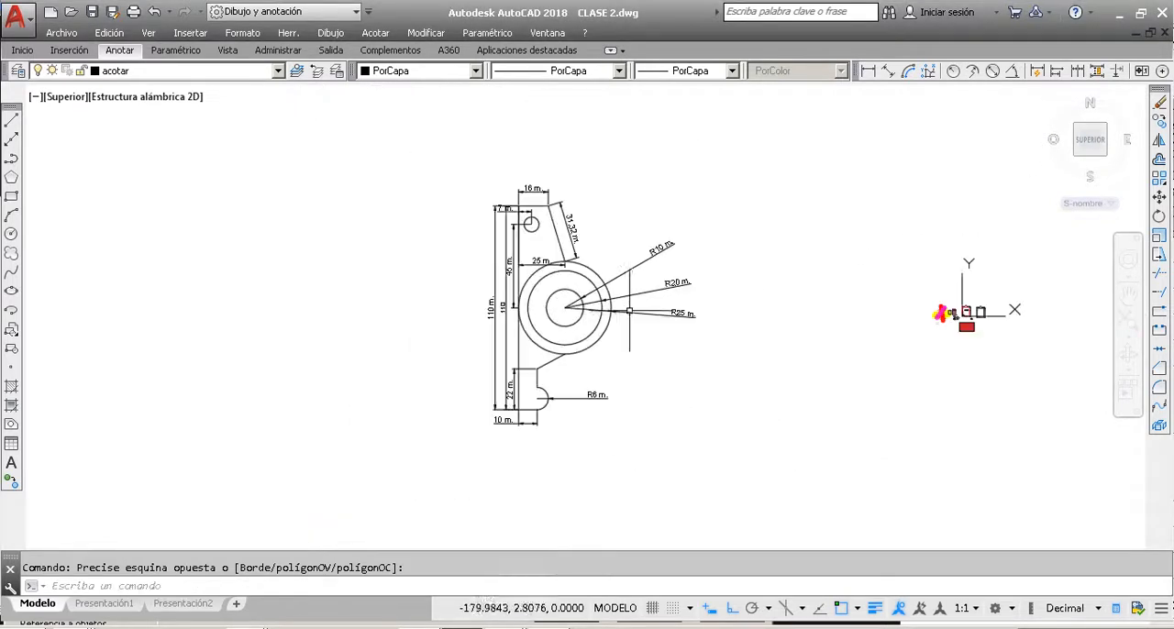
Step: Enable the geometric center (Centro geométrico) object snap mode in the drafting settings
right_click(840, 610)
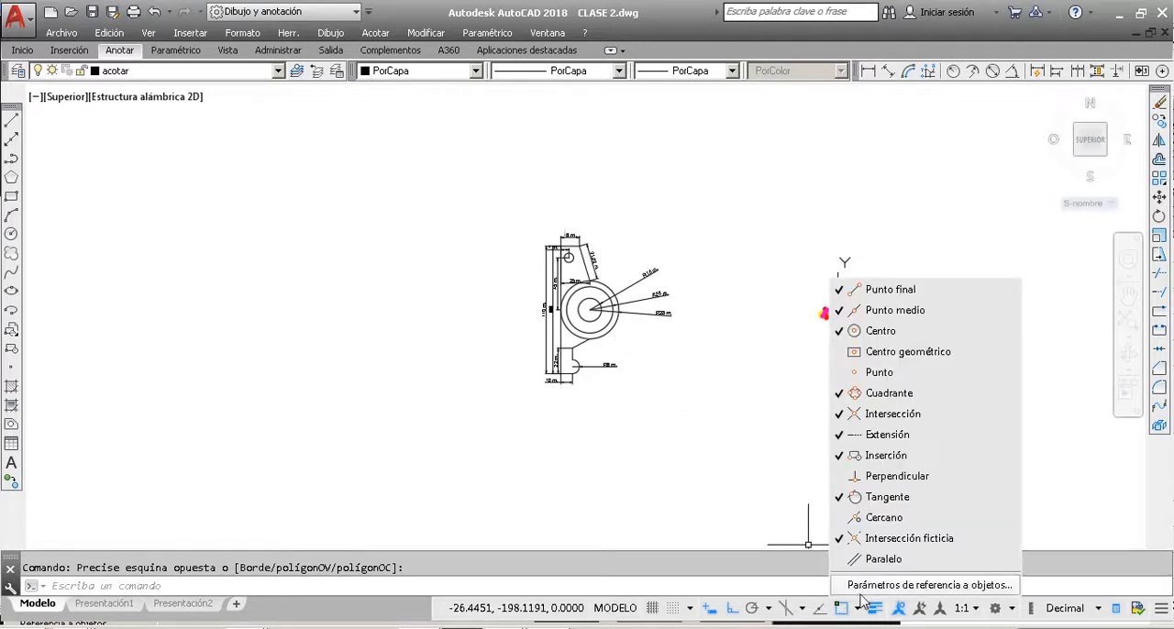
left_click(864, 585)
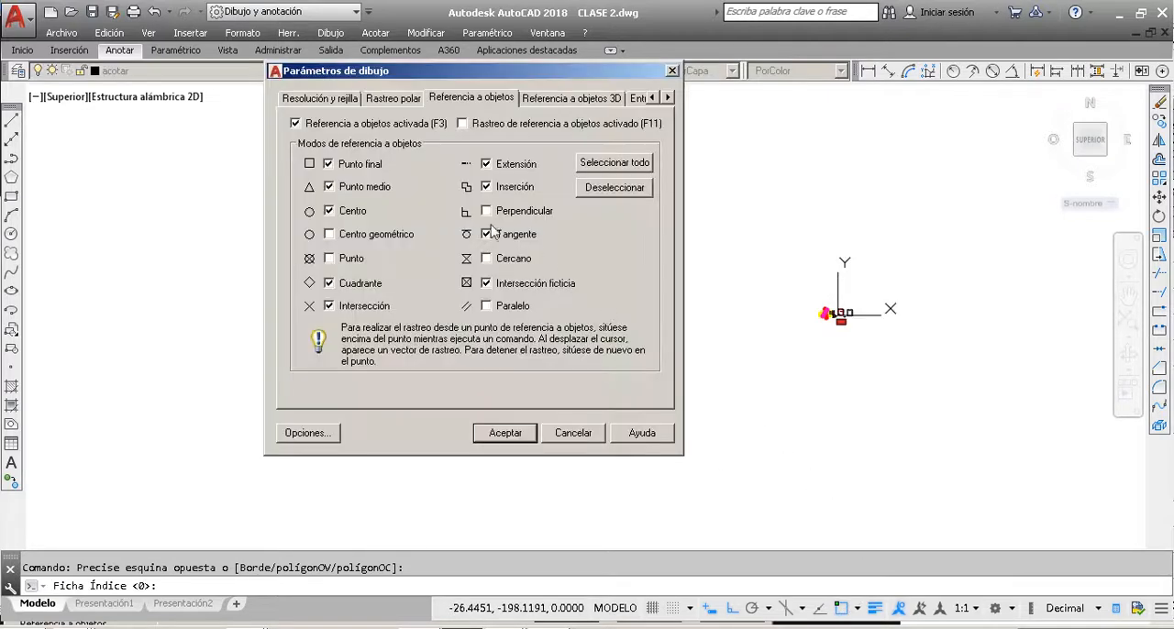
left_click(329, 211)
left_click(330, 211)
left_click(329, 235)
left_click(505, 433)
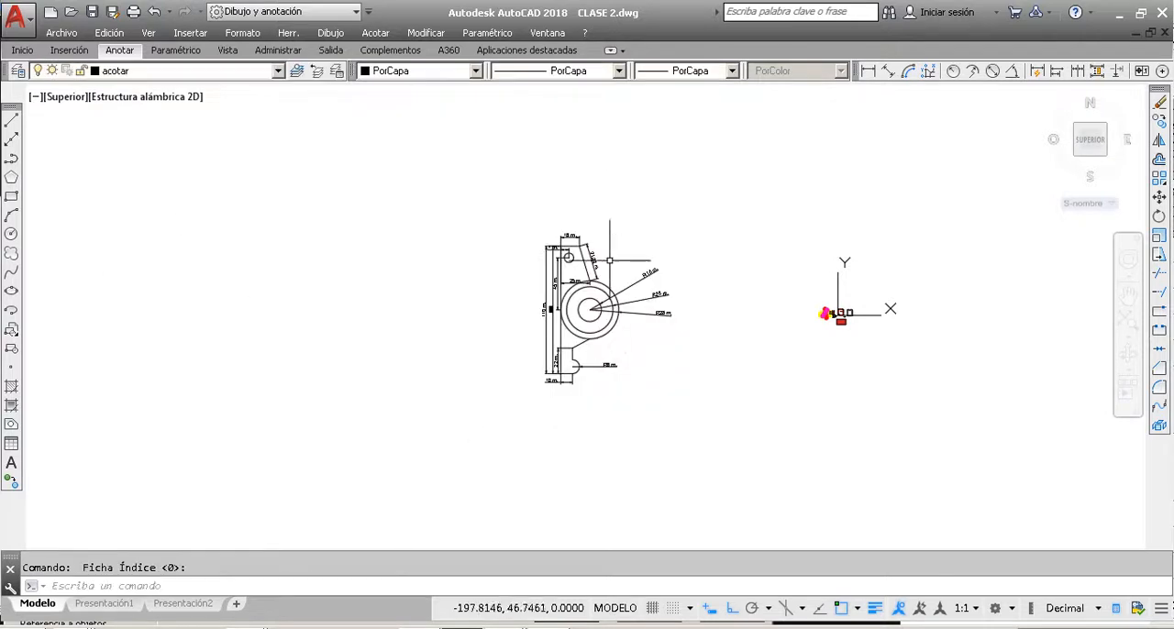
Step: Review the active object snap modes in the drafting settings
right_click(839, 612)
left_click(843, 589)
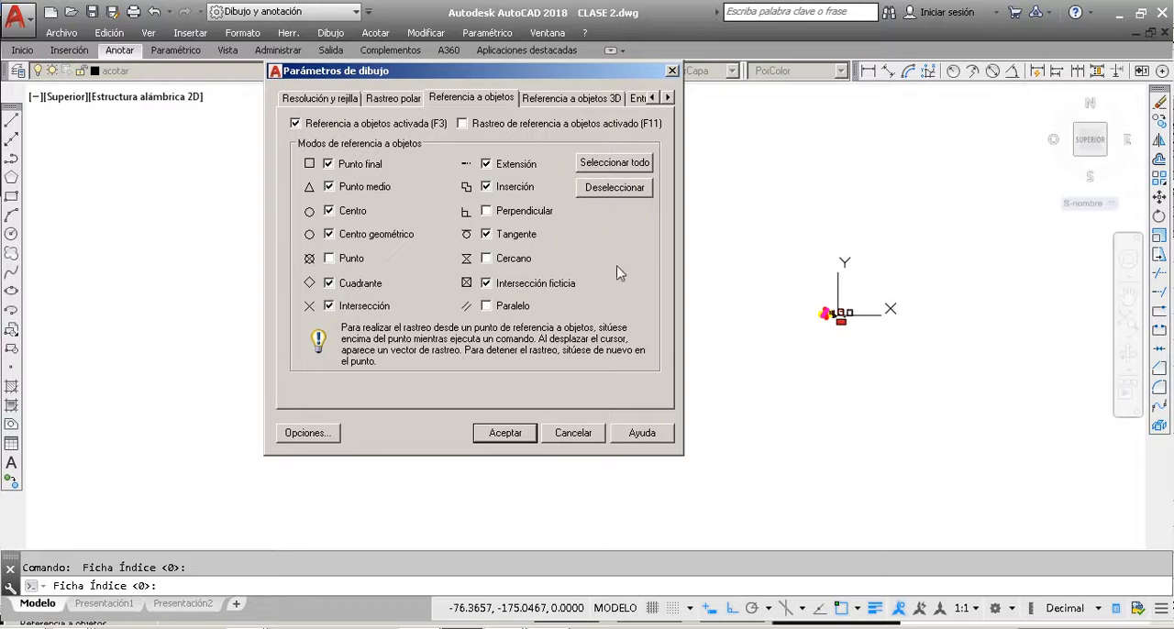
left_click(504, 433)
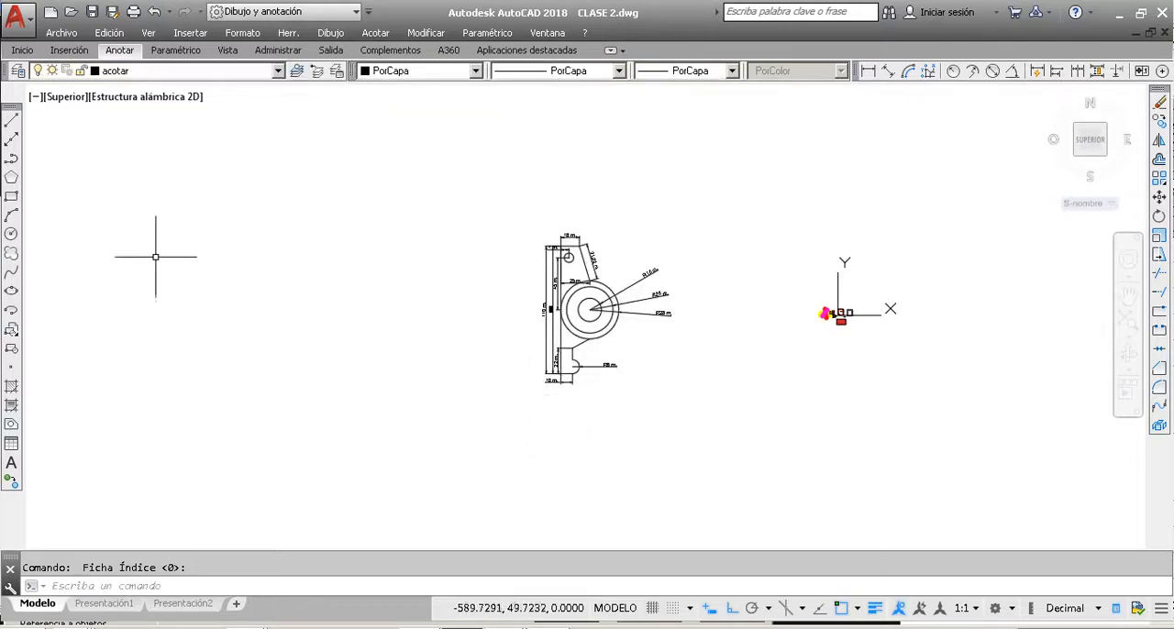
left_click(11, 233)
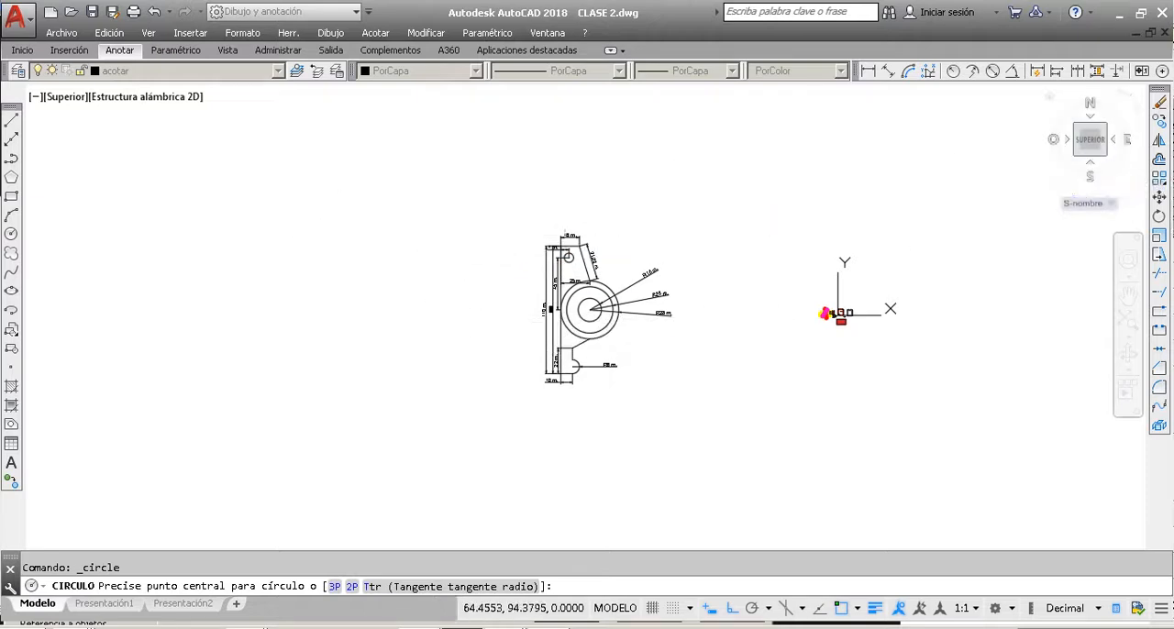
key("Escape")
scroll(679, 292, "up", 4)
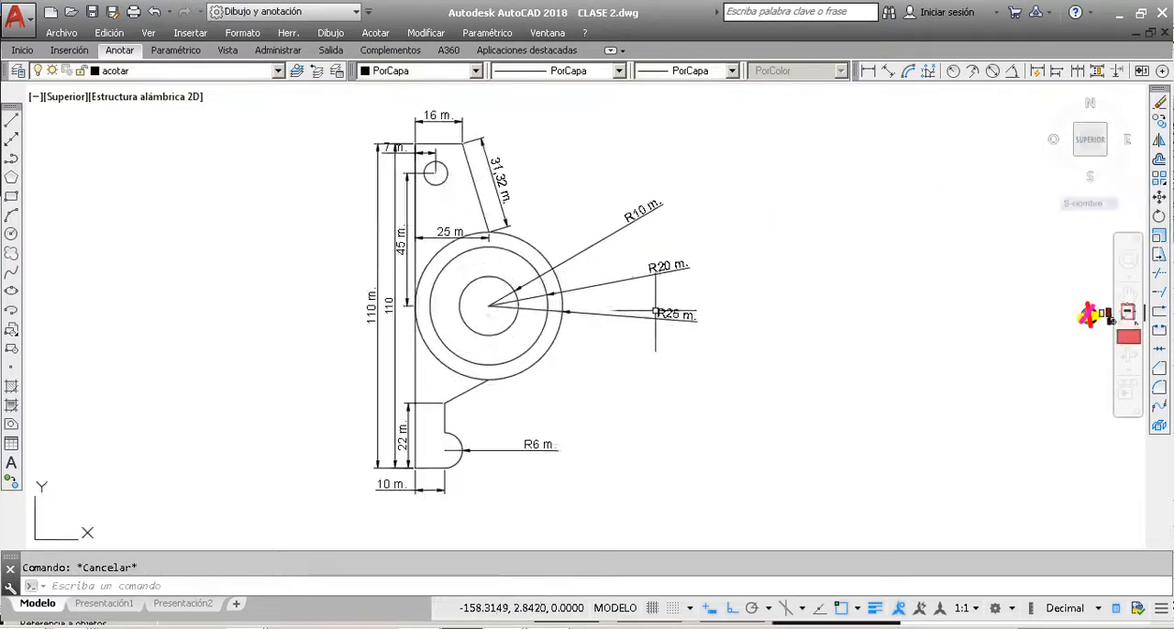
scroll(690, 290, "down", 2)
scroll(694, 275, "up", 4)
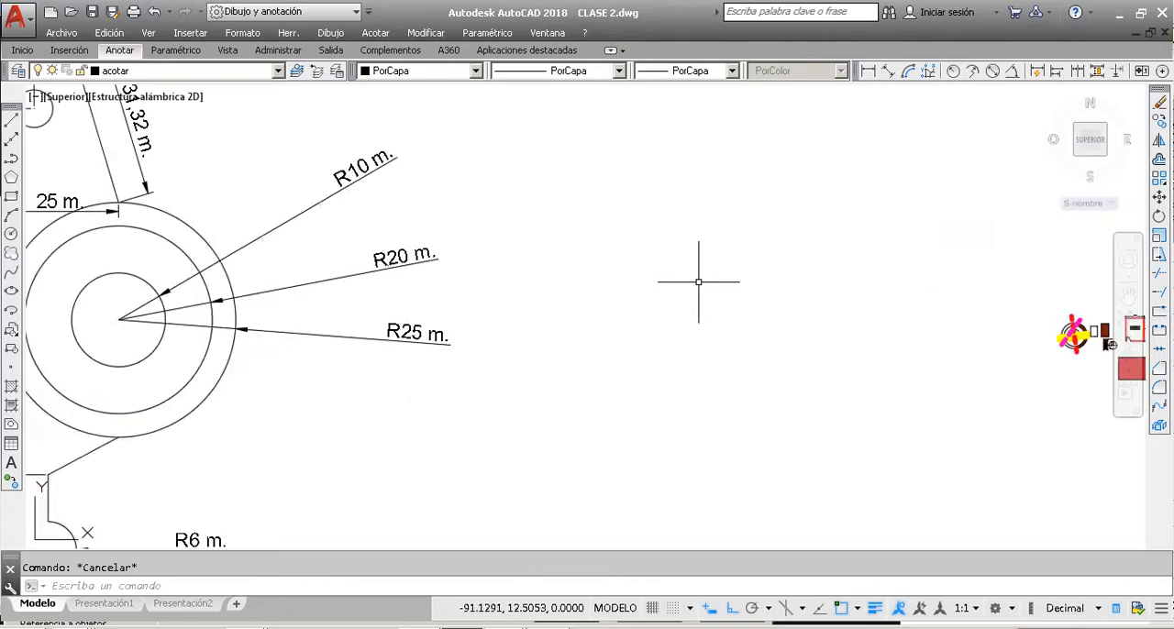
Step: Frame the whole dimensioned part in the view with a window zoom and a pan
scroll(688, 279, "down", 3)
scroll(651, 273, "up", 3)
scroll(647, 273, "down", 2)
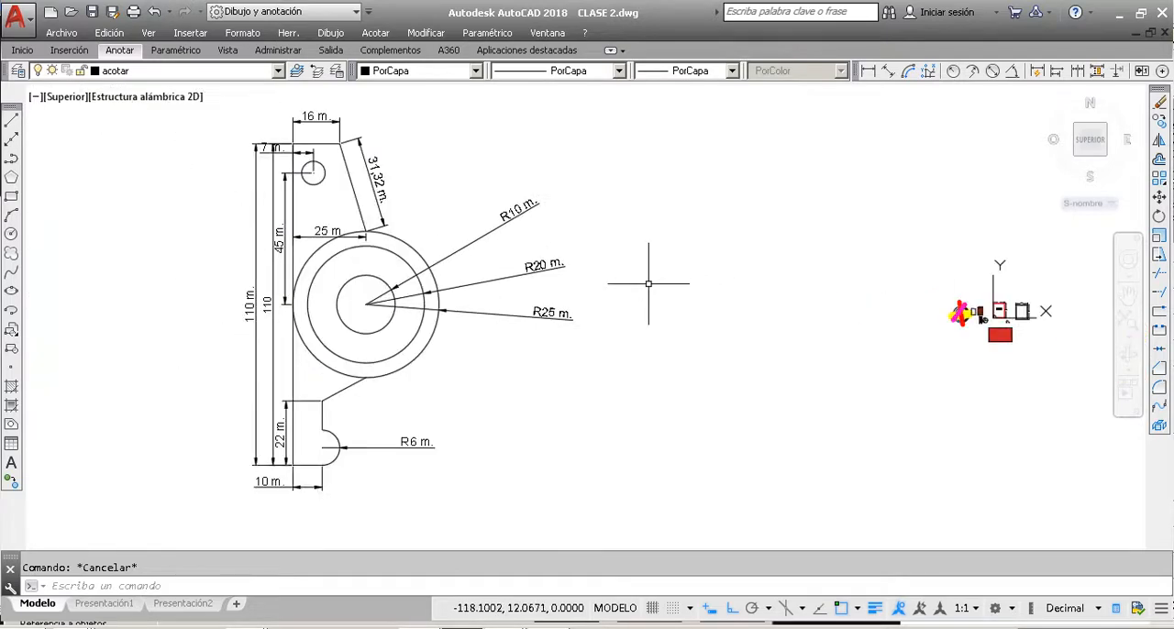
type("z")
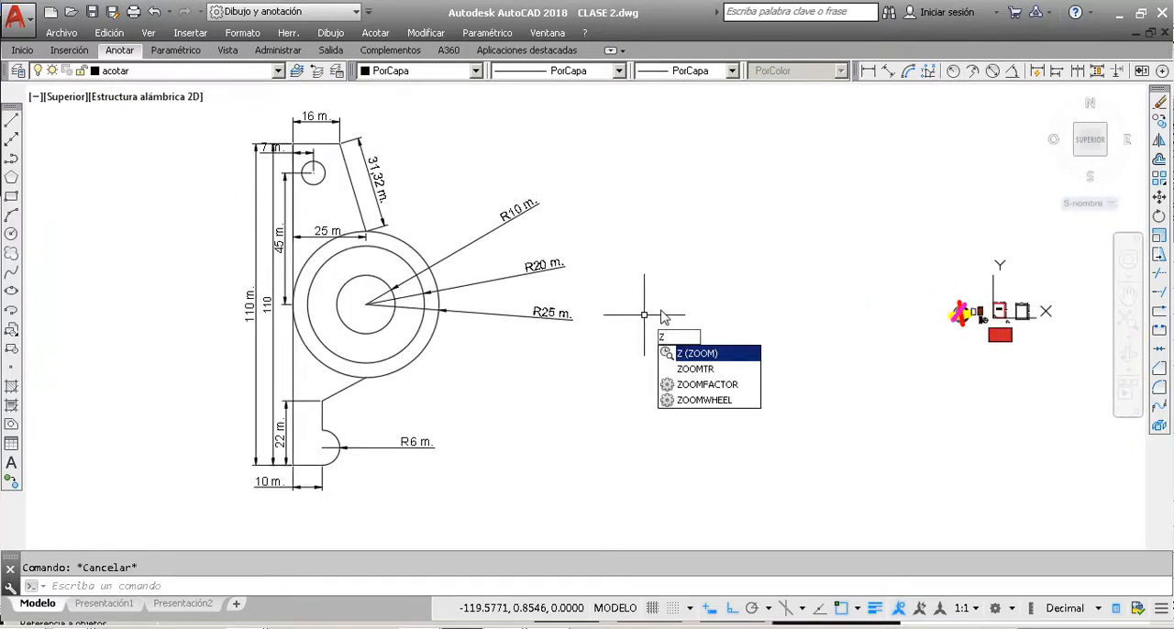
key("Return")
left_click(623, 527)
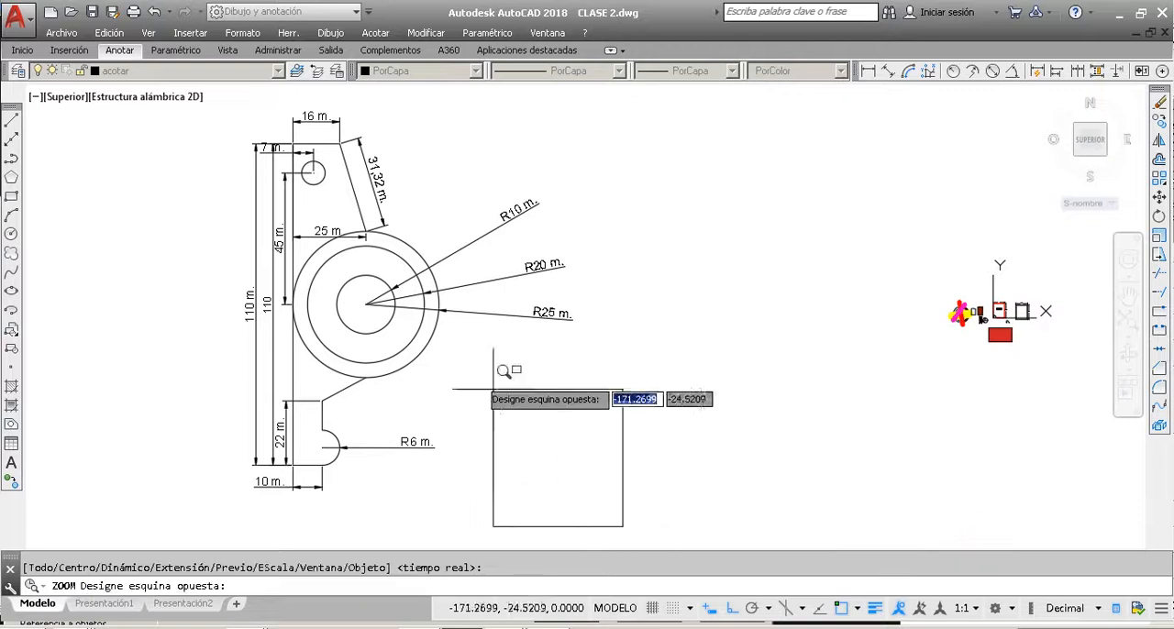
left_click(224, 143)
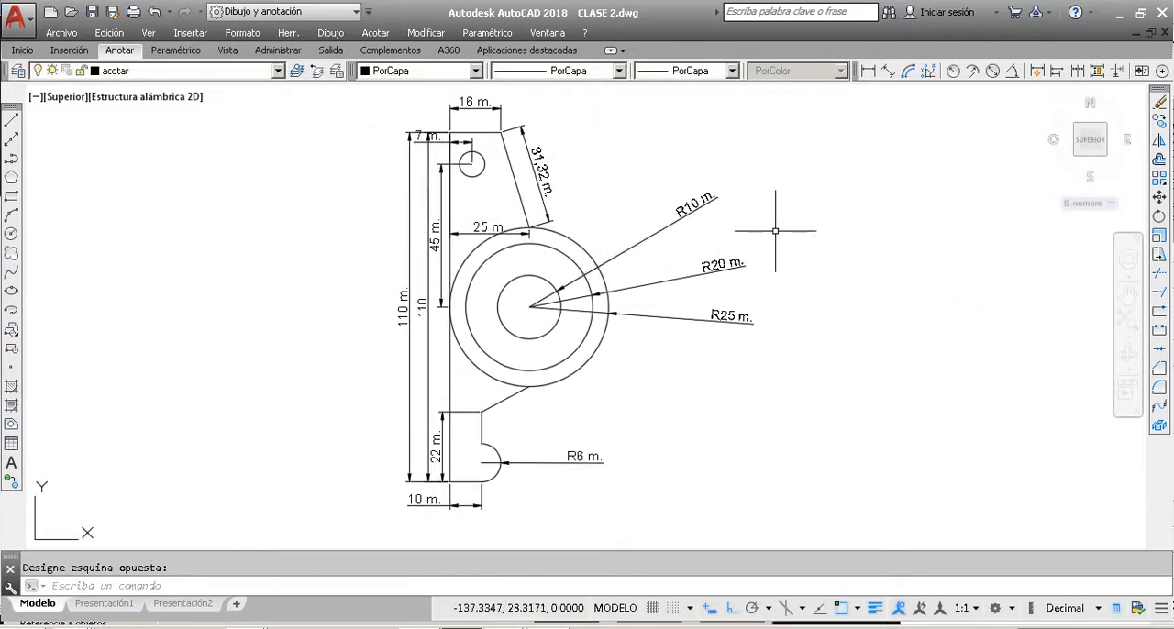
scroll(746, 307, "down", 1)
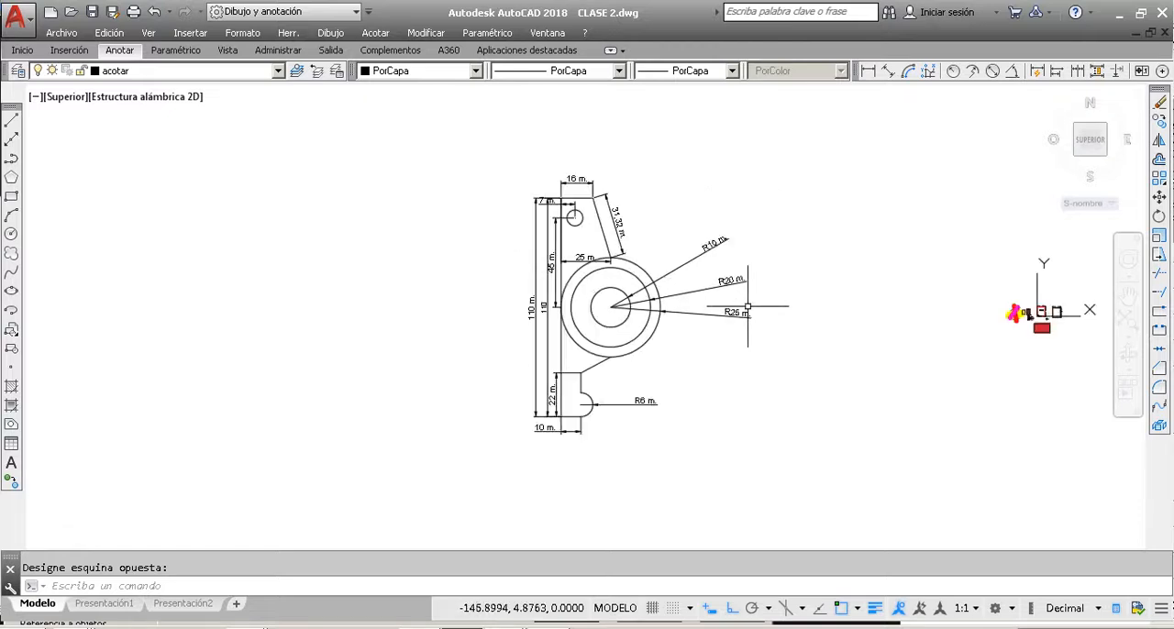
left_click(1129, 294)
mouse_move(896, 306)
left_mouse_down()
mouse_move(564, 333)
mouse_move(616, 326)
left_mouse_up()
scroll(536, 332, "up", 2)
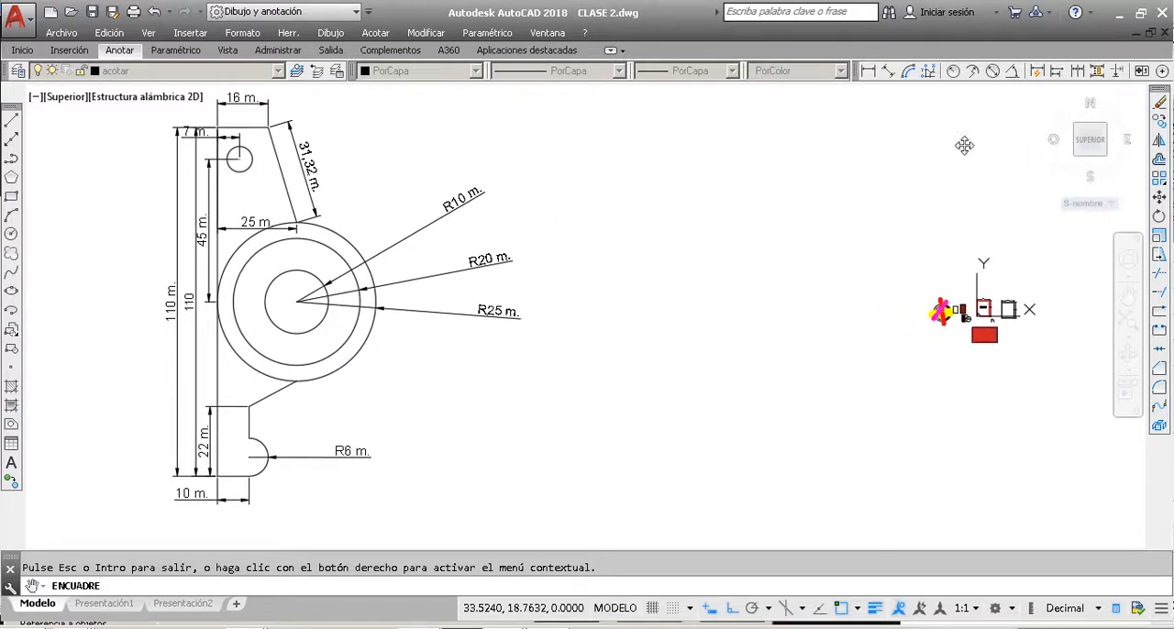
key("Escape")
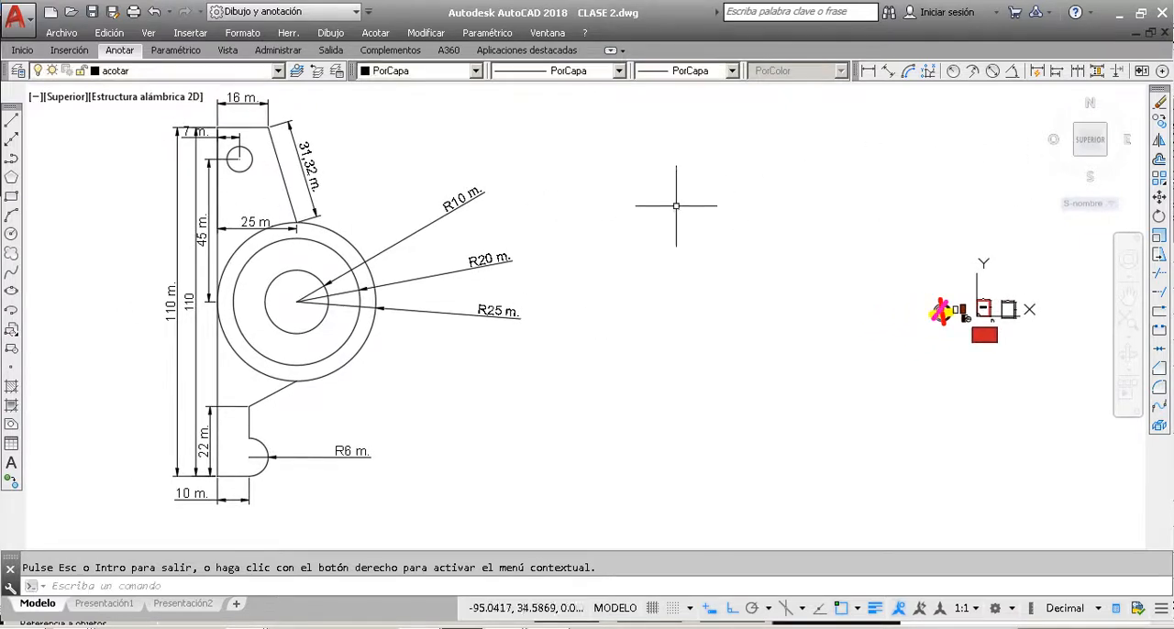
left_click(35, 97)
key("Escape")
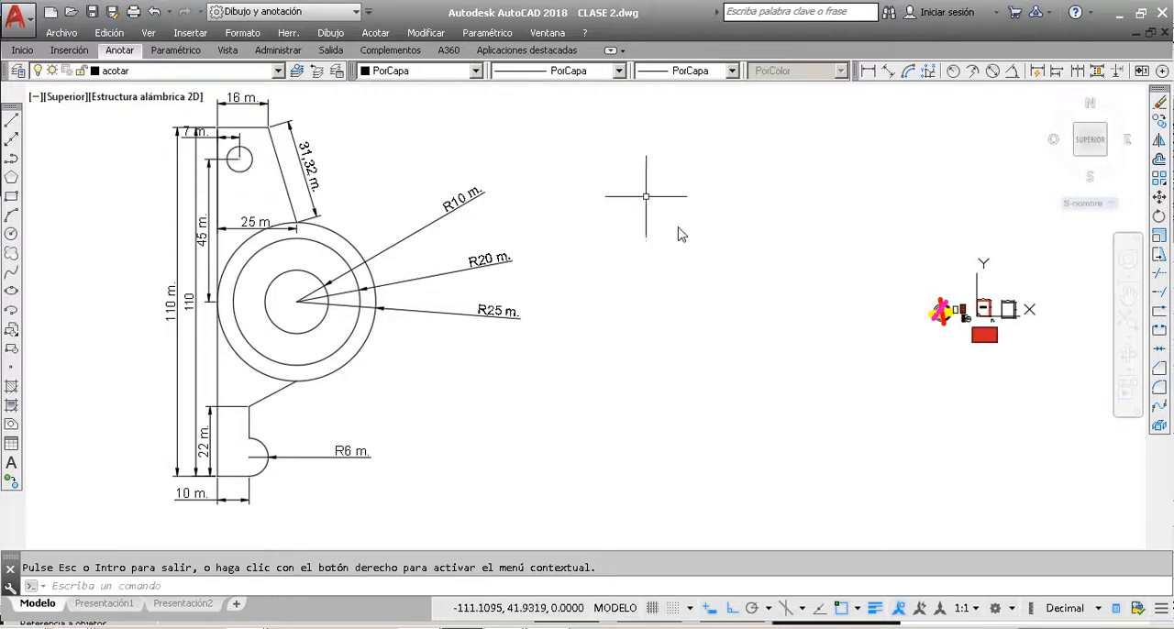
key("Escape")
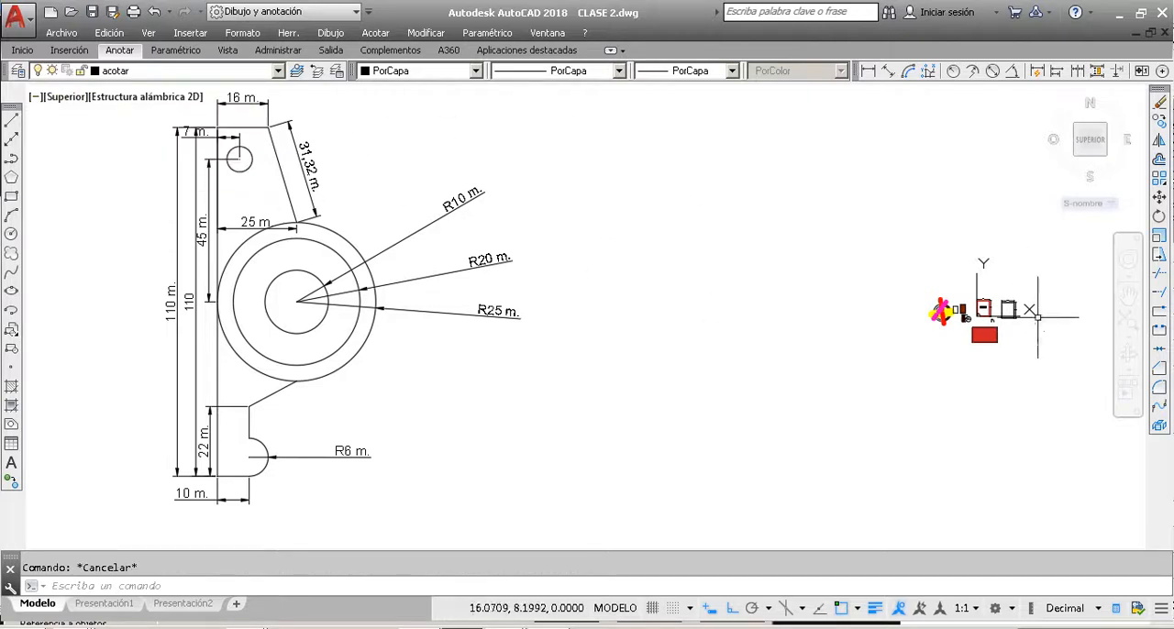
Step: Split the model space into two vertical viewports (Dos: Vertical)
left_click(35, 97)
mouse_move(59, 133)
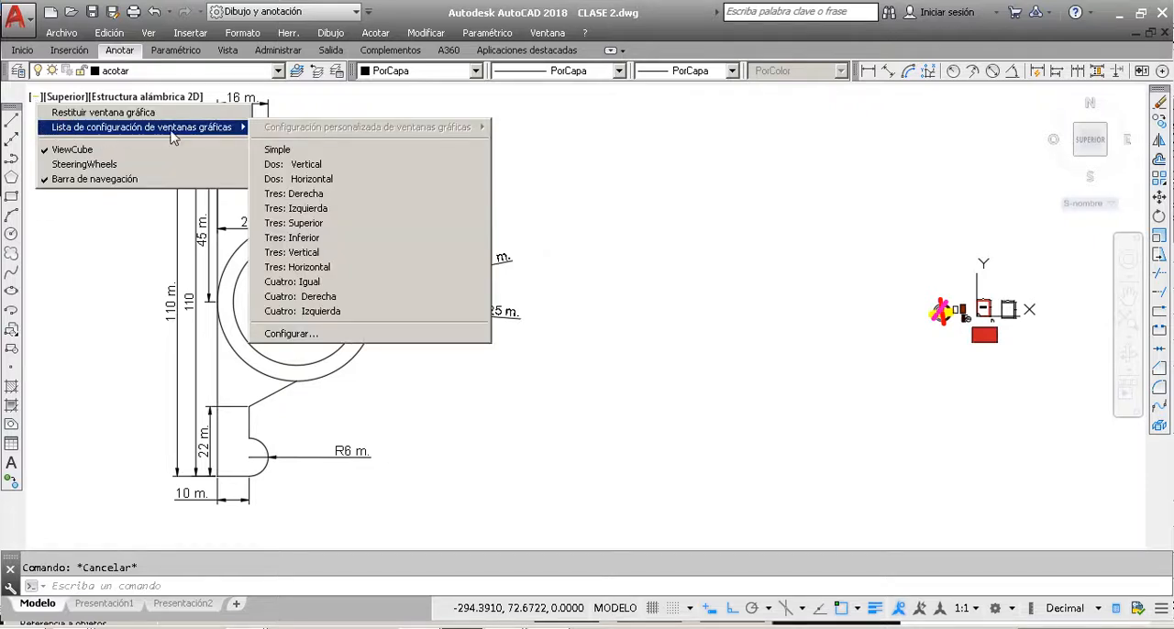
left_click(307, 166)
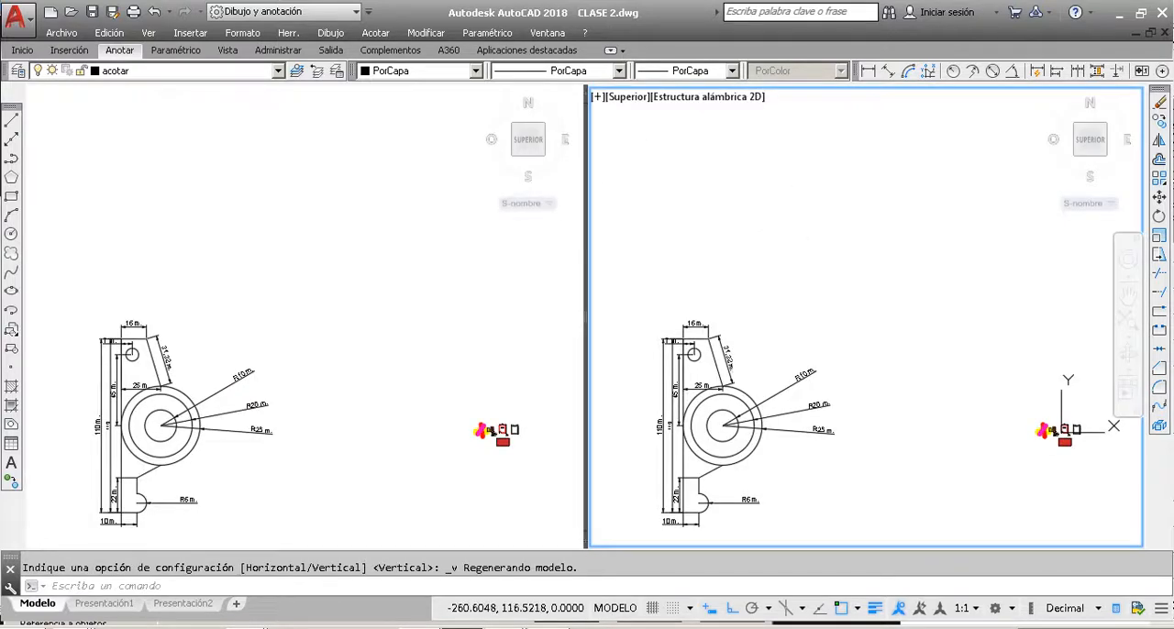
Step: Frame the dimensioned part in the left viewport with a window zoom
left_click(327, 367)
scroll(322, 309, "down", 2)
type("z")
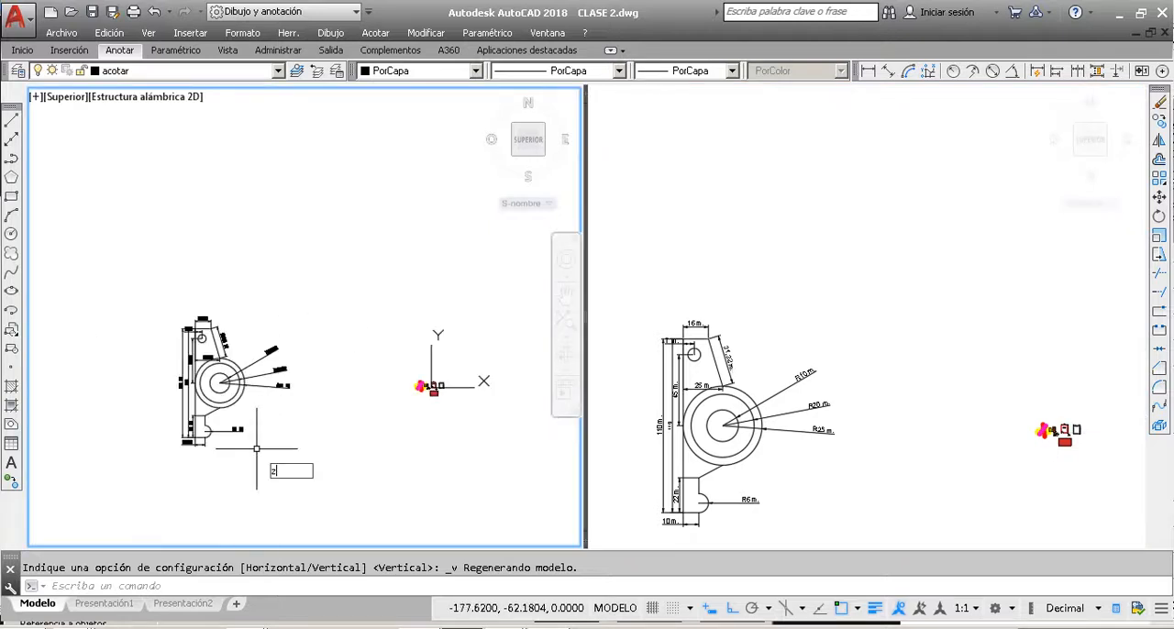
key("Return")
left_click(340, 460)
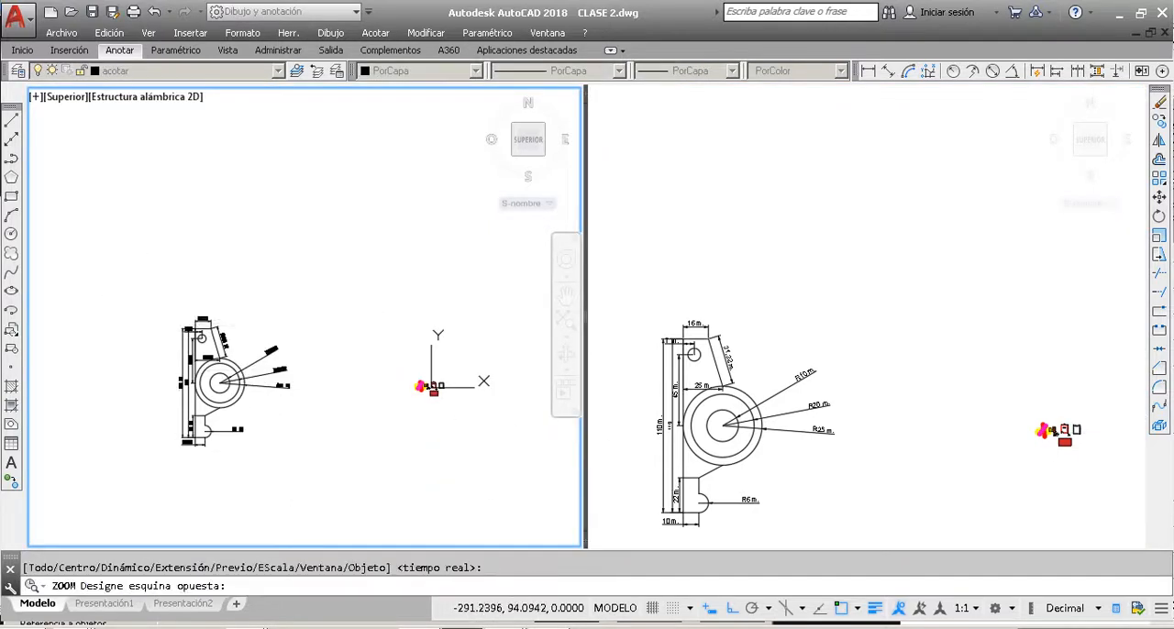
left_click(143, 294)
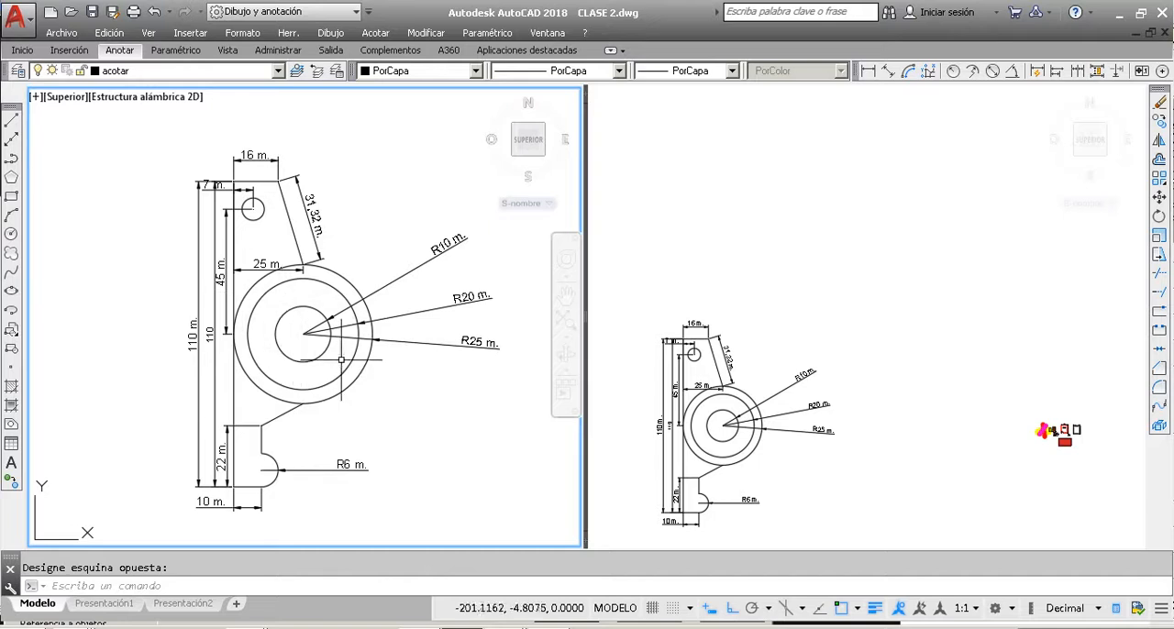
Step: Draw a circle of radius 10 in an empty area of the drawing shown in the right viewport
left_click(752, 220)
scroll(788, 260, "down", 3)
scroll(715, 246, "up", 10)
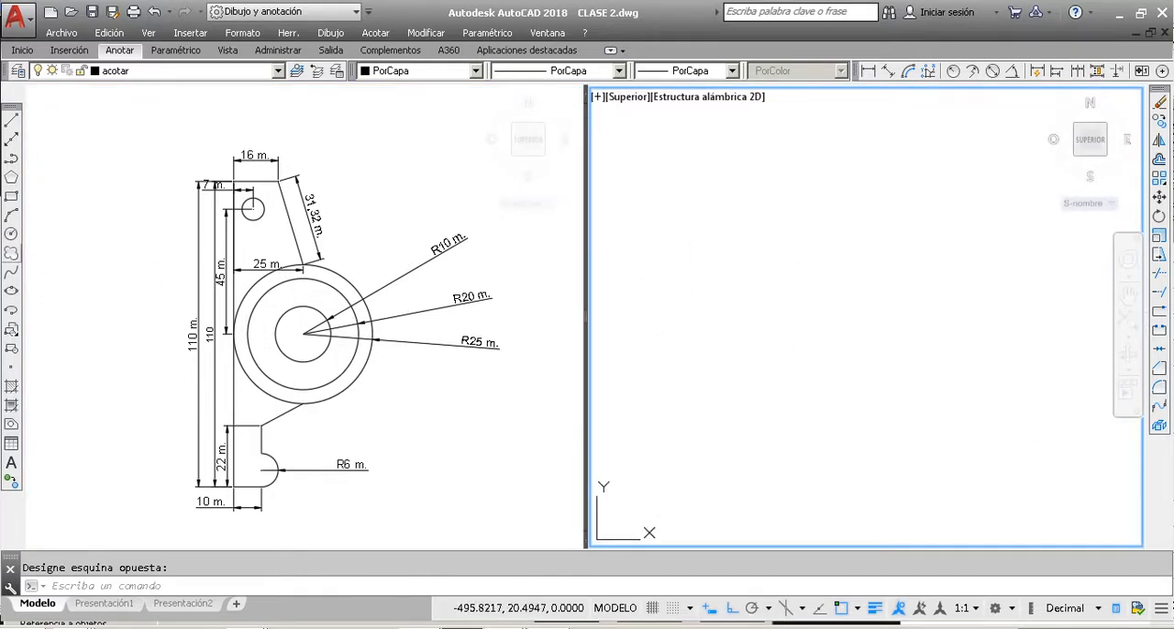
left_click(11, 234)
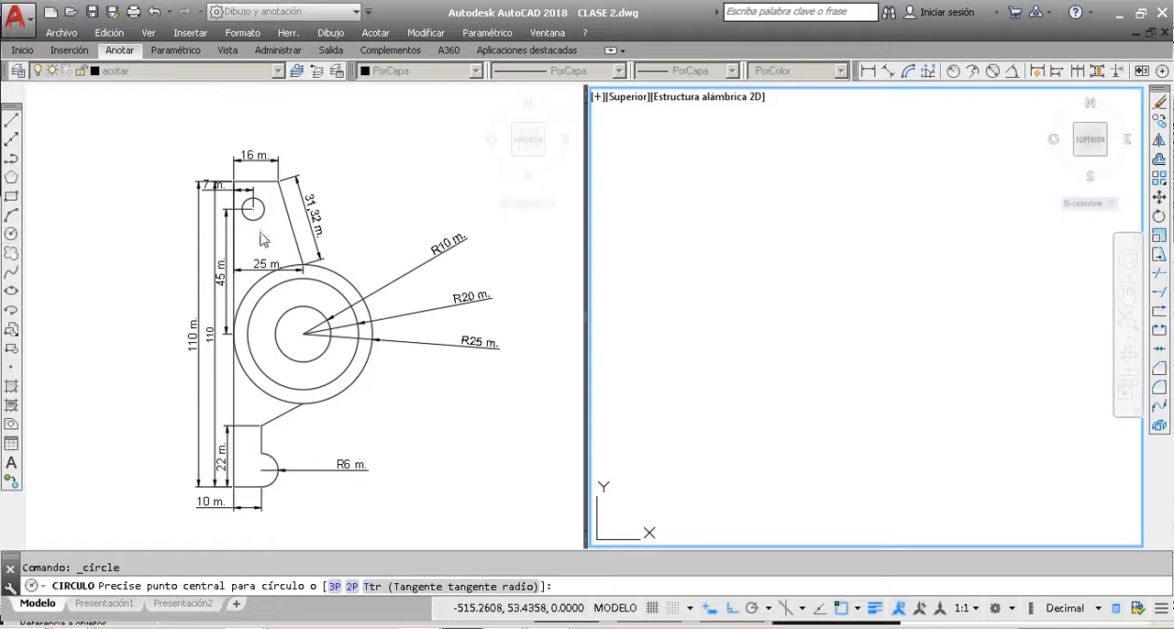
left_click(836, 326)
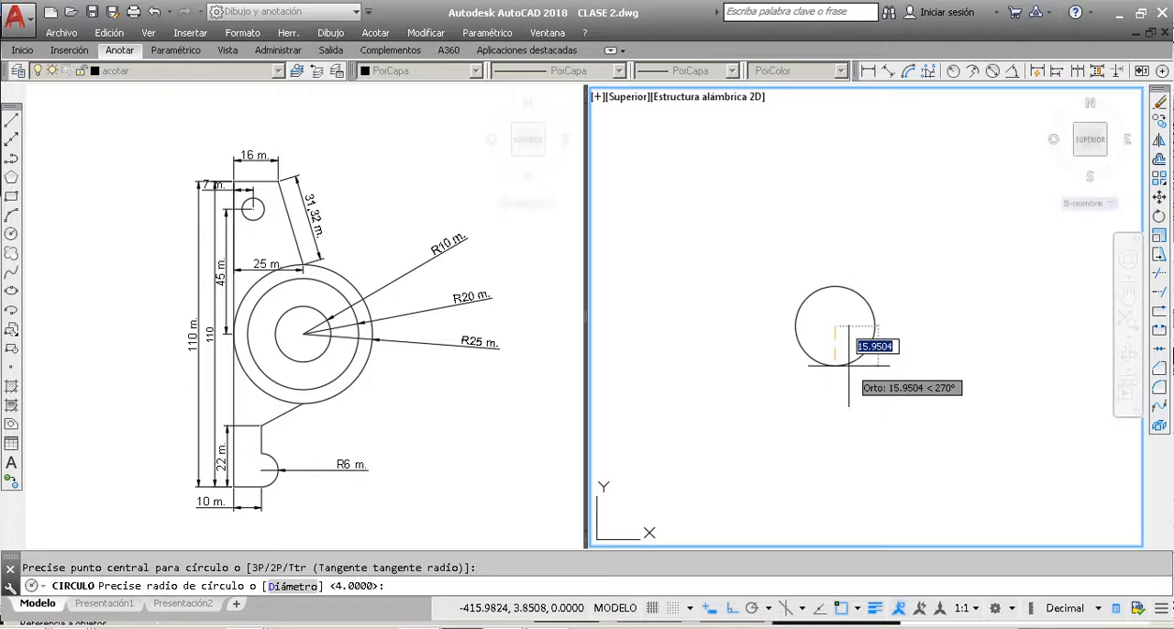
type("1")
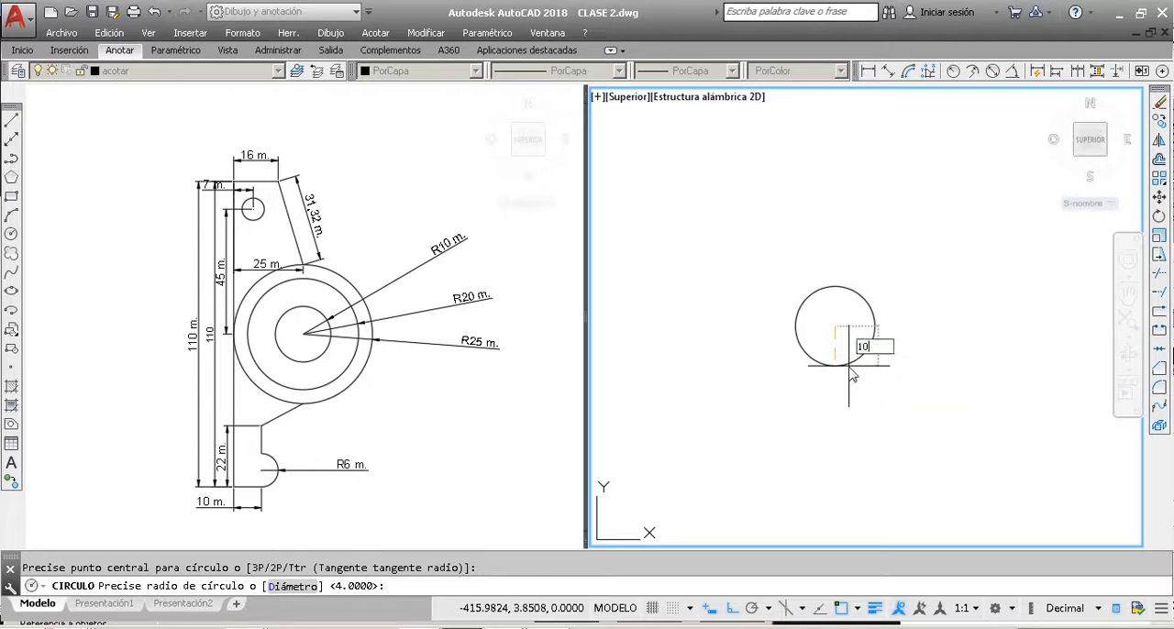
type("0")
key("Return")
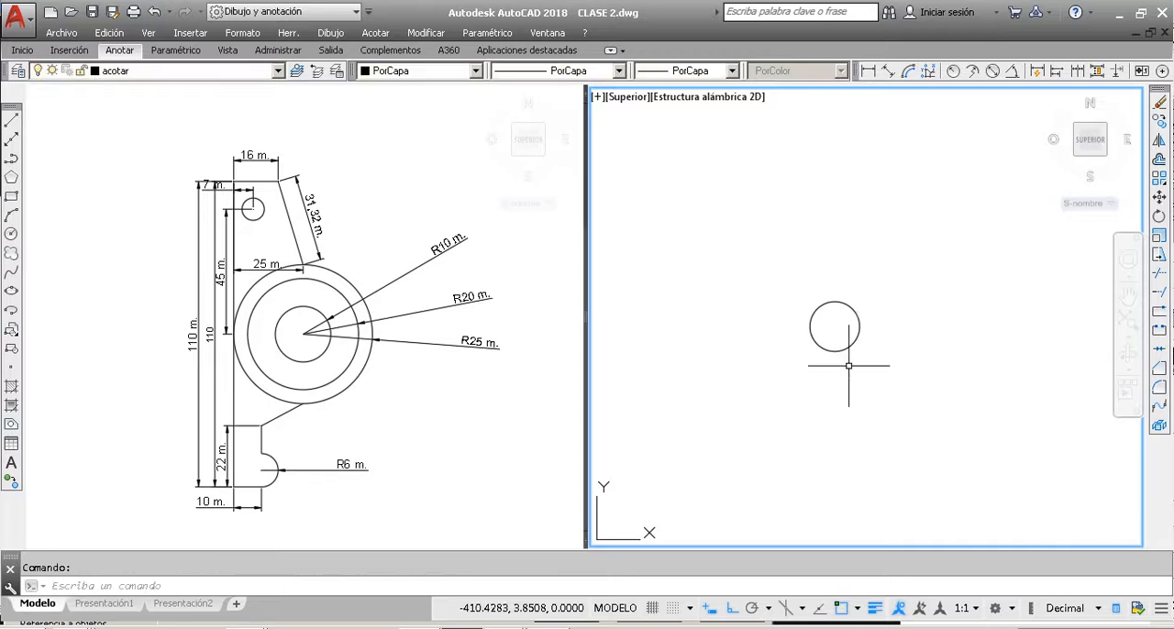
Step: Draw a circle of radius 20 concentric with the radius 10 circle
scroll(854, 343, "up", 4)
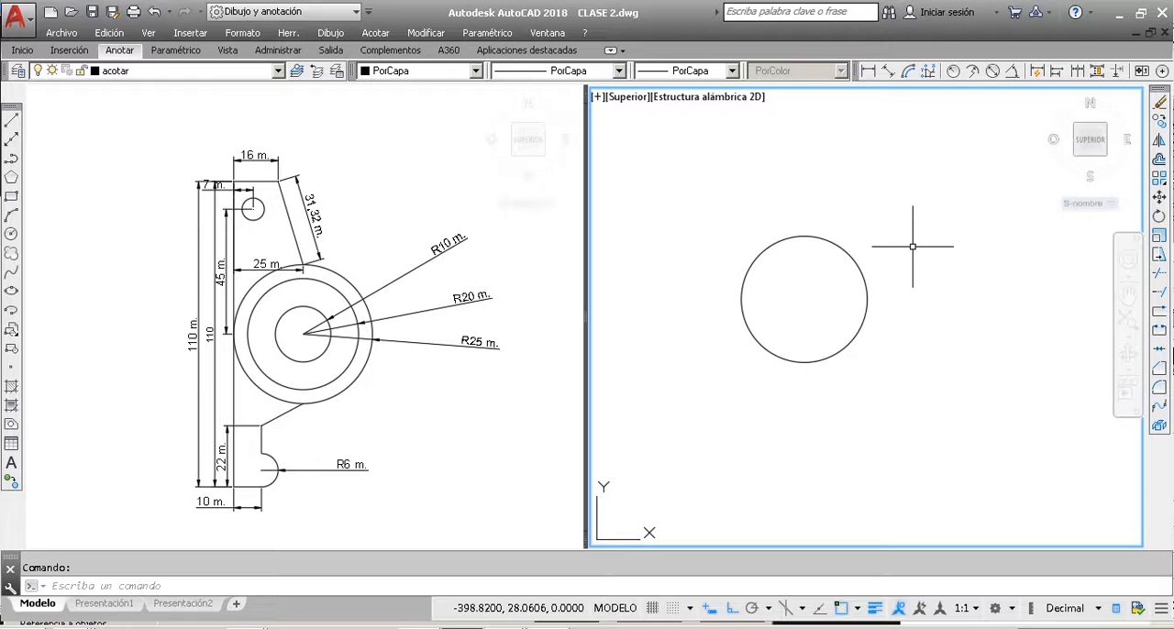
type("c")
key("Return")
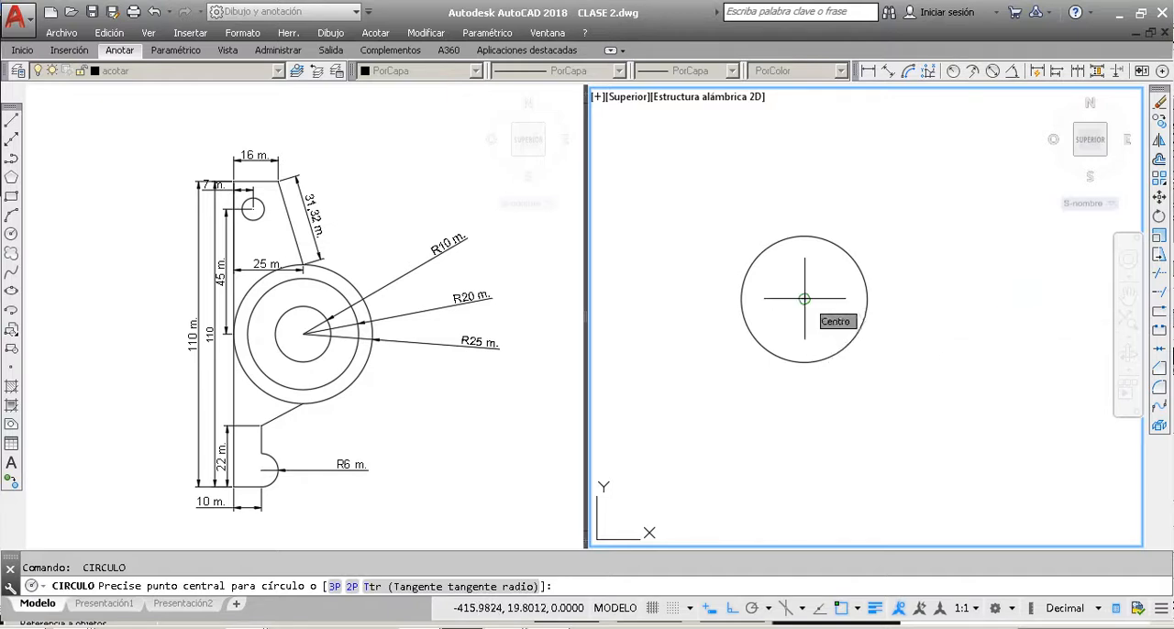
left_click(805, 299)
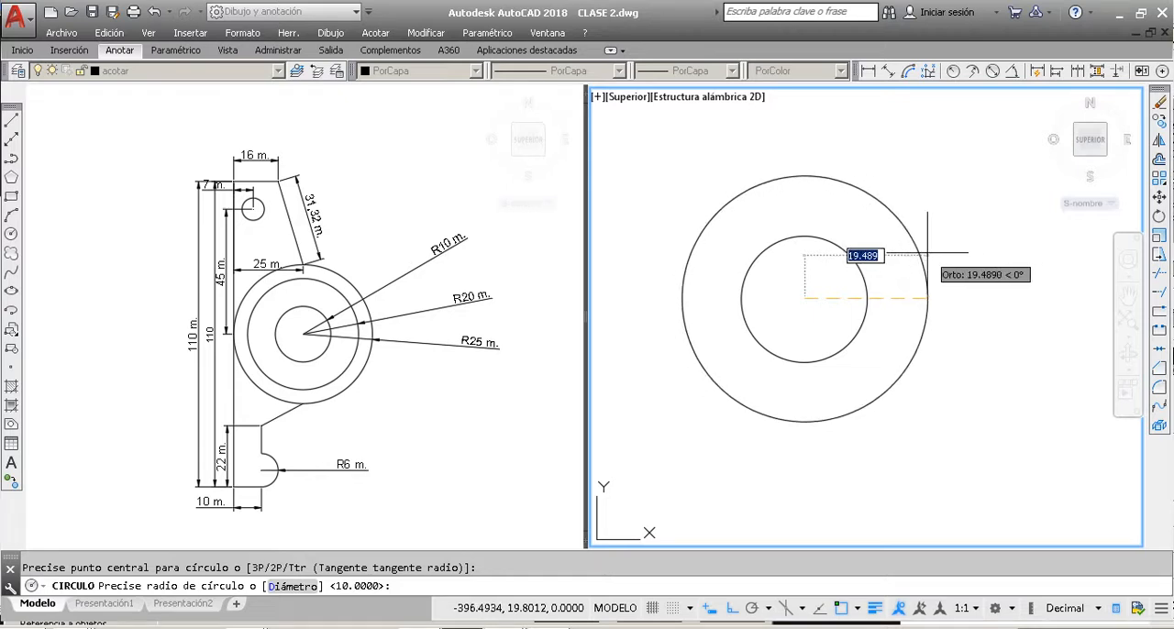
type("20")
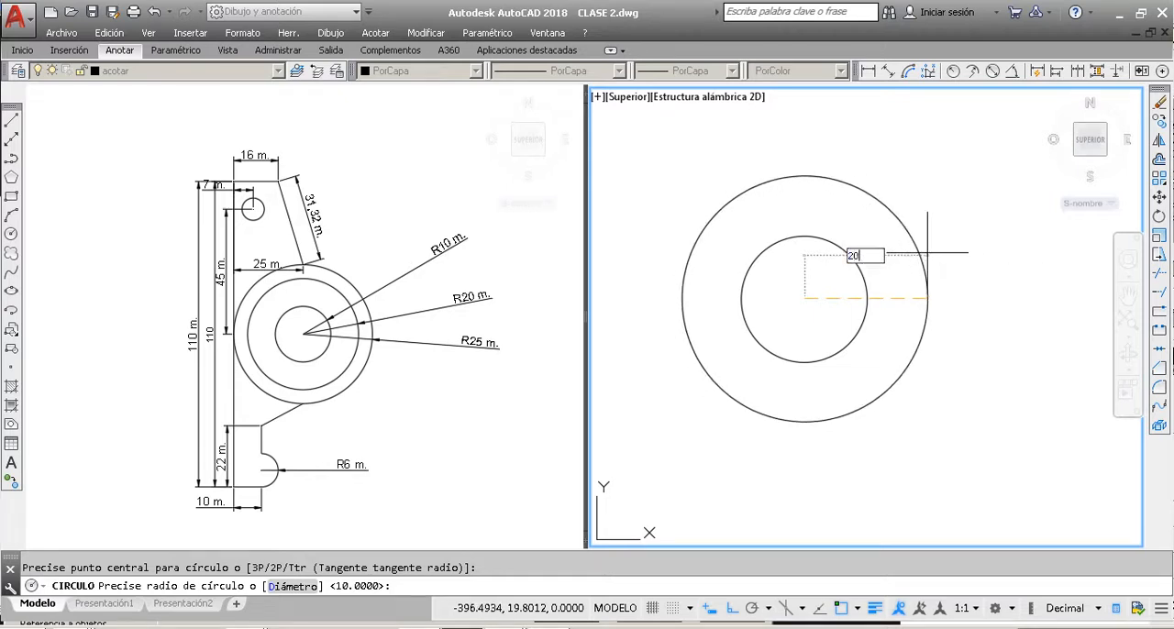
key("Return")
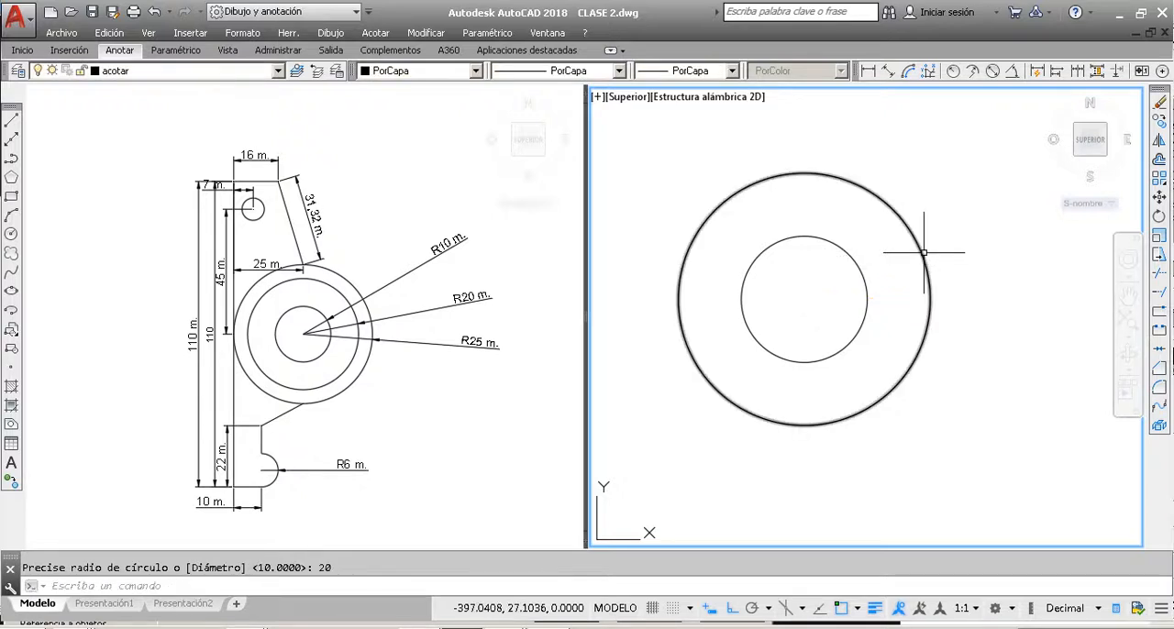
Step: Draw an outer circle of radius 25 from the same center as the other two circles
key("Return")
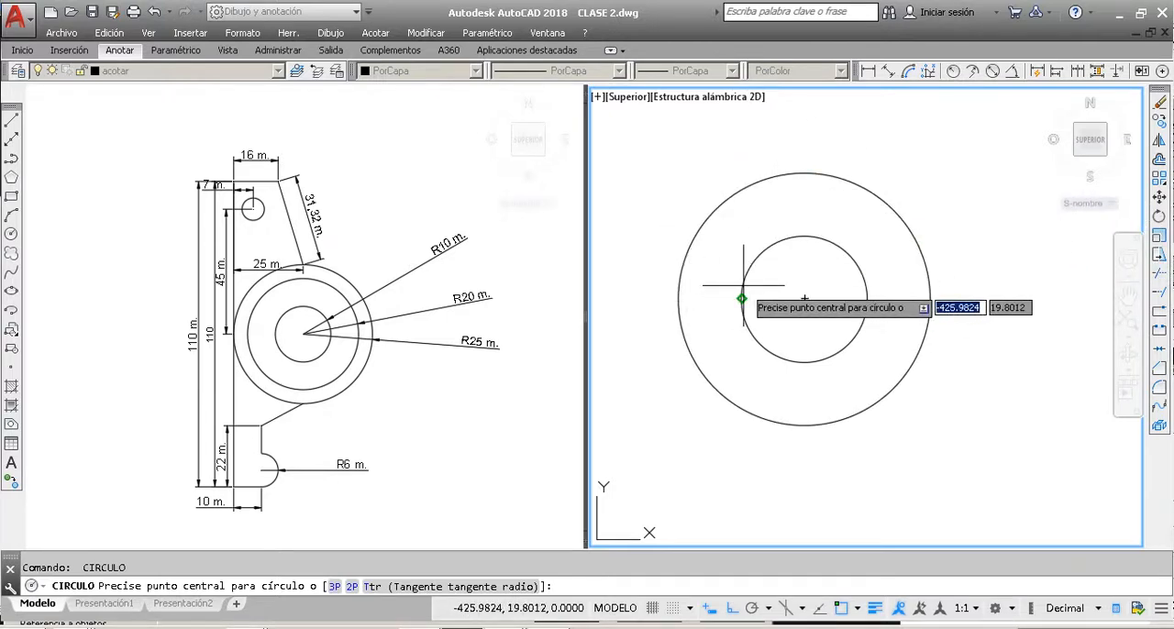
left_click(804, 299)
scroll(778, 297, "down", 2)
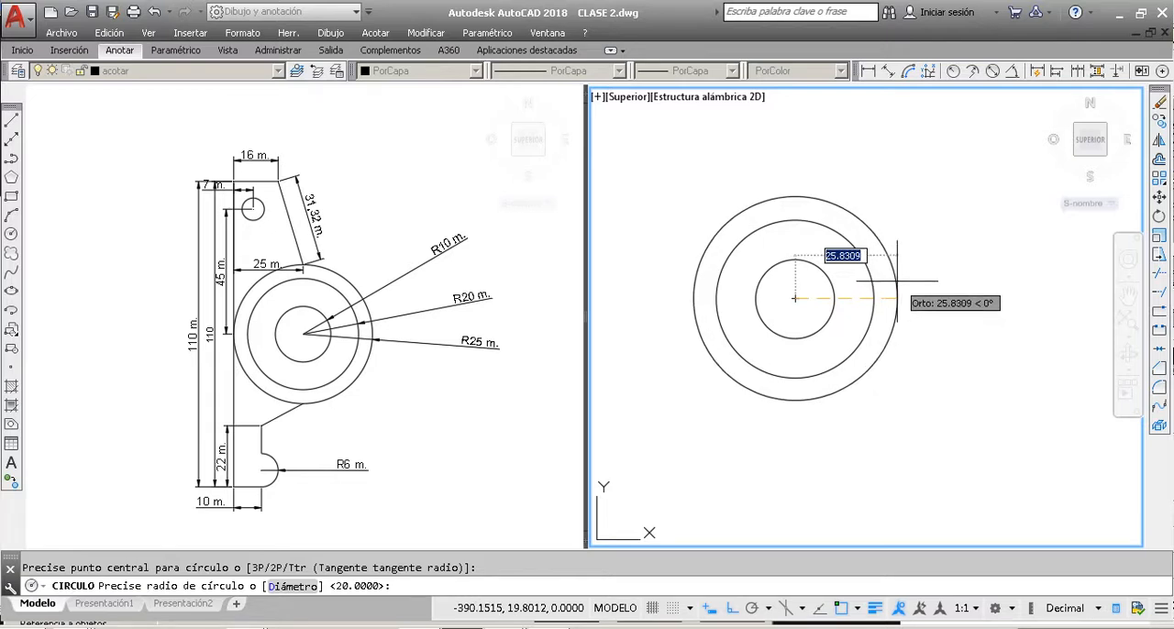
type("2")
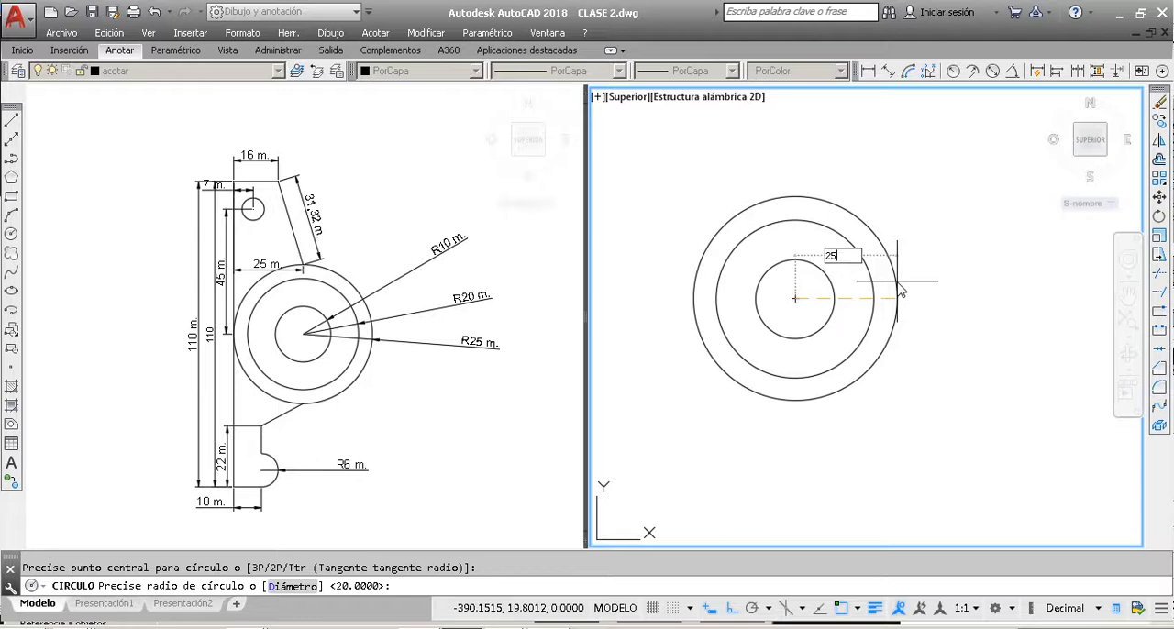
type("5")
key("Return")
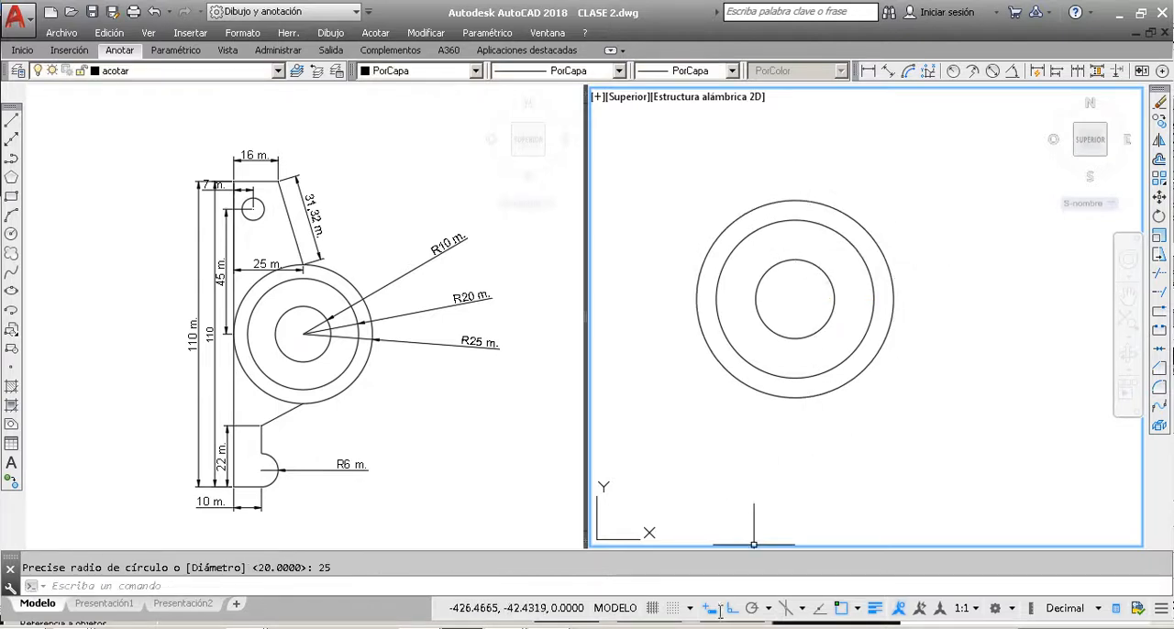
key("Escape")
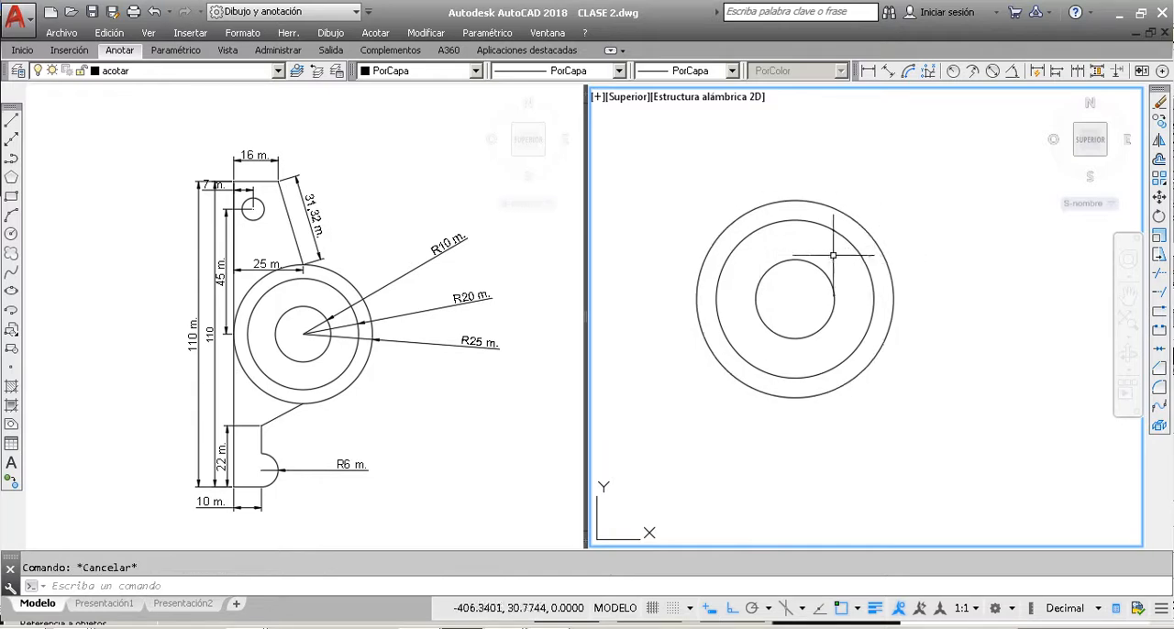
Step: Turn off the quick properties display and check the extent of the dimensioned part's long vertical edge by selecting it
left_click(235, 189)
left_click(234, 232)
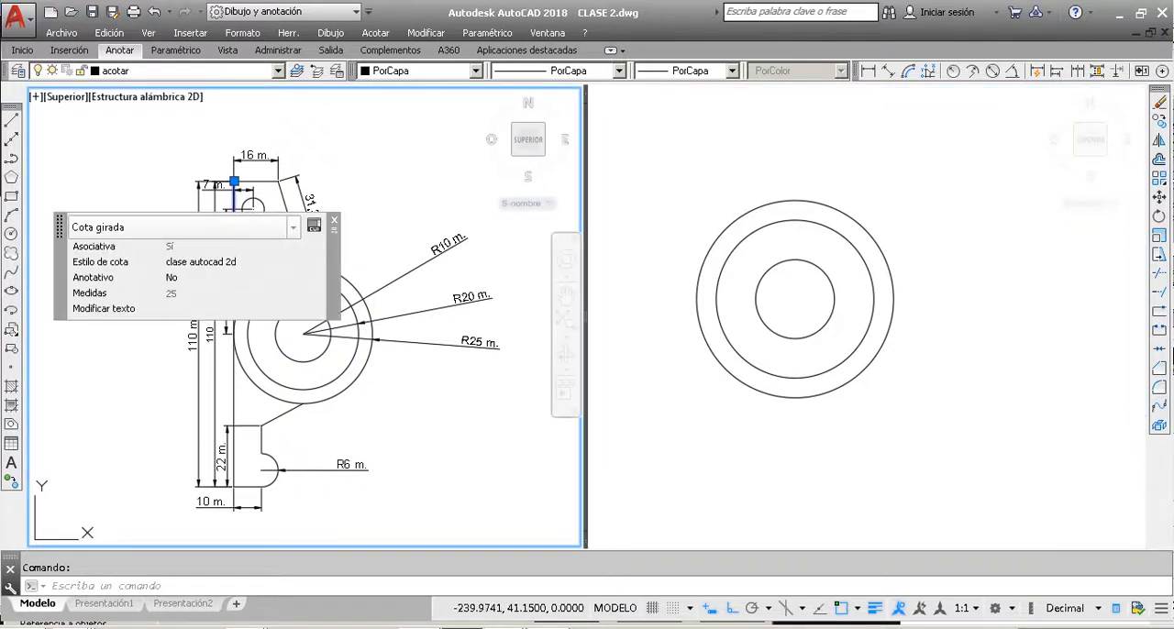
key("Escape")
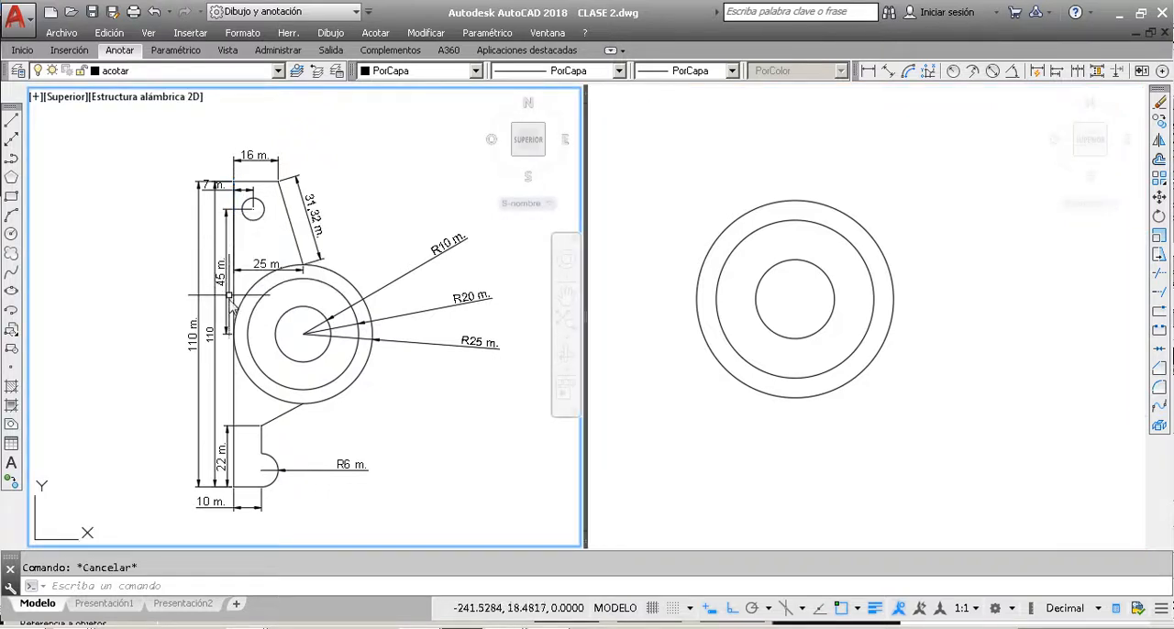
left_click(235, 380)
key("Escape")
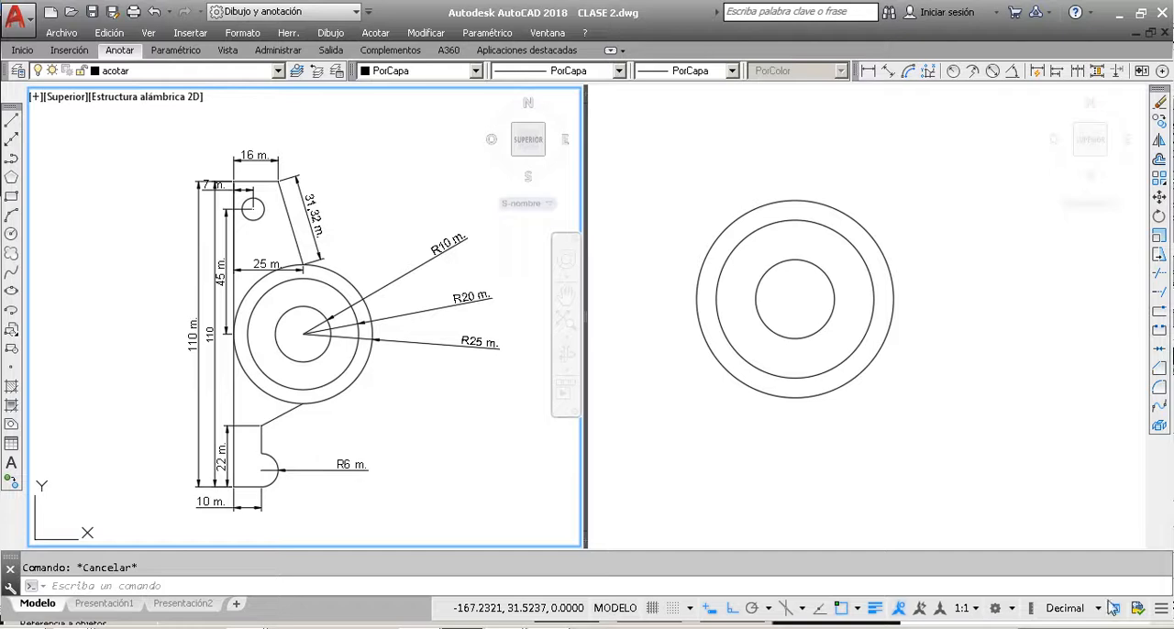
left_click(1113, 608)
left_click(234, 383)
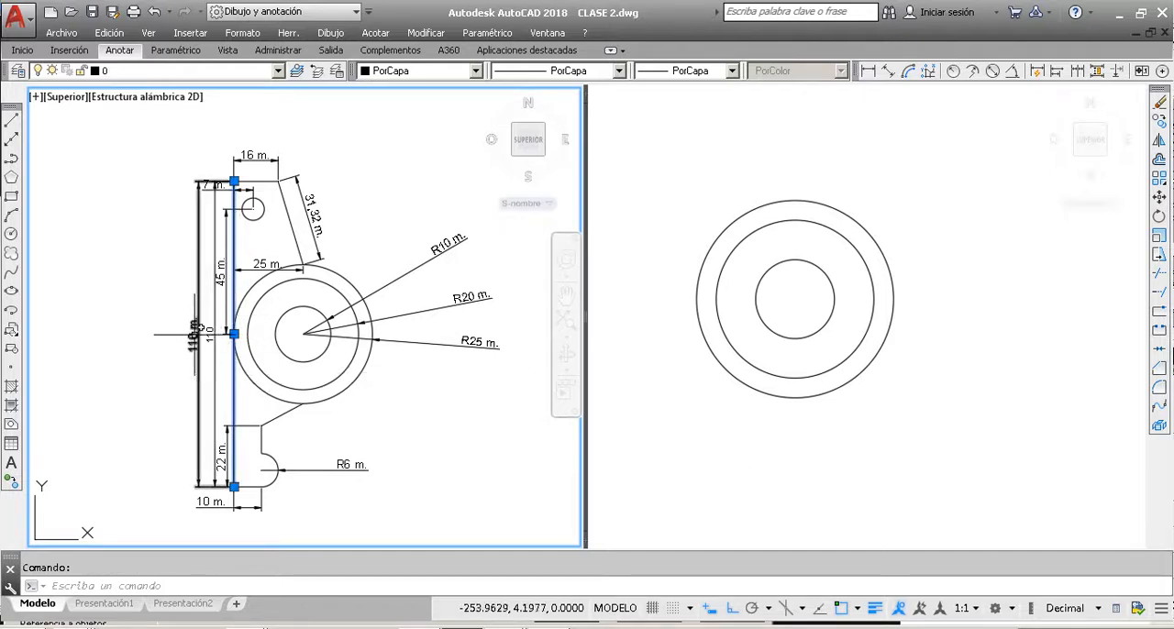
key("Escape")
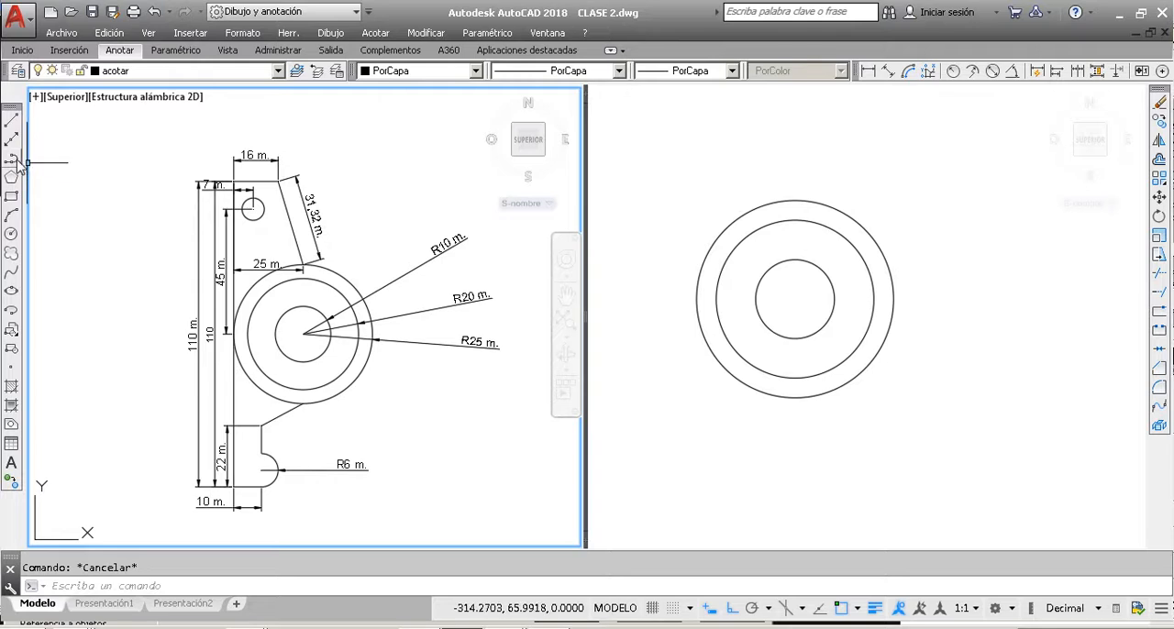
Step: Draw a vertical line of length 110 upward from the left quadrant of the radius 25 circle, with Ortho on
left_click(11, 121)
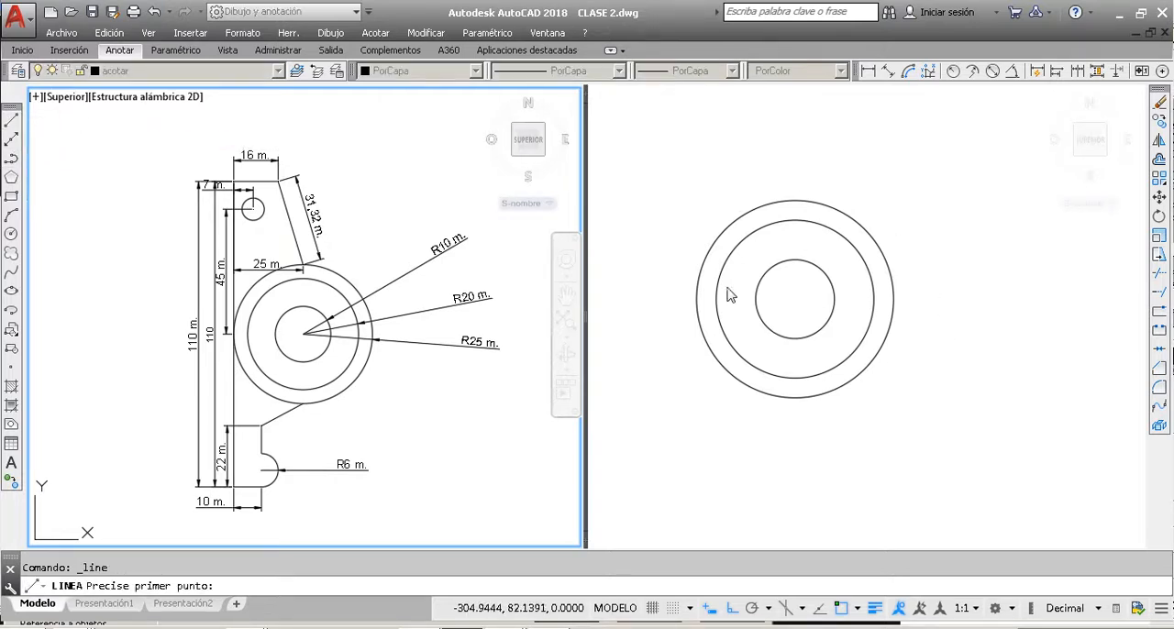
left_click(667, 229)
scroll(700, 312, "down", 8)
scroll(696, 295, "up", 6)
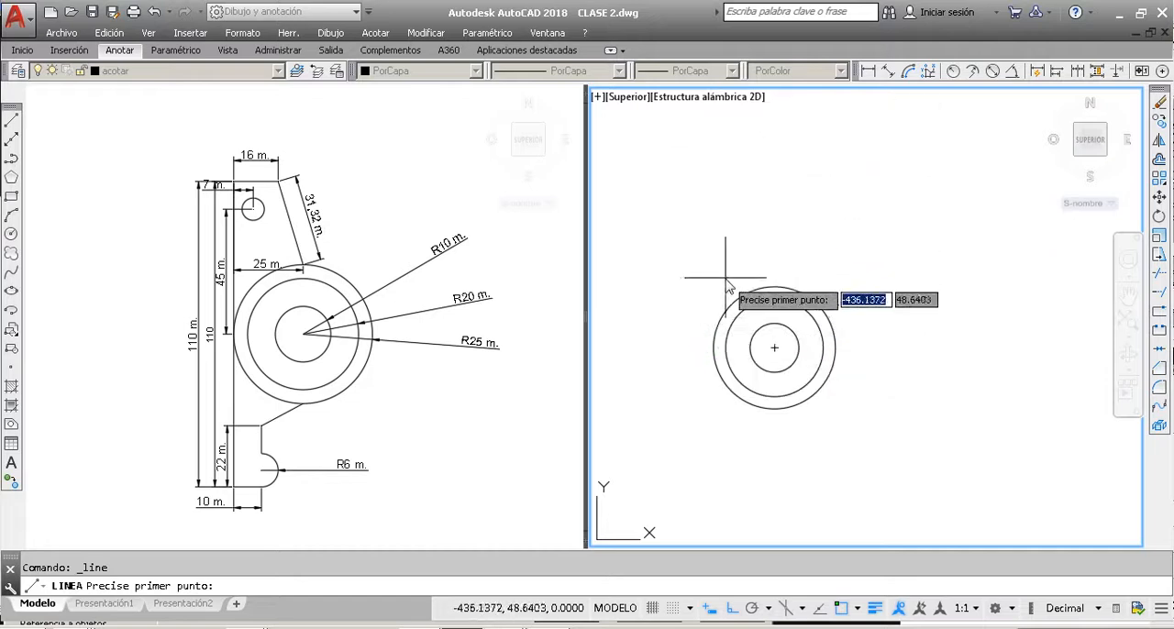
key("F8")
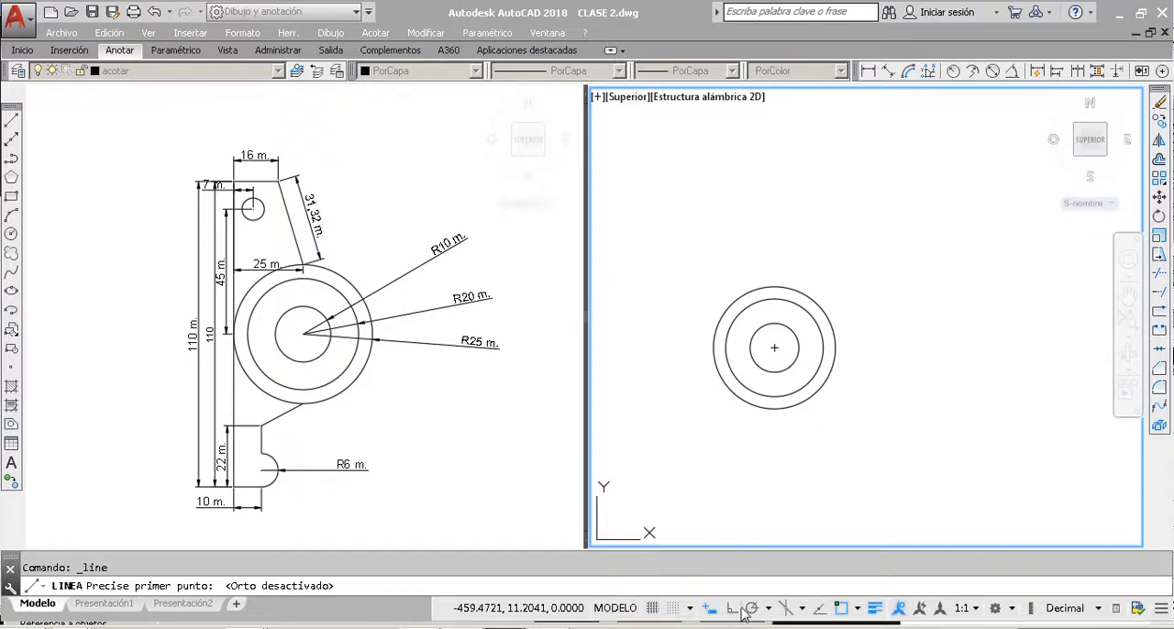
key("F8")
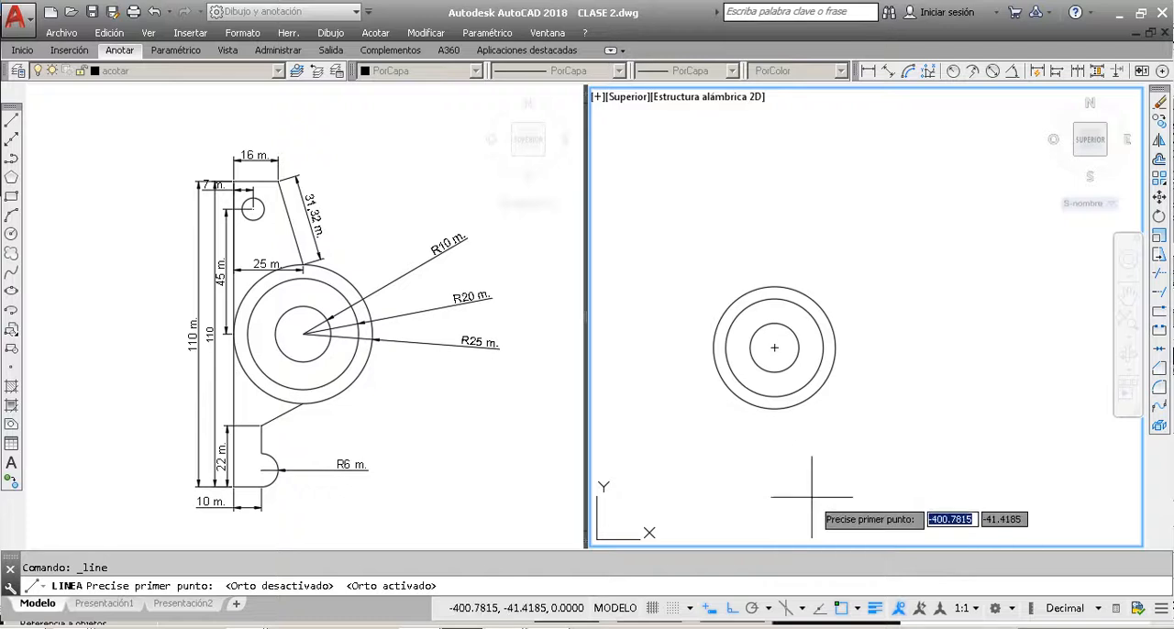
key("F8")
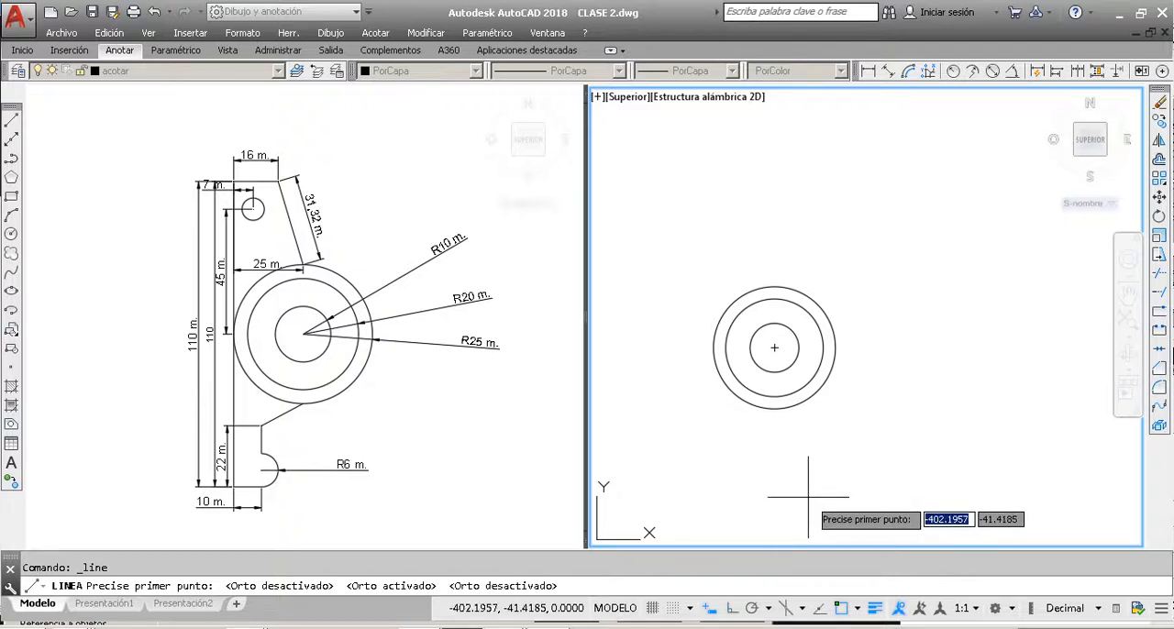
key("F8")
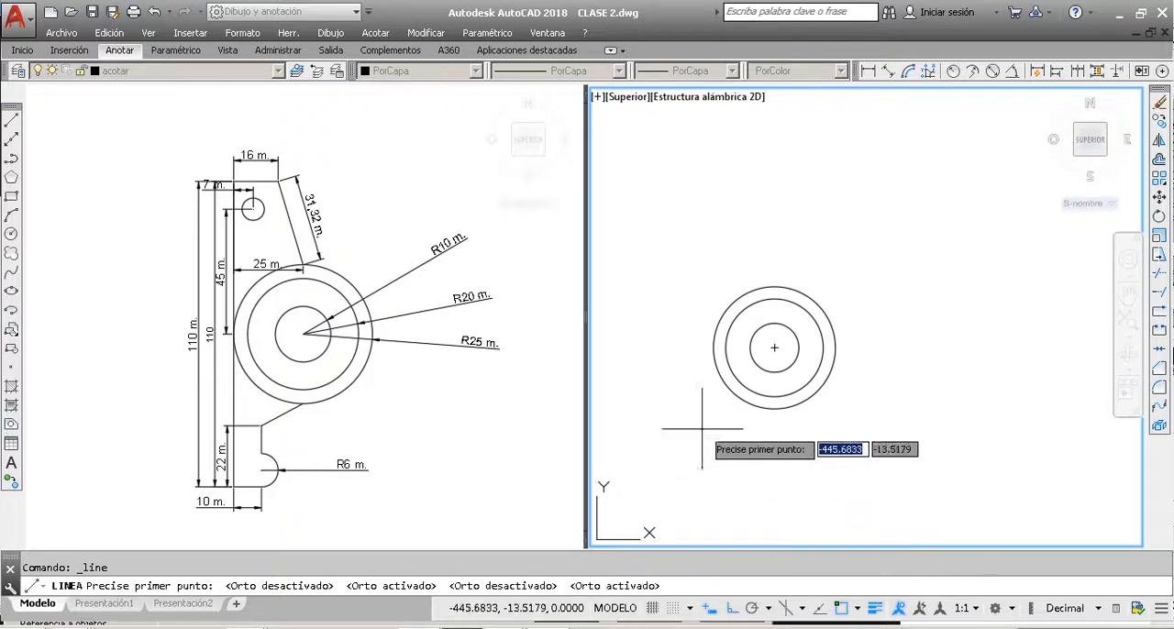
left_click(713, 347)
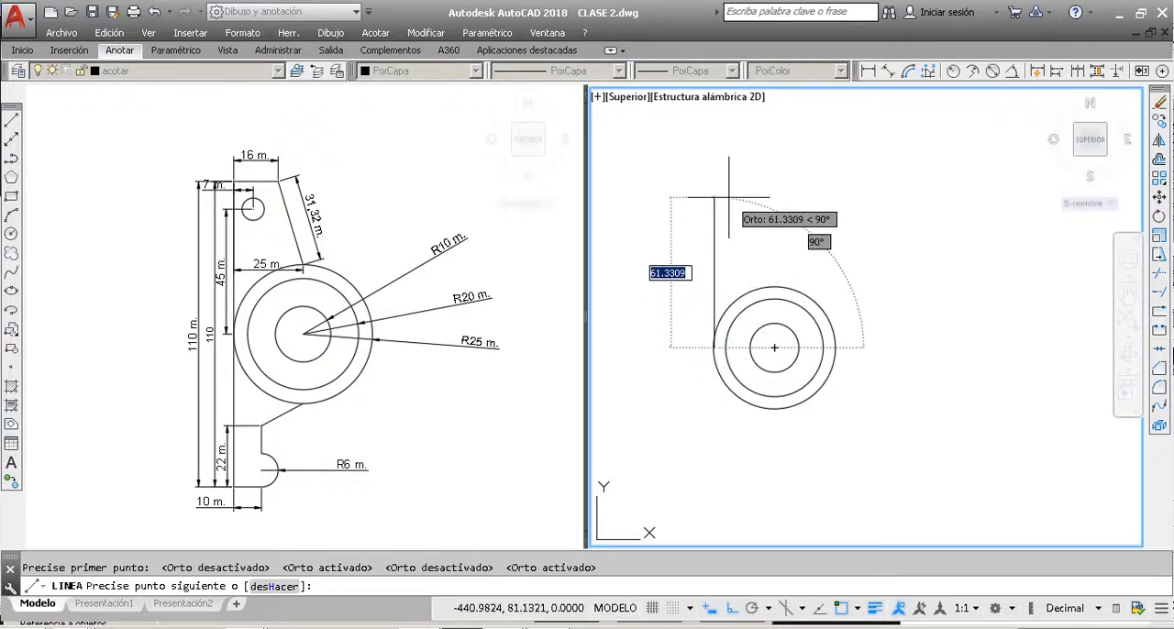
type("11")
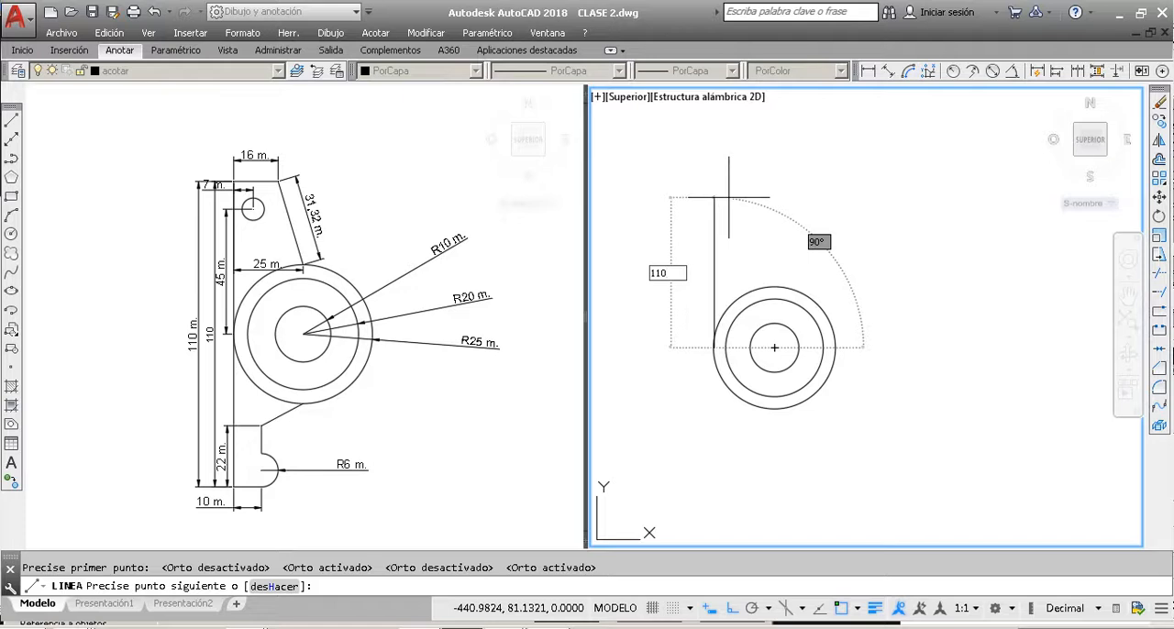
type("0")
key("Return")
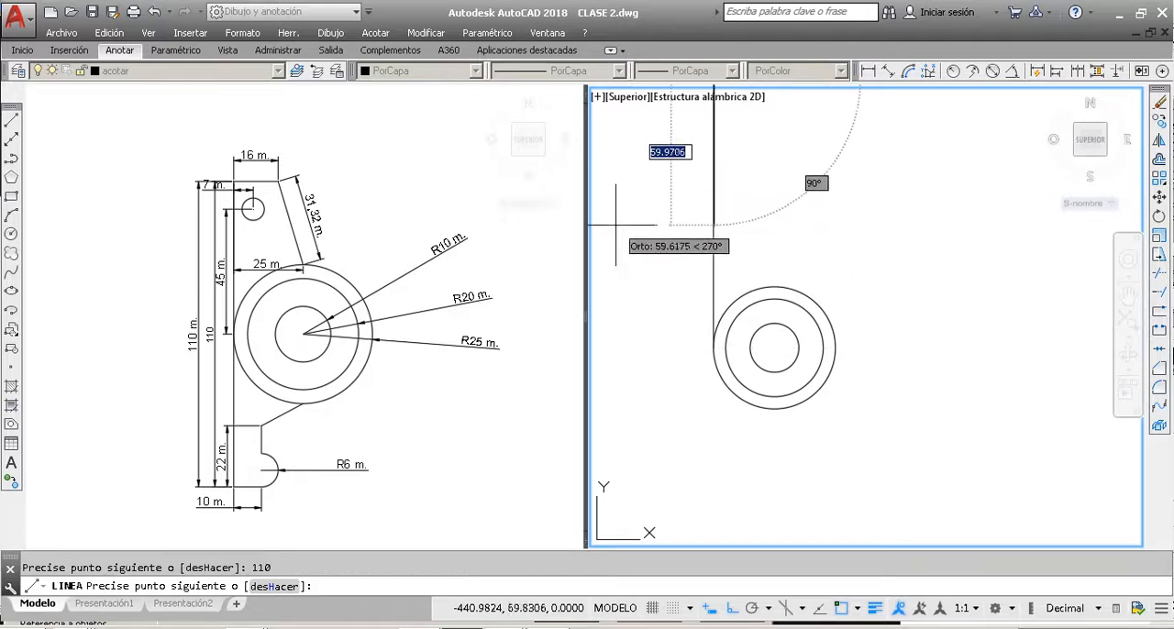
scroll(712, 336, "down", 3)
key("Escape")
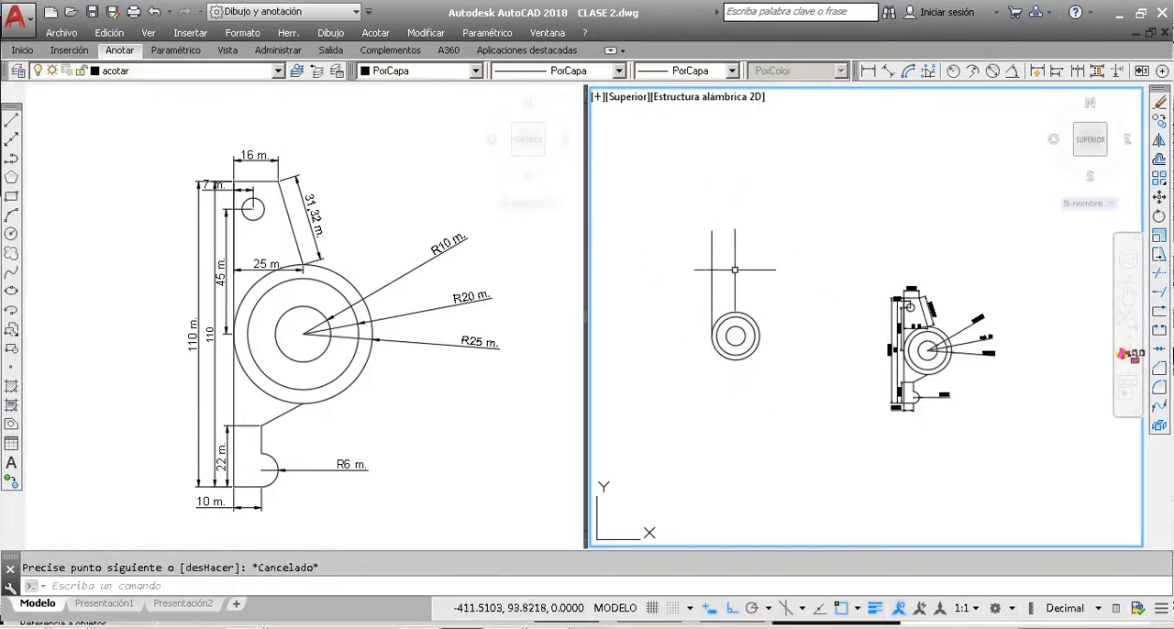
Step: Move the vertical line by its midpoint onto the left quadrant of the outer circle
scroll(718, 316, "up", 2)
left_click(737, 278)
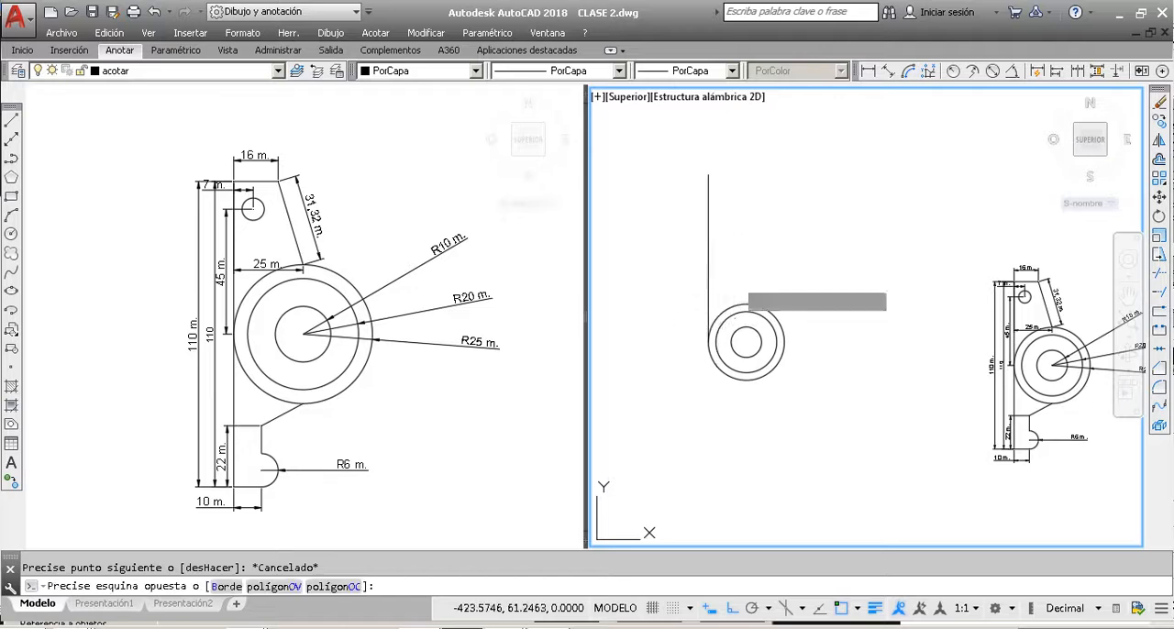
left_click(748, 256)
left_click(758, 237)
left_click(718, 190)
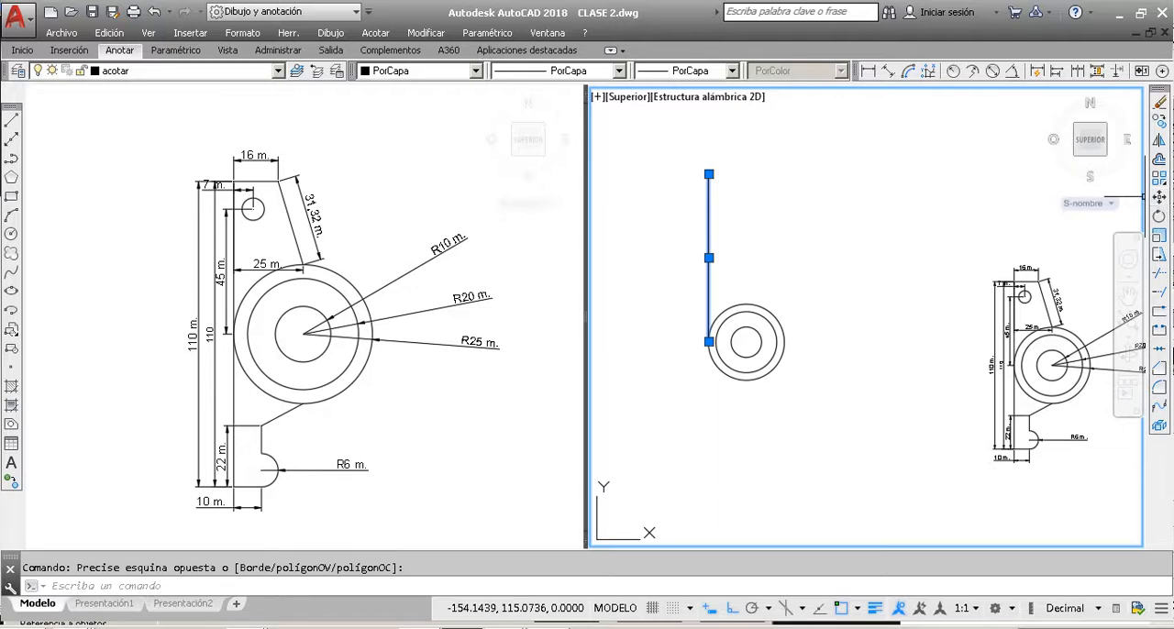
left_click(1160, 198)
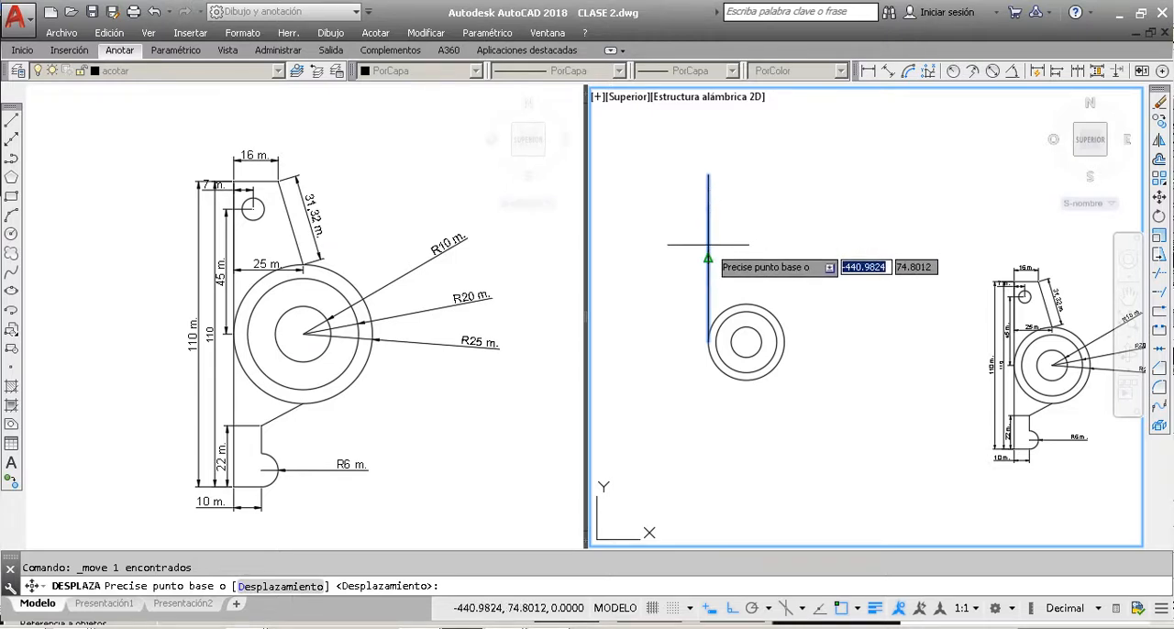
scroll(706, 248, "up", 4)
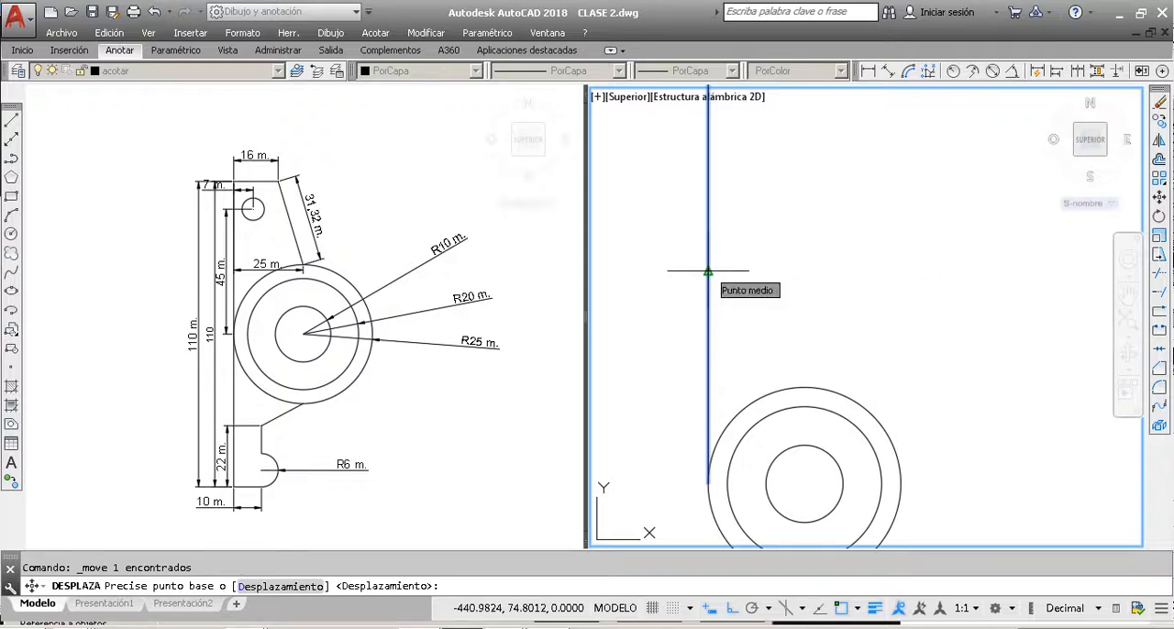
left_click(707, 271)
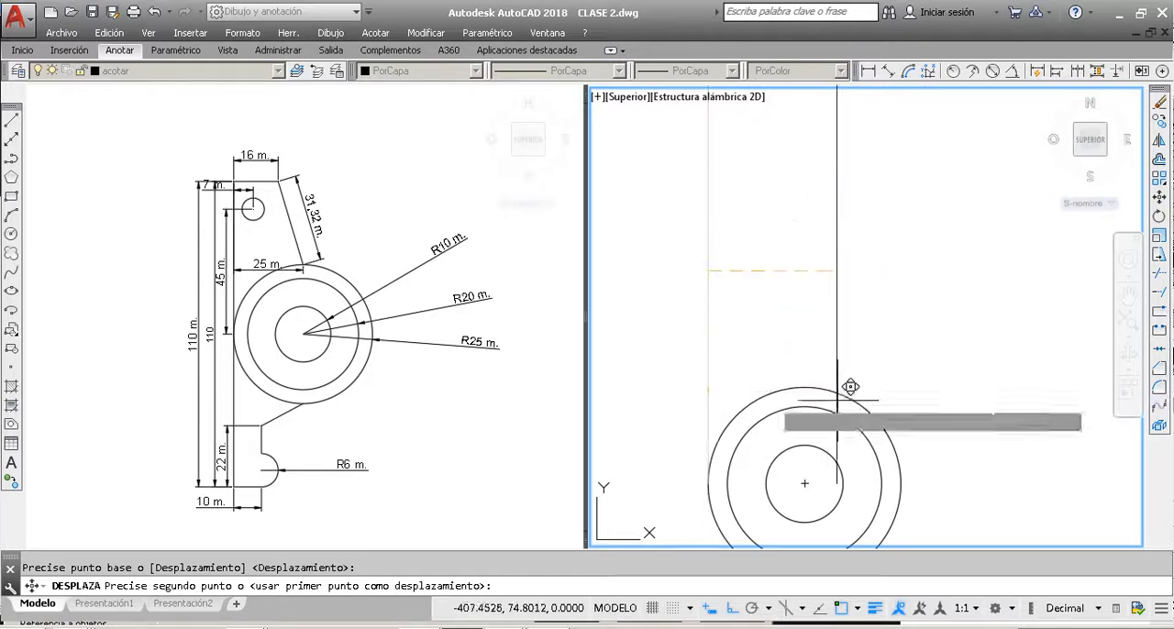
scroll(729, 275, "down", 4)
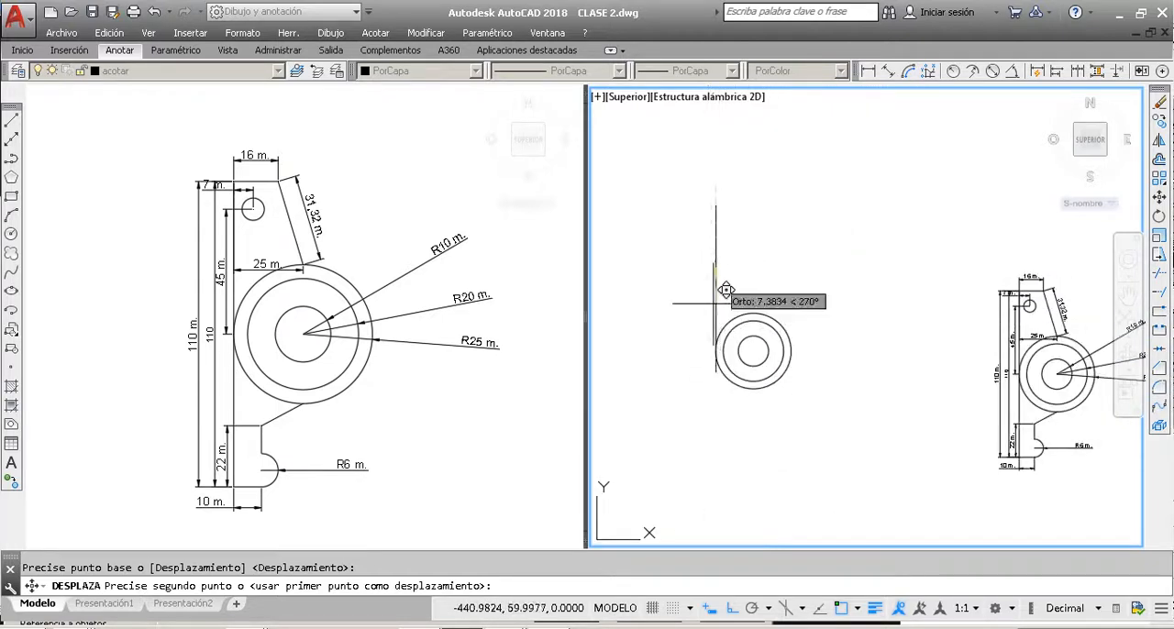
scroll(714, 339, "up", 6)
scroll(723, 333, "up", 2)
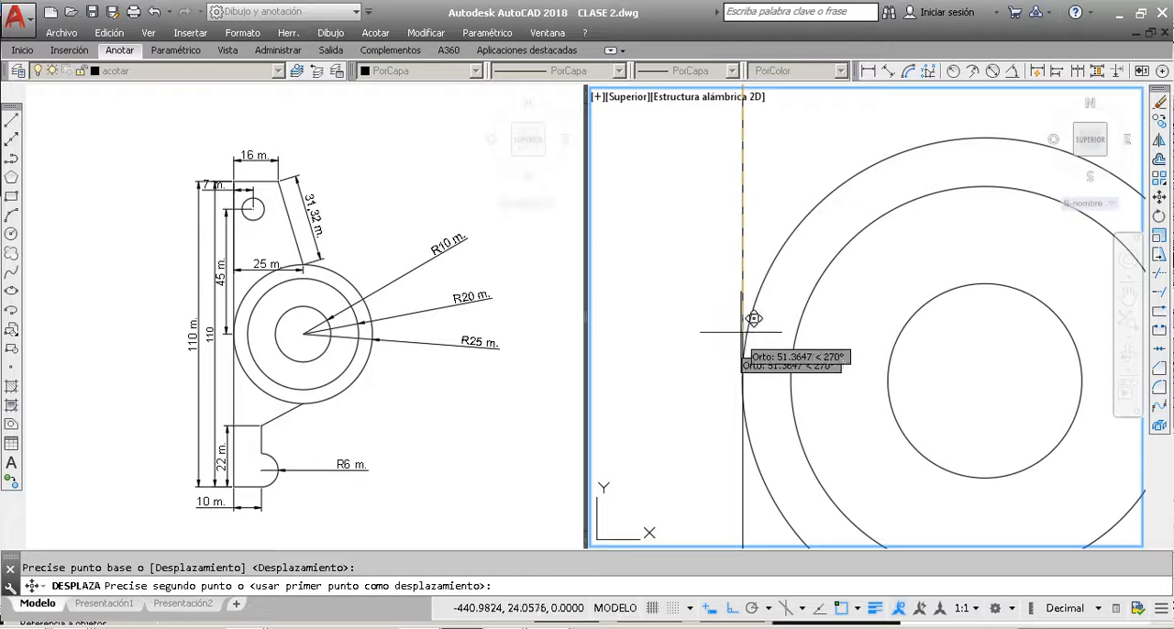
left_click(743, 379)
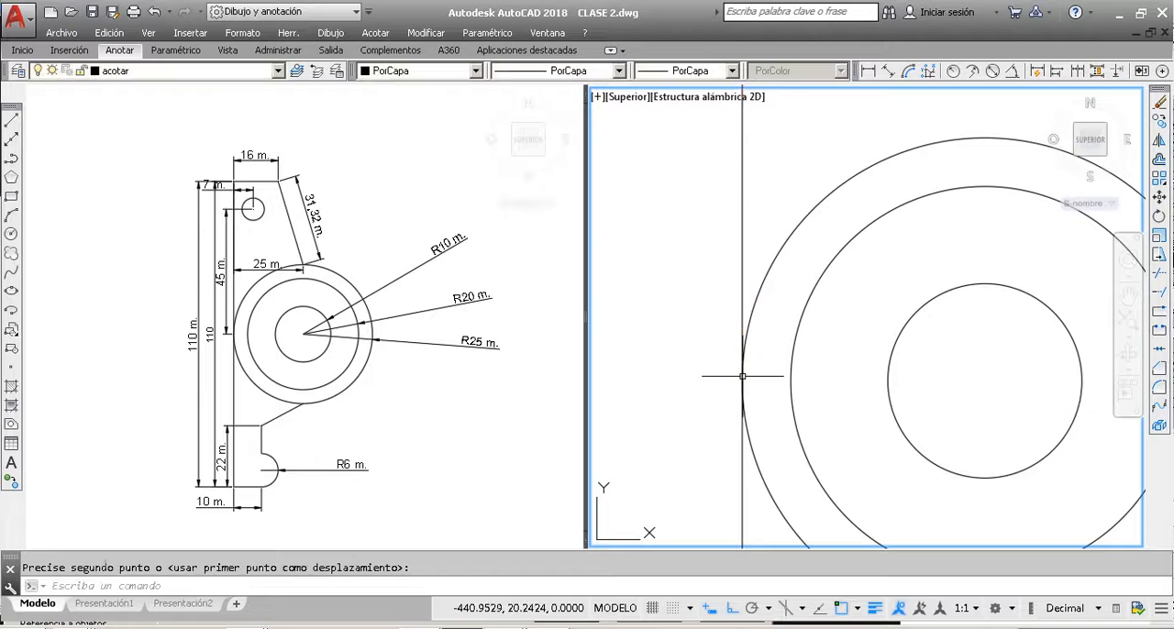
Step: Check how the vertical line's midpoint meets the outer circle's left quadrant by selecting the circle and the line
left_click(753, 310)
left_click(743, 302)
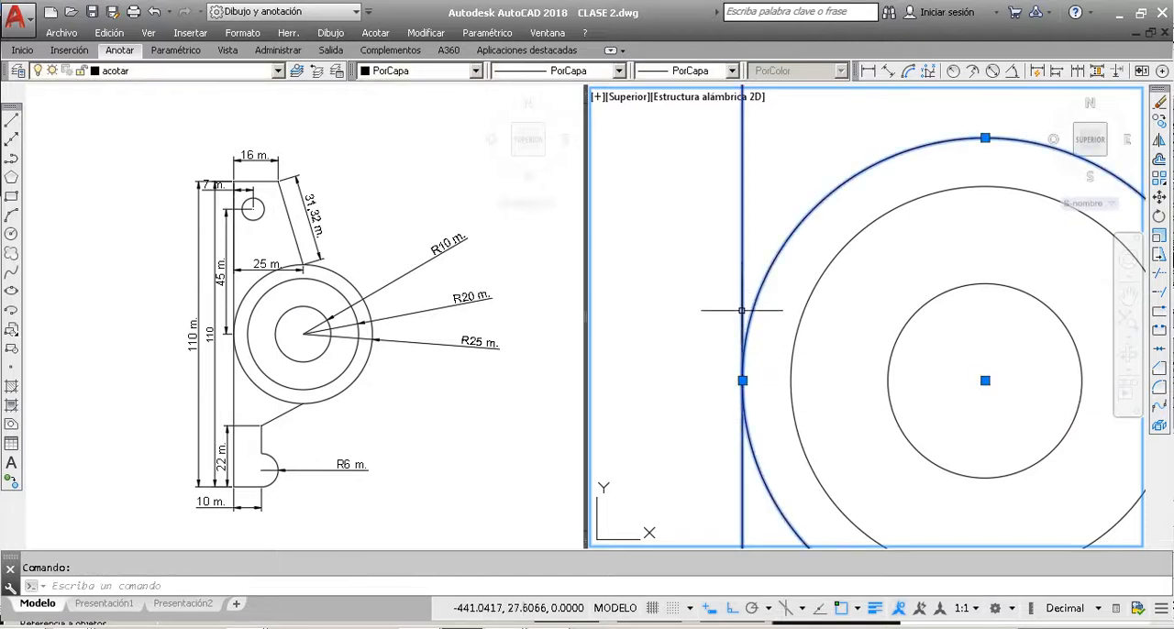
key("Escape")
left_click(743, 338)
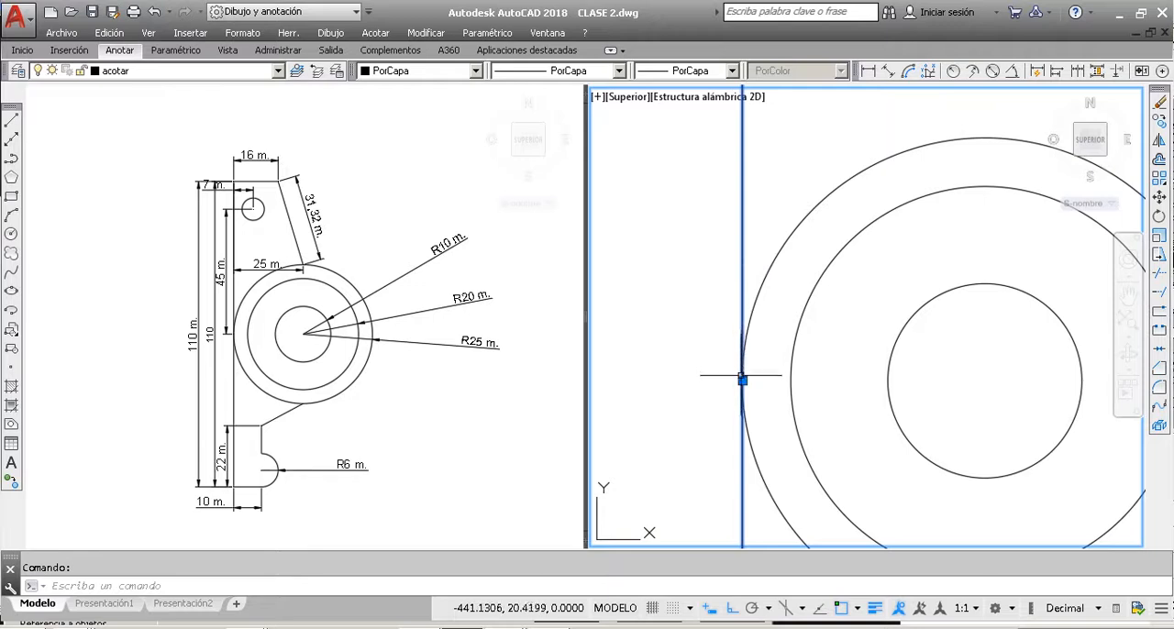
scroll(711, 344, "down", 5)
key("Escape")
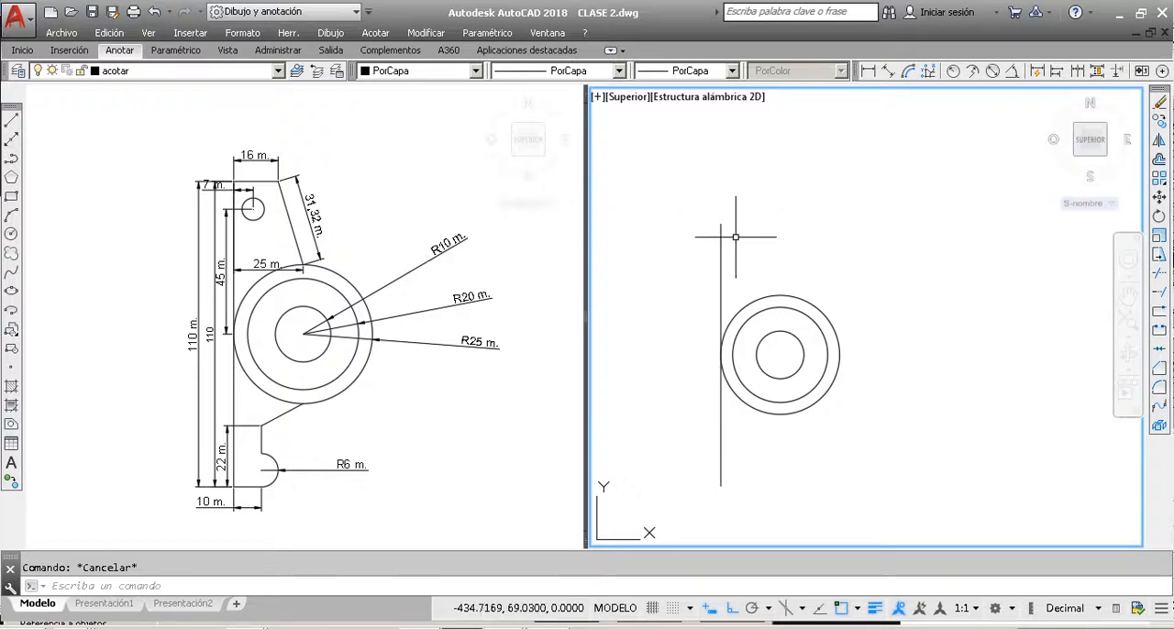
Step: Draw a horizontal line of length 16 to the right from the upper end of the vertical line
left_click(11, 120)
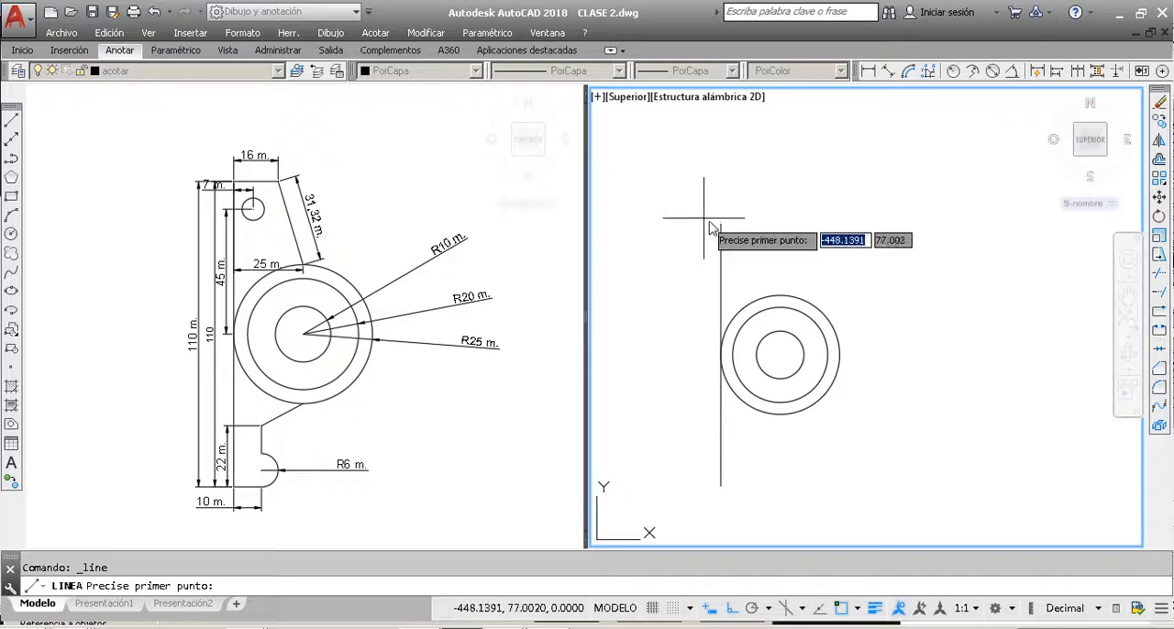
left_click(721, 223)
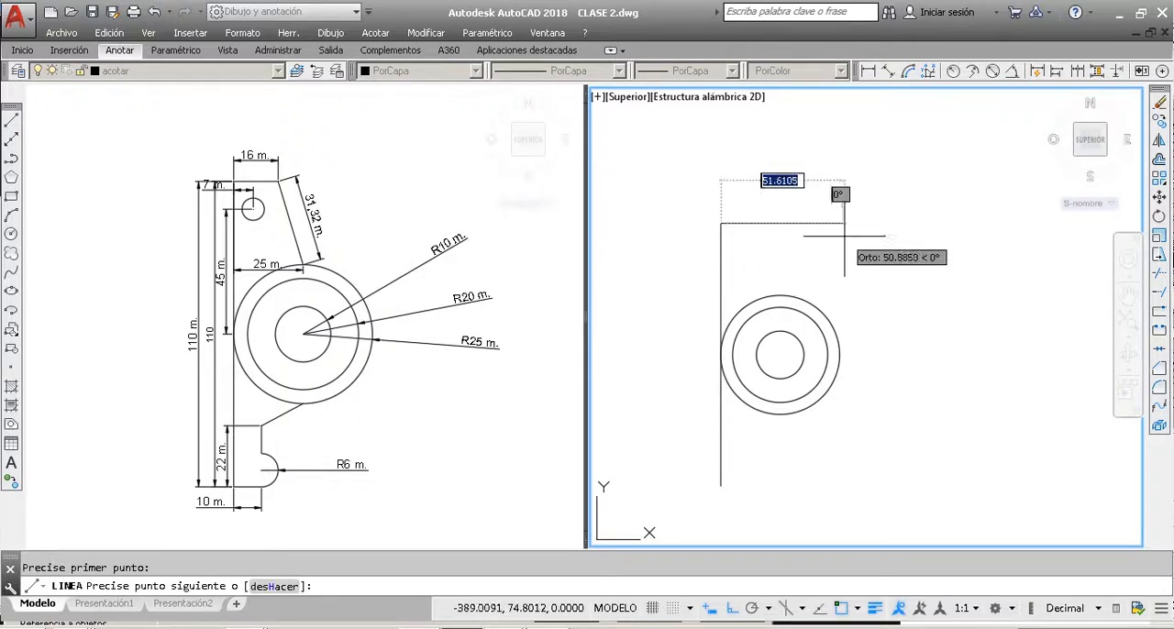
type("1")
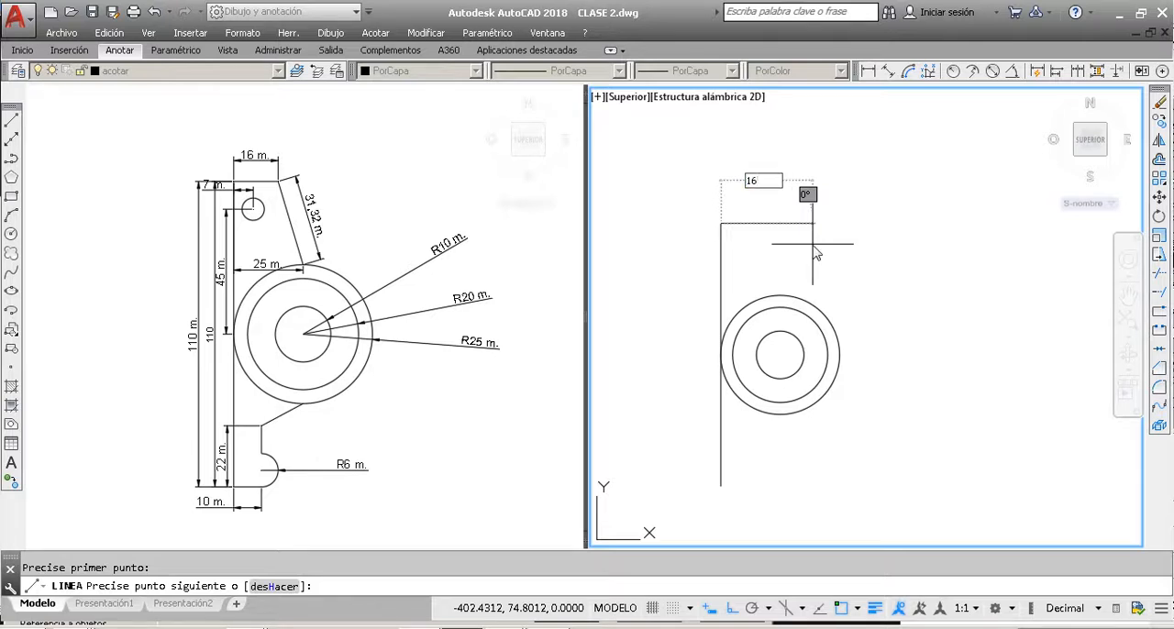
type("6")
key("Return")
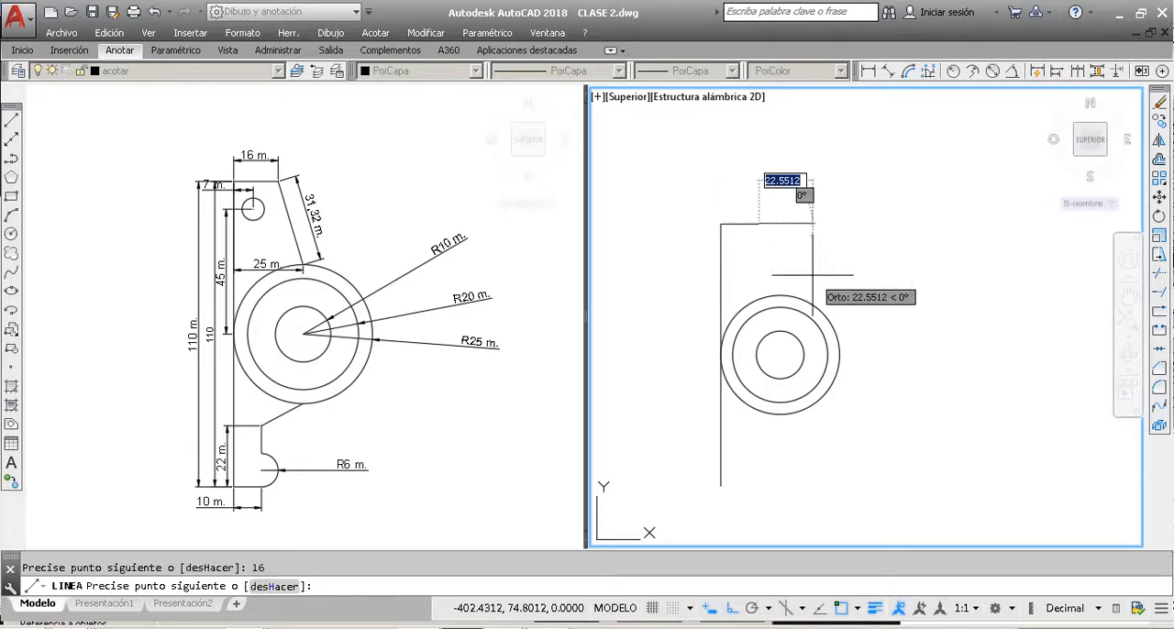
key("Escape")
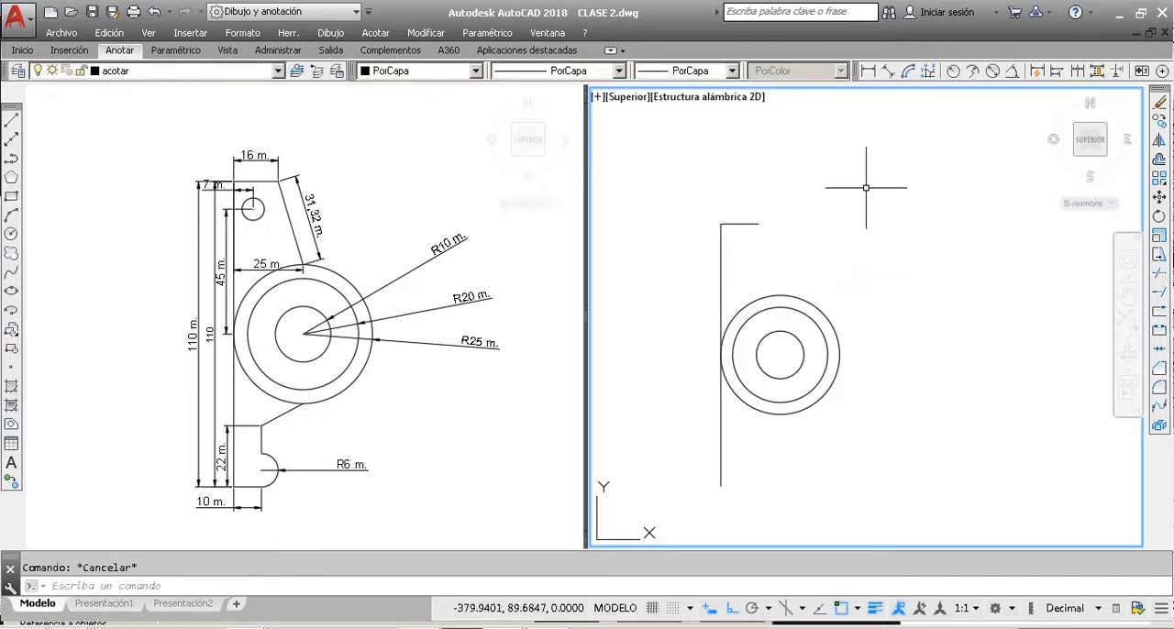
Step: Following the reference part's slanted edge, draw a line from the free end of the 16 line to the outer circle's top quadrant
left_click(353, 264)
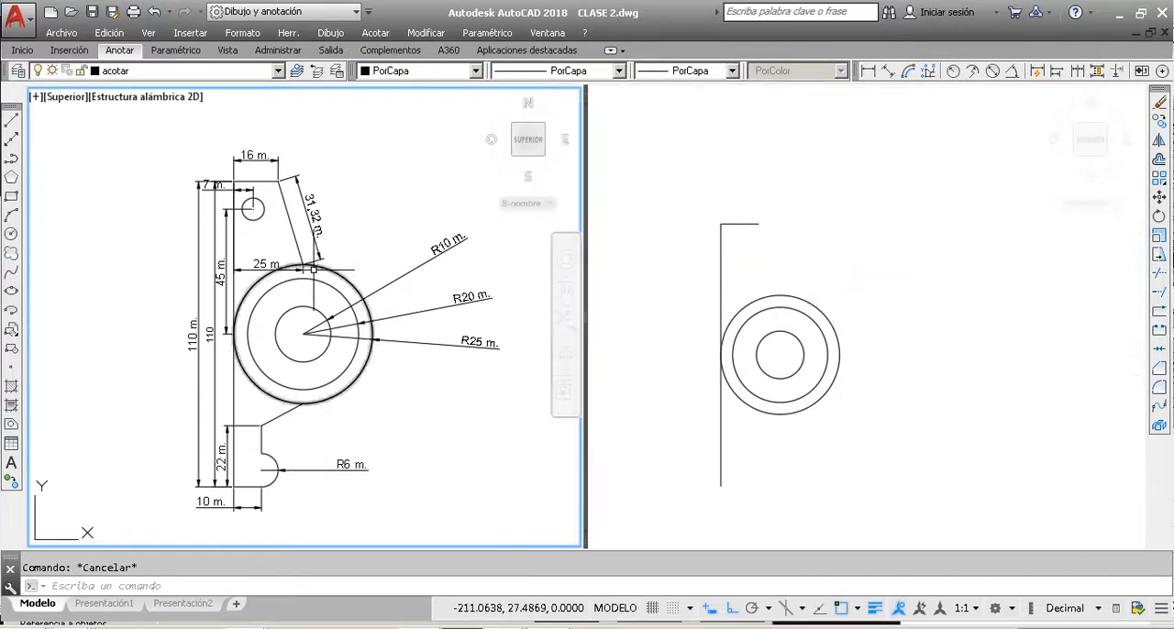
left_click(312, 266)
scroll(295, 199, "up", 2)
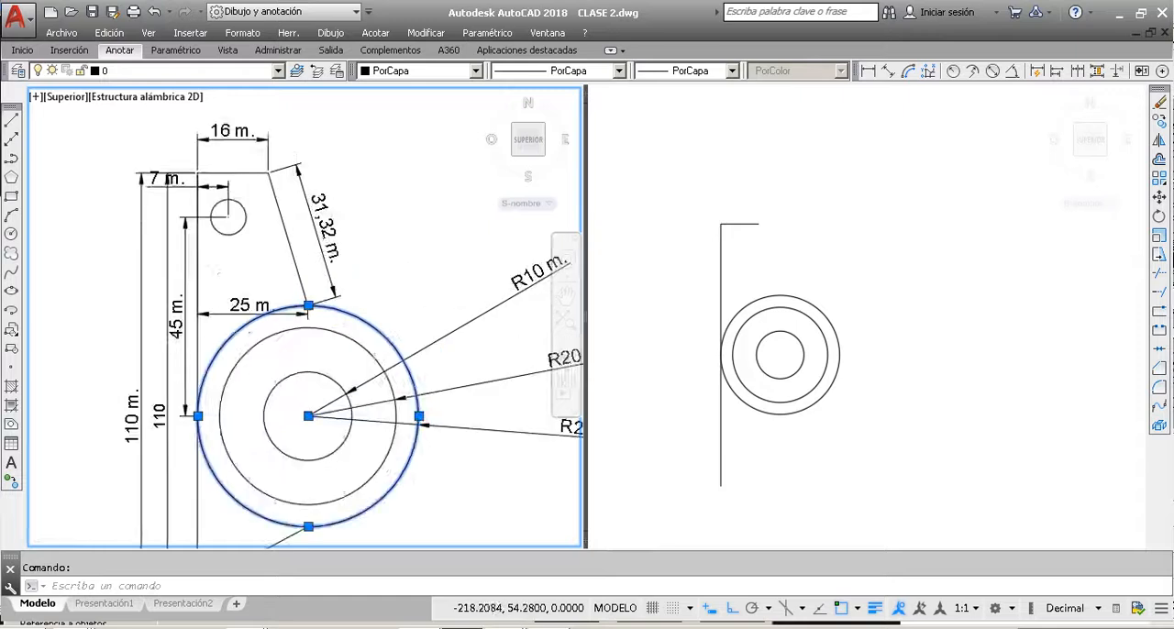
scroll(295, 198, "up", 2)
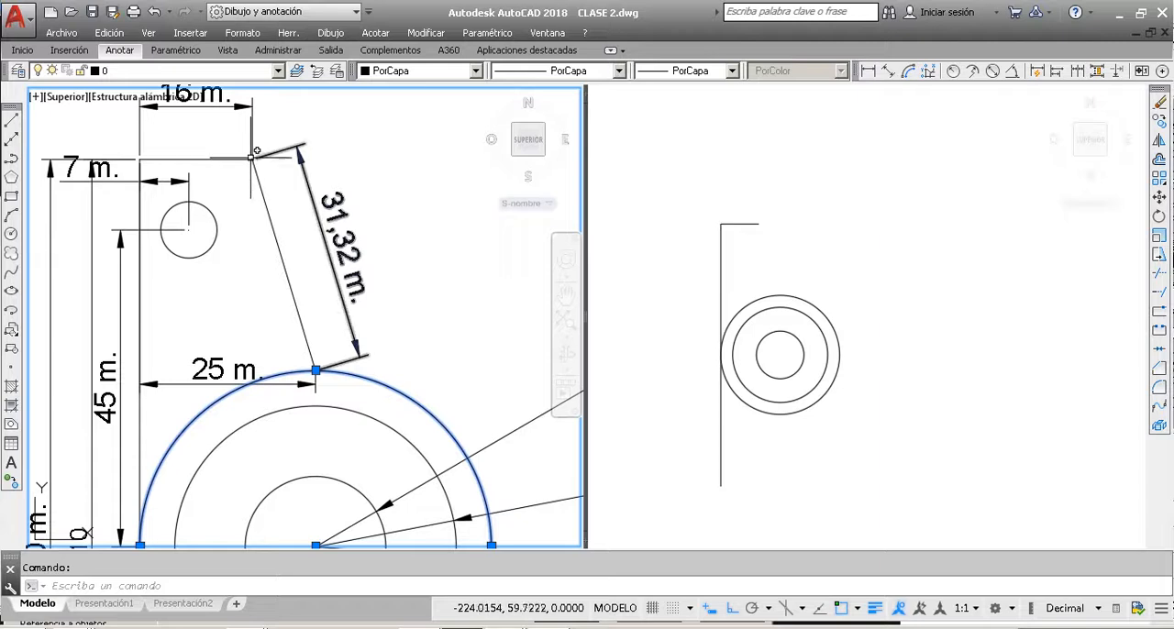
key("Escape")
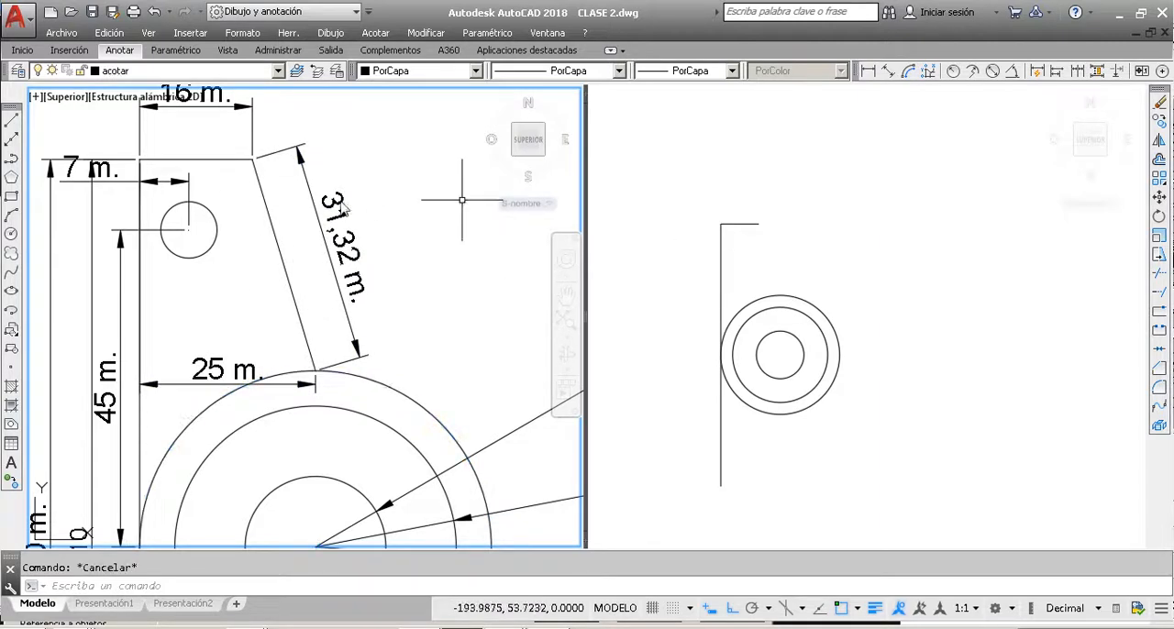
left_click(12, 121)
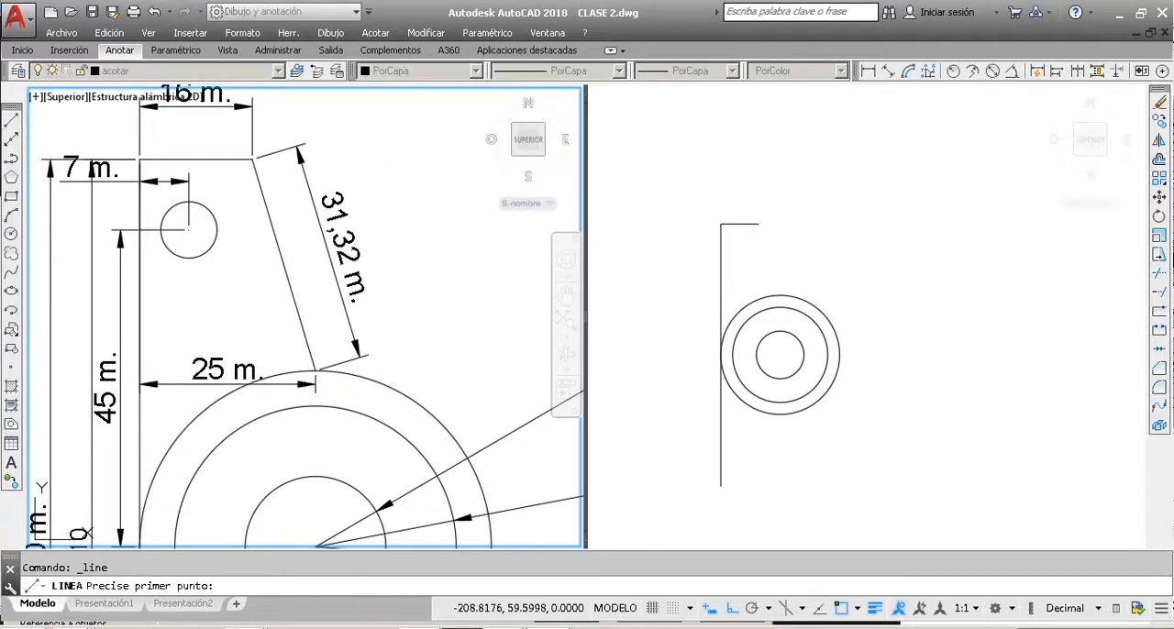
left_click(775, 237)
left_click(759, 222)
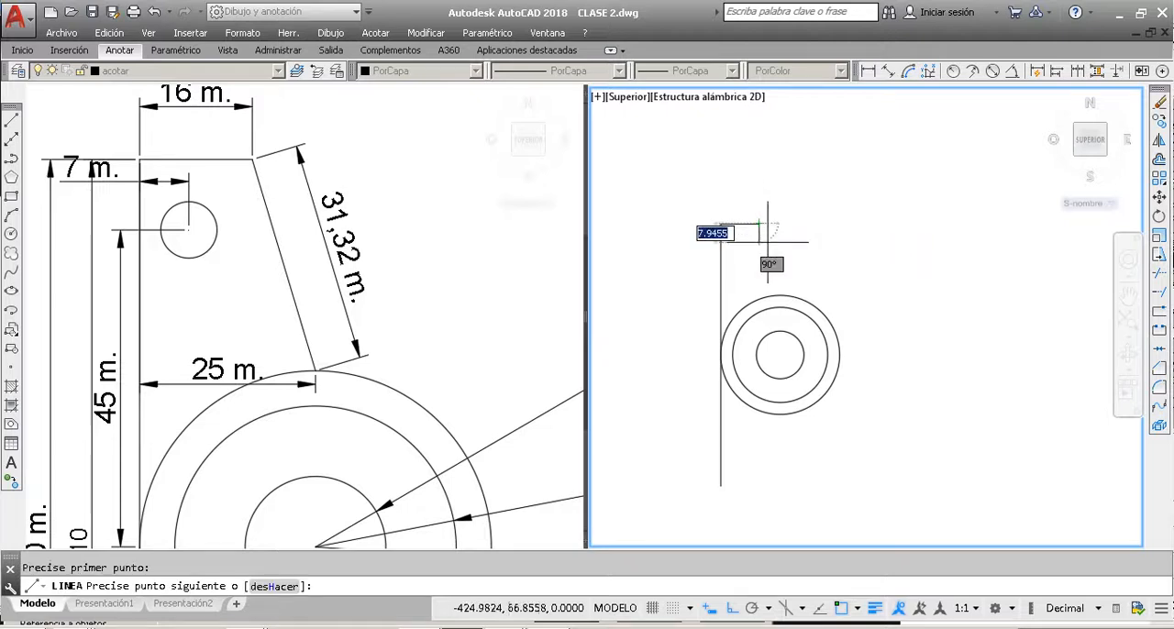
left_click(780, 296)
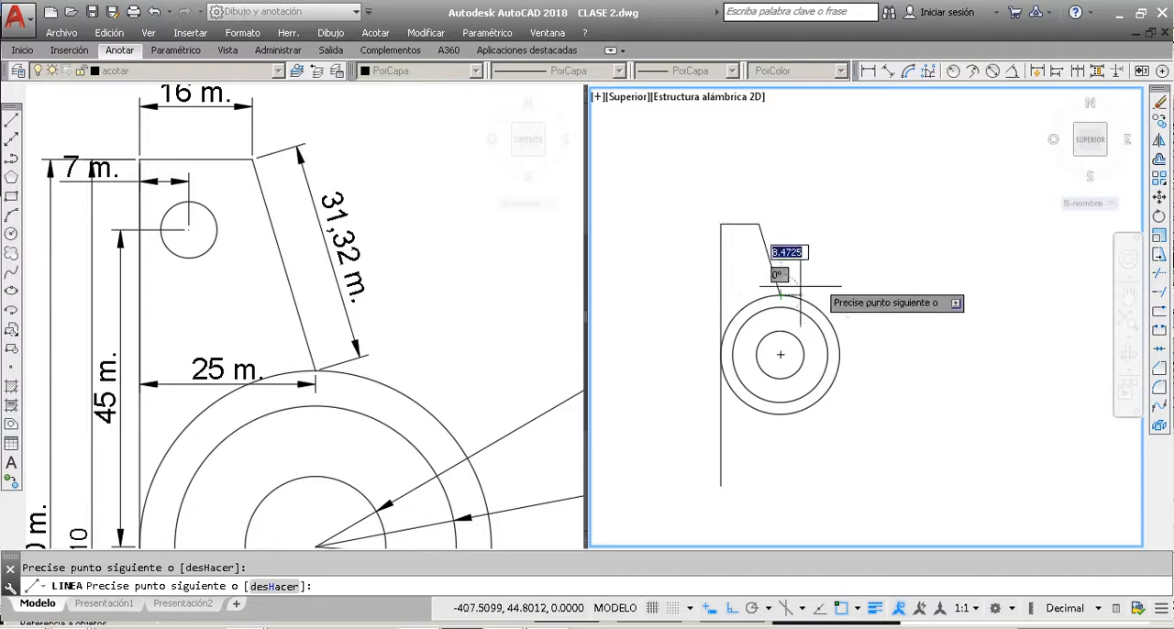
key("Escape")
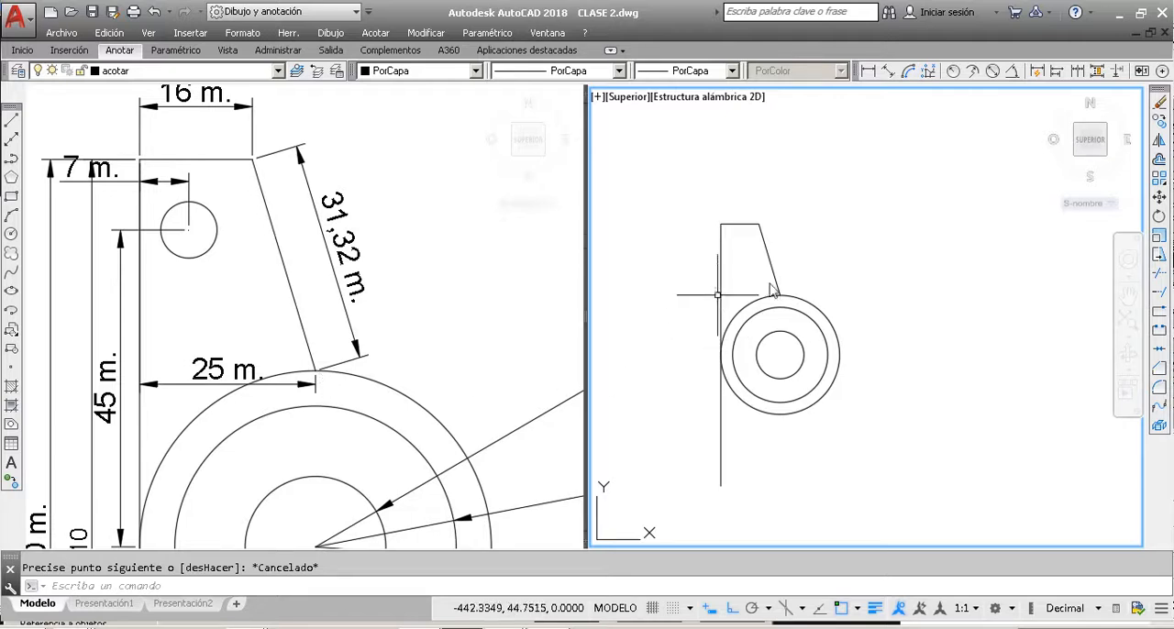
left_click(849, 284)
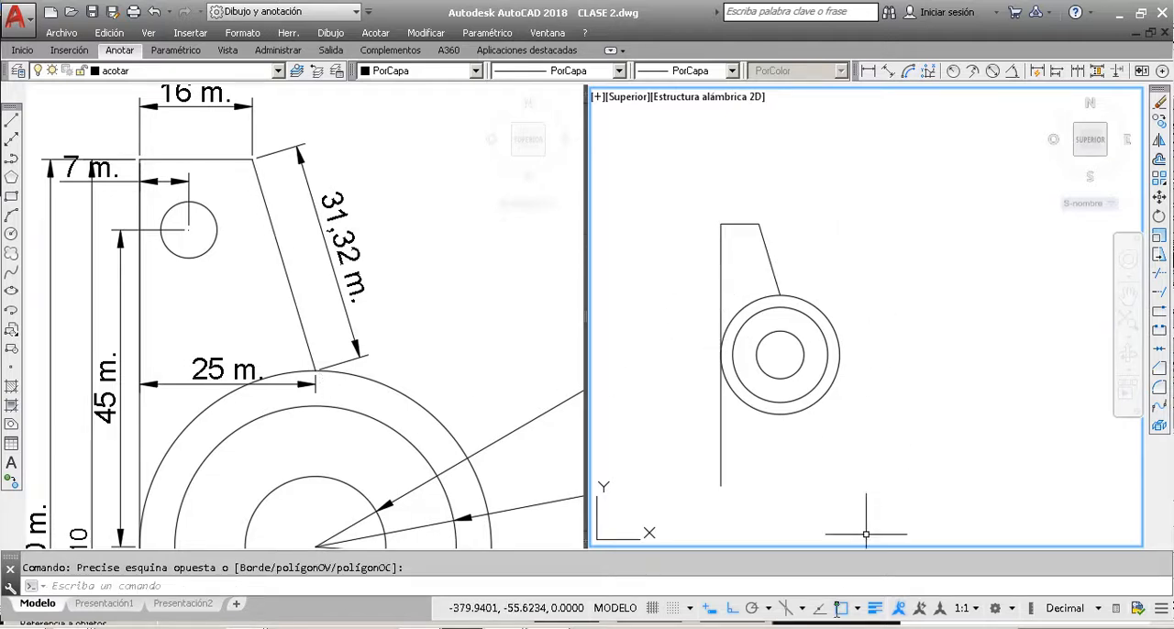
left_click(857, 608)
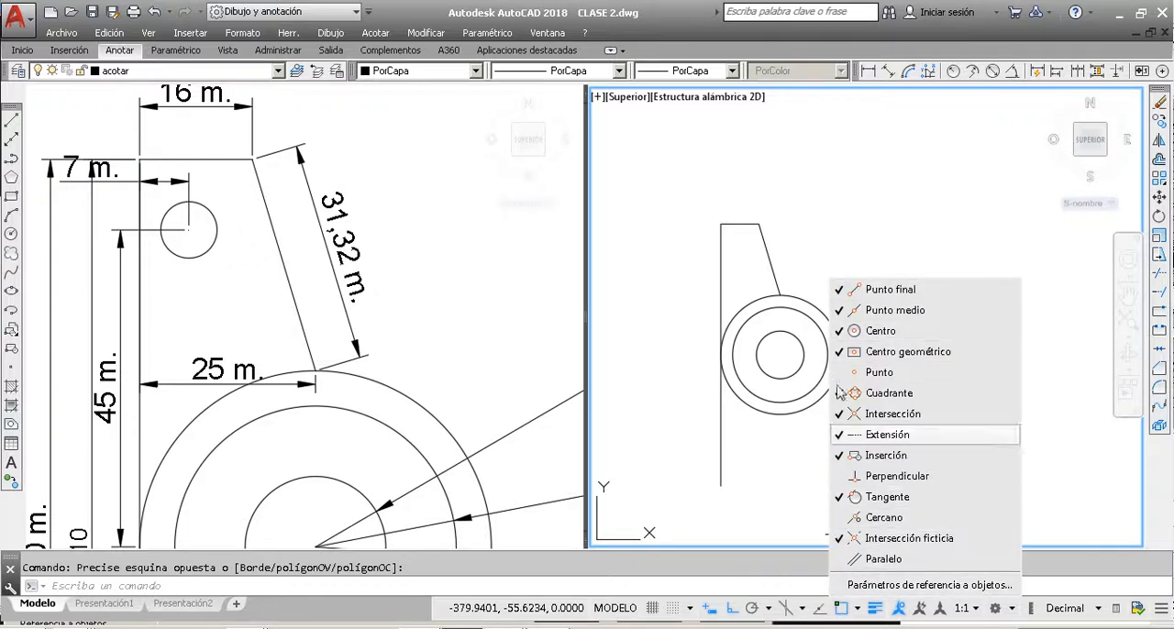
left_click(838, 198)
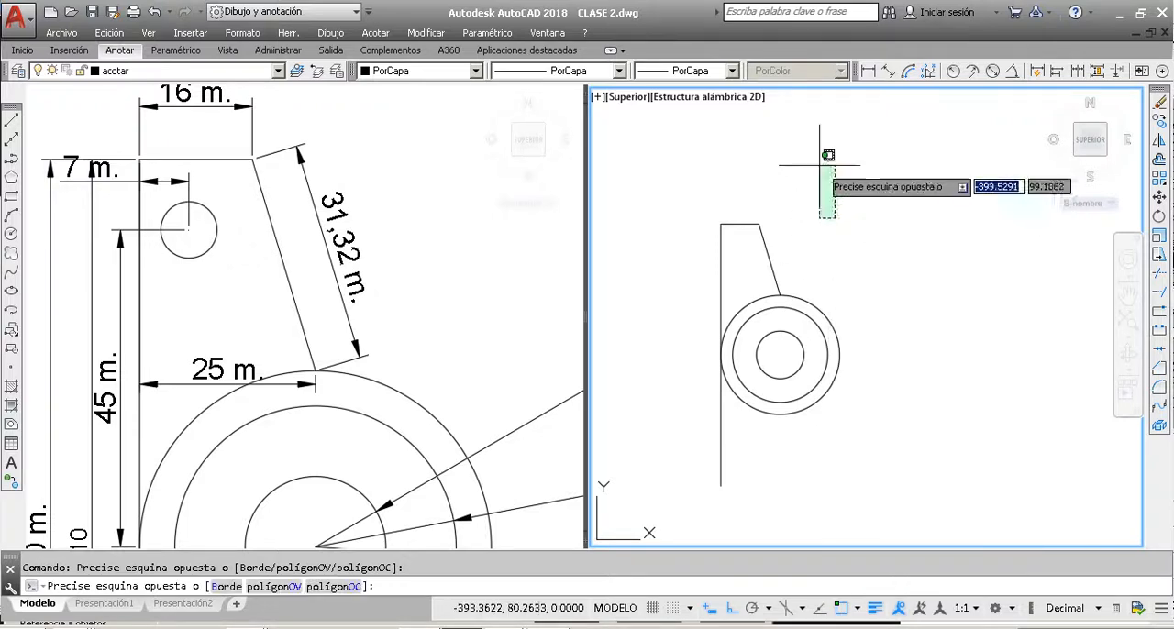
key("Escape")
left_click(842, 245)
left_click(802, 174)
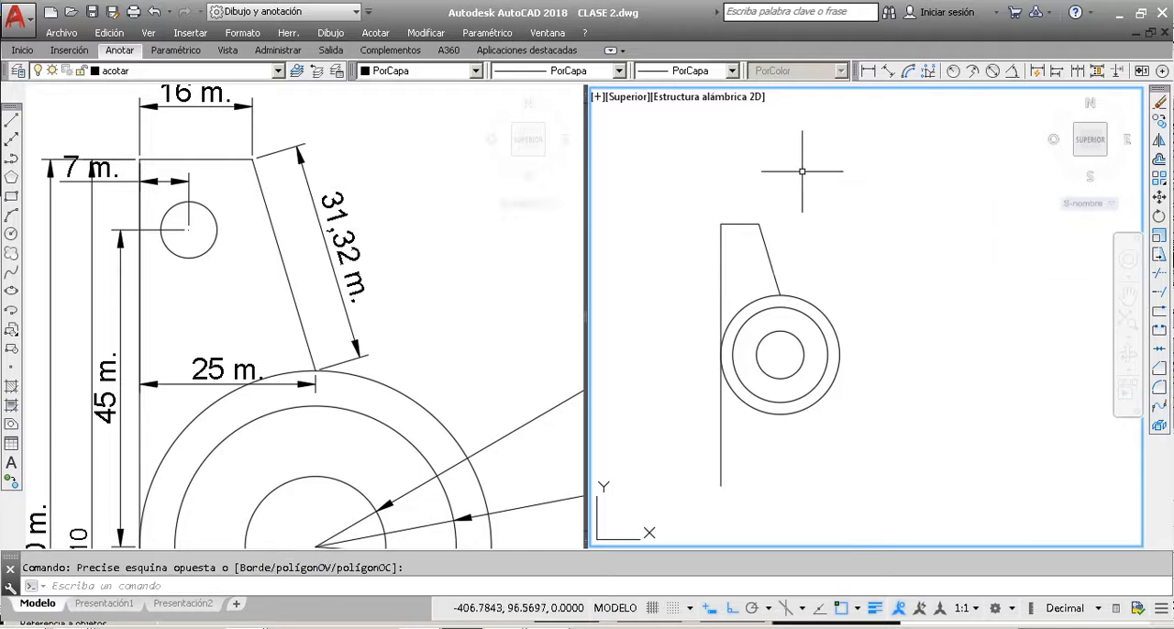
Step: Draw a construction polyline from the outer circle's left quadrant, 45 units straight up and 7 units to the right
left_click(435, 239)
scroll(435, 239, "down", 2)
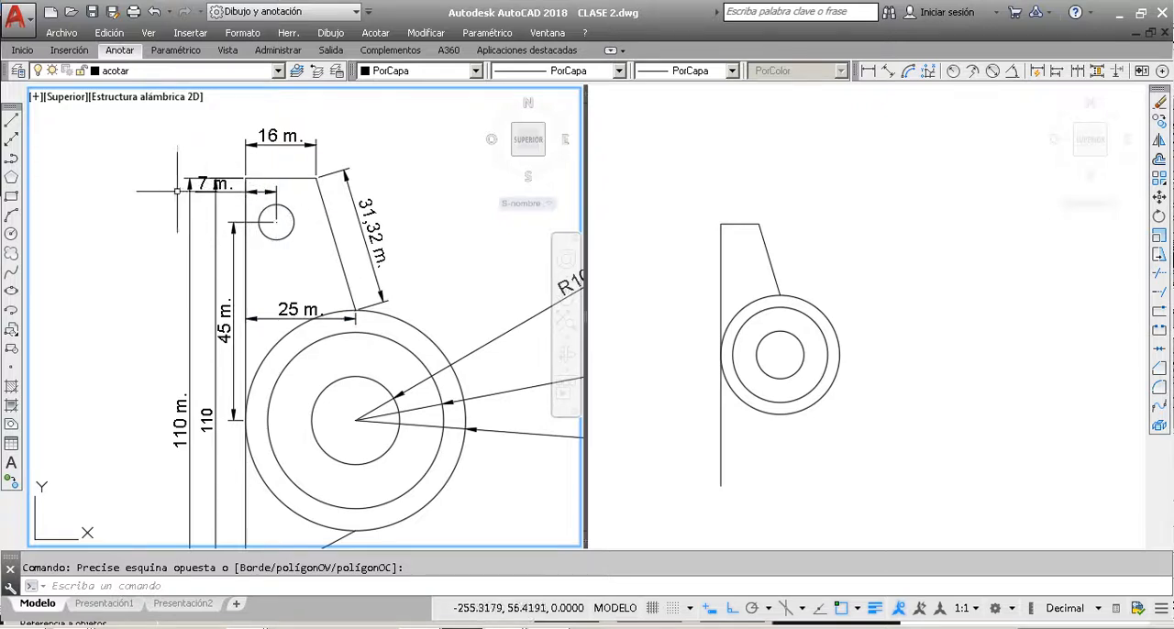
left_click(12, 160)
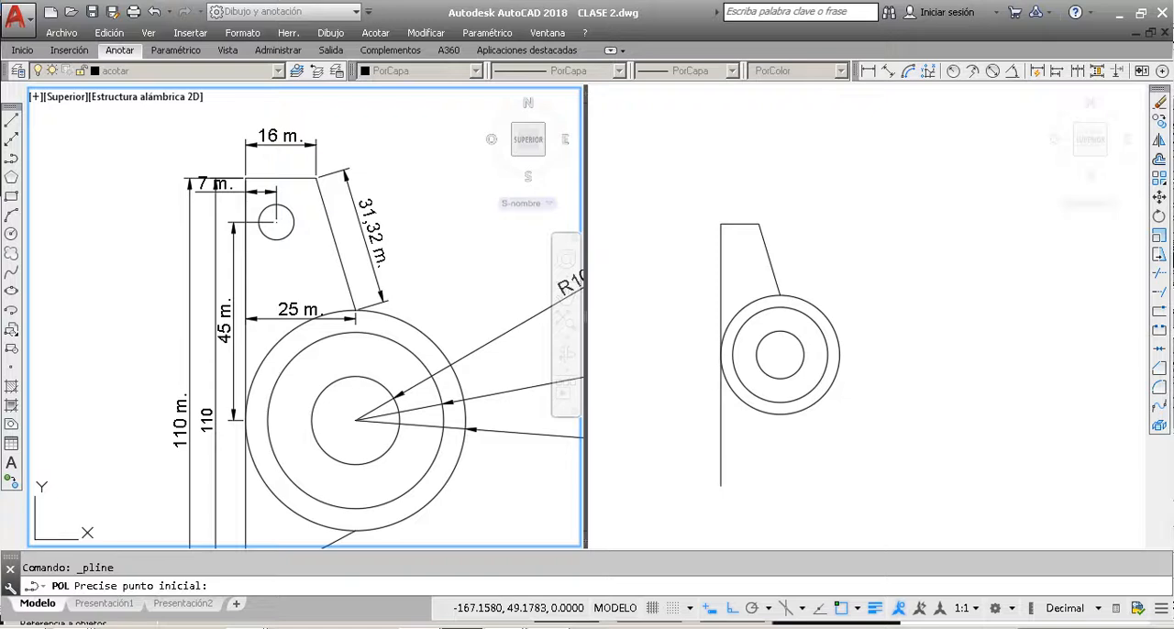
left_click(716, 359)
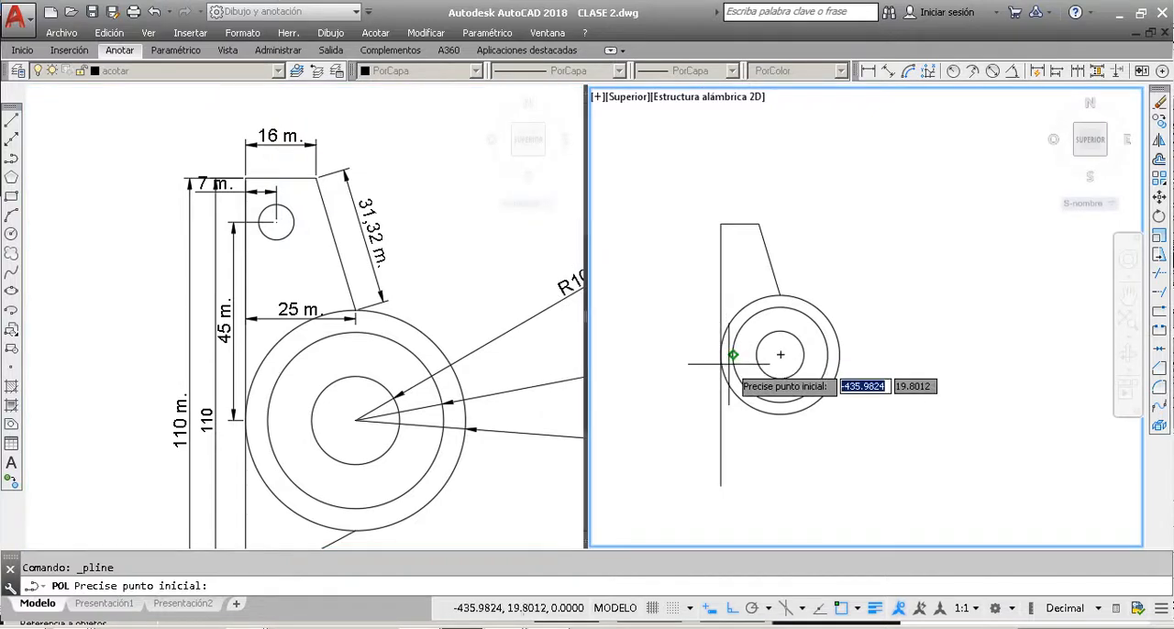
scroll(733, 355, "up", 2)
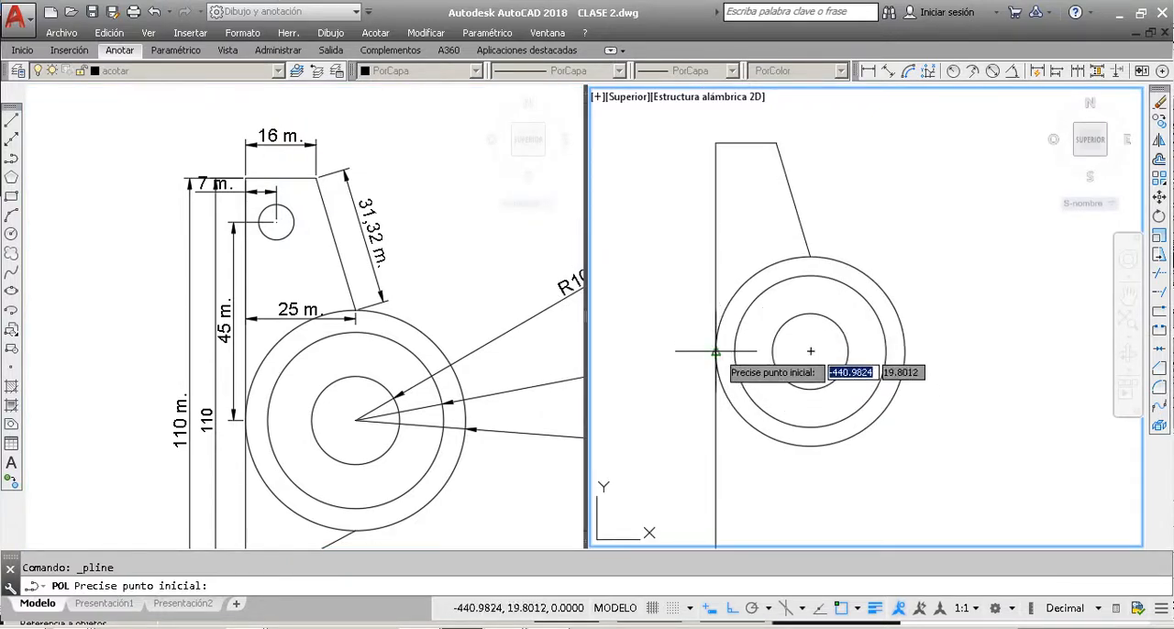
left_click(716, 351)
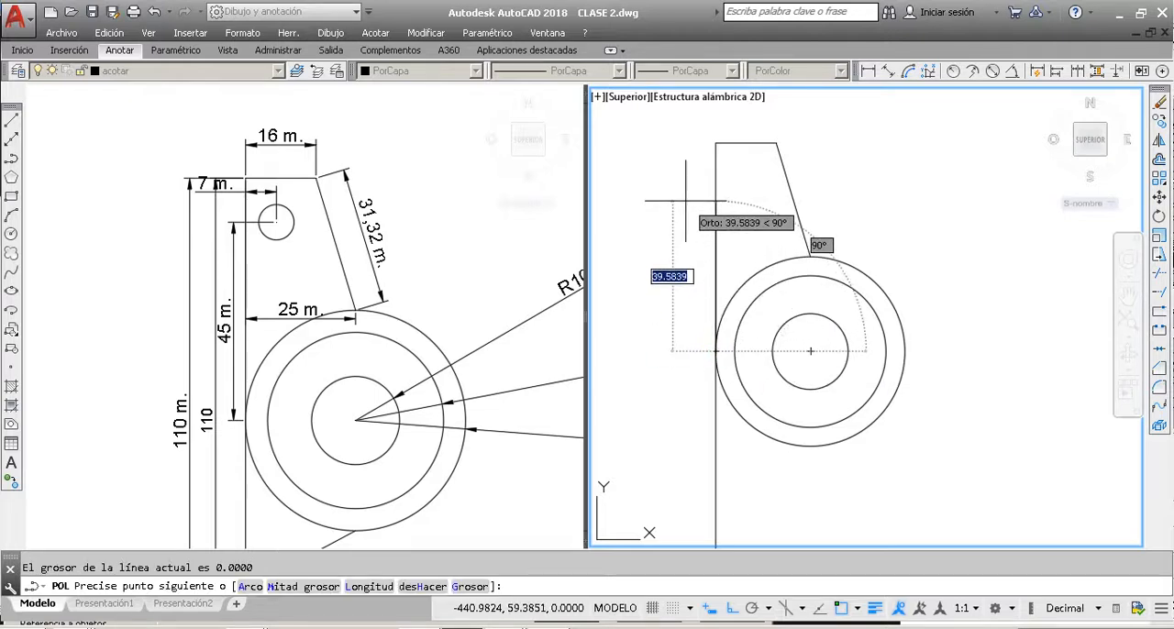
type("45")
key("Return")
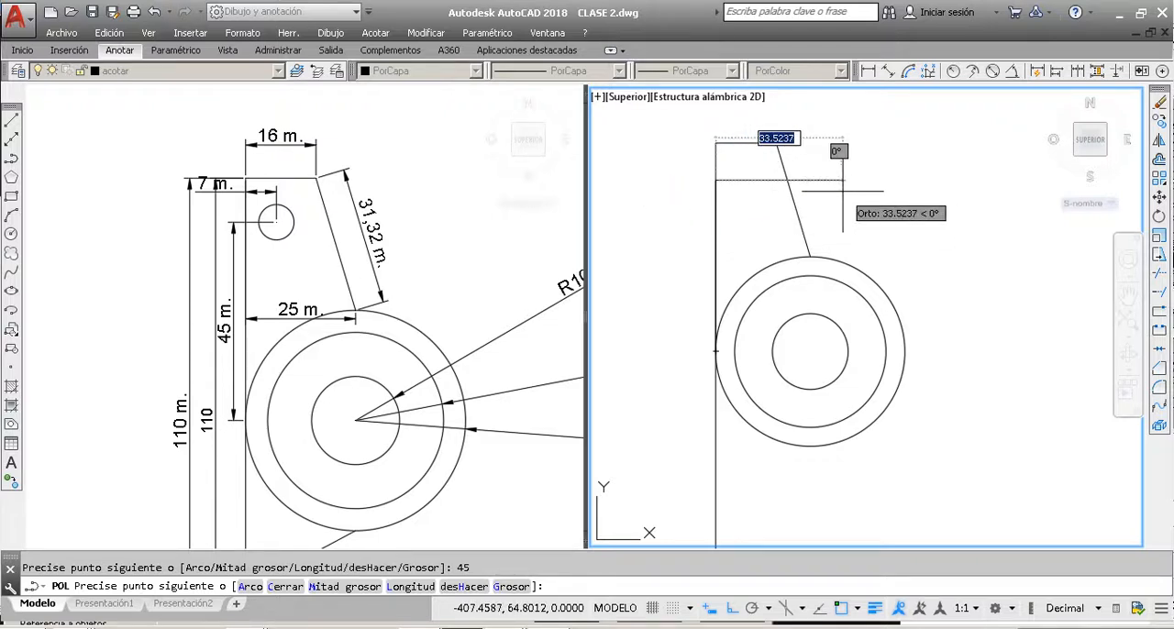
type("7")
key("Return")
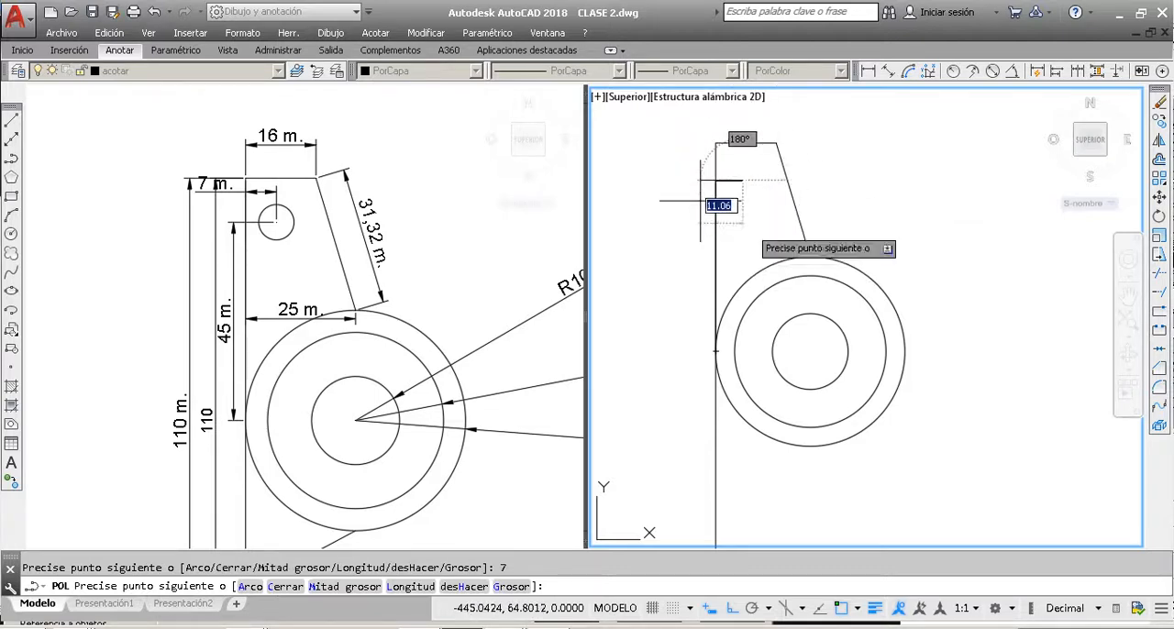
key("Escape")
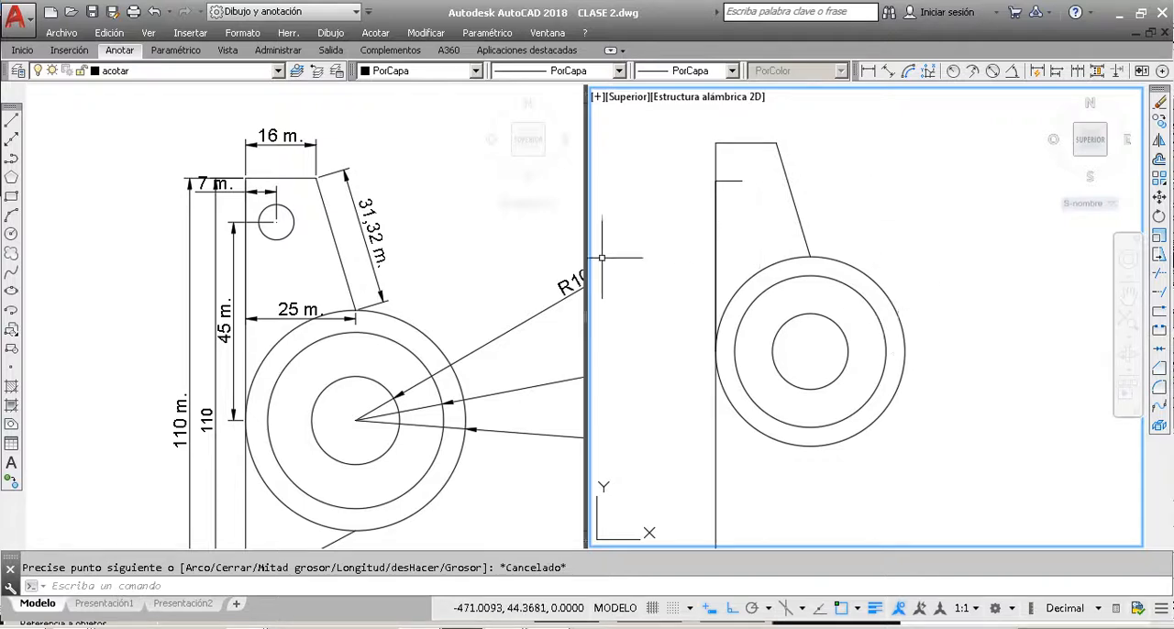
Step: Add a radius dimension to the small upper circle of the reference part, placing its text above and right of the part
left_click(294, 220)
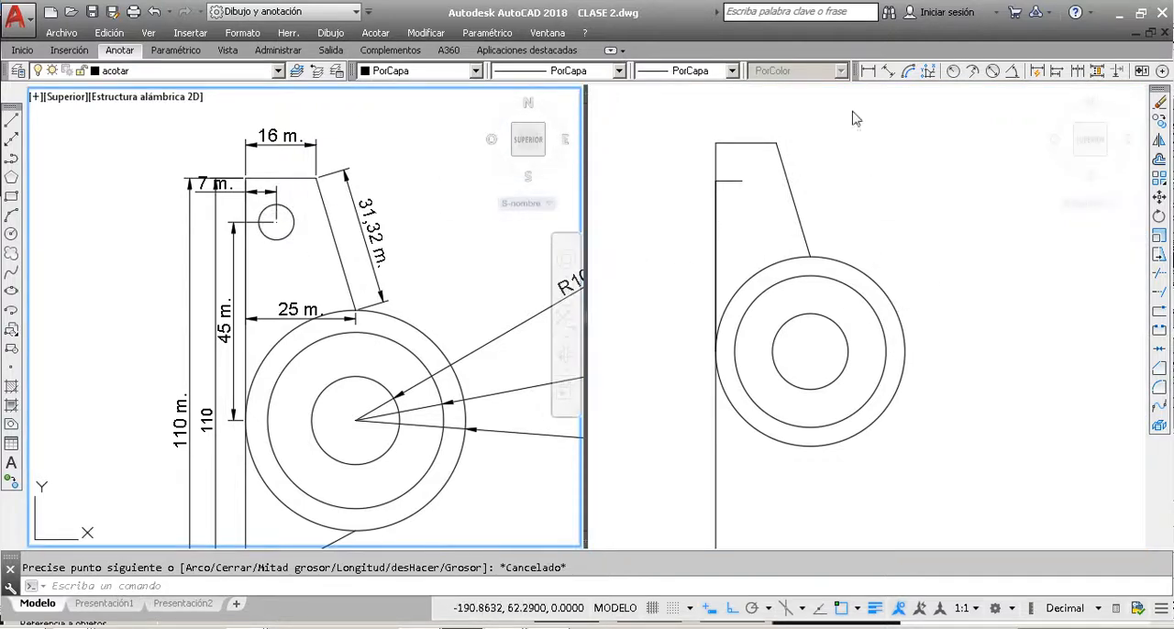
left_click(954, 71)
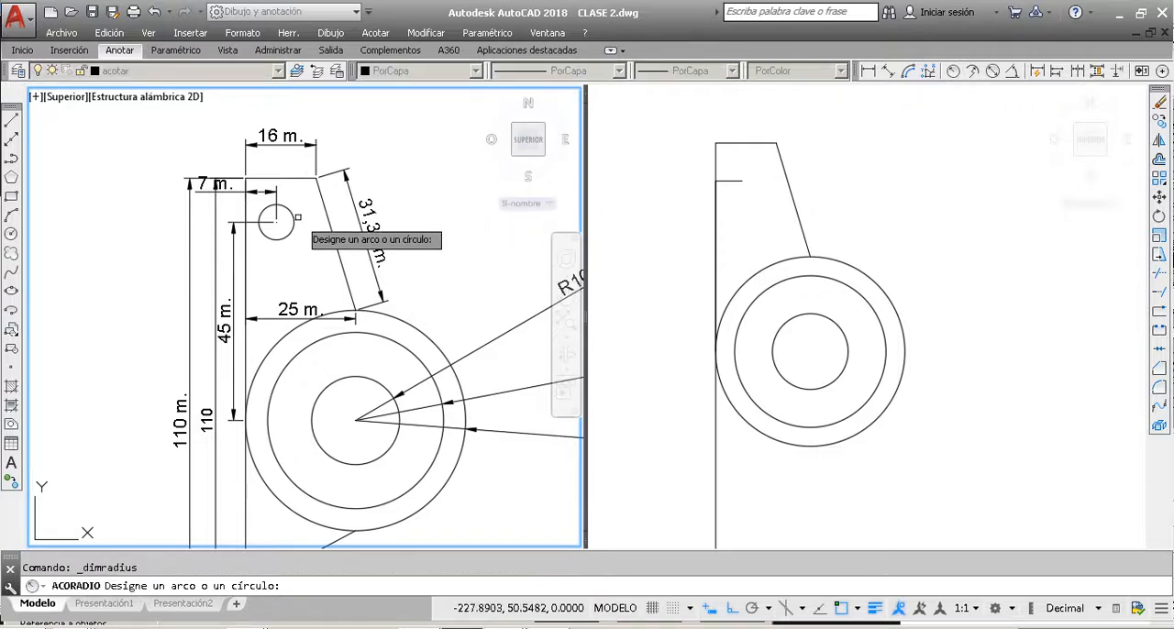
left_click(288, 211)
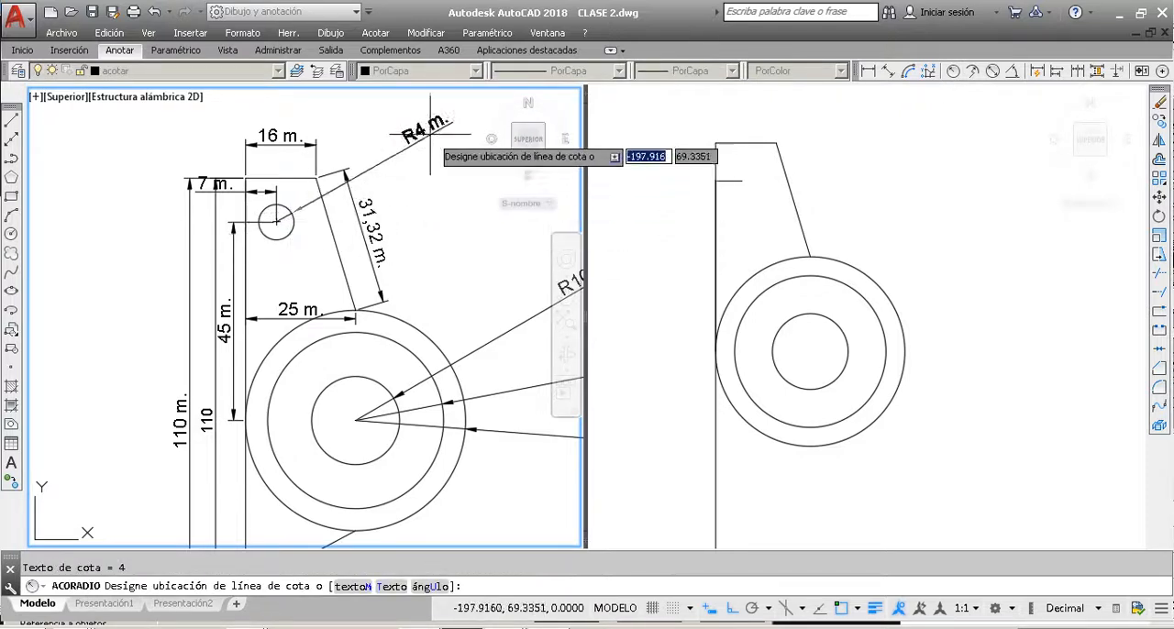
left_click(438, 118)
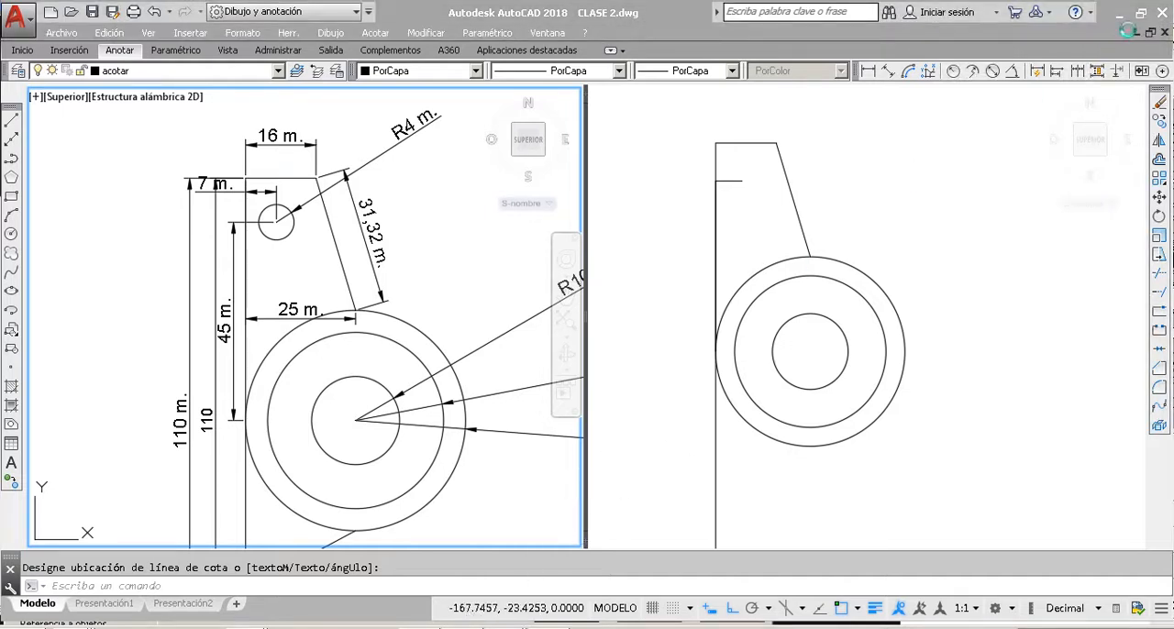
Step: Draw a circle of radius 4 centred on the free end of the polyline's short horizontal segment in the redrawn part
left_click(914, 253)
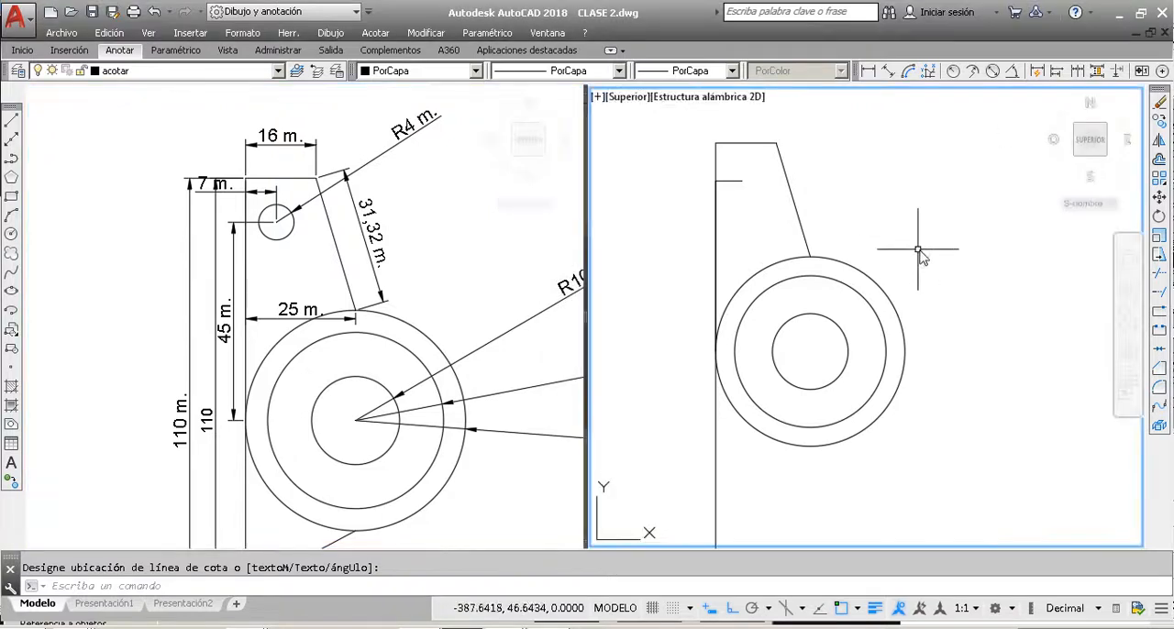
left_click(919, 249)
left_click(967, 308)
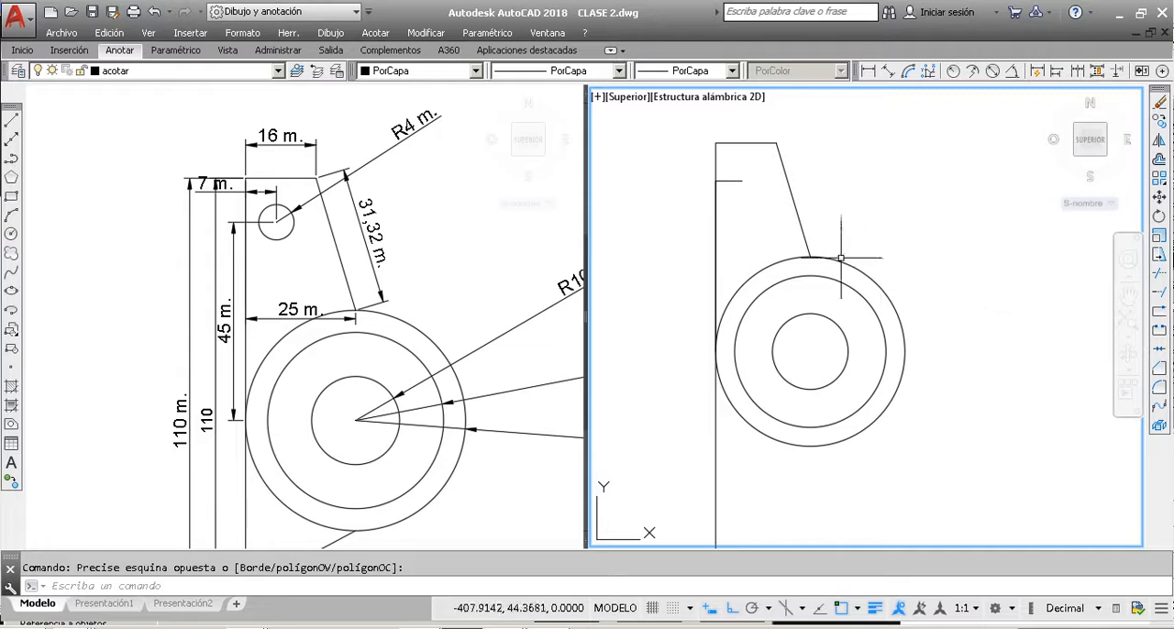
scroll(629, 193, "down", 2)
scroll(629, 192, "down", 1)
scroll(620, 213, "up", 3)
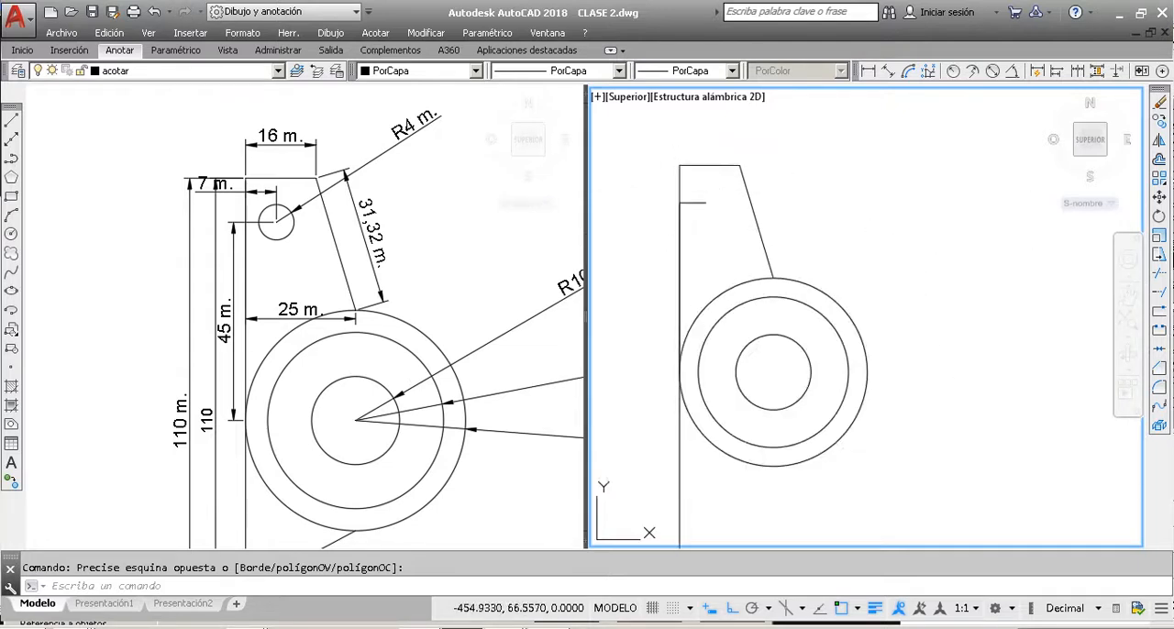
left_click(12, 234)
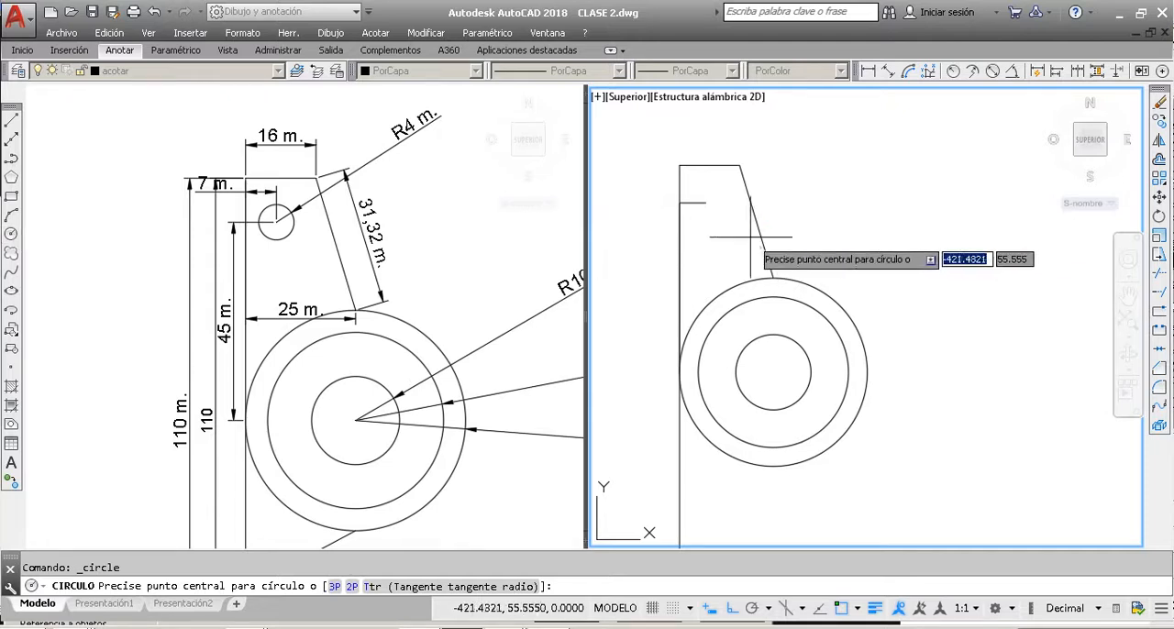
key("Escape")
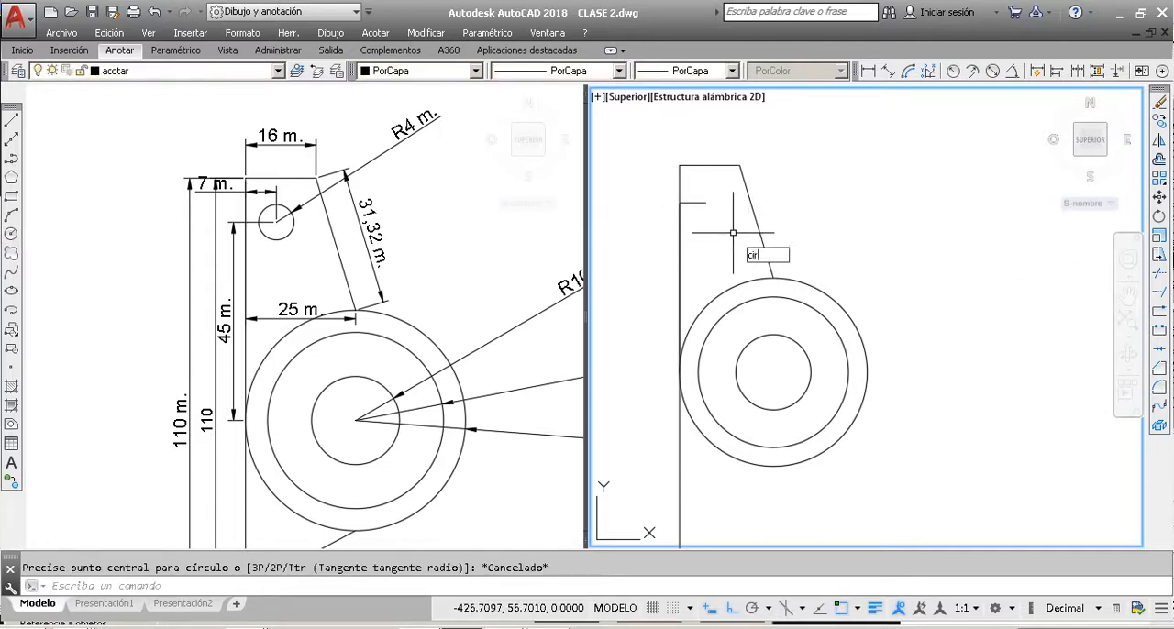
key("Return")
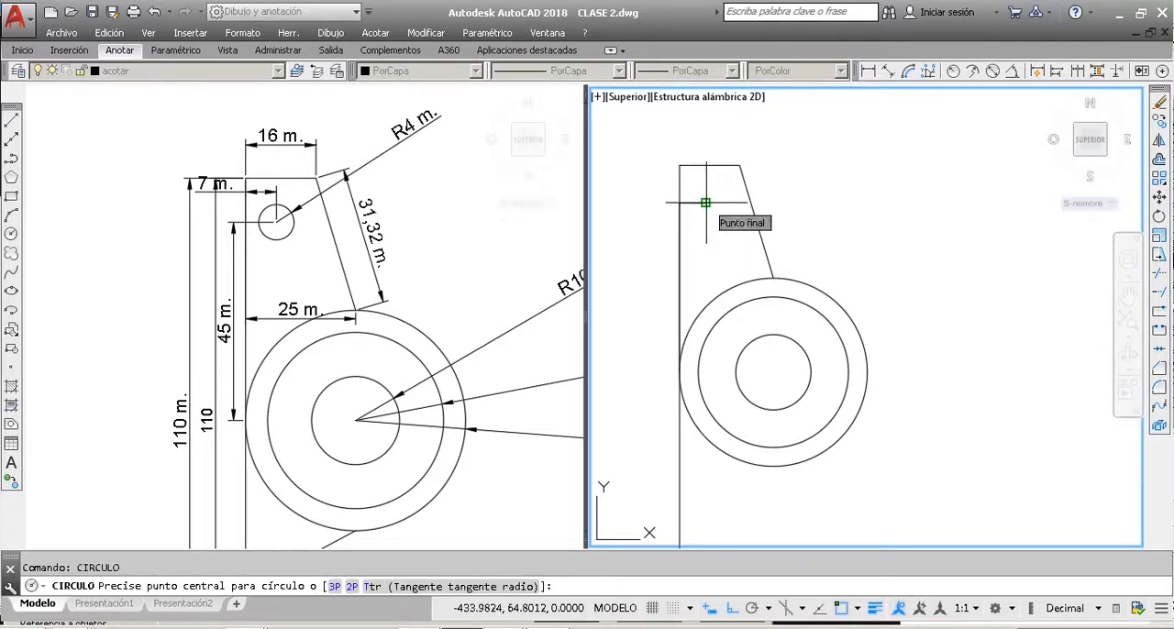
left_click(705, 202)
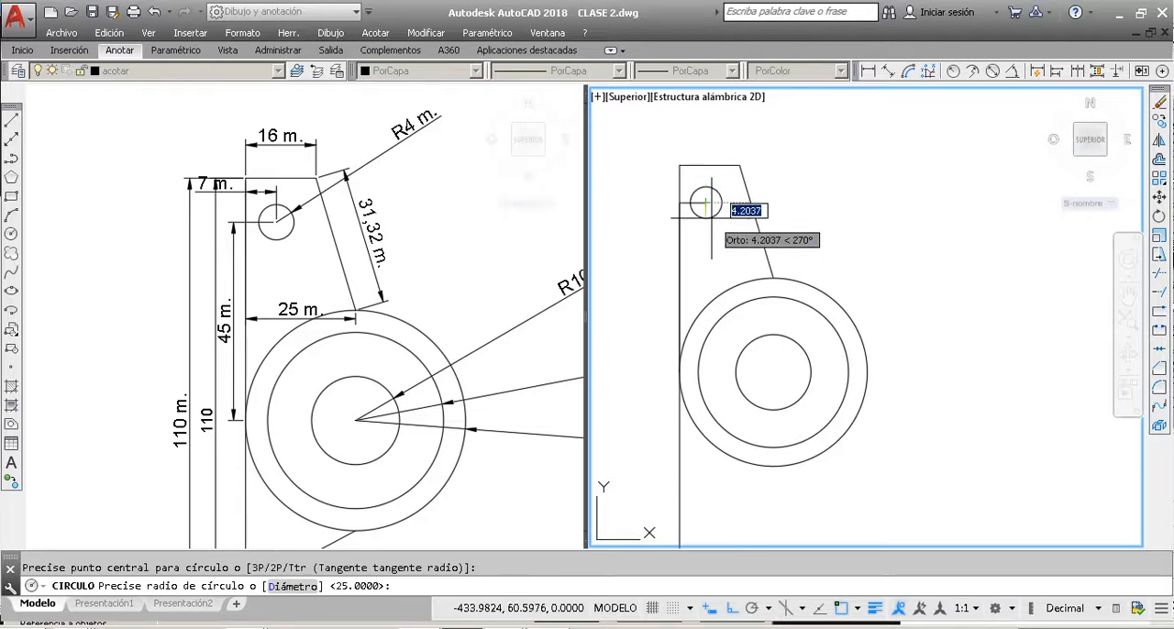
type("4")
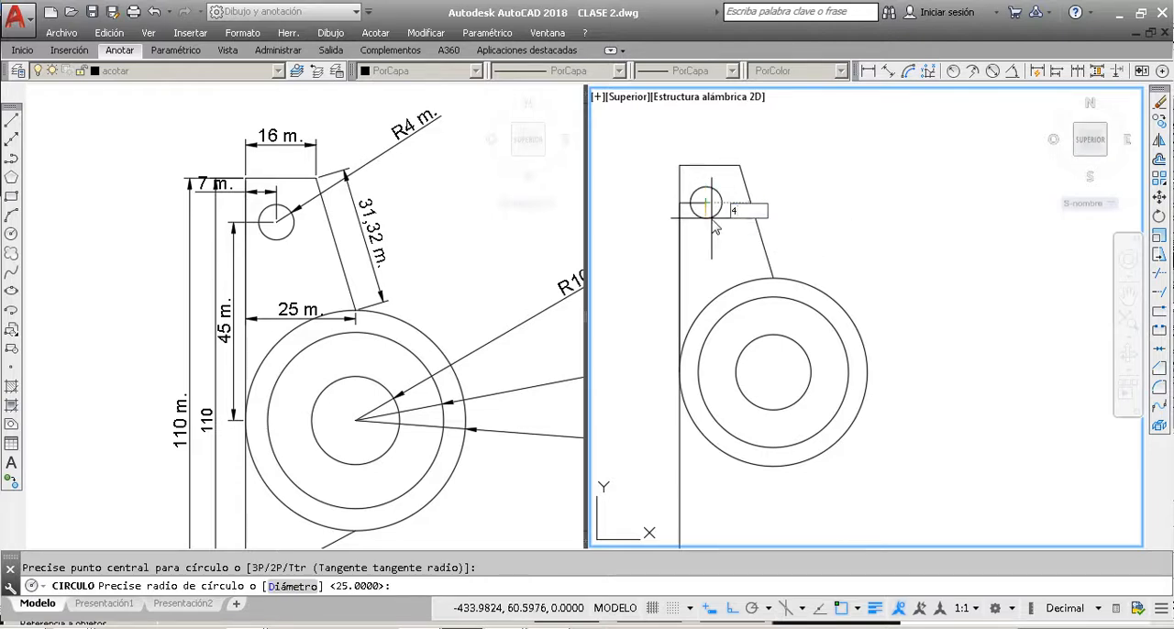
key("Return")
Step: Erase the construction polyline that located the centre of the small hole
scroll(710, 217, "up", 2)
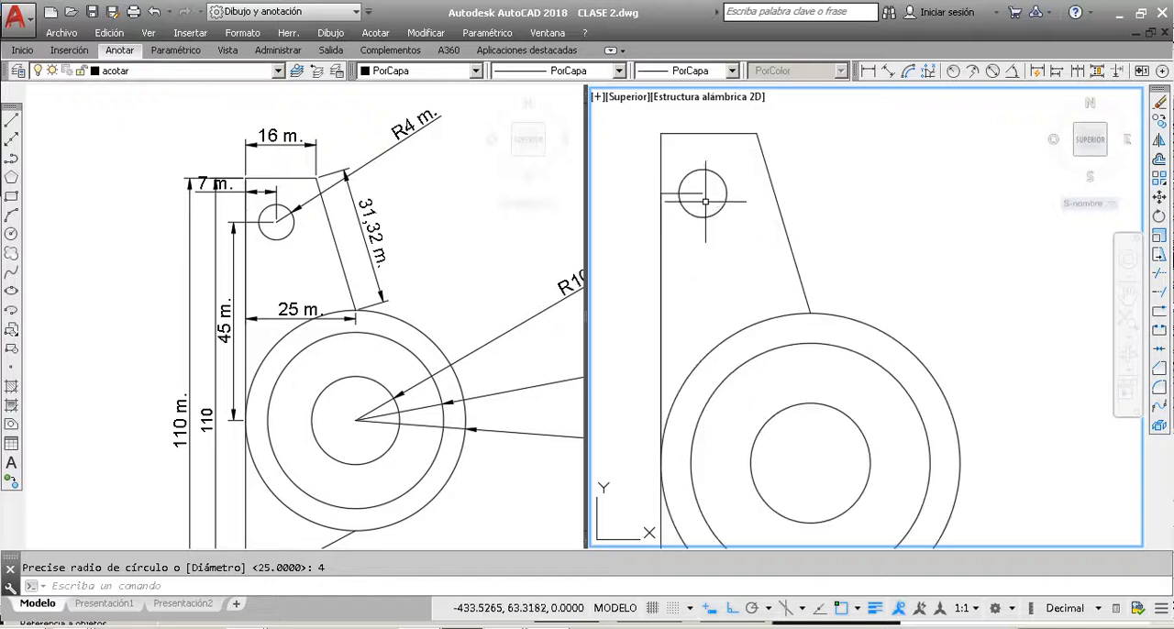
left_click(707, 197)
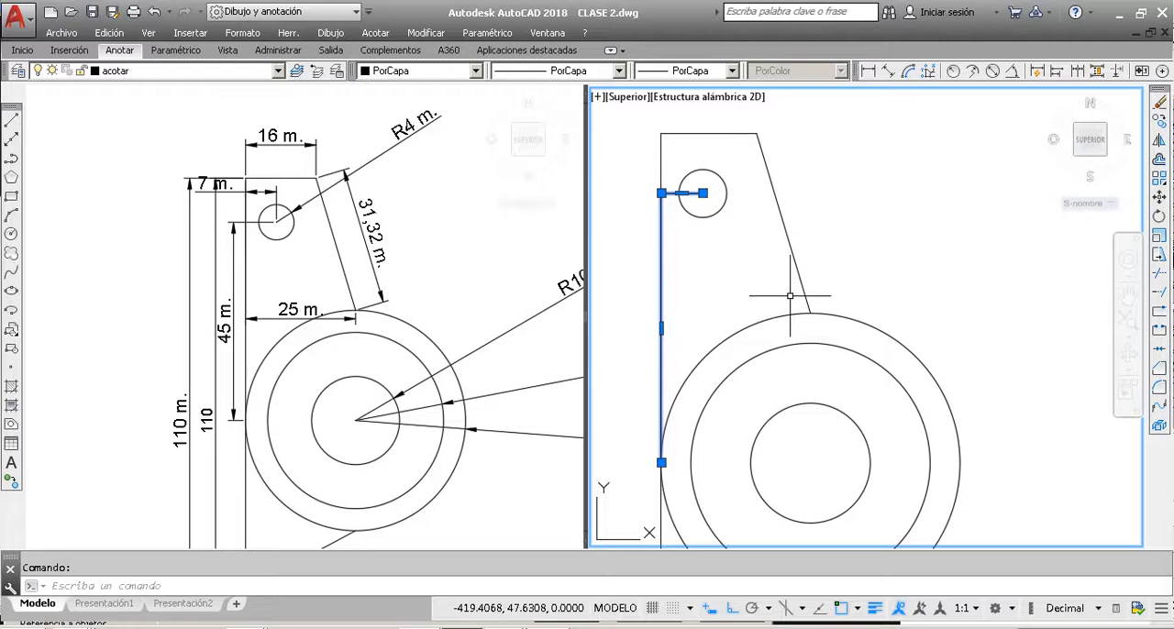
left_click(1161, 106)
scroll(759, 234, "down", 2)
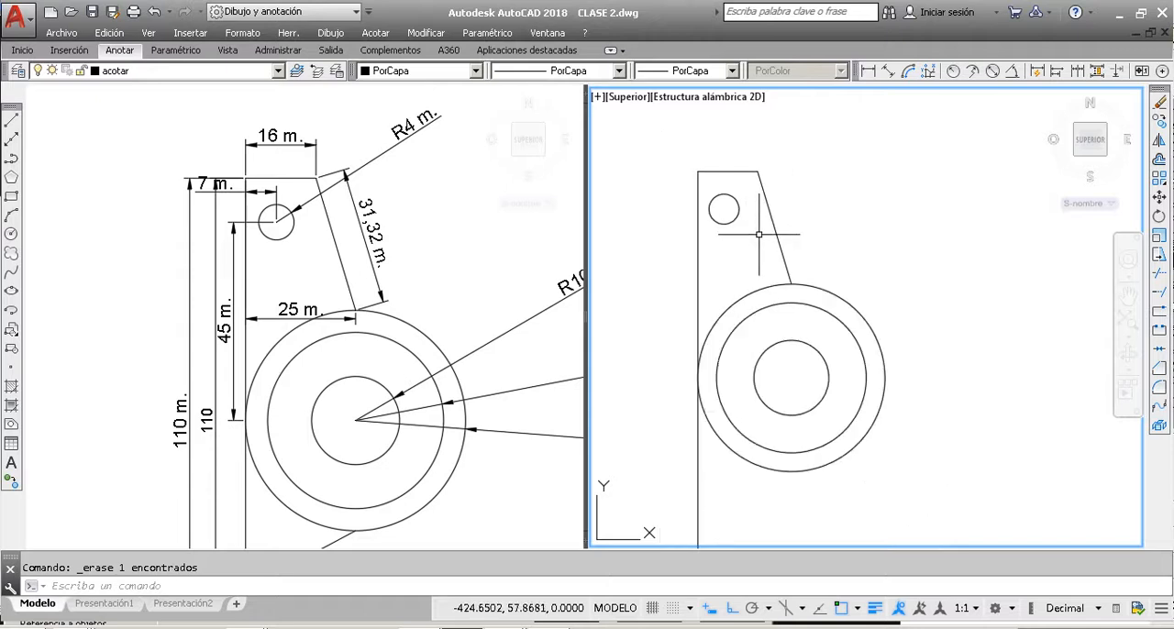
scroll(758, 234, "down", 2)
scroll(714, 200, "down", 2)
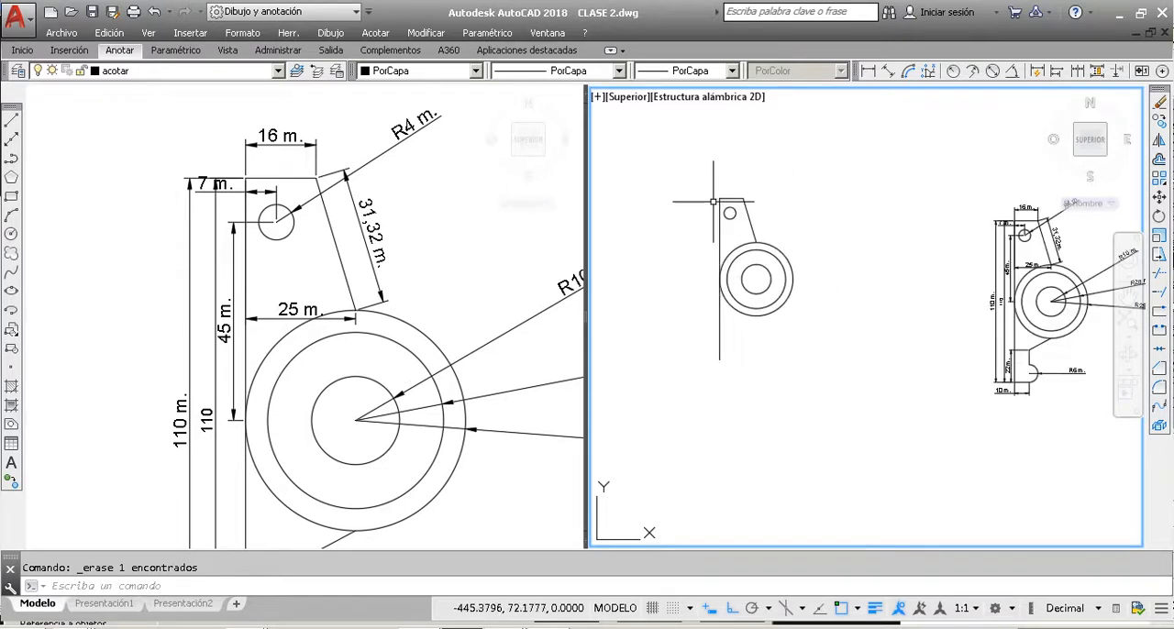
Step: Following the reference part's base, draw a horizontal line of length 10 to the right from the long vertical line's lower end
left_click(381, 262)
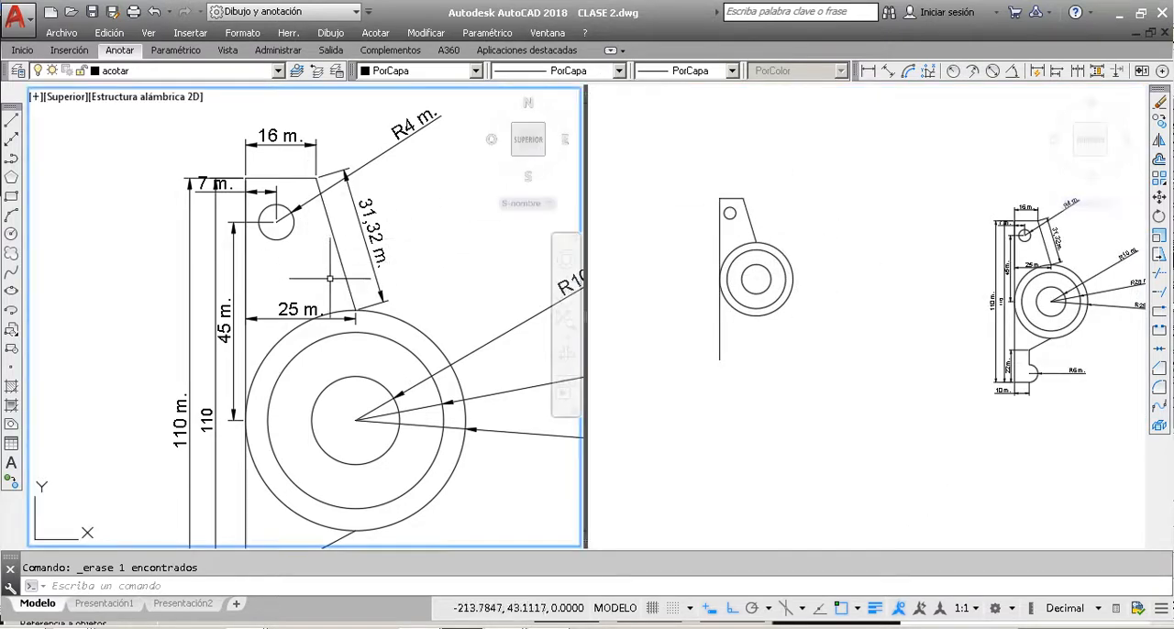
left_click(787, 403)
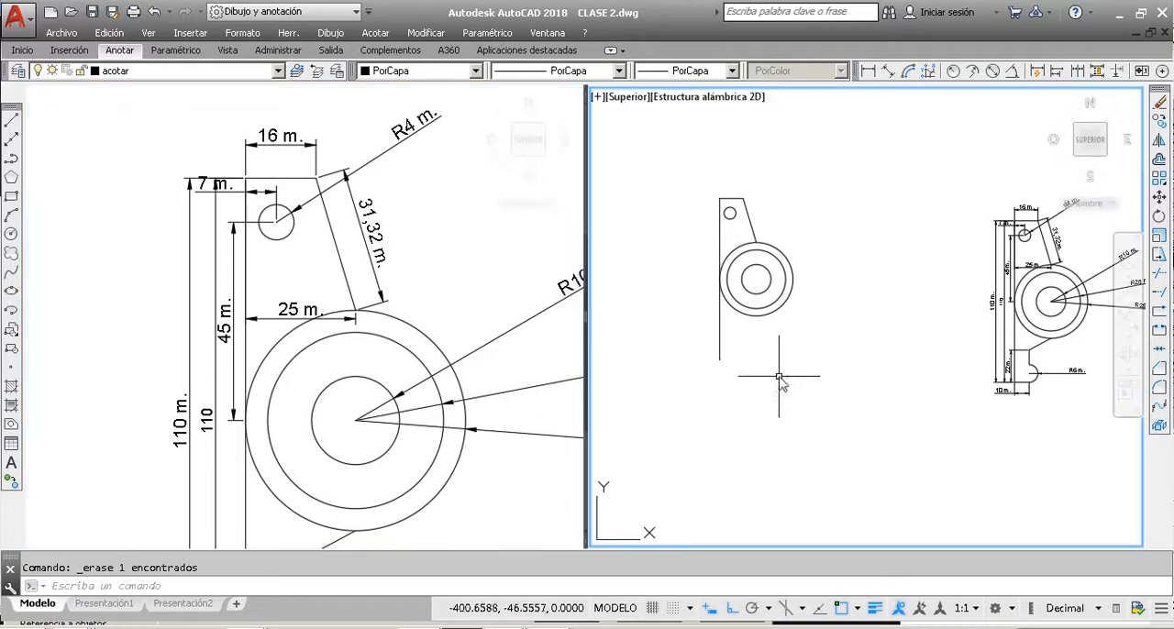
left_click(413, 264)
scroll(412, 275, "down", 4)
scroll(376, 362, "up", 3)
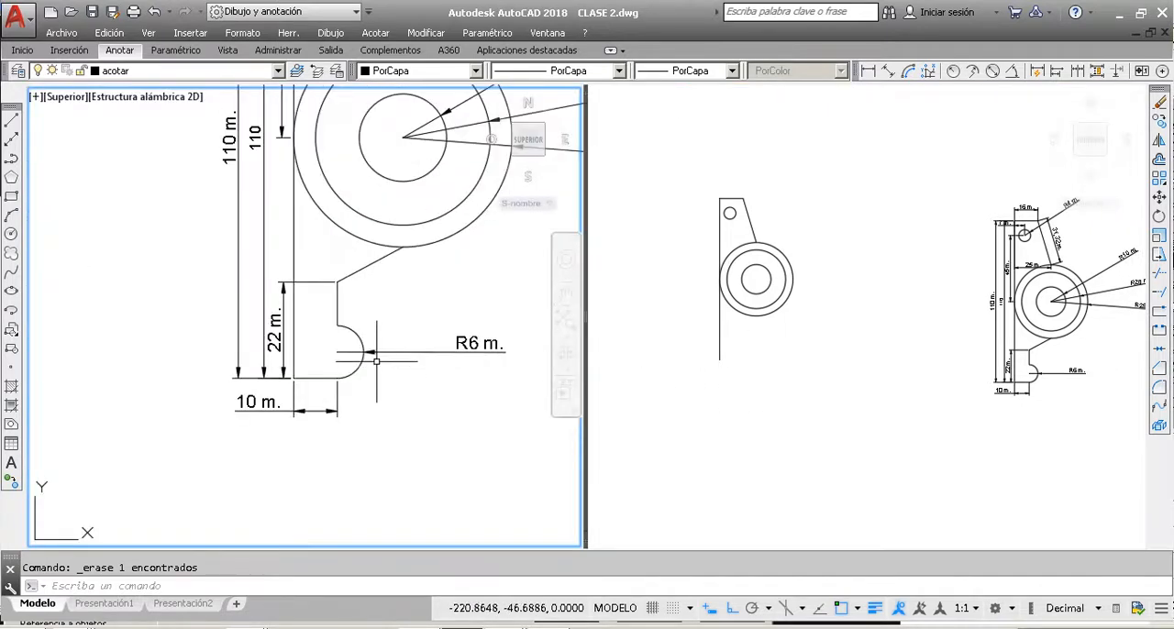
scroll(376, 361, "up", 1)
scroll(339, 352, "down", 1)
left_click(739, 394)
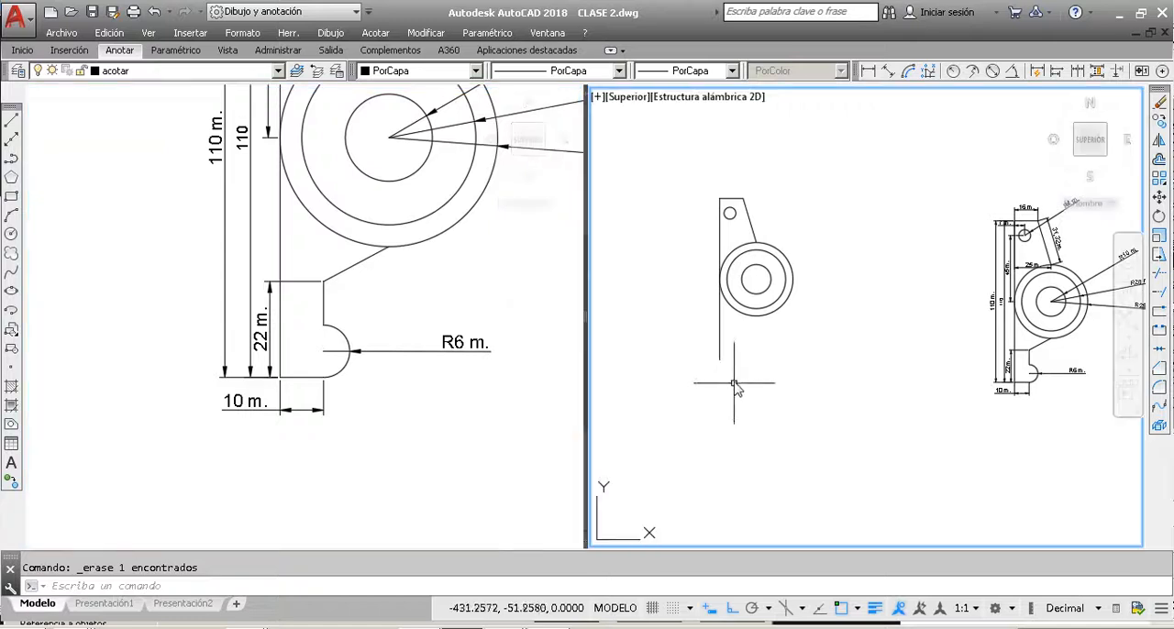
left_click(13, 123)
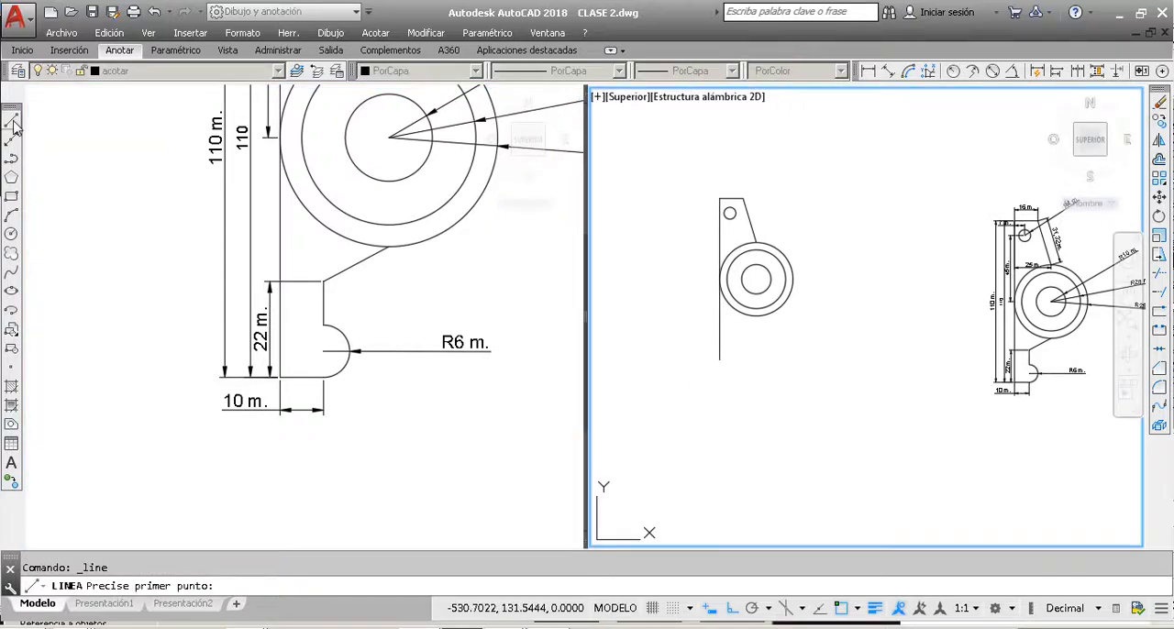
left_click(719, 360)
scroll(747, 366, "up", 2)
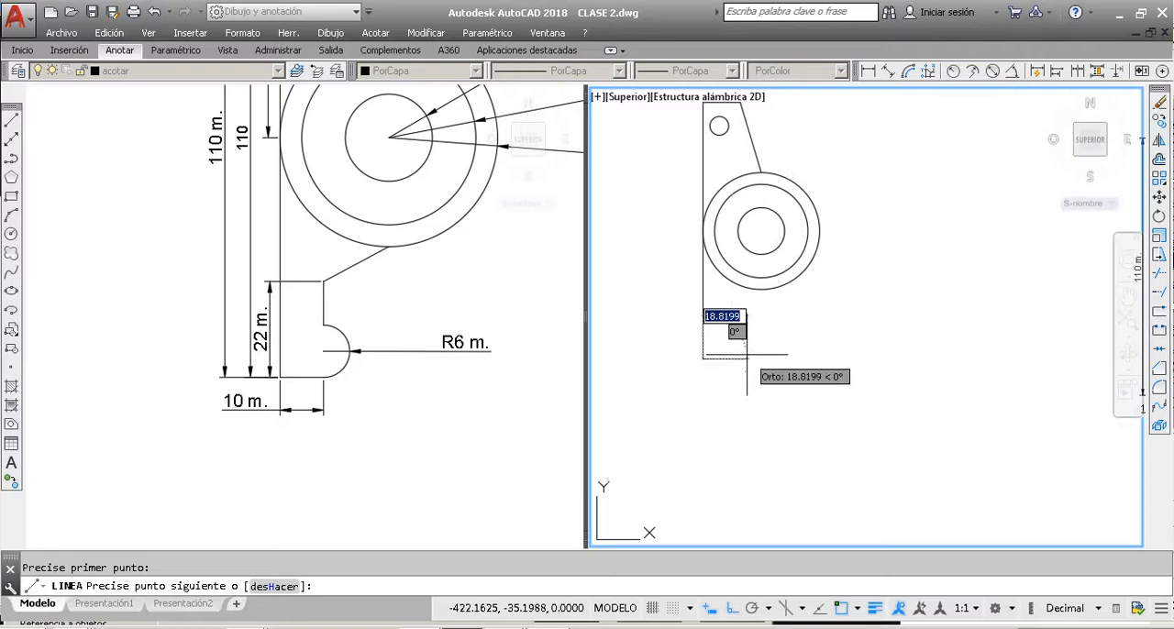
type("10")
key("Return")
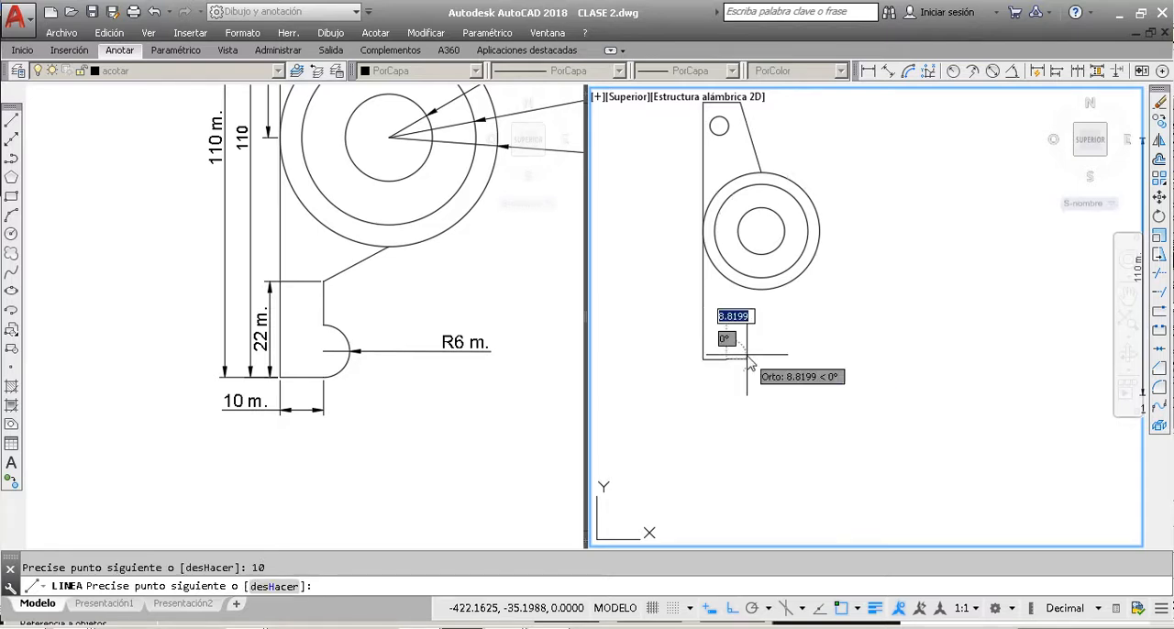
key("Escape")
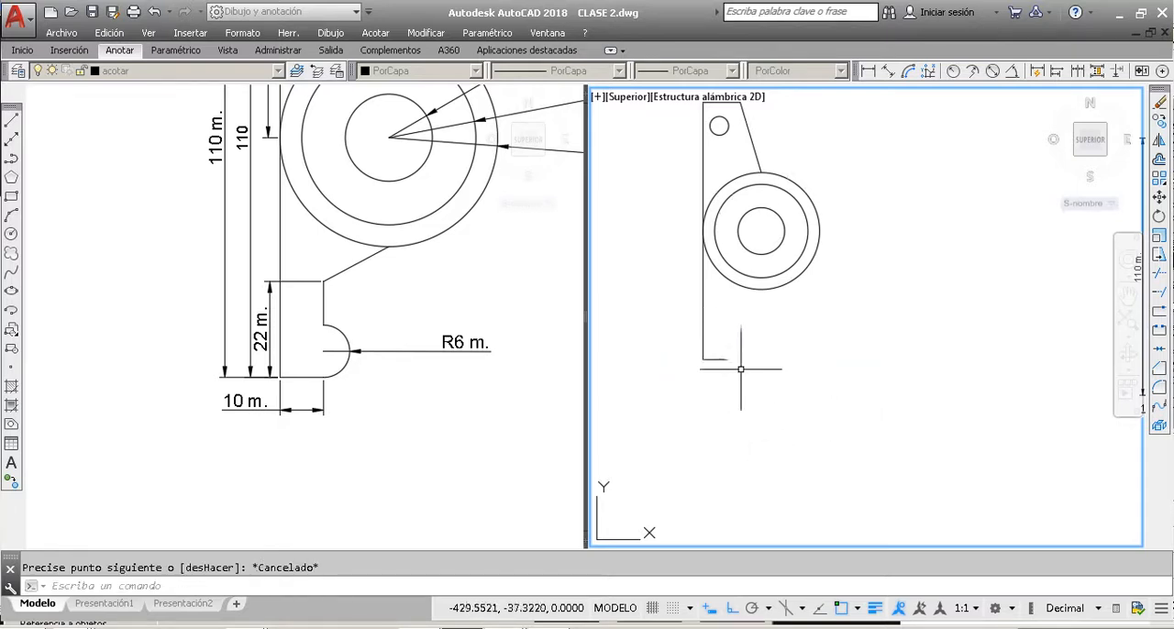
Step: Draw a vertical line of length 22 upward from the free end of the redrawn part's horizontal base line
scroll(725, 360, "up", 2)
scroll(725, 359, "up", 2)
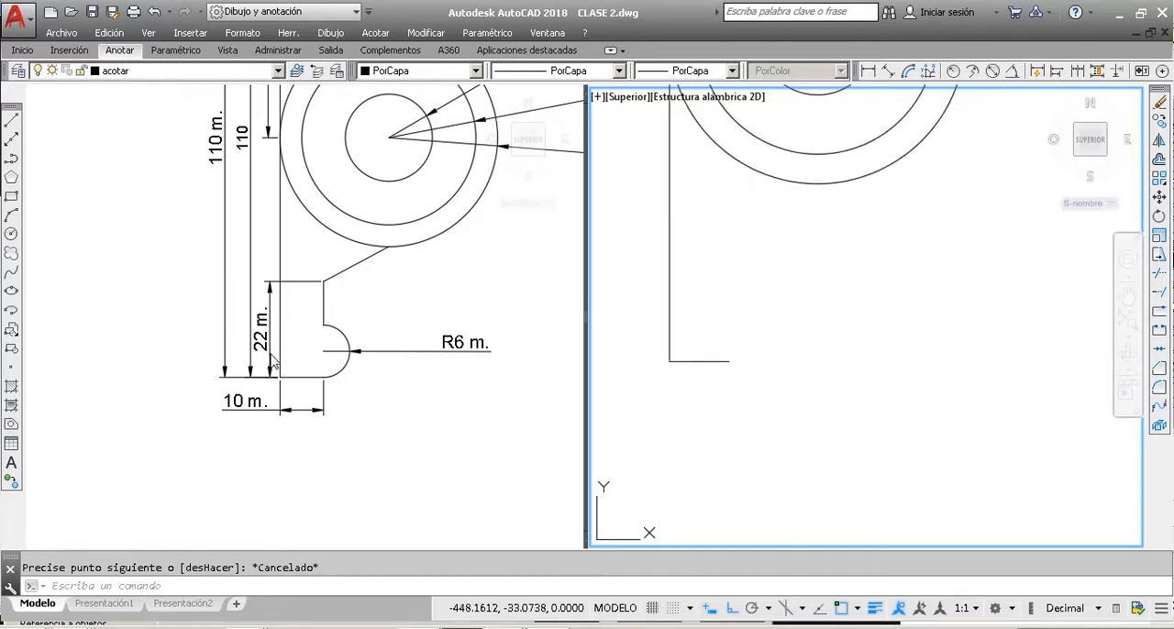
left_click(11, 120)
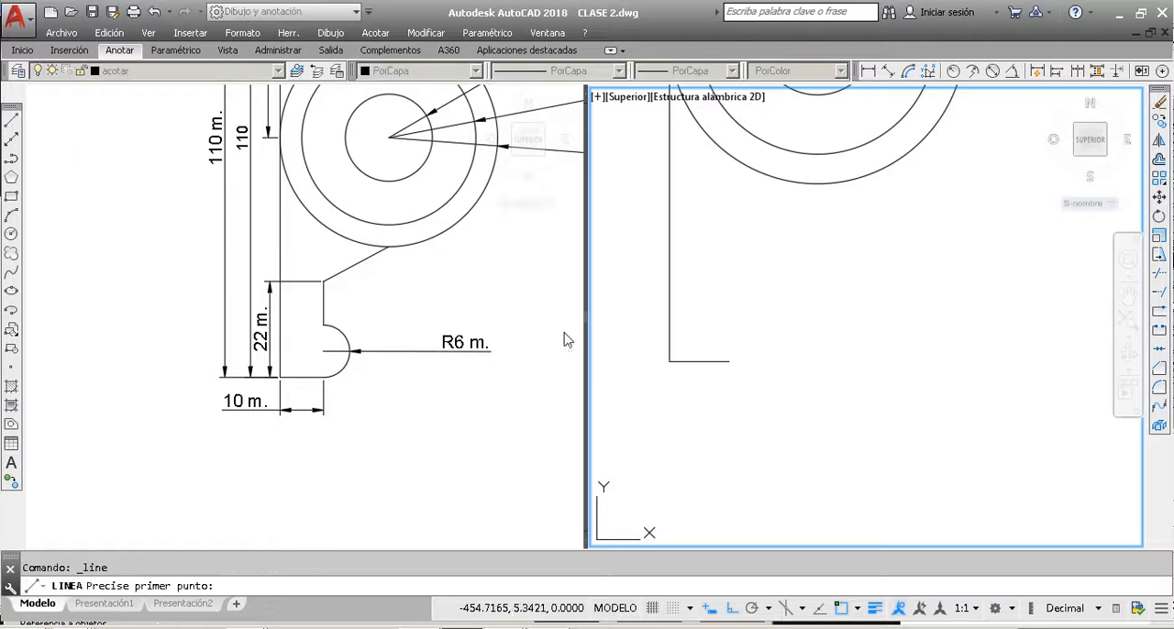
left_click(729, 360)
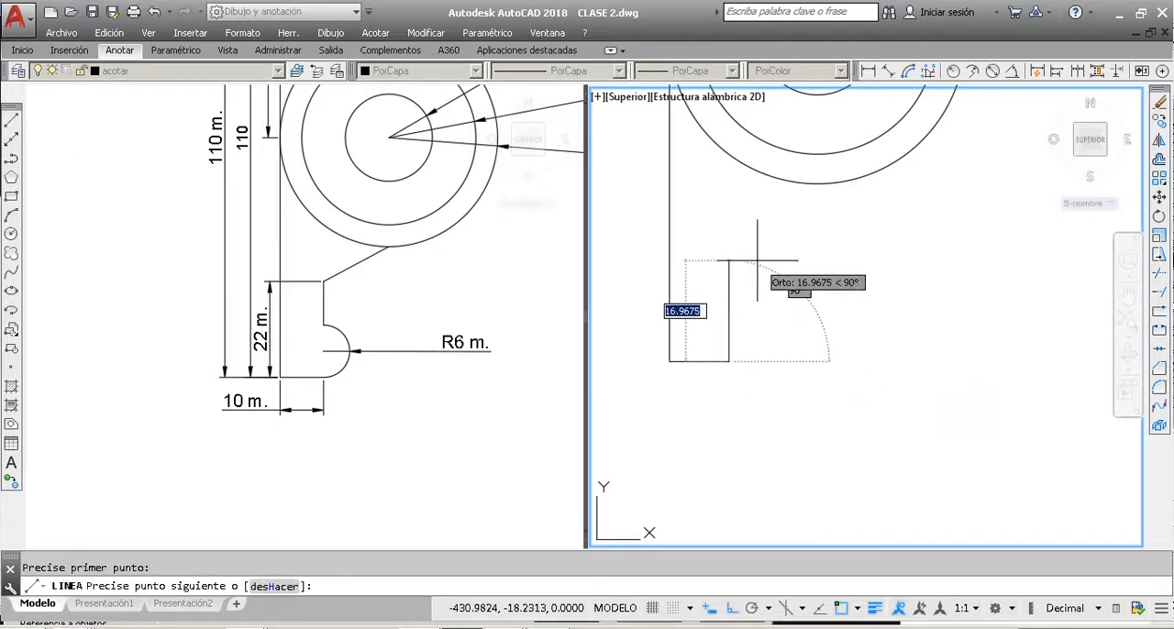
type("22")
key("Return")
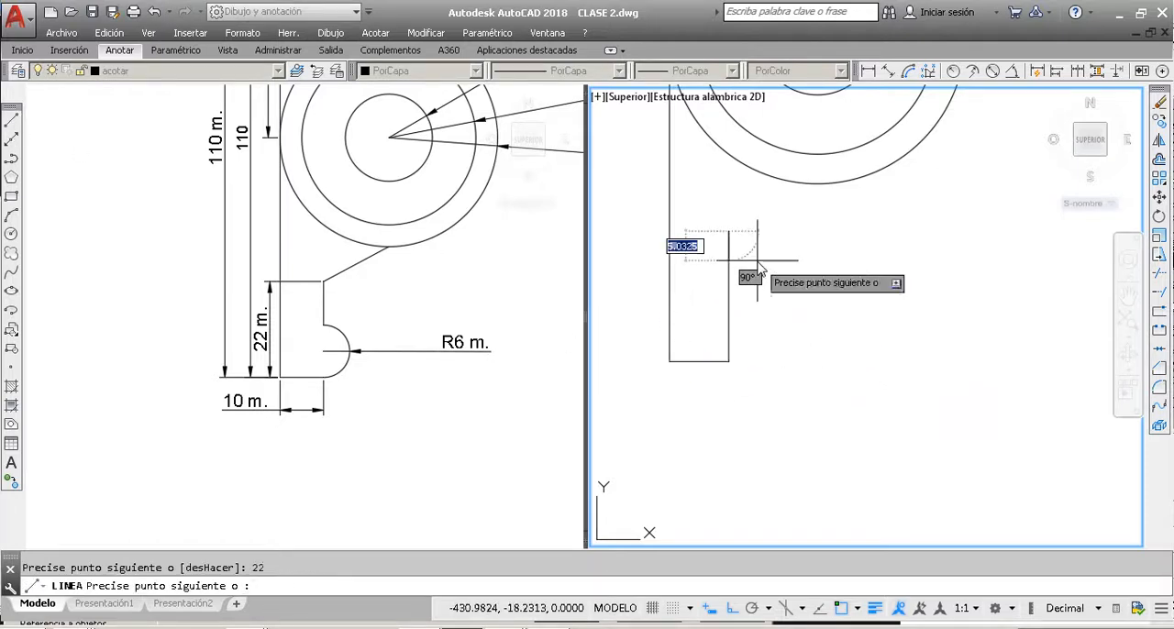
key("Escape")
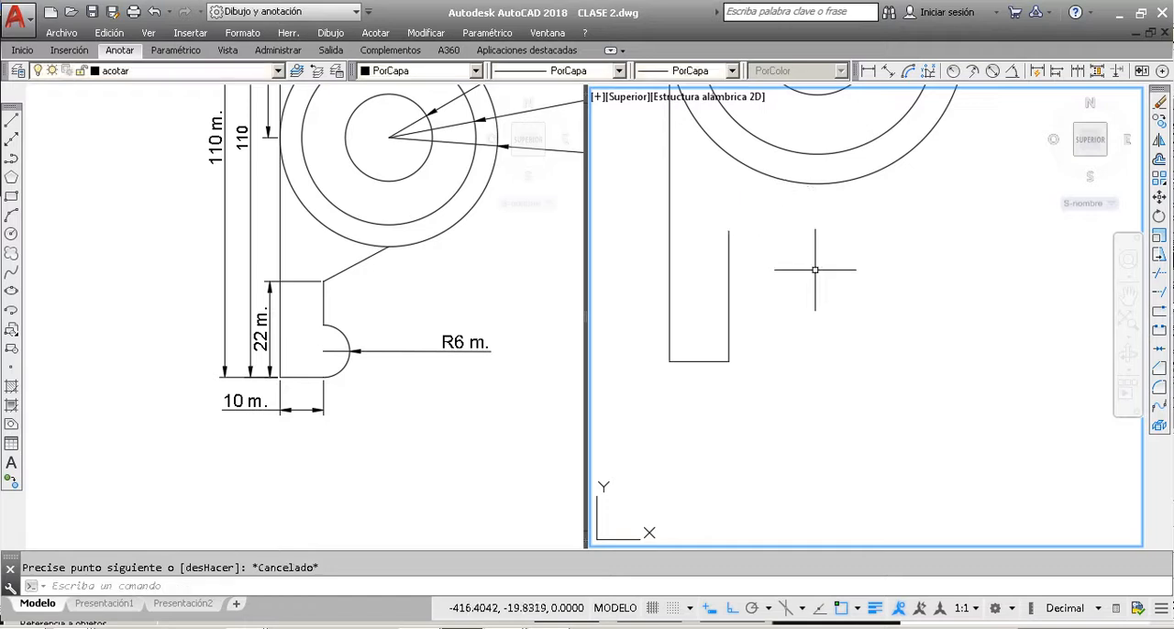
Step: Draw construction lines in the redrawn part: 6 units upward from the base line's free end, ending in a short horizontal segment to the right
left_click(454, 376)
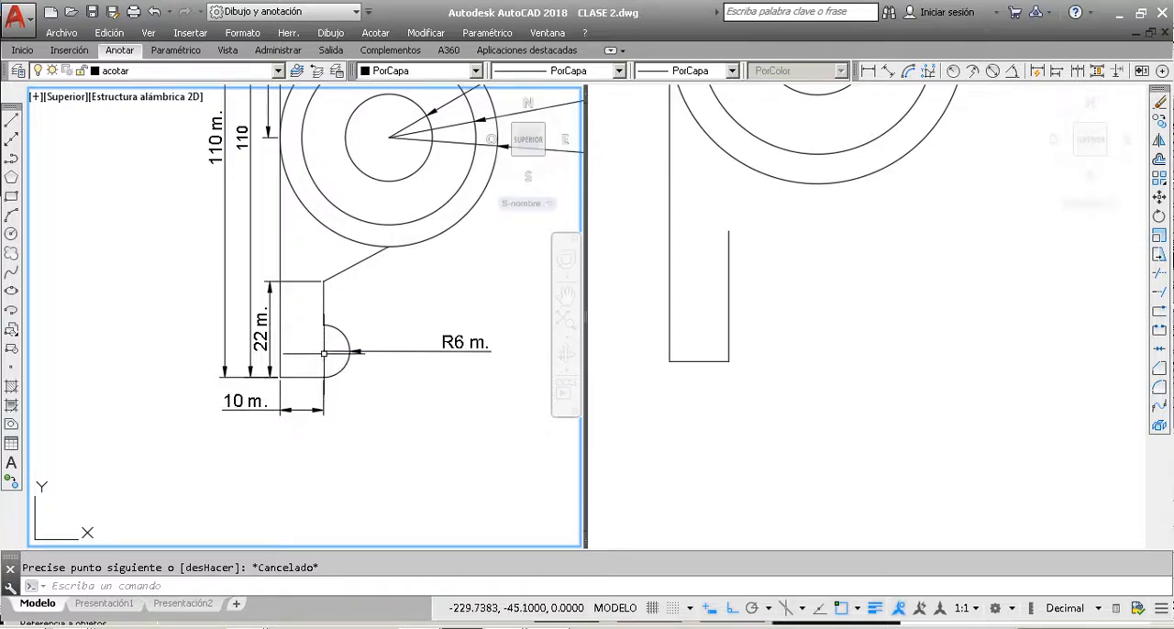
left_click(13, 121)
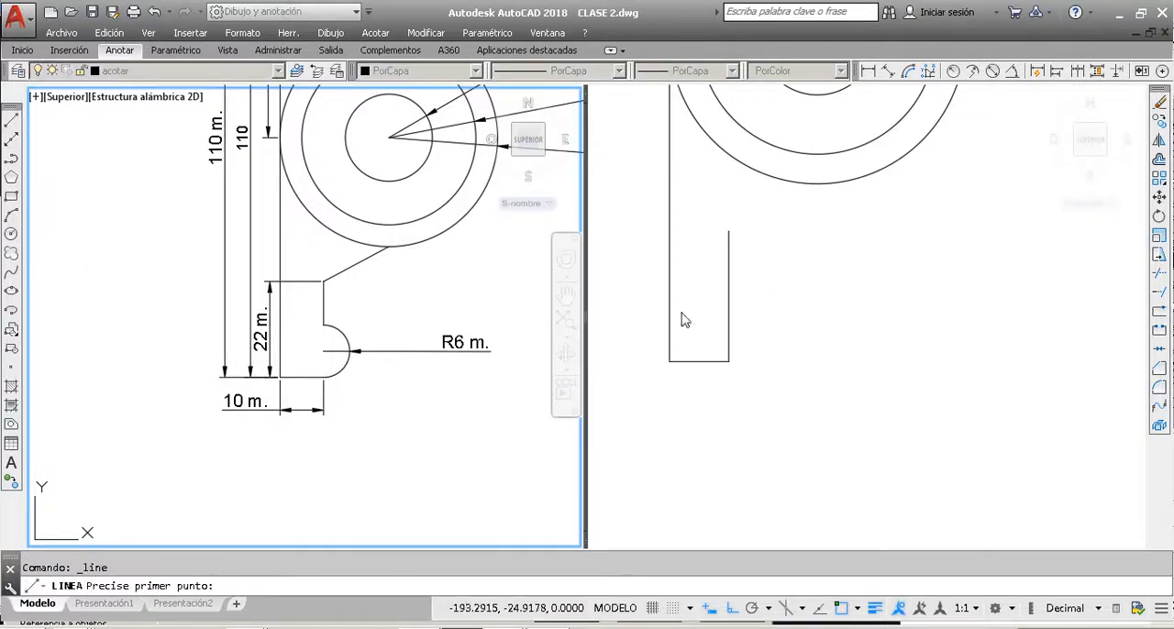
left_click(740, 372)
left_click(729, 360)
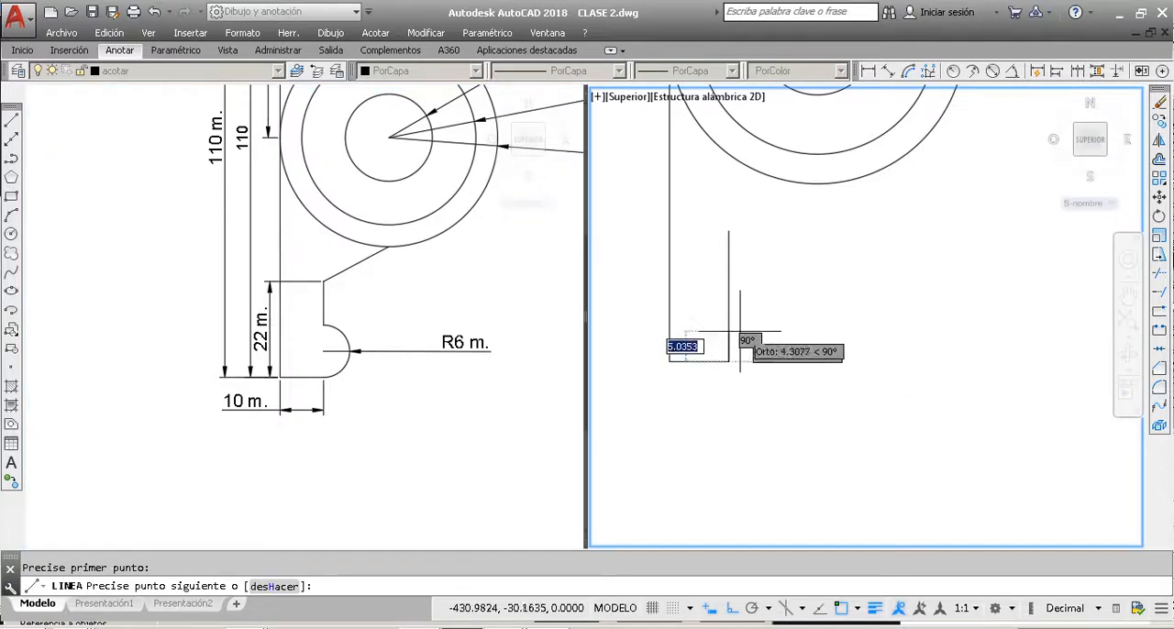
type("6")
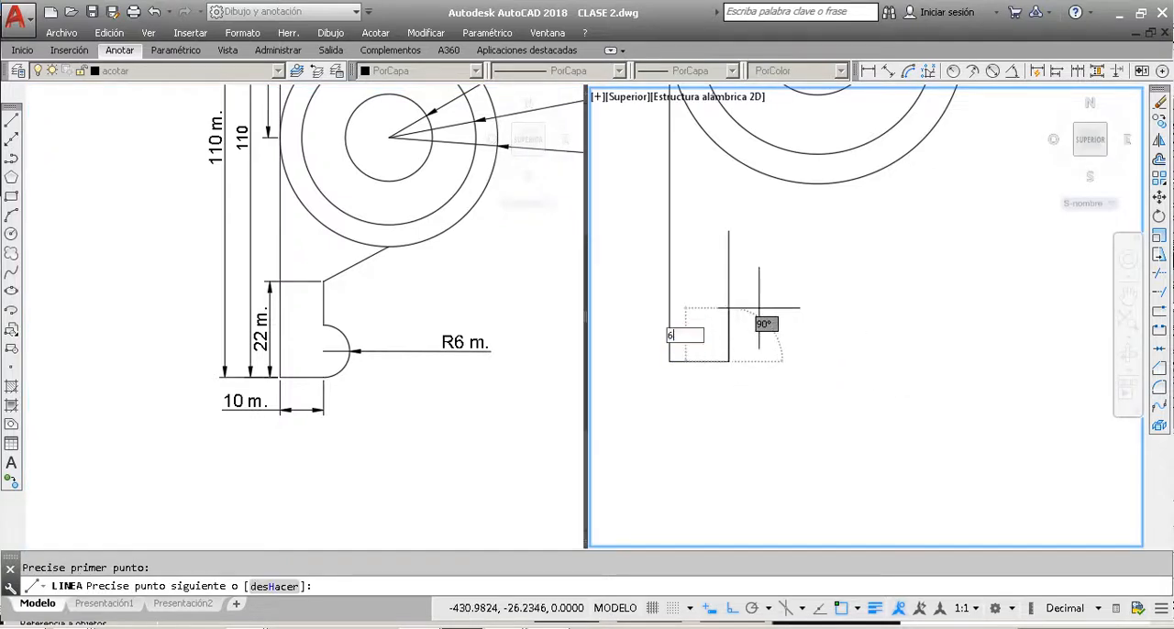
key("Return")
left_click(743, 327)
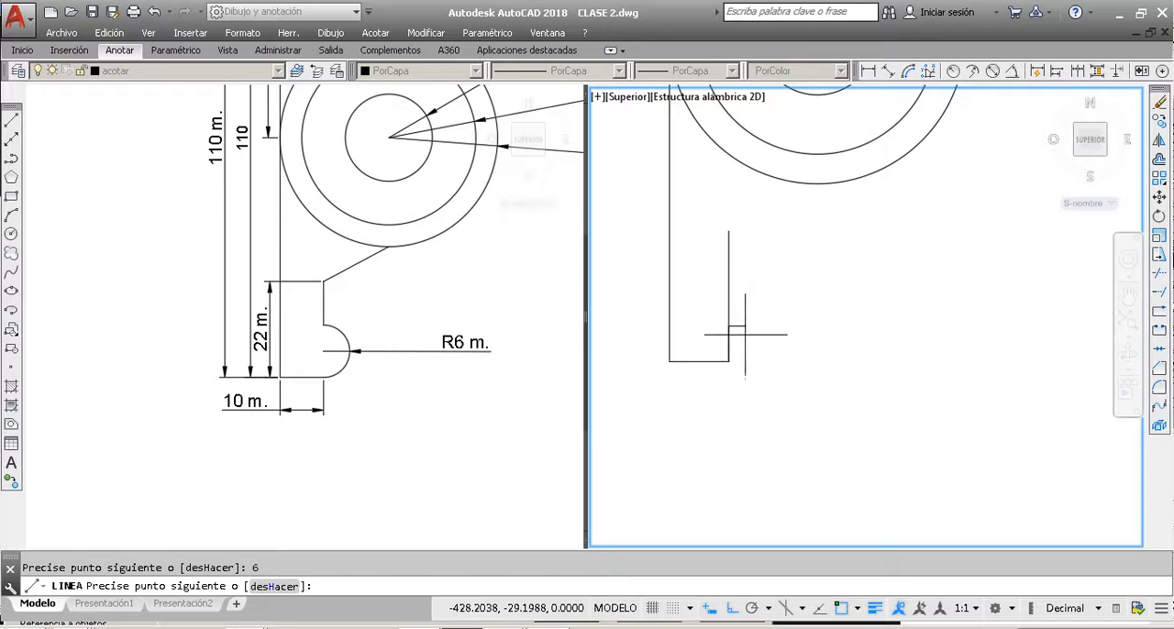
key("Escape")
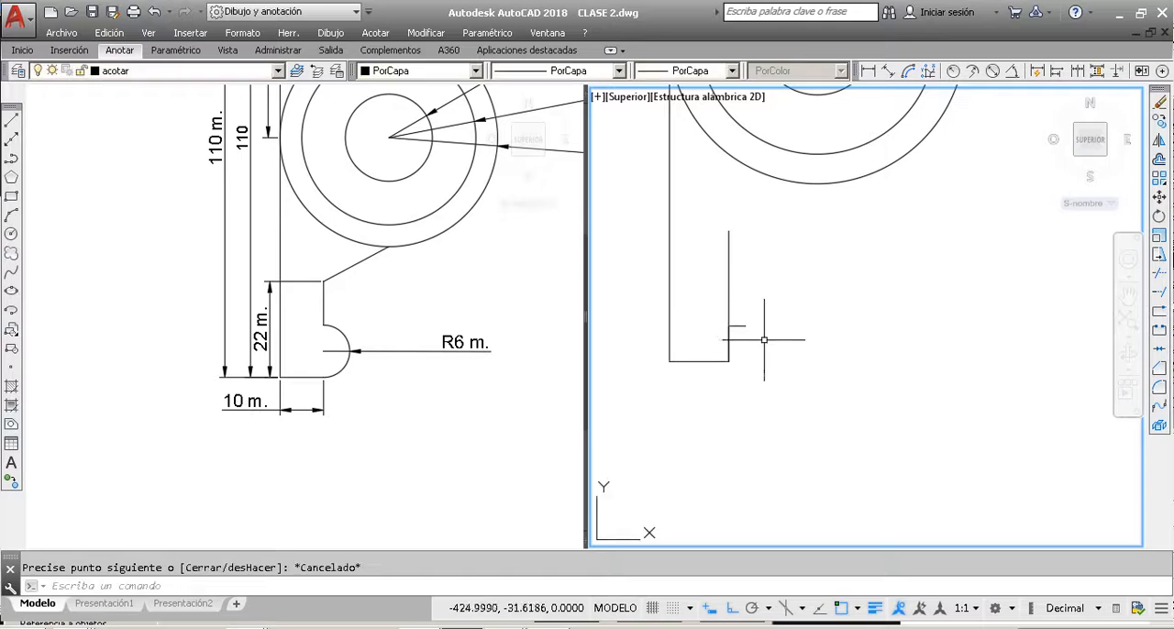
Step: Draw a circle of radius 6 centred on the upper end of the 6-unit construction line
left_click(12, 235)
left_click(730, 326)
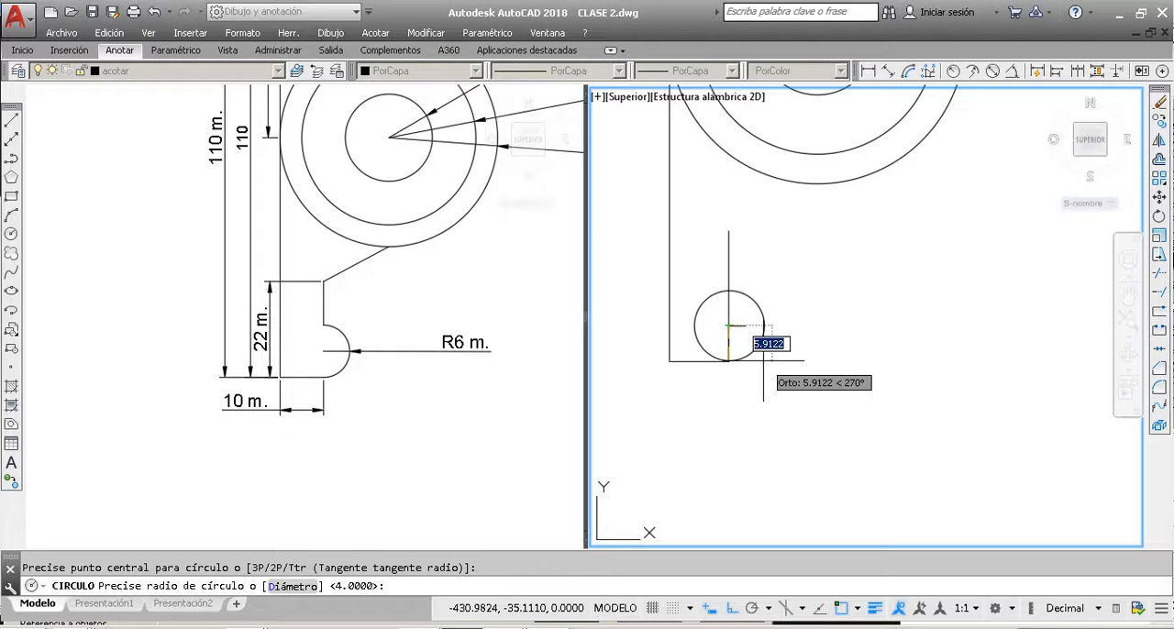
type("6")
key("Return")
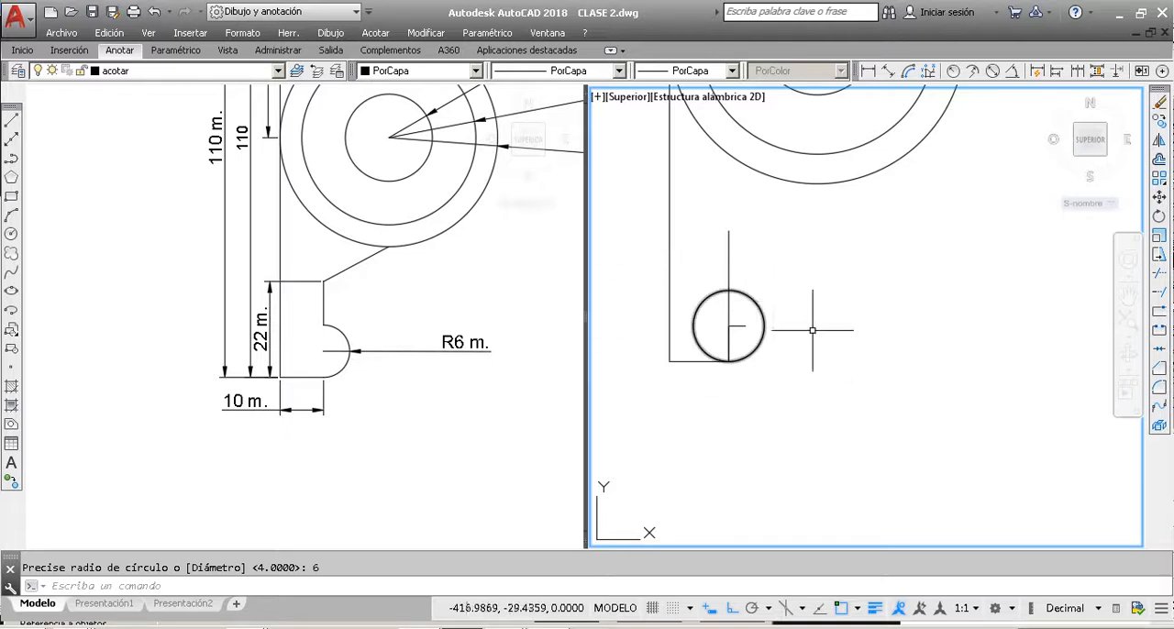
left_click(802, 393)
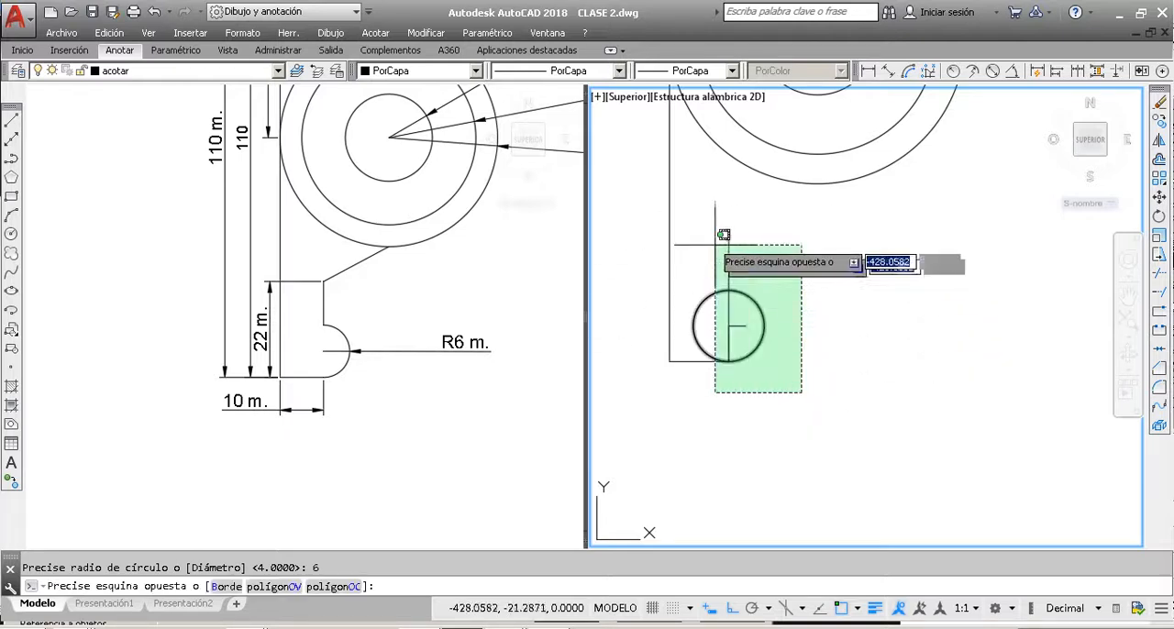
left_click(870, 341)
left_click(919, 417)
left_click(640, 220)
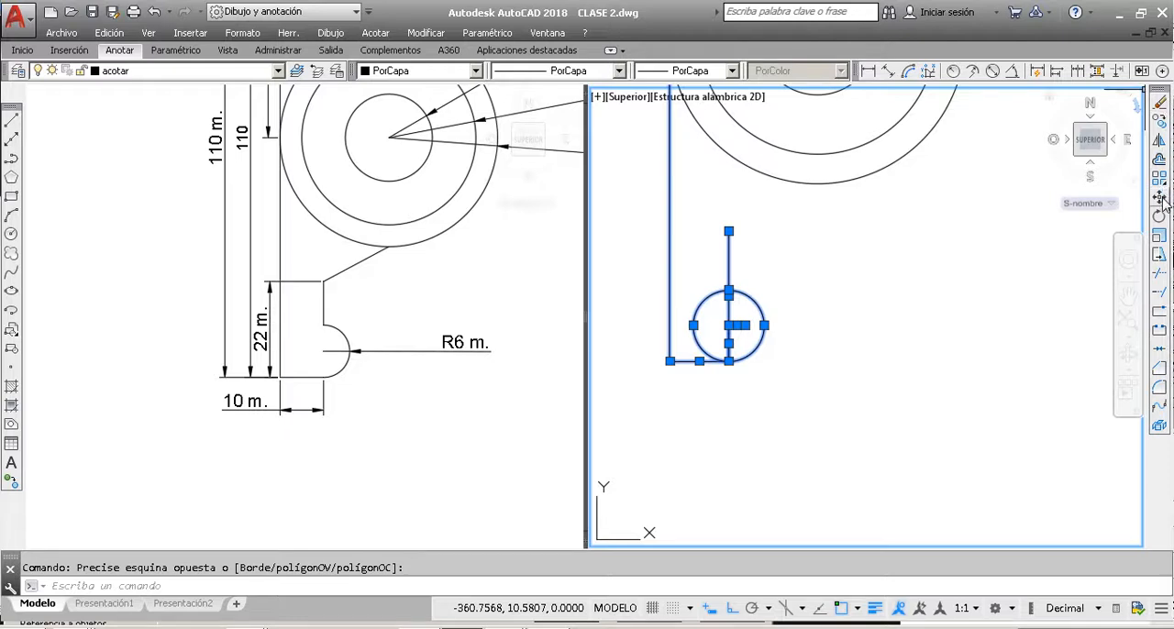
left_click(1160, 277)
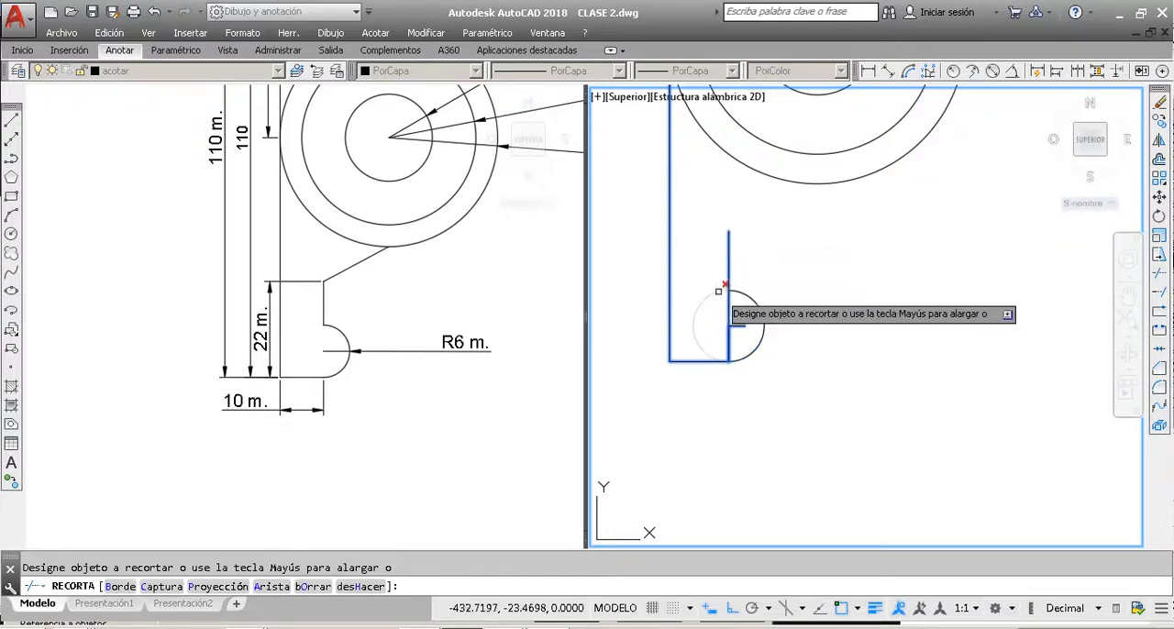
scroll(710, 293, "up", 5)
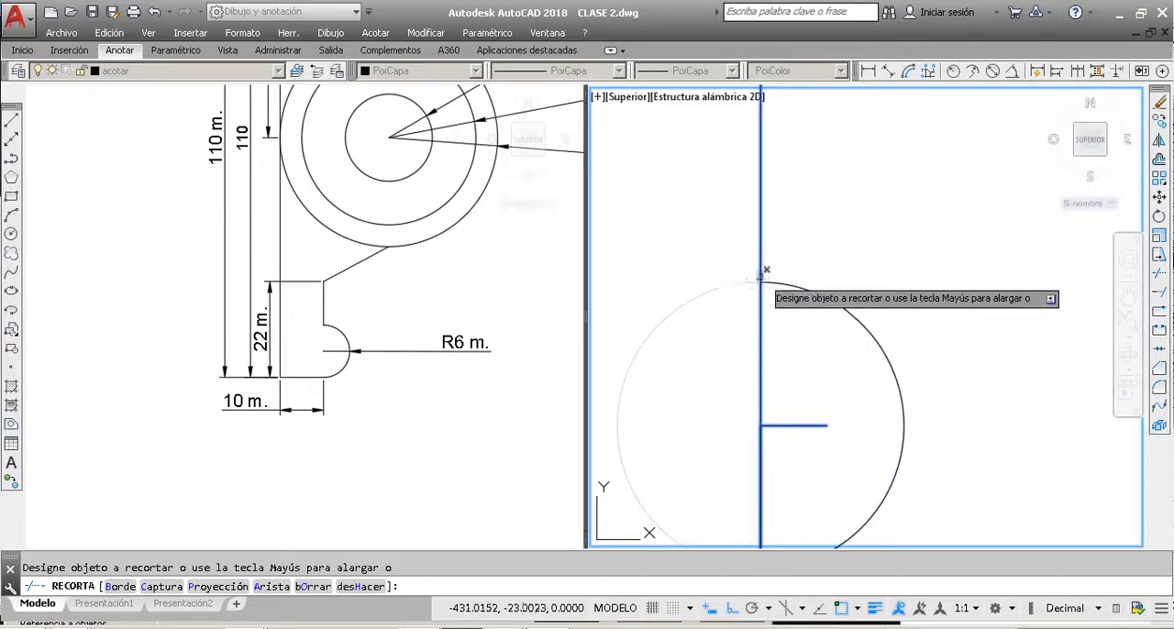
scroll(689, 280, "up", 1)
scroll(687, 293, "down", 3)
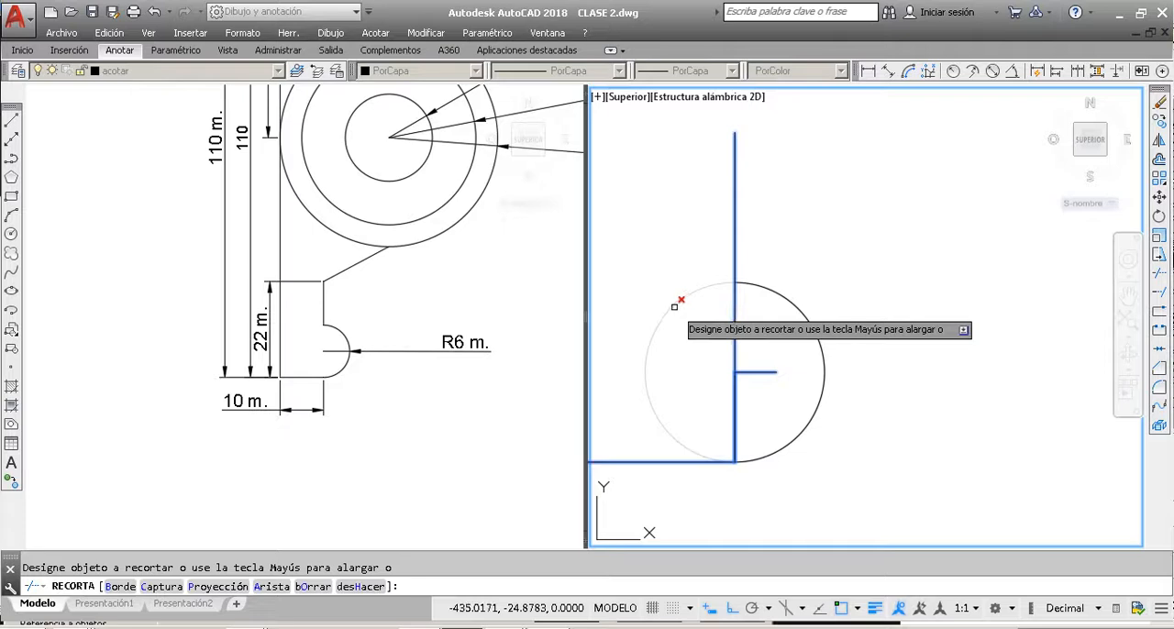
key("Escape")
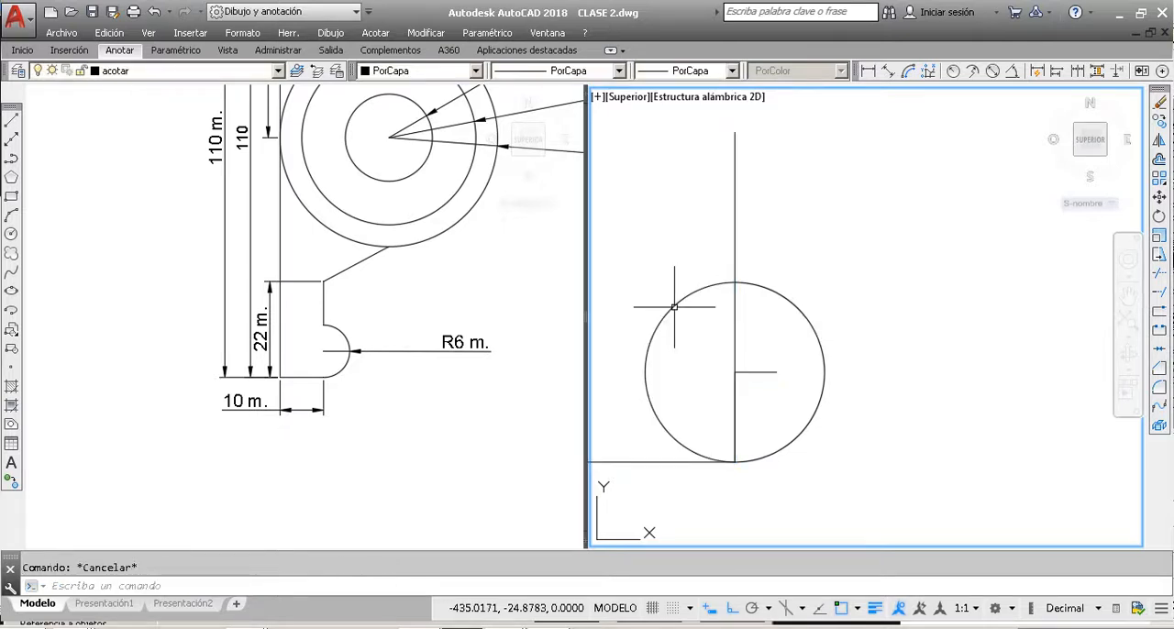
left_click(770, 292)
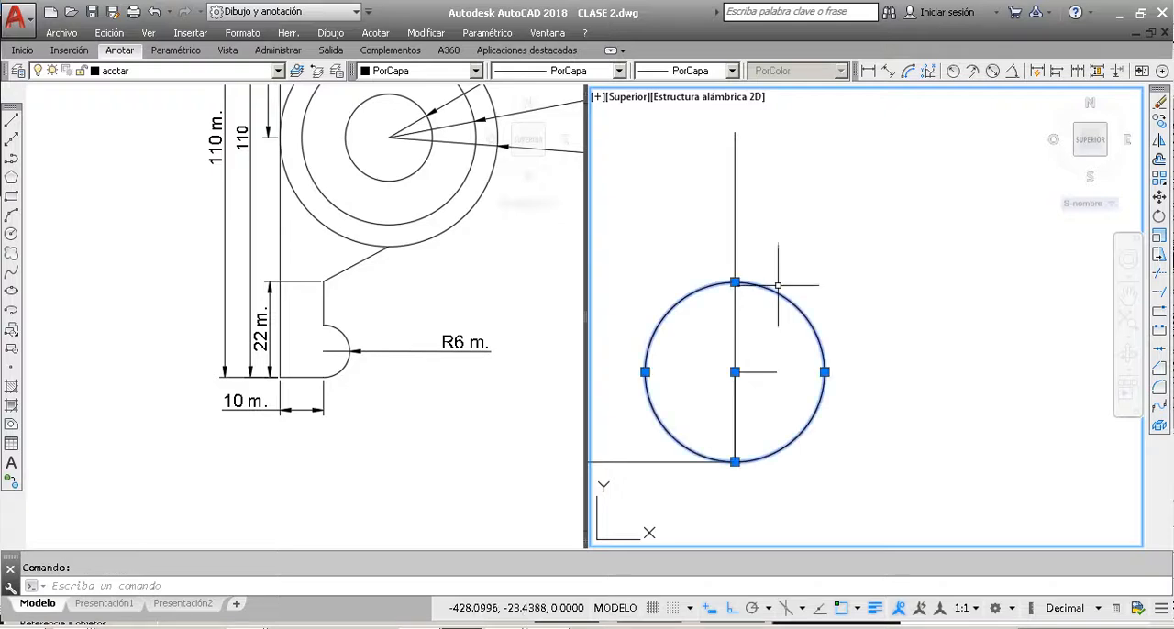
left_click(1159, 277)
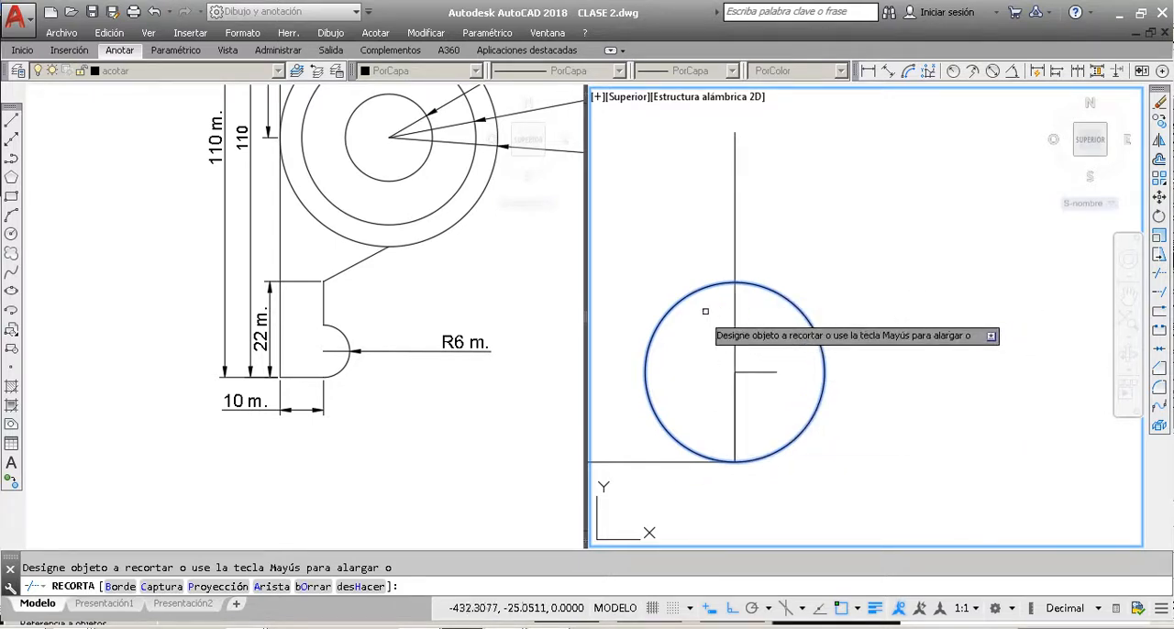
key("Escape")
key("Escape")
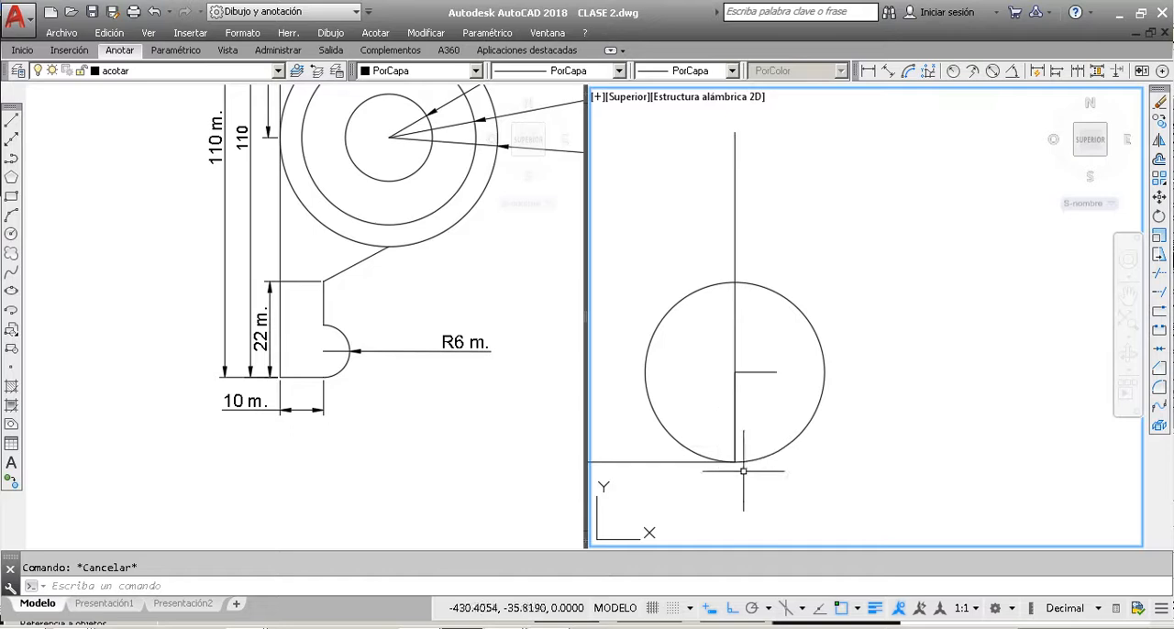
Step: Trim away the left half of the radius 6 circle, using the base line and the 22-unit vertical line as cutting edges
left_click(658, 462)
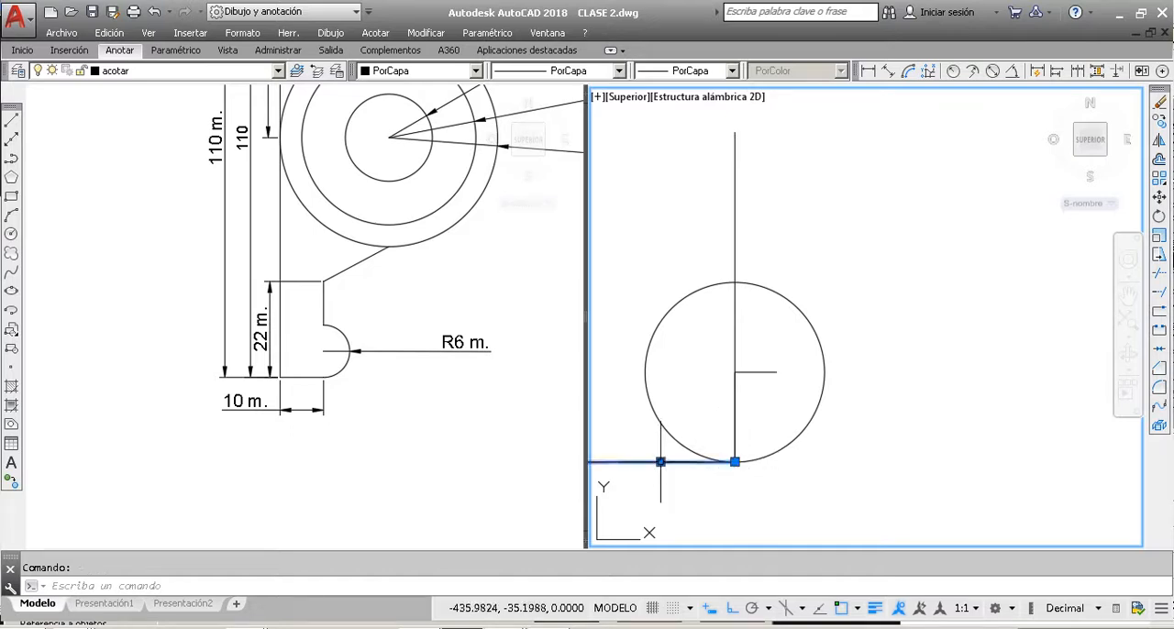
left_click(735, 247)
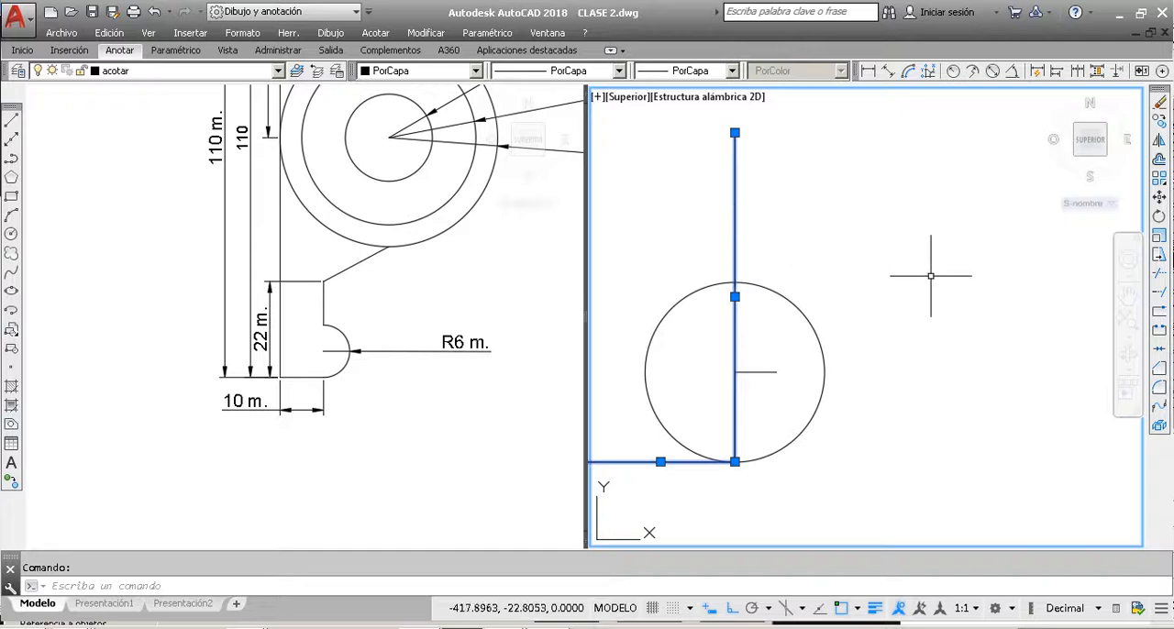
left_click(1158, 280)
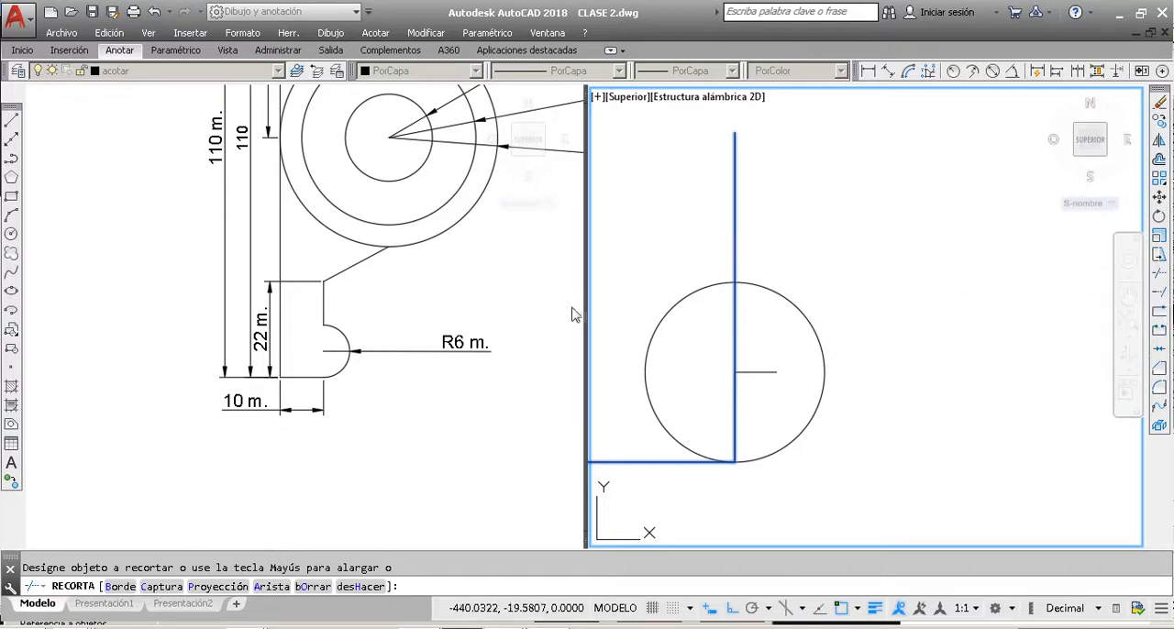
left_click(690, 295)
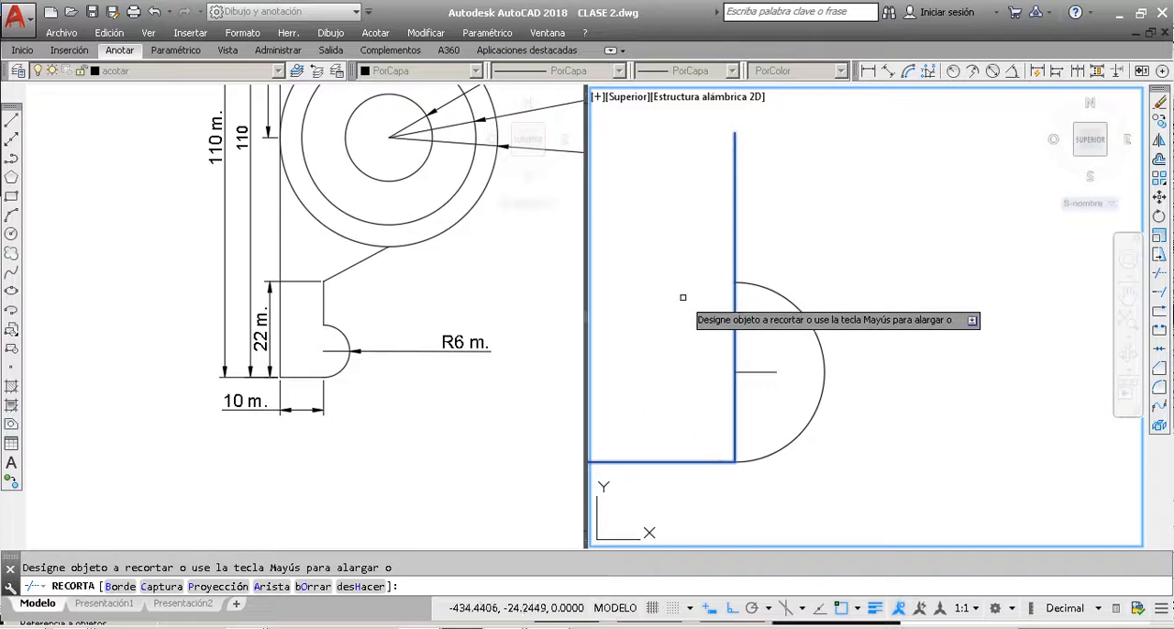
key("Escape")
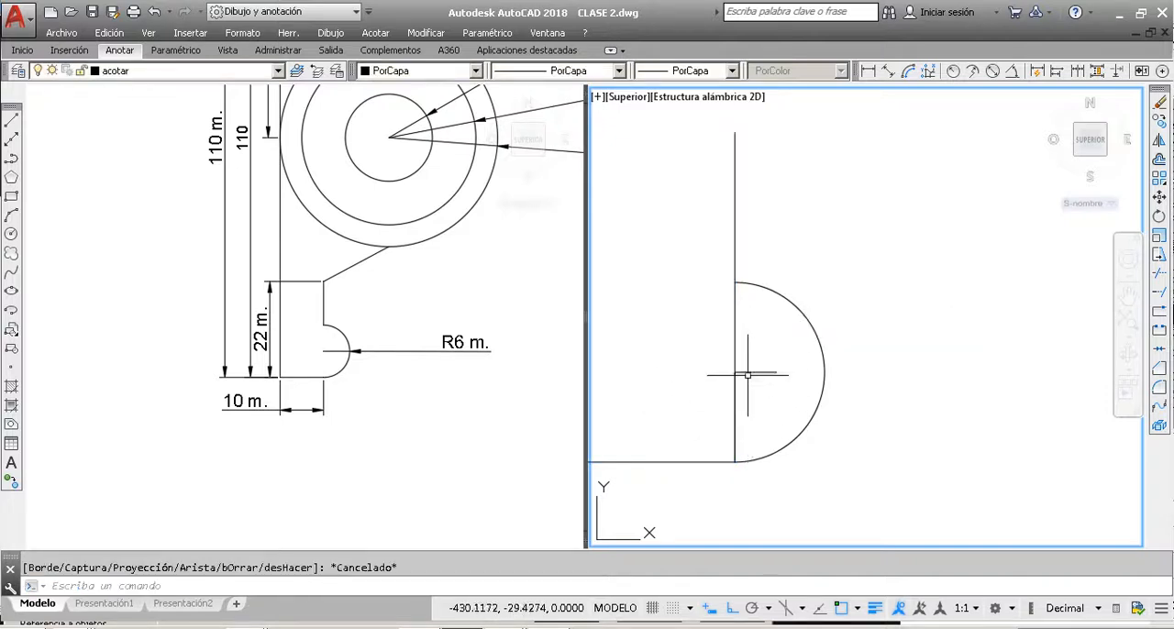
Step: Trim the portion of the 22-unit vertical line between the semicircle's ends, using the semicircle as the cutting edge
left_click(758, 284)
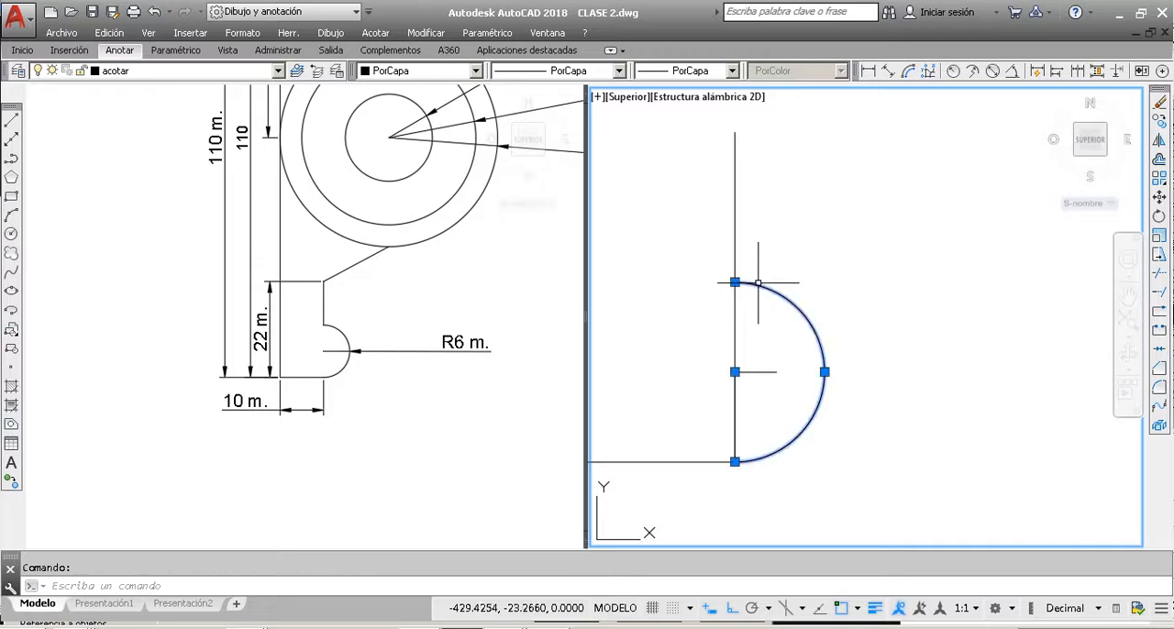
left_click(1159, 275)
left_click(734, 324)
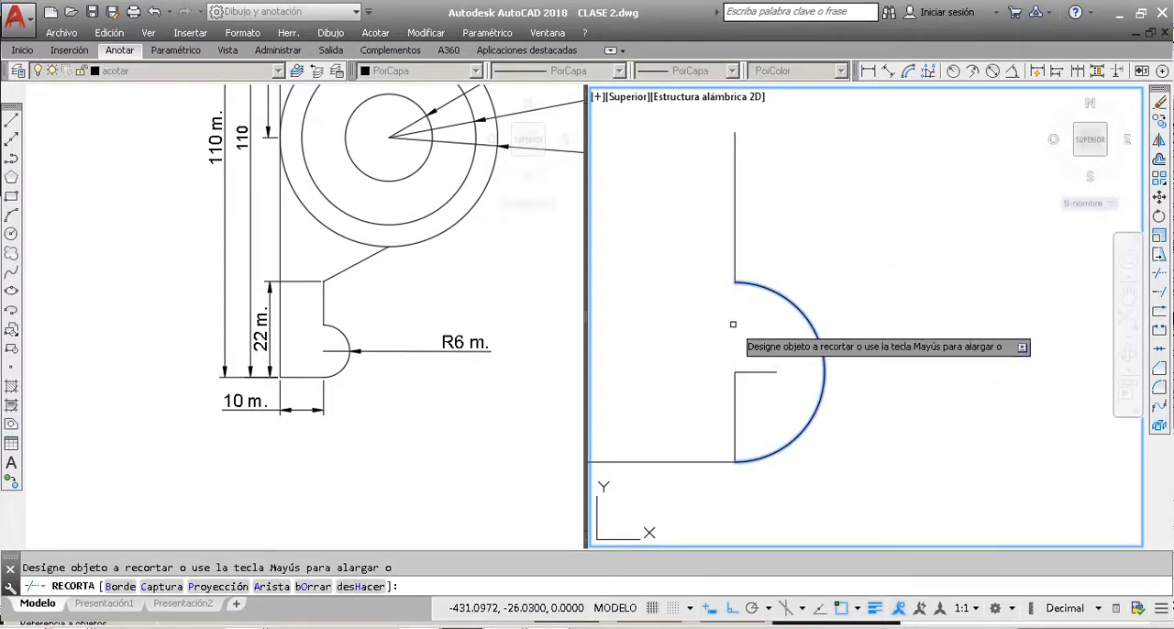
key("Escape")
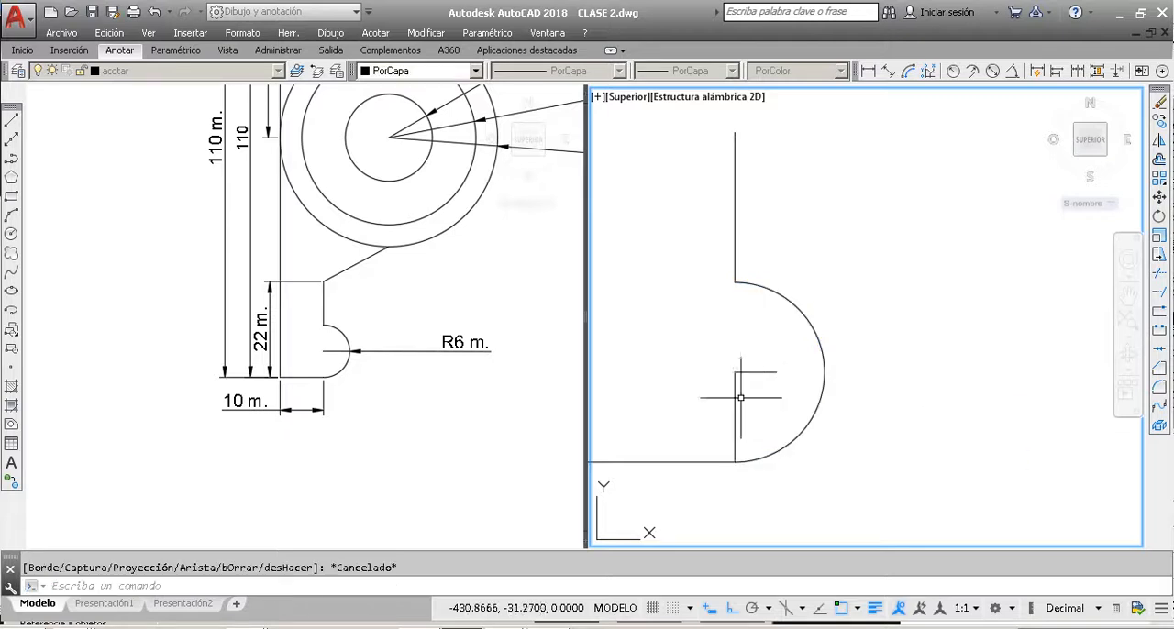
Step: Erase the vertical and horizontal construction lines remaining inside the semicircle
left_click(741, 398)
left_click(711, 422)
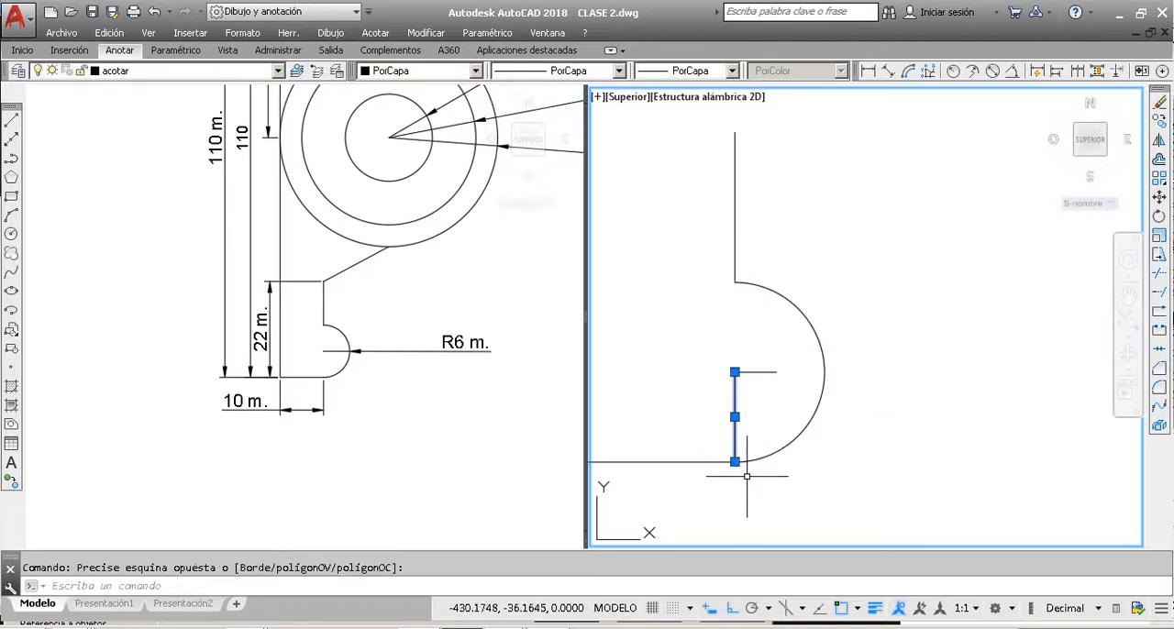
left_click(771, 400)
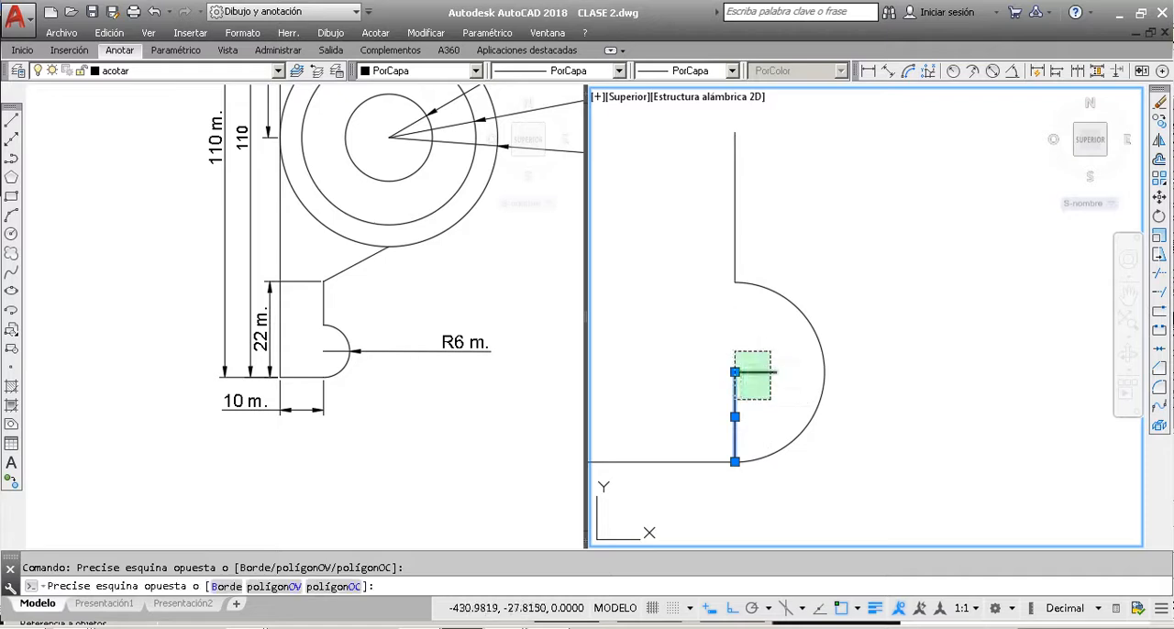
left_click(735, 352)
key("Delete")
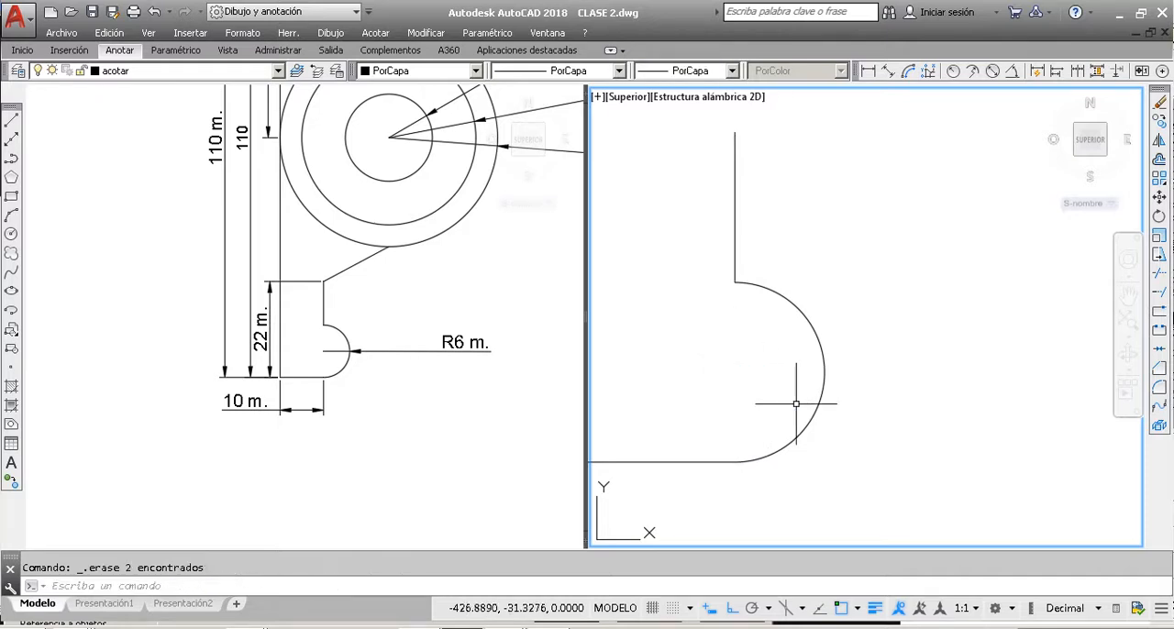
Step: Examine how the slanted line in the dimensioned reference joins the 22-unit leg to the bottom of the outer circle
scroll(734, 421, "down", 4)
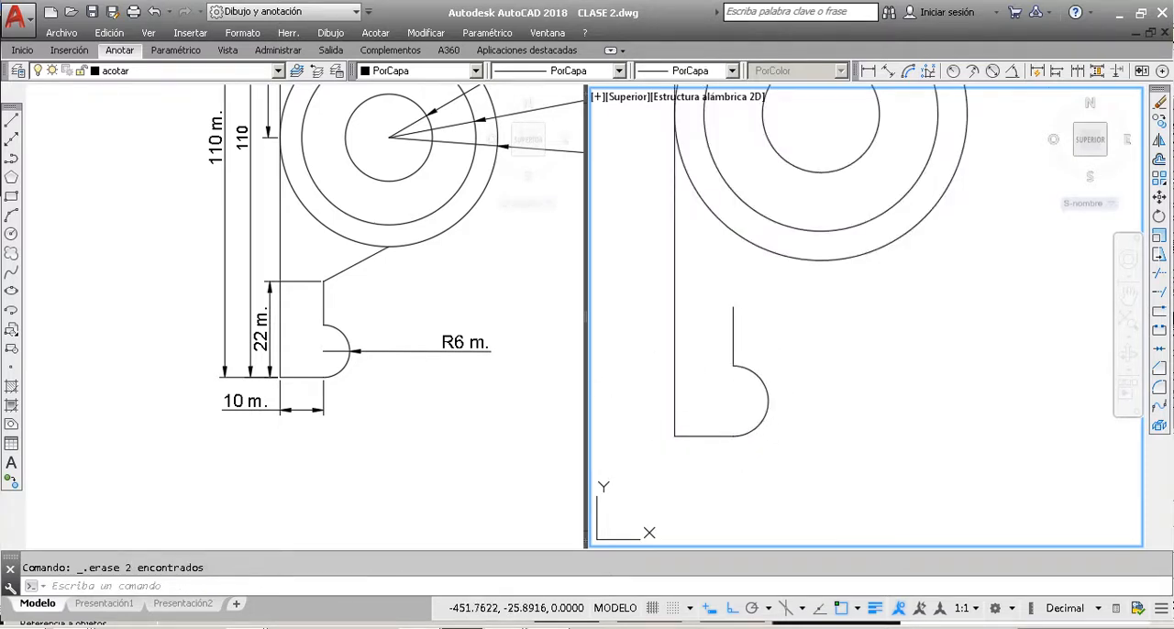
left_click(414, 398)
scroll(308, 354, "up", 2)
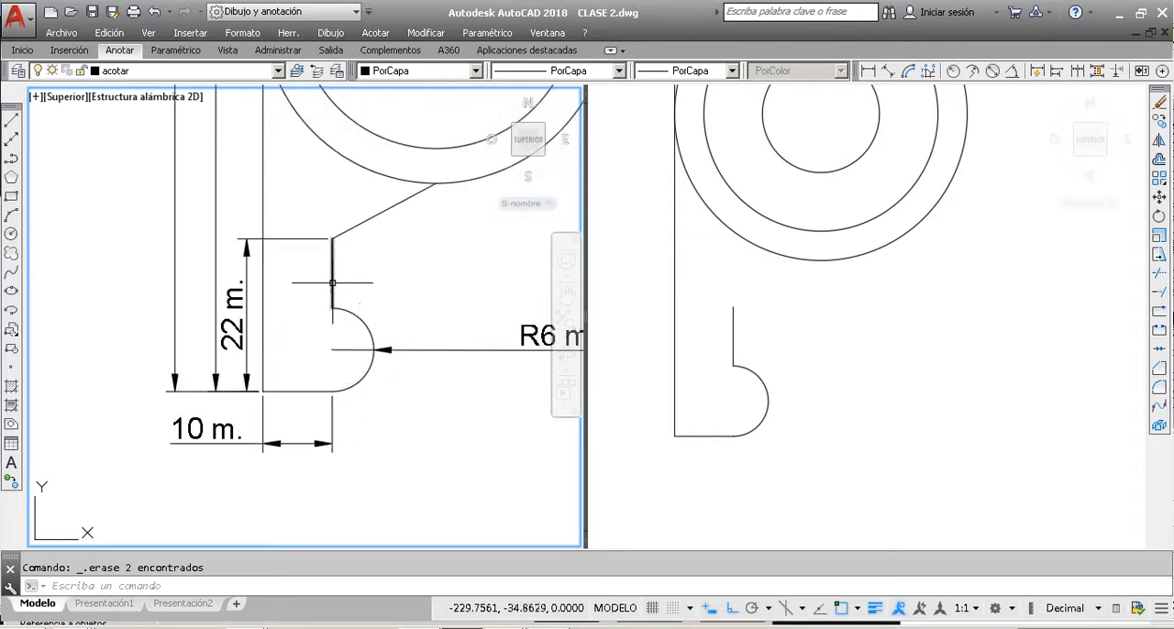
left_click(809, 380)
left_click(381, 263)
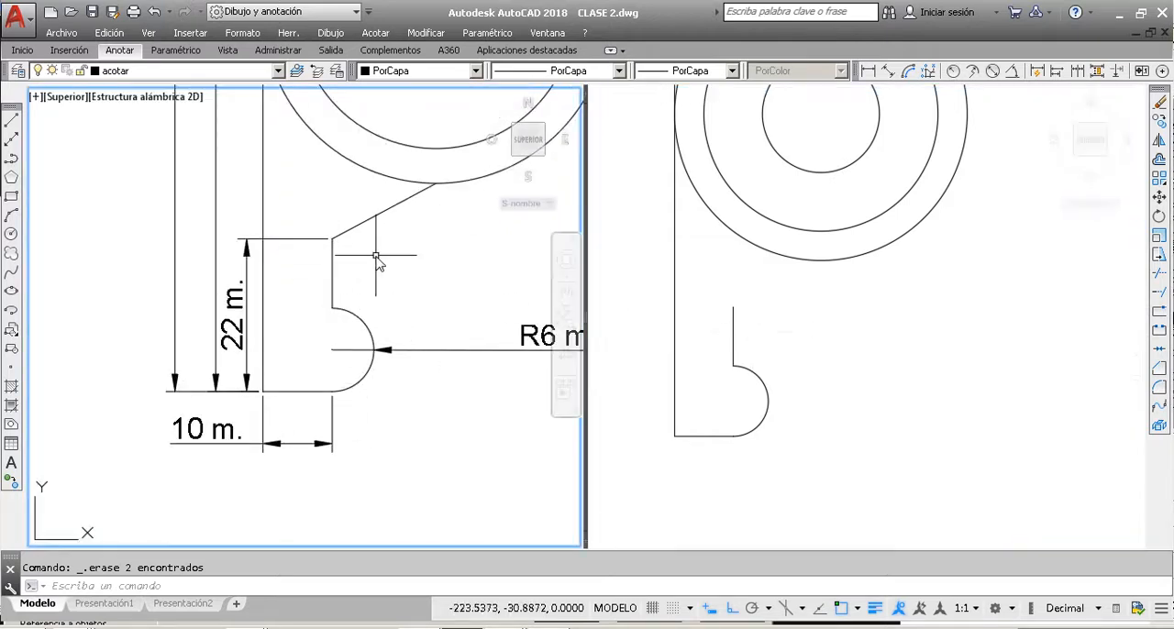
left_click(416, 179)
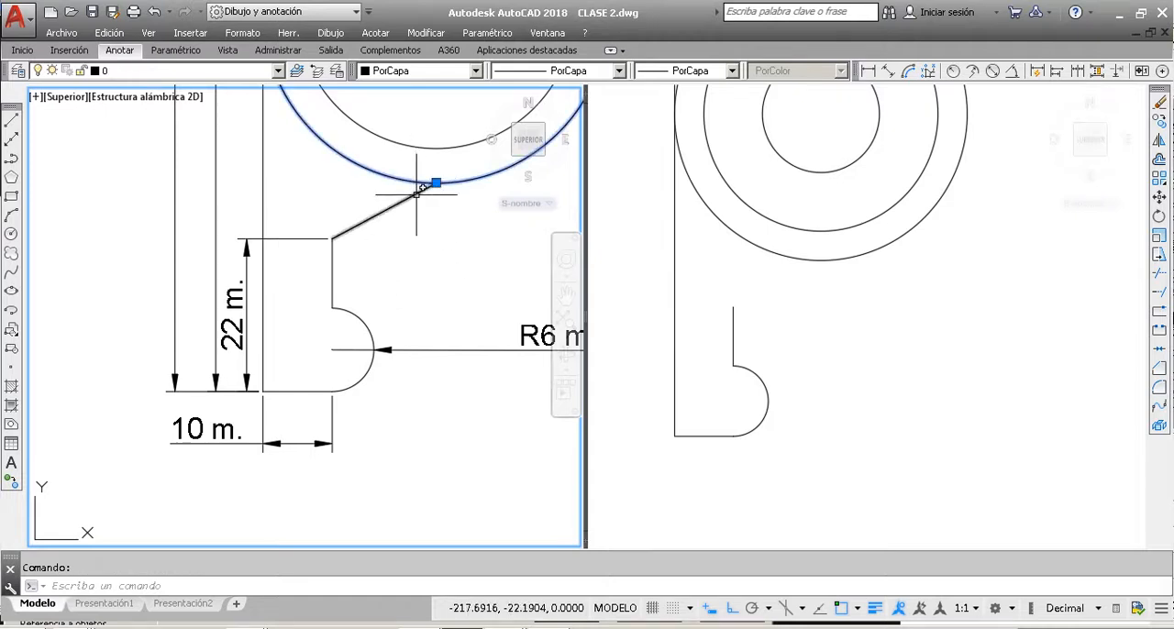
left_click(427, 187)
scroll(433, 181, "up", 4)
scroll(433, 182, "down", 5)
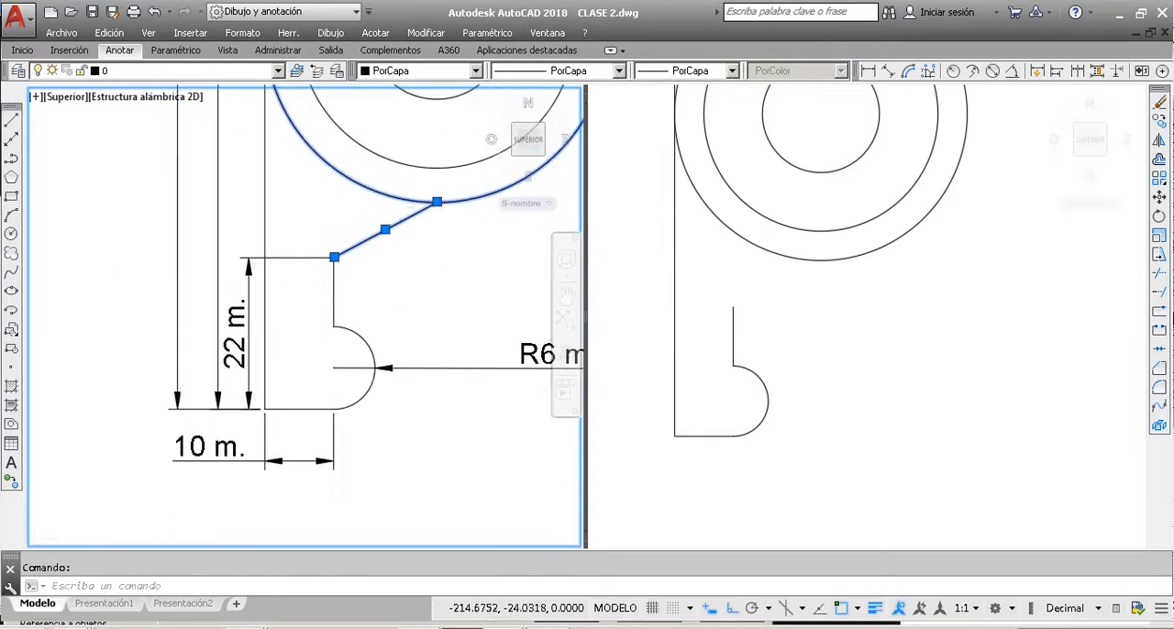
key("Escape")
Step: Draw a slanted line from the upper end of the redrawn leg's vertical edge to the bottom quadrant of the outer circle
left_click(11, 120)
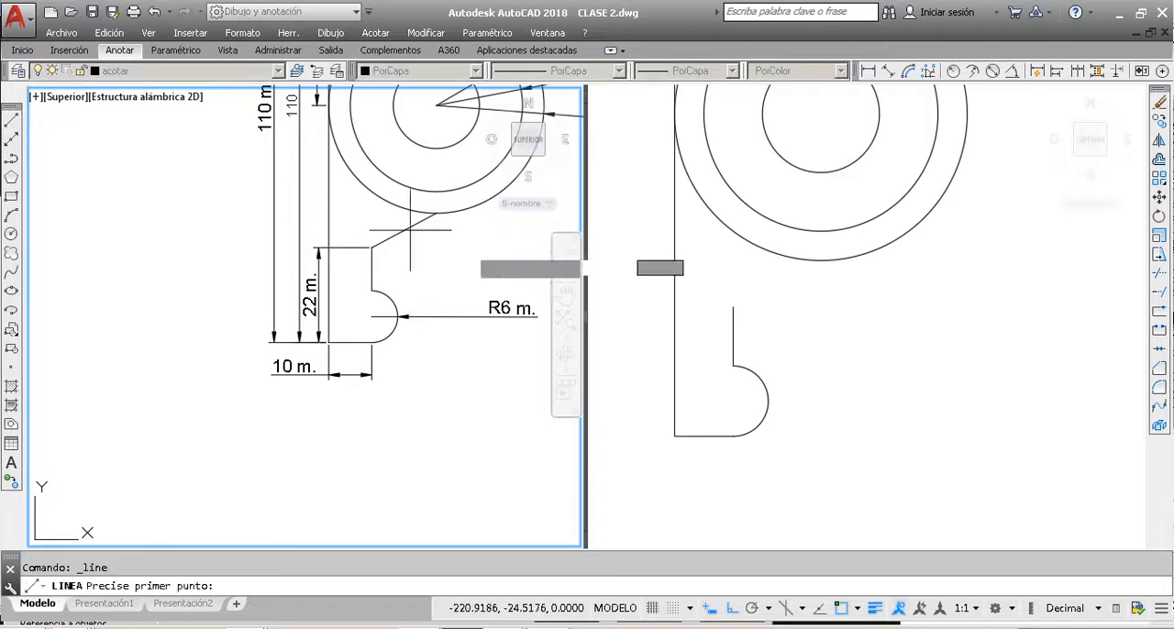
left_click(741, 309)
left_click(733, 308)
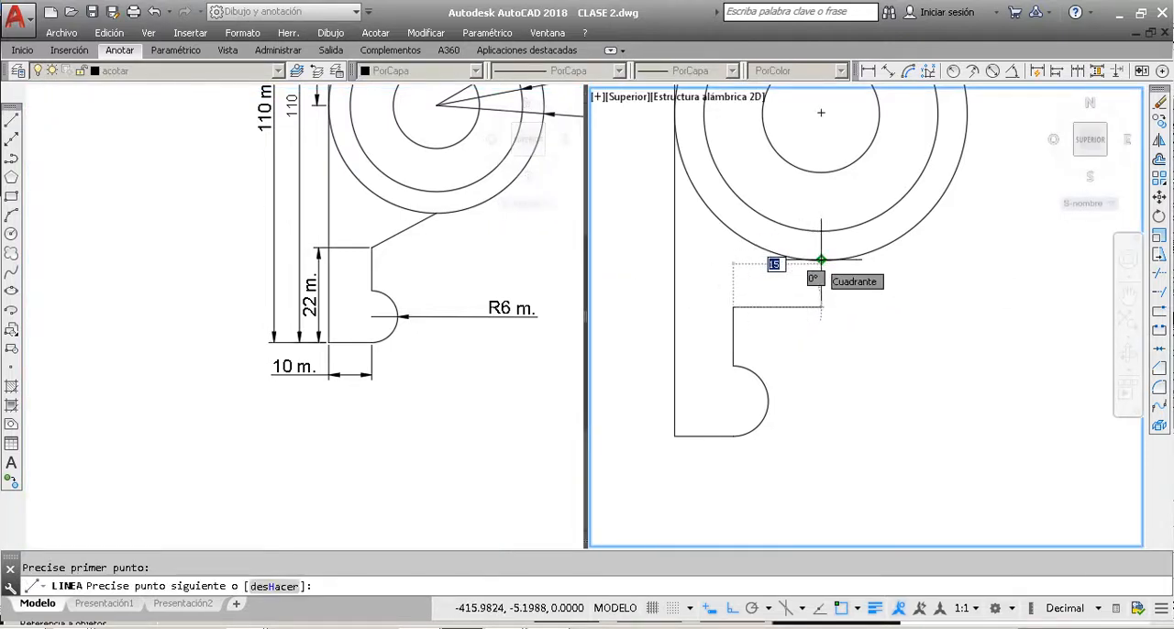
key("Escape")
Step: Review the whole redrawn part and compare its outline with the fully dimensioned reference drawing
scroll(684, 367, "down", 5)
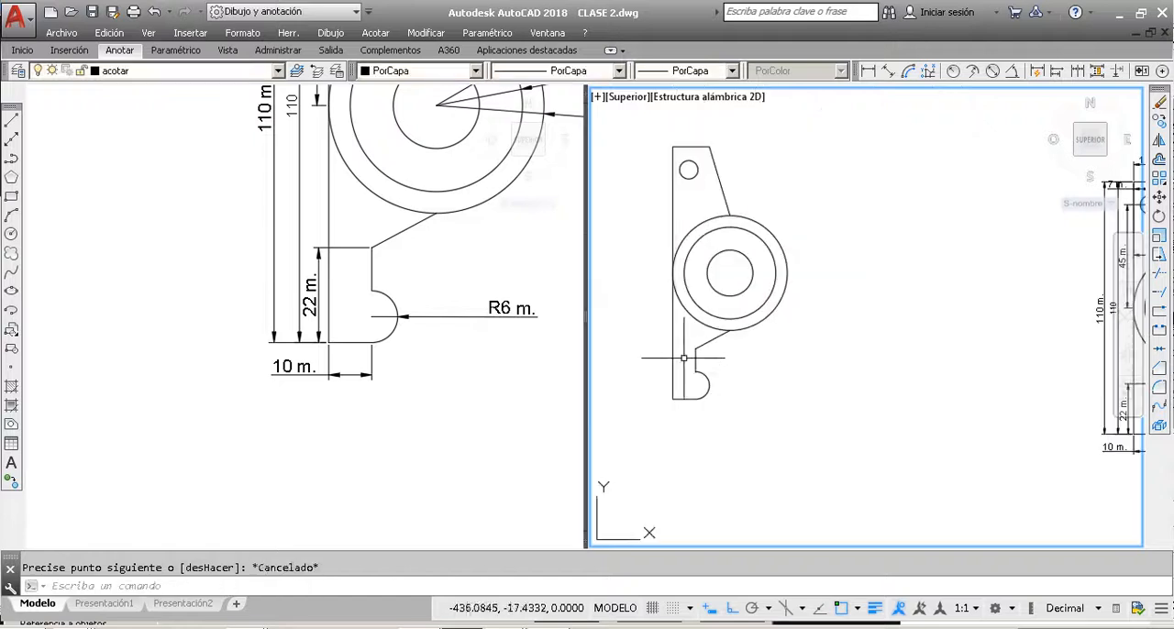
scroll(697, 348, "down", 1)
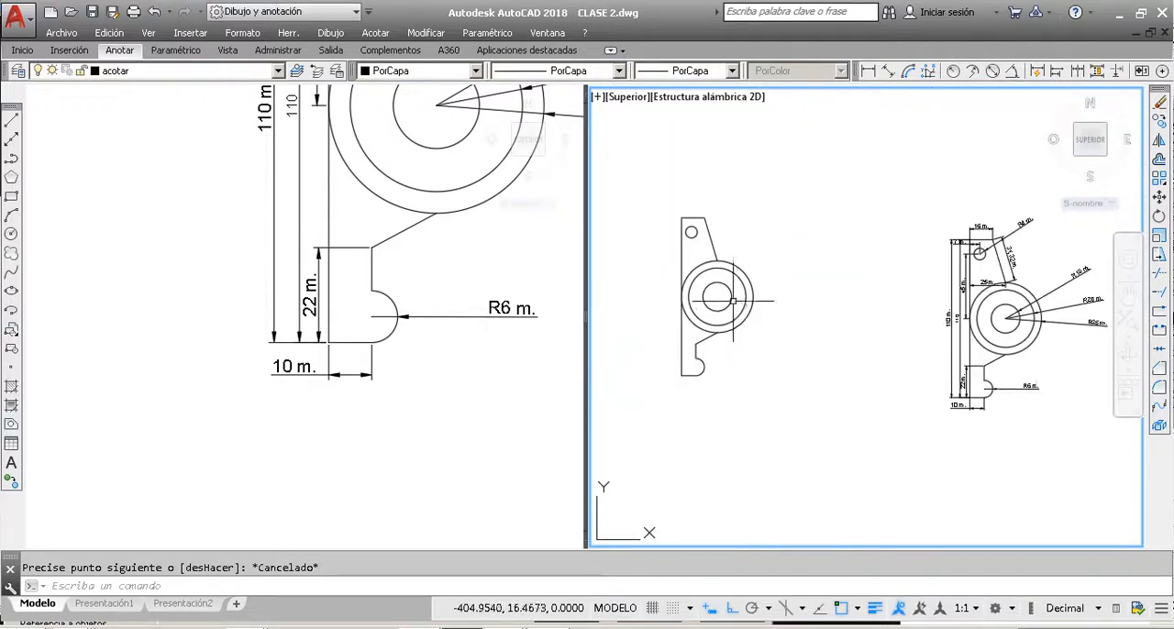
scroll(687, 271, "up", 5)
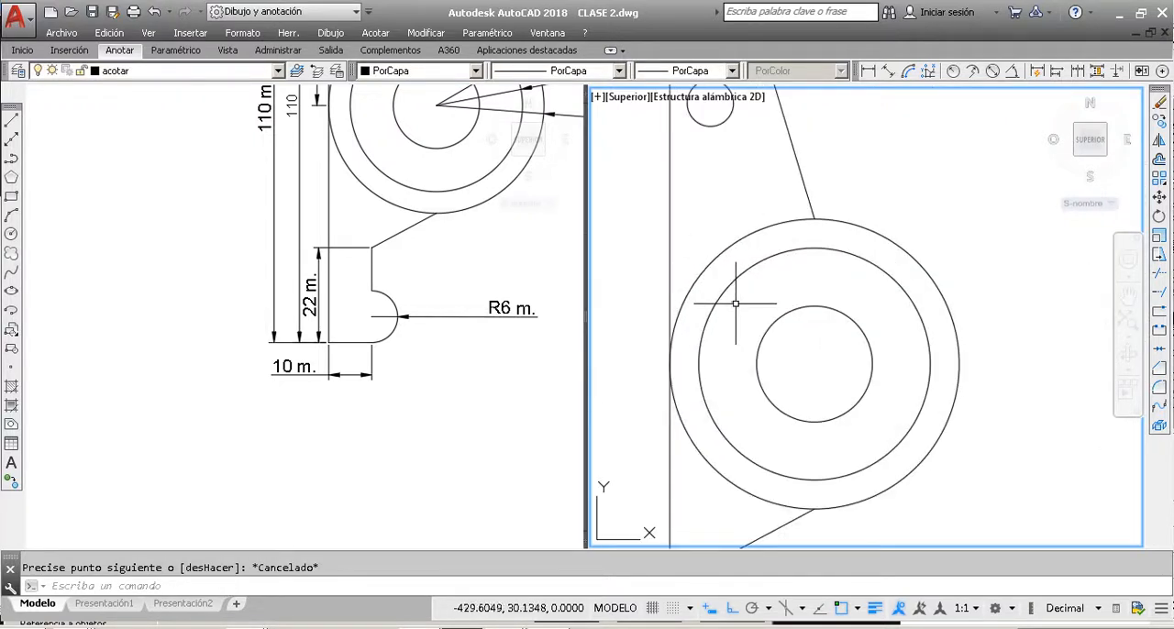
scroll(745, 302, "down", 2)
scroll(743, 302, "down", 4)
scroll(691, 349, "up", 4)
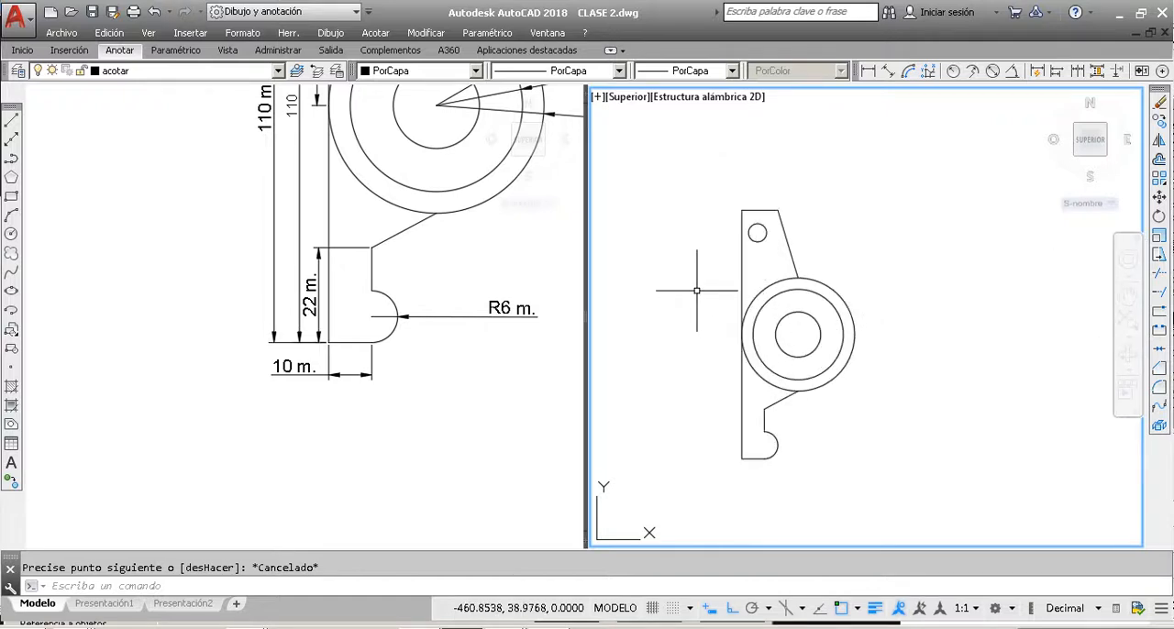
scroll(896, 297, "down", 3)
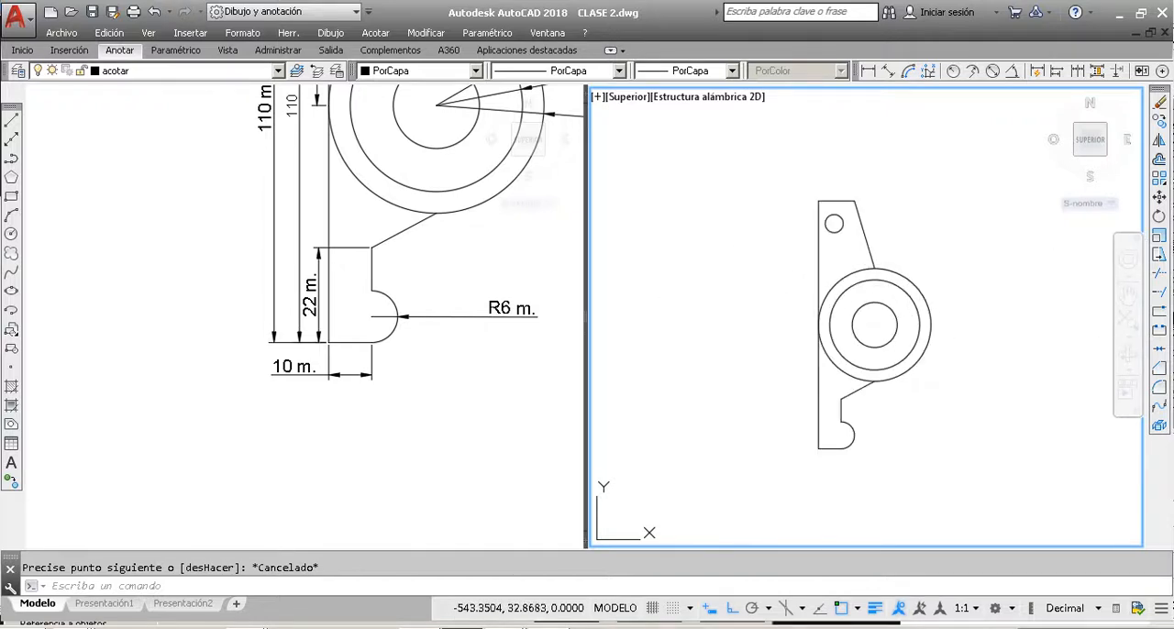
left_click(444, 287)
scroll(446, 275, "down", 4)
scroll(450, 252, "down", 5)
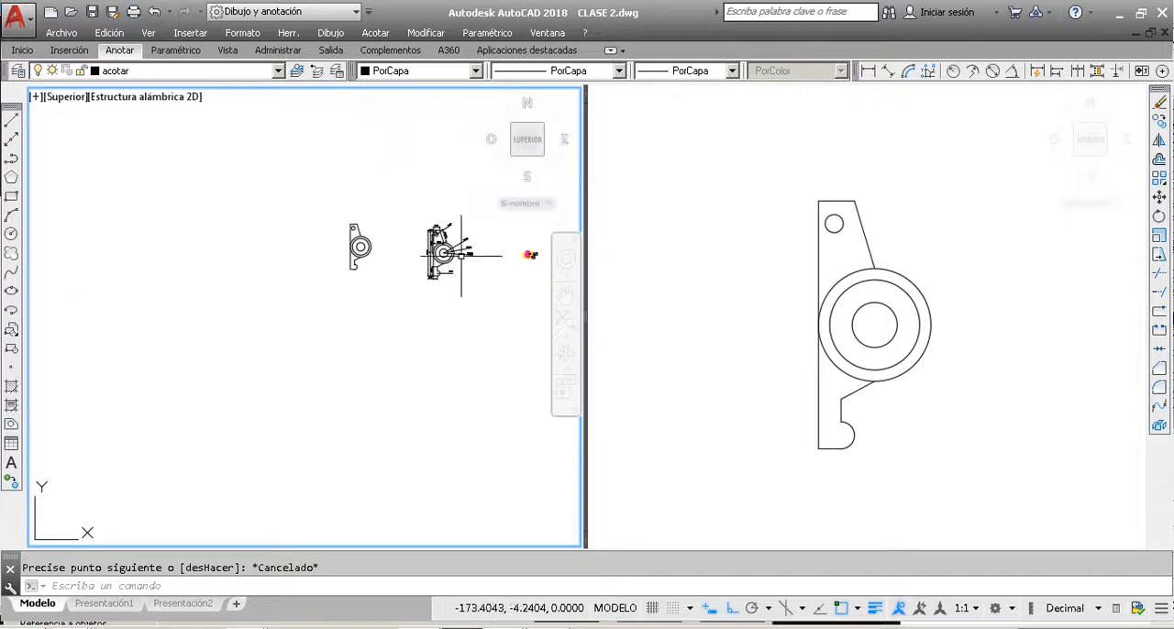
scroll(452, 256, "up", 3)
scroll(453, 257, "up", 3)
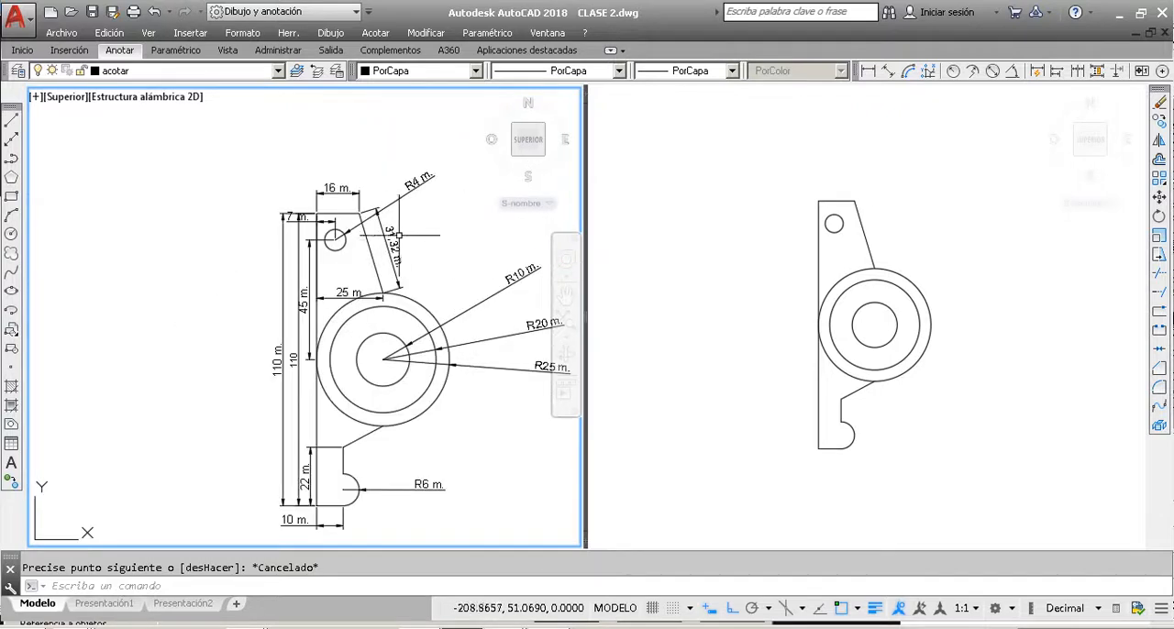
scroll(398, 238, "down", 2)
scroll(457, 244, "up", 2)
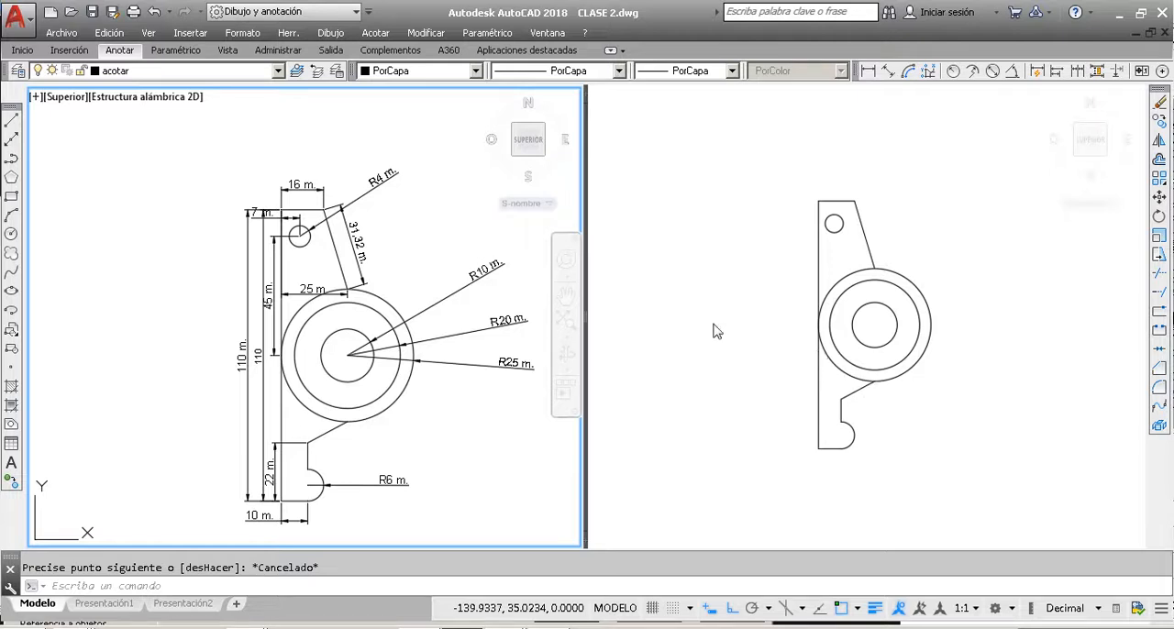
Step: Draw a narrow vertical ellipse spanning from the top quadrant of the R10 circle to the top quadrant of the R20 circle
left_click(11, 291)
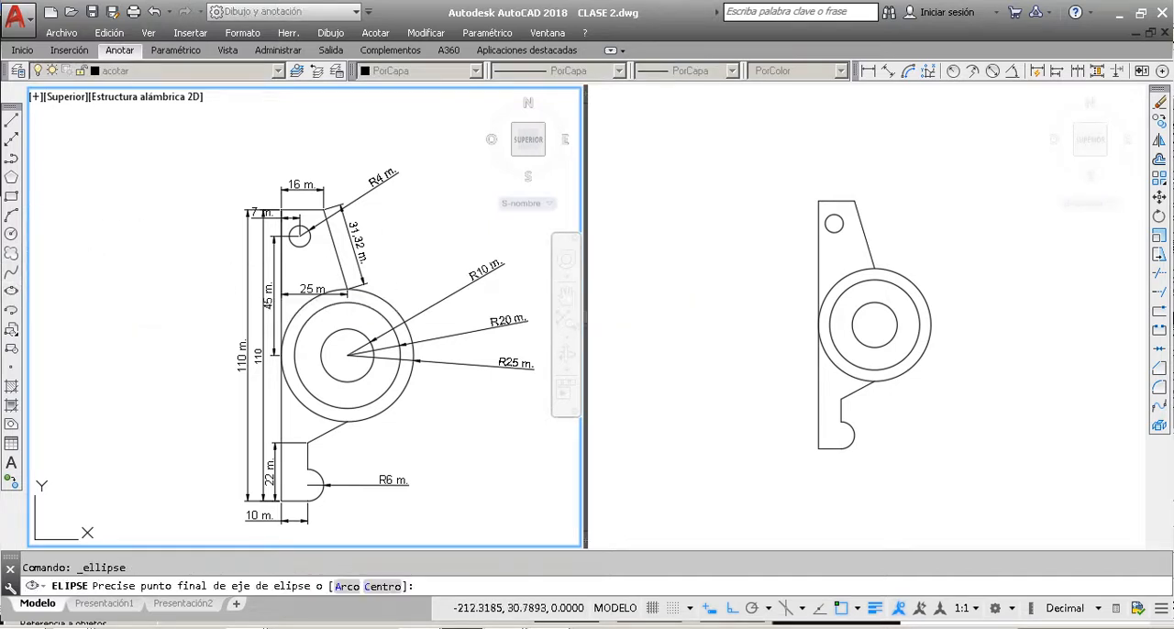
left_click(869, 302)
scroll(875, 303, "up", 4)
left_click(874, 302)
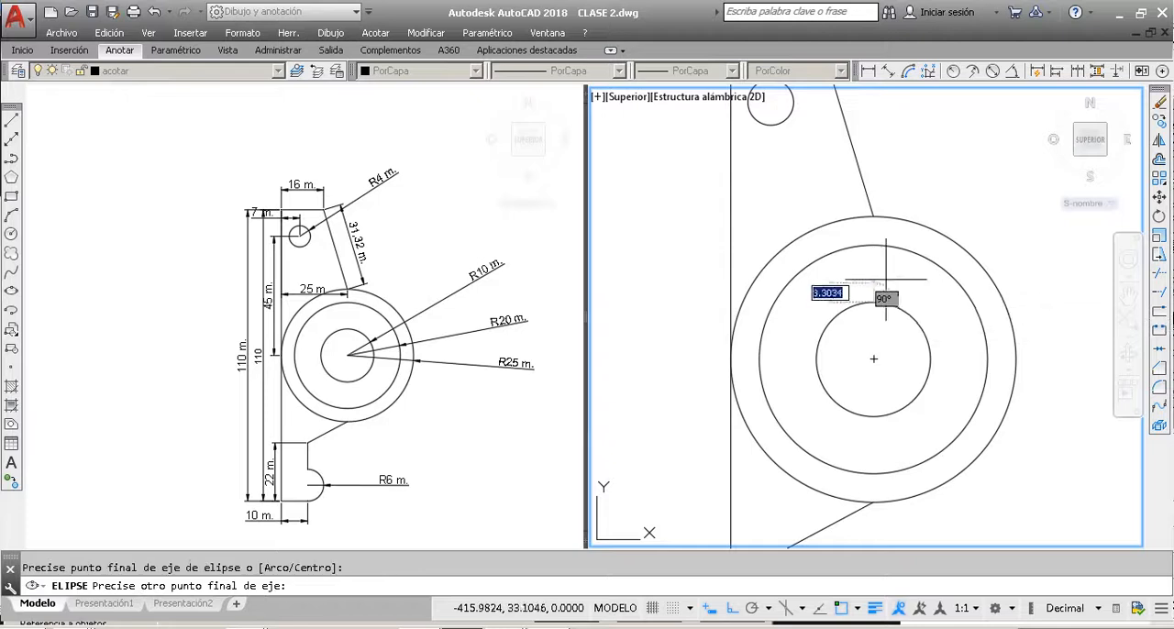
left_click(875, 246)
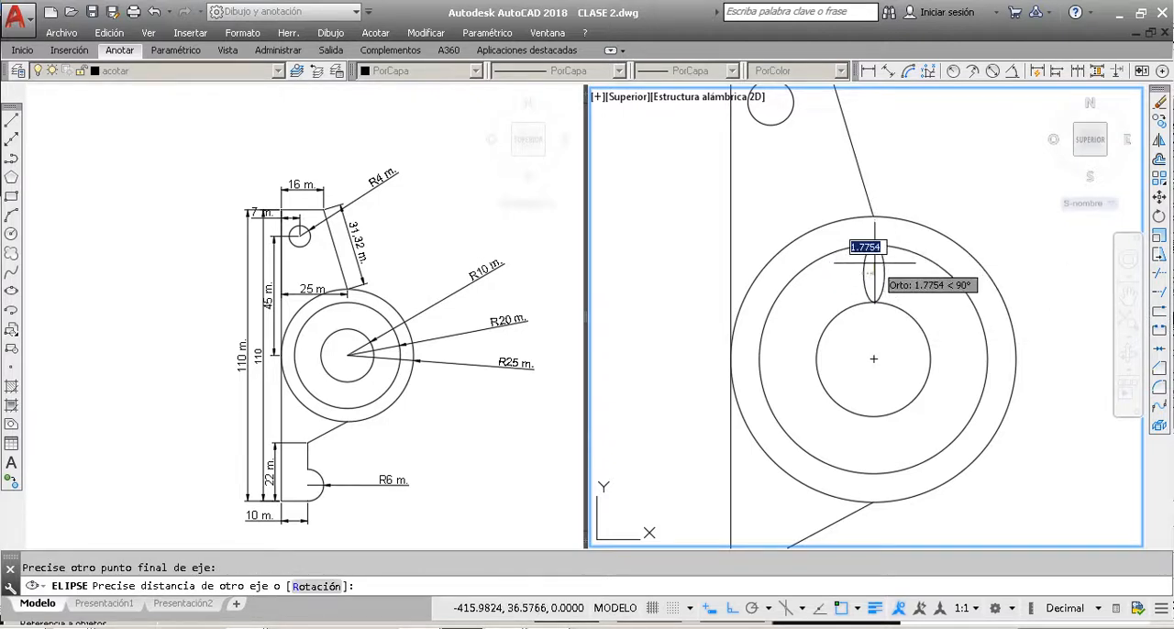
left_click(881, 286)
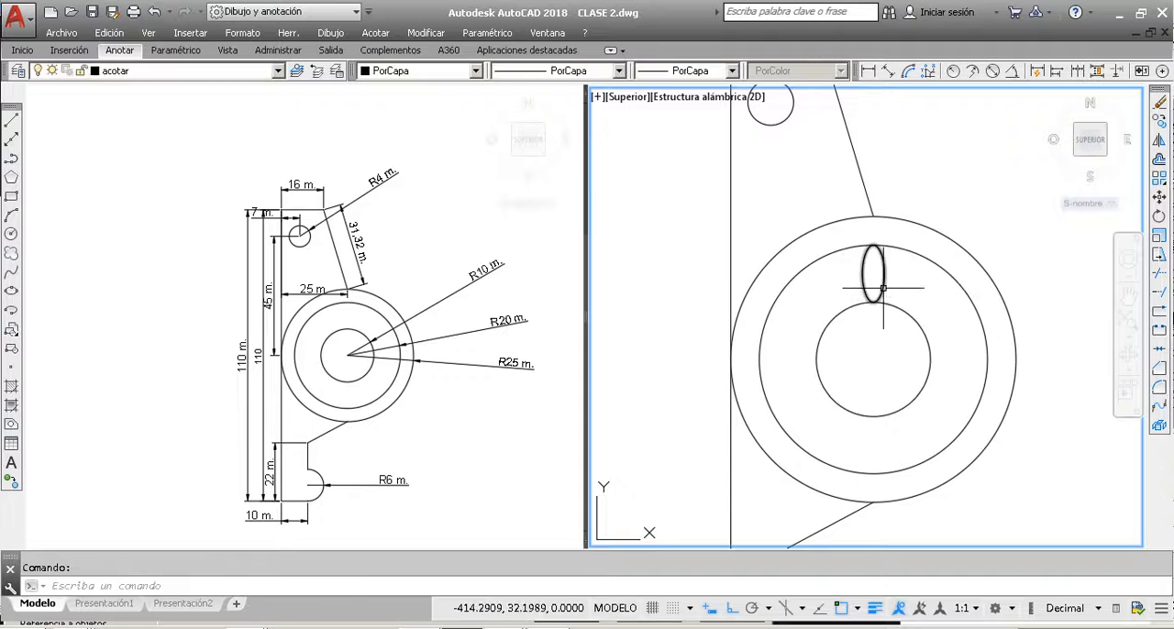
left_click(883, 288)
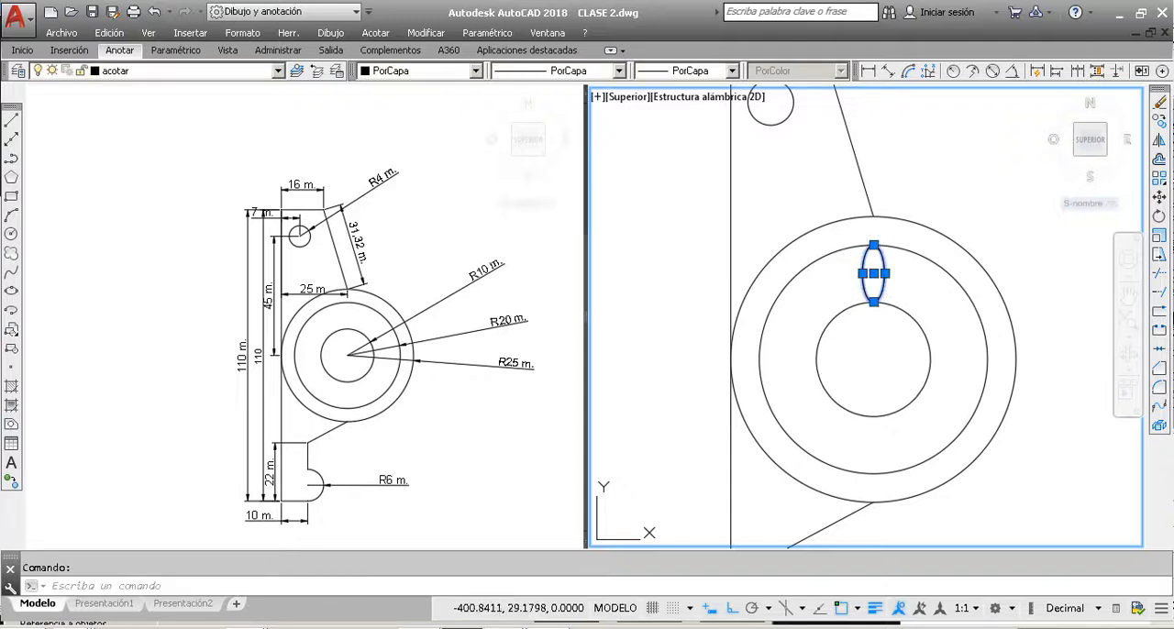
key("Escape")
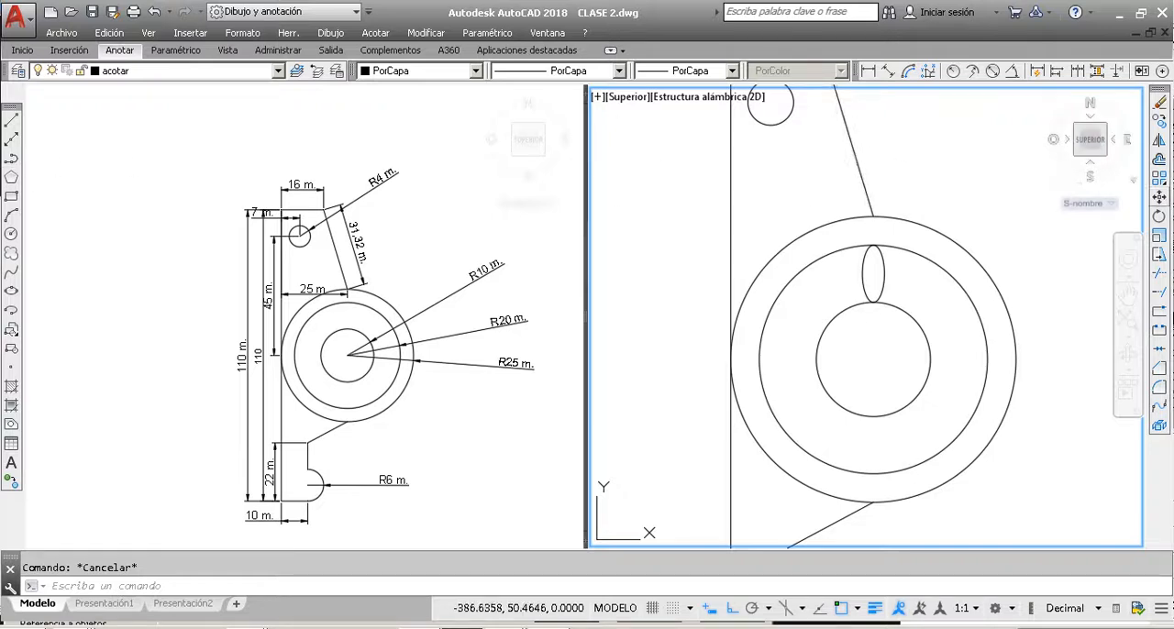
Step: Create a polar array of the ellipse around the common centre of the concentric circles
left_click(1161, 179)
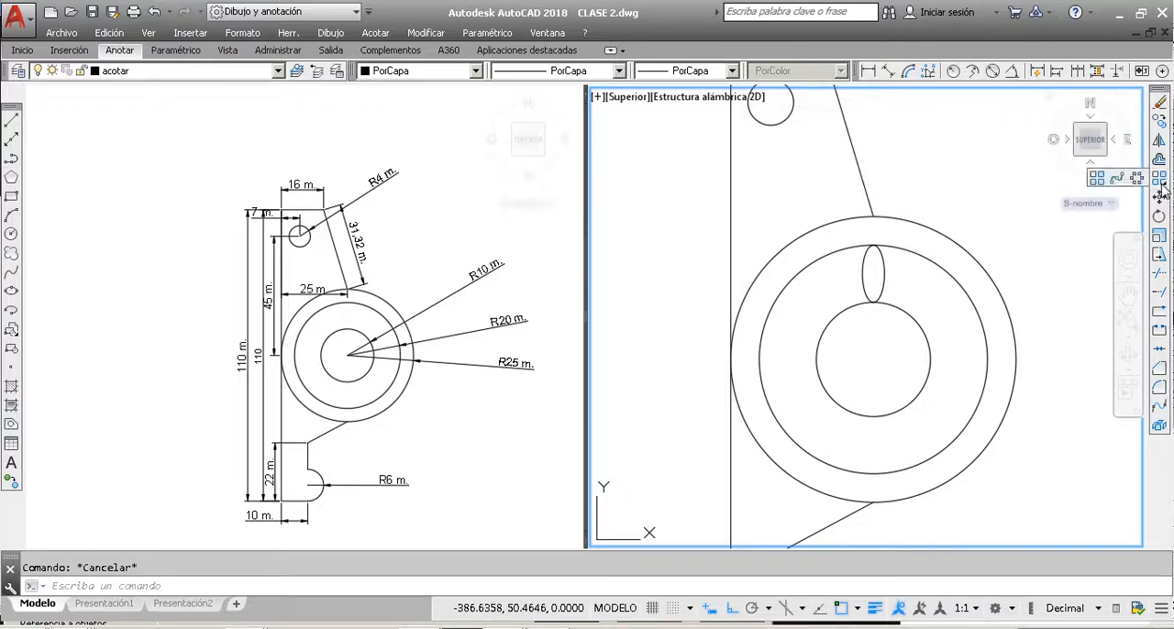
left_click(1136, 177)
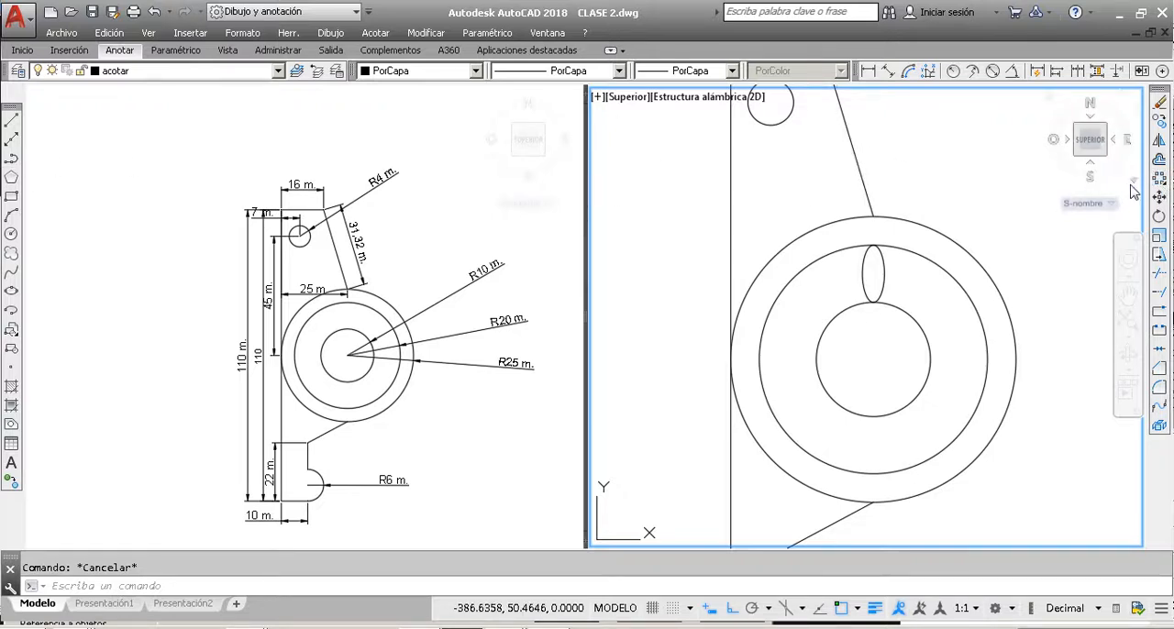
left_click(883, 282)
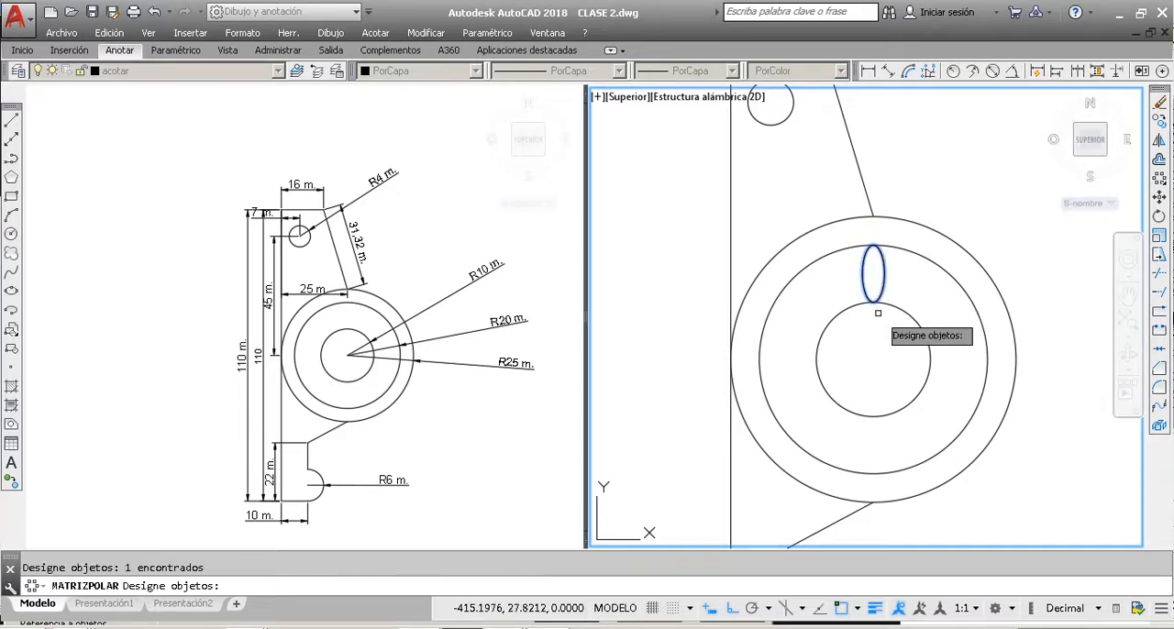
key("Return")
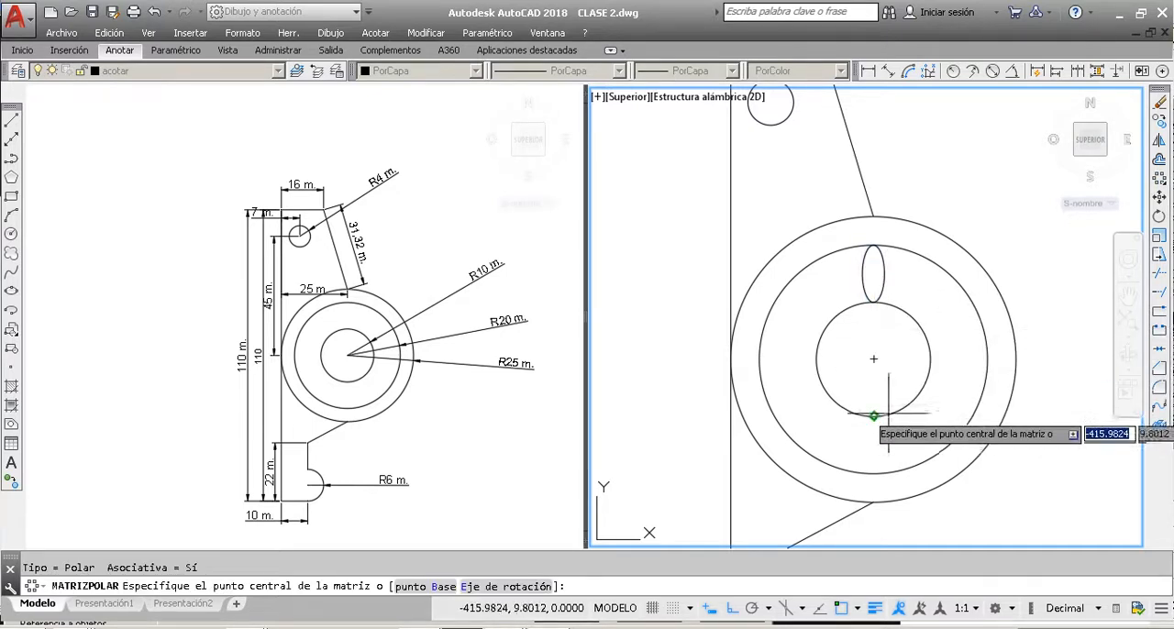
left_click(874, 358)
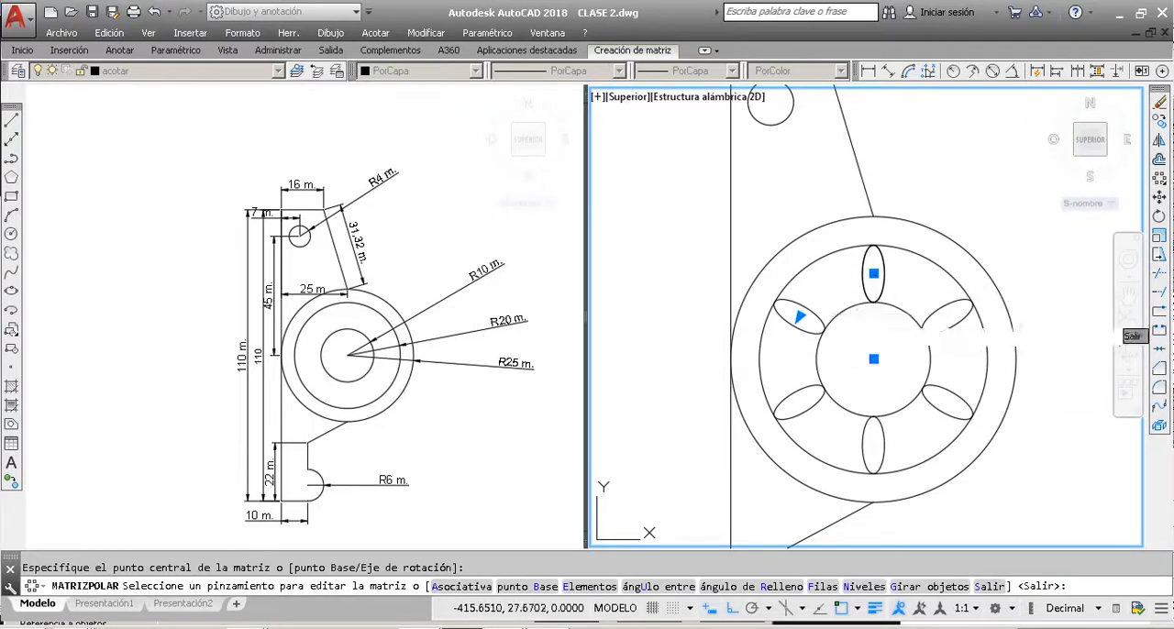
key("Escape")
Step: Undo the polar array and the ellipse
key("ctrl+z")
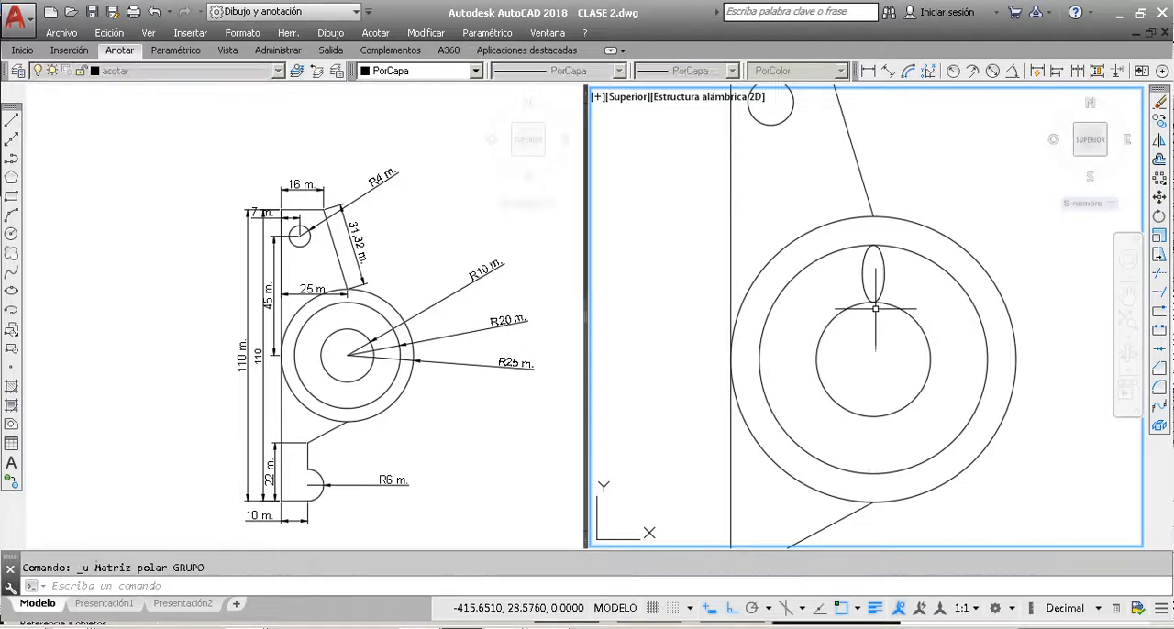
key("ctrl+z")
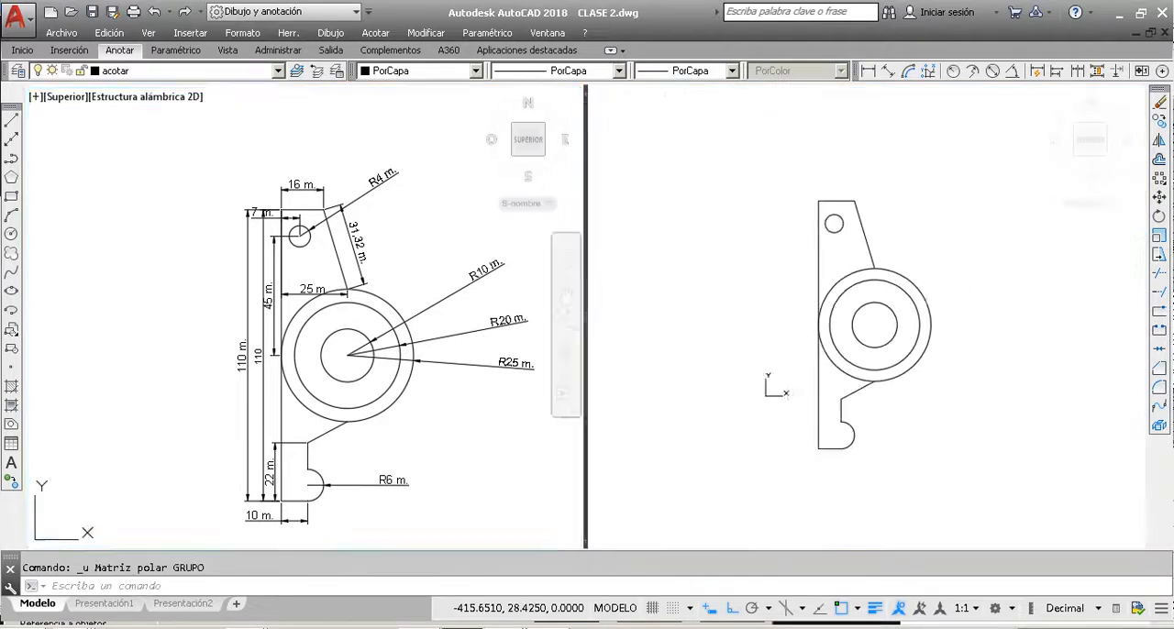
left_click(983, 287)
left_click(968, 258)
left_click(980, 303)
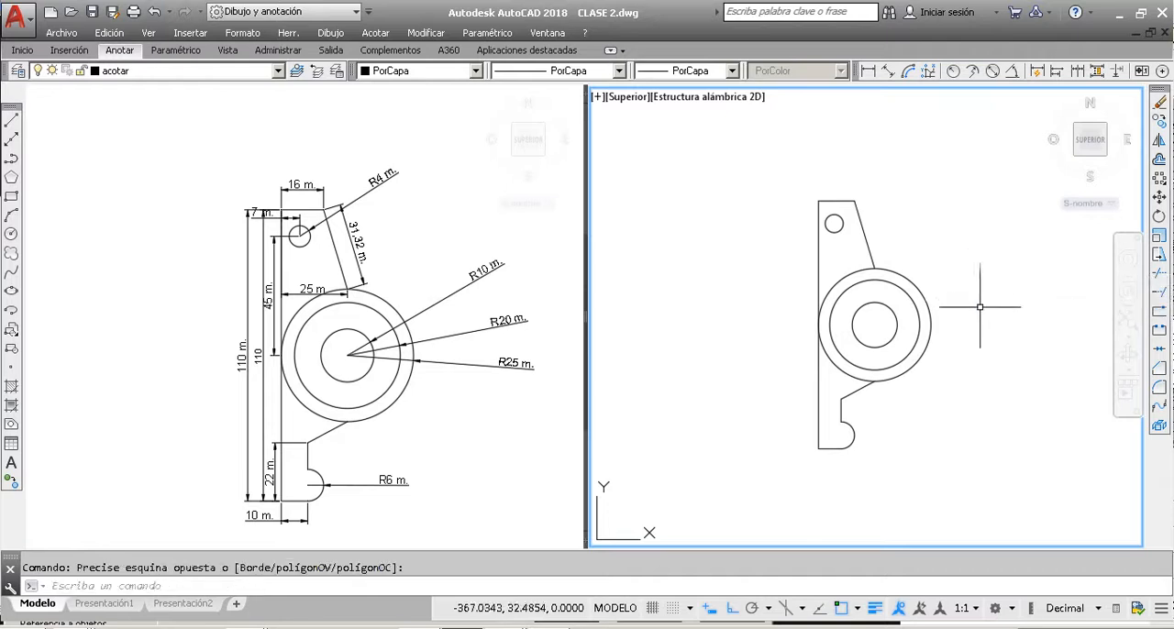
Step: Draw a vertical line joining the top quadrants of the R20 and R10 circles
scroll(891, 311, "up", 2)
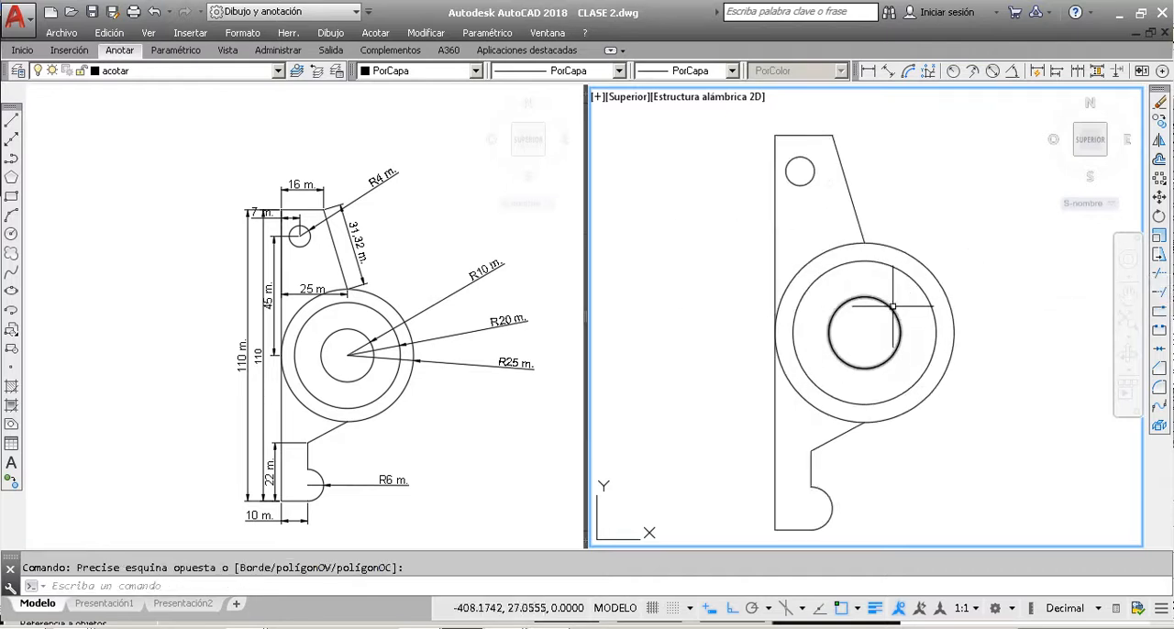
left_click(11, 233)
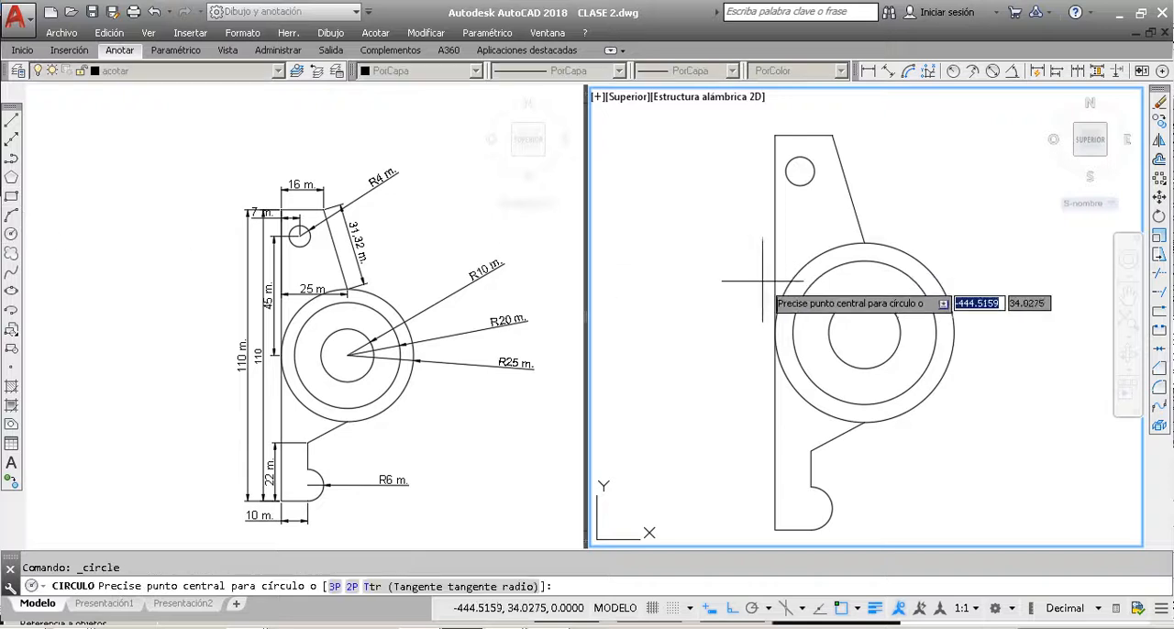
scroll(867, 293, "up", 2)
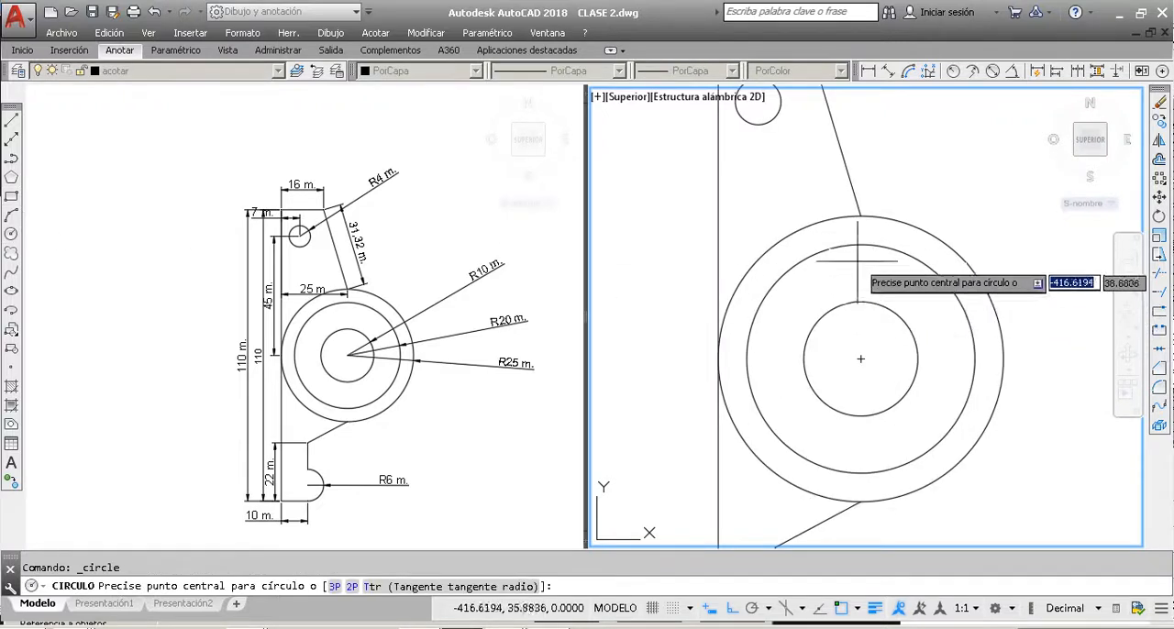
left_click(13, 121)
left_click(859, 218)
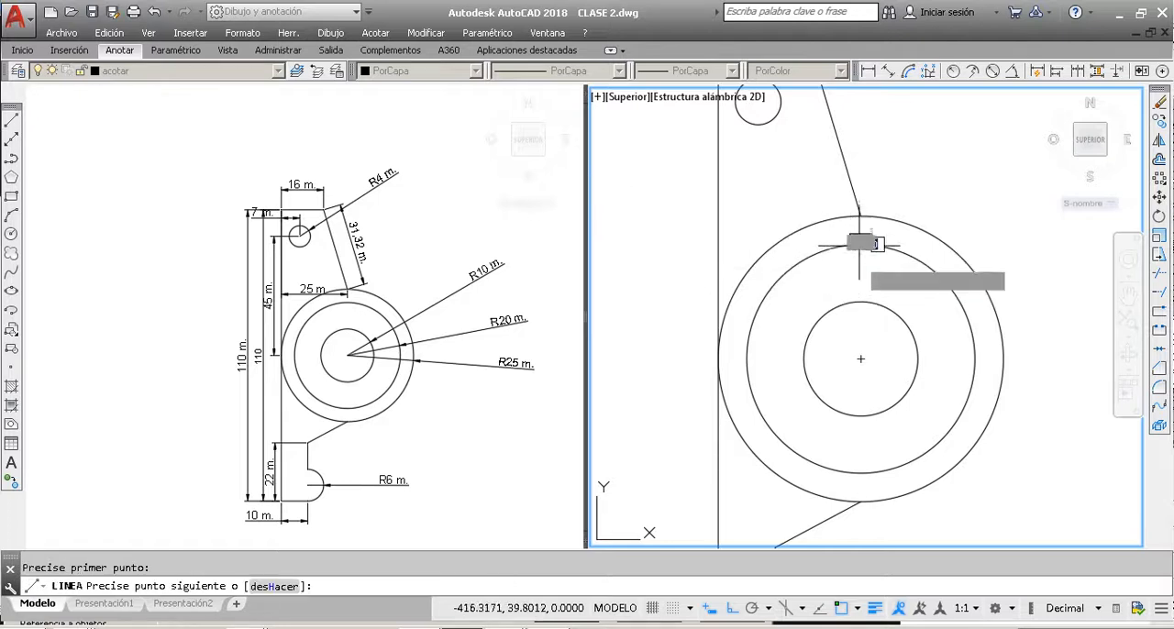
key("Escape")
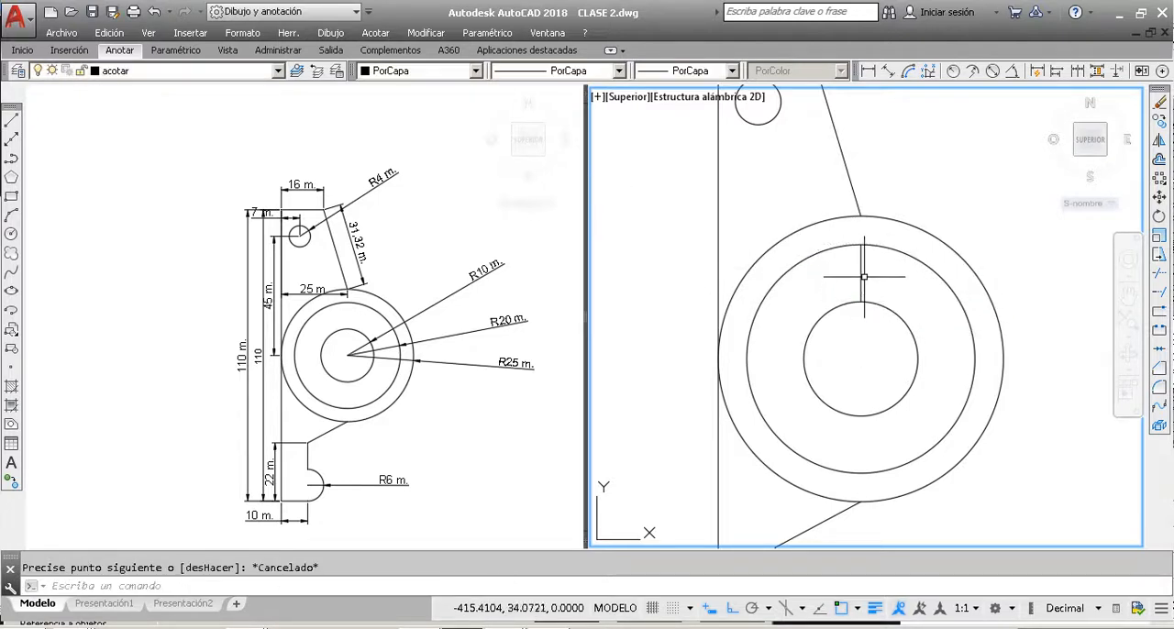
Step: Draw a circle of radius 3 centred on the midpoint of the vertical line between the R10 and R20 circles
left_click(12, 233)
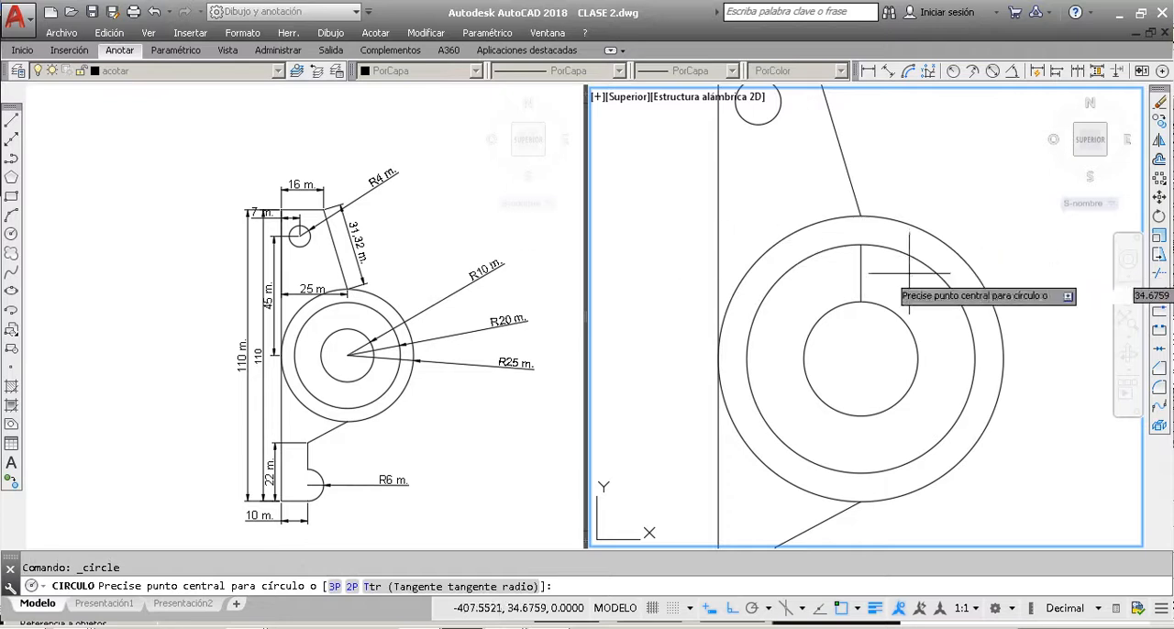
left_click(860, 273)
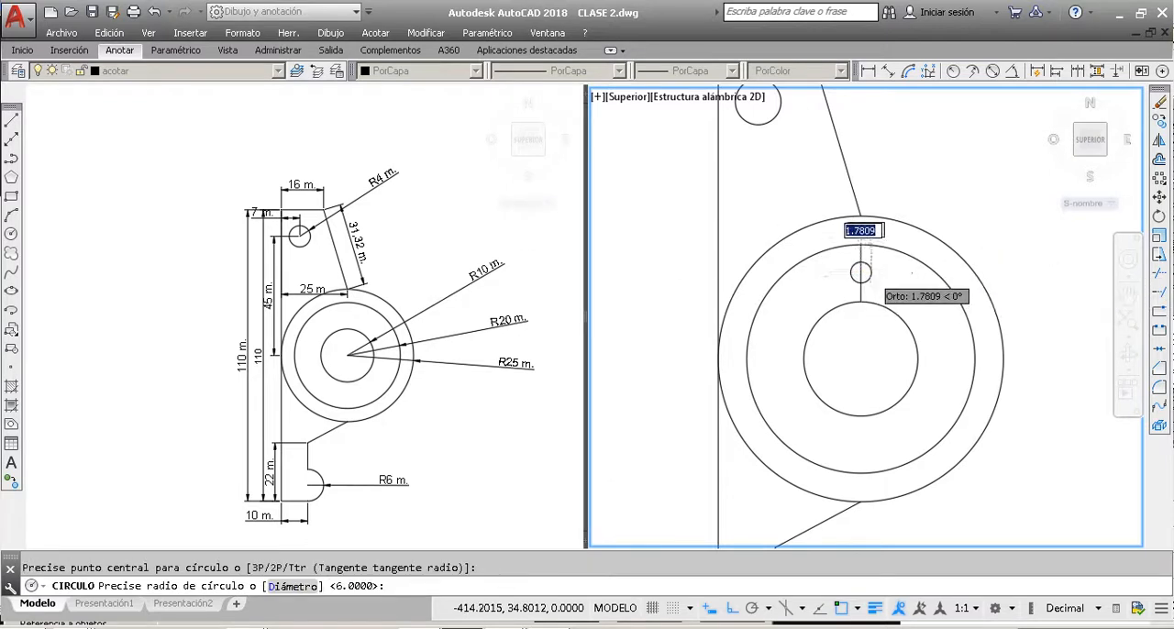
scroll(870, 273, "up", 2)
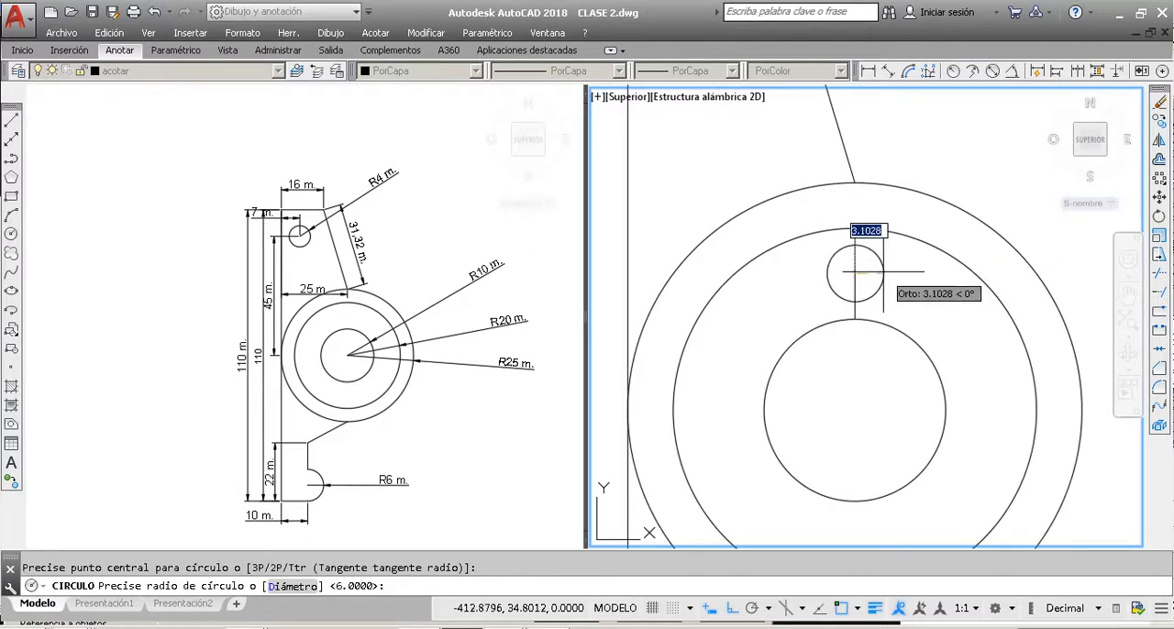
type("3")
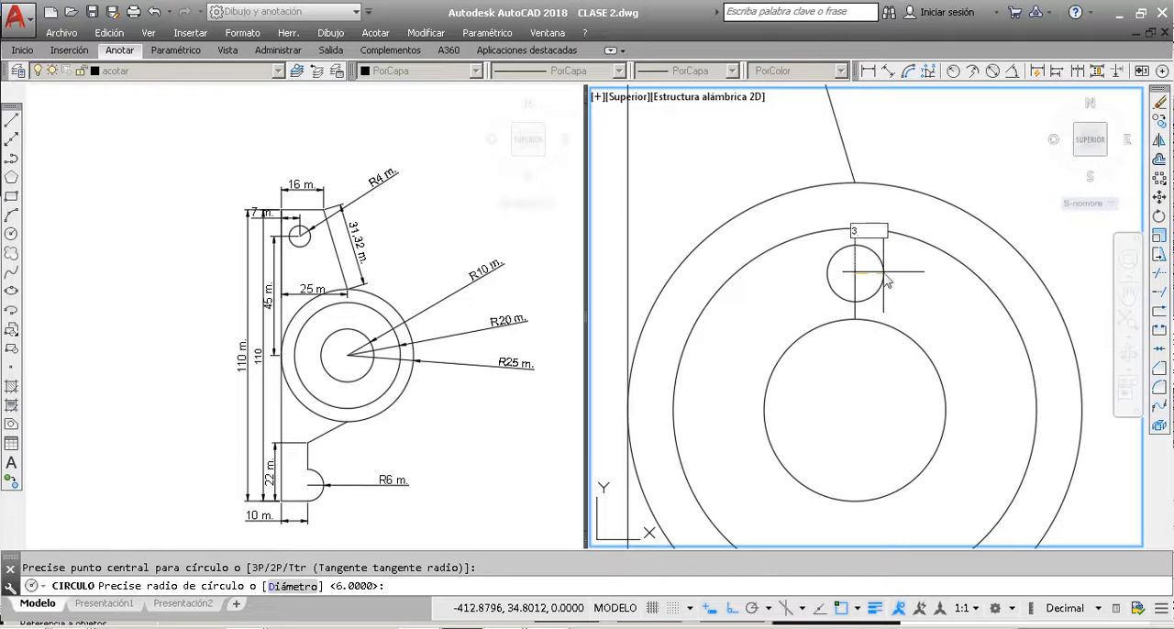
key("Return")
Step: Delete the vertical construction line that passes through the small circle
left_click(855, 252)
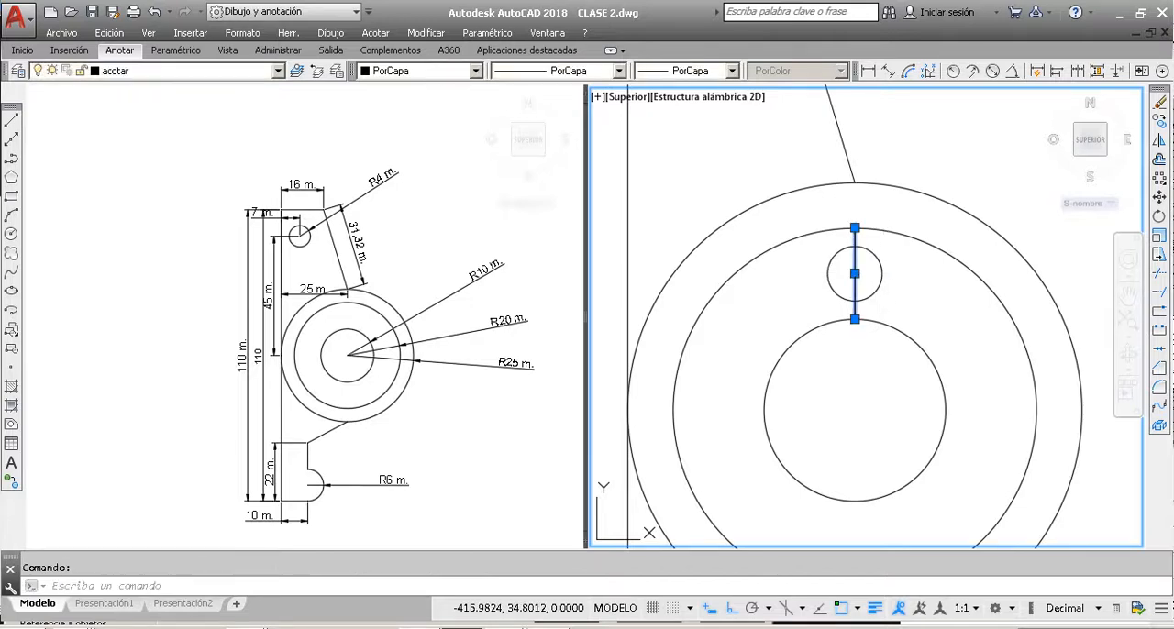
left_click(855, 273)
key("Escape")
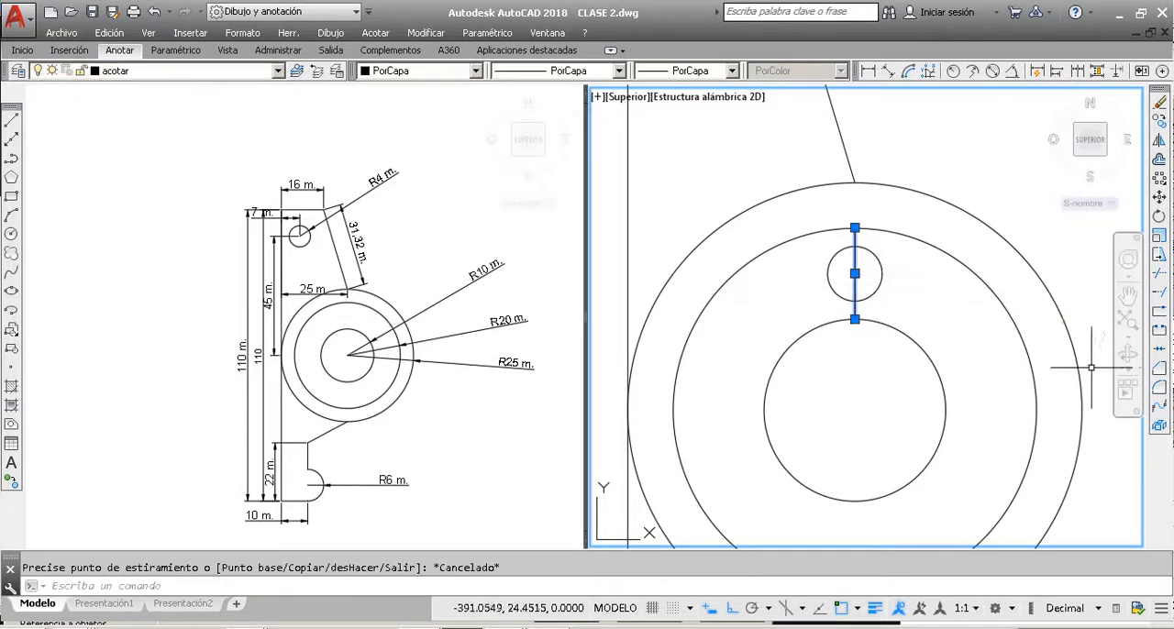
key("Delete")
scroll(850, 250, "down", 2)
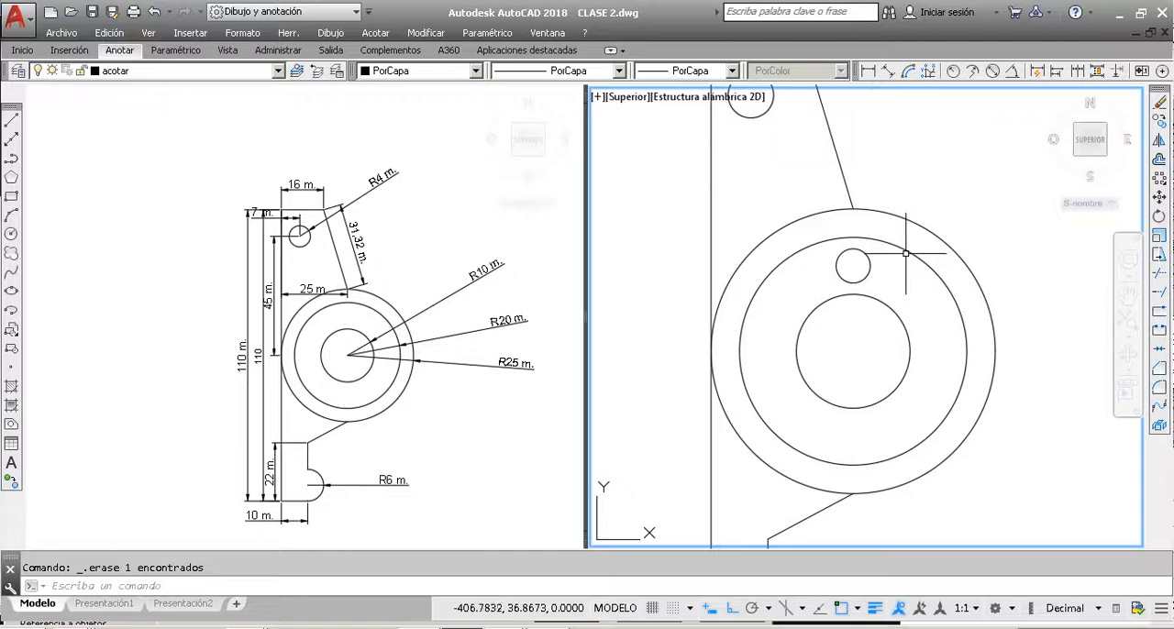
Step: Bring up the available array types for arraying the small circle between the R10 and R20 circles
left_click(1160, 180)
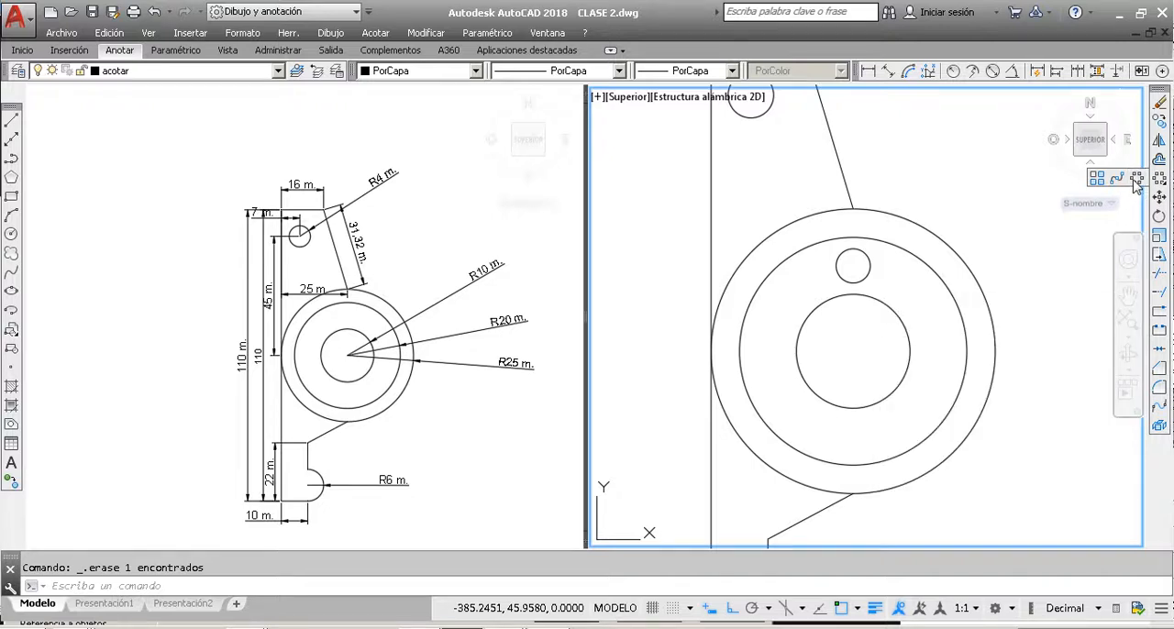
Step: Start a polar array of the small circle inside the ring, centred on the concentric circles' common centre
left_click(1159, 180)
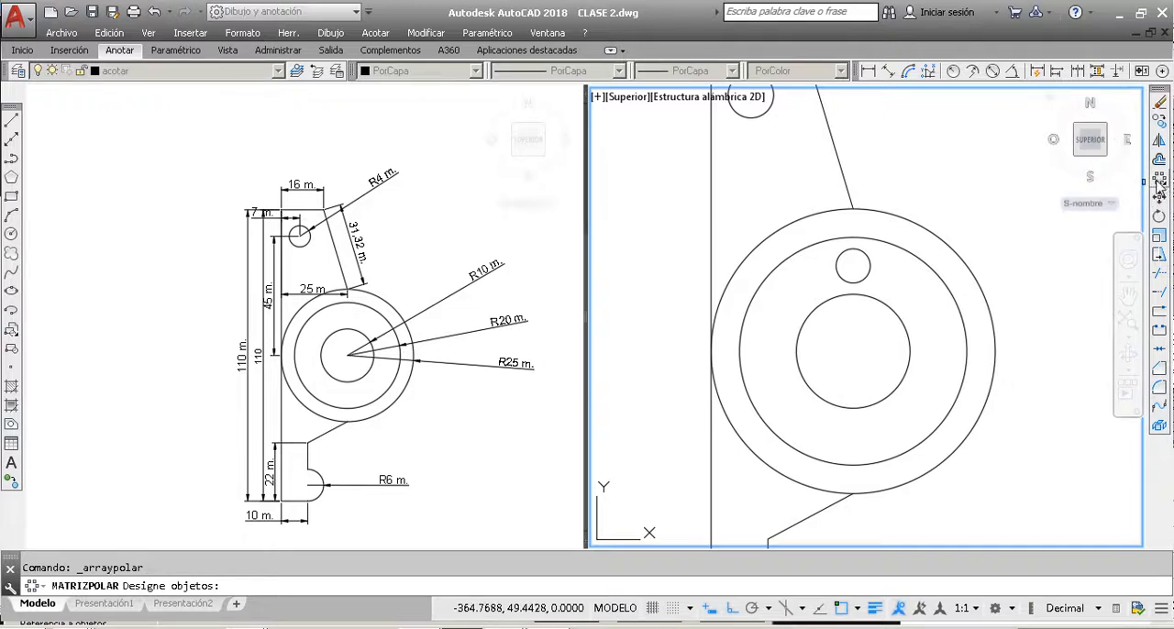
left_click(869, 266)
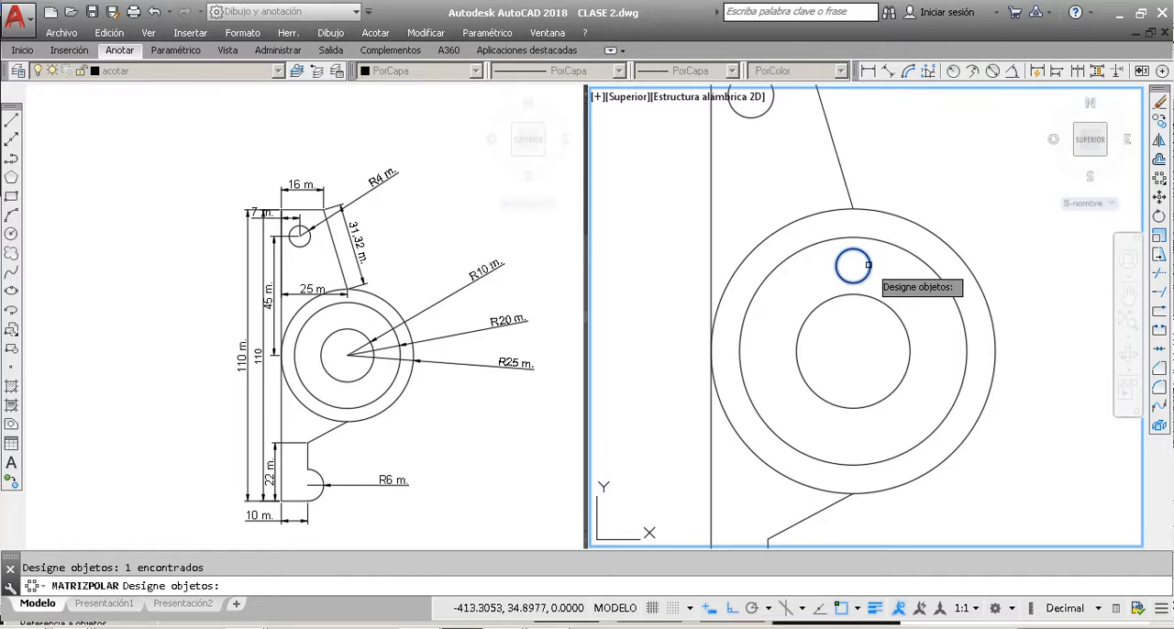
key("Return")
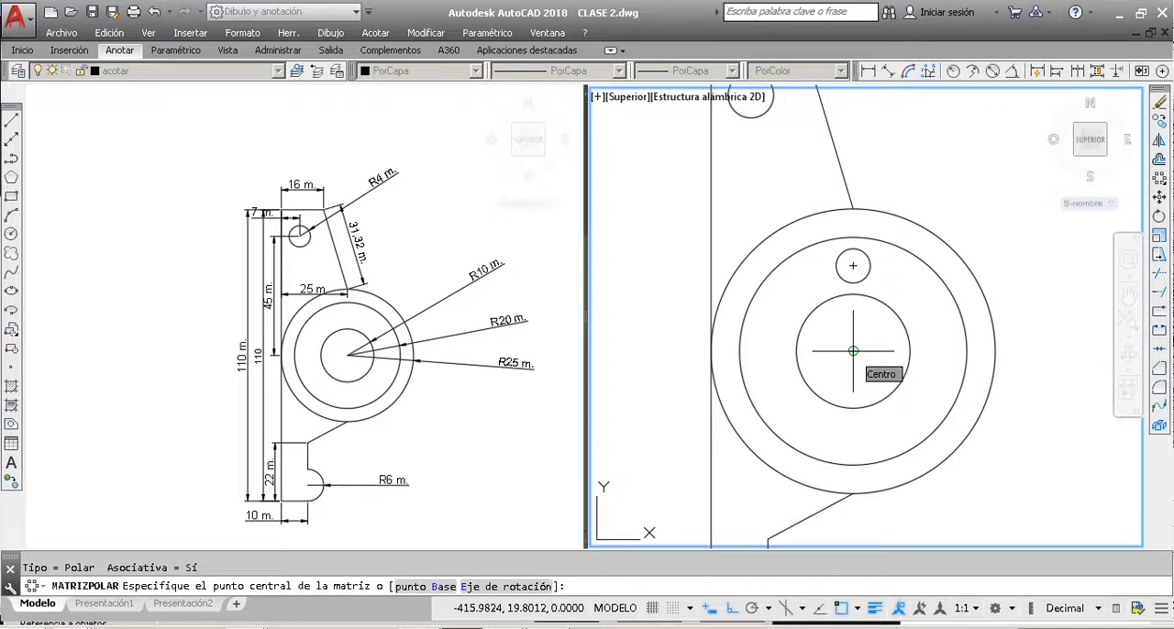
left_click(853, 351)
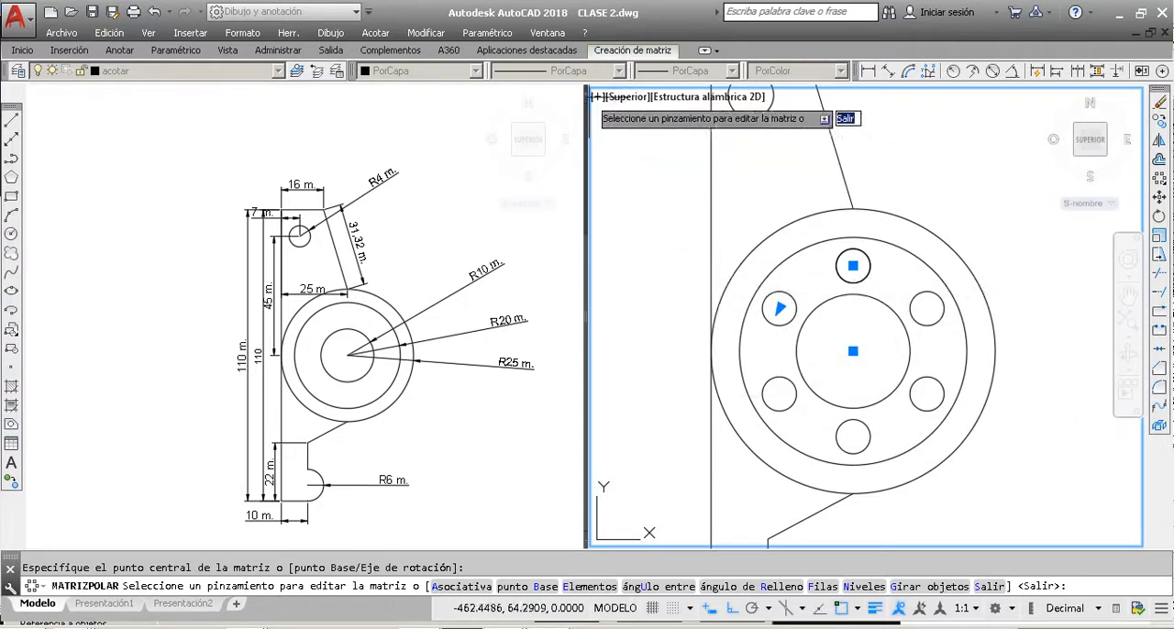
Step: Set the polar array's number of elements to 10
left_click(631, 51)
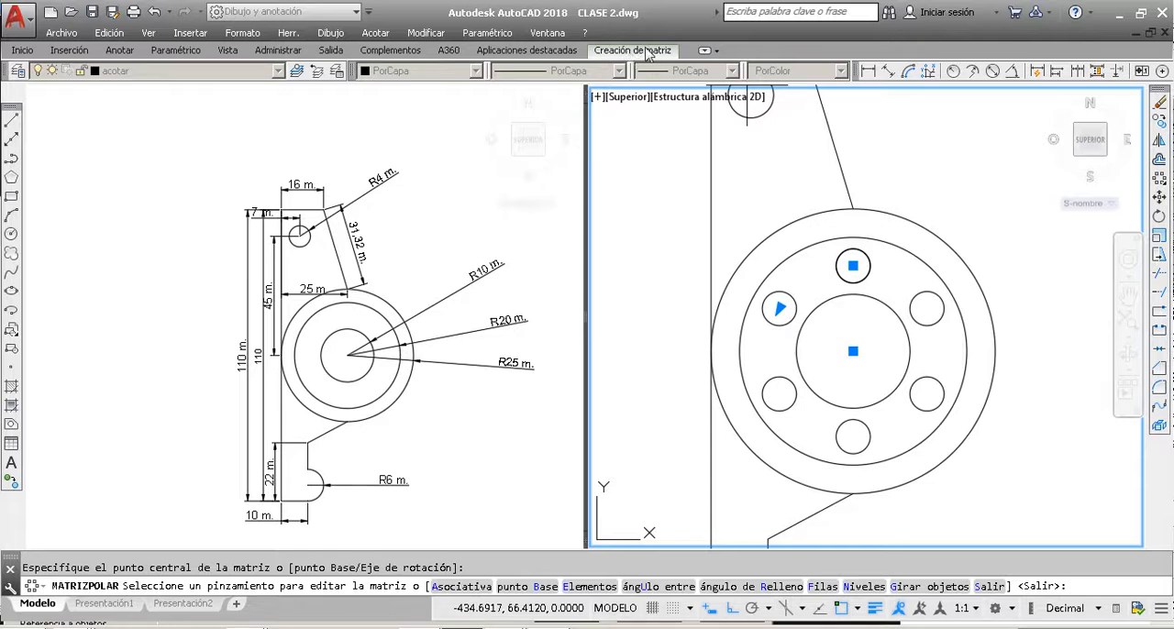
left_click(640, 53)
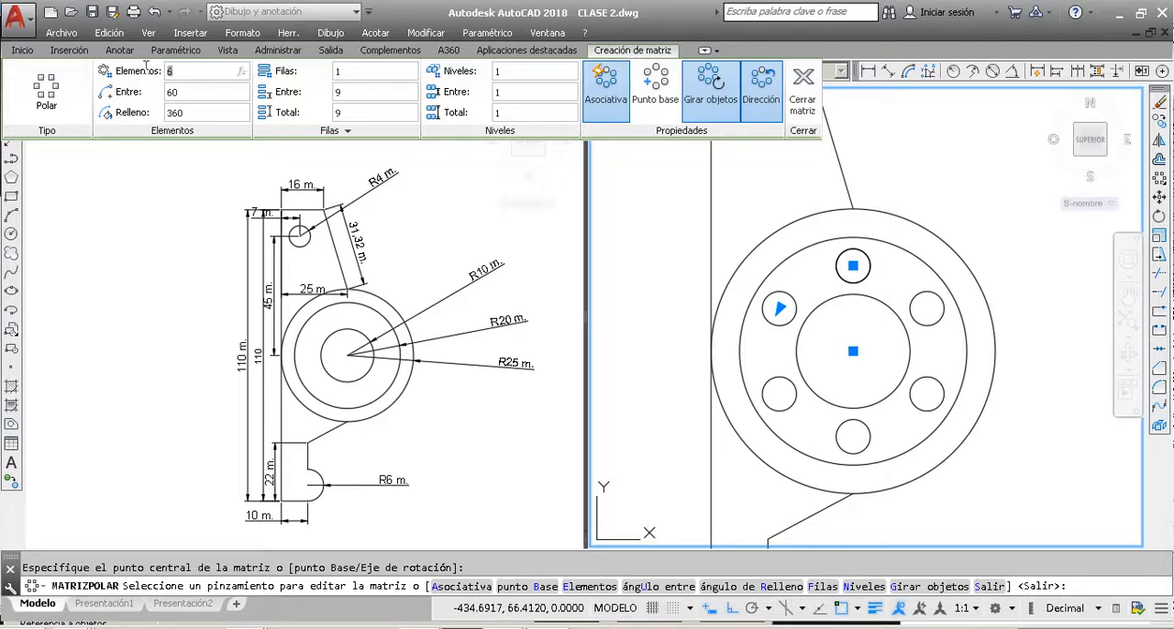
left_click(195, 93)
left_click(194, 95)
left_click_drag(191, 73, 169, 72)
key("Return")
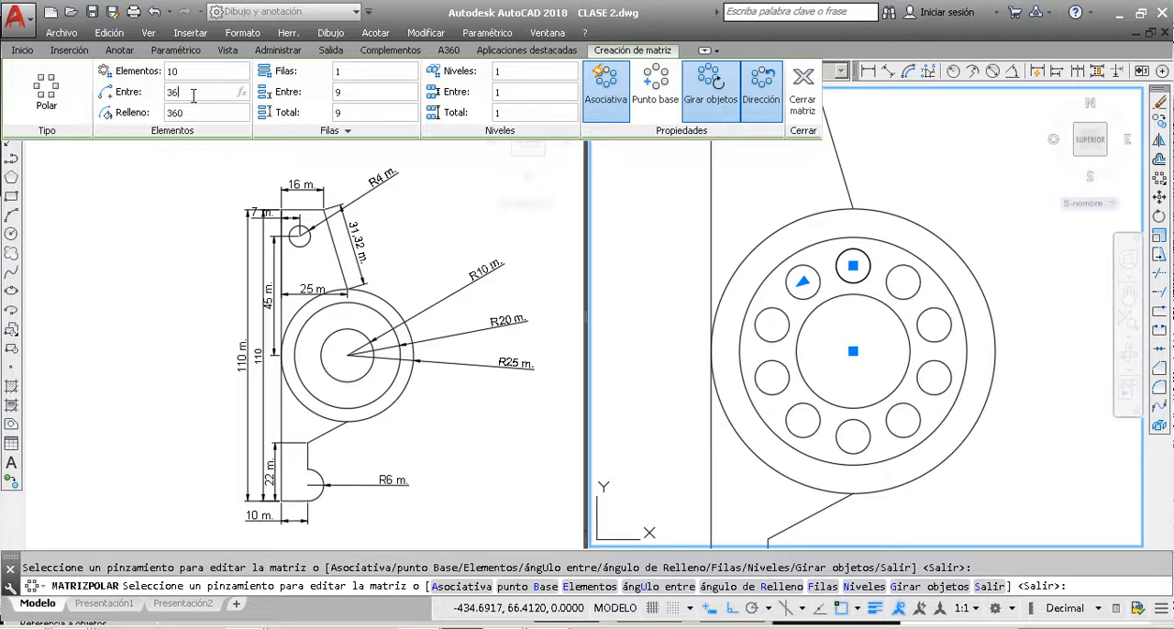
Step: Set the polar array's number of elements to 15
left_click_drag(197, 99, 170, 94)
left_click(184, 94)
left_click(194, 70)
type("15")
key("Return")
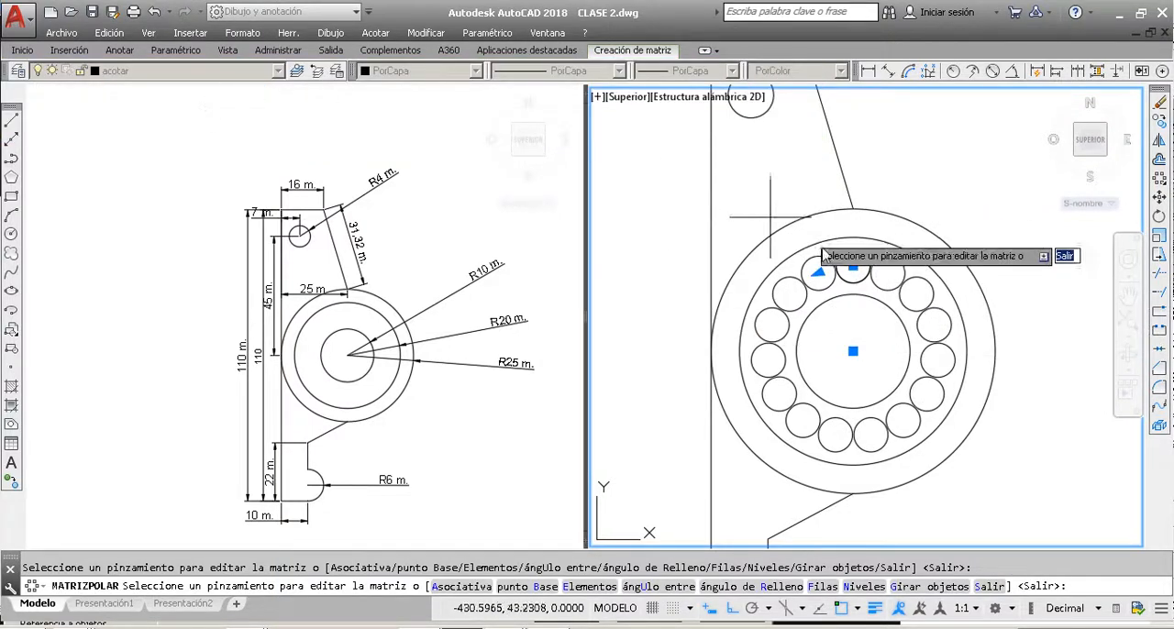
Step: Set the polar array's number of elements to 20 and end the array editing
left_click(634, 50)
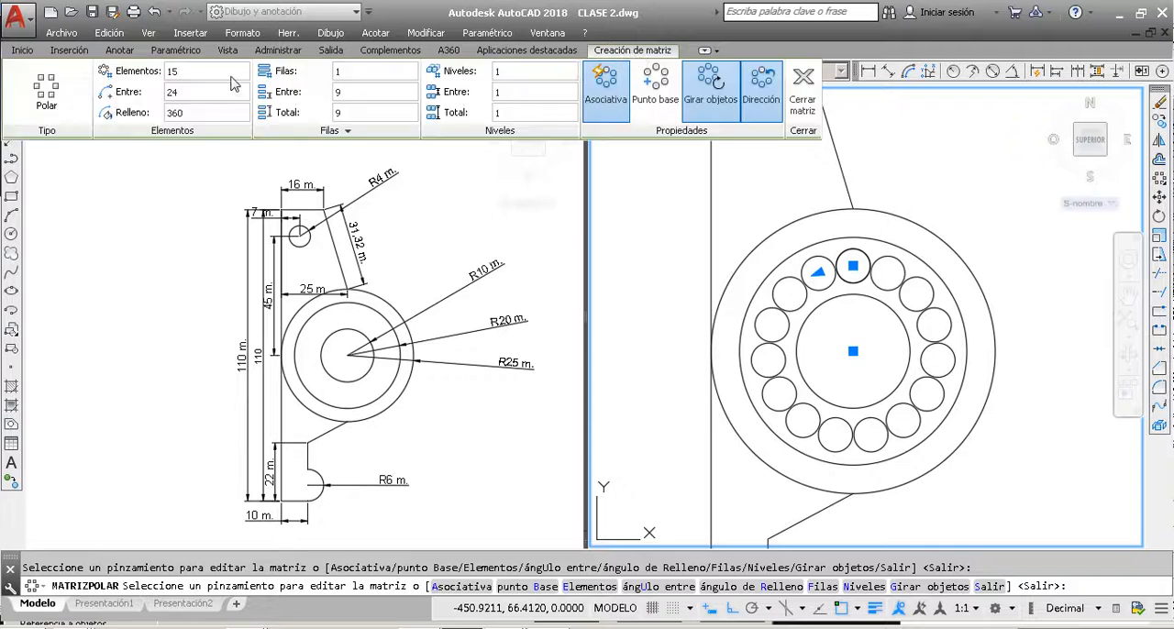
left_click(188, 94)
left_click(195, 74)
key("Return")
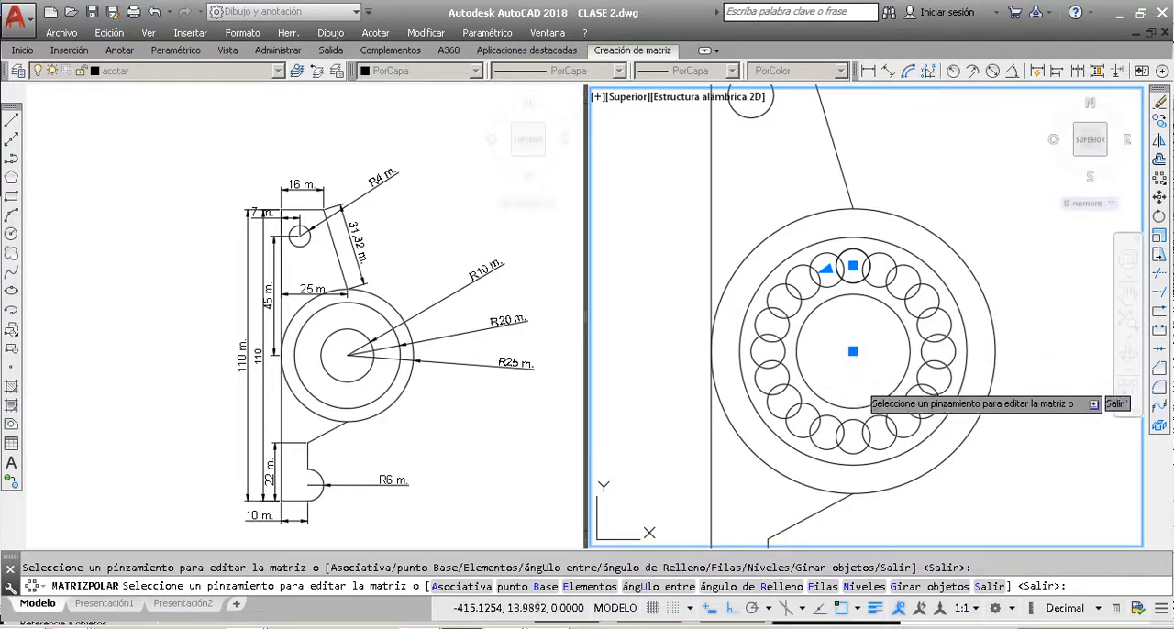
key("Escape")
scroll(822, 302, "down", 3)
scroll(823, 296, "up", 4)
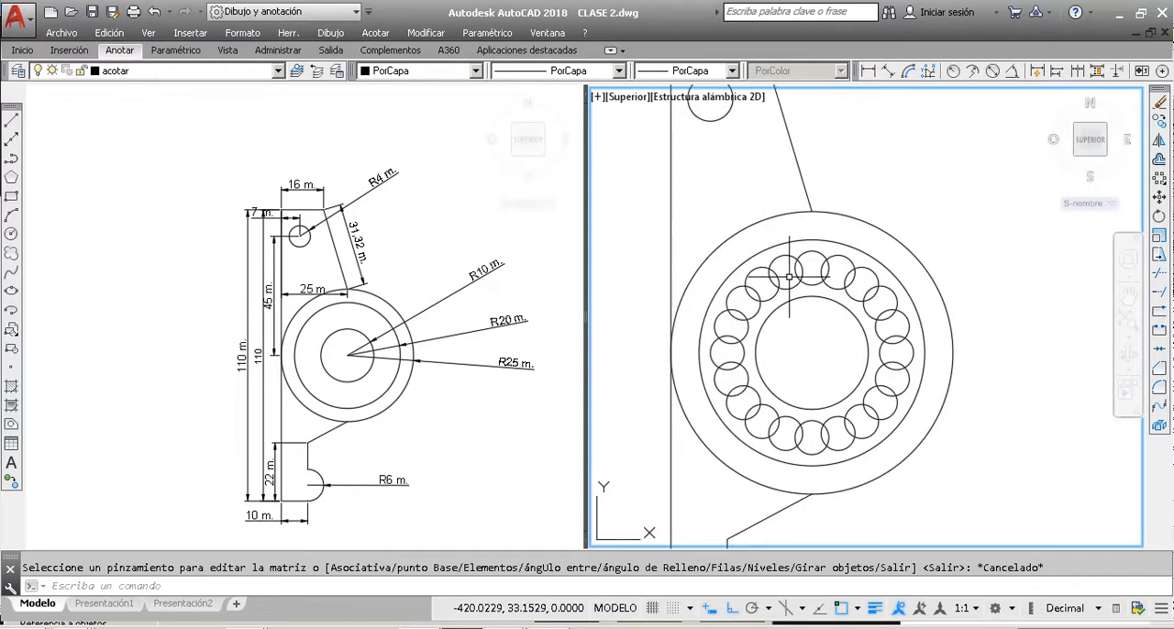
scroll(775, 275, "down", 4)
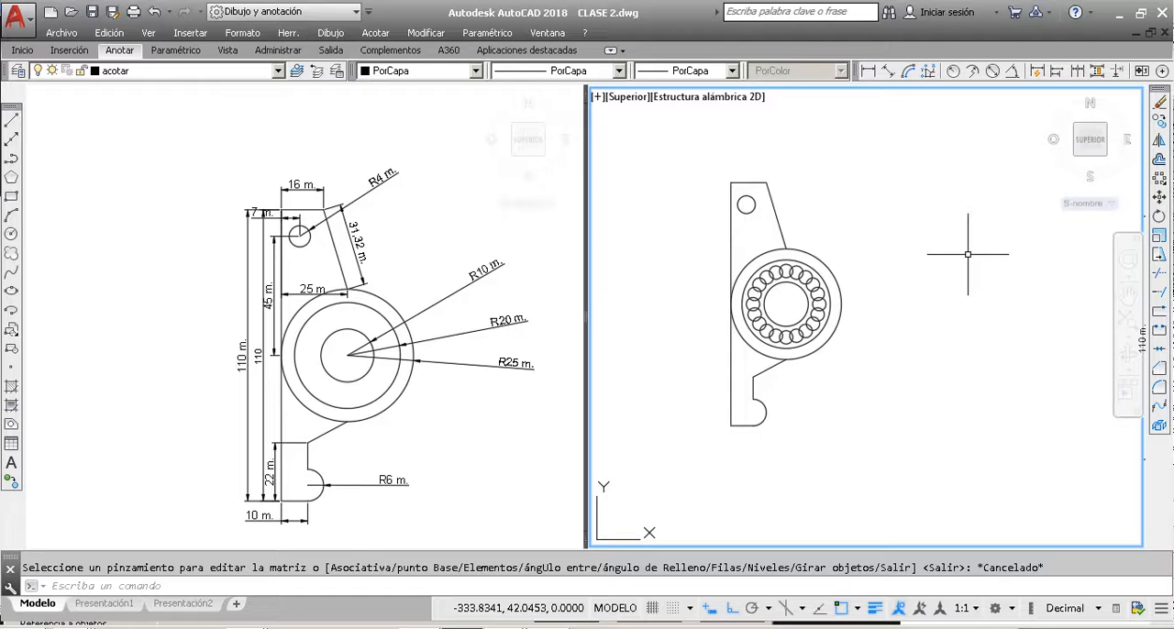
left_click(1160, 160)
scroll(793, 221, "up", 4)
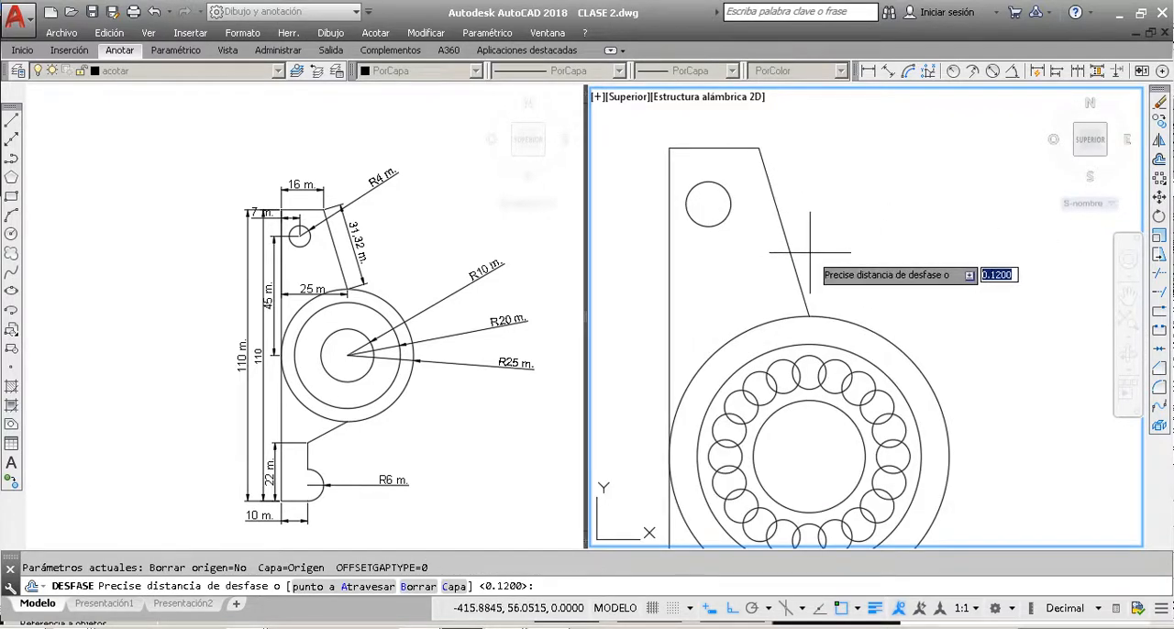
type("1")
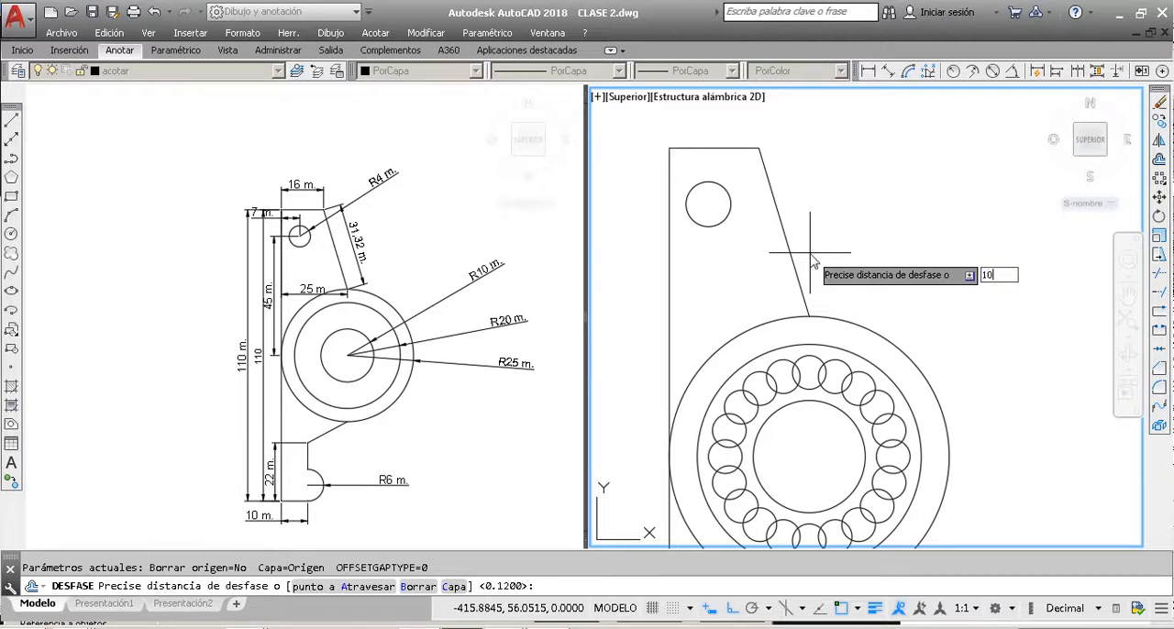
type("0")
key("Return")
key("Escape")
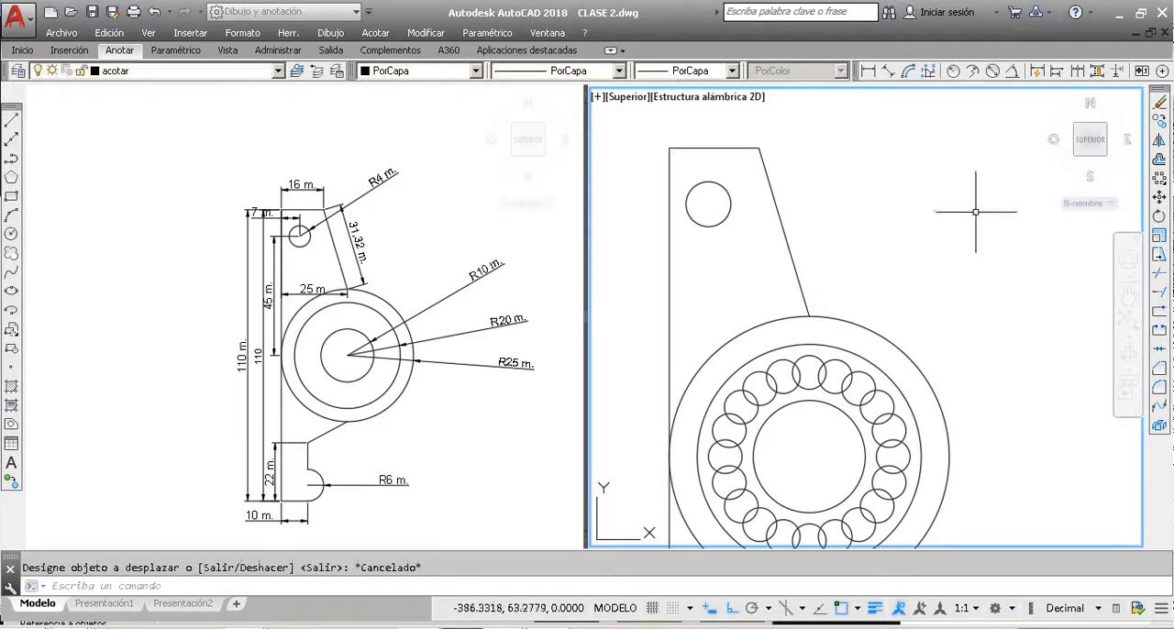
Step: Offset the slanted edge of the upper plate by 10 toward the outside of the part
left_click(1159, 162)
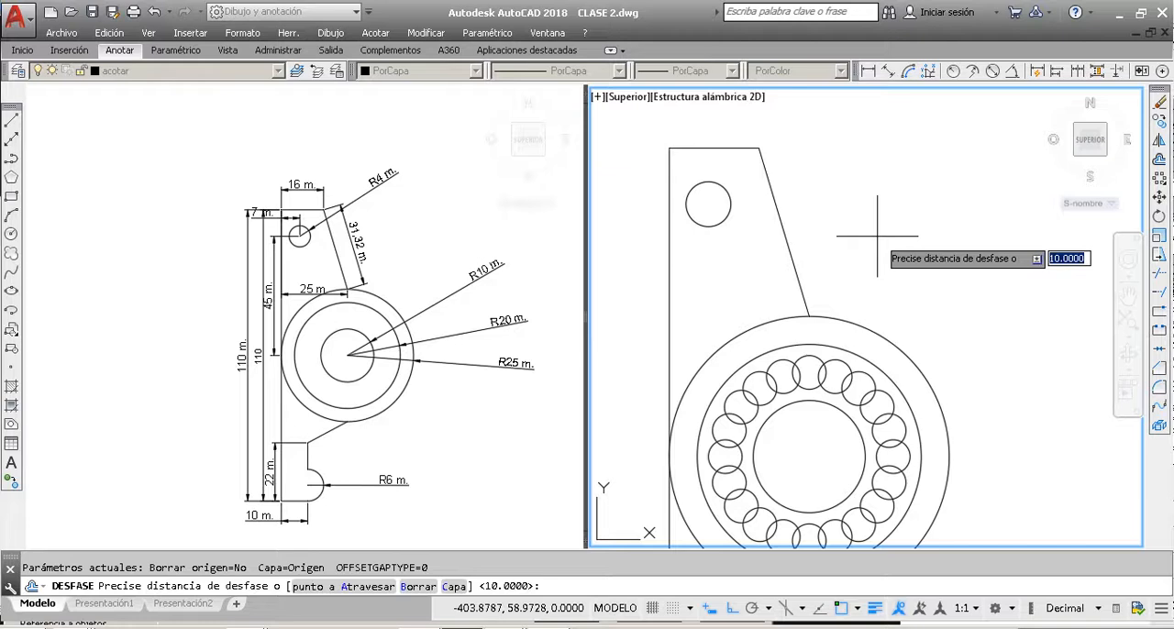
type("10")
key("Return")
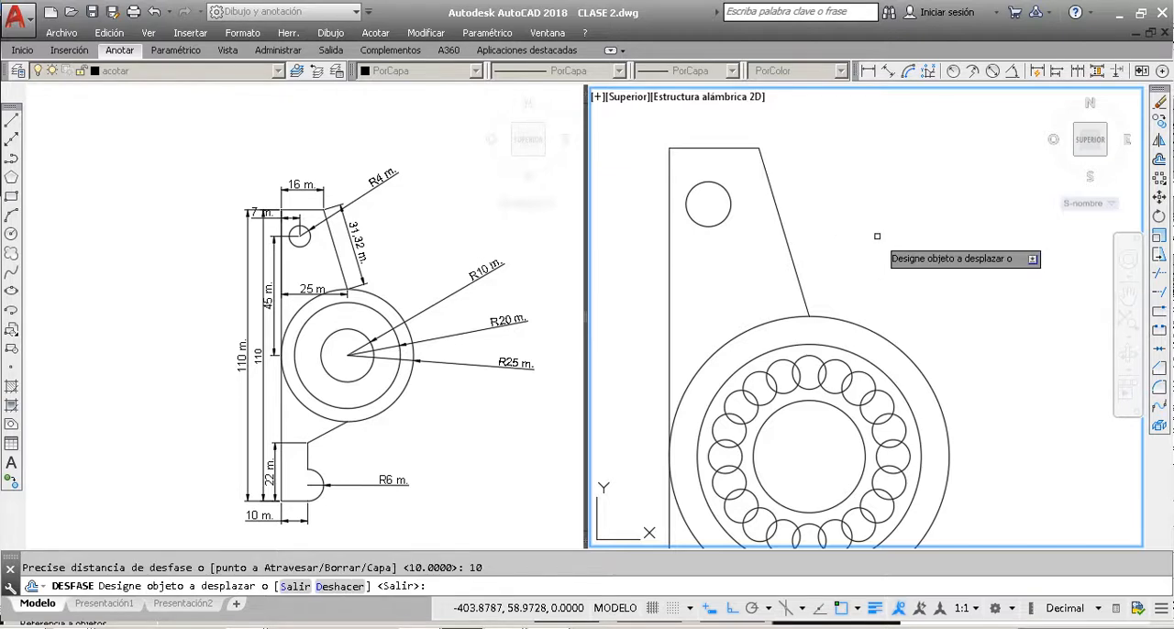
left_click(778, 211)
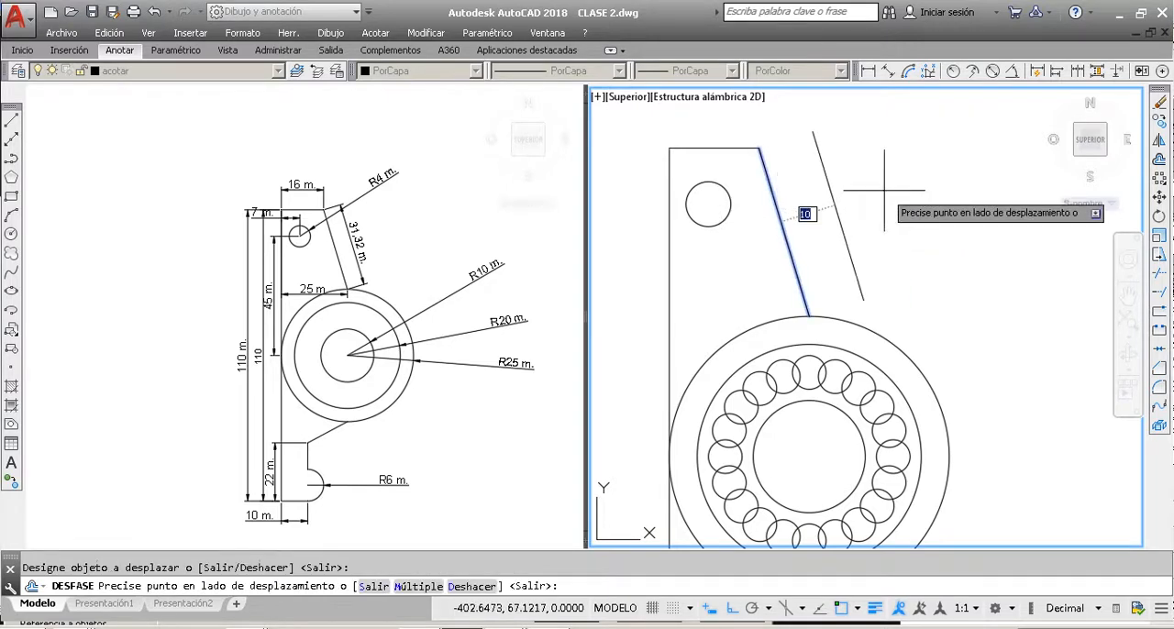
left_click(884, 190)
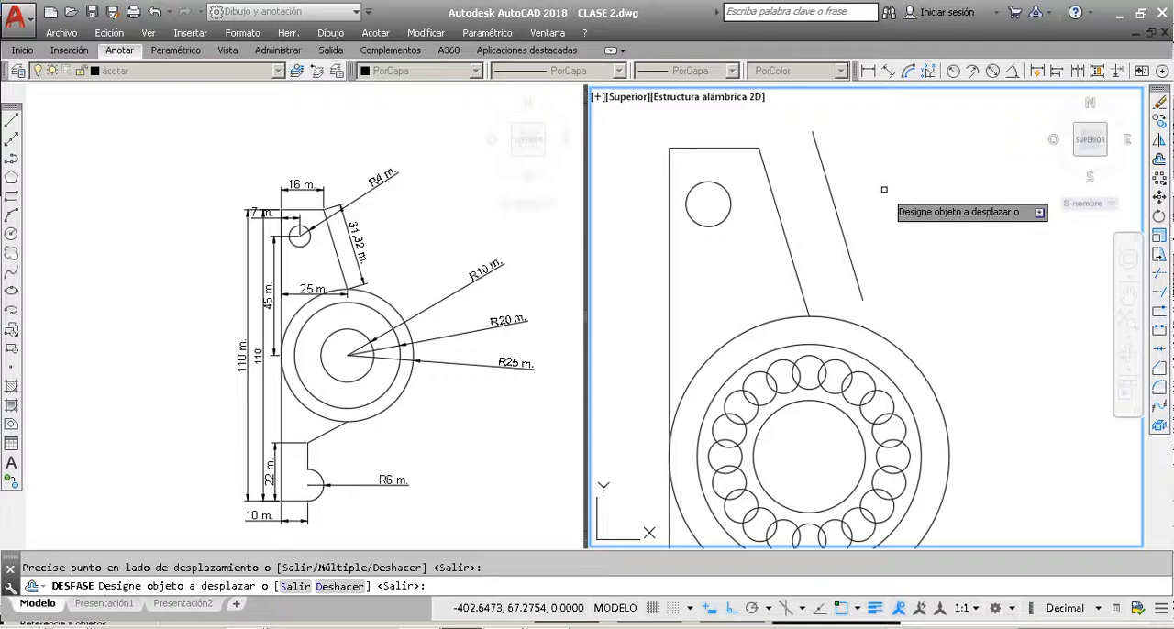
Step: Check the perpendicular spacing between the slanted edge and its offset copy with an aligned dimension, without placing it
left_click(888, 73)
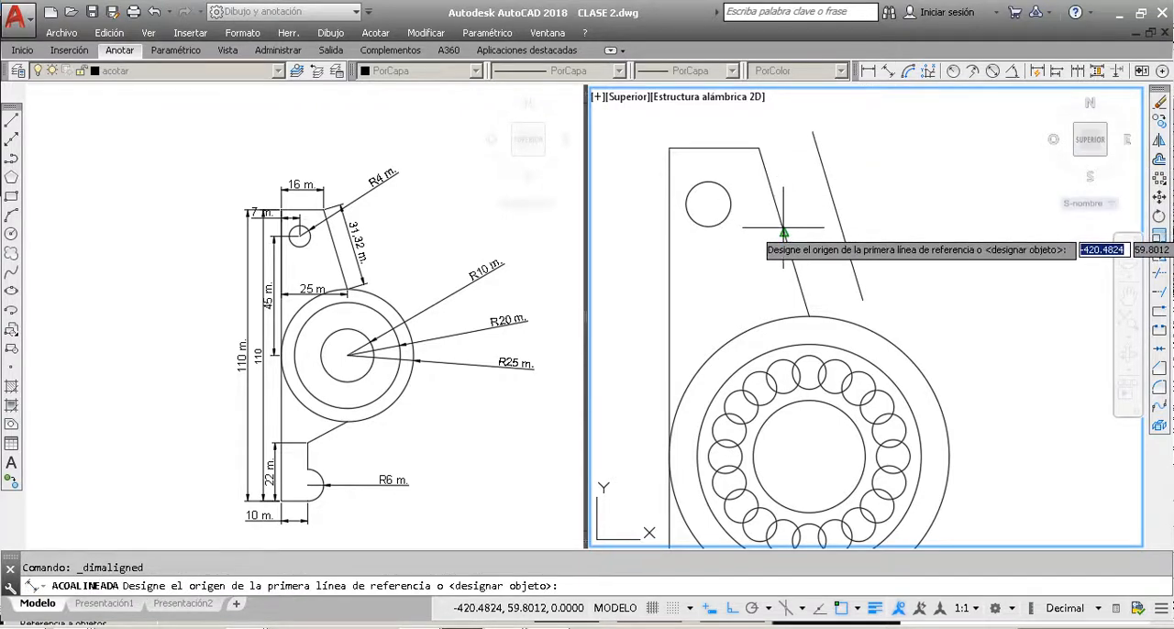
left_click(783, 231)
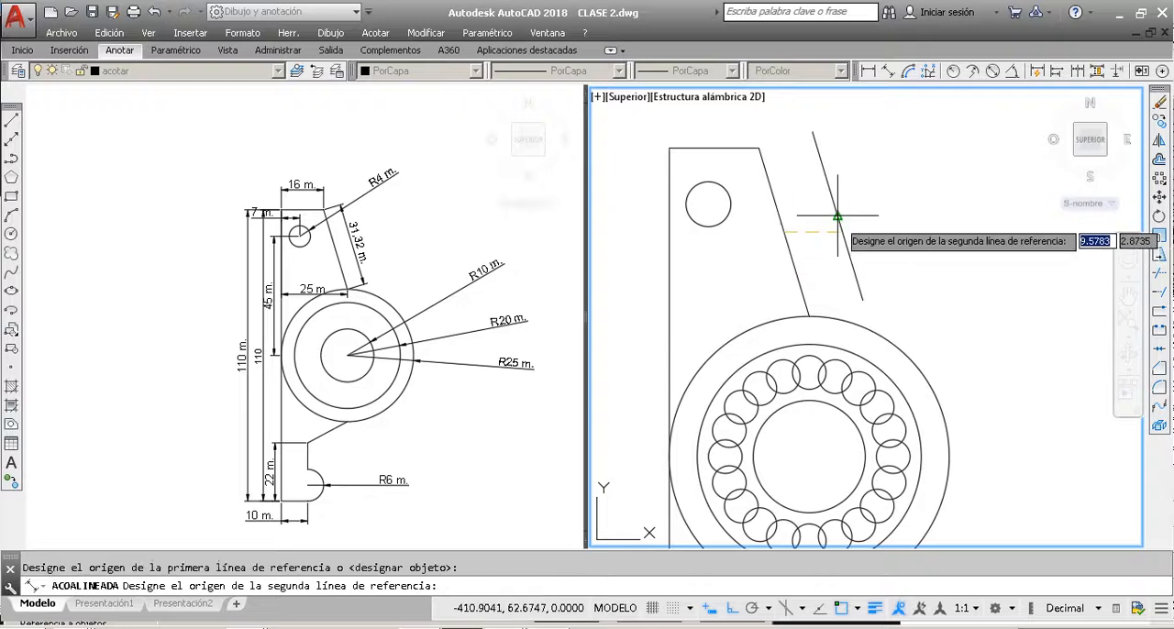
left_click(836, 217)
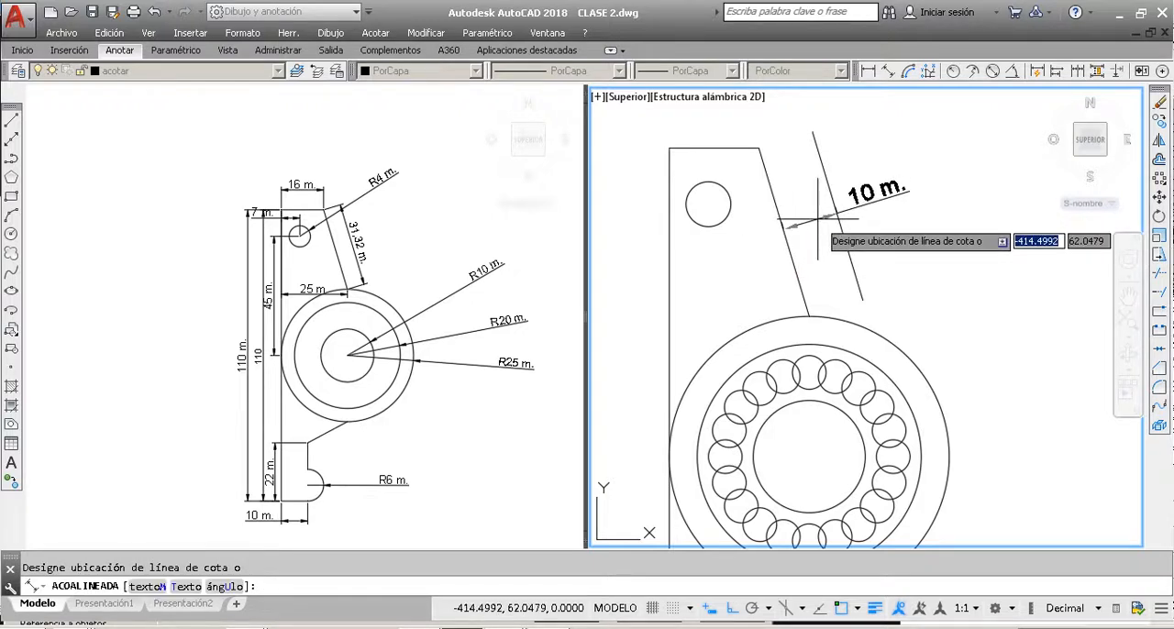
key("Escape")
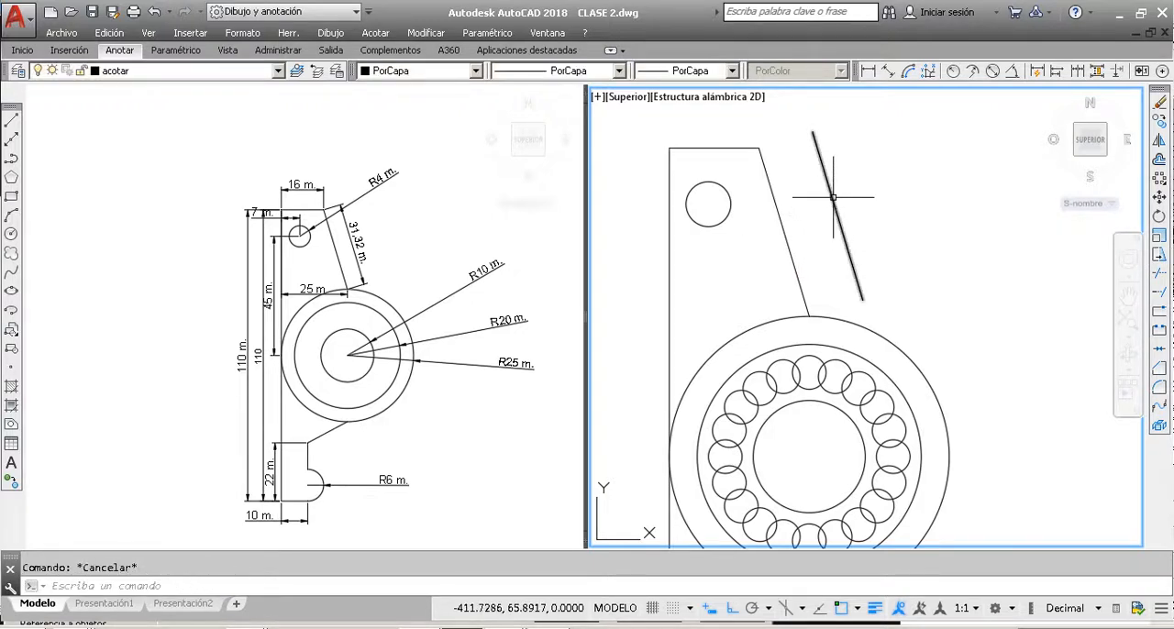
Step: Delete the offset copy of the slanted edge
left_click(833, 198)
key("Delete")
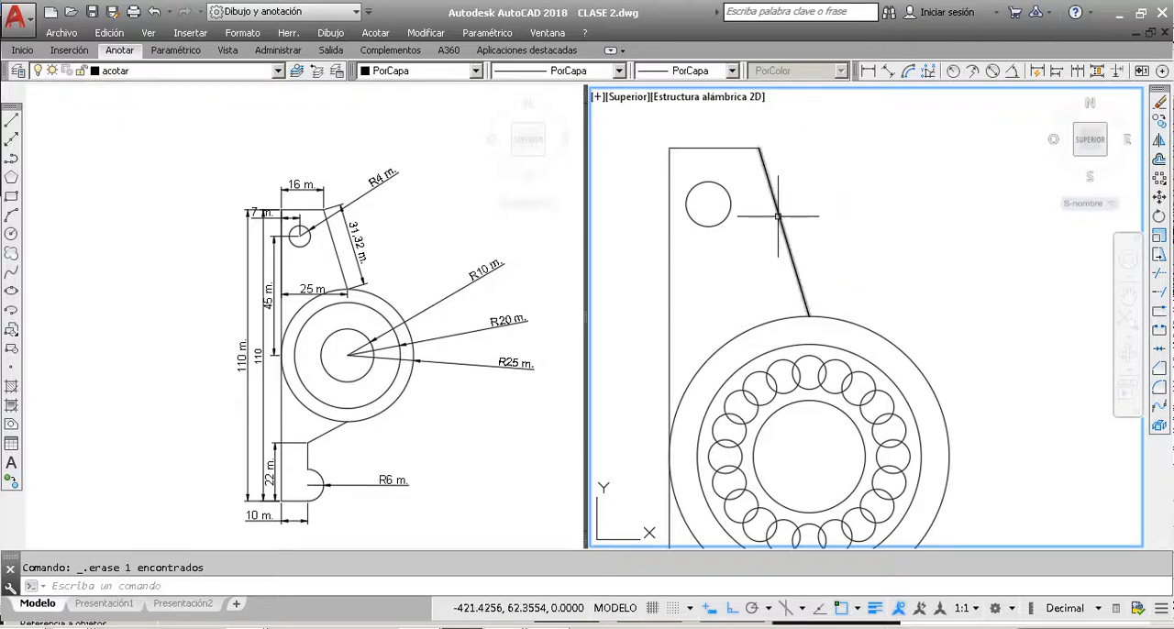
scroll(792, 216, "down", 2)
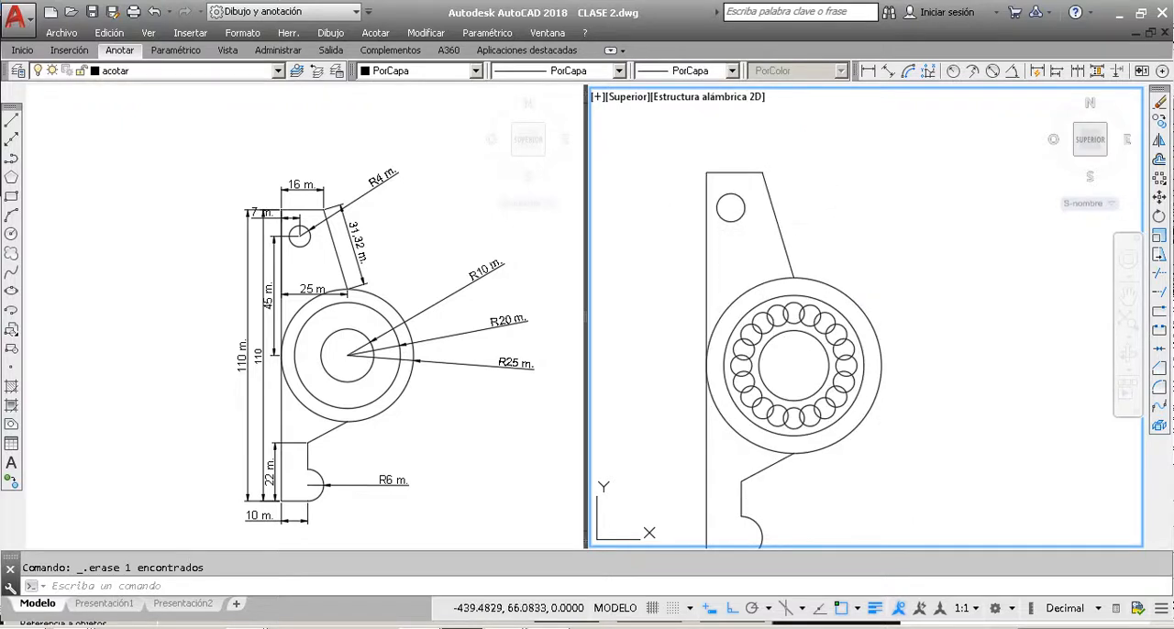
Step: Draw a small upright rectangle in the empty area beside the slanted edge, above the outer ring
left_click(11, 195)
scroll(779, 245, "down", 2)
scroll(779, 245, "up", 4)
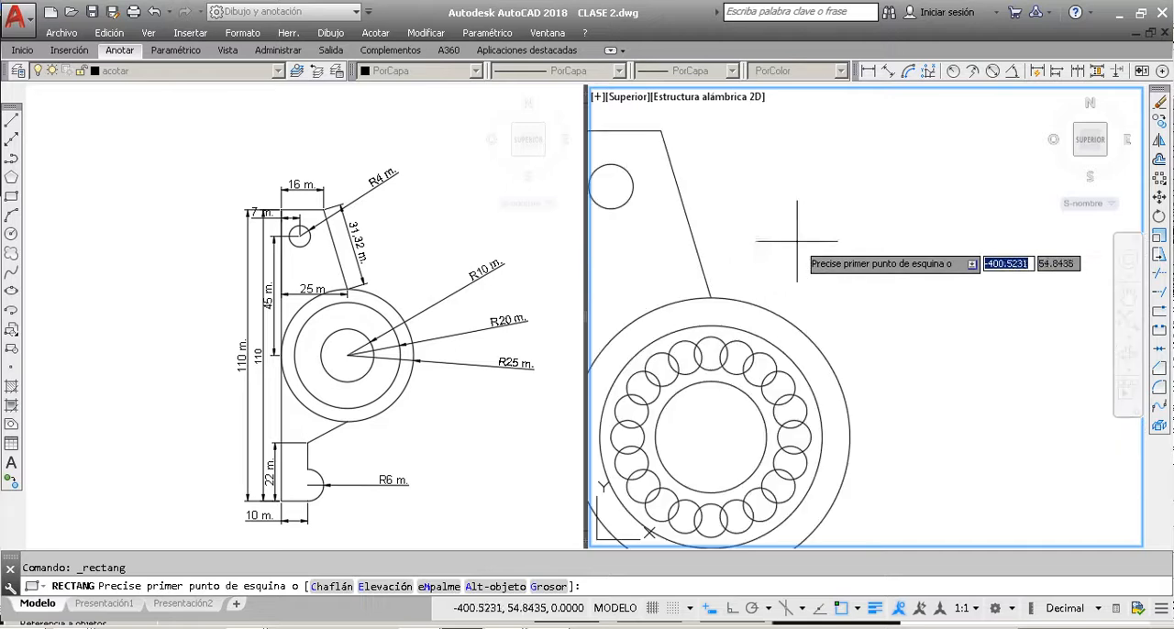
left_click(782, 250)
key("Escape")
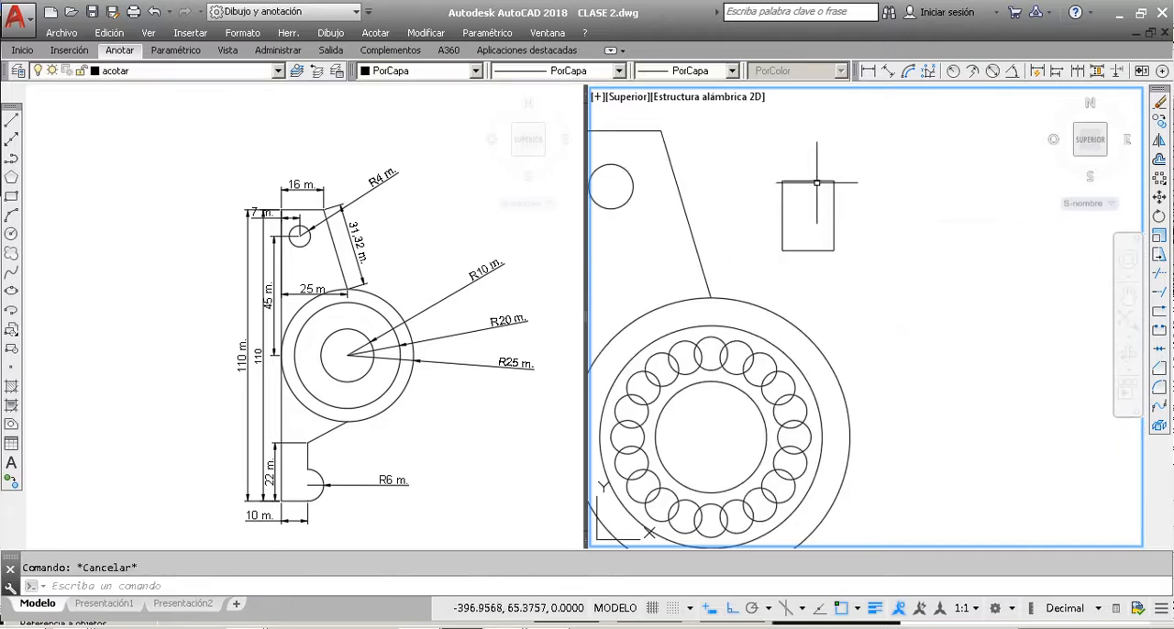
left_click(815, 178)
left_click(800, 196)
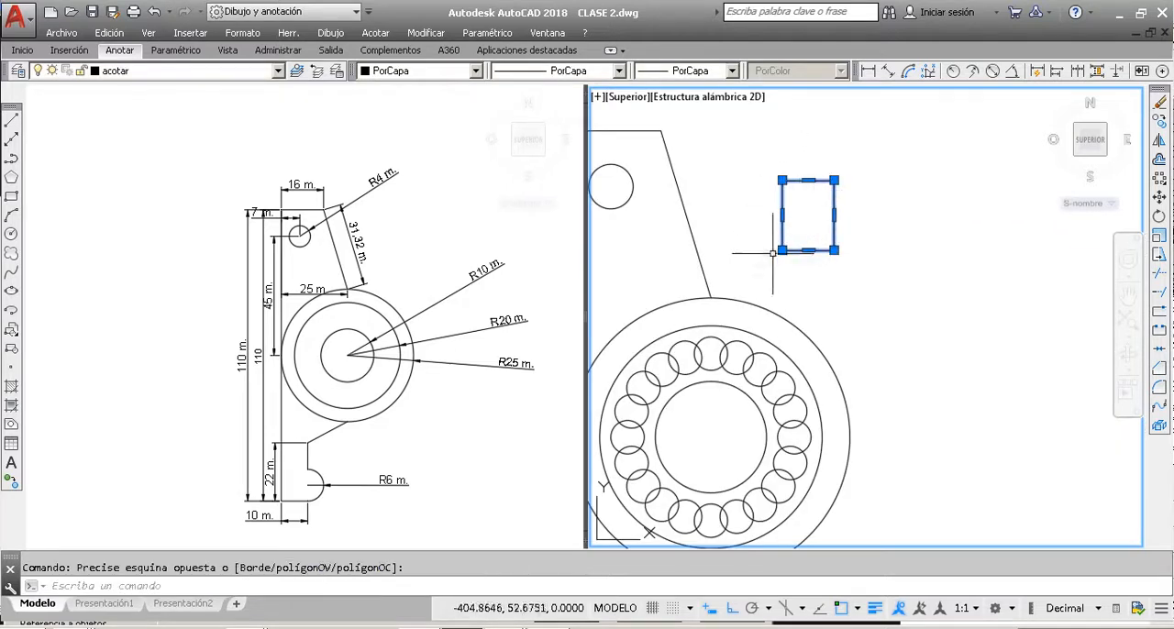
key("Escape")
Step: Offset the rectangle outward by 0.12, end the command and select the original inner rectangle
left_click(1159, 158)
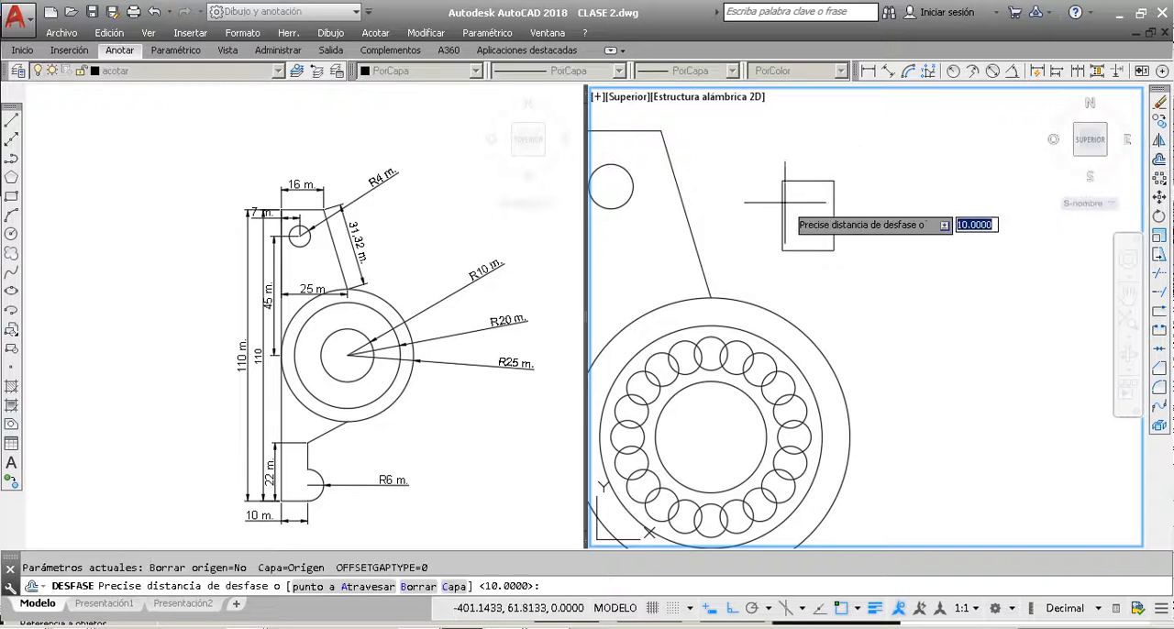
scroll(816, 188, "up", 3)
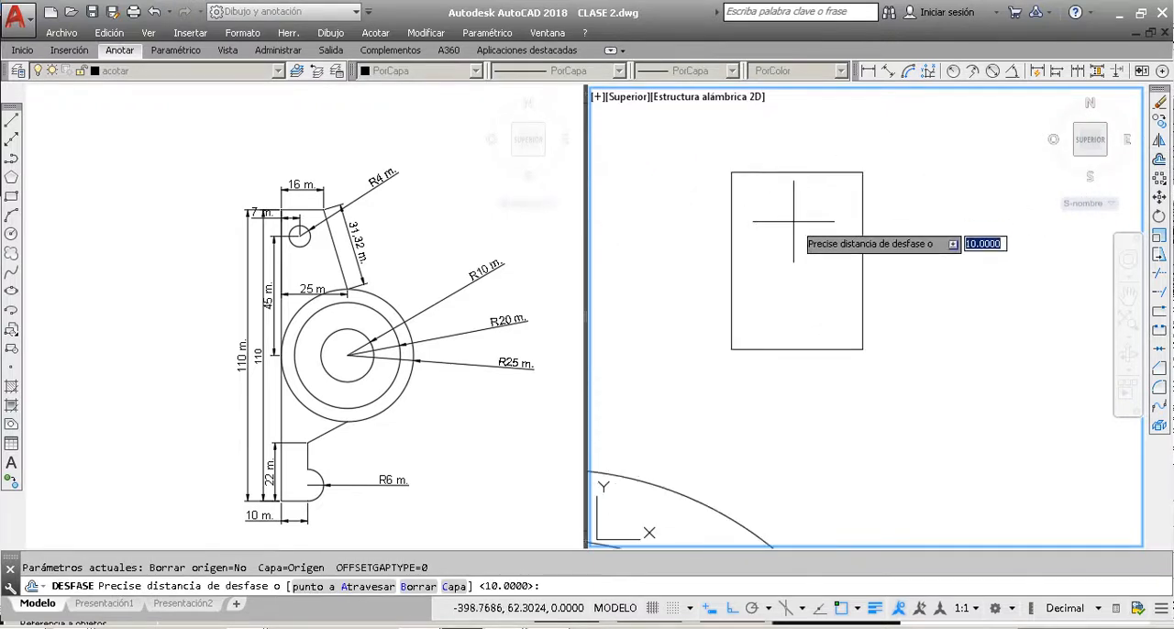
type(".12")
key("Return")
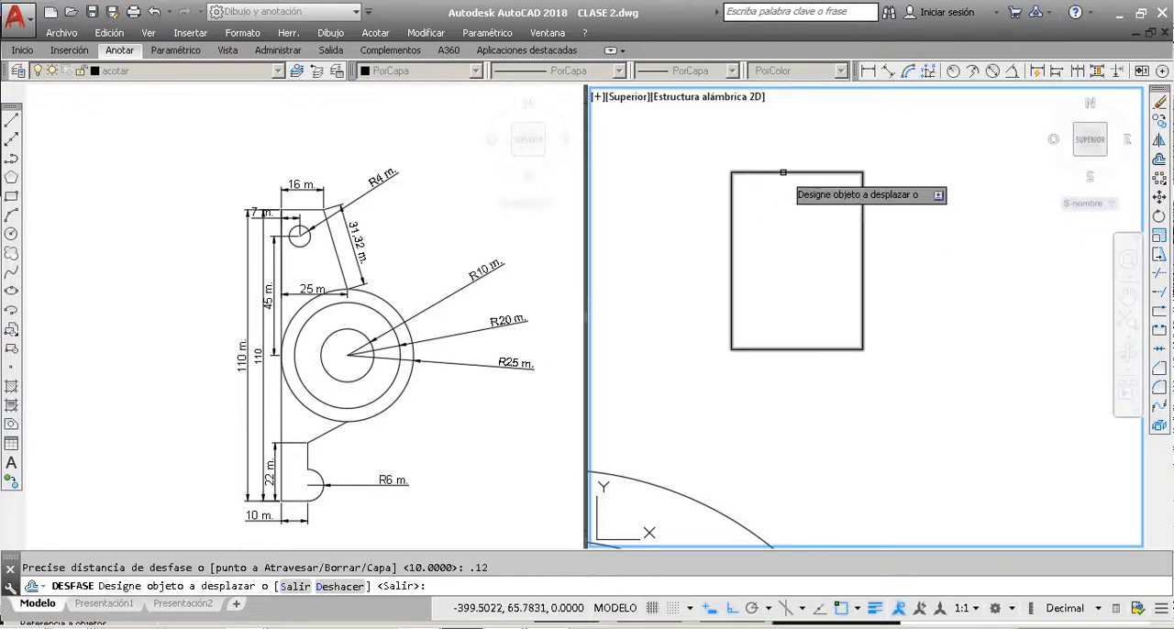
left_click(782, 171)
scroll(725, 176, "up", 4)
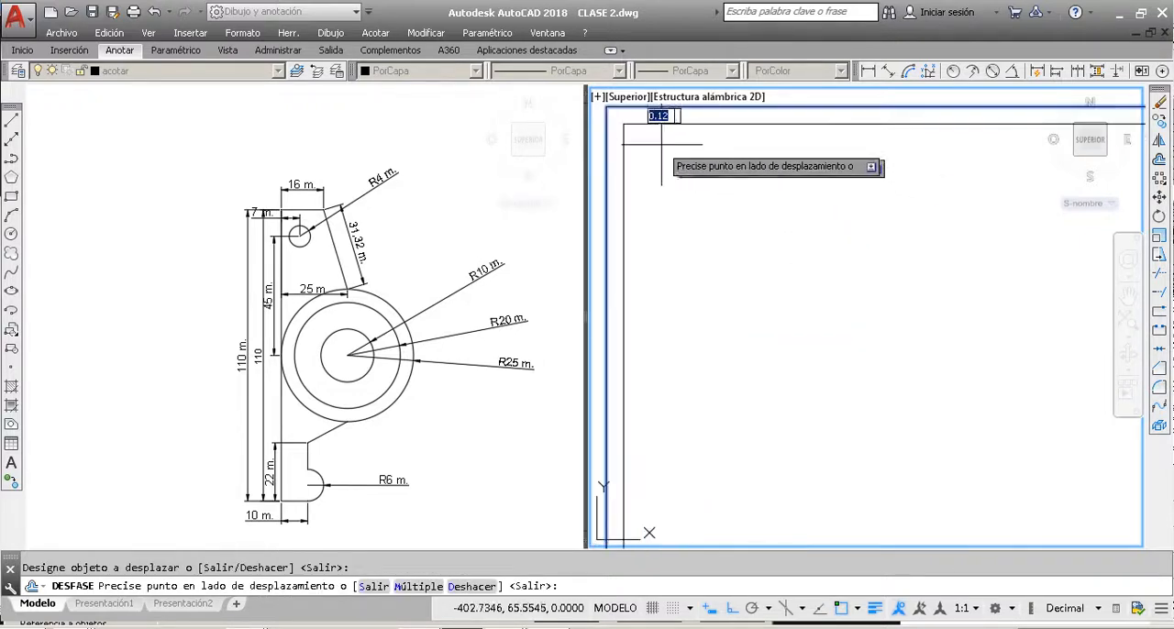
scroll(715, 178, "up", 3)
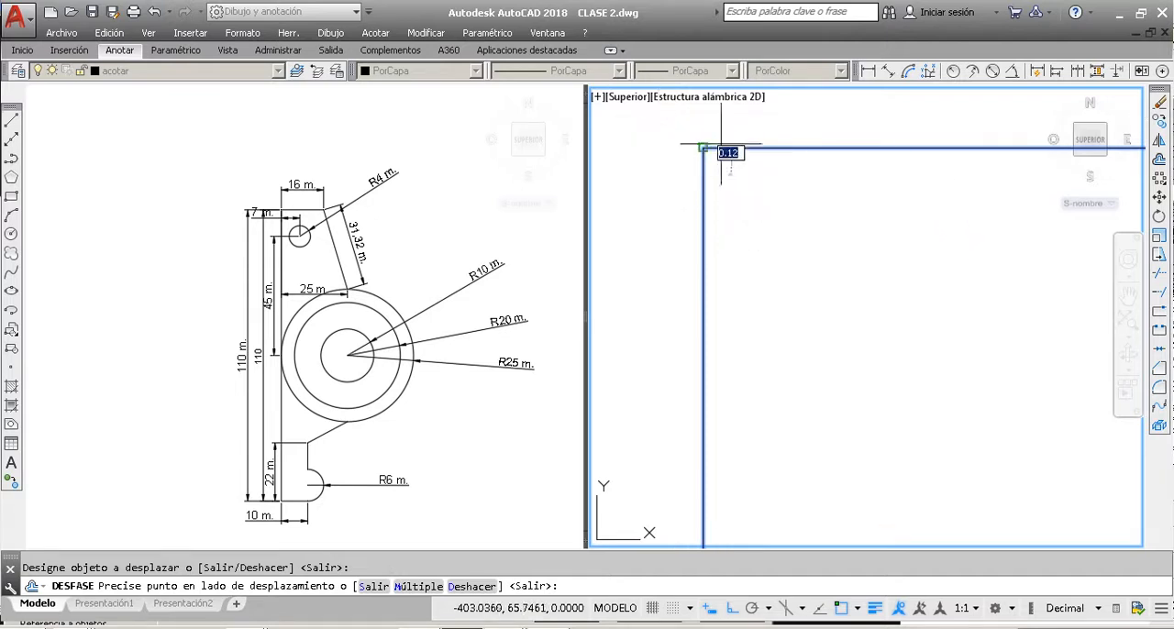
left_click(694, 134)
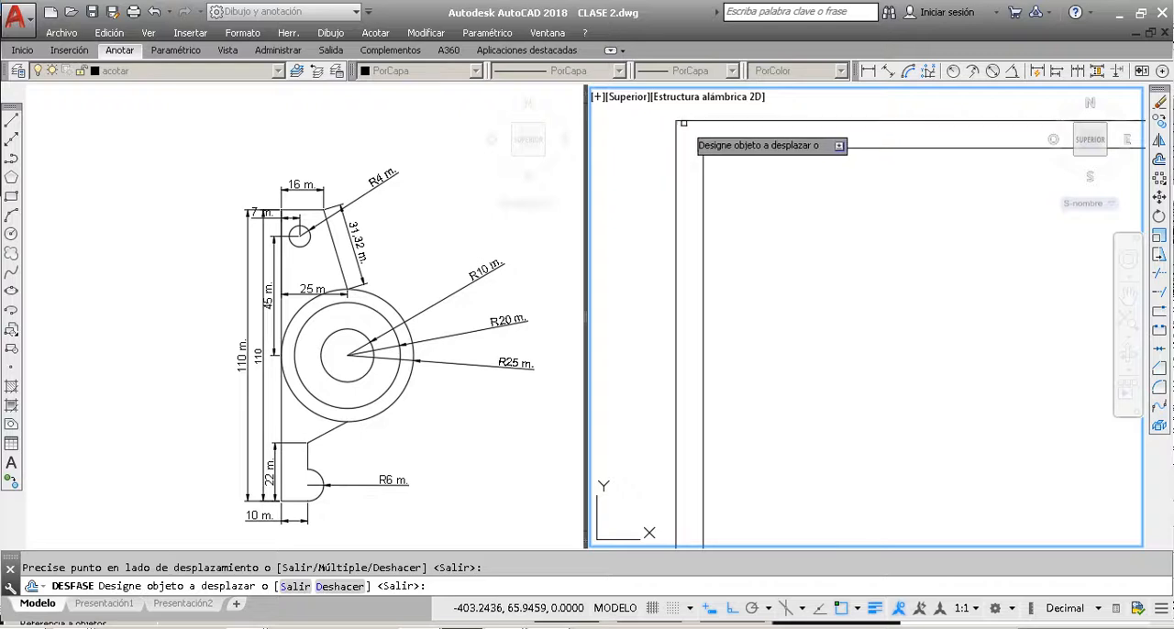
key("Escape")
left_click(703, 146)
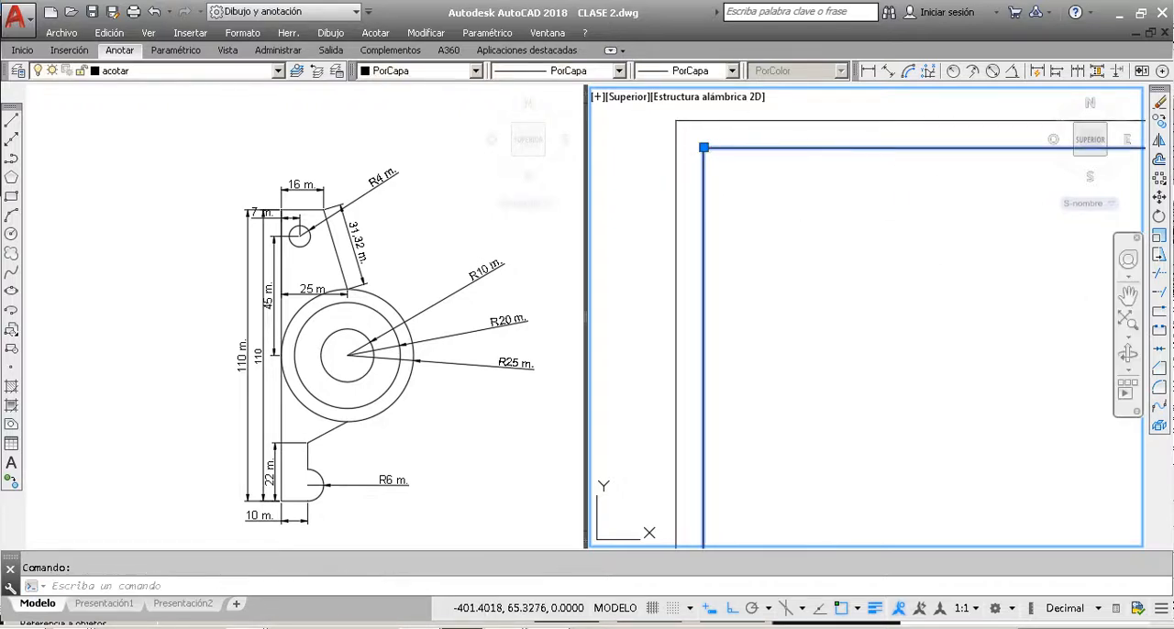
Step: Explode the inner rectangle into separate lines and check that its edges can be picked individually
left_click(1158, 425)
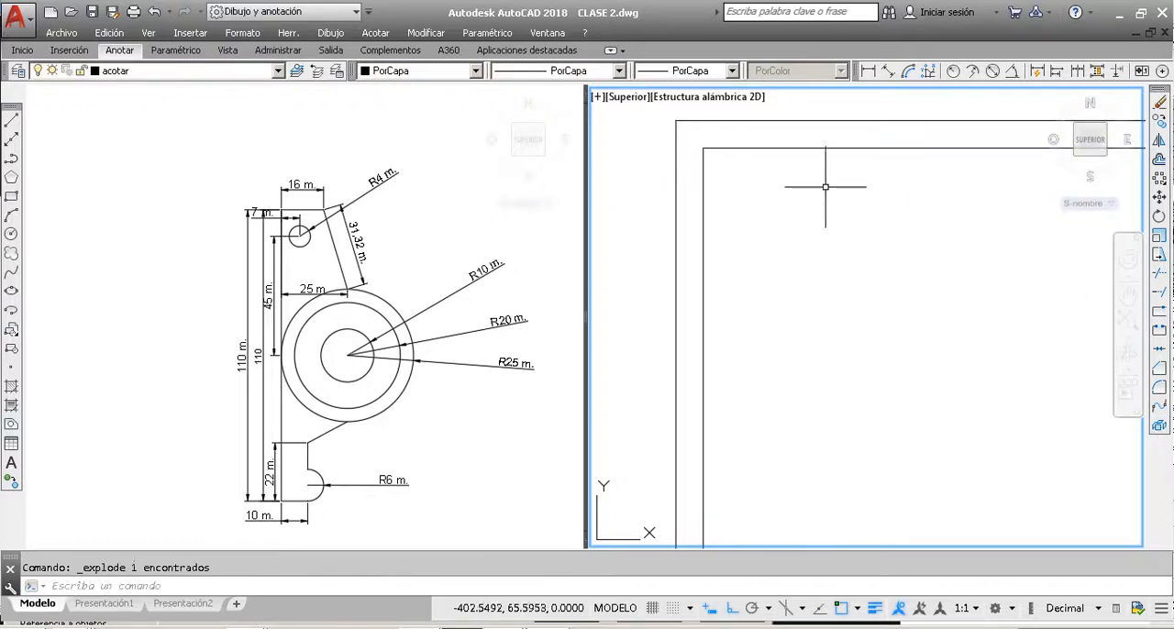
left_click(770, 145)
key("Escape")
left_click(705, 217)
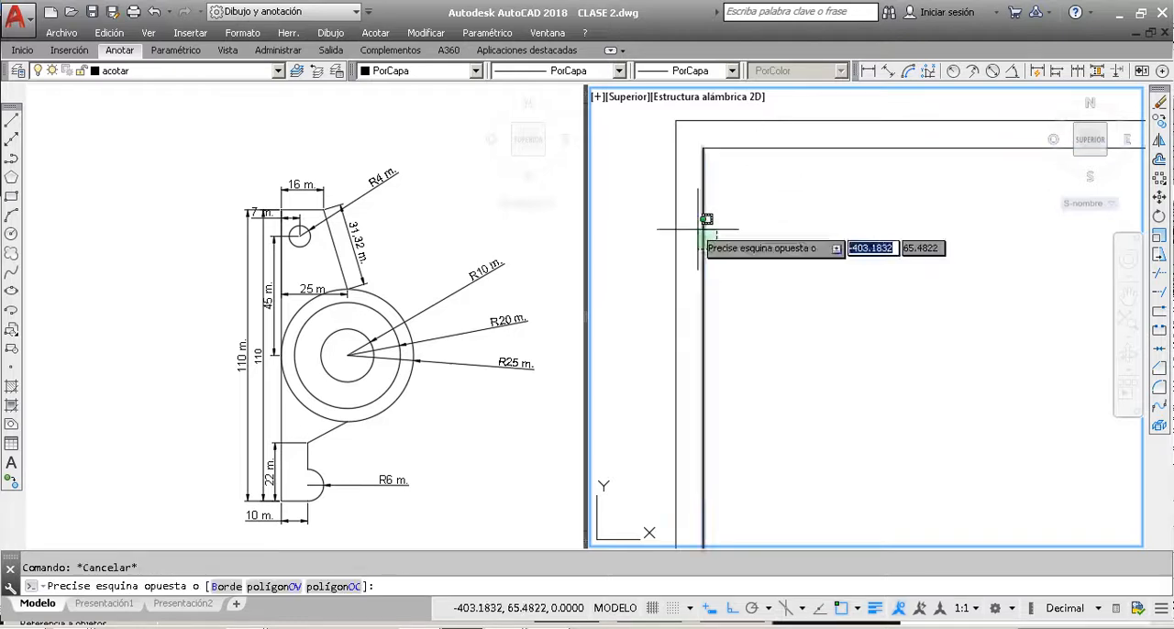
key("Escape")
Step: Offset the exploded rectangle's upper and left lines inward by 0.12 and end the command
left_click(1158, 159)
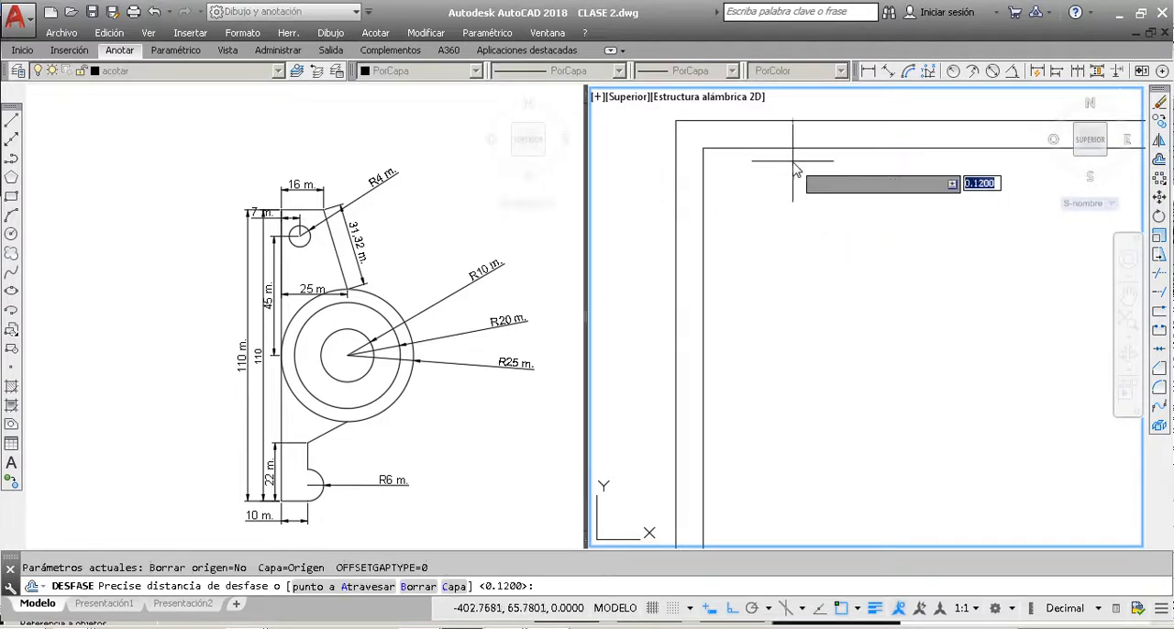
key("Return")
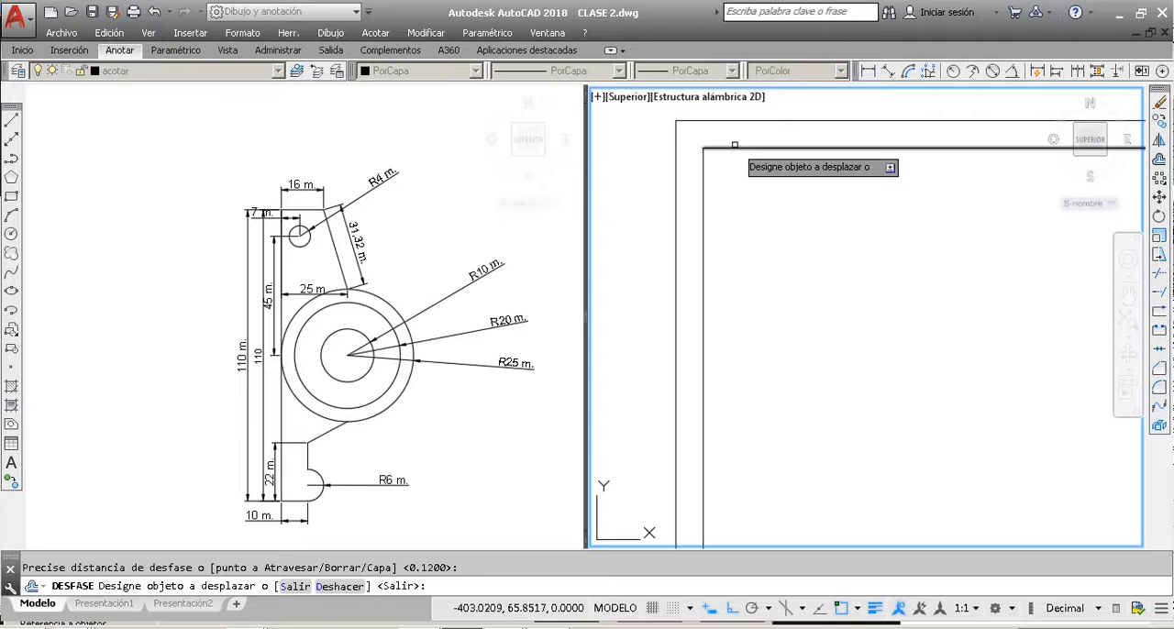
left_click(736, 148)
left_click(744, 248)
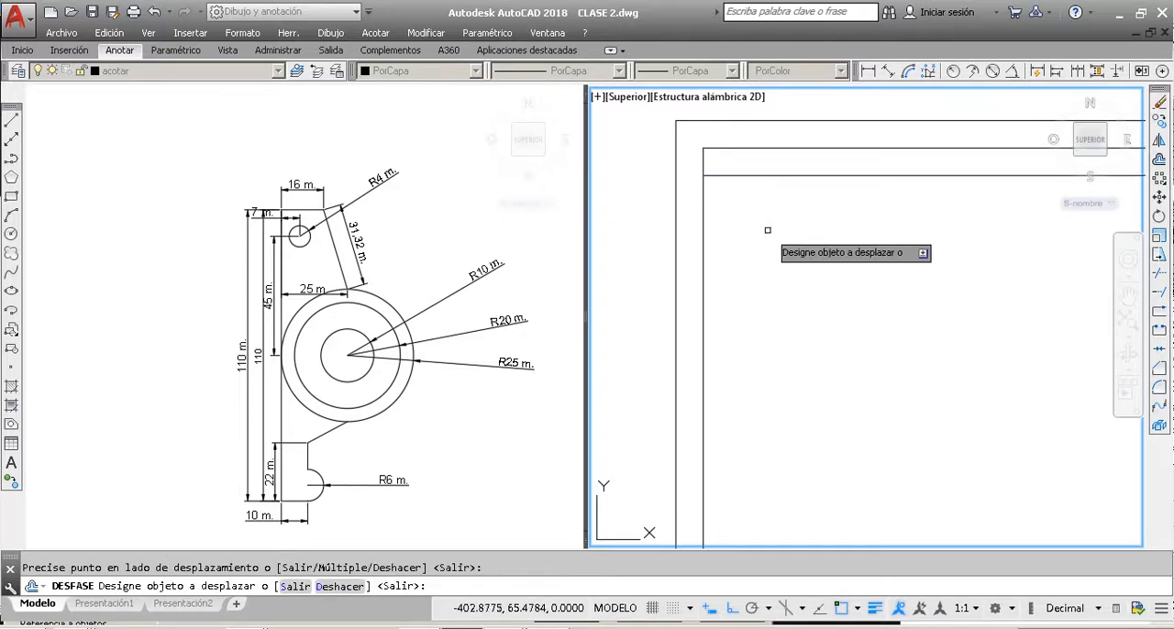
left_click(704, 218)
left_click(738, 222)
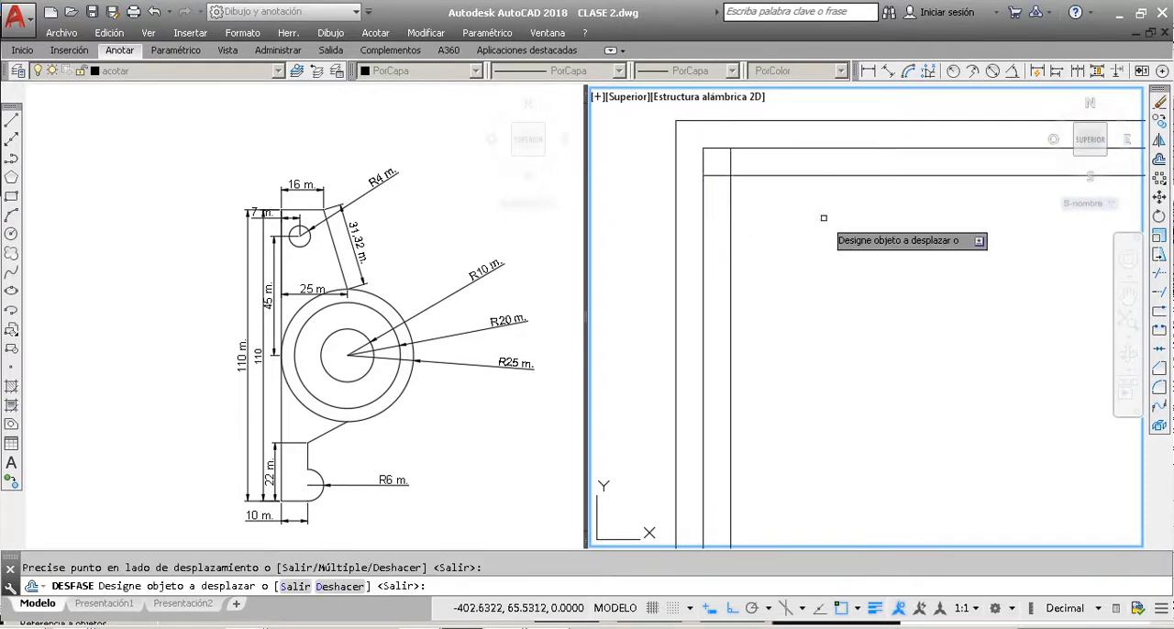
key("Escape")
scroll(738, 176, "up", 3)
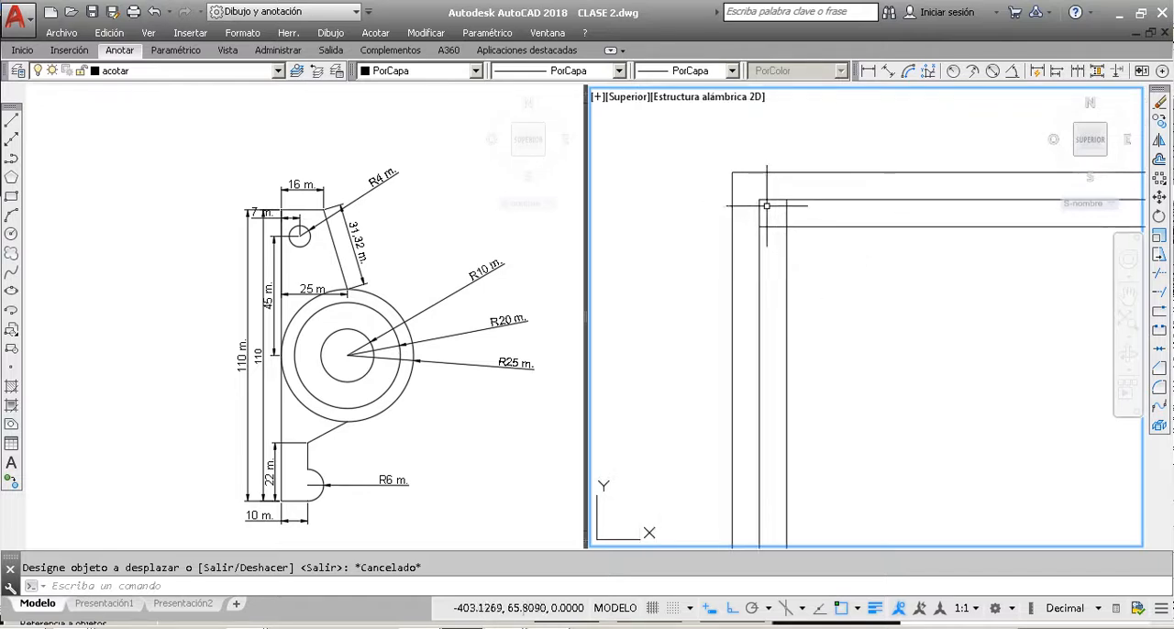
Step: Trim the overlapping ends of the two inward offset lines at the rectangle's upper left corner
left_click(741, 173)
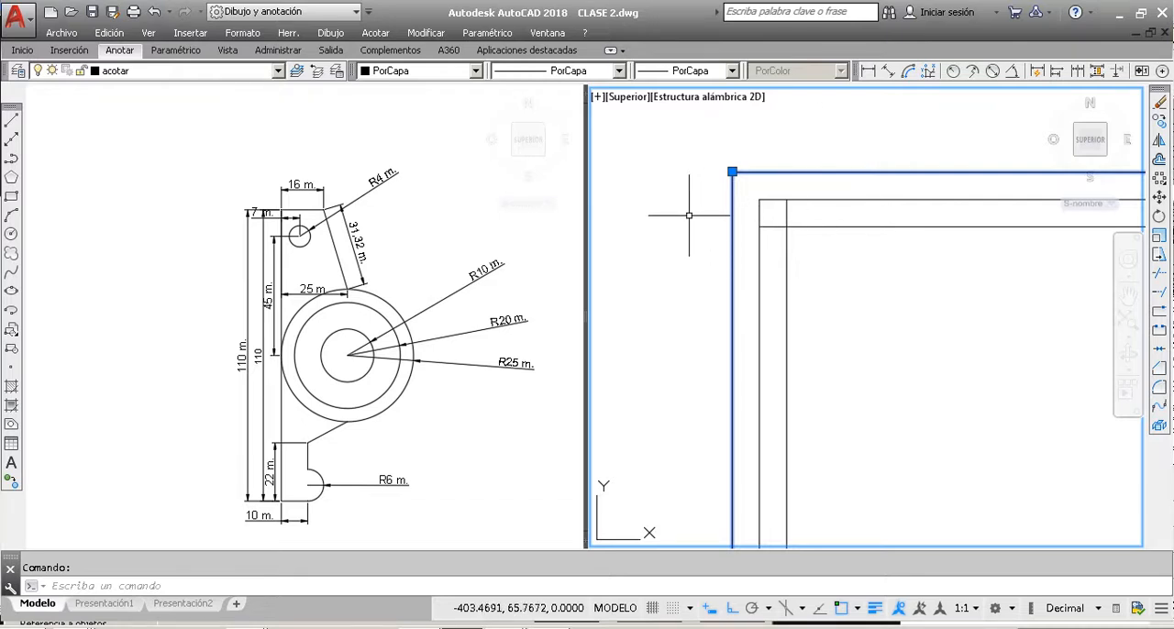
key("Escape")
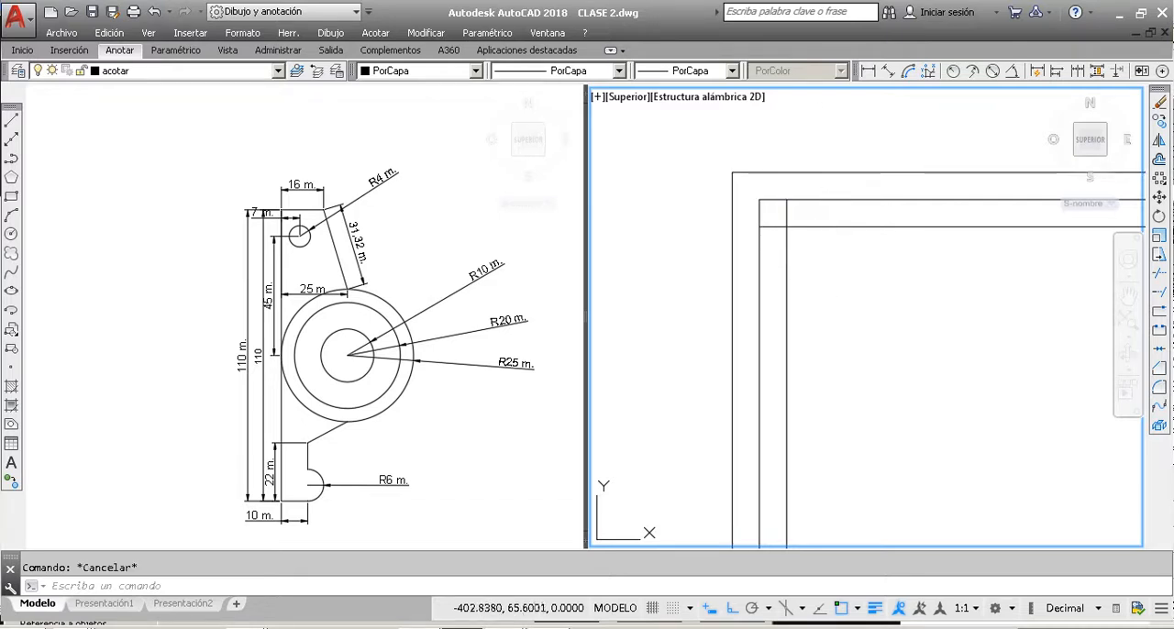
left_click(823, 234)
left_click(751, 188)
left_click(1161, 276)
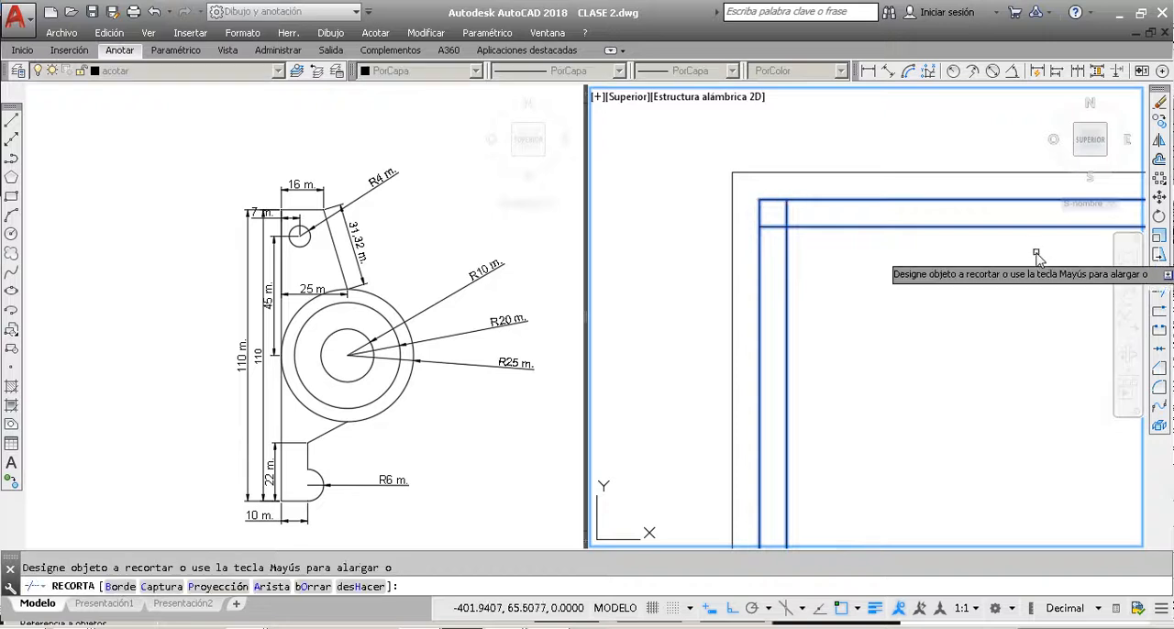
scroll(765, 216, "down", 3)
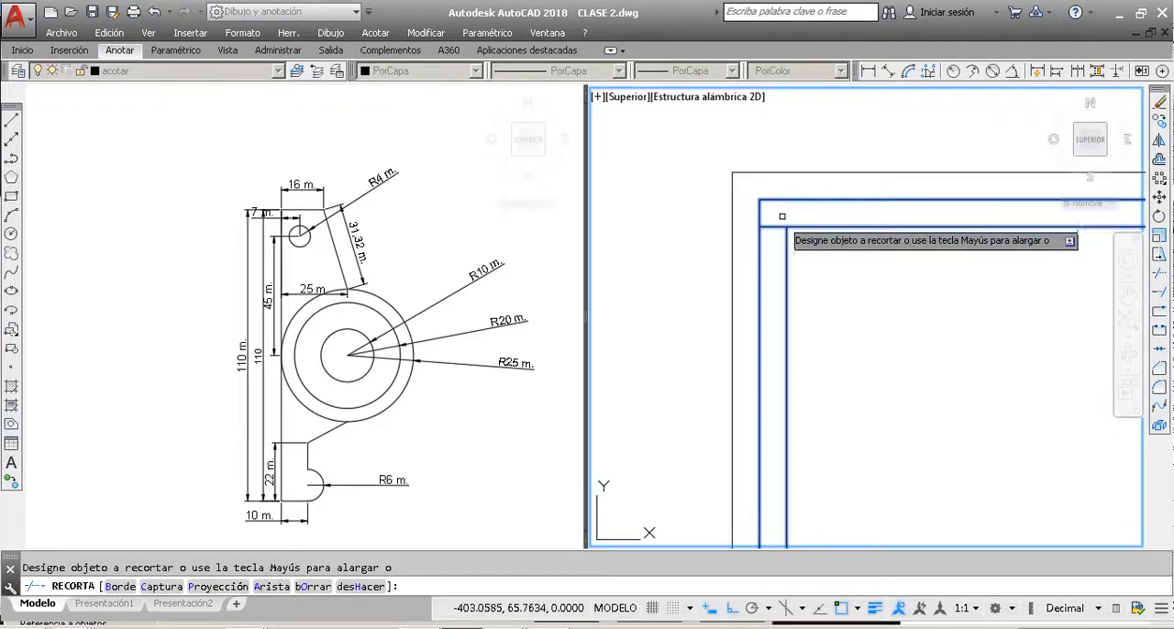
key("Escape")
Step: Delete the demonstration rectangle together with all its offset copies
scroll(725, 257, "down", 5)
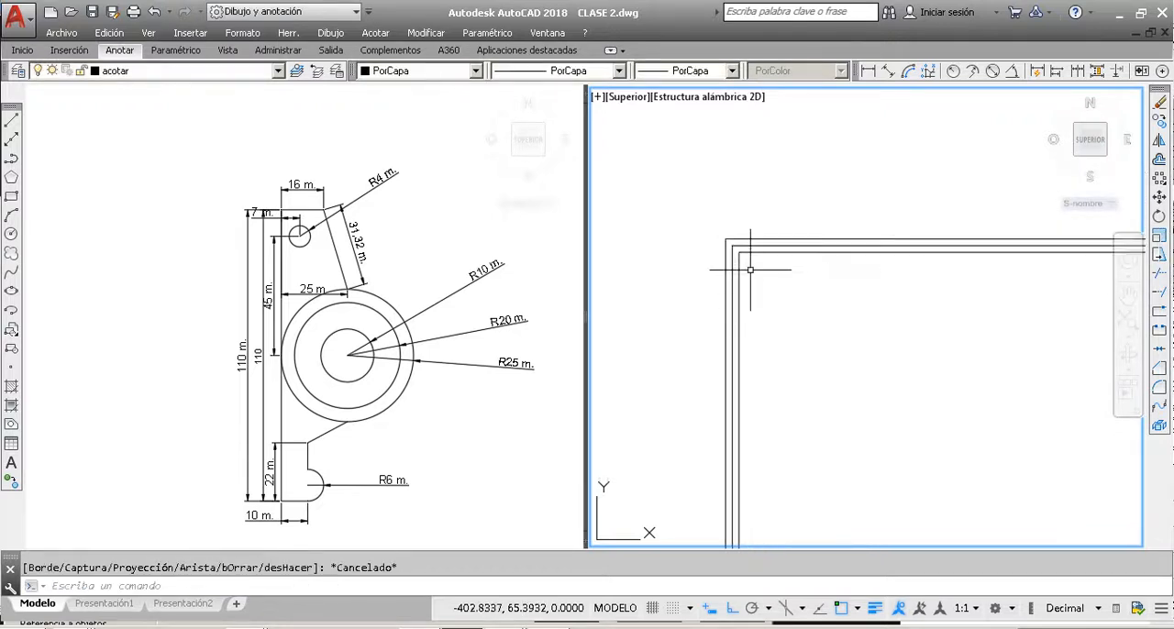
scroll(823, 254, "up", 8)
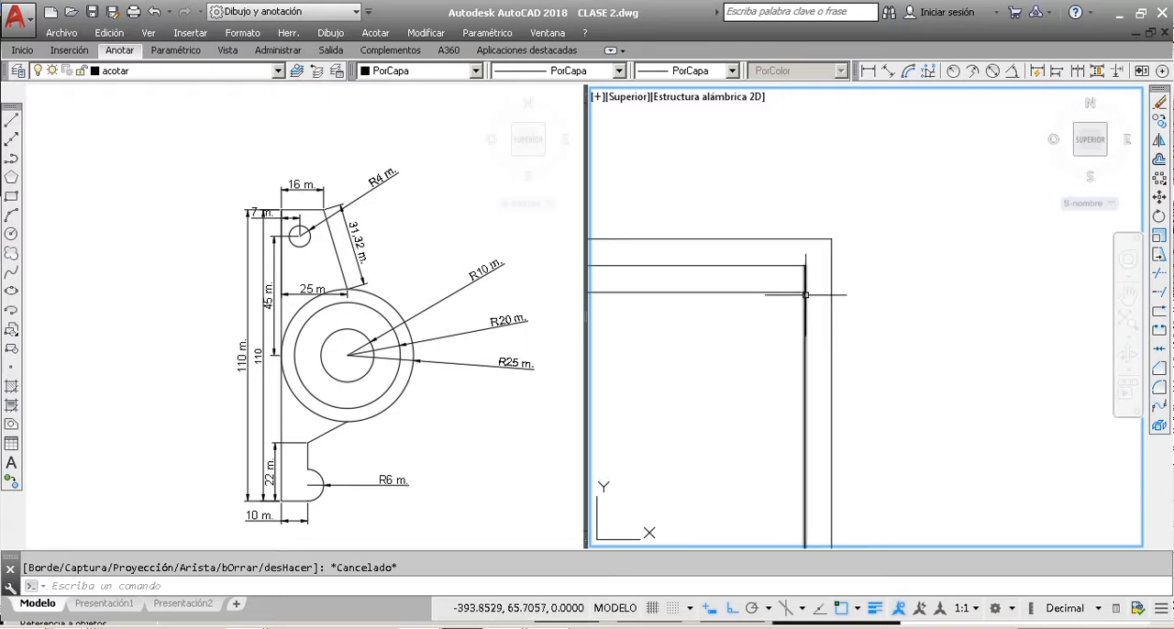
scroll(860, 305, "down", 8)
scroll(860, 305, "down", 4)
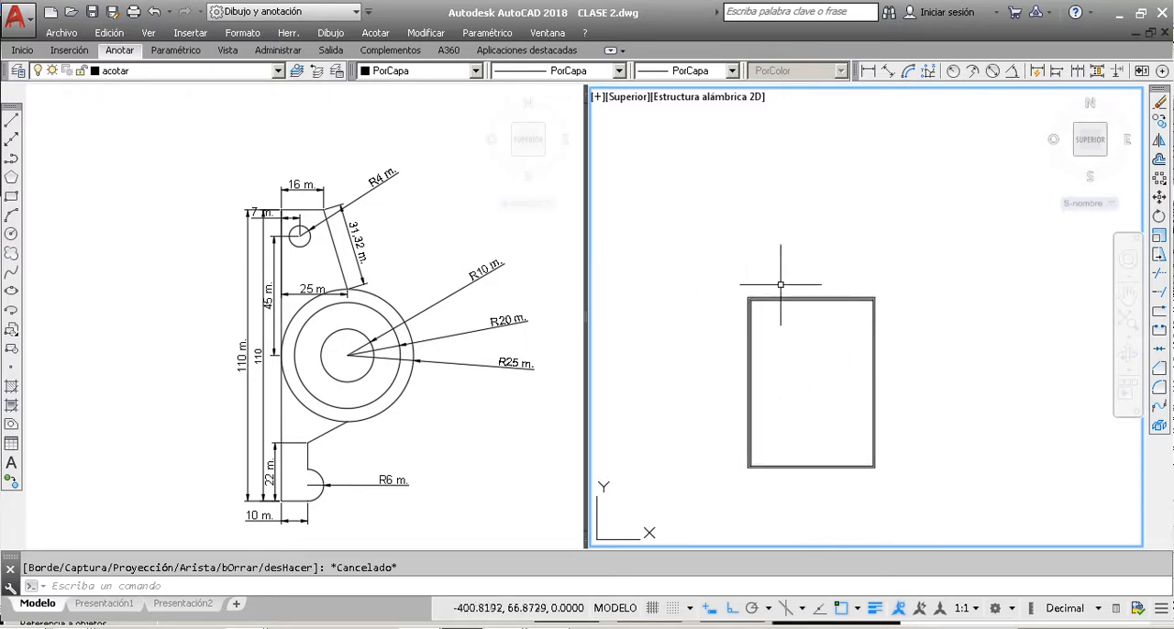
scroll(895, 305, "down", 4)
left_click(904, 352)
left_click(853, 295)
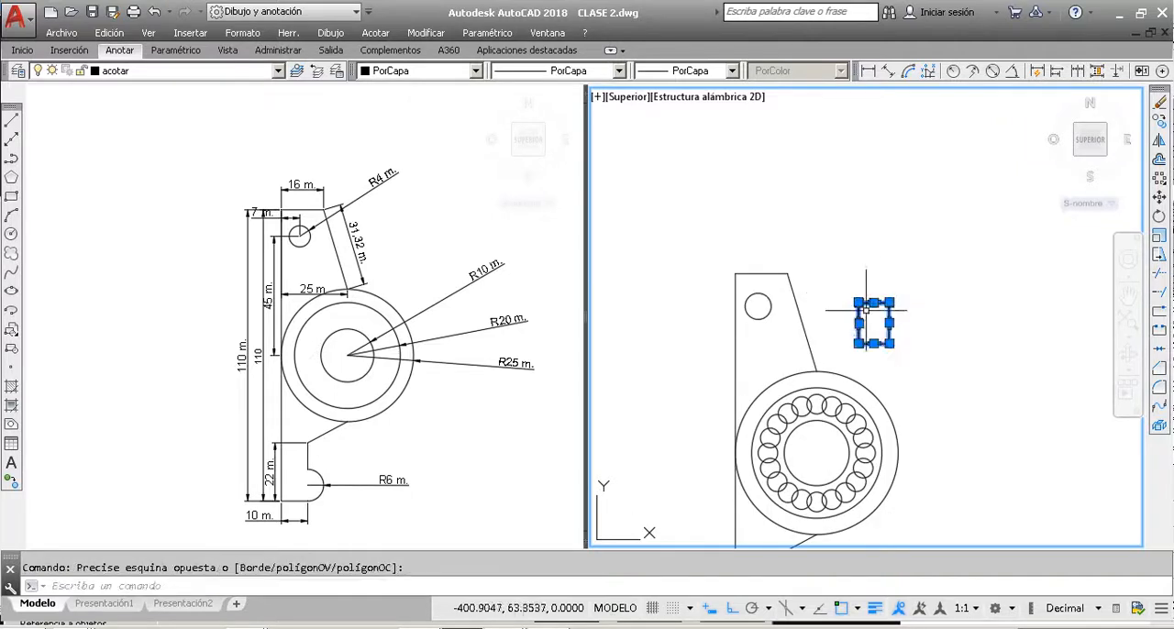
key("Delete")
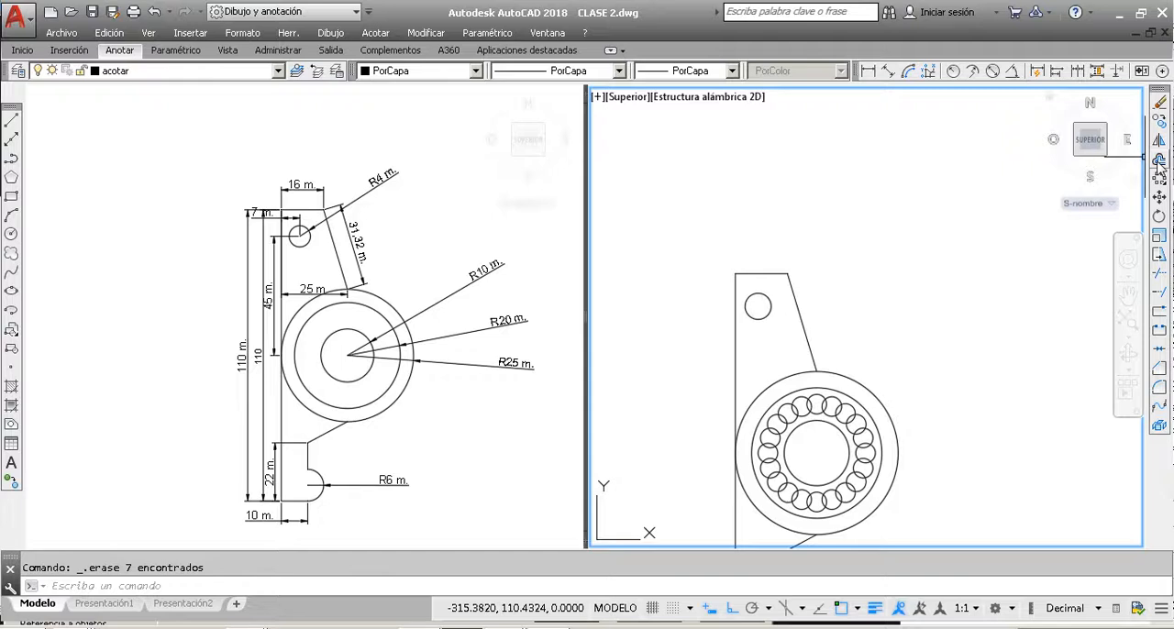
Step: Mirror the whole part about a vertical axis along its long straight edge, erasing the source objects
scroll(852, 284, "down", 2)
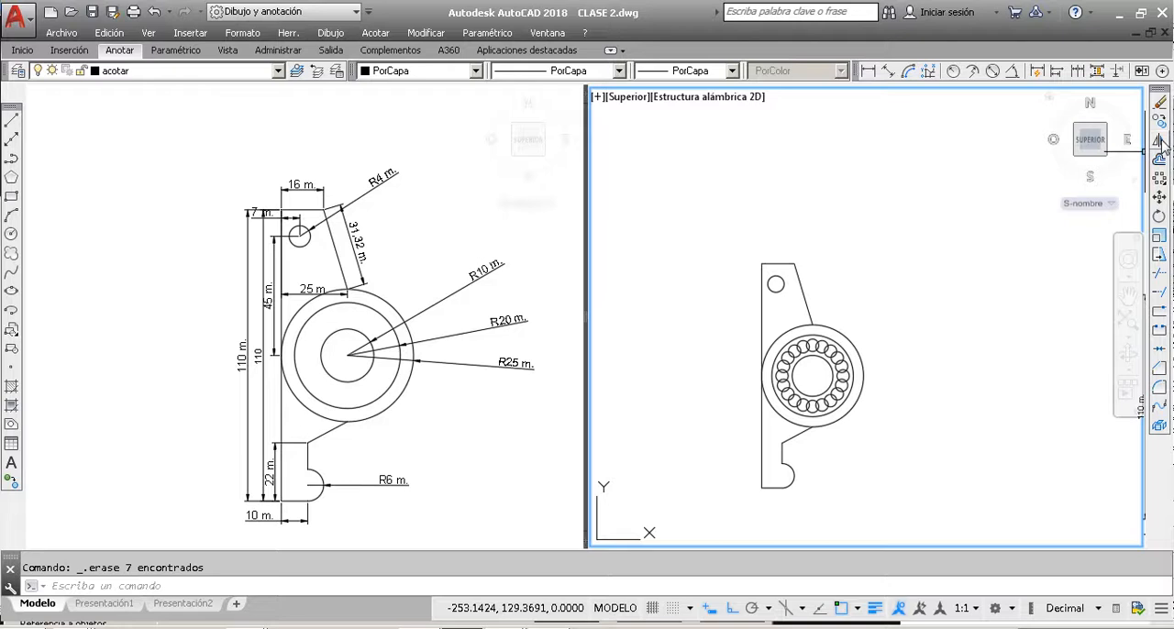
left_click(923, 477)
left_click(719, 192)
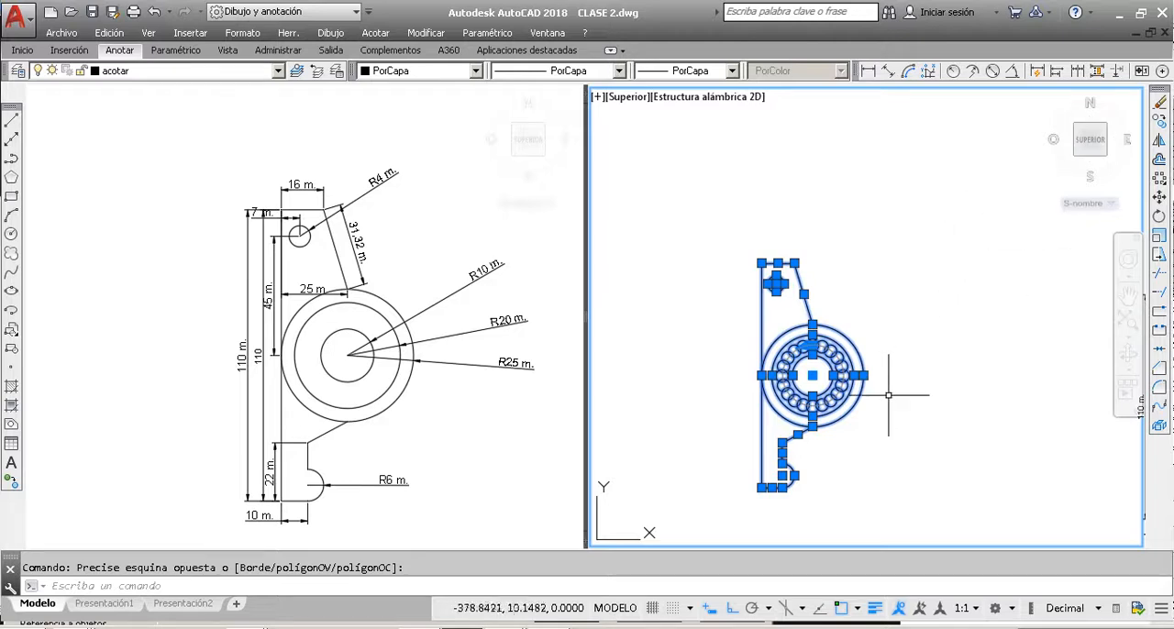
left_click(913, 497)
left_click(733, 188)
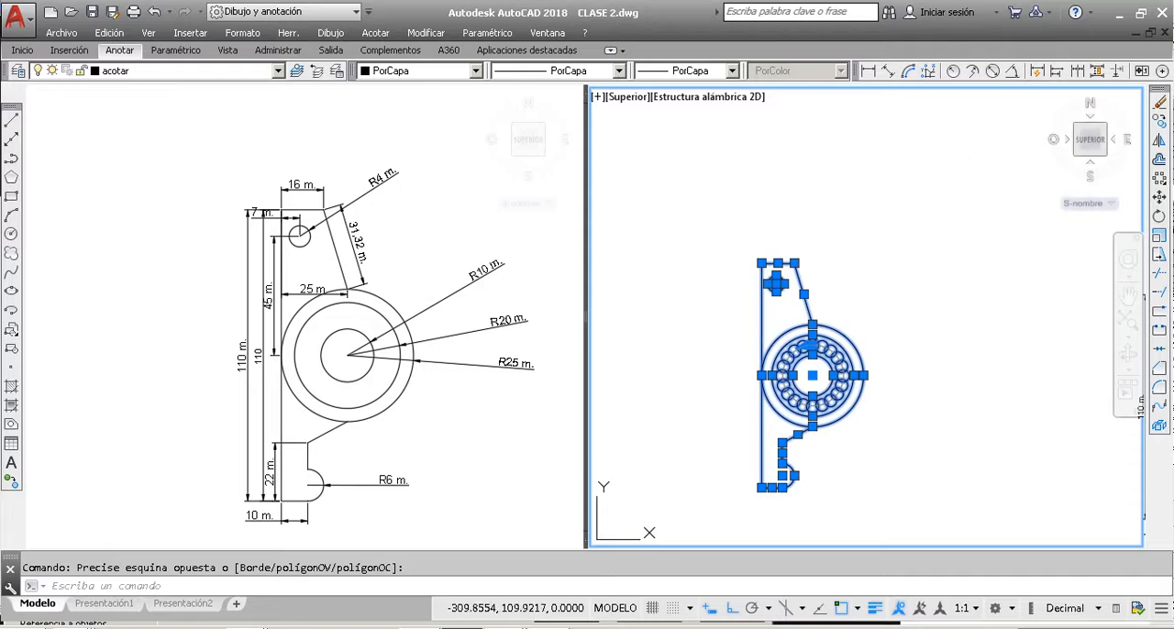
left_click(1160, 141)
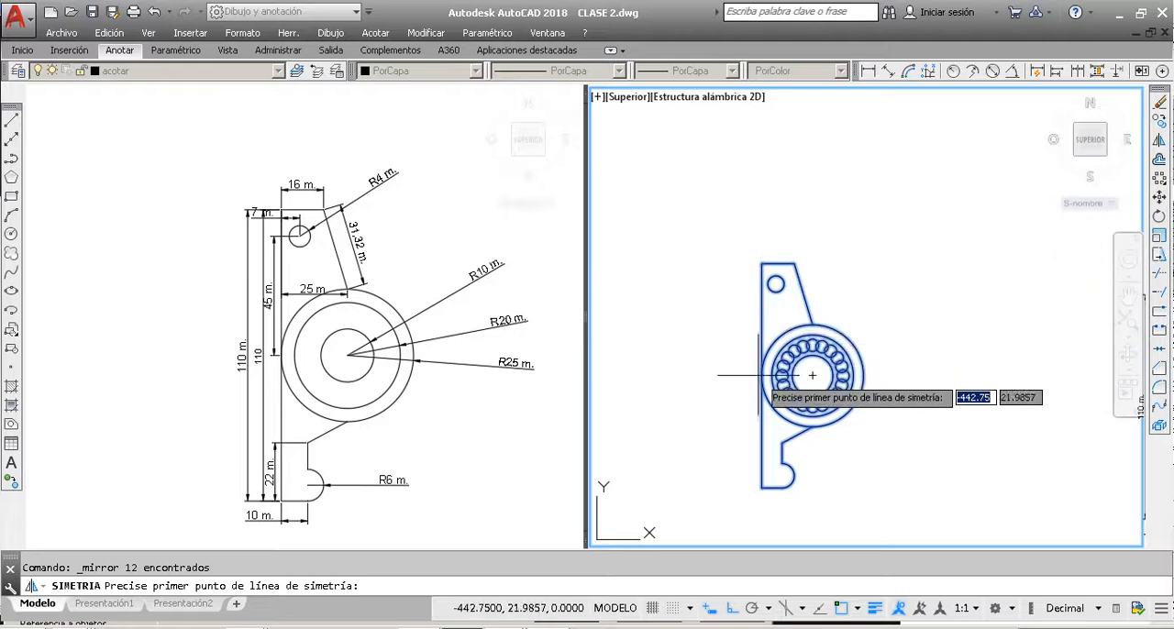
scroll(762, 376, "up", 4)
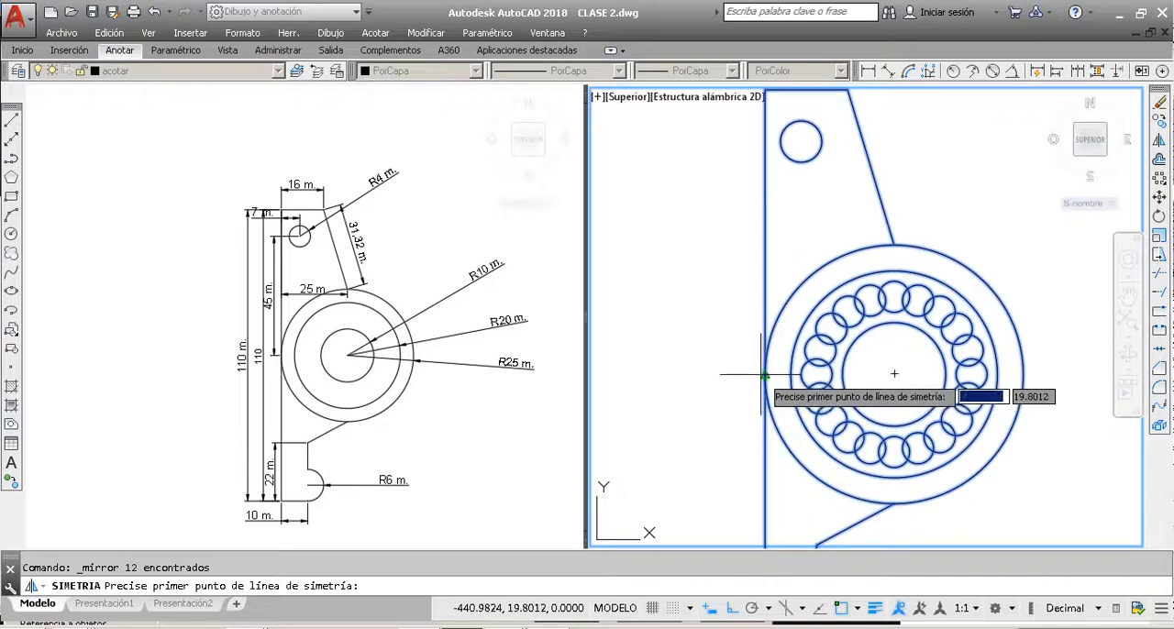
left_click(764, 375)
scroll(765, 375, "down", 6)
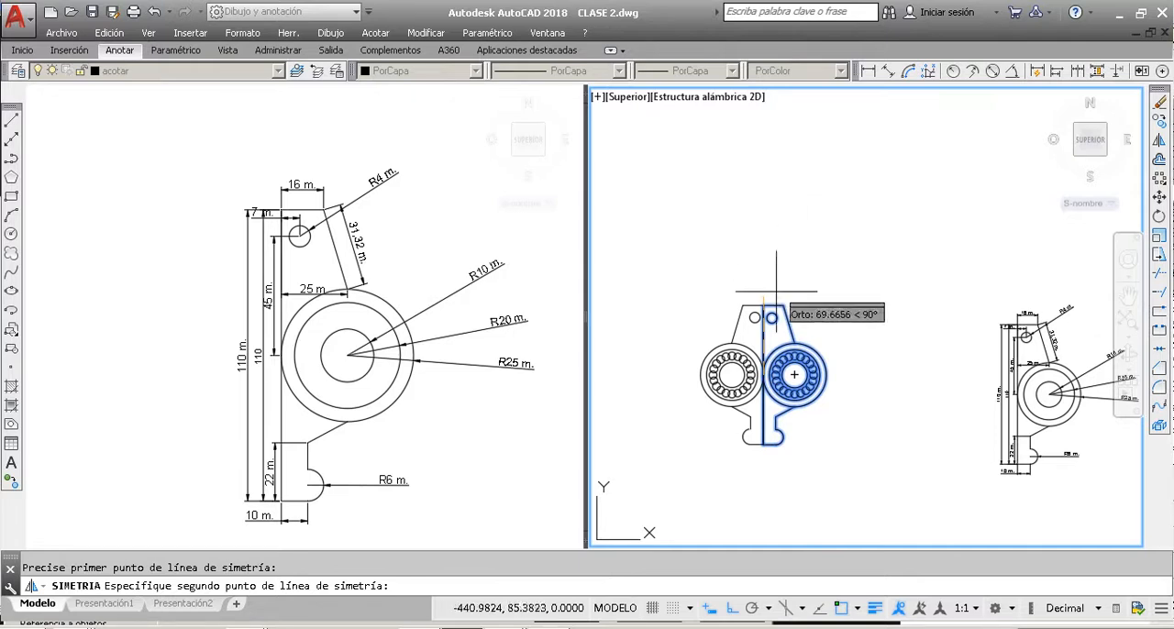
scroll(767, 364, "up", 5)
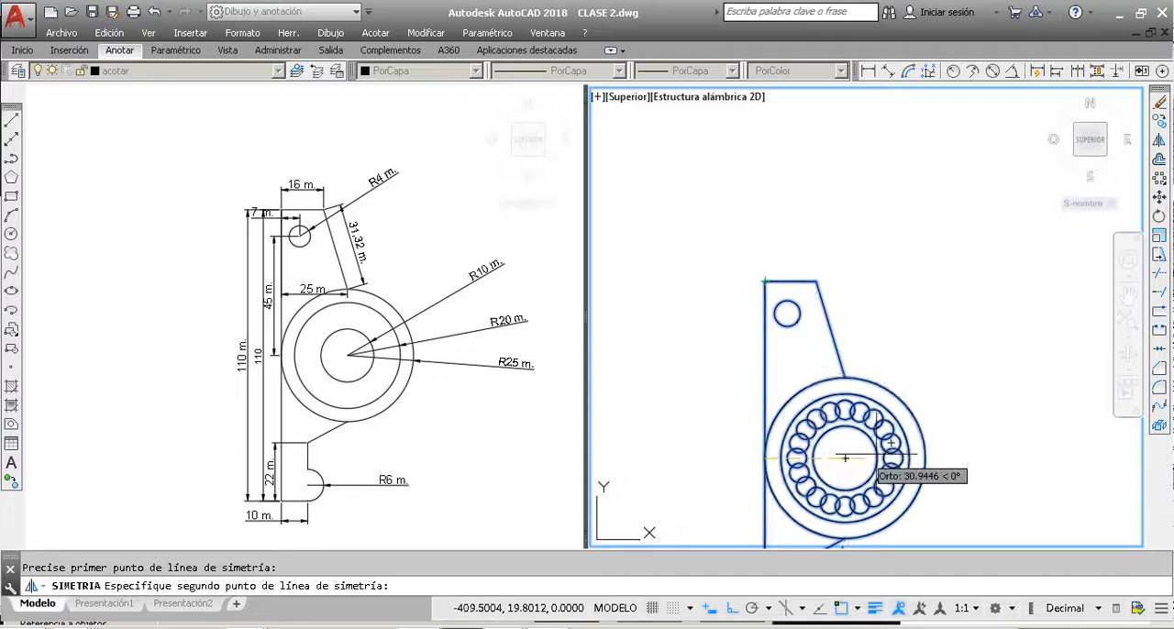
scroll(946, 415, "down", 4)
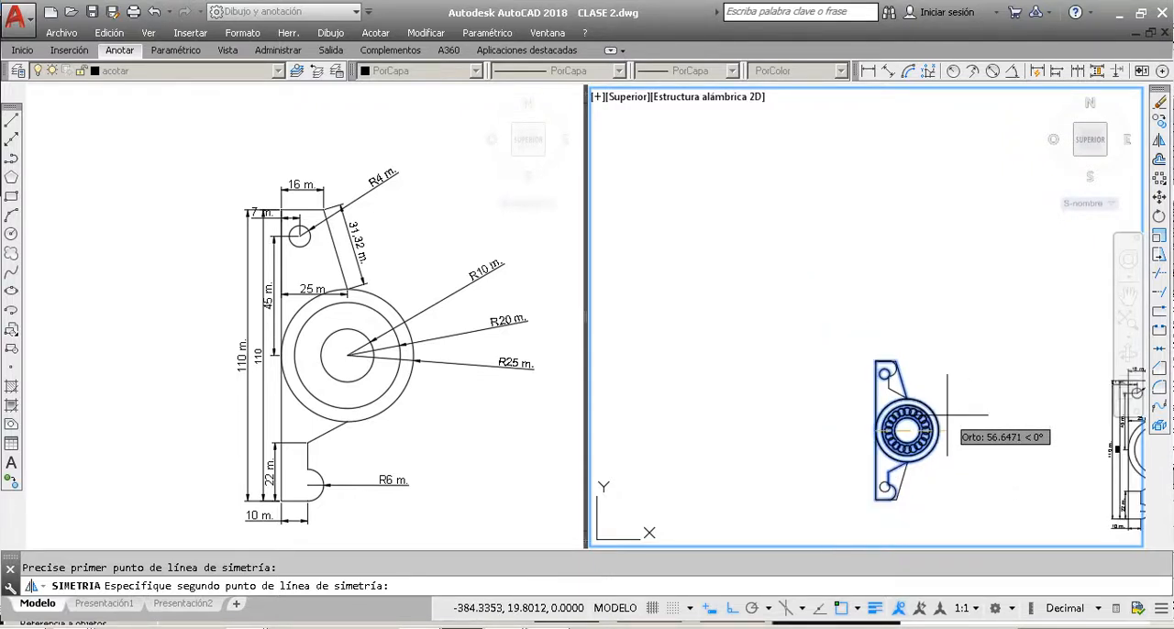
scroll(897, 504, "up", 4)
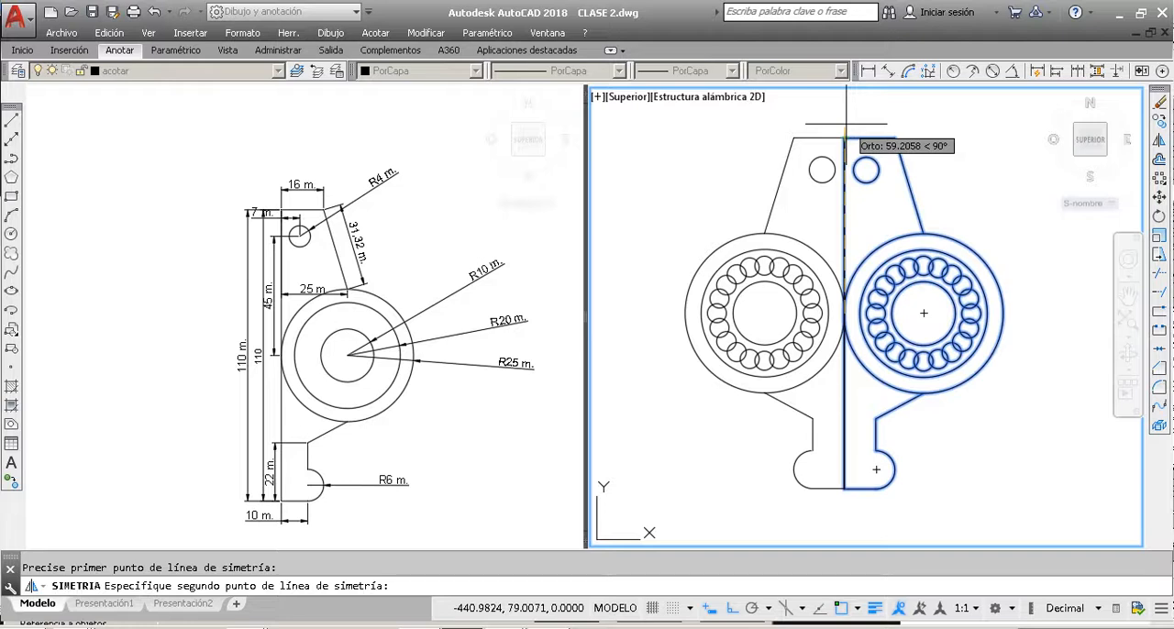
scroll(844, 140, "down", 2)
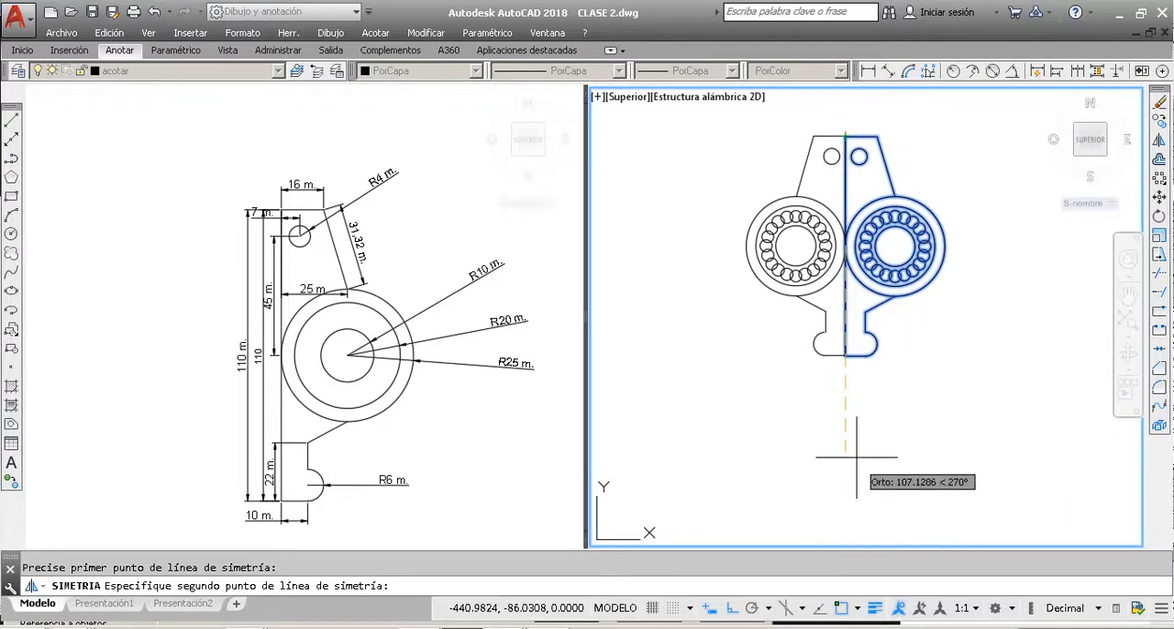
scroll(845, 438, "down", 2)
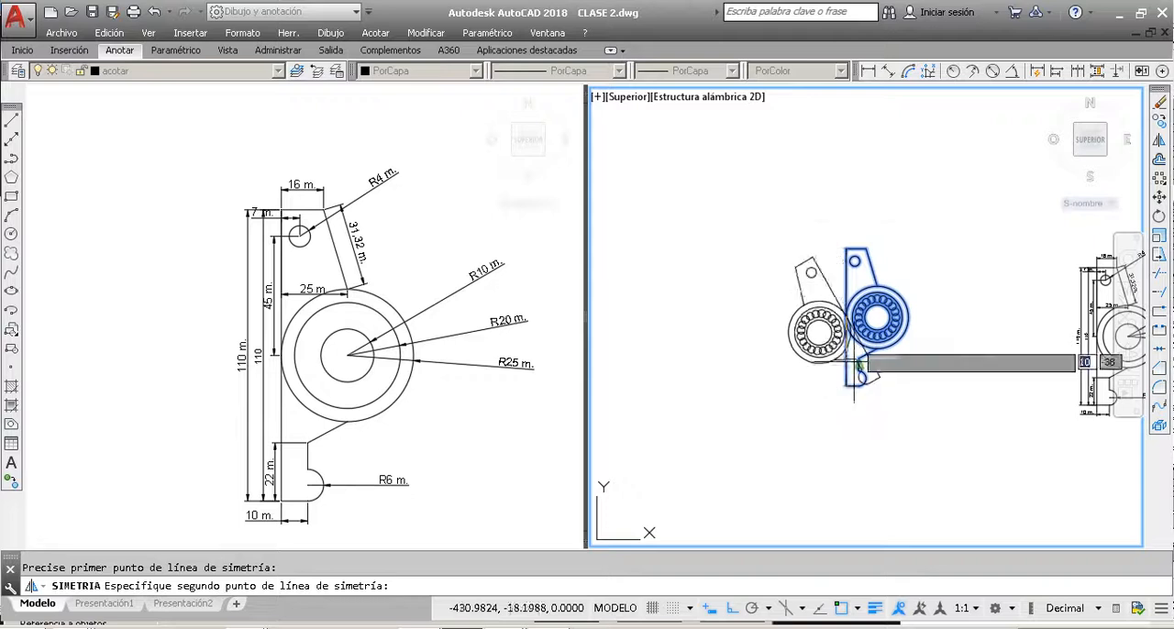
left_click(852, 178)
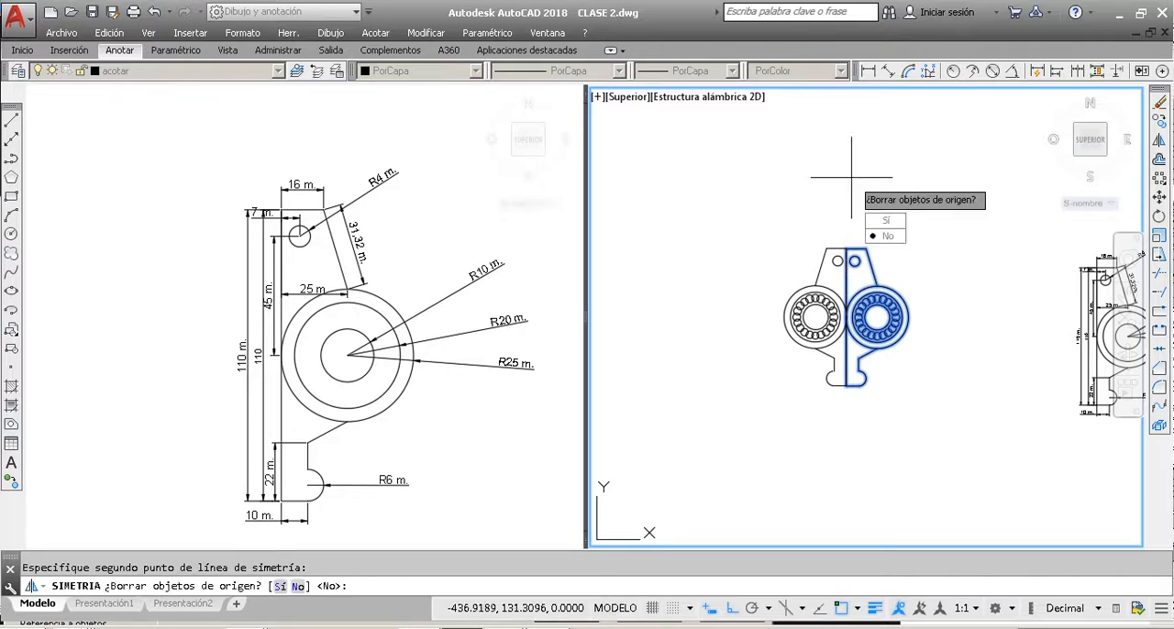
left_click(887, 223)
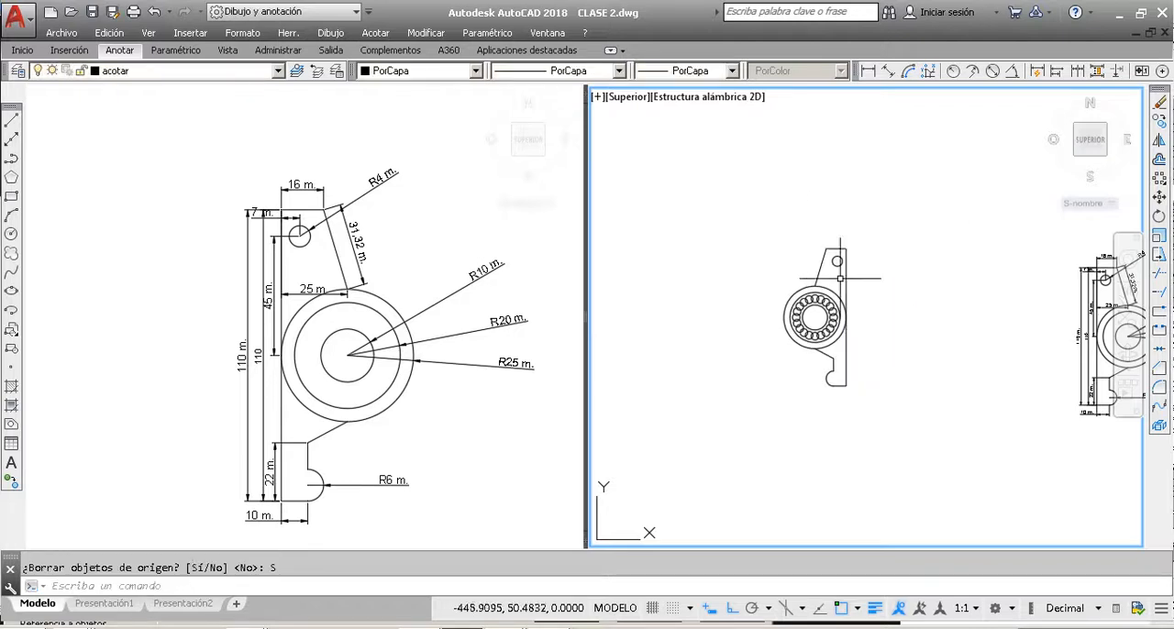
Step: Undo the last mirror and mirror the whole part again about its long vertical edge, keeping the source objects
left_click(930, 523)
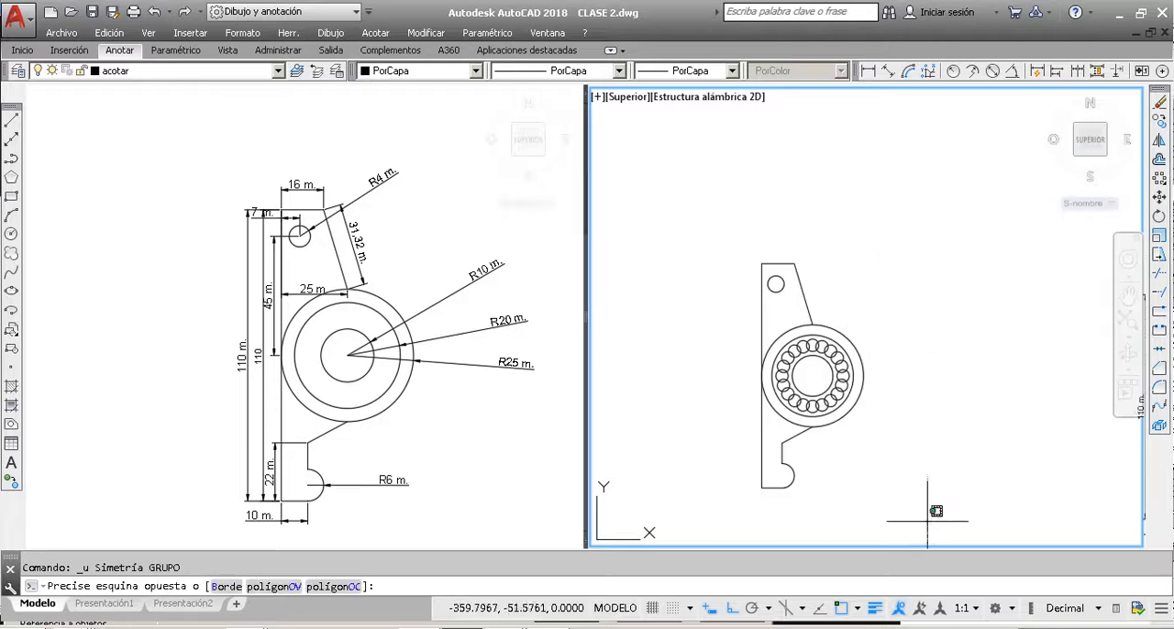
left_click(674, 193)
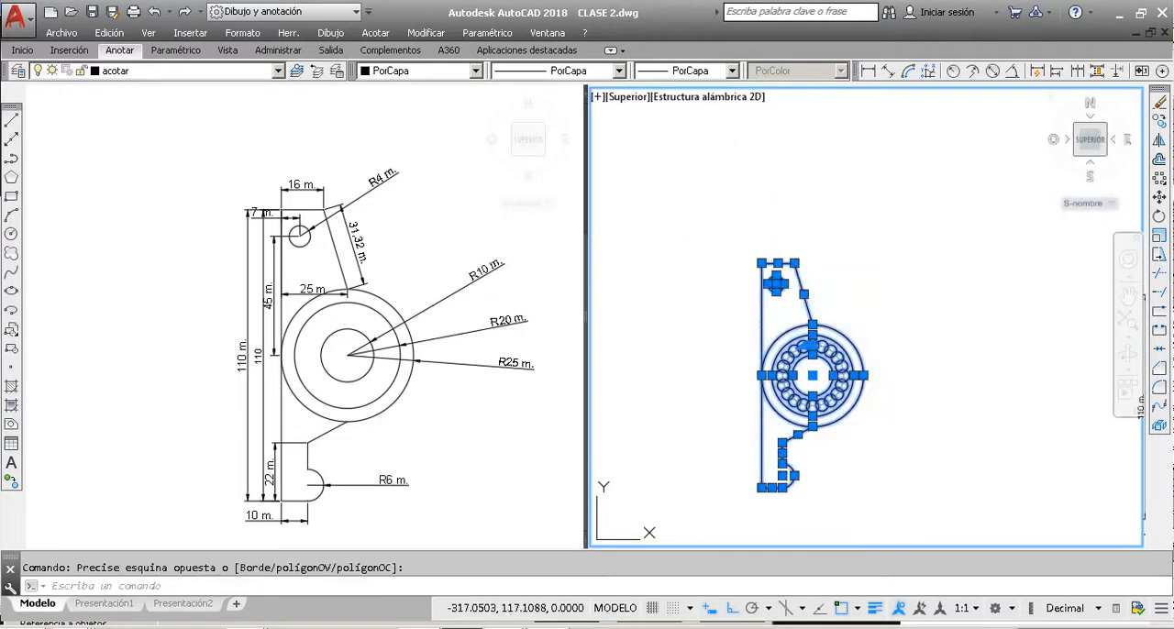
left_click(1160, 142)
left_click(762, 376)
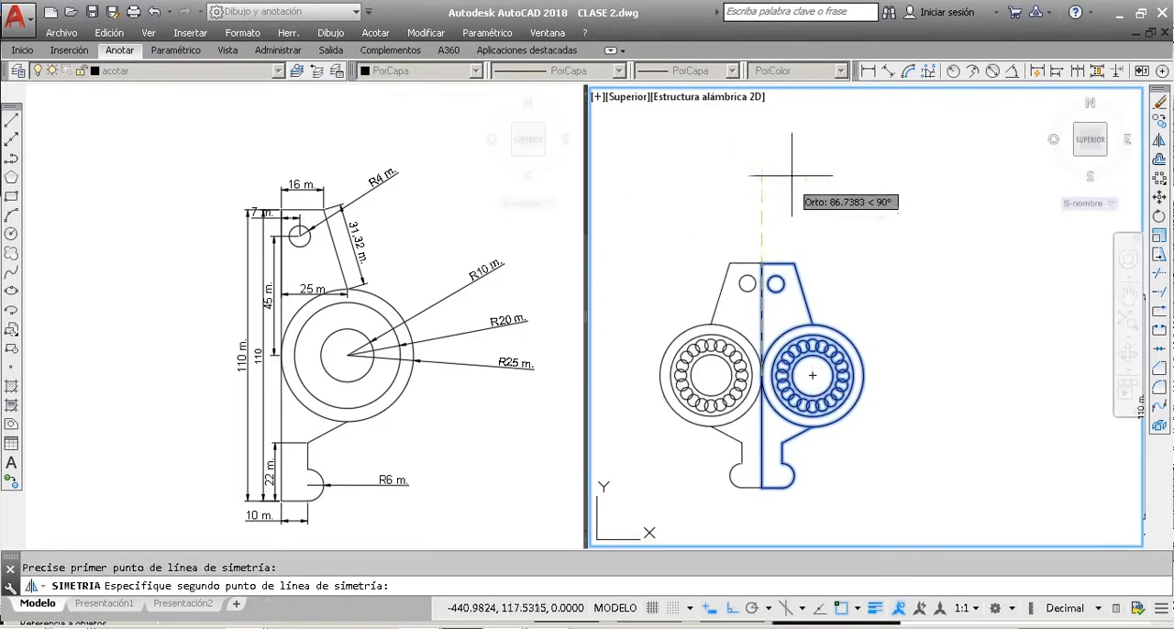
left_click(794, 169)
left_click(832, 221)
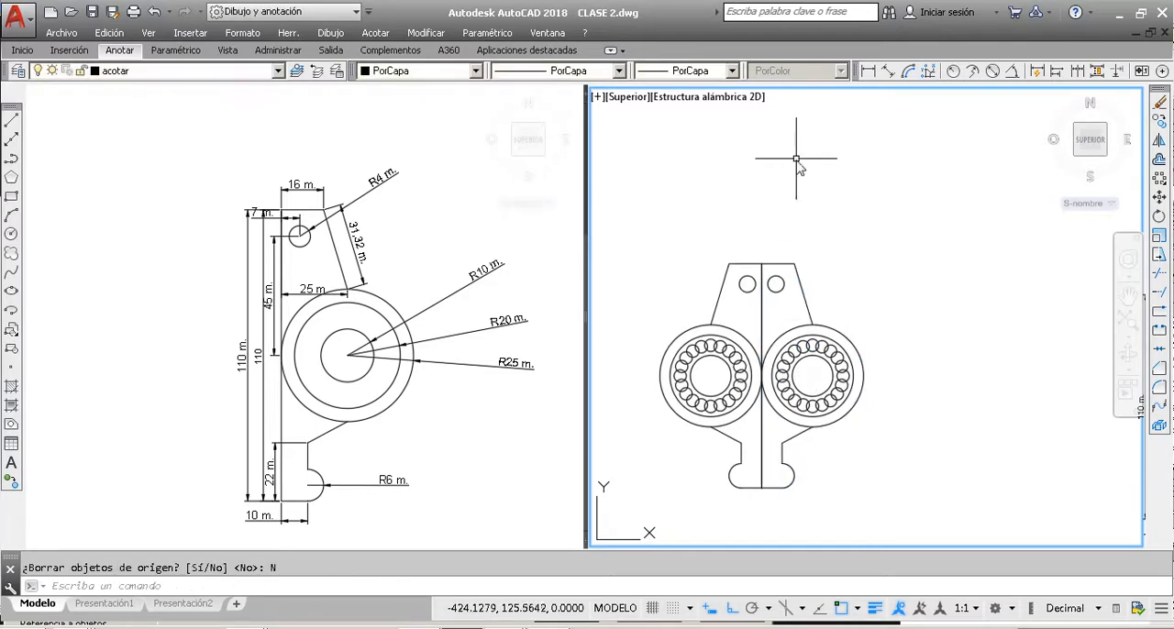
scroll(799, 238, "down", 2)
scroll(759, 370, "up", 2)
scroll(760, 371, "up", 2)
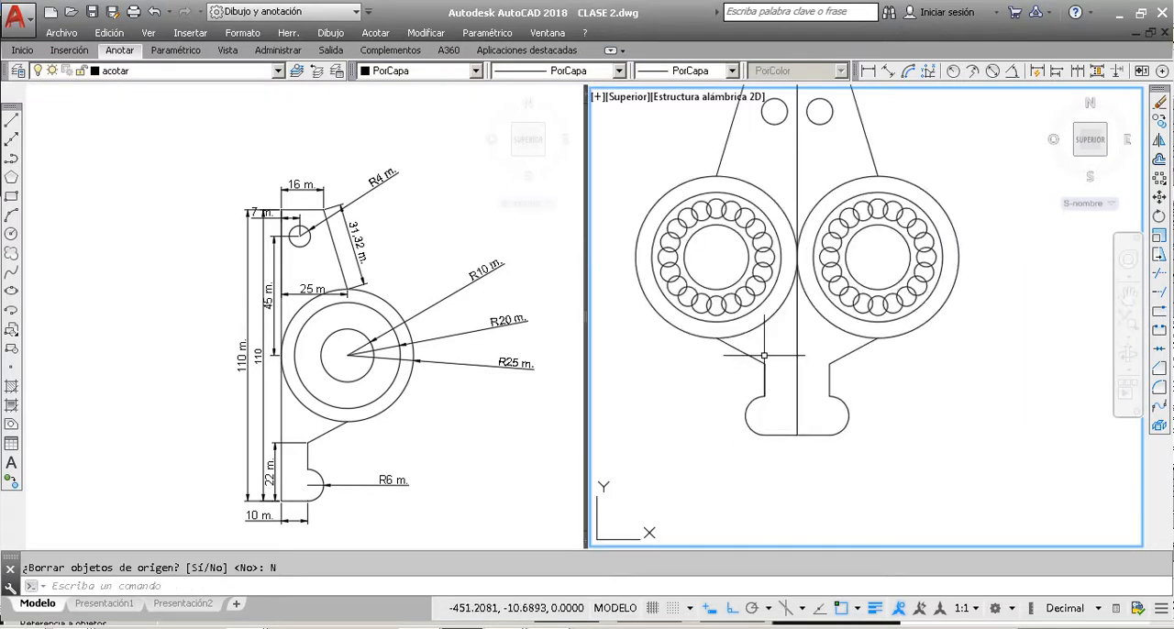
scroll(764, 355, "down", 2)
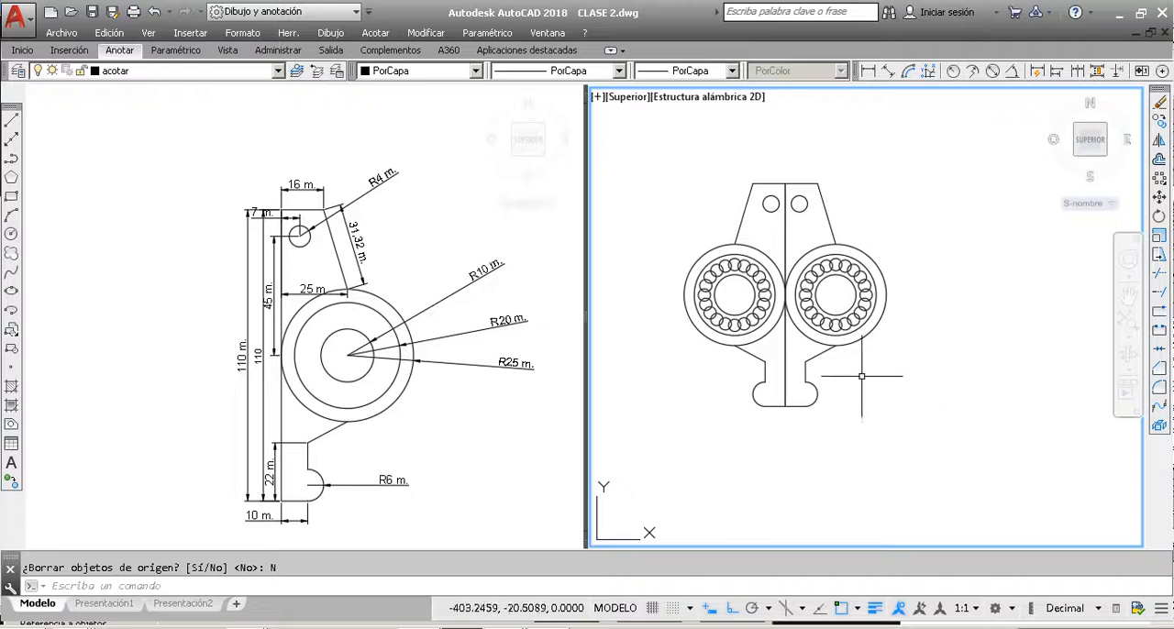
scroll(793, 378, "down", 2)
scroll(869, 337, "up", 2)
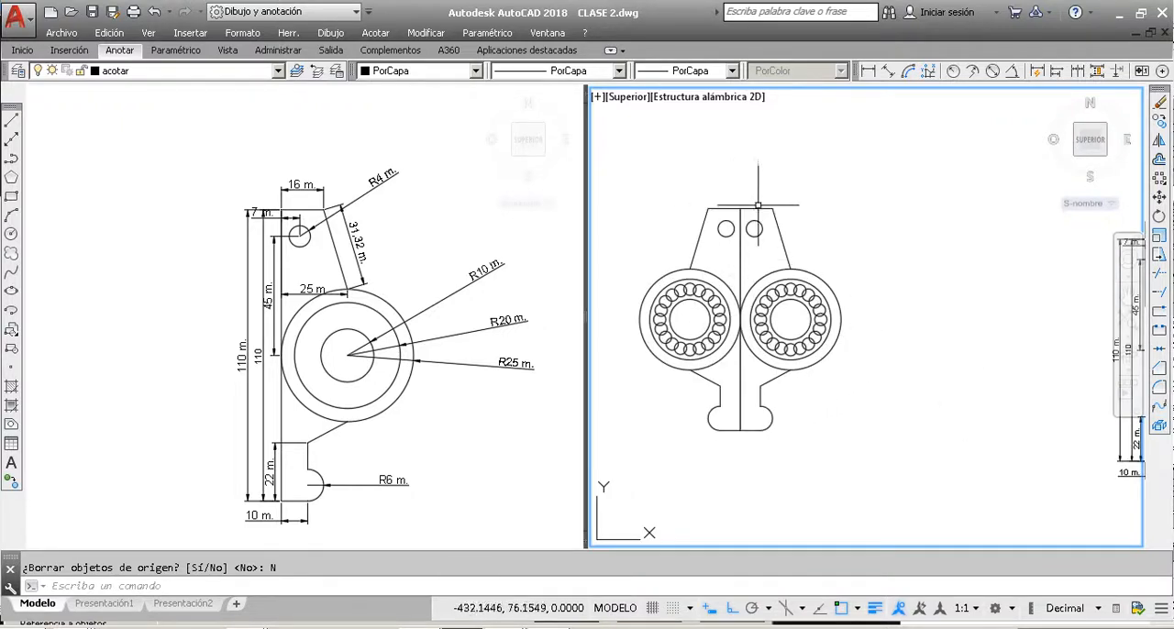
scroll(848, 278, "down", 3)
scroll(745, 233, "up", 2)
scroll(746, 233, "up", 2)
scroll(769, 280, "down", 2)
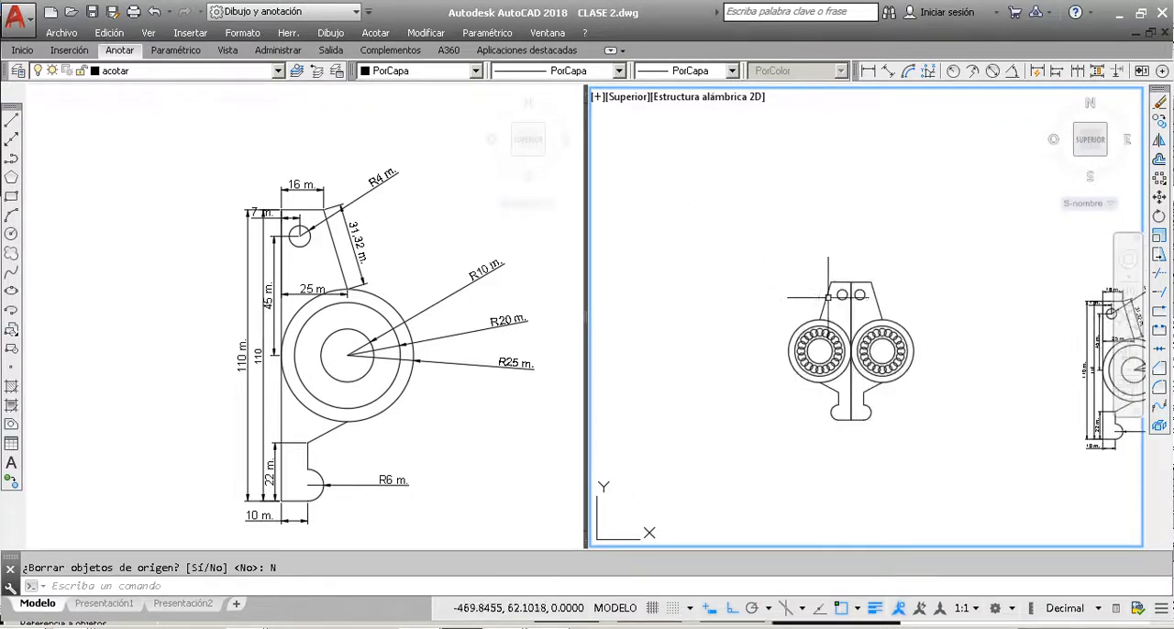
Step: Copy the whole mirrored part 200 units to the left, using the lower end of its central line as base point
left_click(948, 440)
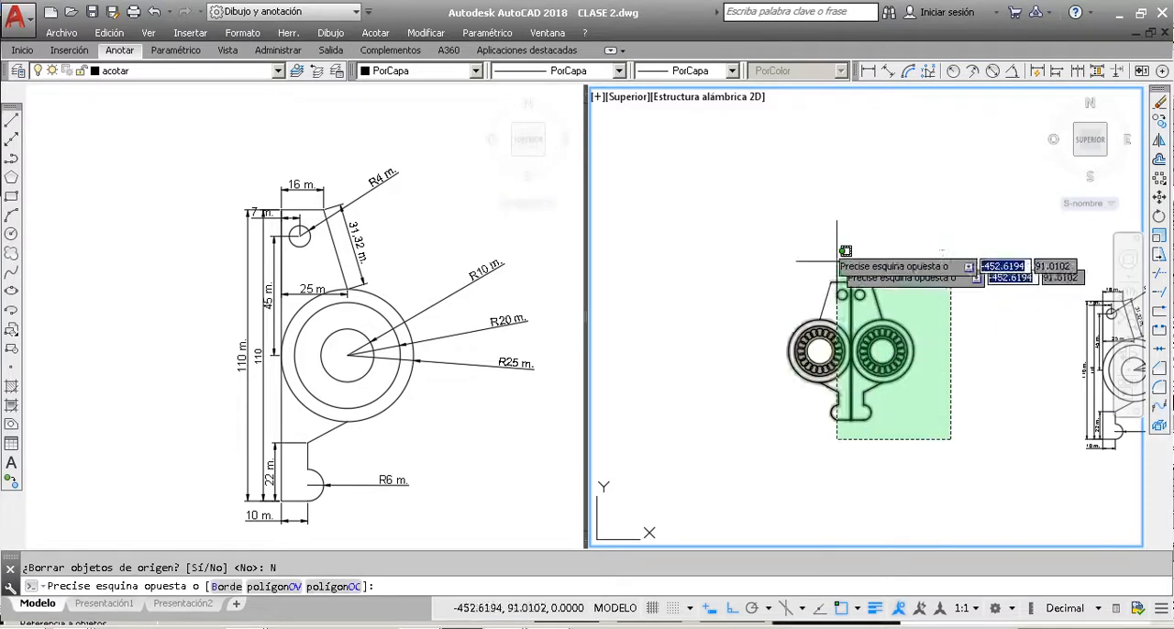
left_click(757, 210)
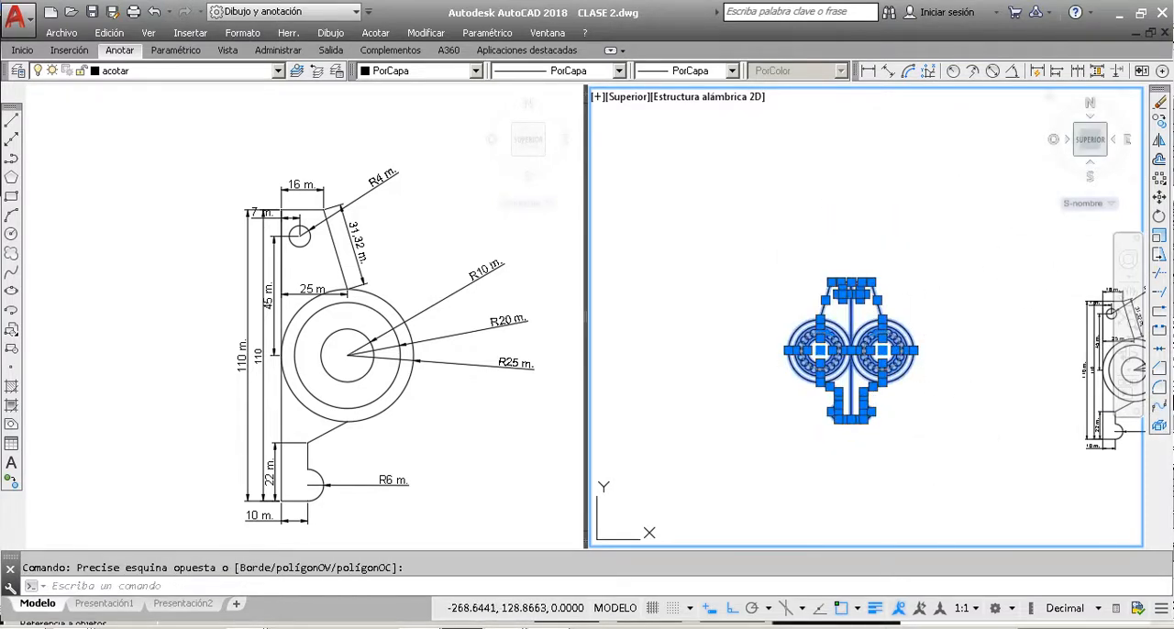
left_click(1159, 122)
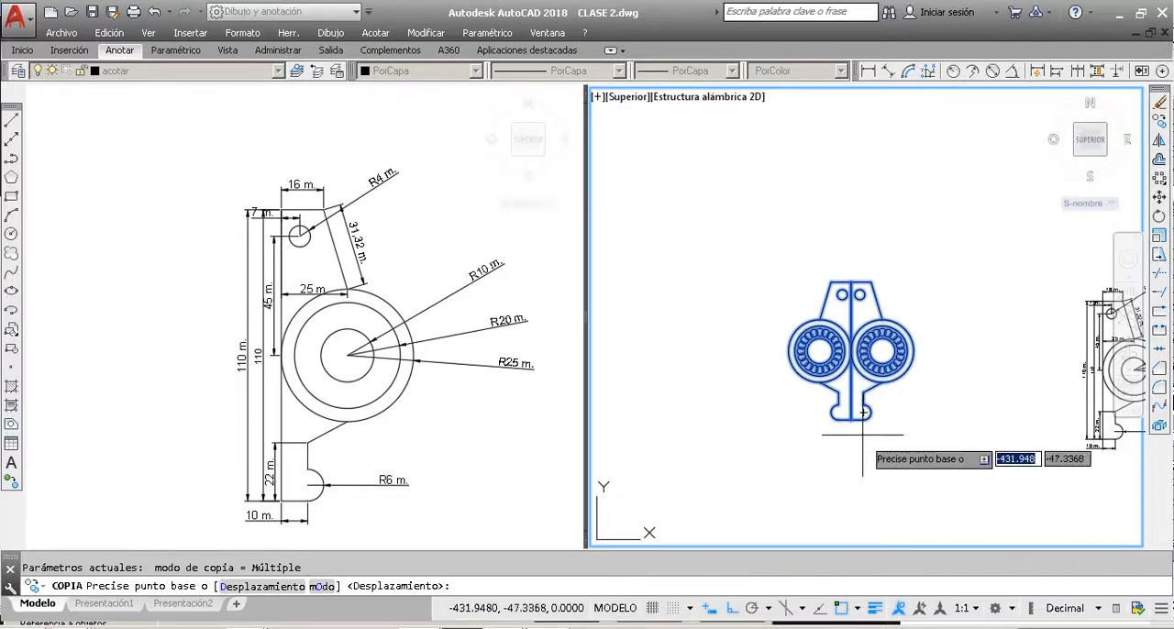
scroll(863, 413, "up", 4)
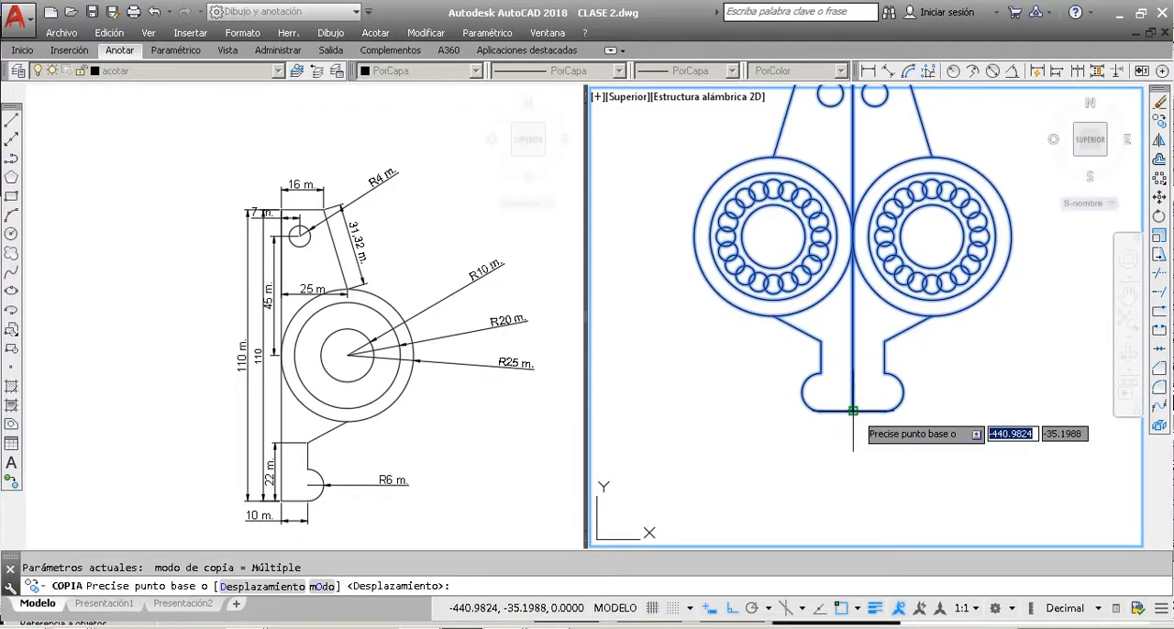
left_click(853, 411)
scroll(853, 413, "down", 5)
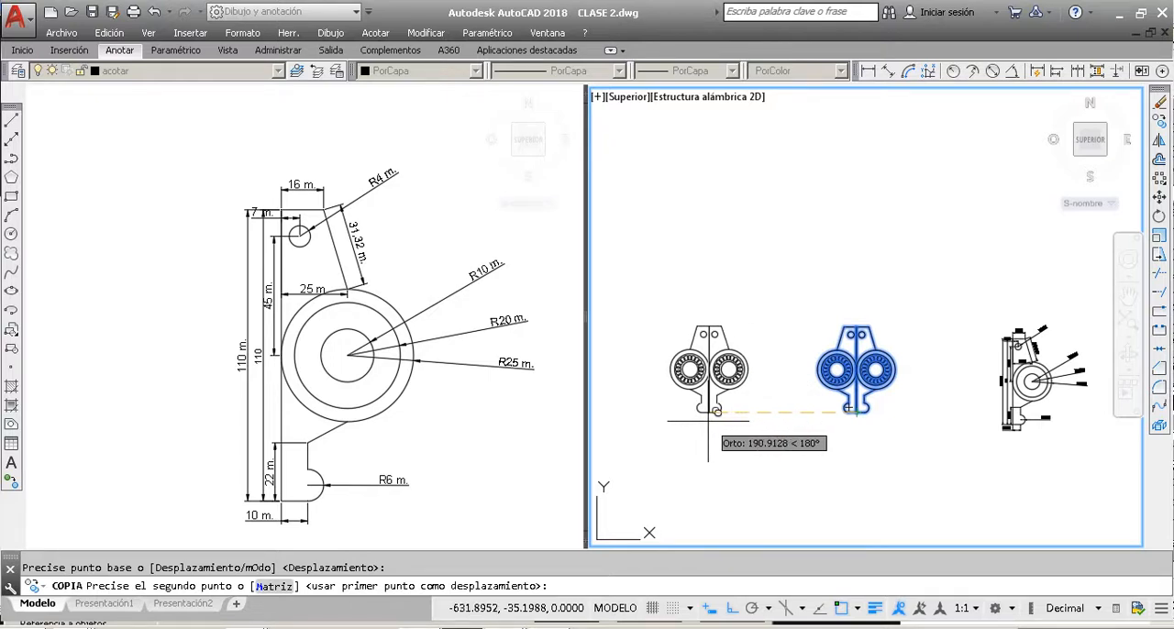
type("2")
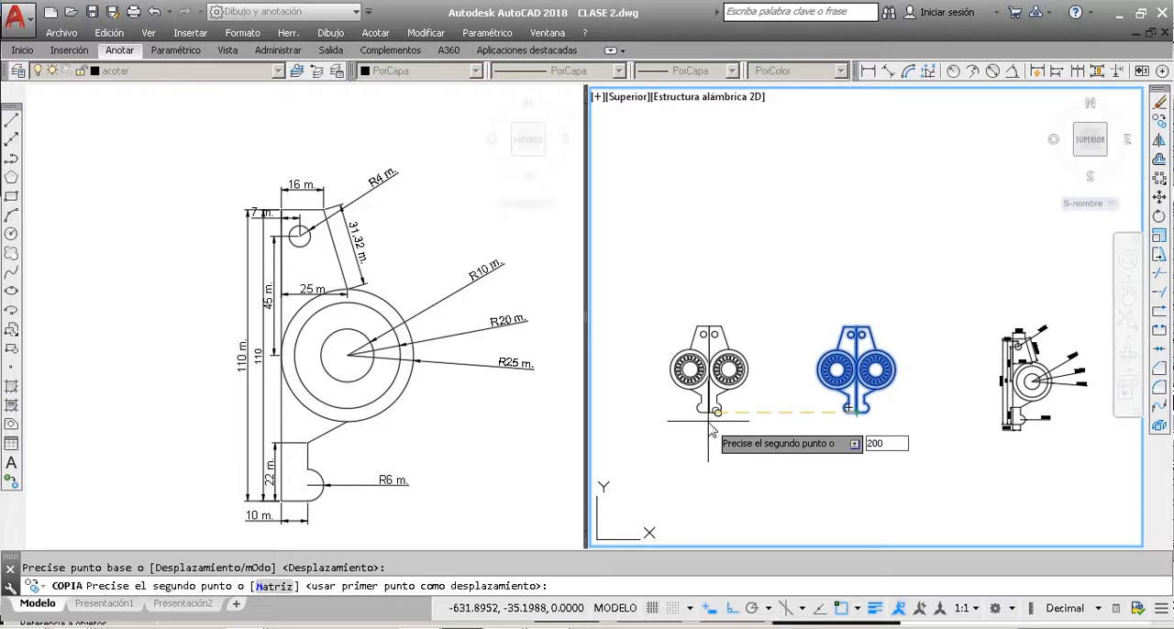
type("00")
key("Return")
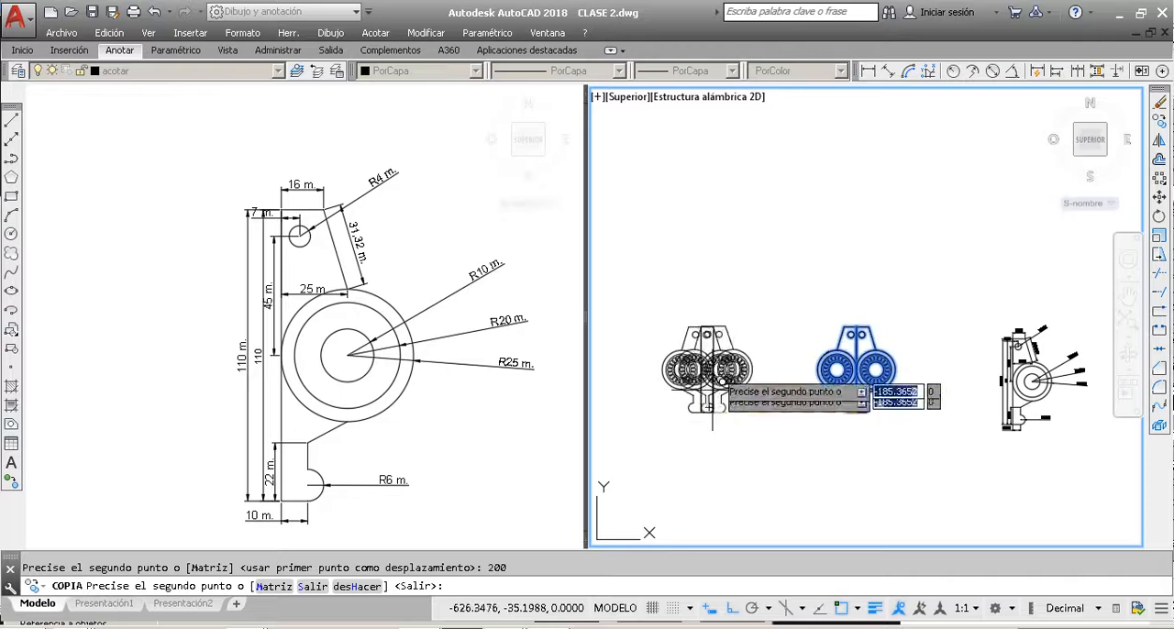
Step: Place a second copy of the part 400 units to the left of the original and end the Copy command
scroll(821, 426, "down", 4)
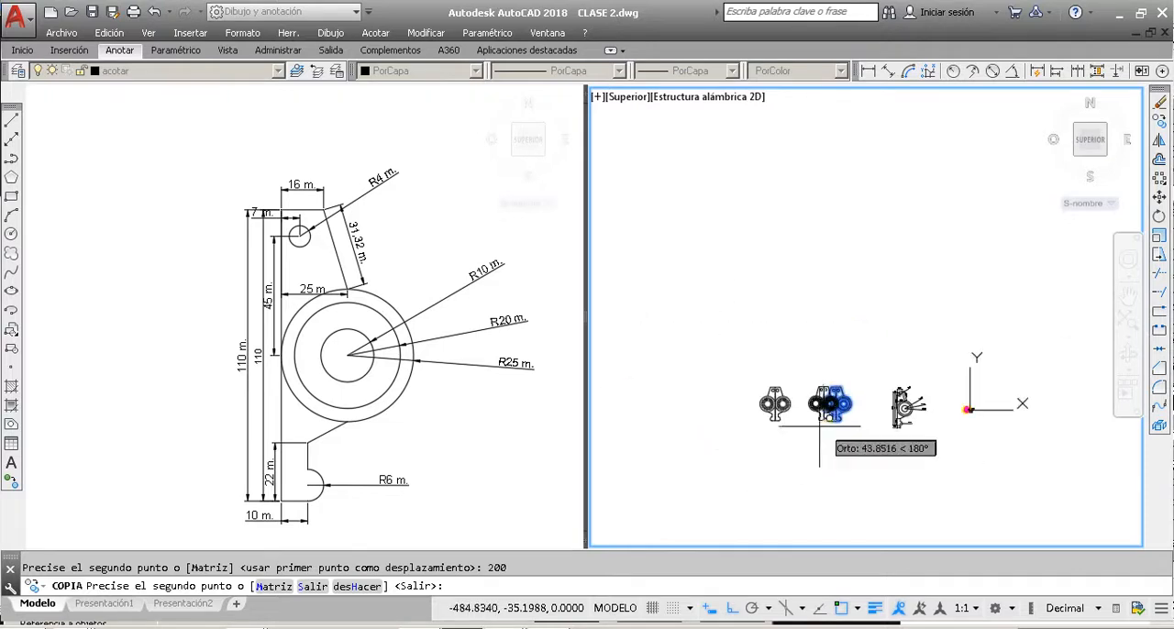
scroll(745, 416, "up", 4)
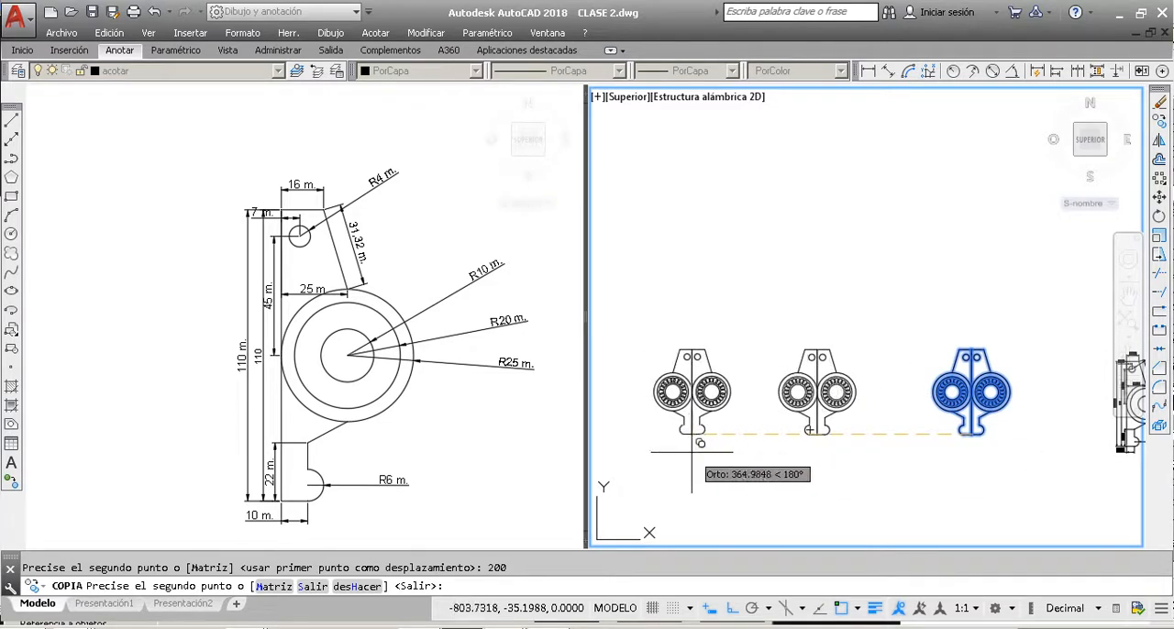
type("4")
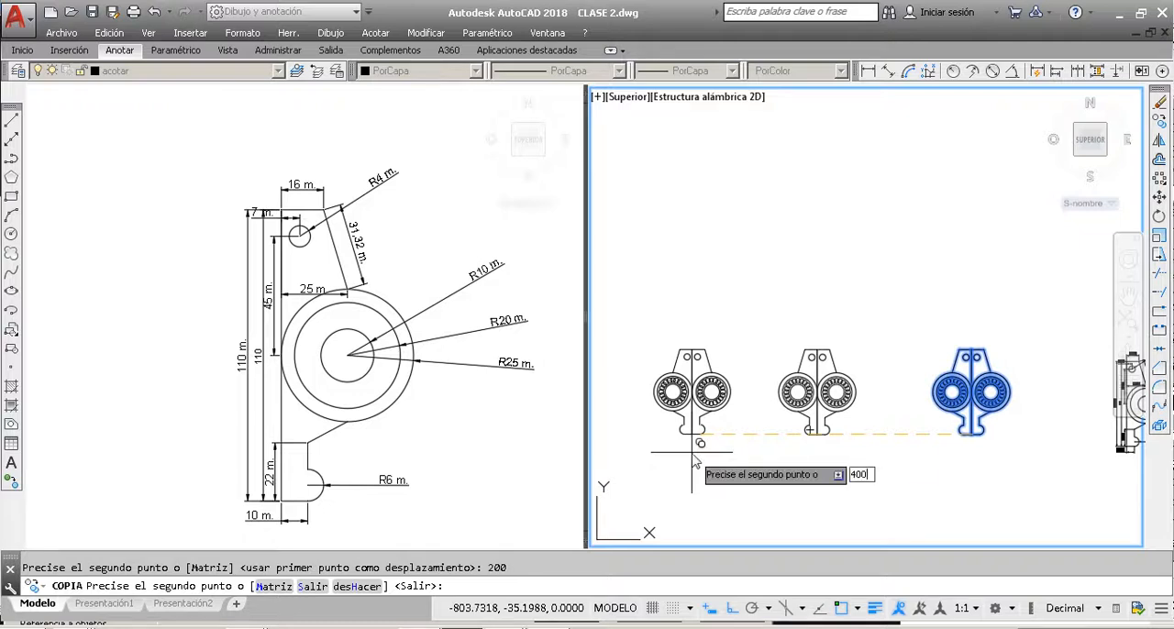
type("00")
key("Return")
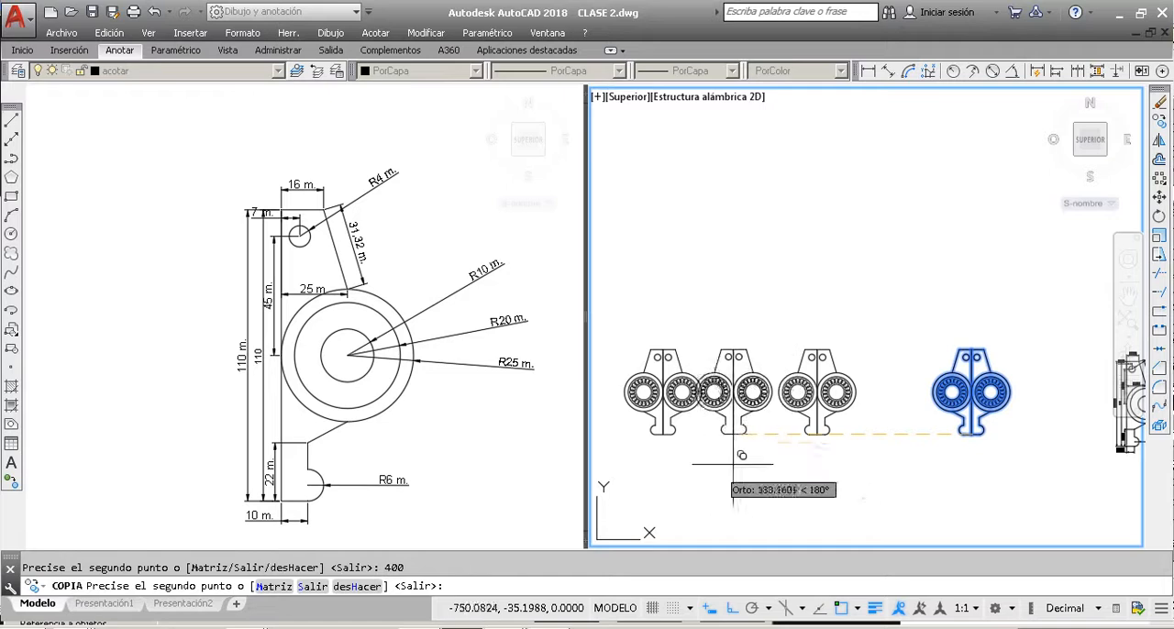
left_click(807, 443)
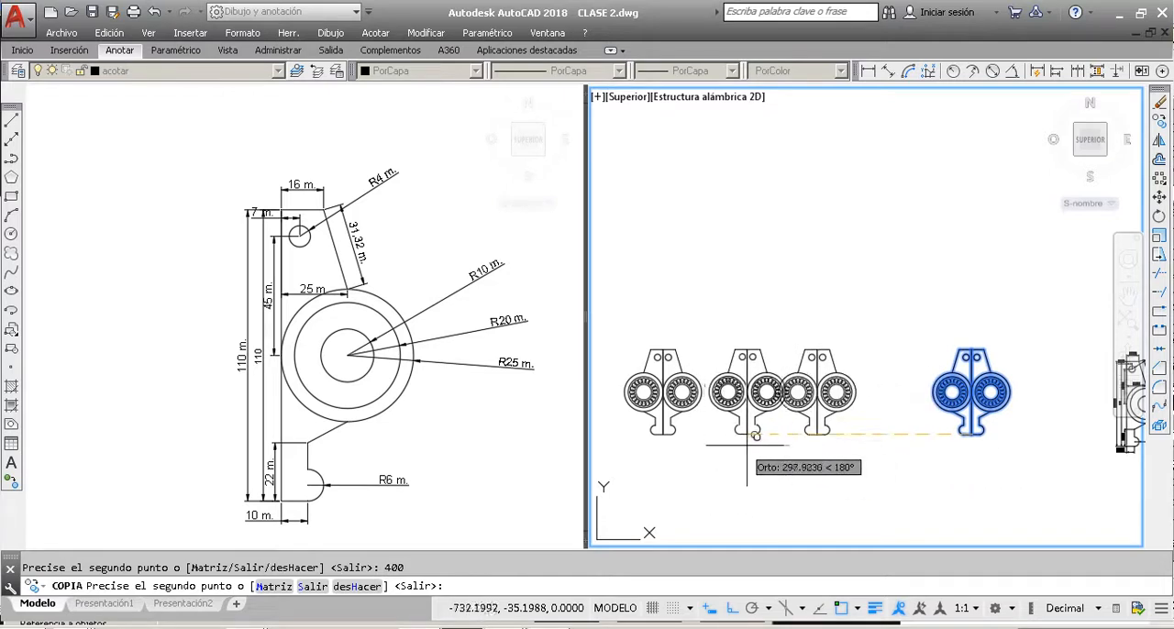
key("Escape")
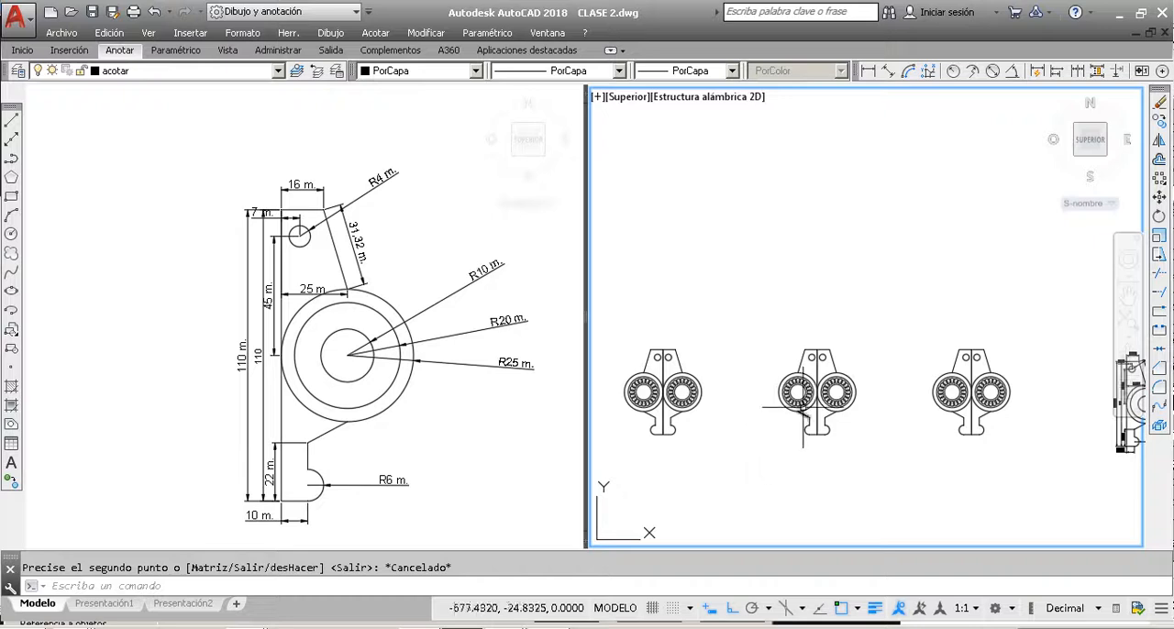
Step: Examine the row of mirrored parts and their spacing next to the dimensioned drawing
scroll(861, 325, "down", 3)
scroll(873, 315, "up", 2)
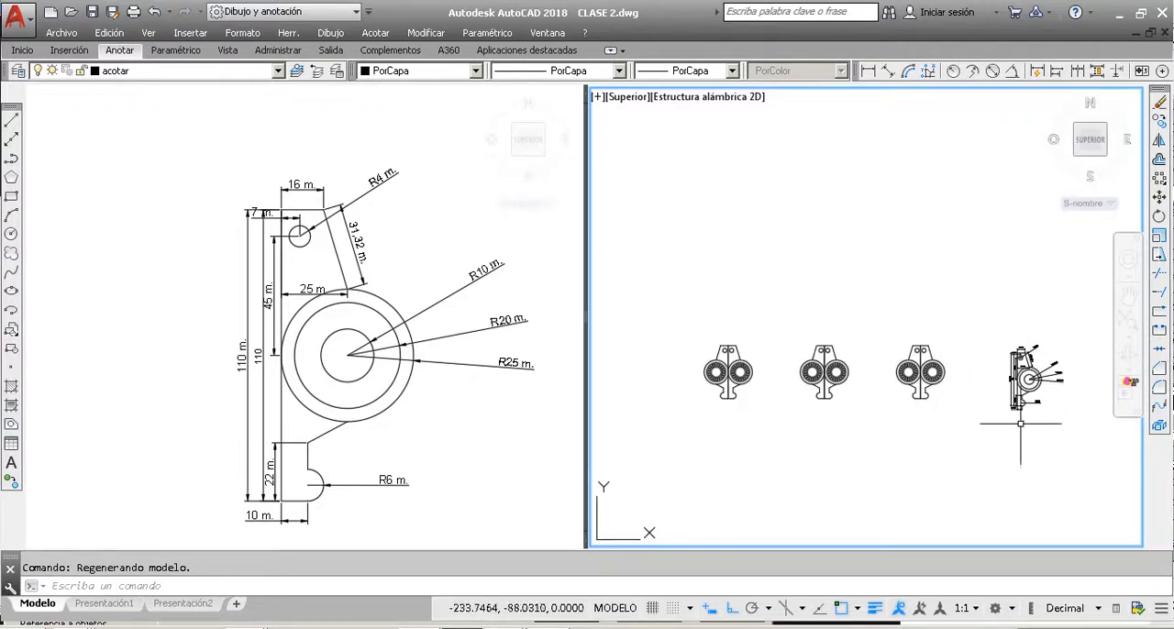
scroll(921, 376, "up", 4)
scroll(921, 376, "down", 4)
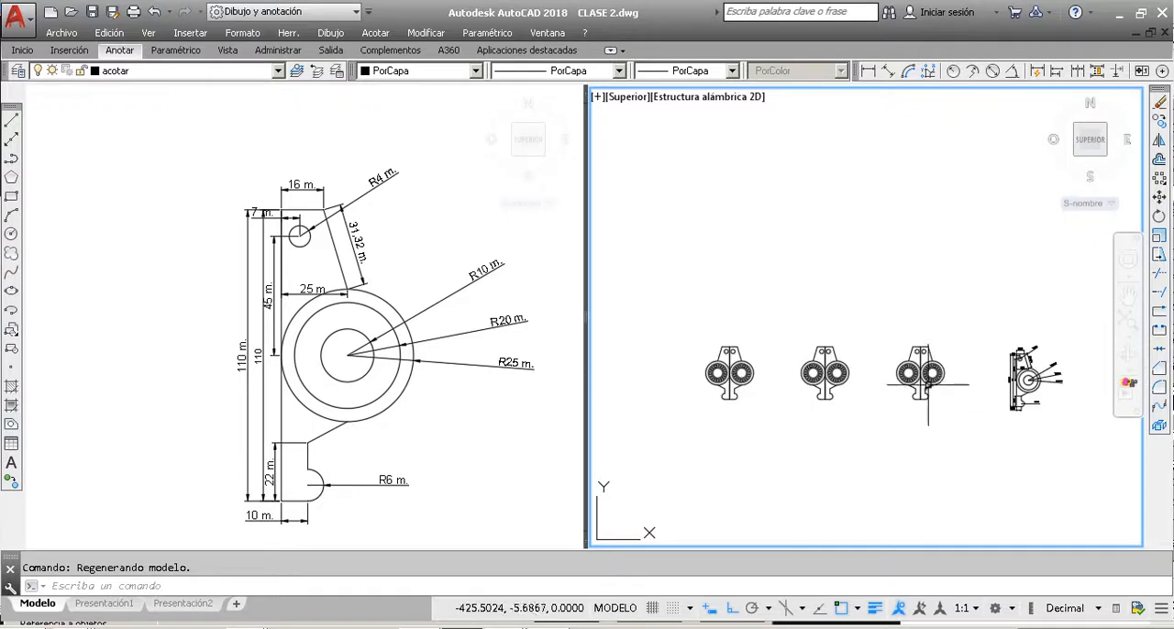
scroll(928, 390, "up", 2)
scroll(932, 387, "down", 2)
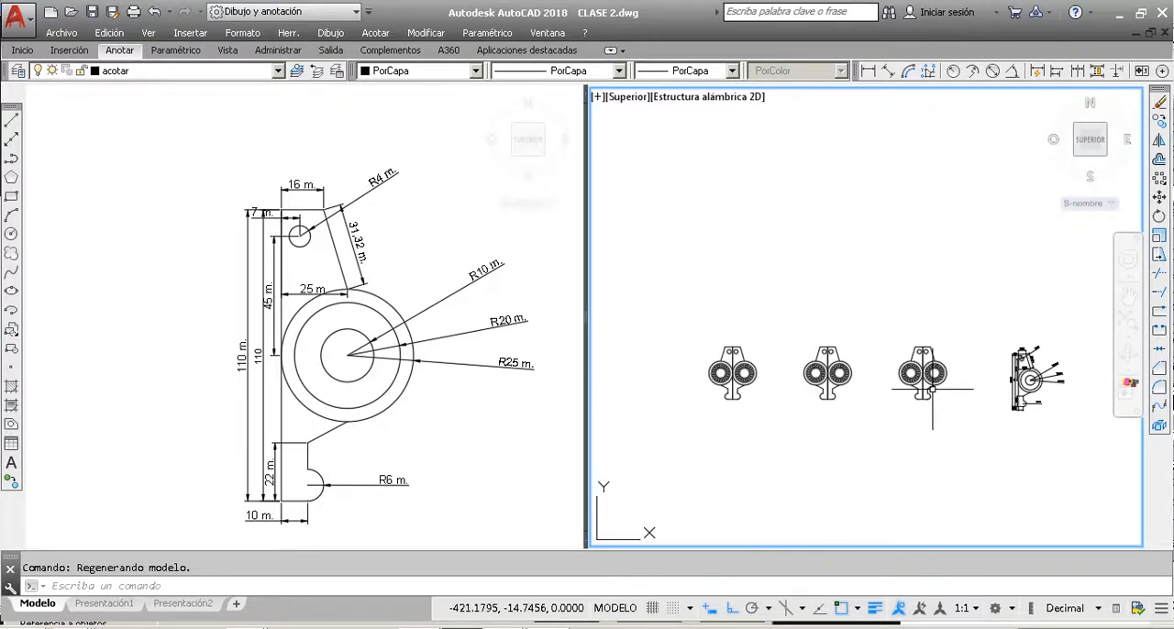
scroll(924, 367, "up", 4)
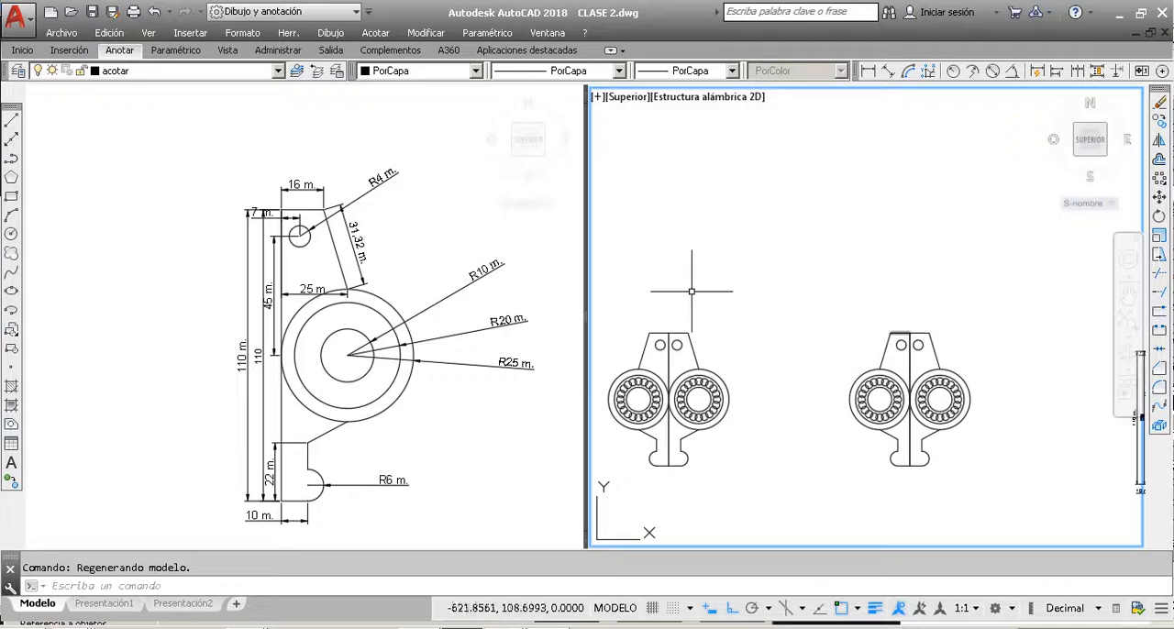
scroll(900, 346, "down", 4)
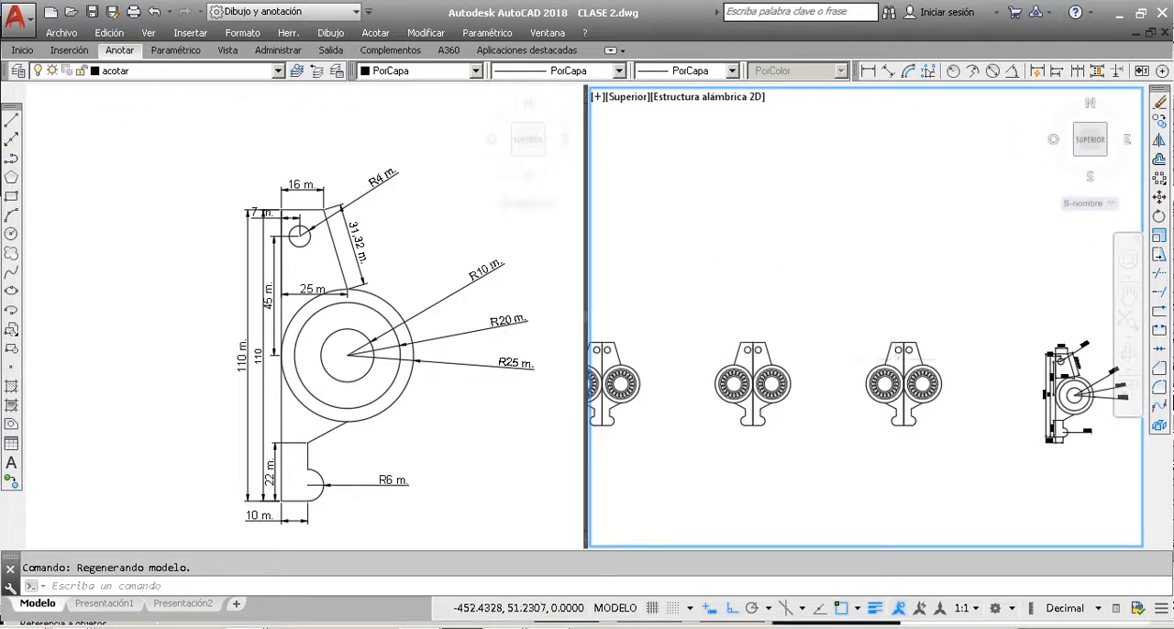
Step: Delete the middle one of the three mirrored parts
scroll(957, 427, "up", 2)
left_click(980, 450)
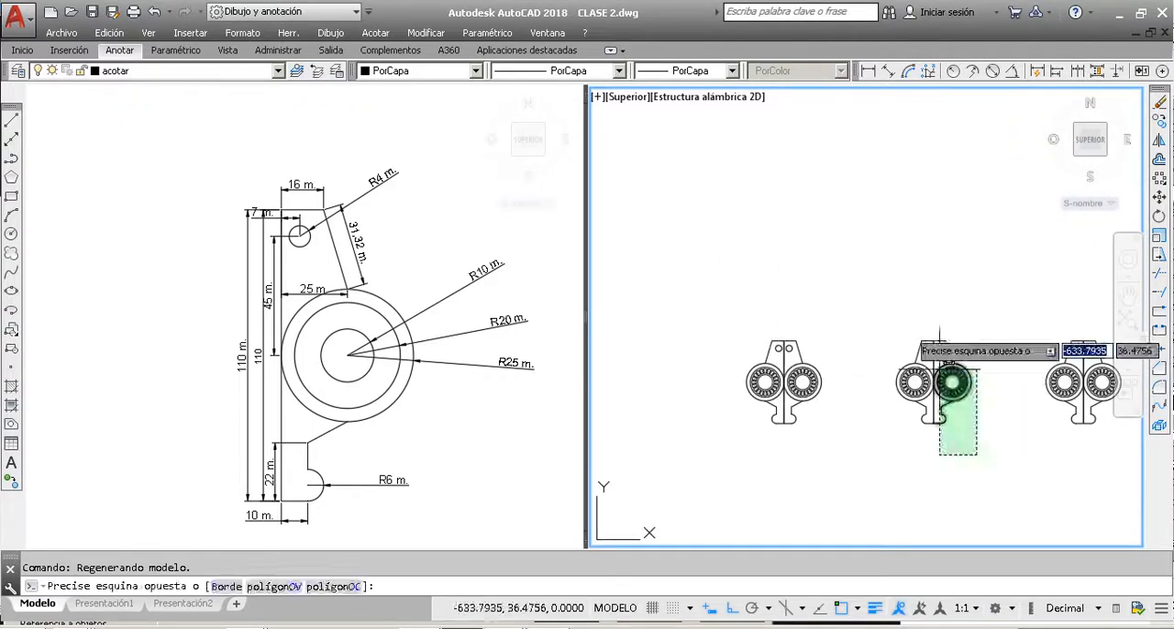
left_click(902, 321)
key("Delete")
Step: Create a polar array of the leftmost part, centred a short distance straight above the upper end of its central line
left_click(853, 497)
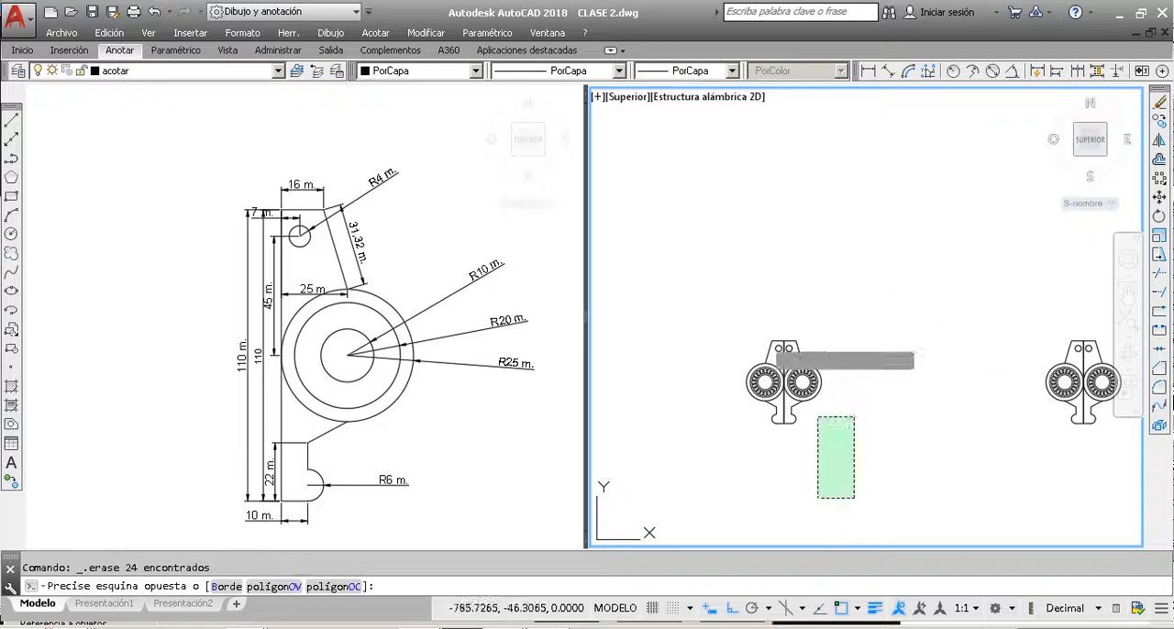
left_click(729, 298)
left_click(1159, 181)
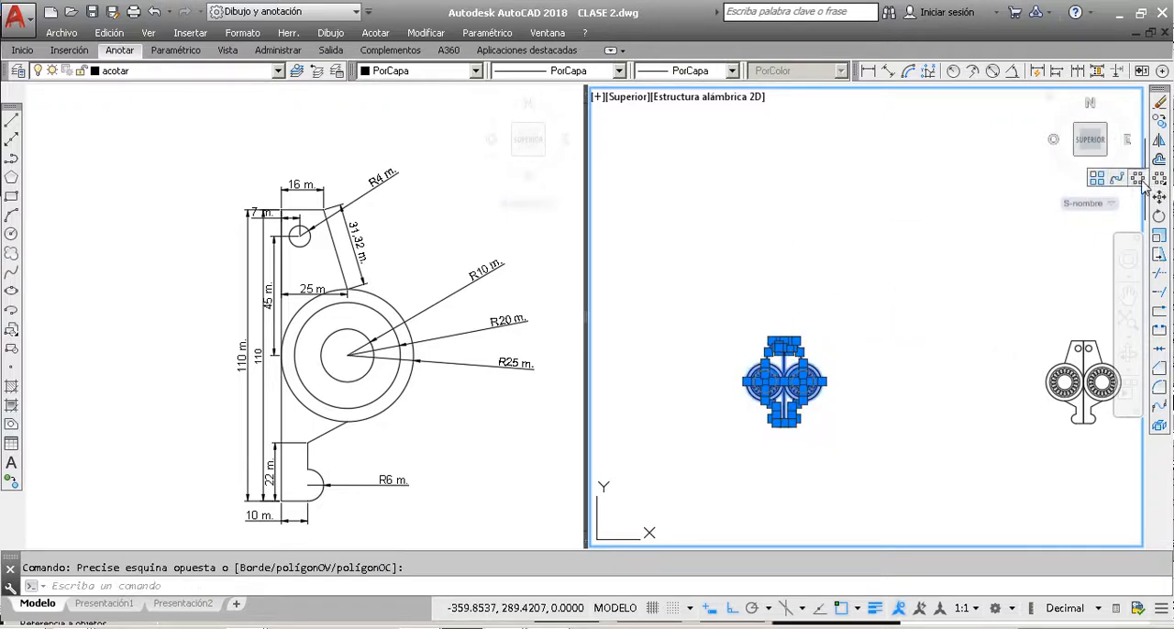
left_click(1137, 177)
scroll(764, 348, "up", 4)
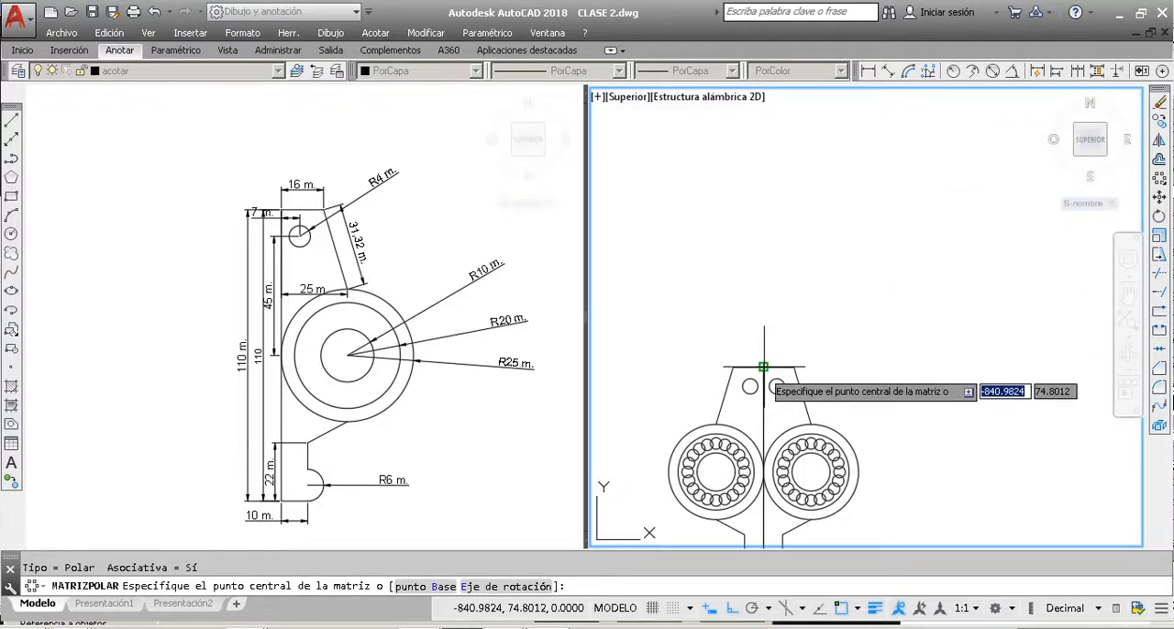
left_click(762, 313)
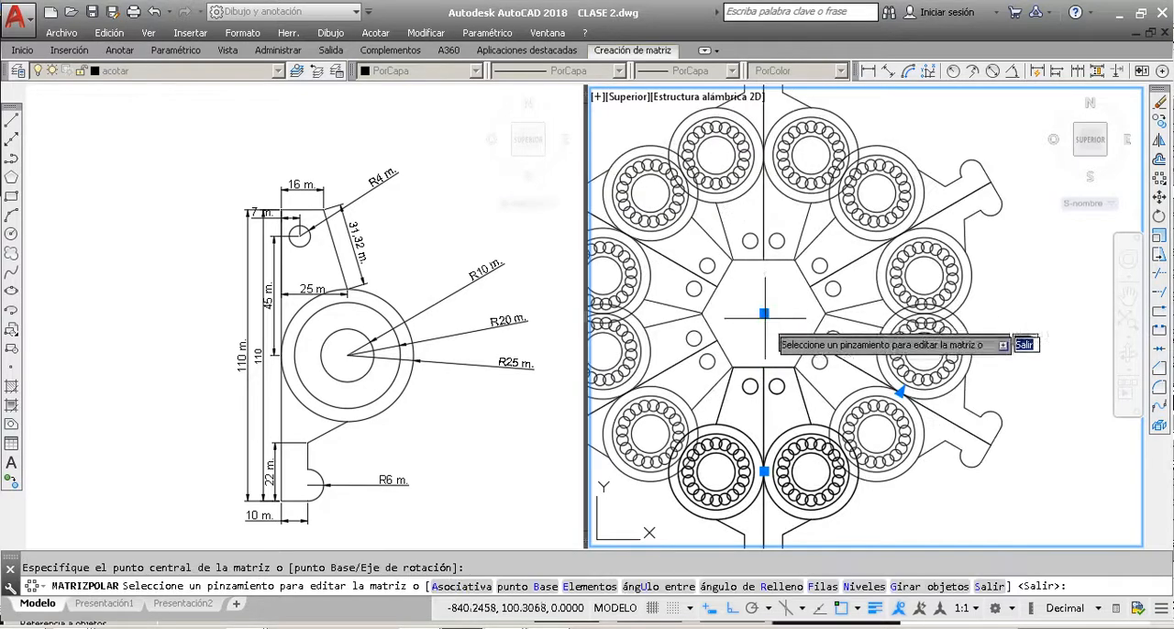
scroll(775, 338, "down", 3)
scroll(768, 317, "up", 2)
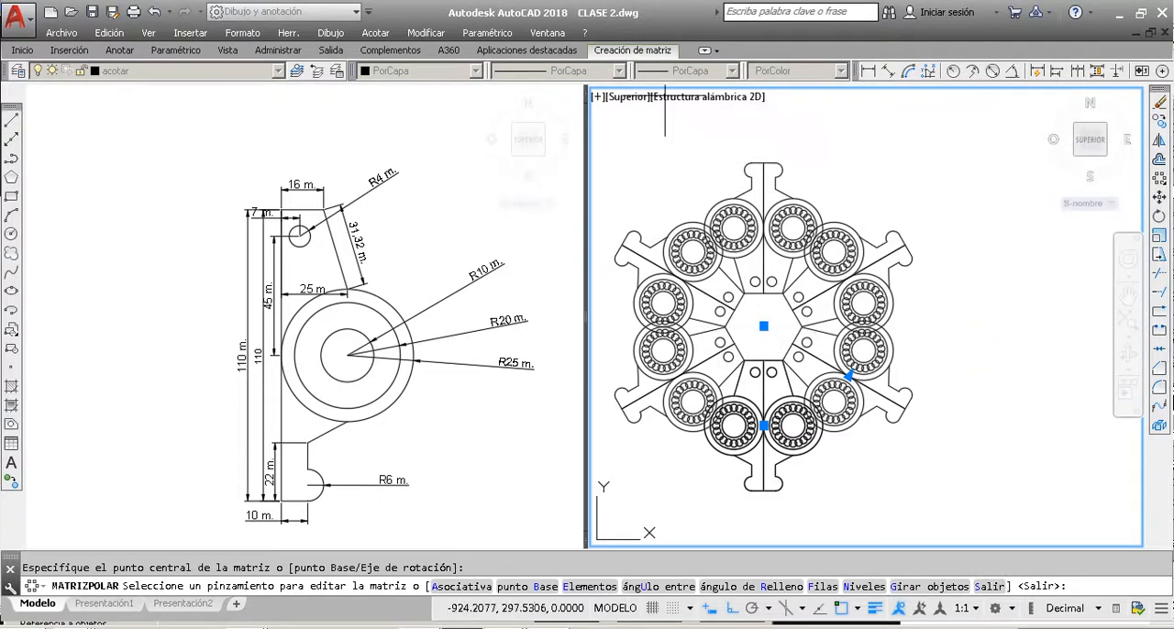
Step: Set the polar array's angle between items to 70 degrees and its number of items to 5
left_click(651, 52)
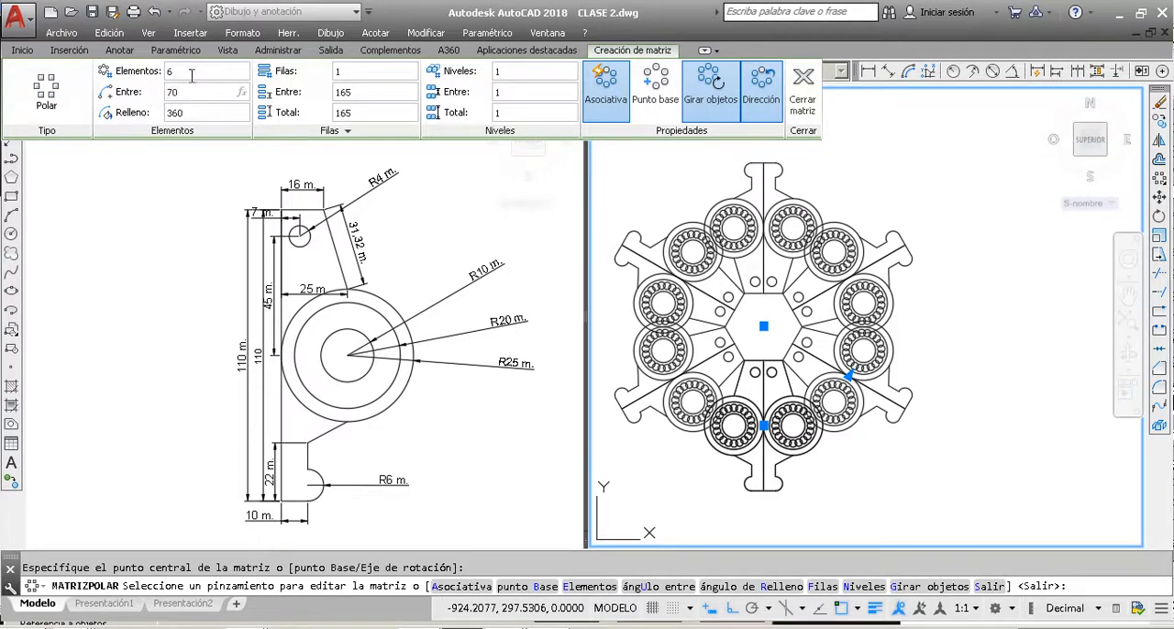
key("Return")
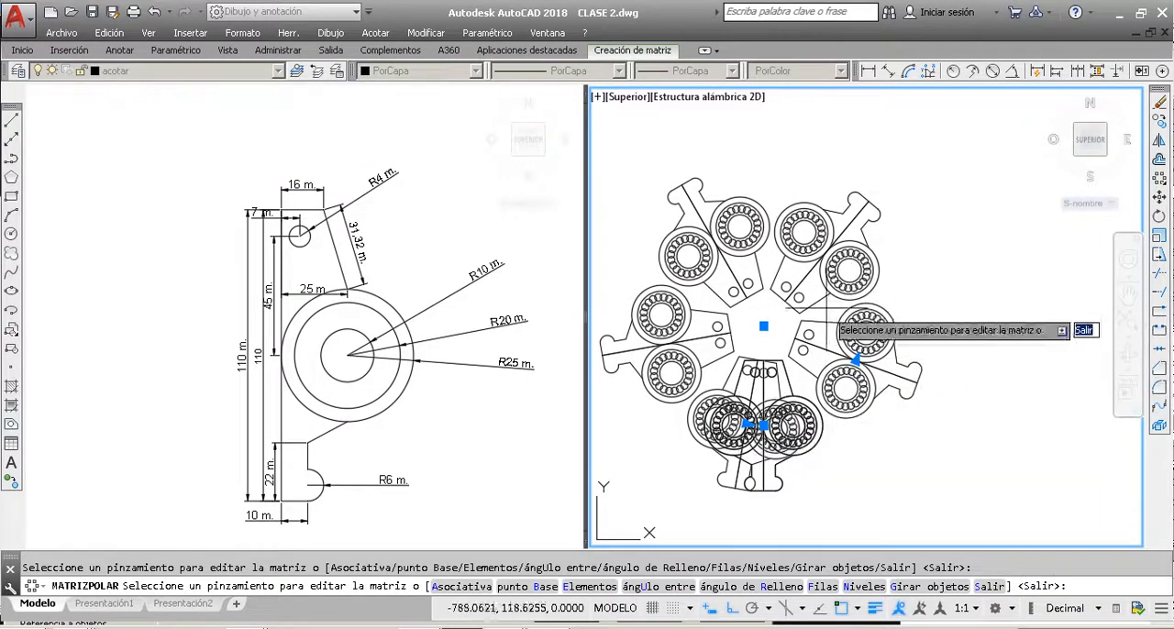
left_click(627, 52)
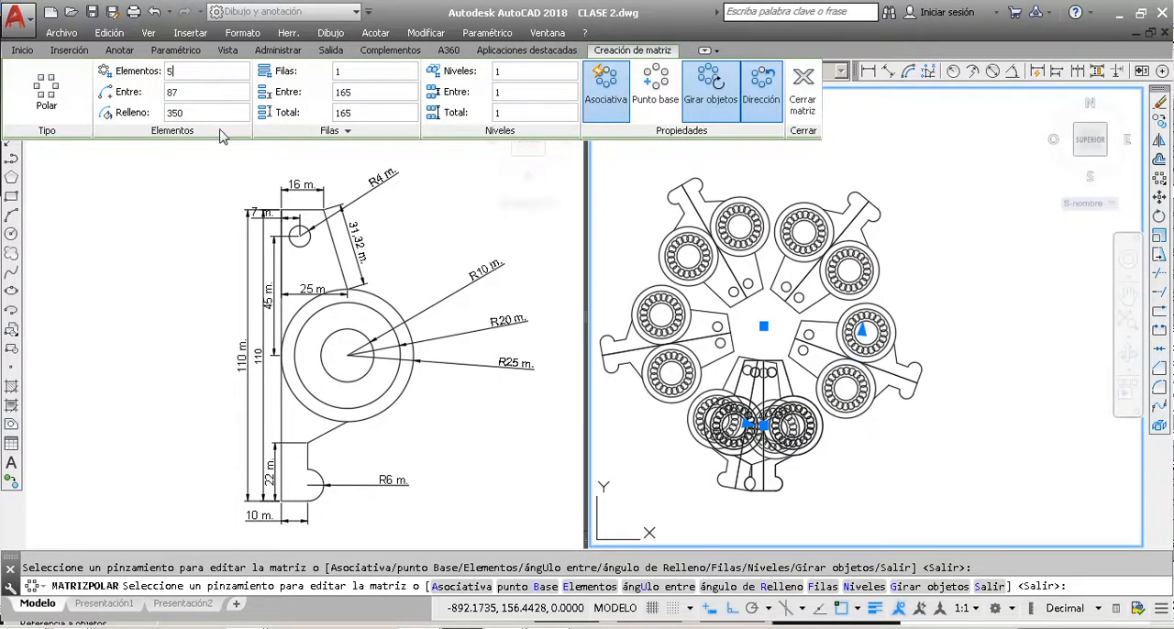
key("Return")
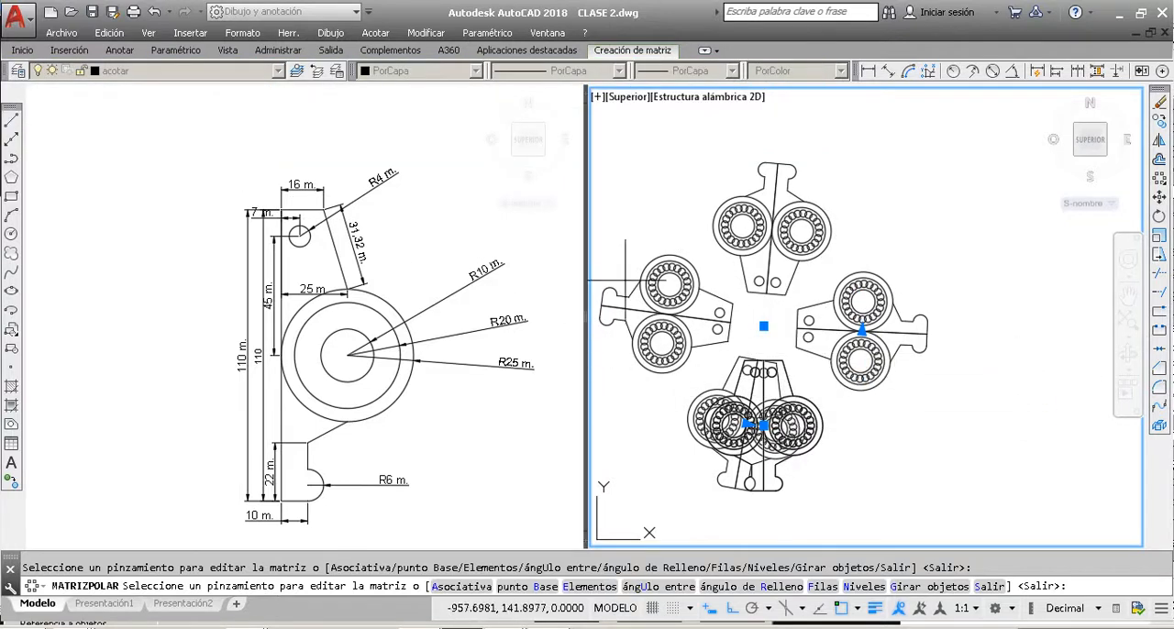
Step: Set the polar array's number of items to 6 and finish the array command
left_click(672, 52)
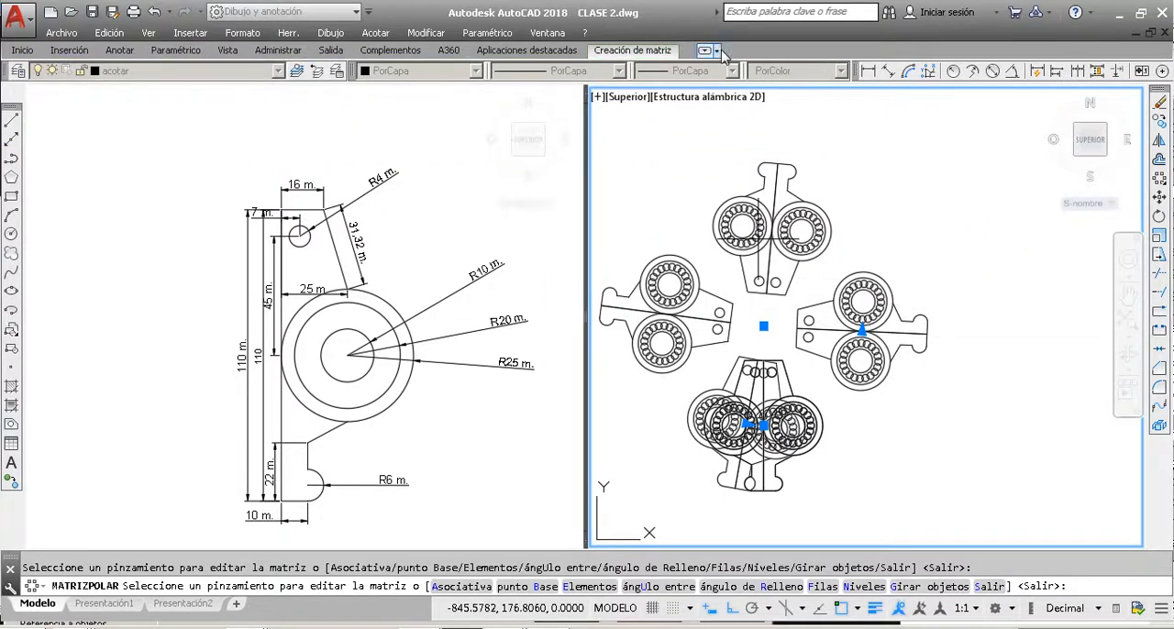
left_click(634, 53)
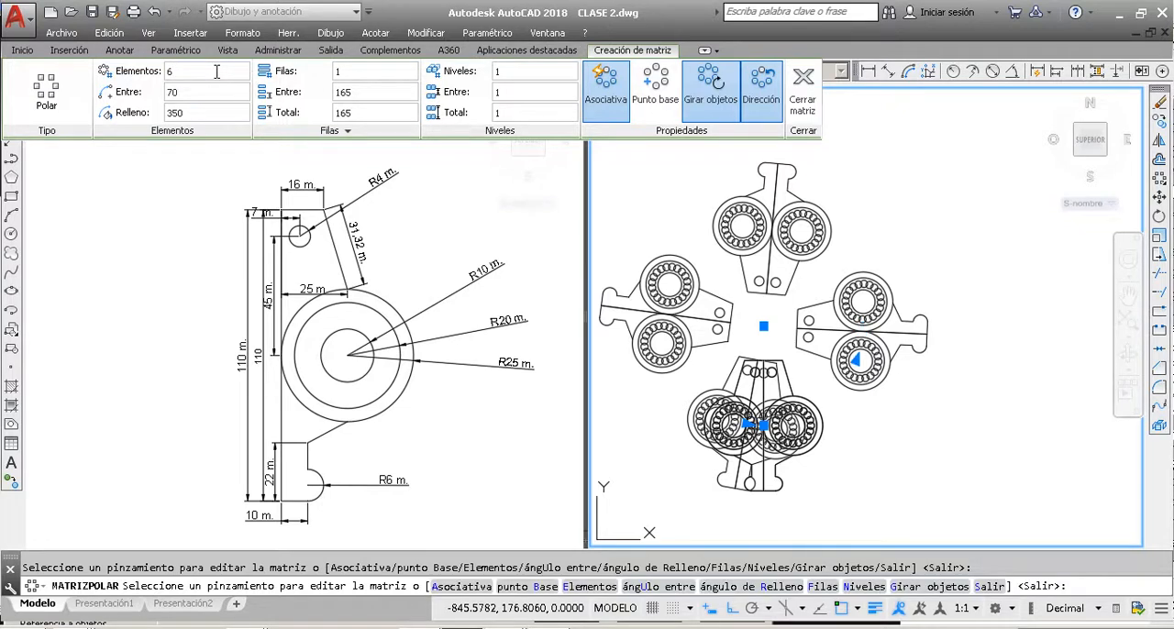
double_click(216, 91)
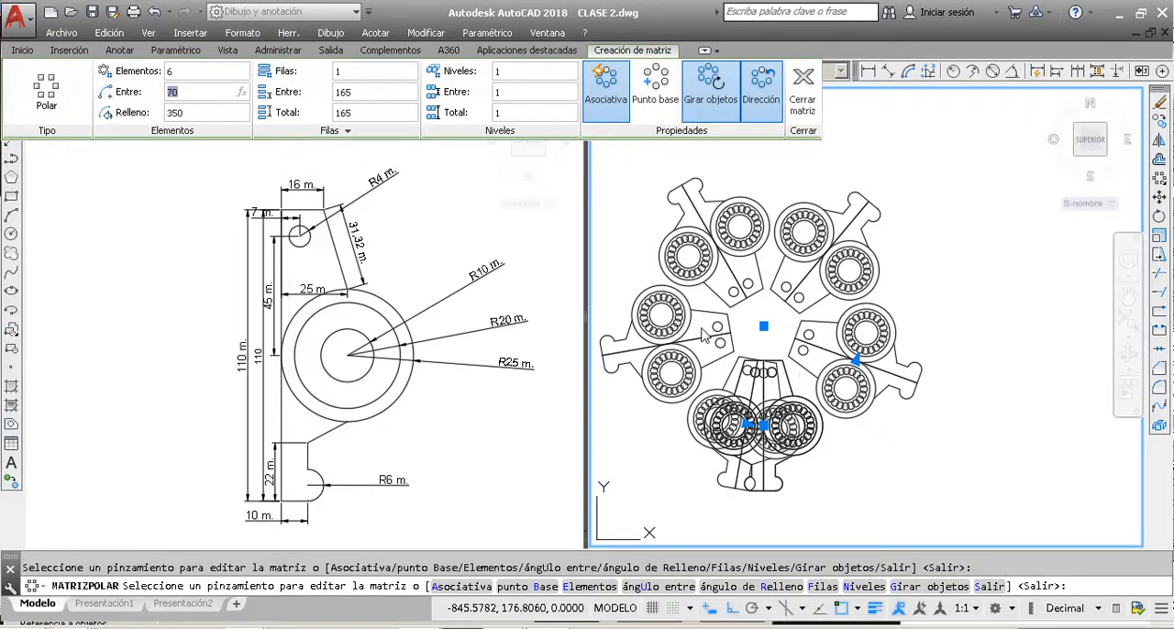
key("Escape")
key("Escape")
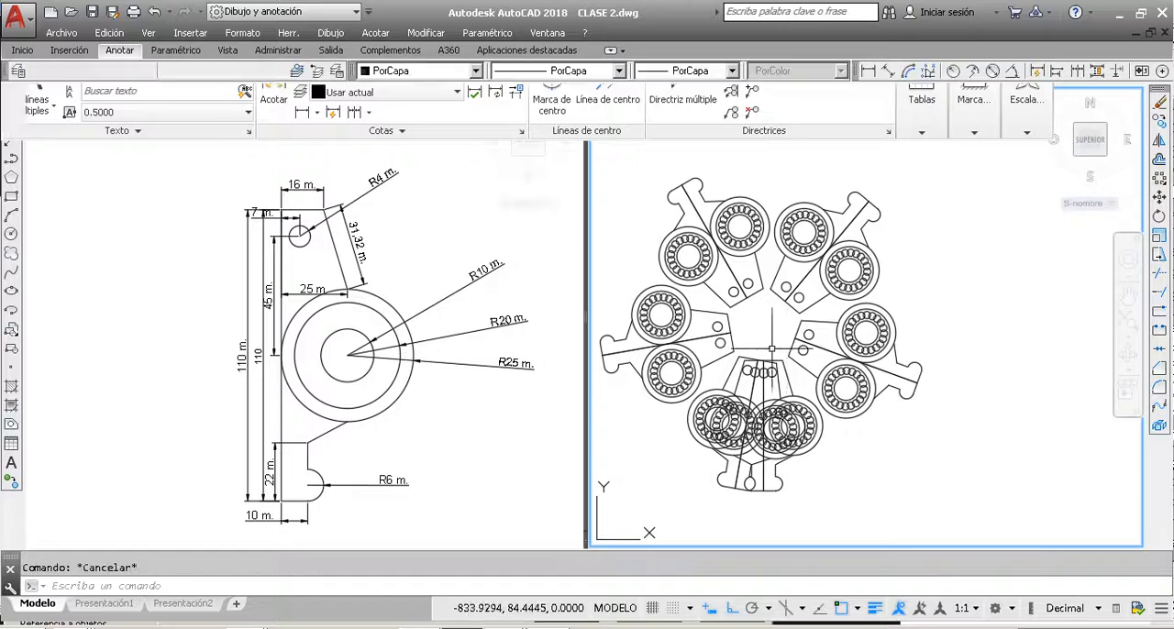
Step: Reduce the polar array's number of items to 5, removing the overlapping copy beside the source part
left_click(704, 284)
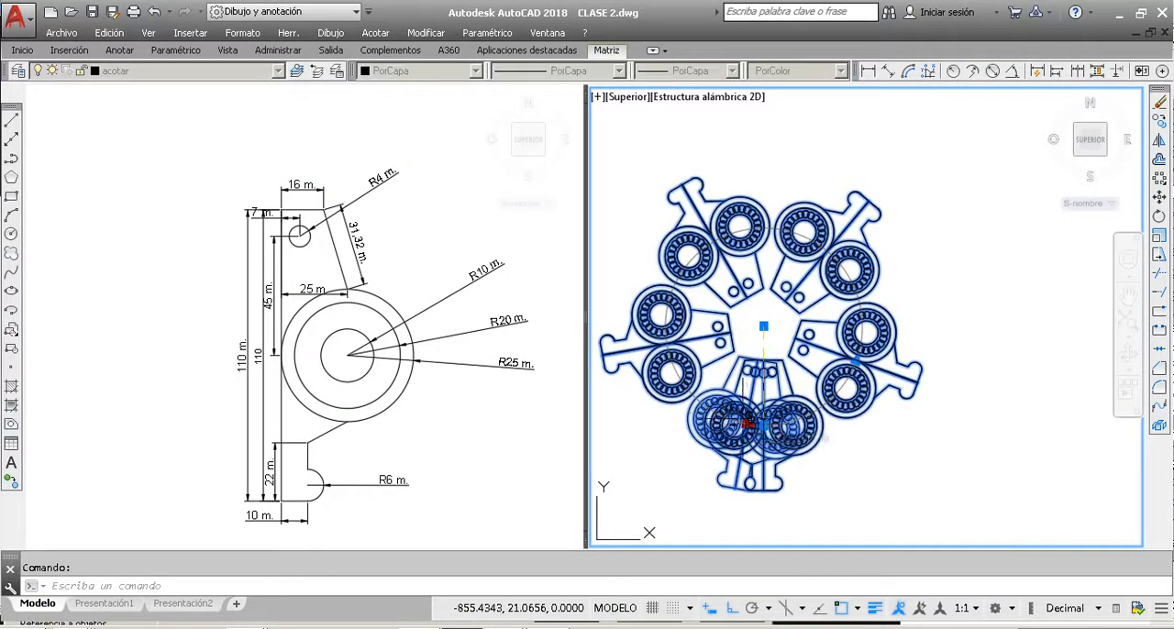
left_click(743, 420)
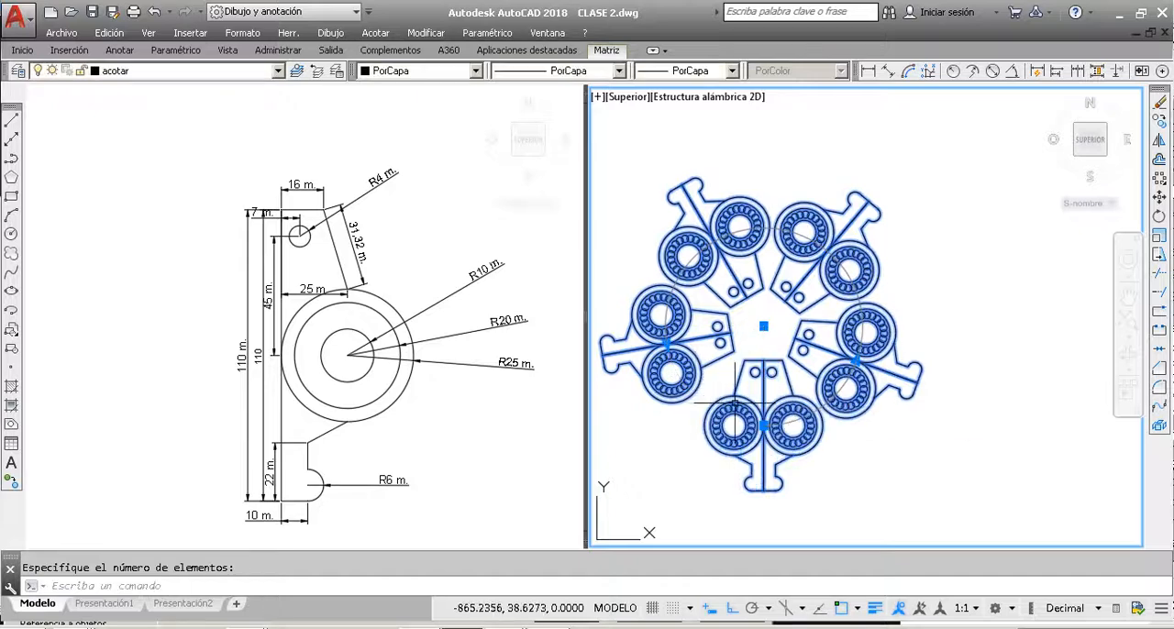
key("Escape")
key("Escape")
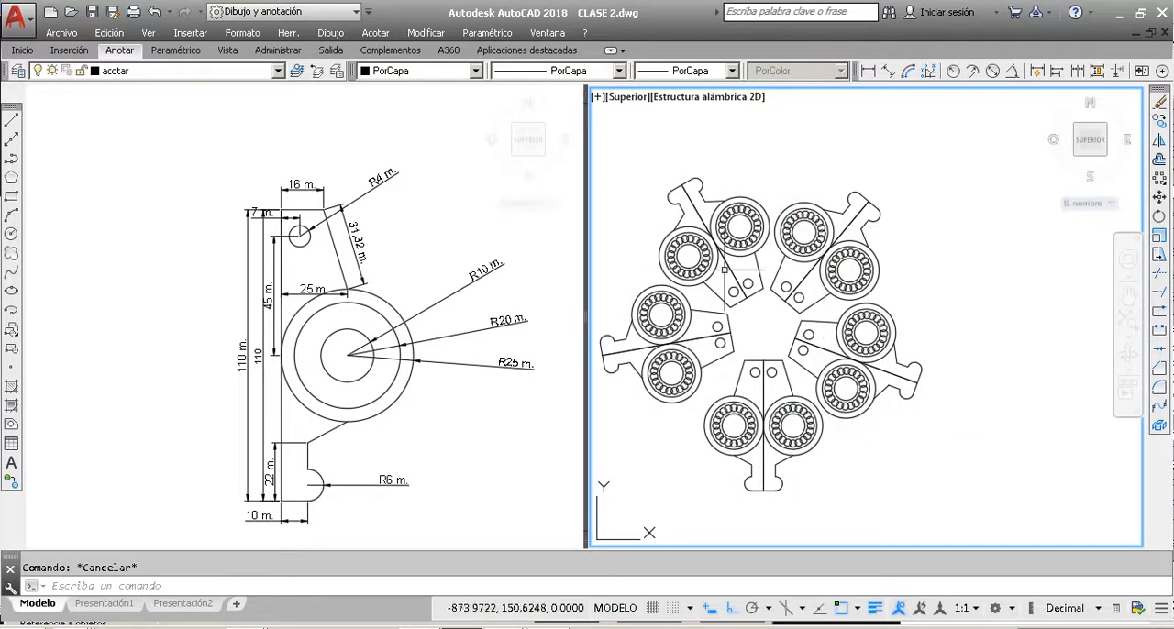
Step: Examine the polar array as one selectable object and compare it with the separate mirrored part beside it
scroll(719, 274, "down", 2)
scroll(791, 269, "up", 2)
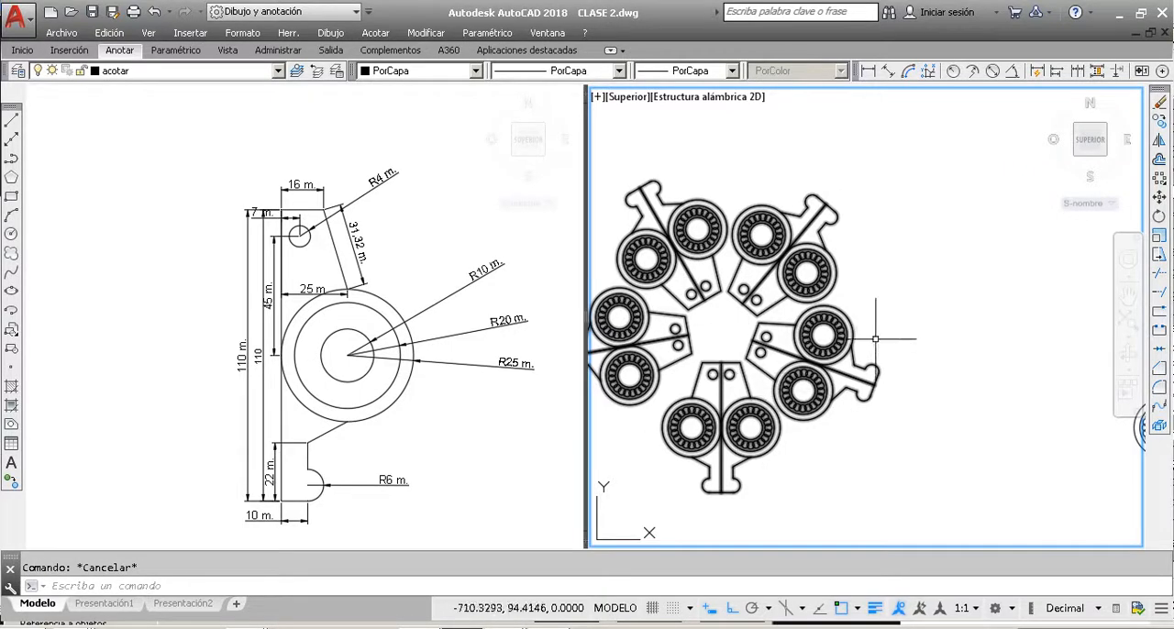
scroll(757, 239, "down", 1)
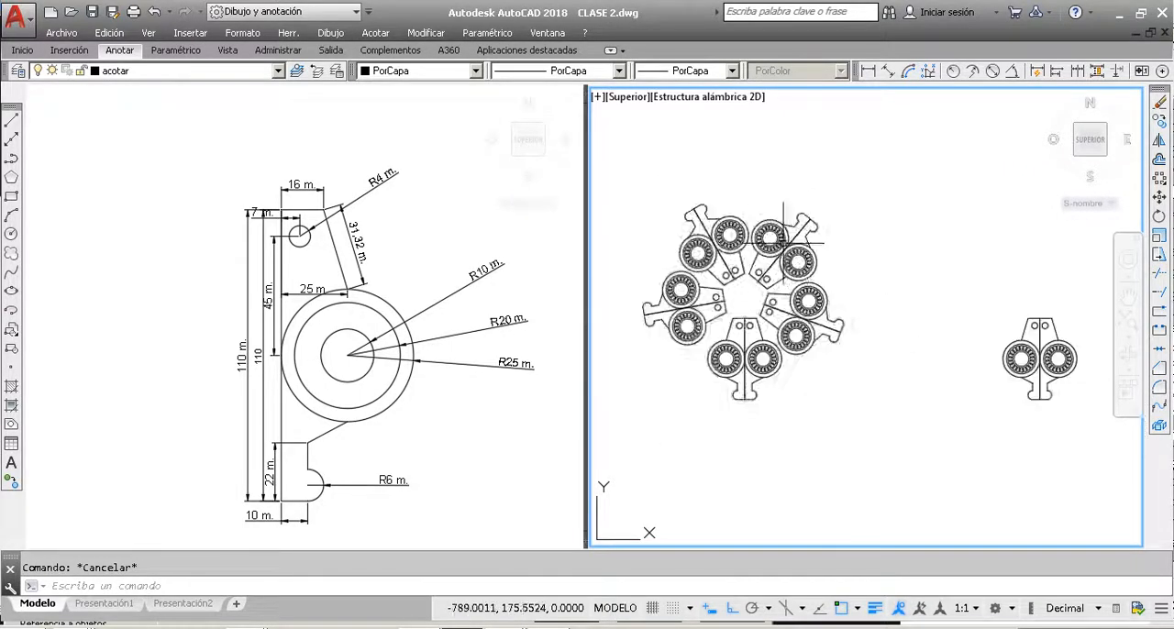
left_click(830, 267)
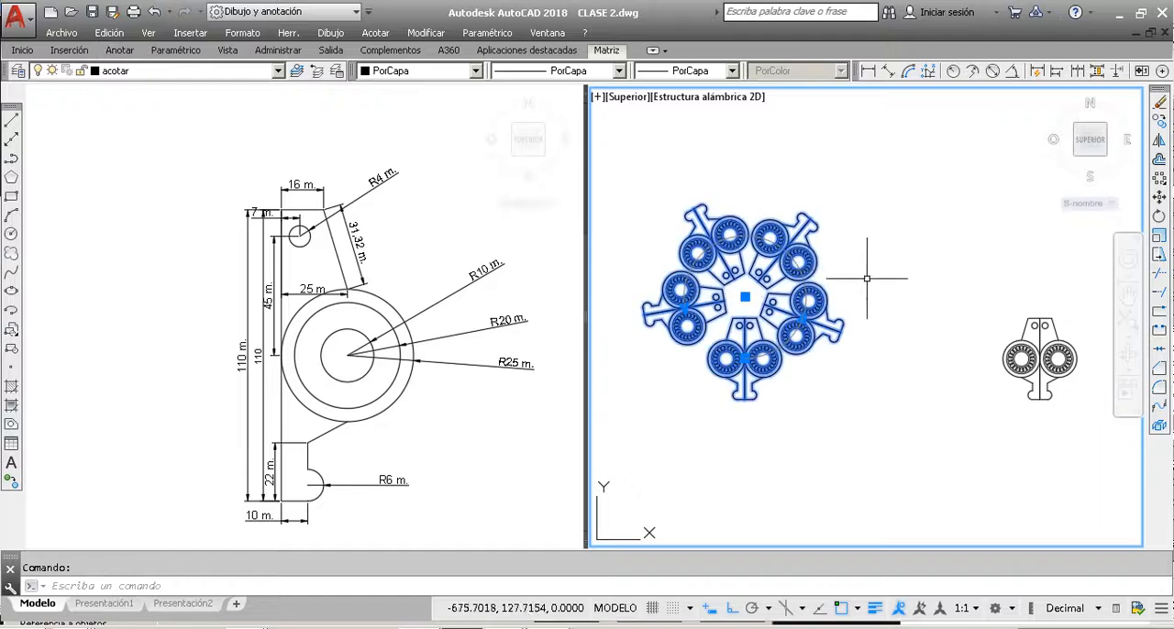
scroll(759, 237, "up", 3)
scroll(760, 237, "down", 4)
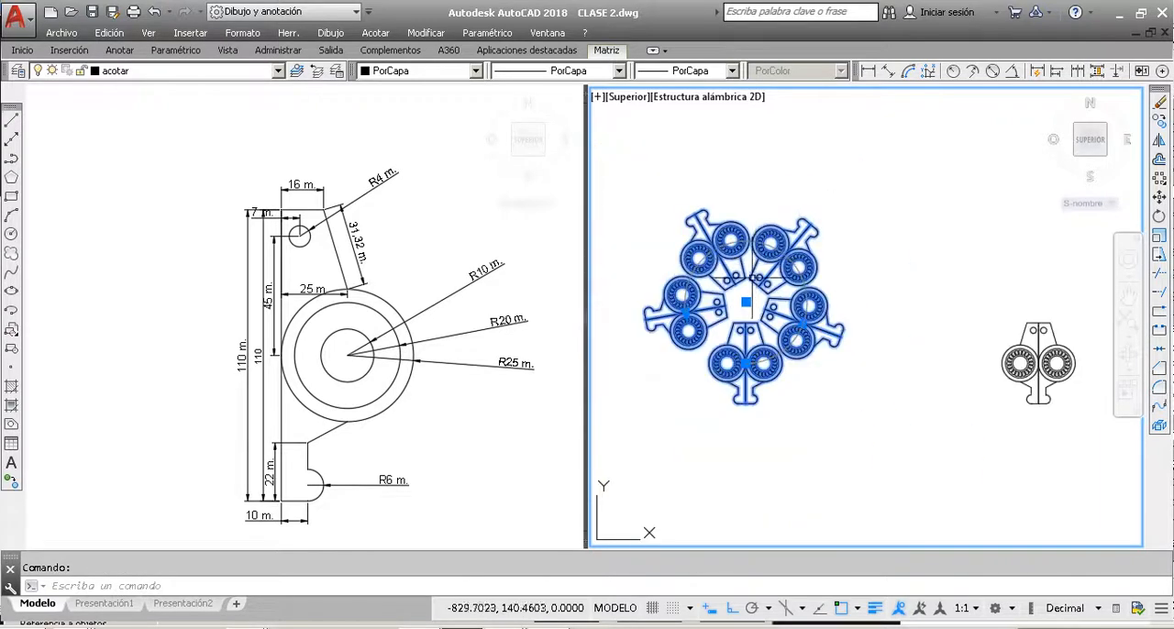
scroll(719, 321, "up", 2)
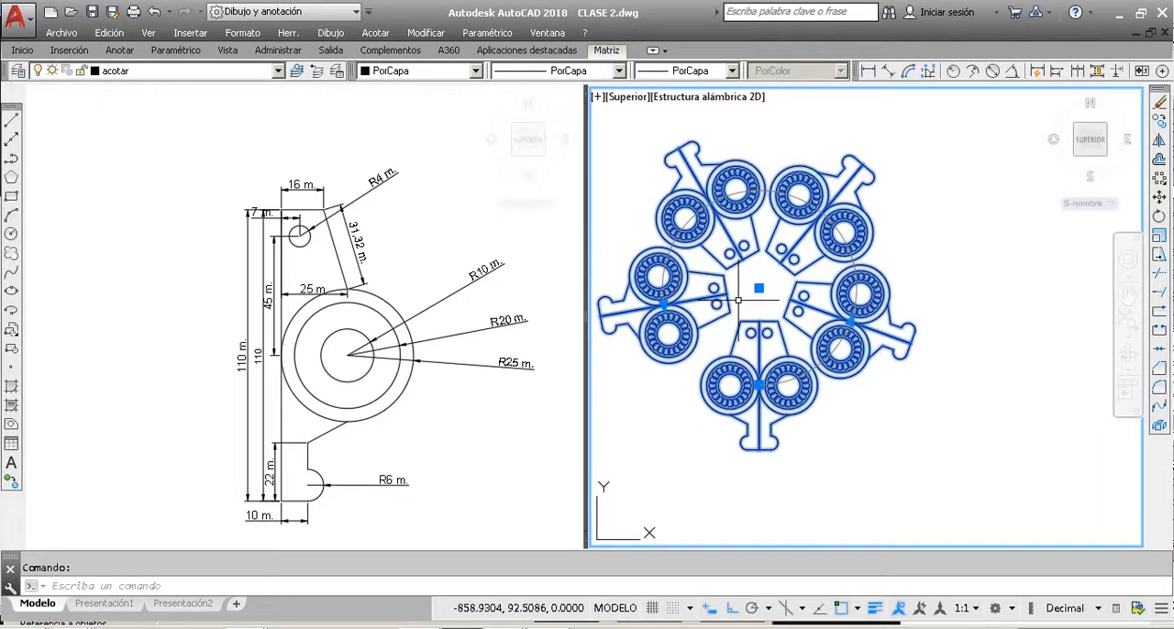
scroll(738, 300, "down", 2)
key("Escape")
scroll(978, 309, "down", 3)
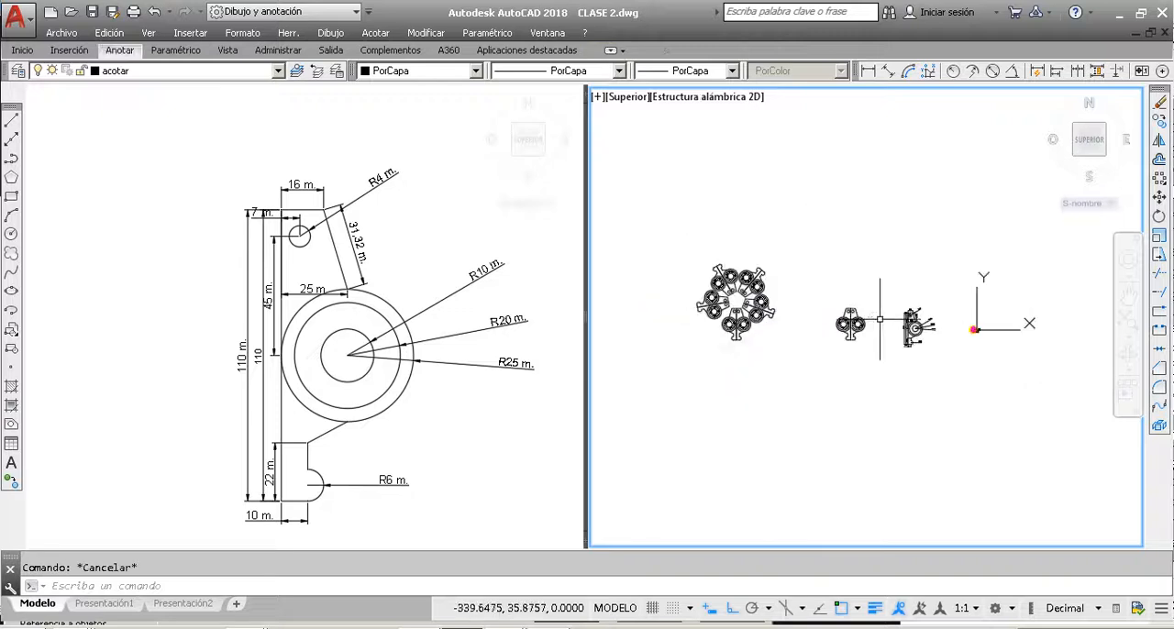
scroll(844, 400, "up", 4)
left_click(850, 418)
left_click(719, 232)
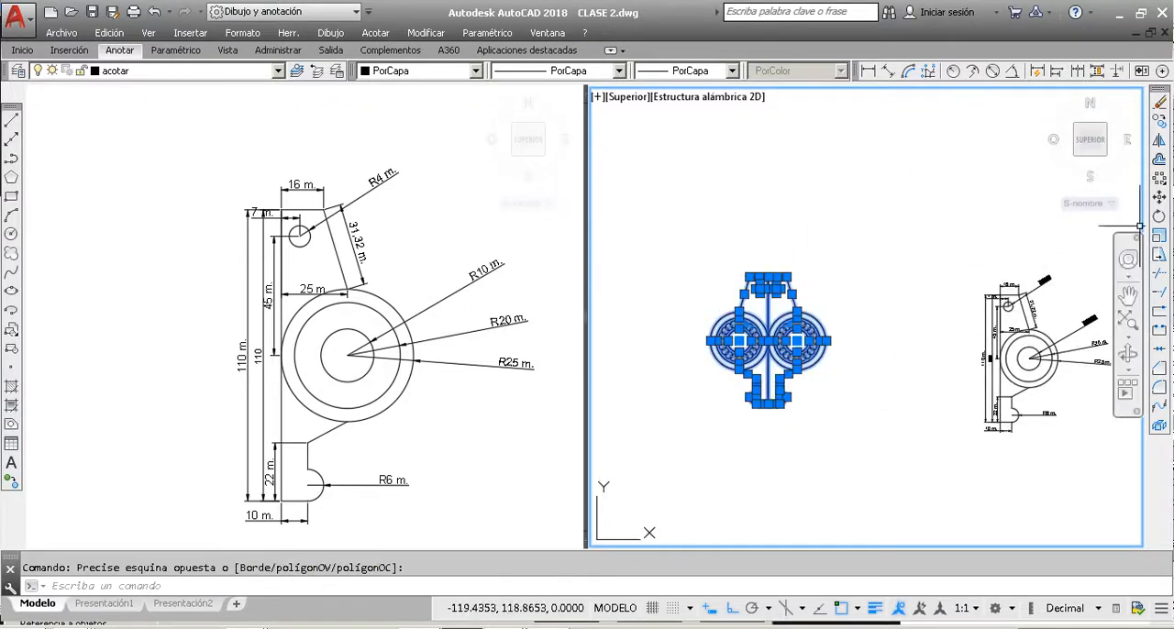
left_click(1162, 198)
key("Escape")
Step: Copy the mirrored part beside the dimensioned drawing to an empty area straight above it
left_click(848, 424)
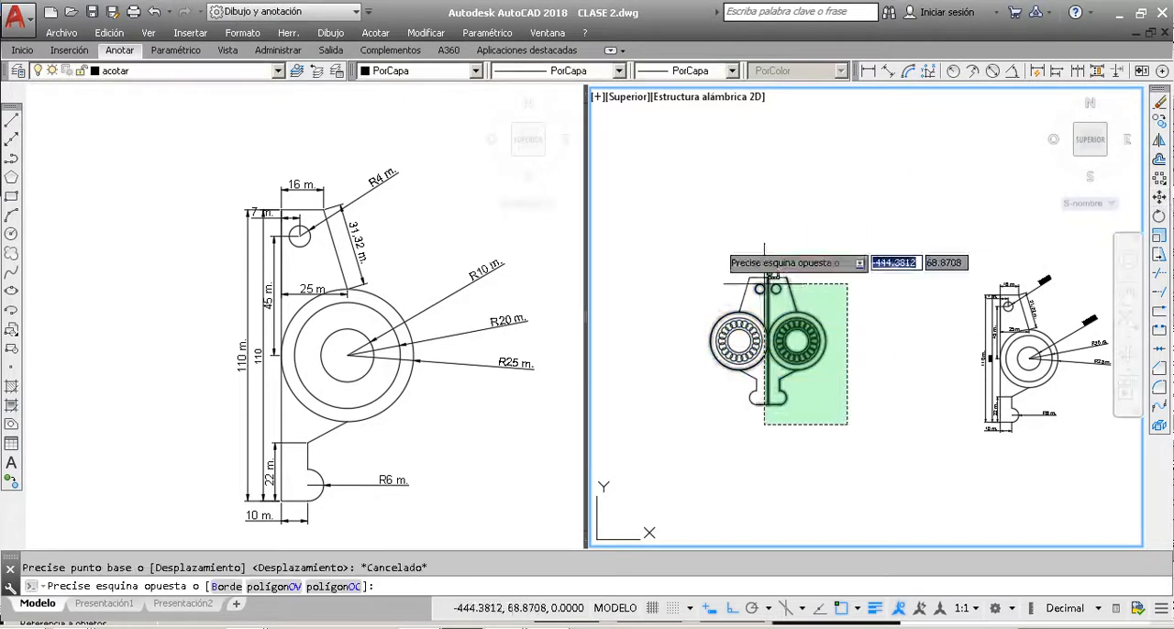
left_click(694, 212)
left_click(1161, 123)
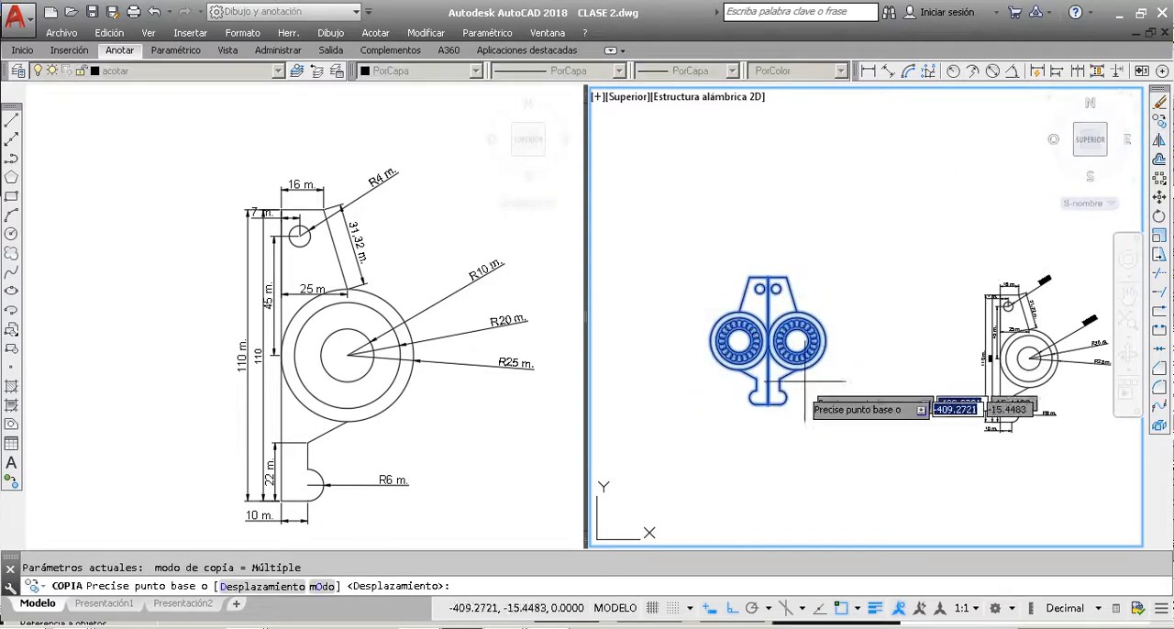
left_click(804, 403)
scroll(804, 410, "down", 8)
left_click(803, 302)
key("Escape")
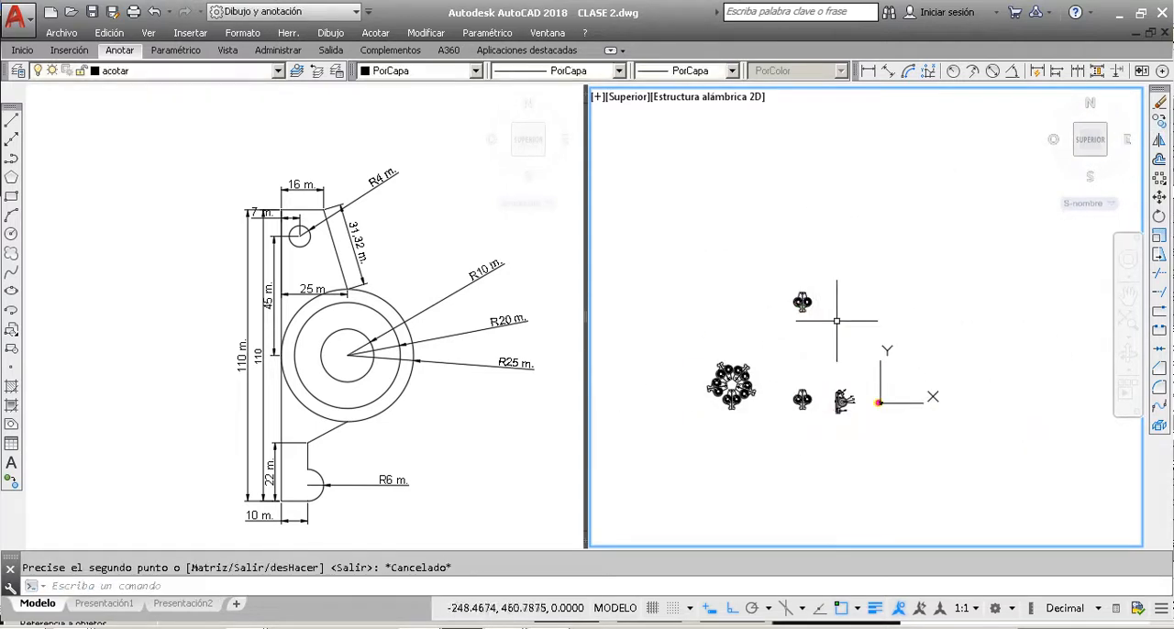
Step: Create a rectangular array of the complete copied part above the original
scroll(798, 307, "up", 6)
left_click(954, 415)
left_click(789, 245)
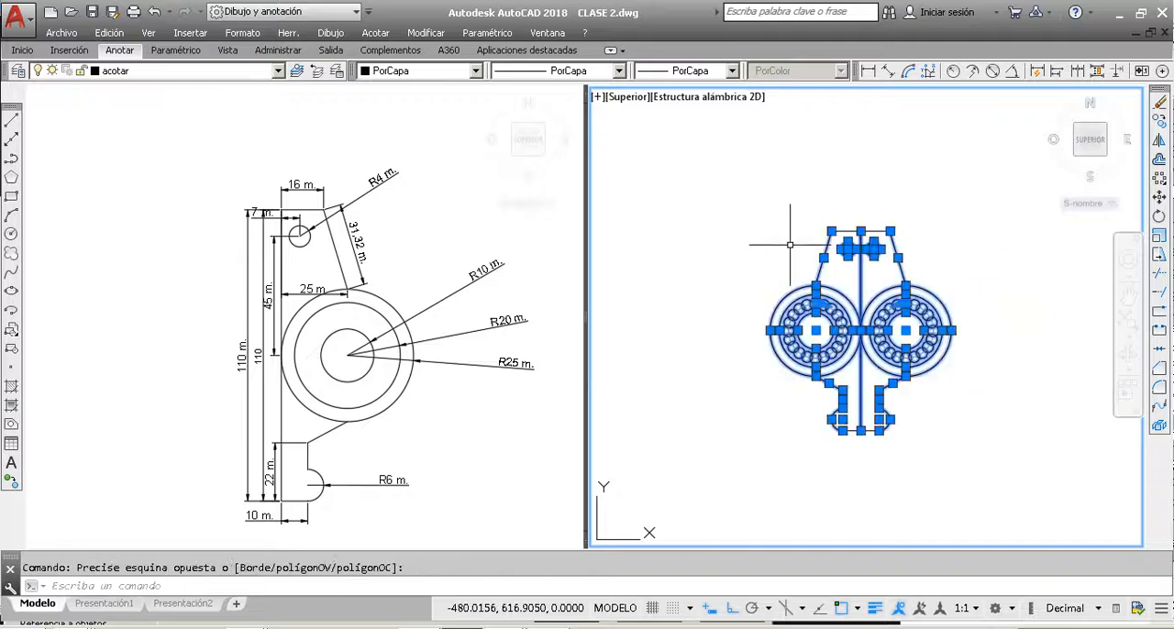
left_click(1006, 469)
left_click(688, 153)
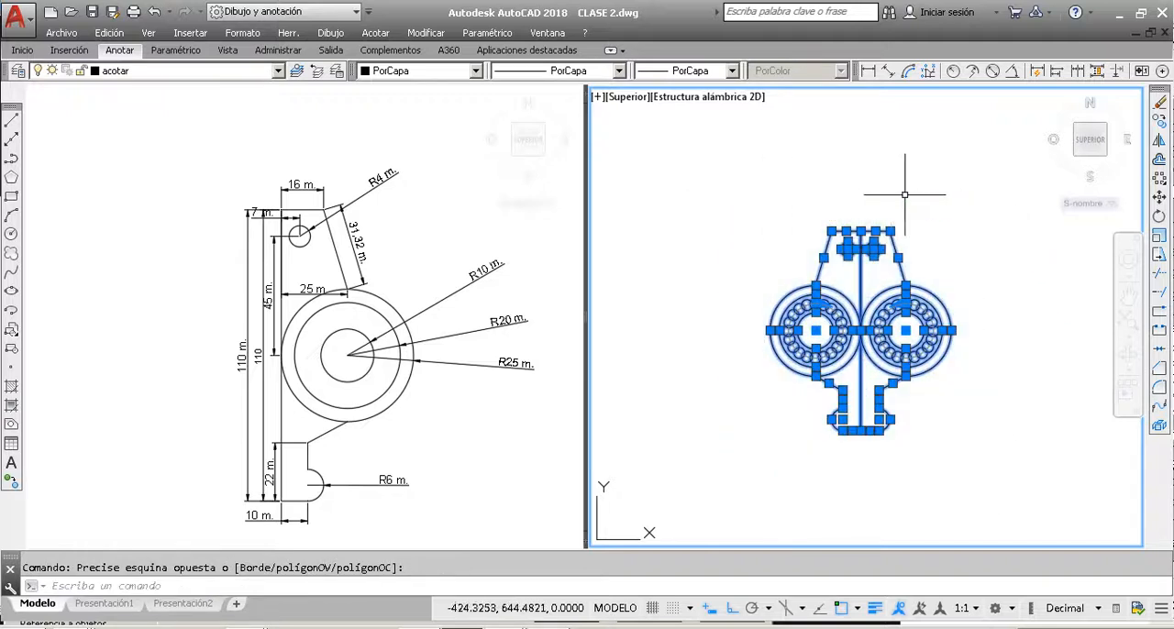
left_click(1160, 180)
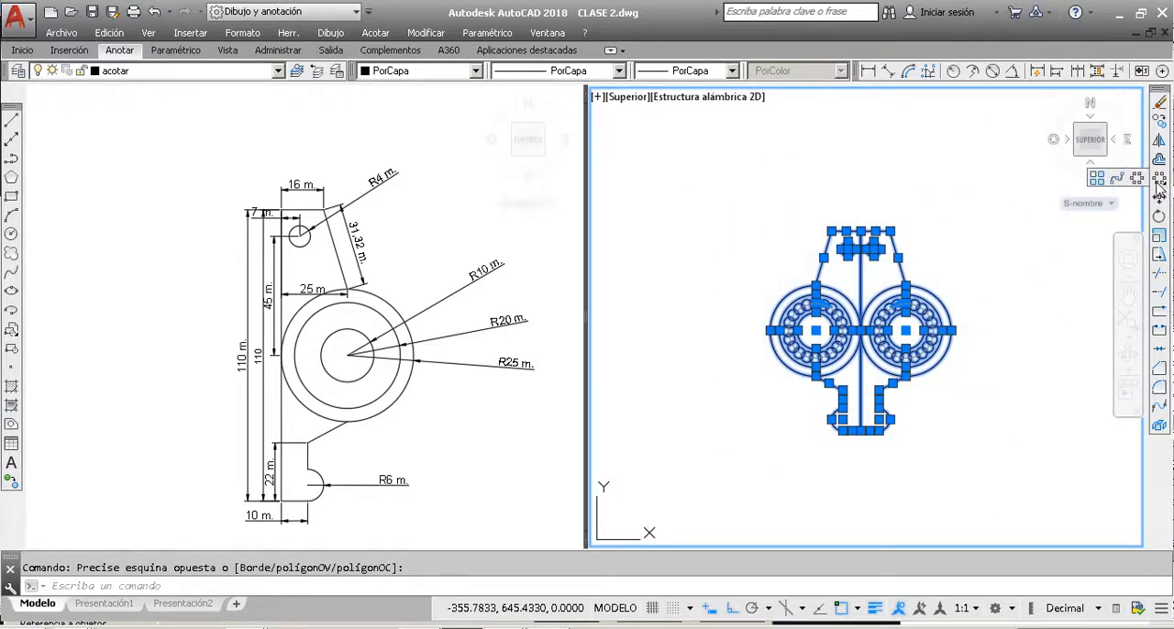
left_click(1098, 178)
scroll(798, 316, "down", 4)
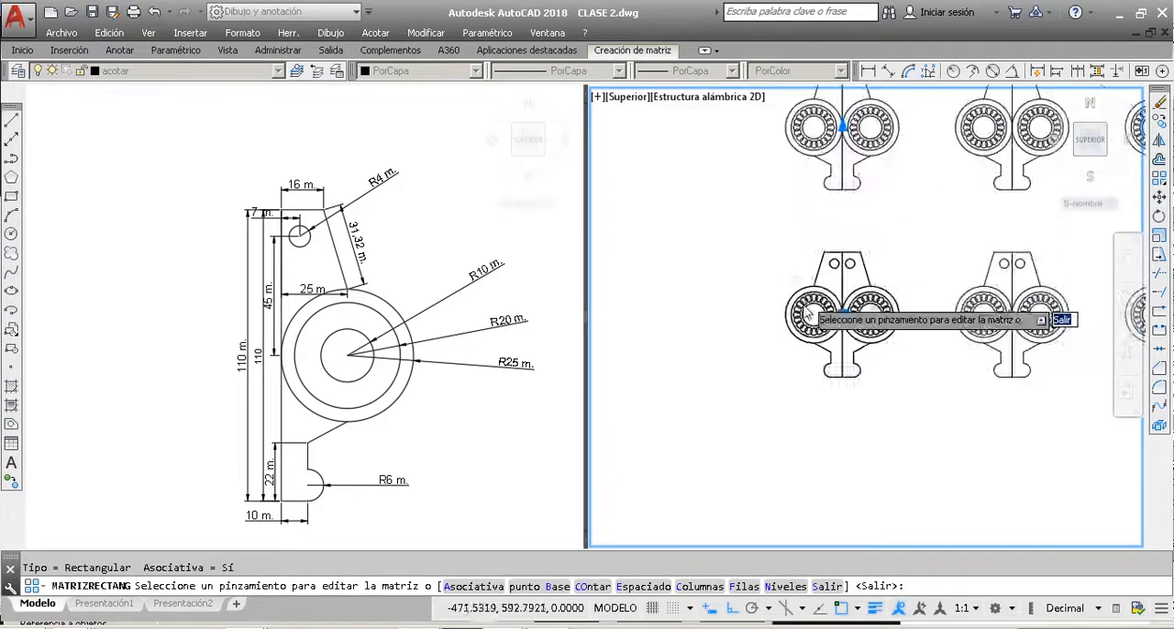
scroll(909, 247, "up", 4)
scroll(894, 261, "down", 3)
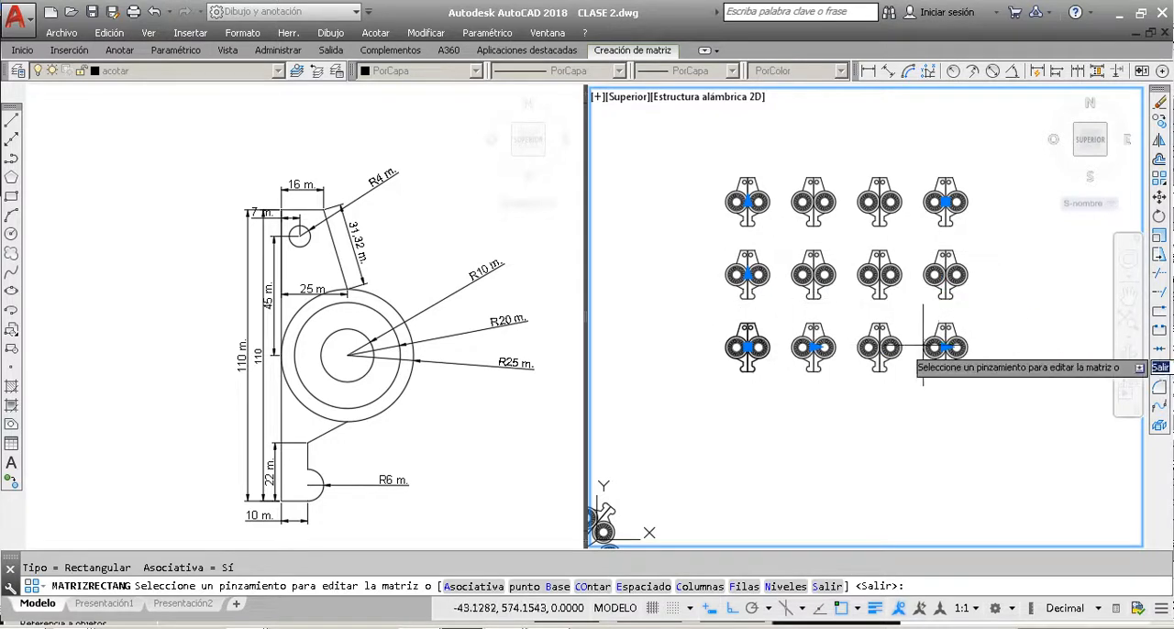
Step: Set the rectangular array's number of columns to 6
left_click(622, 53)
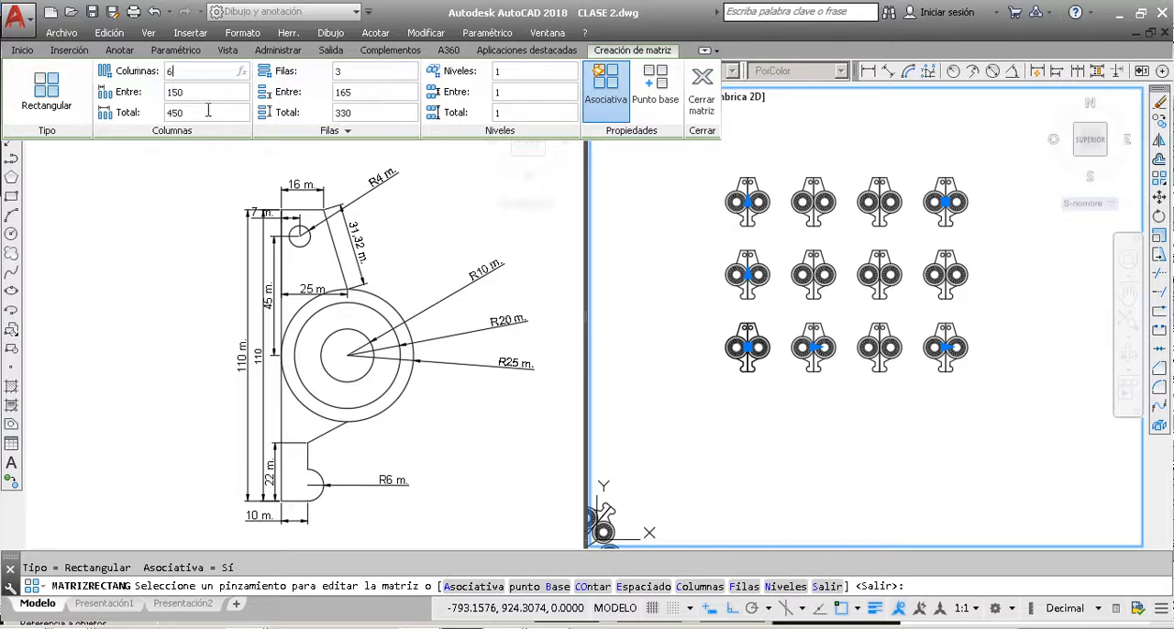
key("Return")
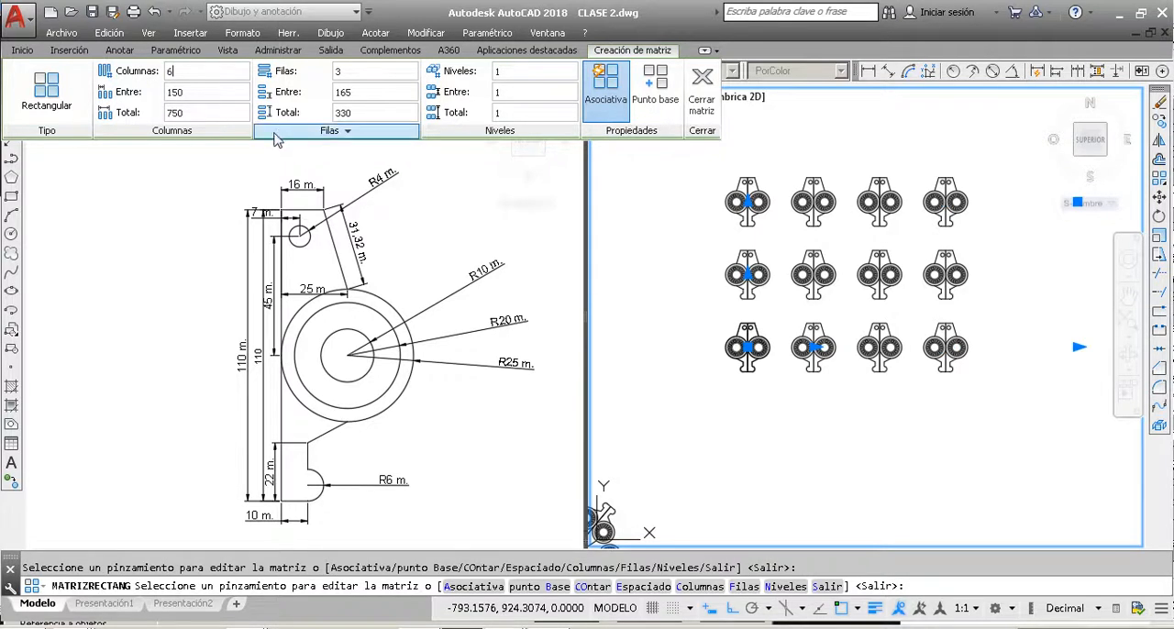
scroll(261, 154, "down", 2)
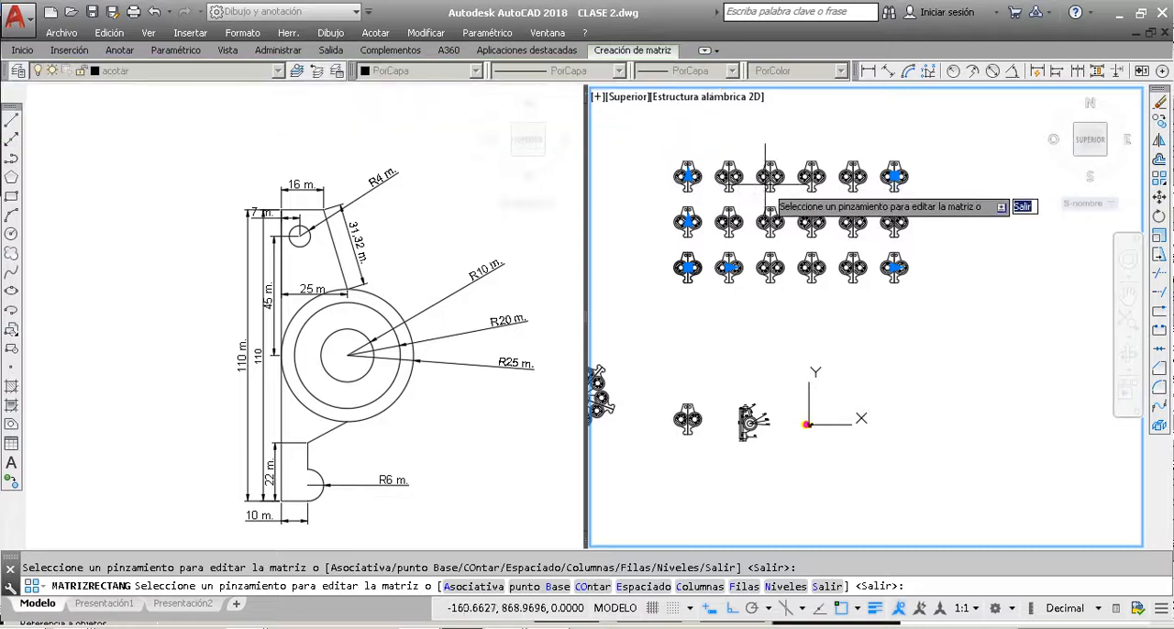
Step: Set the rectangular array's number of rows to 5 and finish the array command
left_click(650, 53)
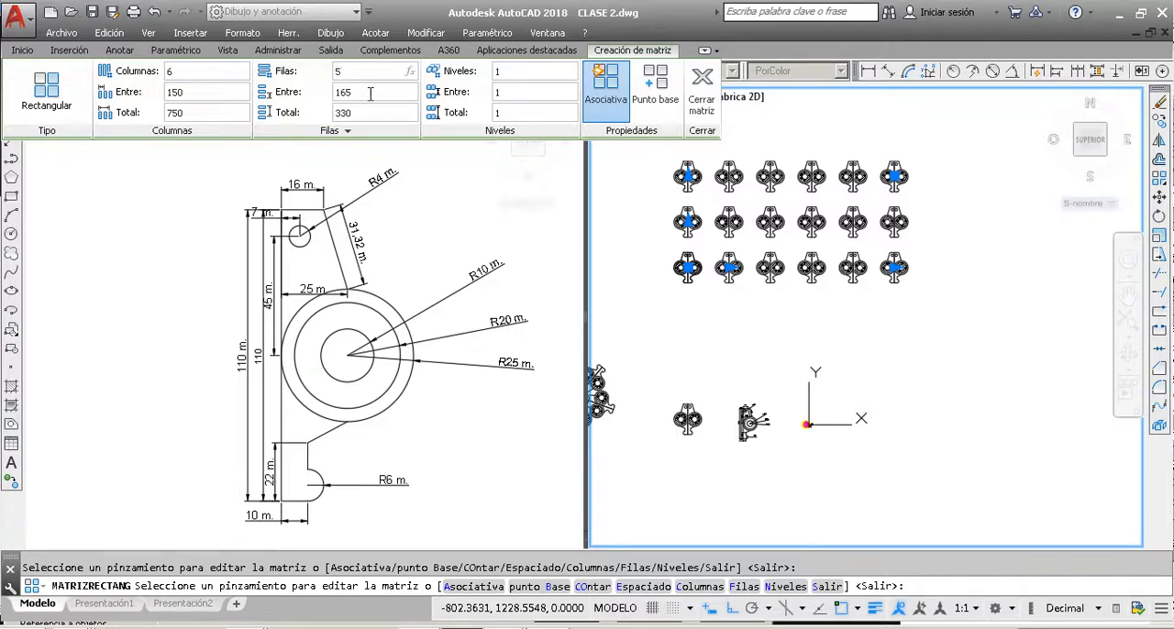
scroll(831, 322, "down", 2)
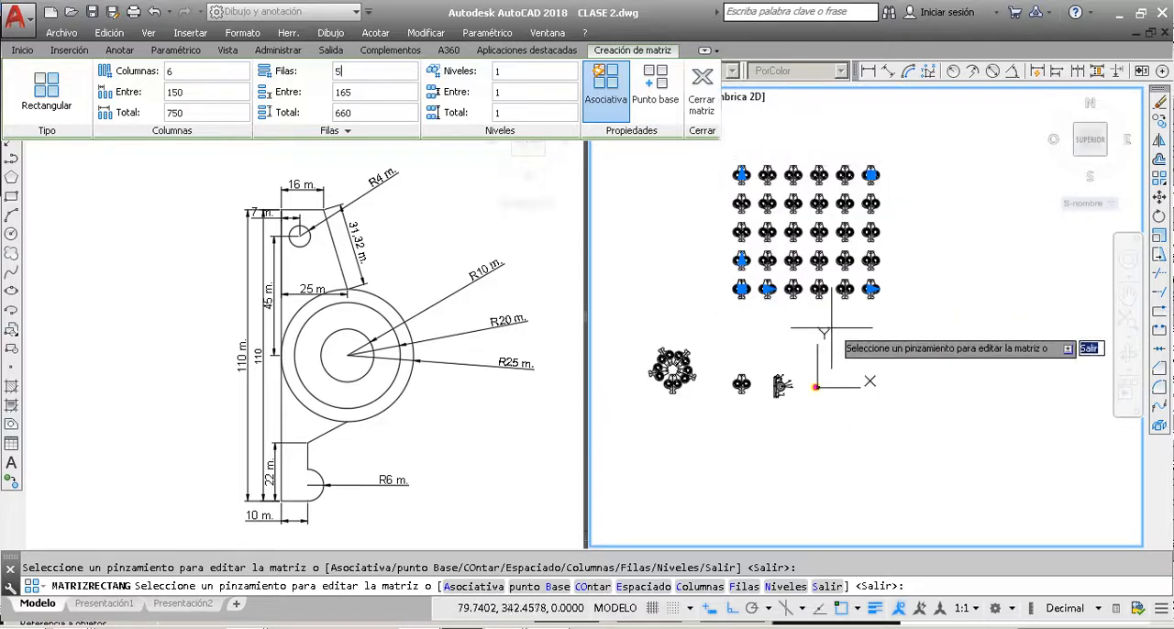
scroll(836, 194, "up", 2)
scroll(808, 175, "up", 2)
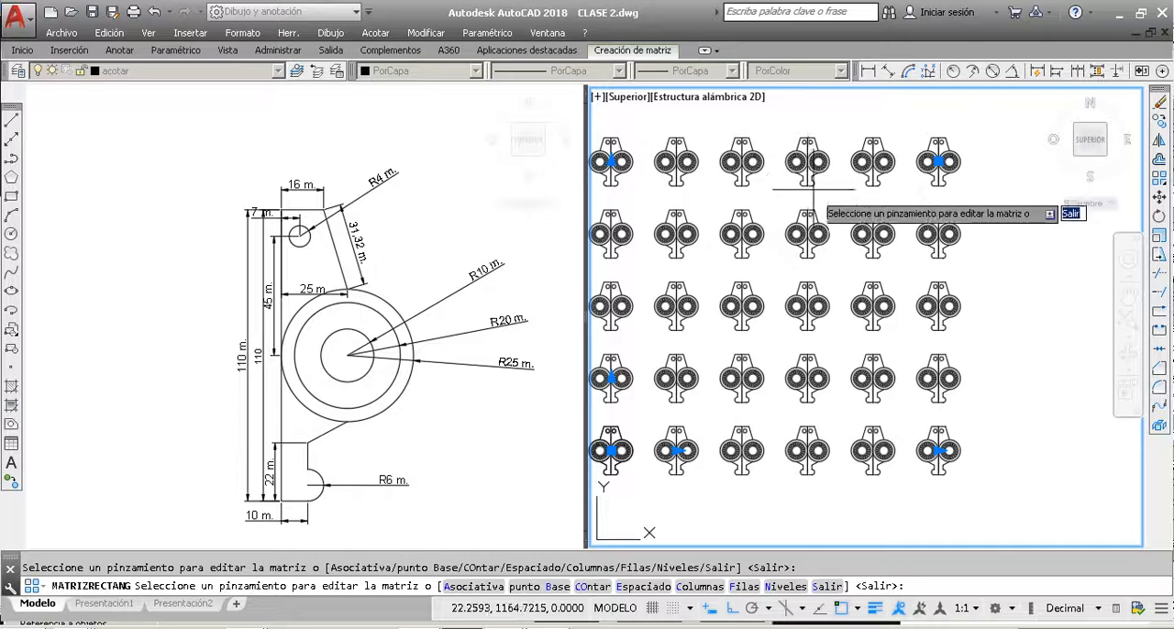
scroll(813, 194, "down", 2)
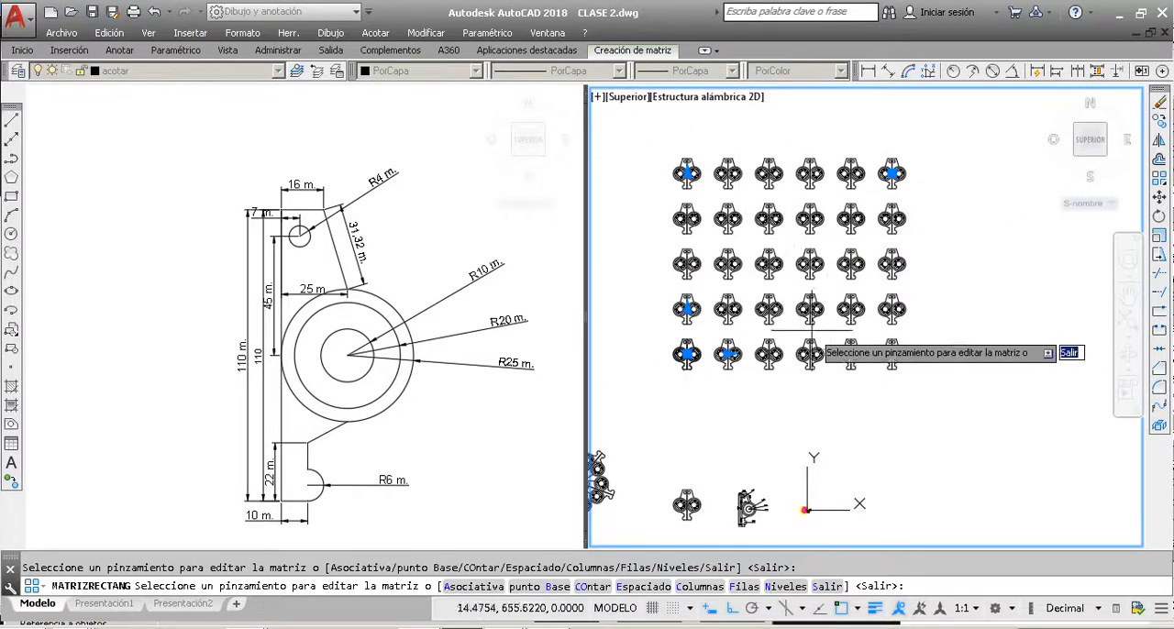
scroll(921, 312, "down", 2)
scroll(725, 431, "up", 5)
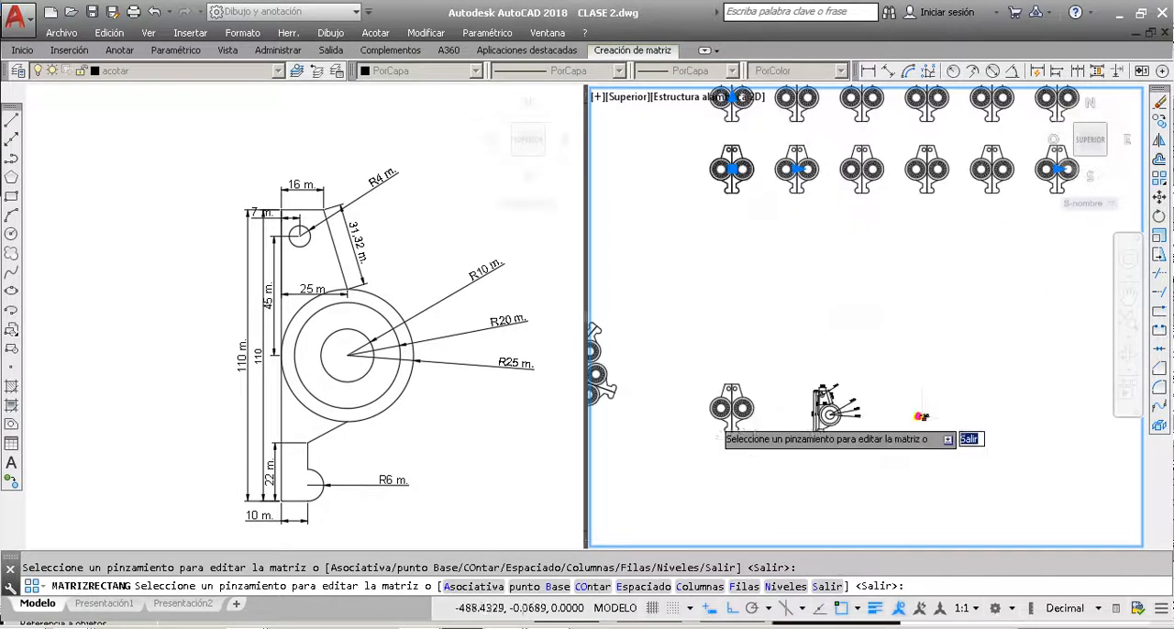
scroll(734, 372, "down", 6)
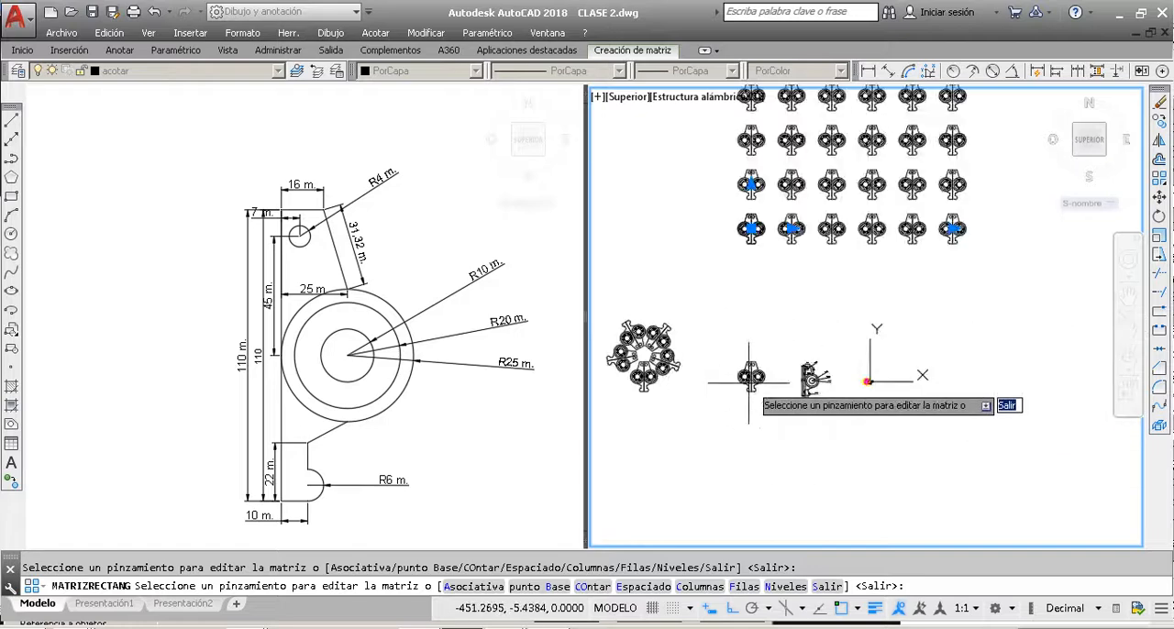
scroll(819, 157, "up", 5)
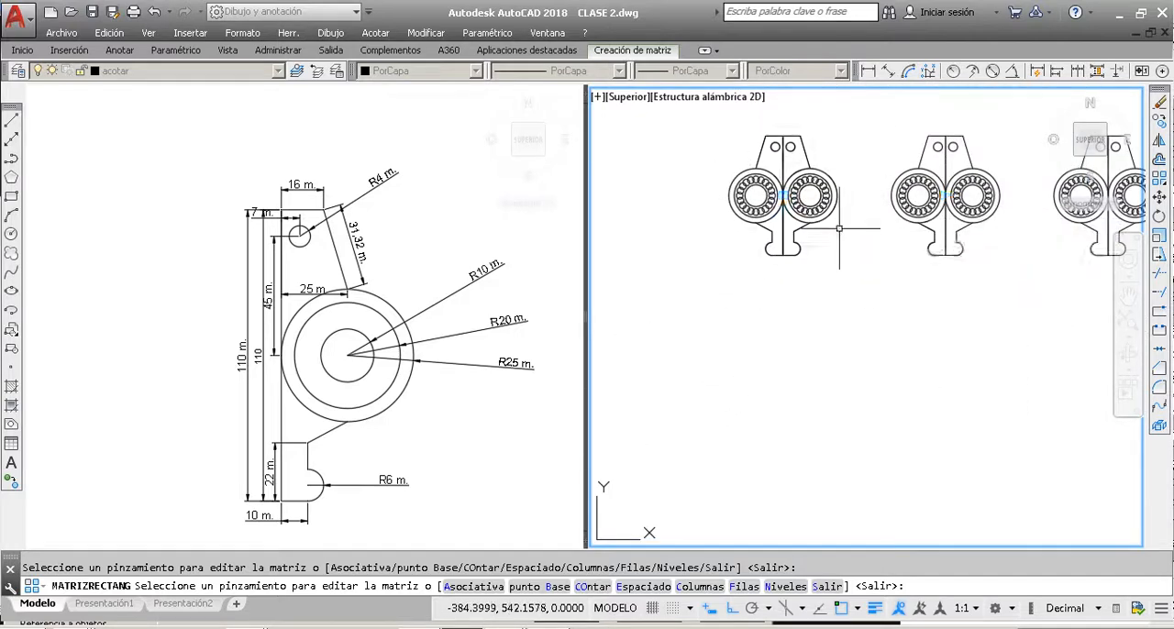
key("Return")
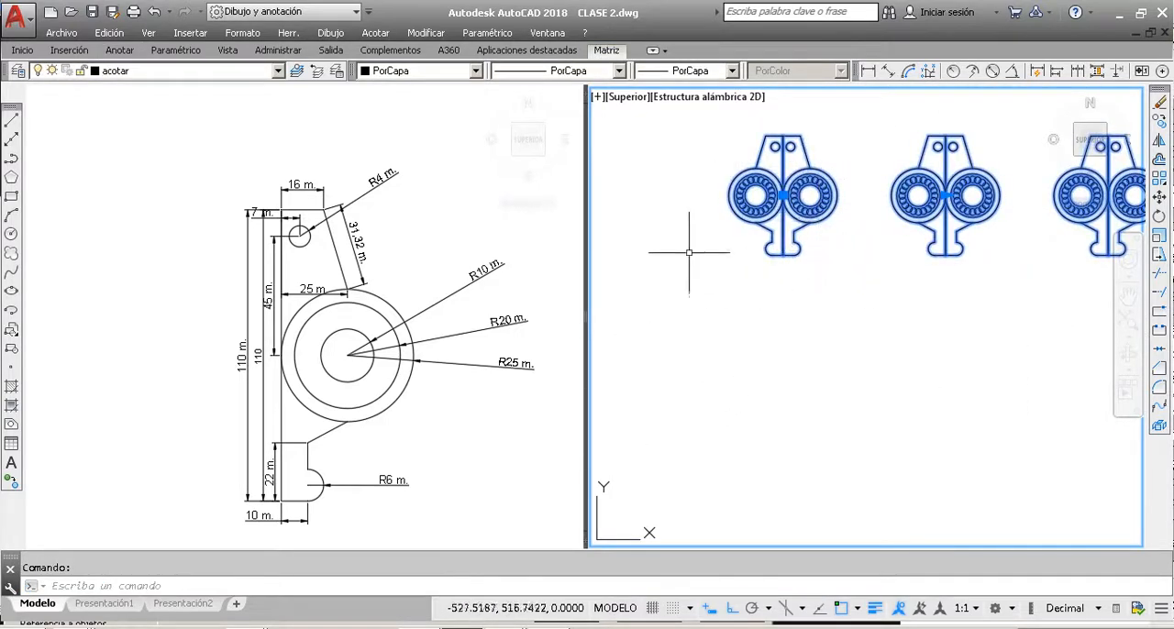
scroll(731, 332, "down", 6)
key("Escape")
scroll(711, 414, "up", 8)
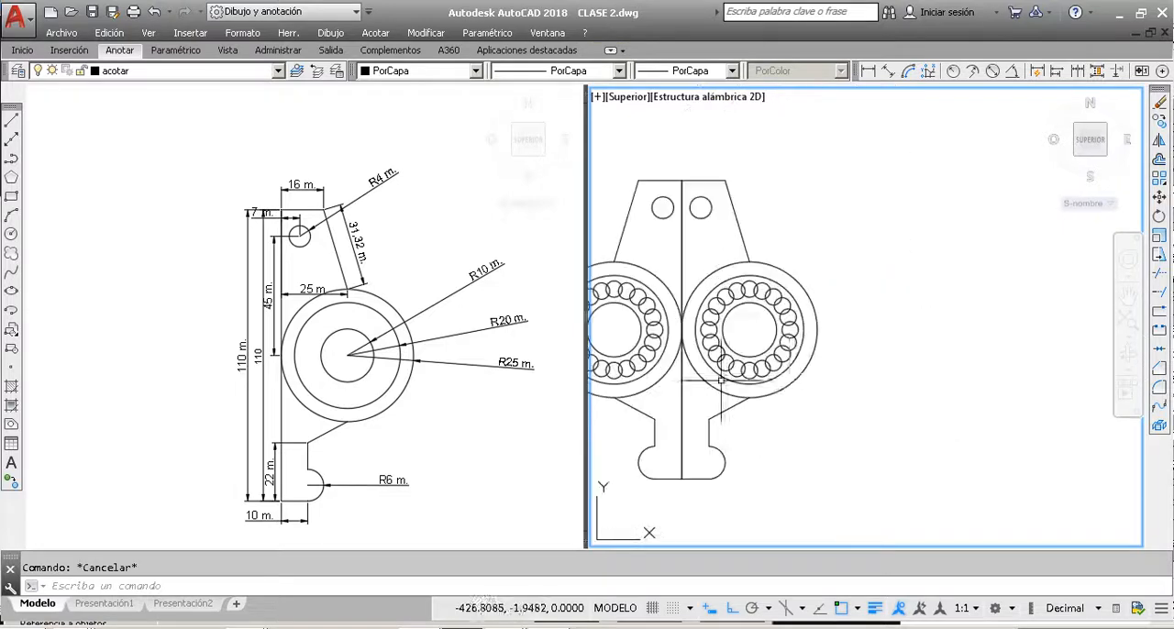
left_click(771, 355)
key("Escape")
scroll(824, 359, "down", 4)
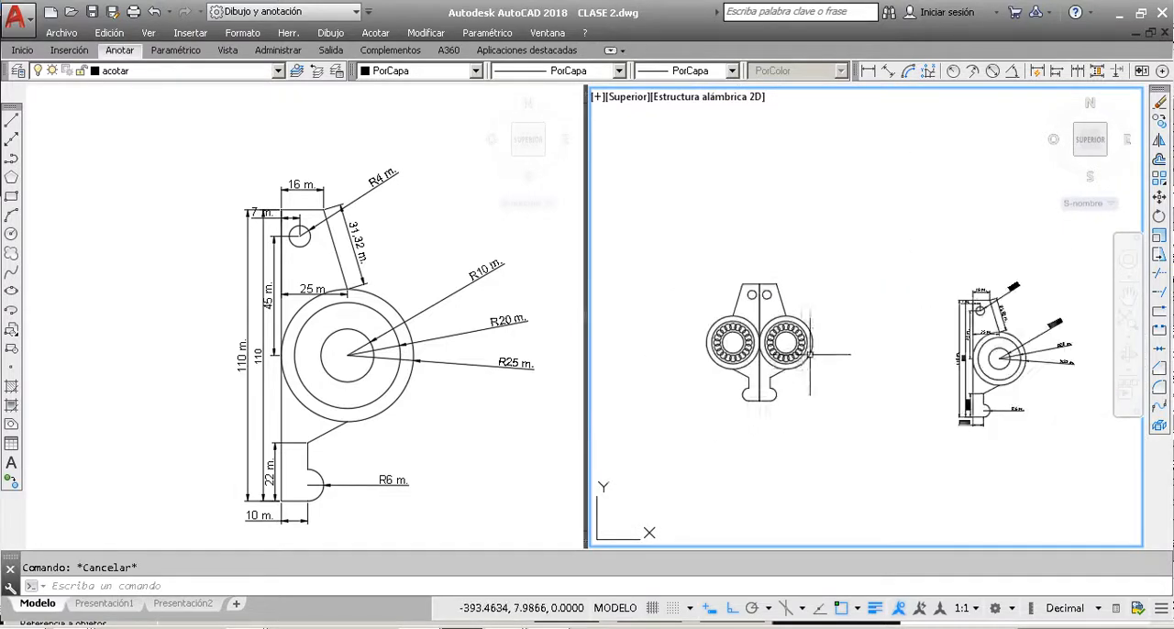
left_click(829, 436)
left_click(686, 246)
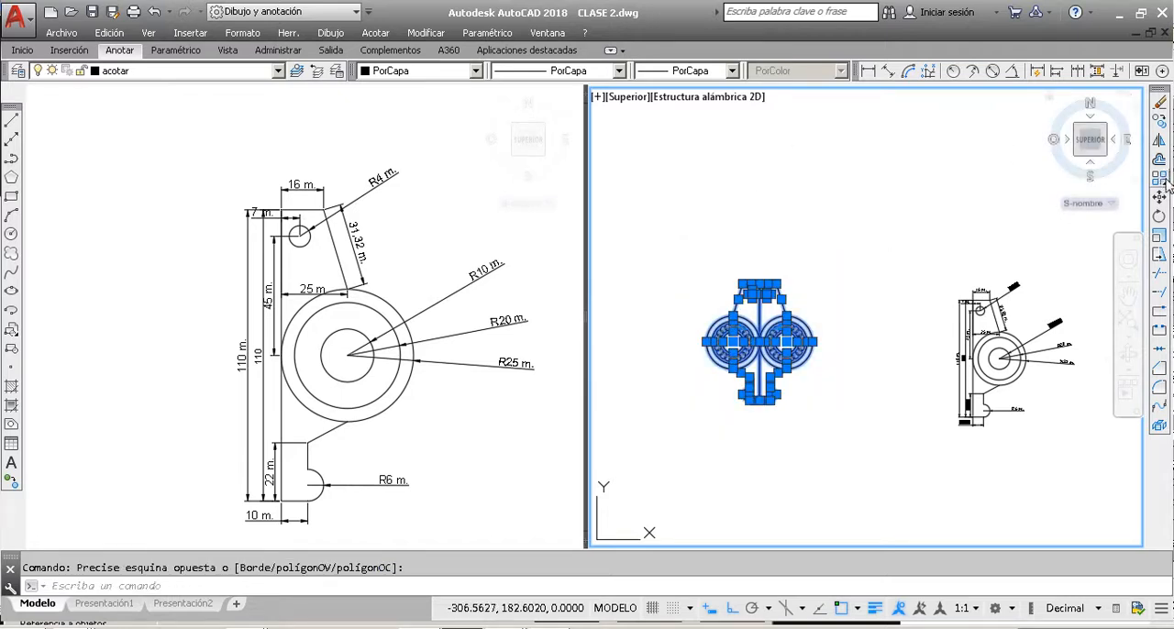
key("Escape")
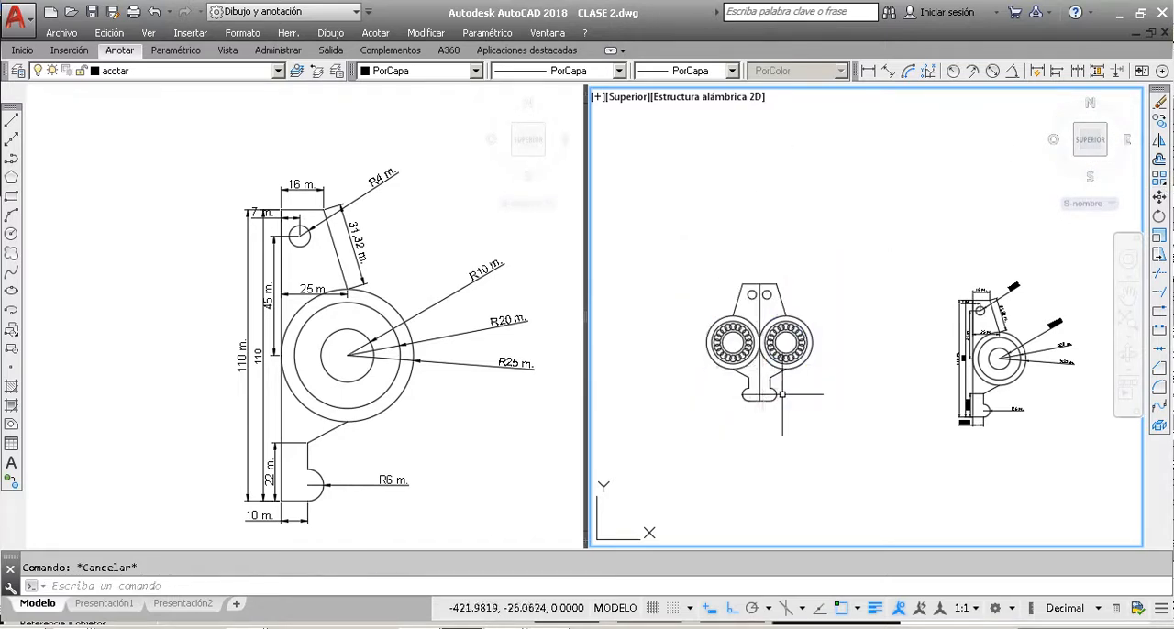
scroll(775, 412, "down", 3)
left_click(794, 419)
left_click(741, 315)
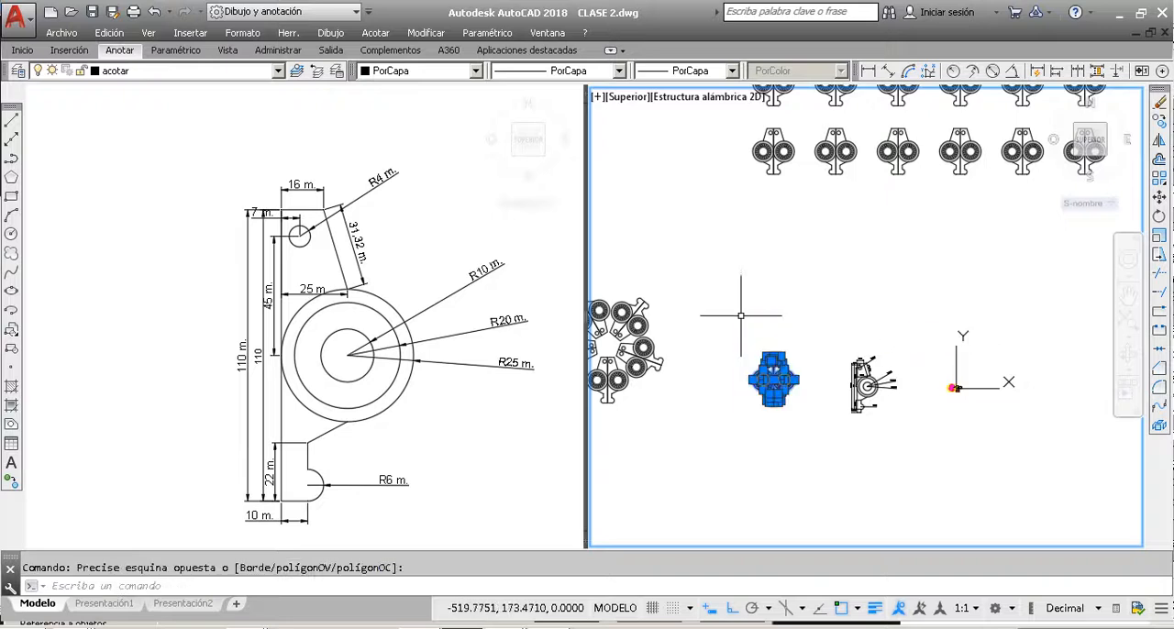
left_click(821, 437)
left_click(742, 321)
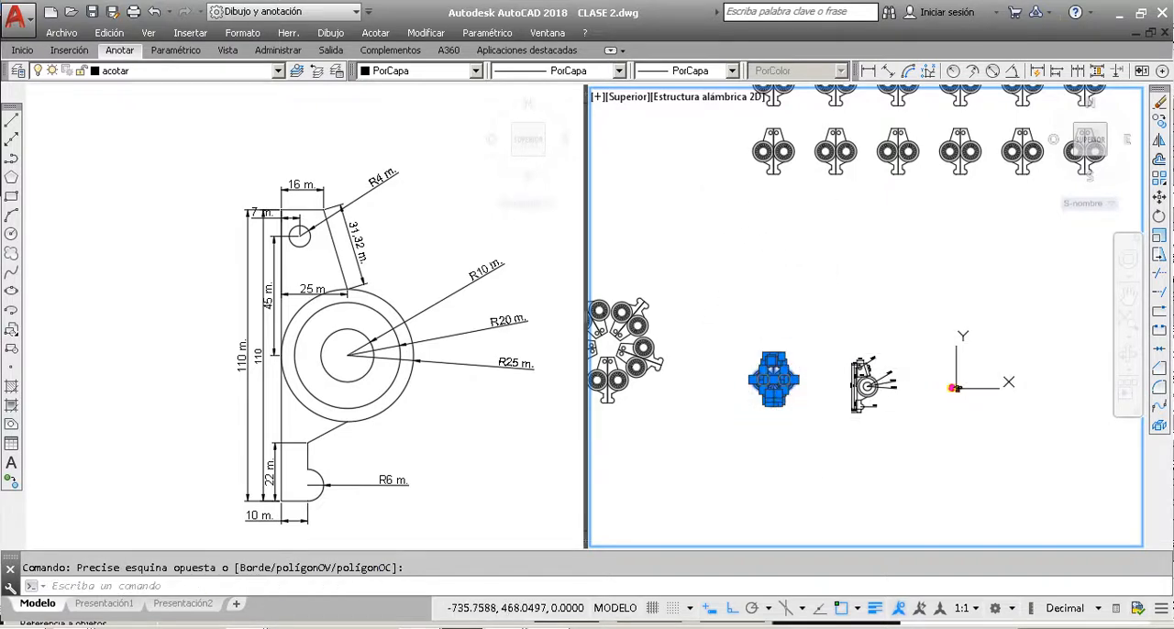
Step: Draw an open freeform spline from the mirrored part's top-edge midpoint, winding up and around the empty area beside the rectangular array
left_click(11, 274)
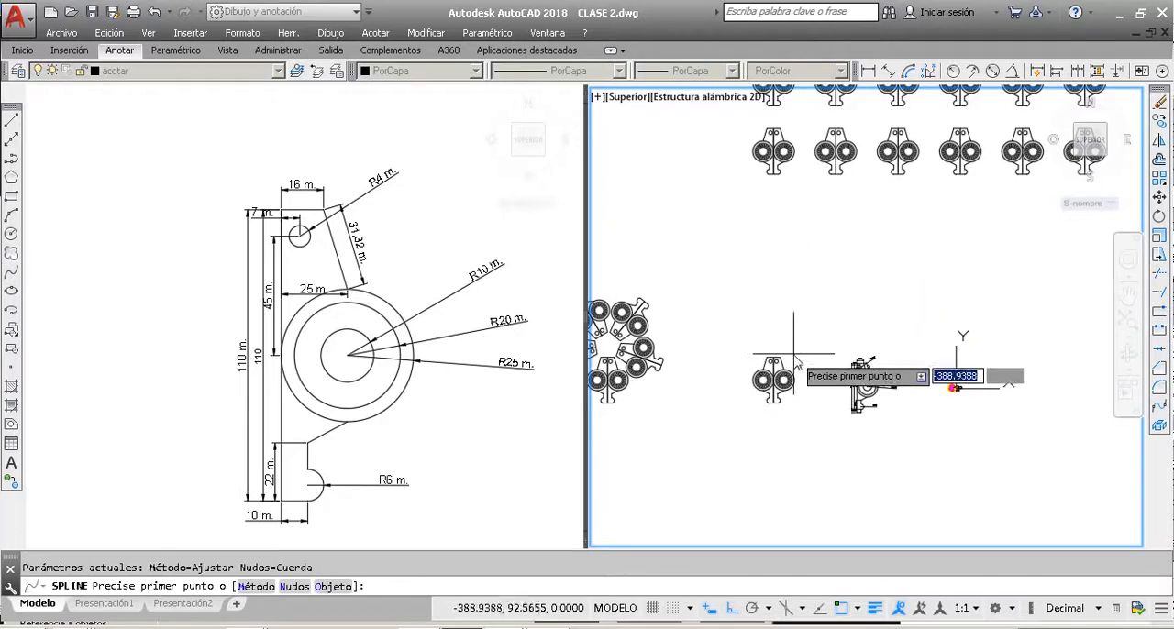
scroll(789, 358, "up", 4)
left_click(750, 404)
scroll(817, 307, "down", 4)
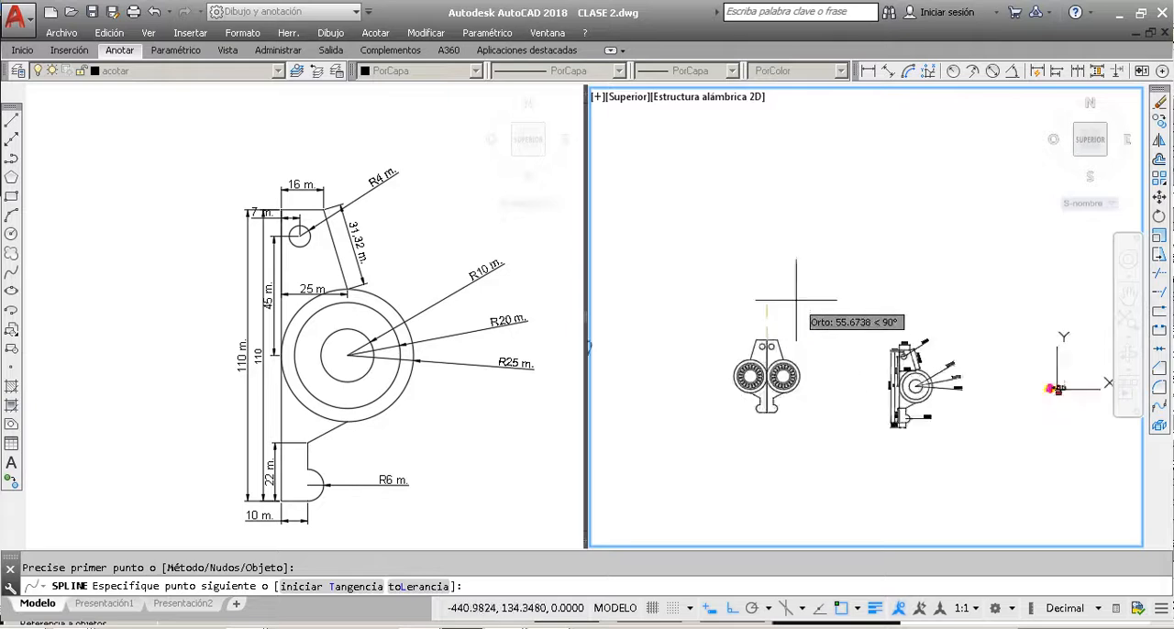
scroll(813, 412, "down", 4)
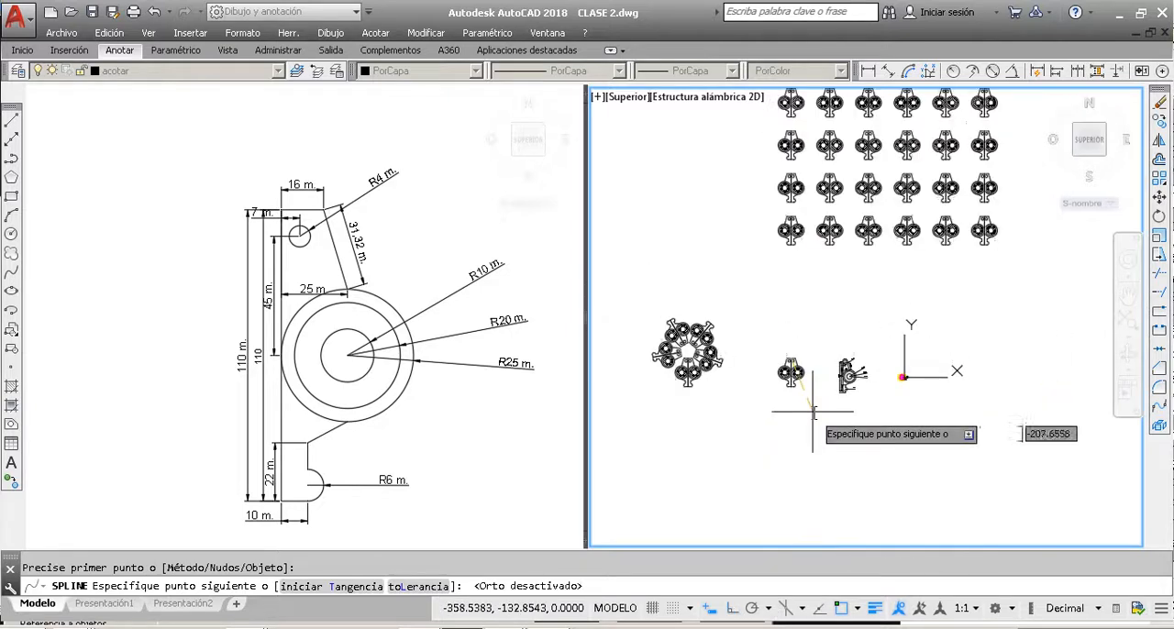
left_click(797, 356)
left_click(759, 337)
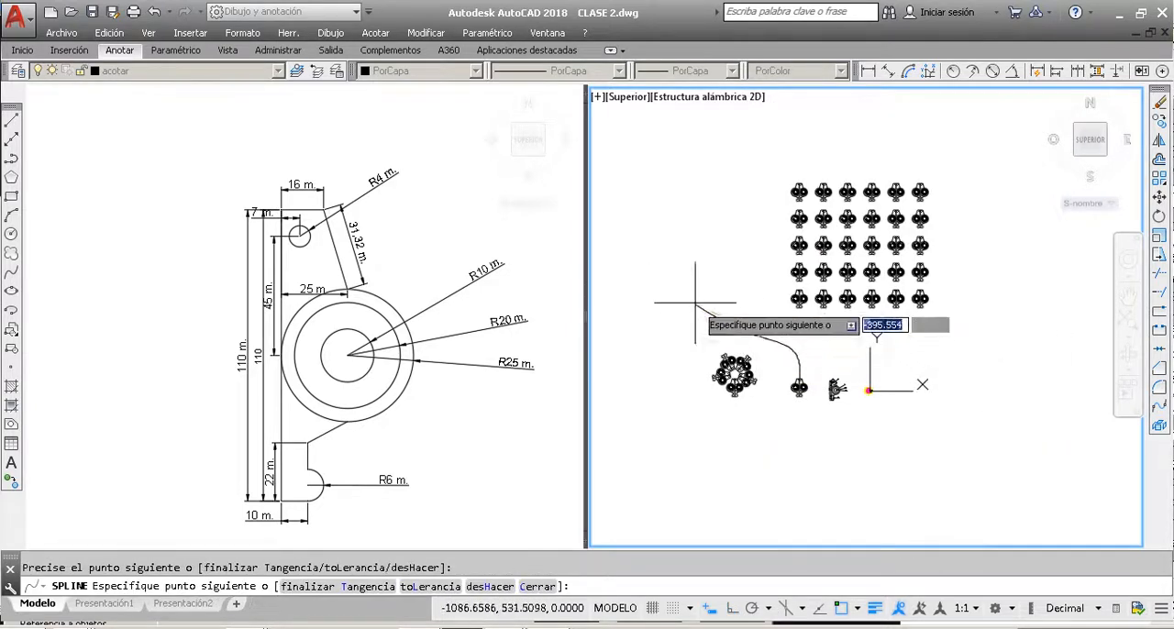
left_click(695, 292)
left_click(700, 158)
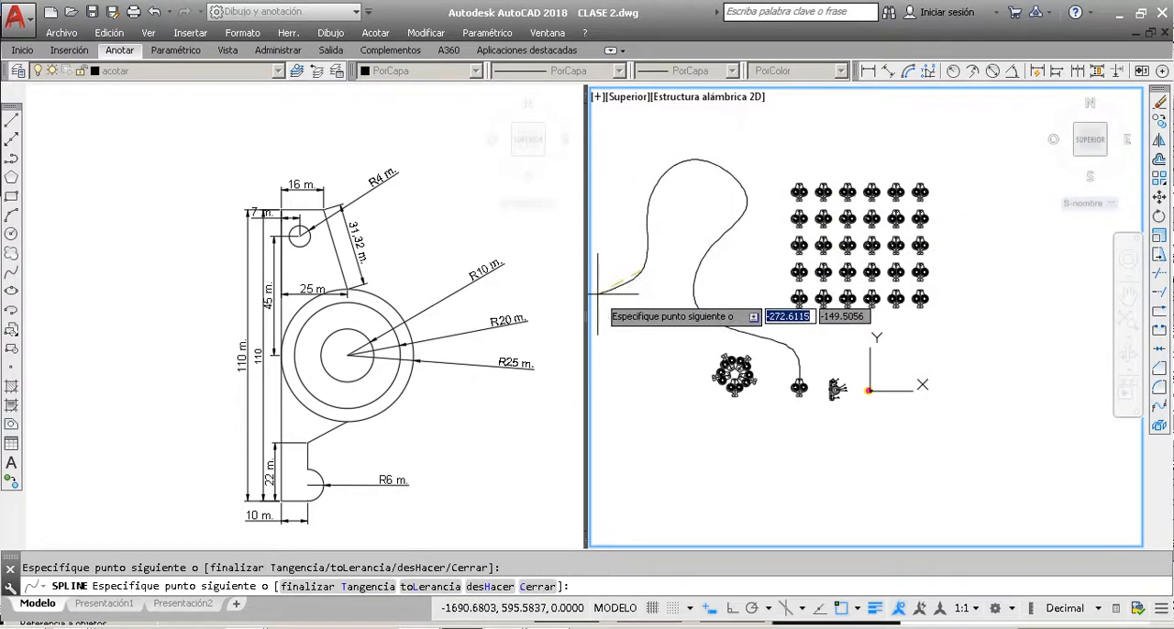
key("Return")
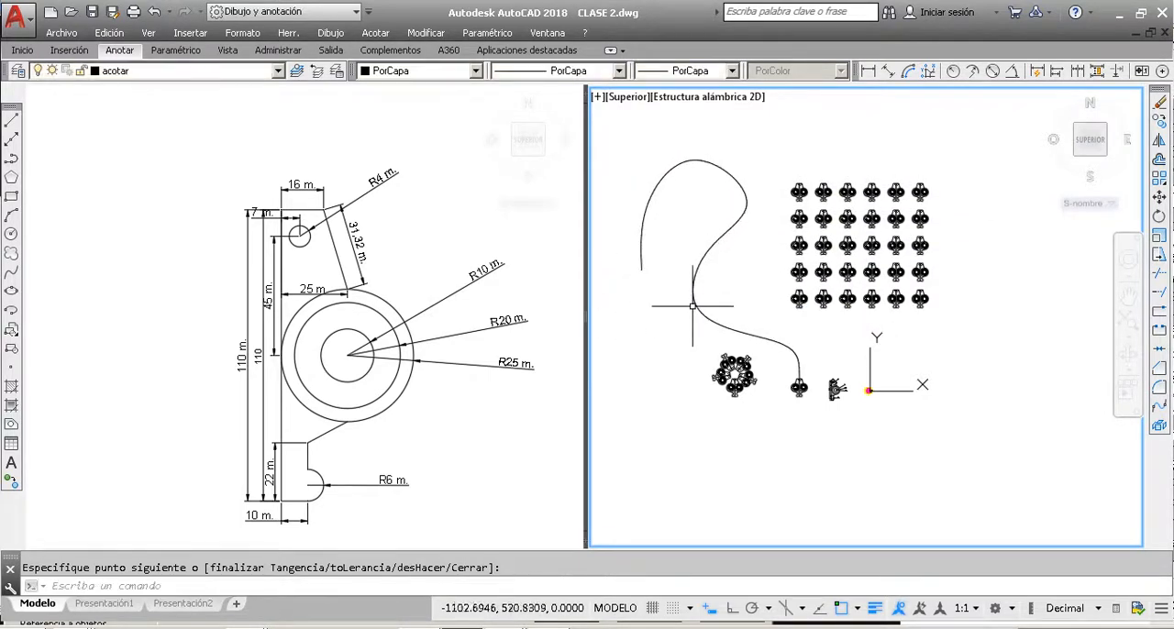
Step: Copy the mirrored part, without the spline, from its top-edge midpoint to the free end of the spline
scroll(809, 392, "up", 5)
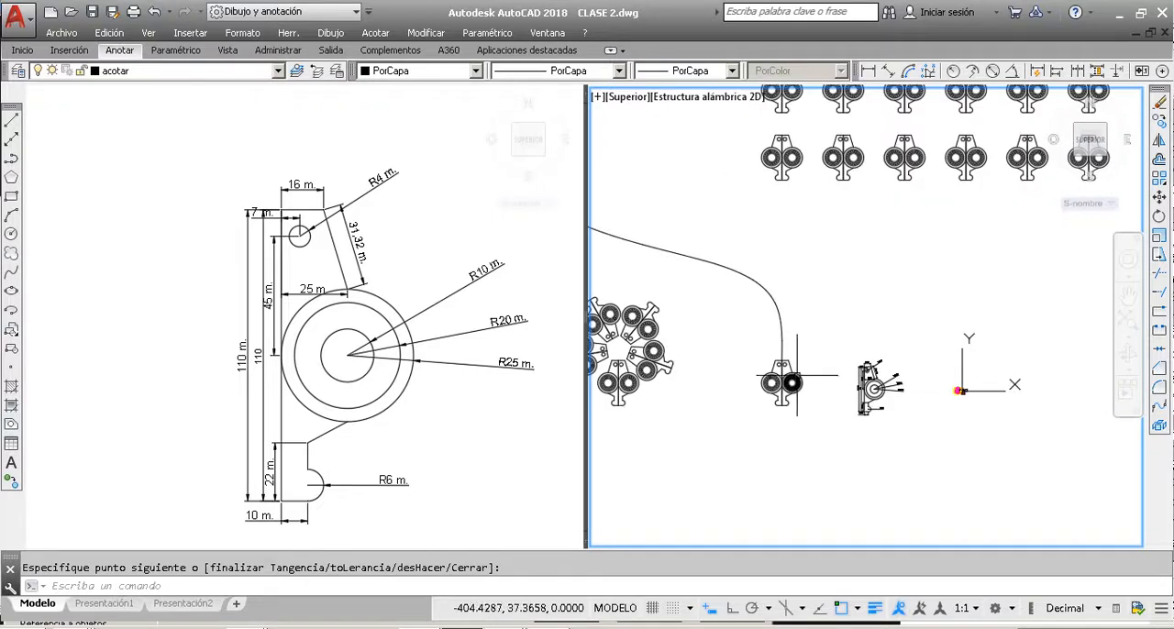
left_click(819, 413)
left_click(694, 285)
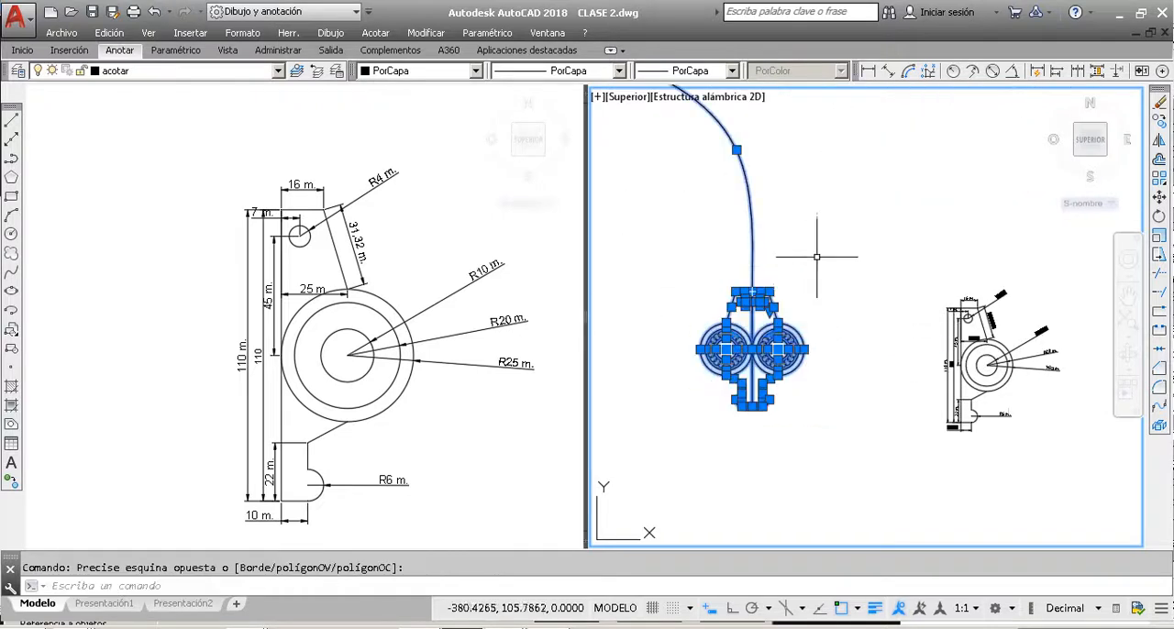
left_click(819, 217, "shift")
left_click(723, 173, "shift")
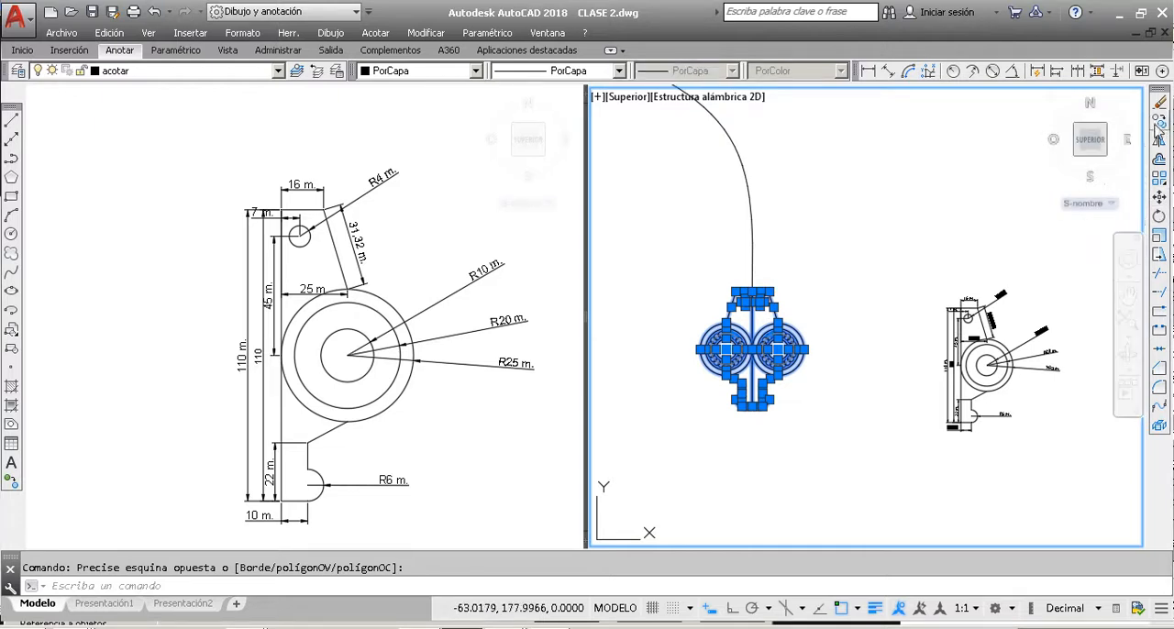
left_click(1158, 120)
left_click(752, 292)
scroll(812, 330, "down", 8)
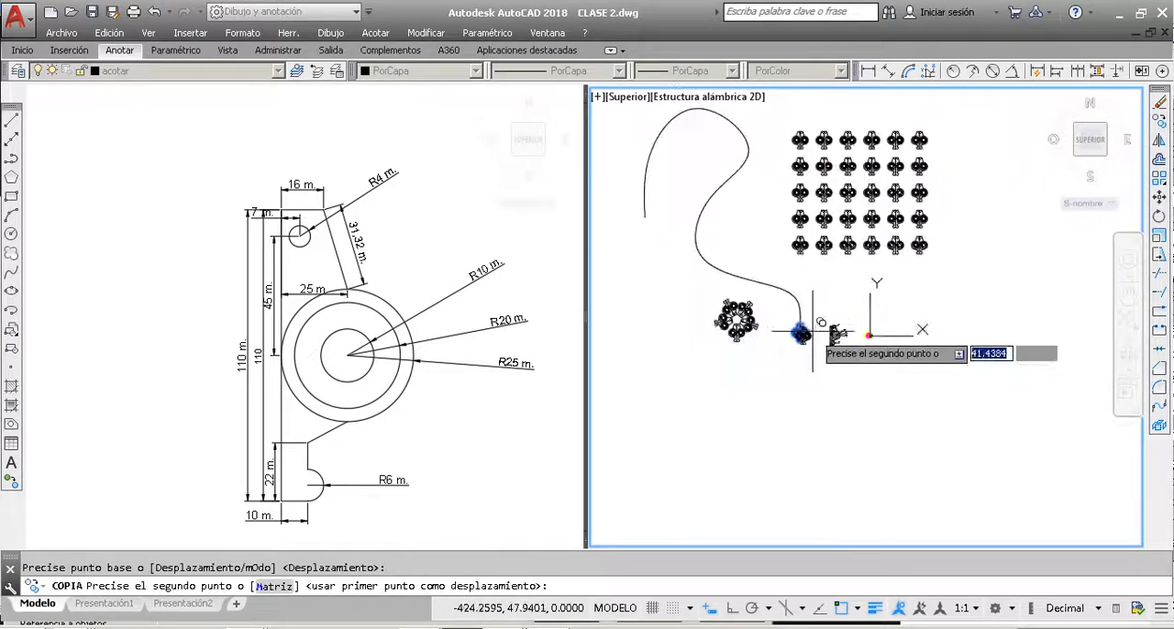
scroll(650, 227, "up", 6)
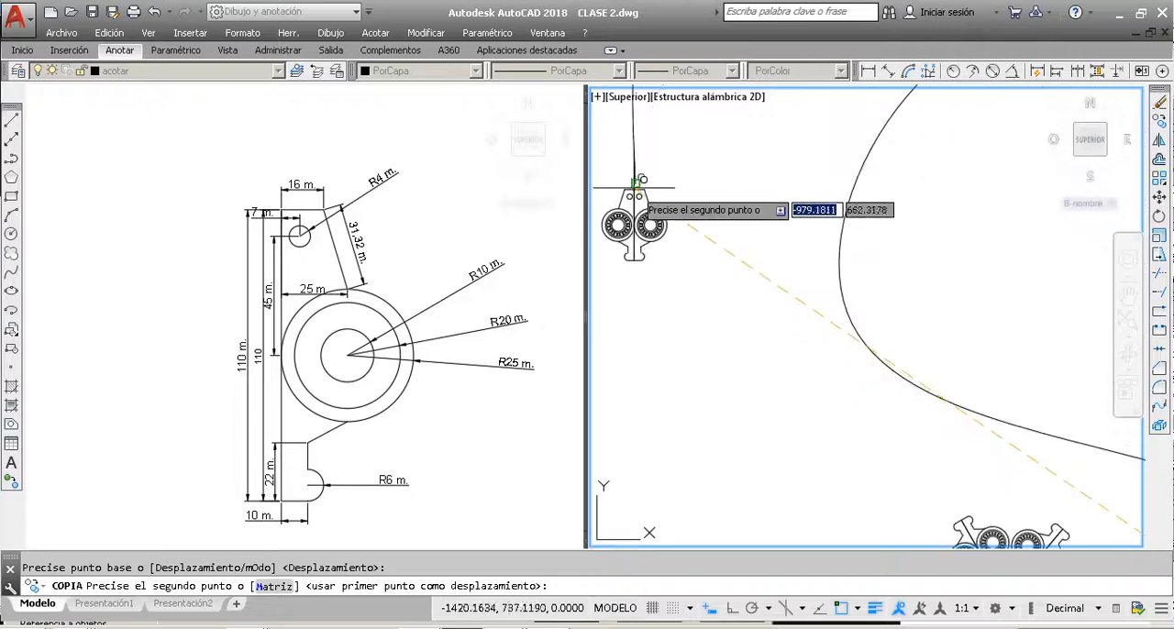
left_click(636, 186)
key("Escape")
Step: Rotate the copied part a quarter turn clockwise about its top-edge midpoint at the spline's end, leaving the spline out of the selection
left_click(701, 261)
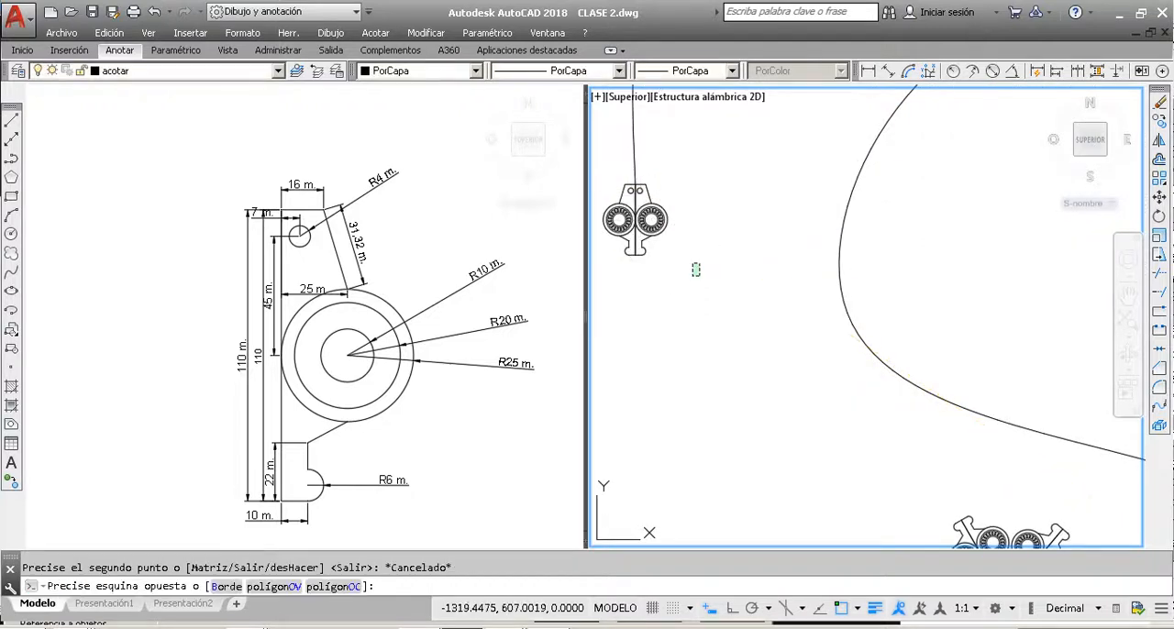
left_click(608, 180)
left_click(662, 157, "shift")
left_click(624, 130, "shift")
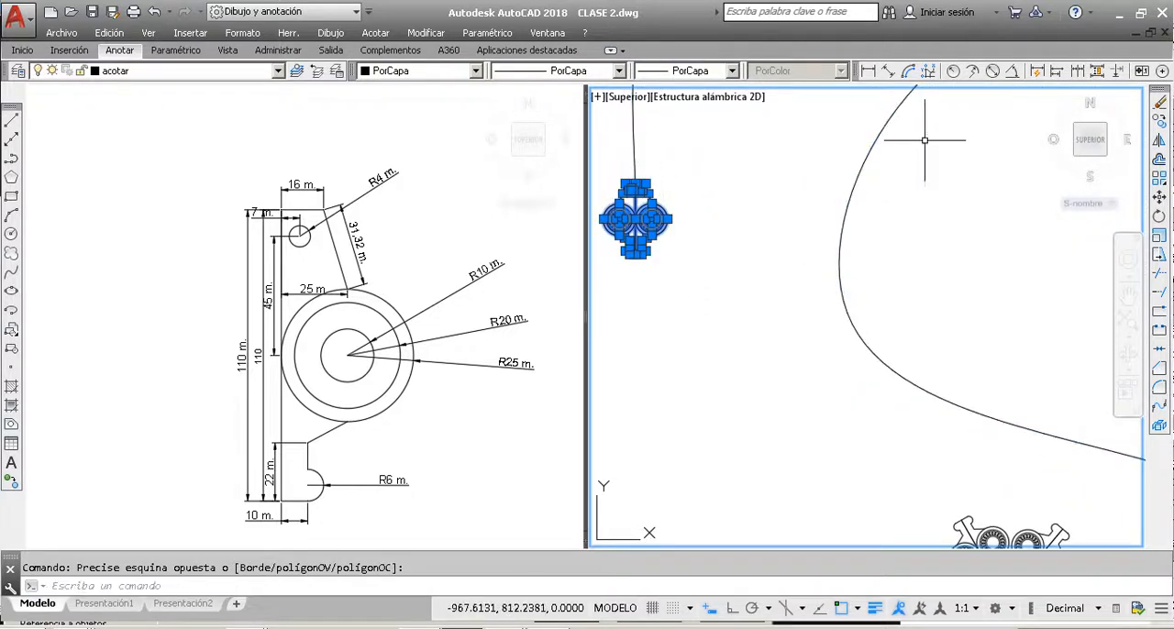
left_click(1157, 217)
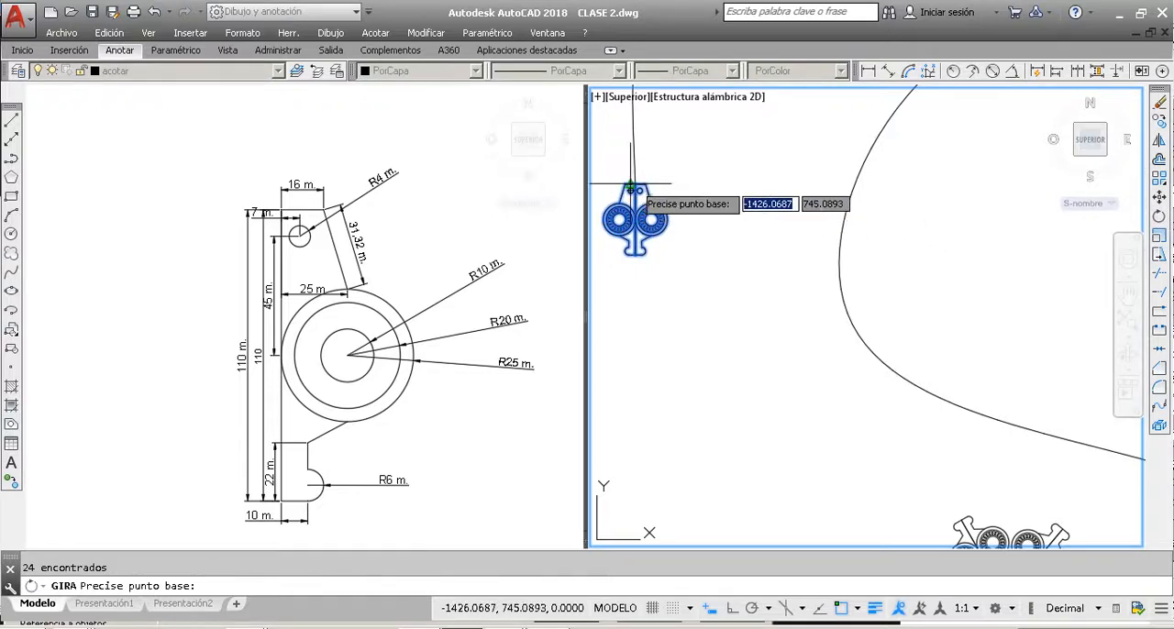
scroll(635, 188, "up", 3)
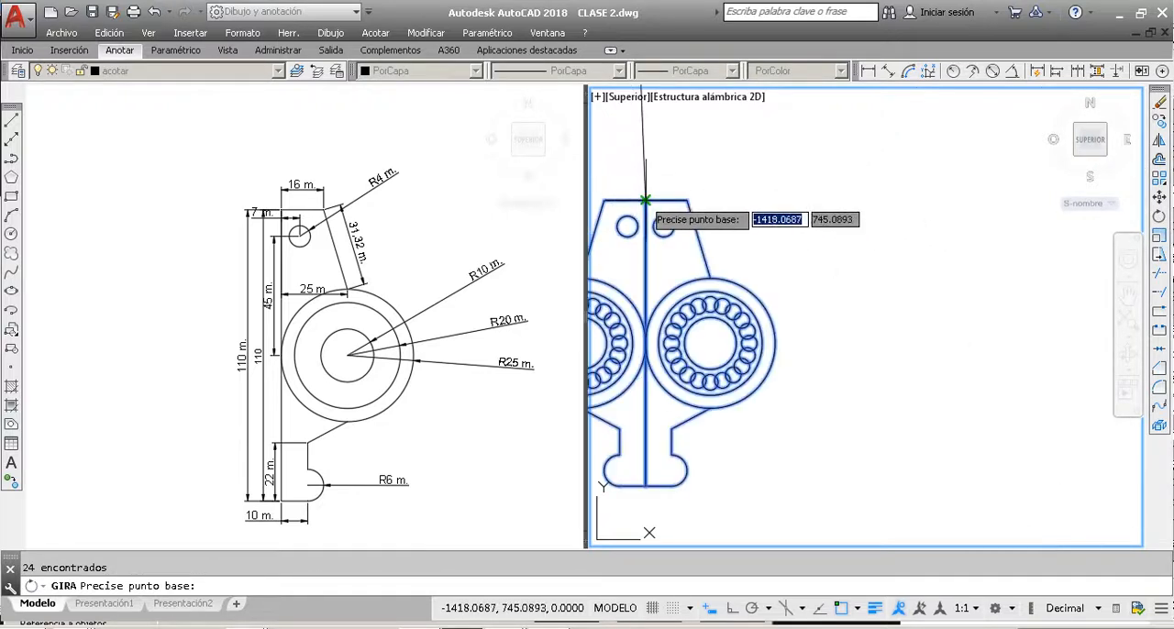
left_click(641, 195)
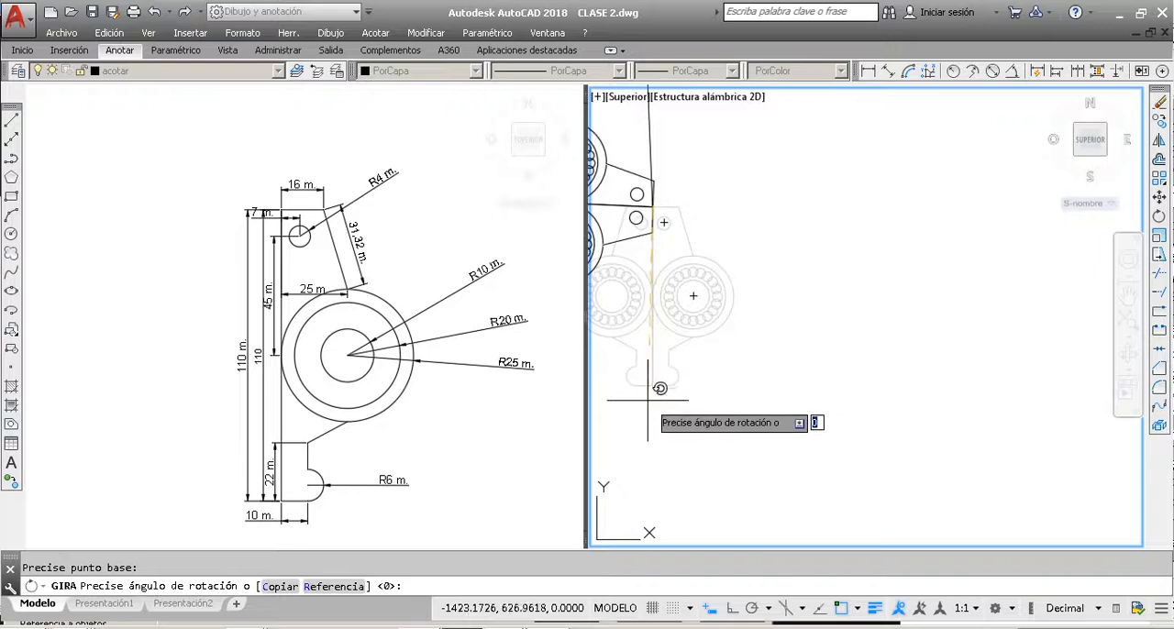
left_click(687, 395)
scroll(687, 395, "down", 4)
scroll(761, 344, "up", 3)
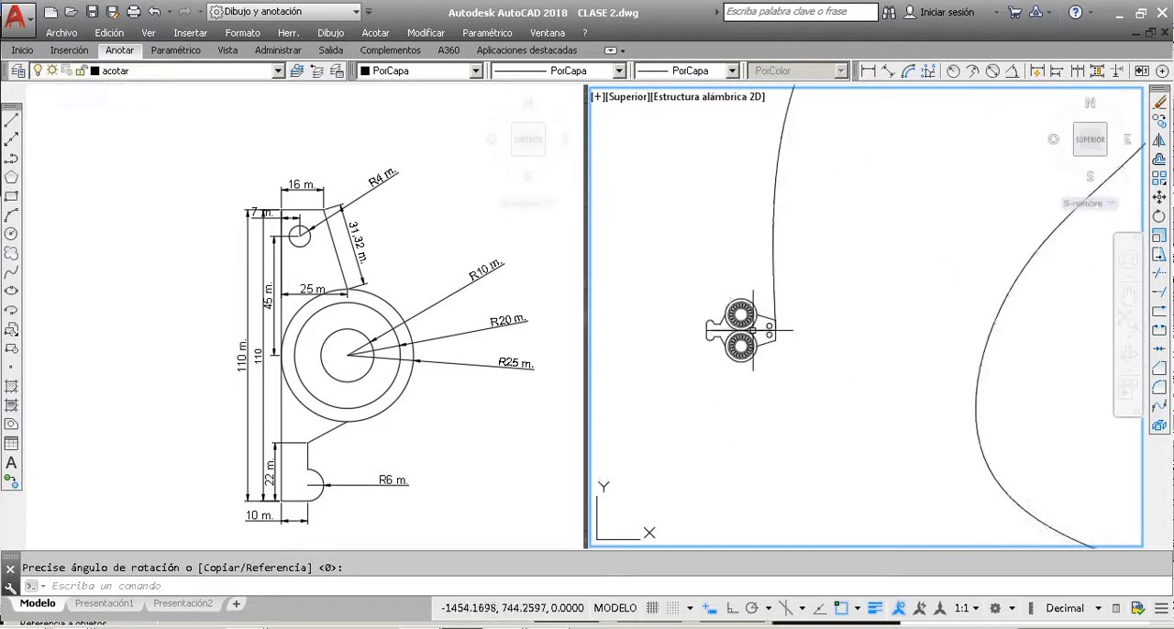
Step: Create a path array of the rotated part using the spline as the path curve
left_click(798, 375)
left_click(707, 280)
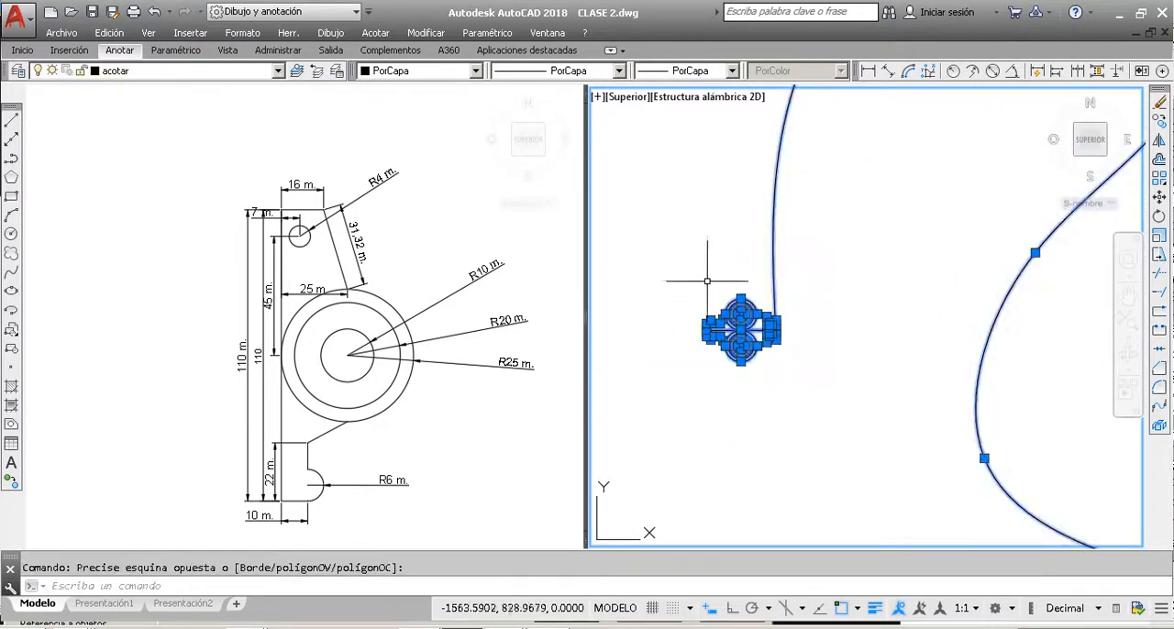
left_click(824, 257, "shift")
left_click(679, 178, "shift")
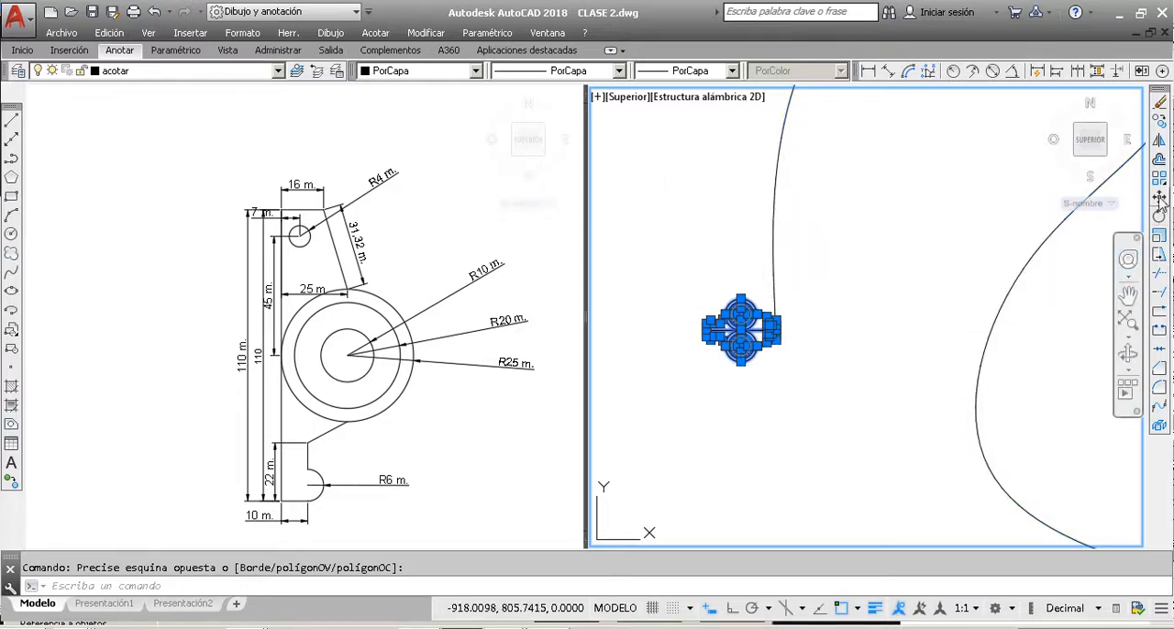
left_click(1160, 180)
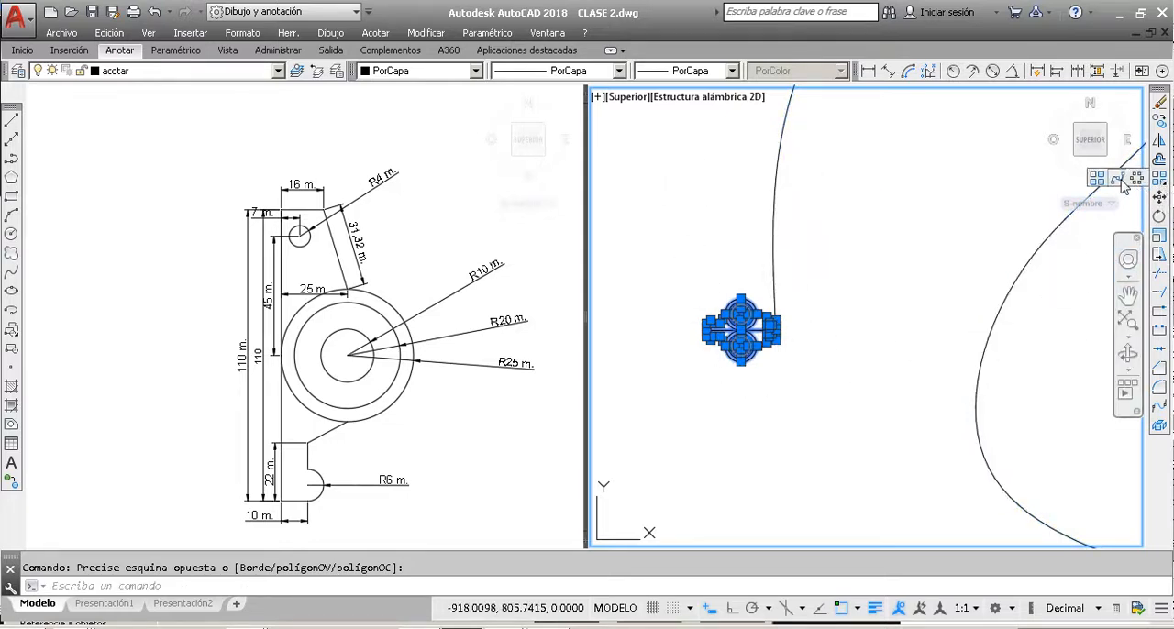
left_click(1117, 178)
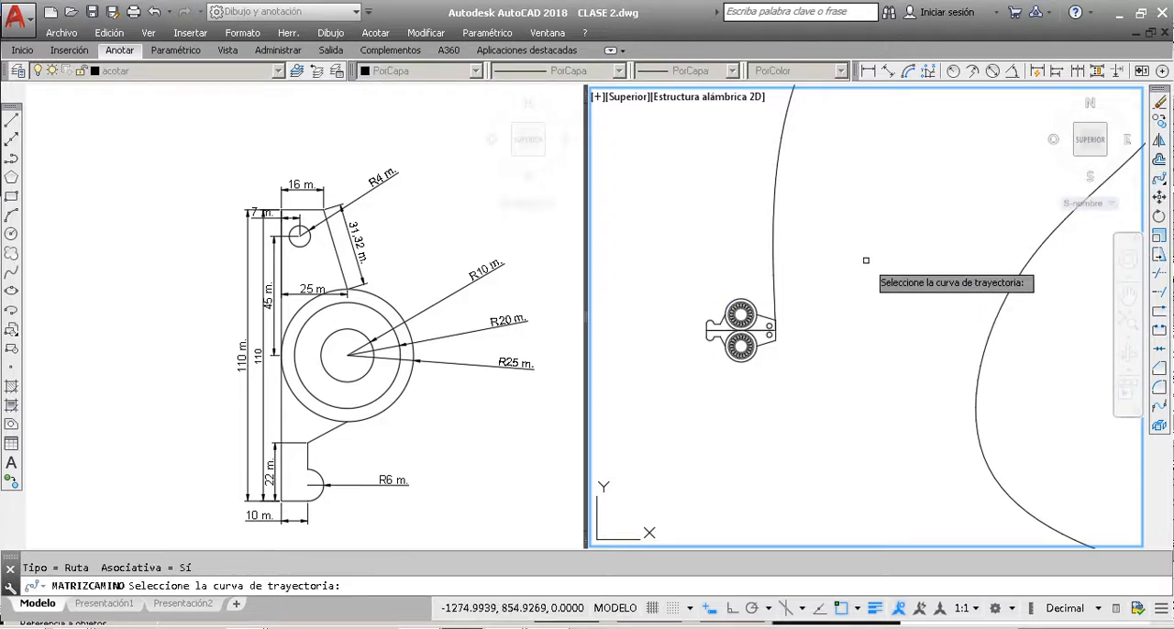
left_click(771, 245)
scroll(778, 303, "down", 4)
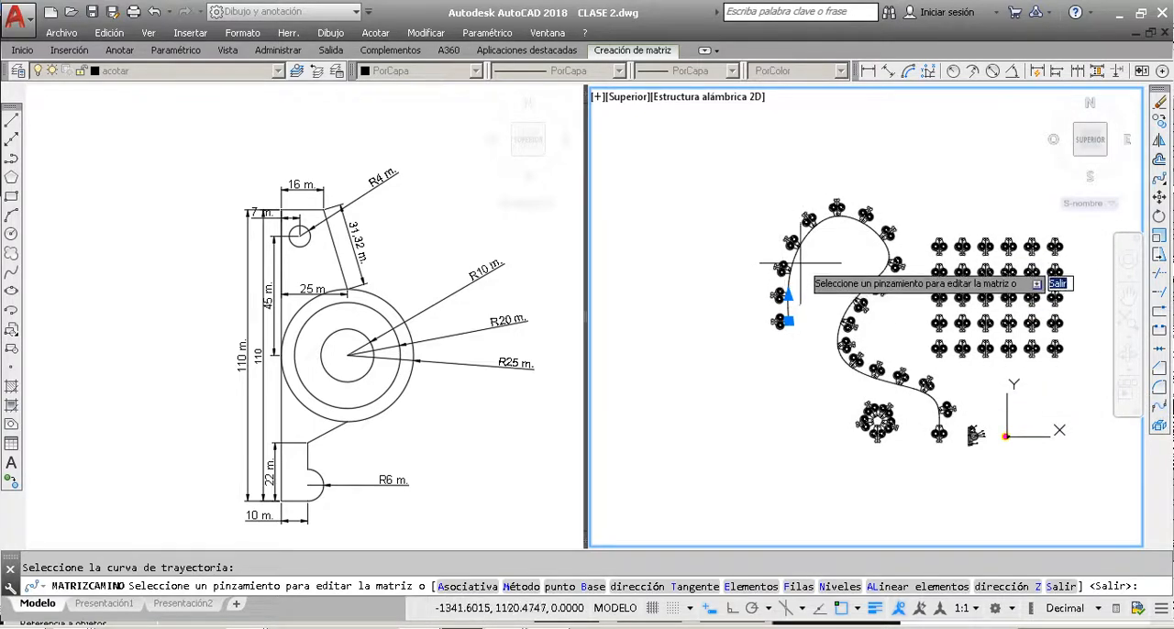
Step: Set the distance between the path array's items to 100
scroll(807, 237, "up", 5)
scroll(812, 234, "down", 3)
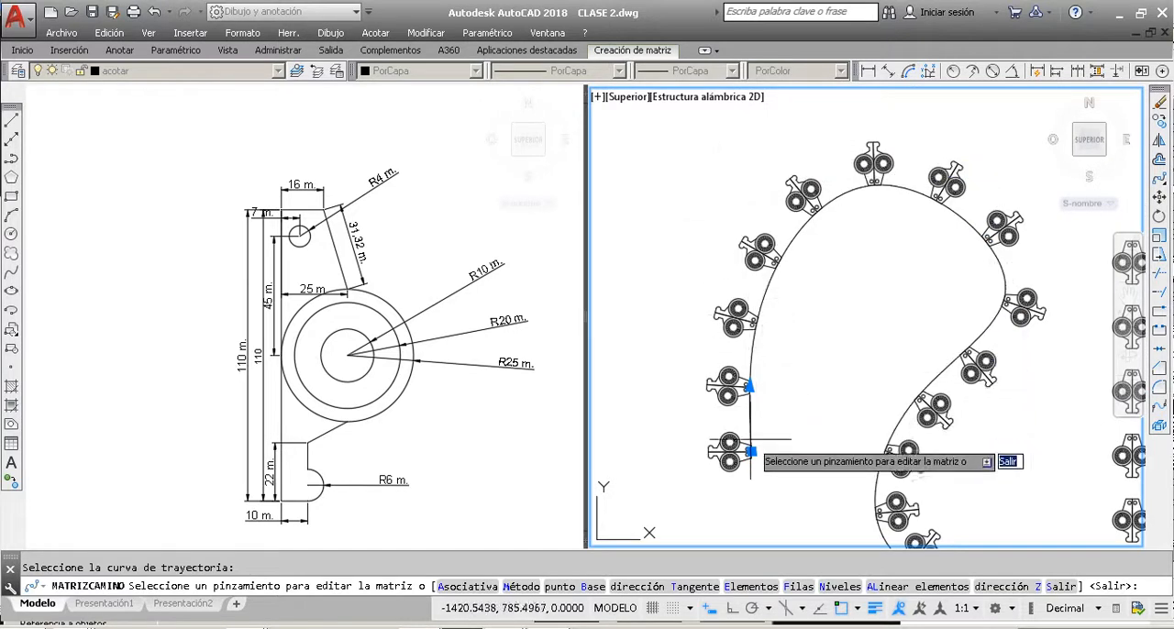
scroll(750, 464, "up", 2)
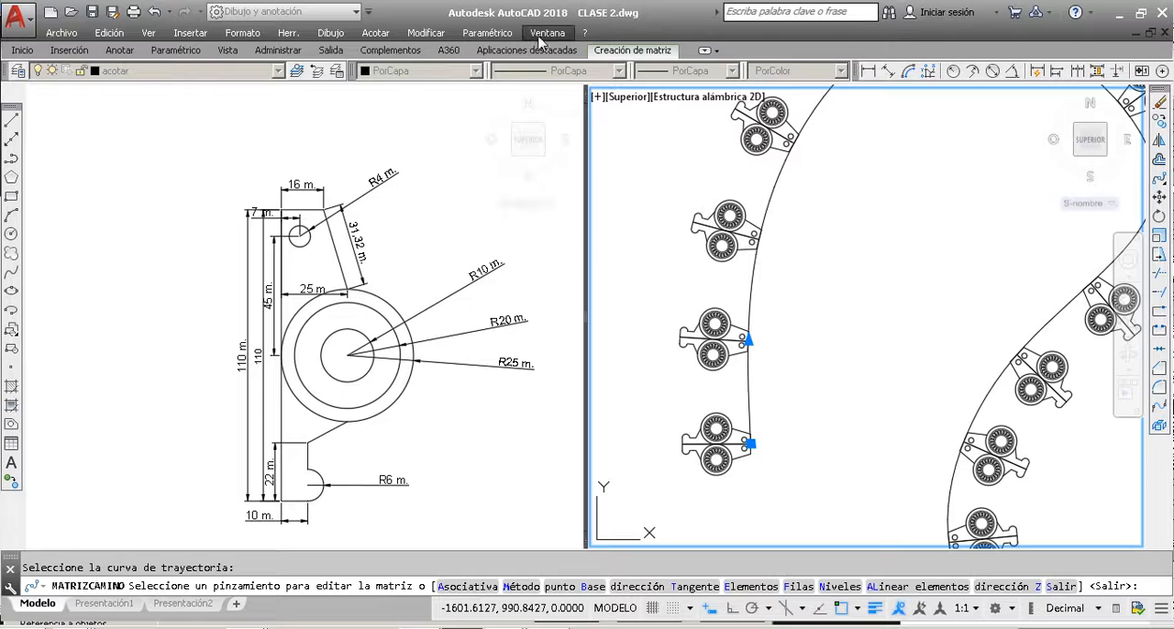
left_click(627, 52)
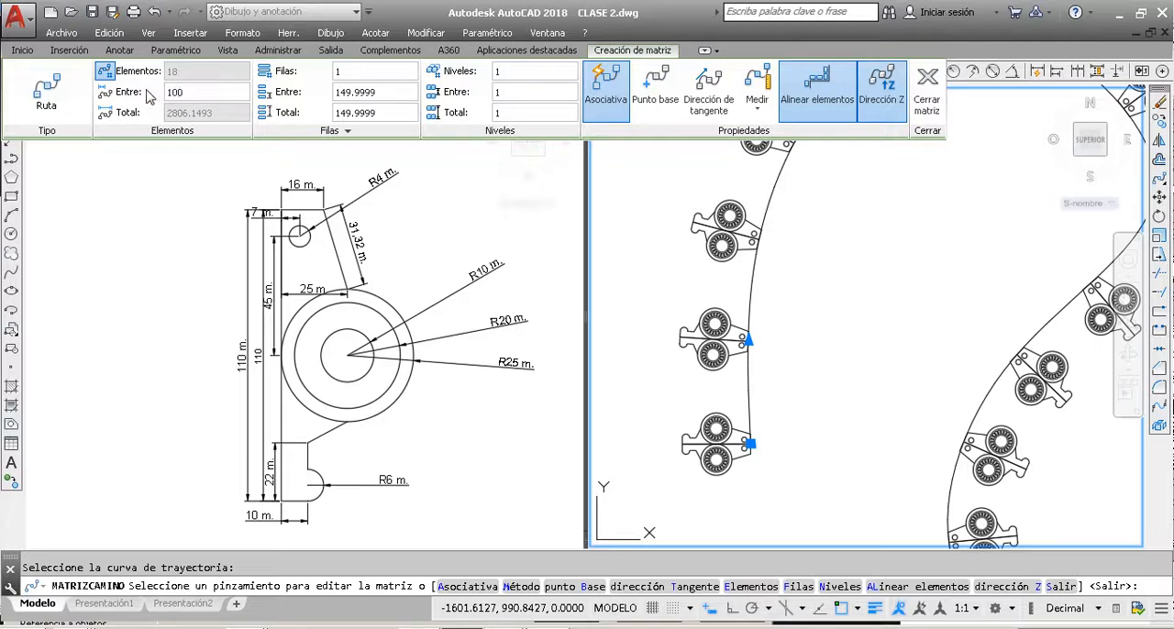
key("Return")
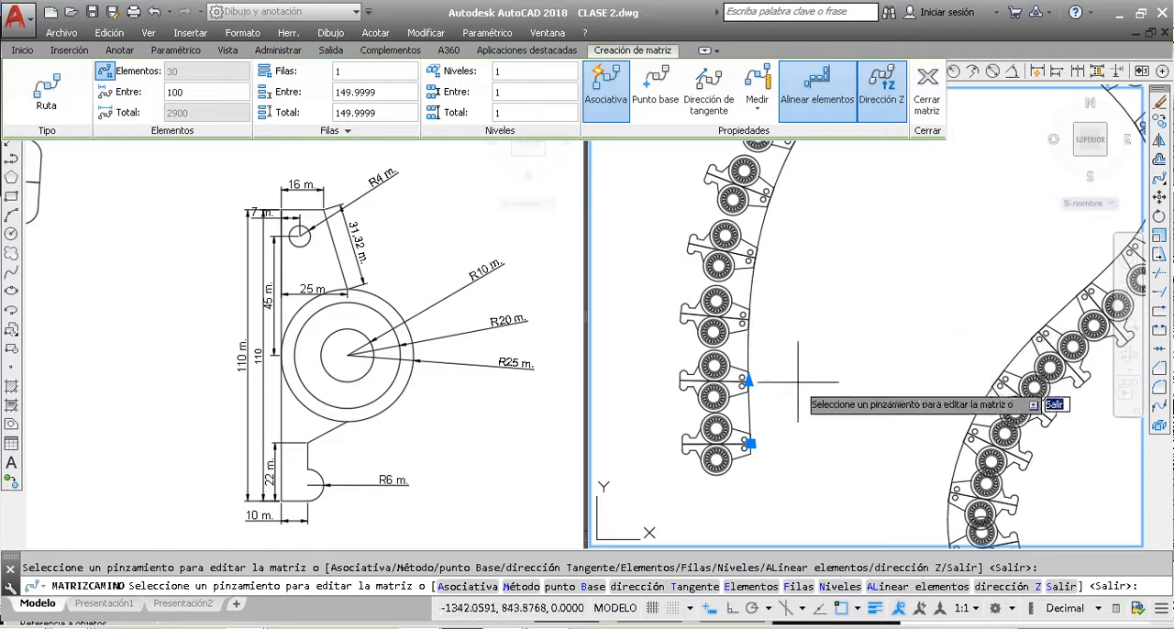
Step: Examine the path array along the spline, checking how closely neighbouring parts sit on the straight and curved stretches
scroll(747, 400, "up", 5)
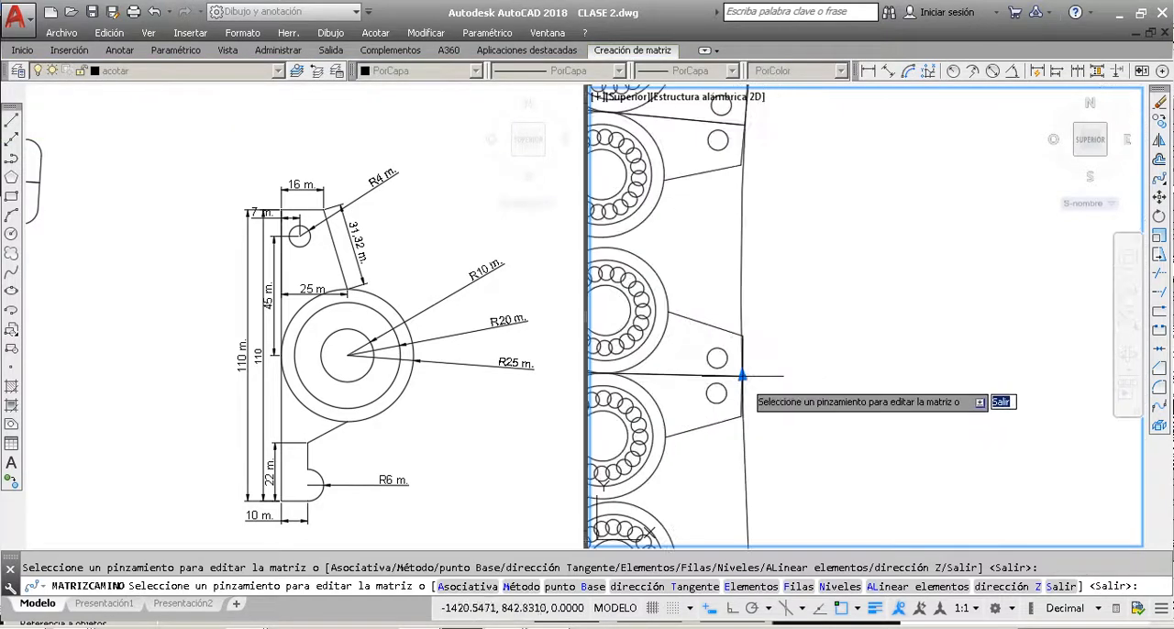
scroll(742, 375, "down", 5)
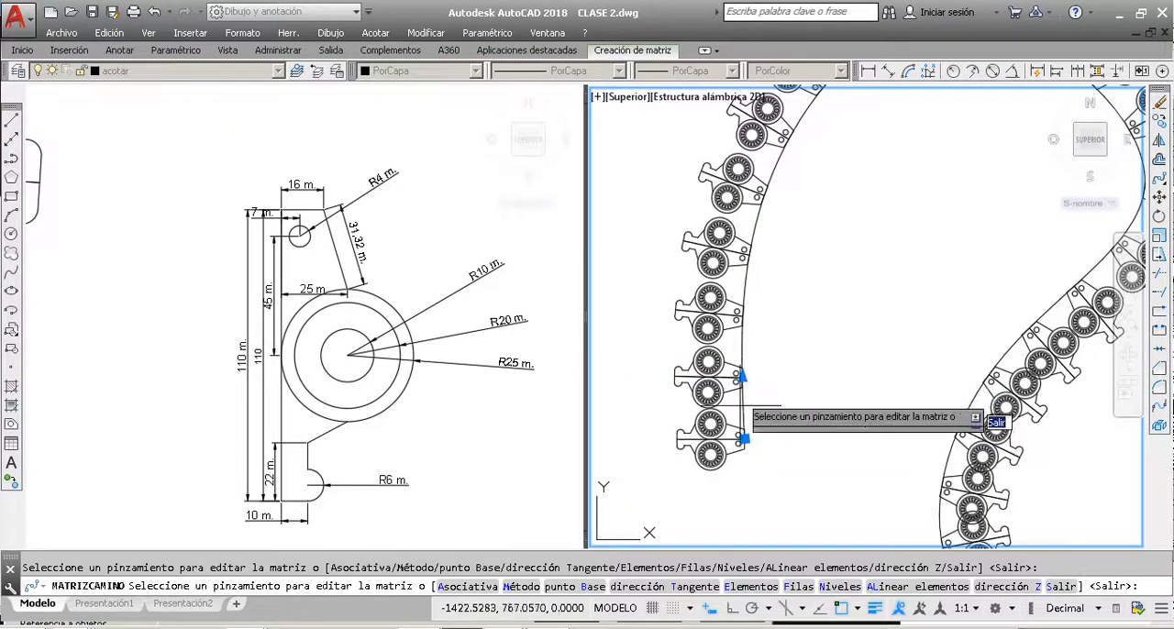
scroll(750, 394, "down", 3)
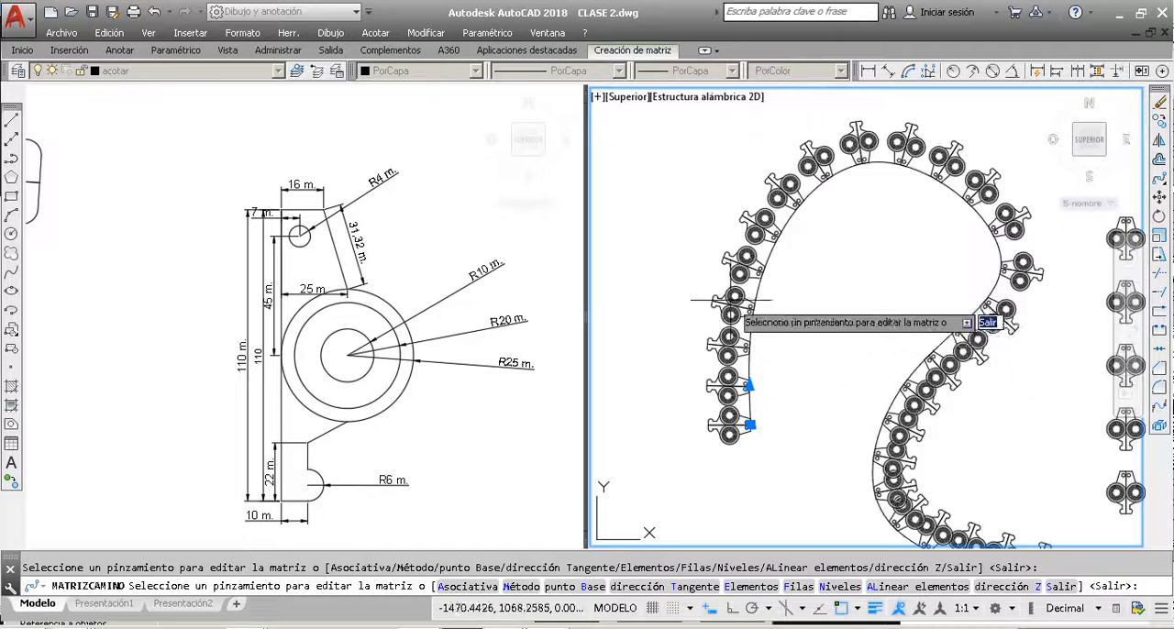
scroll(729, 295, "down", 3)
scroll(837, 221, "up", 4)
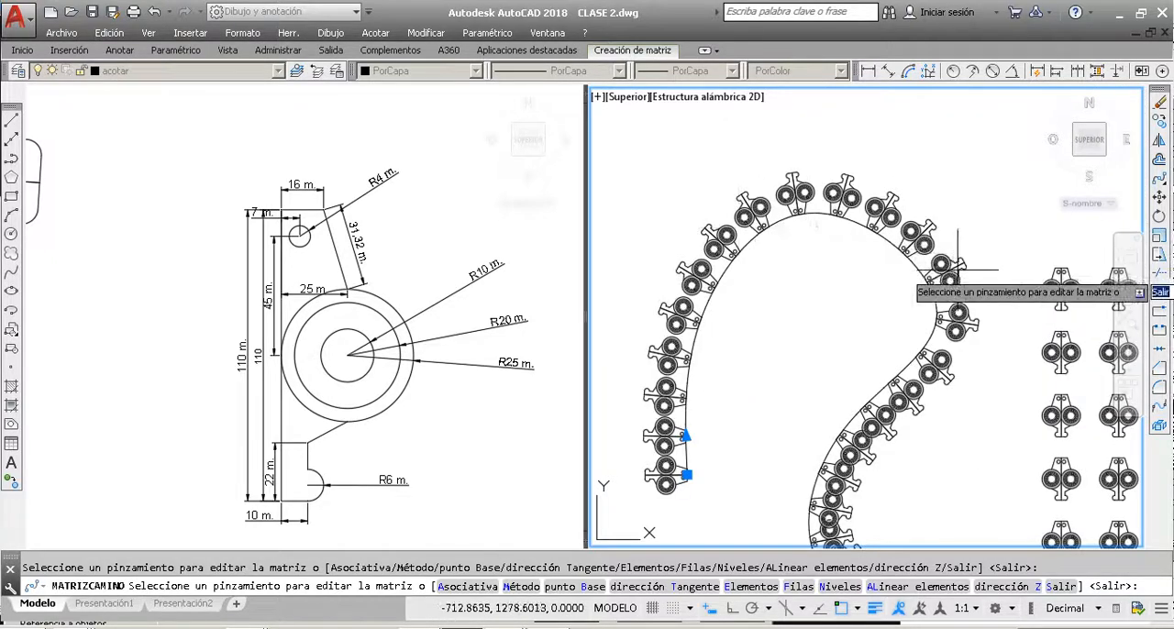
scroll(902, 276, "down", 2)
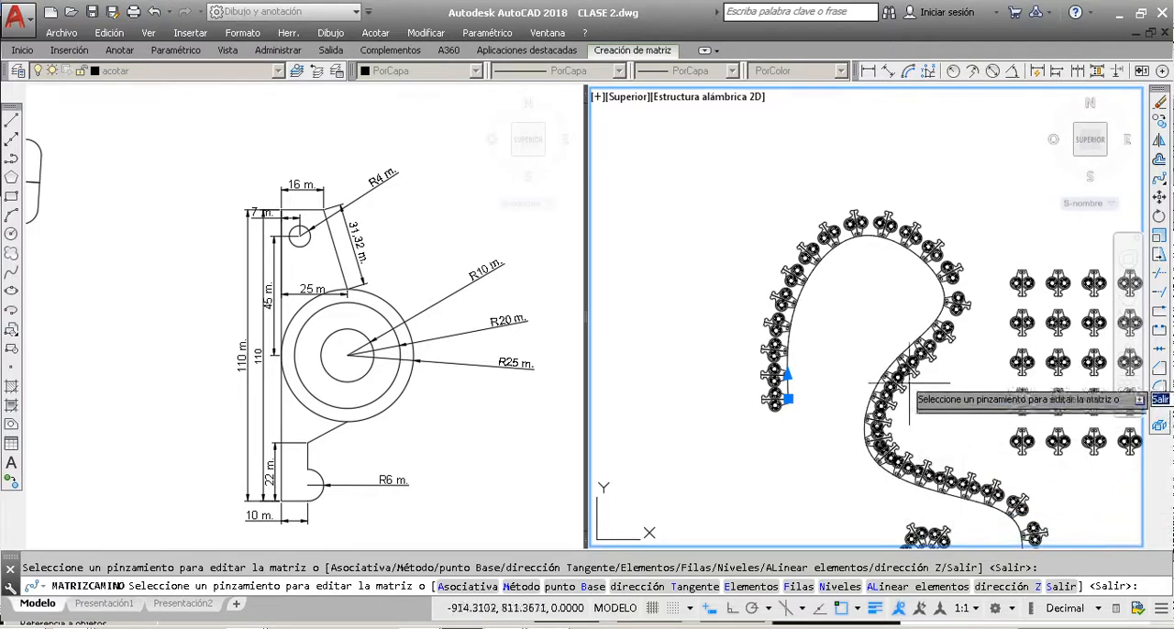
scroll(786, 369, "up", 5)
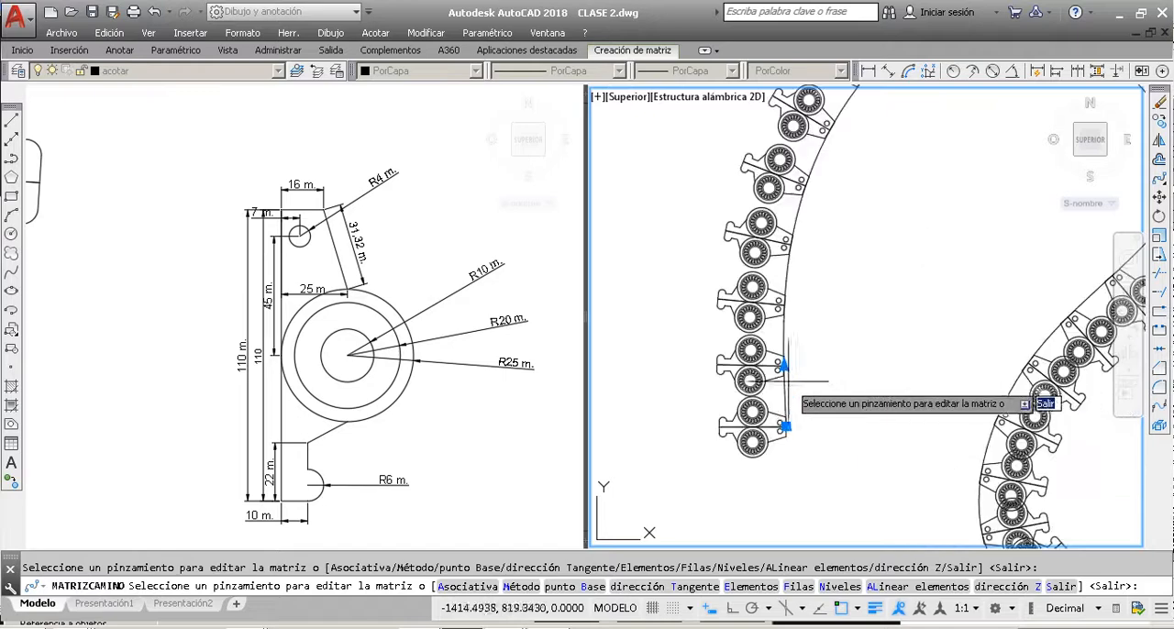
scroll(786, 369, "down", 3)
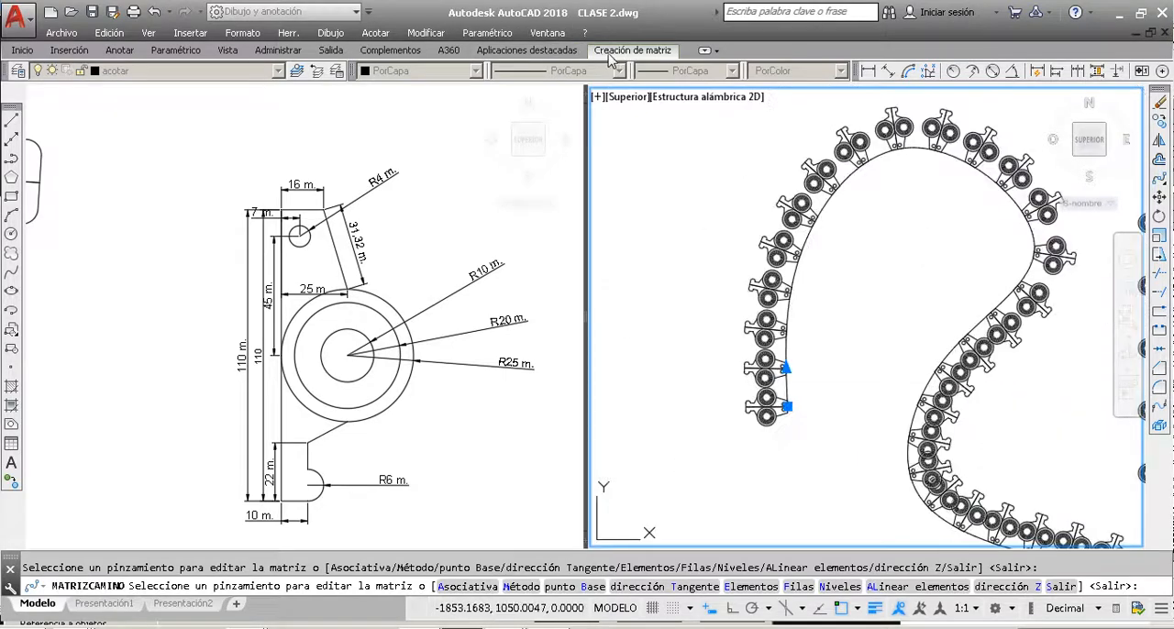
Step: Switch off the path array's fixed item count so the items fill the whole spline, and finish the array
left_click(619, 54)
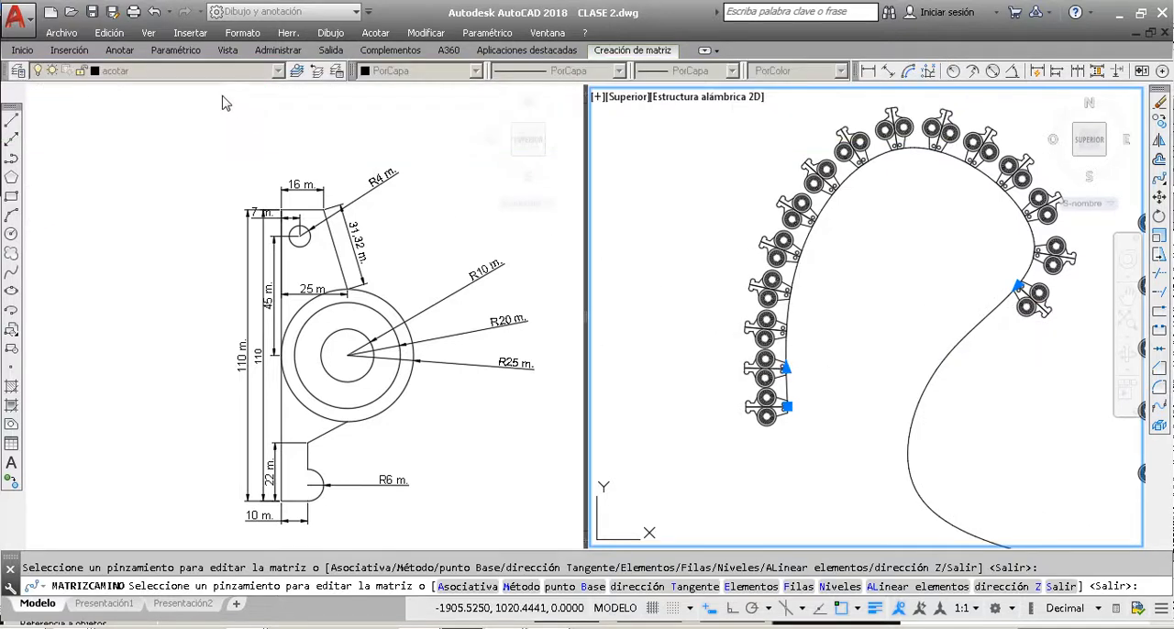
left_click(648, 52)
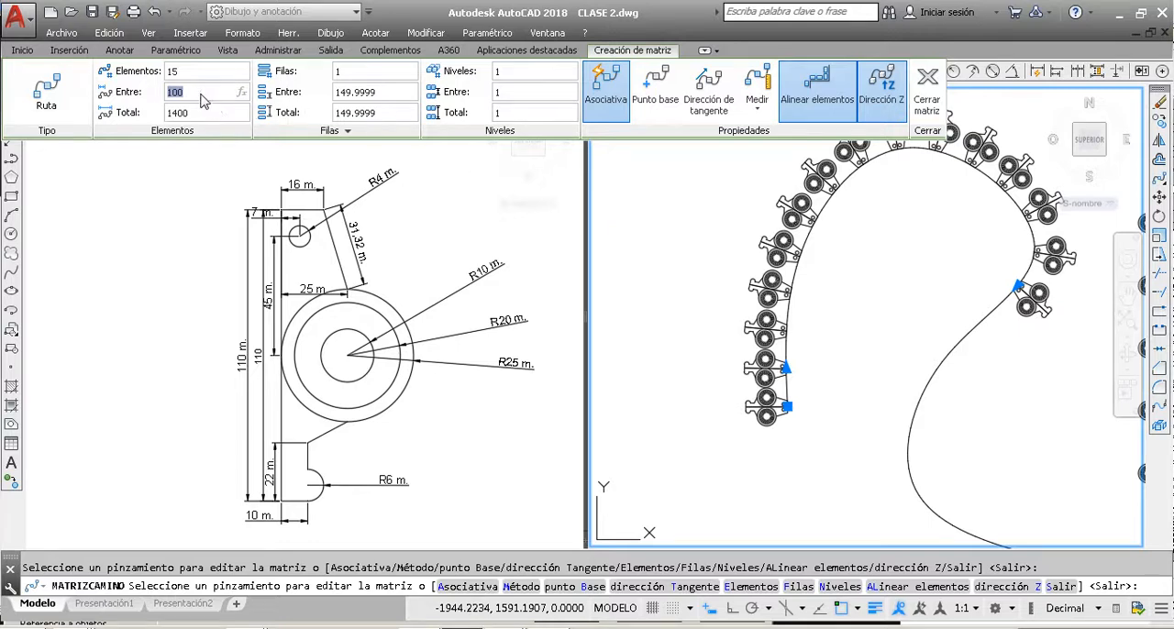
left_click(106, 74)
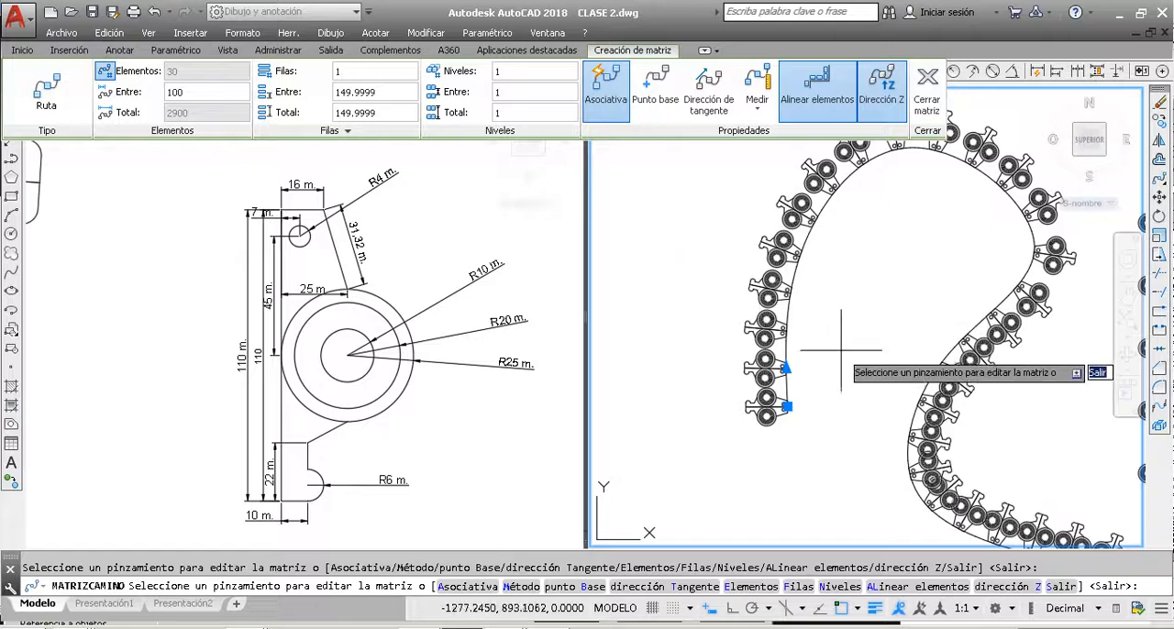
scroll(642, 358, "down", 2)
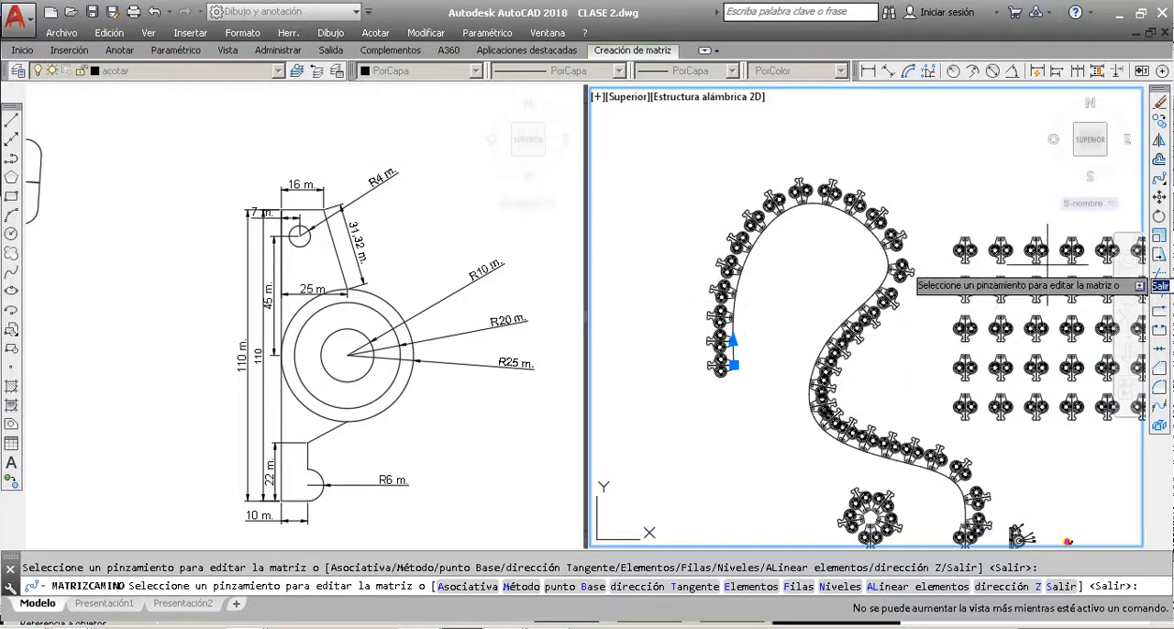
key("Escape")
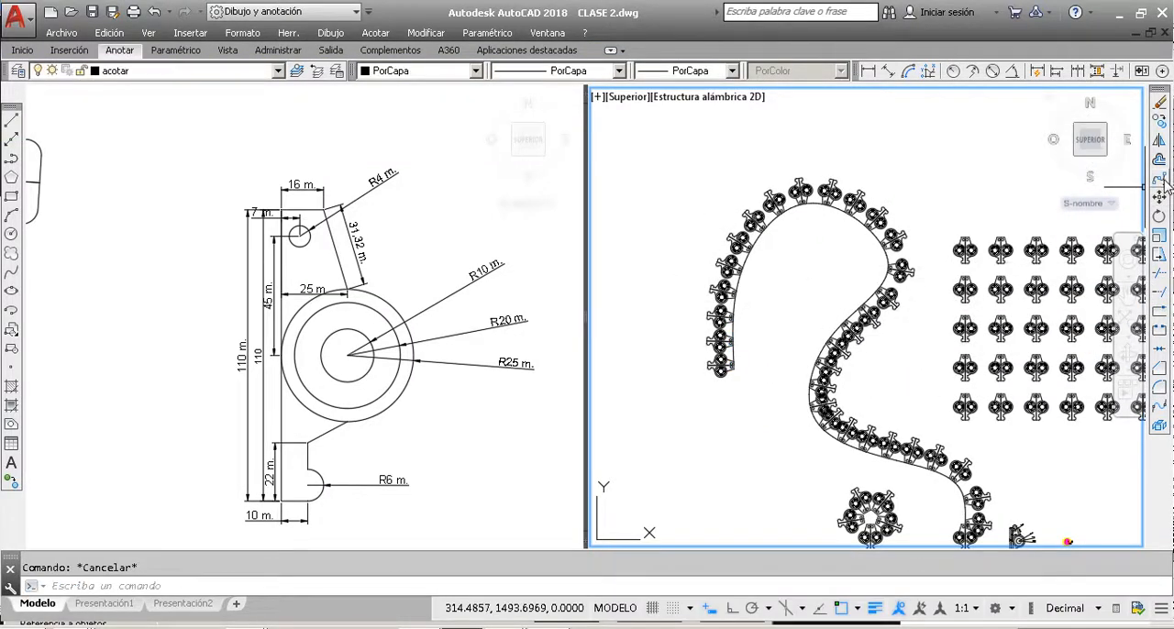
left_click(1161, 179)
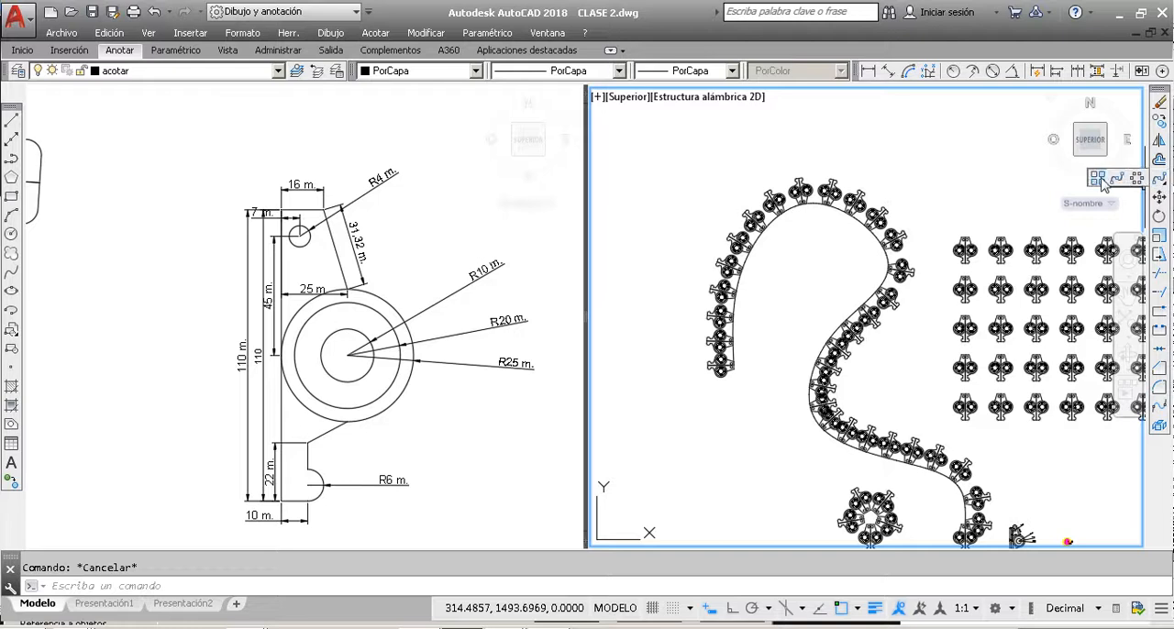
left_click(987, 237)
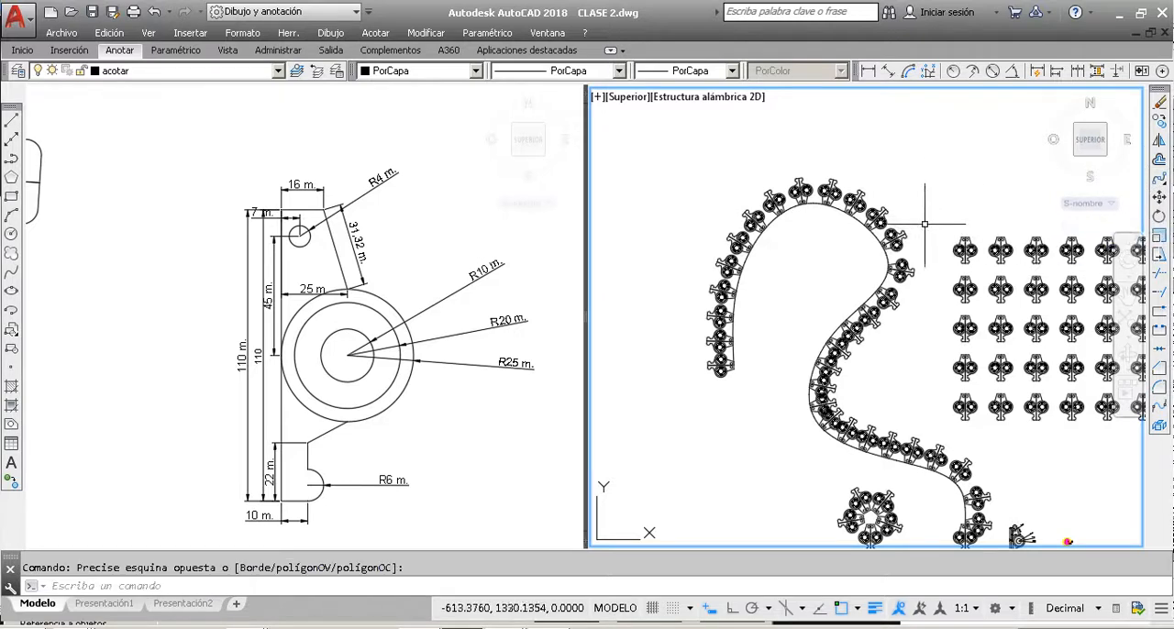
key("Escape")
Step: Explode the rectangular array of parts into separate objects
scroll(743, 208, "down", 4)
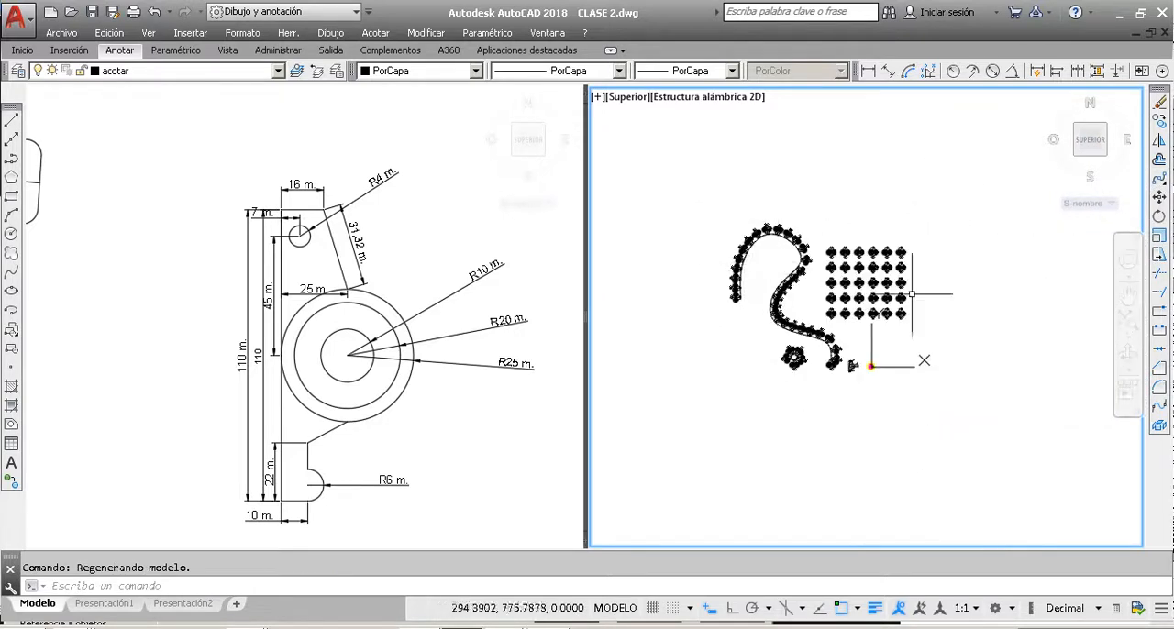
scroll(811, 256, "up", 3)
scroll(811, 257, "down", 3)
scroll(888, 275, "up", 2)
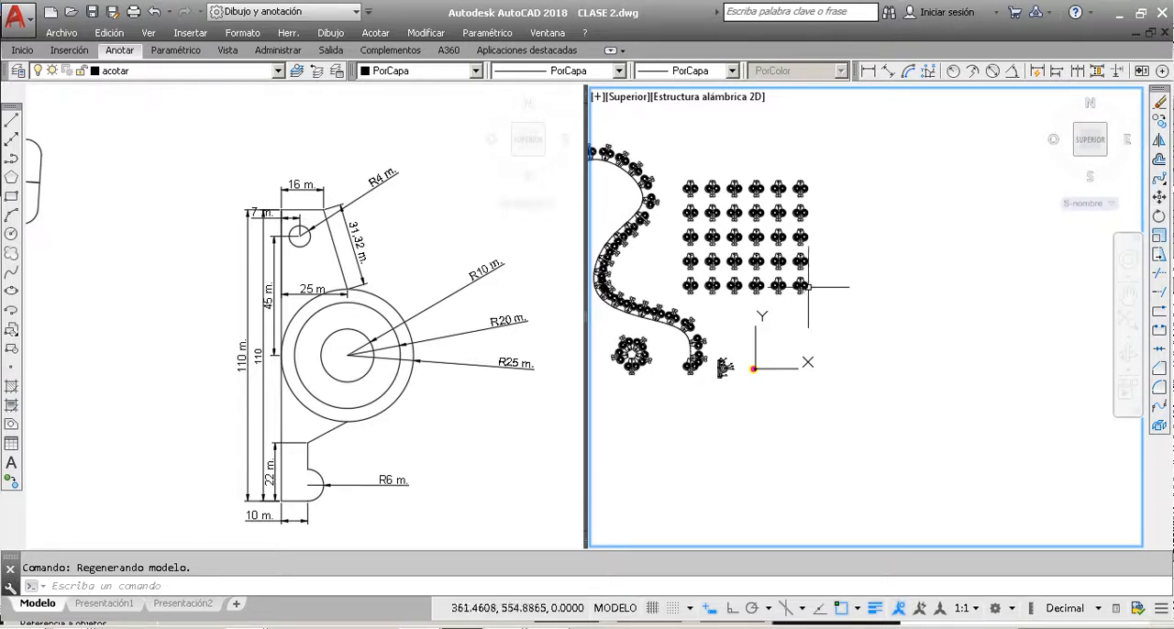
scroll(807, 287, "up", 5)
left_click(837, 288)
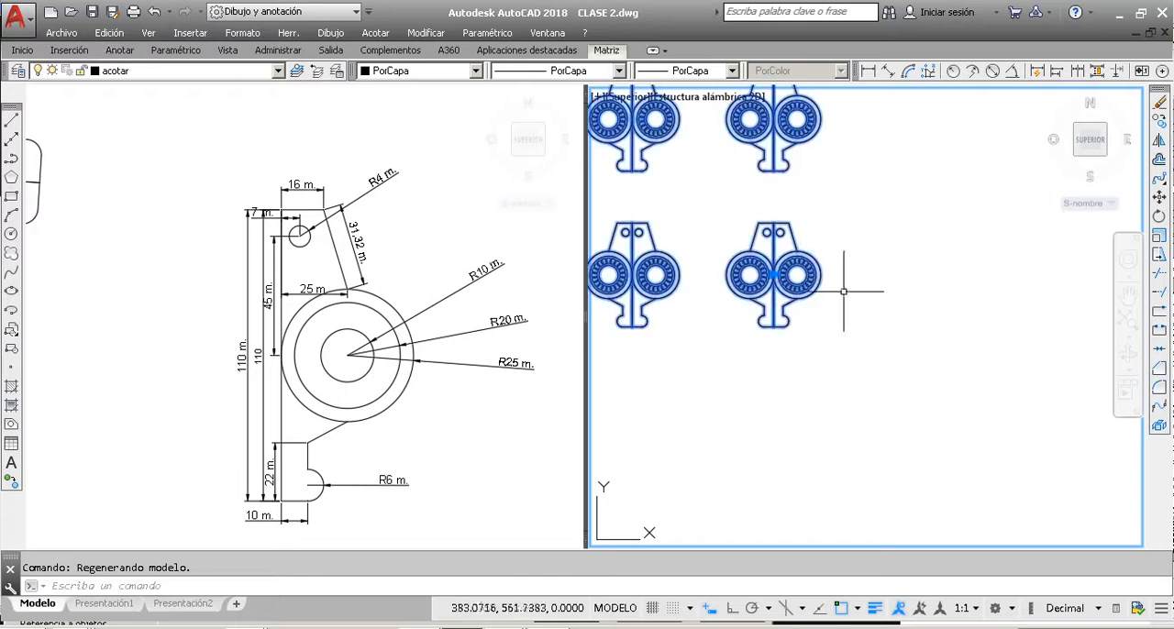
left_click(1157, 429)
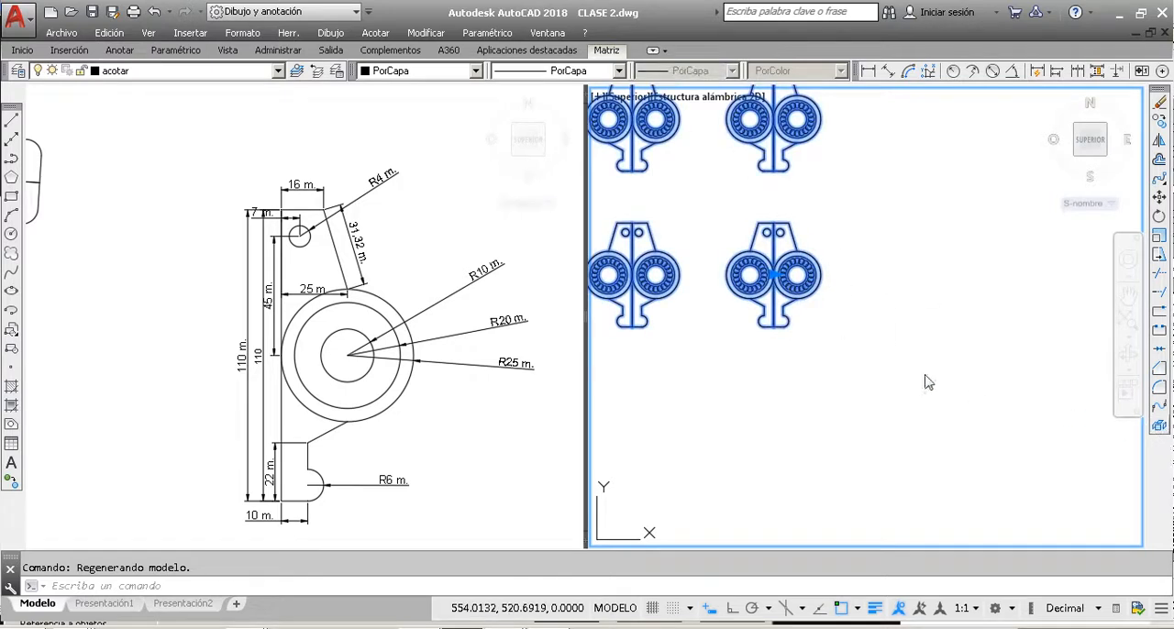
Step: Rotate the last part of the exploded grid's bottom row by 30 degrees about its bottom-edge midpoint
left_click(869, 334)
left_click(718, 241)
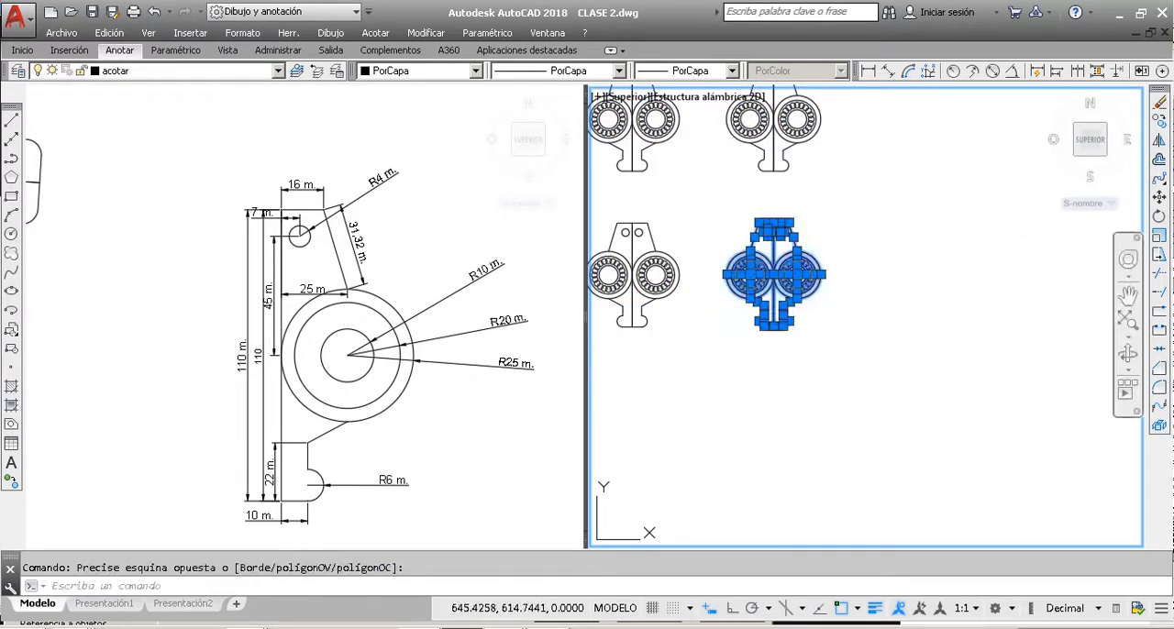
left_click(1158, 218)
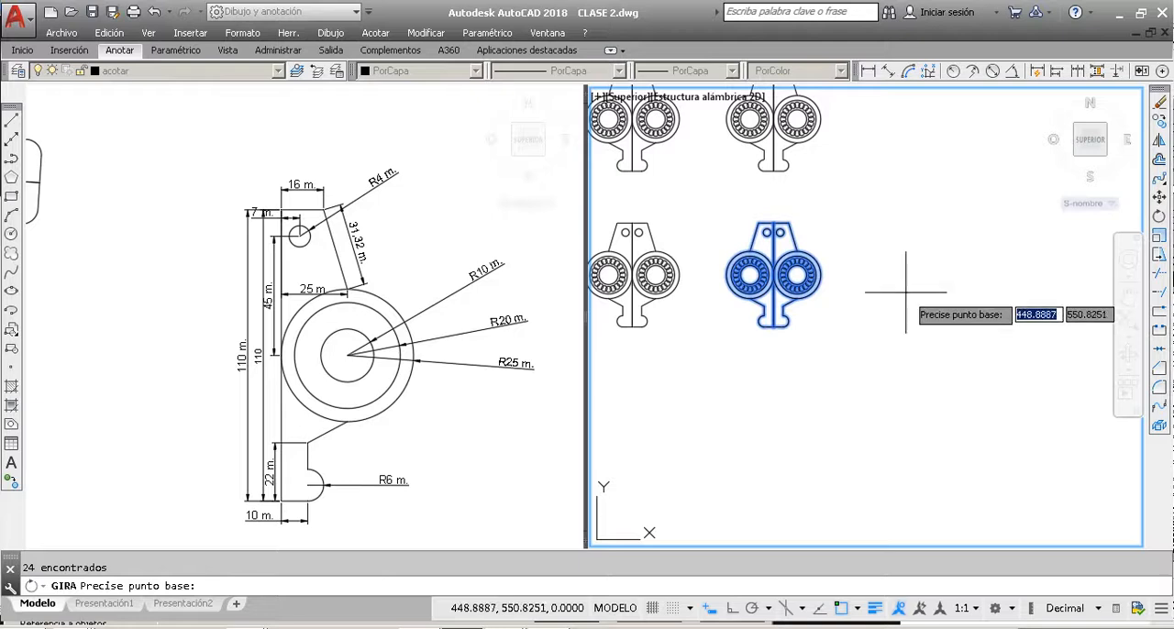
scroll(789, 243, "up", 6)
scroll(798, 250, "down", 4)
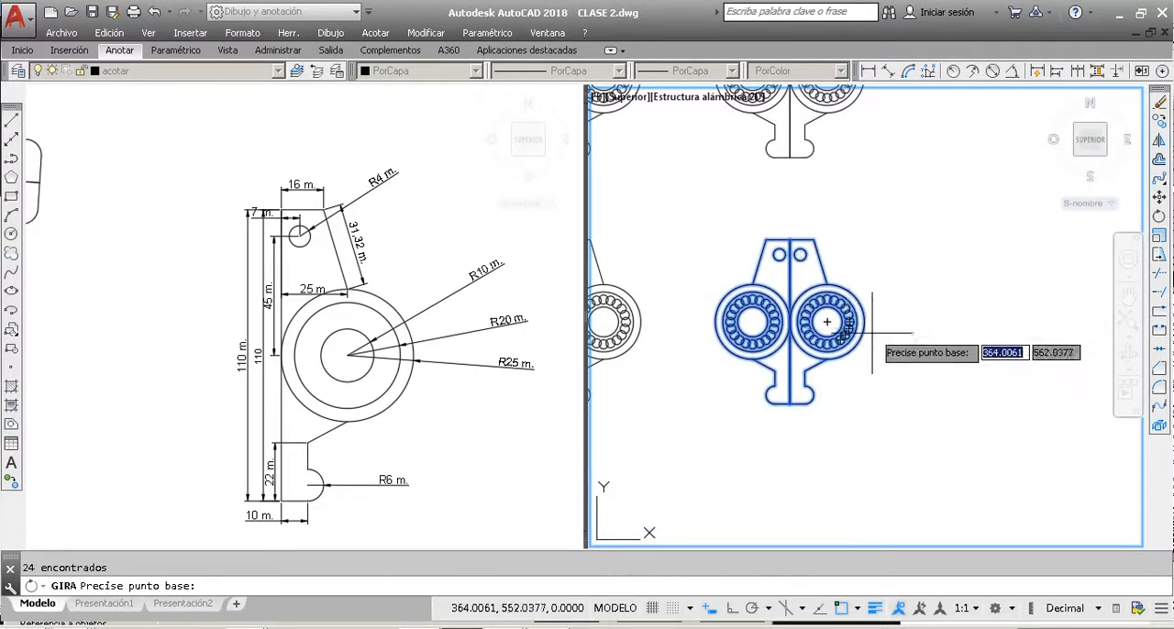
left_click(789, 404)
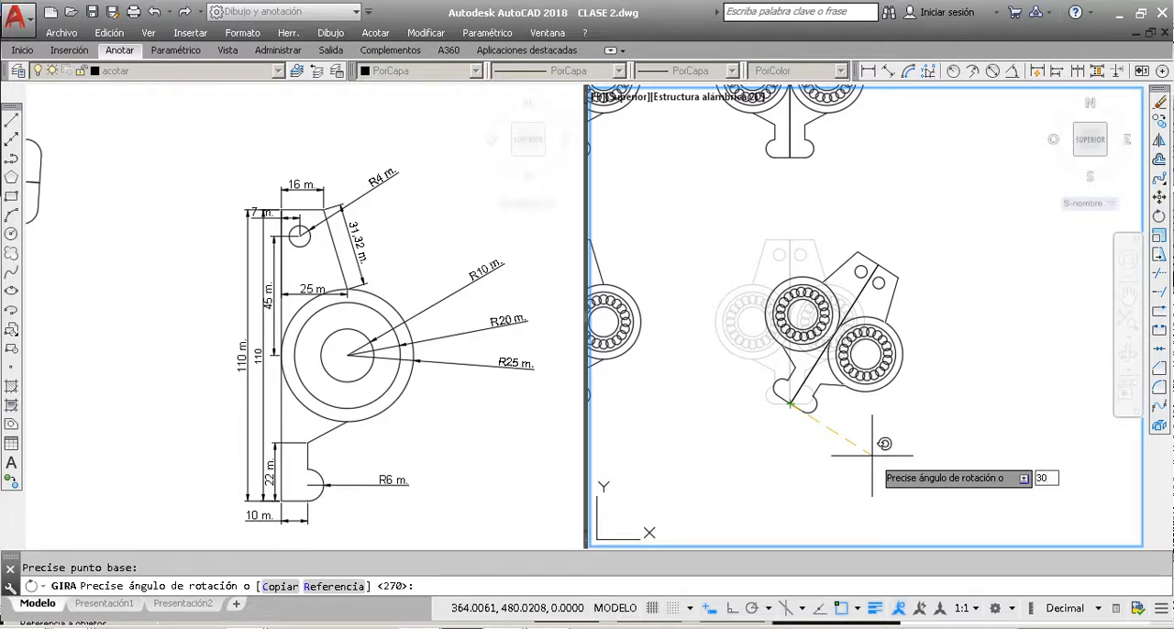
key("Return")
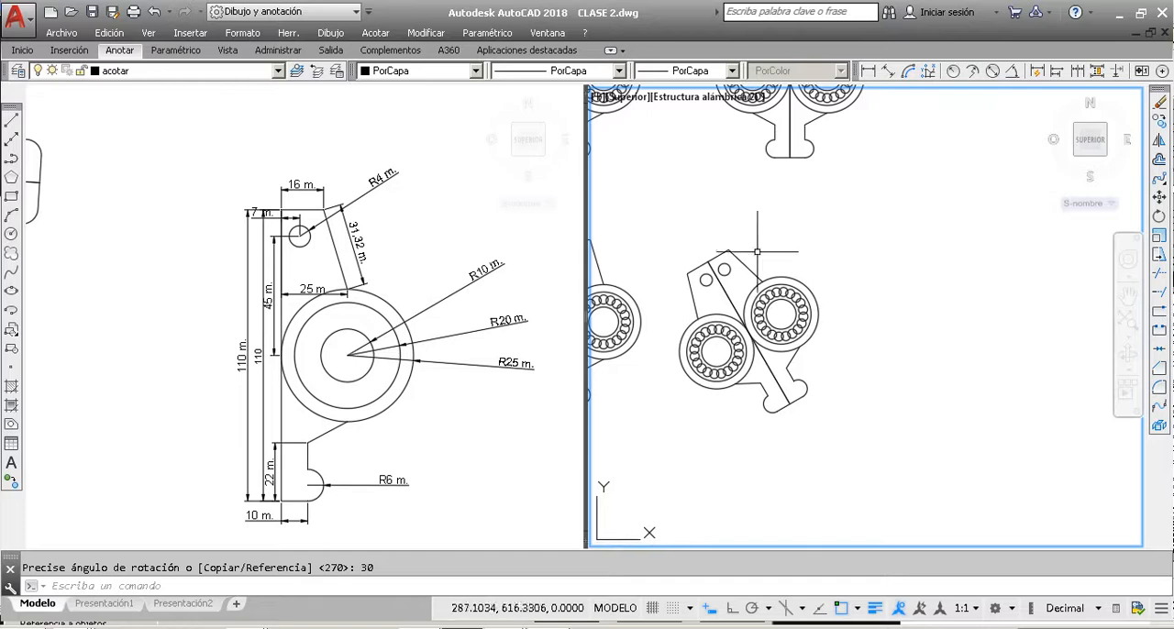
Step: Rotate the fifth part of the grid's bottom row by -30 degrees about its bottom-edge midpoint
scroll(876, 294, "down", 2)
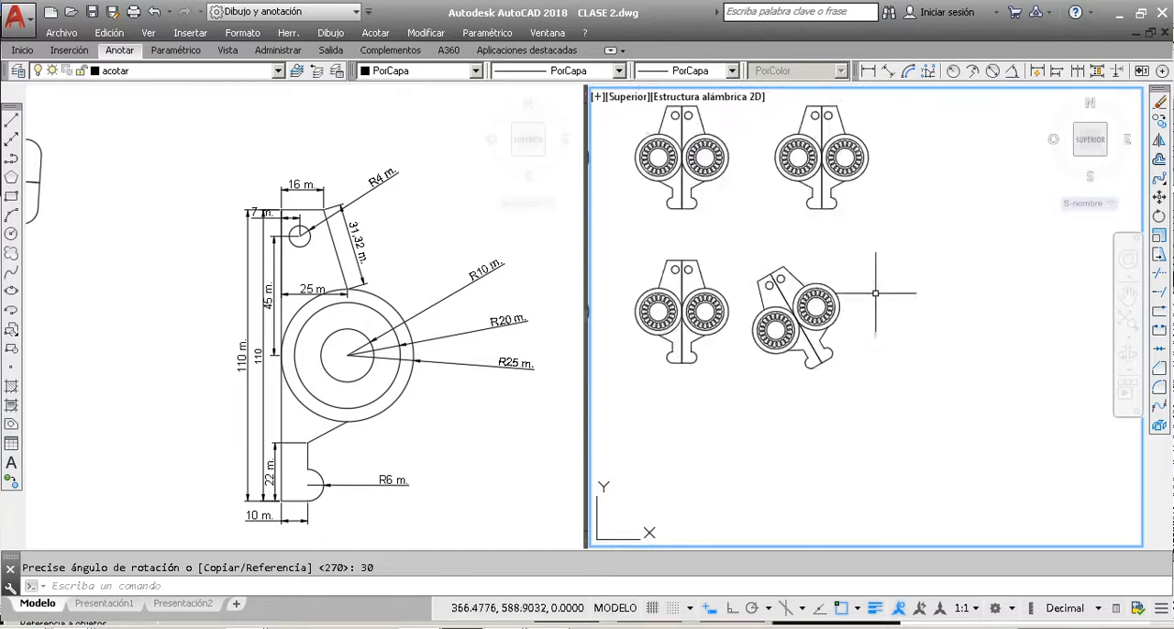
scroll(708, 331, "up", 1)
scroll(740, 366, "down", 3)
scroll(724, 368, "up", 2)
left_click(742, 386)
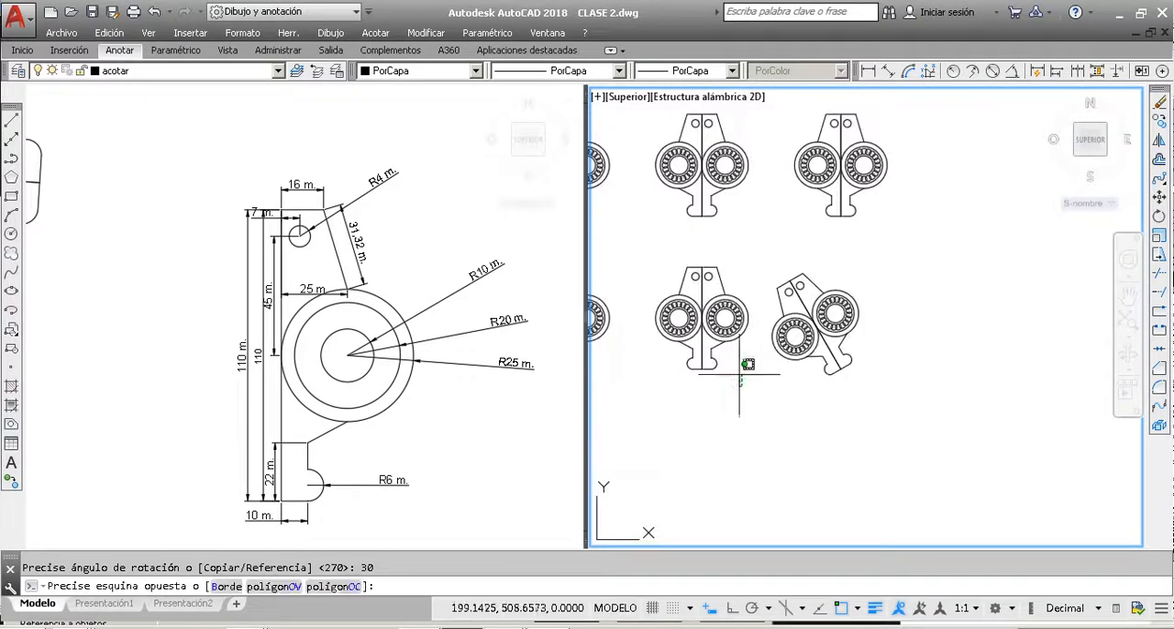
left_click(659, 236)
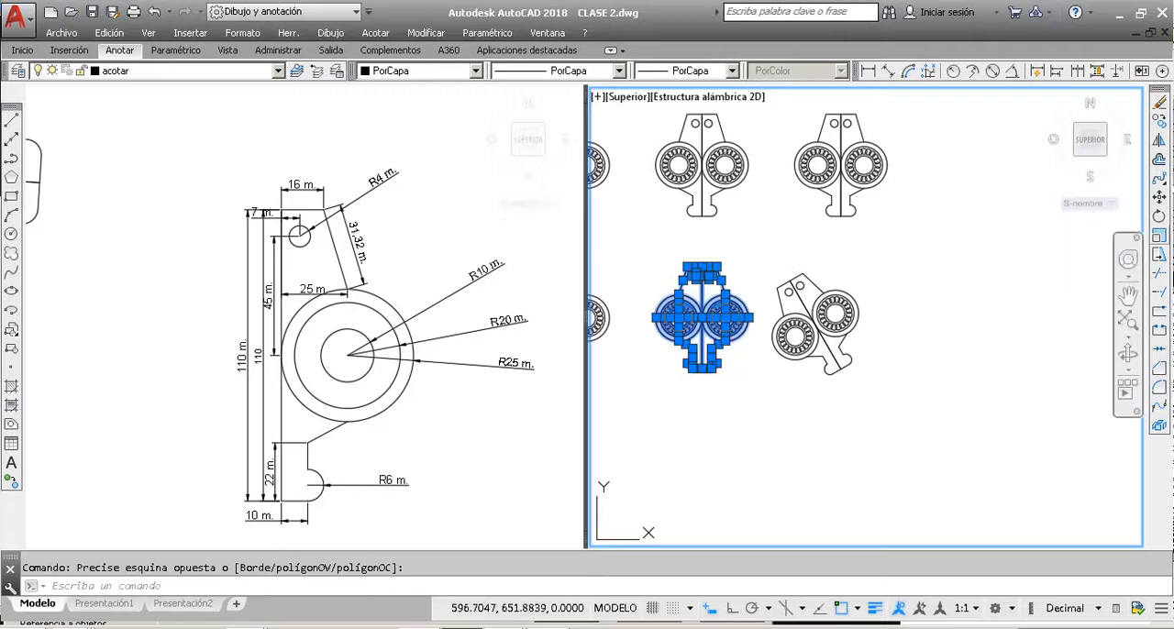
left_click(1158, 216)
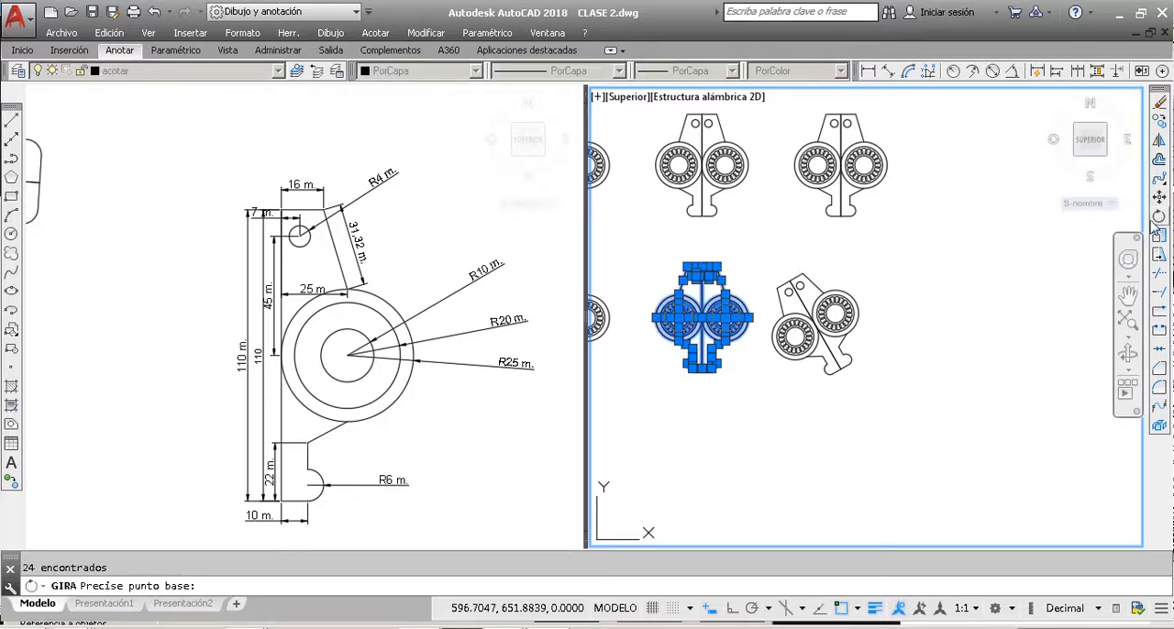
left_click(709, 371)
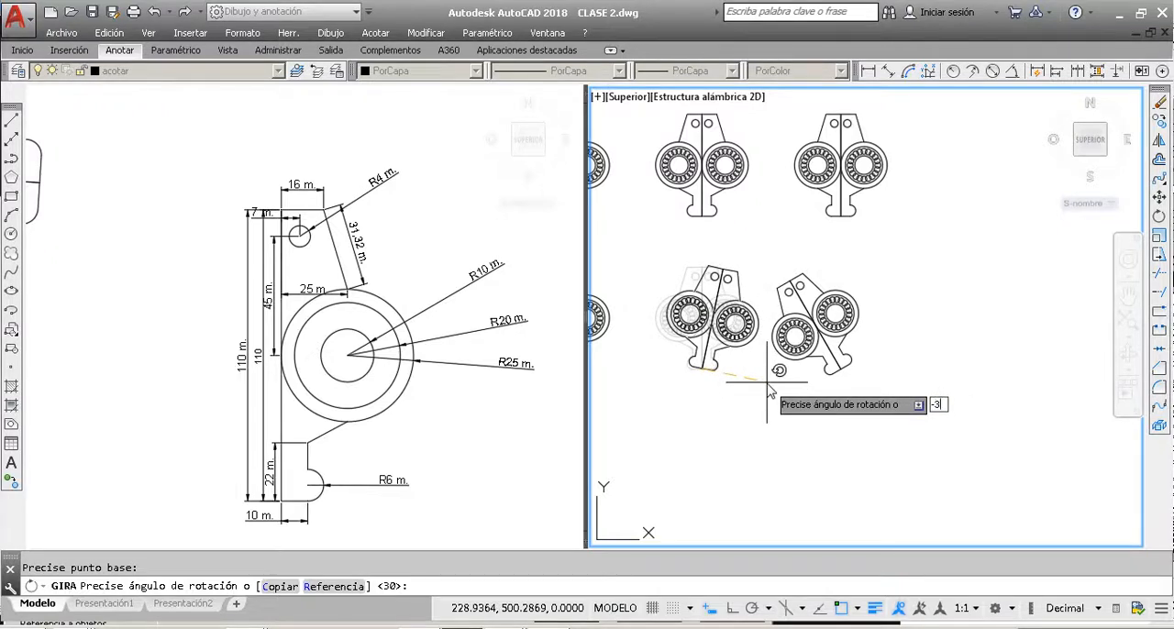
key("Return")
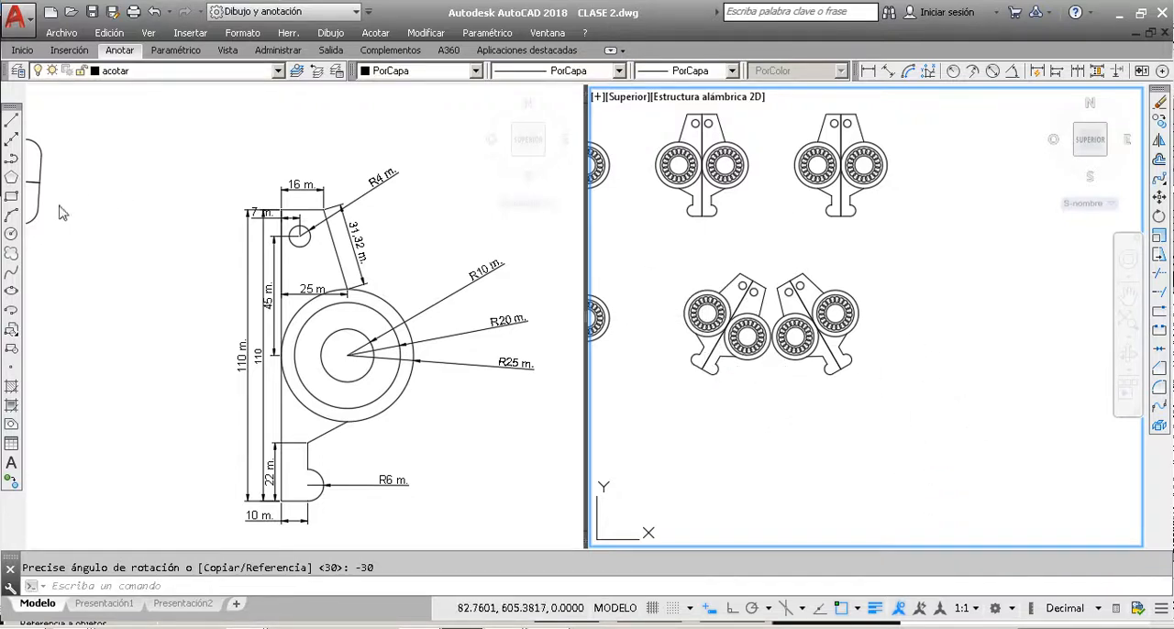
Step: Rotate the fourth part of the grid's bottom row by 180 degrees about its bottom-edge midpoint
scroll(957, 316, "down", 2)
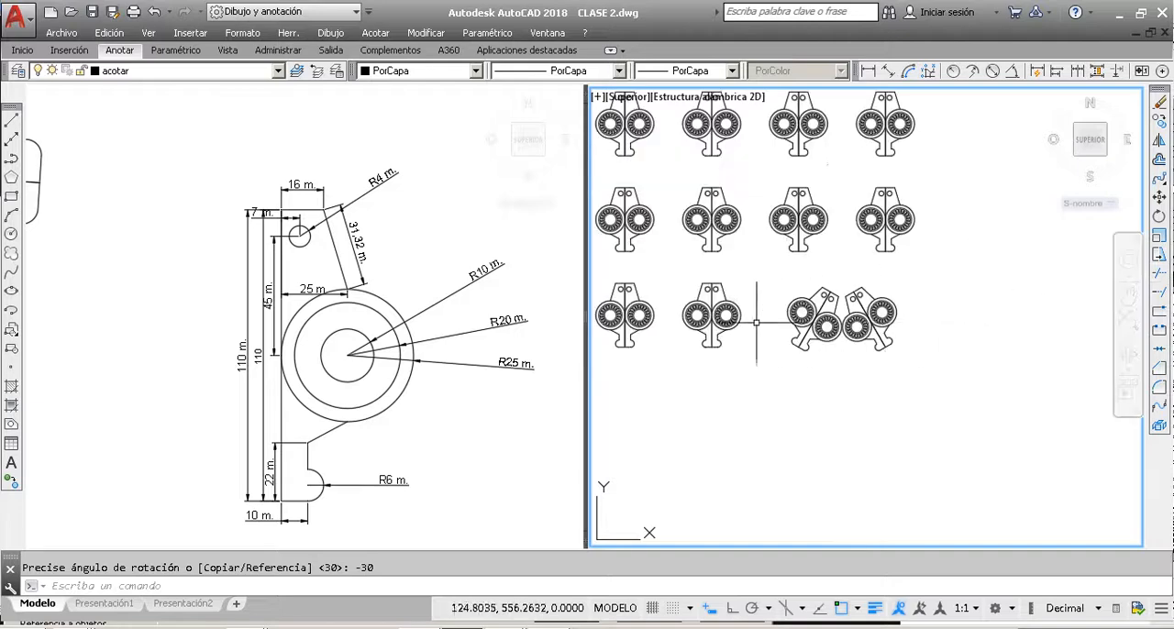
scroll(756, 323, "up", 4)
left_click(903, 419)
left_click(701, 185)
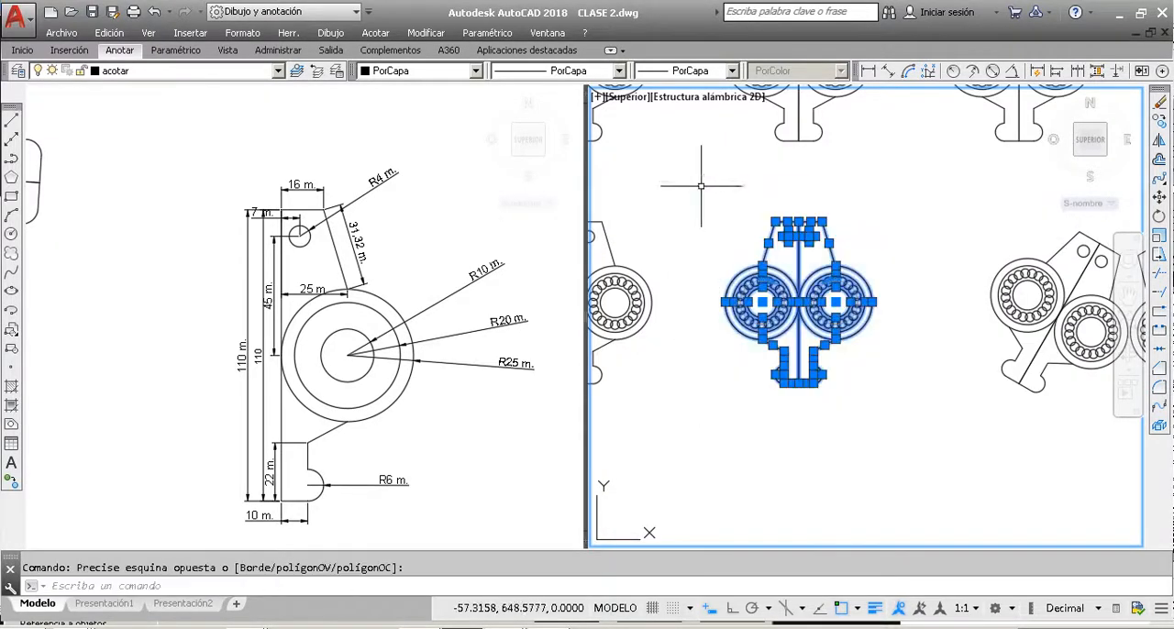
left_click(1160, 218)
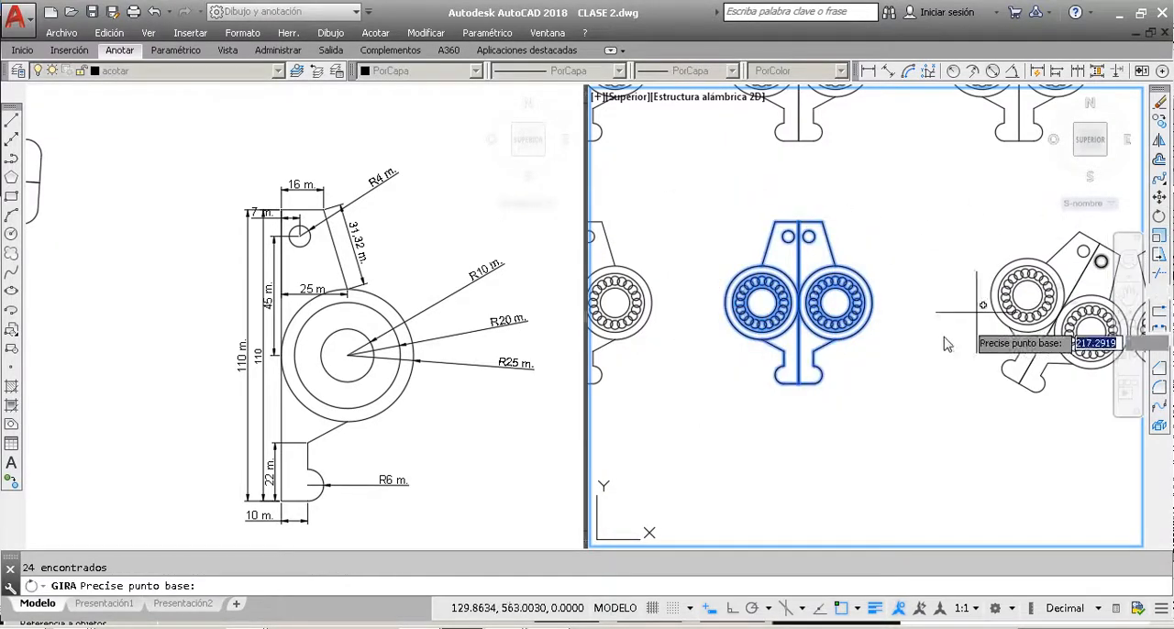
left_click(799, 384)
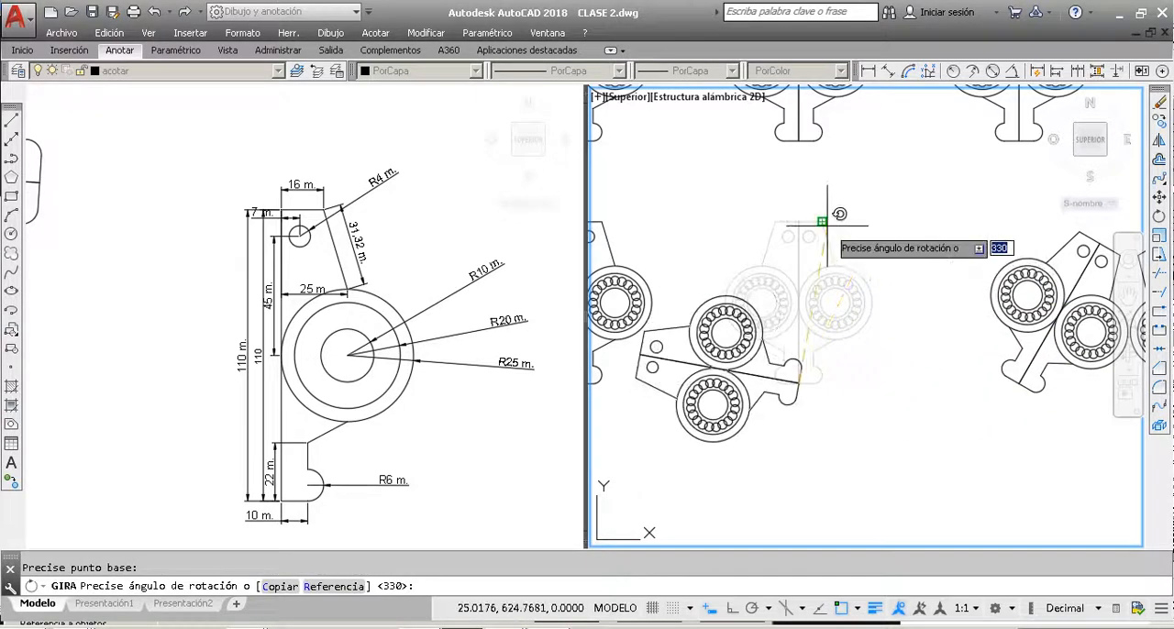
type("180")
key("Return")
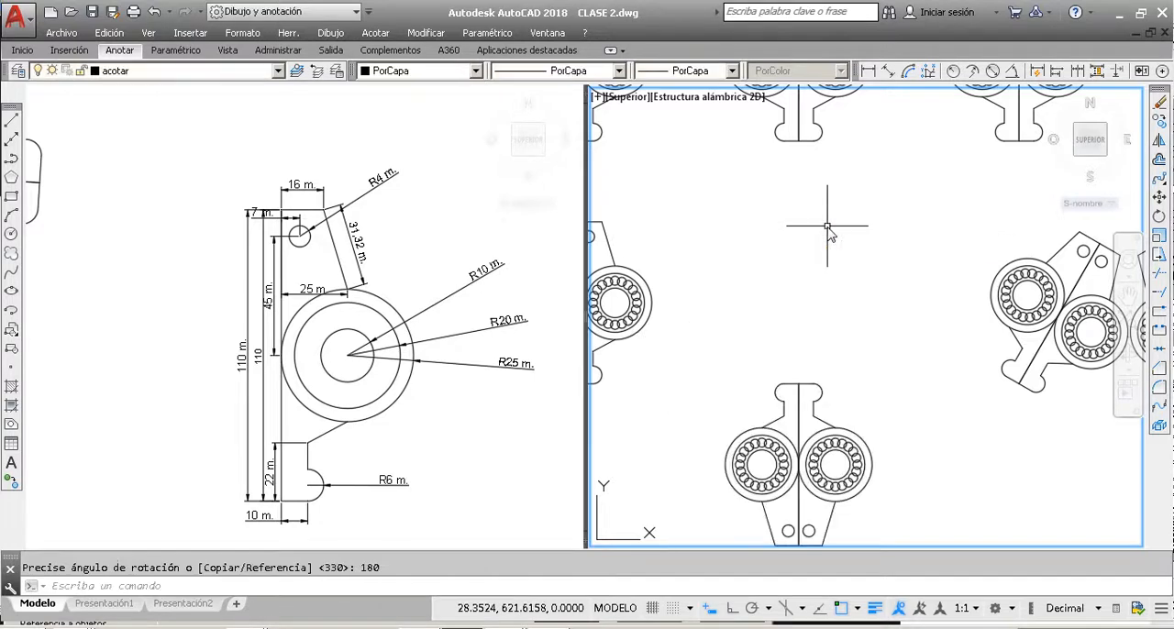
Step: Rotate the third part of the grid's bottom row by 270 degrees about its bottom-edge midpoint
scroll(827, 225, "down", 5)
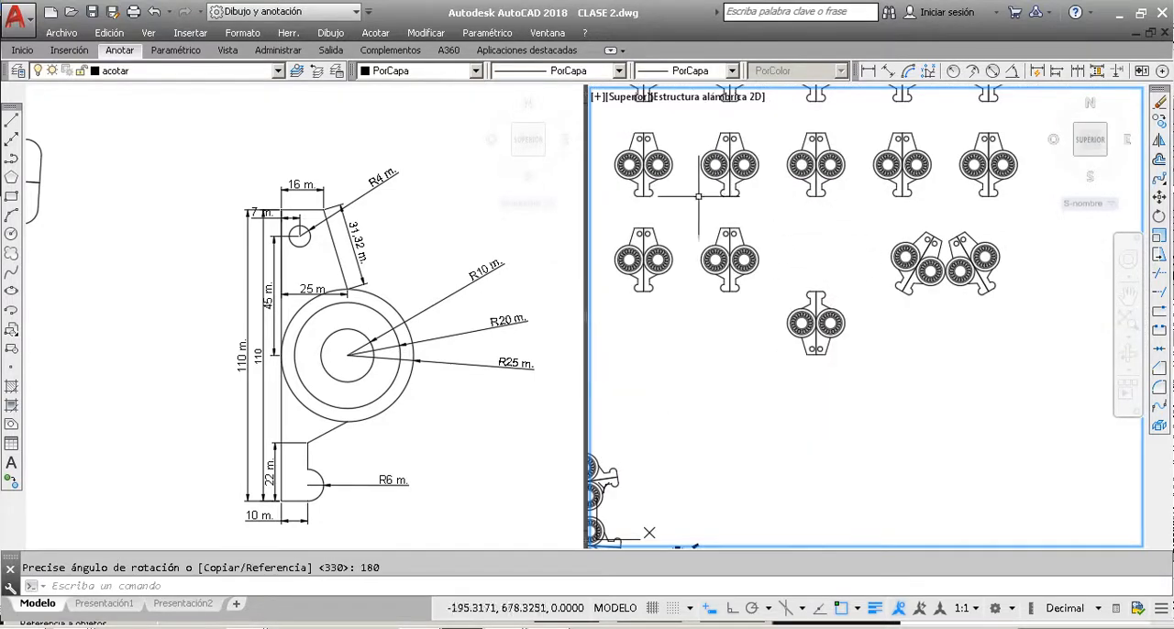
left_click(759, 303)
left_click(696, 213)
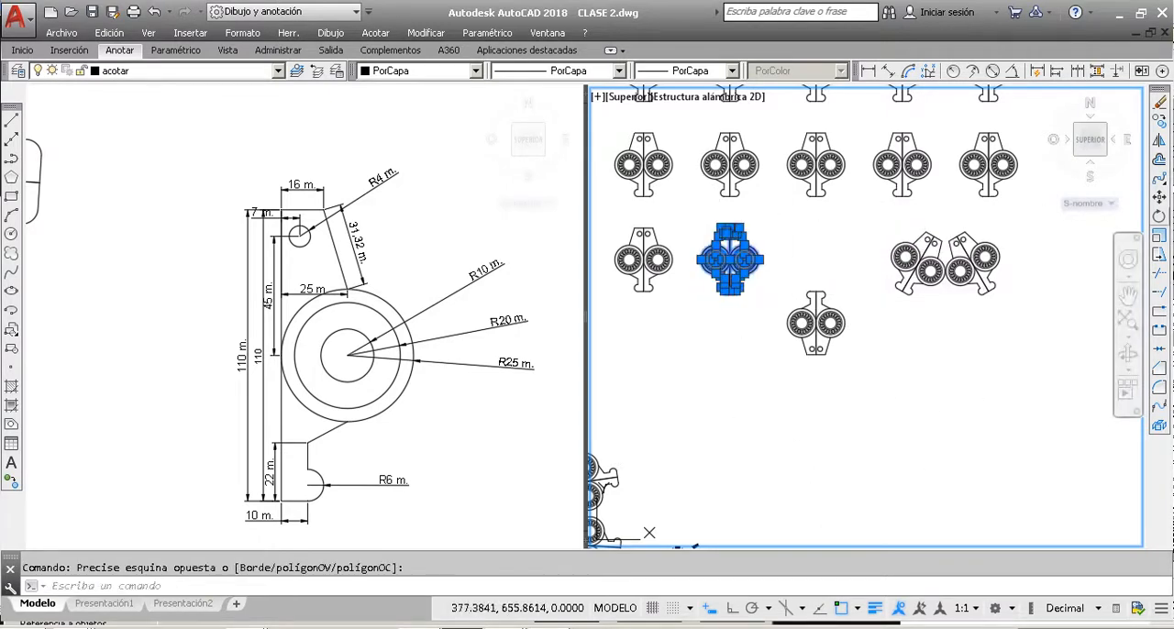
key("Return")
scroll(729, 289, "up", 4)
left_click(745, 301)
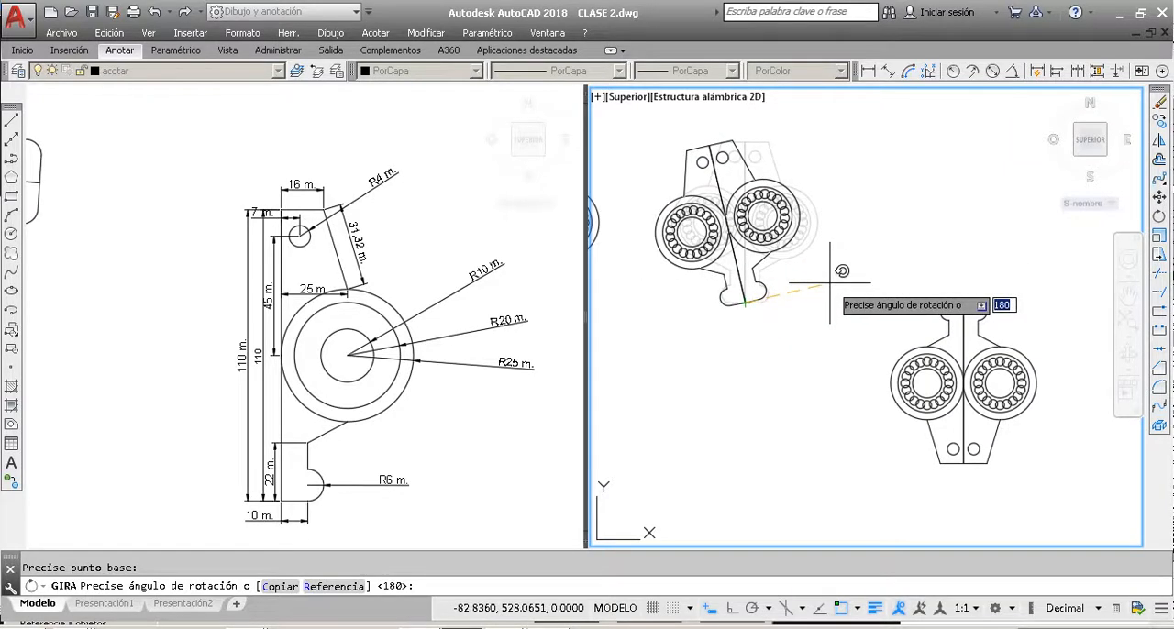
type("270")
key("Return")
scroll(830, 284, "down", 4)
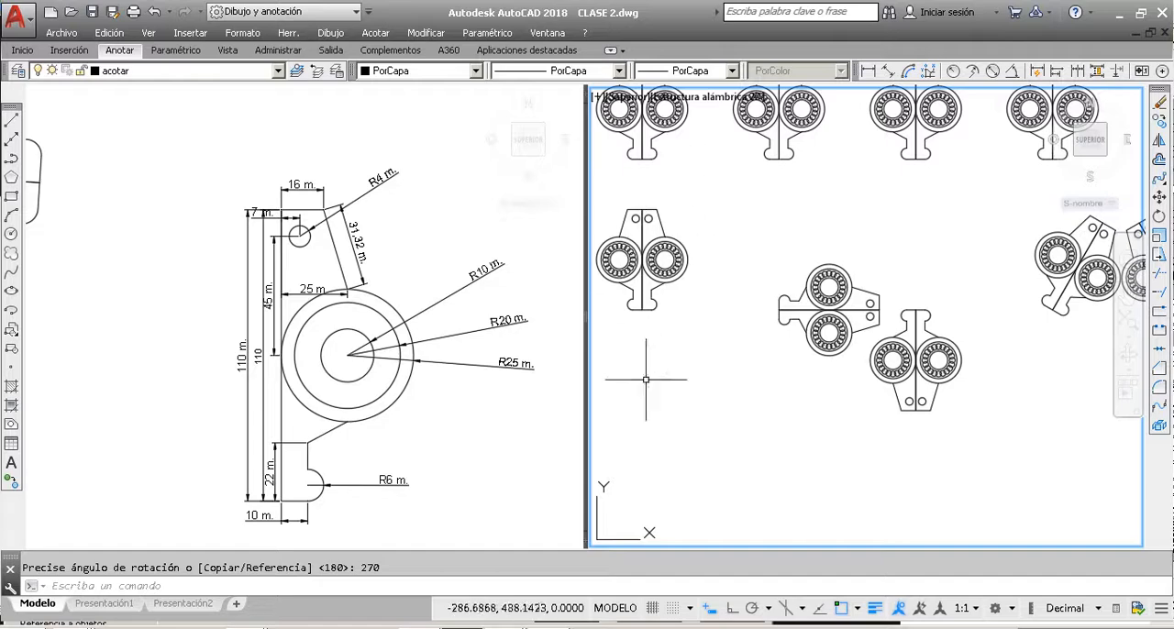
scroll(815, 274, "down", 2)
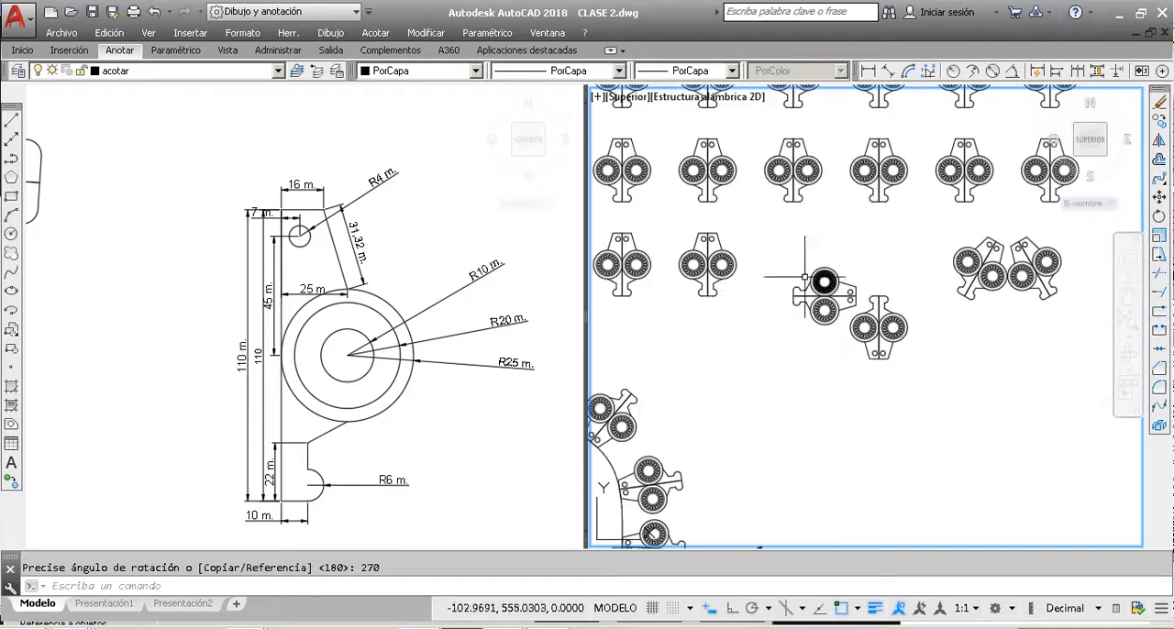
left_click(732, 305)
left_click(735, 317)
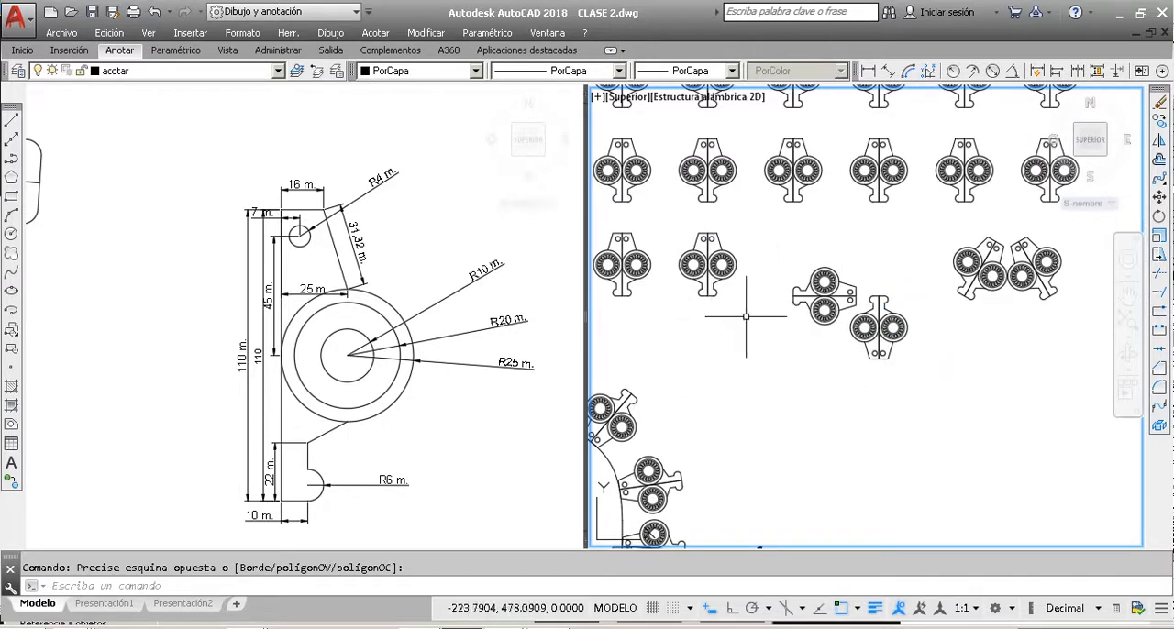
scroll(843, 358, "down", 3)
scroll(895, 321, "up", 3)
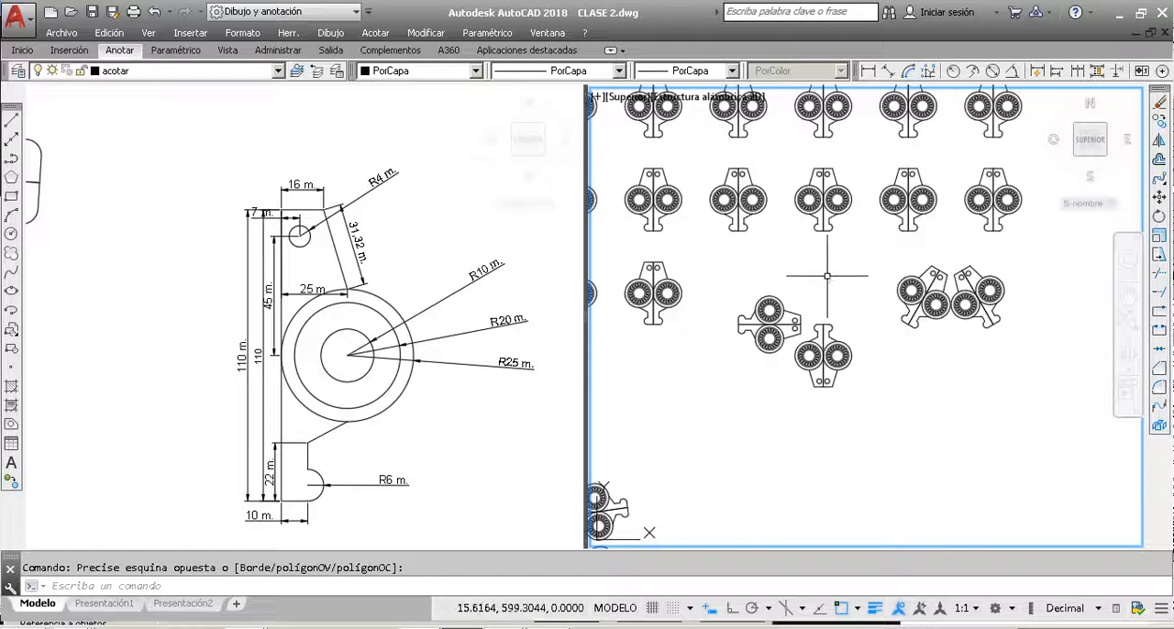
scroll(885, 321, "down", 2)
scroll(885, 320, "up", 3)
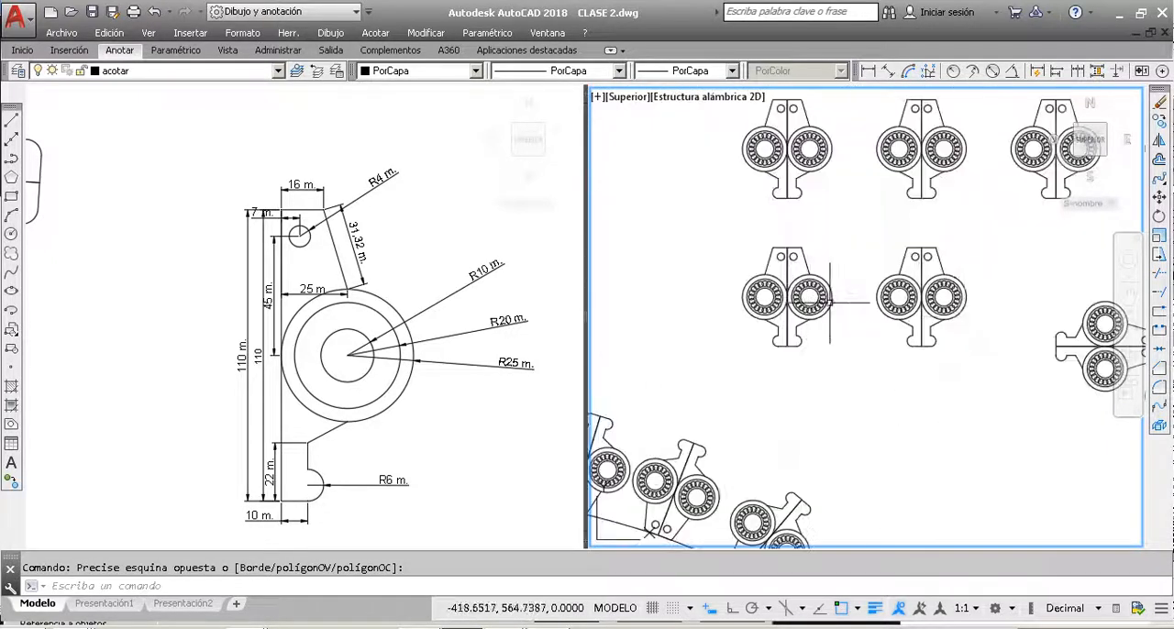
left_click(995, 354)
left_click(873, 233)
key("Escape")
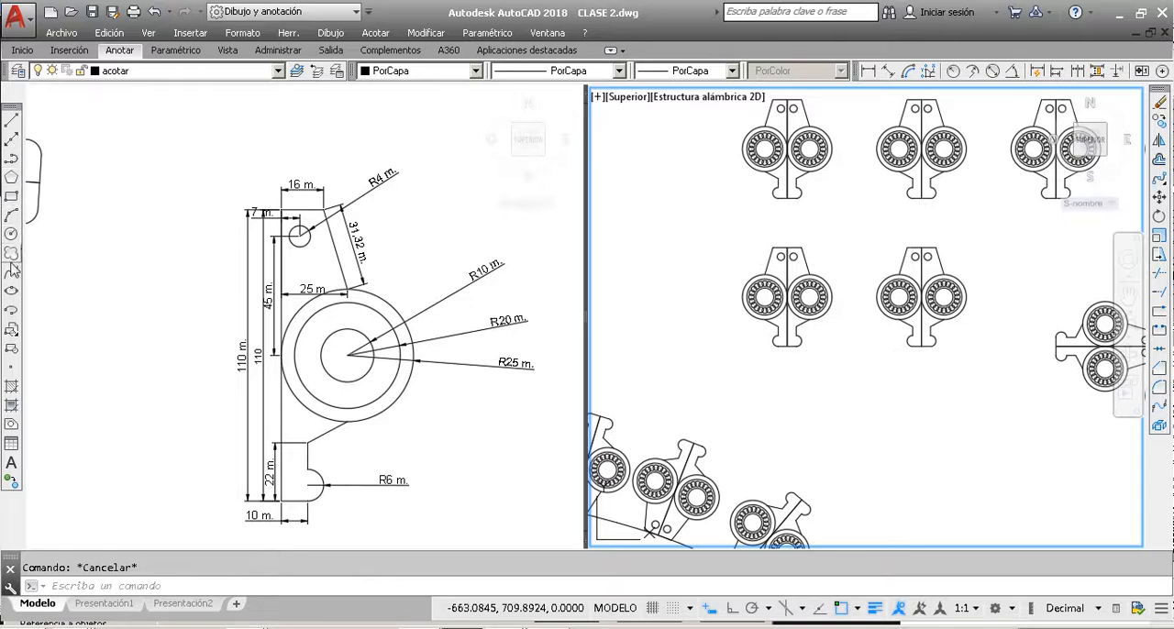
Step: Draw a slanted polyline segment from the bottom-edge midpoint of the bottom row's second part down-left to about (-478, 420)
left_click(12, 160)
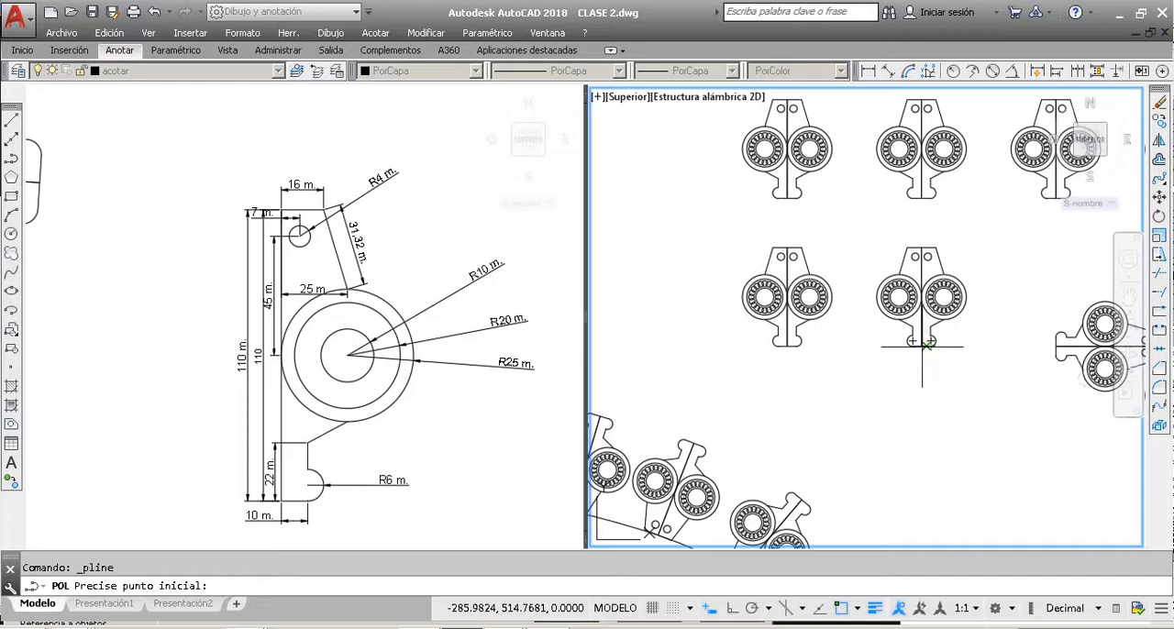
left_click(921, 346)
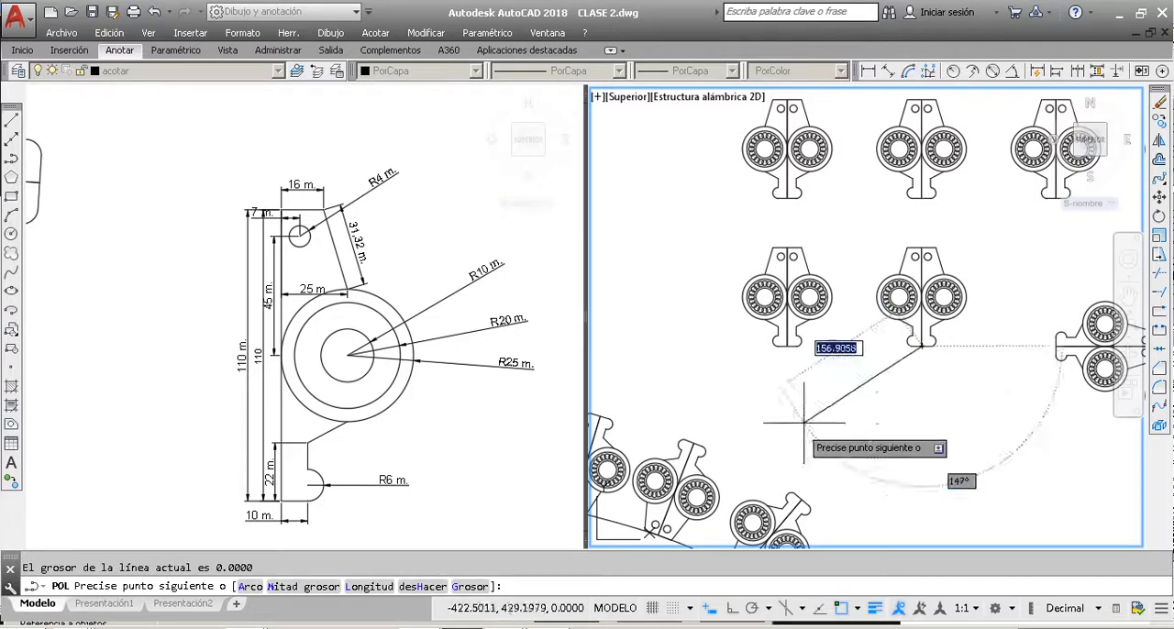
left_click(754, 431)
key("Escape")
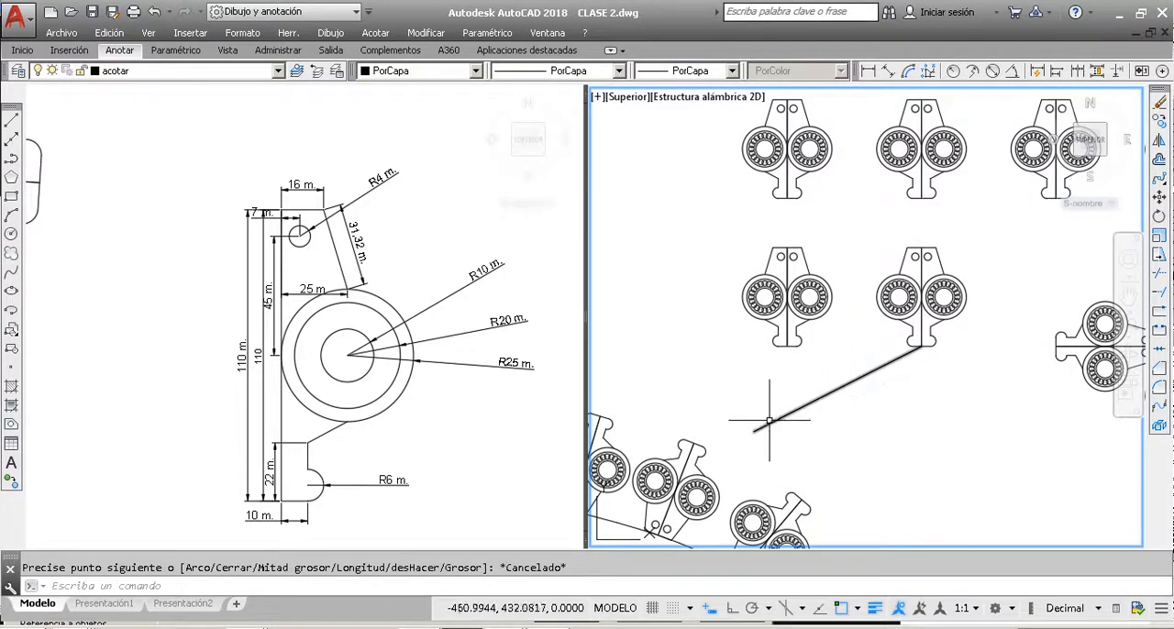
Step: Rotate the bottom row's second part about its bottom-edge midpoint with the Reference option, aligning its vertical centre line to the slanted polyline's far end
left_click(966, 366)
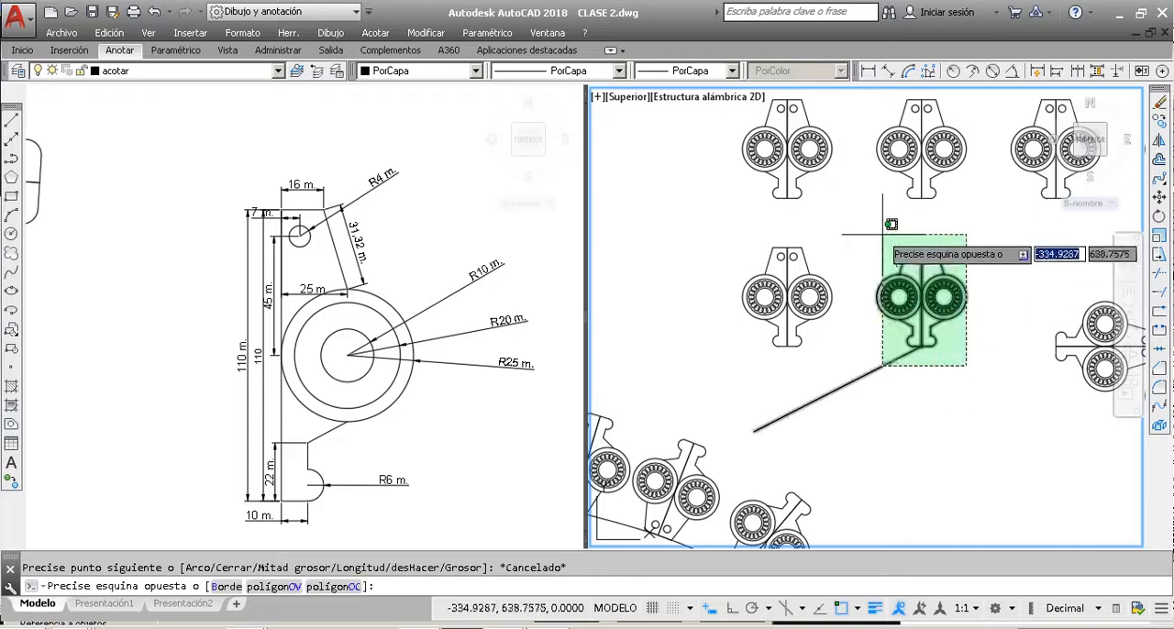
left_click(883, 235)
left_click(874, 412)
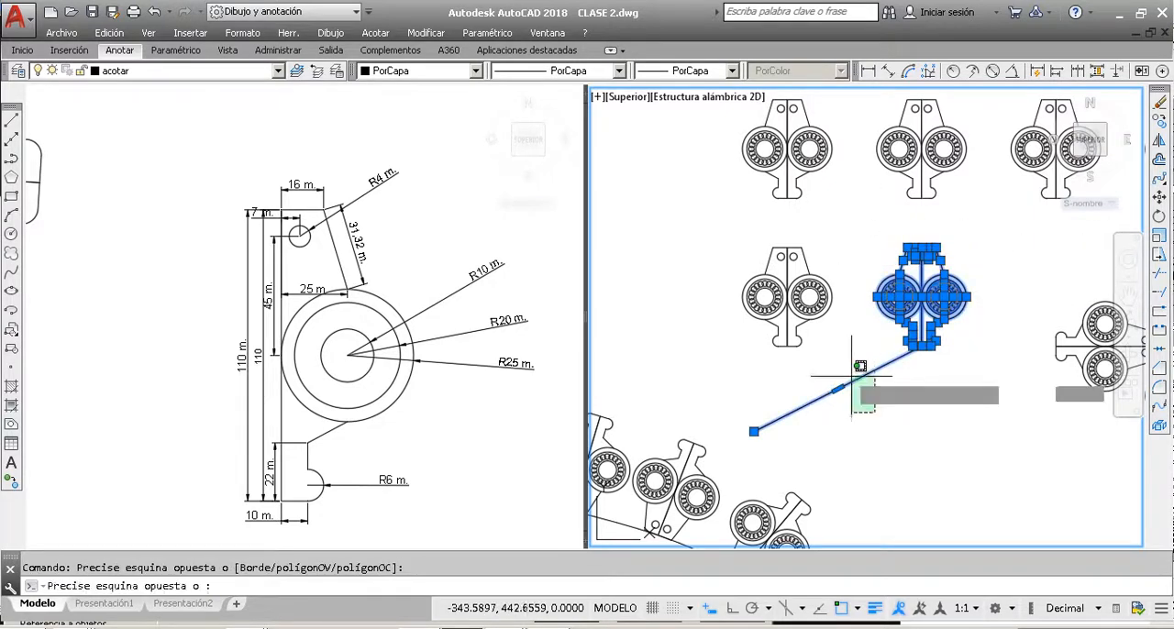
left_click(852, 378, "shift")
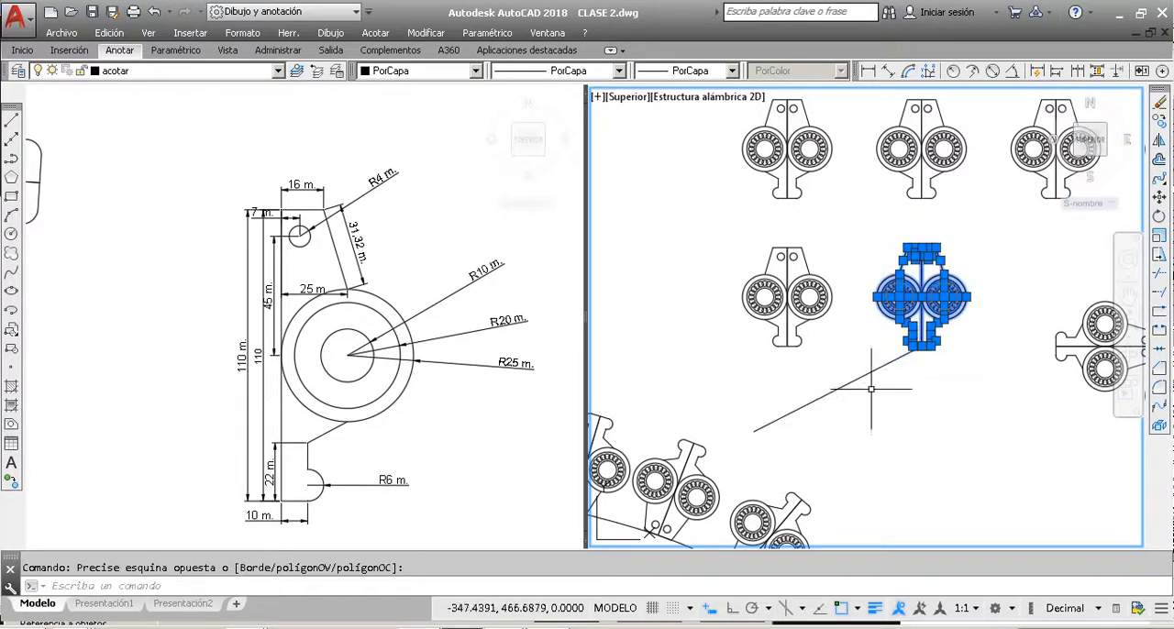
left_click(1158, 220)
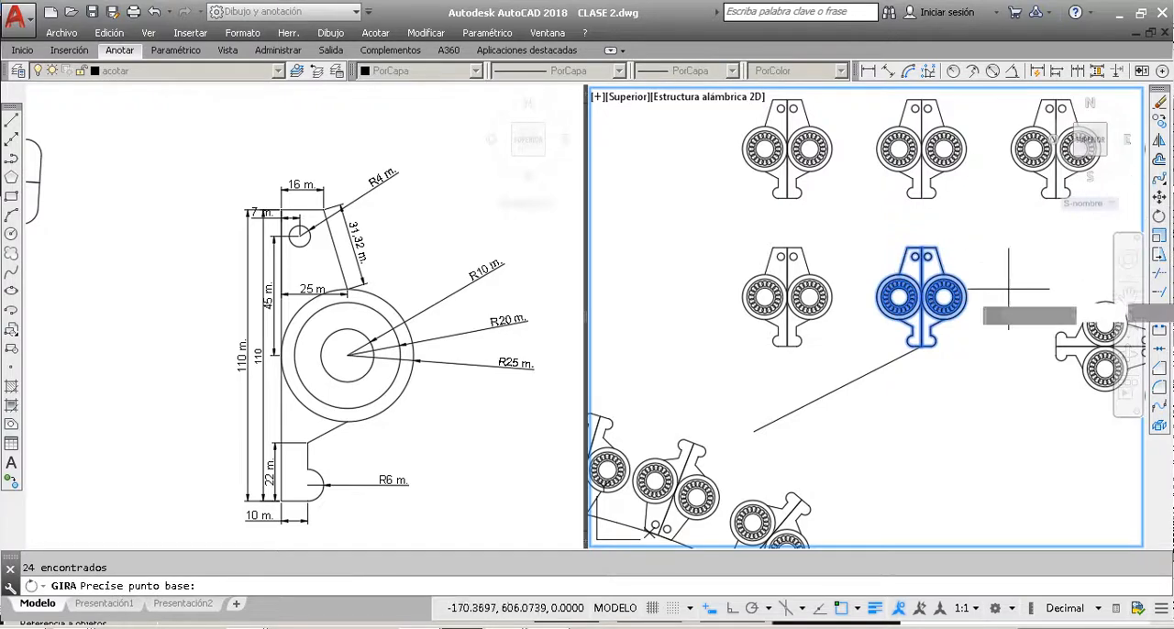
scroll(915, 339, "up", 3)
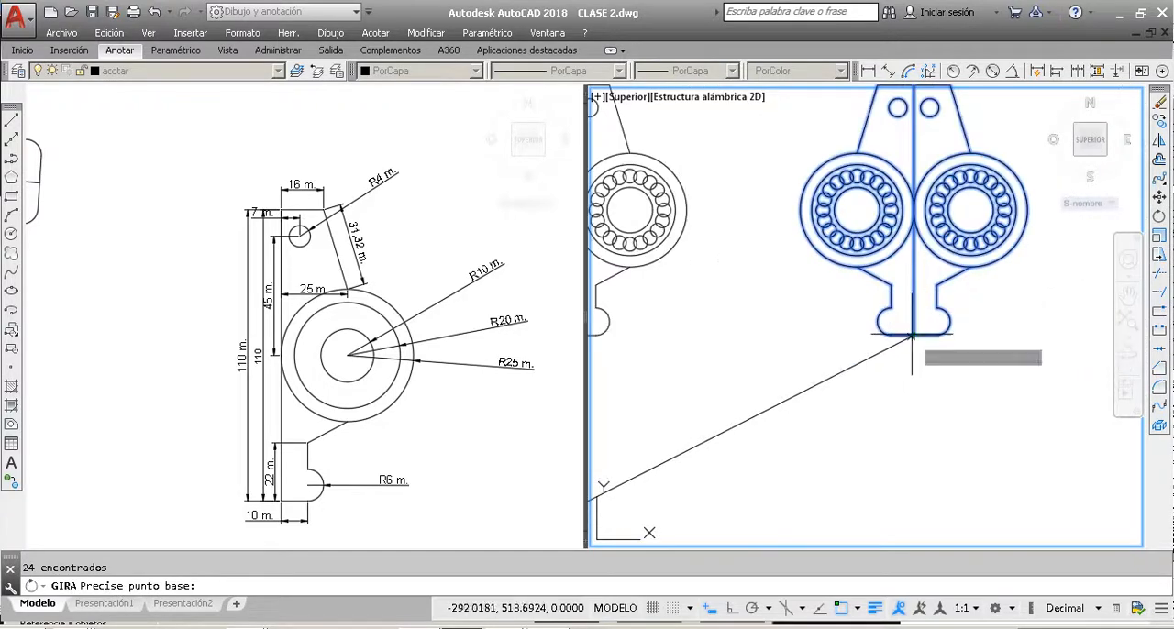
left_click(915, 336)
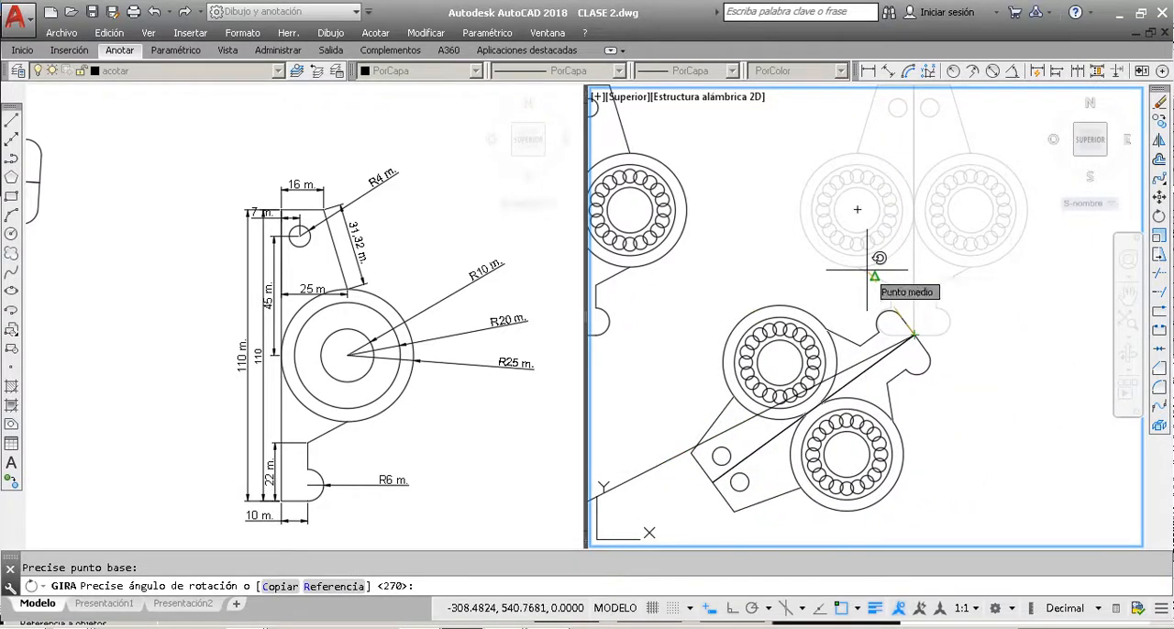
type("r")
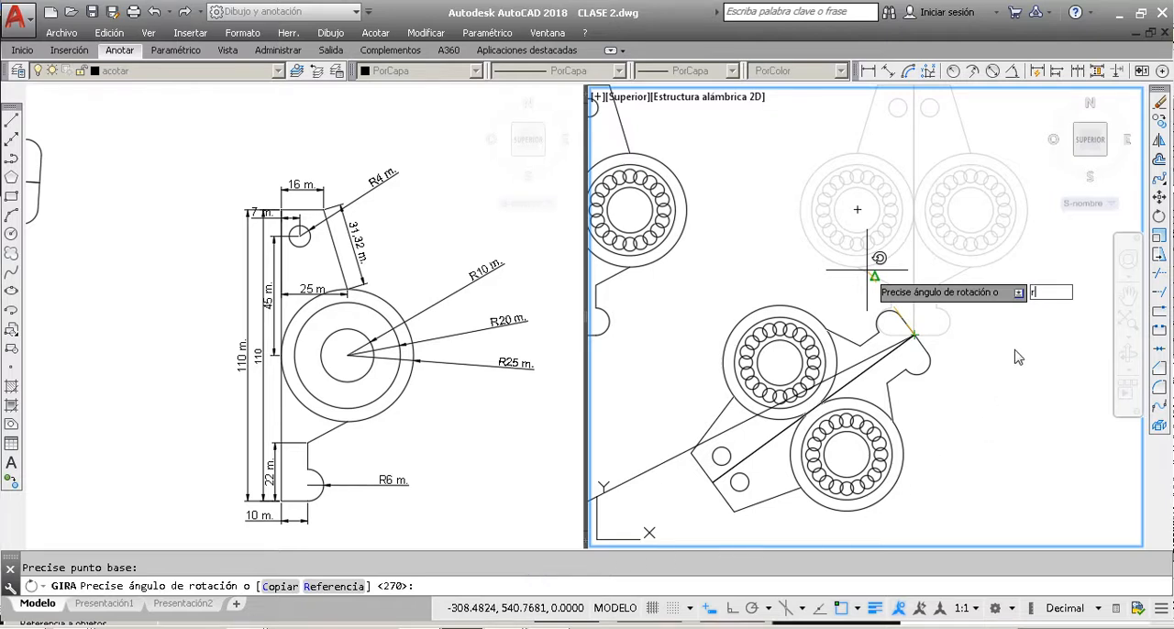
key("Return")
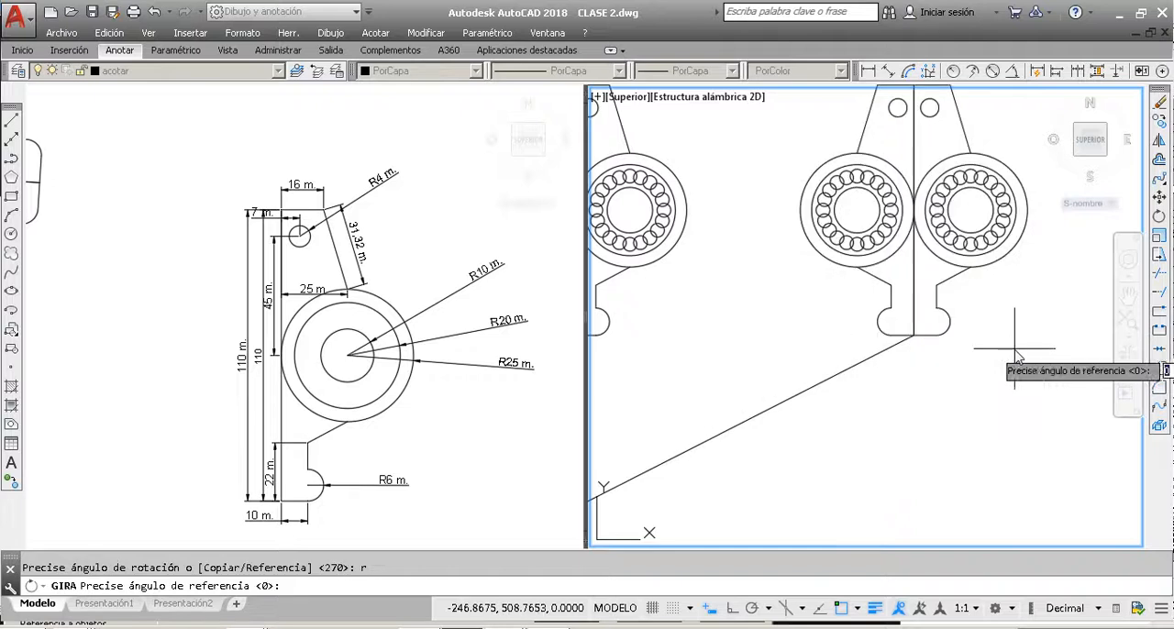
left_click(915, 336)
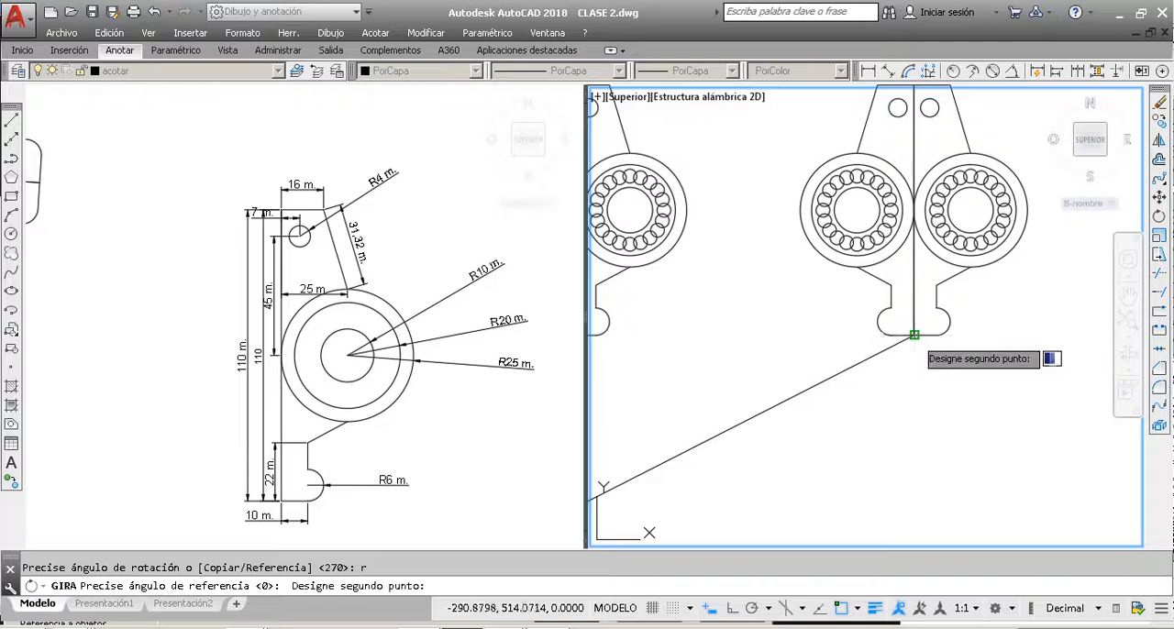
scroll(915, 330, "down", 2)
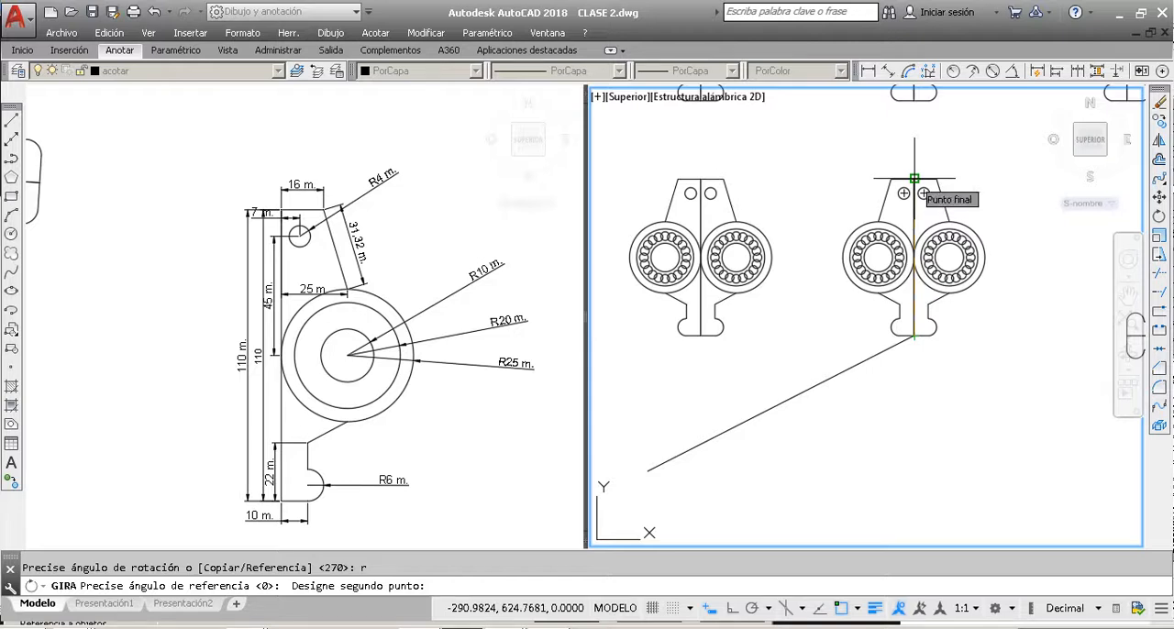
left_click(915, 178)
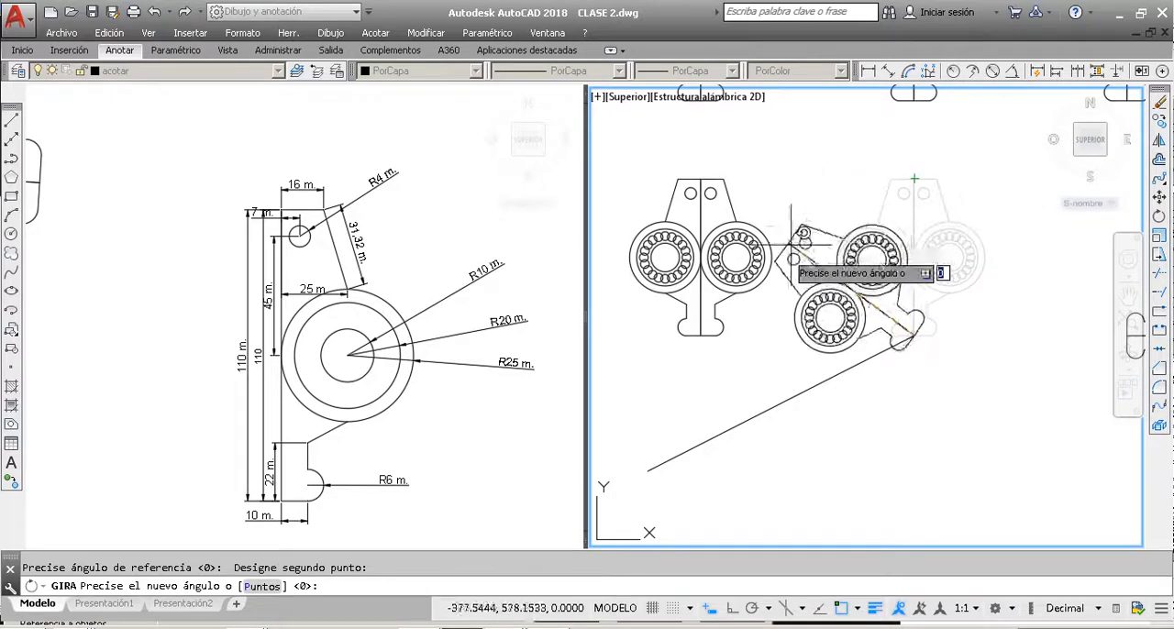
left_click(648, 471)
scroll(799, 328, "down", 5)
scroll(804, 326, "up", 4)
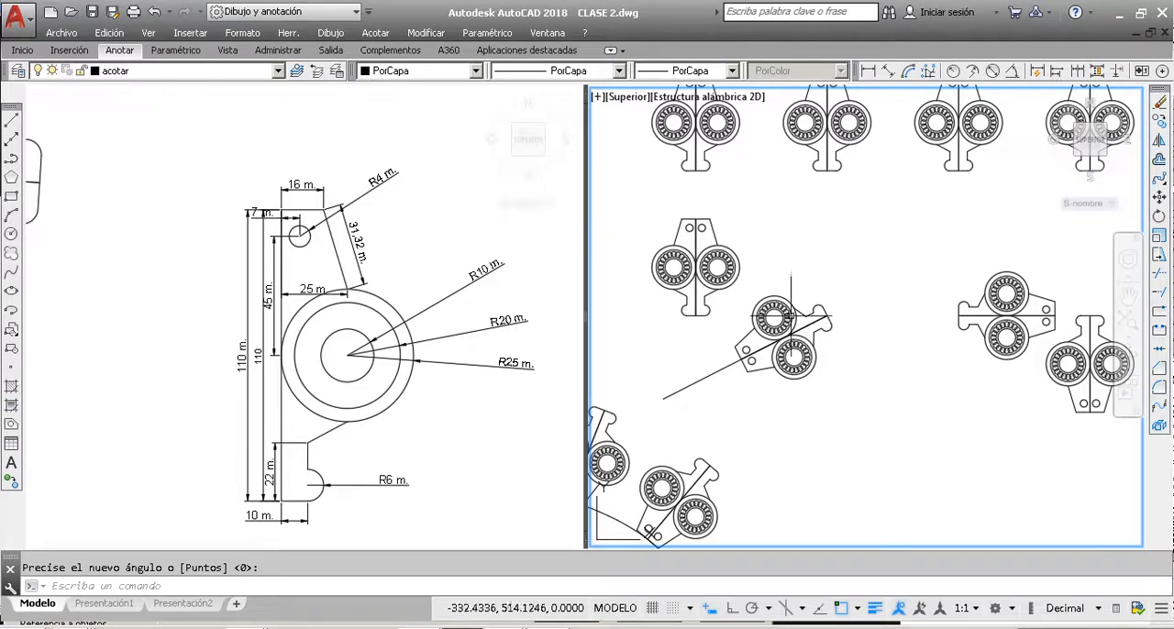
scroll(789, 312, "down", 4)
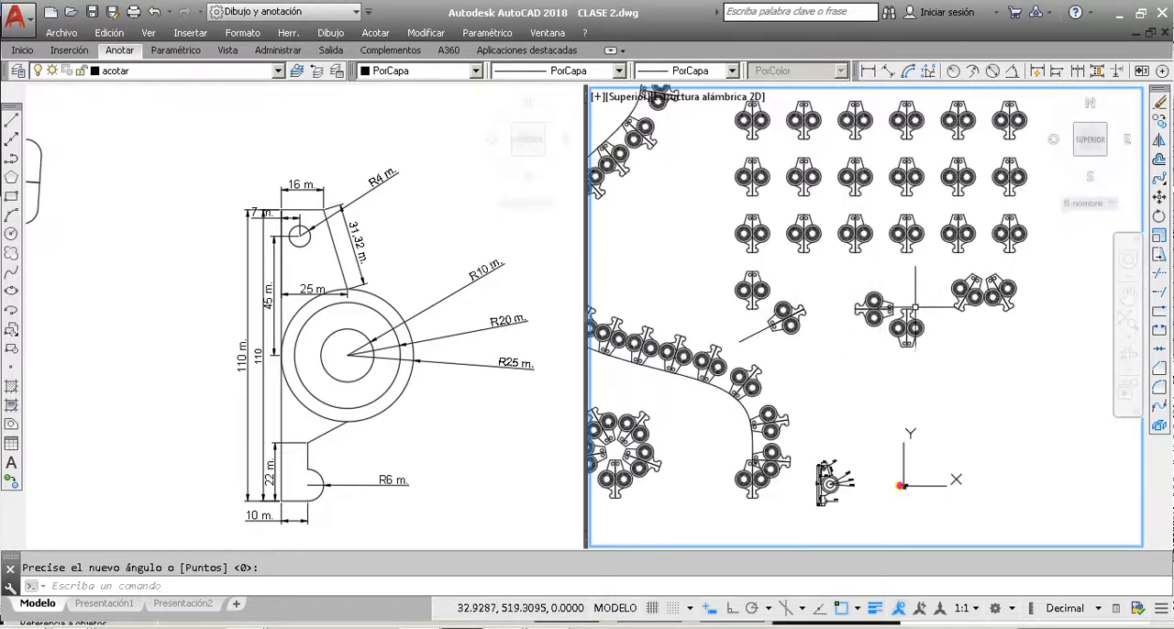
scroll(780, 321, "up", 5)
scroll(778, 323, "down", 4)
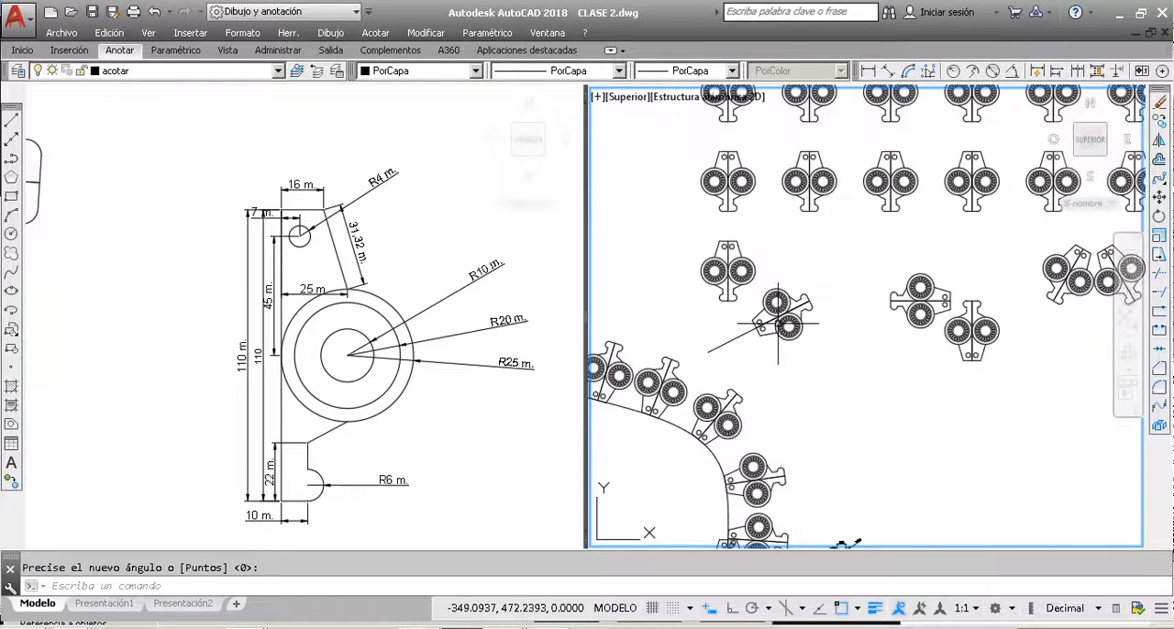
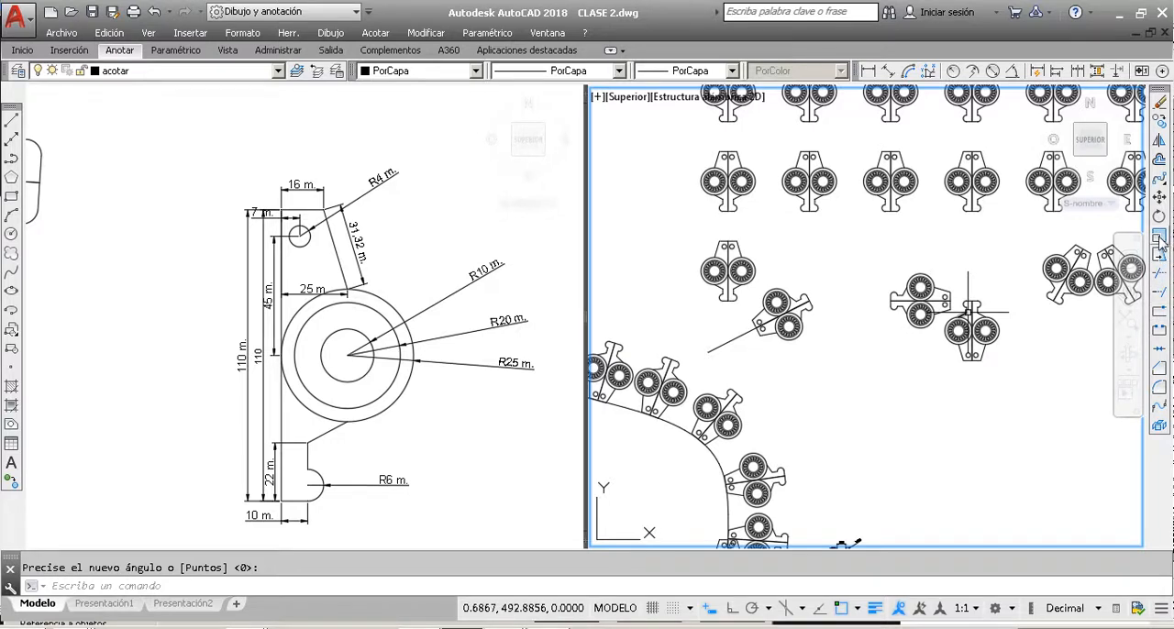
scroll(866, 335, "down", 2)
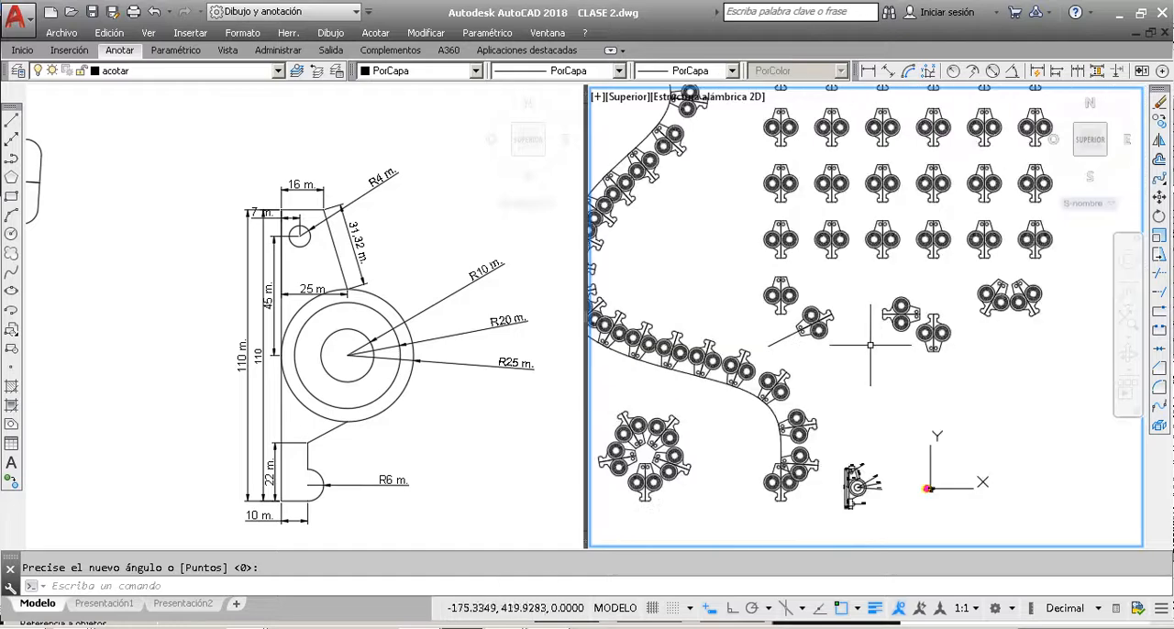
scroll(798, 294, "up", 6)
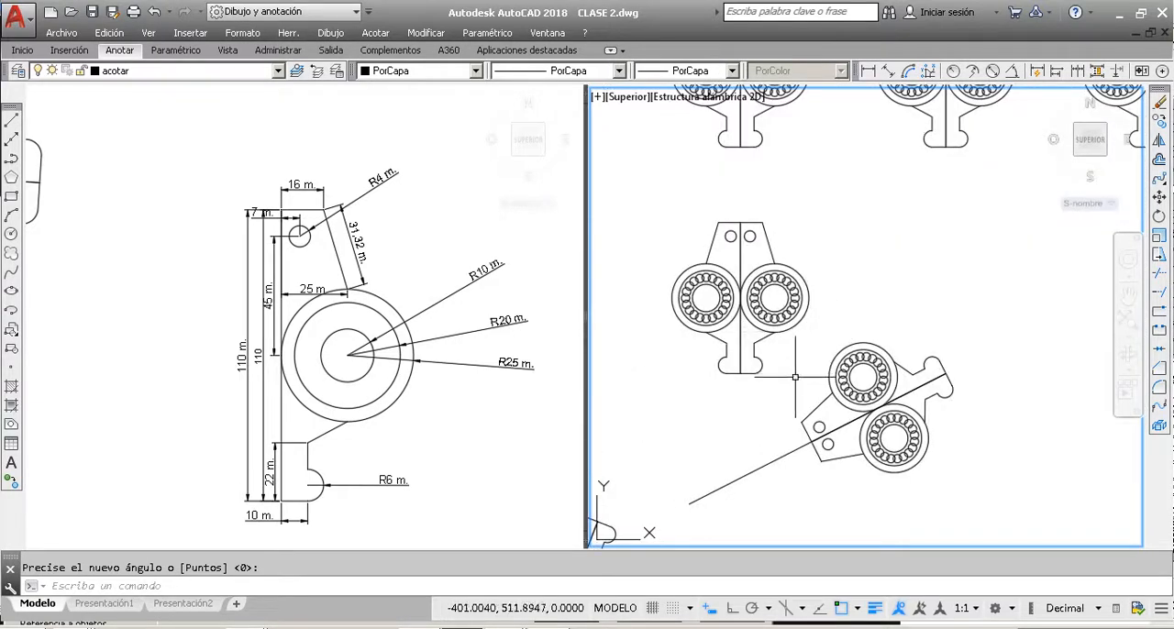
left_click(795, 376)
left_click(653, 201)
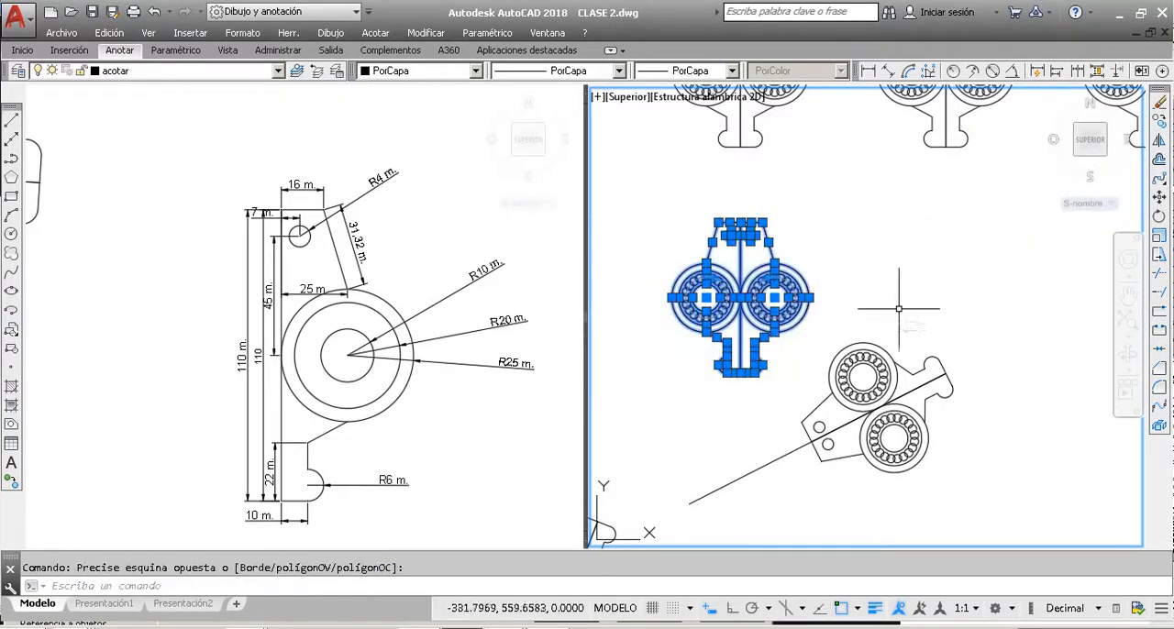
left_click(1159, 237)
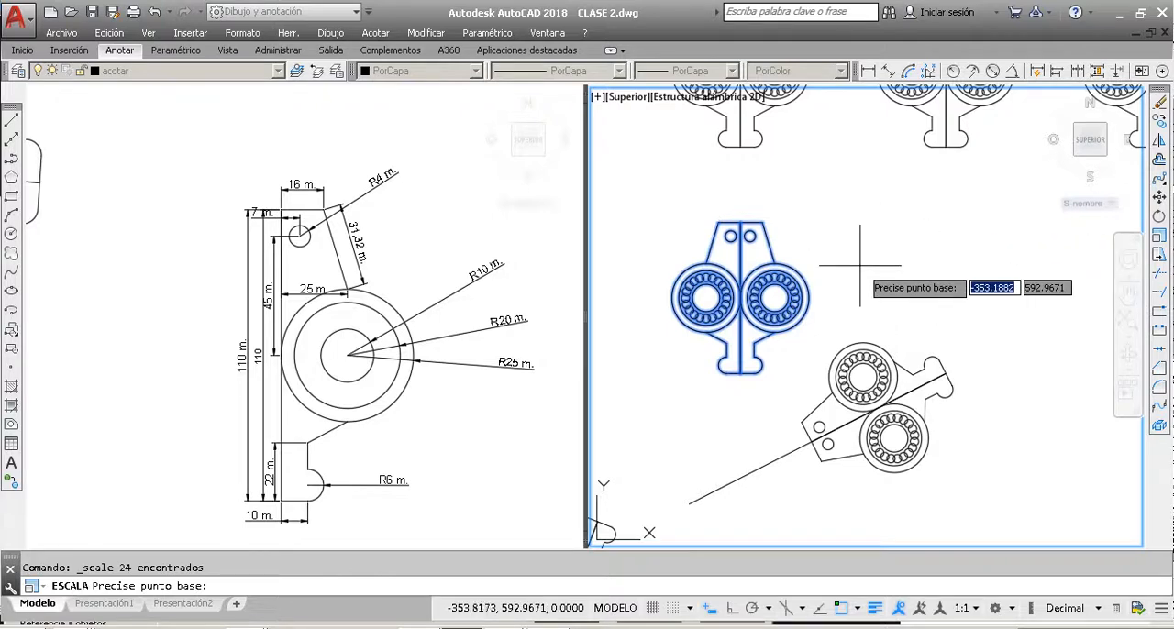
left_click(774, 298)
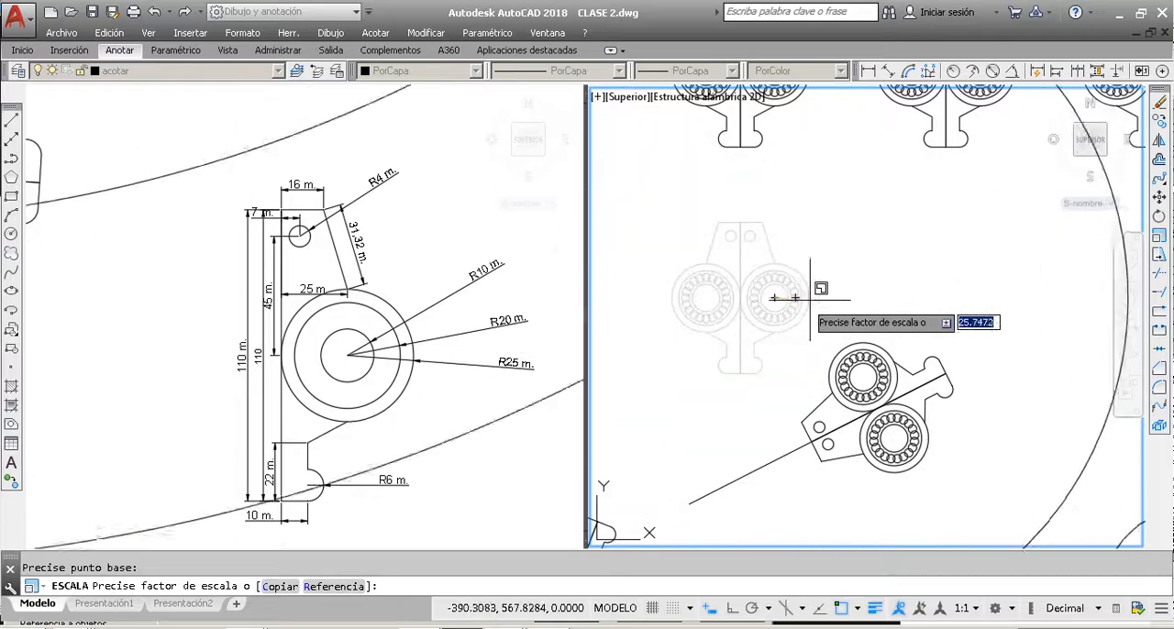
scroll(792, 298, "up", 4)
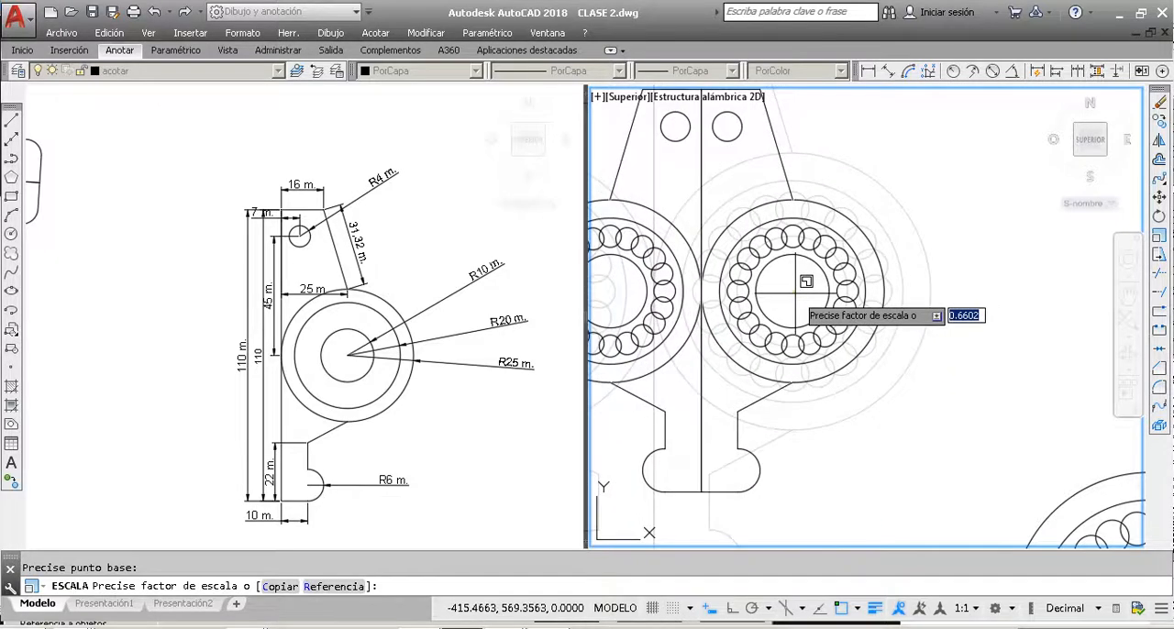
key("Escape")
Step: Scale the first part of the grid's bottom row by a factor of 2 about its bottom-edge midpoint
scroll(805, 280, "down", 4)
left_click(797, 349)
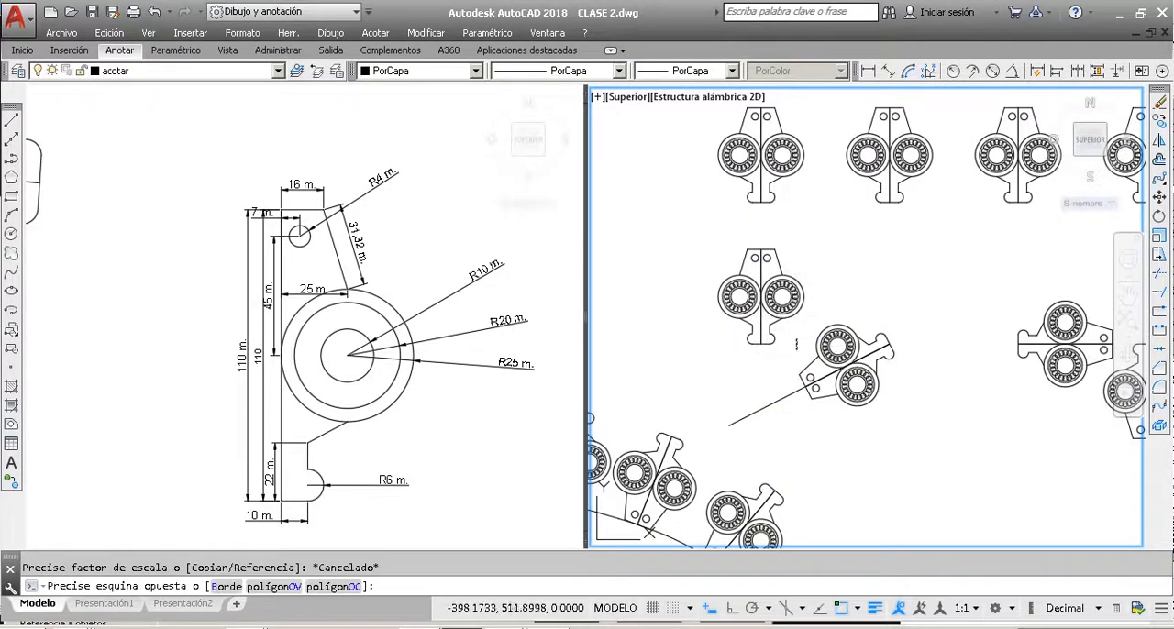
left_click(694, 229)
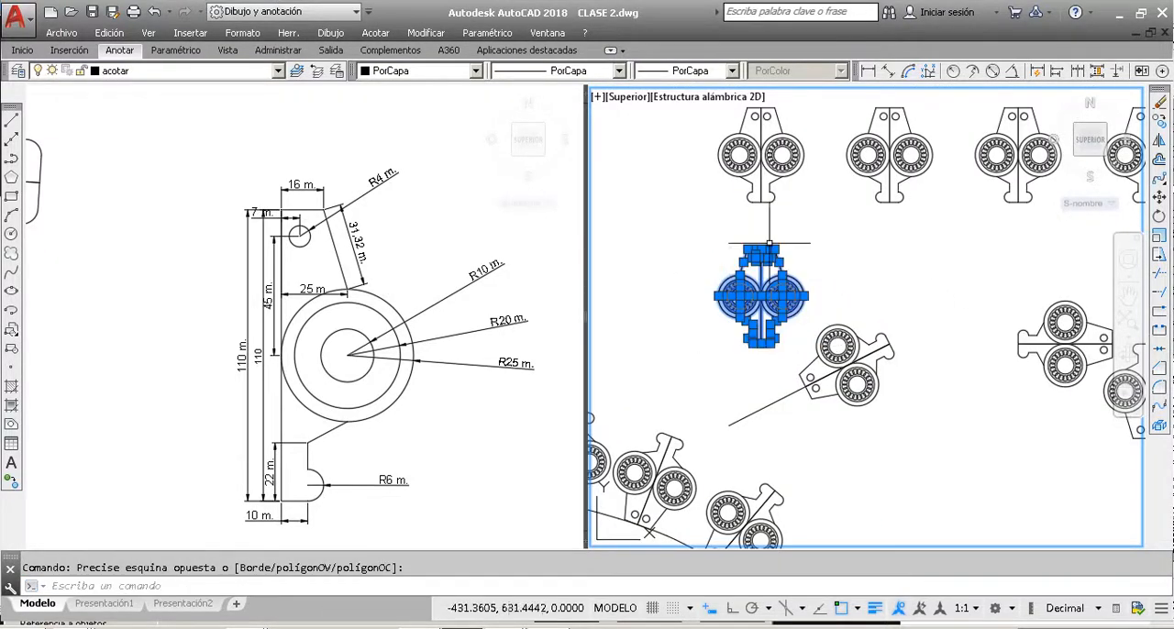
left_click(1159, 237)
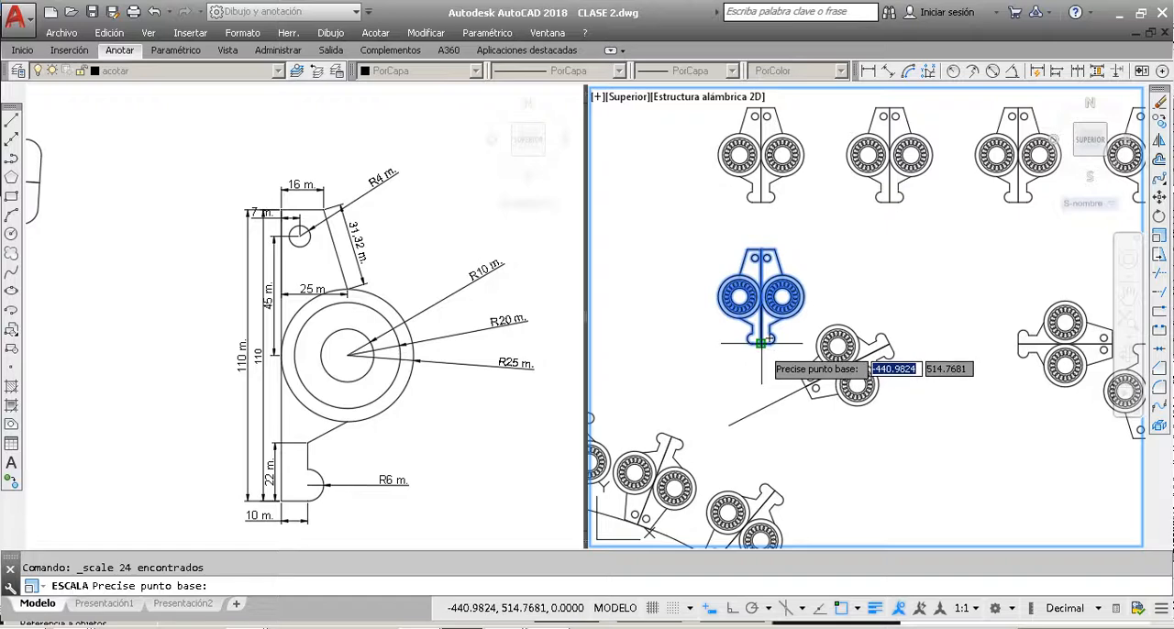
left_click(760, 343)
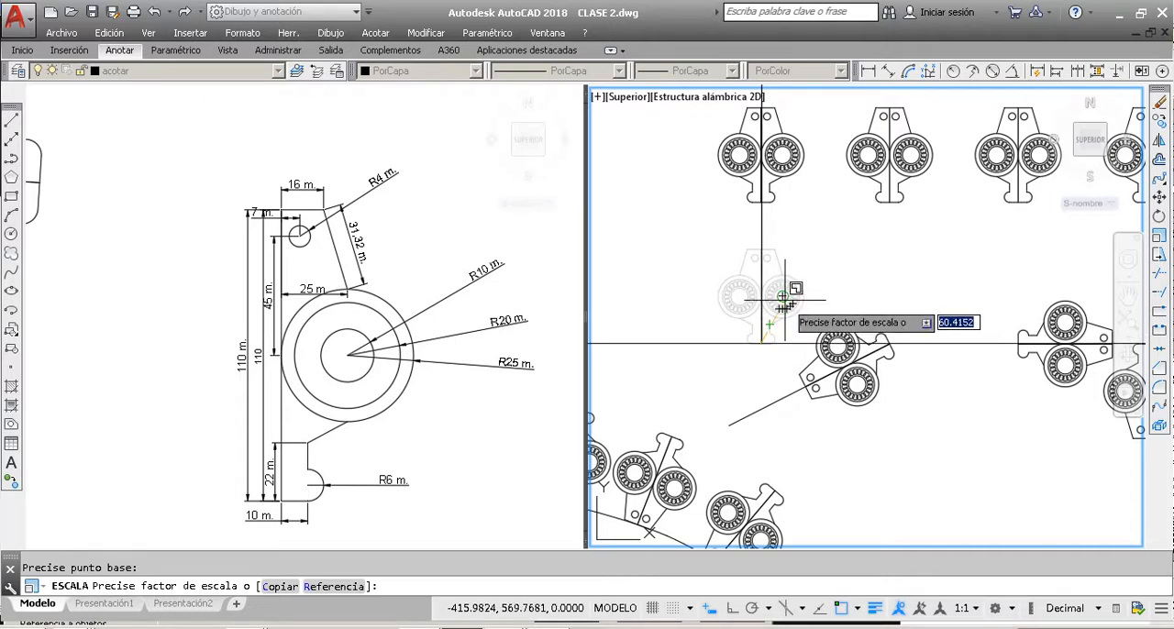
type("2")
key("Return")
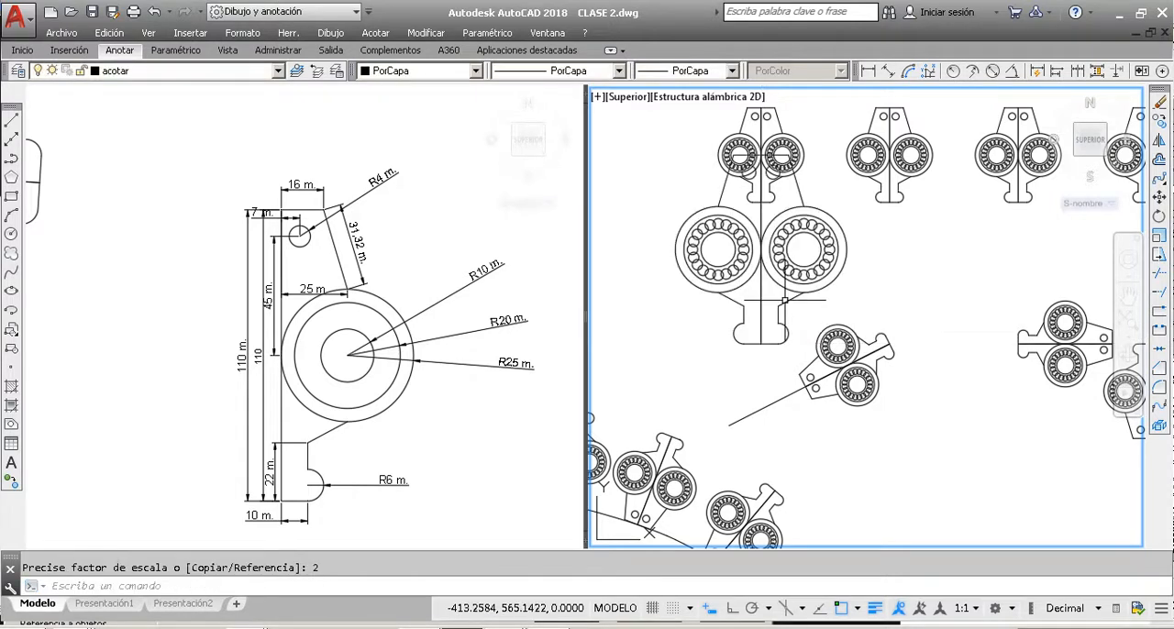
Step: Scale the second part of the grid's next row up by a factor of .5 about its bottom-edge midpoint
scroll(732, 330, "down", 2)
scroll(856, 223, "up", 2)
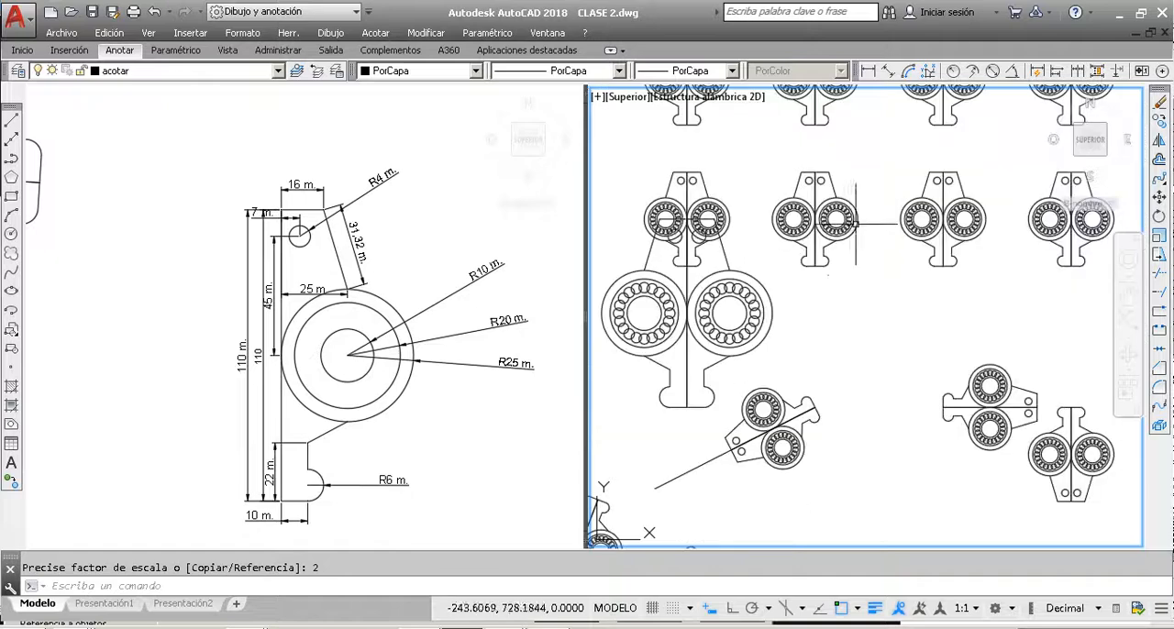
left_click(878, 303)
left_click(780, 162)
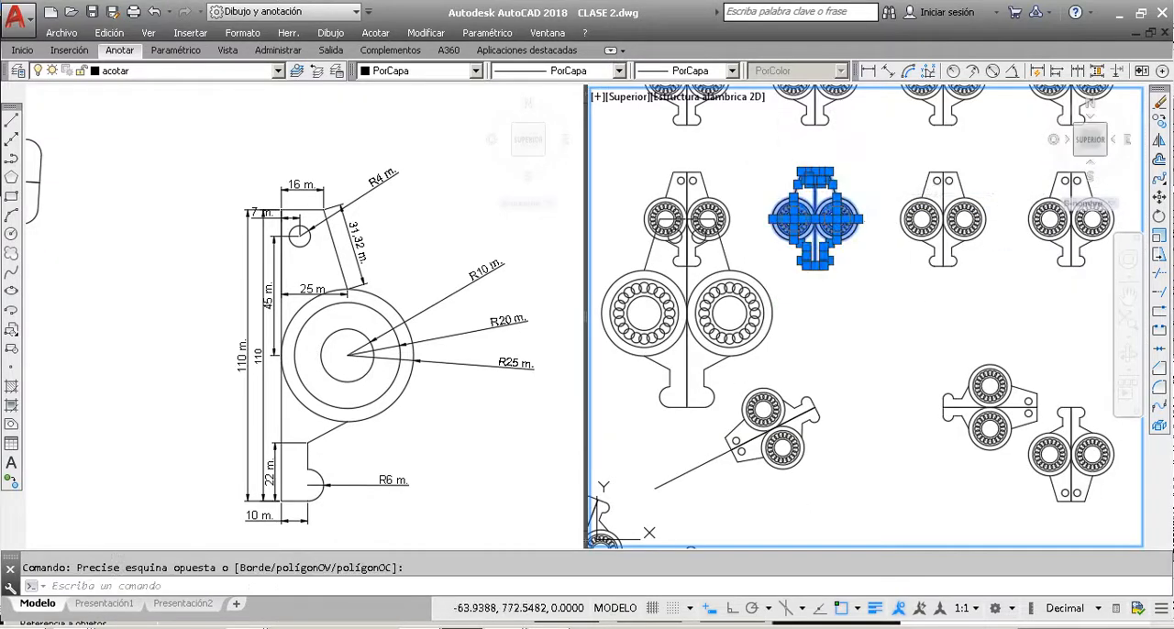
left_click(1159, 236)
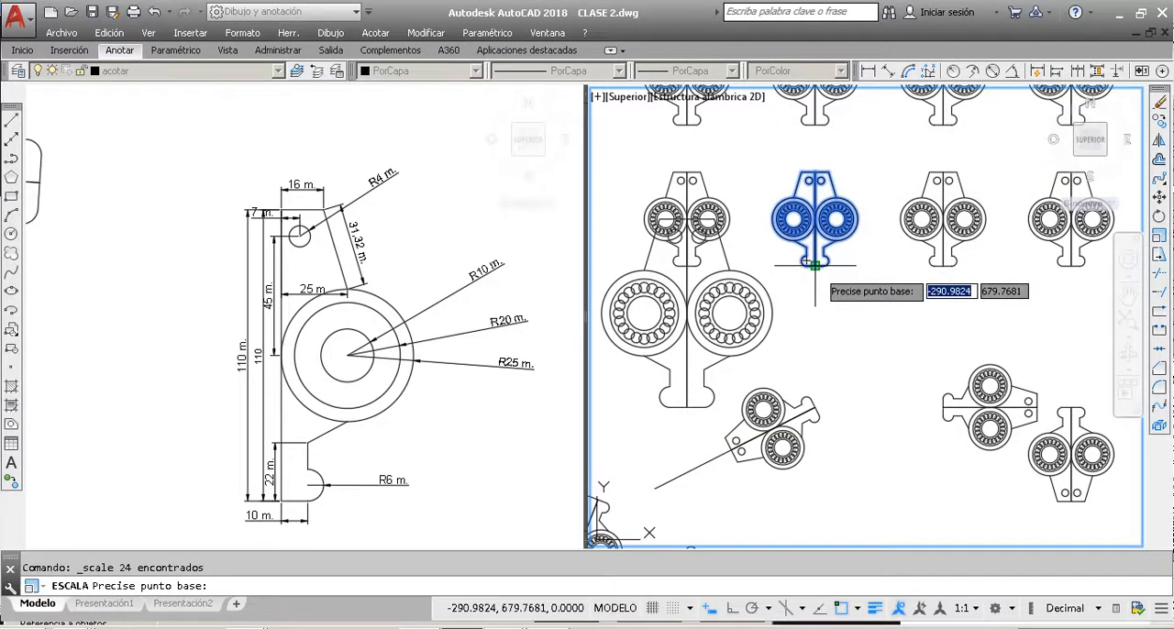
left_click(815, 266)
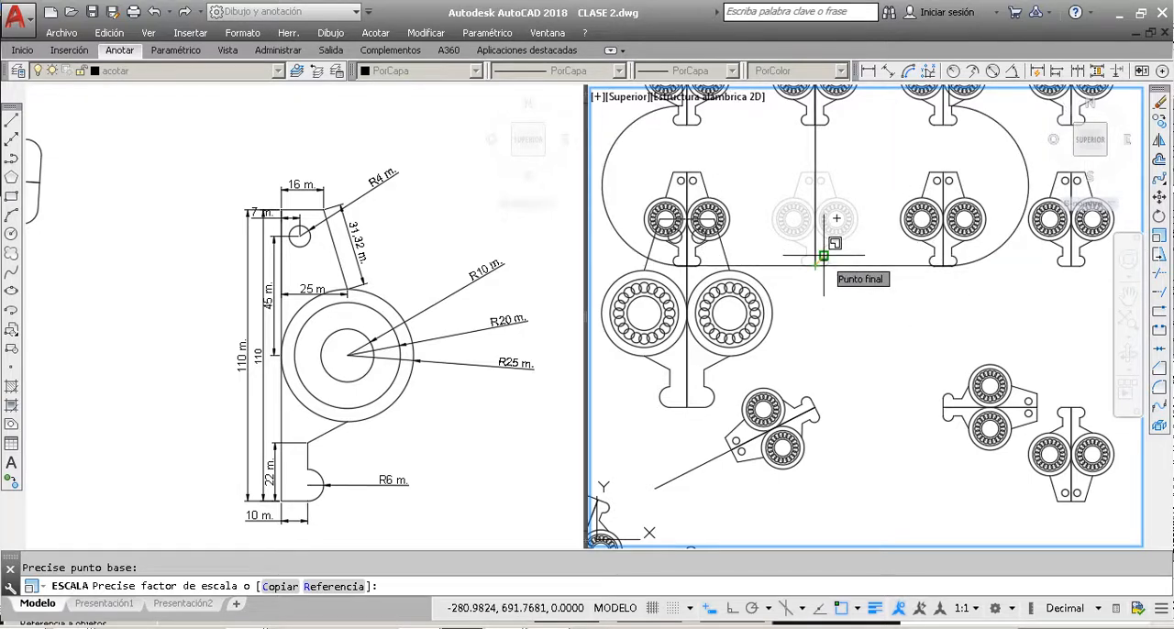
type(".")
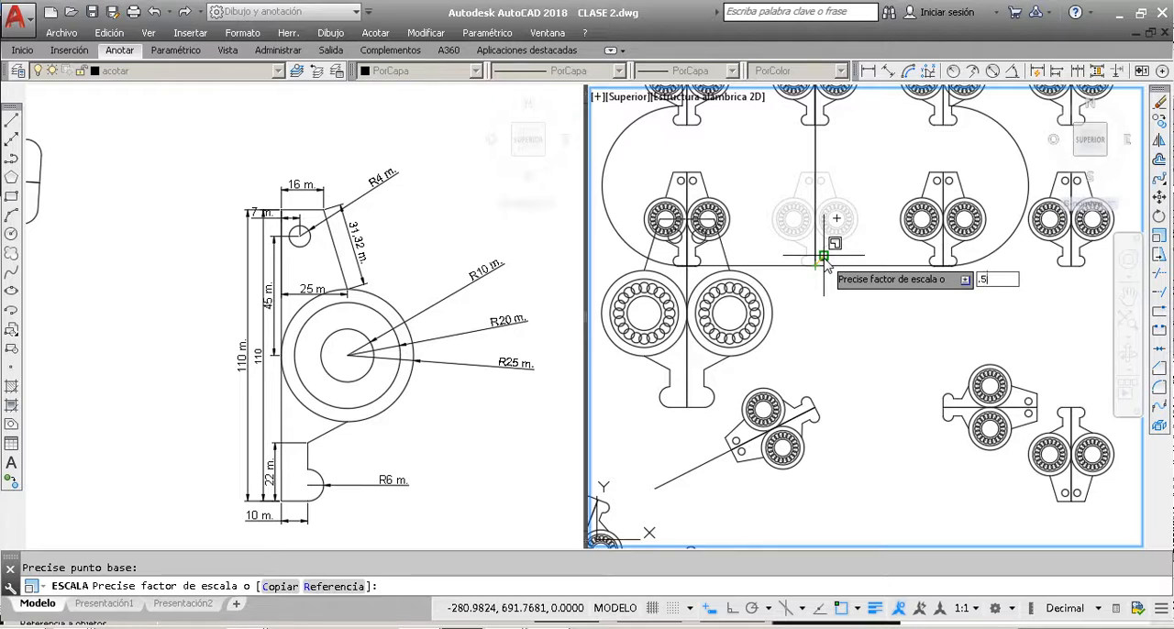
type("5")
key("Return")
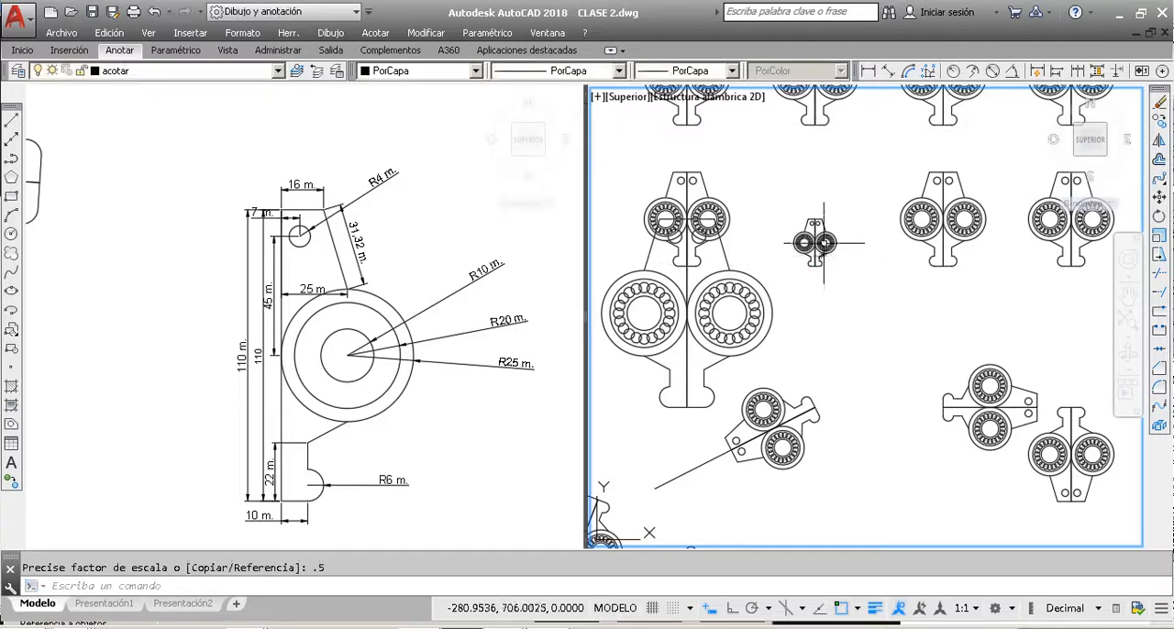
scroll(823, 258, "up", 2)
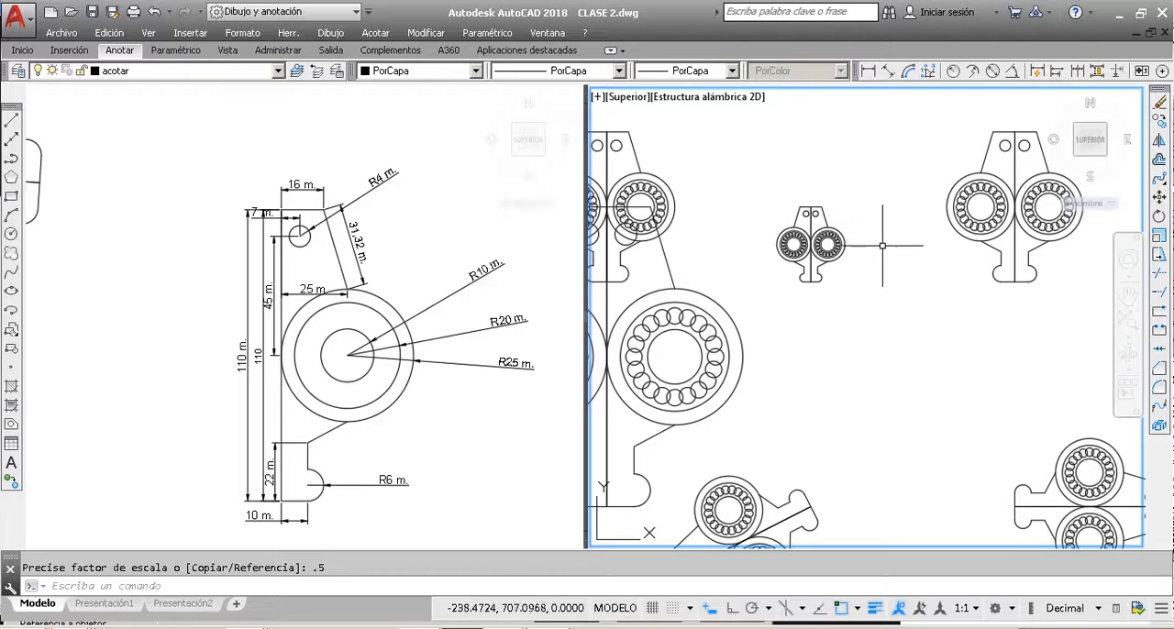
scroll(821, 213, "down", 4)
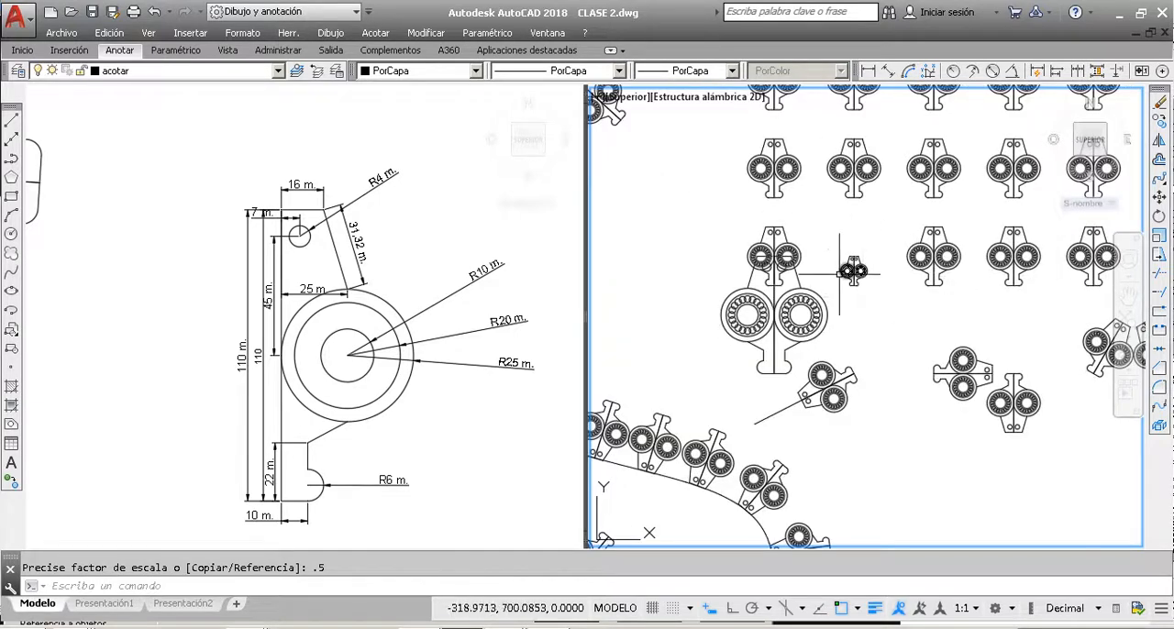
scroll(849, 264, "up", 2)
scroll(824, 267, "down", 2)
scroll(824, 266, "down", 2)
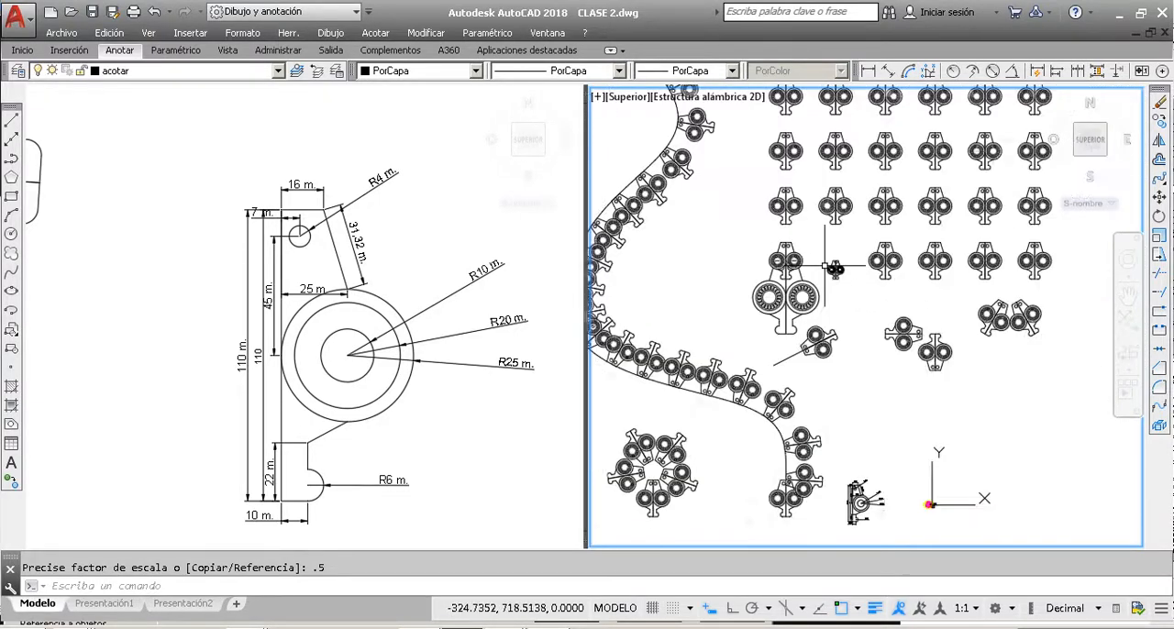
scroll(830, 265, "up", 2)
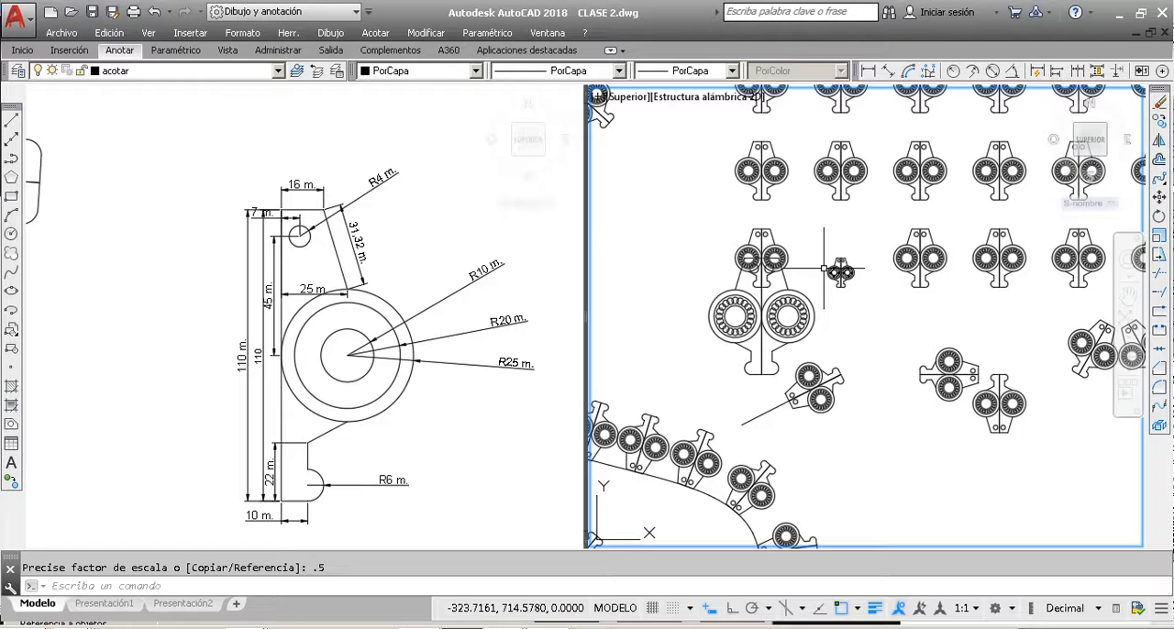
scroll(823, 268, "down", 5)
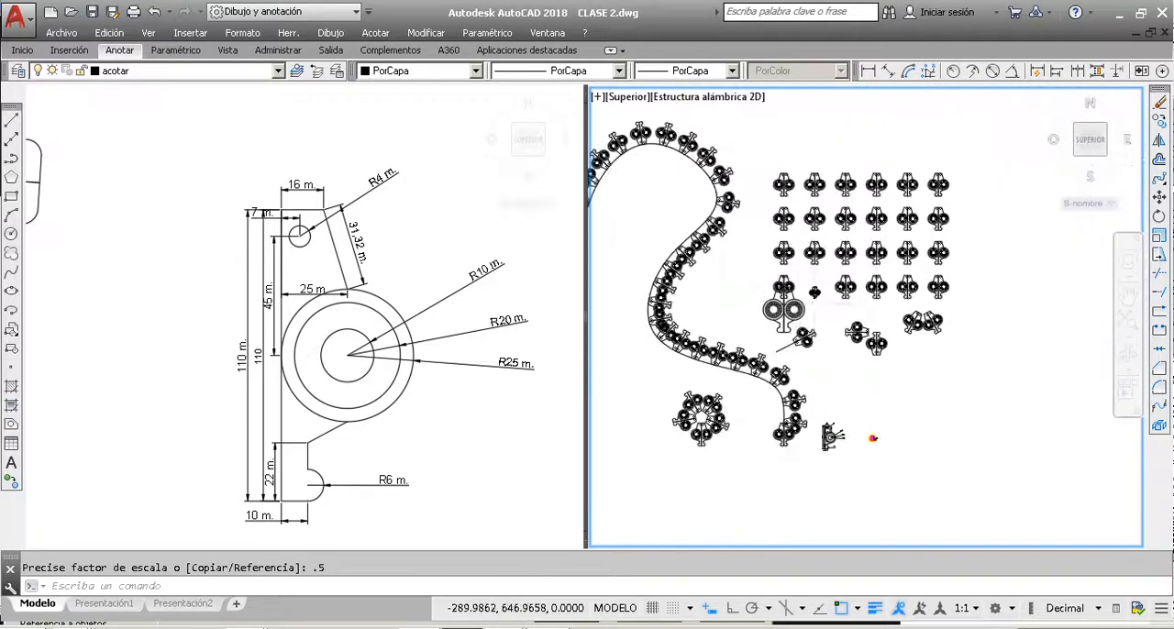
Step: Move the last part of the grid's top row about 390 units to the right, into the empty area
scroll(893, 244, "up", 6)
left_click(844, 303)
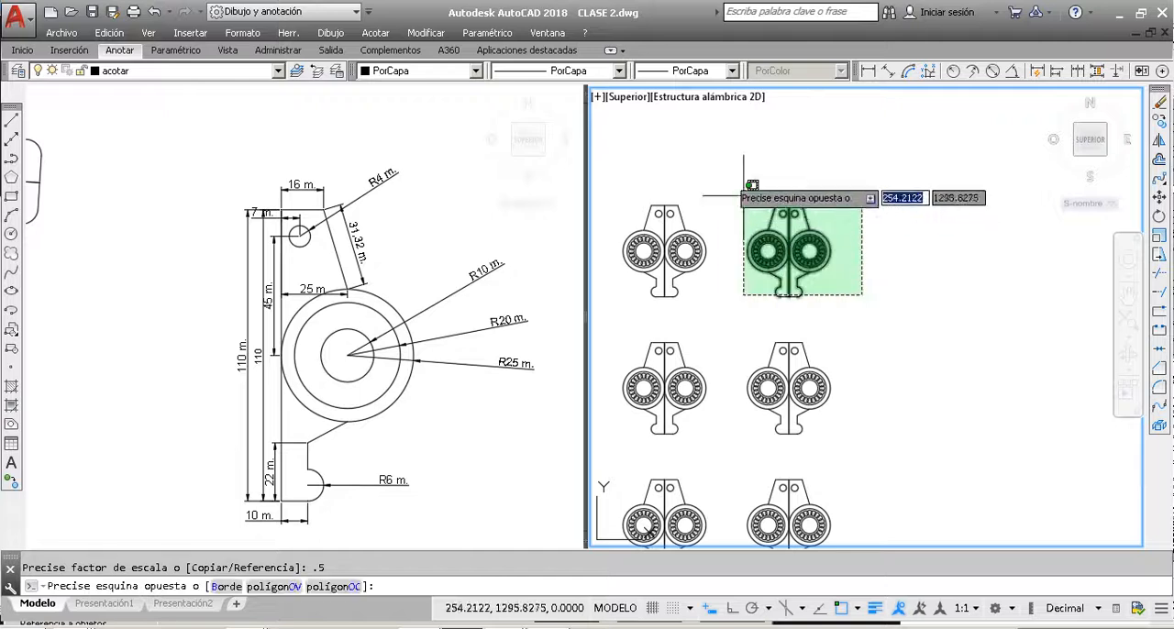
left_click(741, 172)
left_click(856, 312)
left_click(743, 188)
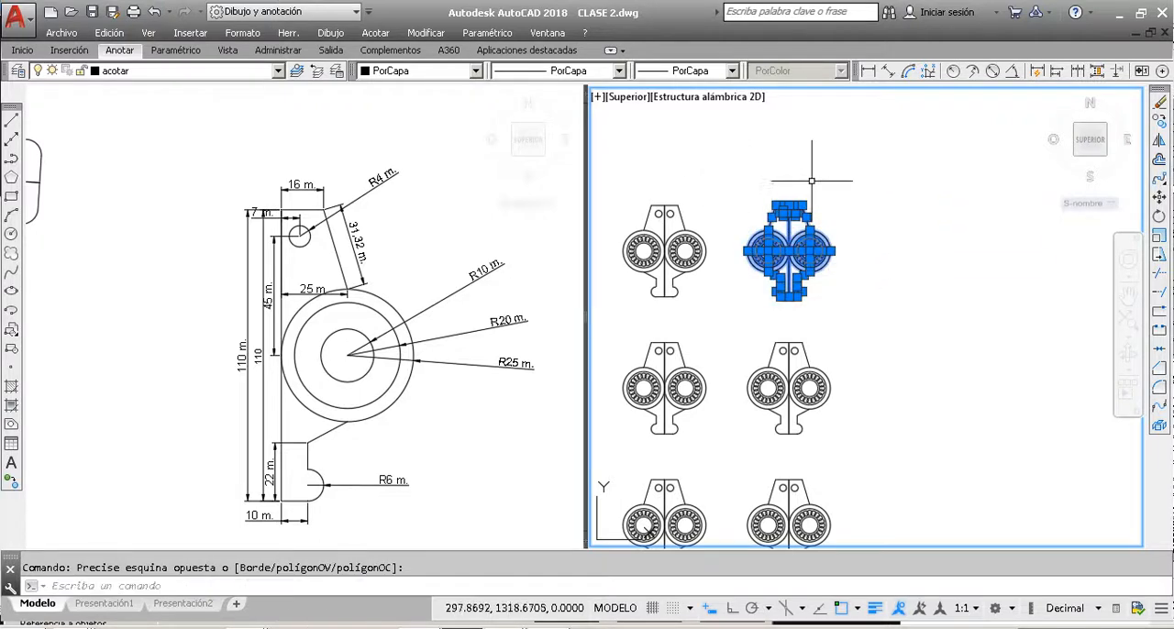
left_click(1160, 197)
scroll(762, 308, "down", 4)
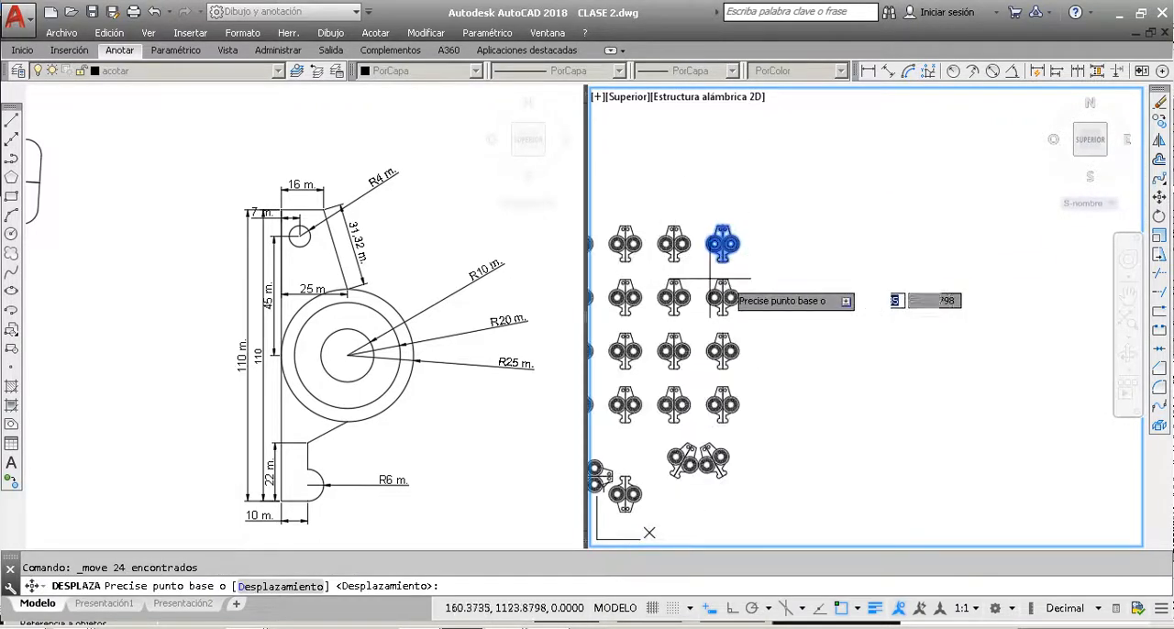
left_click(776, 261)
left_click(874, 264)
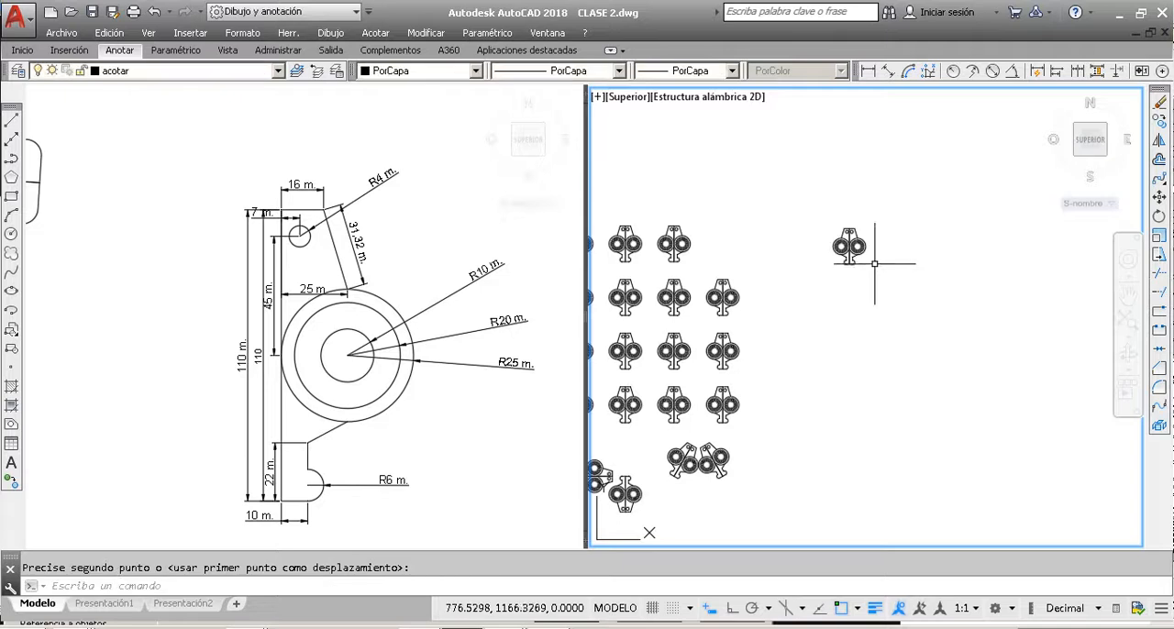
Step: Draw a 200 by 200 rectangle enclosing the part that stands alone beside the grid, starting just below and left of it
left_click(11, 196)
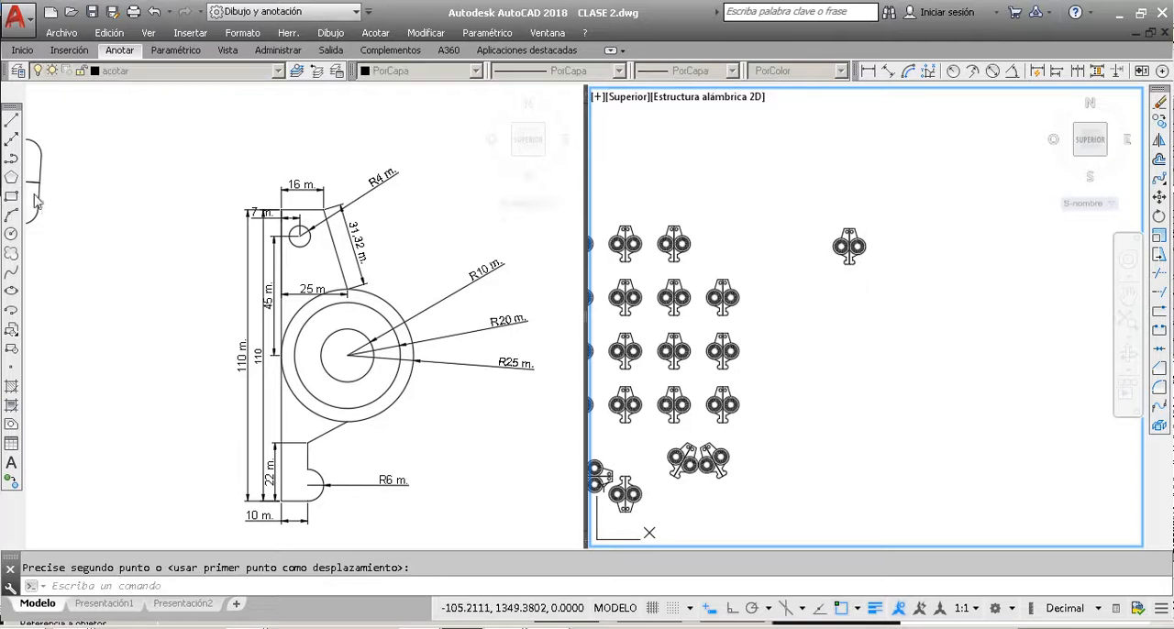
left_click(817, 268)
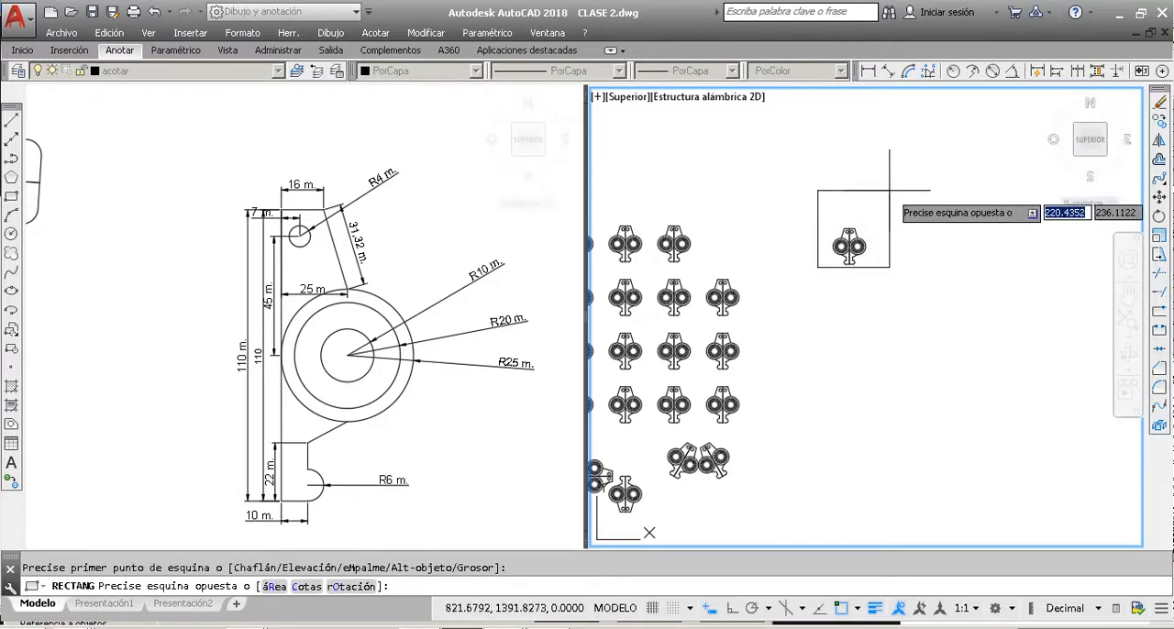
type("200")
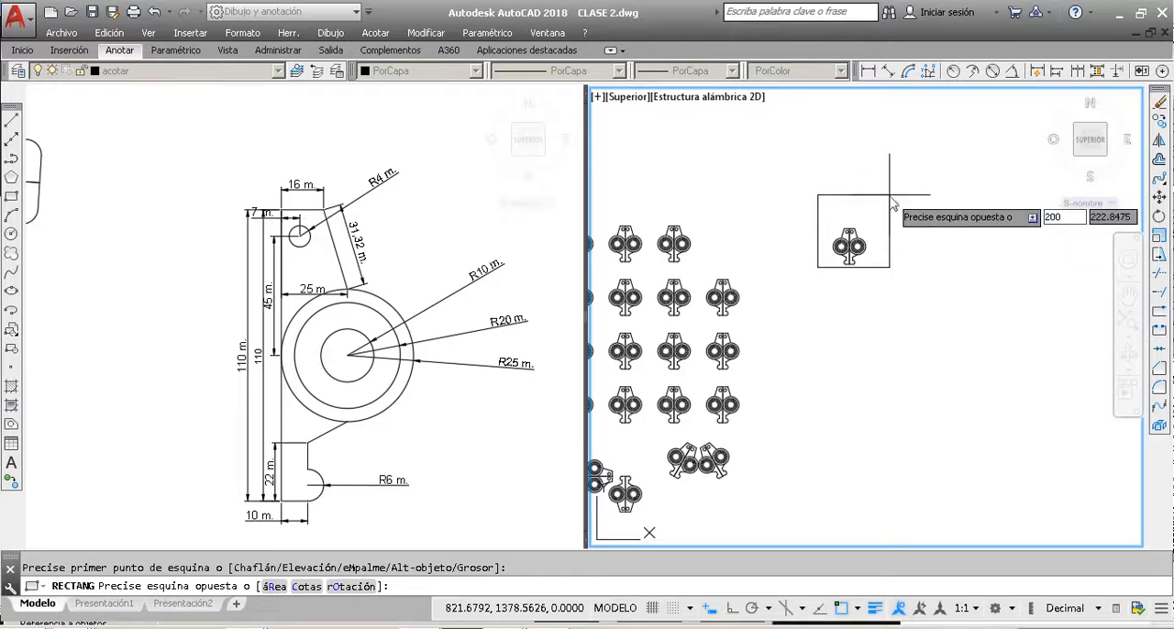
key("Tab")
type("2")
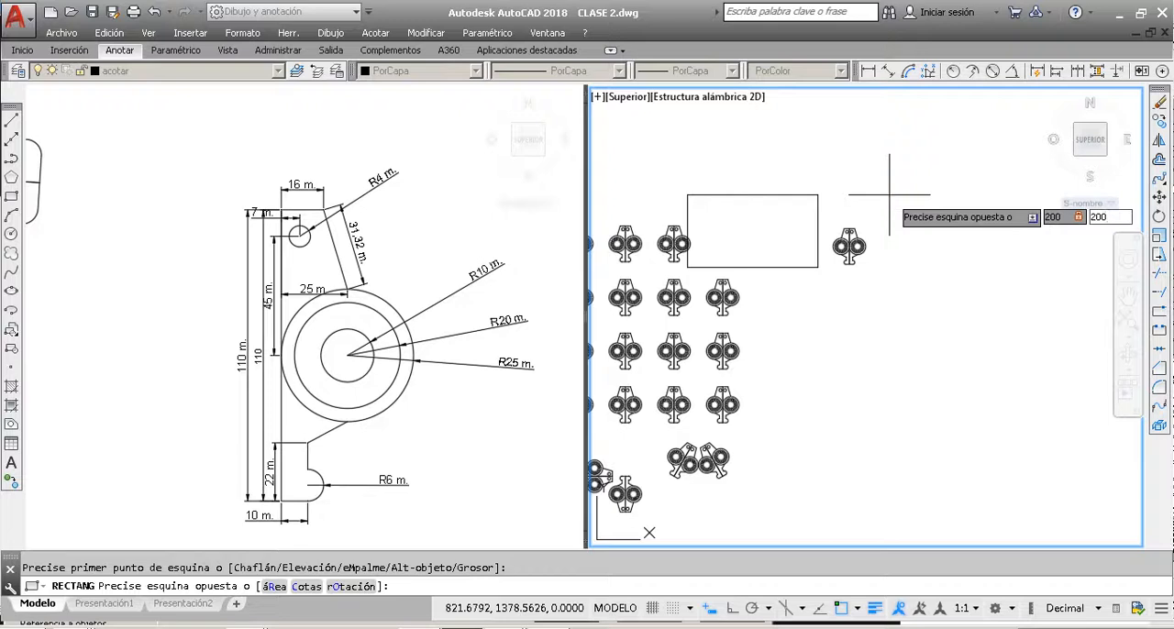
key("Return")
Step: Move the part inside the rectangle from its bottom-edge midpoint to the midpoint of the rectangle's bottom side
scroll(862, 256, "up", 4)
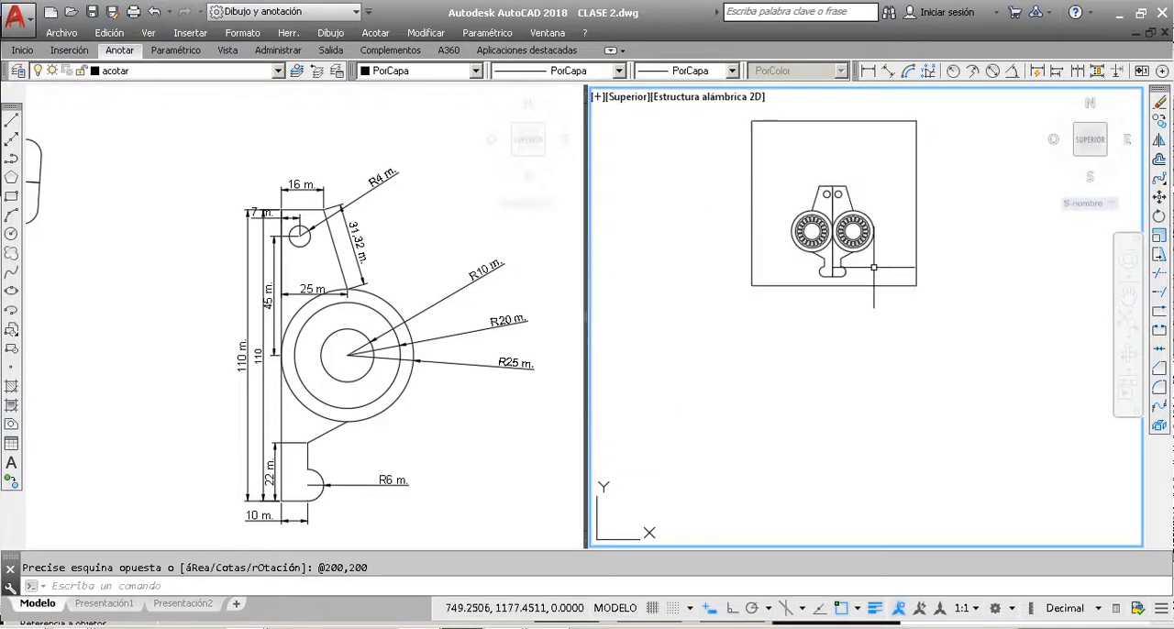
left_click(913, 281)
left_click(779, 147)
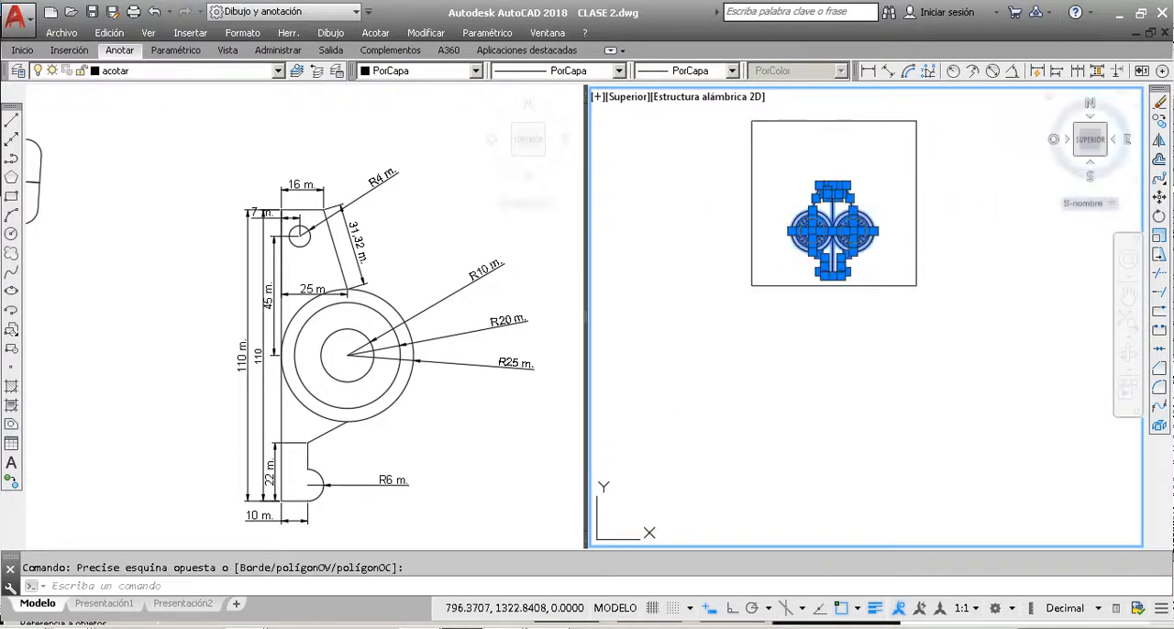
left_click(1160, 196)
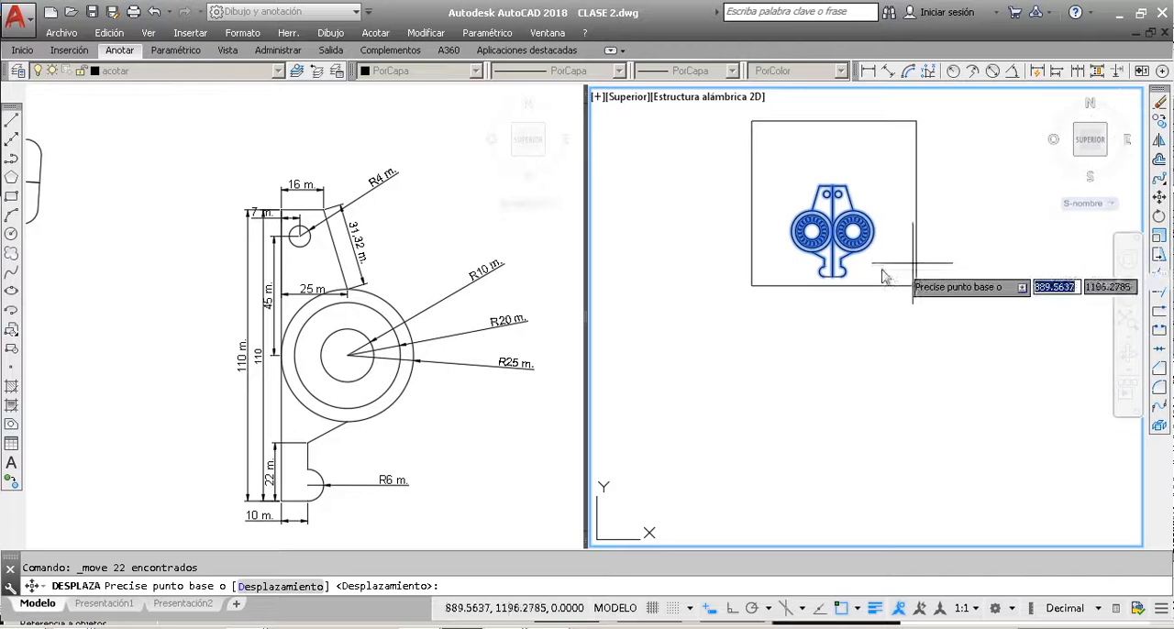
left_click(832, 275)
left_click(834, 285)
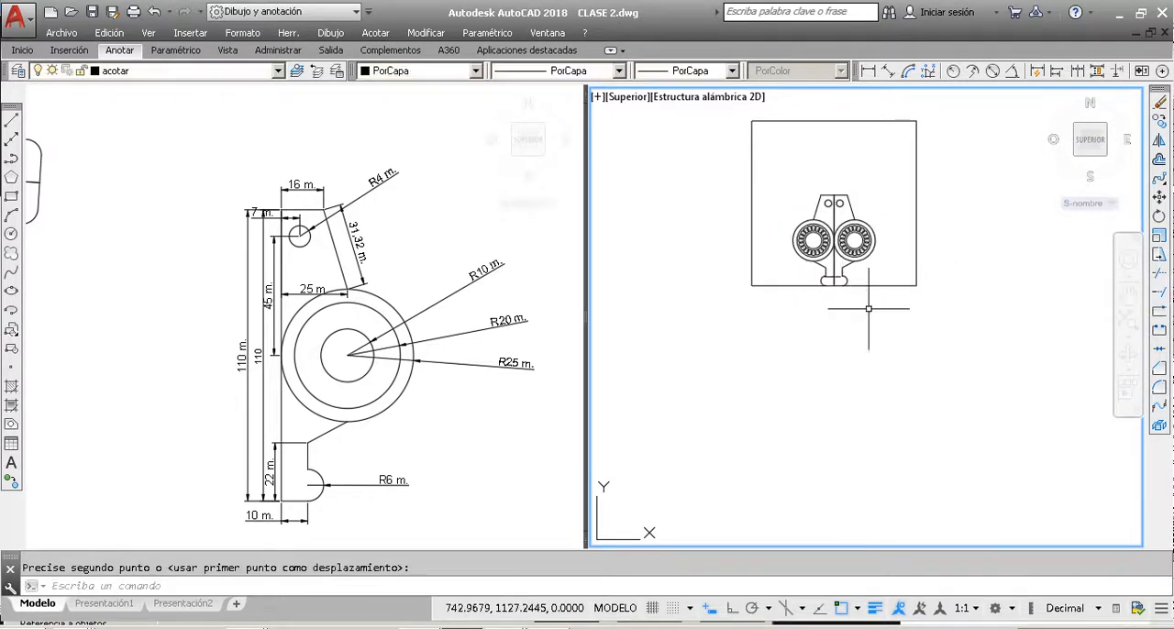
scroll(840, 277, "up", 5)
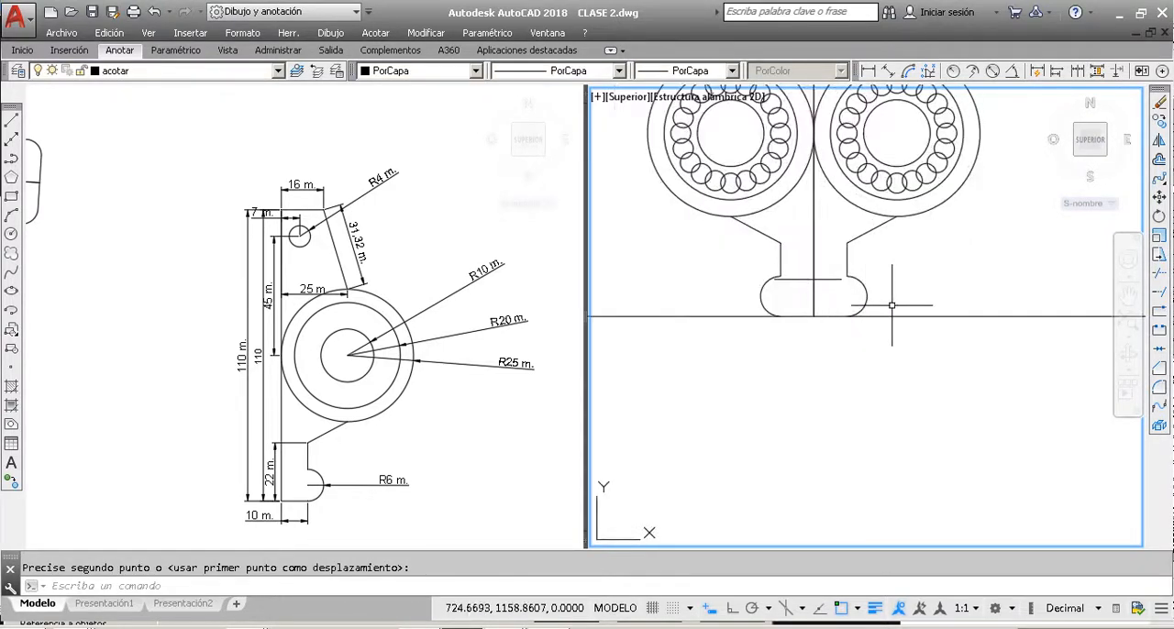
Step: Undo the last move of the part onto the rectangle's bottom side
left_click(823, 280)
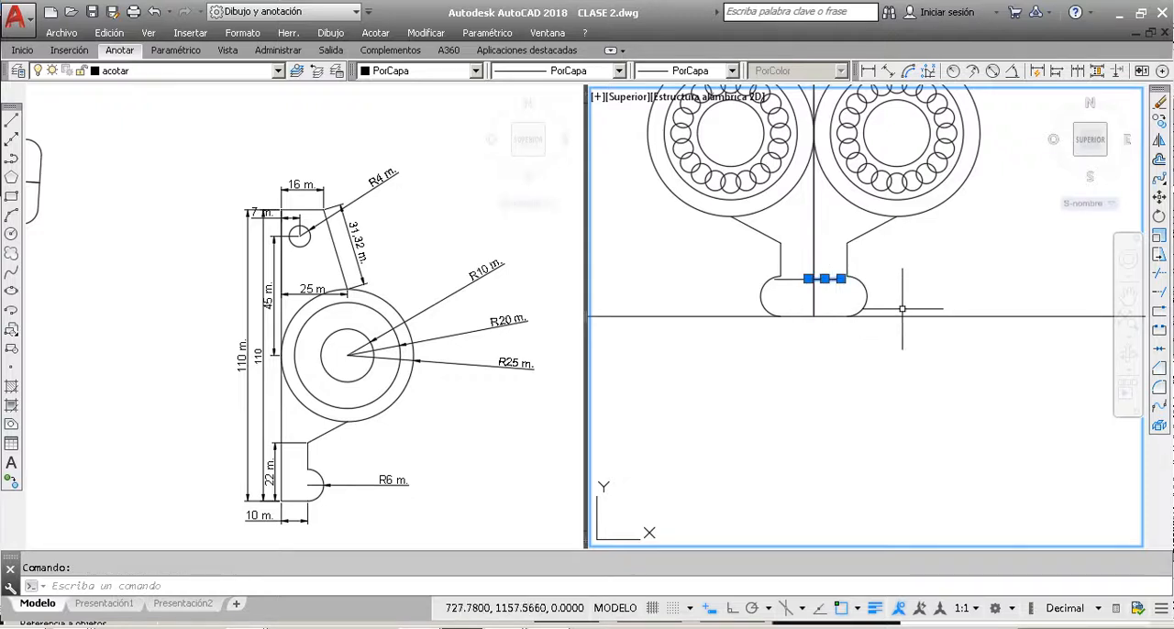
key("Escape")
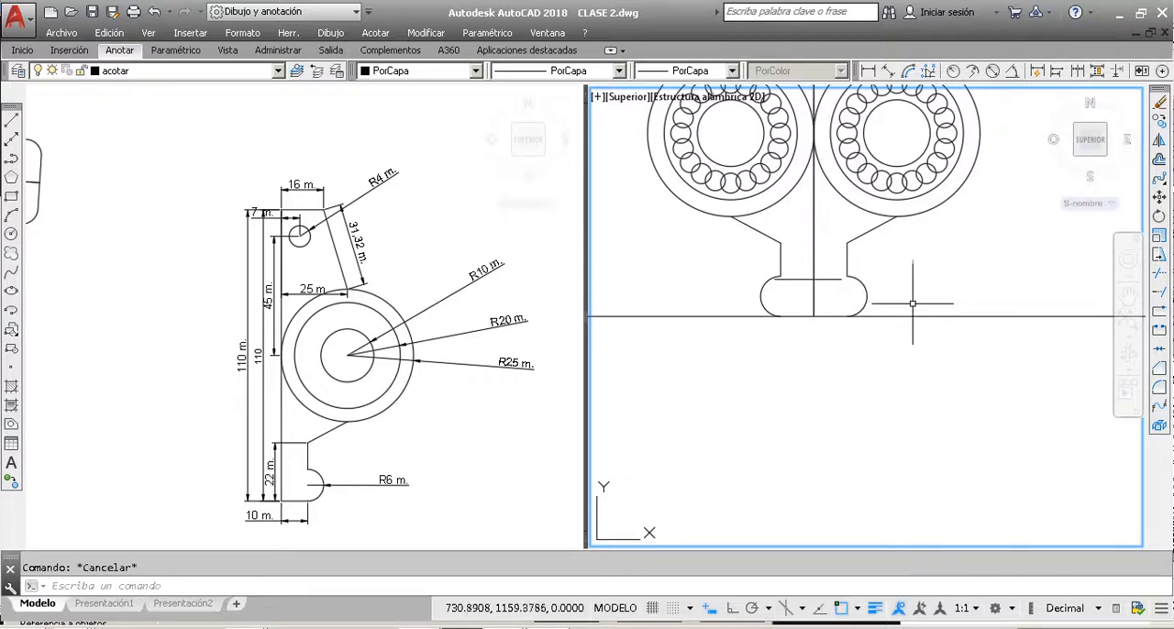
key("ctrl+z")
key("ctrl+z")
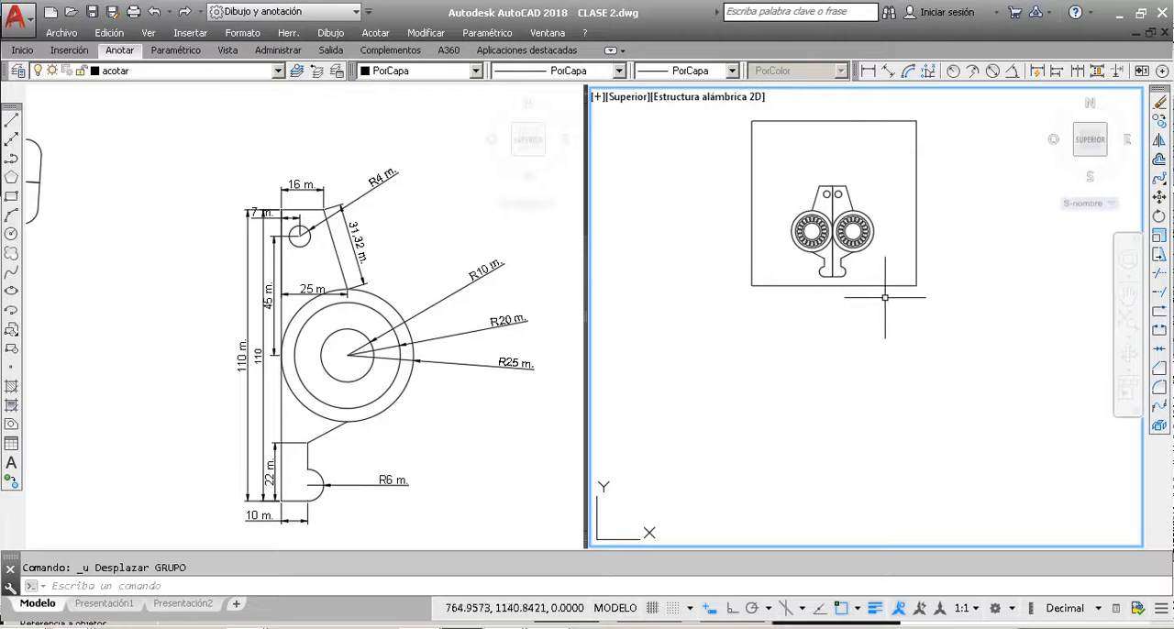
Step: Select the entire part inside the rectangle and move it from its bottom-edge midpoint to the midpoint of the rectangle's bottom side
left_click(857, 279)
left_click(747, 133)
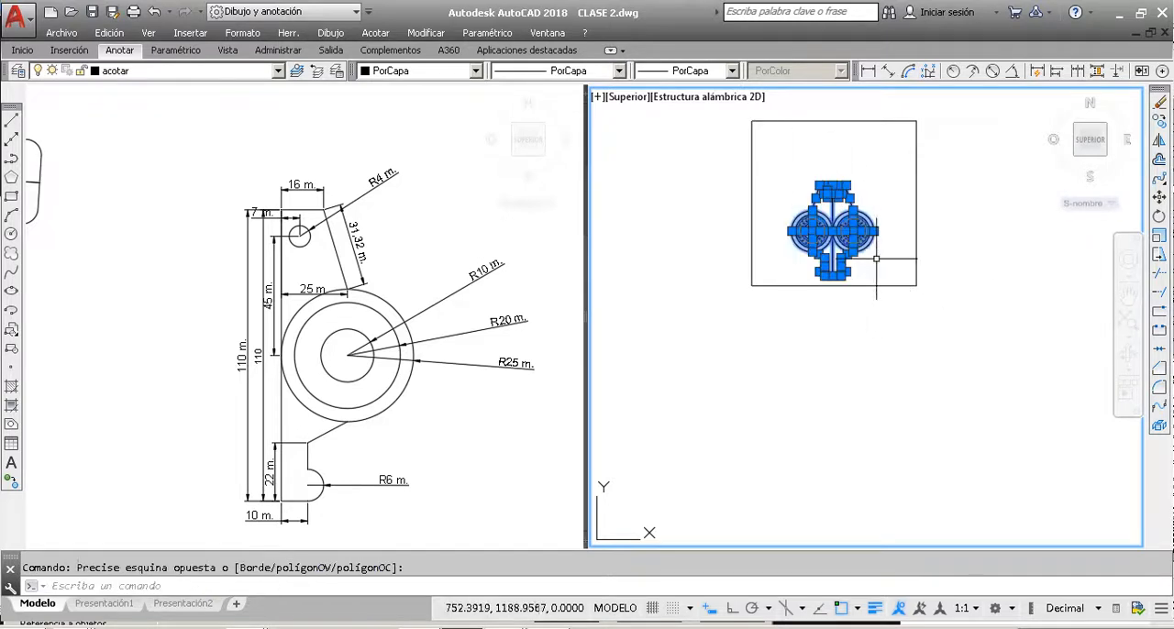
left_click(803, 181)
left_click(892, 242)
left_click(894, 251)
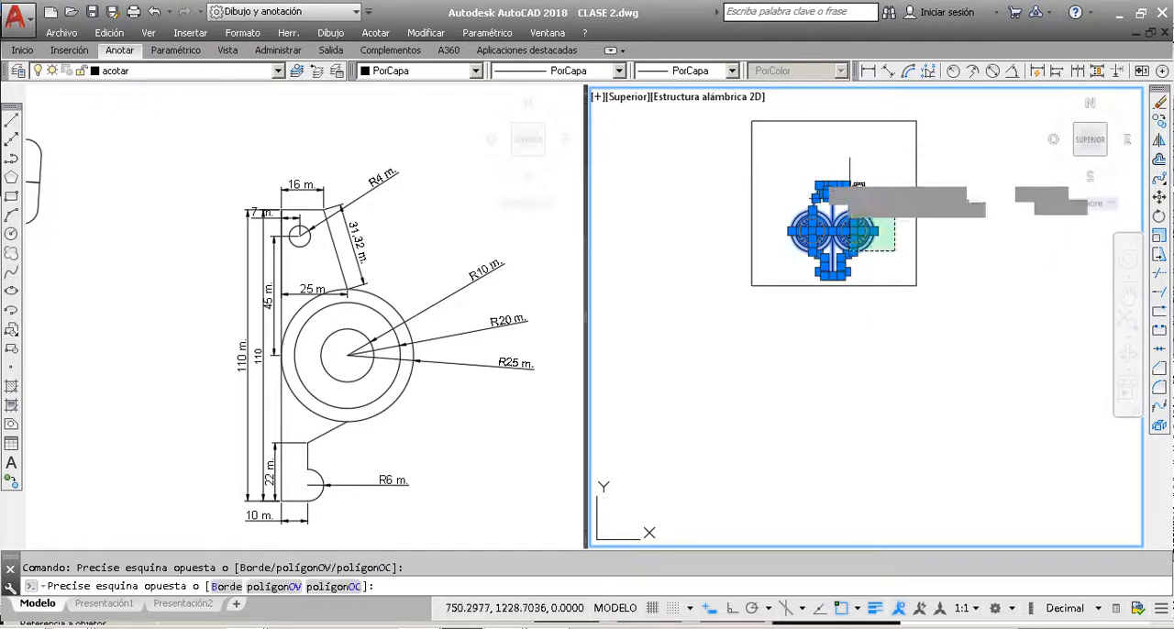
left_click(802, 163)
left_click(1160, 197)
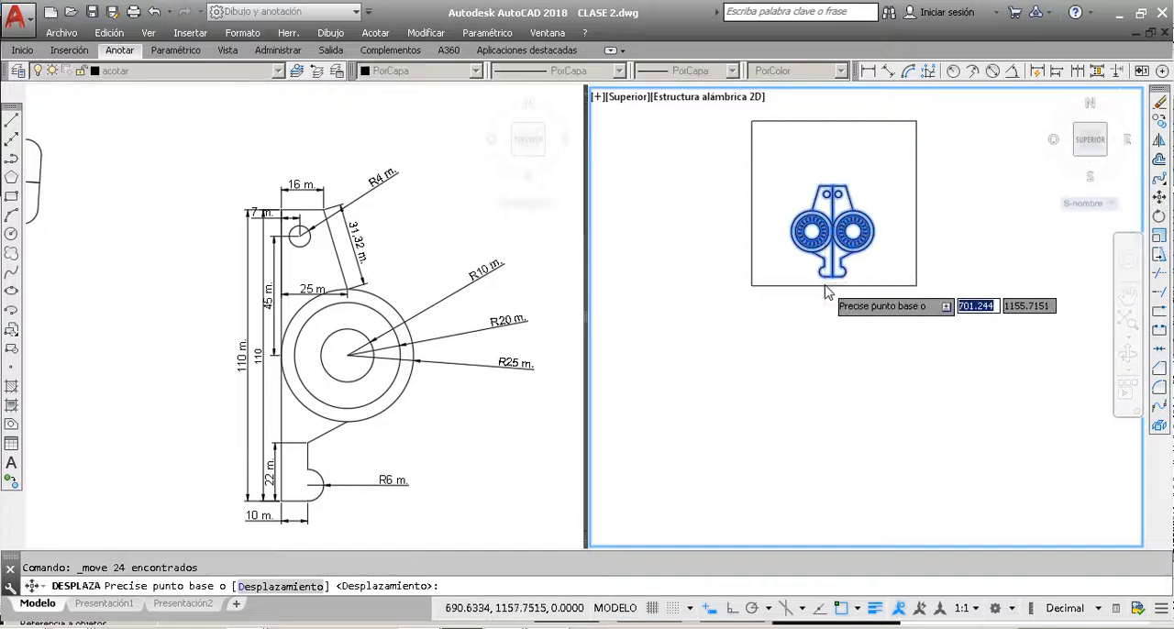
scroll(862, 291, "up", 8)
left_click(864, 254)
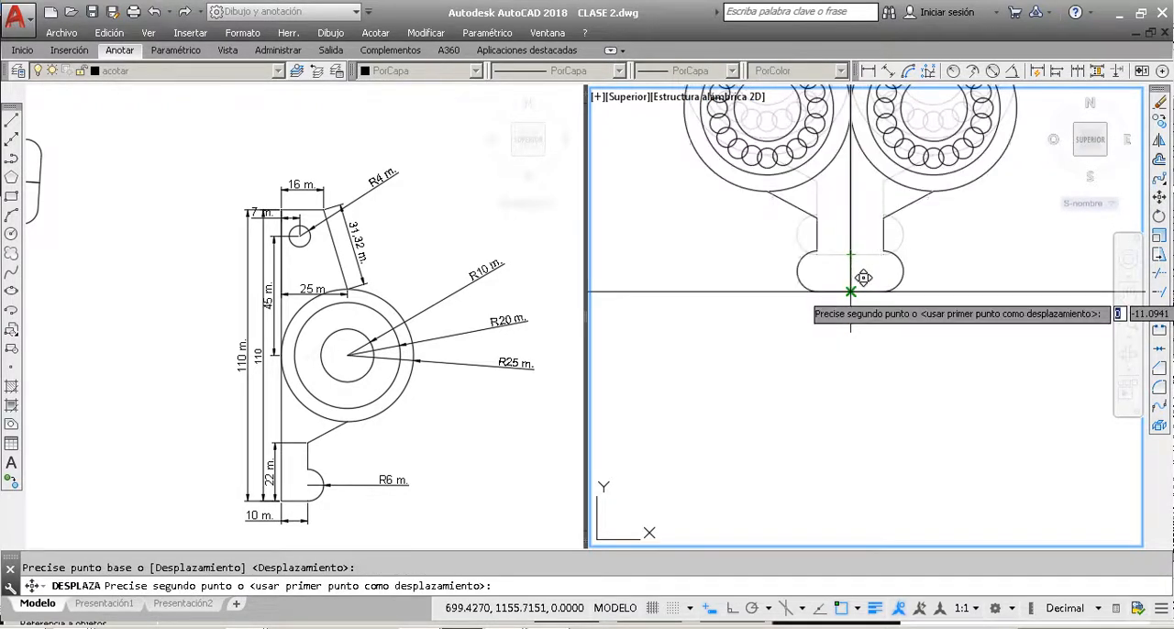
left_click(868, 277)
scroll(868, 277, "down", 4)
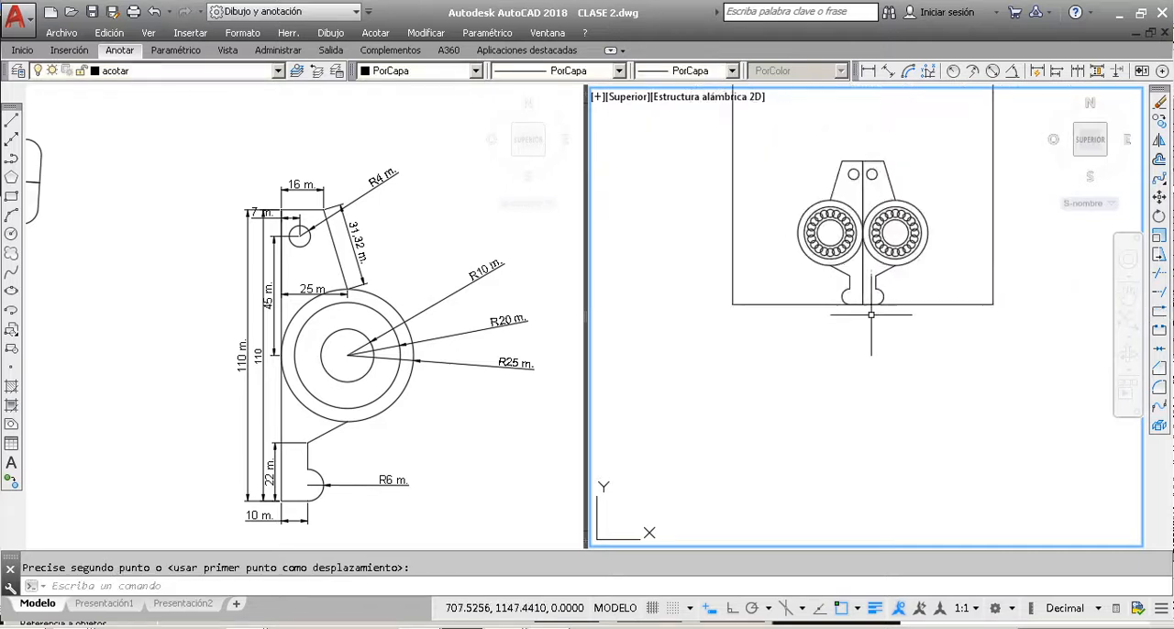
left_click(927, 328)
left_click(775, 149)
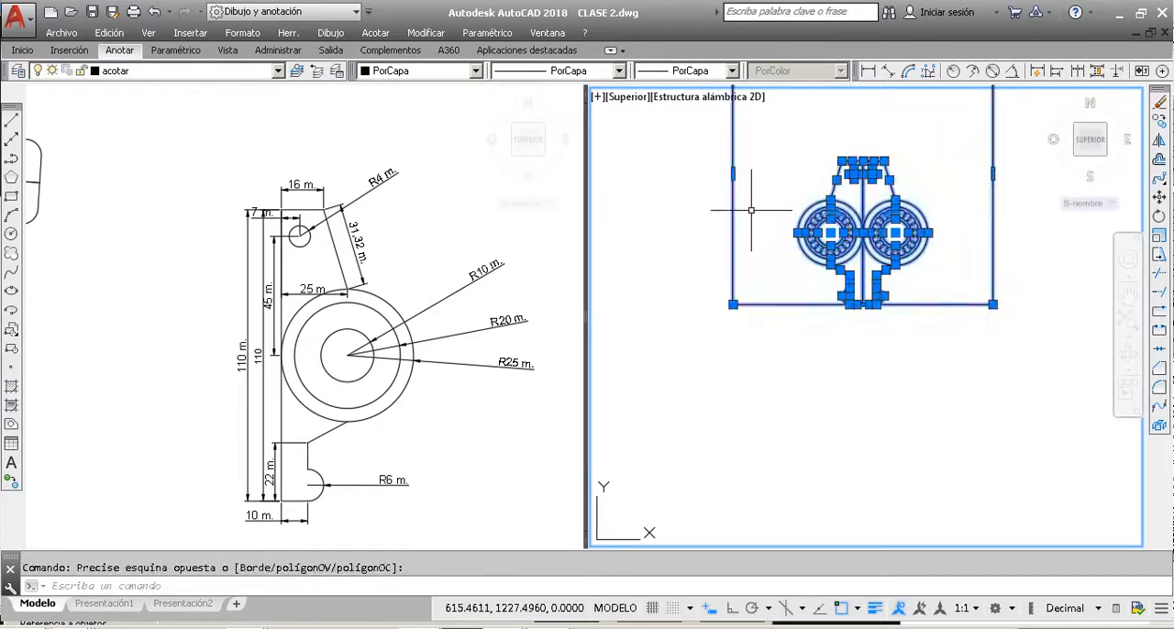
scroll(852, 398, "down", 3)
scroll(871, 362, "up", 3)
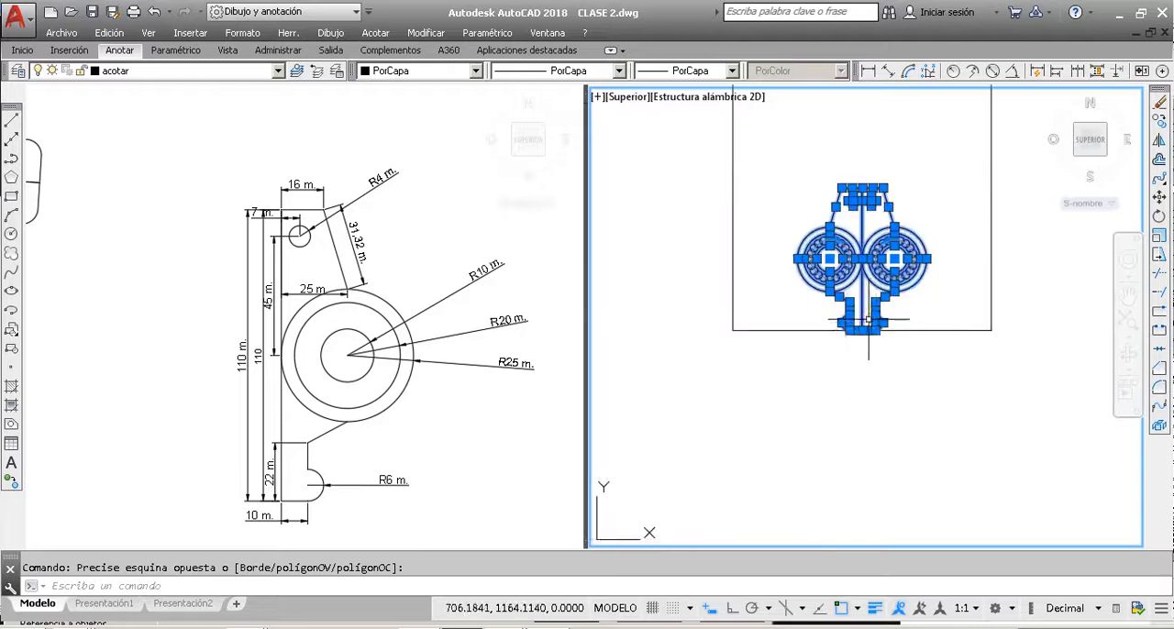
key("Escape")
scroll(903, 362, "down", 3)
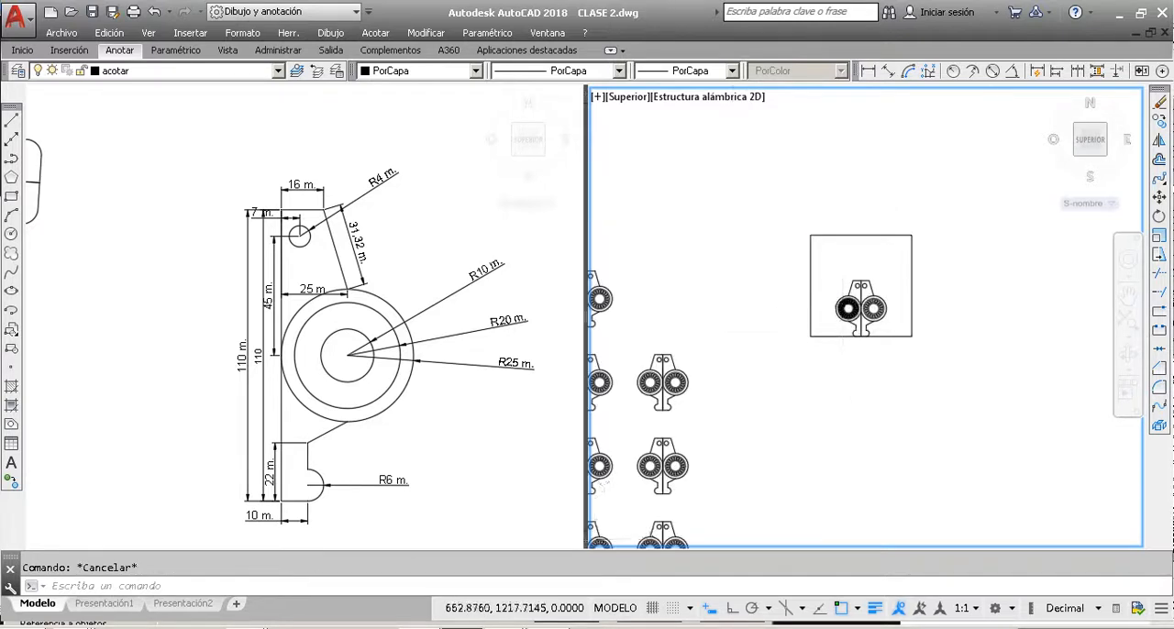
scroll(934, 399, "up", 3)
left_click(1027, 483)
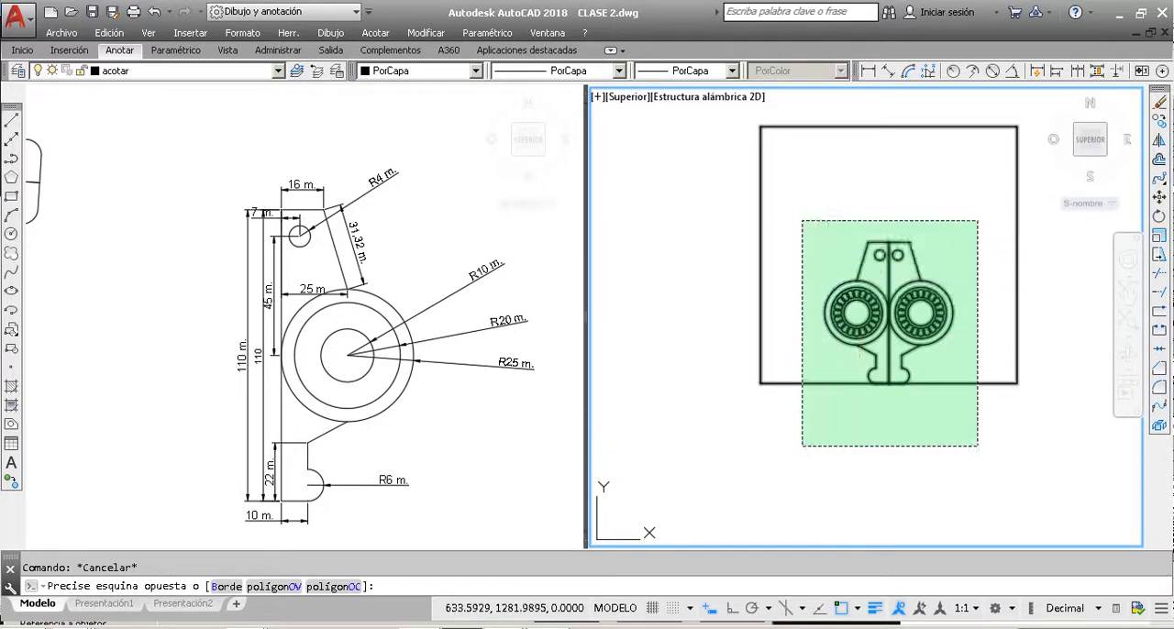
left_click(807, 220)
key("Escape")
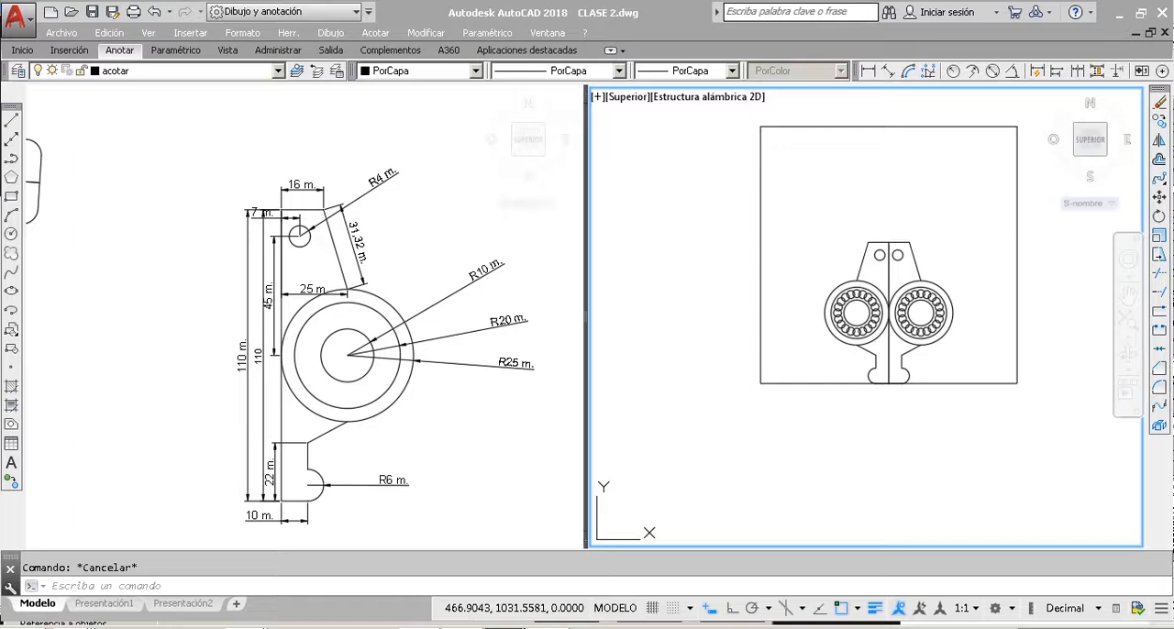
left_click(763, 389)
left_click(816, 449)
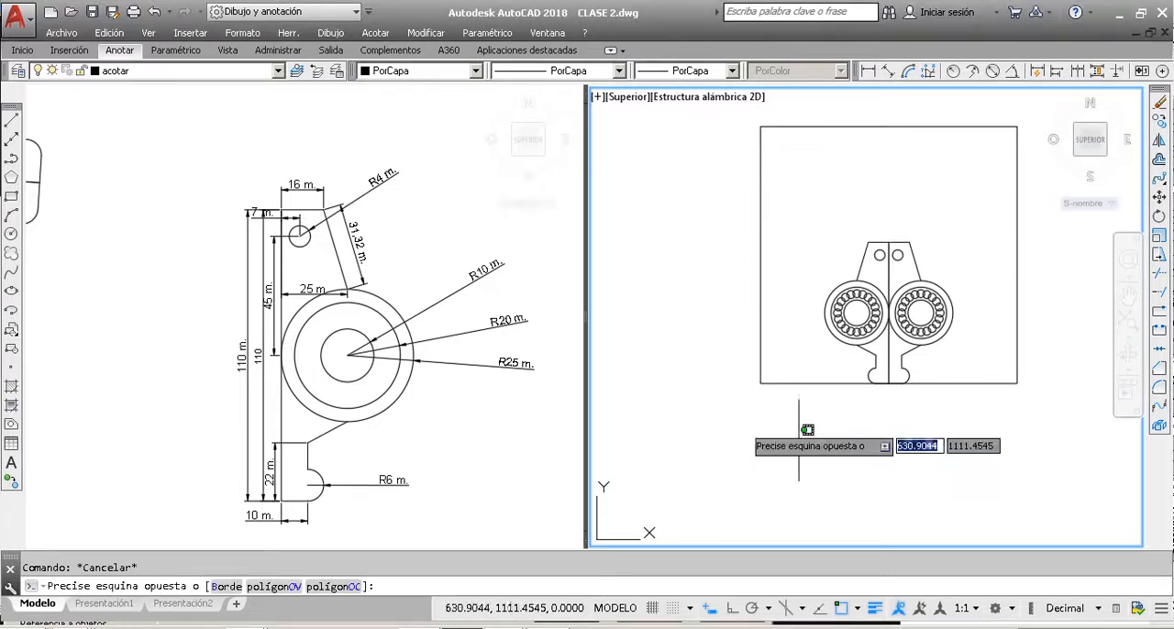
left_click(661, 401)
left_click(630, 313)
left_click(748, 453)
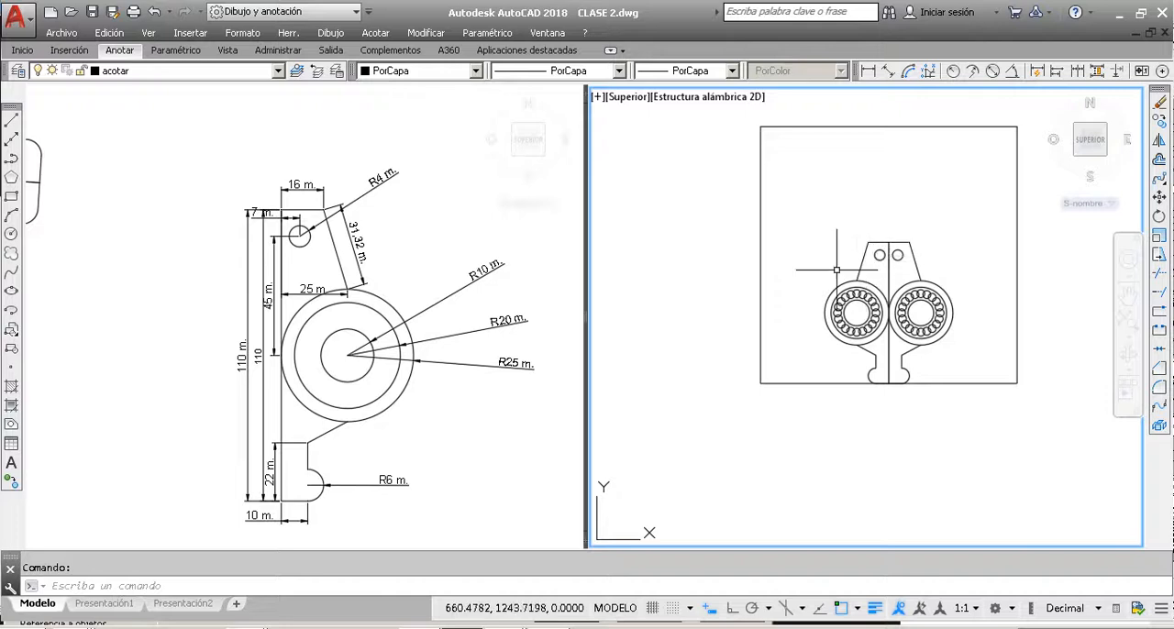
left_click(804, 243)
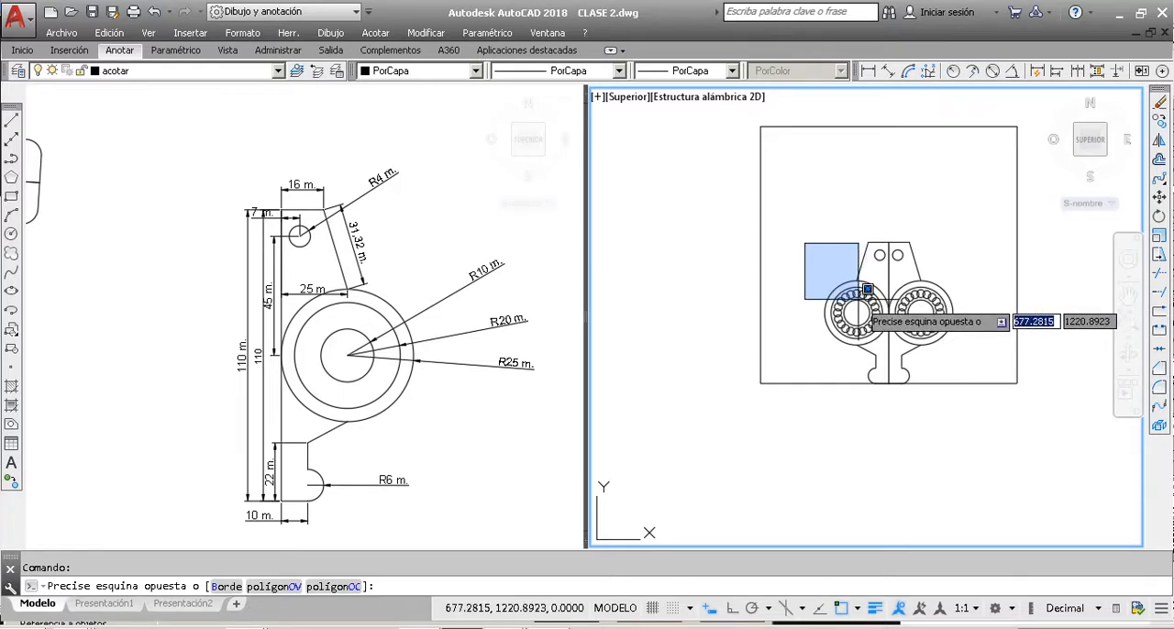
key("Escape")
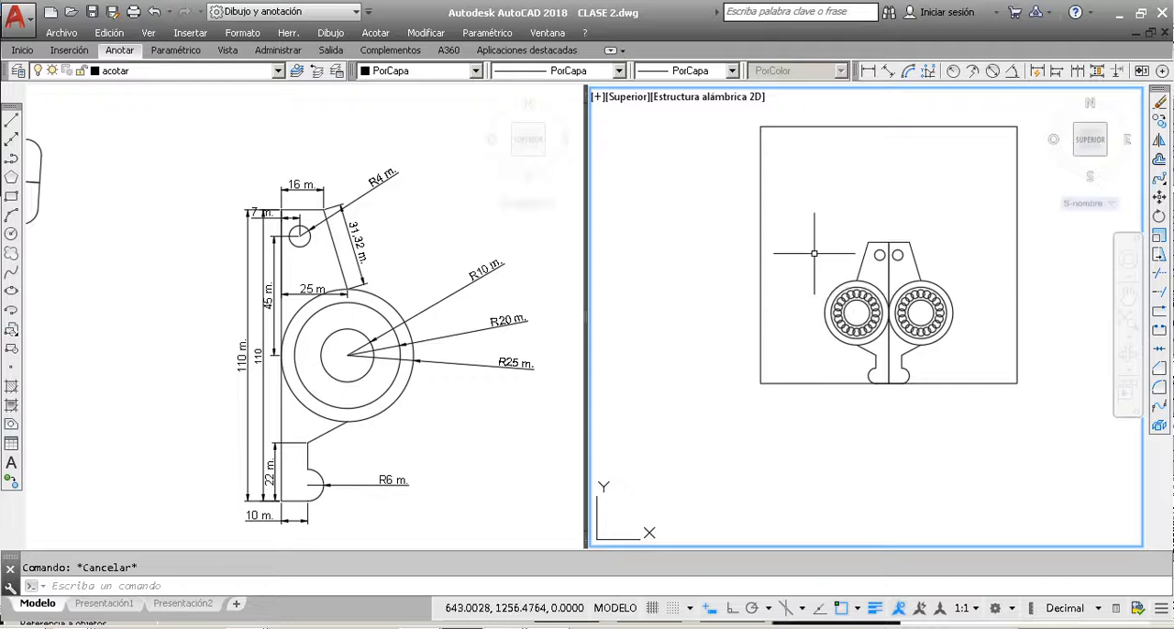
scroll(697, 257, "down", 2)
scroll(784, 259, "down", 1)
scroll(784, 260, "up", 3)
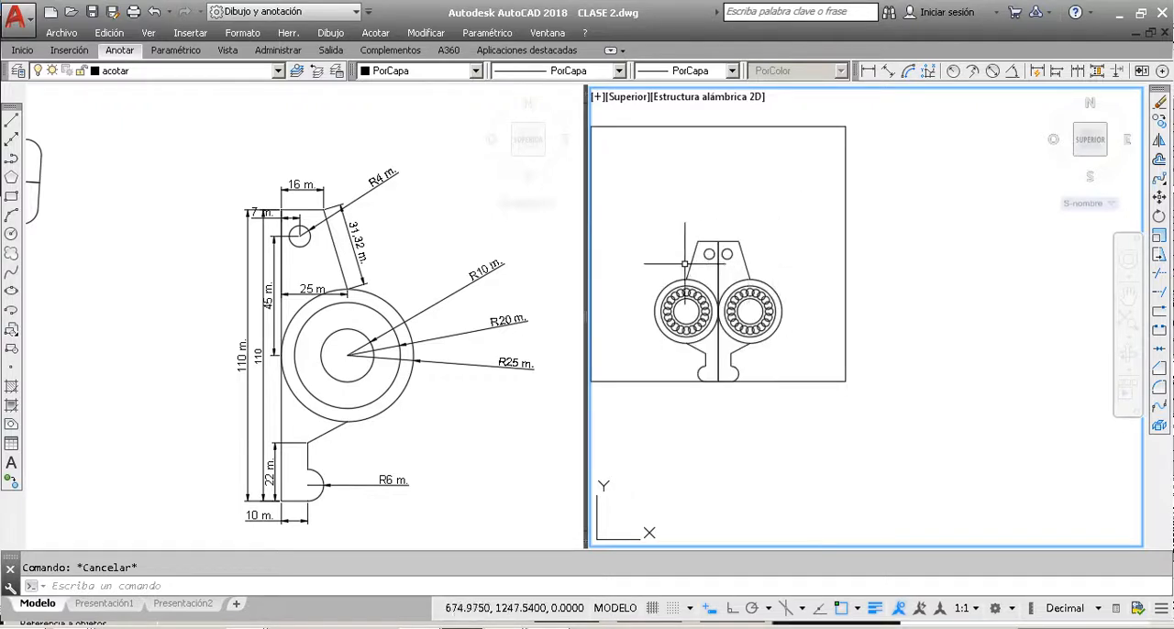
scroll(739, 258, "down", 4)
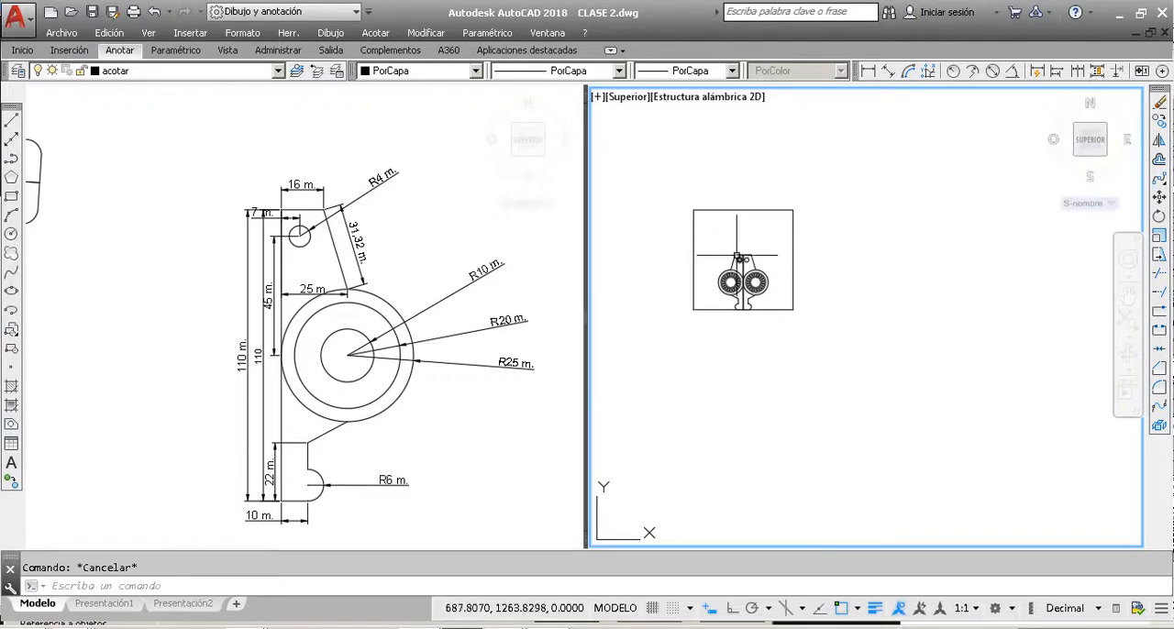
scroll(736, 257, "up", 4)
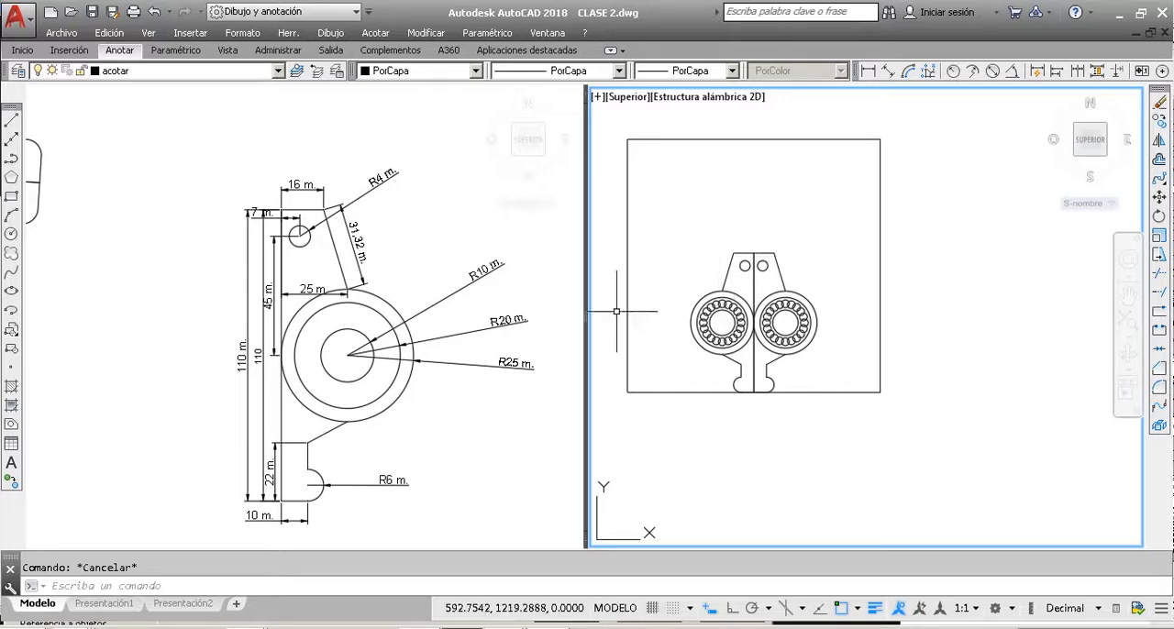
Step: Switch to the REGISTRO AUTOCAD (1).xlsx workbook in Excel, enter 1 in cell E20 of the REGISTRO sheet, and return to the AutoCAD drawing
left_click(243, 627)
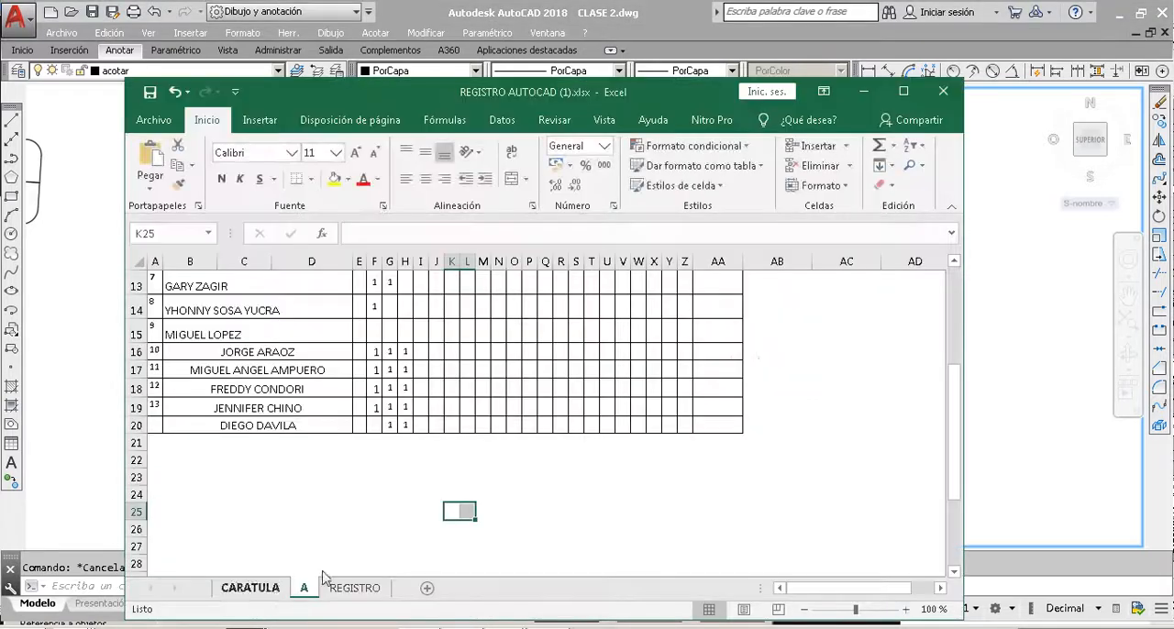
scroll(417, 381, "up", 3)
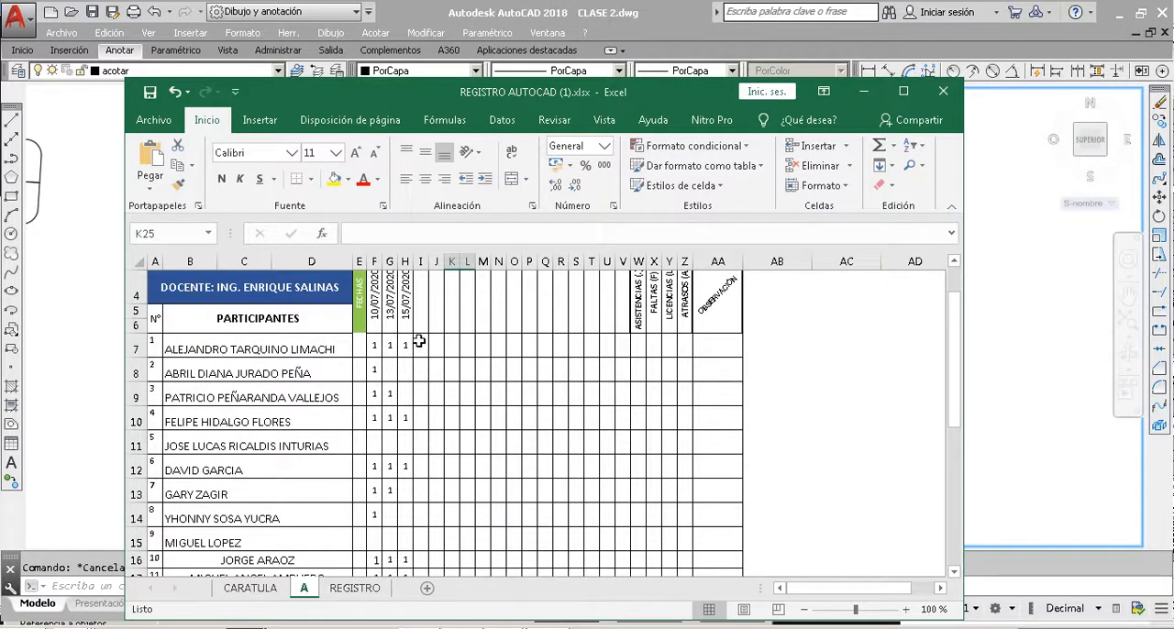
left_click(357, 588)
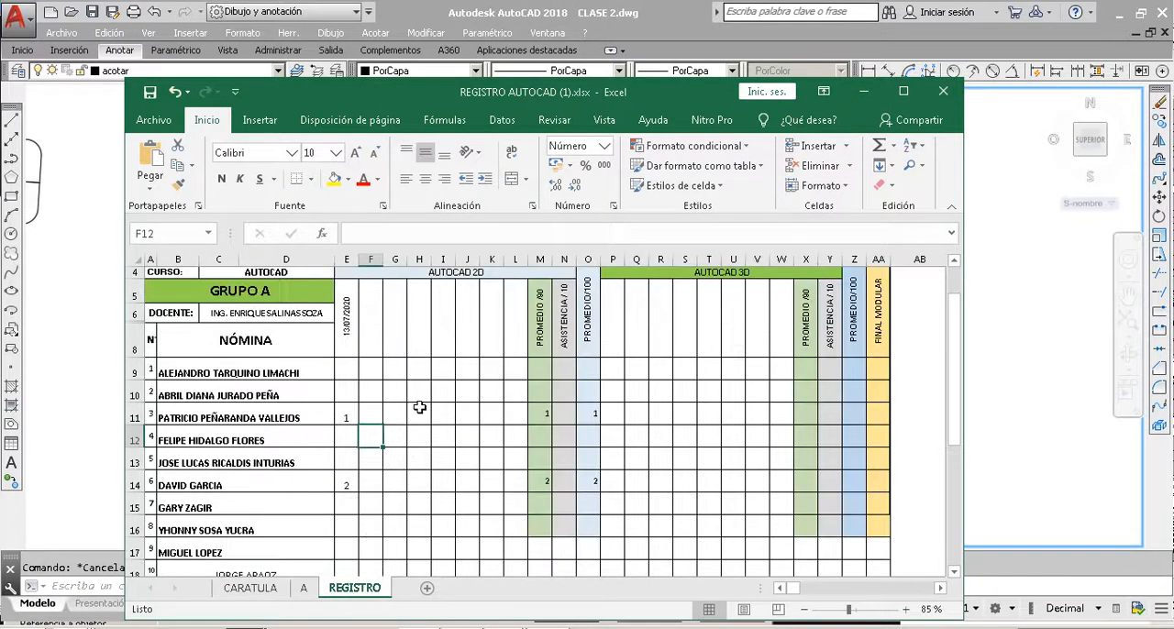
scroll(419, 406, "down", 1)
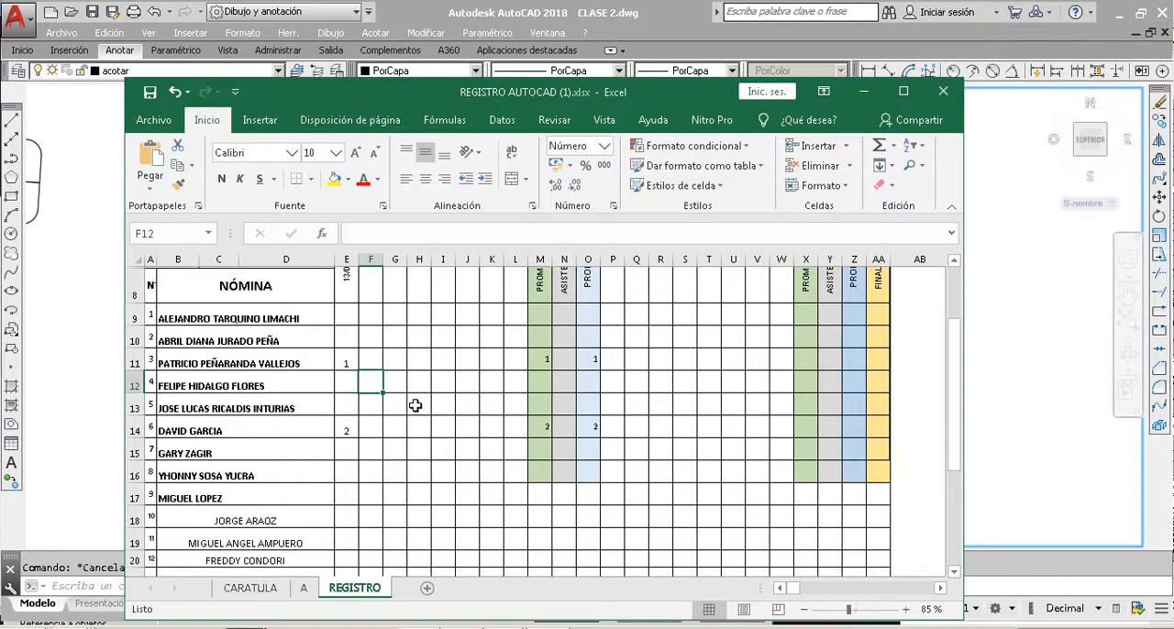
scroll(415, 406, "down", 1)
scroll(393, 405, "down", 1)
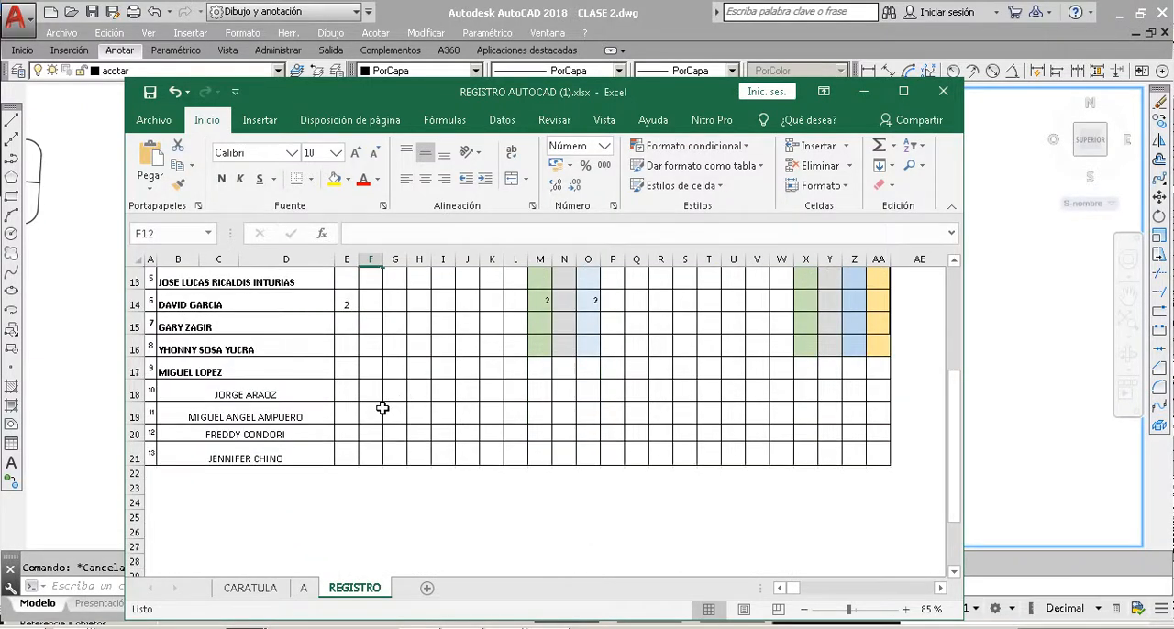
left_click(354, 434)
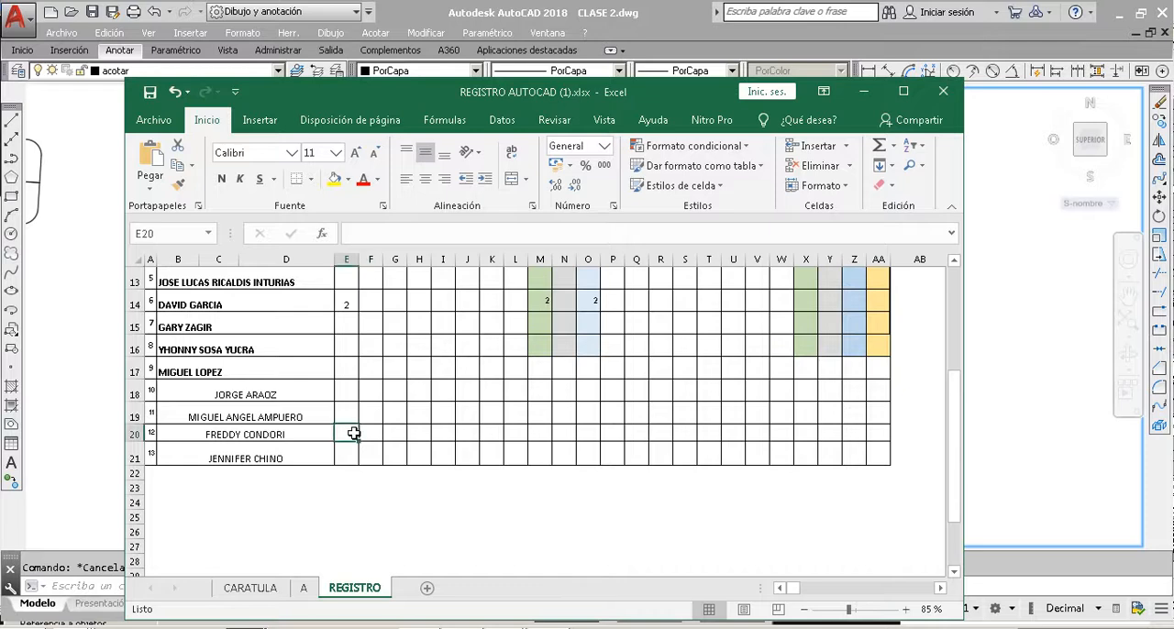
type("1")
left_click(376, 453)
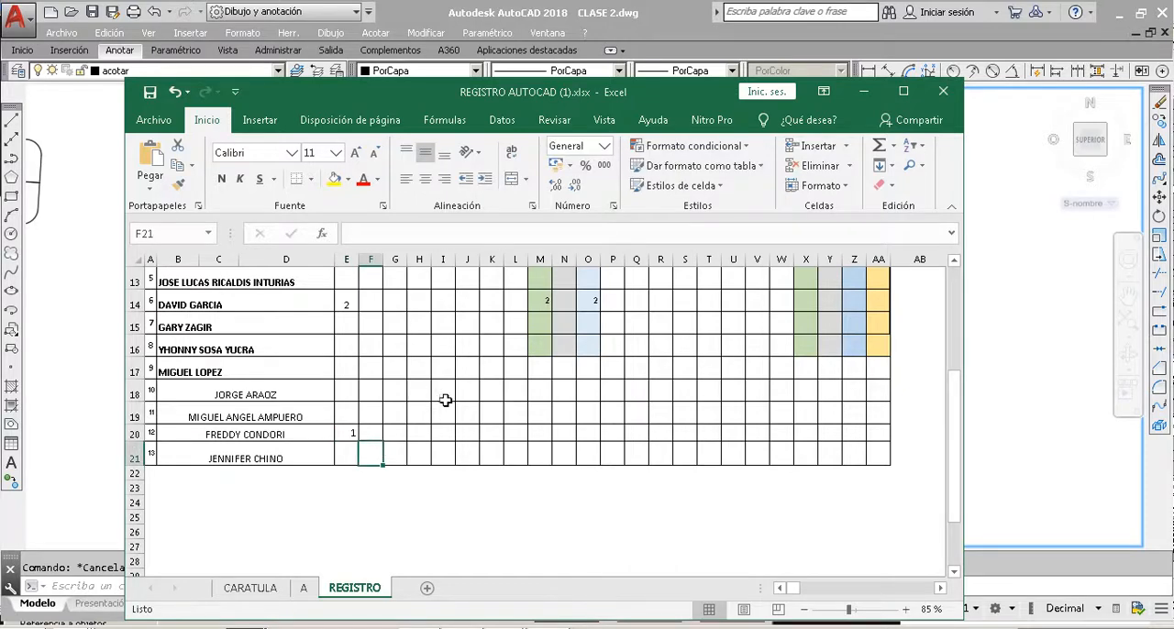
left_click(863, 93)
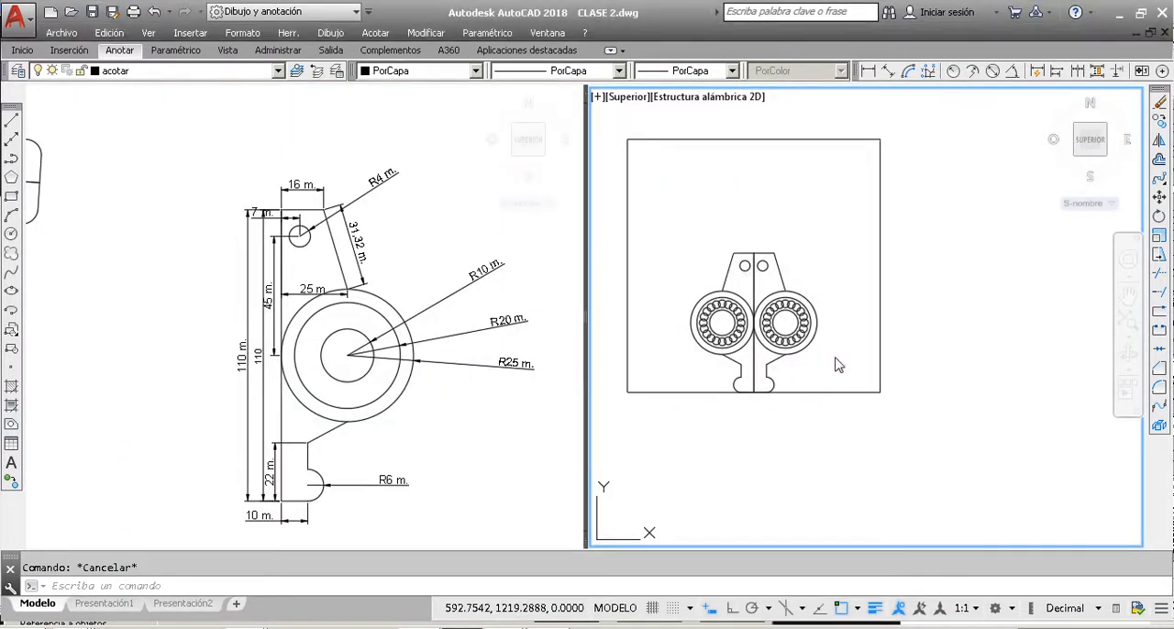
left_click(660, 264)
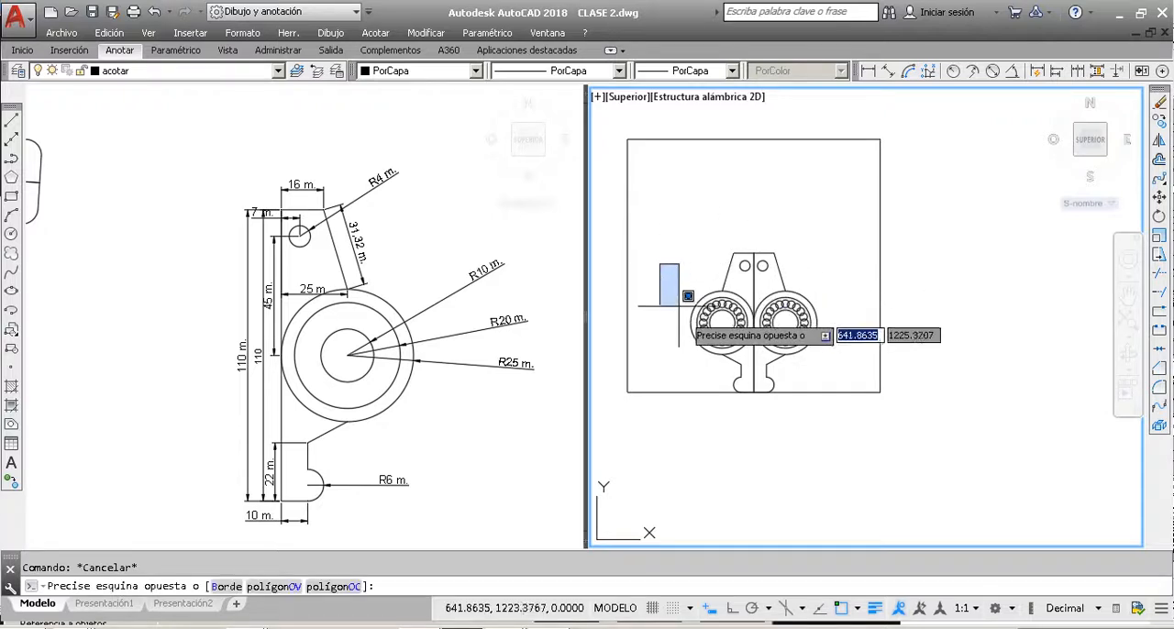
left_click(765, 363)
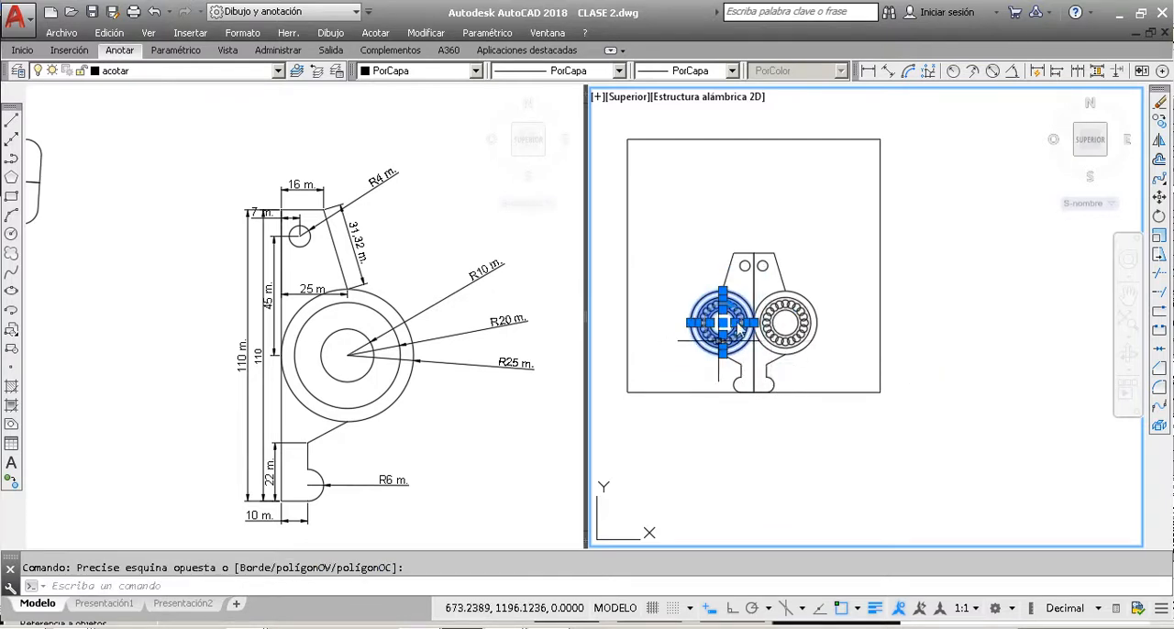
scroll(733, 323, "up", 1)
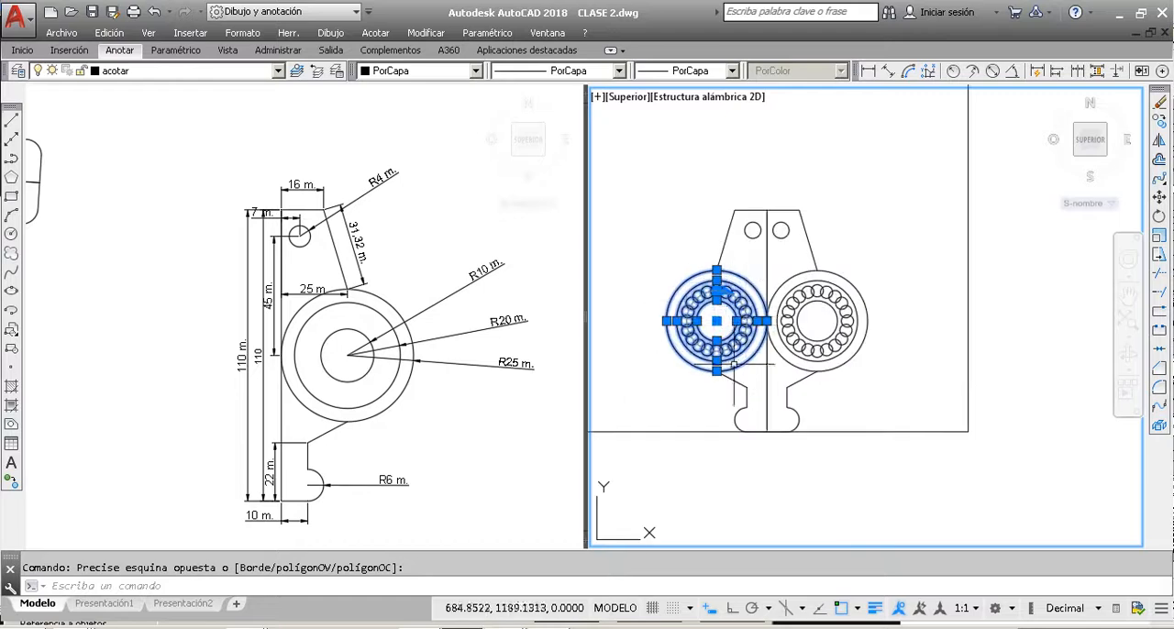
scroll(730, 321, "down", 1)
key("Escape")
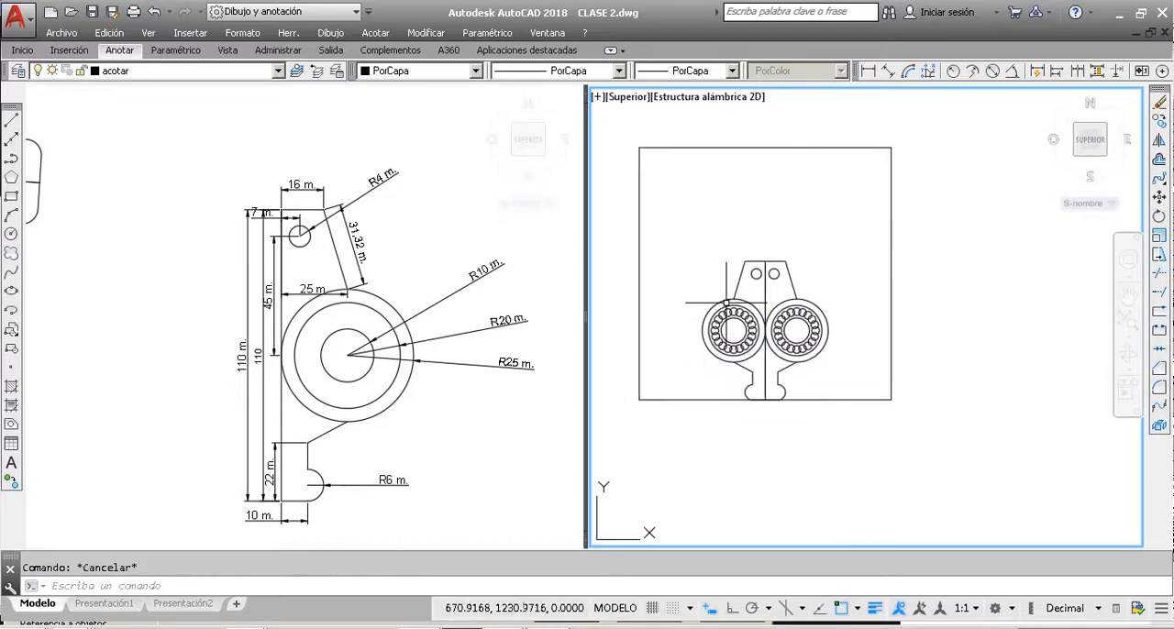
left_click(664, 214)
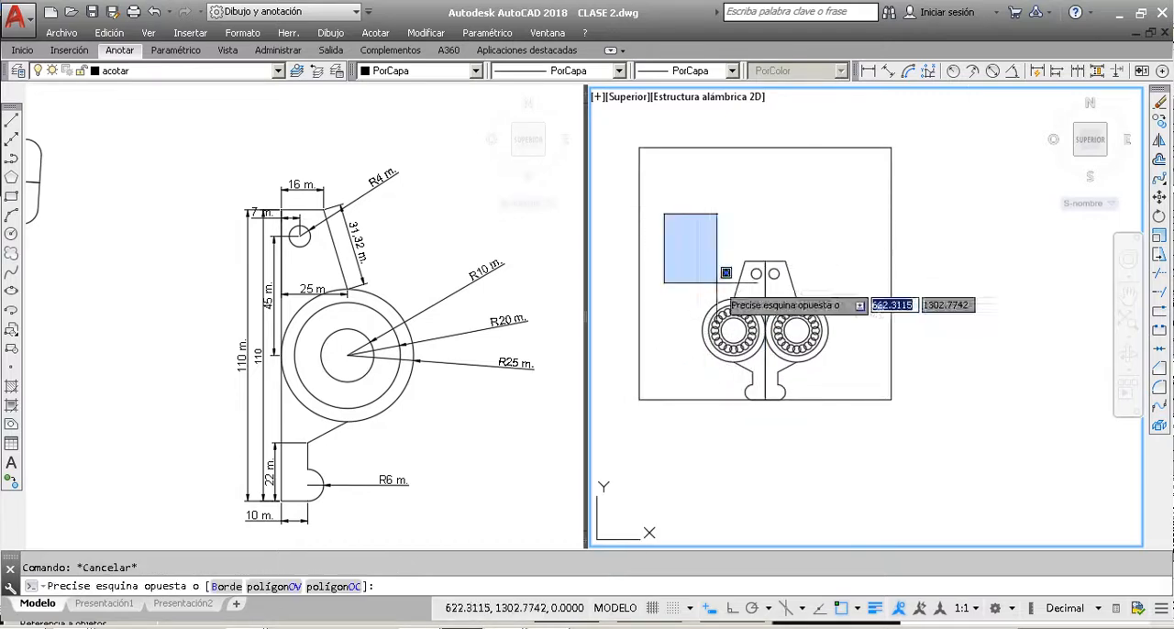
left_click(856, 412)
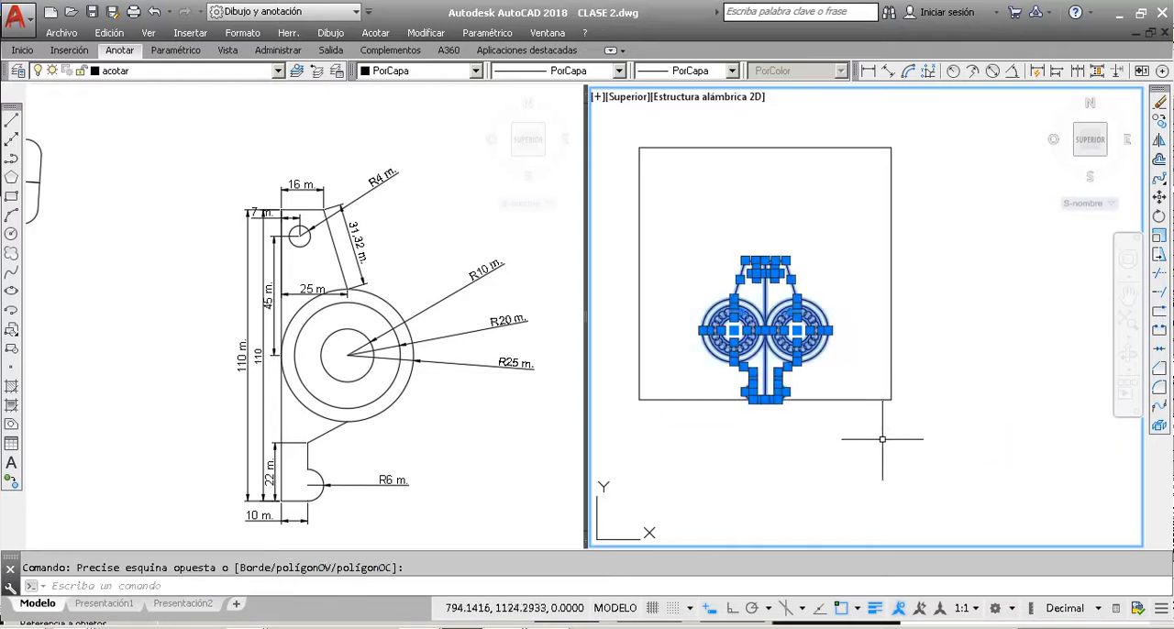
key("Escape")
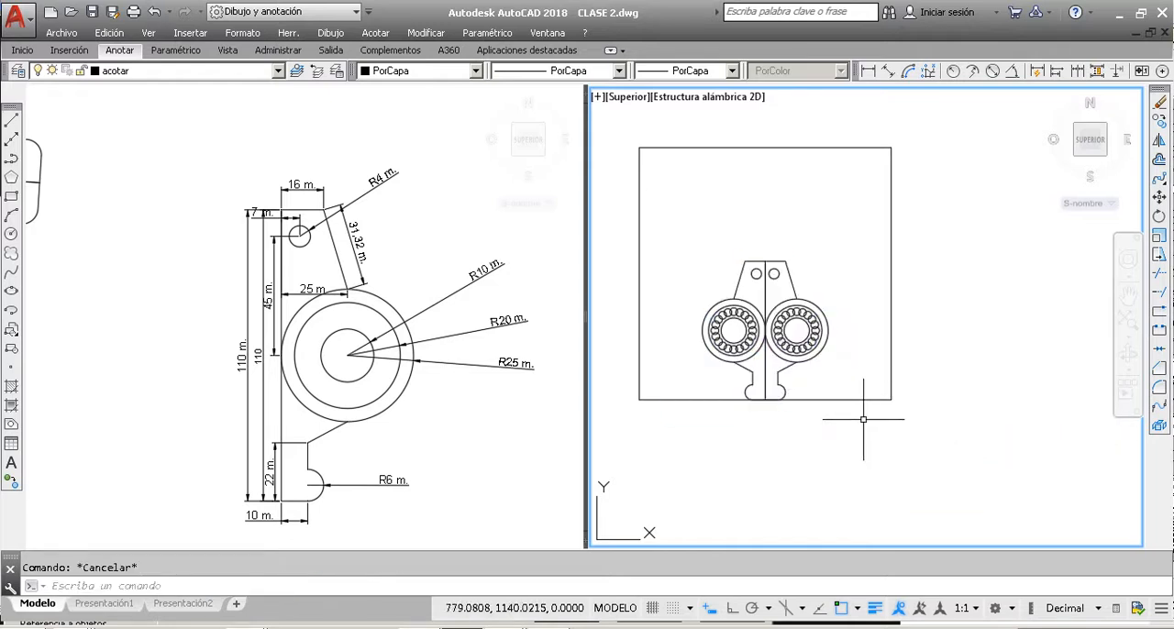
left_click(863, 420)
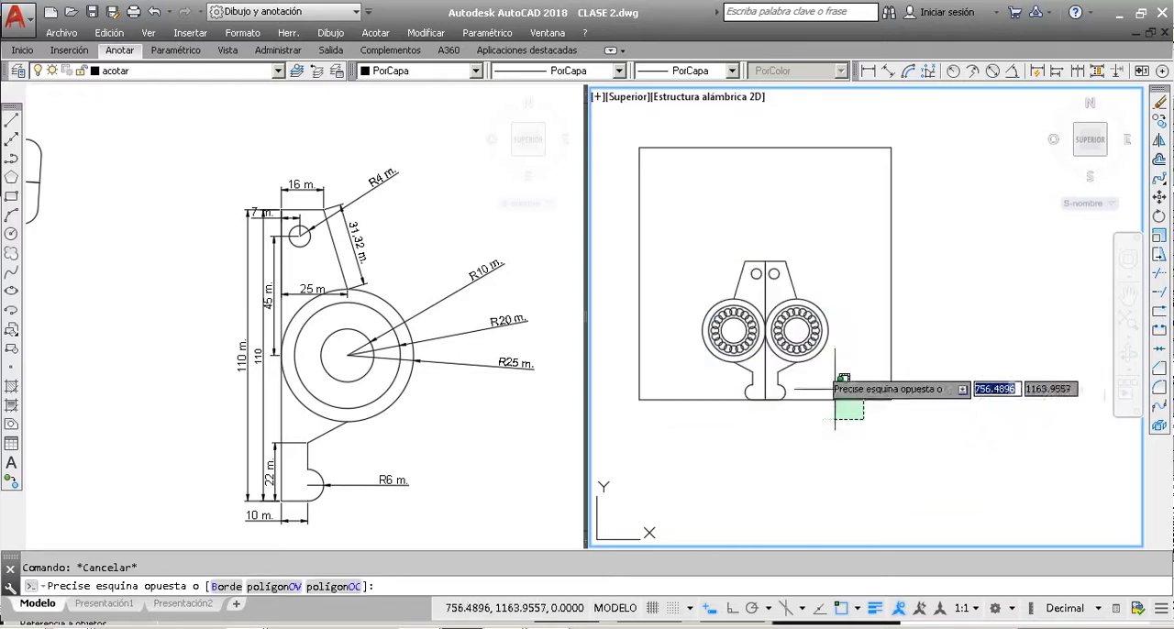
left_click(682, 249)
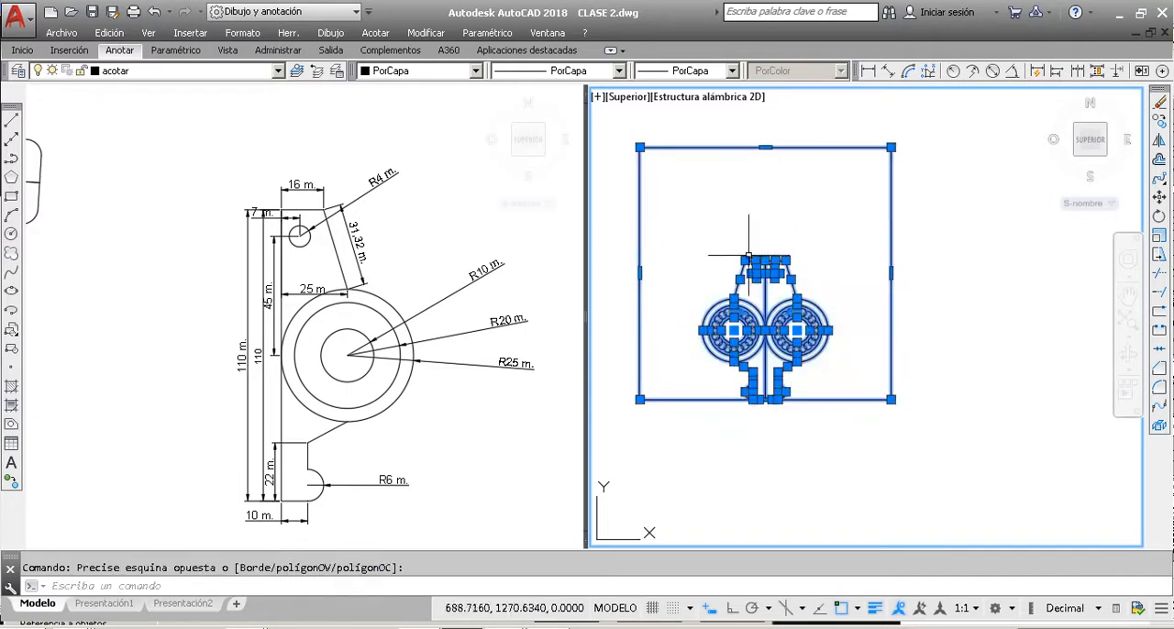
key("Escape")
Step: Scale the part without the rectangle by reference from its bottom midpoint, taking its height as reference and the rectangle's top-side midpoint as new length
left_click(672, 211)
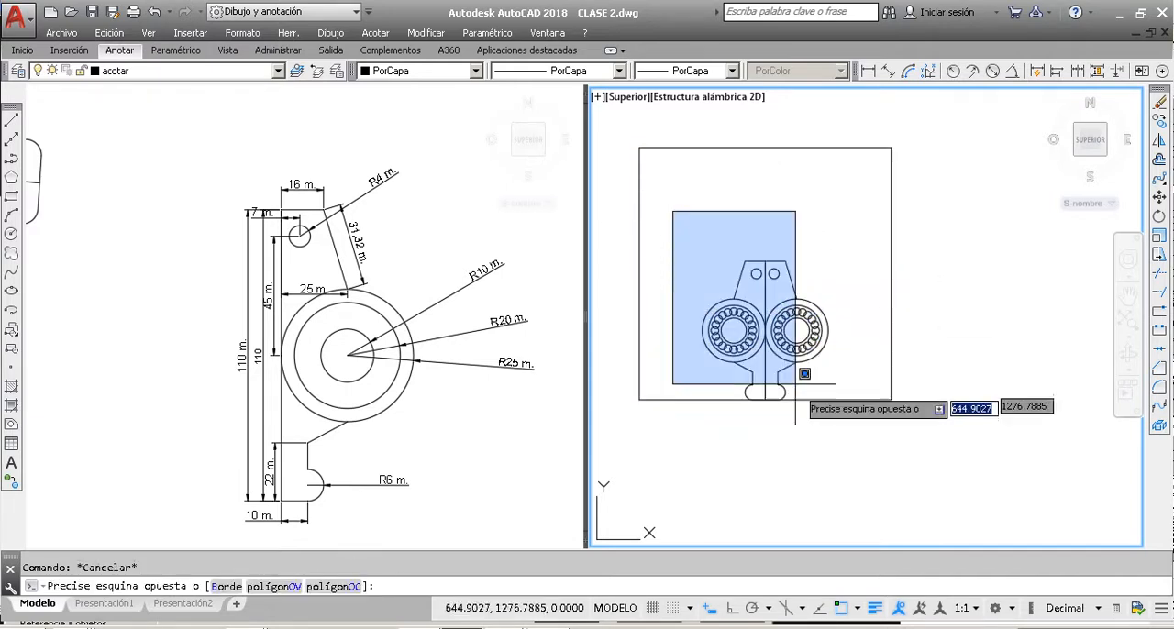
left_click(870, 436)
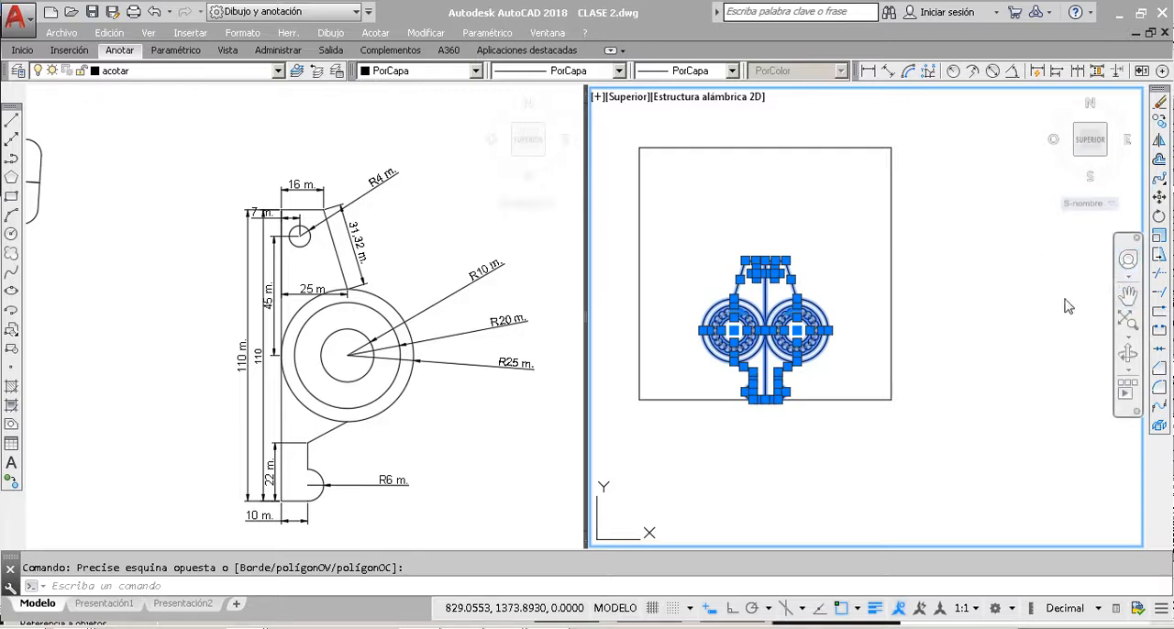
left_click(1159, 236)
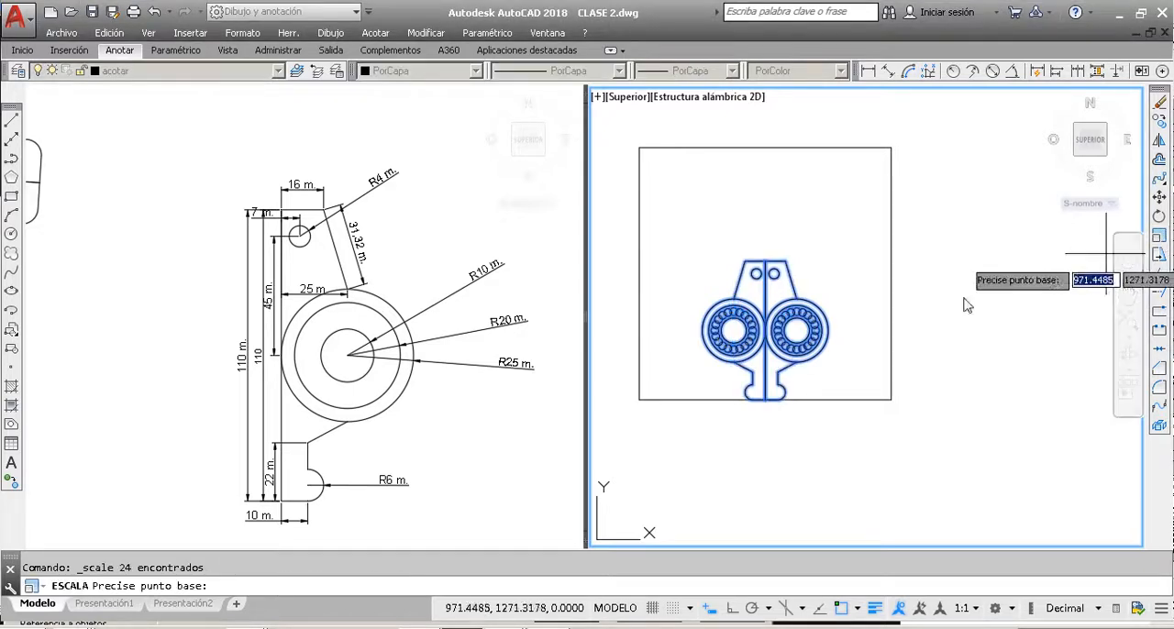
left_click(765, 400)
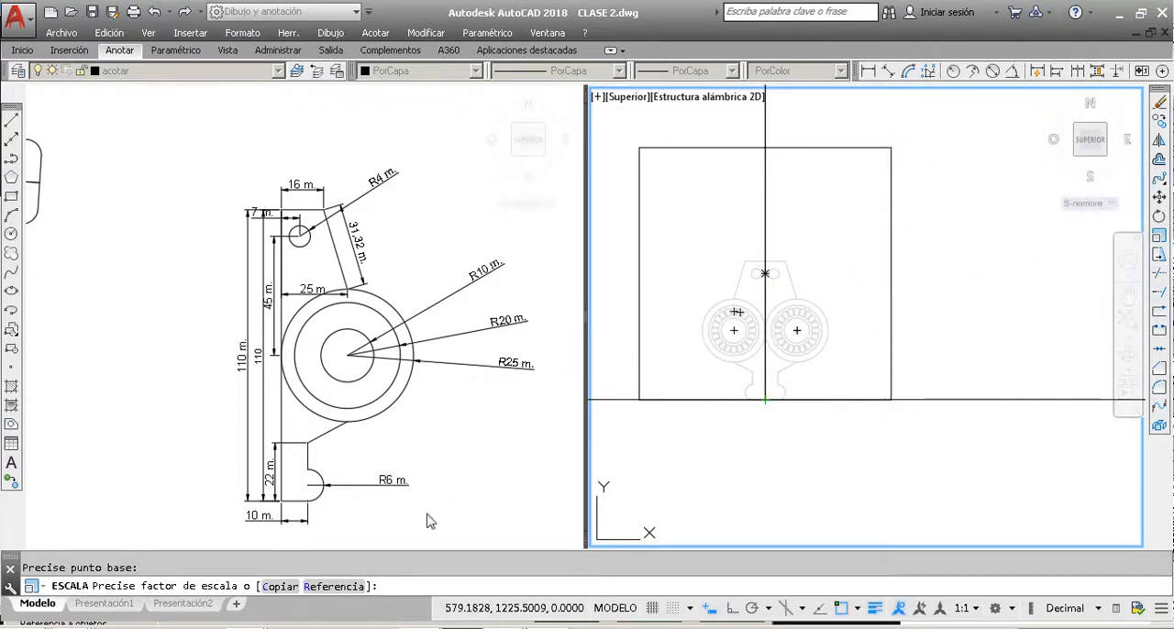
left_click(334, 588)
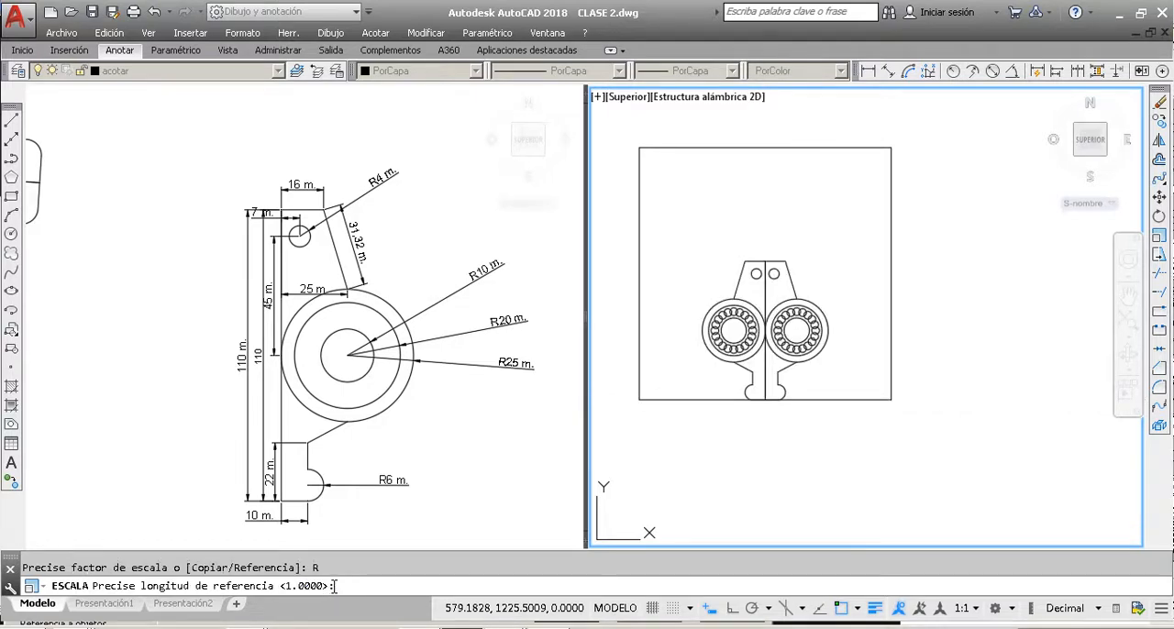
left_click(765, 400)
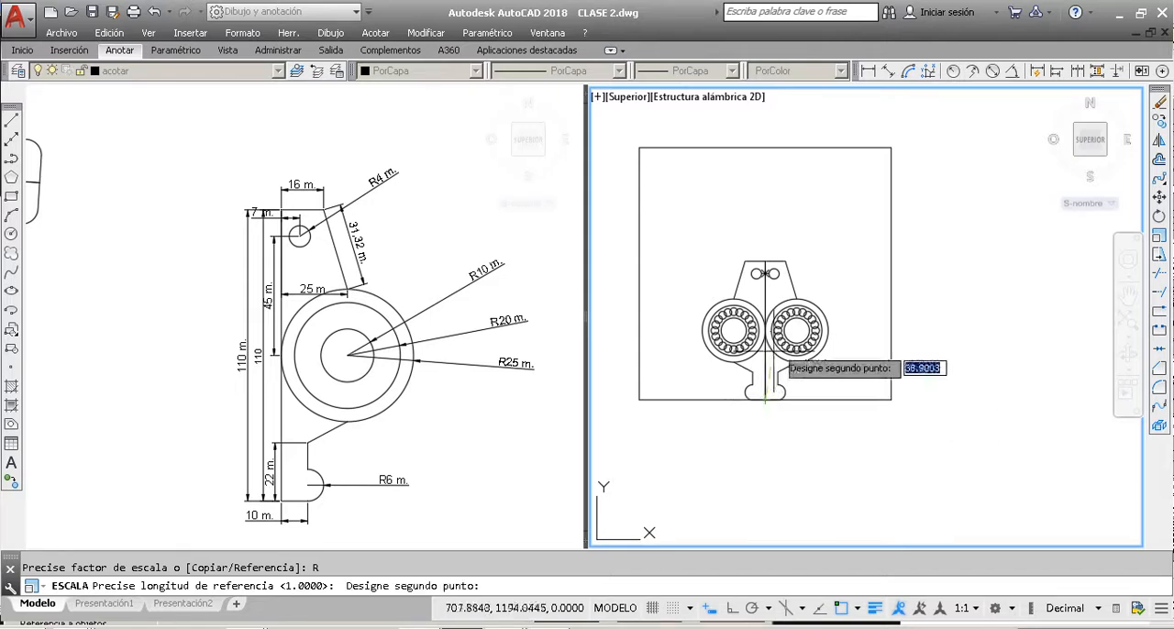
left_click(765, 260)
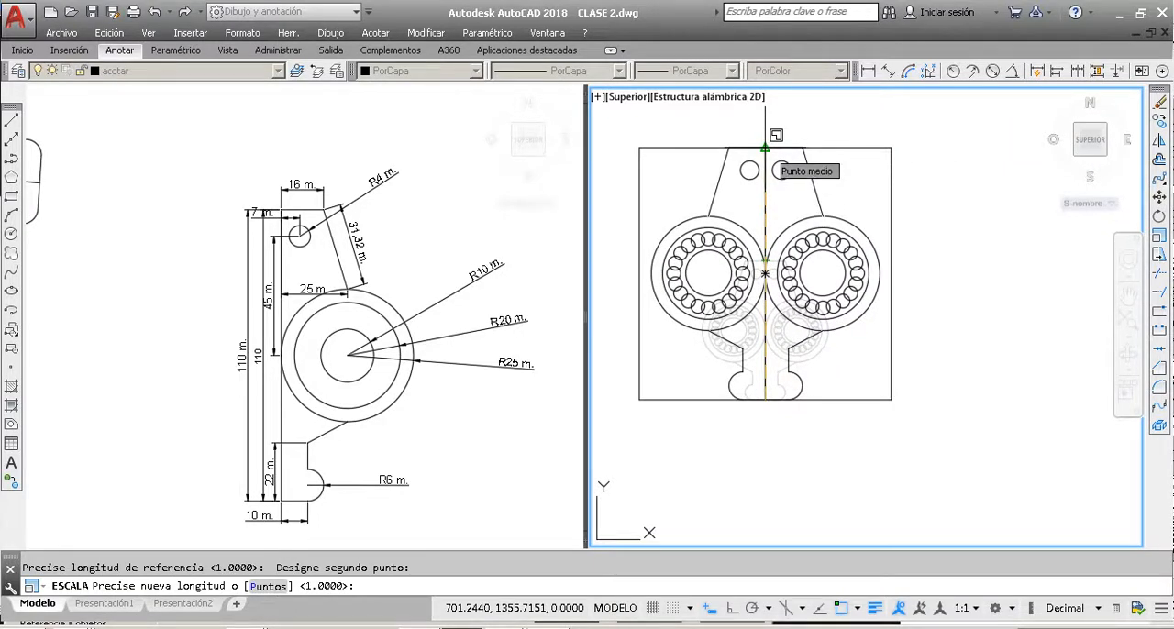
left_click(765, 148)
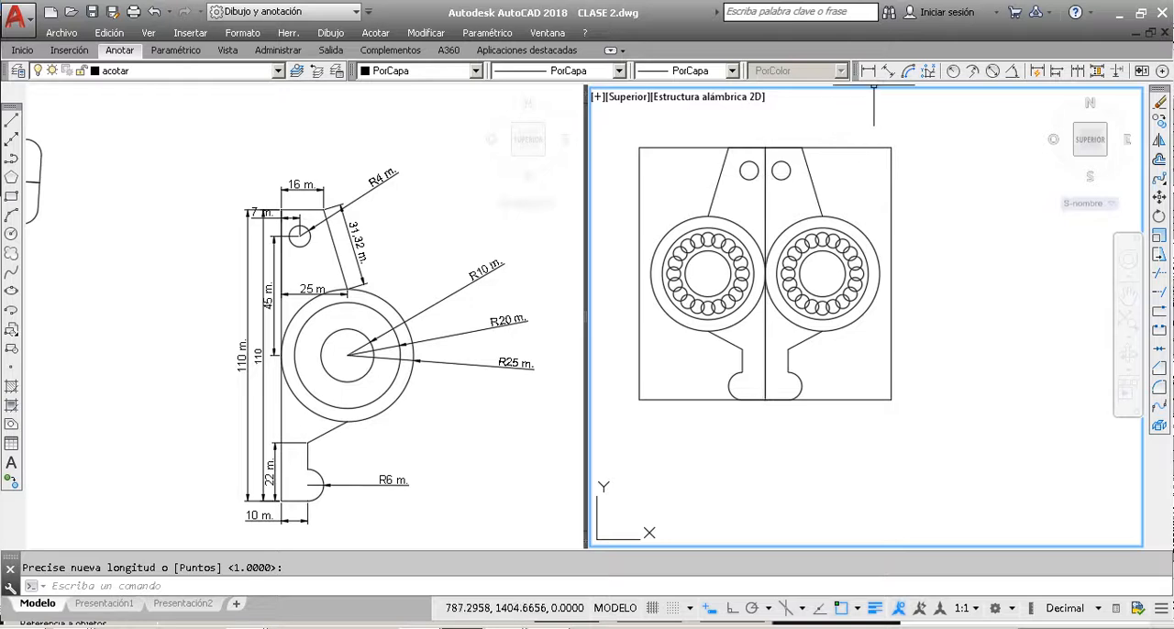
Step: Measure the scaled part's height with a linear dimension from its top midpoint to its bottom midpoint, without placing the dimension
left_click(867, 70)
left_click(765, 147)
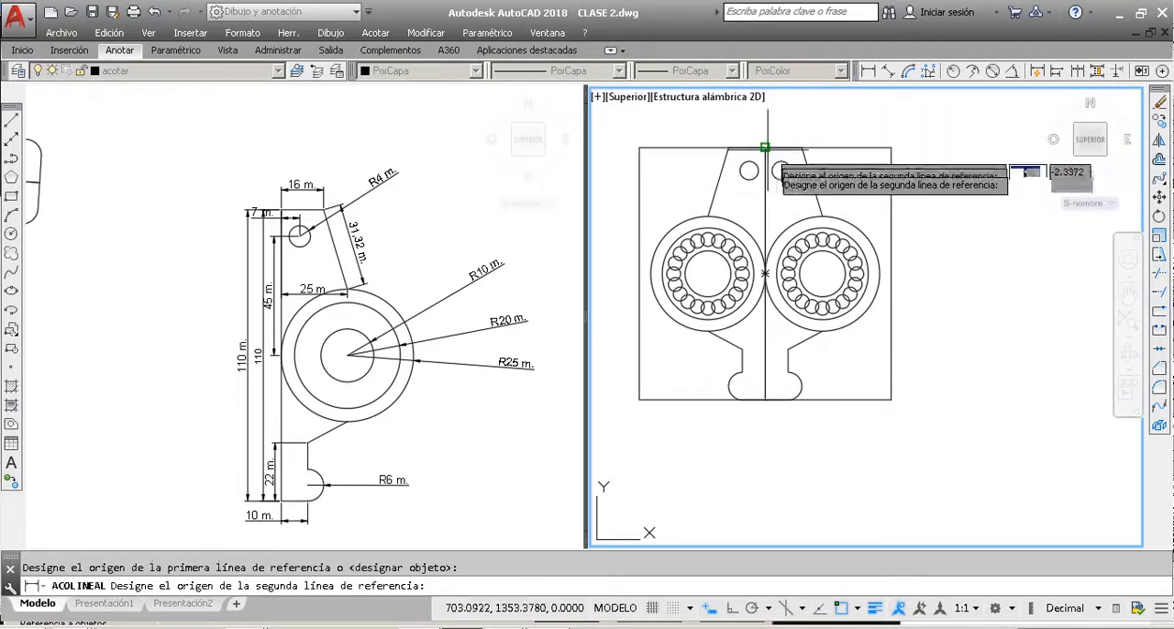
left_click(765, 400)
scroll(794, 339, "up", 5)
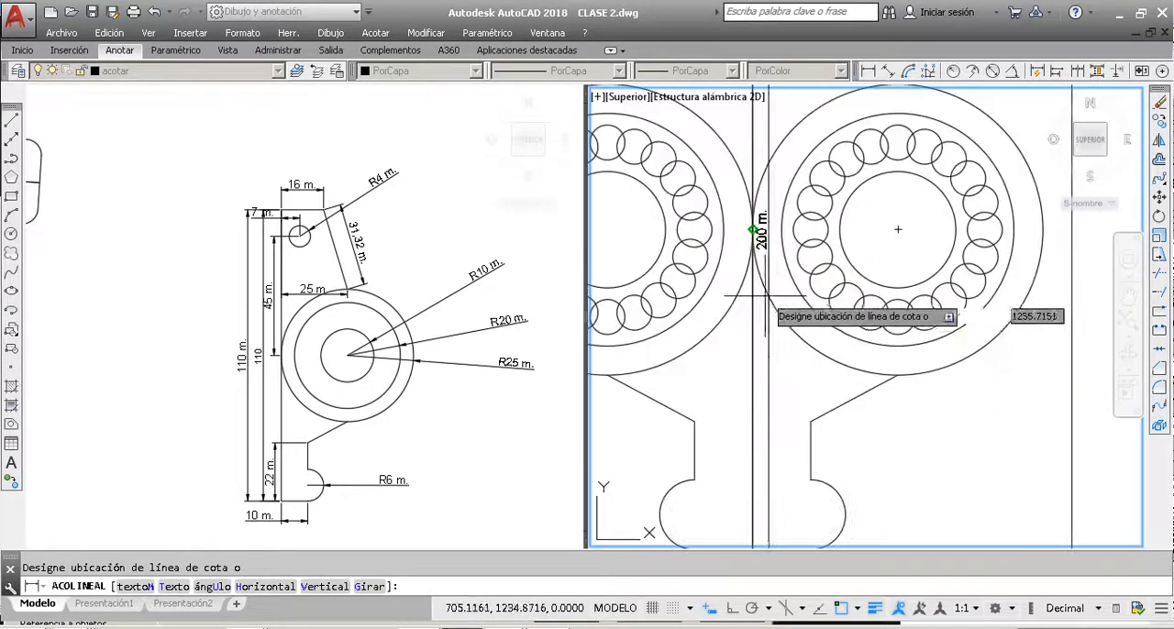
scroll(797, 283, "down", 6)
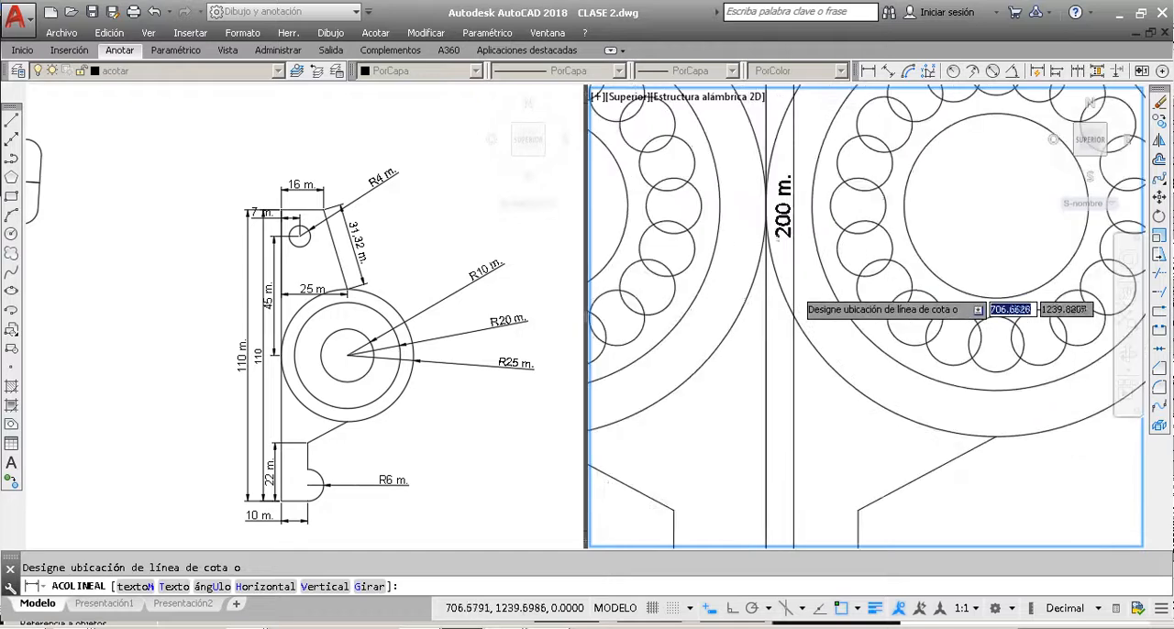
key("Escape")
Step: Try to stretch the rectangle horizontally to the right from its lower-right corner, and undo the attempt
scroll(793, 284, "down", 2)
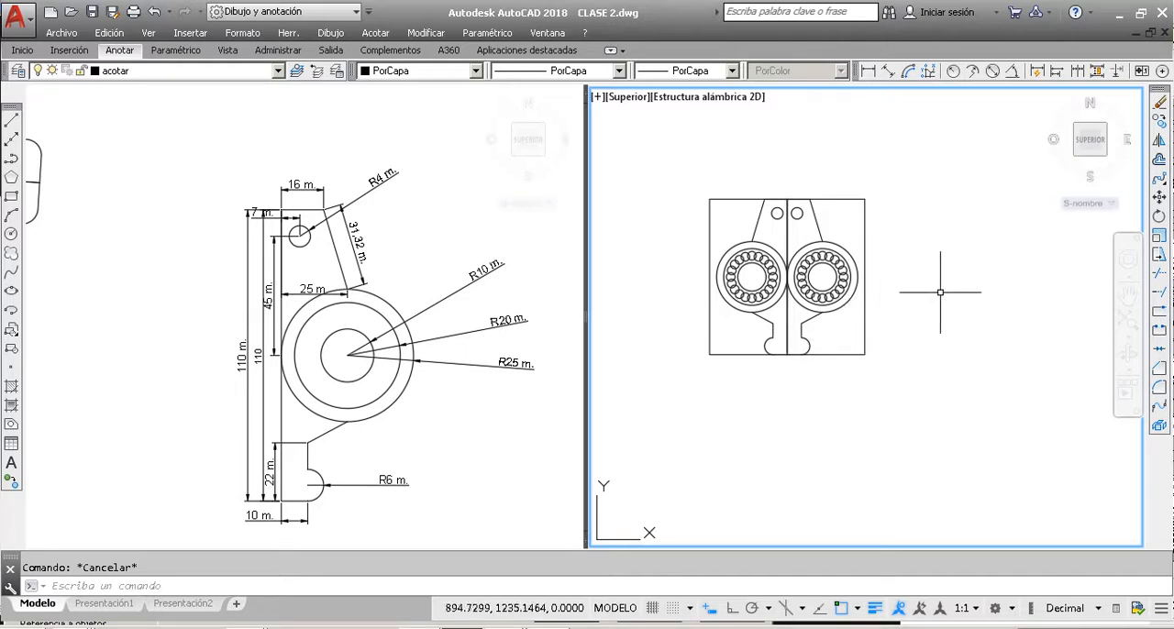
left_click(1160, 257)
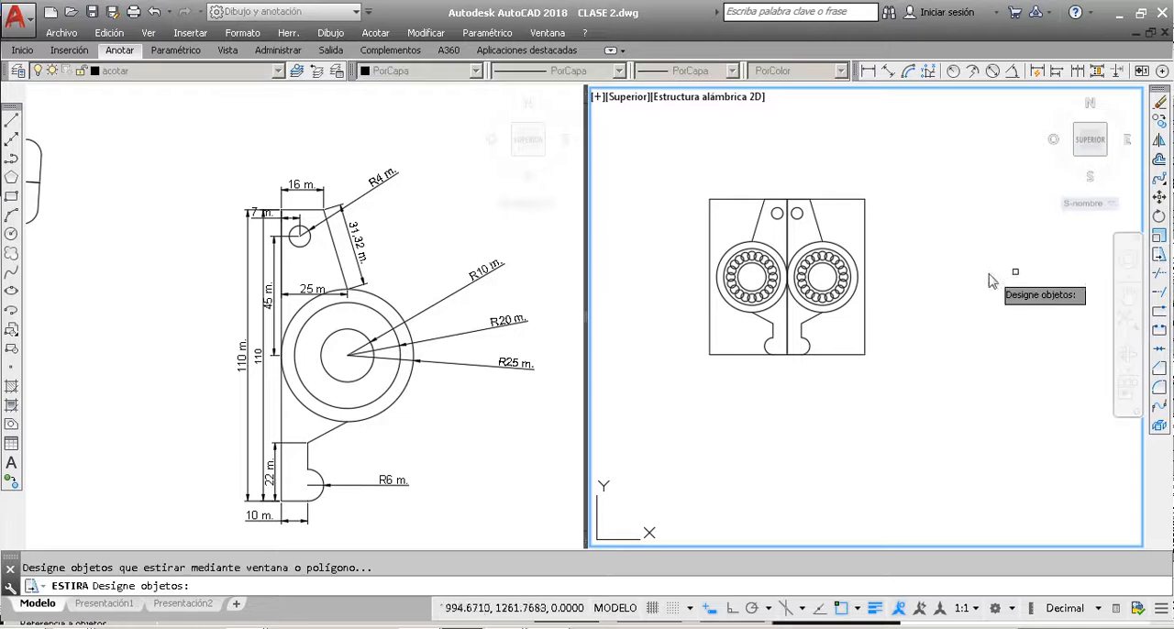
left_click(865, 224)
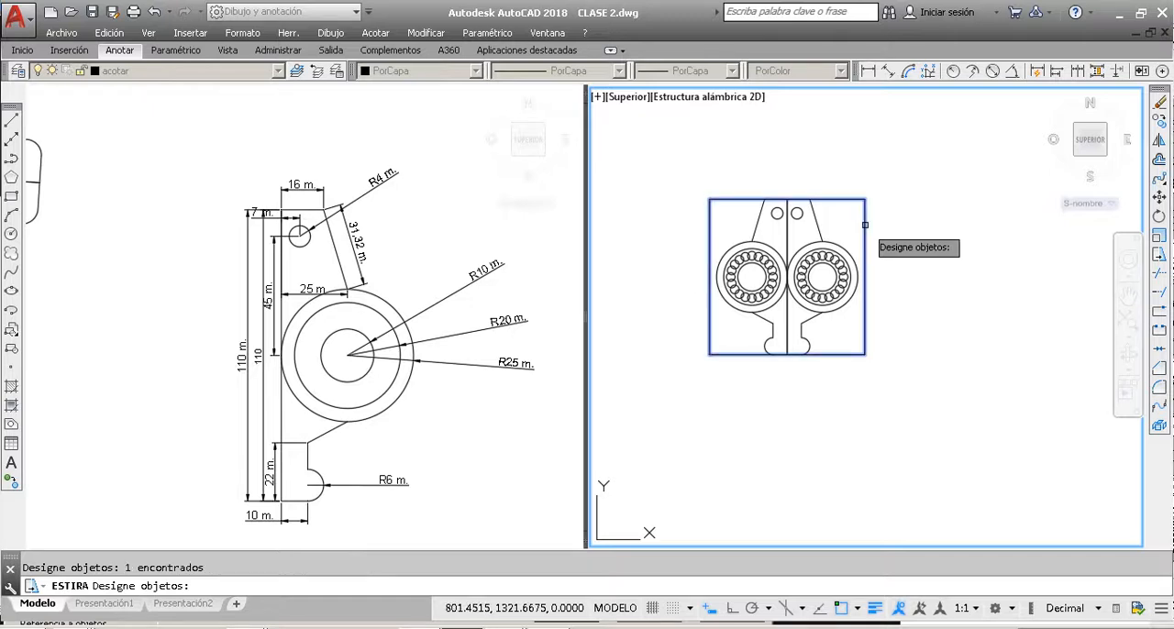
key("Return")
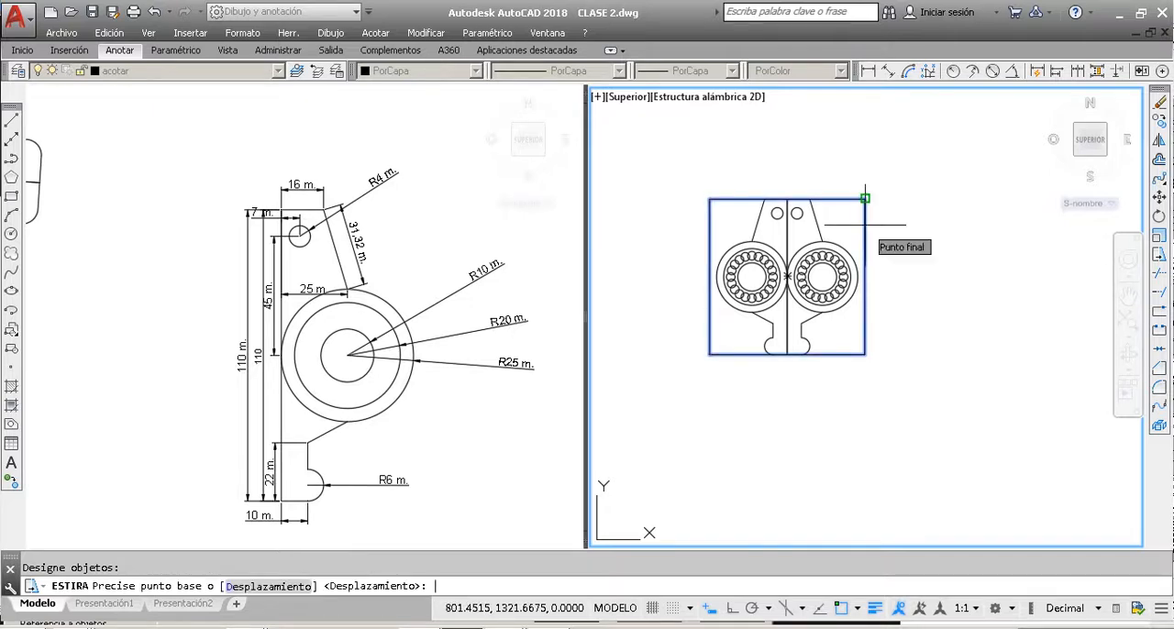
left_click(865, 354)
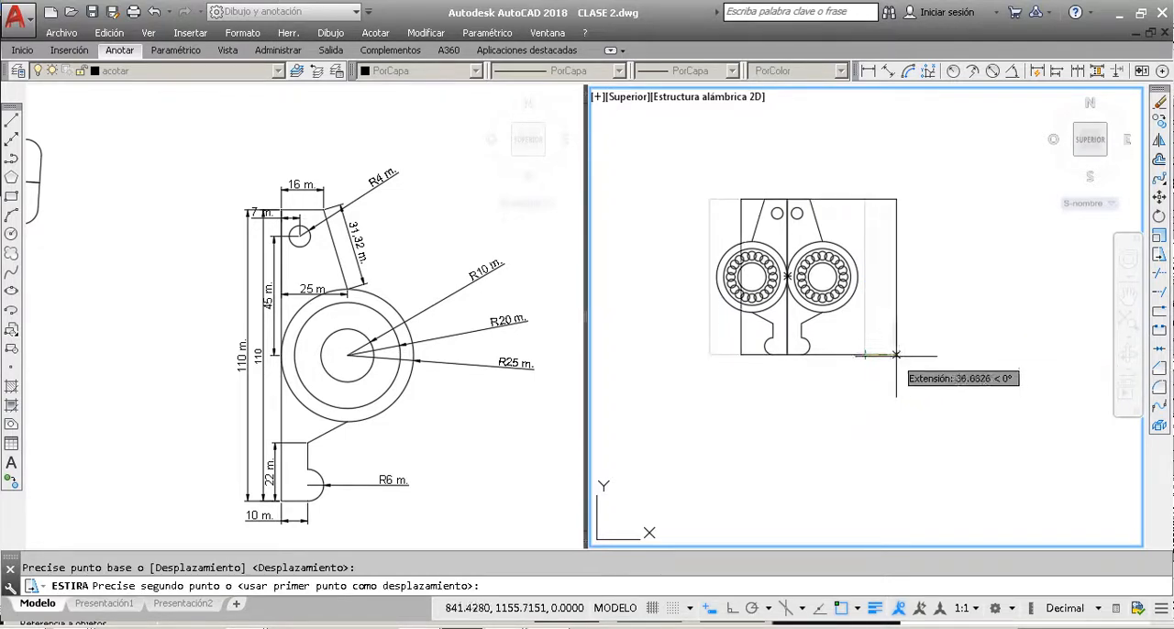
left_click(994, 354)
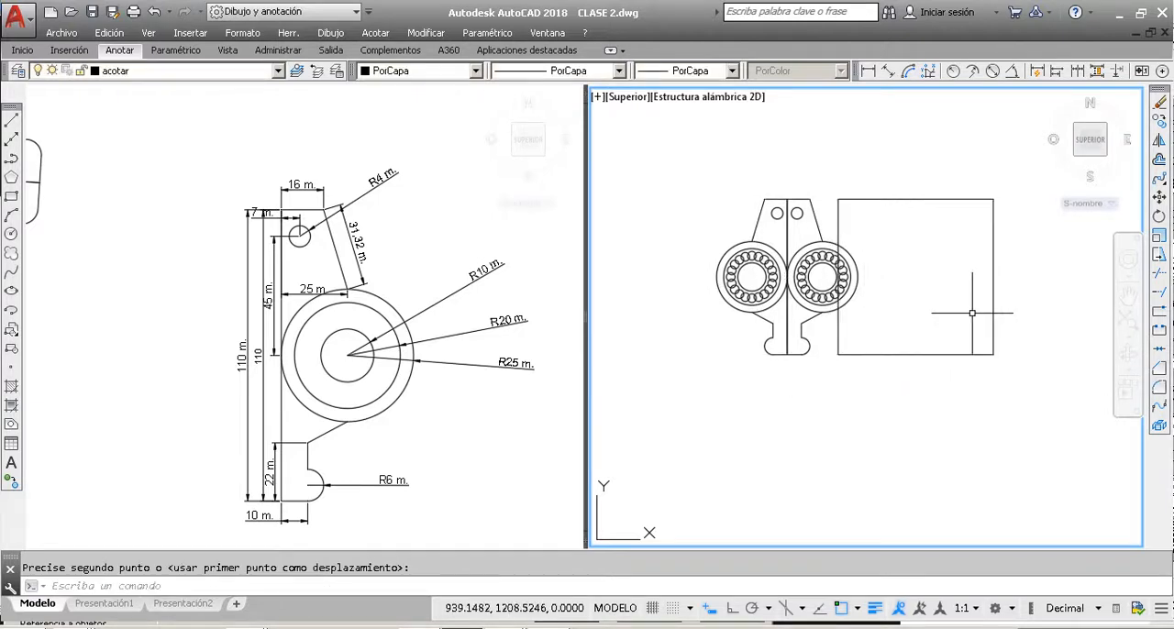
key("Escape")
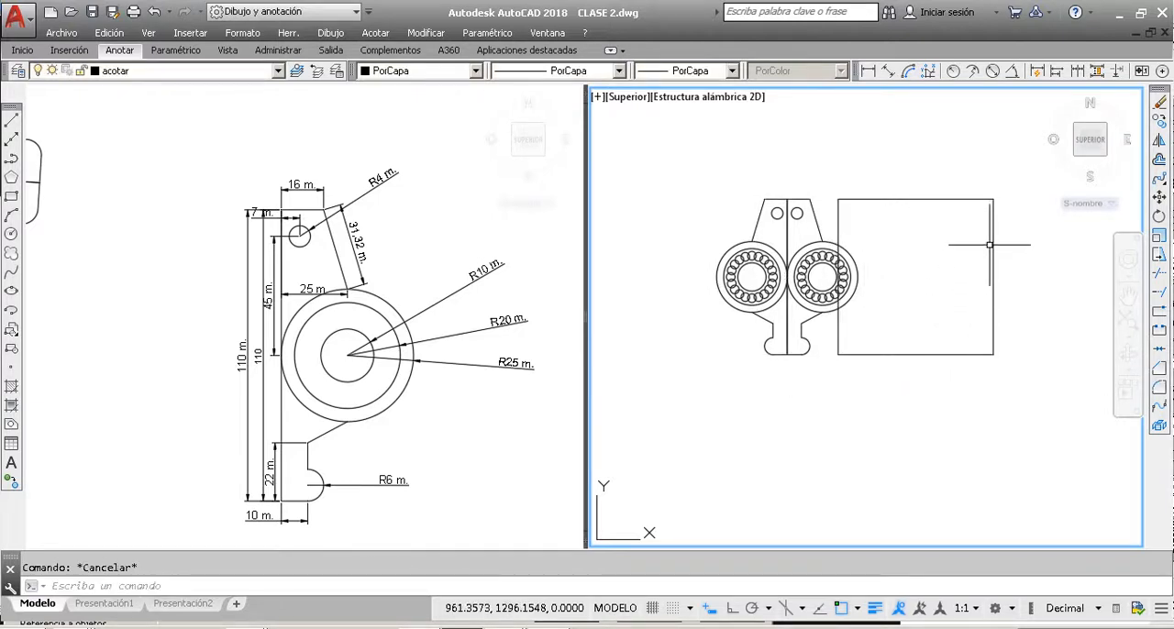
key("ctrl+z")
left_click(864, 235)
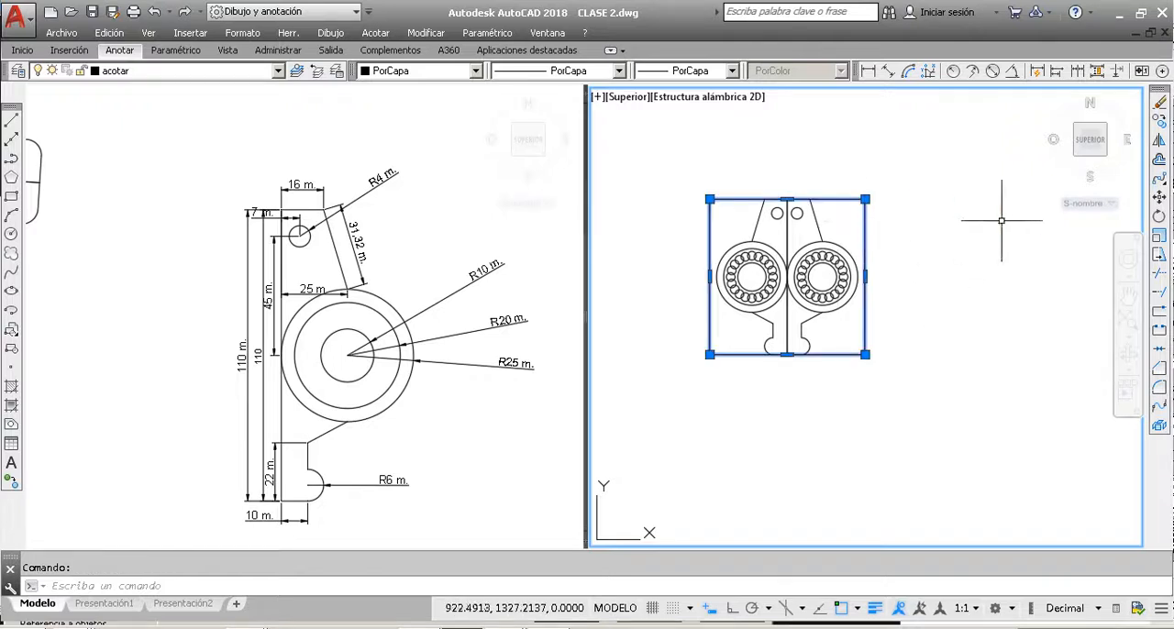
left_click(1158, 256)
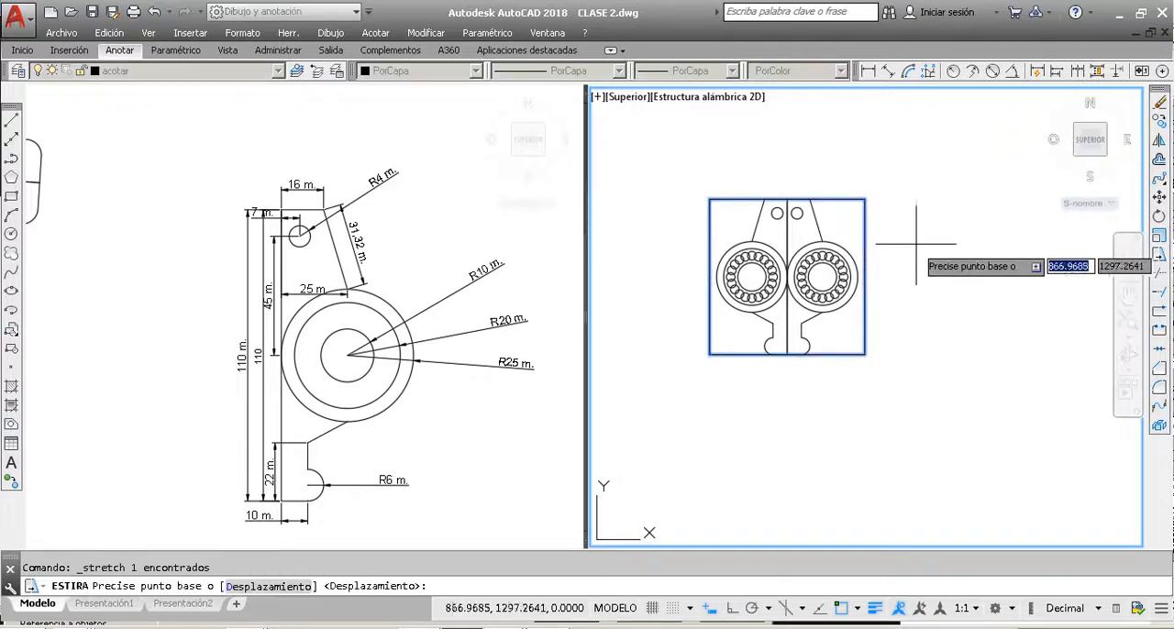
left_click(865, 276)
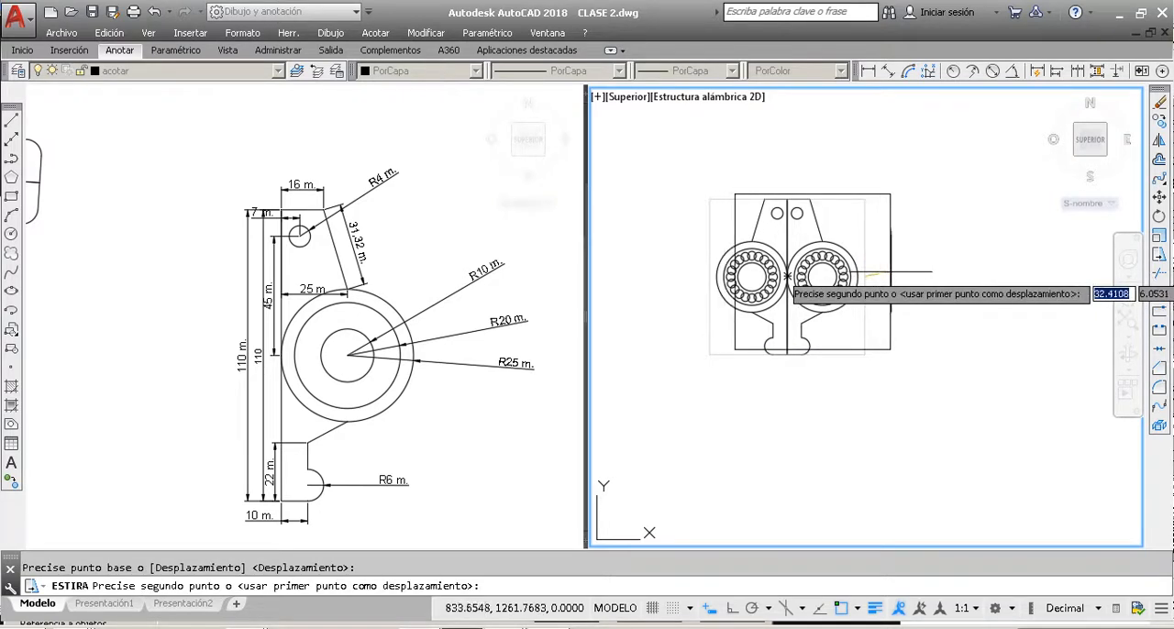
key("Escape")
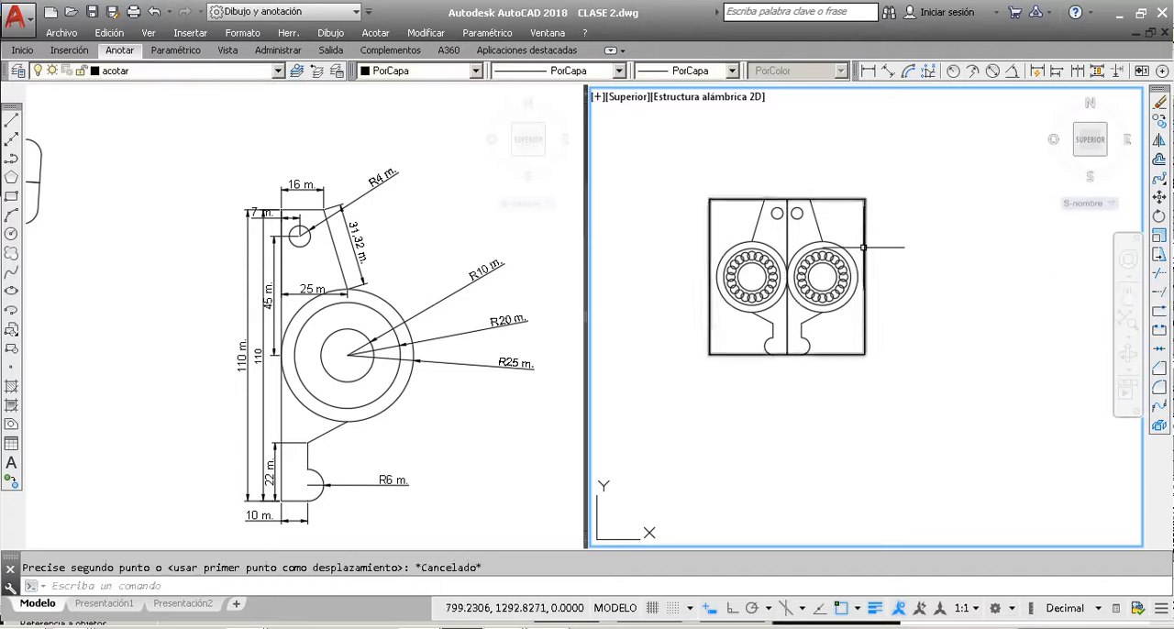
left_click(865, 251)
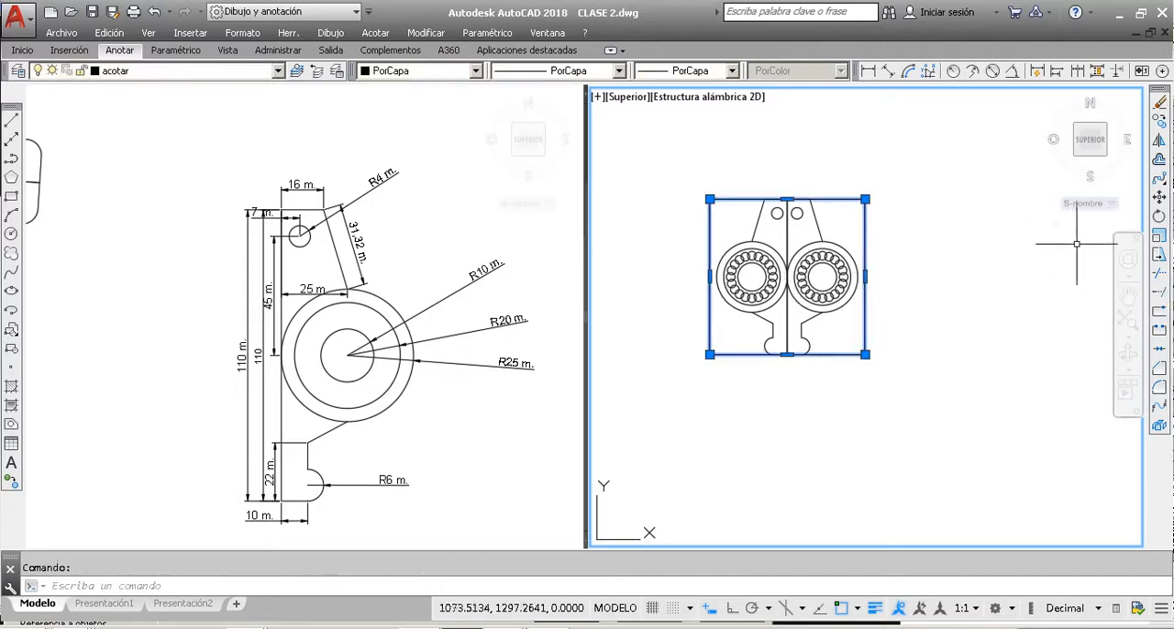
left_click(1158, 257)
left_click(689, 266)
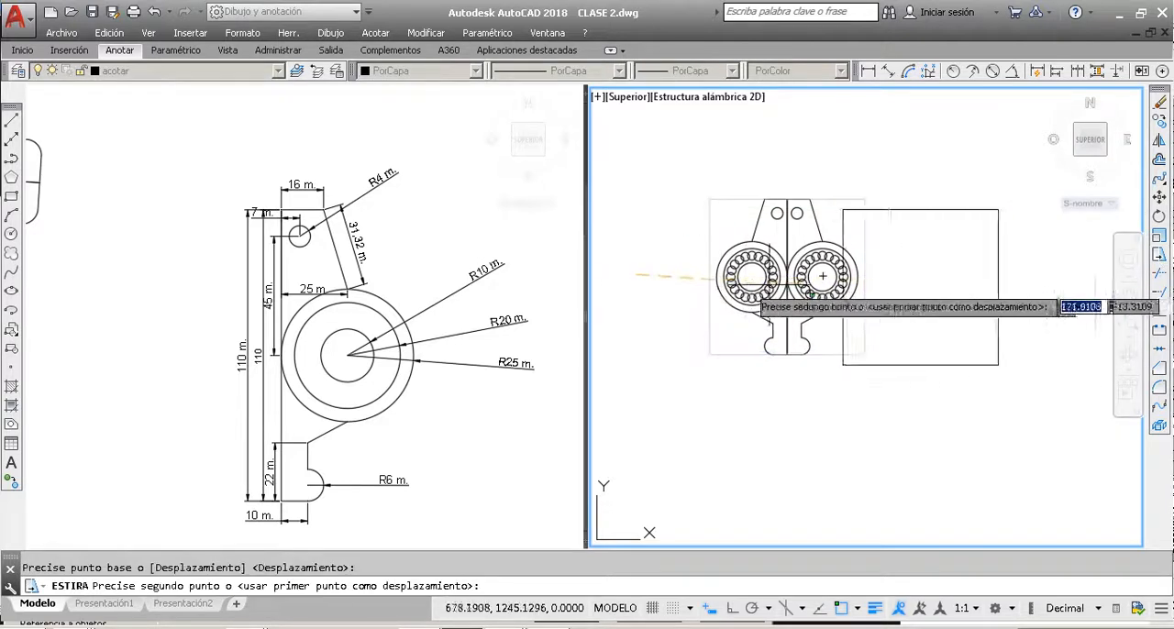
key("Escape")
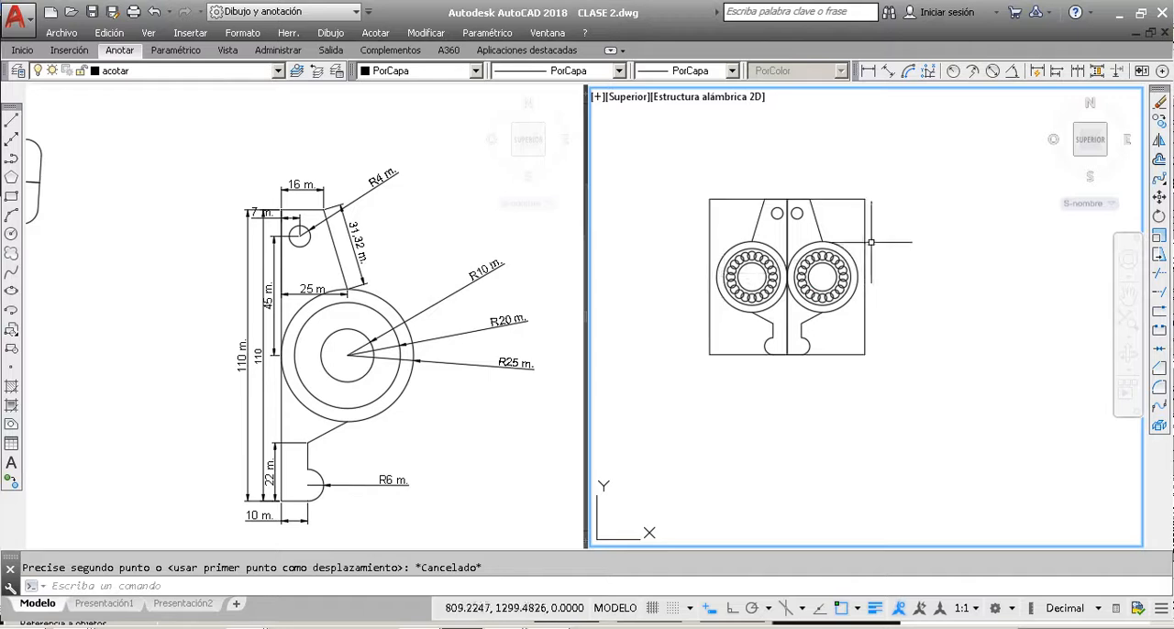
key("Escape")
Step: Apply Stretch with the Displacement option to the whole part and its rectangle, using the rectangle's lower-left corner as the displacement
left_click(1159, 257)
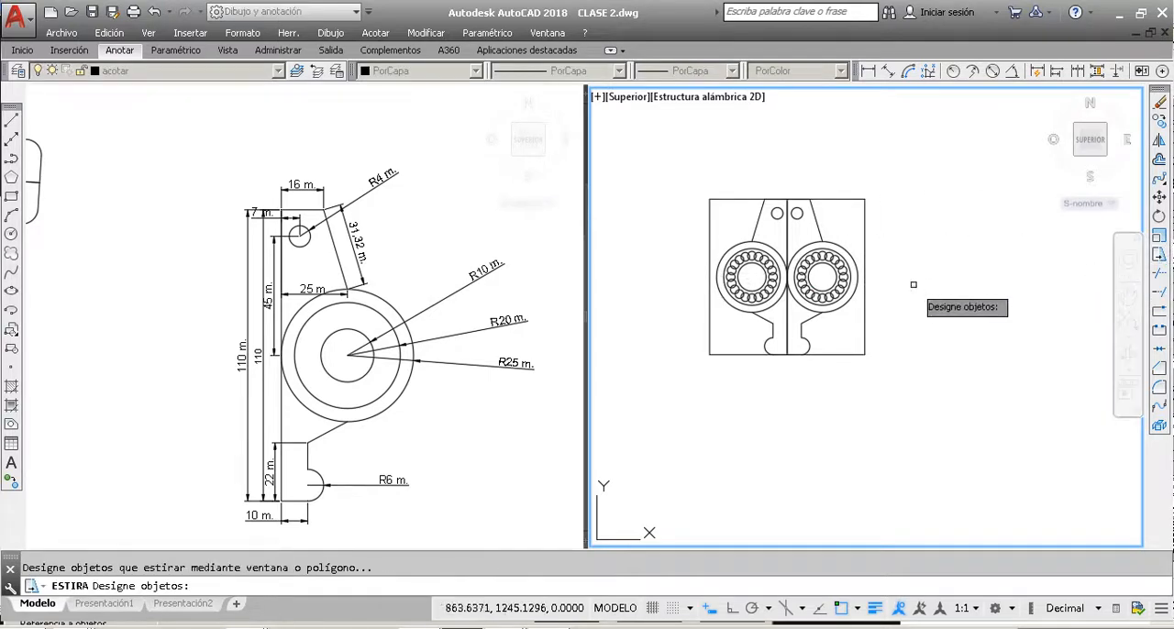
left_click(995, 369)
left_click(638, 178)
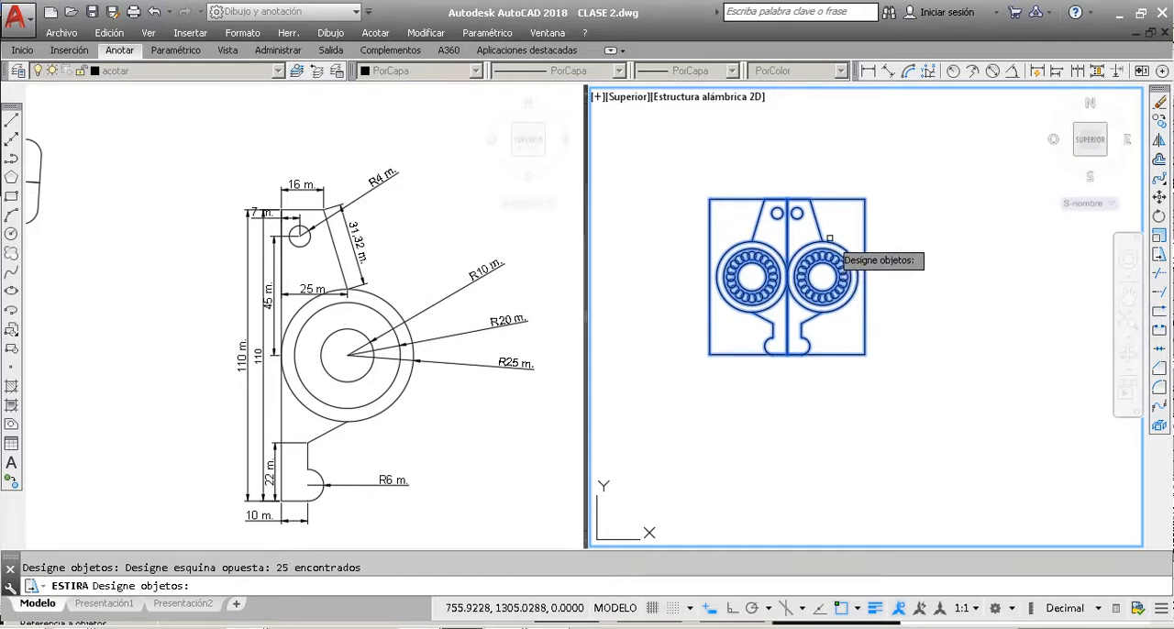
key("Return")
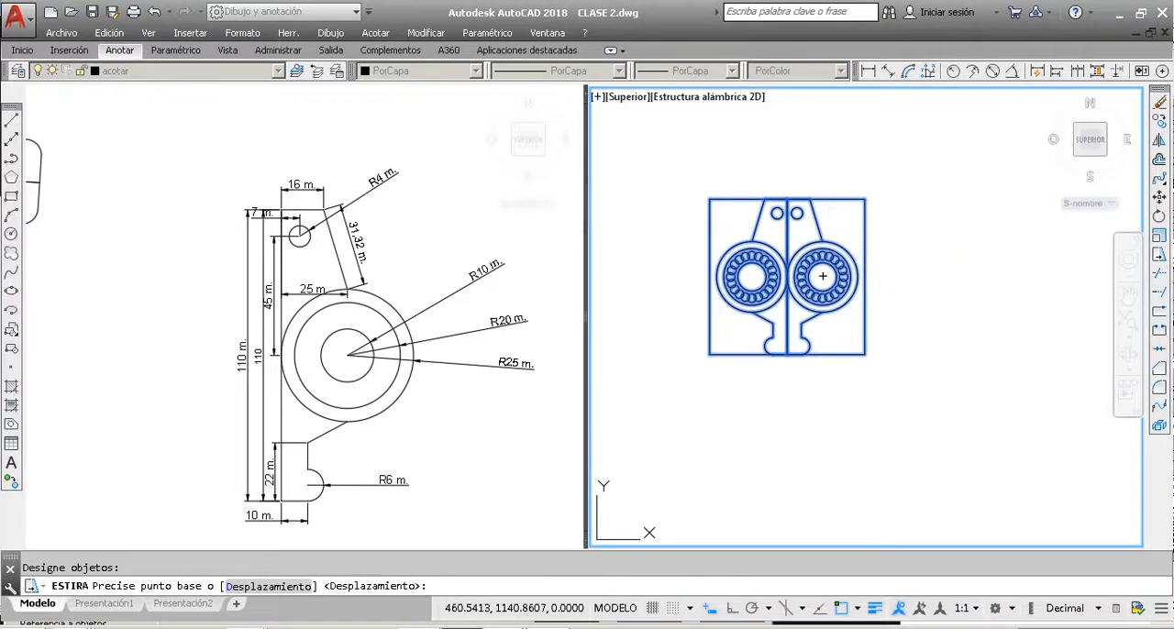
left_click(287, 590)
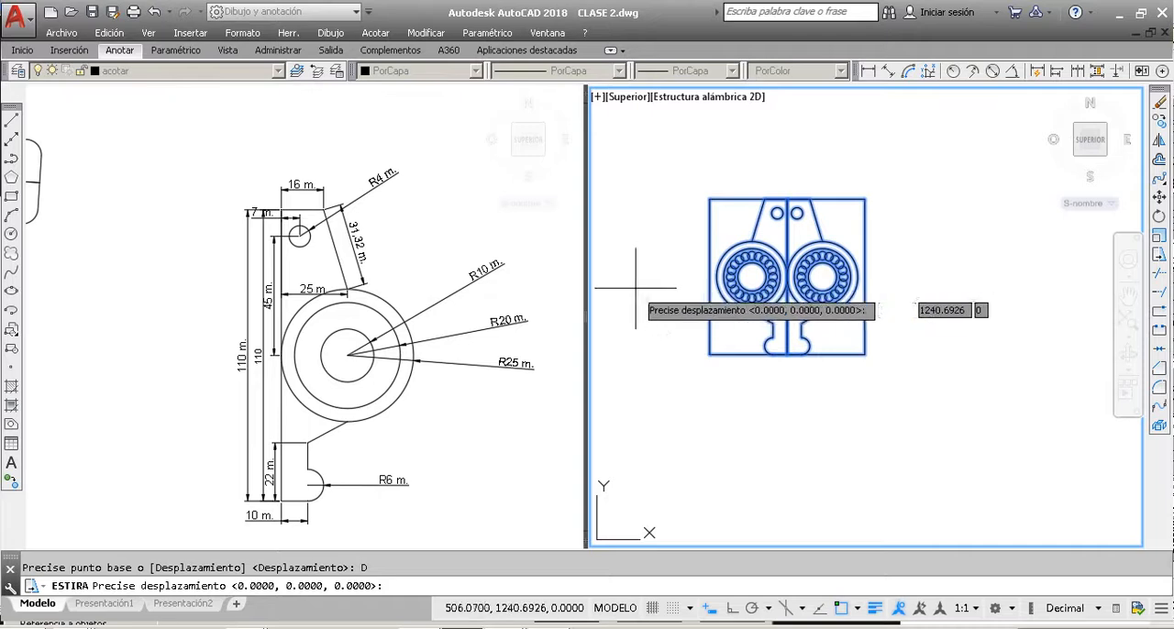
left_click(709, 354)
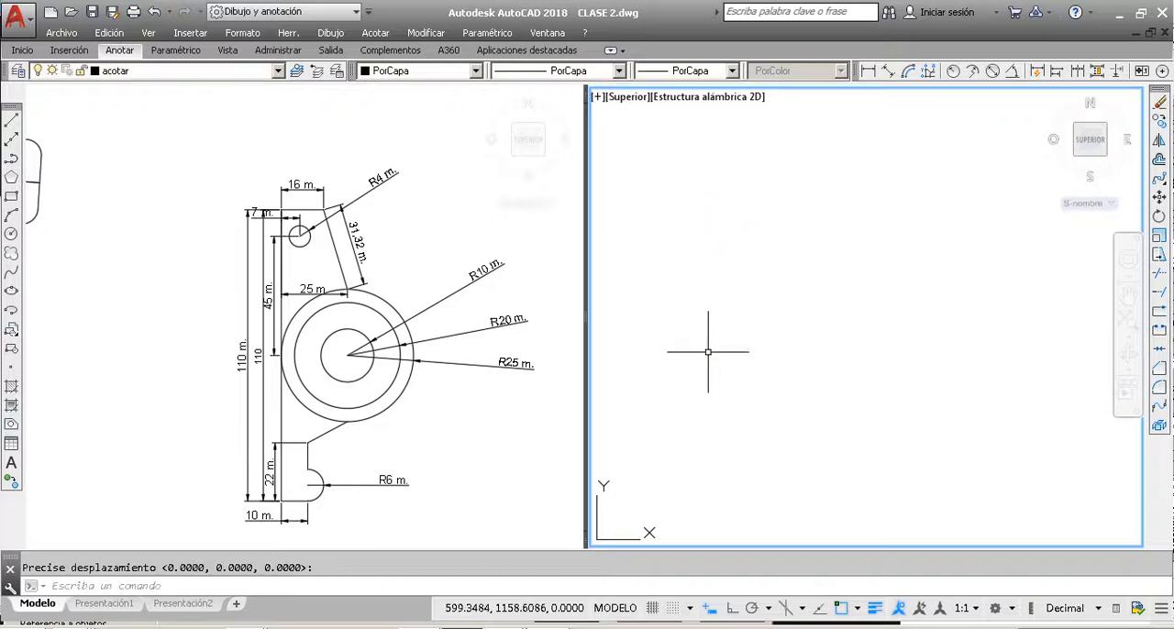
scroll(747, 420, "down", 8)
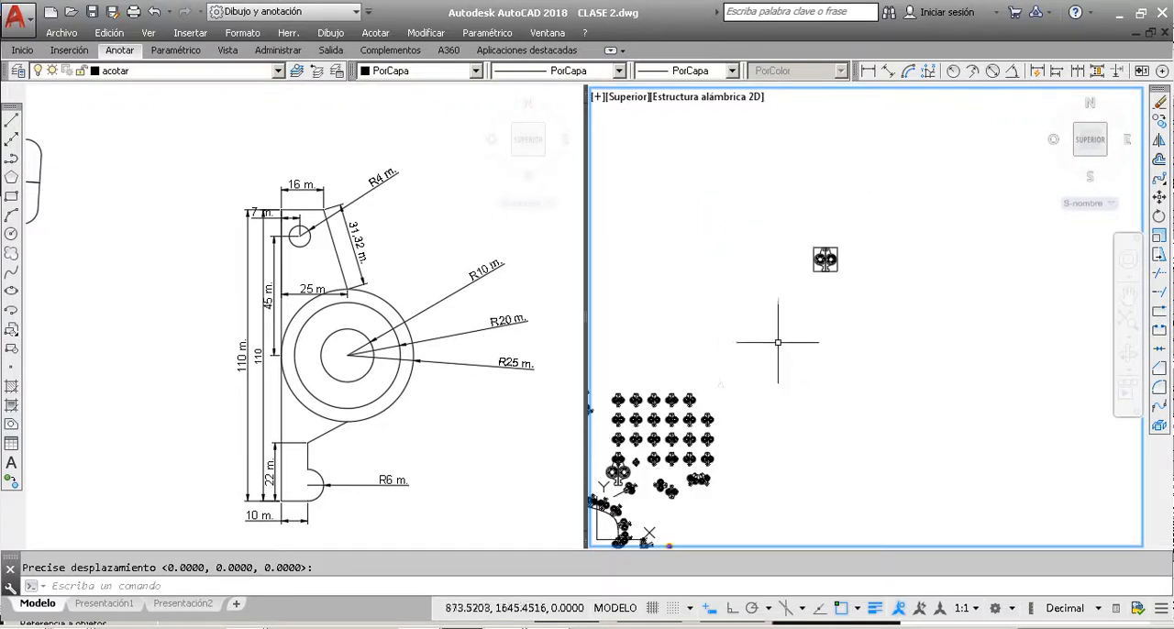
scroll(829, 237, "up", 5)
scroll(831, 243, "up", 4)
left_click(788, 266)
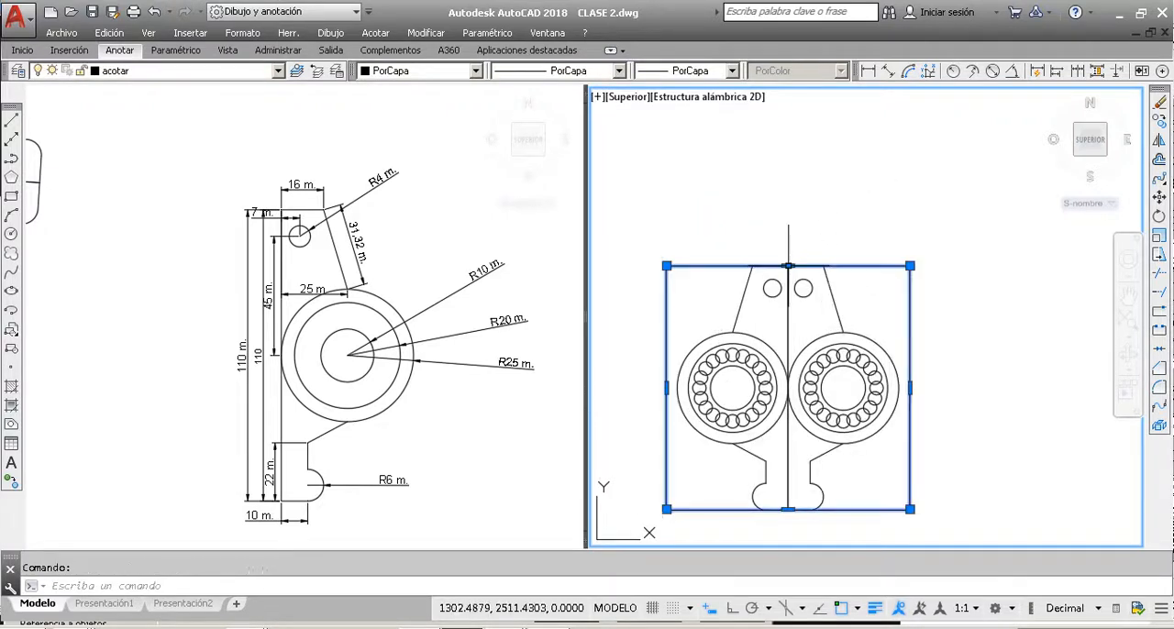
key("Escape")
scroll(754, 267, "down", 4)
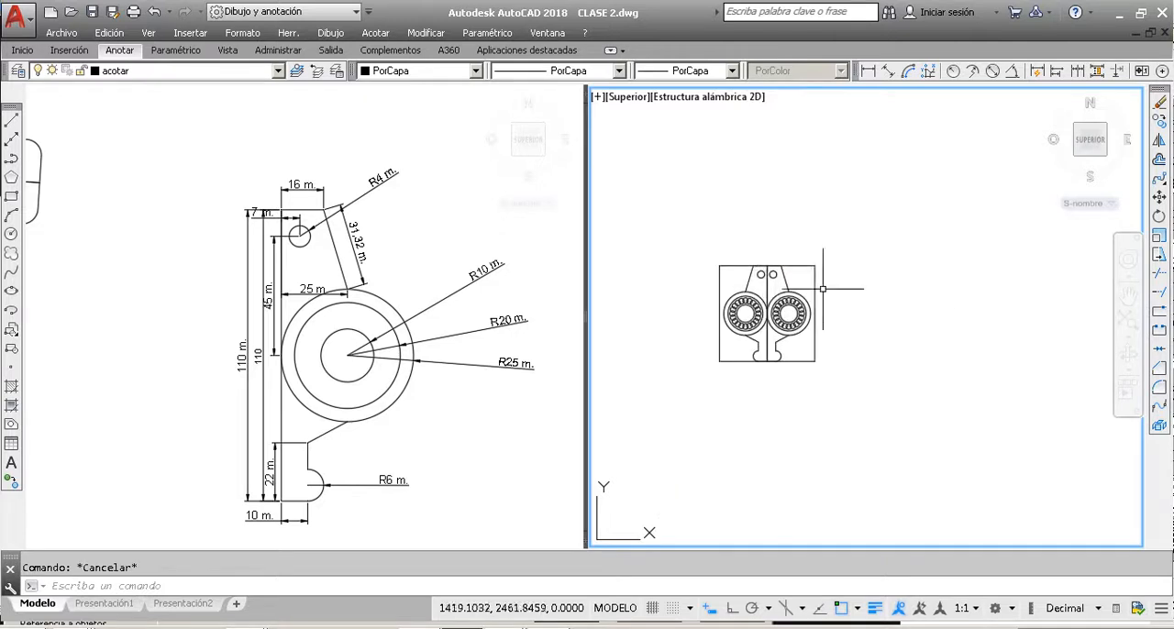
left_click(814, 278)
key("Escape")
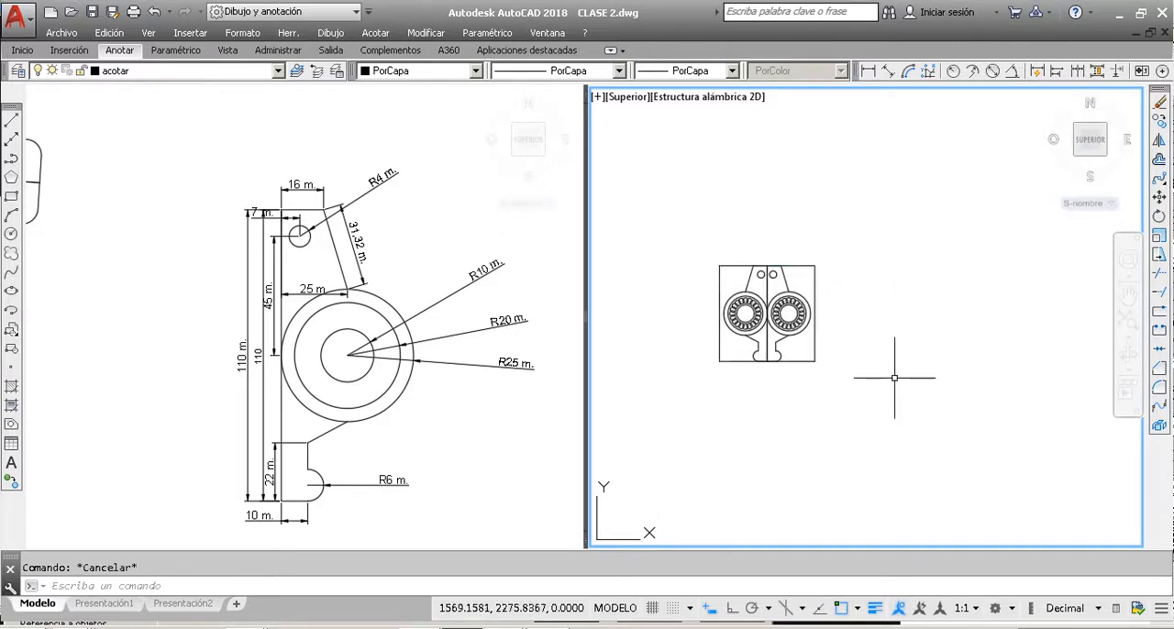
left_click(893, 378)
left_click(864, 331)
key("Escape")
Step: Stretch the whole rectangle around the part horizontally to the right, from its bottom-side midpoint until it is clear of the part
left_click(818, 272)
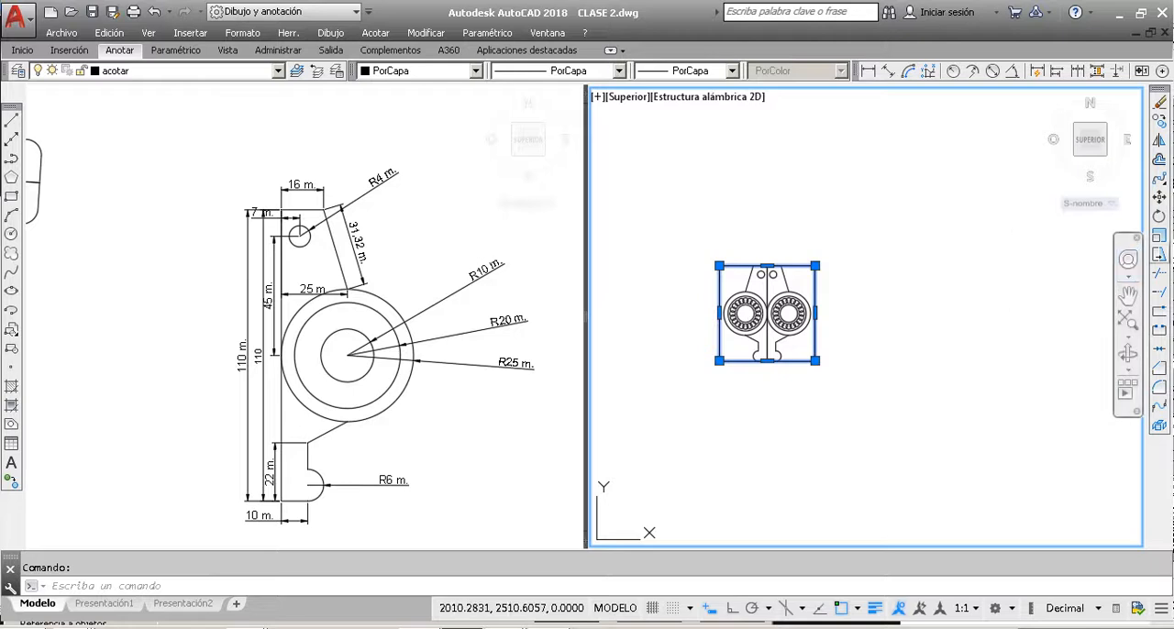
left_click(1159, 254)
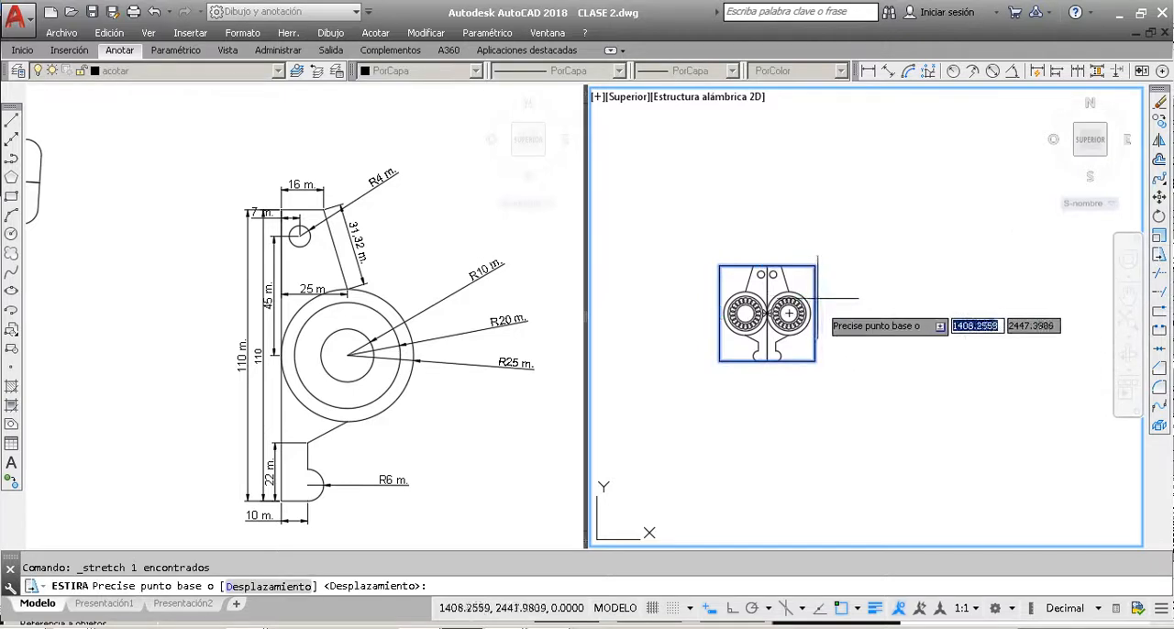
left_click(767, 360)
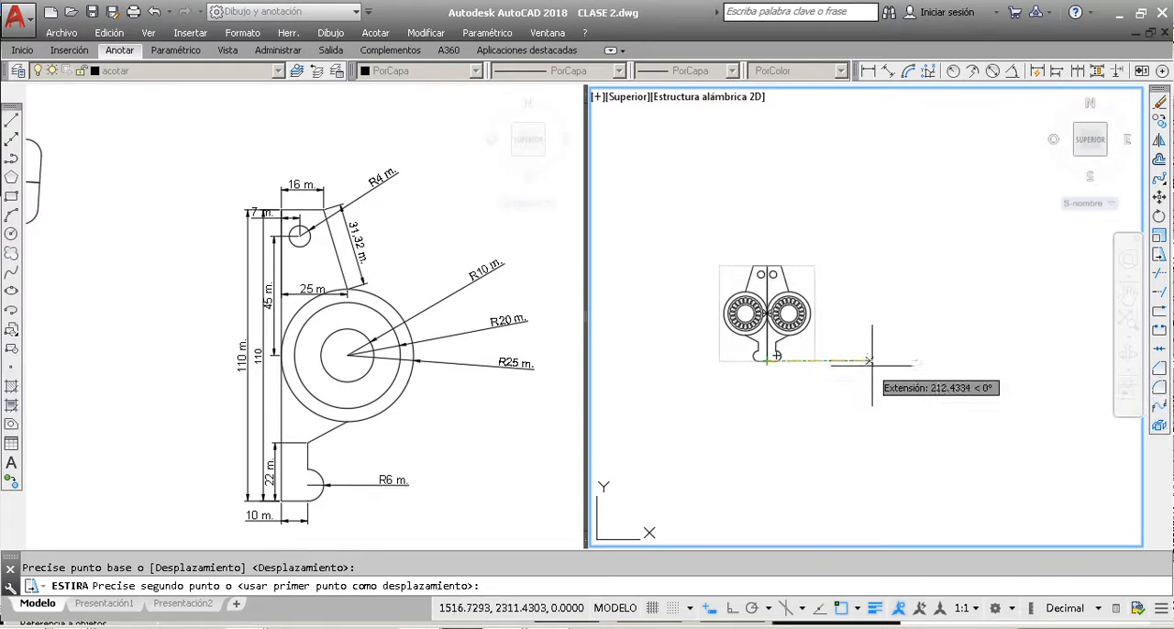
key("Escape")
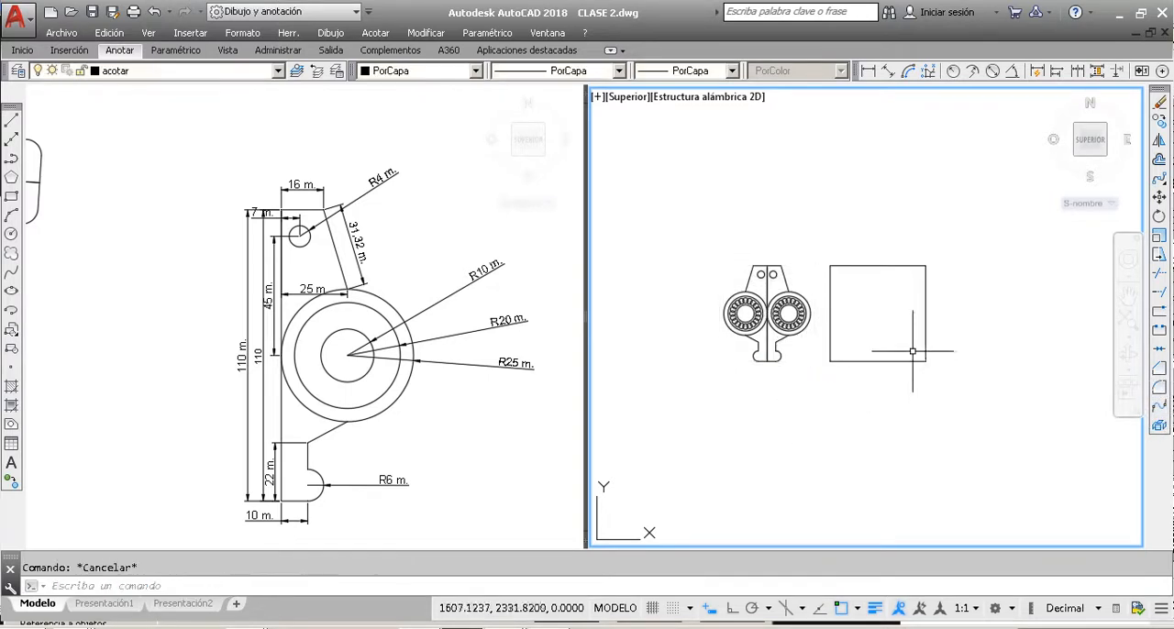
left_click(841, 277)
key("Escape")
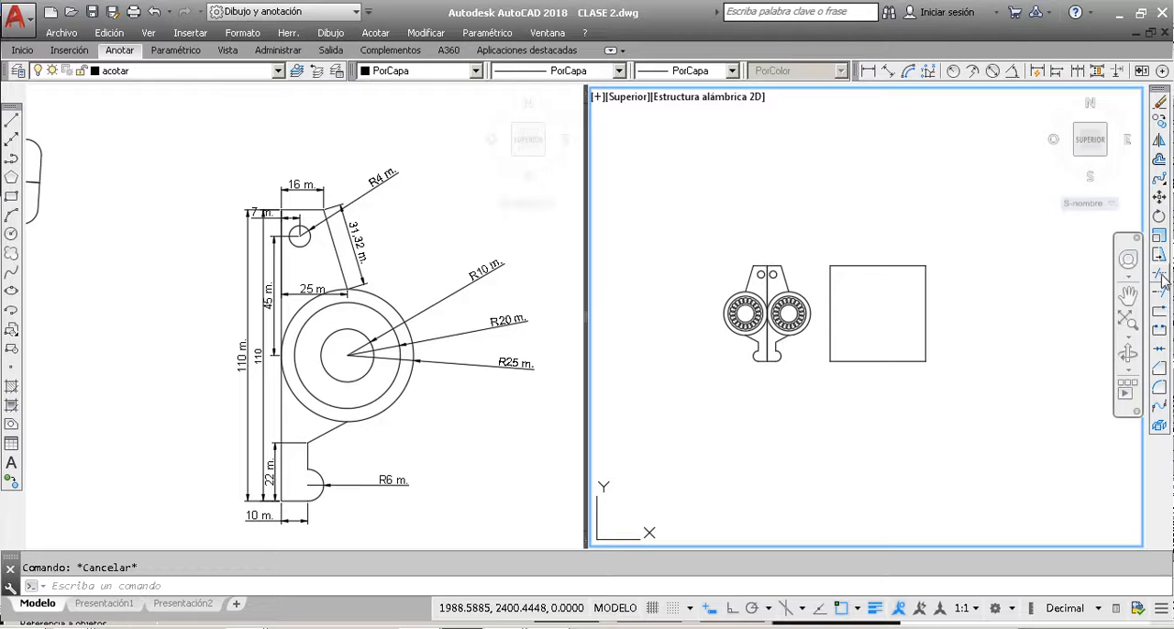
Step: Draw a roughly vertical line and a roughly horizontal line that cross inside the rectangle and extend beyond its sides
left_click(15, 122)
left_click(884, 217)
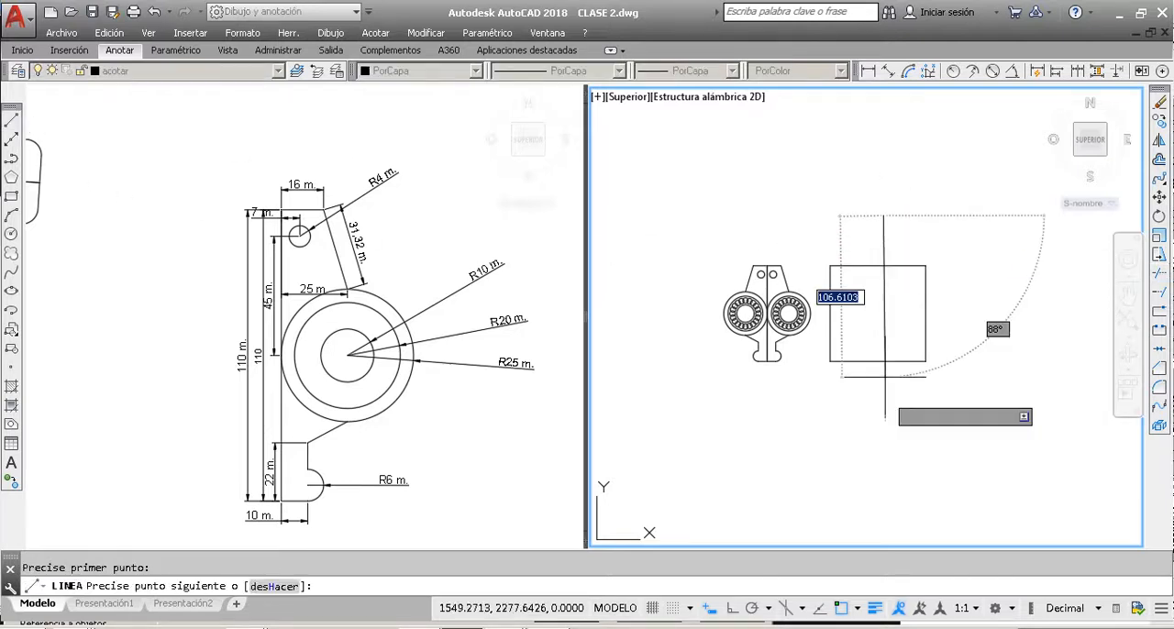
left_click(885, 424)
key("Escape")
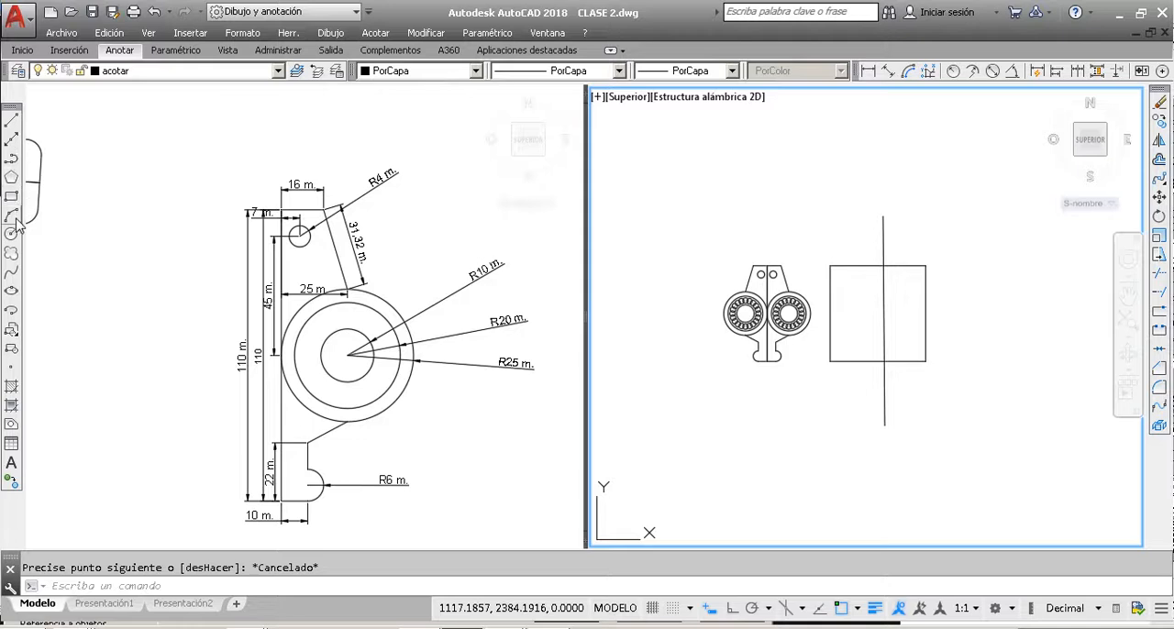
left_click(12, 124)
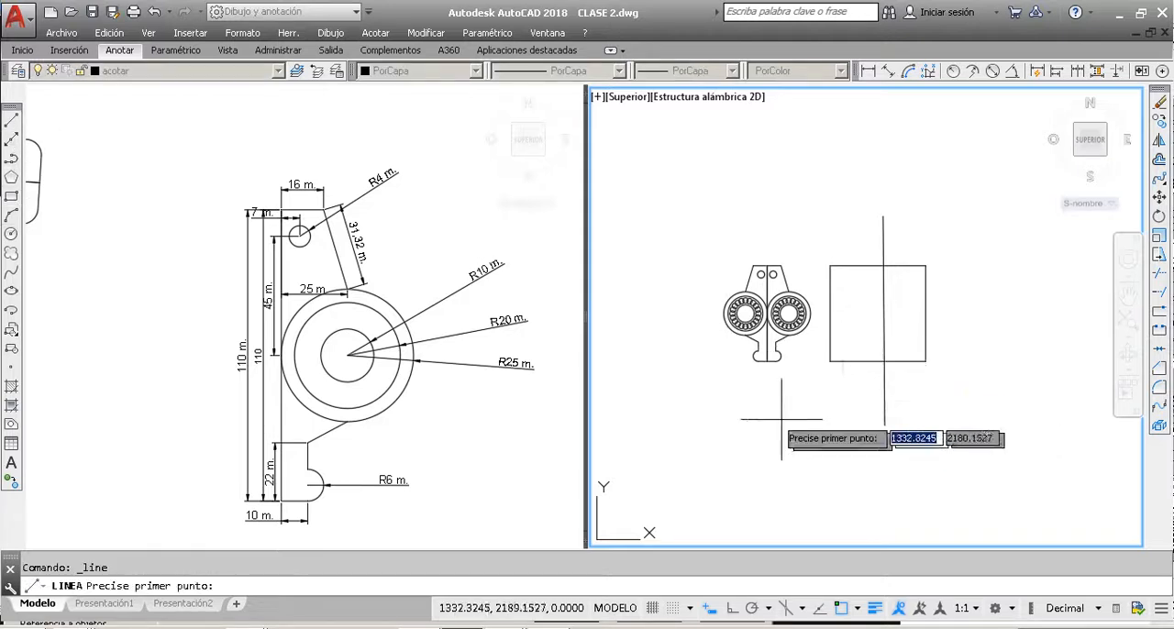
left_click(788, 335)
left_click(1018, 337)
key("Escape")
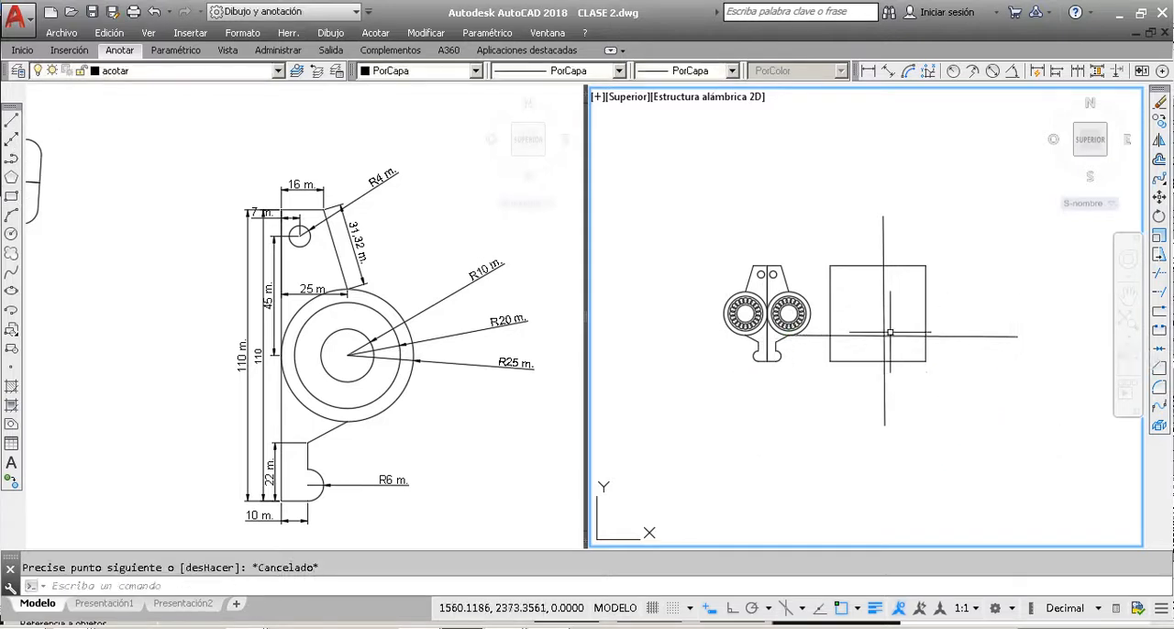
Step: Try to trim the rectangle's lower-right corner using the two crossing lines as cutting edges, and undo the trim
scroll(890, 334, "up", 2)
left_click(900, 355)
left_click(861, 299)
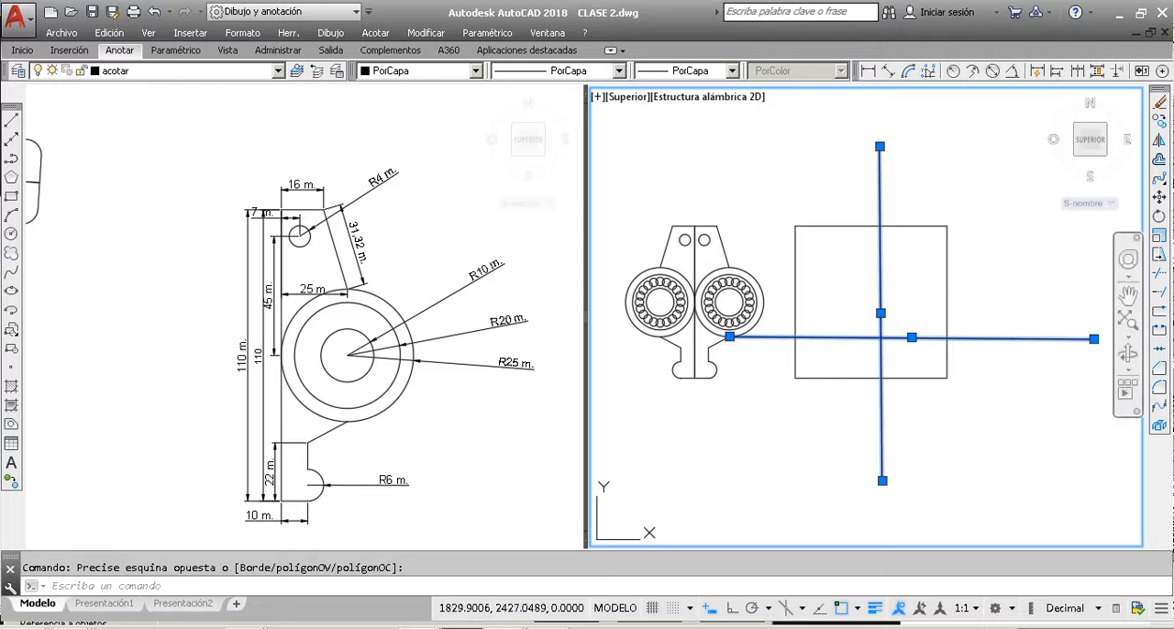
left_click(1159, 274)
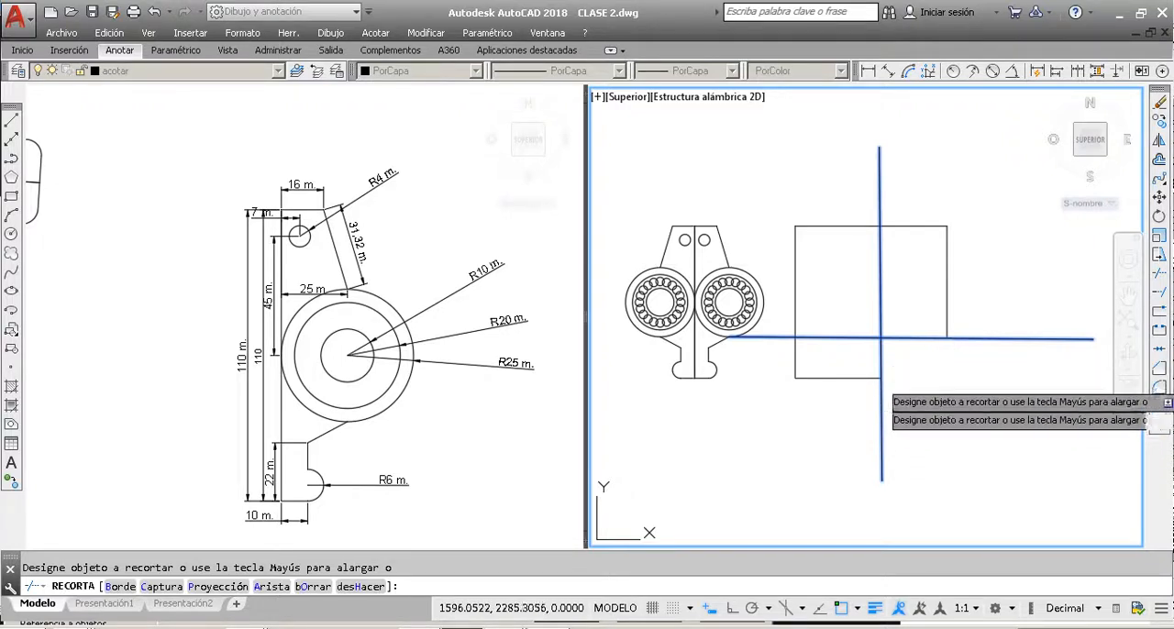
key("Escape")
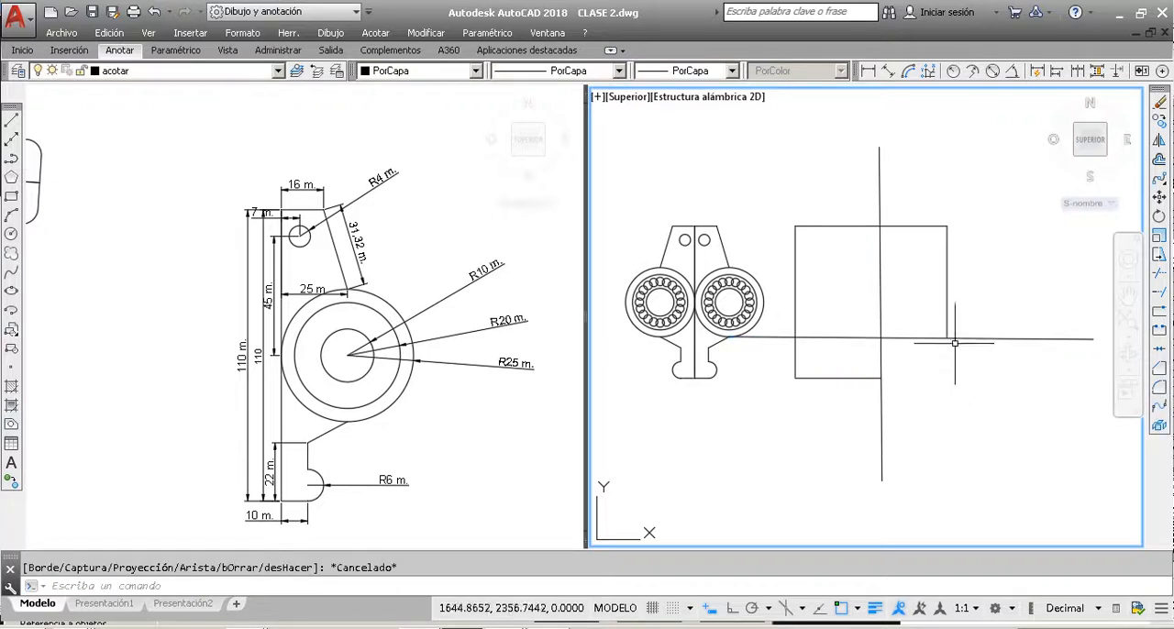
key("ctrl+z")
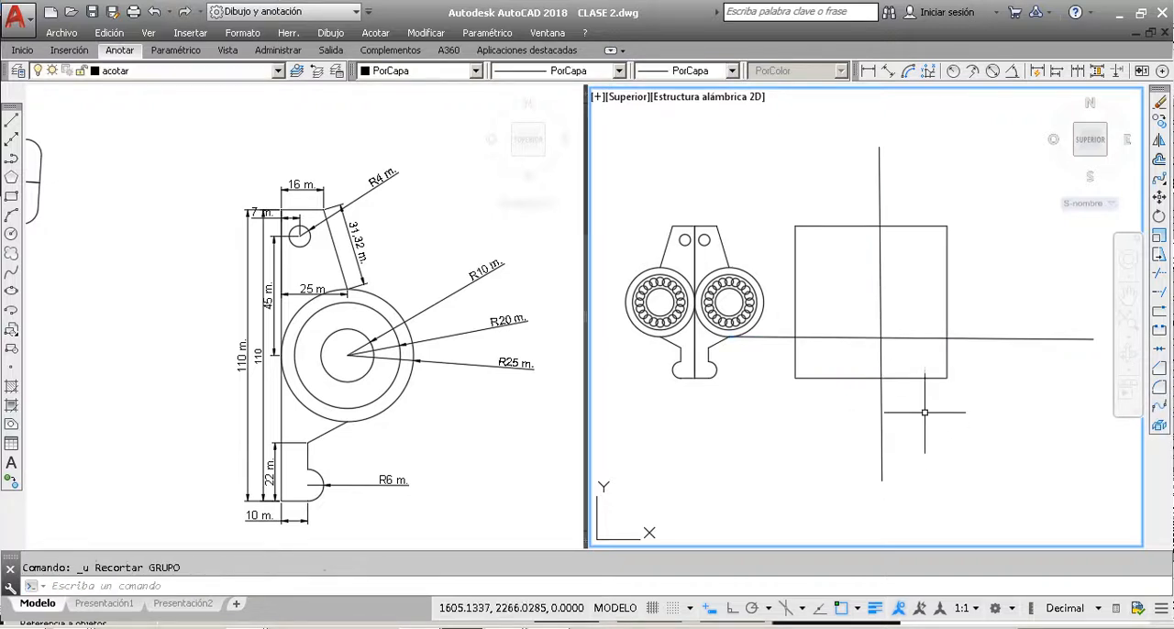
left_click(923, 377)
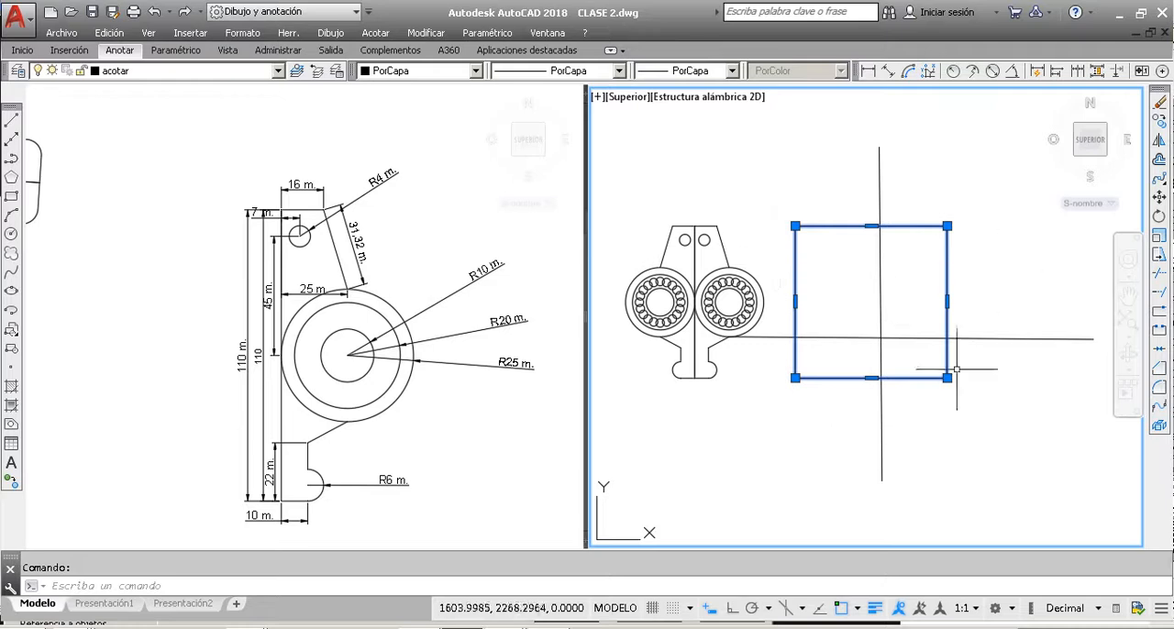
key("Escape")
left_click(894, 335)
left_click(865, 306)
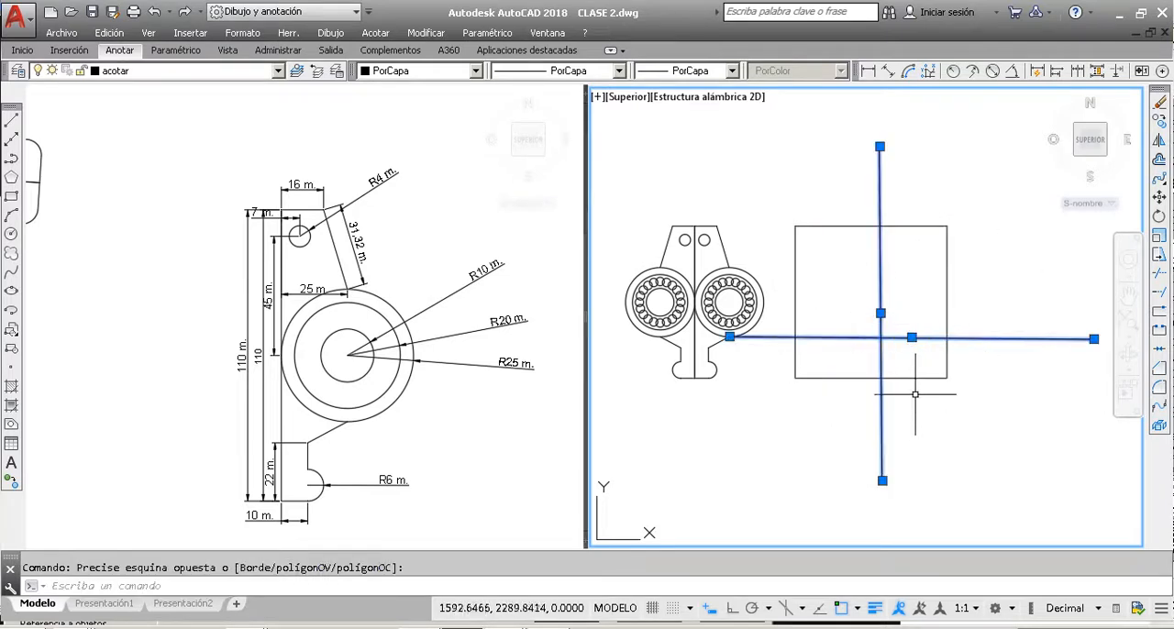
key("Escape")
Step: Explode the rectangle beside the part into separate lines
left_click(963, 400)
left_click(933, 365)
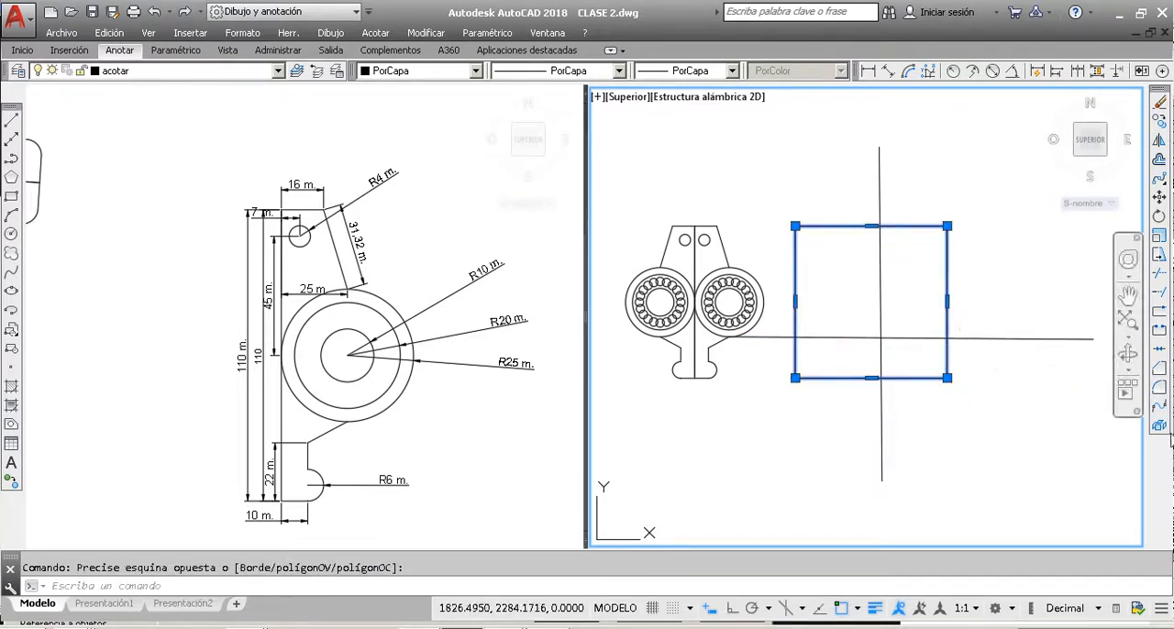
left_click(1160, 427)
left_click(946, 301)
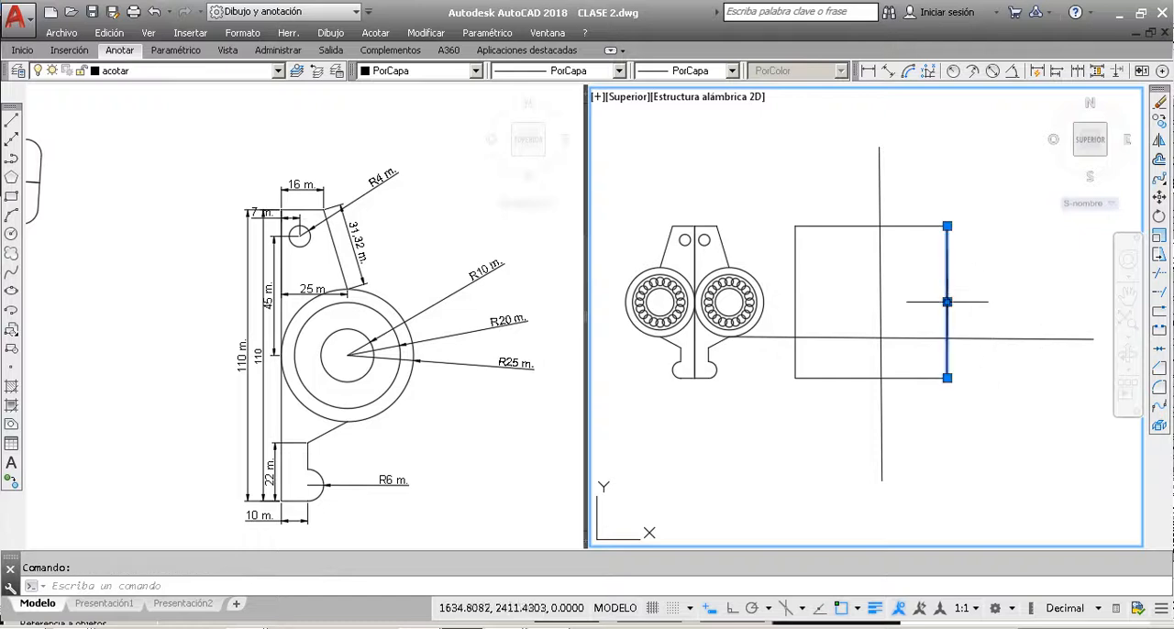
key("Escape")
key("Escape")
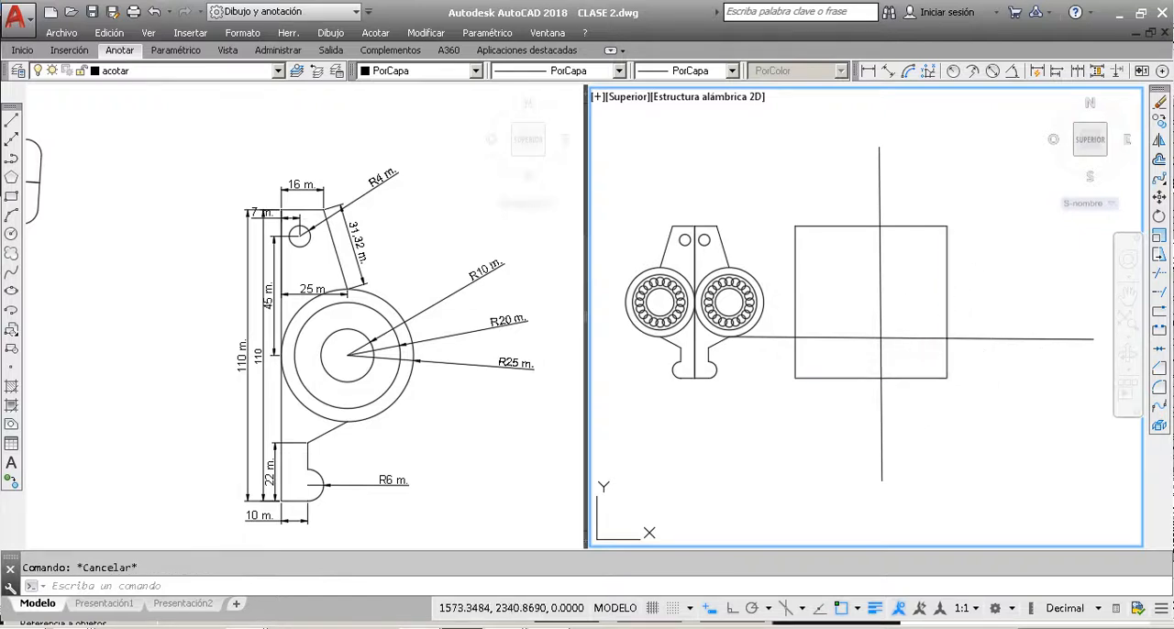
Step: Trim the exploded rectangle's lower-right and upper-left corners using the two crossing lines as cutting edges
left_click_drag(901, 356, 851, 306)
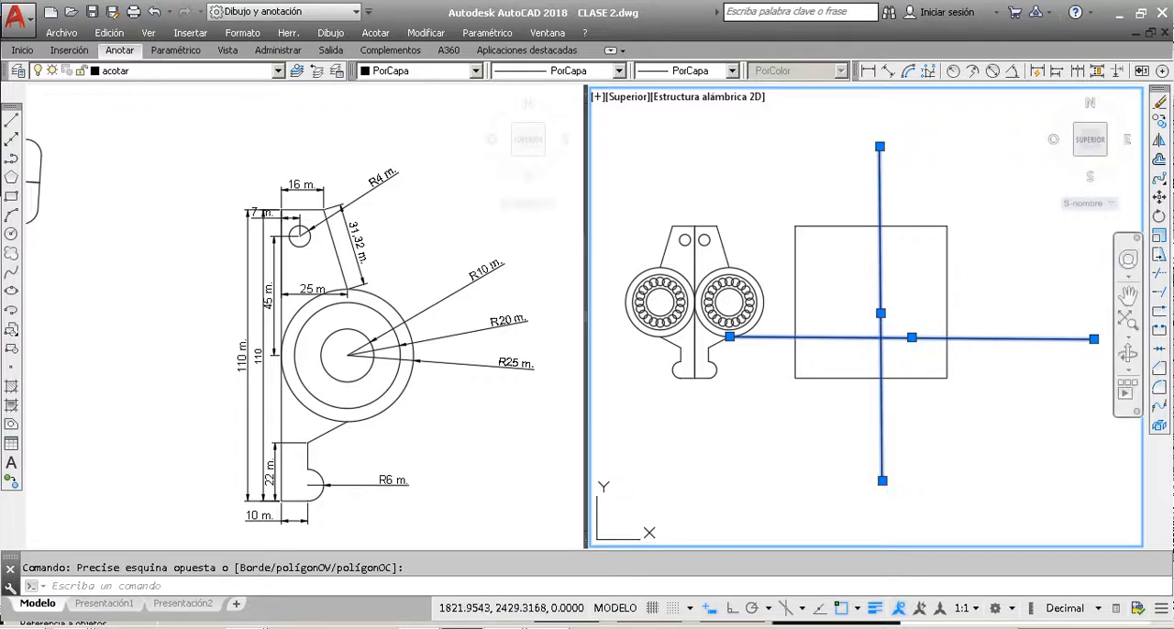
left_click(1159, 277)
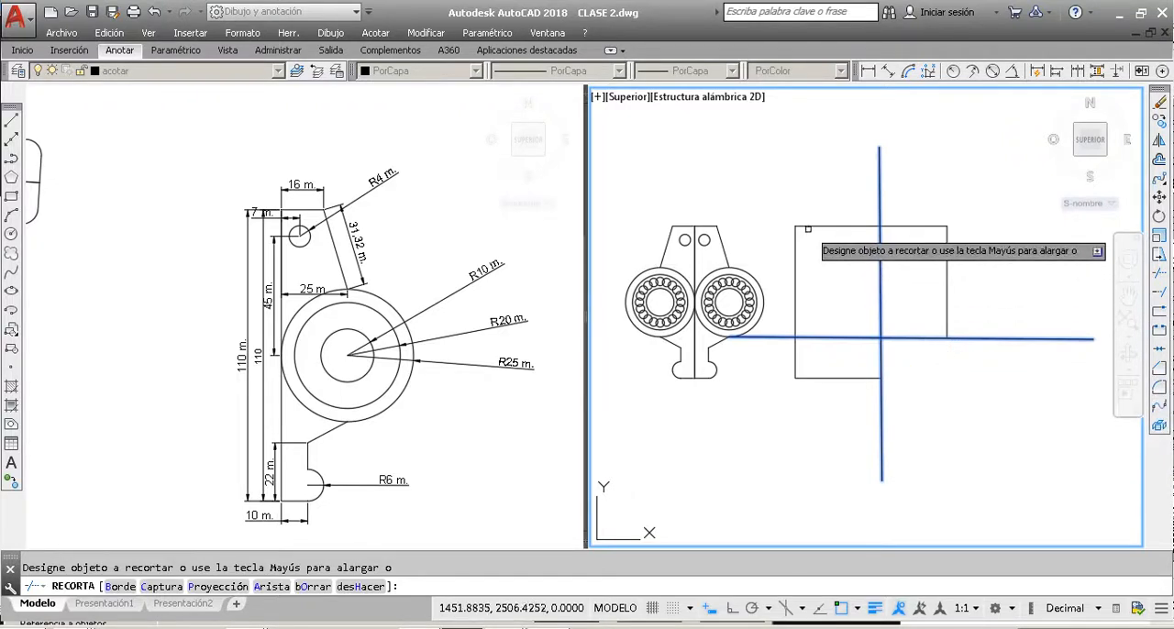
left_click(816, 226)
left_click(795, 241)
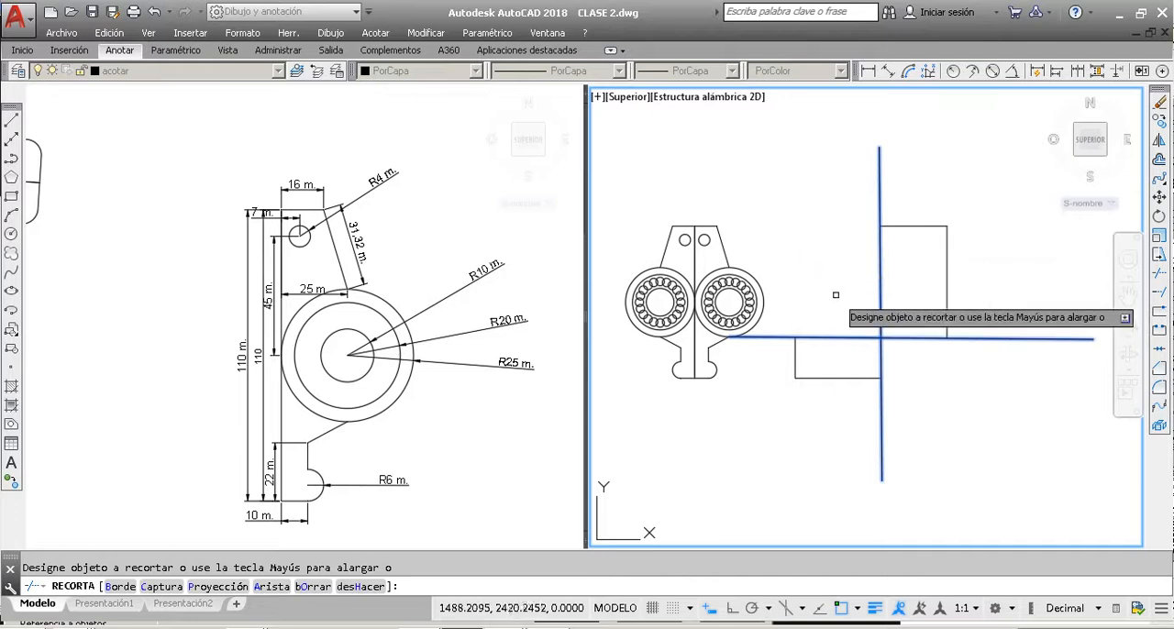
key("Escape")
key("Escape")
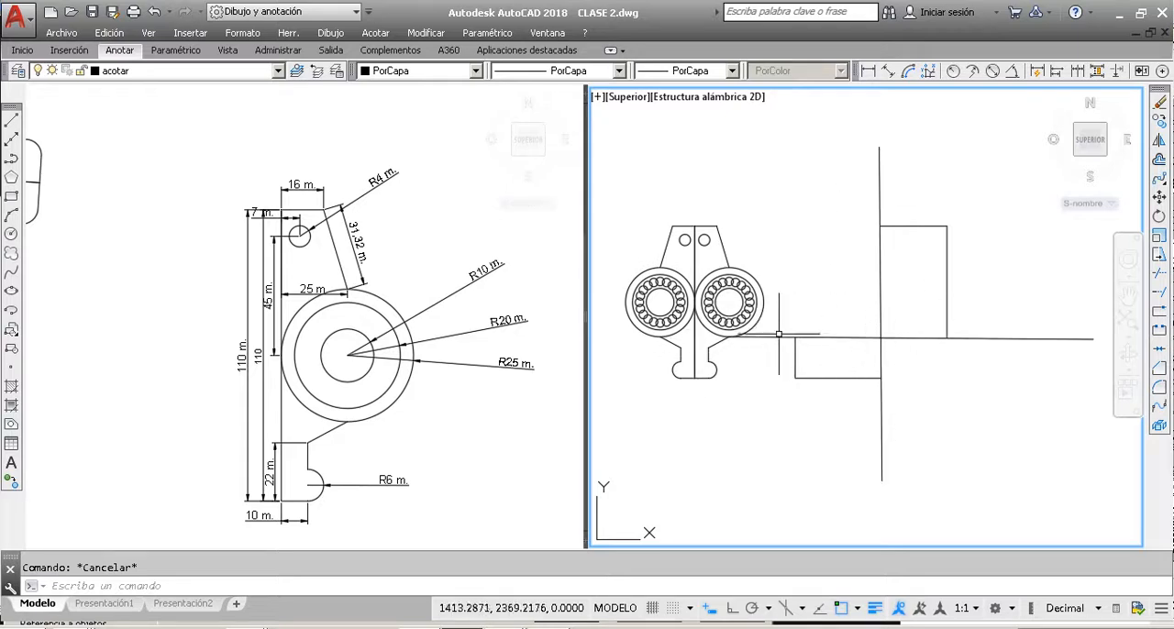
Step: Draw a large rectangle enclosing the two crossing lines and the trimmed pieces, with its left side passing through the part
scroll(779, 335, "down", 4)
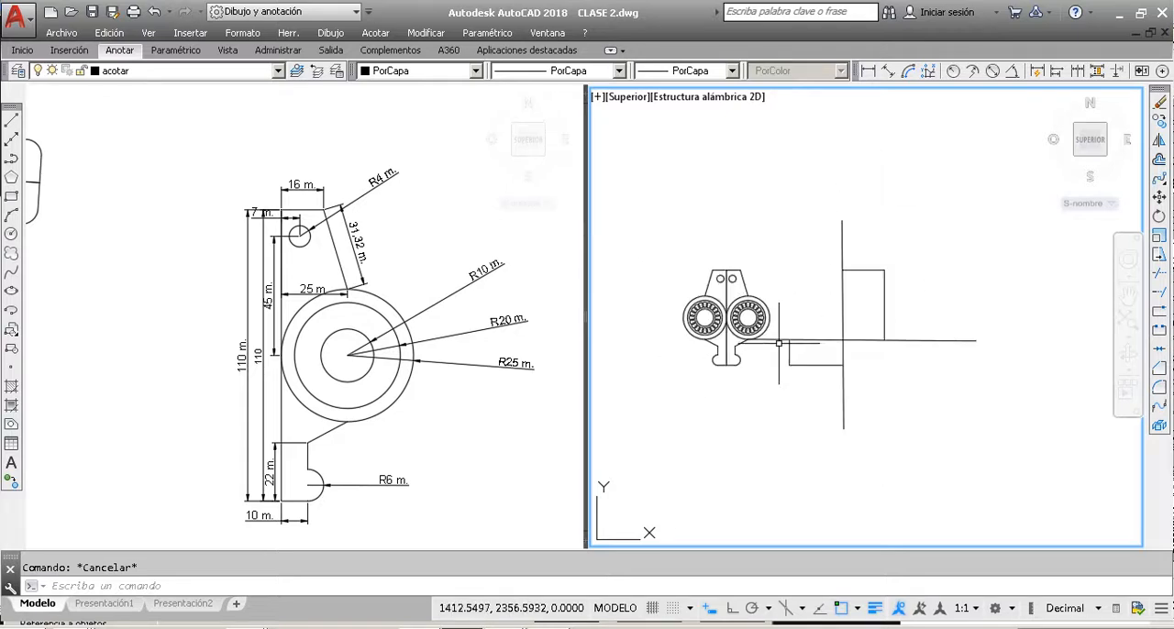
left_click(11, 197)
left_click(727, 458)
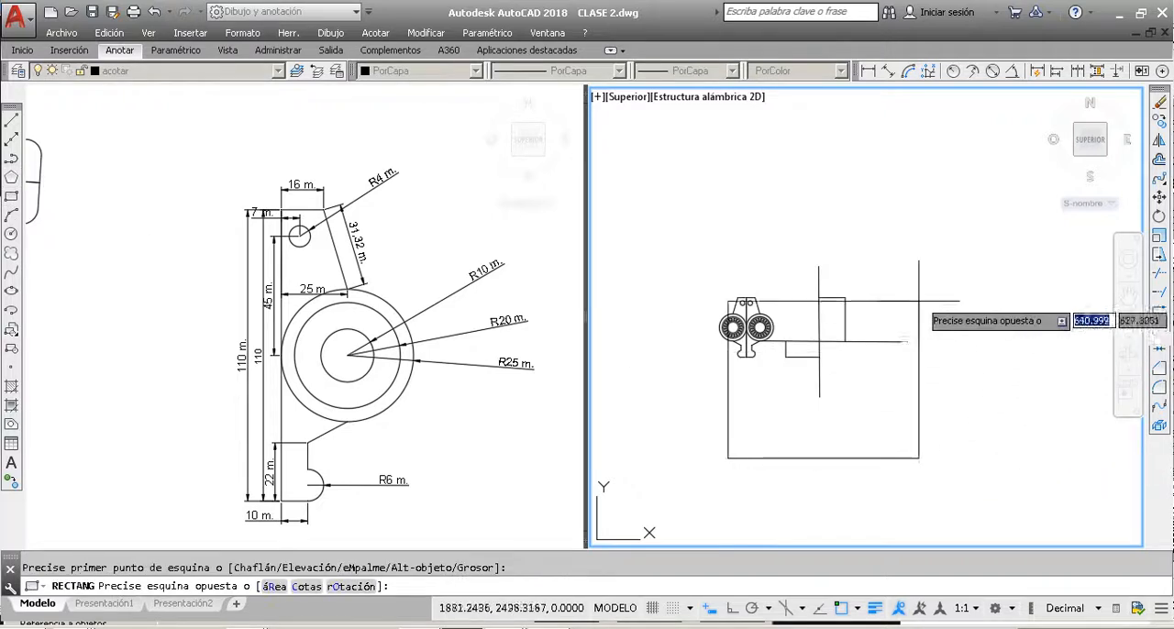
left_click(936, 233)
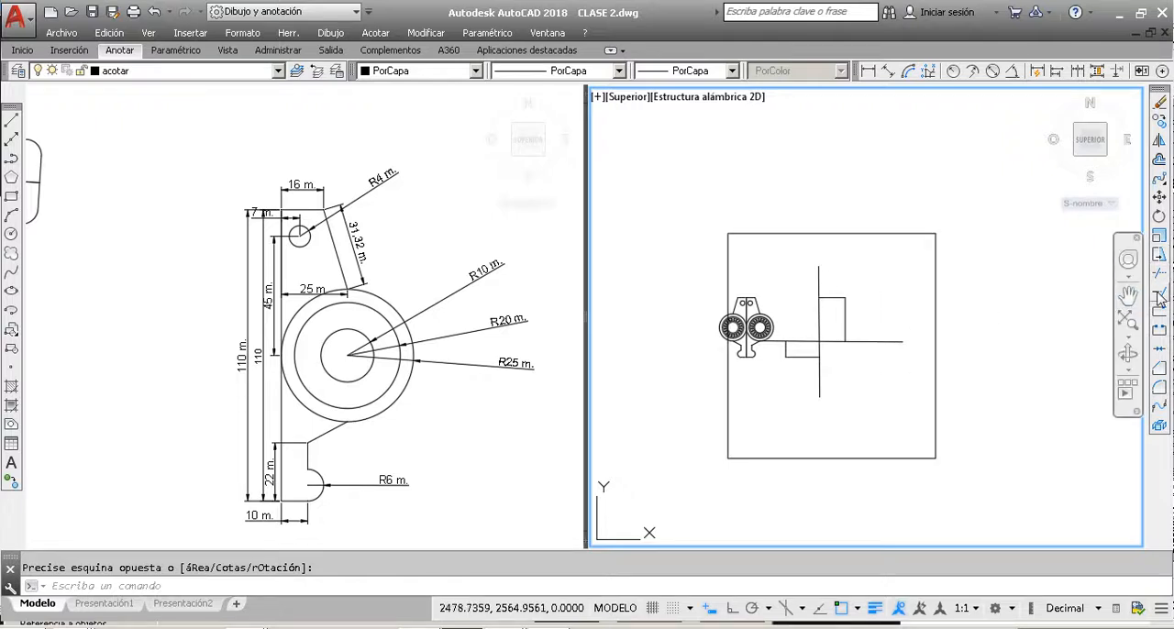
key("Escape")
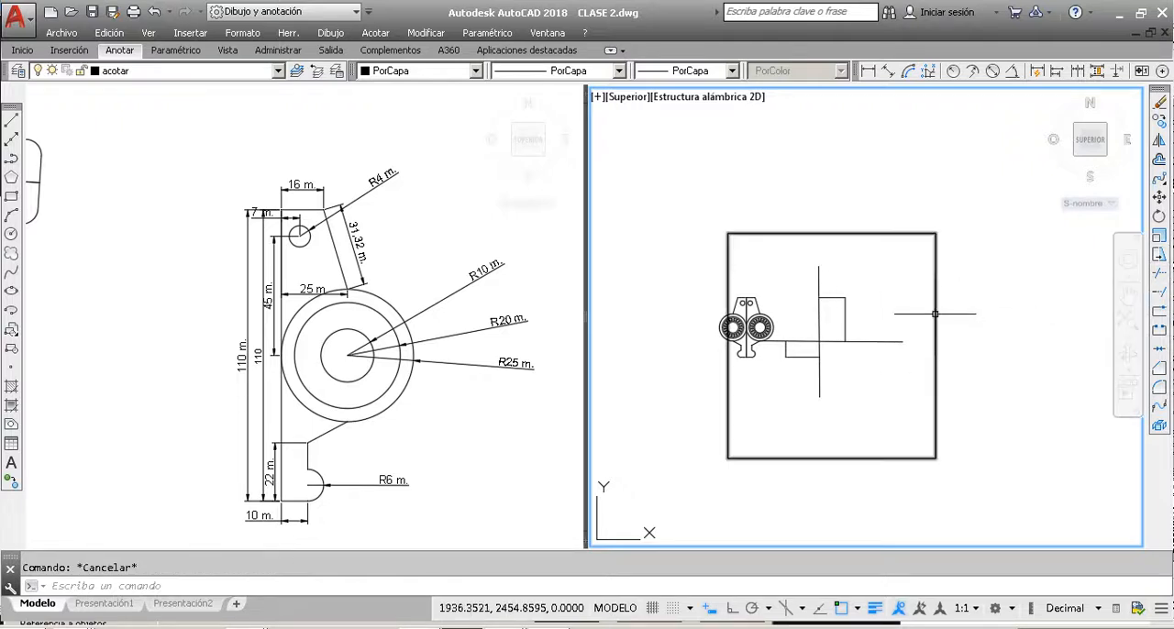
Step: Extend the horizontal line's right end and both ends of the vertical line to the large rectangle as boundary
left_click(935, 314)
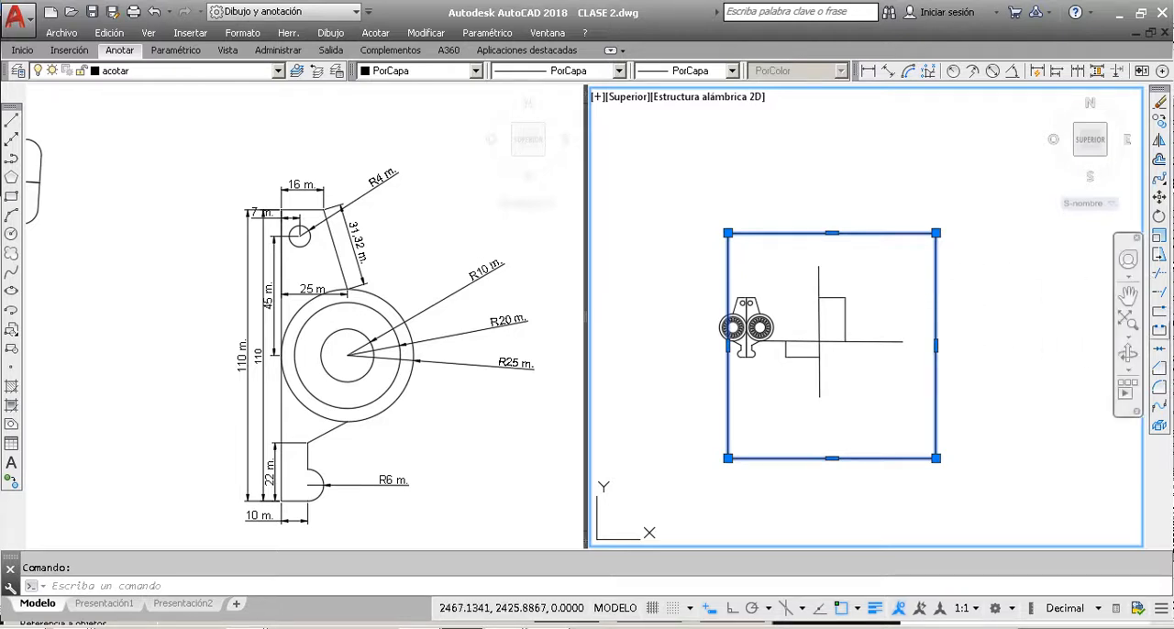
left_click(1161, 293)
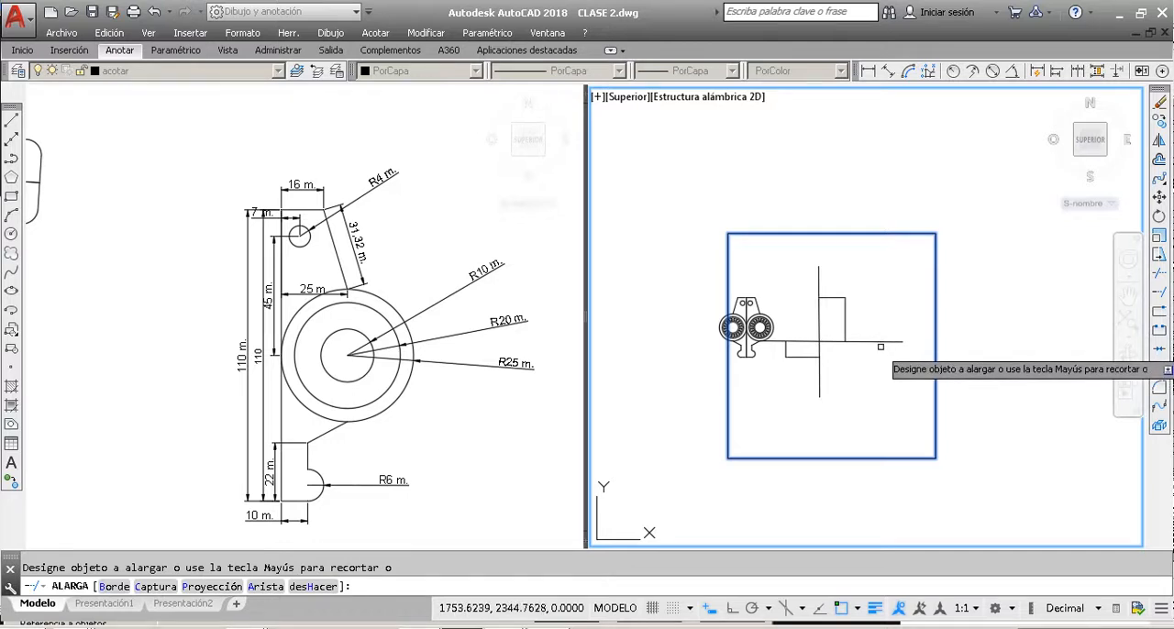
scroll(884, 345, "up", 3)
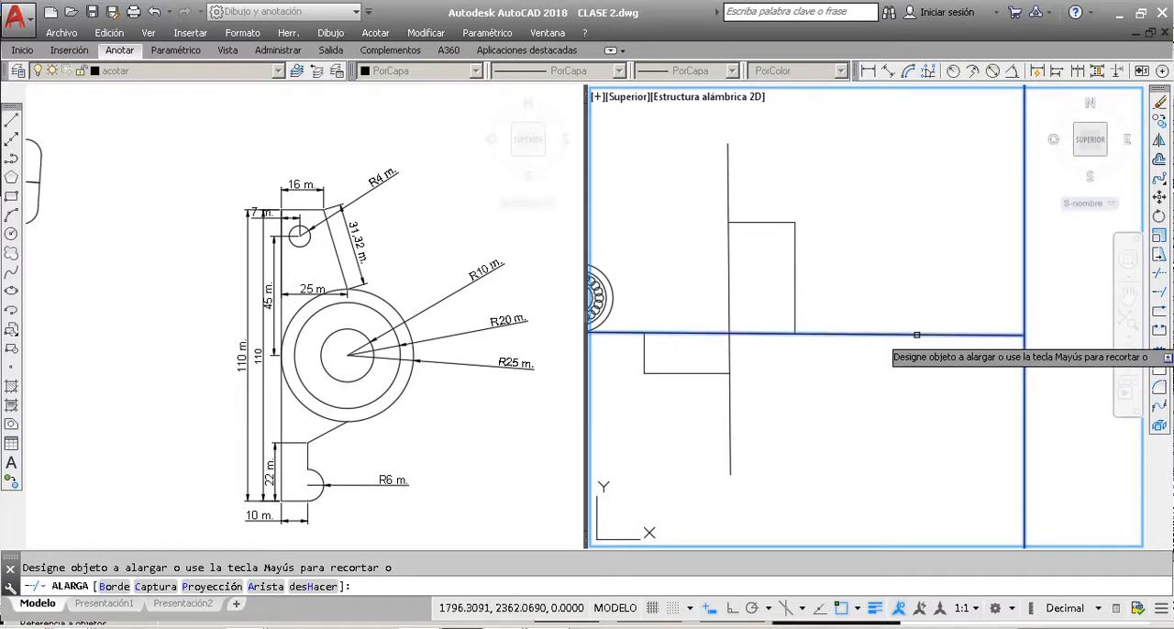
scroll(903, 344, "down", 4)
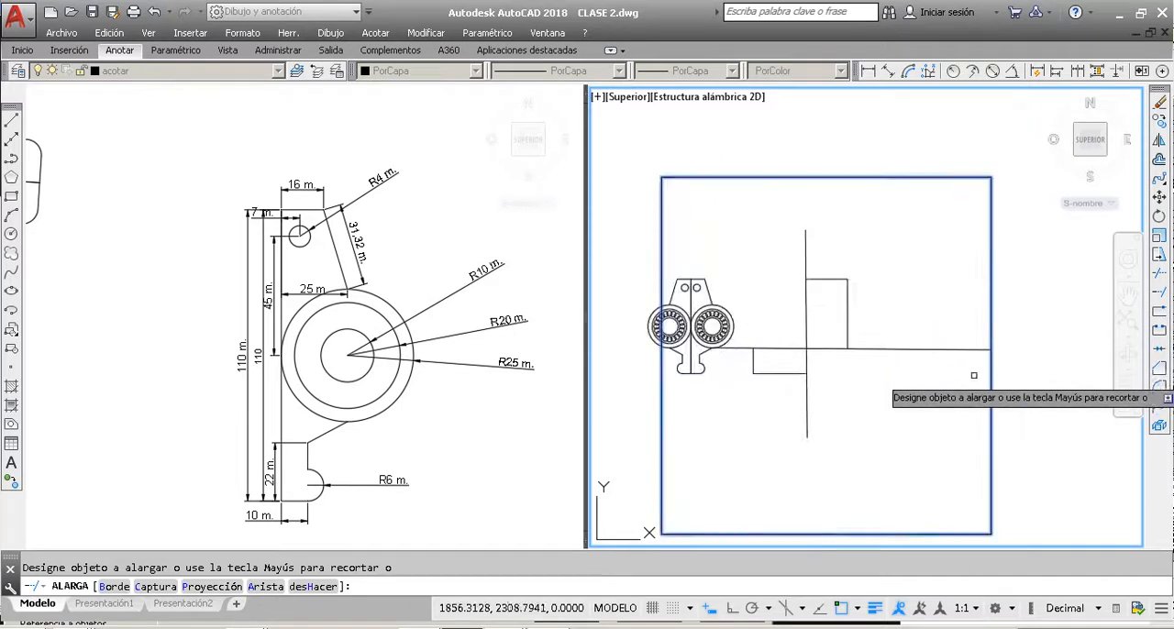
left_click(816, 385)
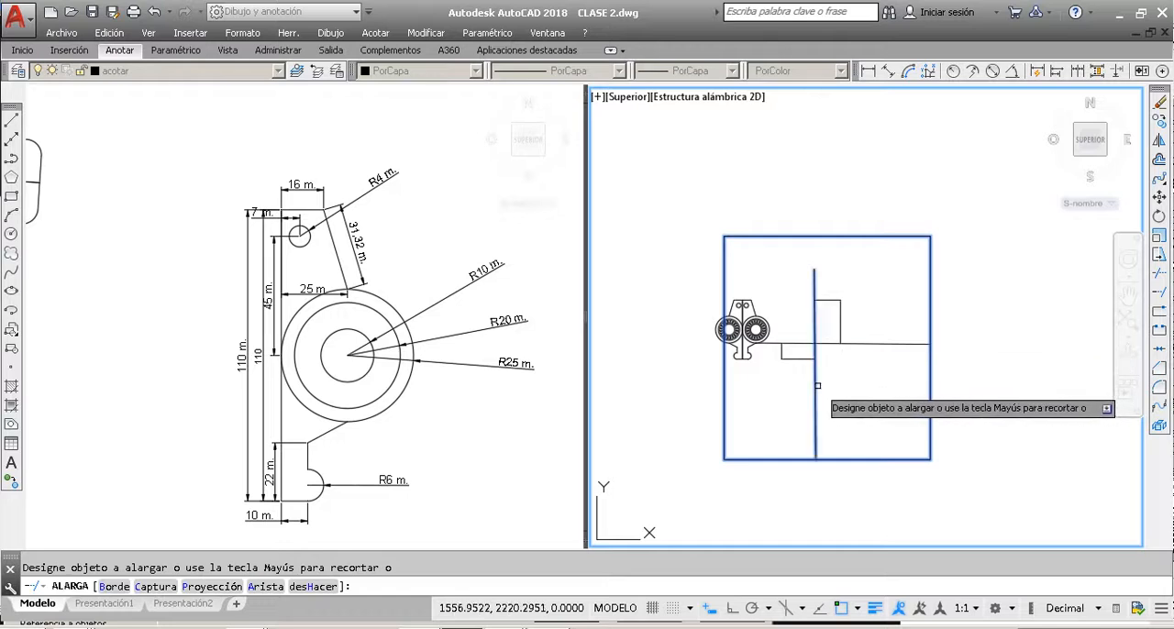
left_click(823, 314)
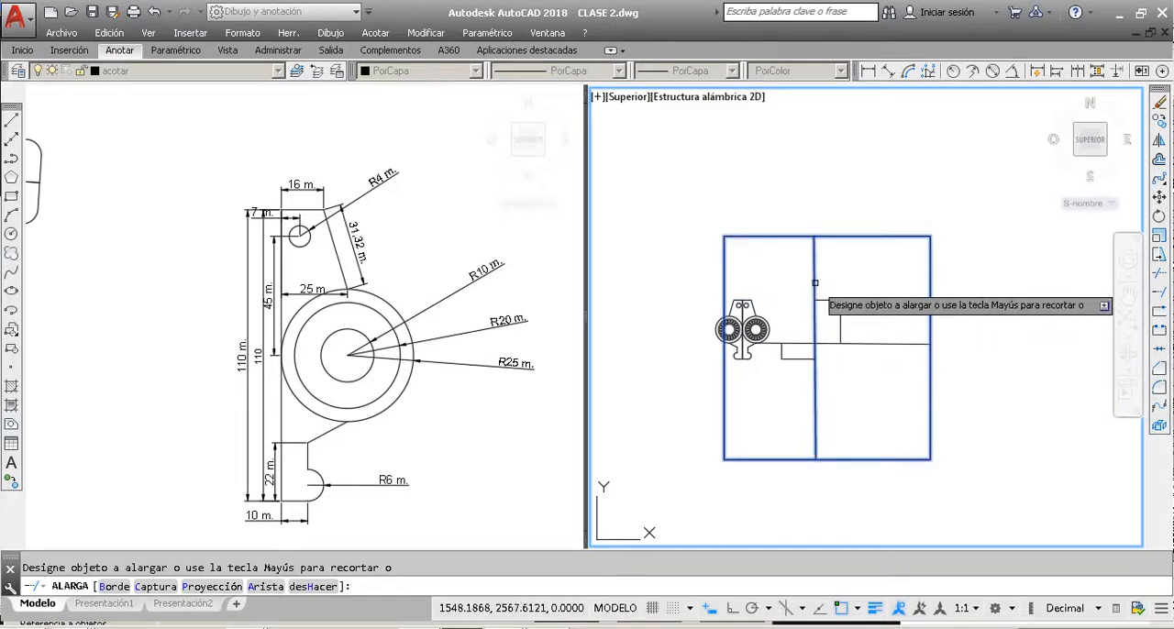
Step: Extend the top side of the remaining upper-right piece to the large rectangle's right side
left_click(830, 346)
left_click(834, 299)
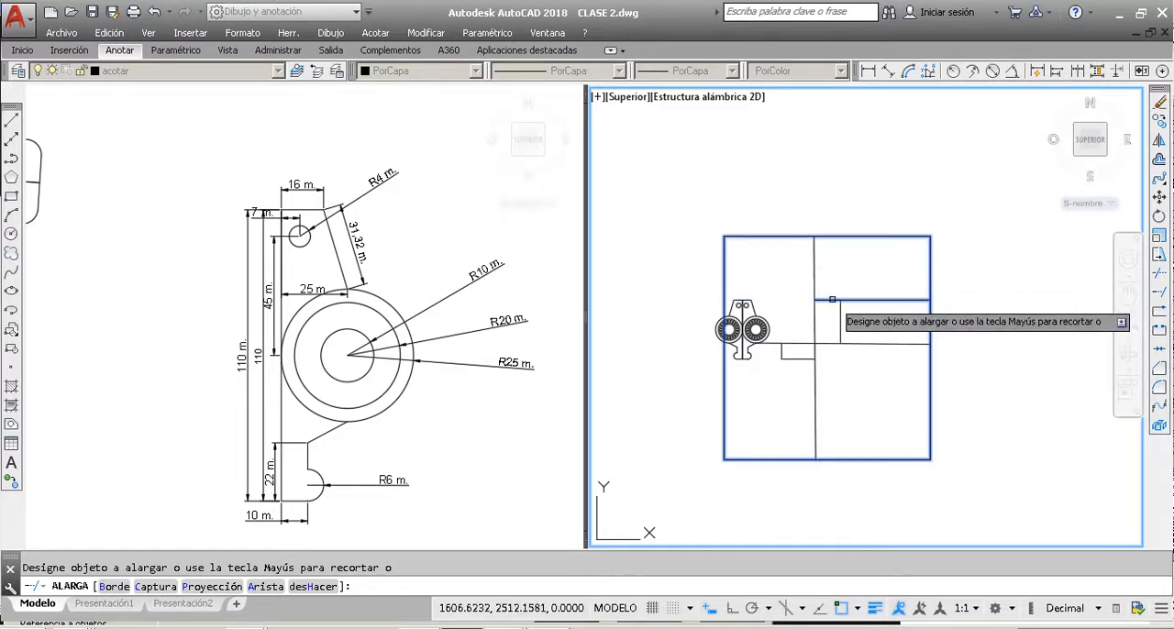
scroll(832, 299, "up", 3)
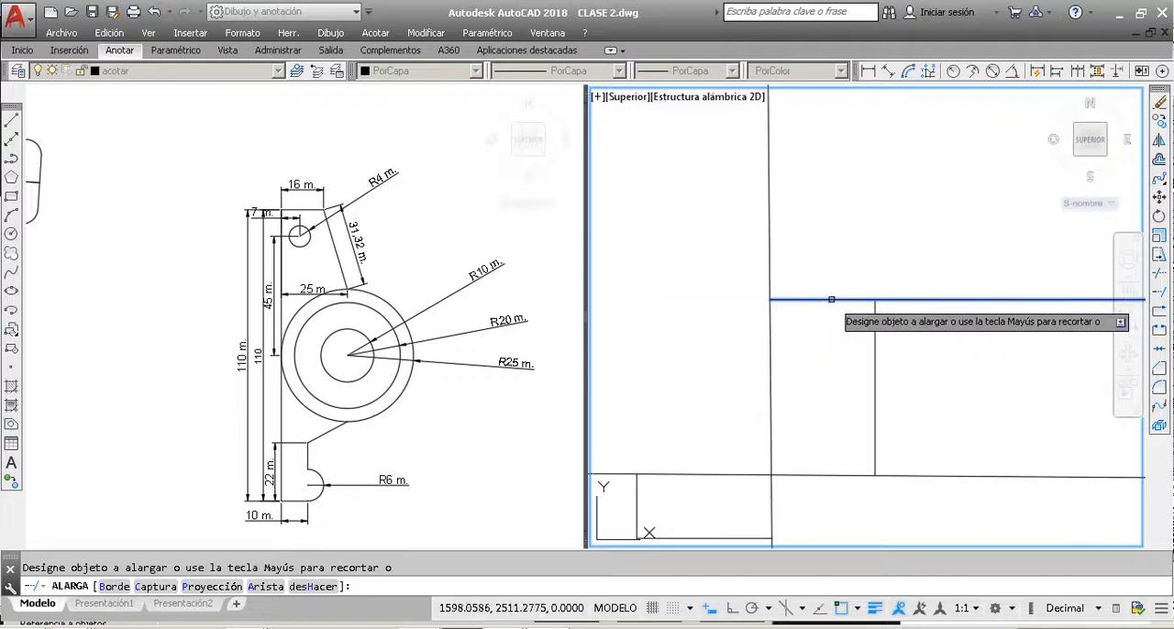
Step: Extend the upper-right piece's top side leftward and its right side in both directions to the large rectangle's edges
scroll(842, 300, "down", 2)
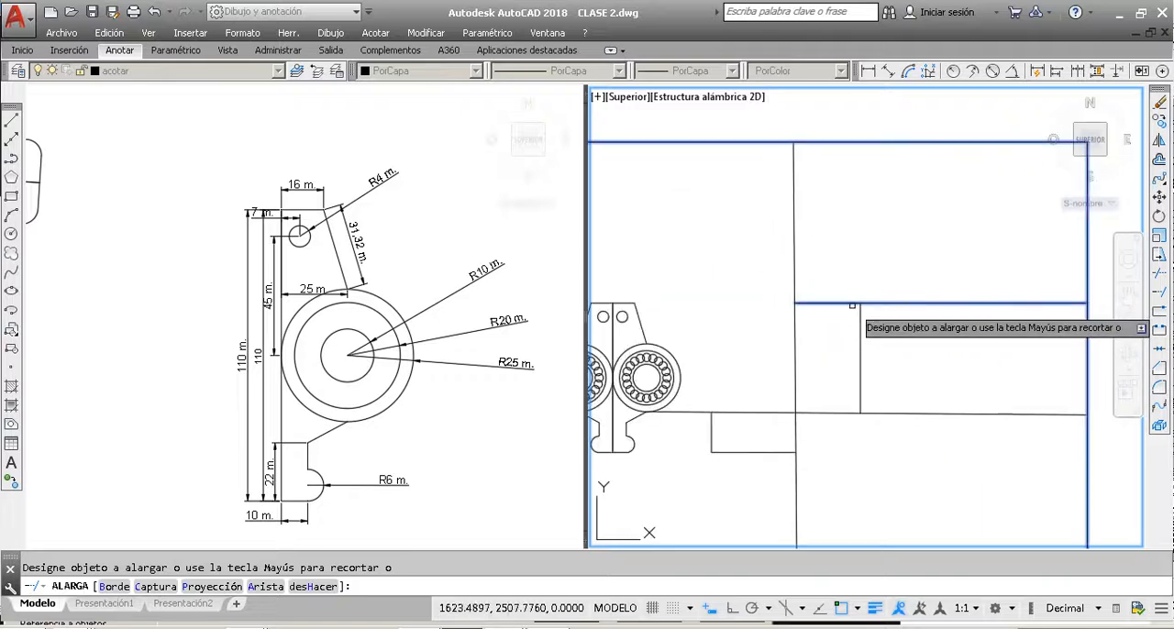
left_click(851, 302)
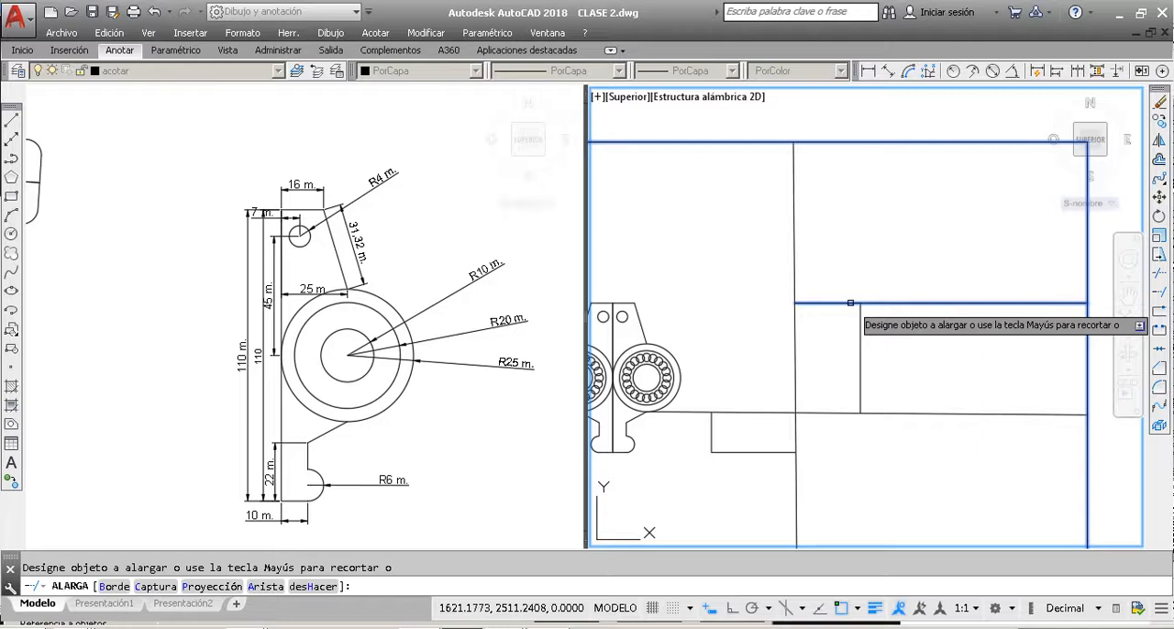
left_click(1055, 303, "shift")
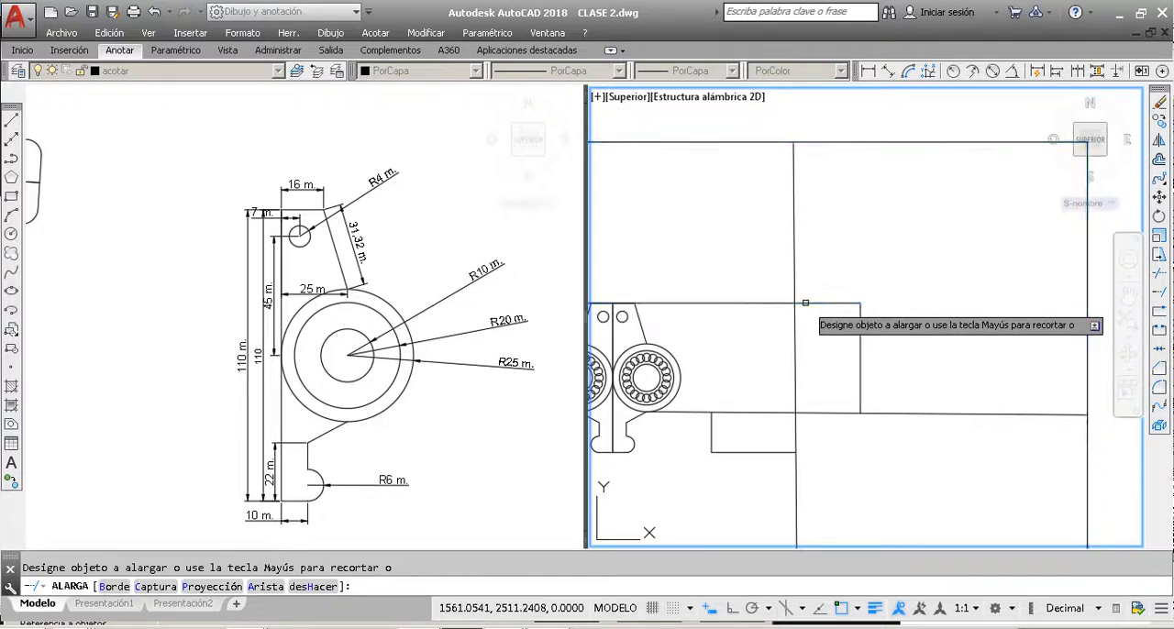
left_click(854, 306)
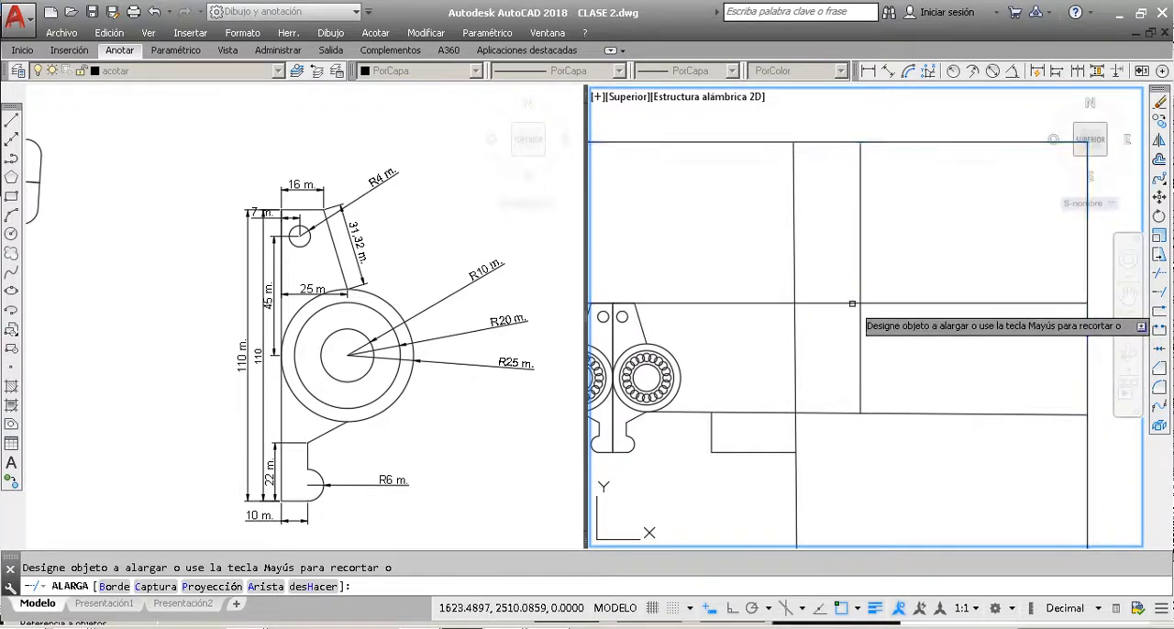
scroll(862, 331, "down", 3)
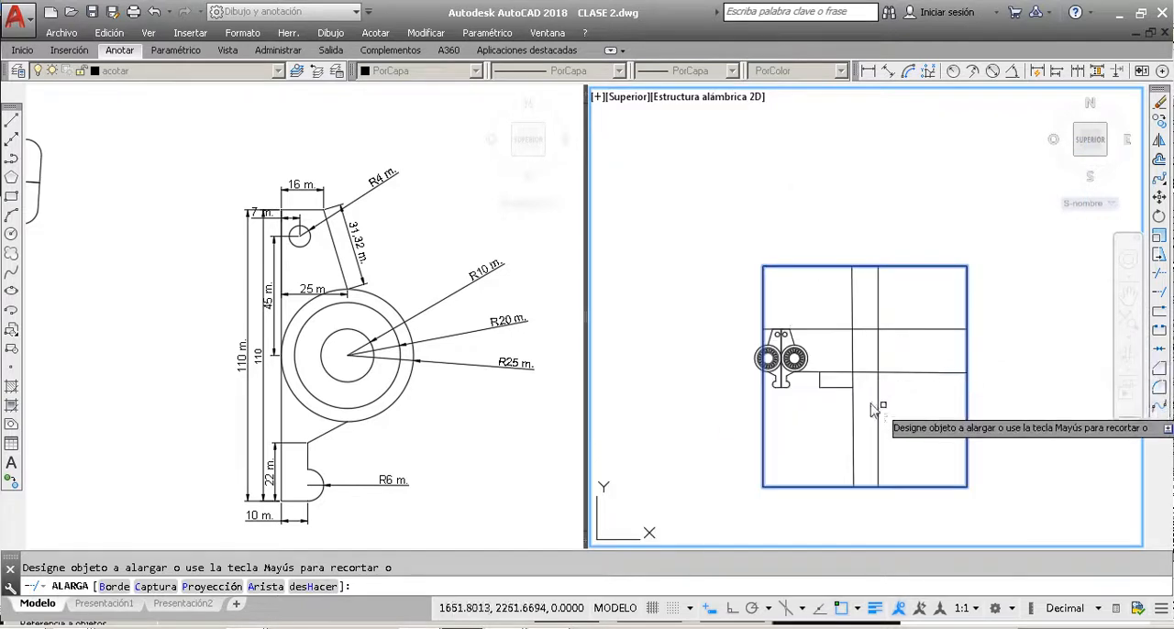
Step: Extend the lower-left piece's left side up and down and its bottom side both ways to the large rectangle, ending the Extend command
left_click(849, 384)
left_click(819, 378)
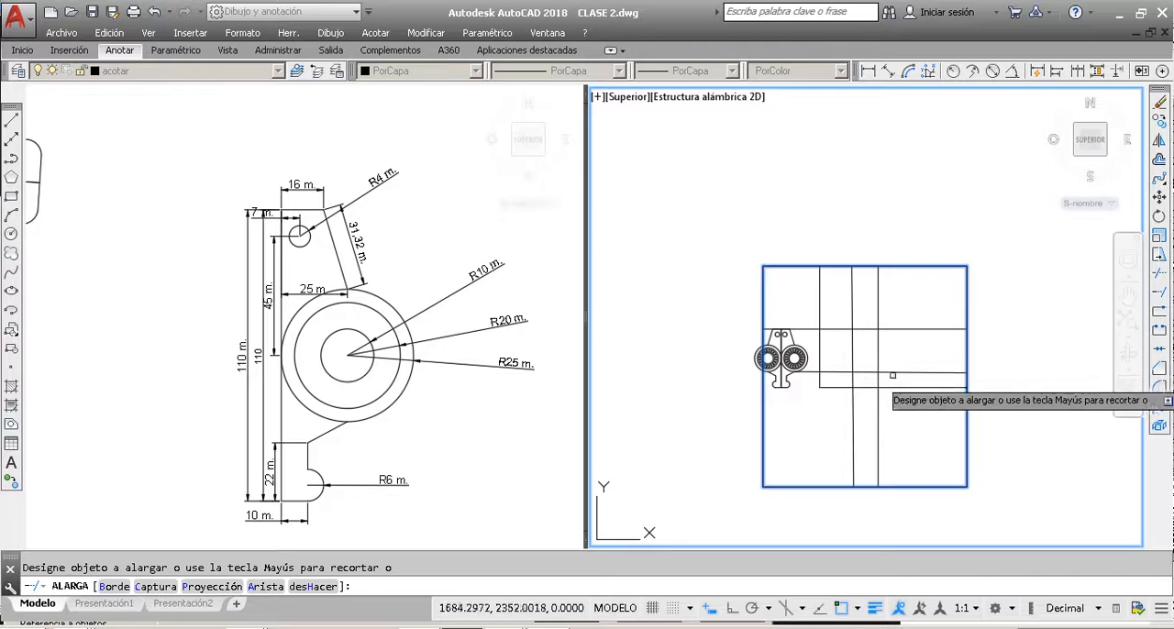
left_click(820, 382)
left_click(827, 387)
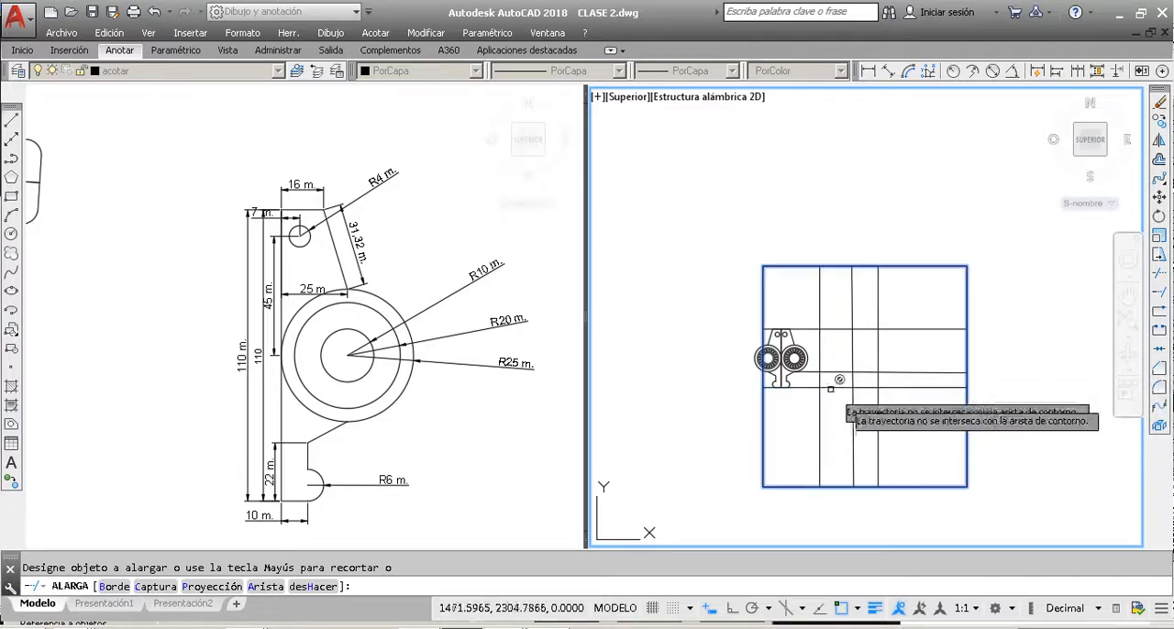
key("Escape")
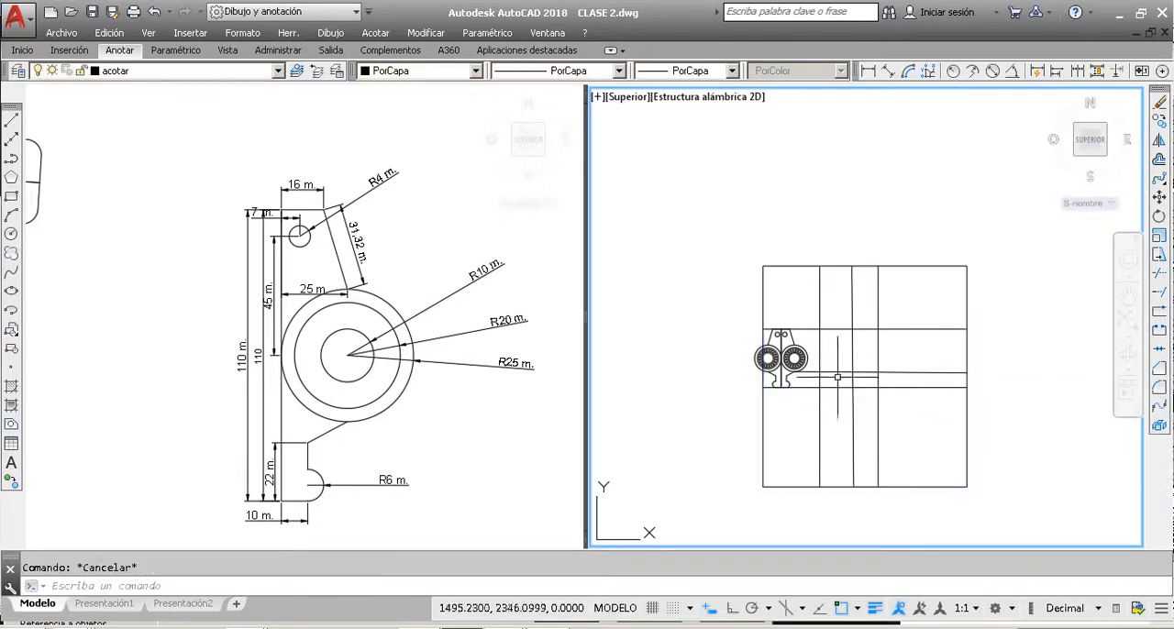
Step: Split the large rectangle at its upper-right corner with Break at Point
left_click(1161, 313)
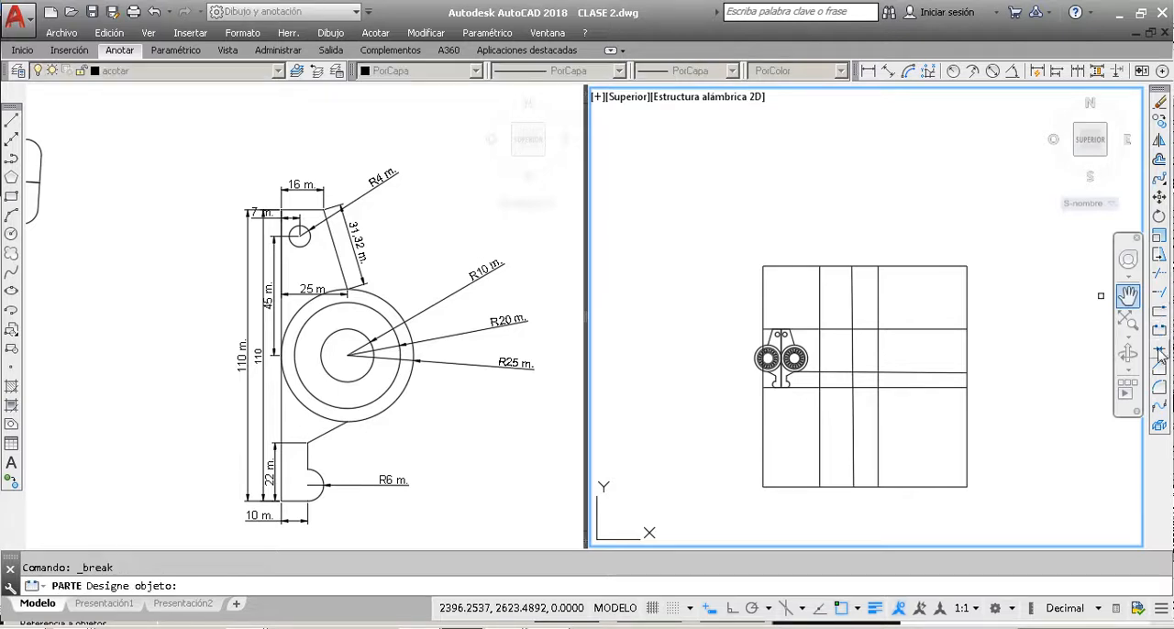
left_click(966, 298)
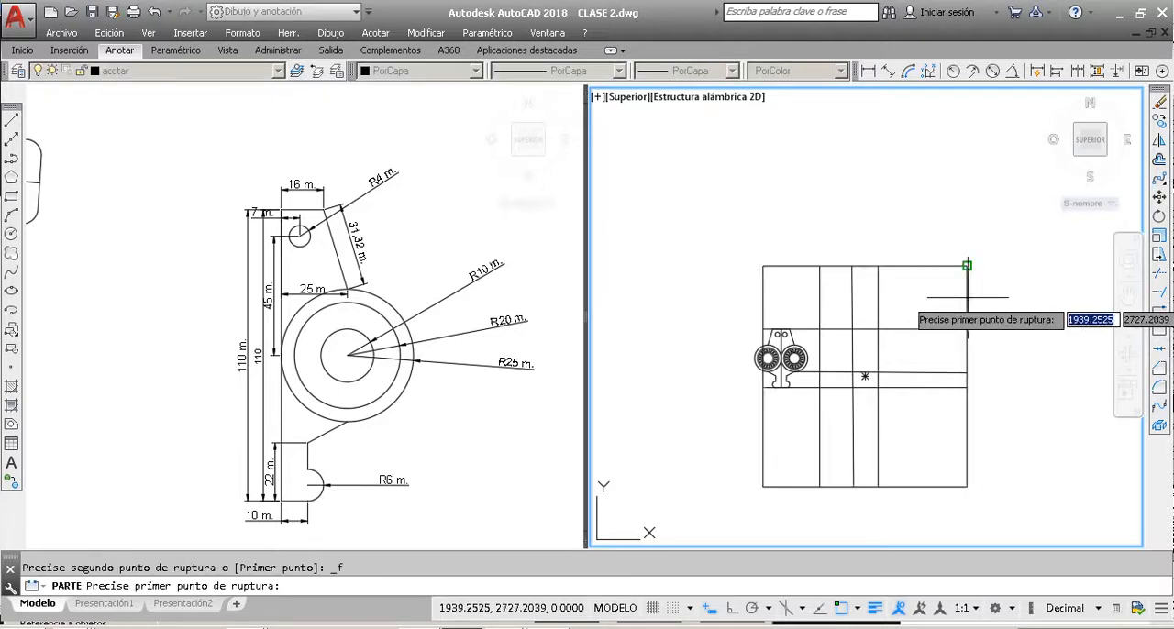
left_click(967, 284)
Step: Examine the two parts of the split rectangle by selecting each one and checking which sides belong to it
left_click(967, 284)
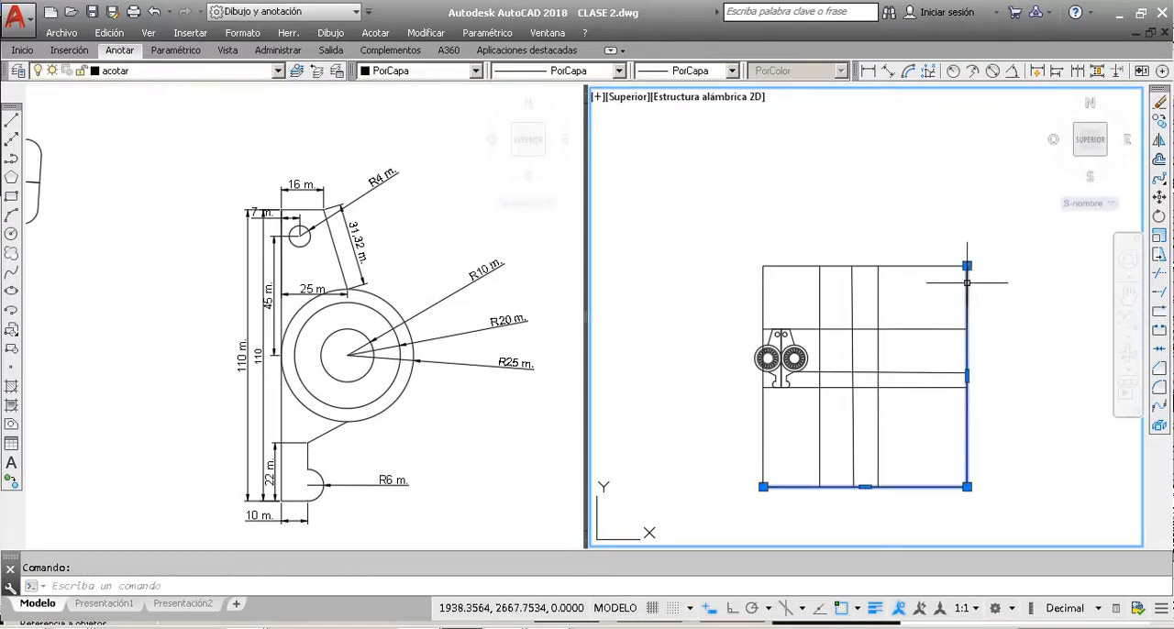
scroll(967, 266, "up", 3)
mouse_move(973, 258)
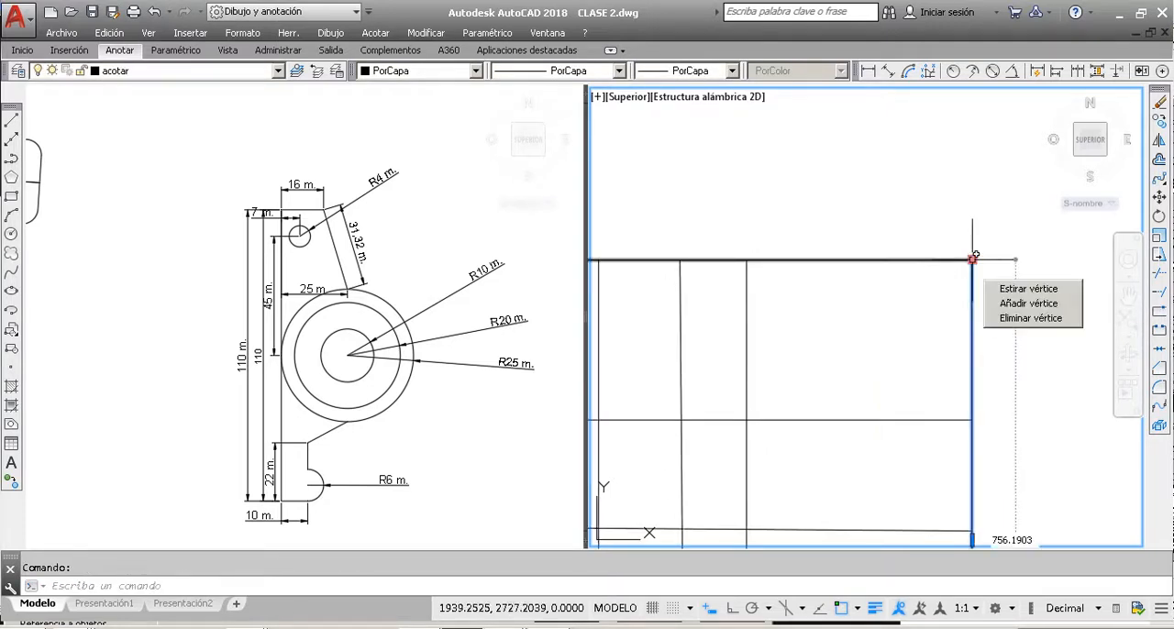
scroll(918, 341, "down", 7)
key("Escape")
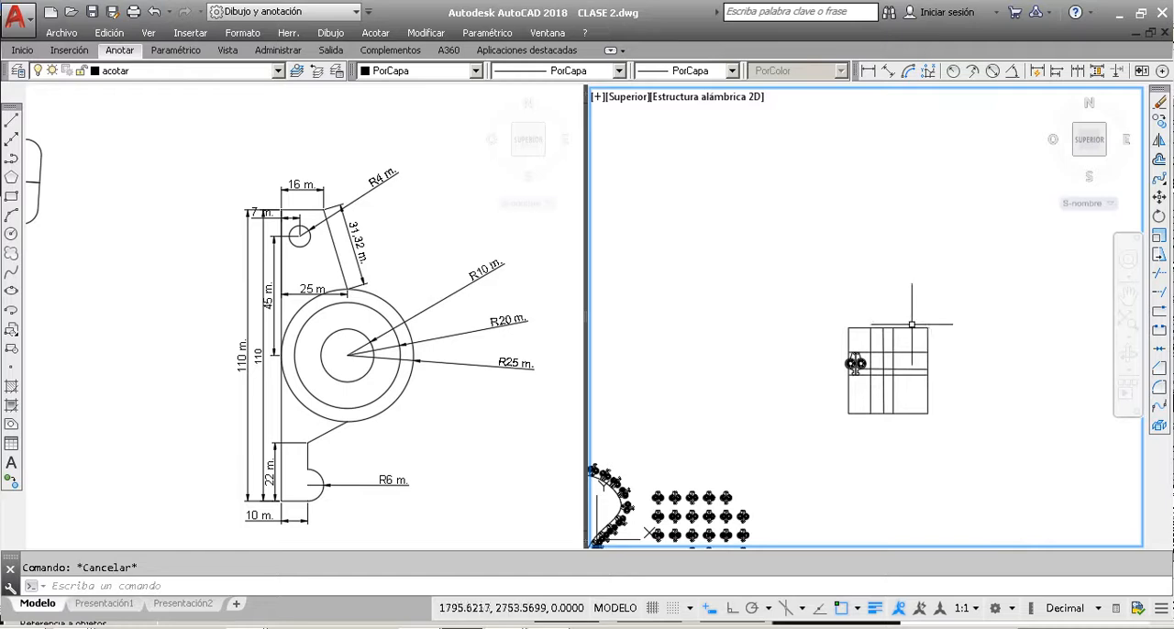
left_click(912, 323)
left_click(905, 353)
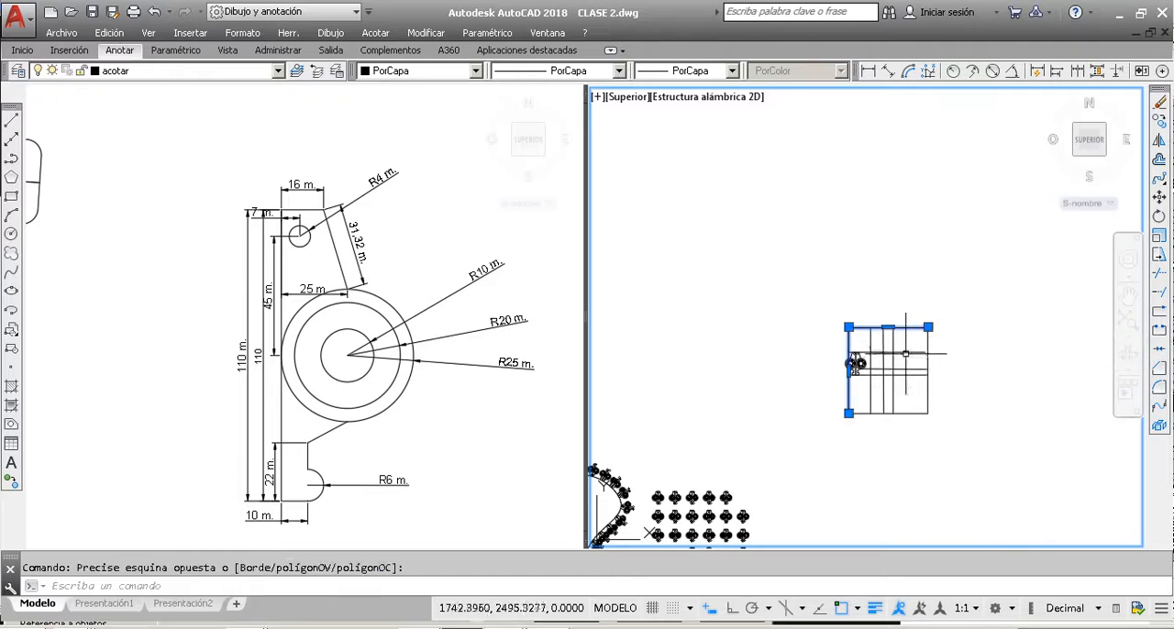
scroll(922, 335, "up", 4)
key("Escape")
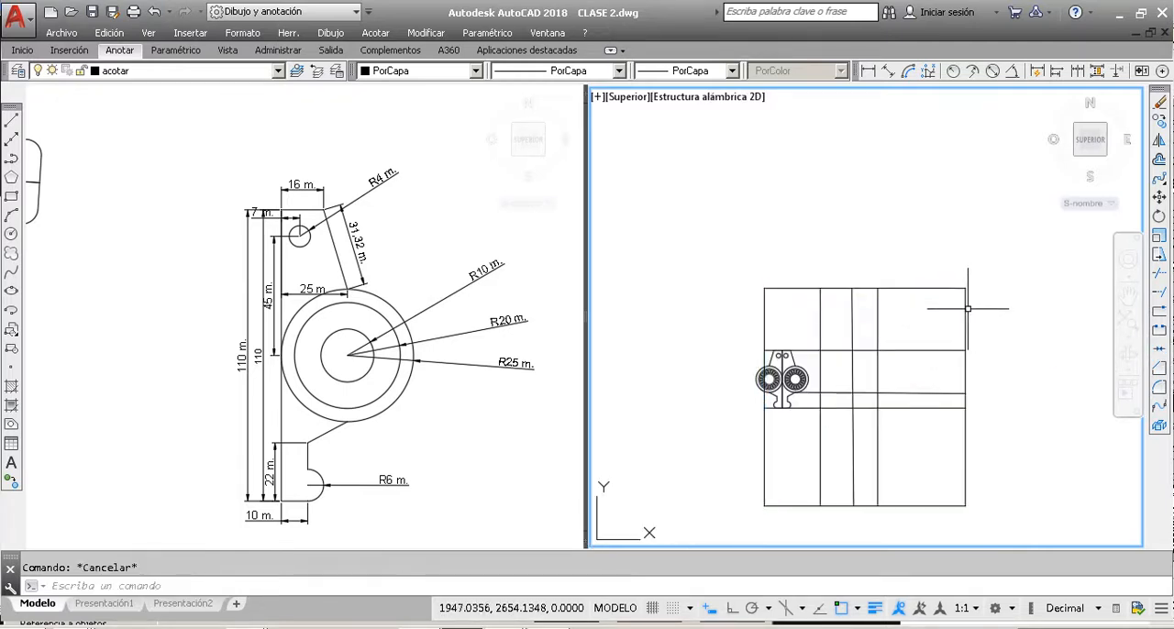
left_click(964, 308)
key("Escape")
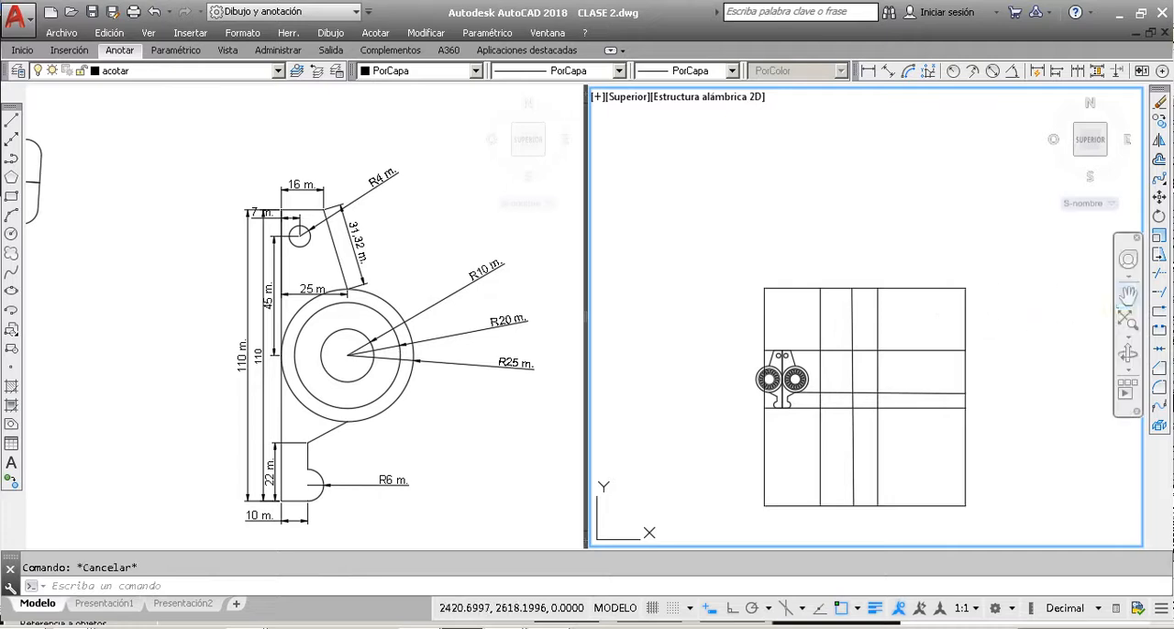
Step: Break the large rectangle's top side, removing the section from right of the rightmost vertical line to the leftmost vertical line
left_click(1159, 333)
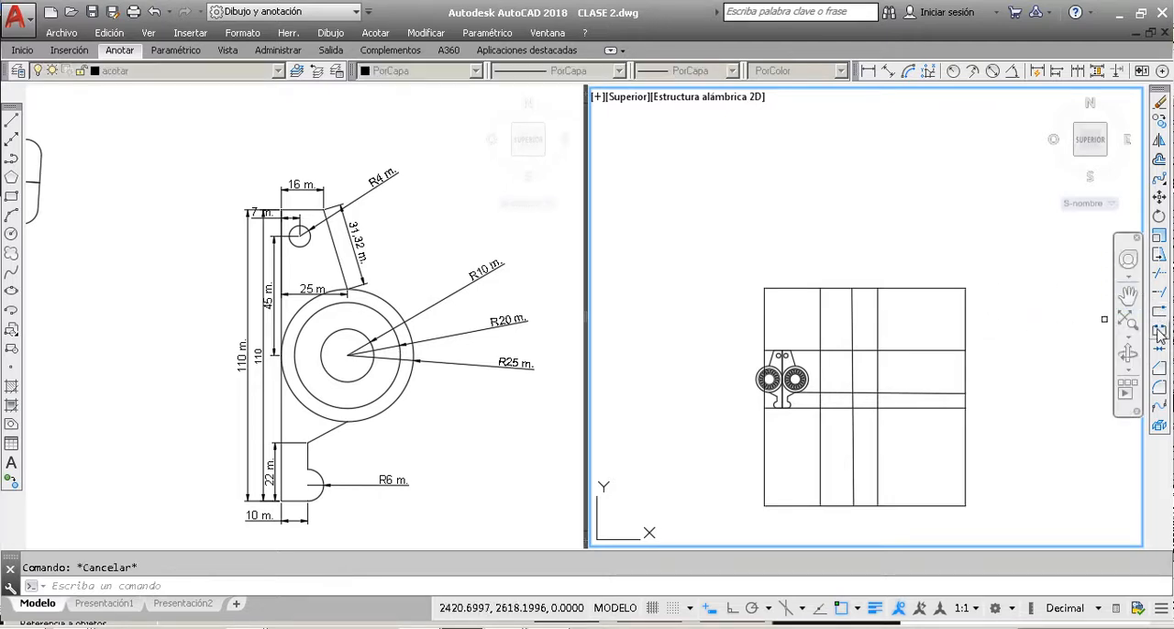
left_click(897, 289)
scroll(887, 289, "up", 5)
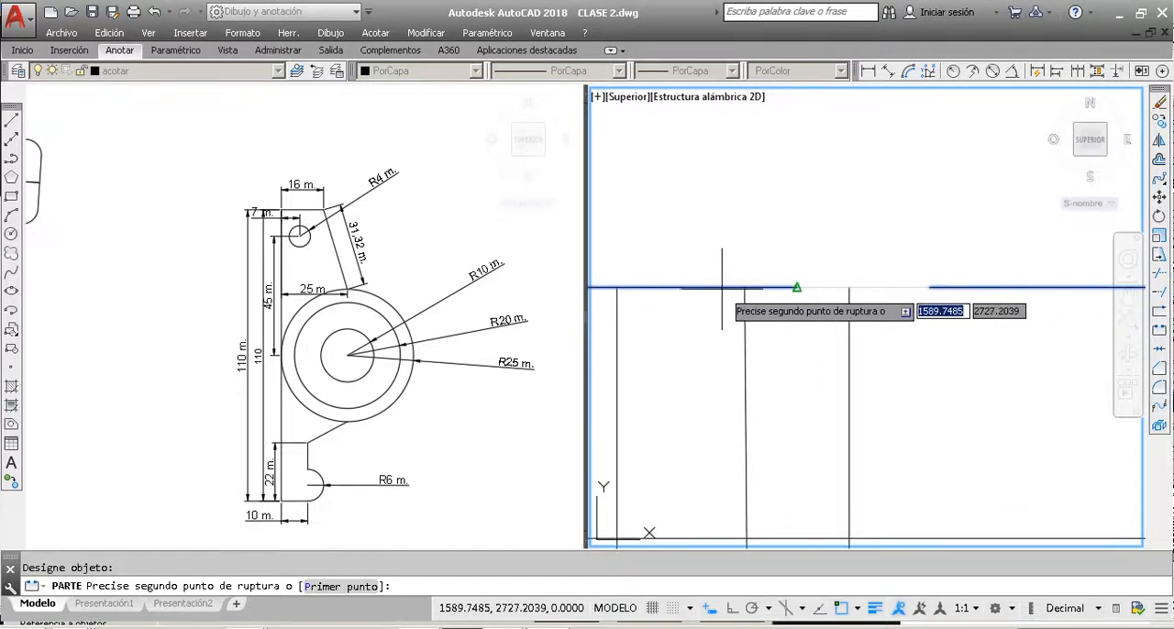
scroll(687, 289, "down", 5)
scroll(700, 289, "up", 3)
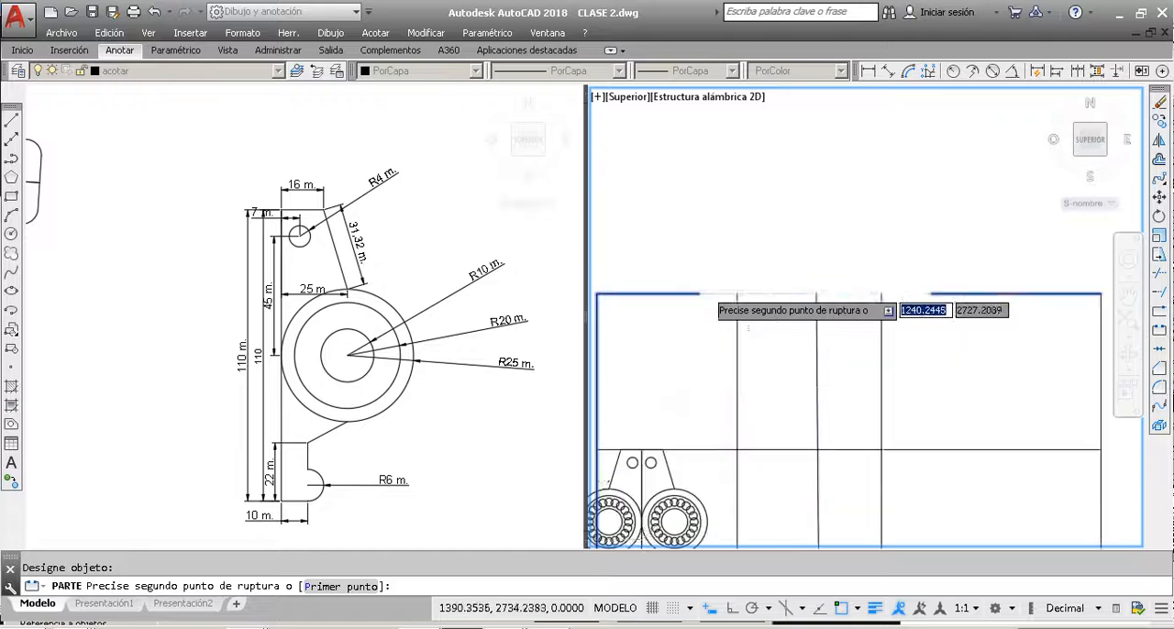
left_click(743, 293)
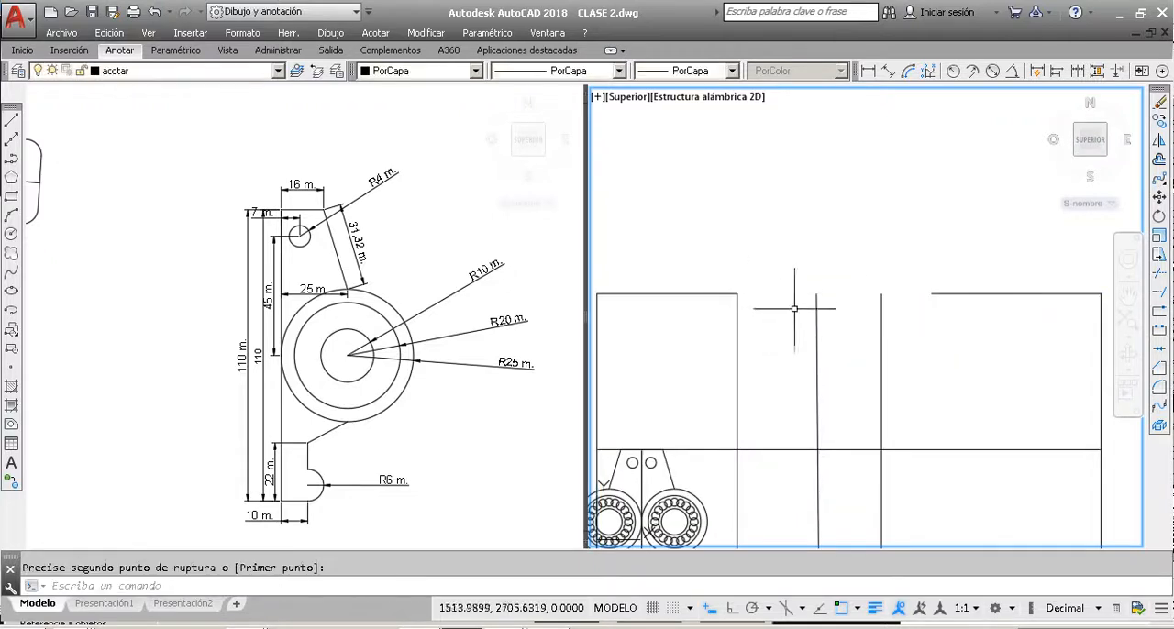
scroll(917, 358, "down", 2)
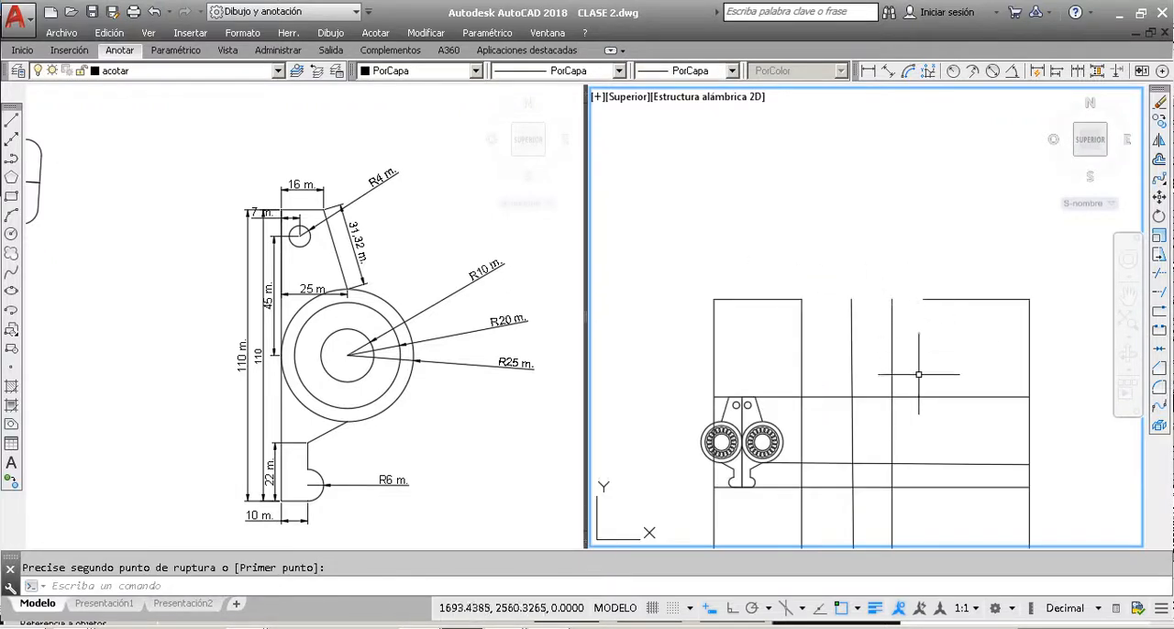
Step: Break the leftmost vertical line where it crosses the upper horizontal line
left_click(1161, 331)
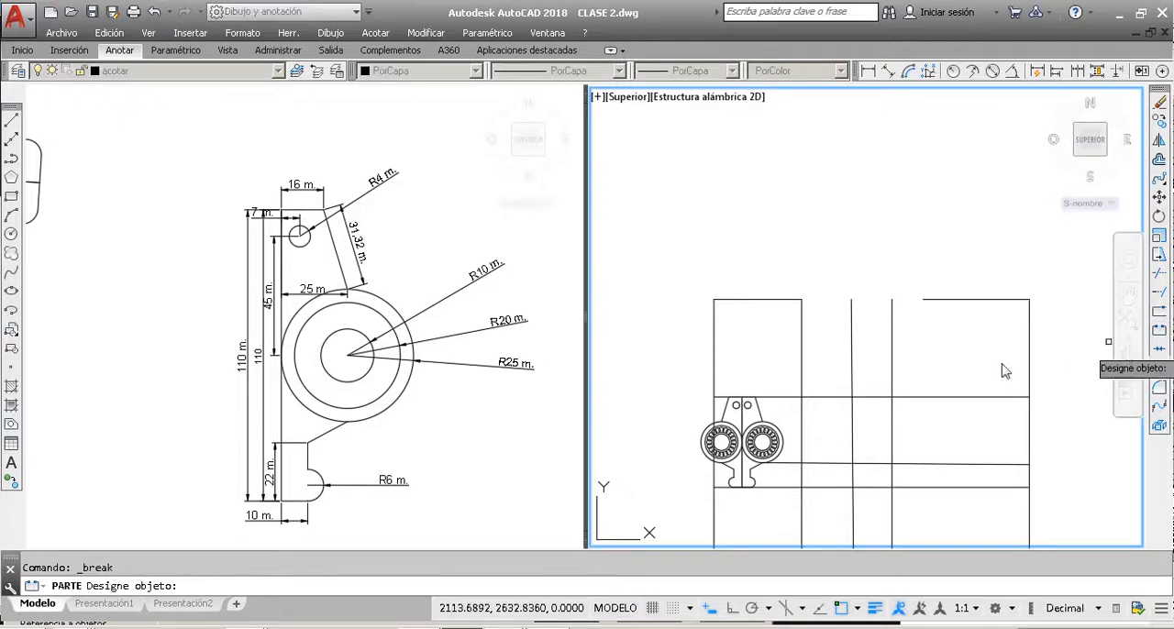
left_click(801, 399)
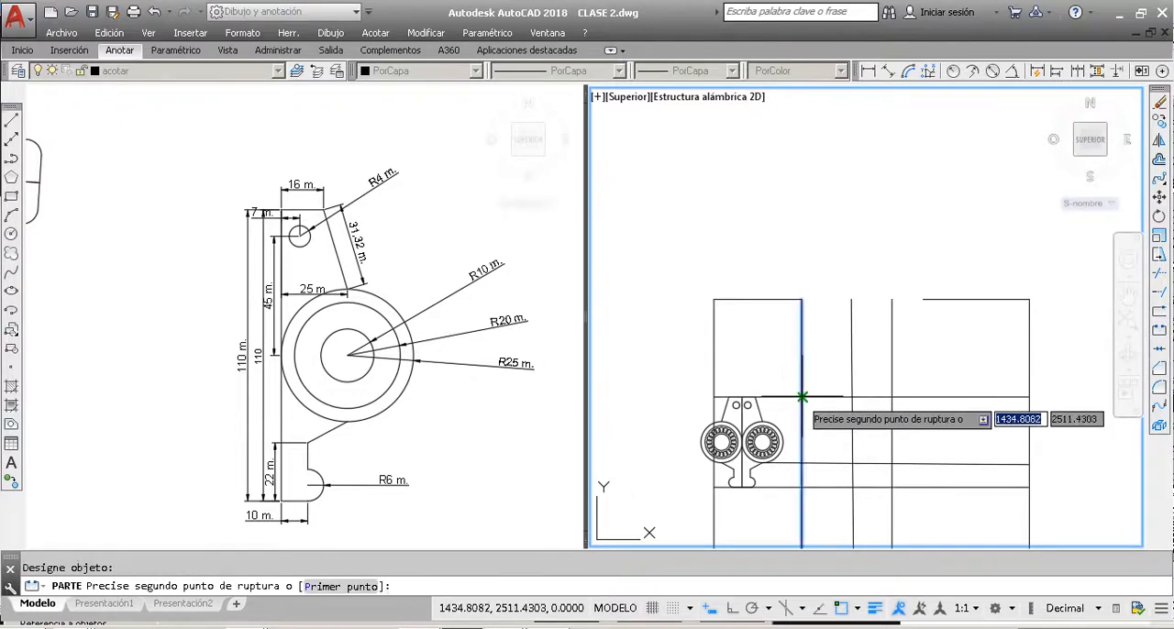
left_click(862, 398)
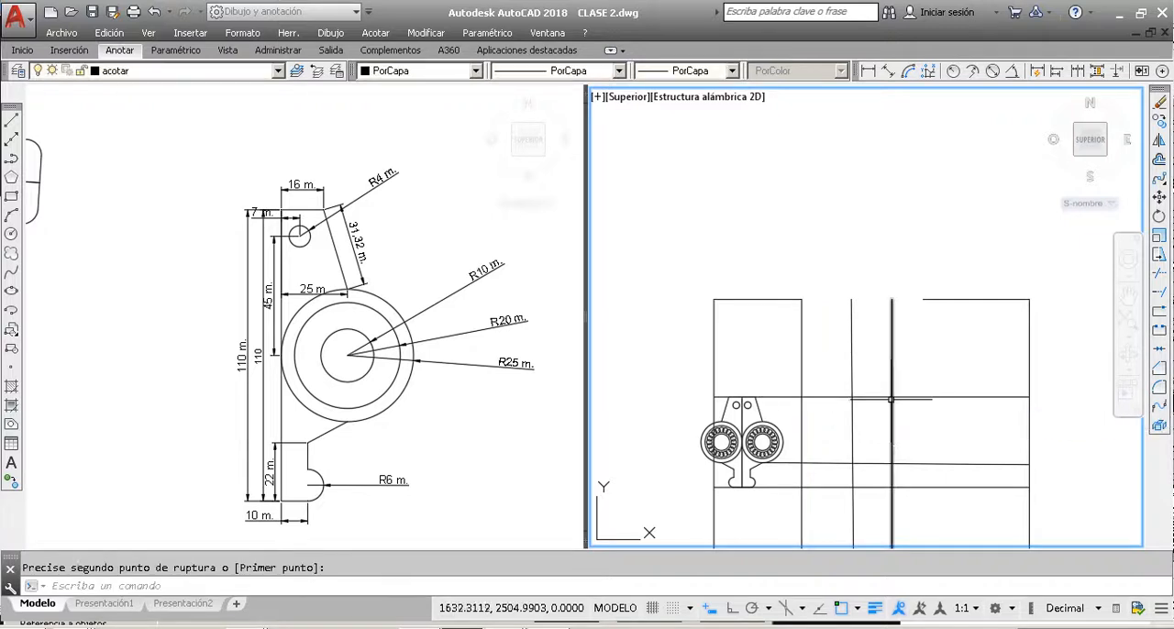
Step: Break the upper horizontal line, removing the section from near the large rectangle's right side to the rightmost vertical line
left_click(876, 396)
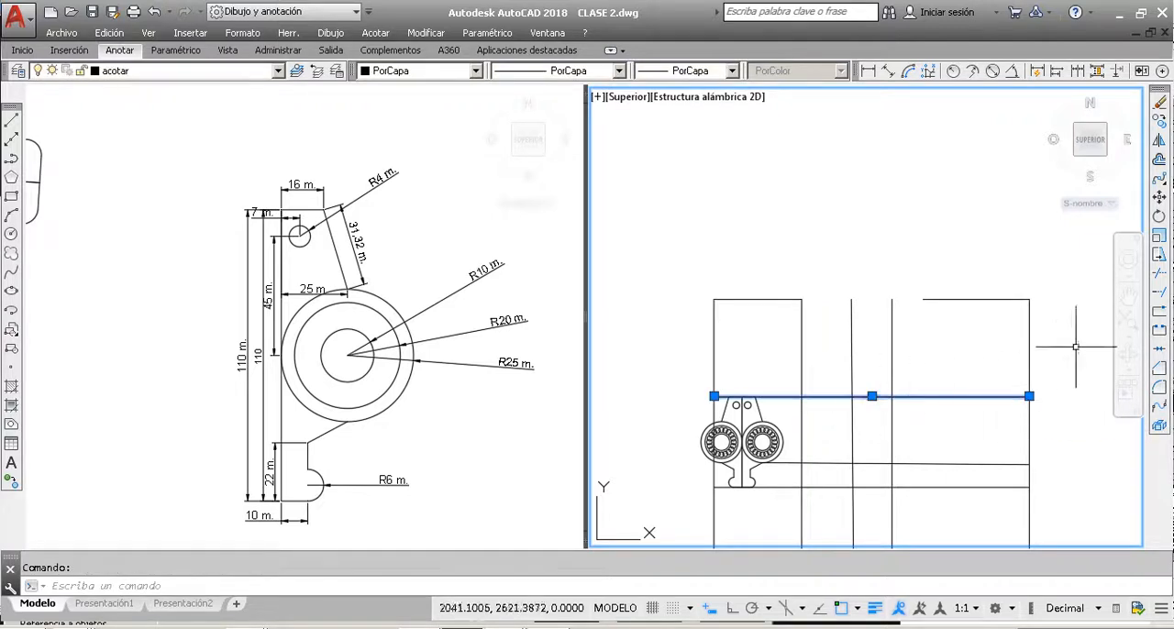
left_click(1159, 328)
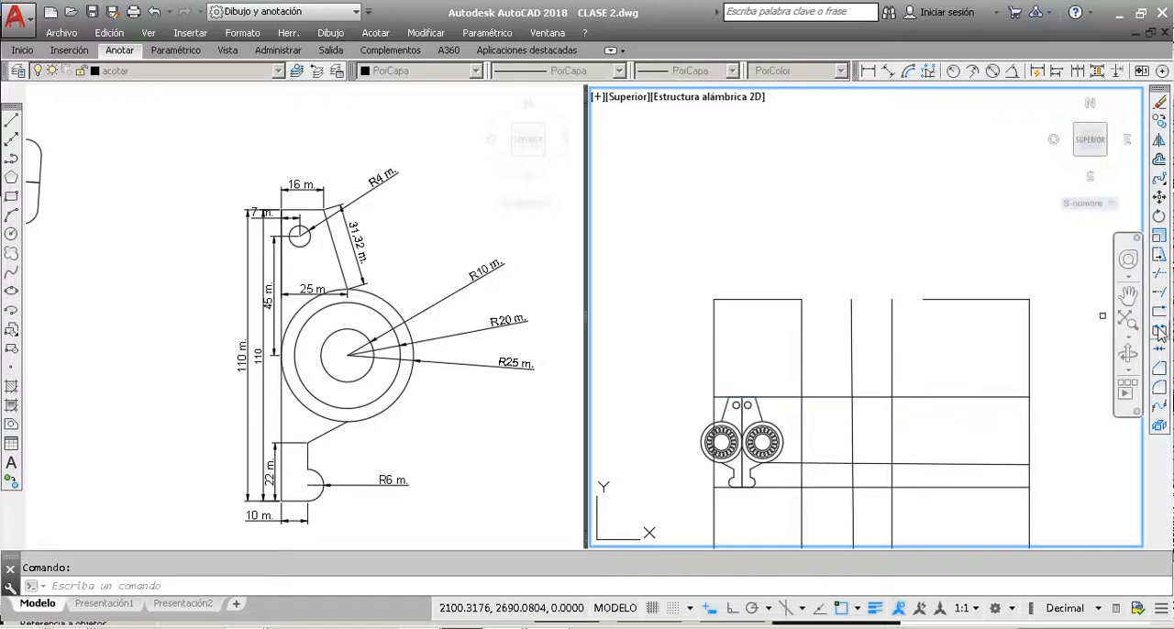
left_click(1002, 396)
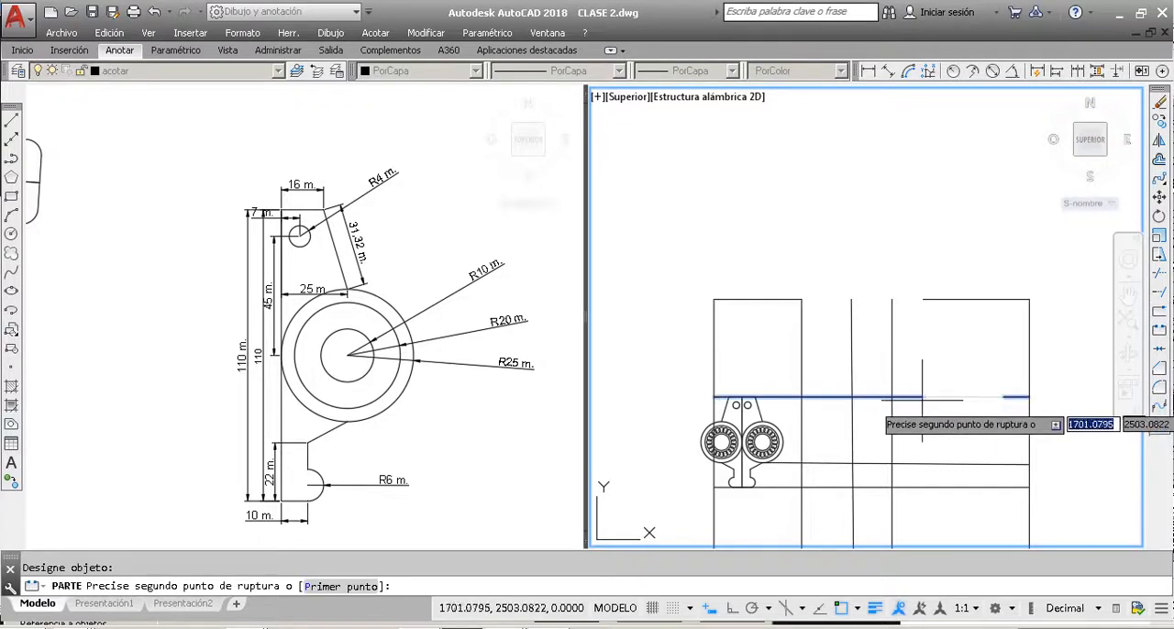
left_click(892, 397)
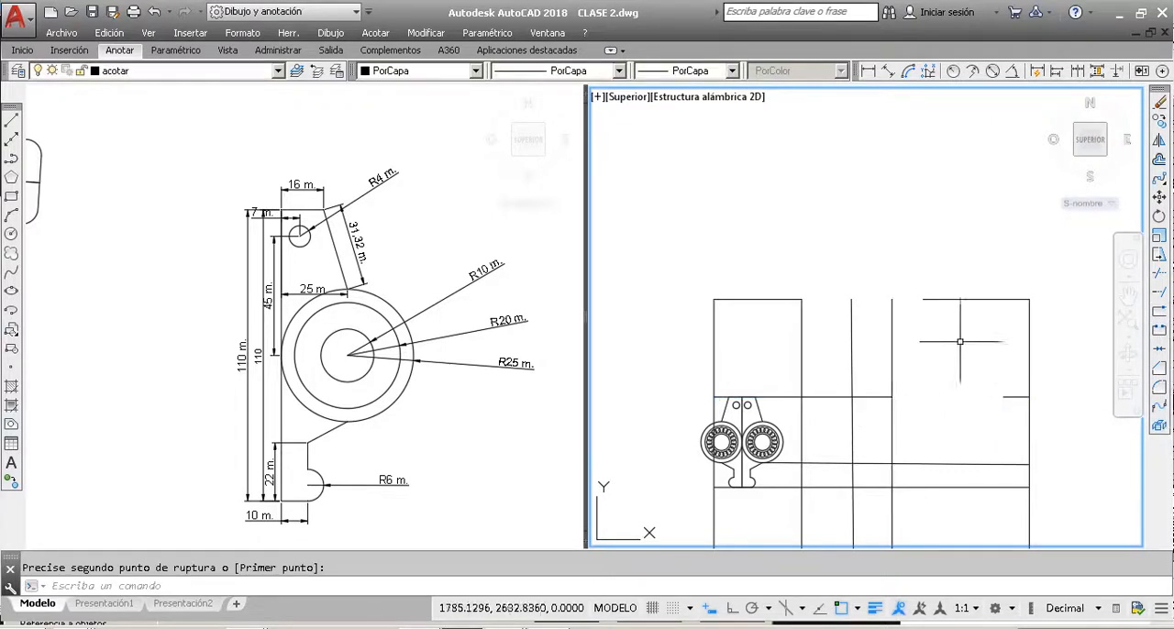
scroll(939, 324, "down", 4)
key("Escape")
key("Escape")
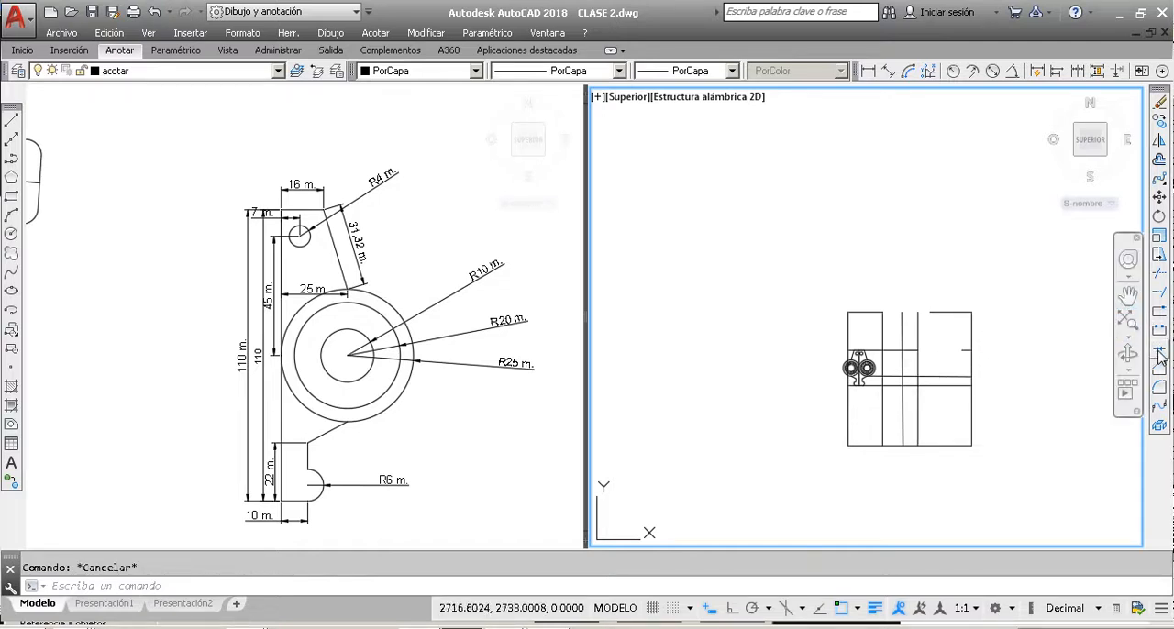
Step: Draw an irregular chain of connected lines above and left of the large rectangle, with its last segments branching from the first line
left_click(11, 121)
left_click(723, 359)
left_click(701, 221)
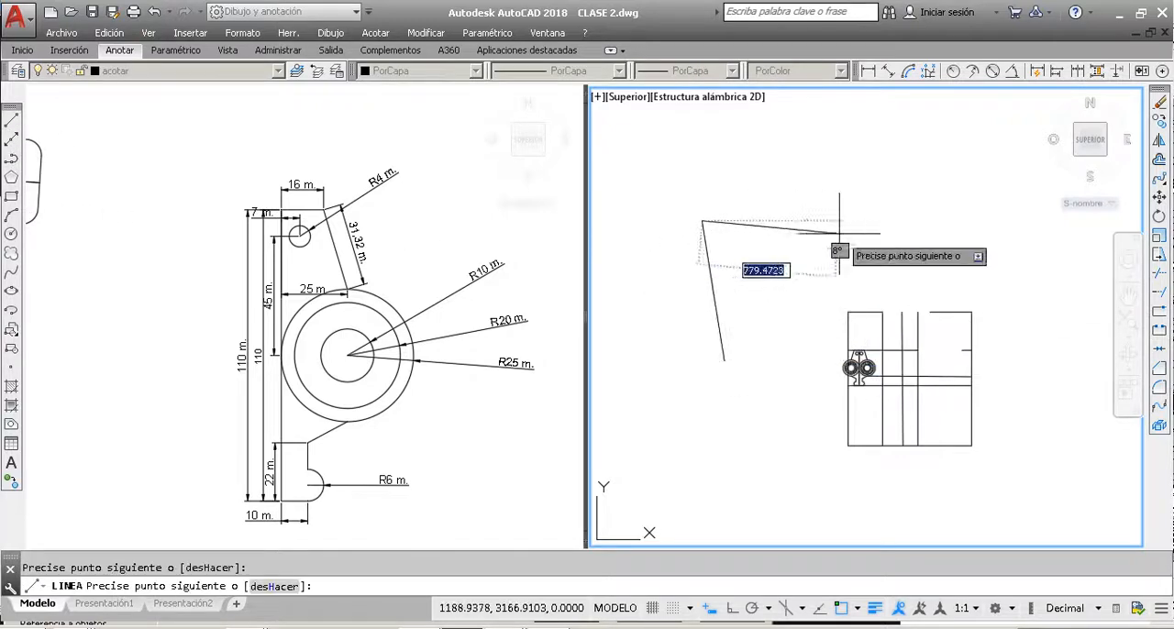
left_click(986, 237)
left_click(922, 284)
left_click(712, 292)
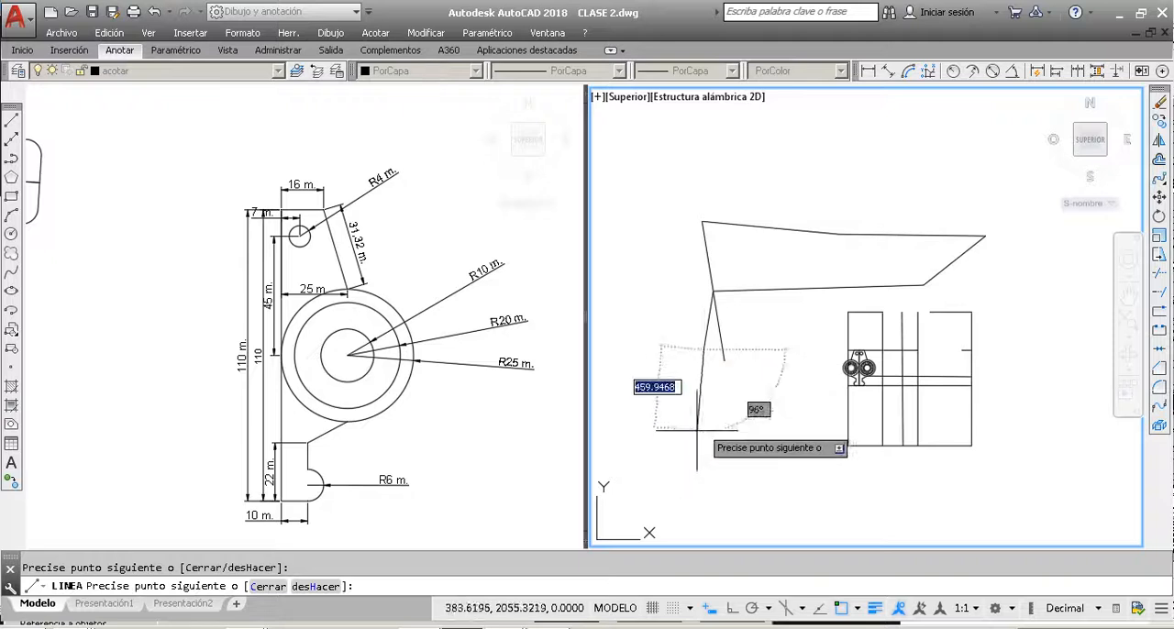
key("Escape")
Step: Draw an irregular seven-sided outline of connected lines to the right of the large rectangle and close it with the Cerrar option
scroll(662, 369, "down", 2)
key("Return")
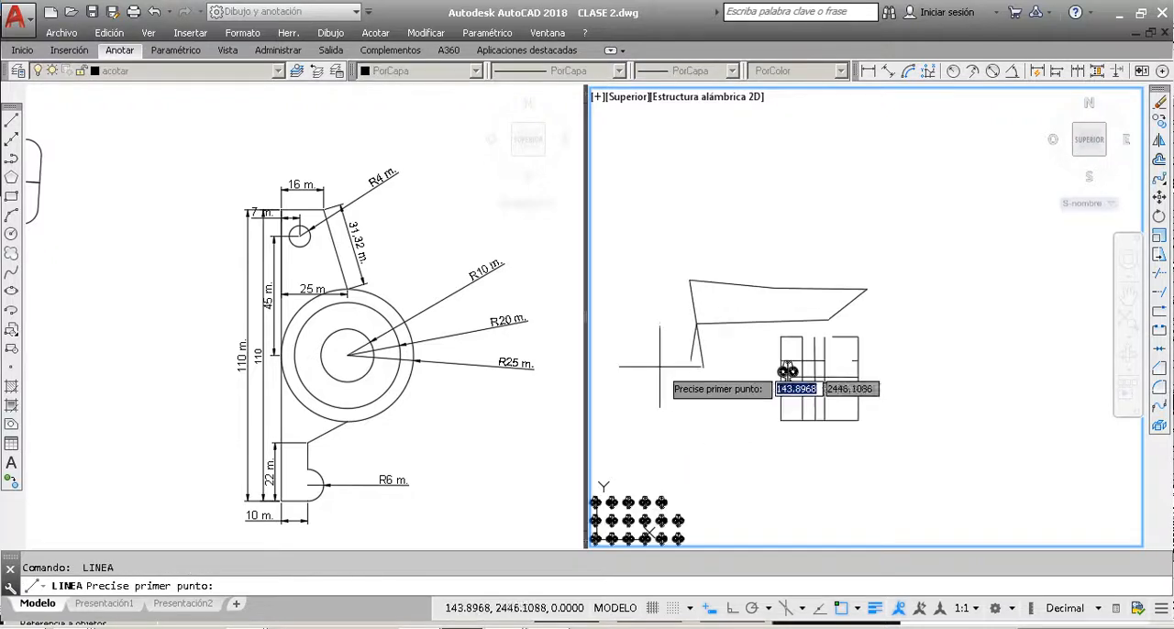
left_click(925, 488)
left_click(1007, 362)
left_click(978, 277)
left_click(905, 273)
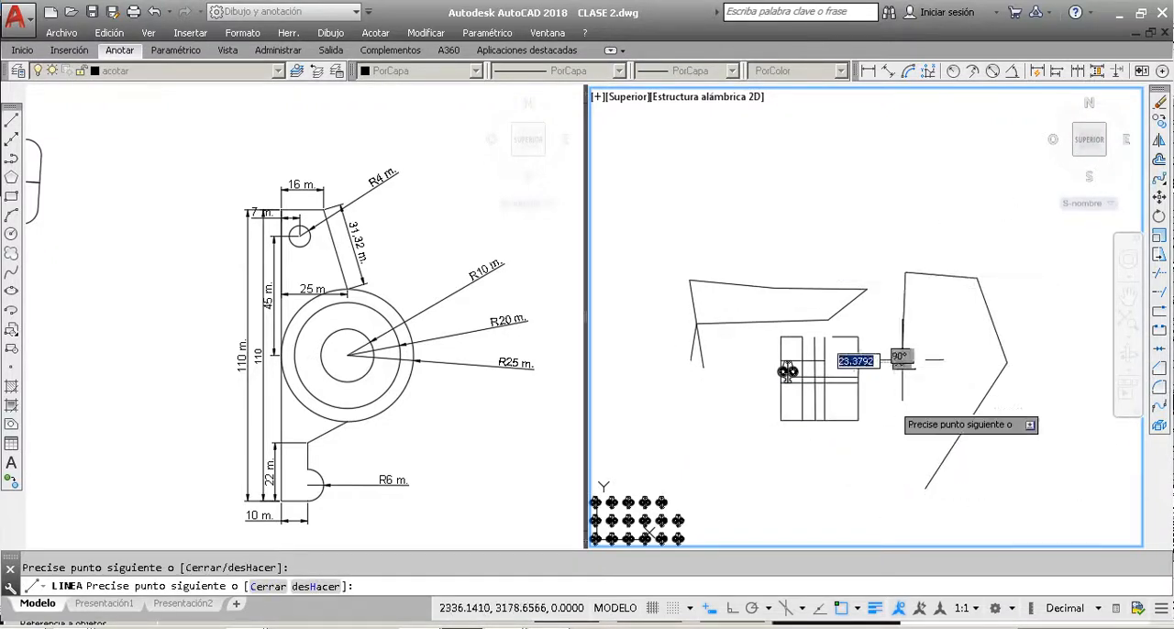
left_click(903, 357)
left_click(876, 428)
left_click(807, 465)
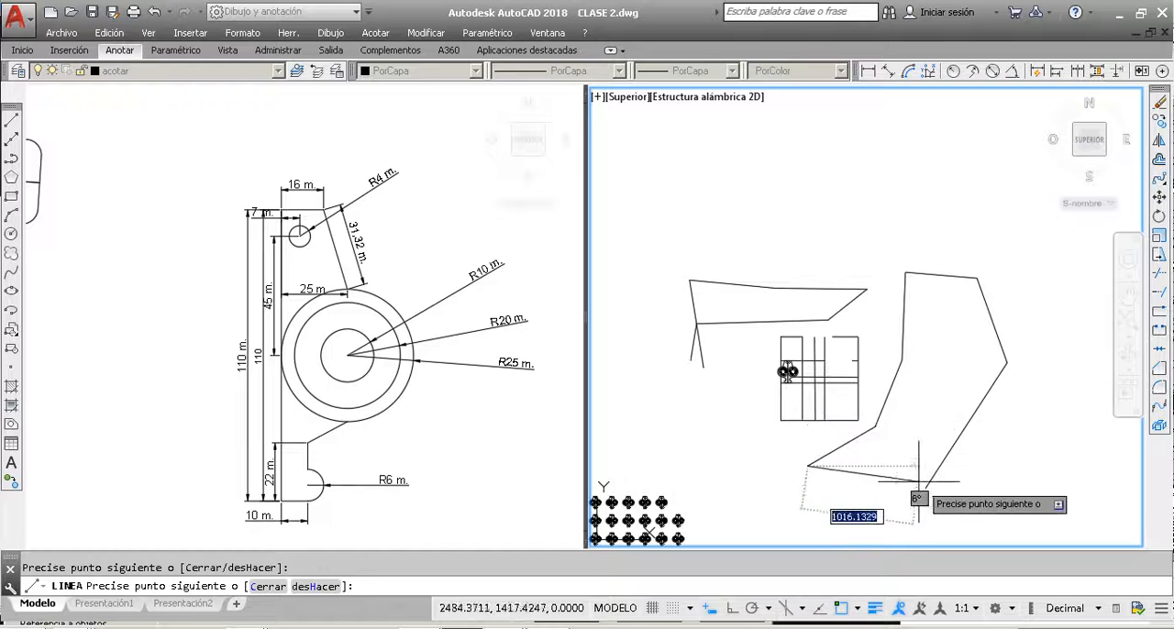
type("c")
key("Return")
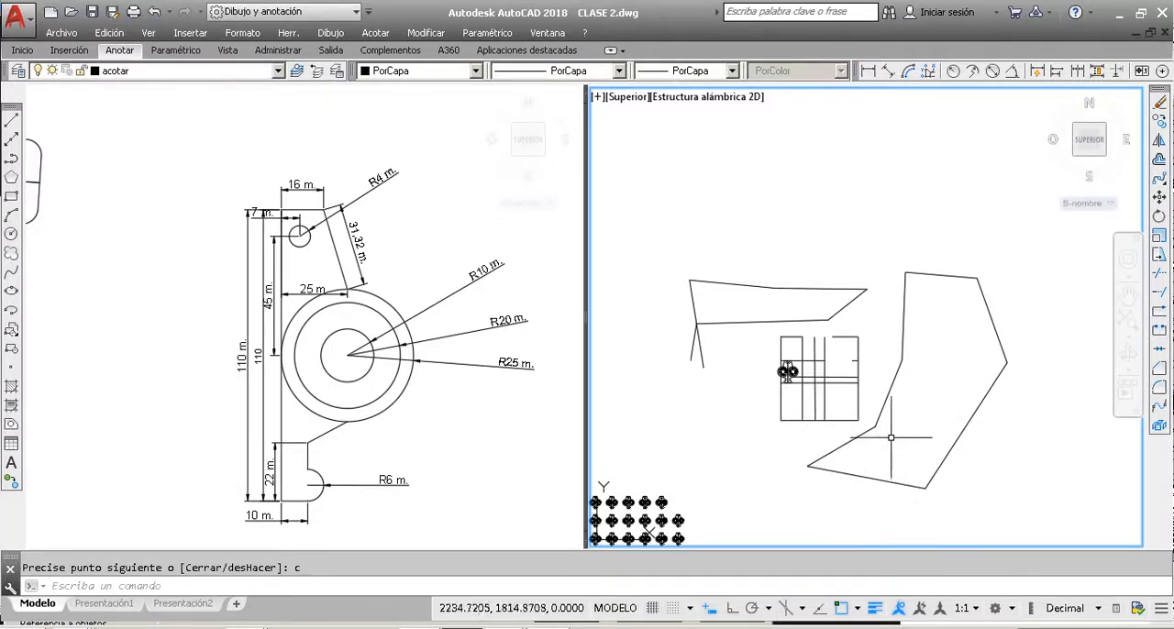
left_click(885, 406)
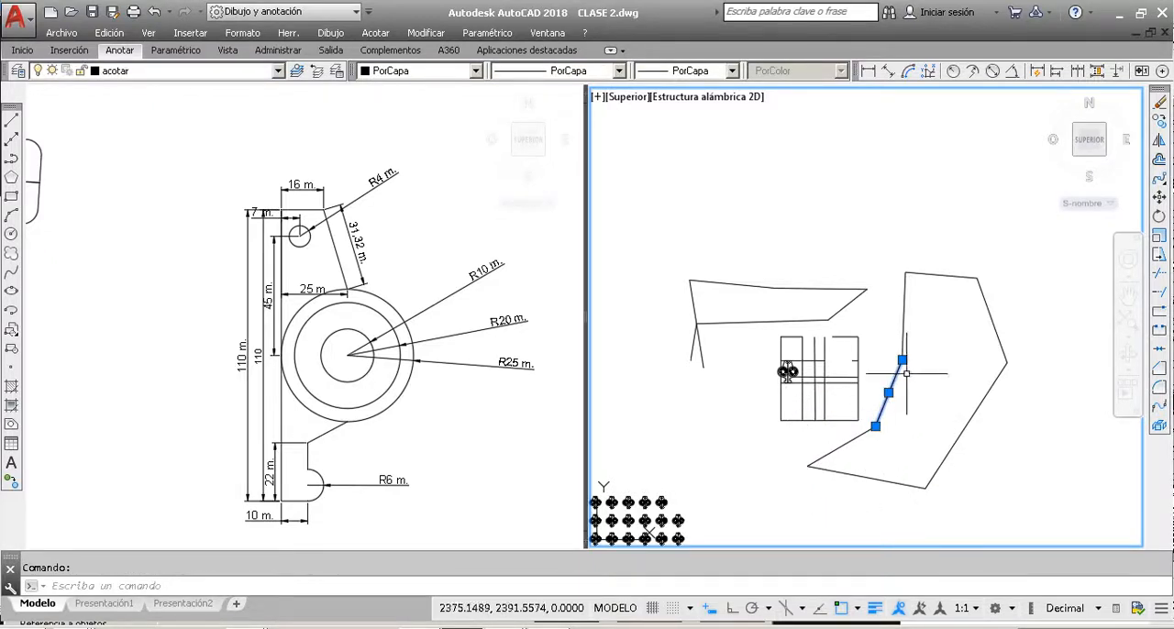
left_click(925, 274)
left_click(987, 314)
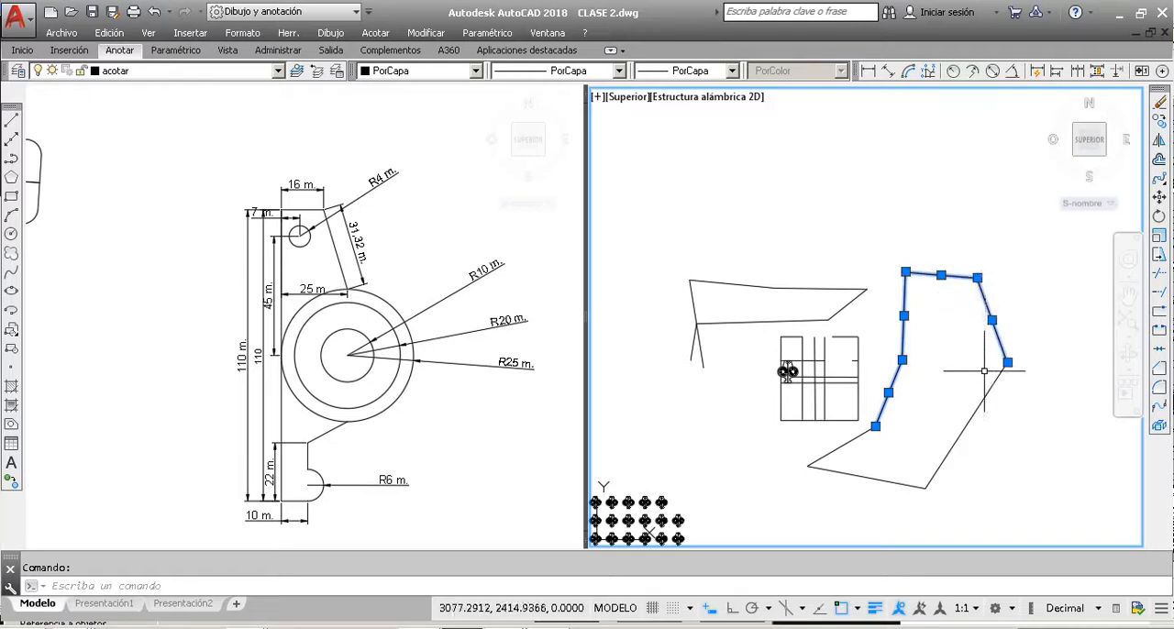
key("Escape")
left_click(980, 487)
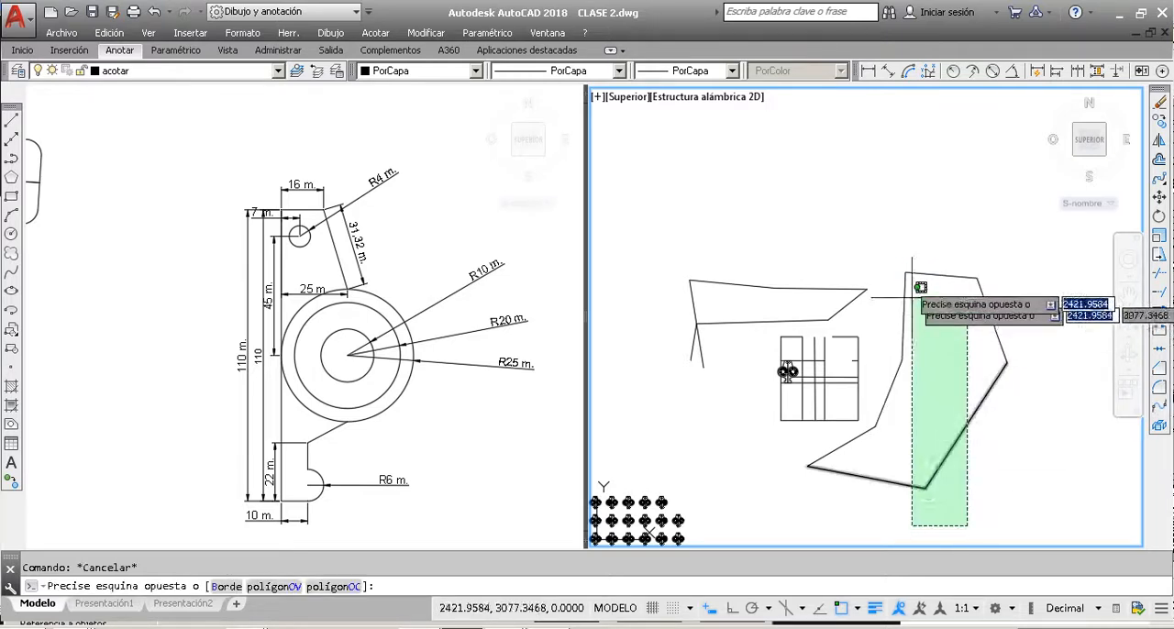
left_click(899, 248)
left_click(1018, 344)
left_click(984, 314)
left_click(881, 451)
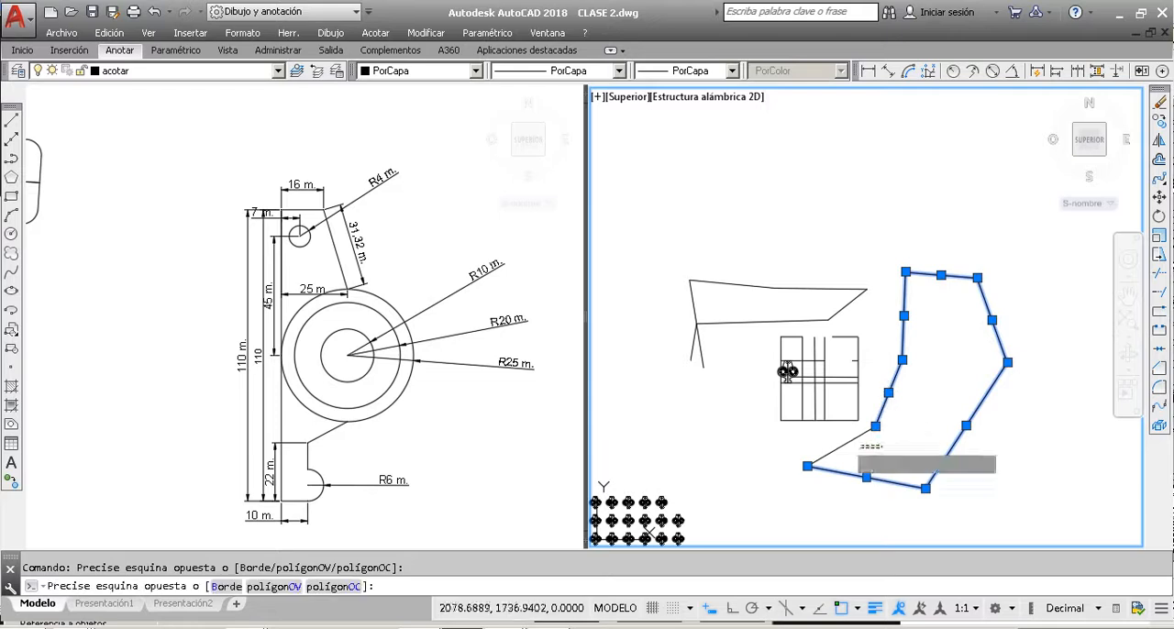
left_click(836, 439)
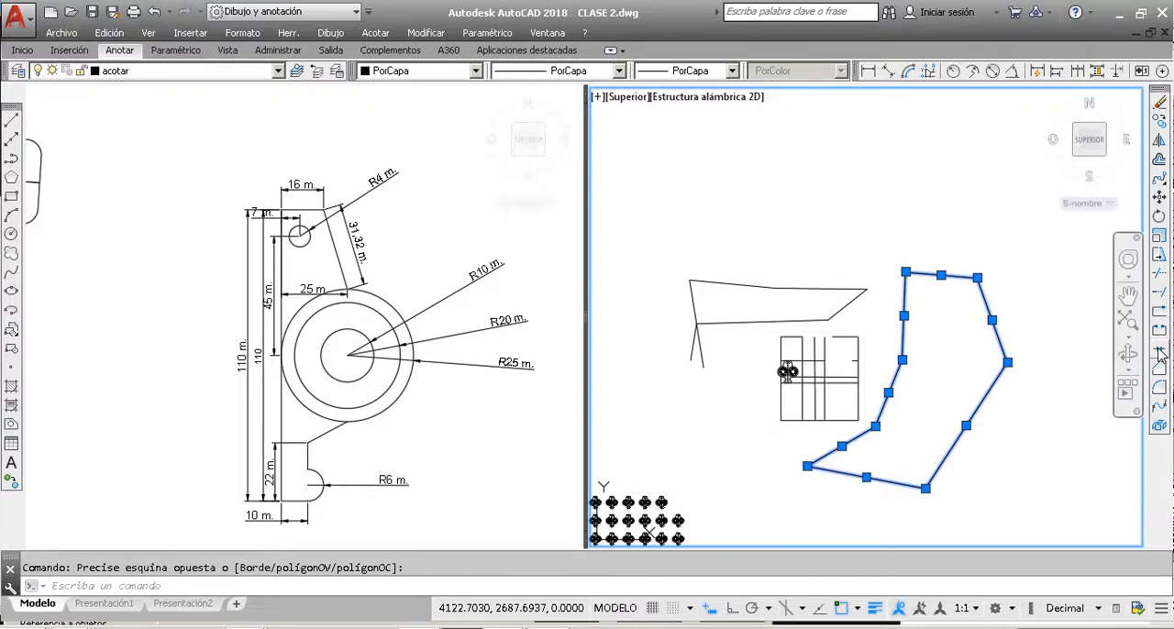
key("Escape")
Step: Join the two sloping lines on the right side of the seven-sided outline into one polyline
left_click(1037, 413)
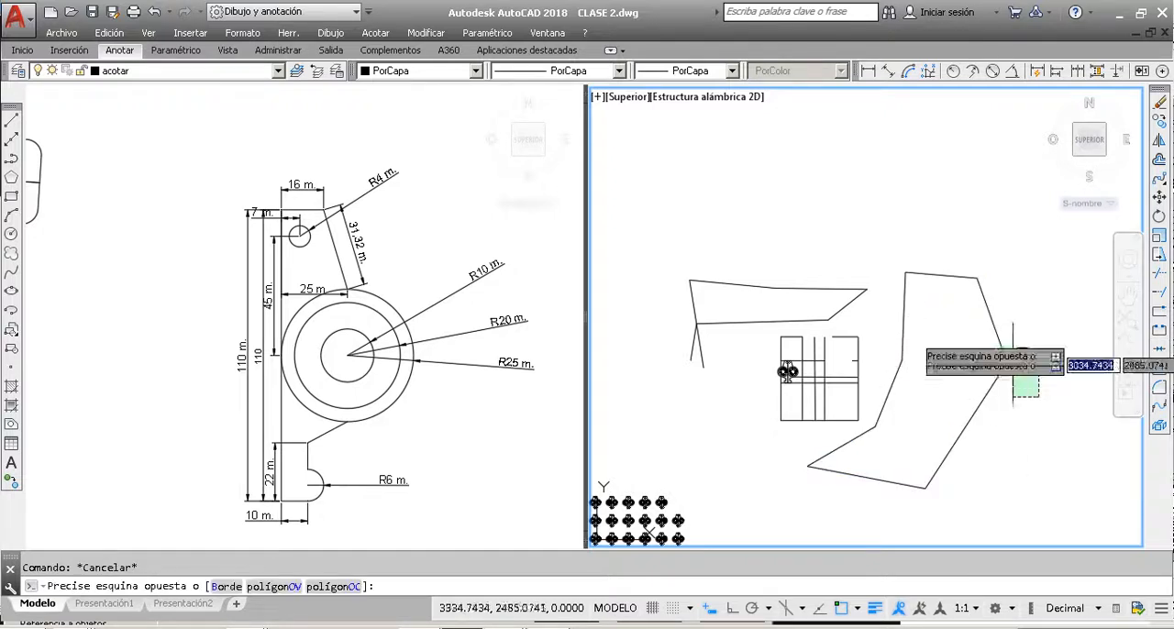
left_click(1002, 353)
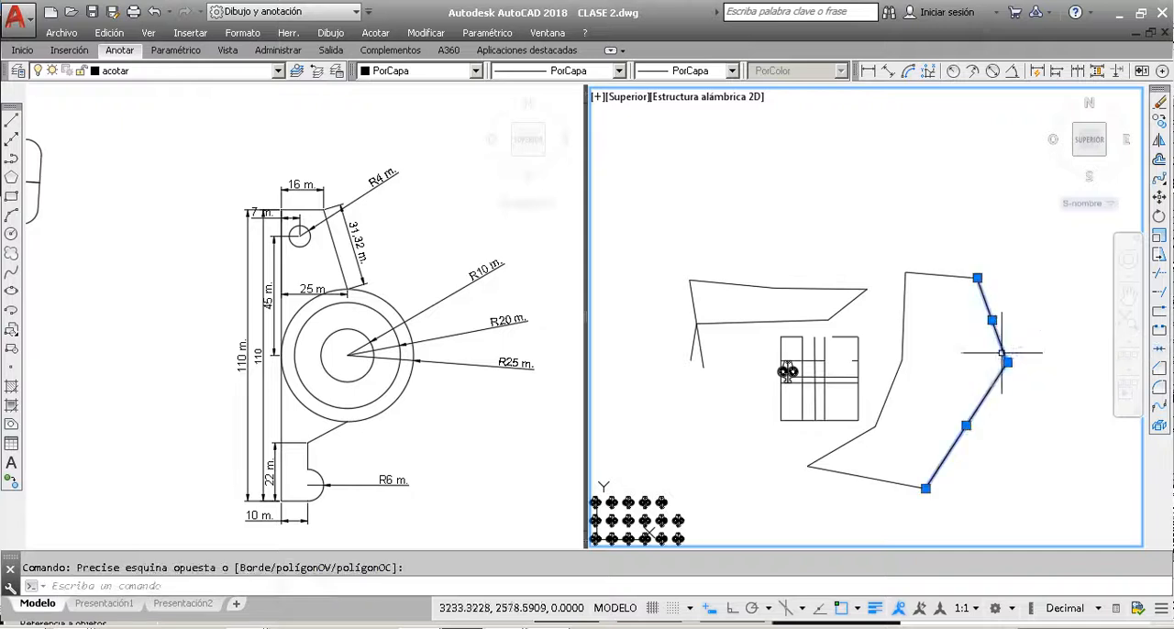
left_click(1160, 350)
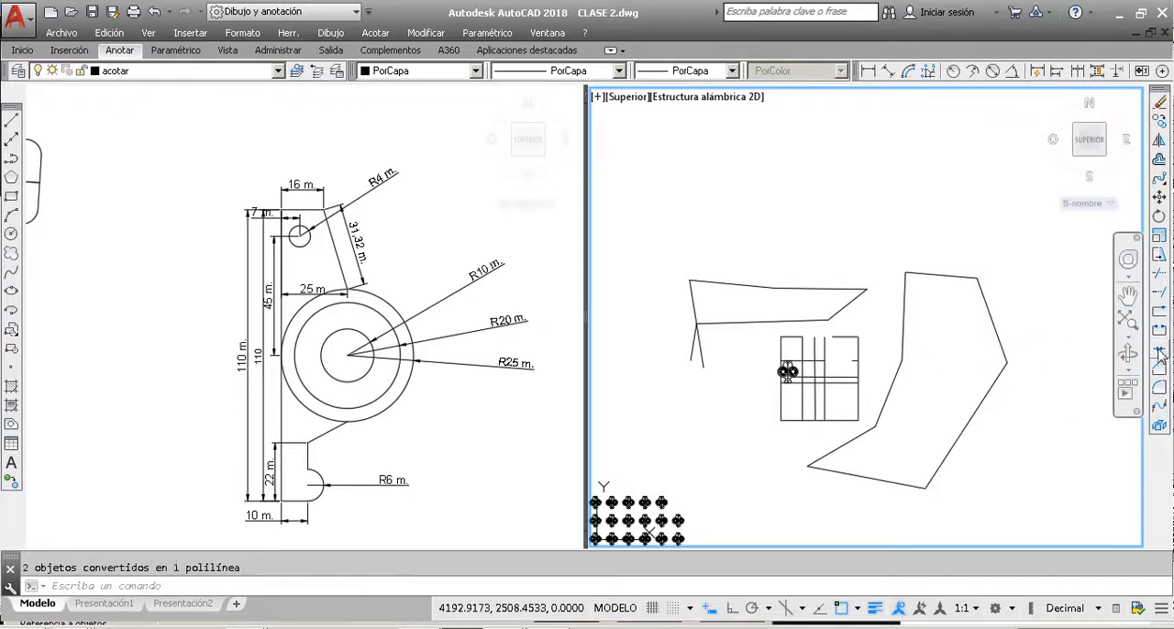
Step: Join the right-side polyline with the outline's bottom line and the two adjoining slanted lines on its lower left
left_click(1000, 351)
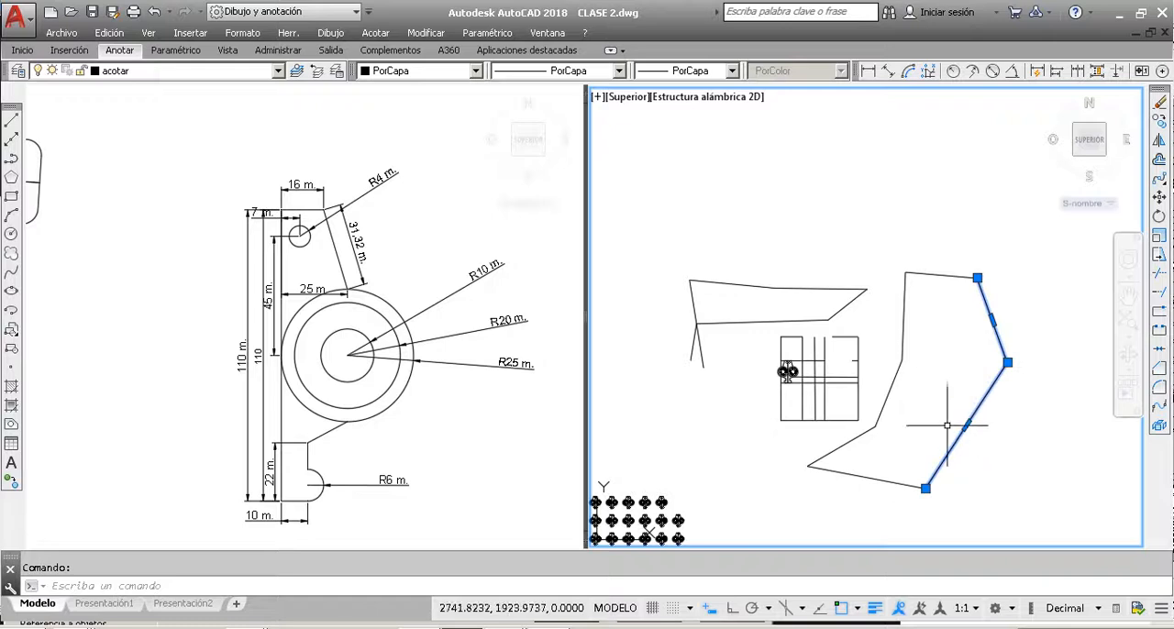
left_click(886, 500)
left_click(820, 427)
left_click(894, 424)
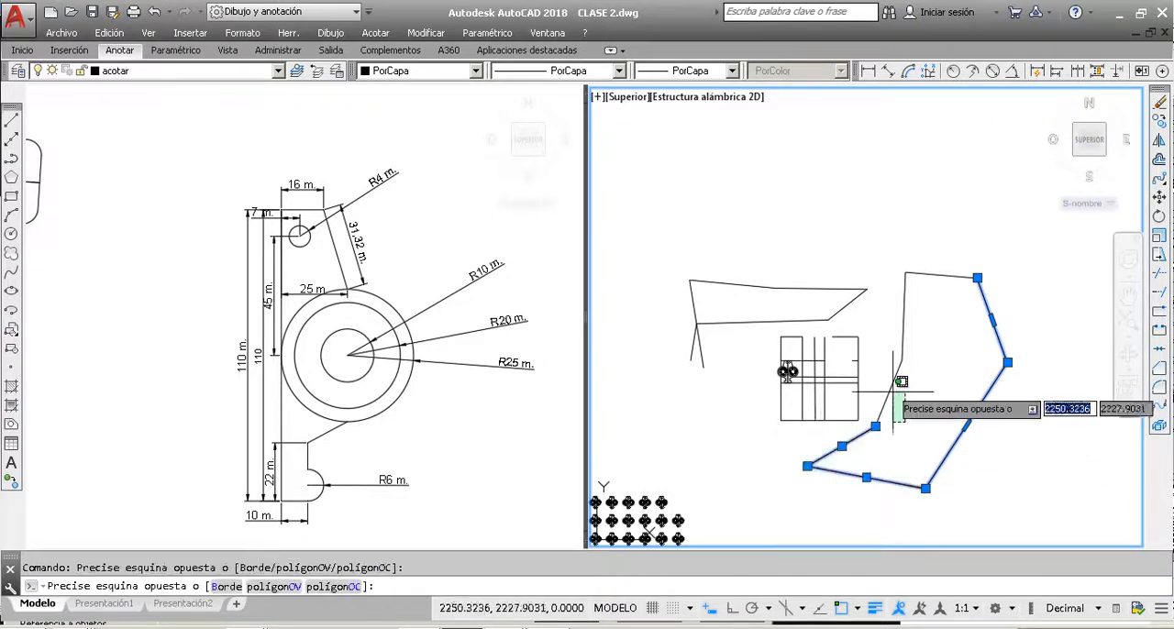
left_click(902, 381)
left_click(1161, 353)
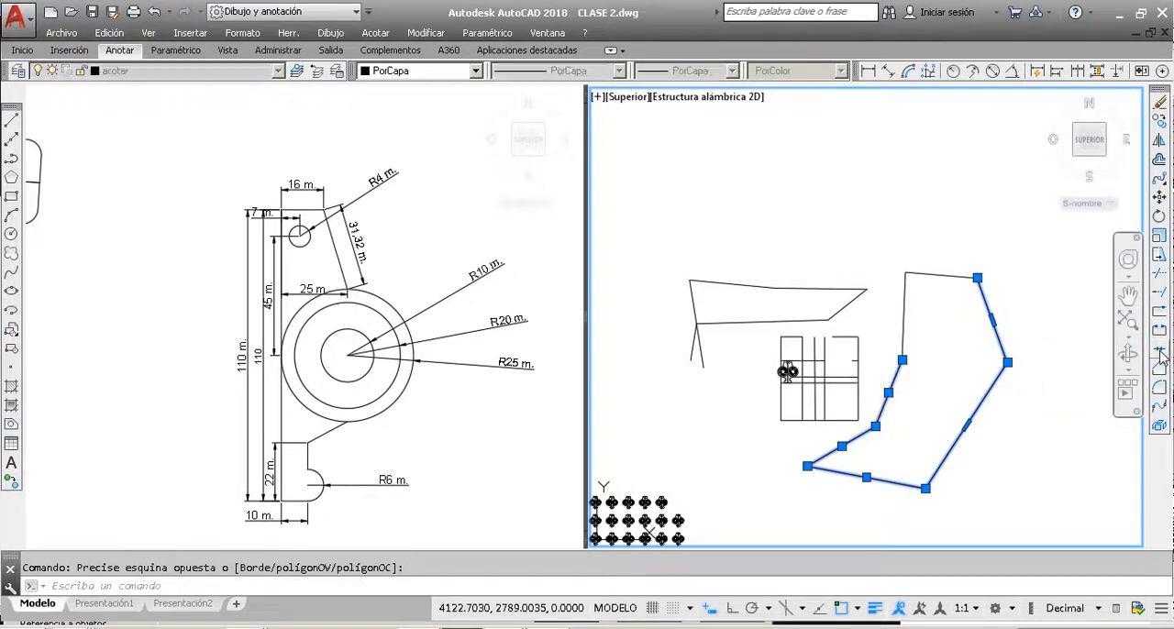
Step: Join the outline's remaining top line and near-vertical left line to the polyline
left_click(974, 415)
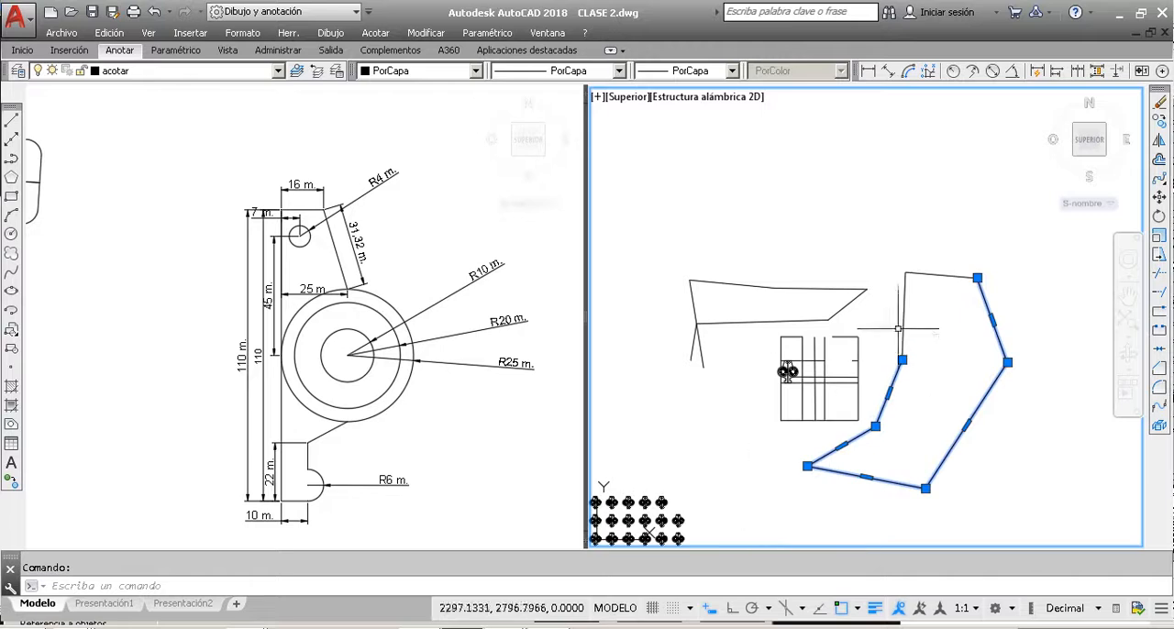
left_click(943, 291)
left_click(888, 244)
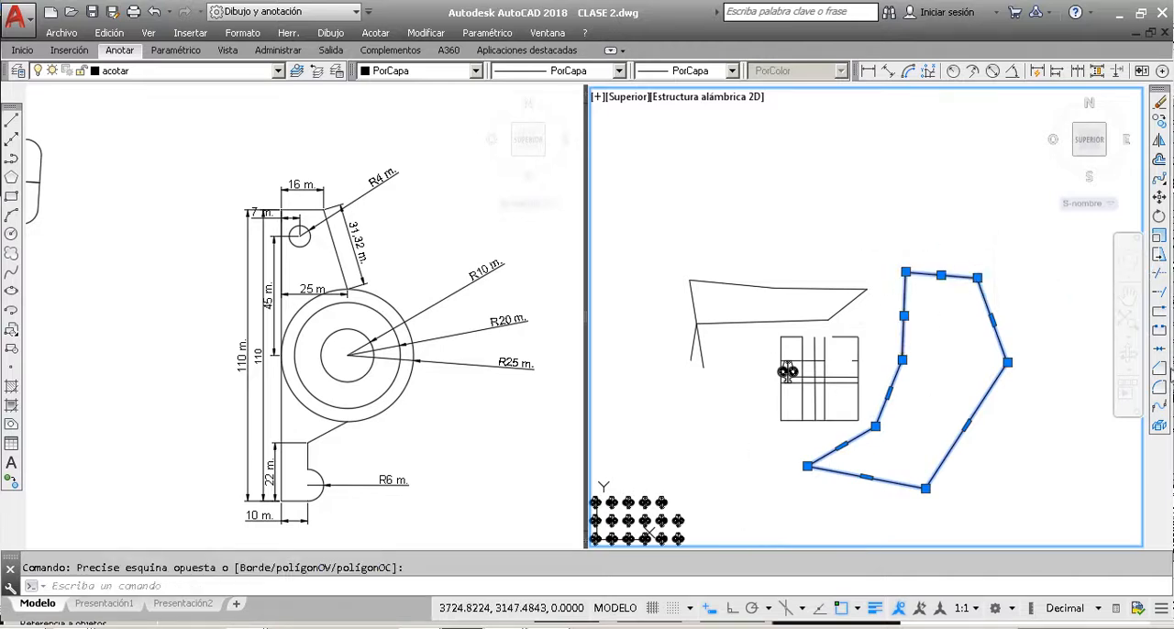
left_click(1159, 348)
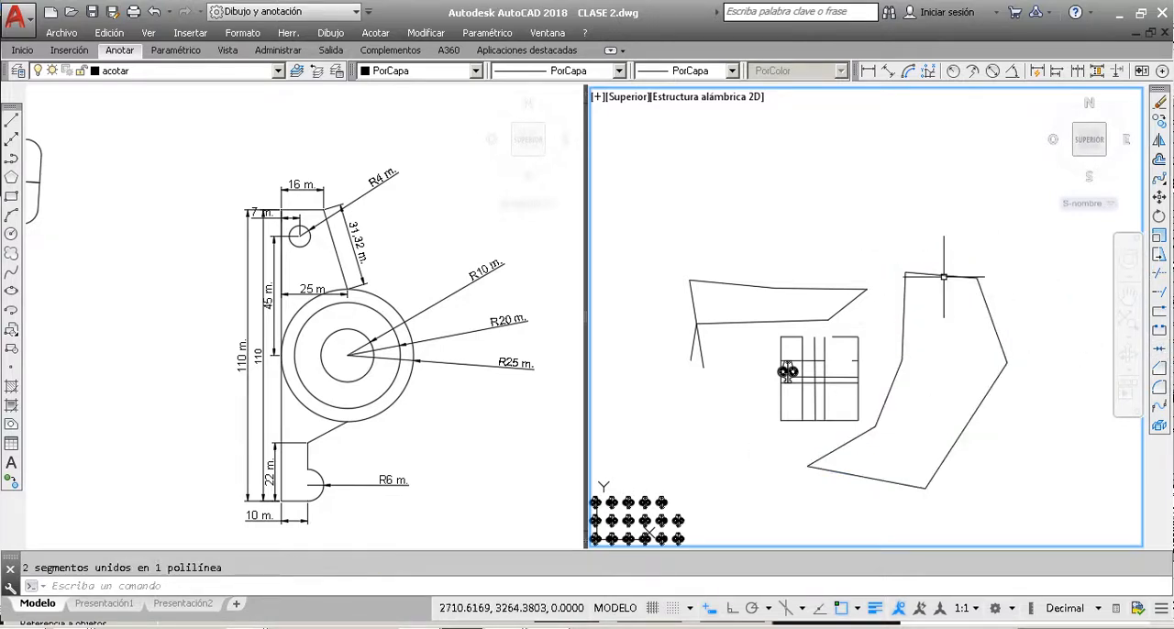
Step: Try to fillet the joined outline's upper-left corner between its near-vertical left segment and its top segment
left_click(906, 272)
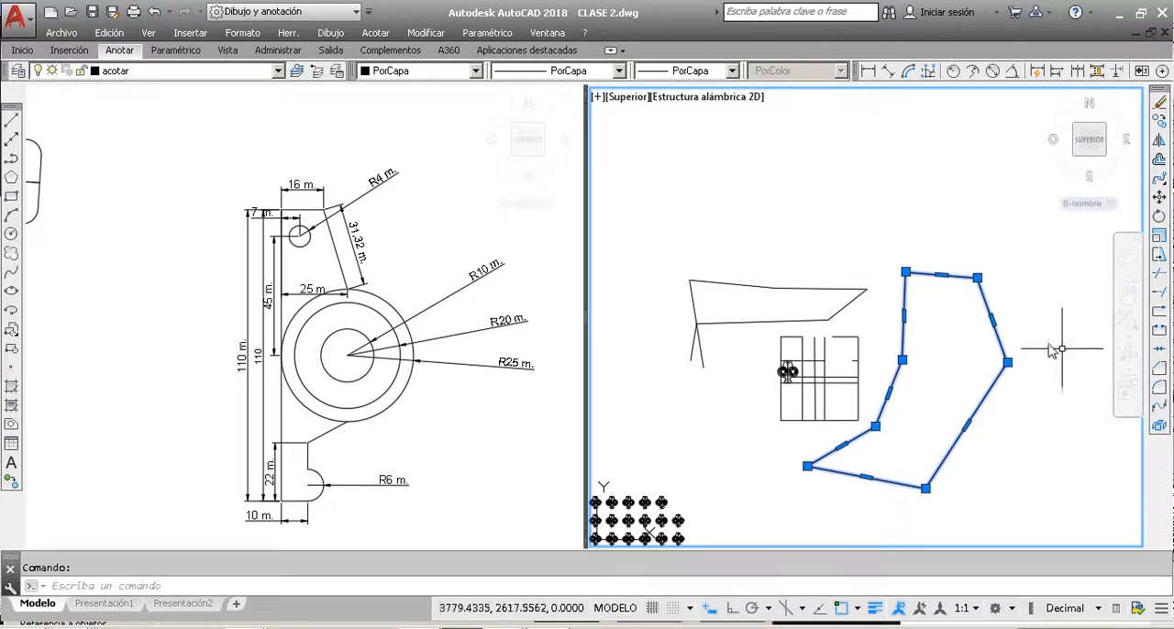
left_click(1160, 389)
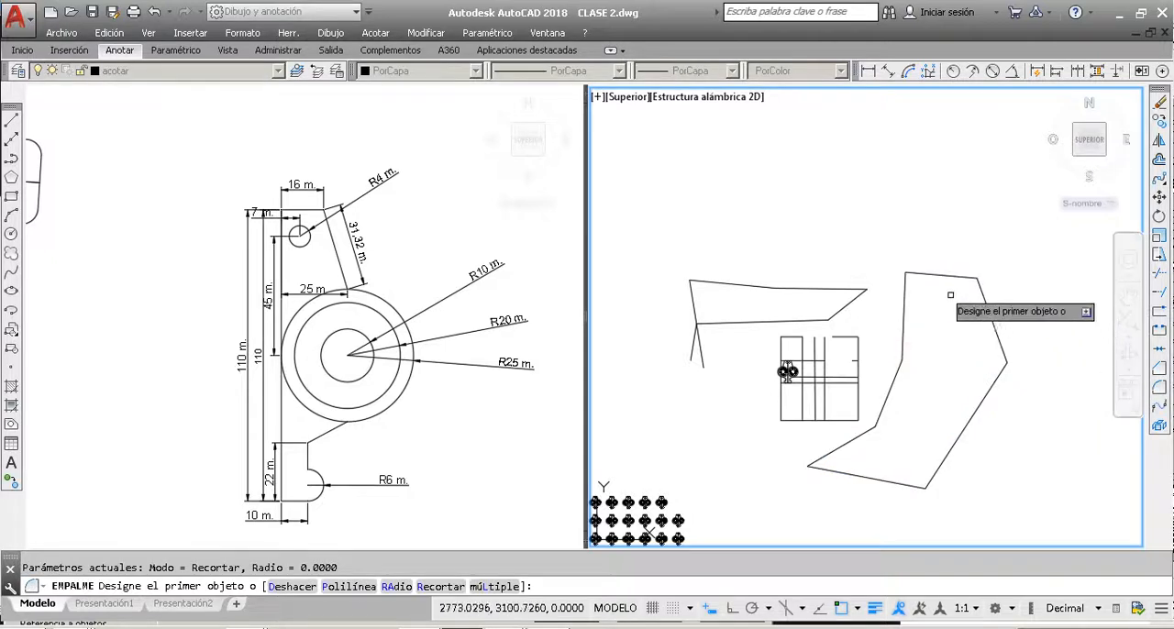
left_click(907, 278)
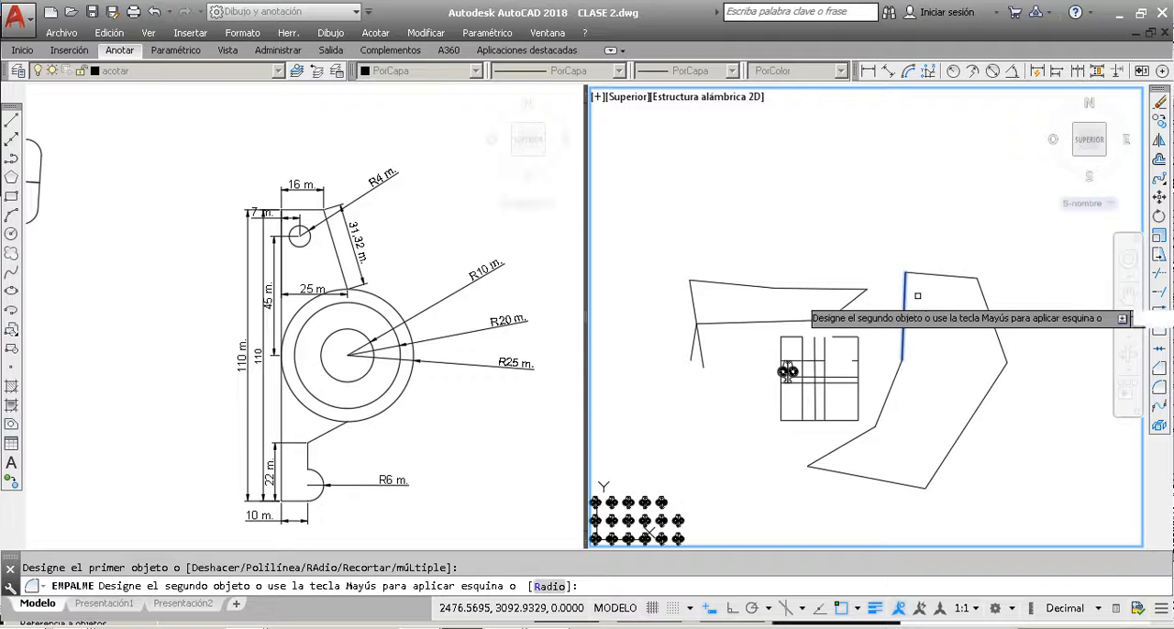
left_click(919, 273)
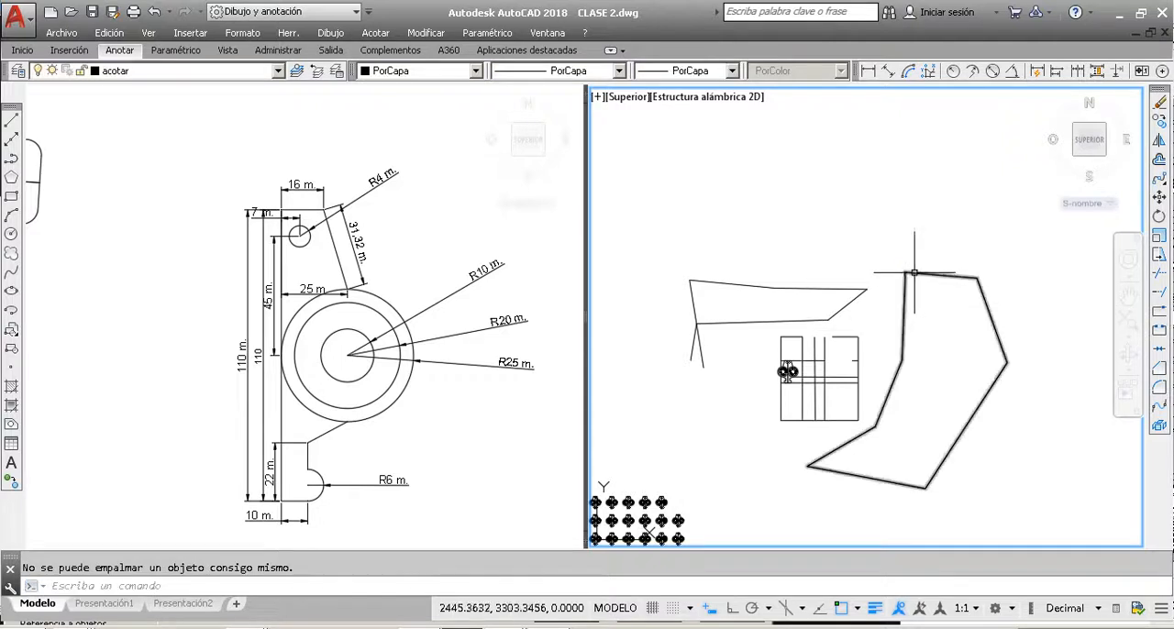
scroll(915, 274, "up", 5)
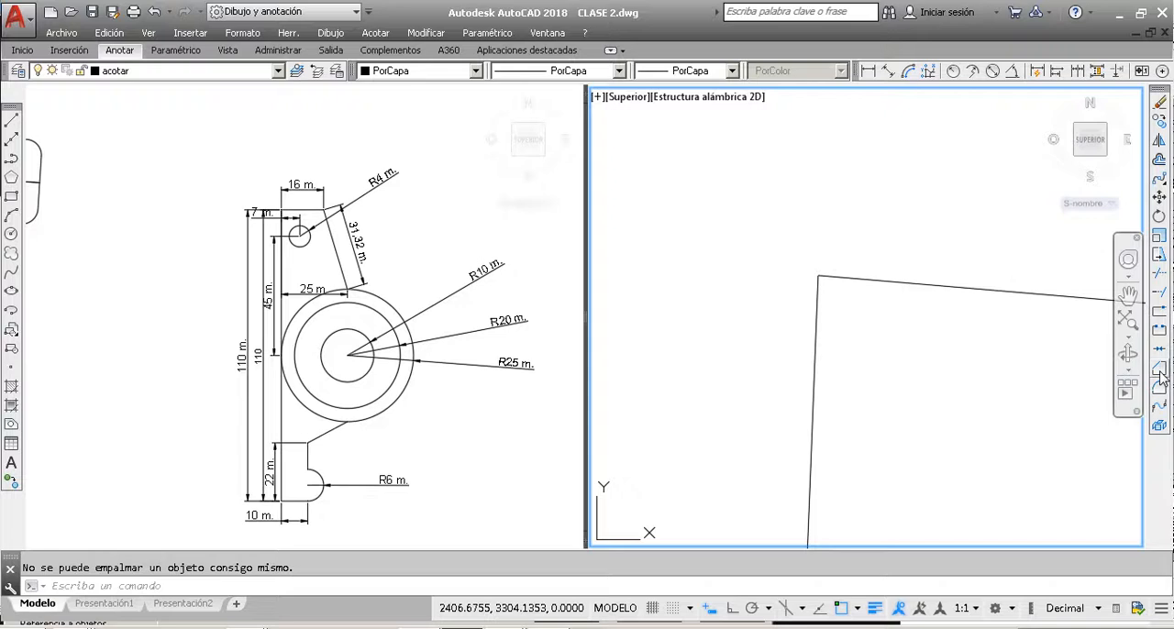
key("Escape")
scroll(760, 280, "down", 3)
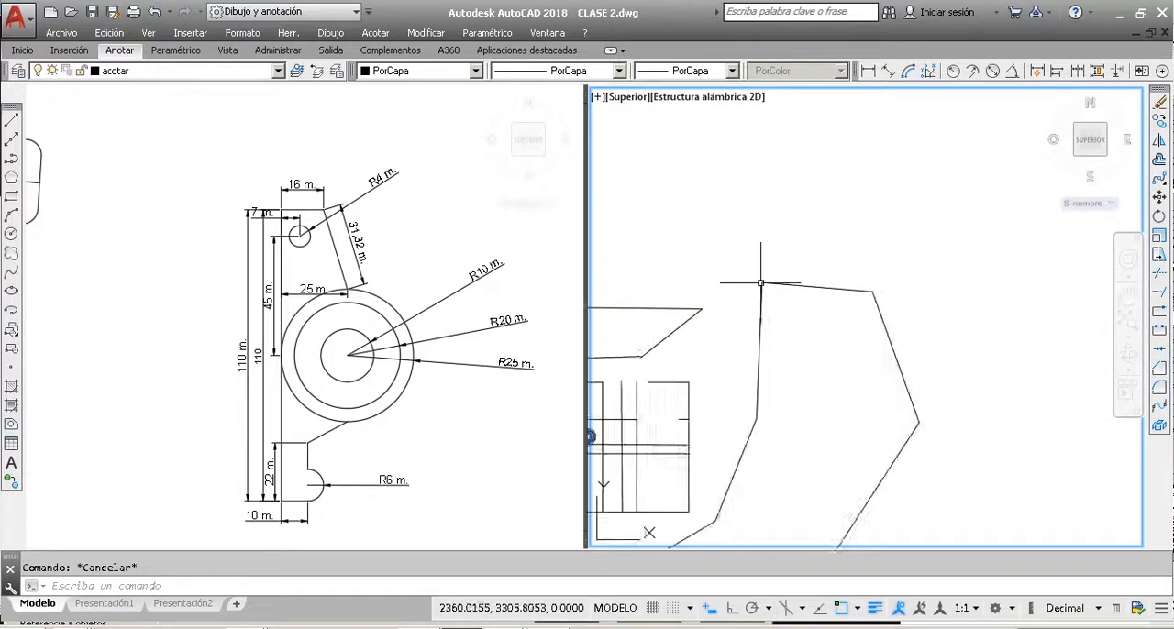
scroll(760, 283, "down", 4)
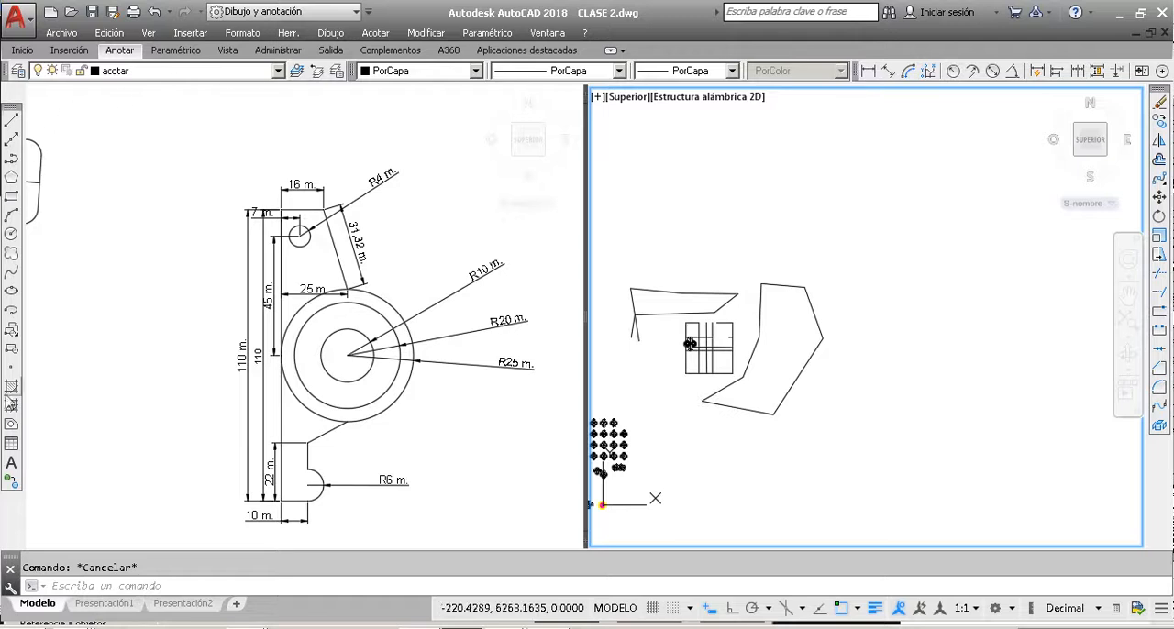
scroll(756, 344, "up", 5)
scroll(756, 344, "down", 6)
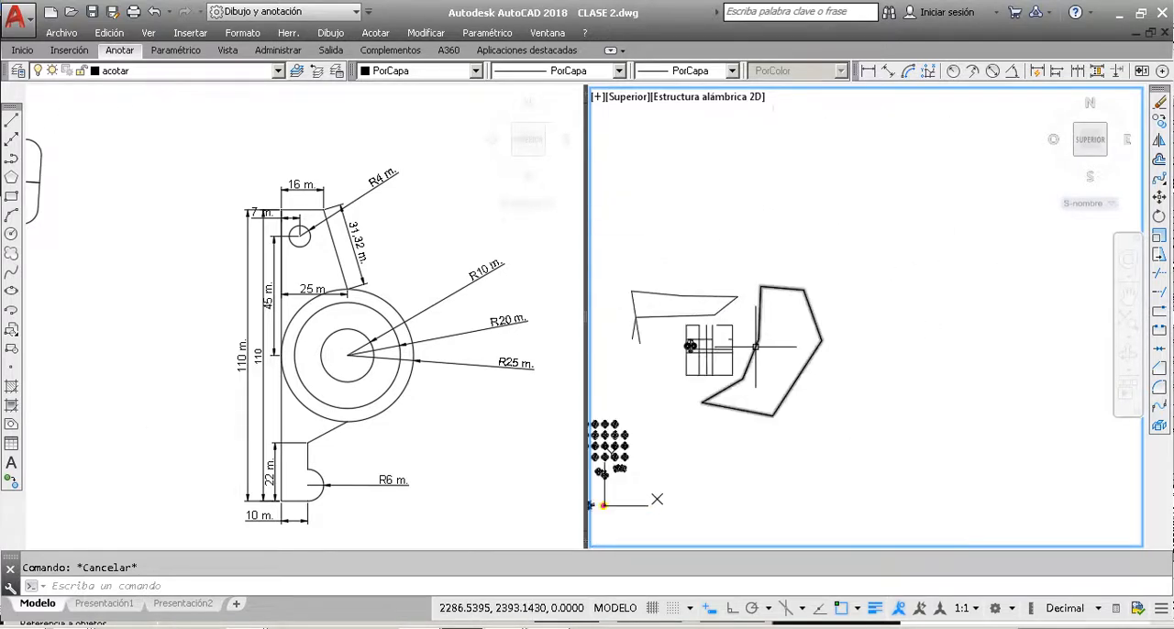
scroll(841, 307, "down", 4)
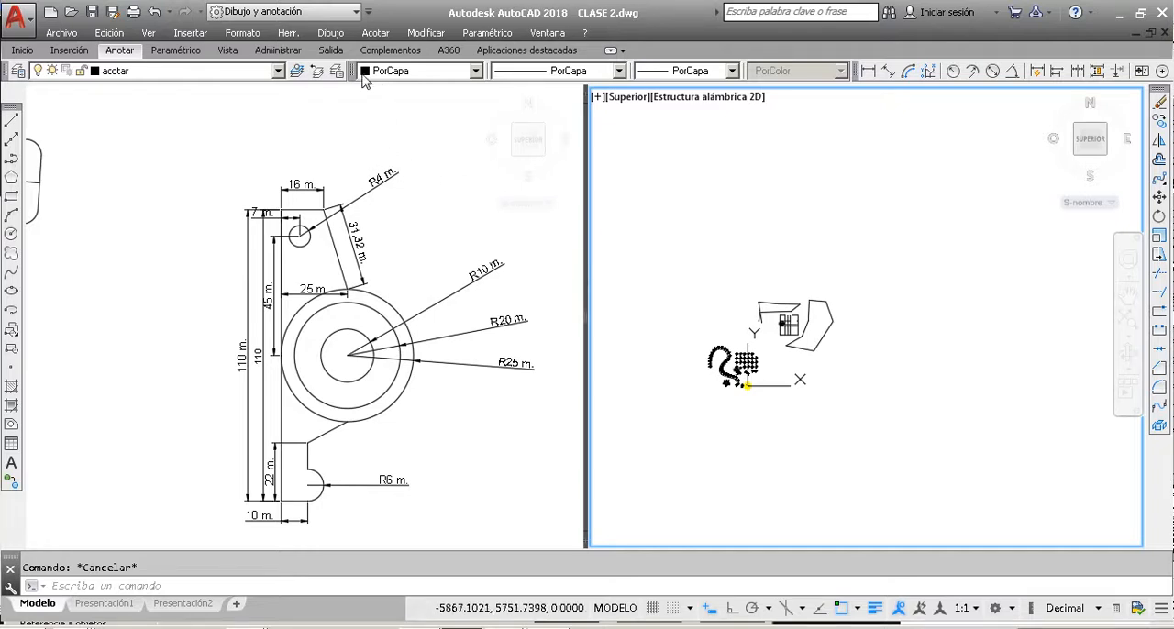
left_click(129, 55)
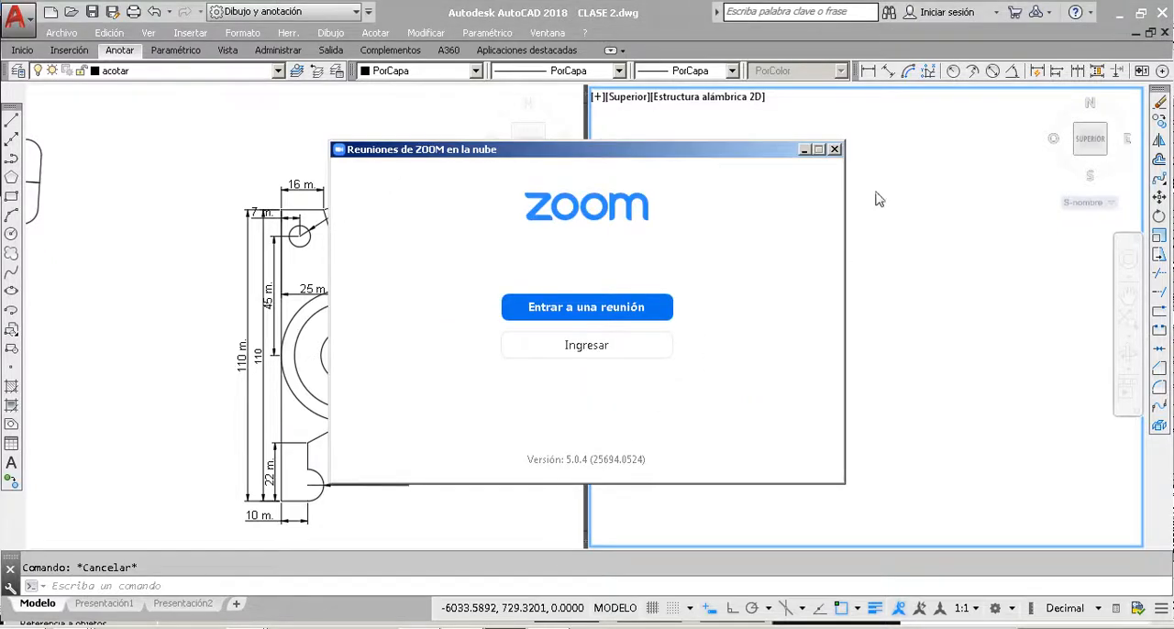
Step: Close the Zoom meetings window covering the drawing
left_click(835, 150)
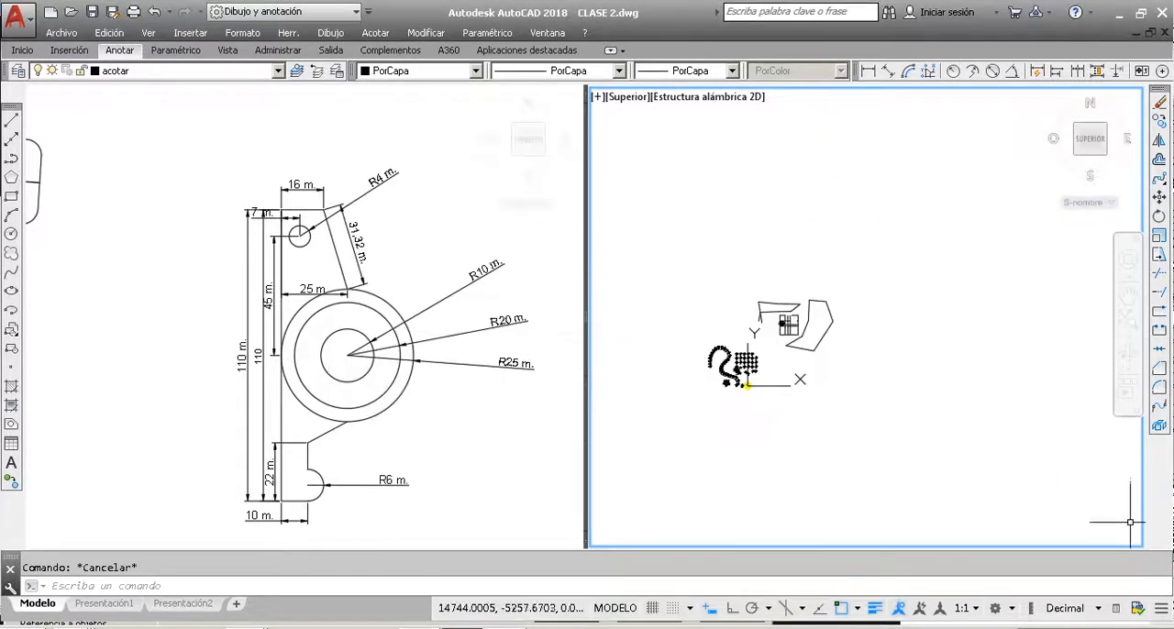